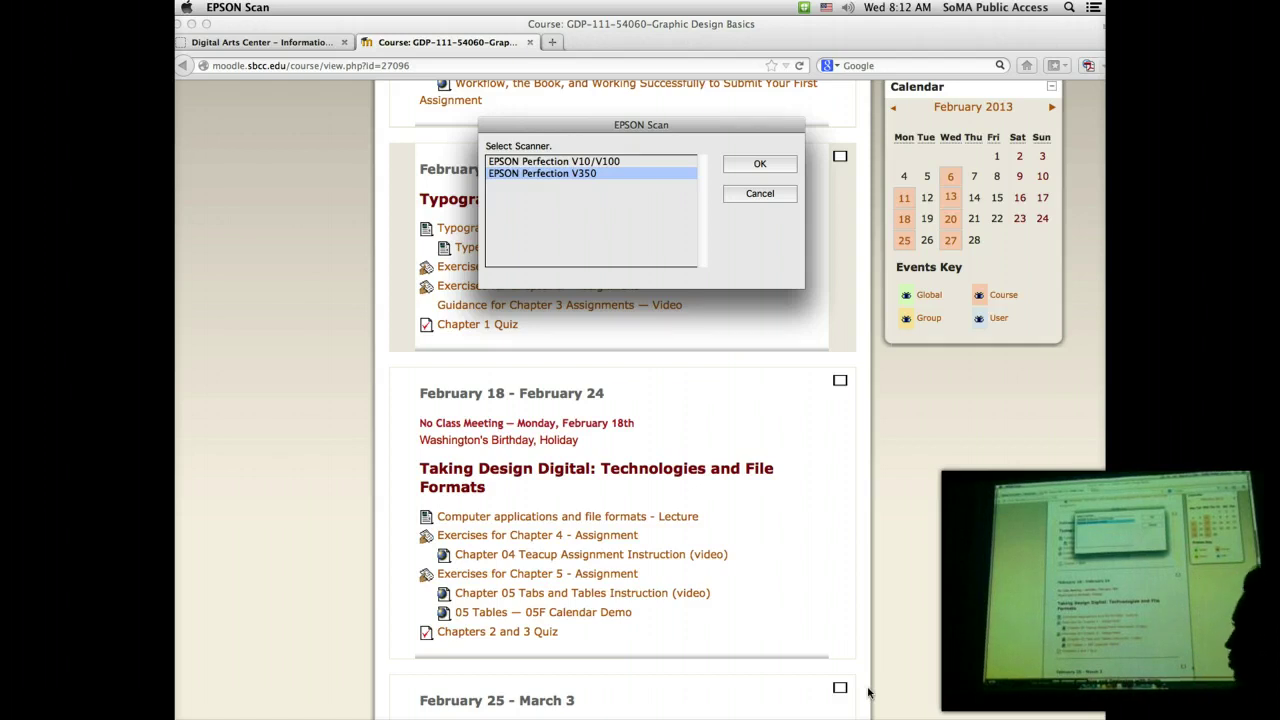
Step: Cancel the EPSON Scan dialog, minimize Firefox and close the Applications window
{"action": "left_click", "coordinate": [761, 193]}
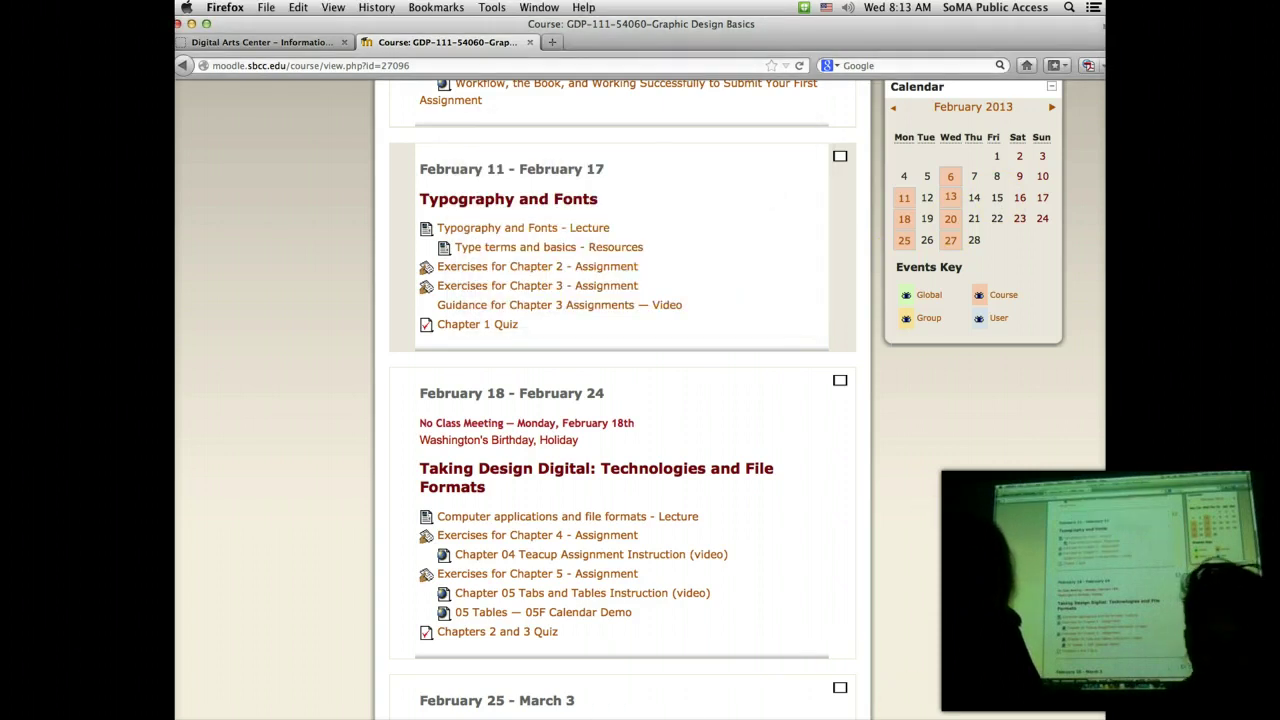
{"action": "left_click", "coordinate": [192, 25]}
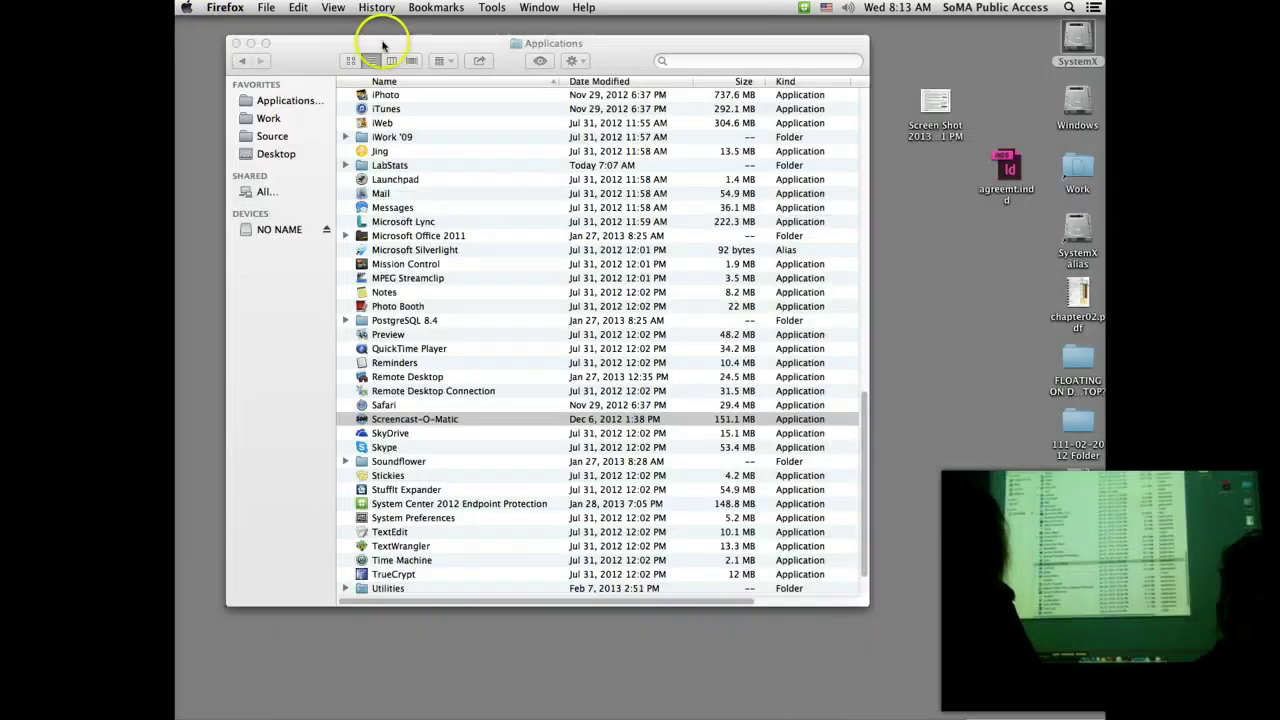
{"action": "left_click", "coordinate": [236, 43]}
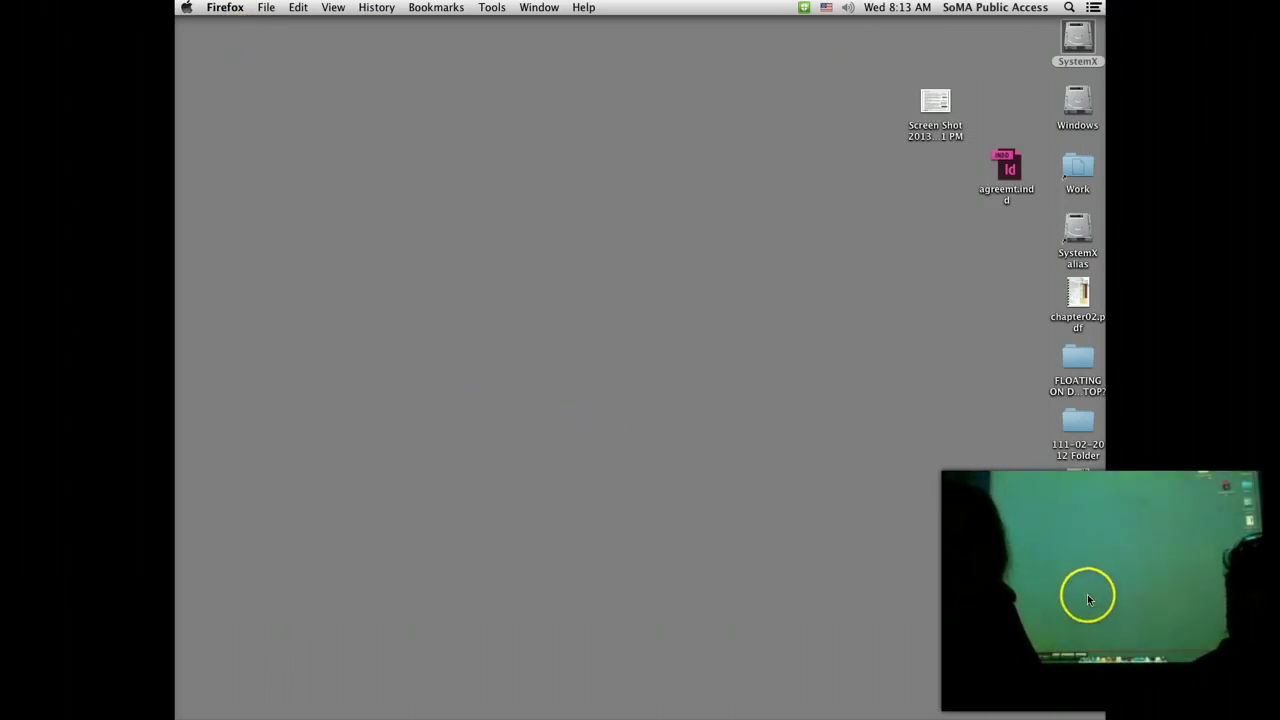
Step: Move the NO NAME drive icon to the top of the desktop and open it in Finder
{"action": "left_click", "coordinate": [865, 360]}
{"action": "left_click_drag", "start_coordinate": [865, 360], "coordinate": [851, 52]}
{"action": "double_click", "coordinate": [865, 44]}
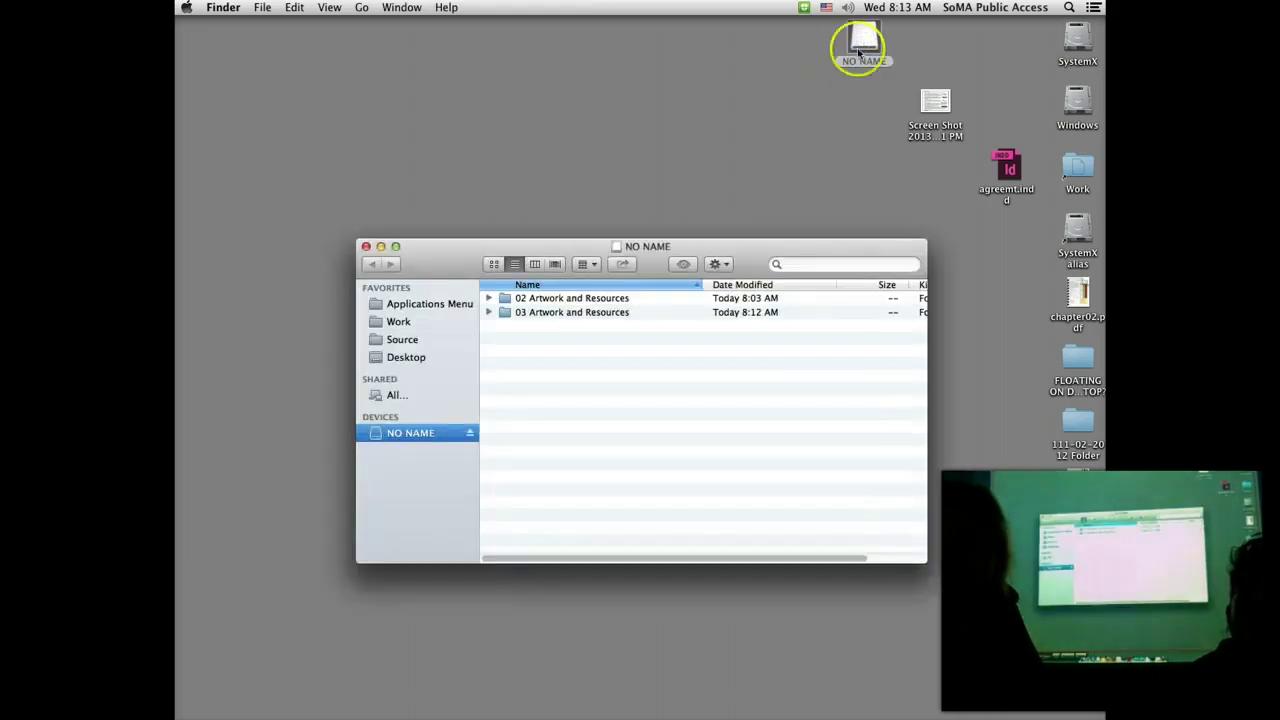
Step: Drag the 02 and 03 Artwork and Resources folders onto the desktop, then close the NO NAME window
{"action": "left_click", "coordinate": [489, 299]}
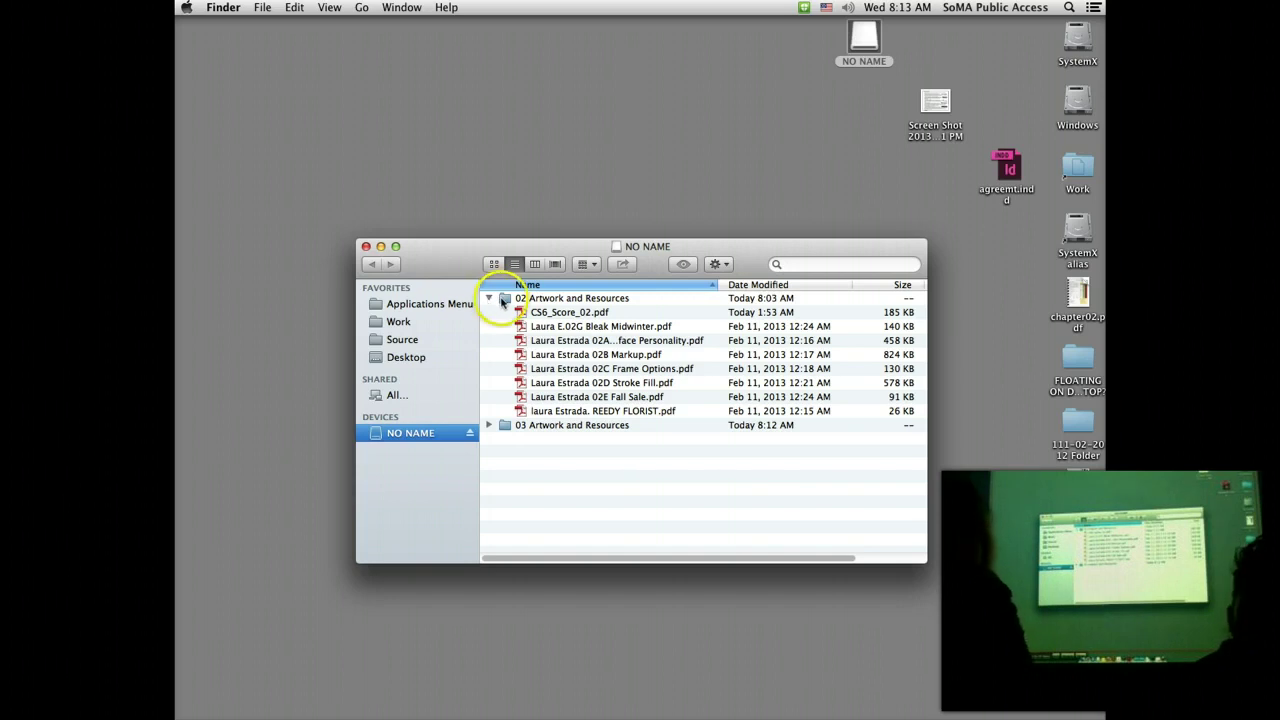
{"action": "left_click_drag", "start_coordinate": [505, 298], "coordinate": [575, 52]}
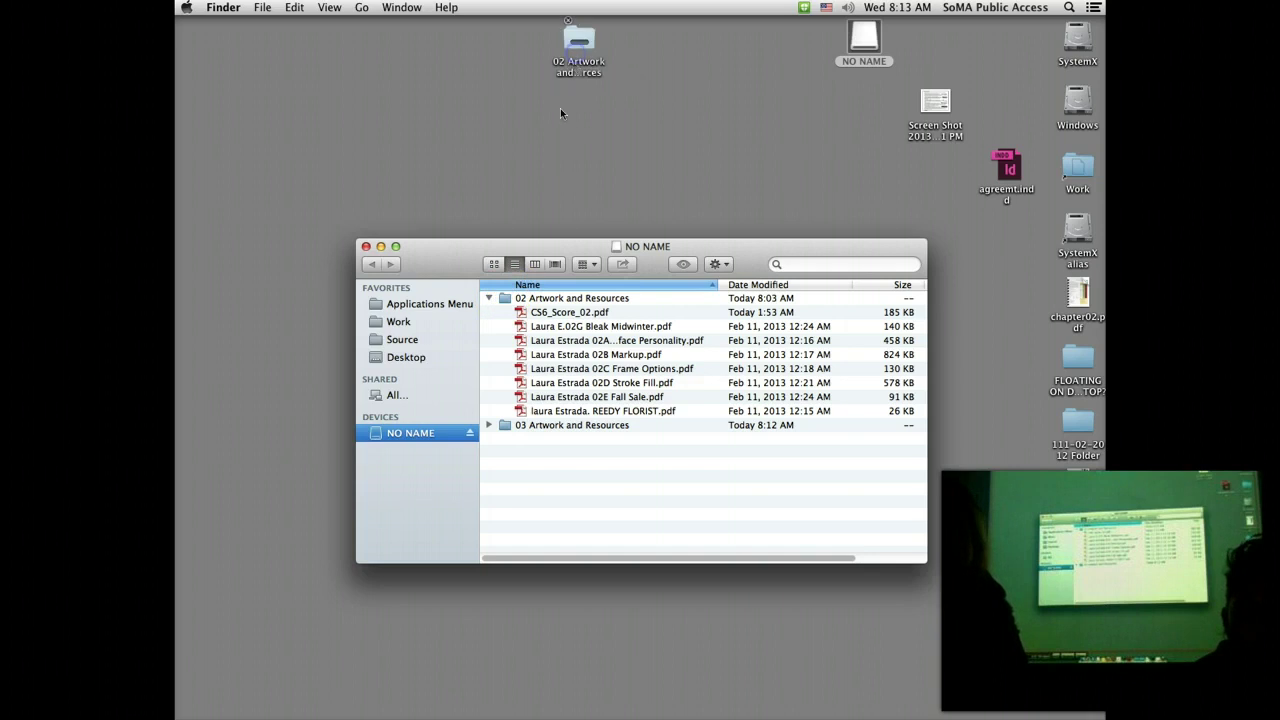
{"action": "left_click", "coordinate": [505, 425]}
{"action": "left_click_drag", "start_coordinate": [505, 425], "coordinate": [602, 108]}
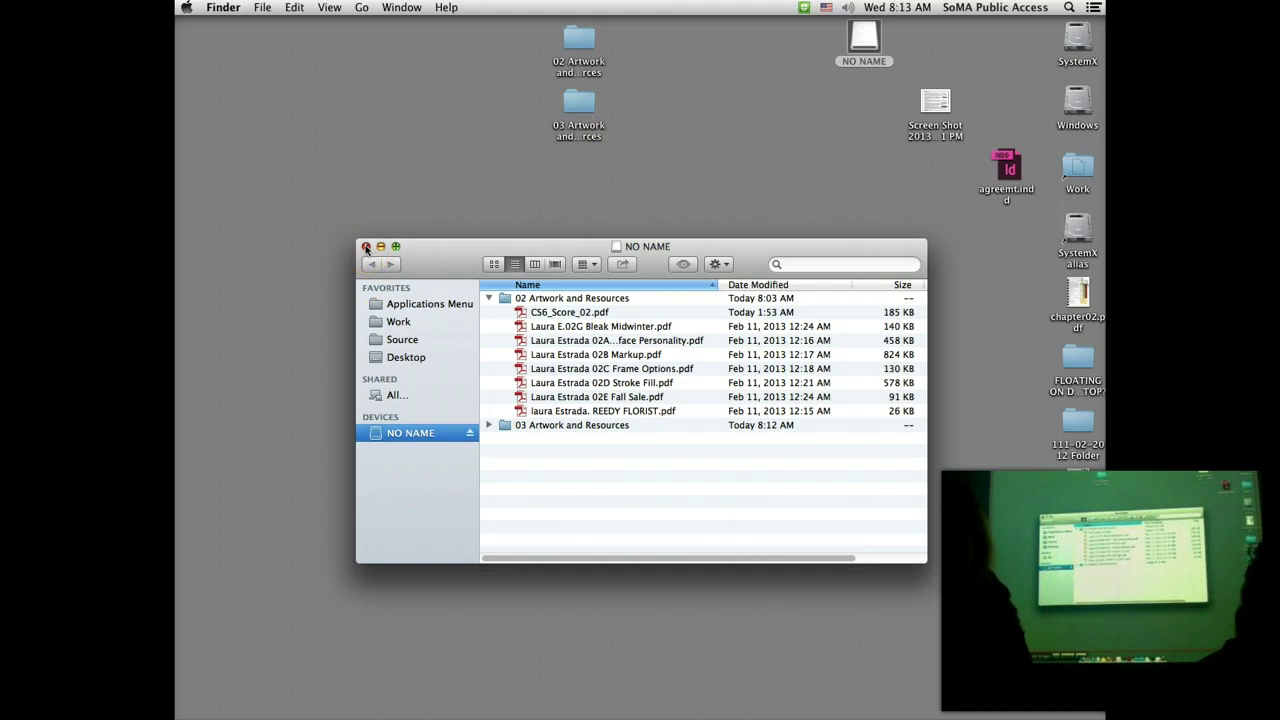
{"action": "left_click", "coordinate": [366, 247]}
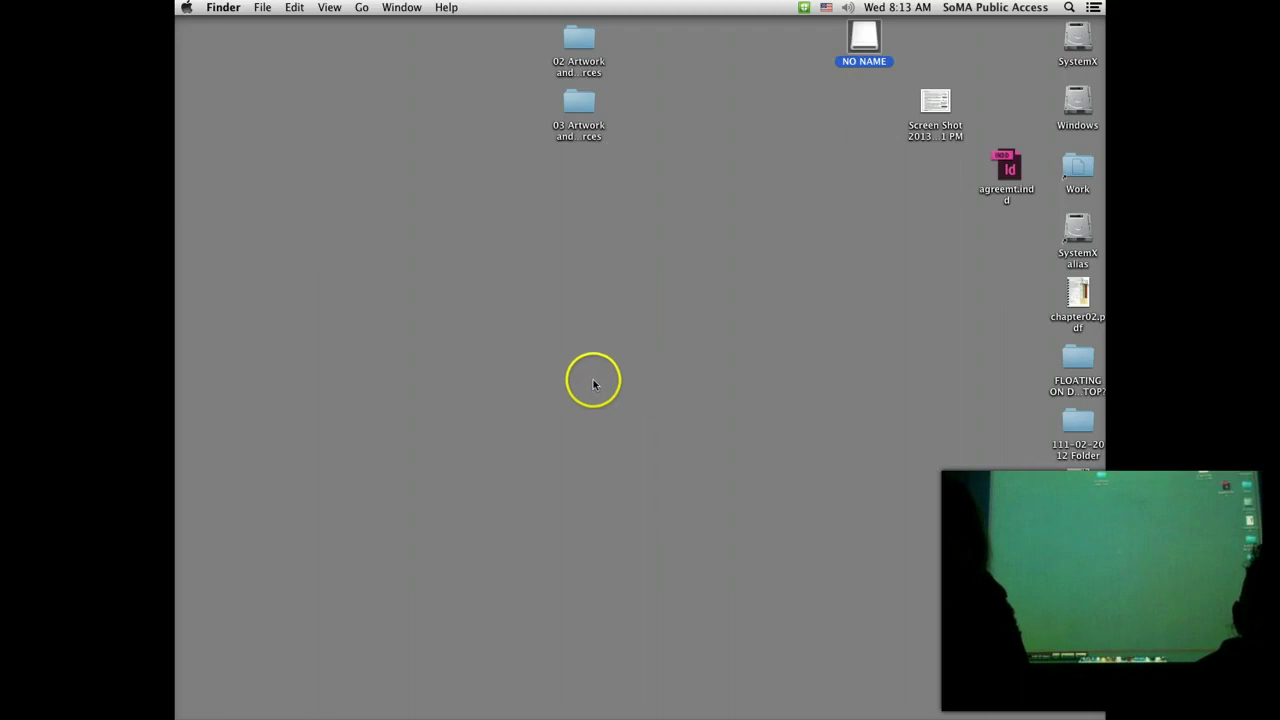
{"action": "left_click", "coordinate": [593, 387]}
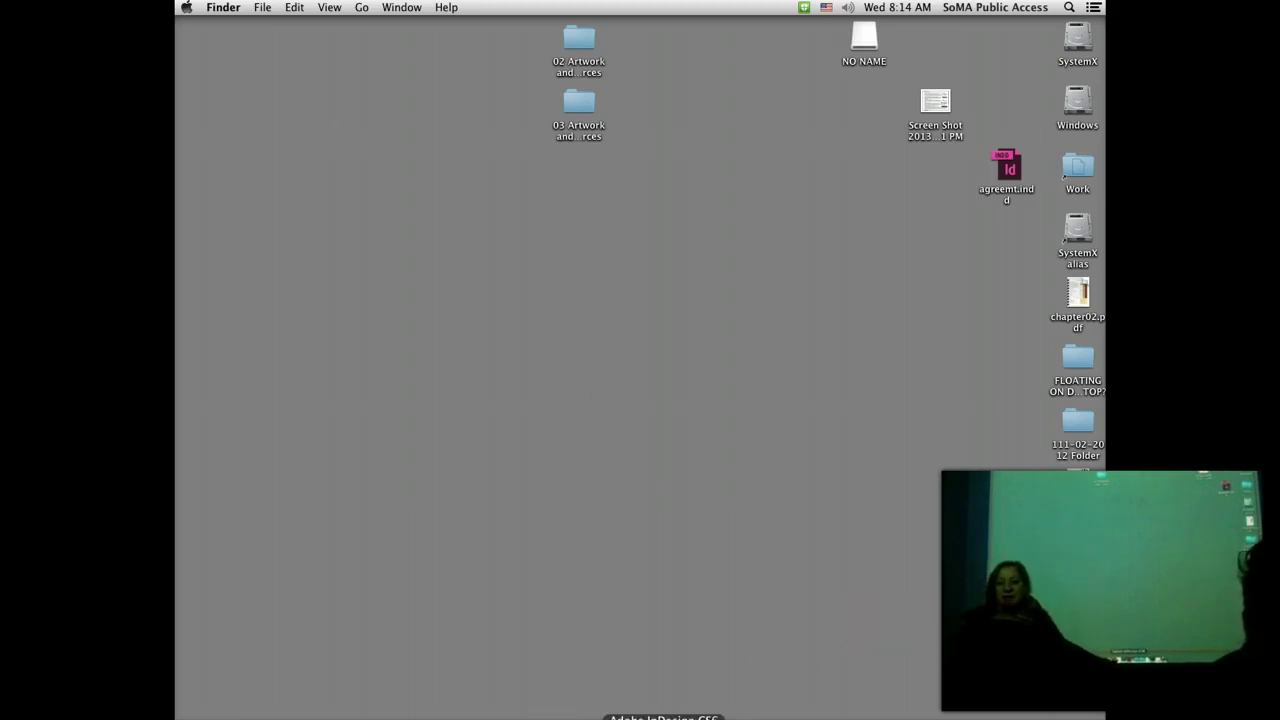
Step: Launch Acrobat XI Pro and choose File > Create > Combine Files into a Single PDF
{"action": "left_click", "coordinate": [630, 716]}
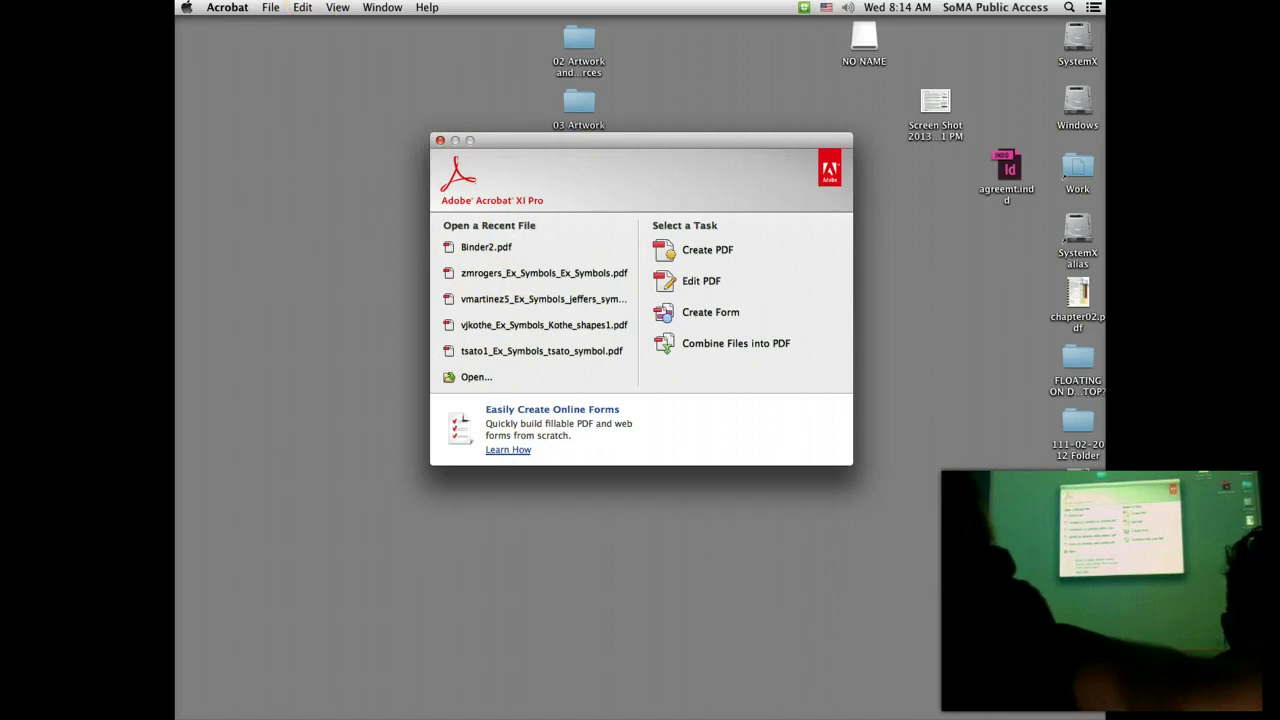
{"action": "left_click", "coordinate": [270, 7]}
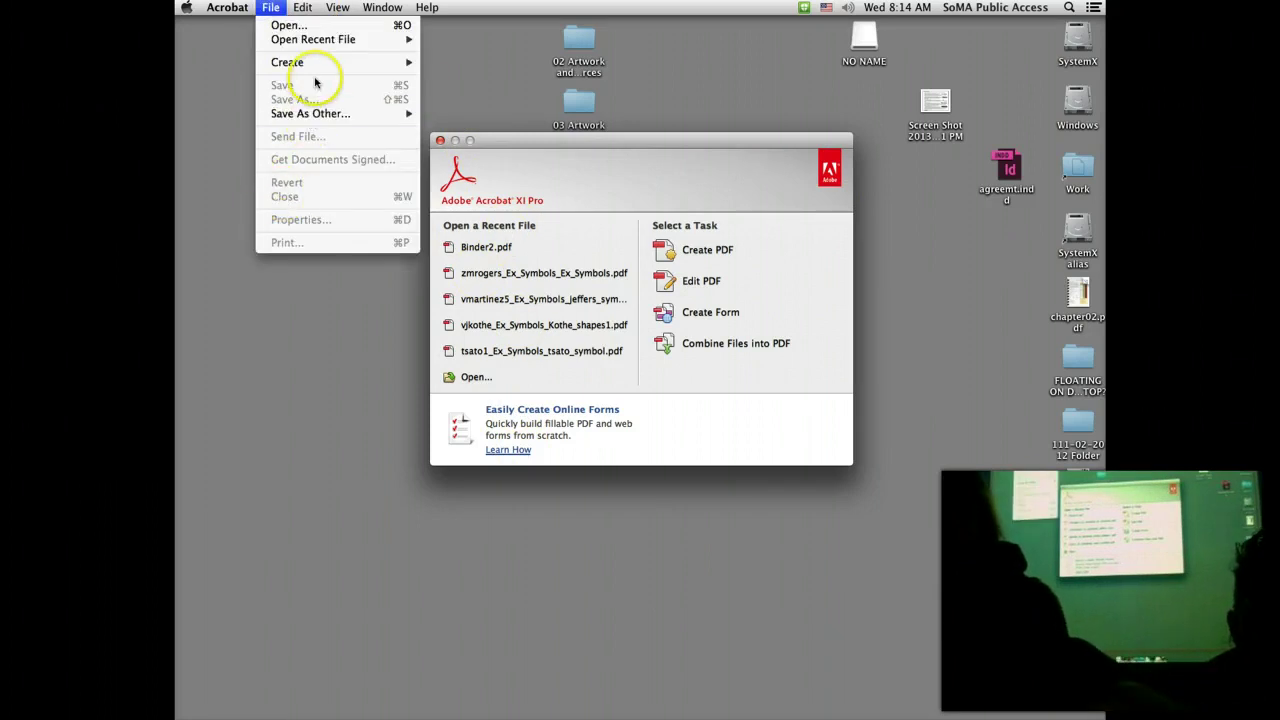
{"action": "left_click", "coordinate": [342, 64]}
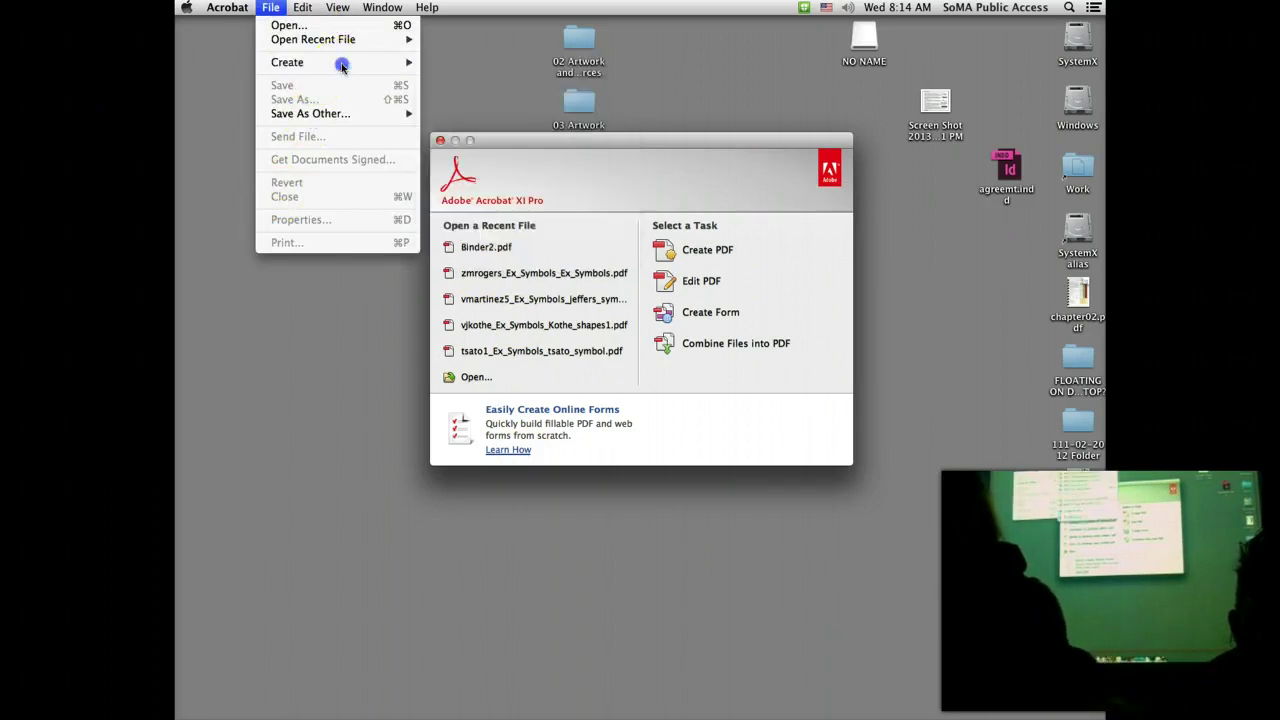
{"action": "left_click", "coordinate": [268, 9]}
{"action": "left_click", "coordinate": [322, 62]}
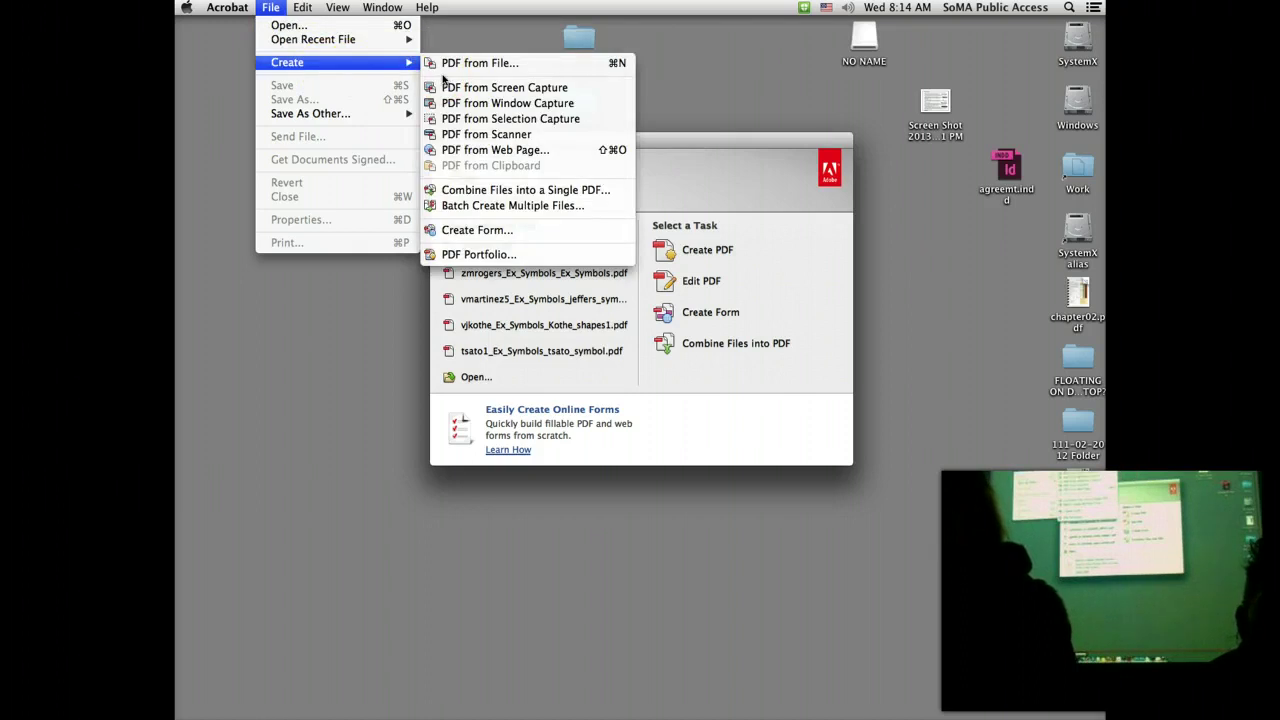
{"action": "left_click", "coordinate": [557, 190]}
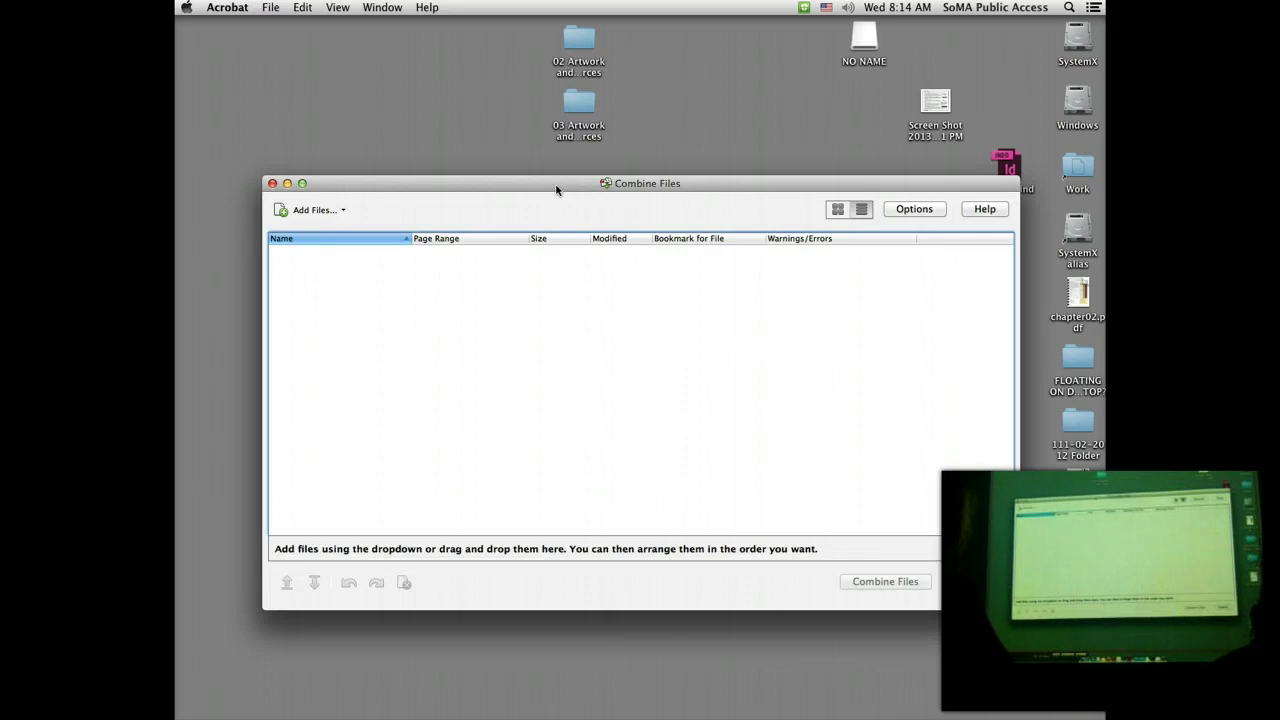
Step: Use Add Files to browse into the 02 Artwork and Resources folder
{"action": "left_click", "coordinate": [341, 210]}
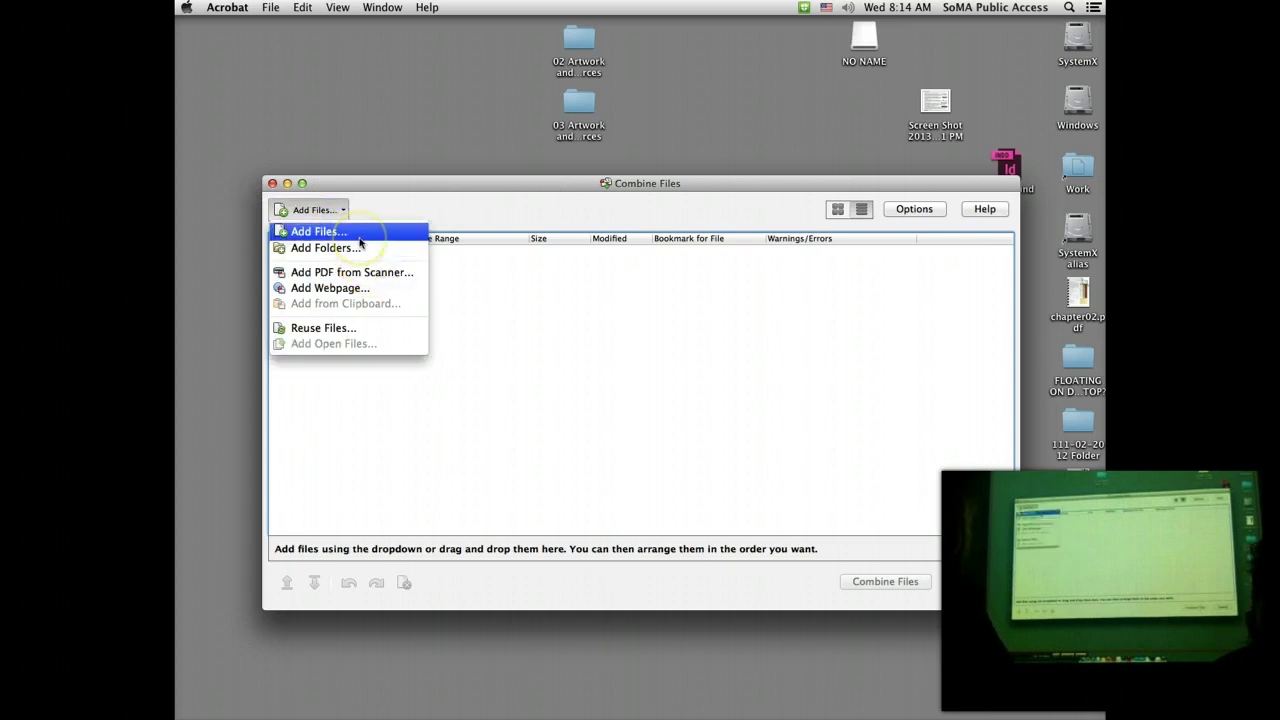
{"action": "left_click", "coordinate": [358, 236]}
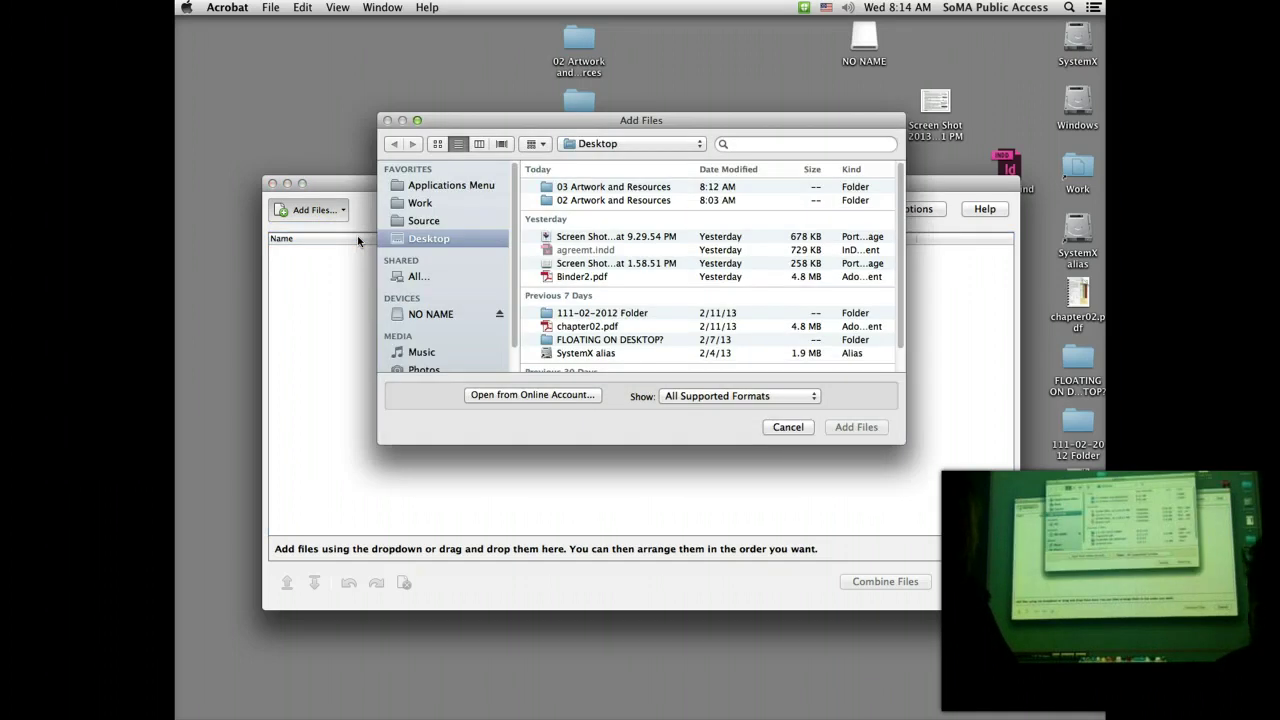
{"action": "left_click", "coordinate": [575, 204]}
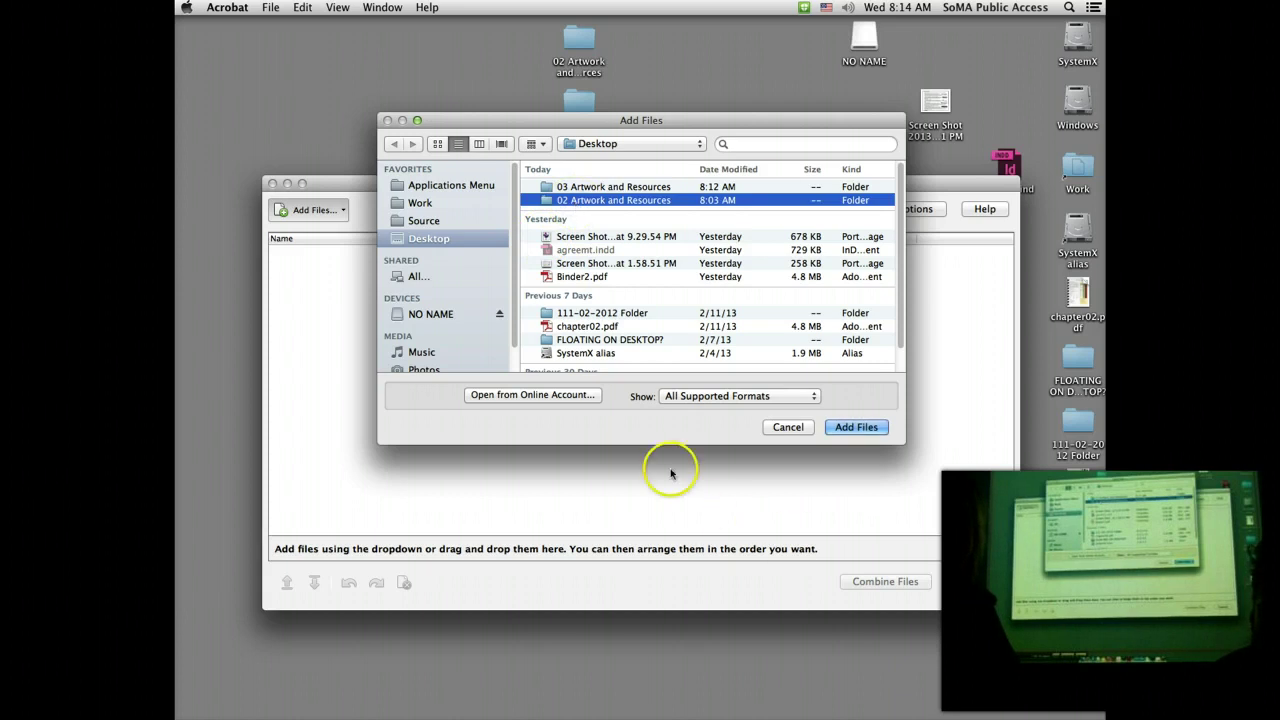
{"action": "double_click", "coordinate": [762, 200]}
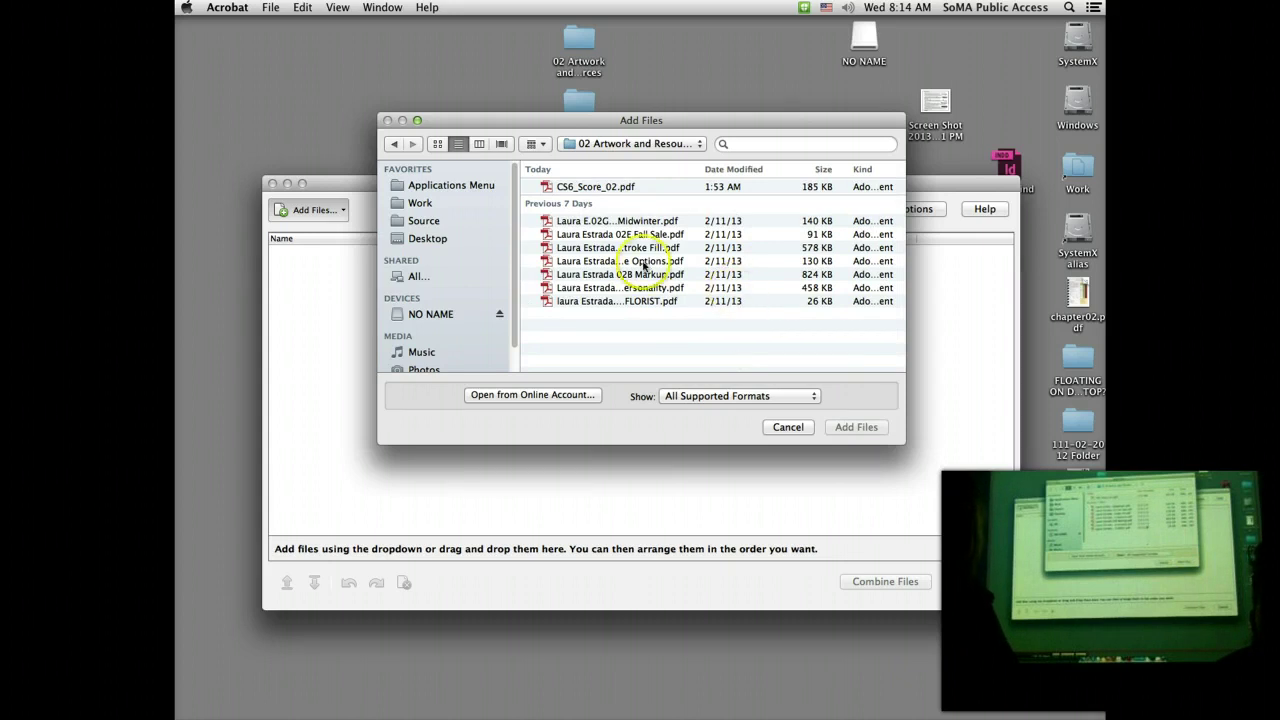
Step: In column view, select all eight PDFs from CS6_Score_02.pdf onward and add them
{"action": "mouse_move", "coordinate": [633, 190]}
{"action": "left_mouse_down"}
{"action": "mouse_move", "coordinate": [651, 320]}
{"action": "mouse_move", "coordinate": [648, 178]}
{"action": "left_mouse_up"}
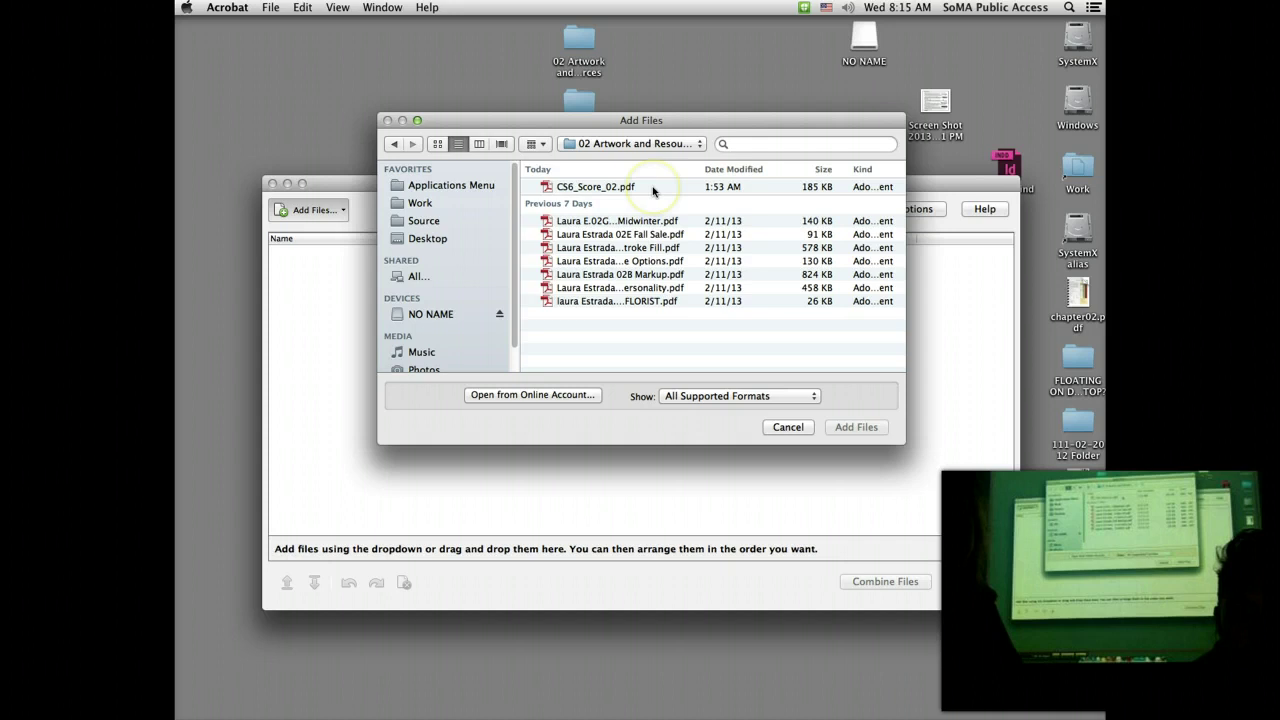
{"action": "mouse_move", "coordinate": [653, 191]}
{"action": "left_mouse_down"}
{"action": "mouse_move", "coordinate": [660, 295]}
{"action": "mouse_move", "coordinate": [634, 188]}
{"action": "left_mouse_up"}
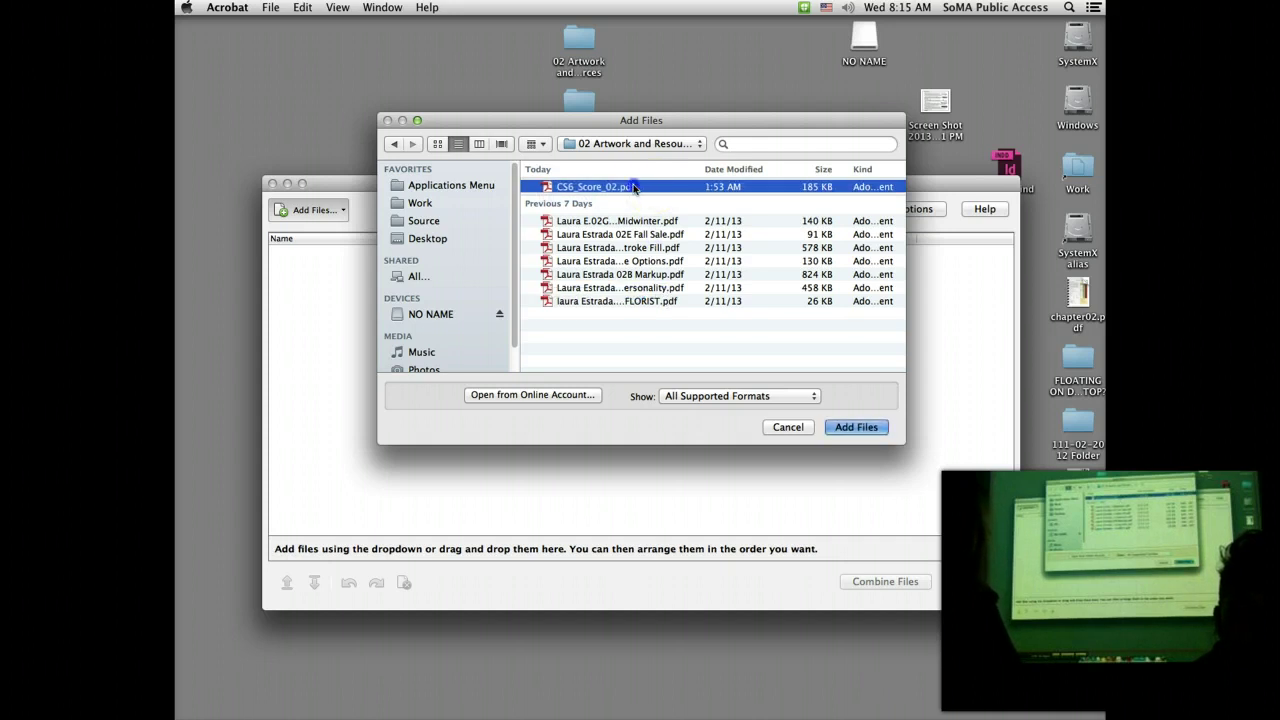
{"action": "mouse_move", "coordinate": [634, 188]}
{"action": "left_mouse_down"}
{"action": "mouse_move", "coordinate": [645, 256]}
{"action": "mouse_move", "coordinate": [641, 147]}
{"action": "mouse_move", "coordinate": [638, 193]}
{"action": "left_mouse_up"}
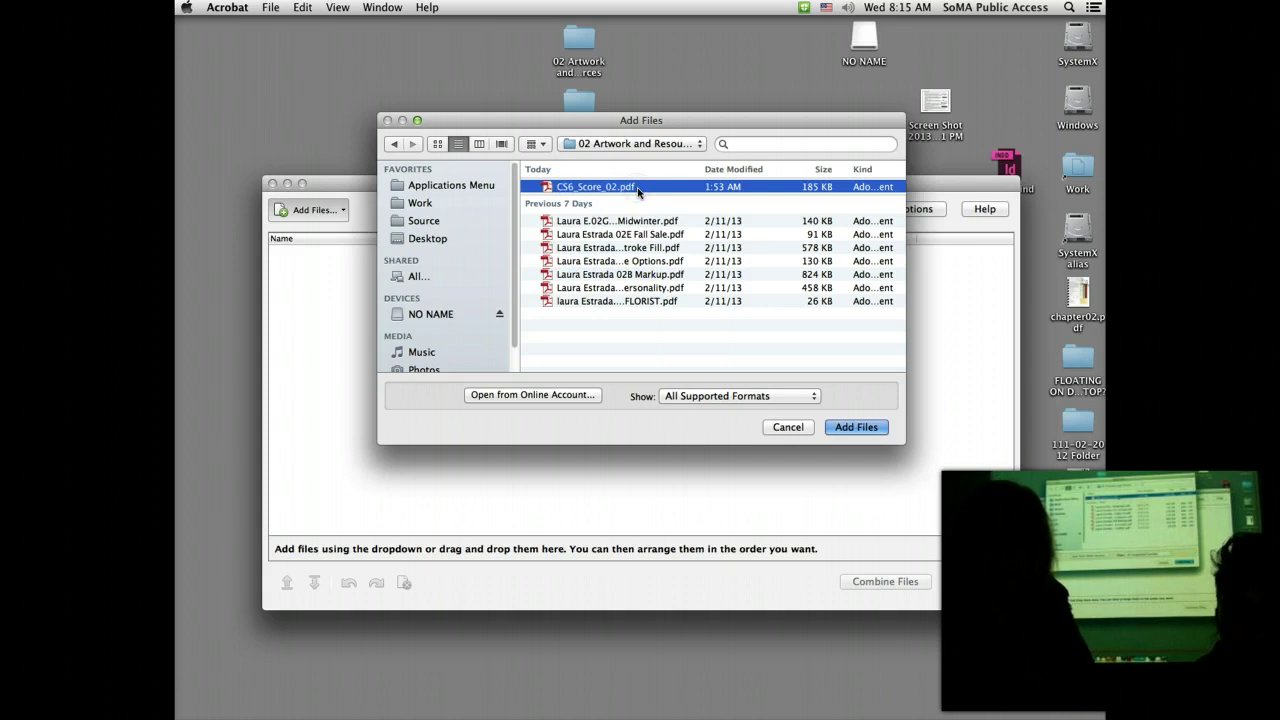
{"action": "left_click", "coordinate": [480, 145]}
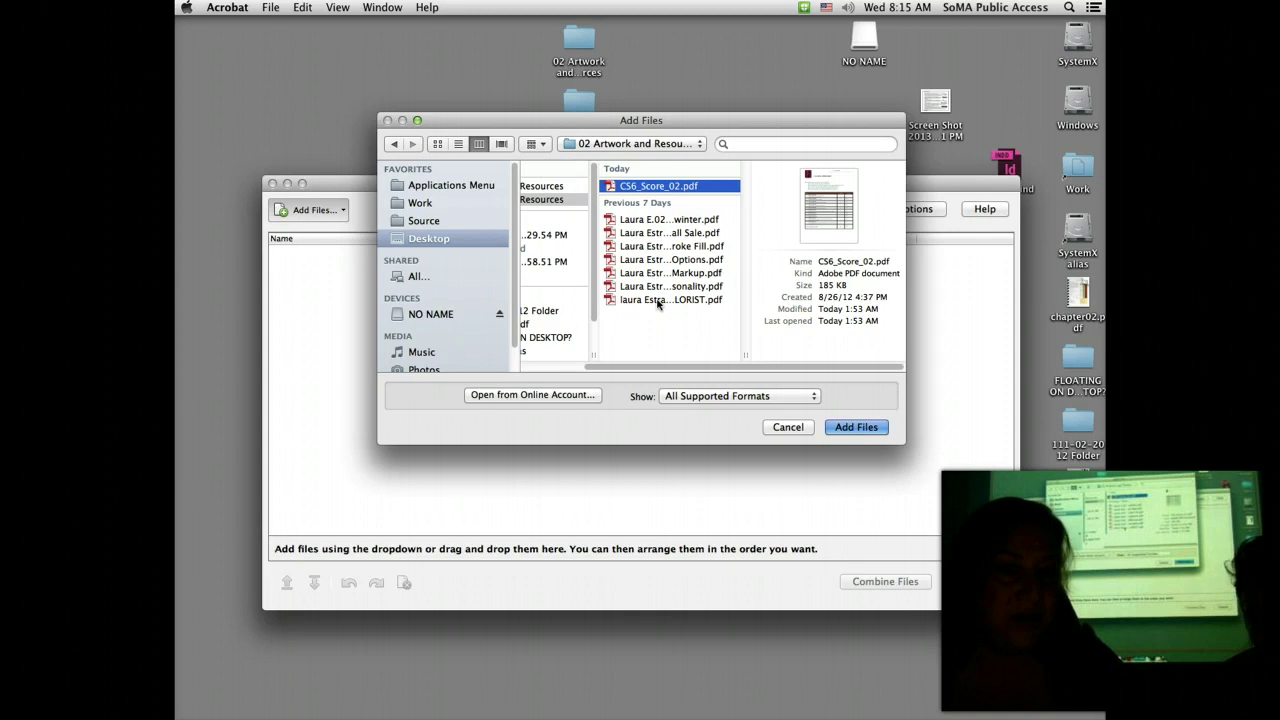
{"action": "left_click", "coordinate": [658, 300], "text": "shift"}
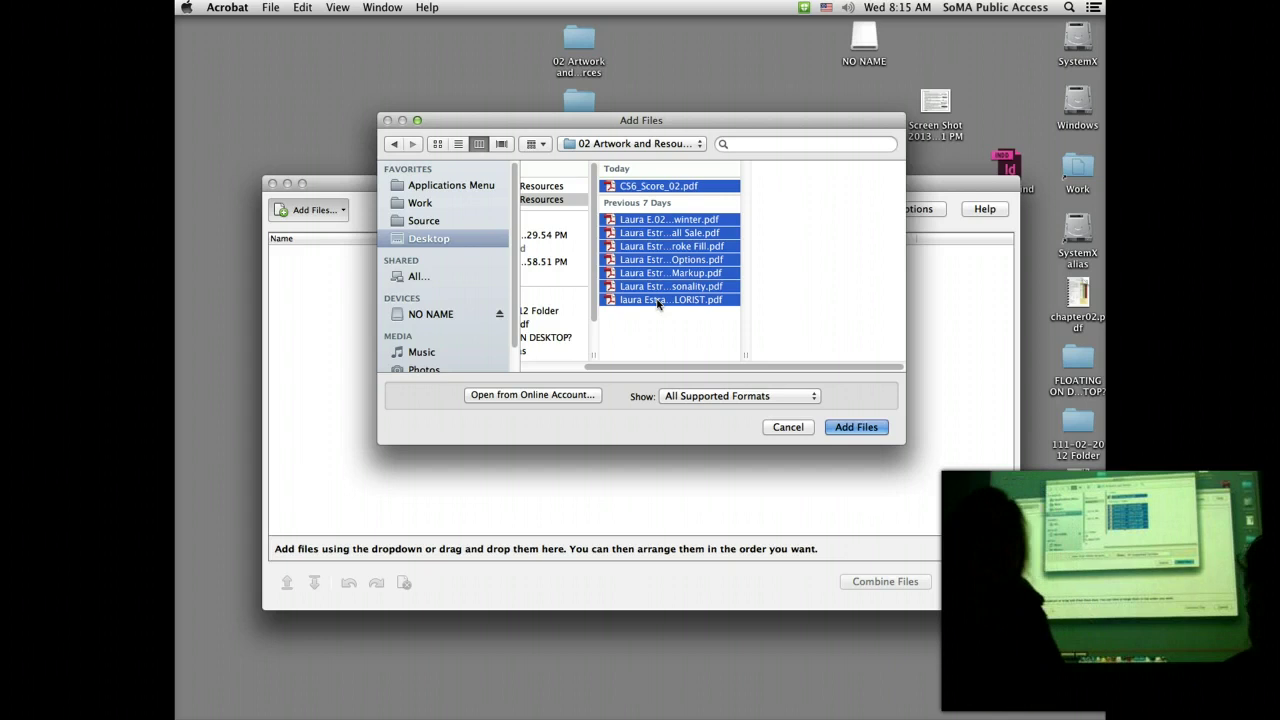
{"action": "left_click", "coordinate": [851, 429]}
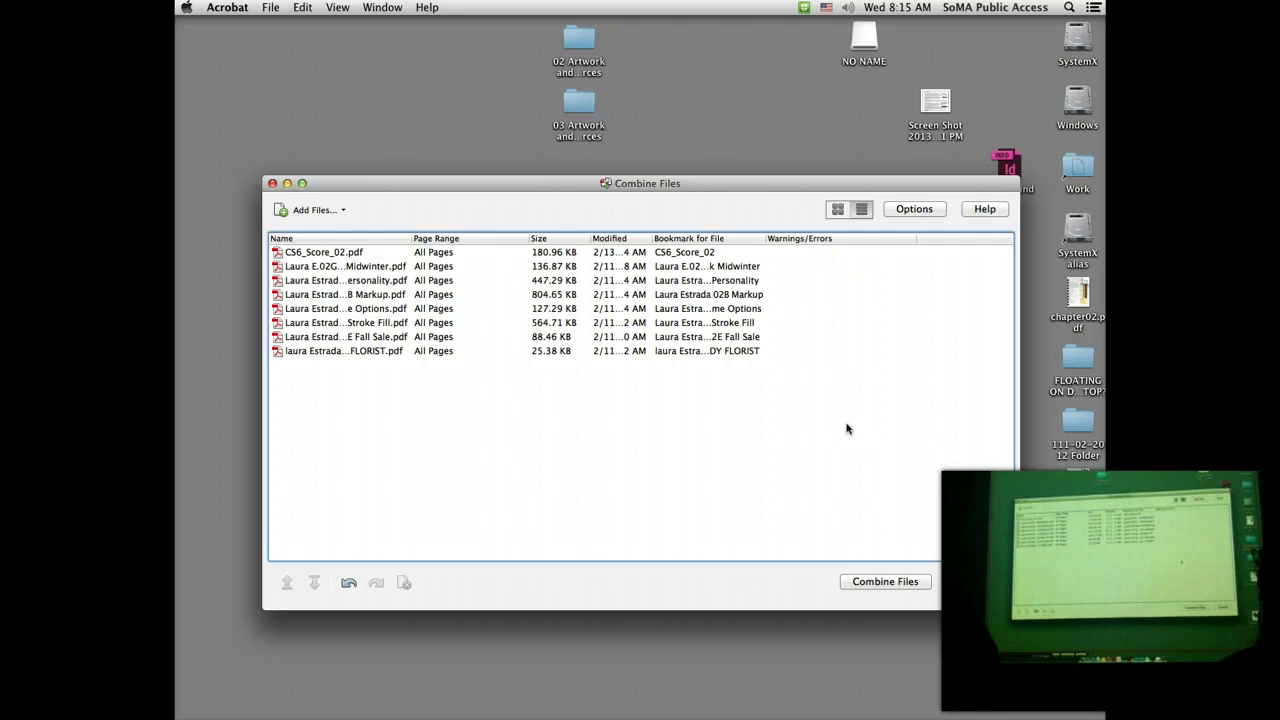
Step: Combine the eight listed PDFs into the 8-page Binder1.pdf
{"action": "left_click", "coordinate": [914, 586]}
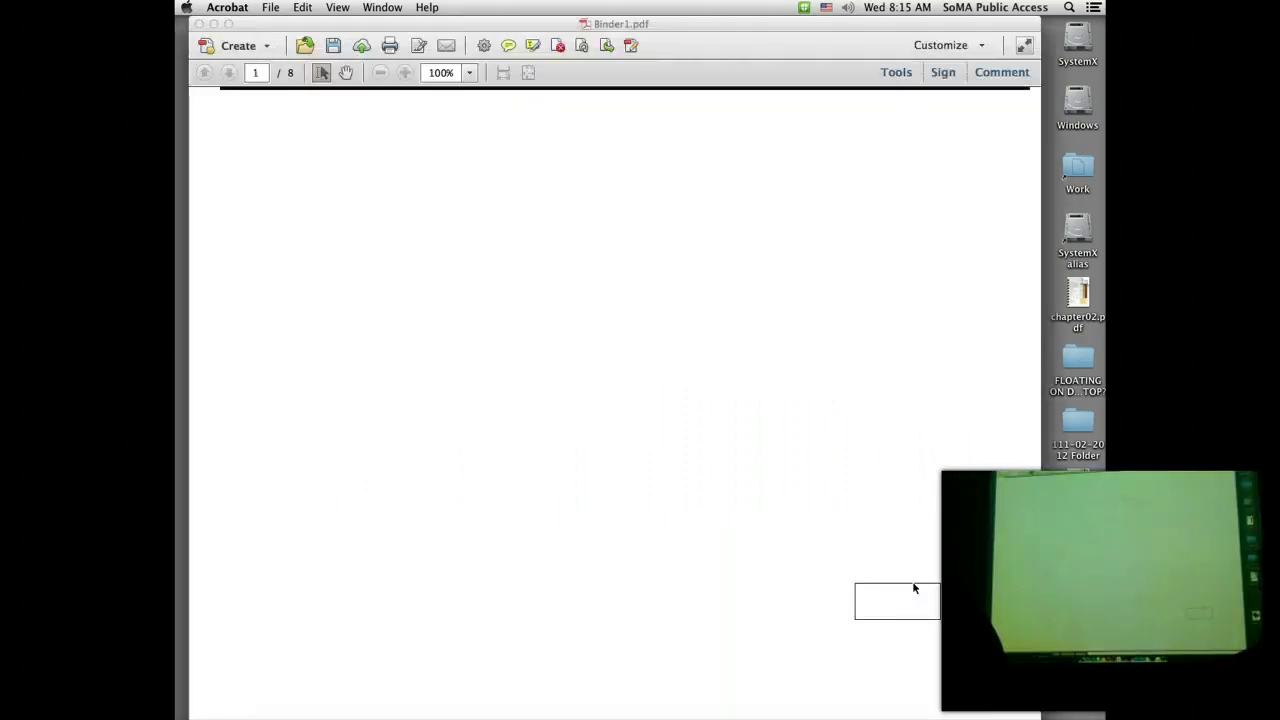
{"action": "left_click", "coordinate": [894, 600]}
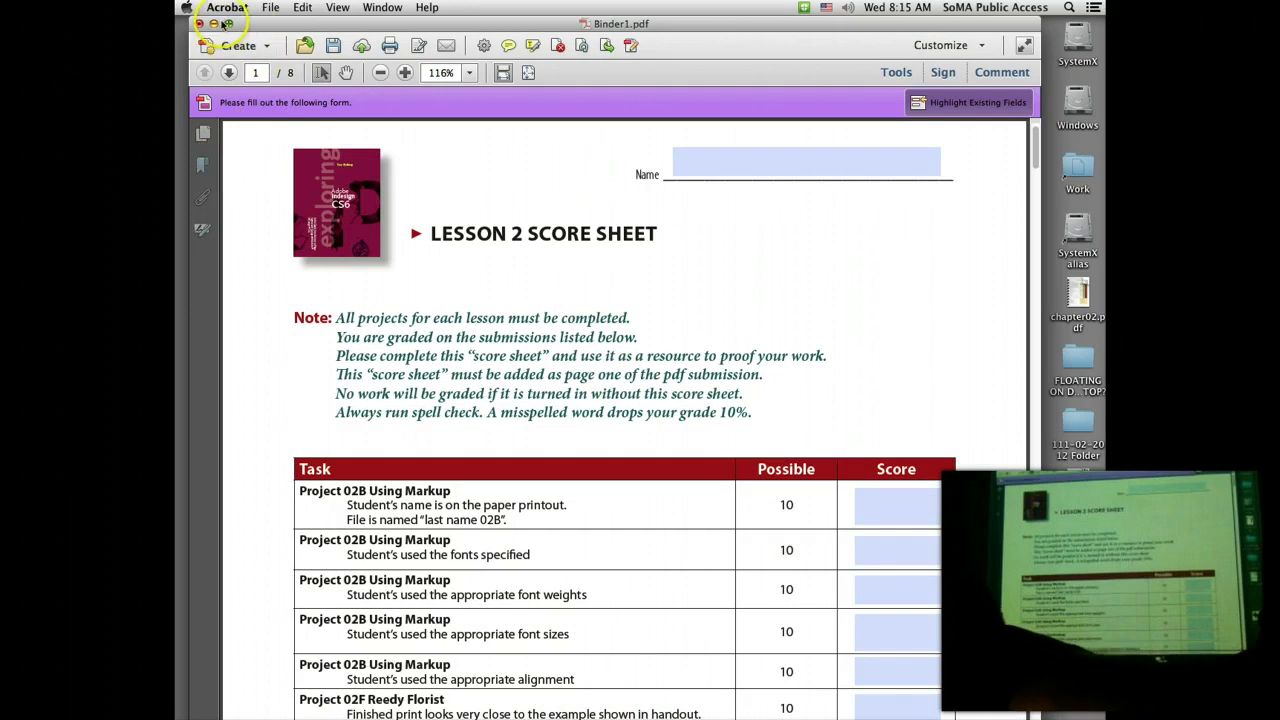
{"action": "left_click", "coordinate": [268, 8]}
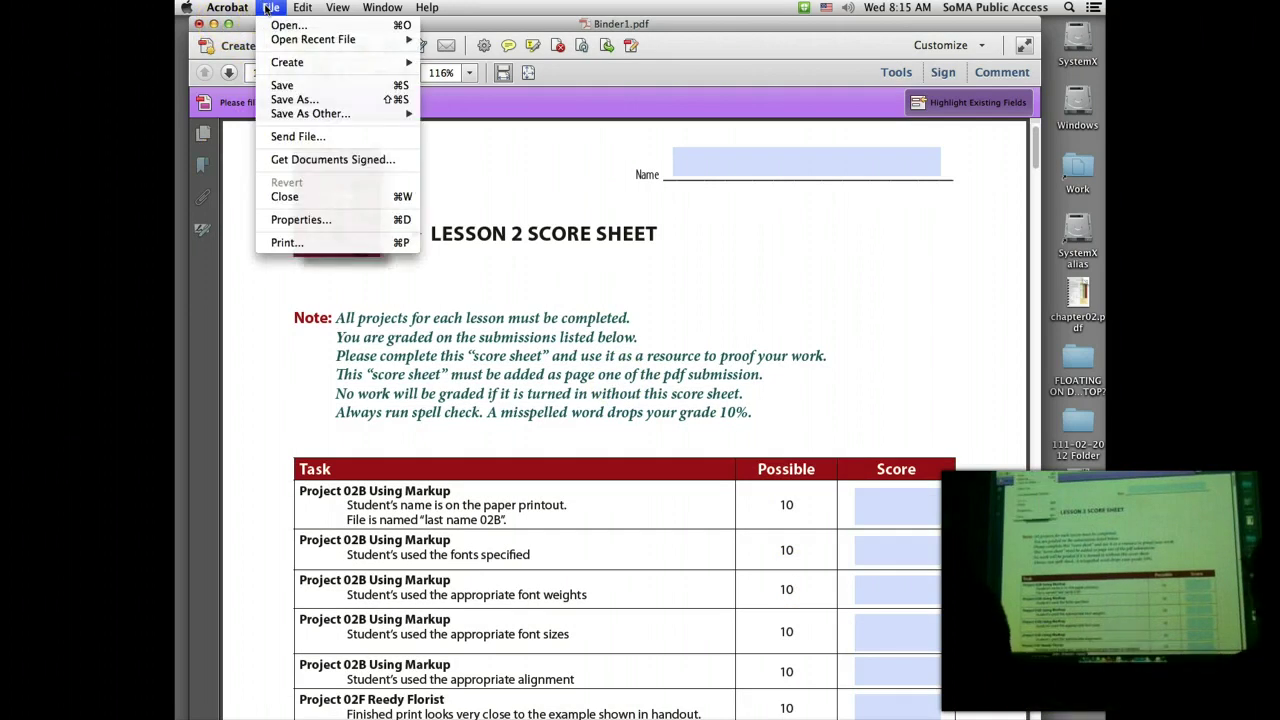
Step: Save Binder1 as a new PDF named chapter02 followed by the student's name
{"action": "left_click", "coordinate": [303, 100]}
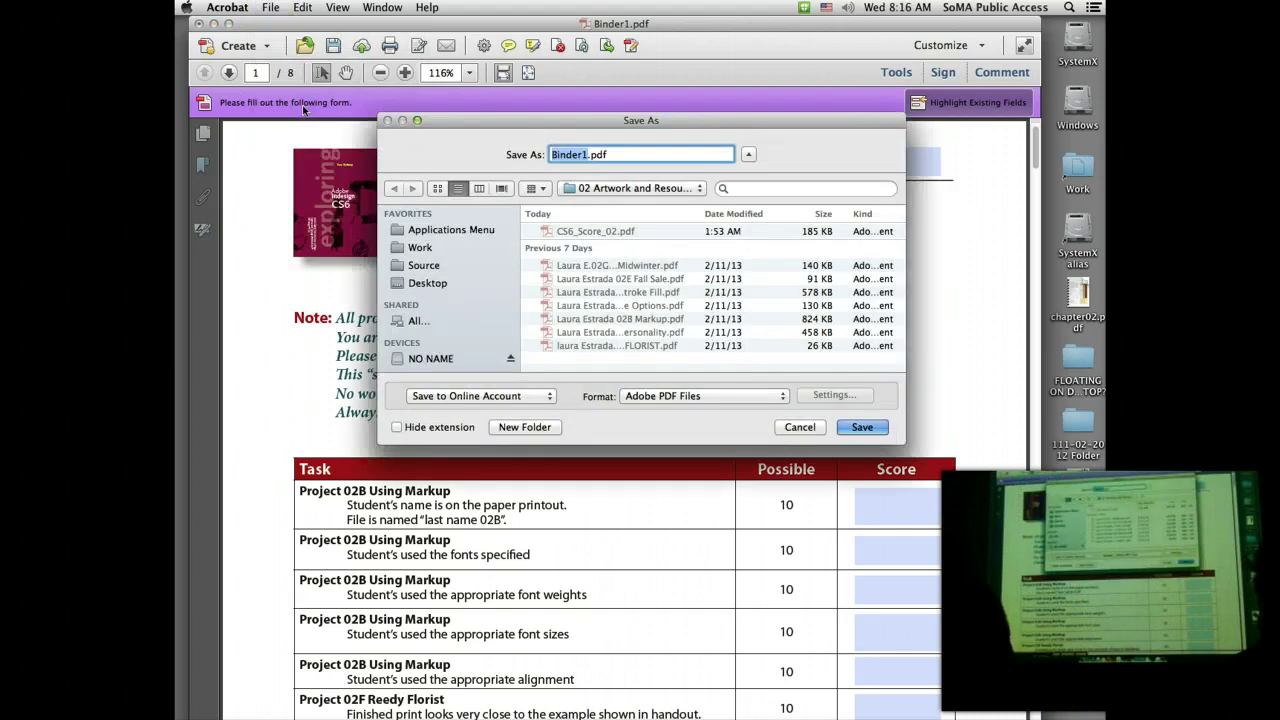
{"action": "left_click", "coordinate": [585, 156]}
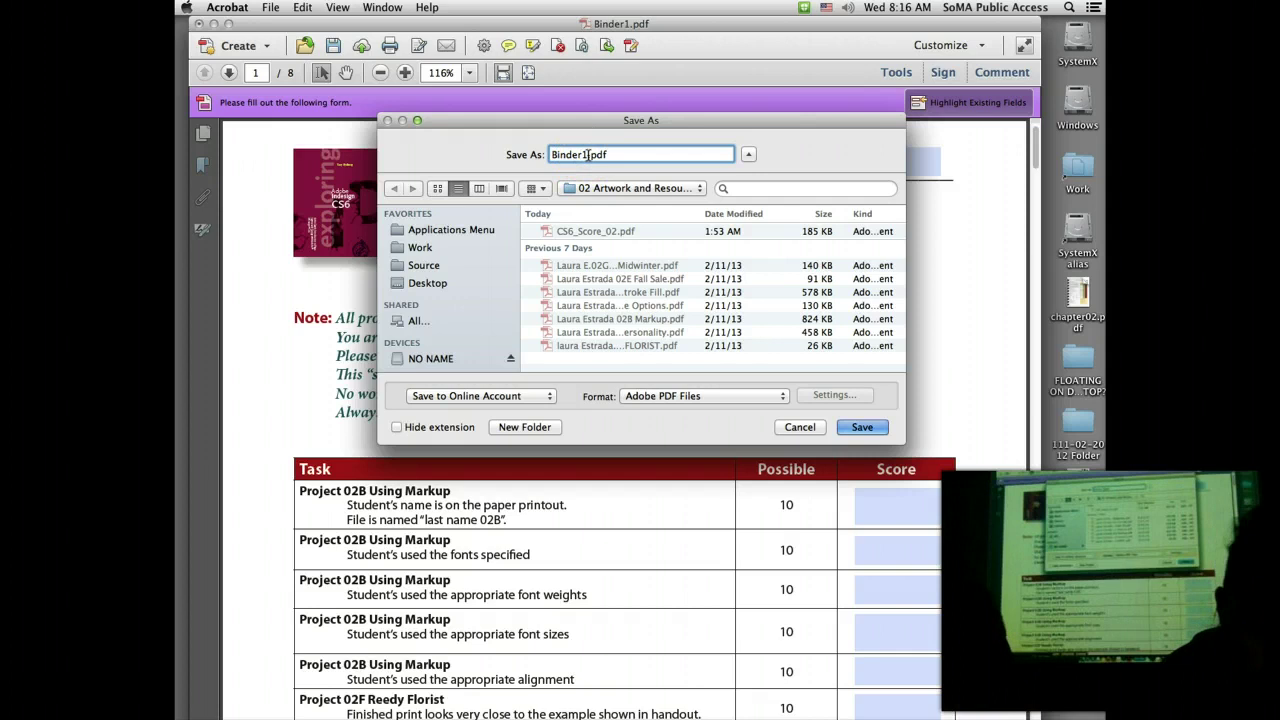
{"action": "key", "text": "BackSpace"}
{"action": "key", "text": "BackSpace"}
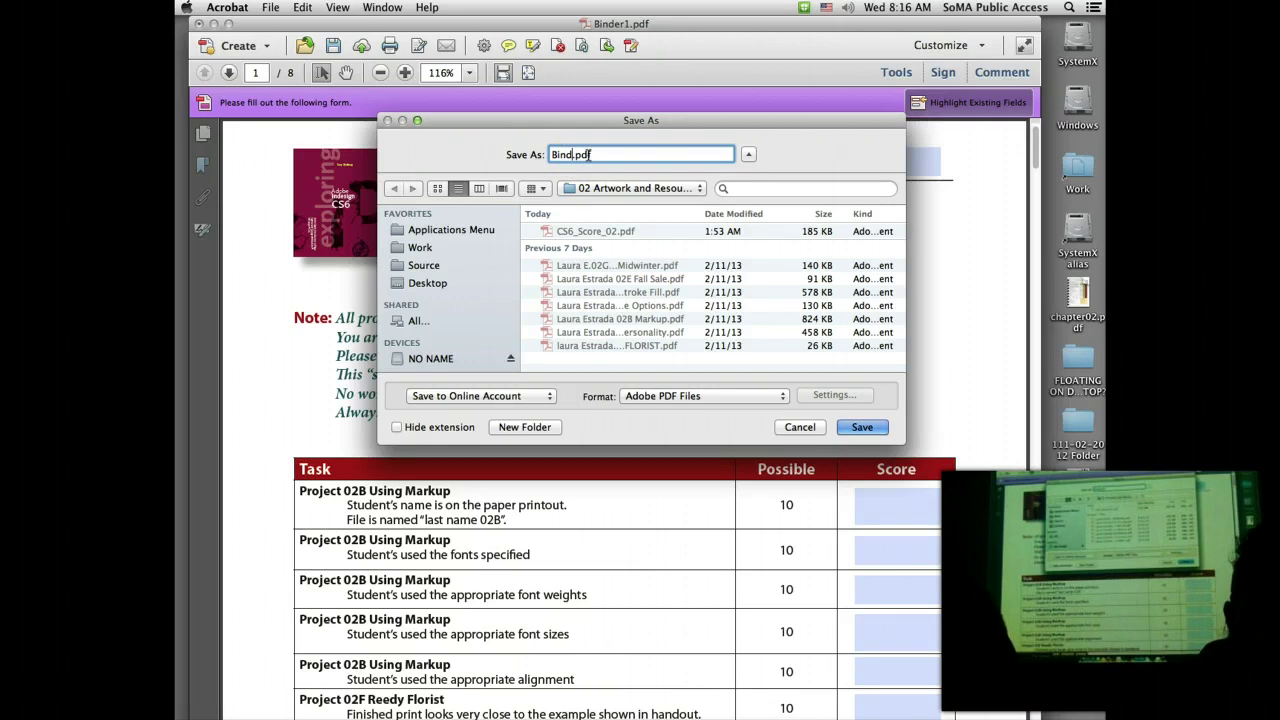
{"action": "key", "text": "BackSpace"}
{"action": "key", "text": "BackSpace"}
{"action": "key", "text": "BackSpace"}
{"action": "key", "text": "BackSpace"}
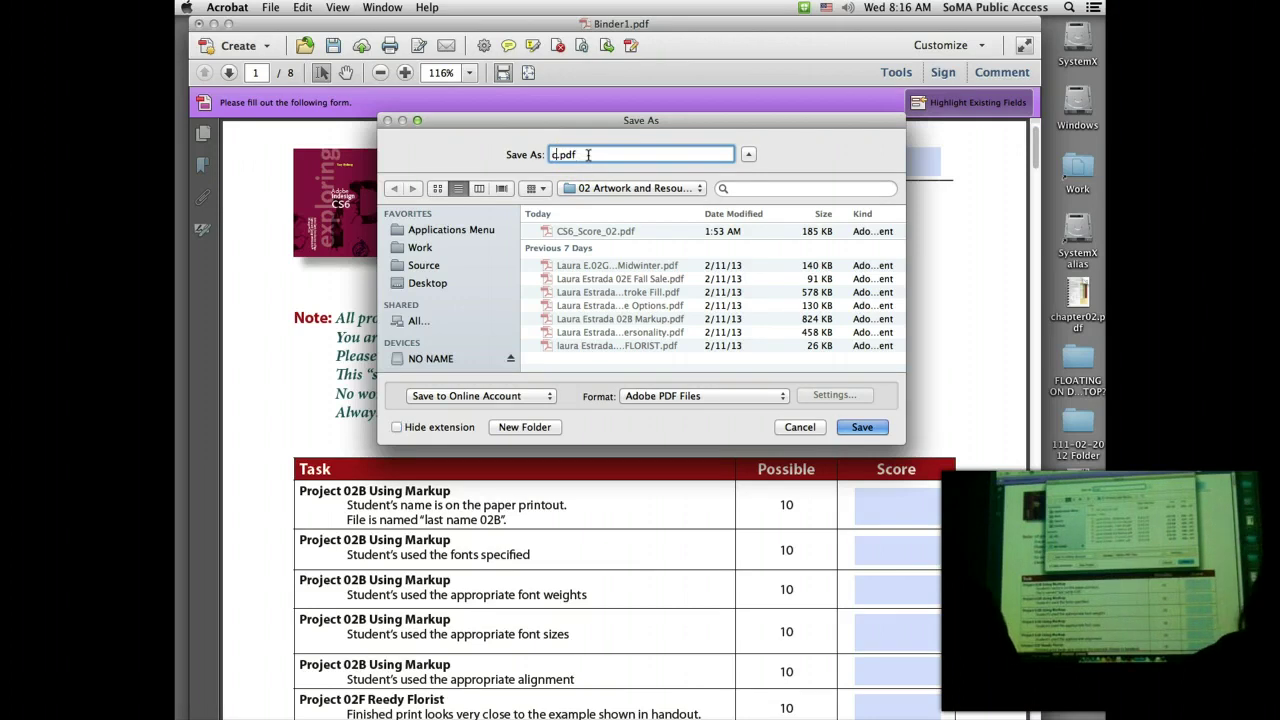
{"action": "type", "text": "chapter"}
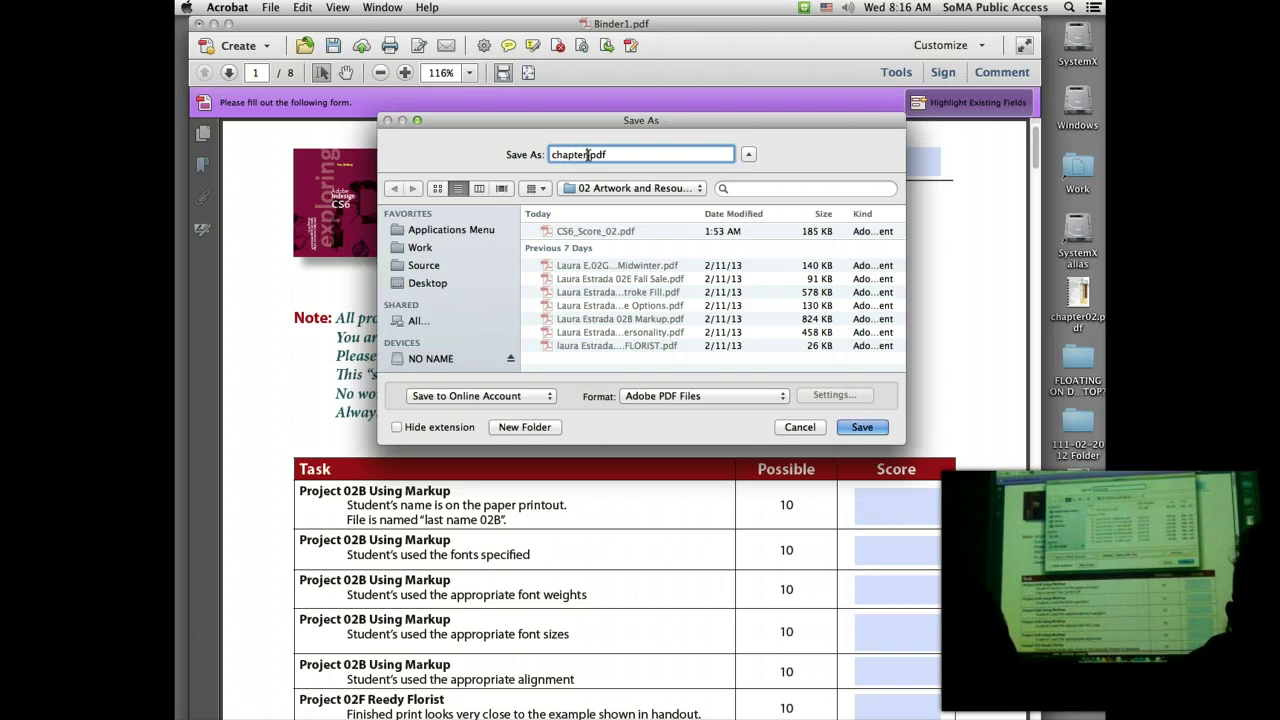
{"action": "type", "text": "0"}
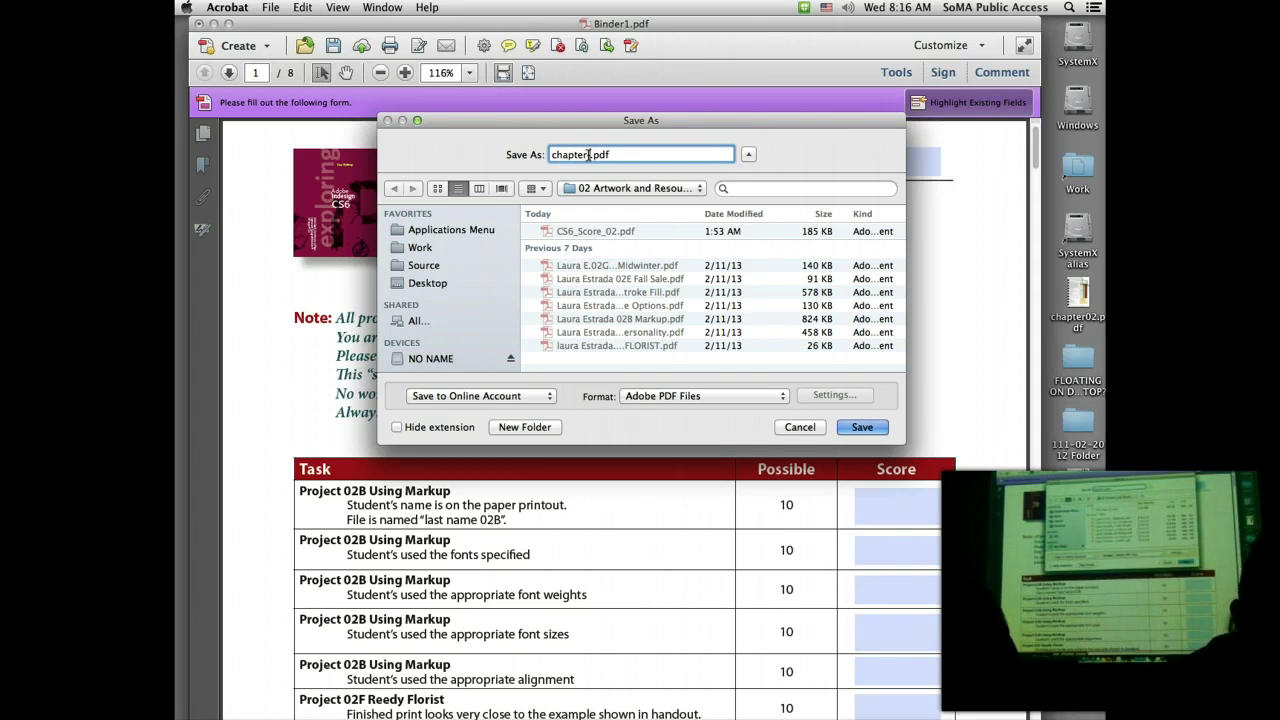
{"action": "type", "text": "2 l"}
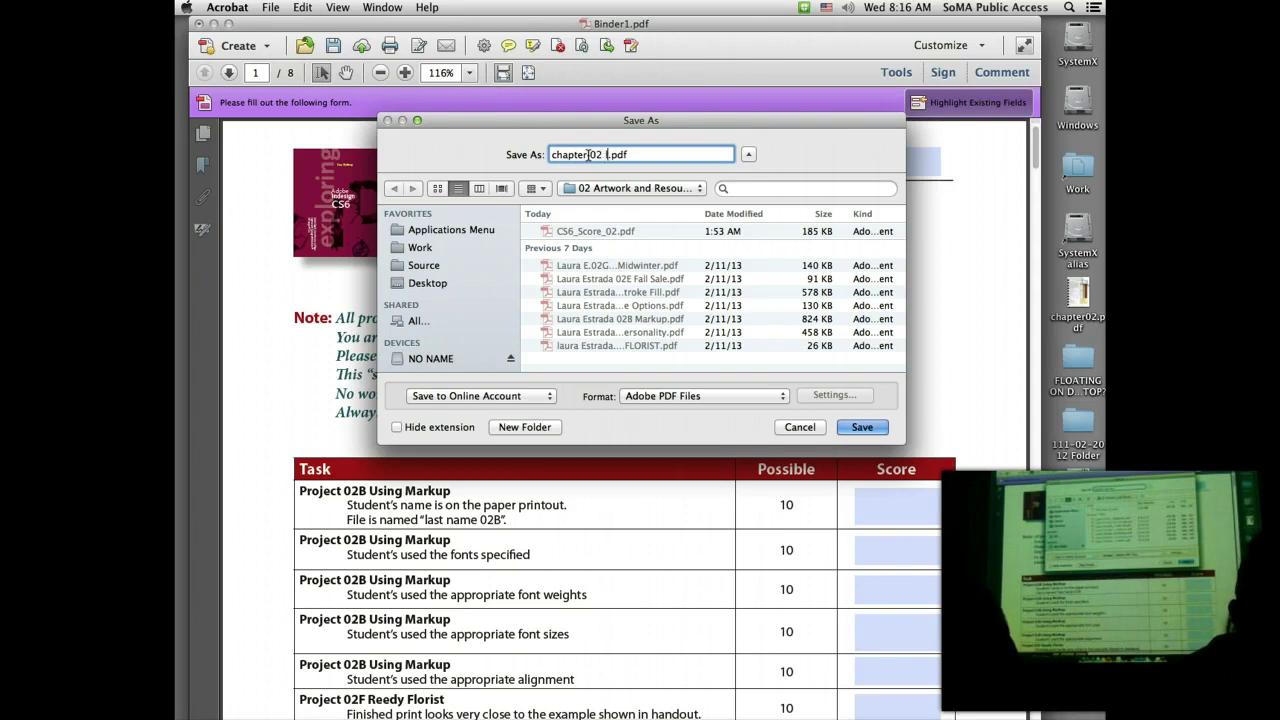
{"action": "type", "text": "aura"}
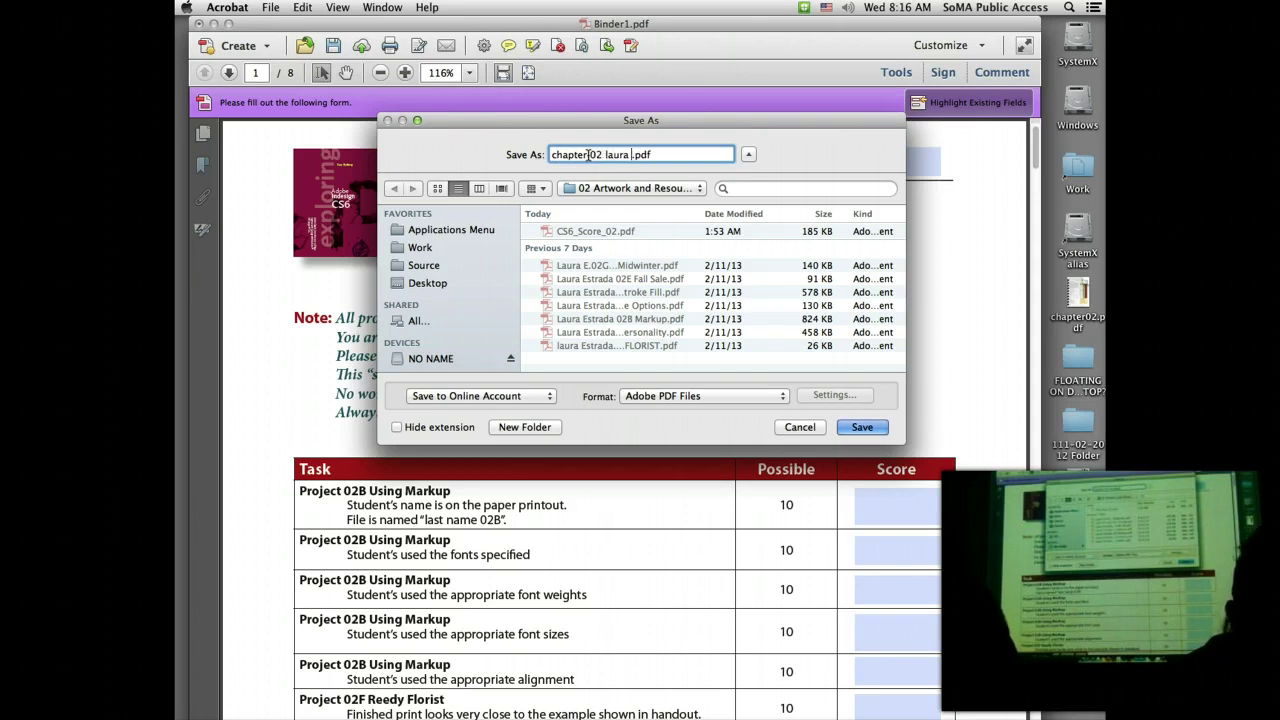
{"action": "type", "text": " e."}
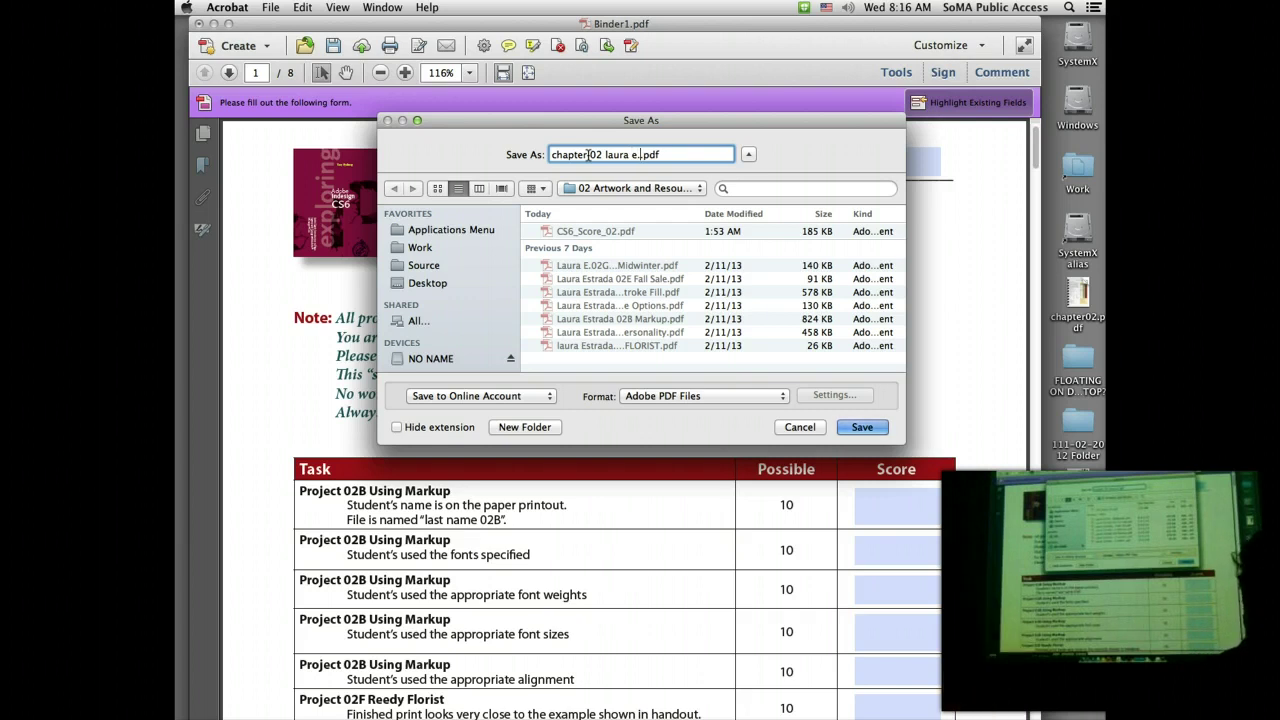
{"action": "key", "text": "BackSpace"}
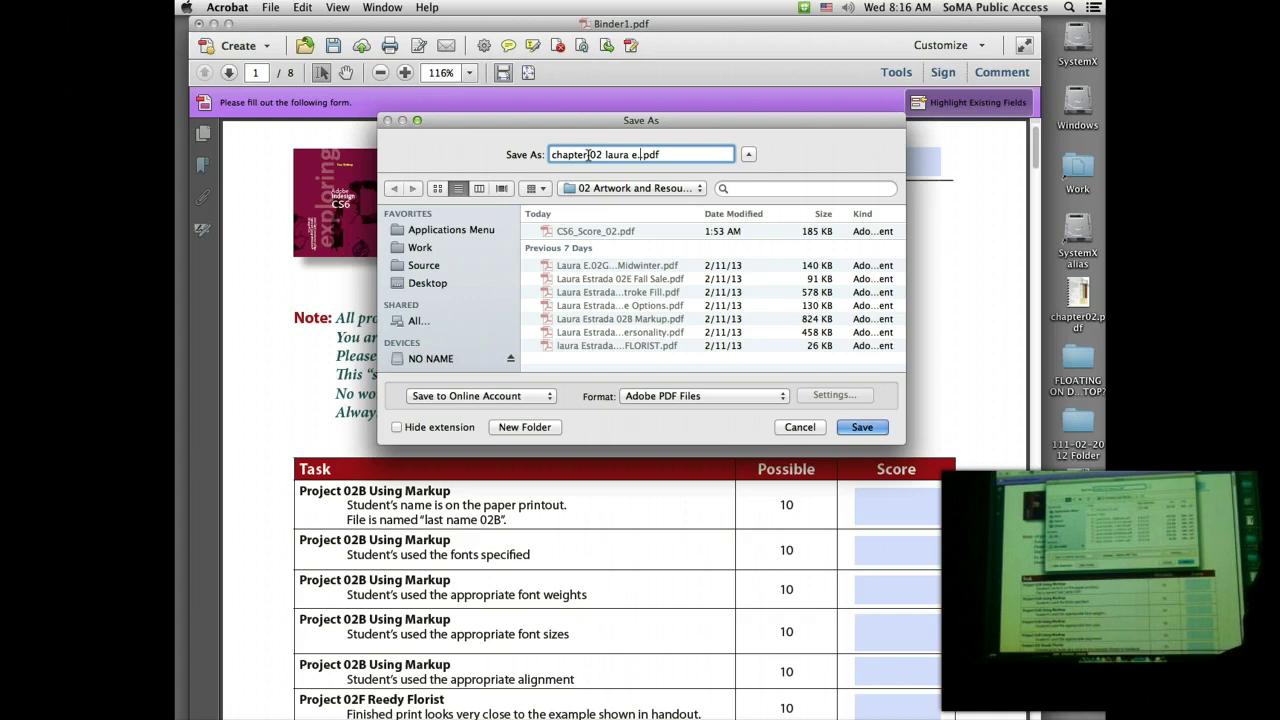
{"action": "type", "text": "."}
{"action": "key", "text": "BackSpace"}
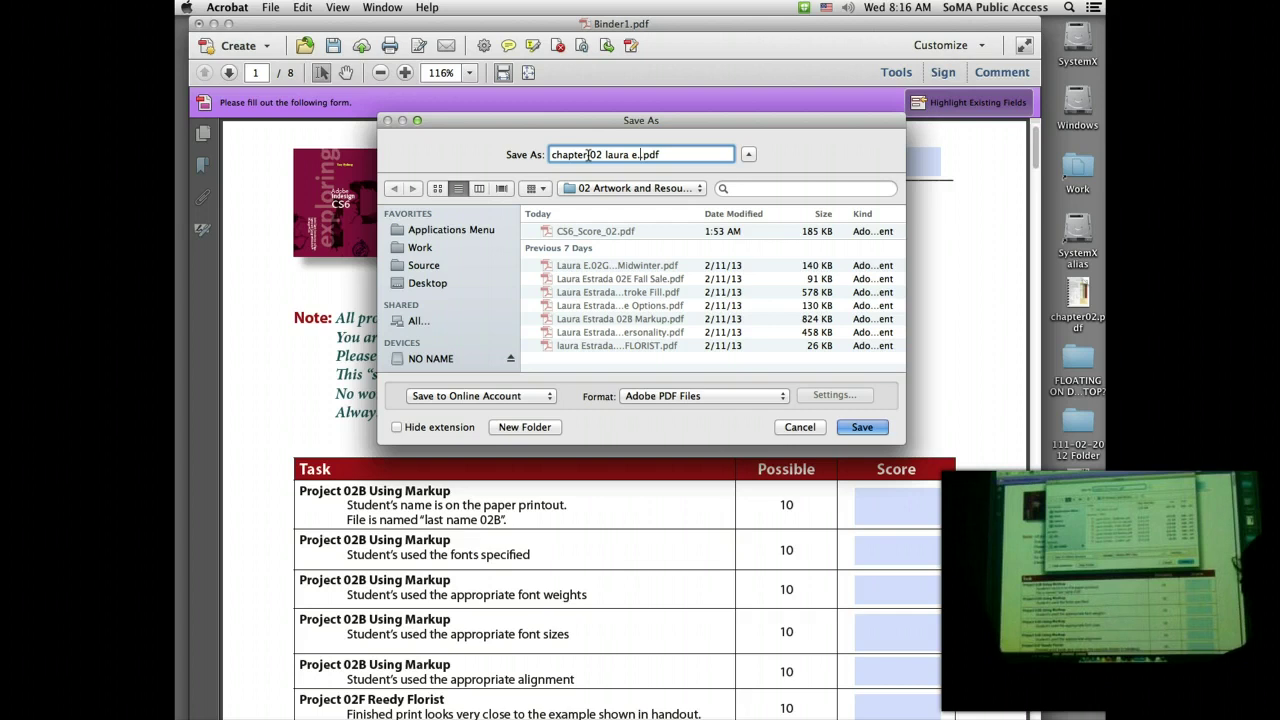
{"action": "type", "text": "."}
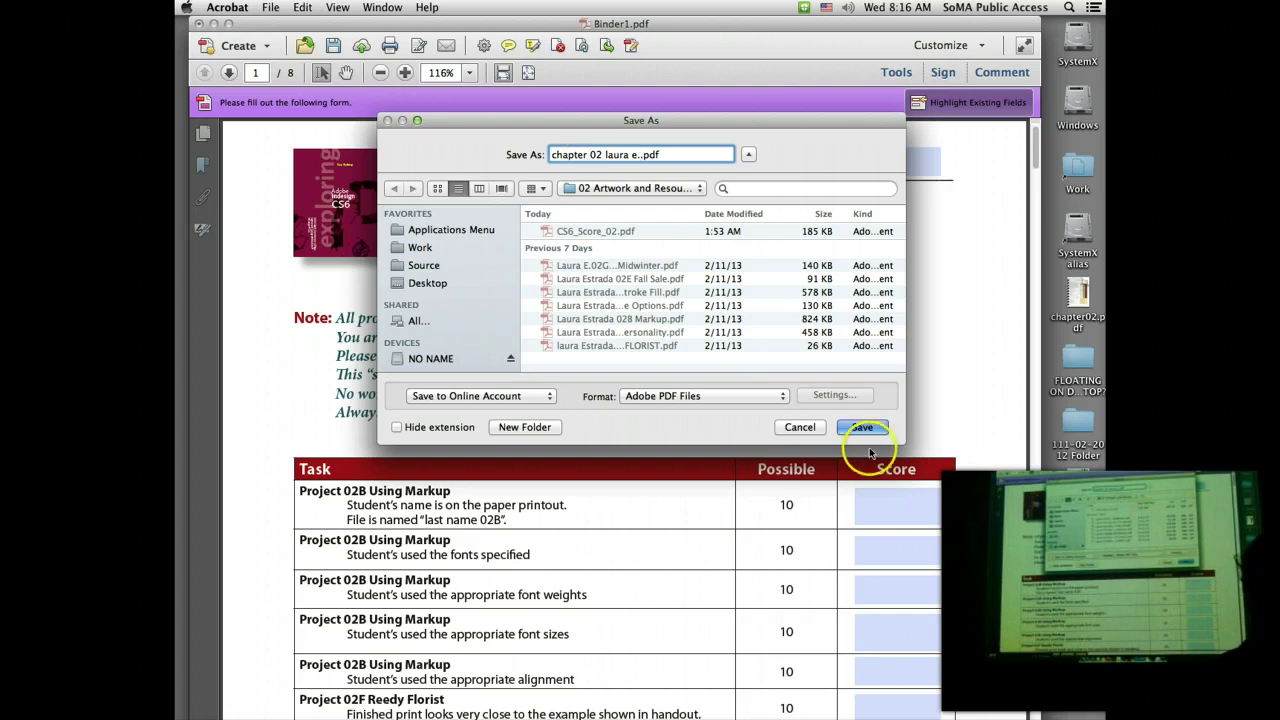
{"action": "left_click", "coordinate": [860, 428]}
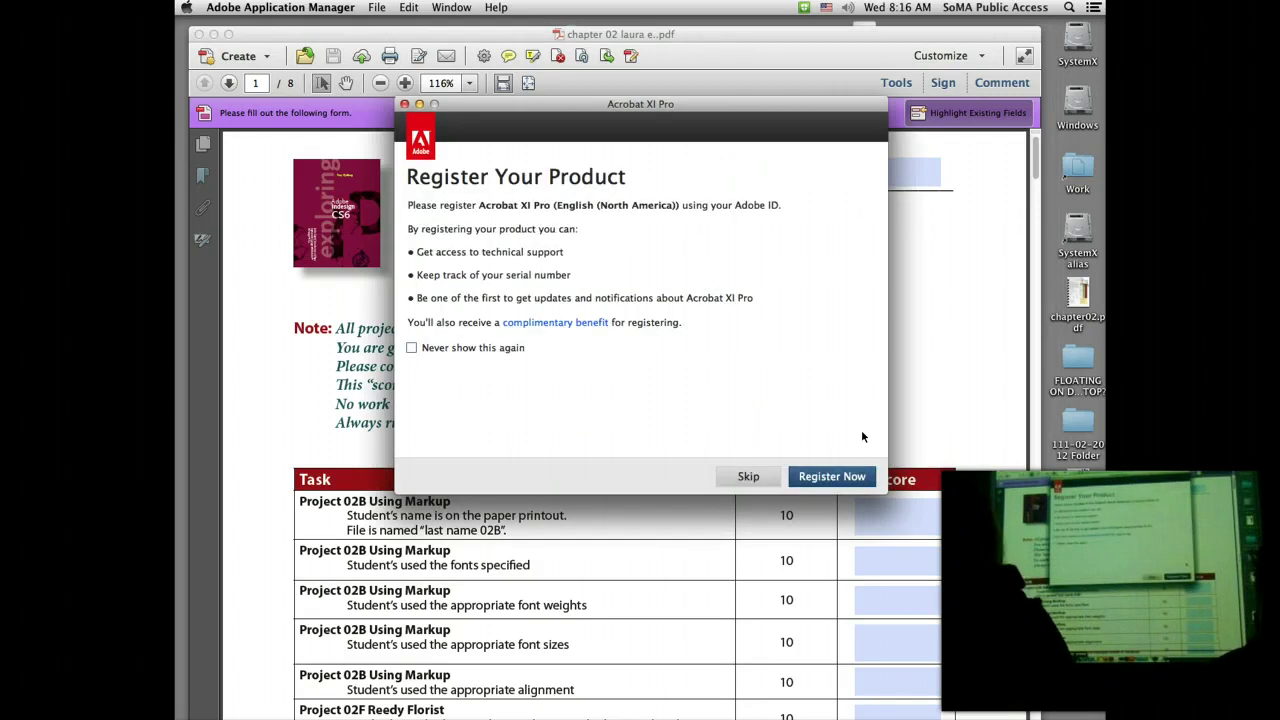
Step: Skip product registration and launch Safari from the Dock's Applications > Internet folder
{"action": "left_click", "coordinate": [748, 476]}
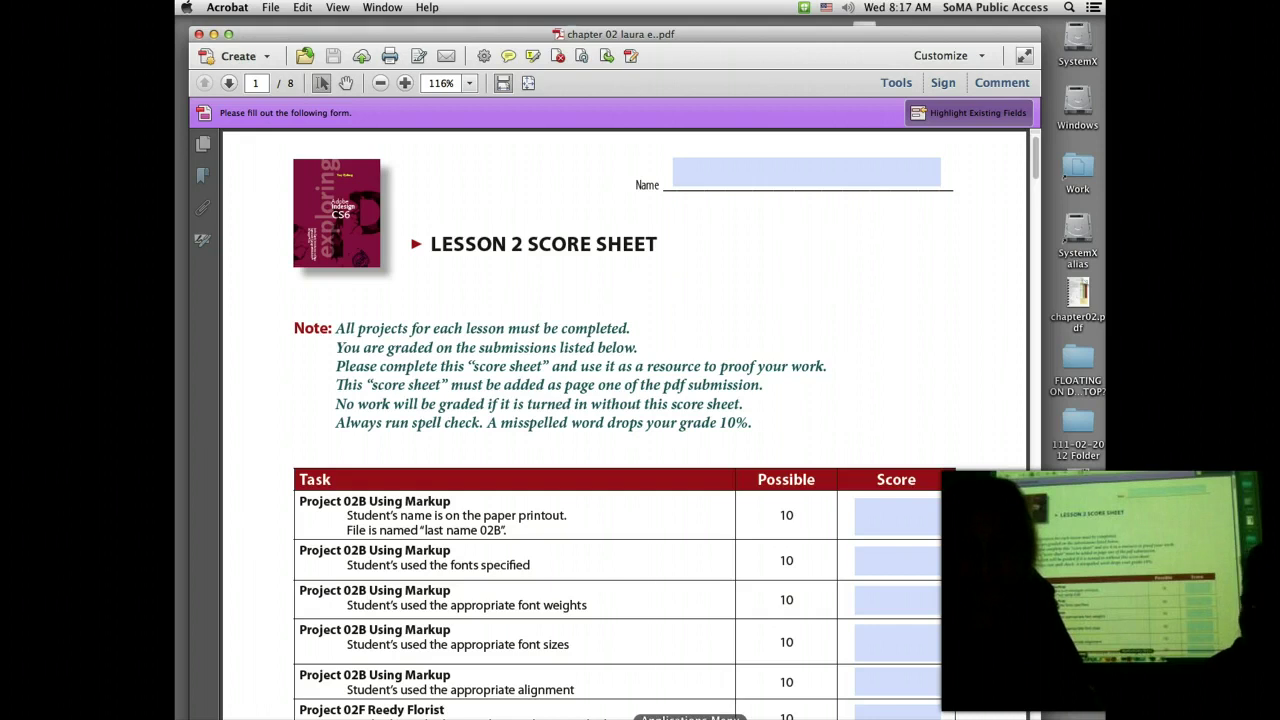
{"action": "left_click", "coordinate": [742, 718]}
{"action": "mouse_move", "coordinate": [755, 612]}
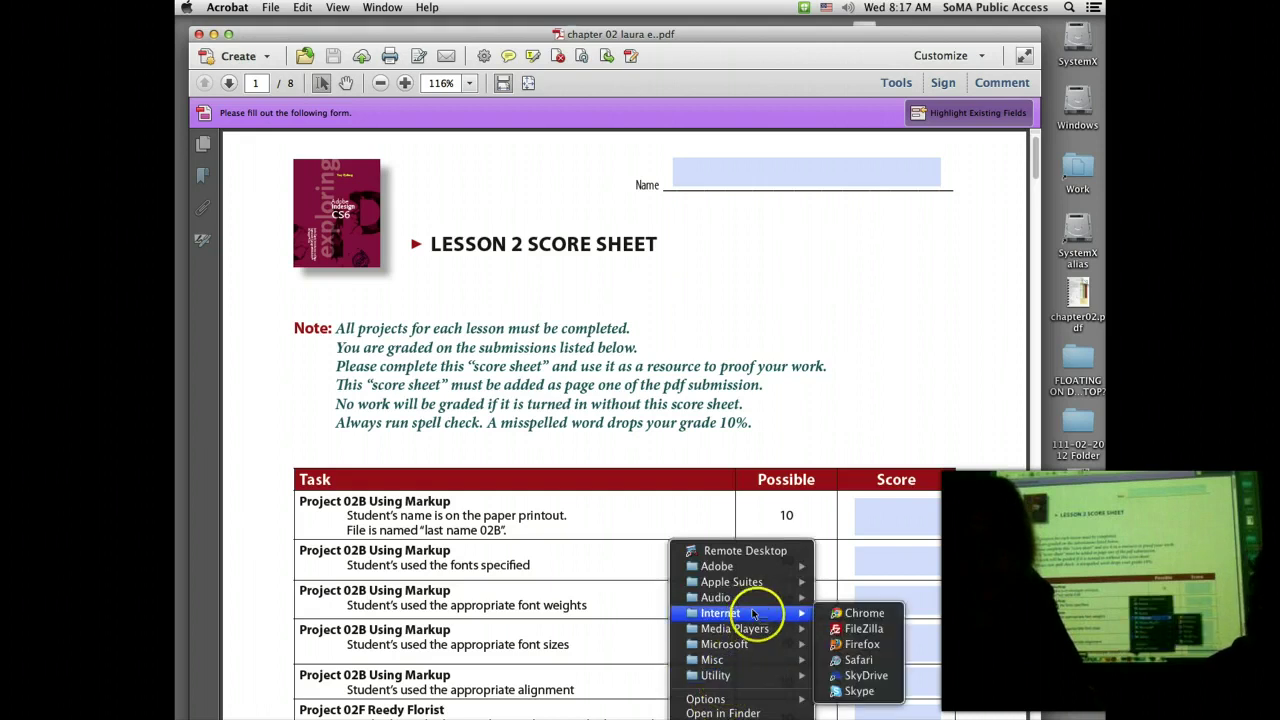
{"action": "left_click", "coordinate": [855, 660]}
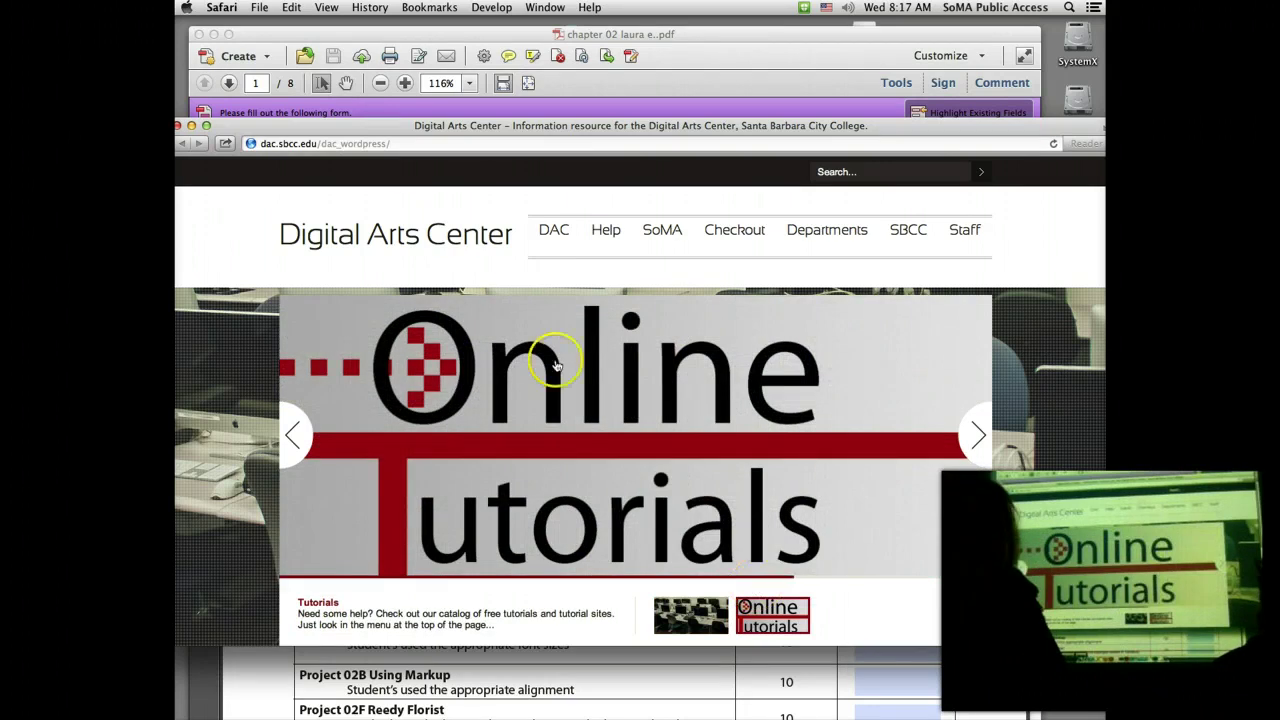
Step: Open SBCC > Pipeline from the DAC site and log in with the student's username and password
{"action": "left_click_drag", "start_coordinate": [335, 125], "coordinate": [378, 38]}
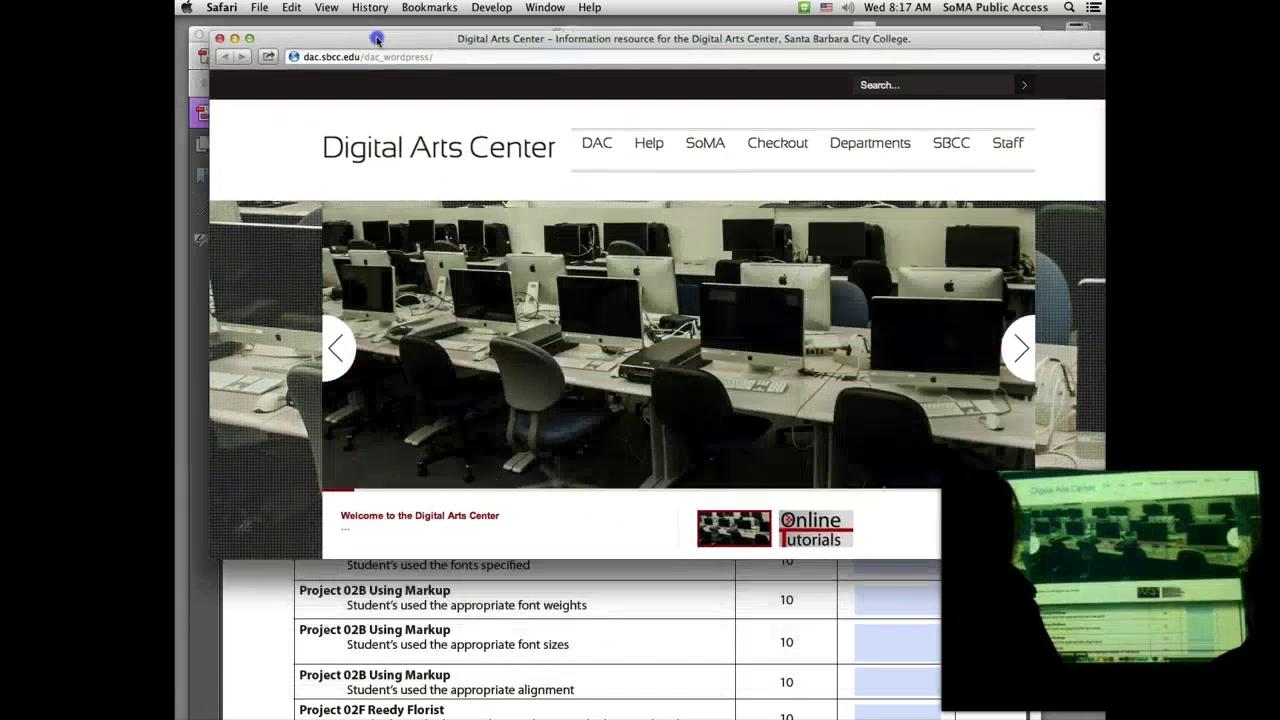
{"action": "mouse_move", "coordinate": [952, 143]}
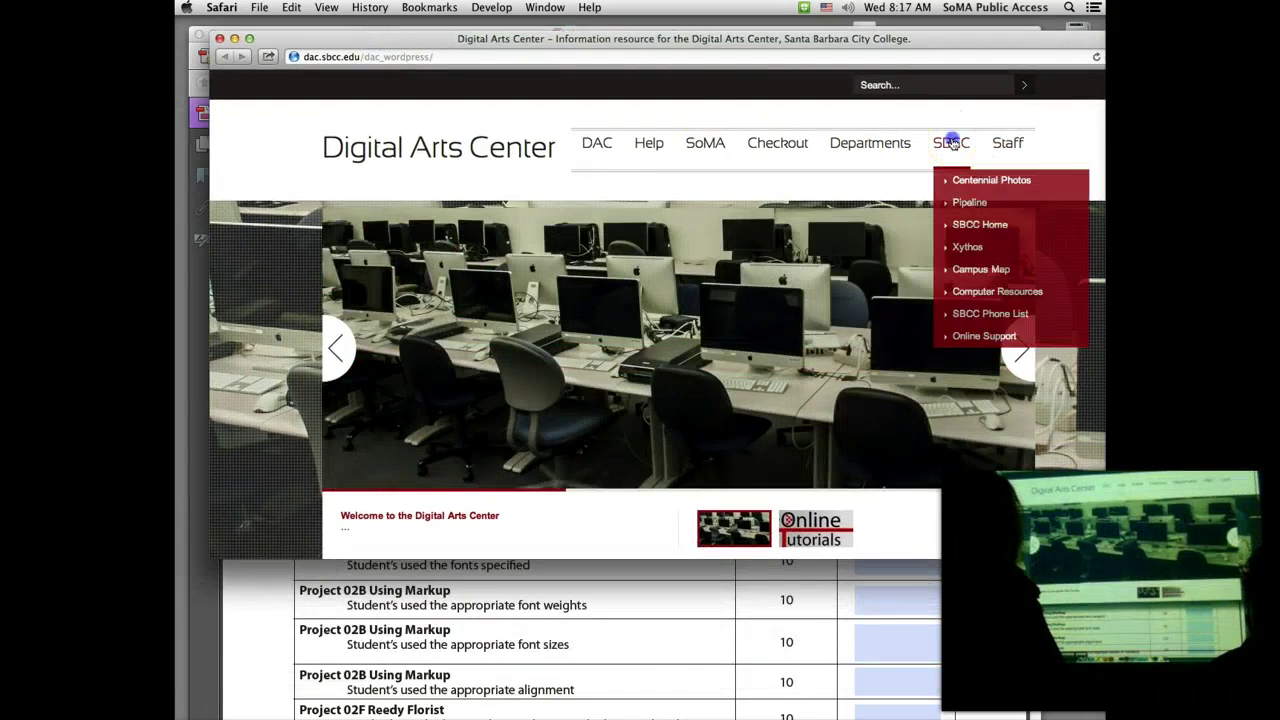
{"action": "left_click", "coordinate": [969, 202]}
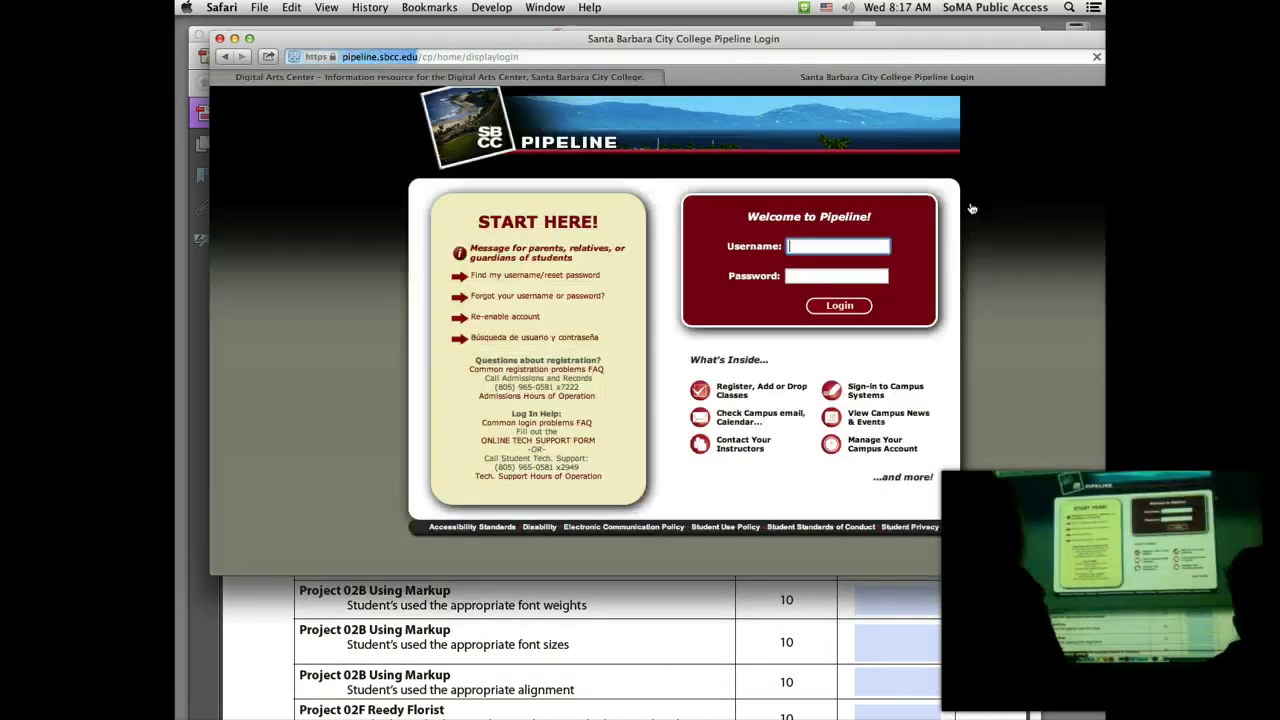
{"action": "left_click", "coordinate": [800, 245]}
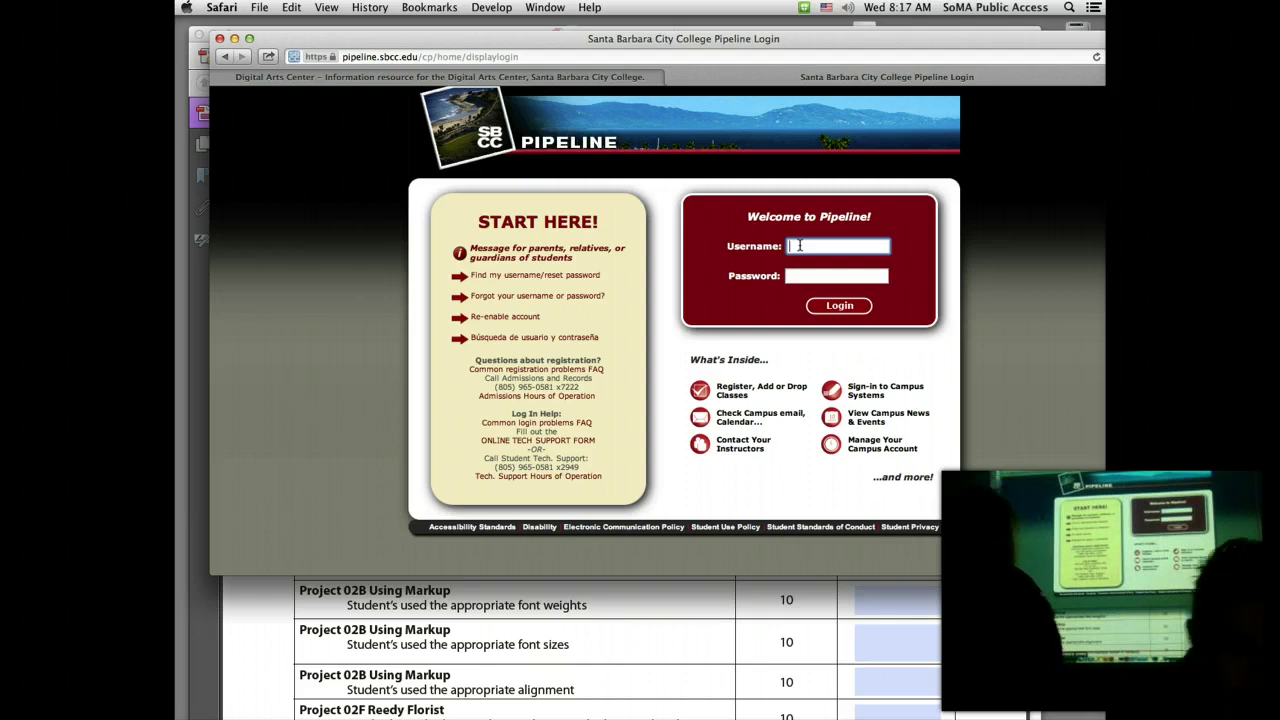
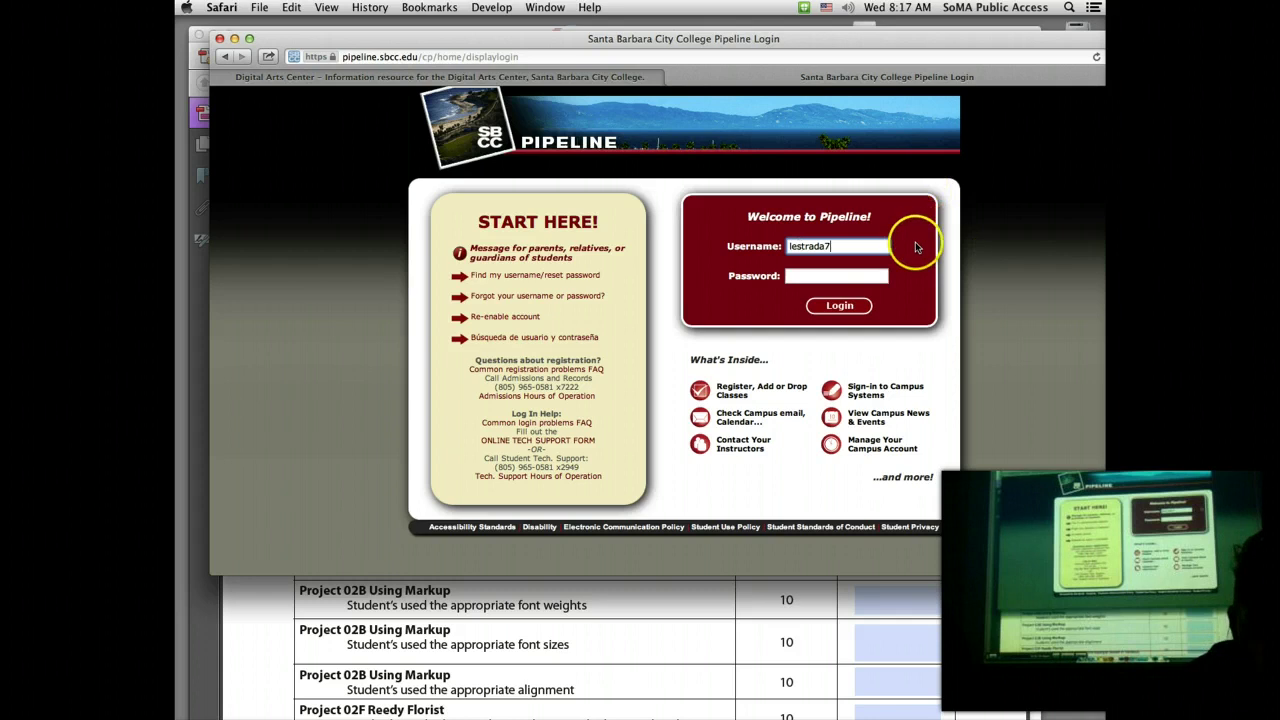
{"action": "left_click", "coordinate": [864, 271]}
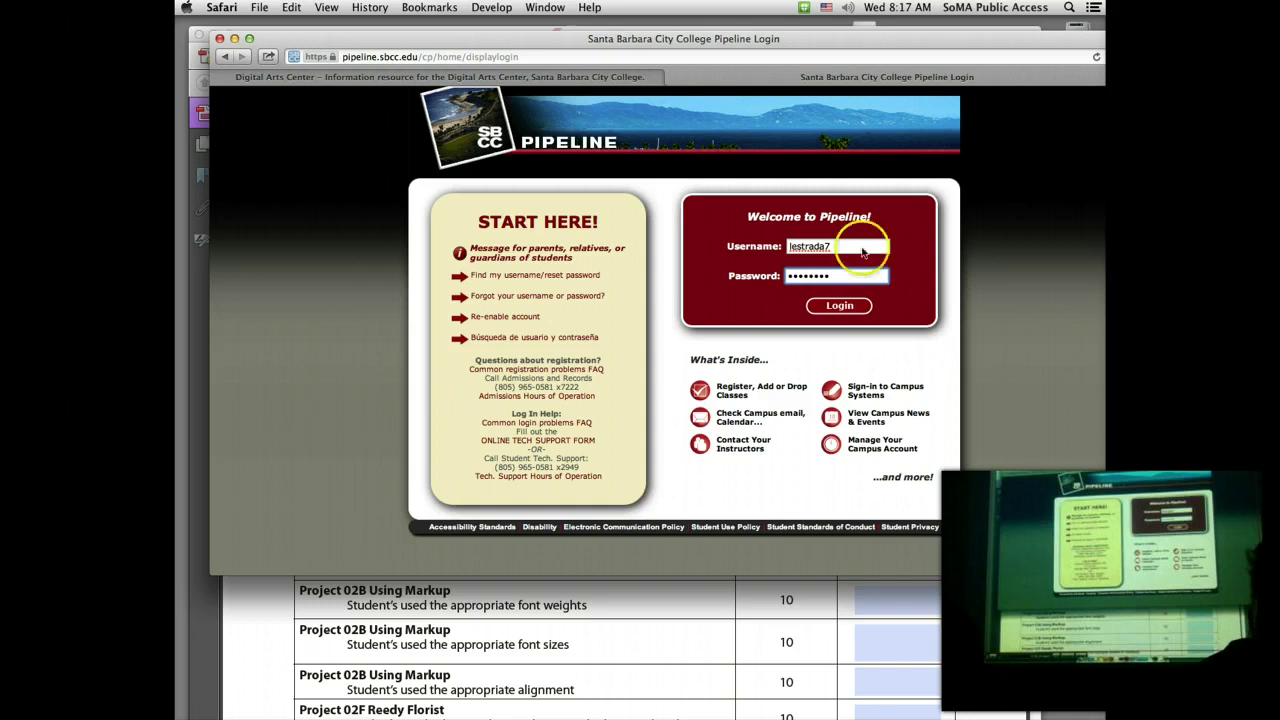
{"action": "left_click", "coordinate": [840, 307]}
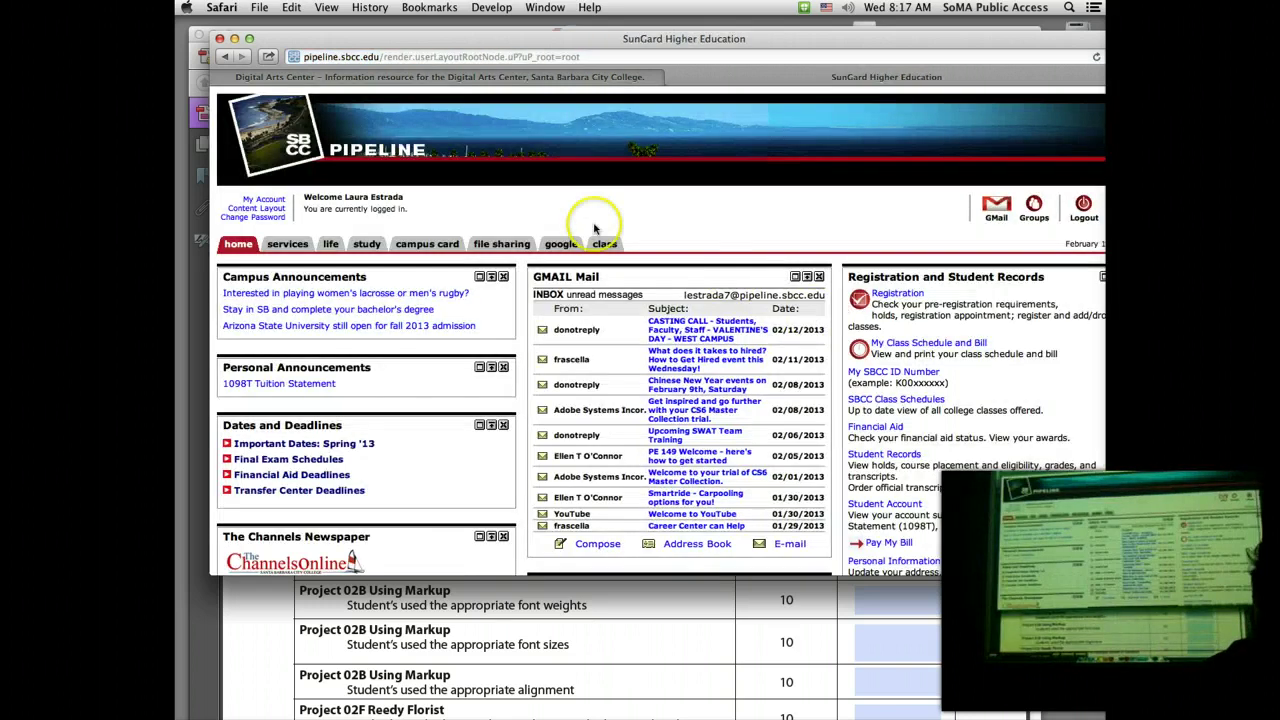
Step: Go through Moodle to GDP-111-54060 Graphic Design Basics > Assignments > Exercises for Chapter 2
{"action": "left_click", "coordinate": [606, 244]}
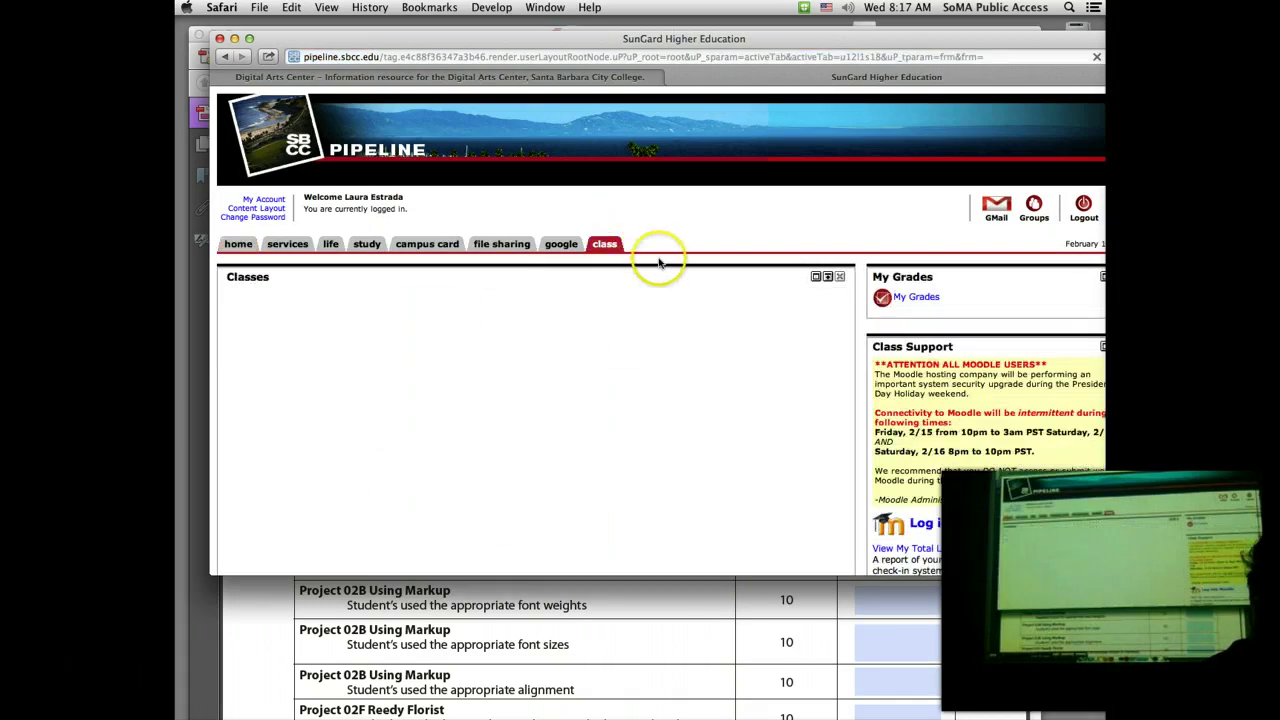
{"action": "left_click", "coordinate": [997, 530]}
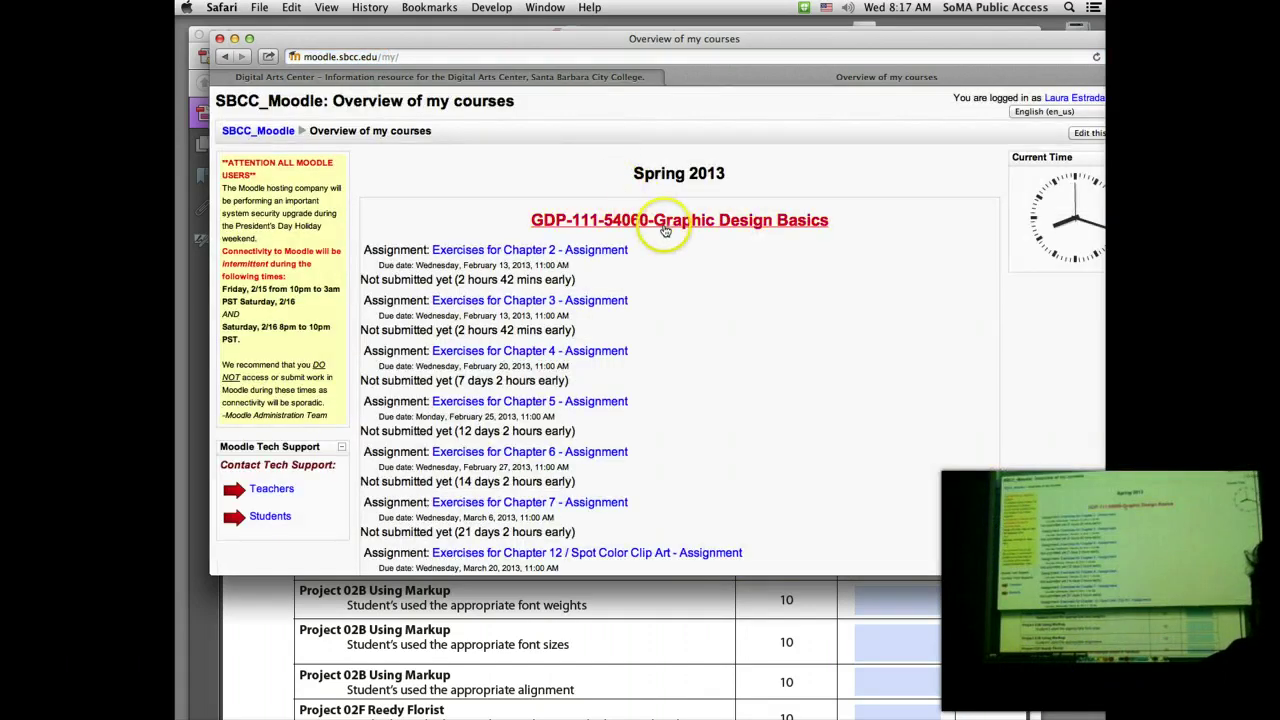
{"action": "left_click", "coordinate": [663, 226]}
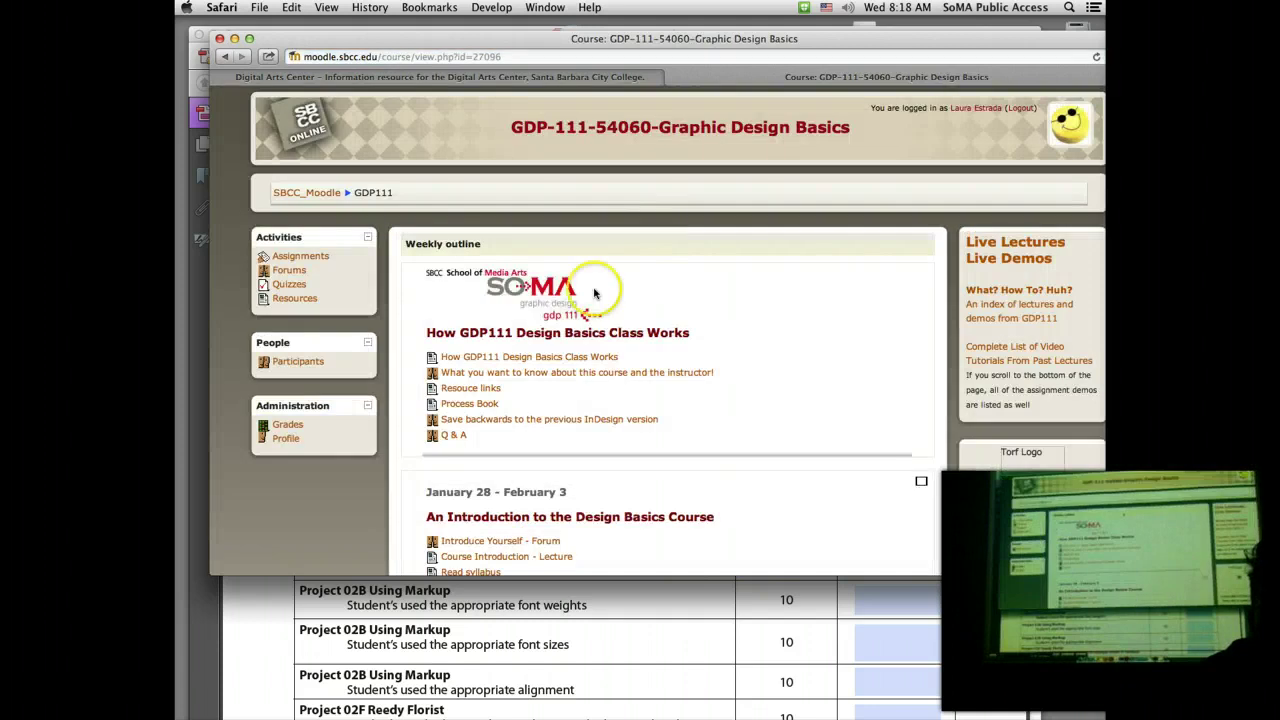
{"action": "left_click", "coordinate": [301, 256]}
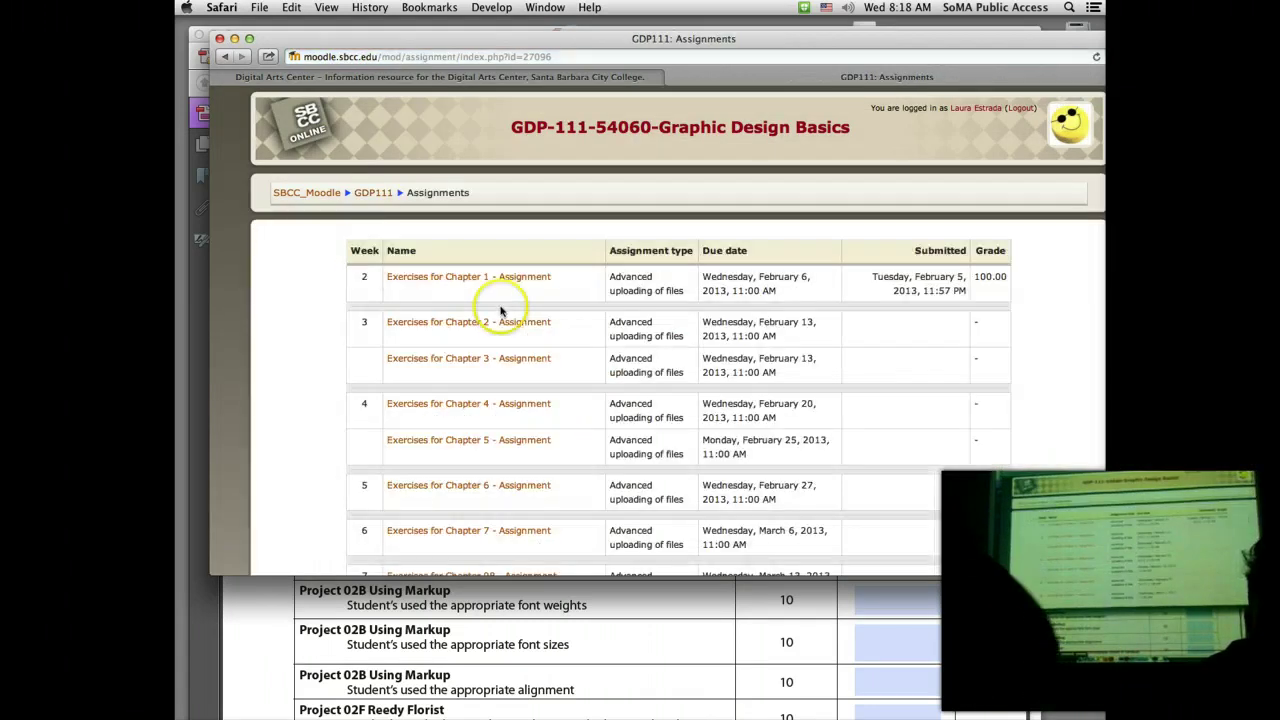
{"action": "left_click", "coordinate": [505, 322]}
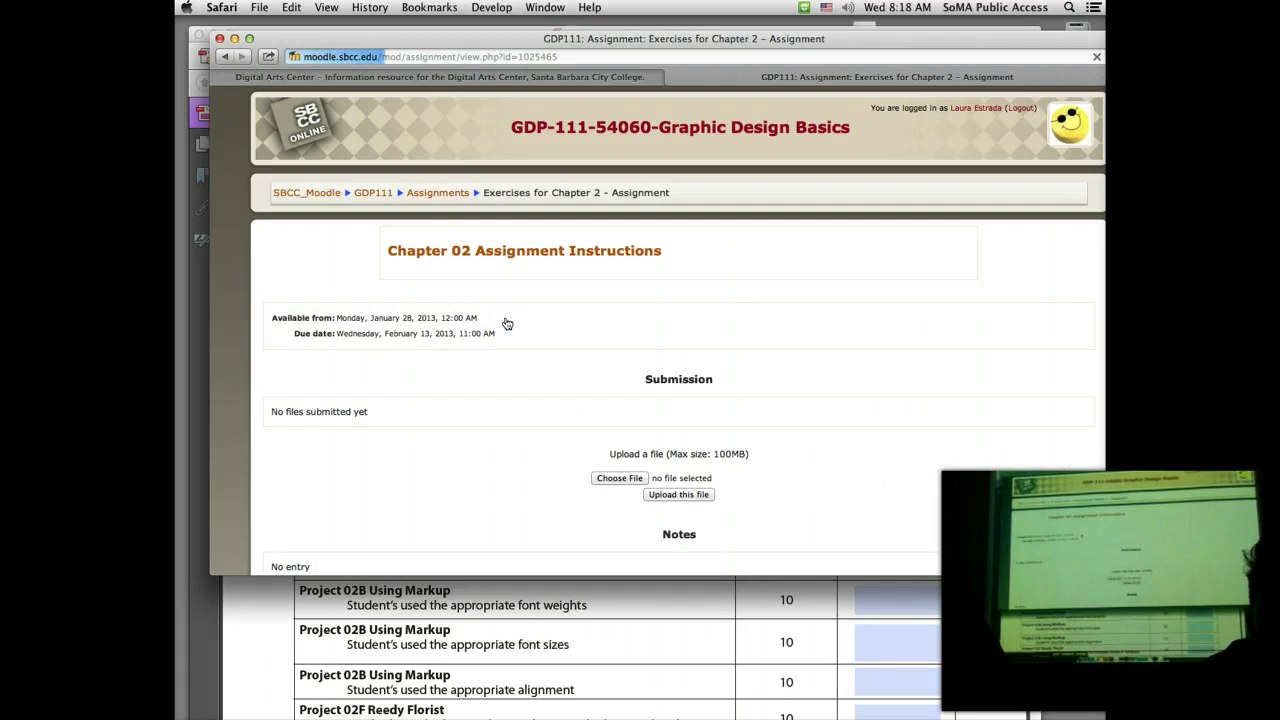
Step: In the file picker, select the saved chapter 02 PDF from the Desktop
{"action": "left_click", "coordinate": [620, 477]}
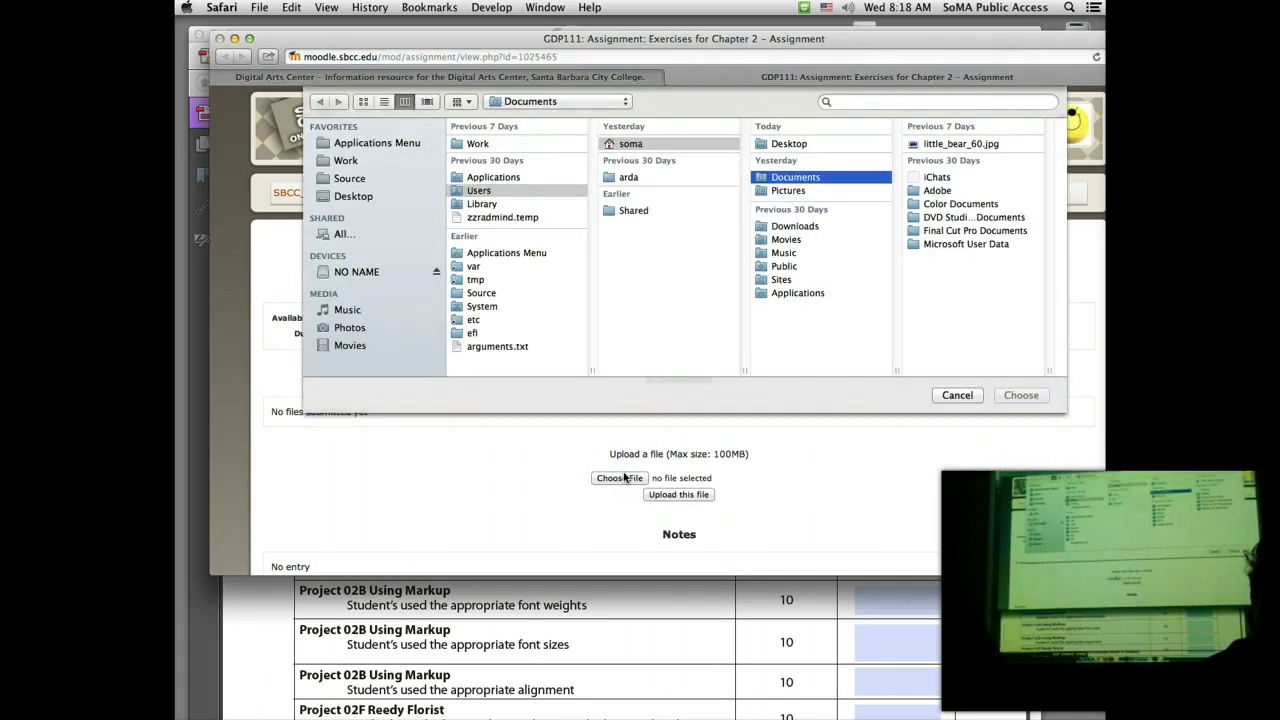
{"action": "left_click", "coordinate": [625, 477]}
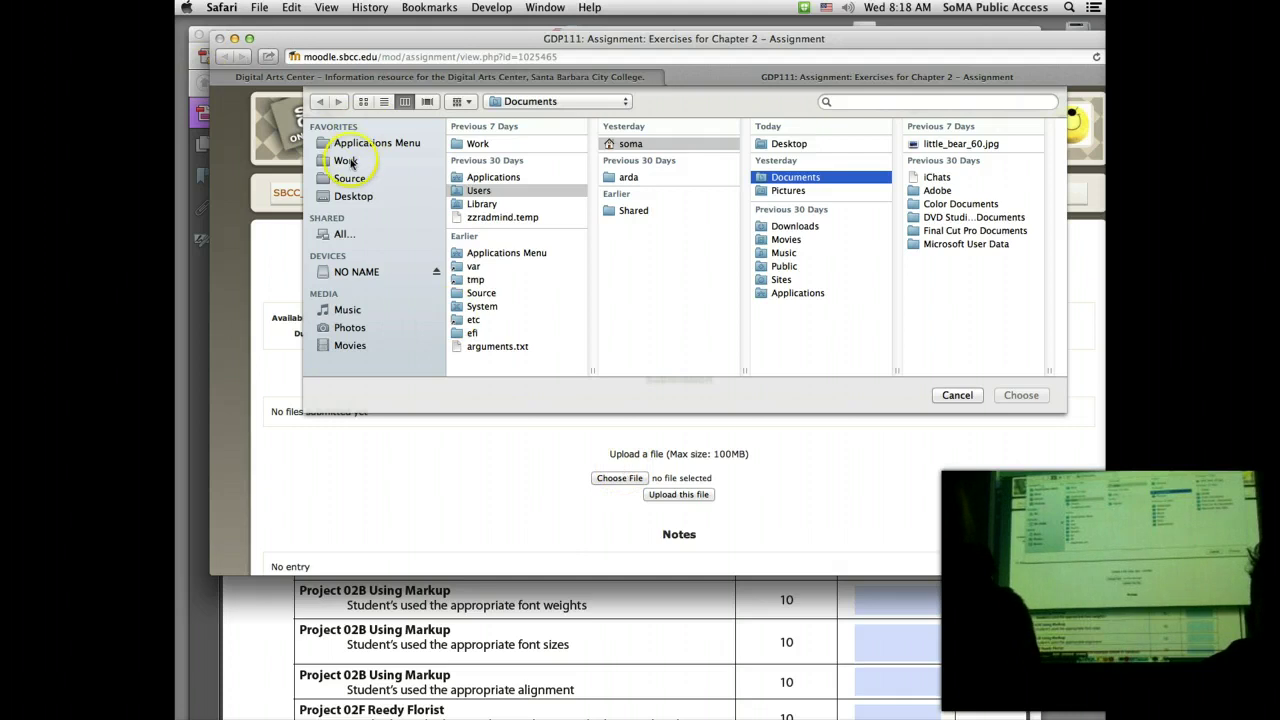
{"action": "left_click", "coordinate": [350, 196]}
{"action": "left_click", "coordinate": [663, 239]}
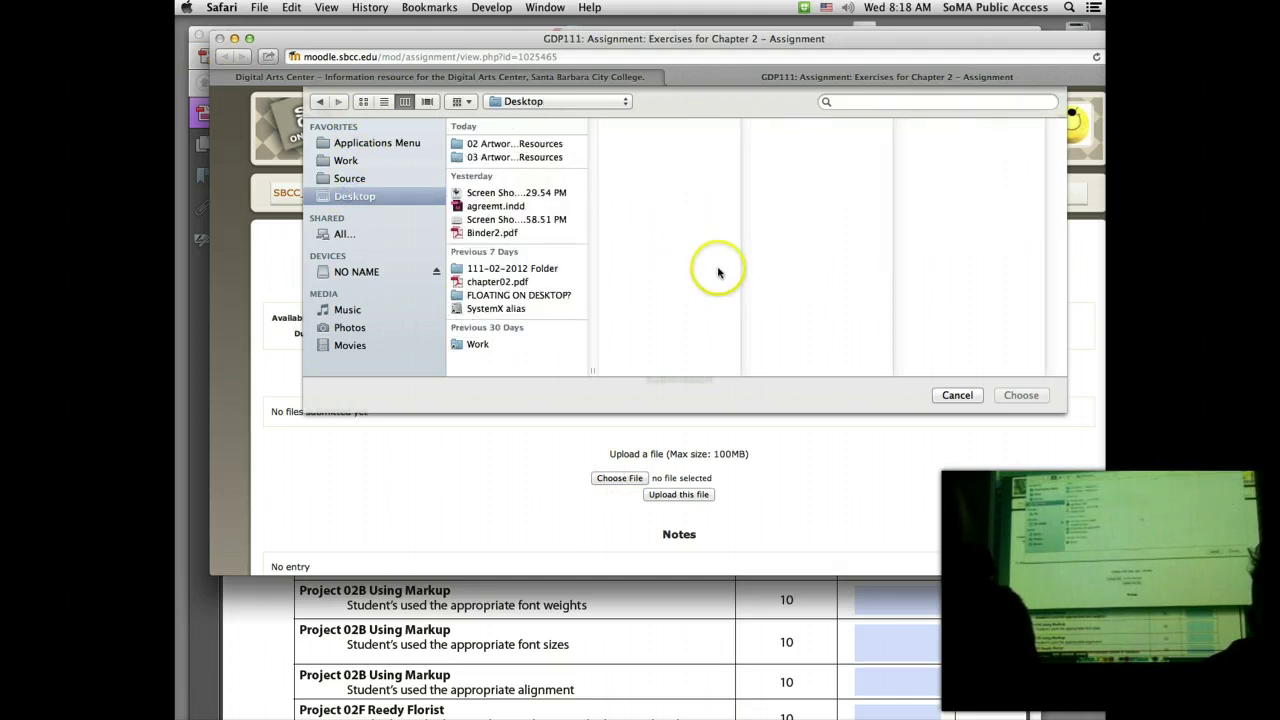
{"action": "left_click", "coordinate": [473, 146]}
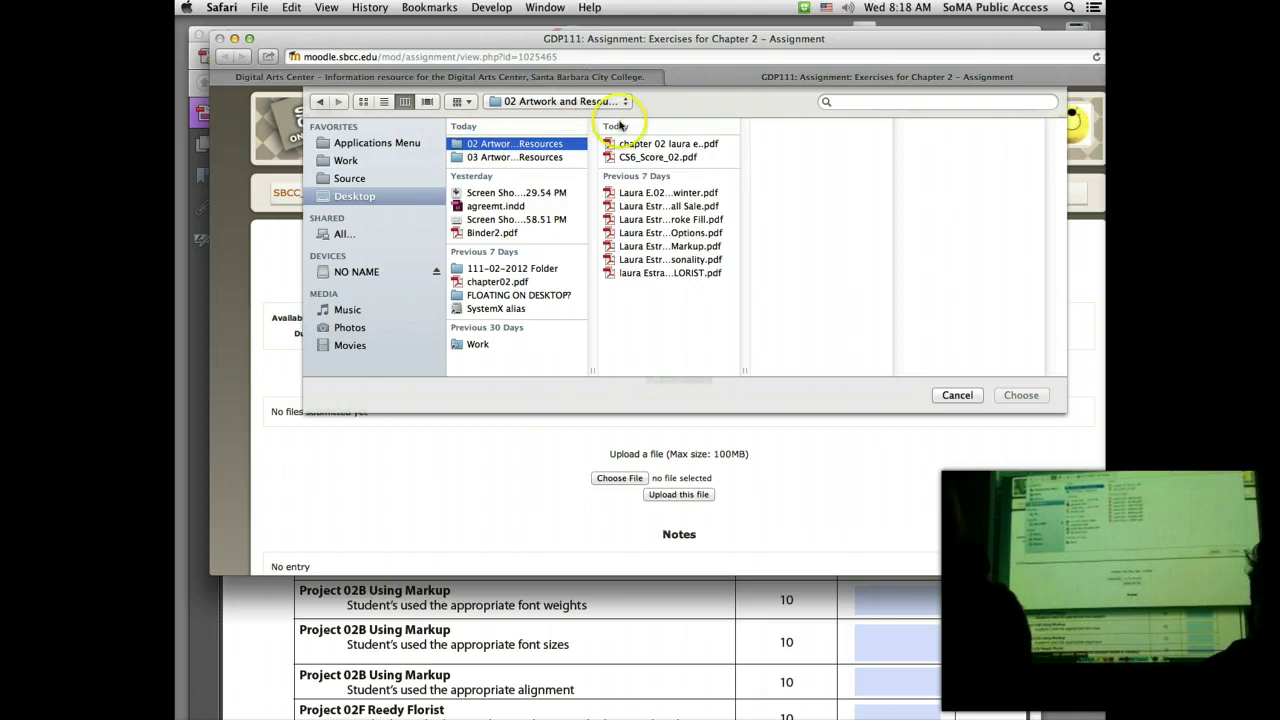
{"action": "left_click", "coordinate": [662, 146]}
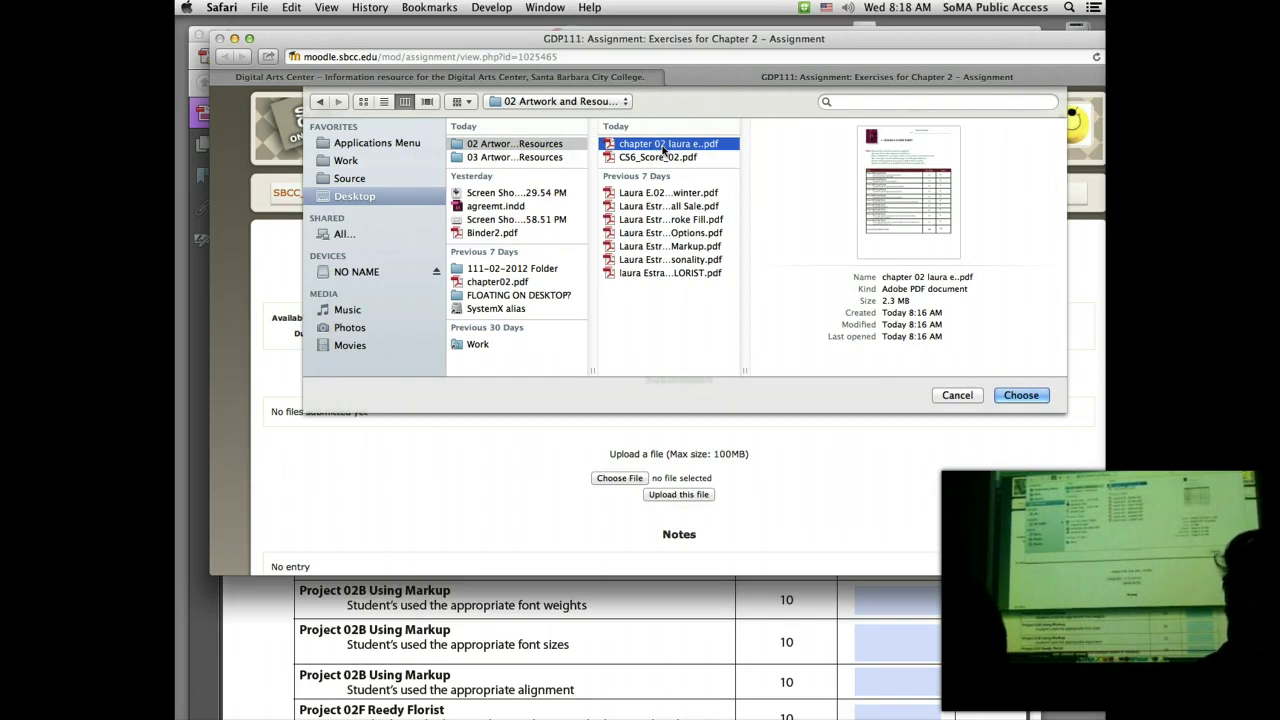
Step: Page through the PDF's Quick Look preview, then choose it for upload
{"action": "mouse_move", "coordinate": [866, 232]}
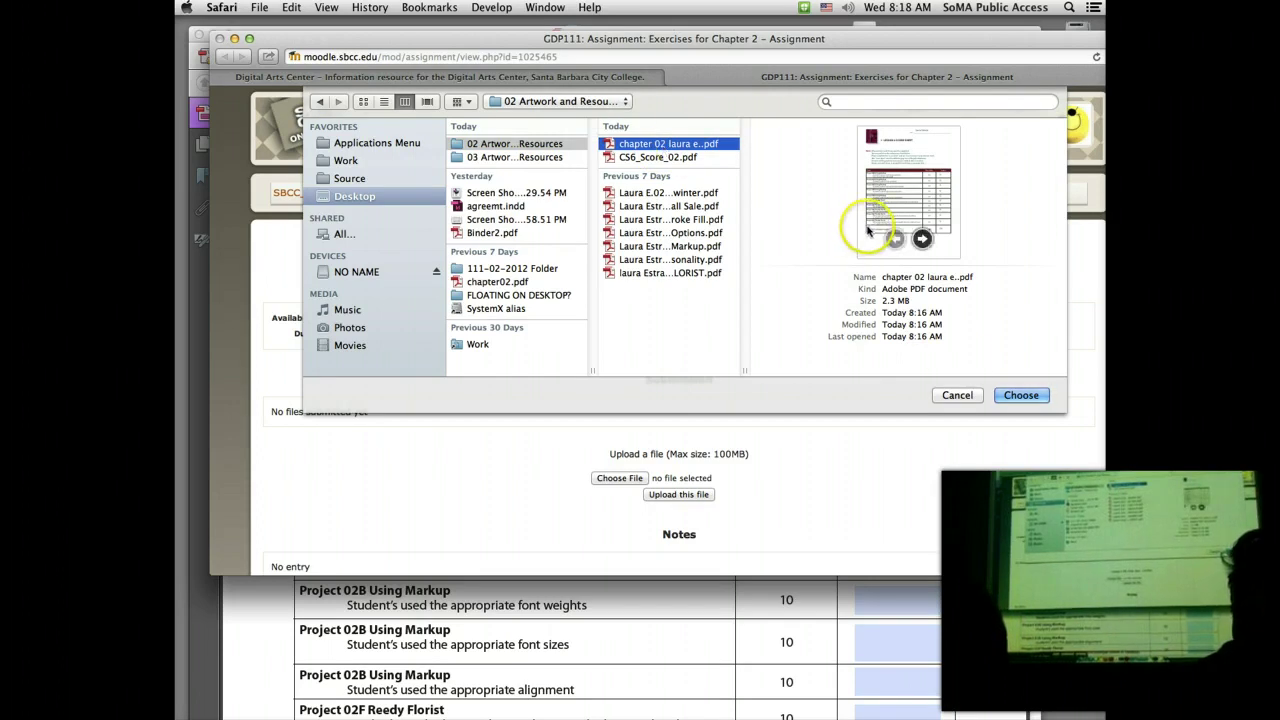
{"action": "left_click", "coordinate": [922, 238]}
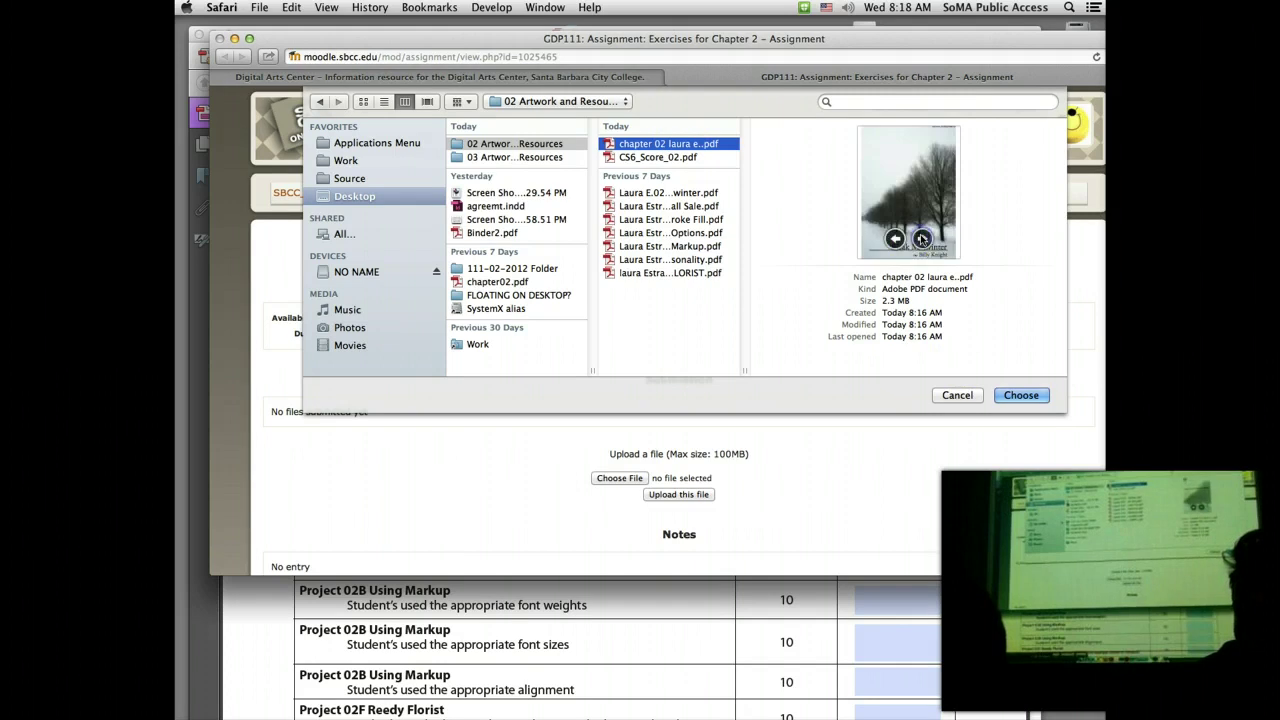
{"action": "left_click", "coordinate": [922, 238]}
{"action": "left_click", "coordinate": [922, 238]}
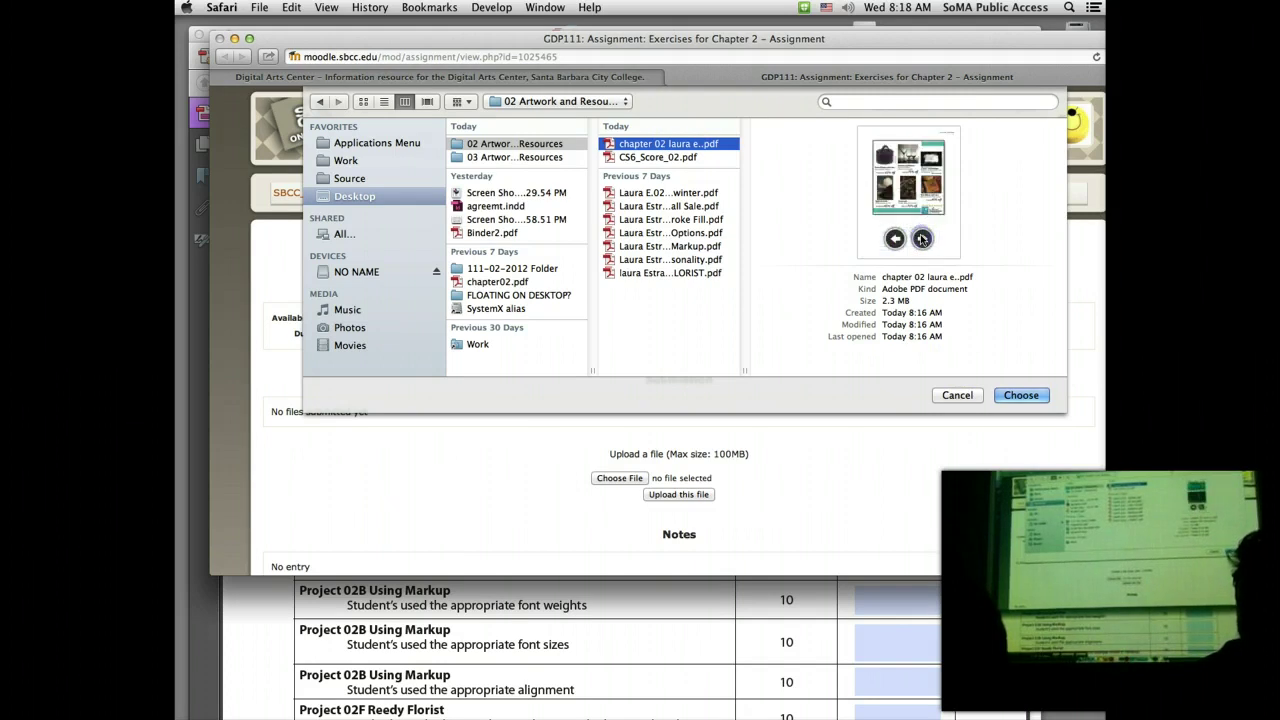
{"action": "left_click", "coordinate": [922, 238]}
{"action": "left_click", "coordinate": [922, 238]}
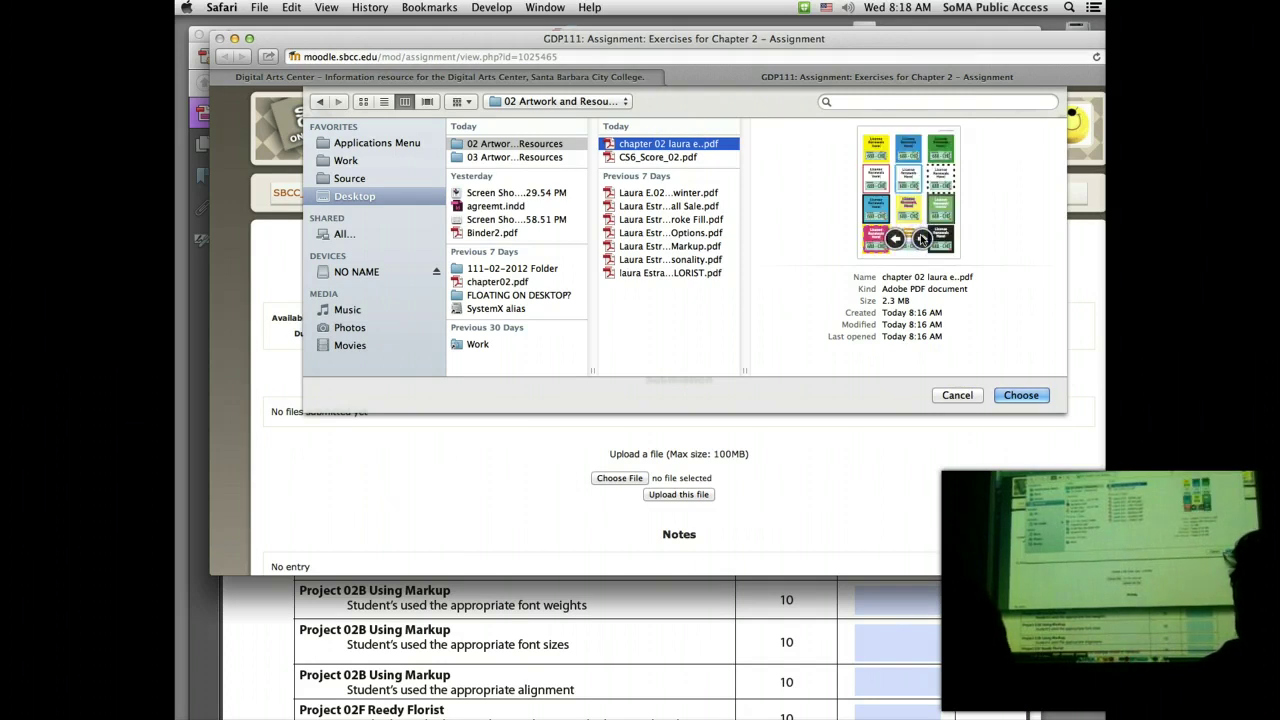
{"action": "left_click", "coordinate": [922, 238]}
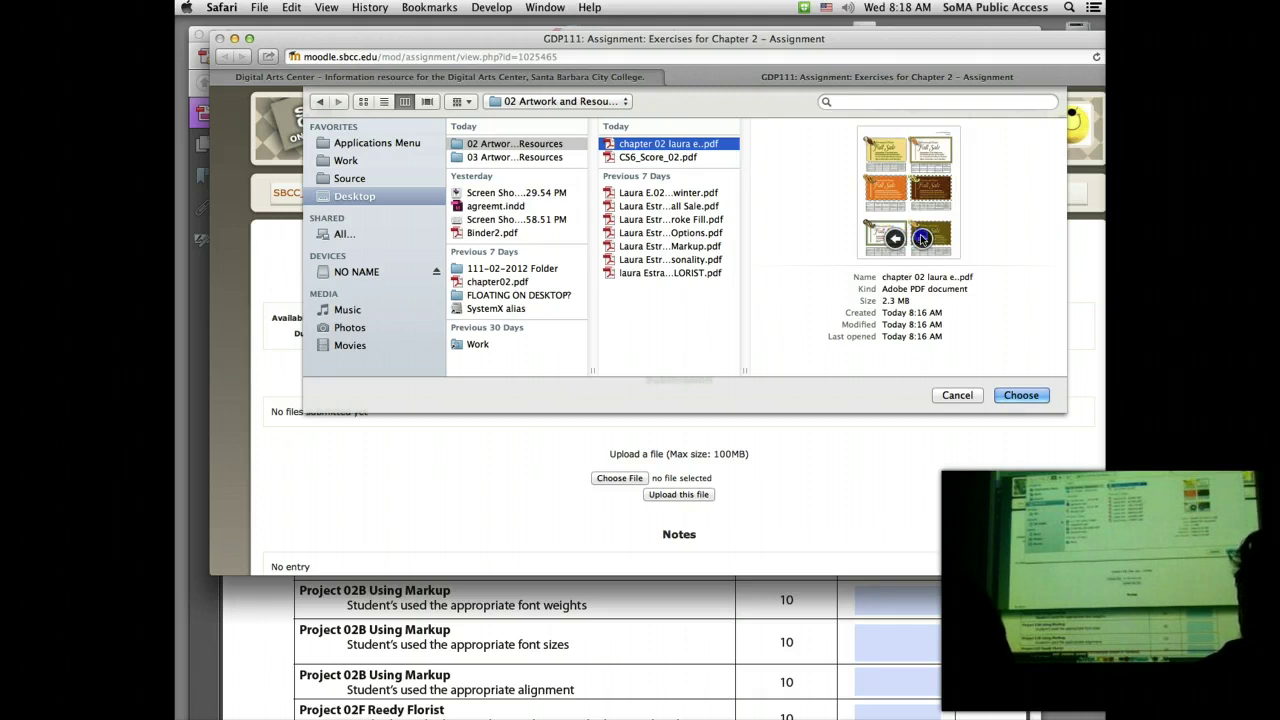
{"action": "left_click", "coordinate": [922, 238]}
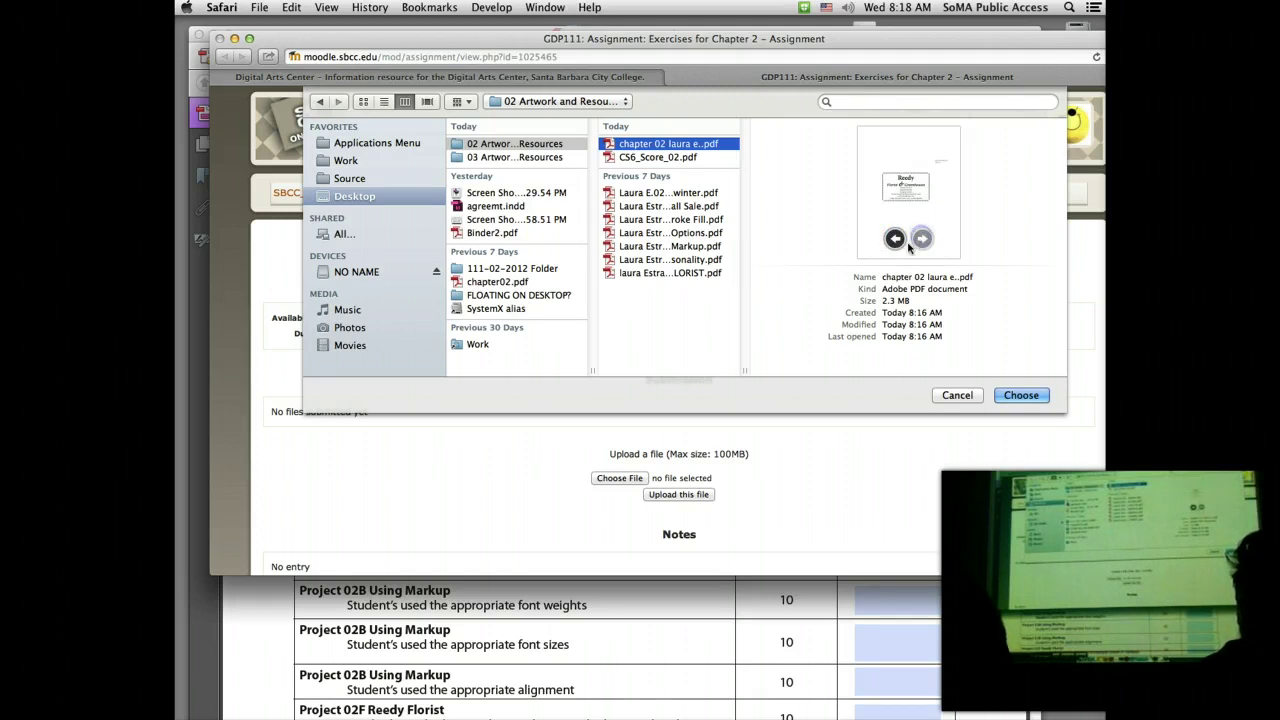
{"action": "left_click", "coordinate": [1024, 396]}
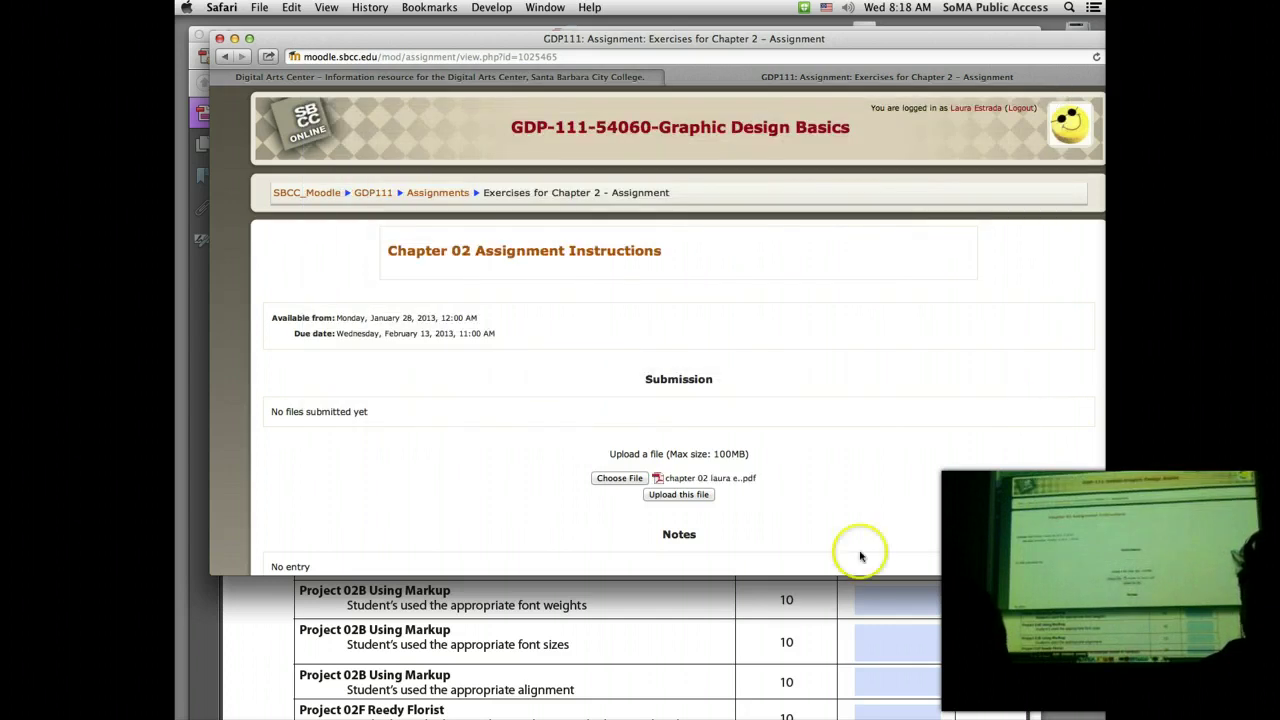
Step: Upload the merged chapter 02 PDF to the Chapter 2 assignment and scroll to Notes
{"action": "left_click", "coordinate": [691, 495]}
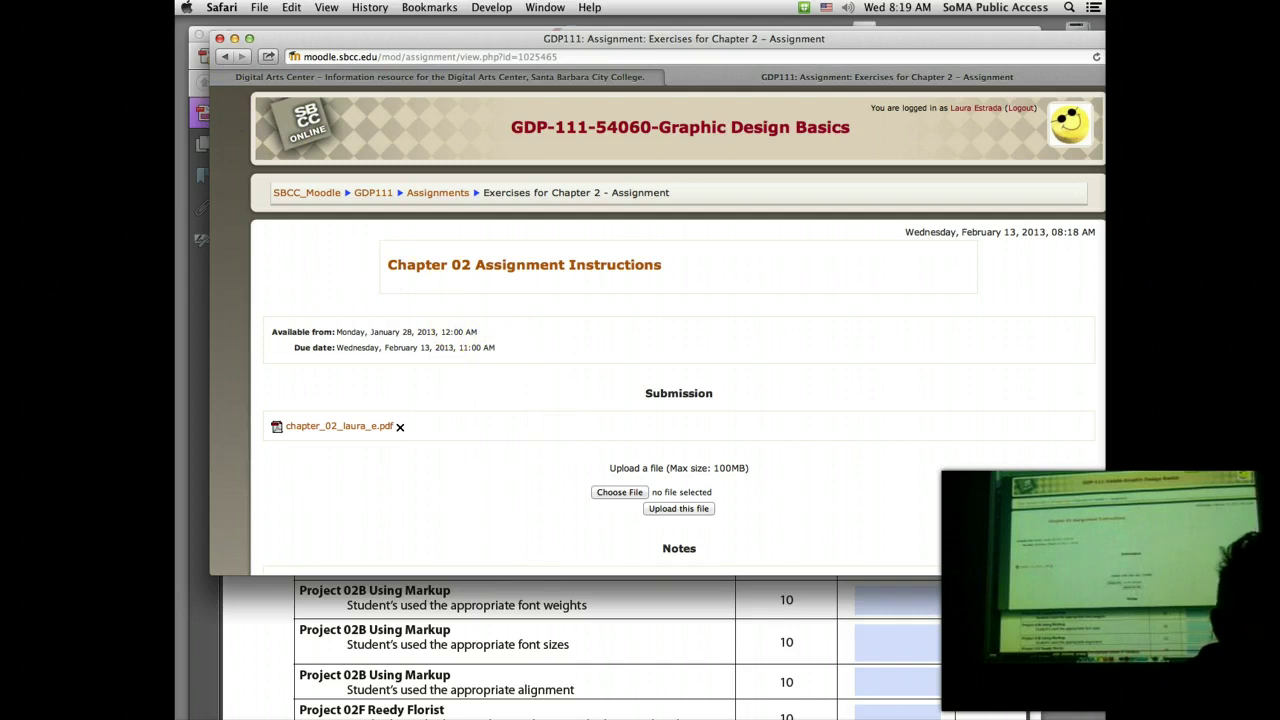
{"action": "left_click", "coordinate": [234, 38]}
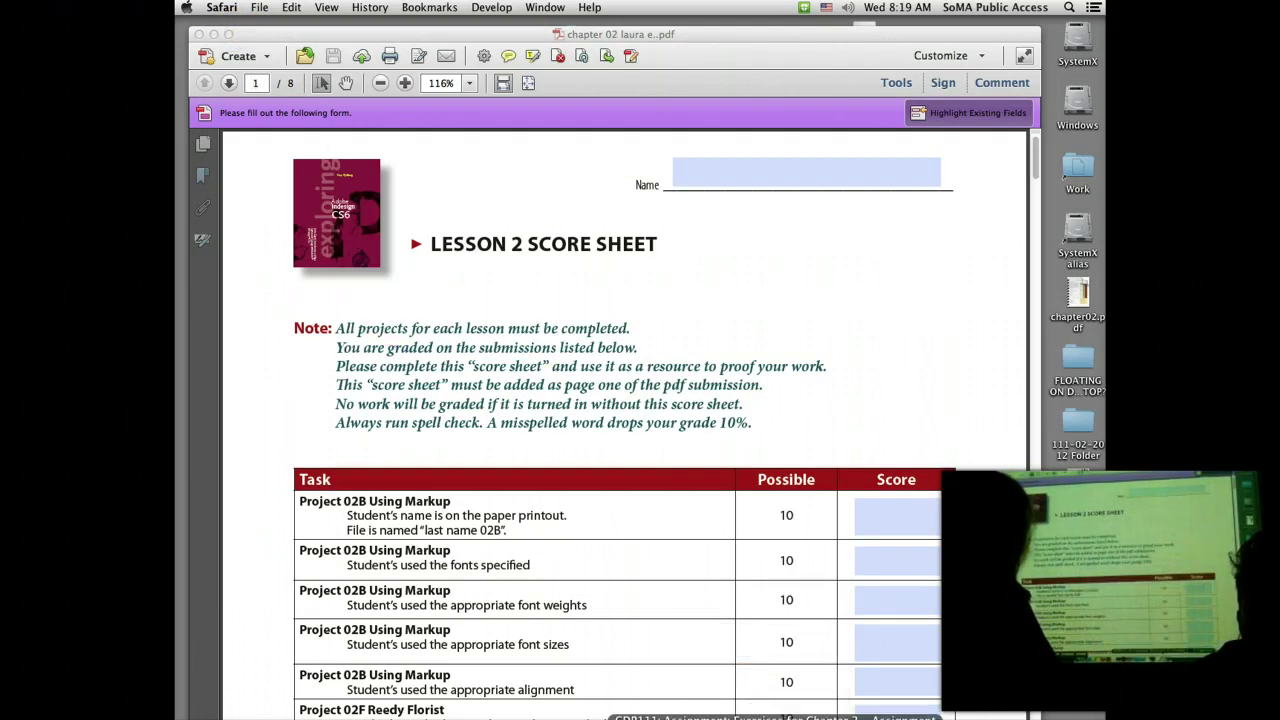
{"action": "left_click", "coordinate": [775, 716]}
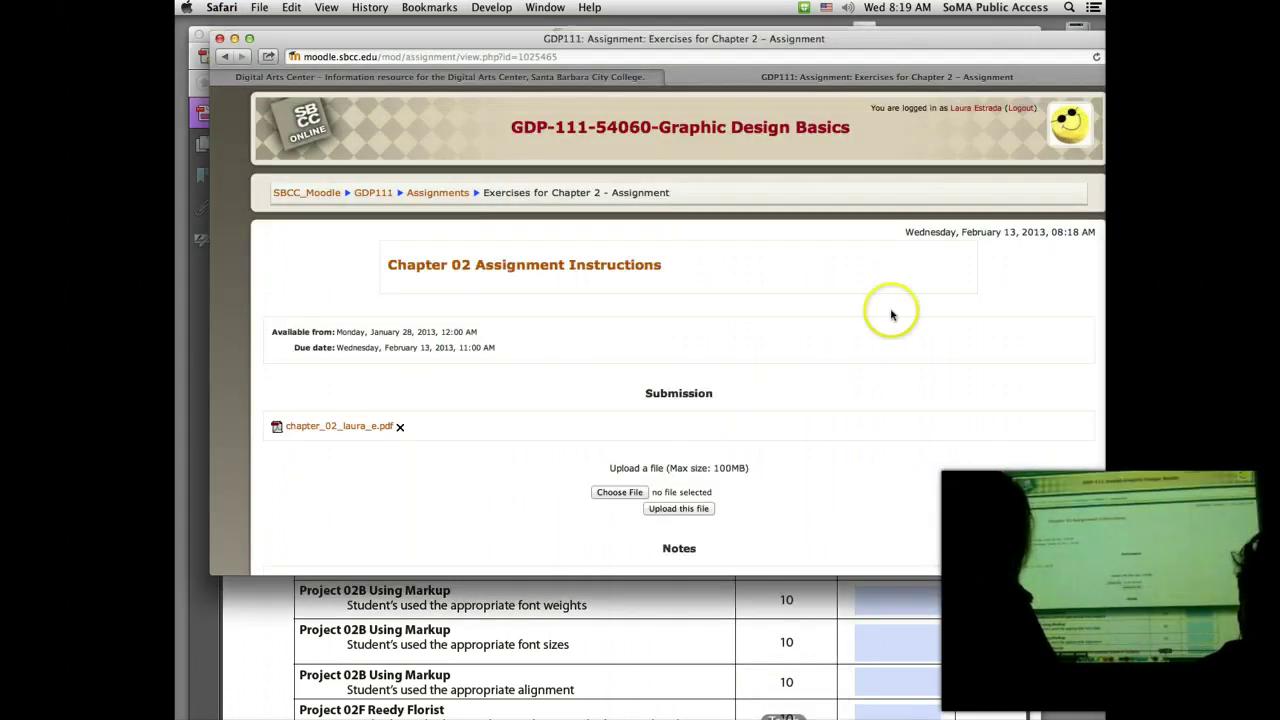
{"action": "scroll", "coordinate": [1006, 286], "scroll_direction": "down", "scroll_amount": 3}
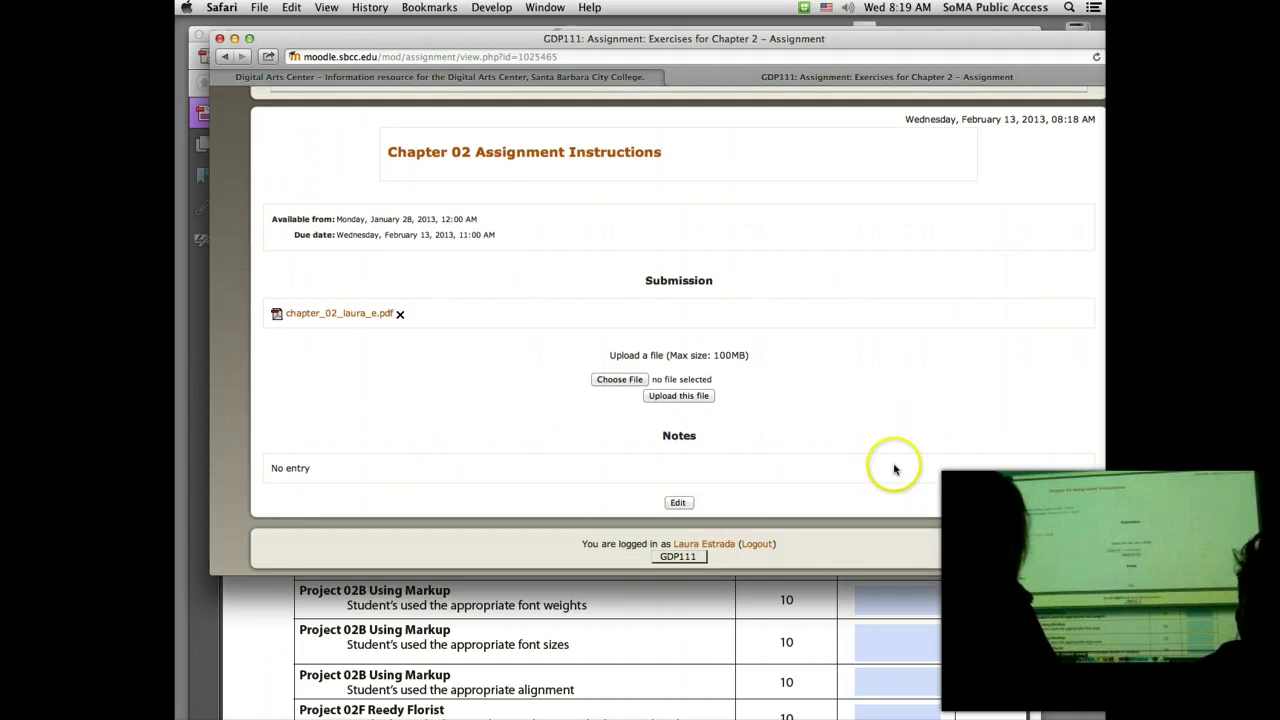
Step: Add the note DEAR to the Chapter 2 submission and save changes
{"action": "left_click", "coordinate": [678, 503]}
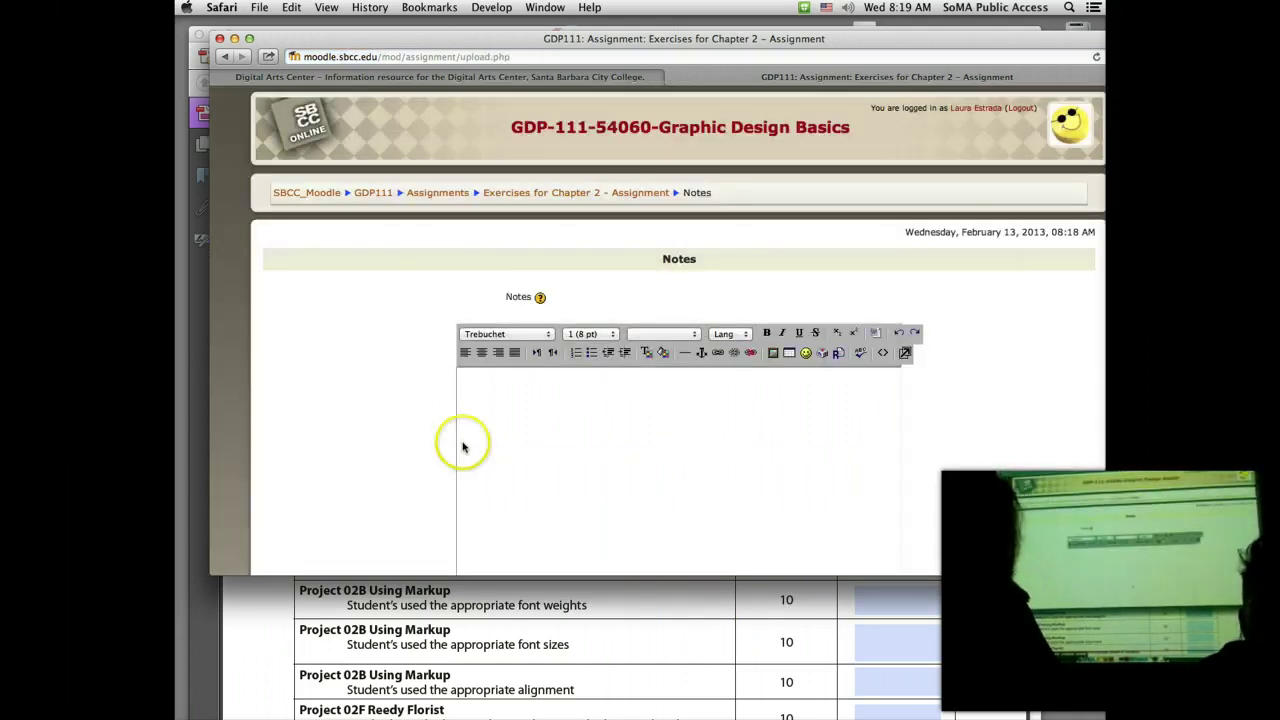
{"action": "left_click", "coordinate": [480, 392]}
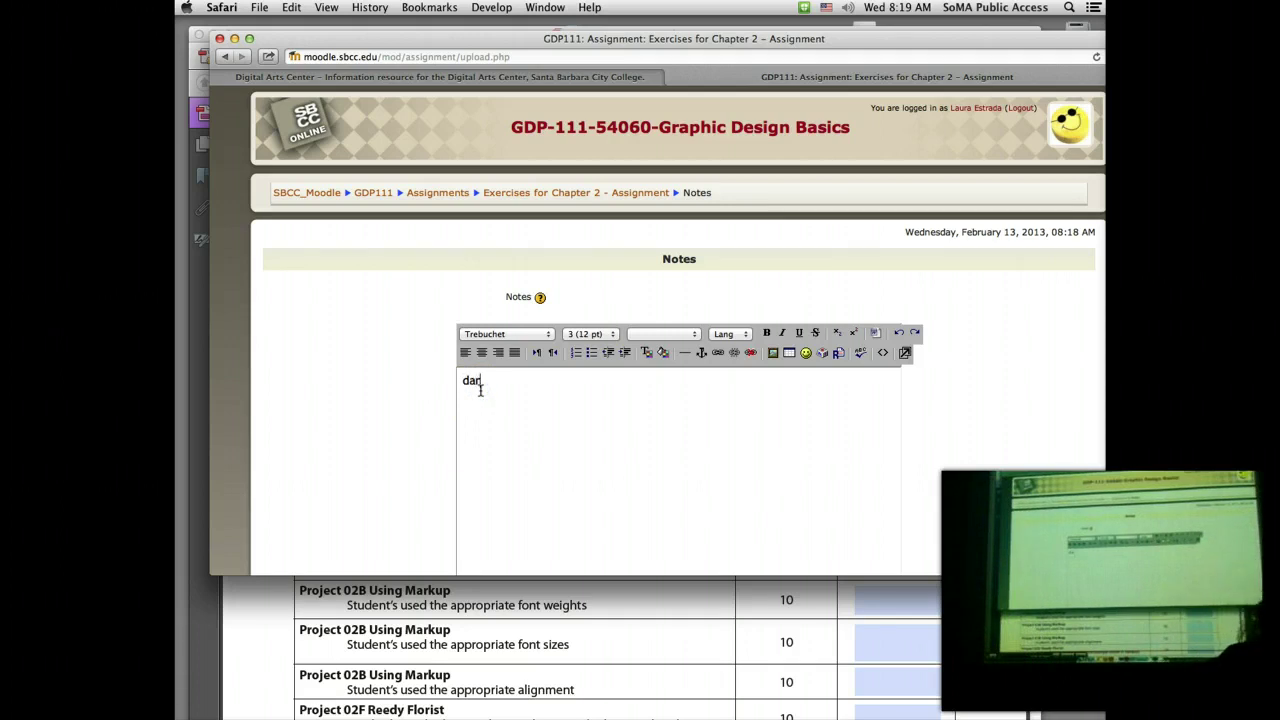
{"action": "key", "text": "BackSpace"}
{"action": "key", "text": "BackSpace"}
{"action": "key", "text": "BackSpace"}
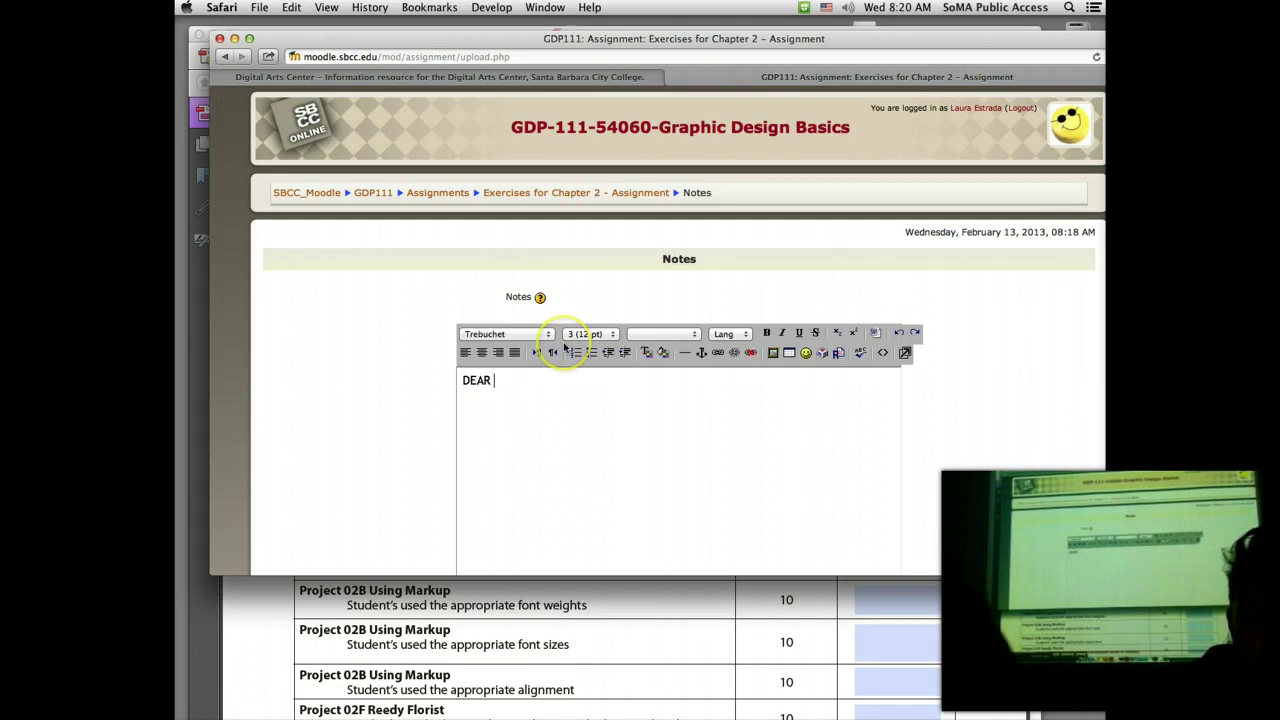
{"action": "scroll", "coordinate": [543, 317], "scroll_direction": "down", "scroll_amount": 5}
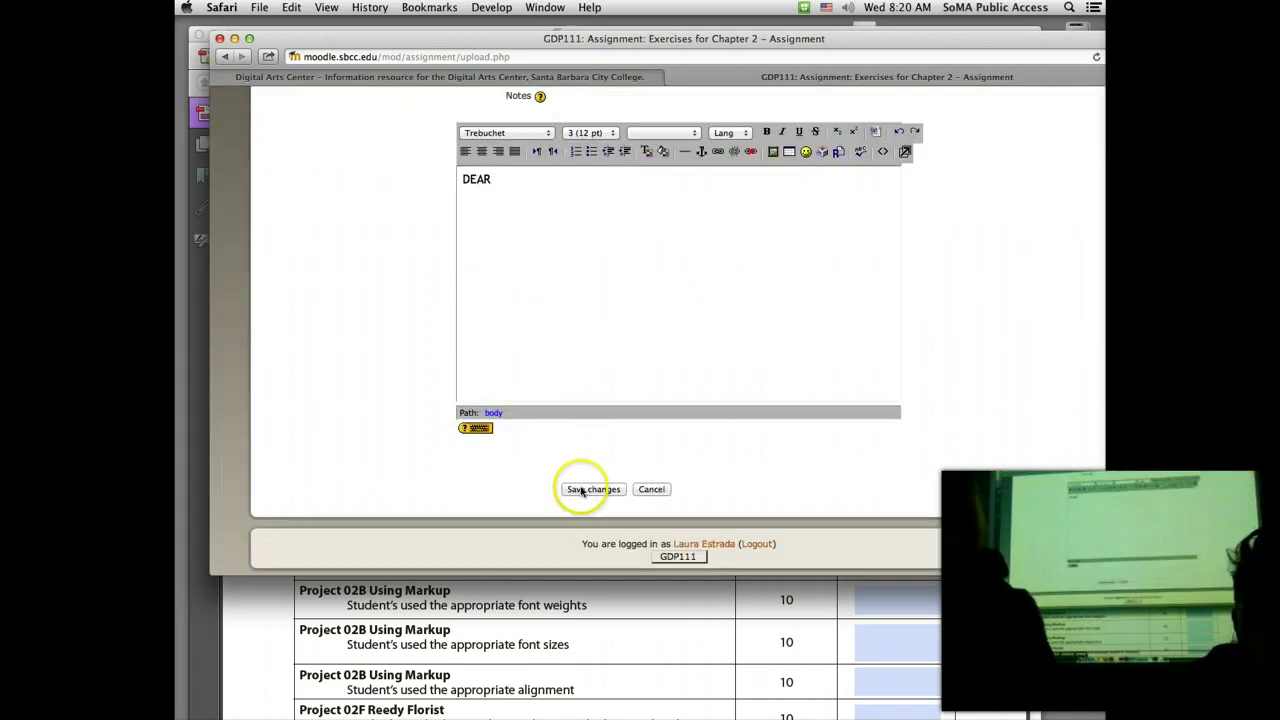
{"action": "left_click", "coordinate": [588, 490]}
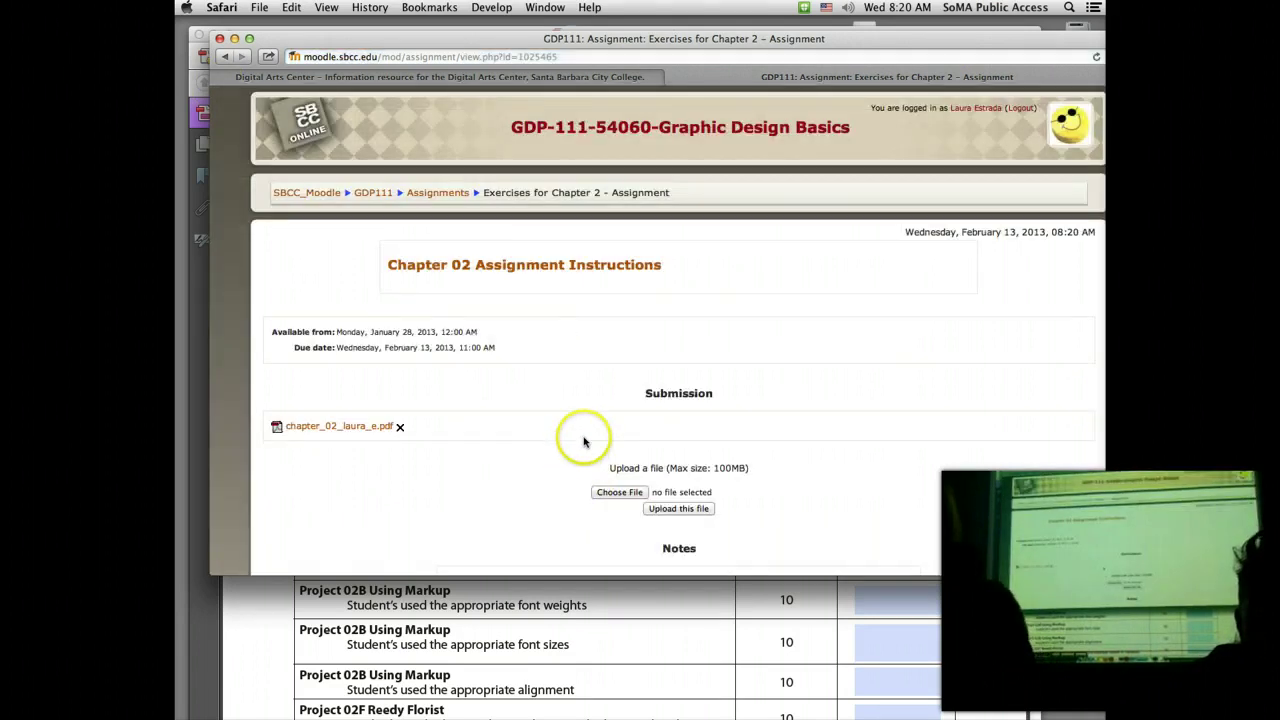
Step: Return to the course's list of assignments
{"action": "left_click", "coordinate": [514, 458]}
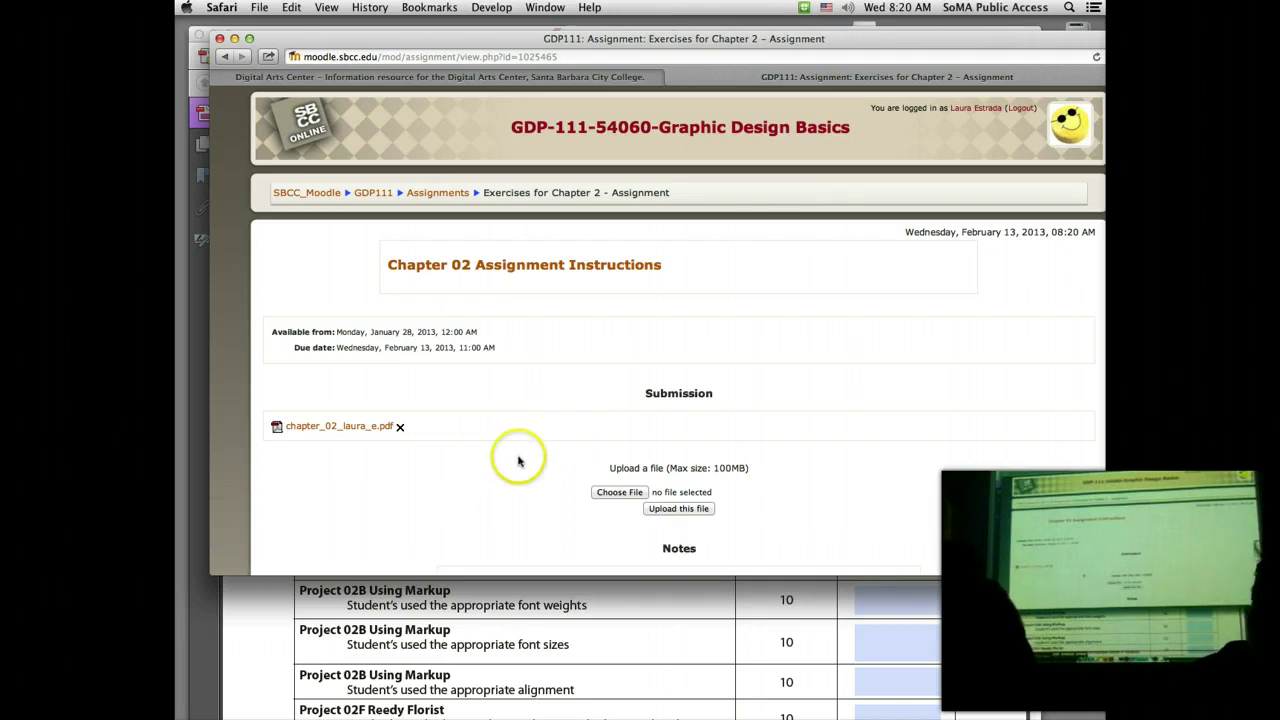
{"action": "left_click", "coordinate": [518, 467]}
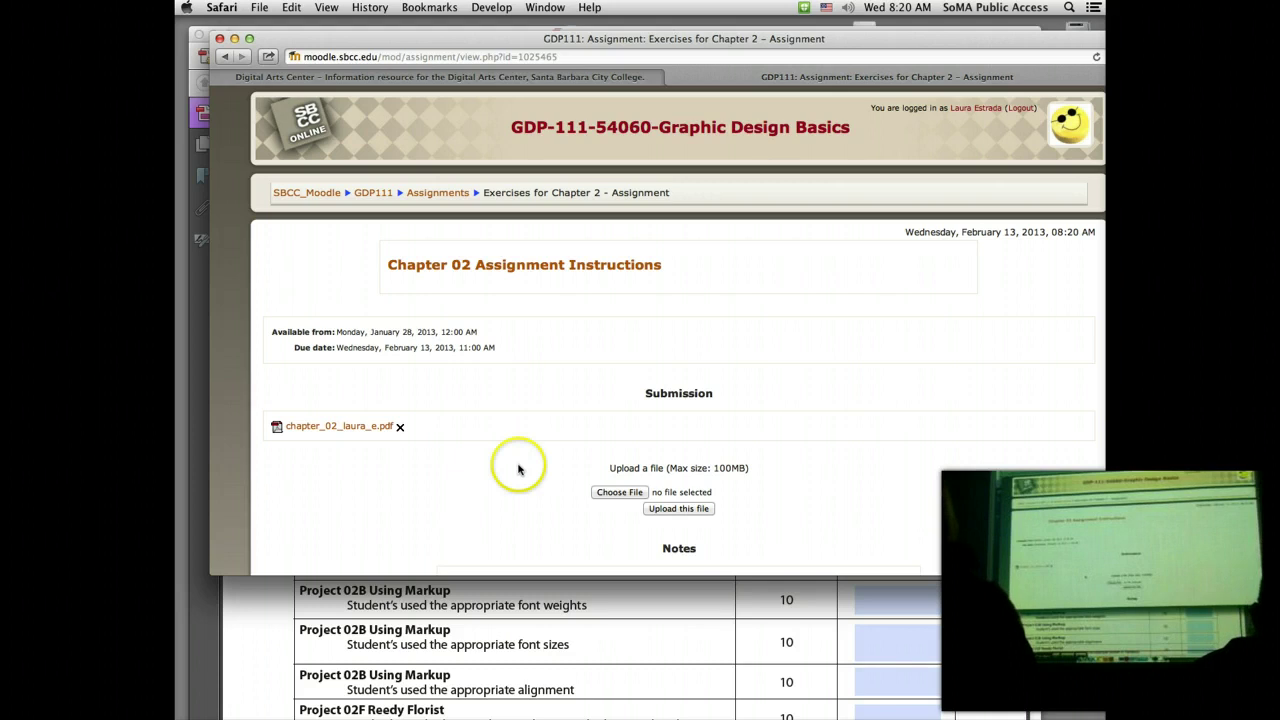
{"action": "left_click", "coordinate": [440, 194]}
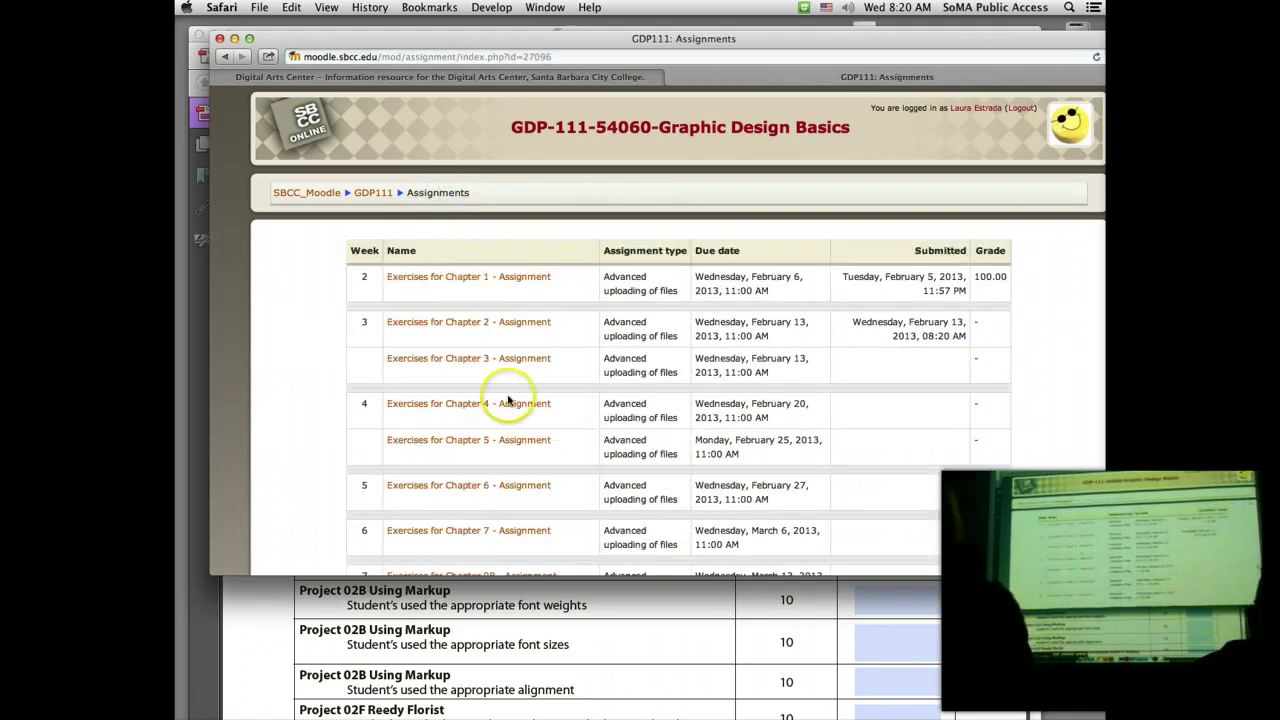
Step: Open Exercises for Chapter 3 and browse the 03 folder, cancelling without choosing a file
{"action": "left_click", "coordinate": [506, 364]}
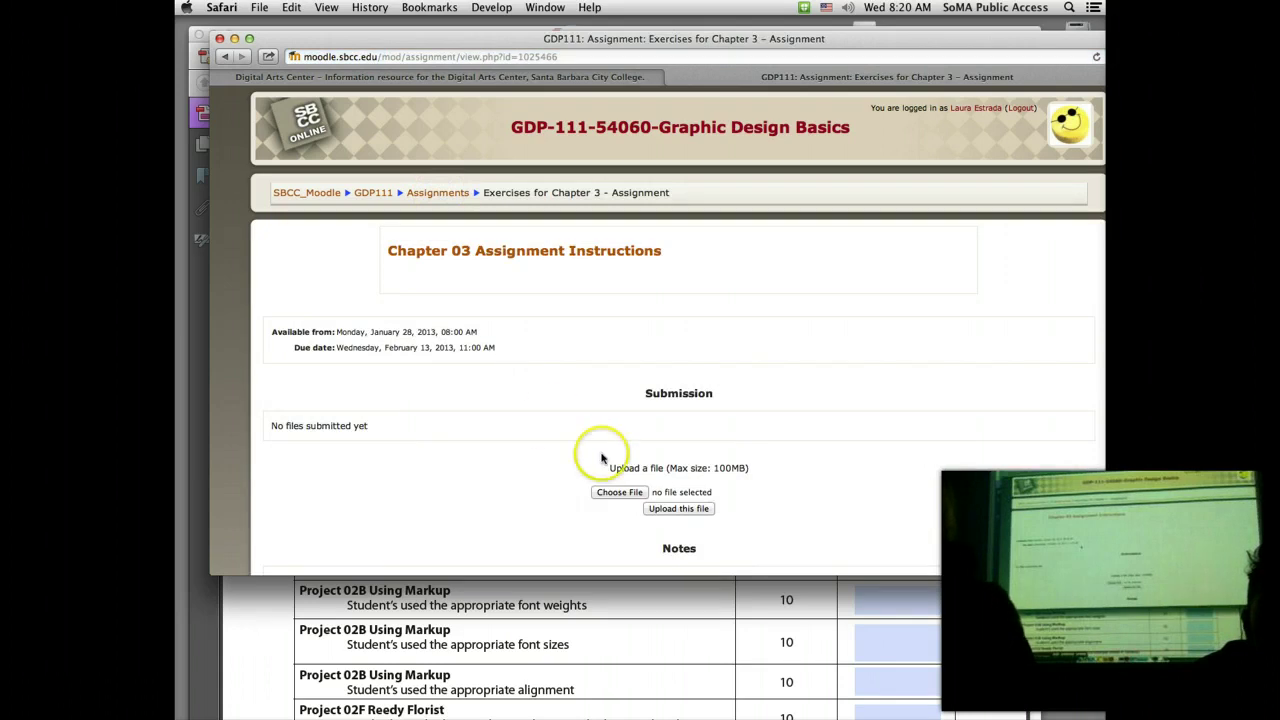
{"action": "left_click", "coordinate": [615, 492]}
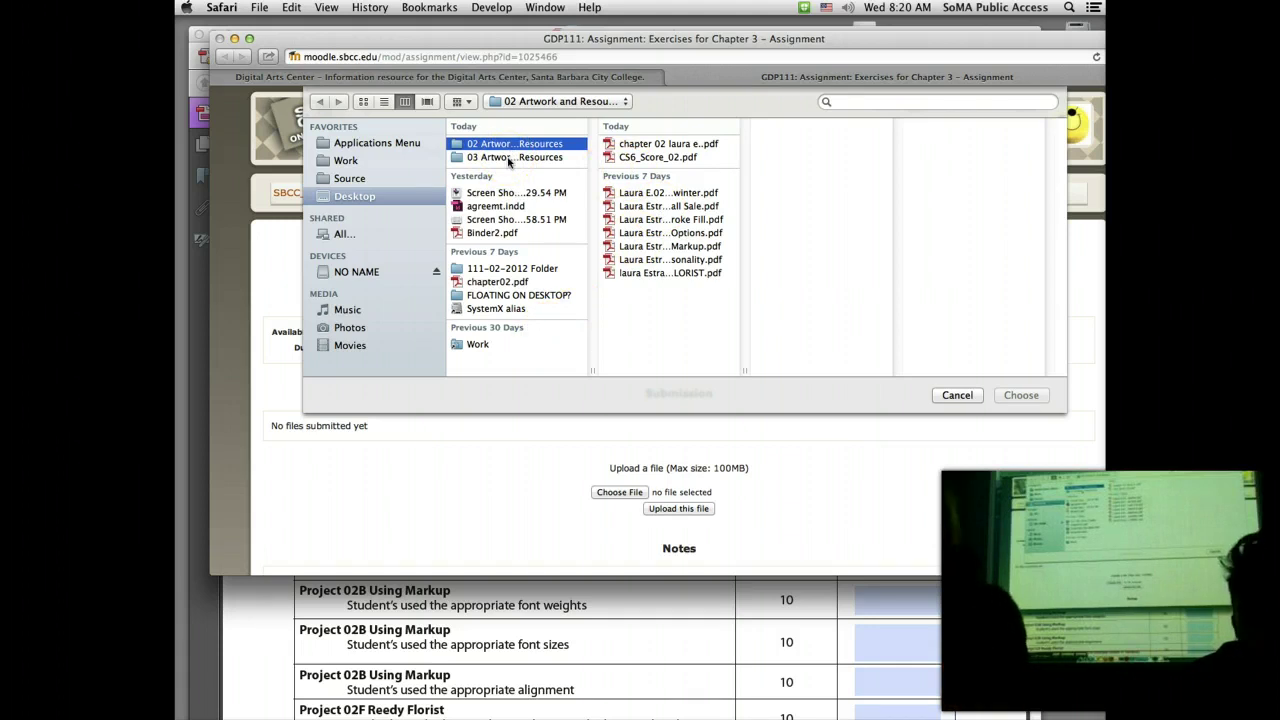
{"action": "left_click", "coordinate": [509, 158]}
{"action": "left_click", "coordinate": [623, 216]}
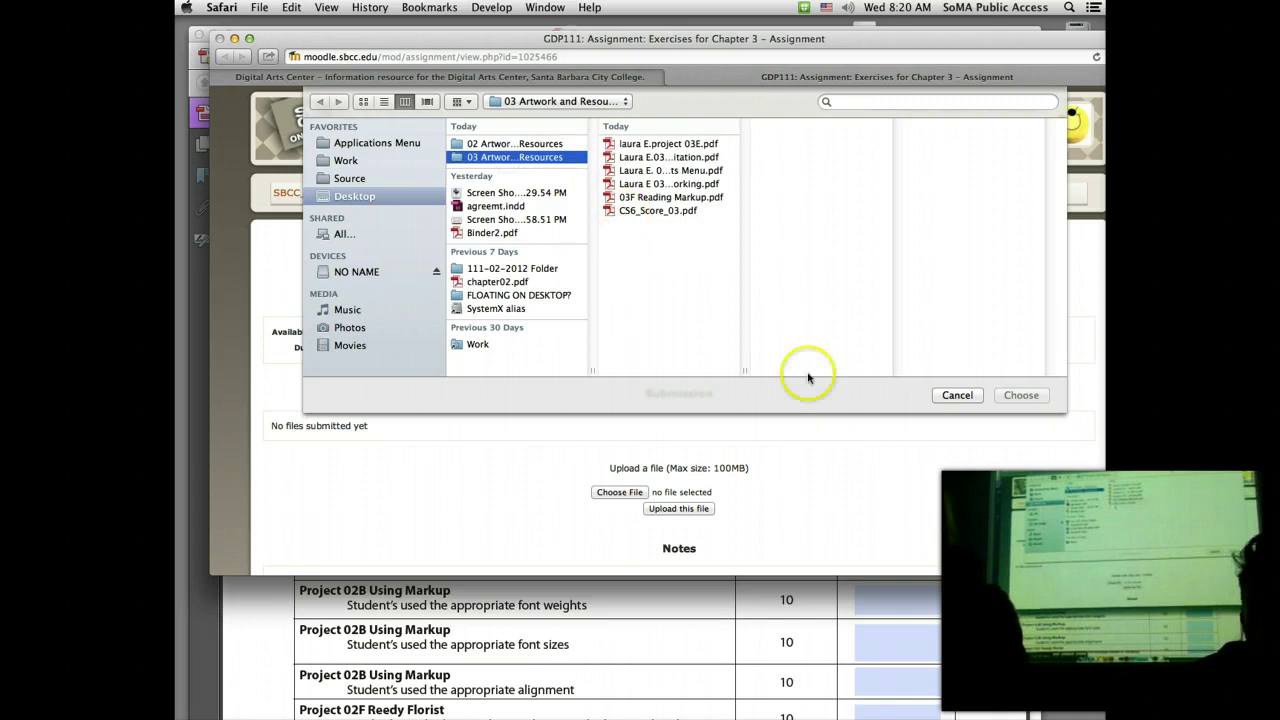
{"action": "left_click", "coordinate": [957, 396]}
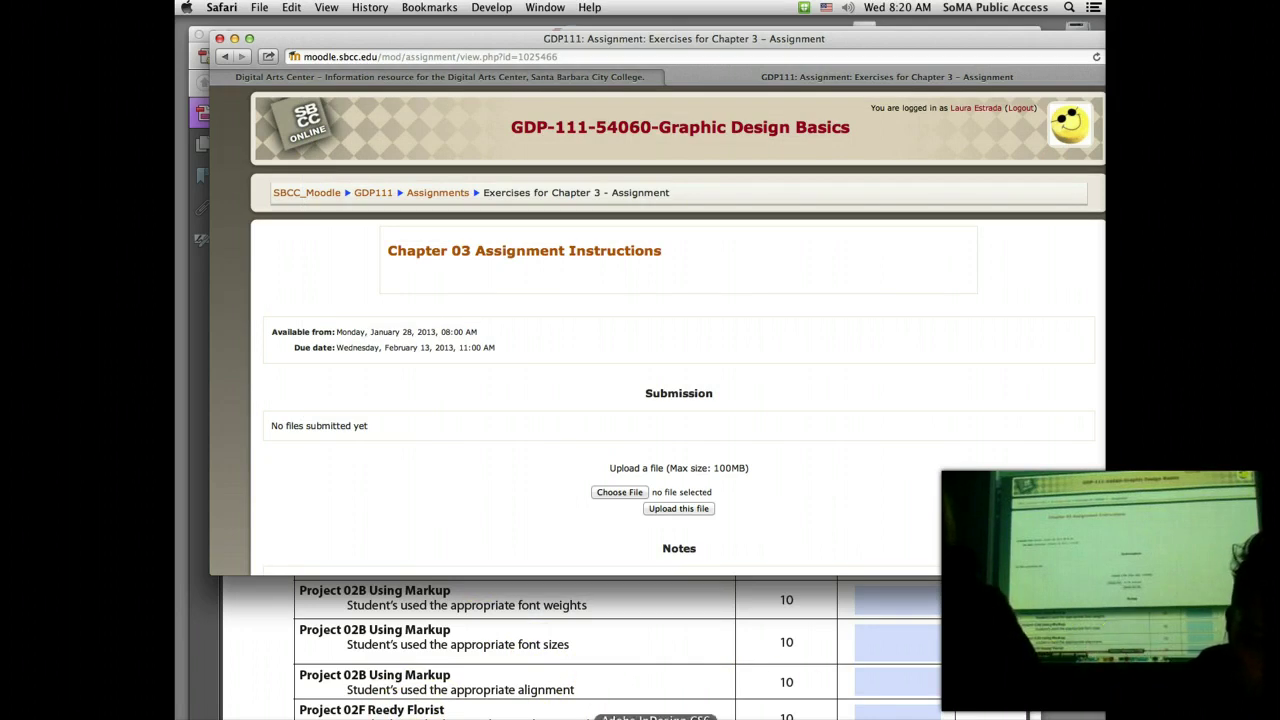
Step: Switch to Acrobat and close the open score sheet PDF
{"action": "left_click", "coordinate": [622, 716]}
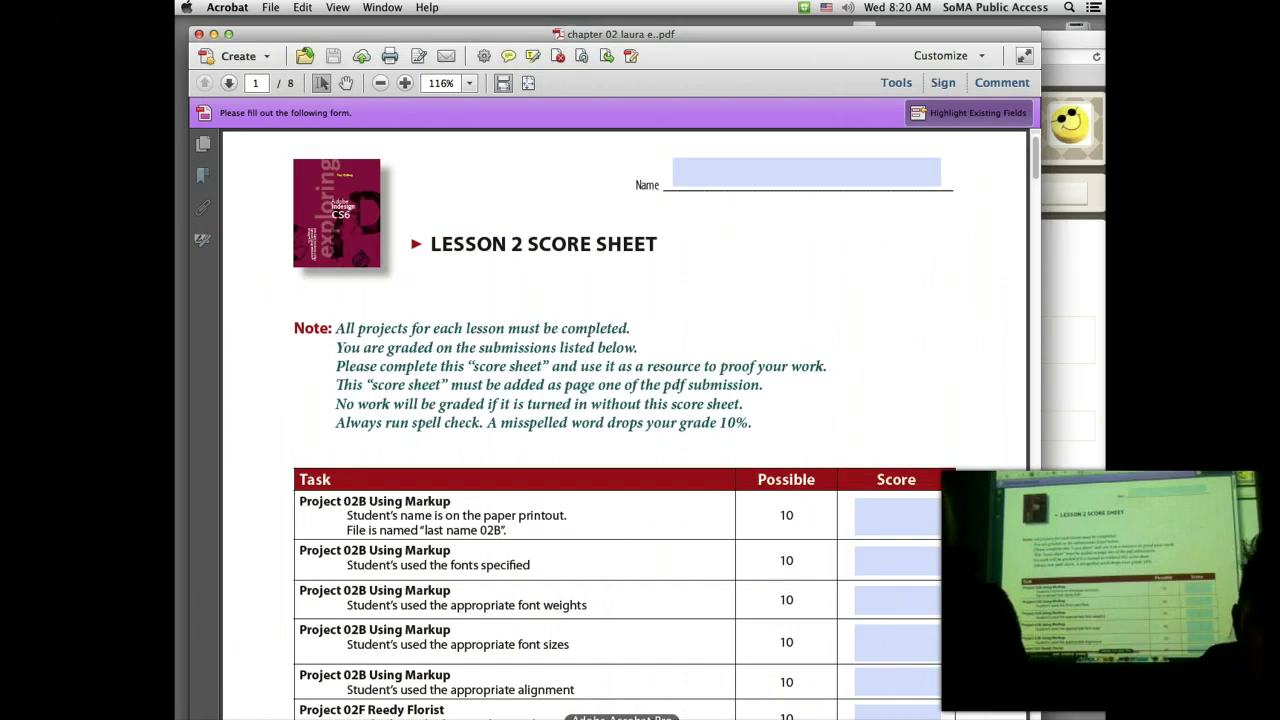
{"action": "left_click", "coordinate": [200, 35]}
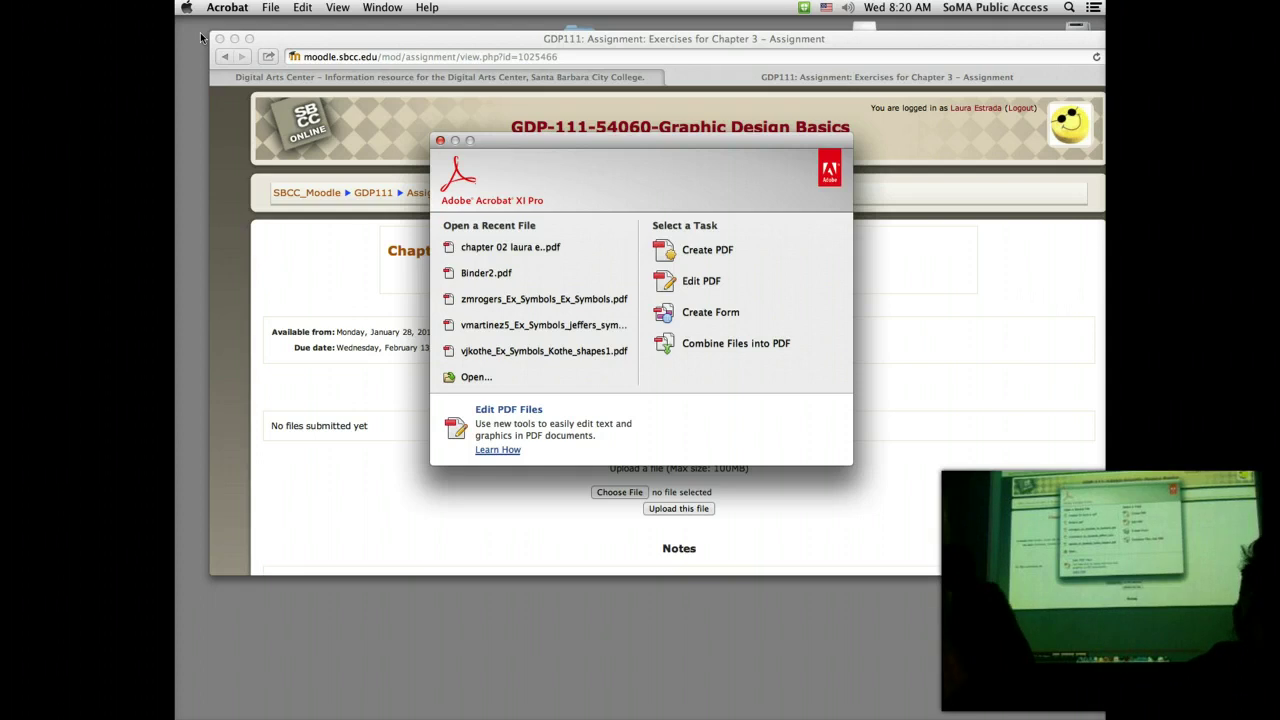
{"action": "left_click", "coordinate": [272, 14]}
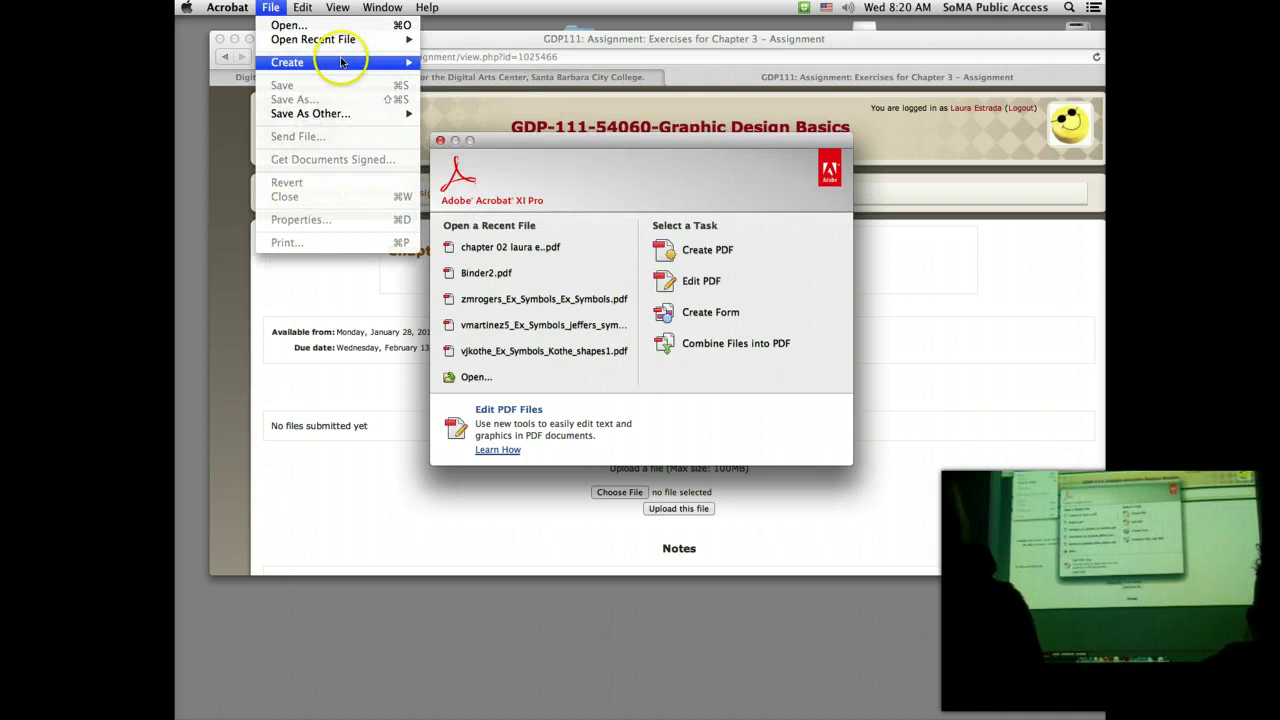
{"action": "key", "text": "Escape"}
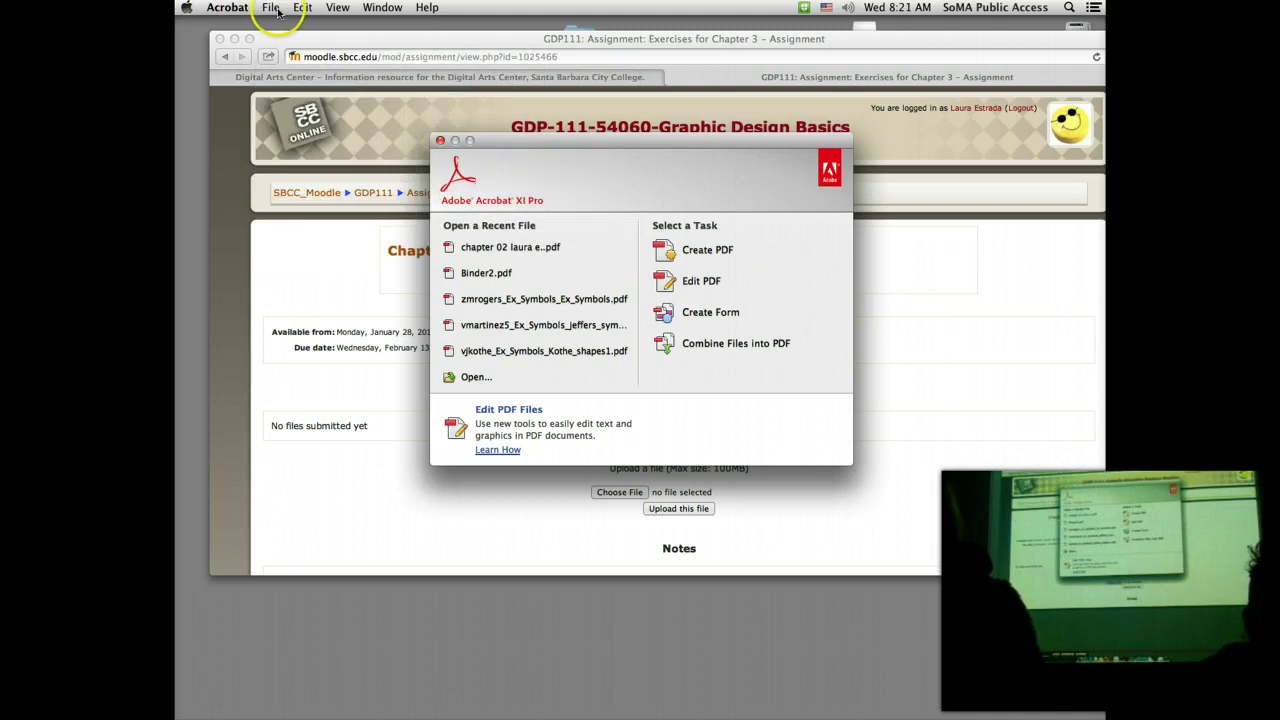
Step: Start Combine Files and add all six PDFs from the Chapter 3 artwork folder
{"action": "left_click", "coordinate": [278, 12]}
{"action": "mouse_move", "coordinate": [300, 62]}
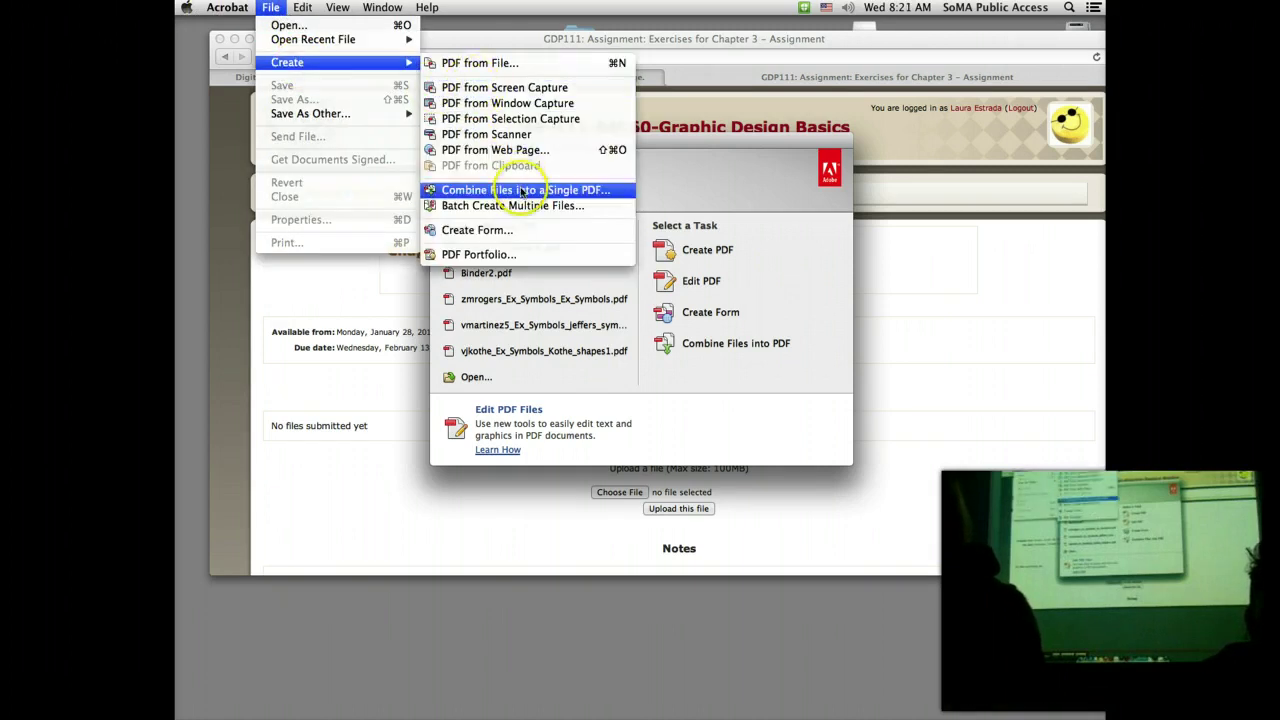
{"action": "left_click", "coordinate": [522, 190]}
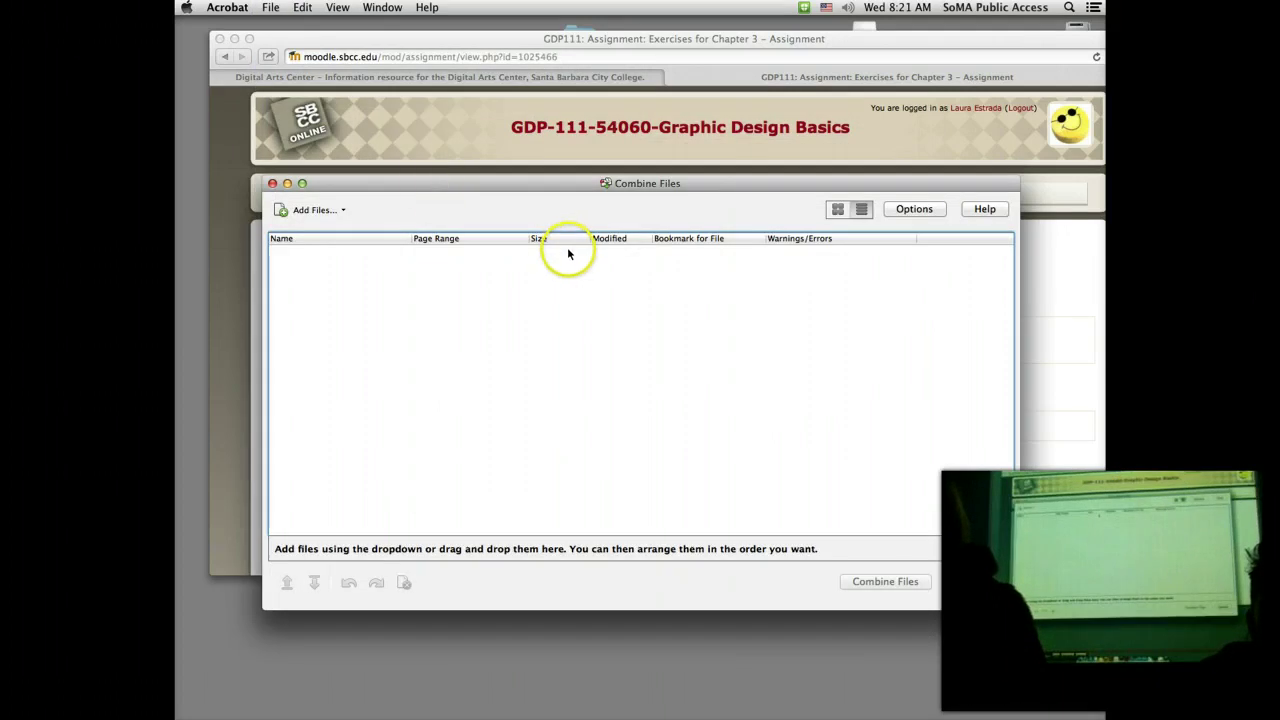
{"action": "left_click", "coordinate": [285, 209]}
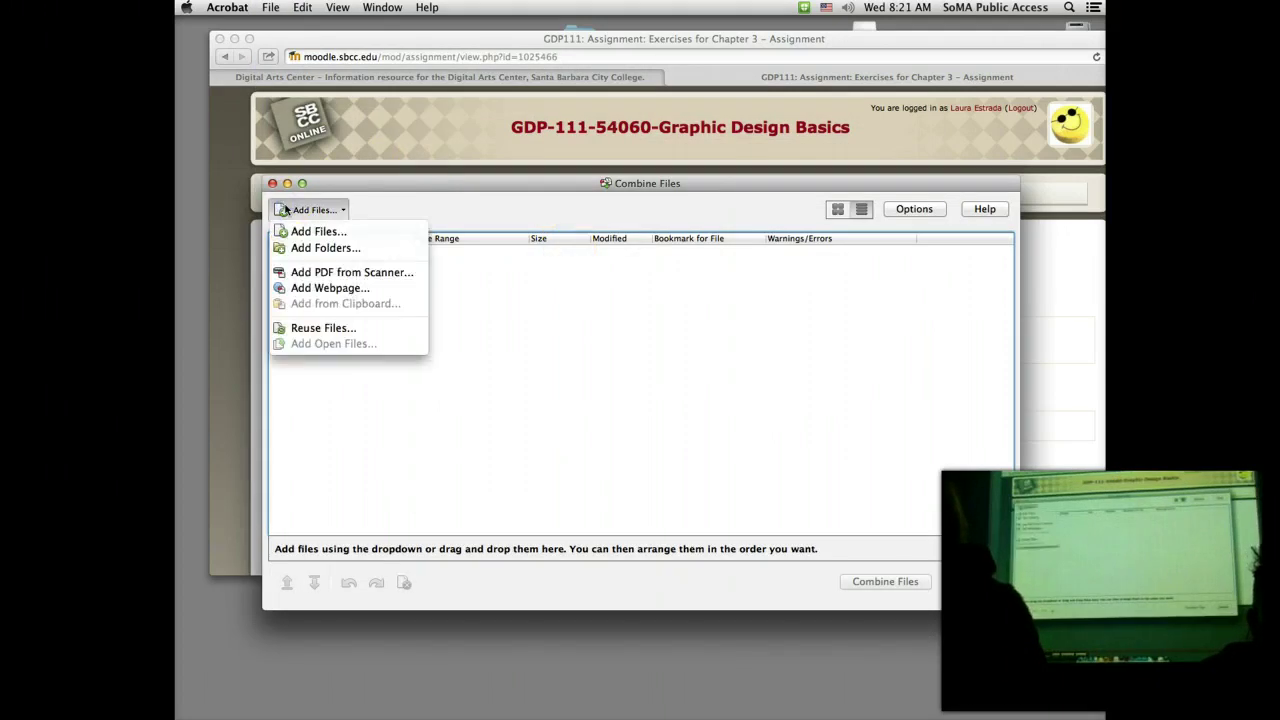
{"action": "left_click", "coordinate": [307, 230]}
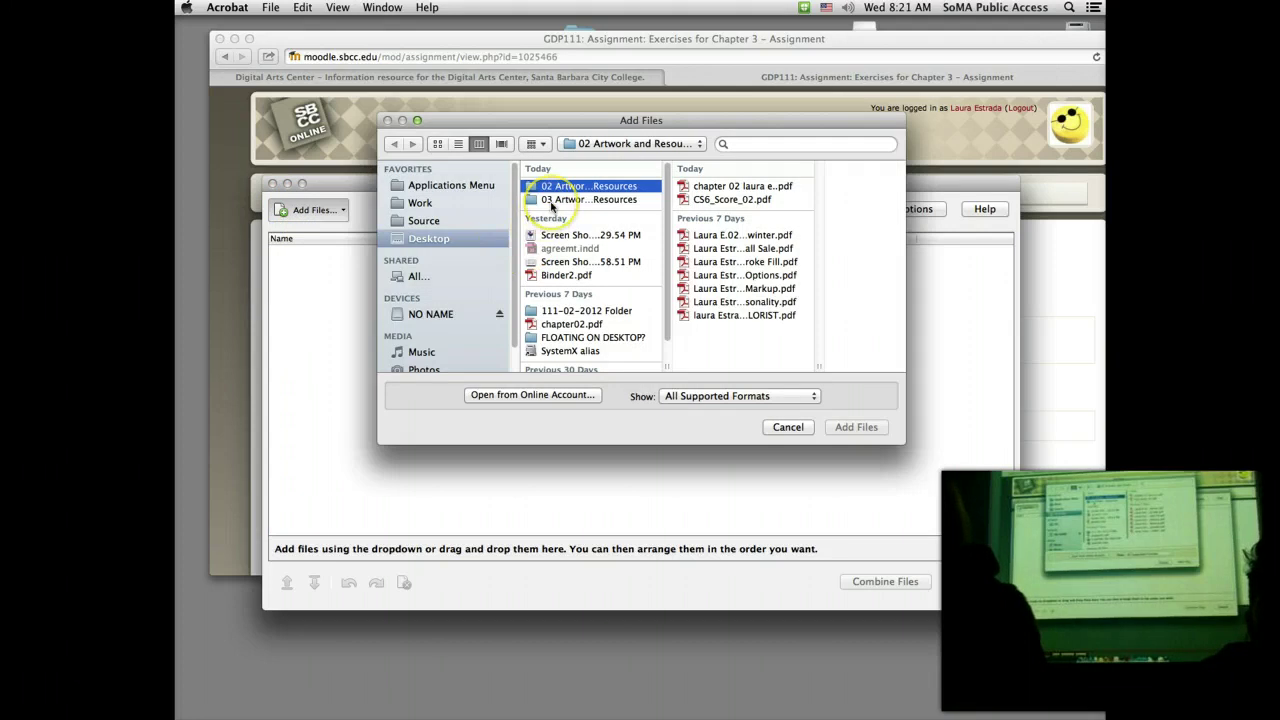
{"action": "left_click", "coordinate": [551, 200]}
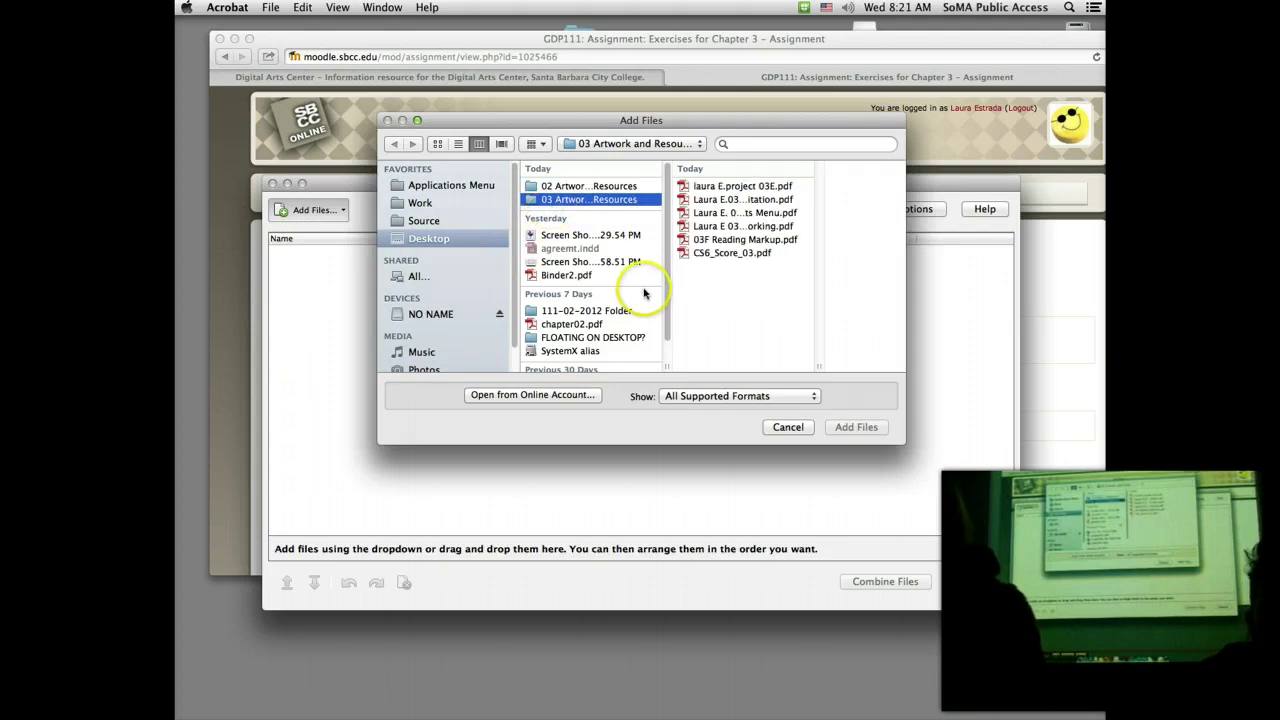
{"action": "left_click", "coordinate": [725, 190]}
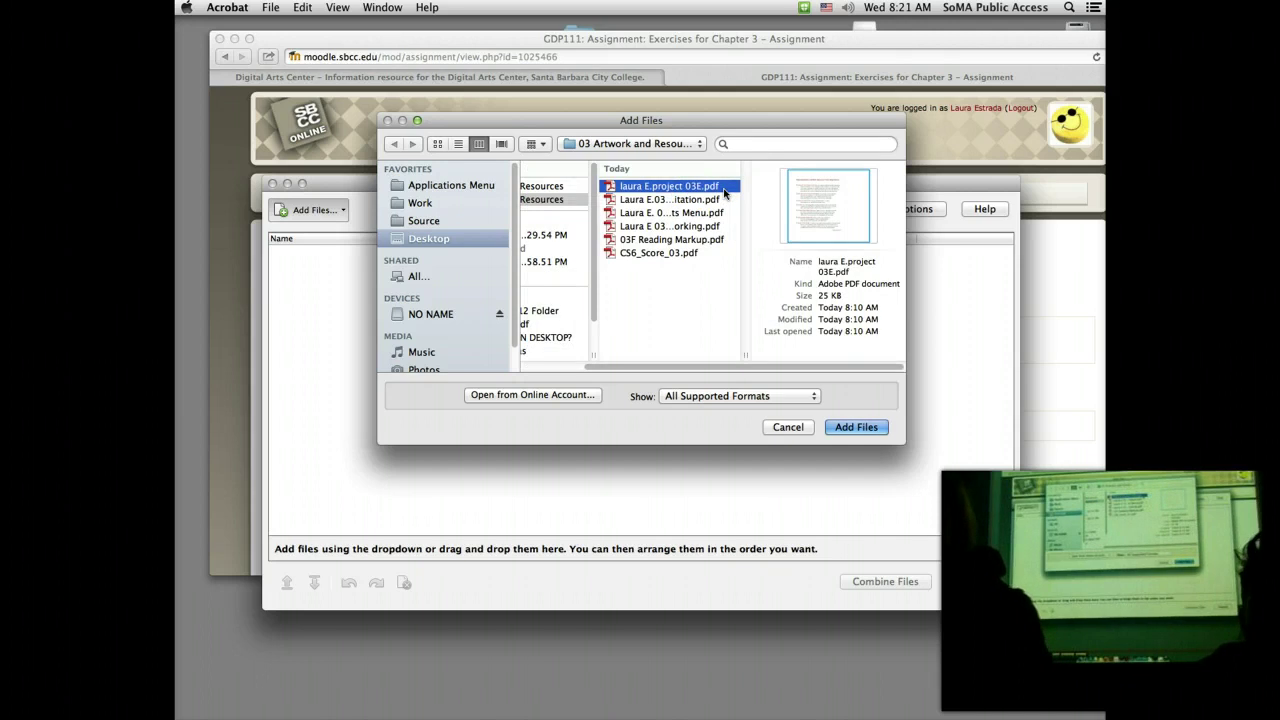
{"action": "left_click", "coordinate": [664, 256], "text": "shift"}
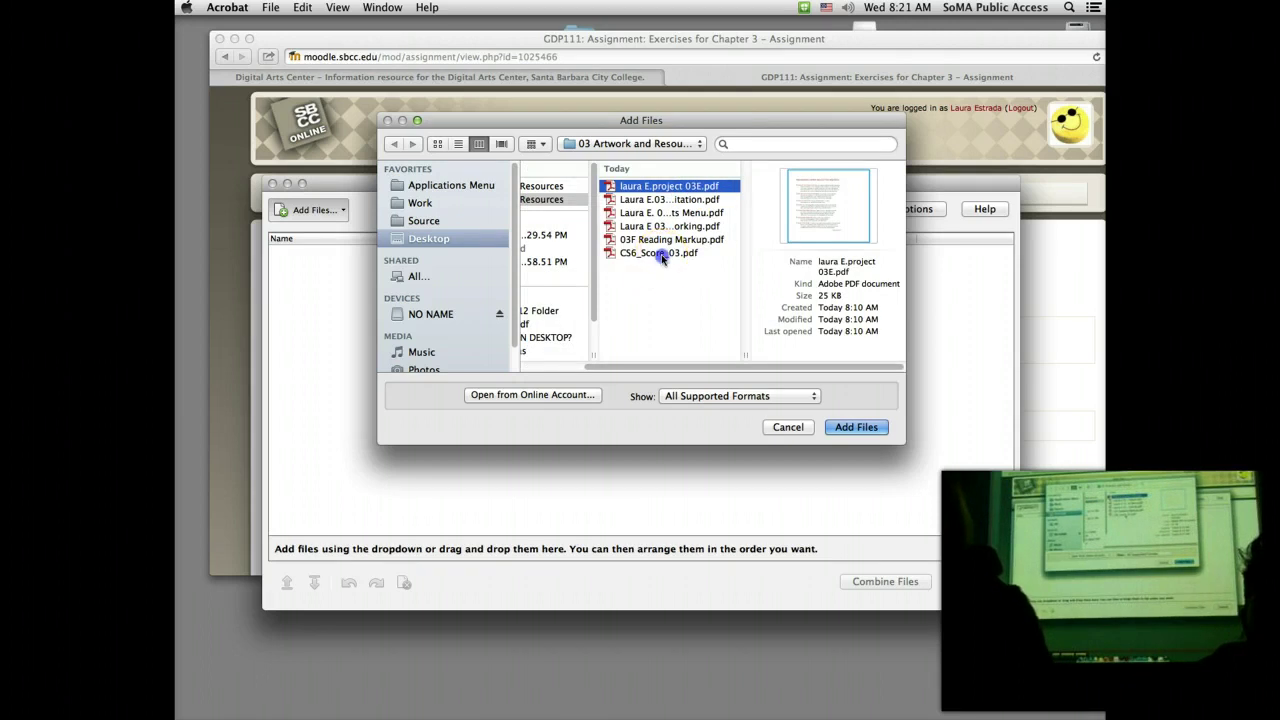
{"action": "left_click", "coordinate": [855, 427]}
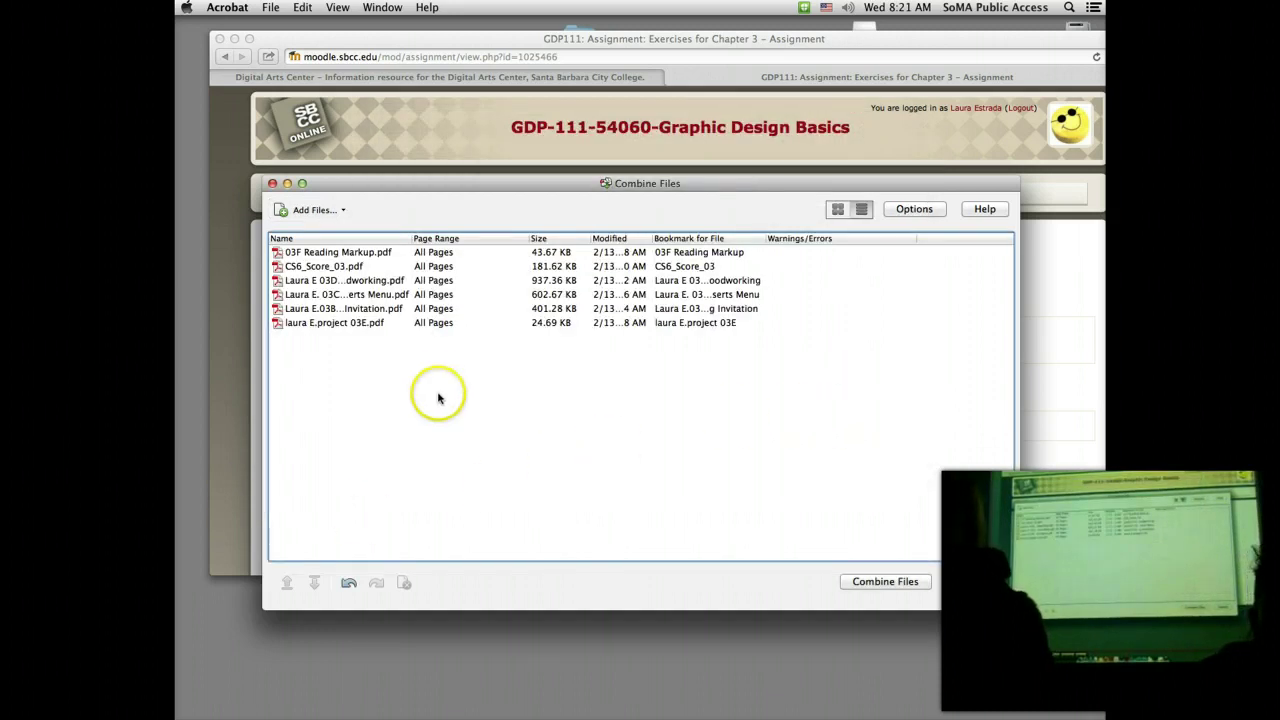
Step: Move CS6_Score_03.pdf to the top of the list and combine the files
{"action": "left_click", "coordinate": [347, 268]}
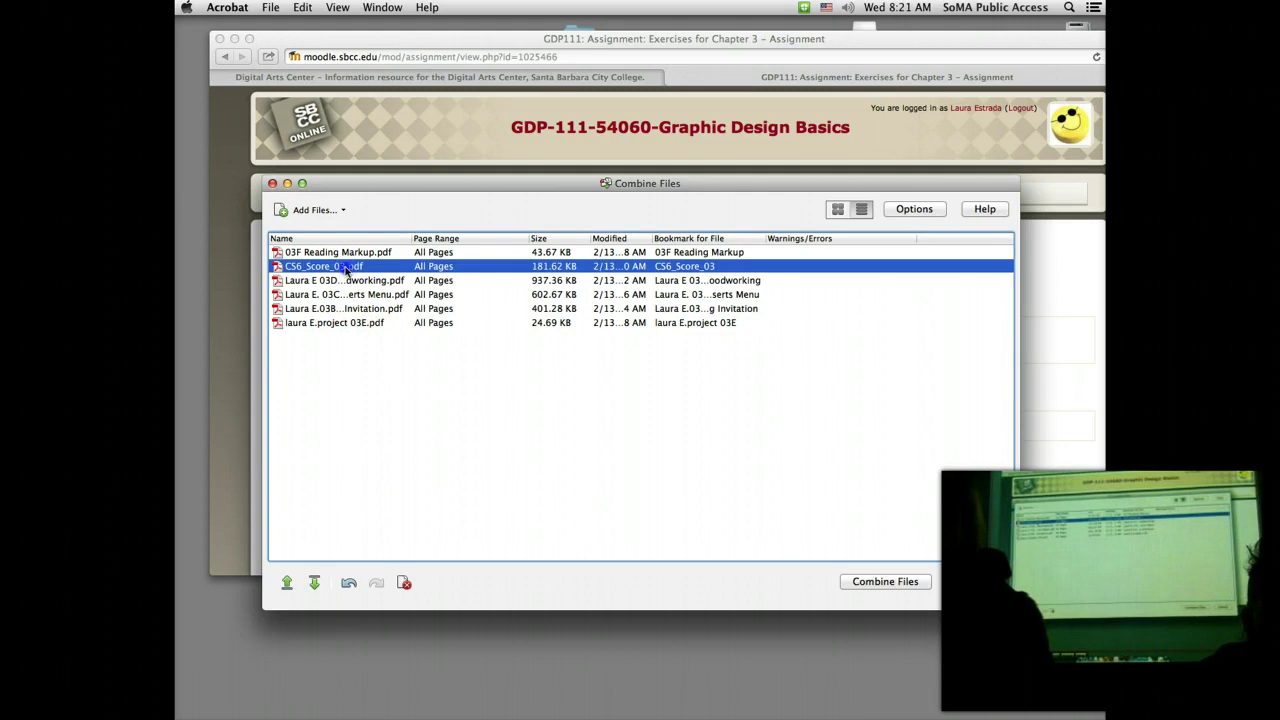
{"action": "left_click", "coordinate": [286, 582]}
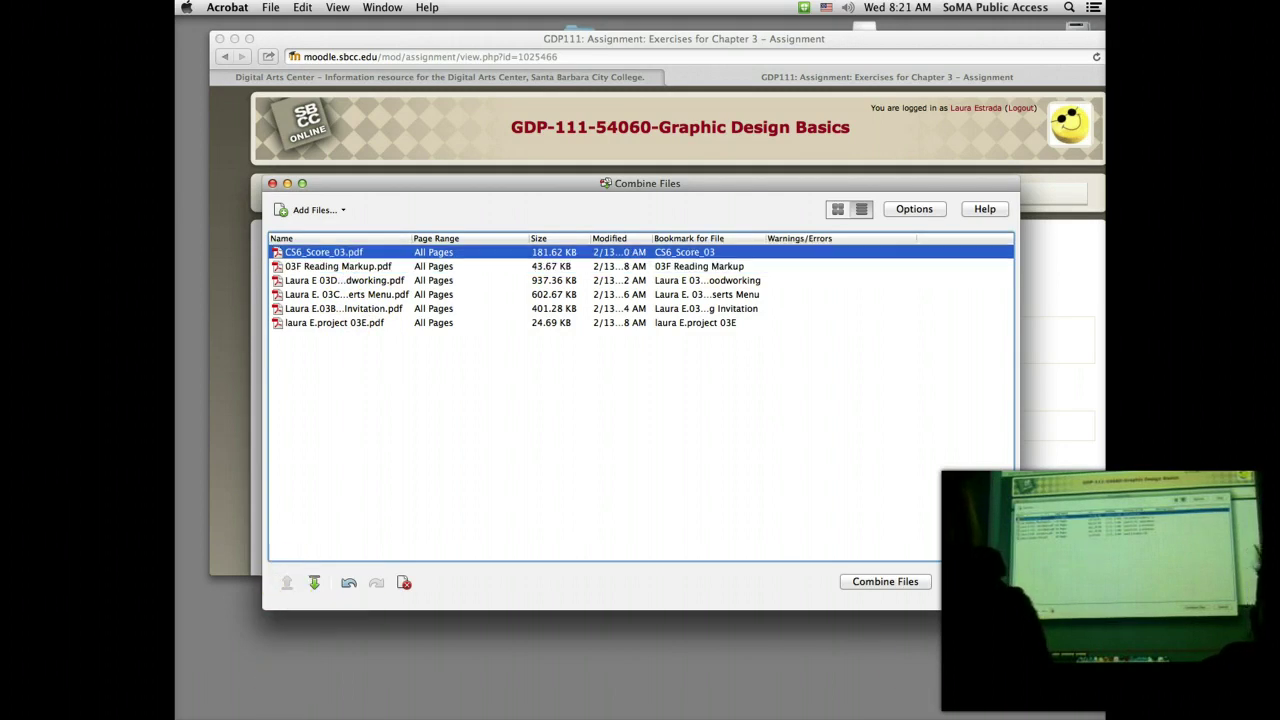
{"action": "left_click", "coordinate": [912, 582]}
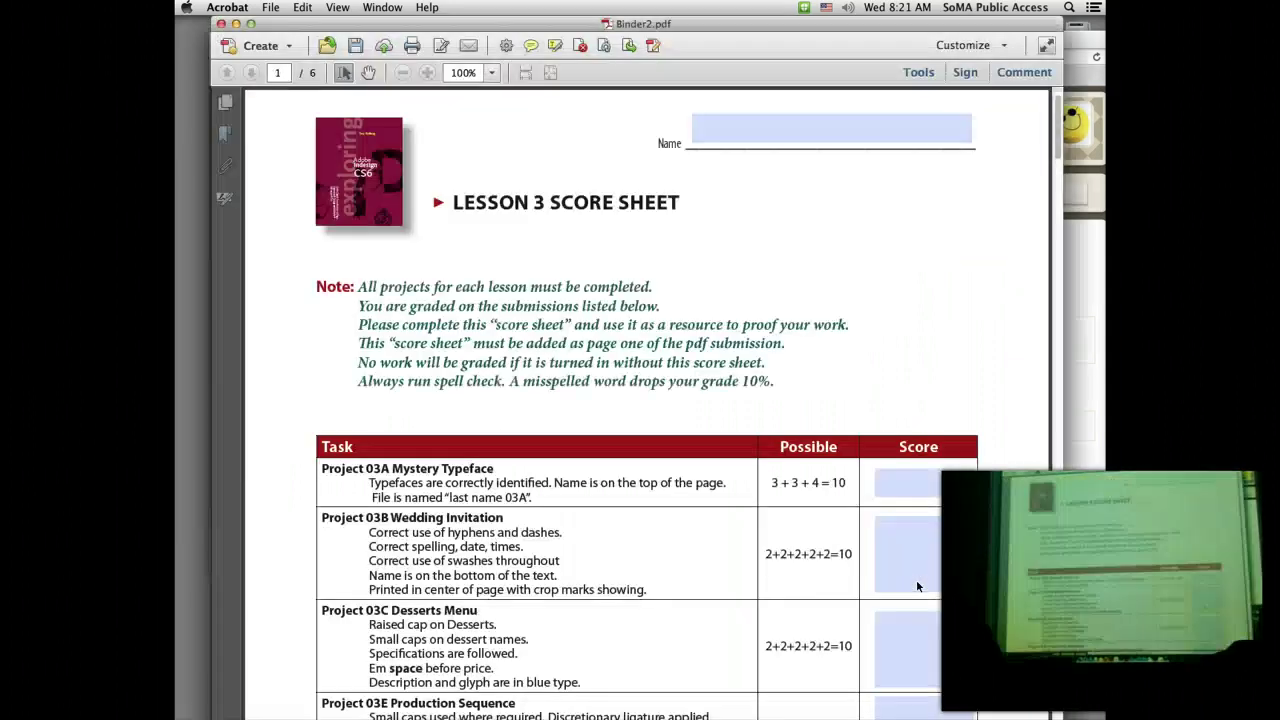
Step: Save Binder2 as the student's 'Chapter 03' PDF and close the document
{"action": "left_click", "coordinate": [465, 388]}
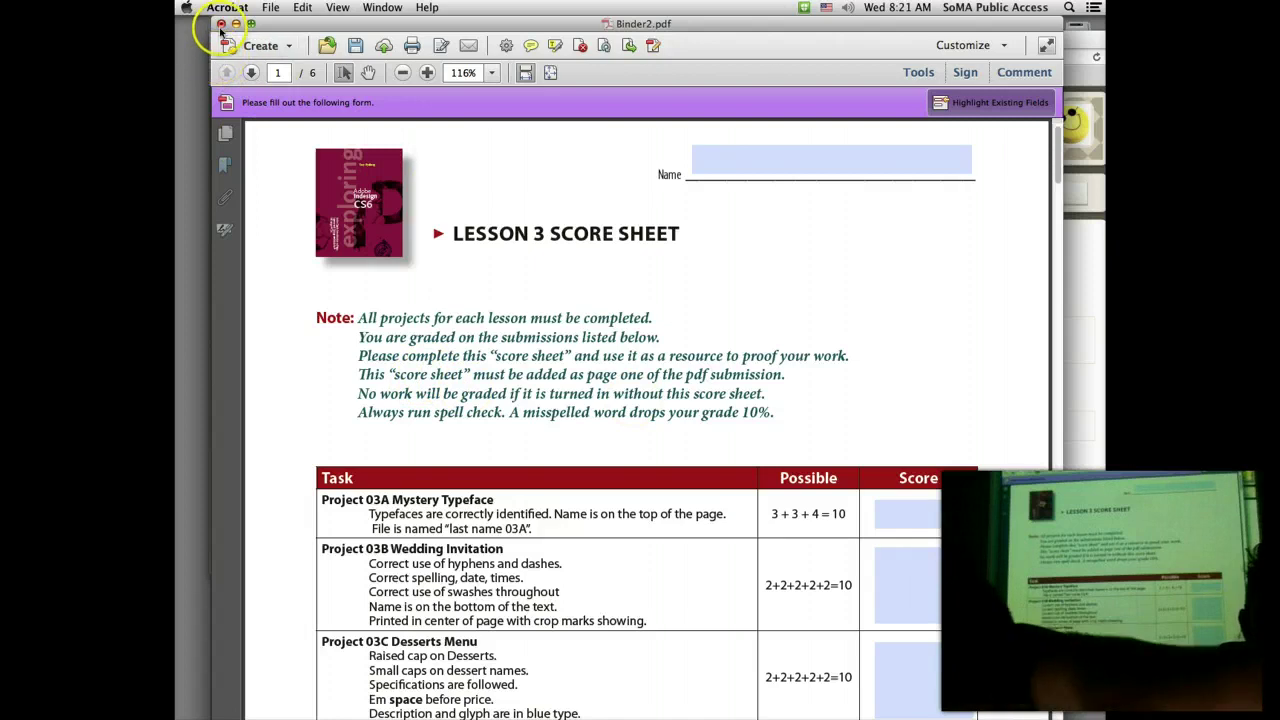
{"action": "left_click", "coordinate": [270, 8]}
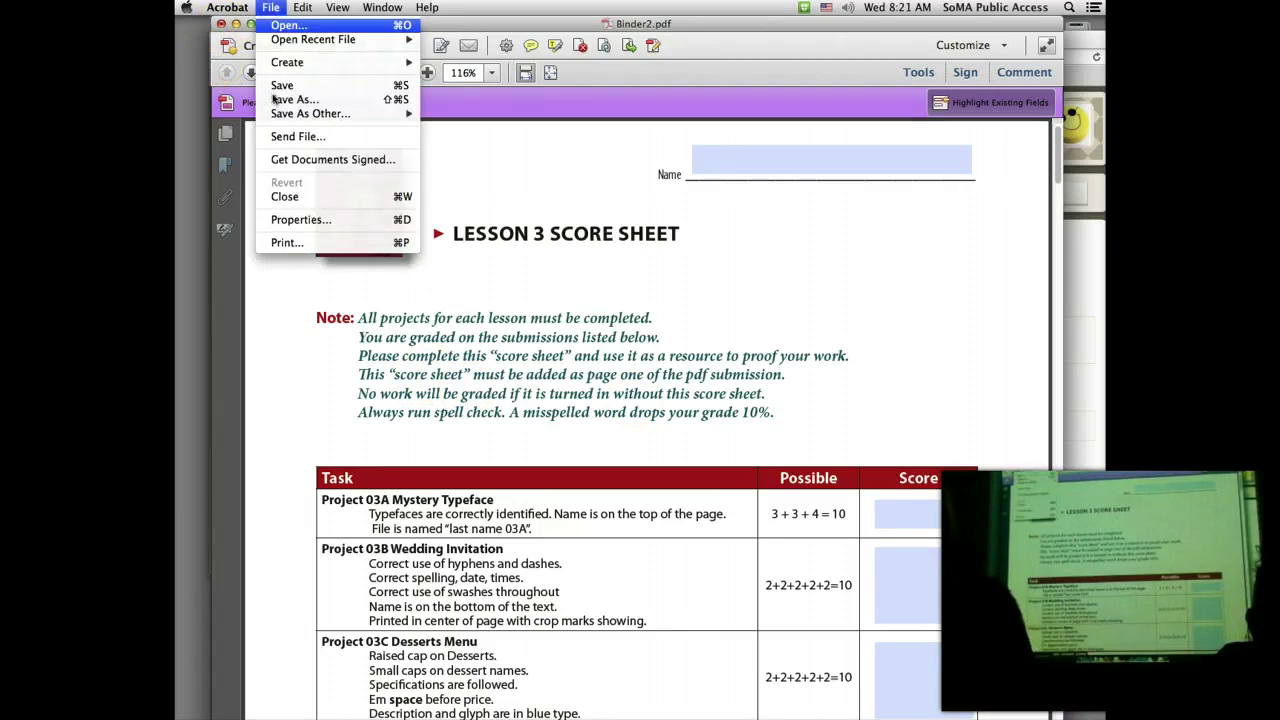
{"action": "left_click", "coordinate": [280, 100]}
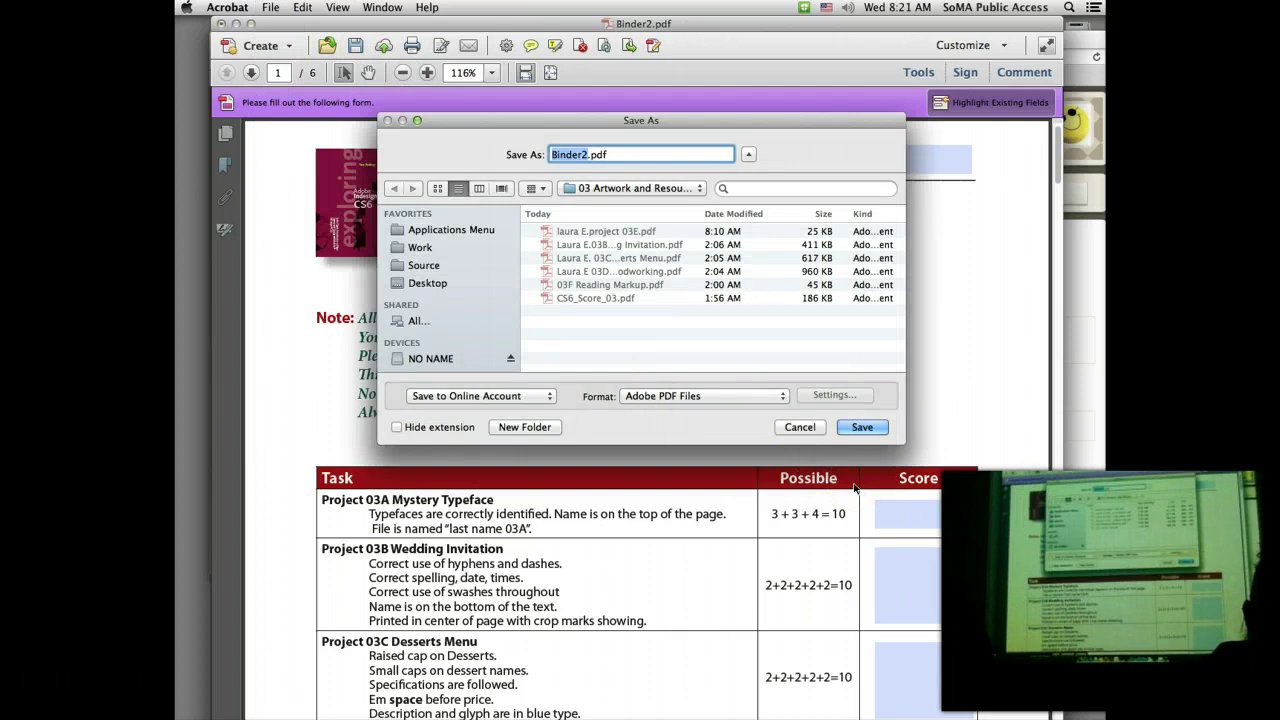
{"action": "key", "text": "BackSpace"}
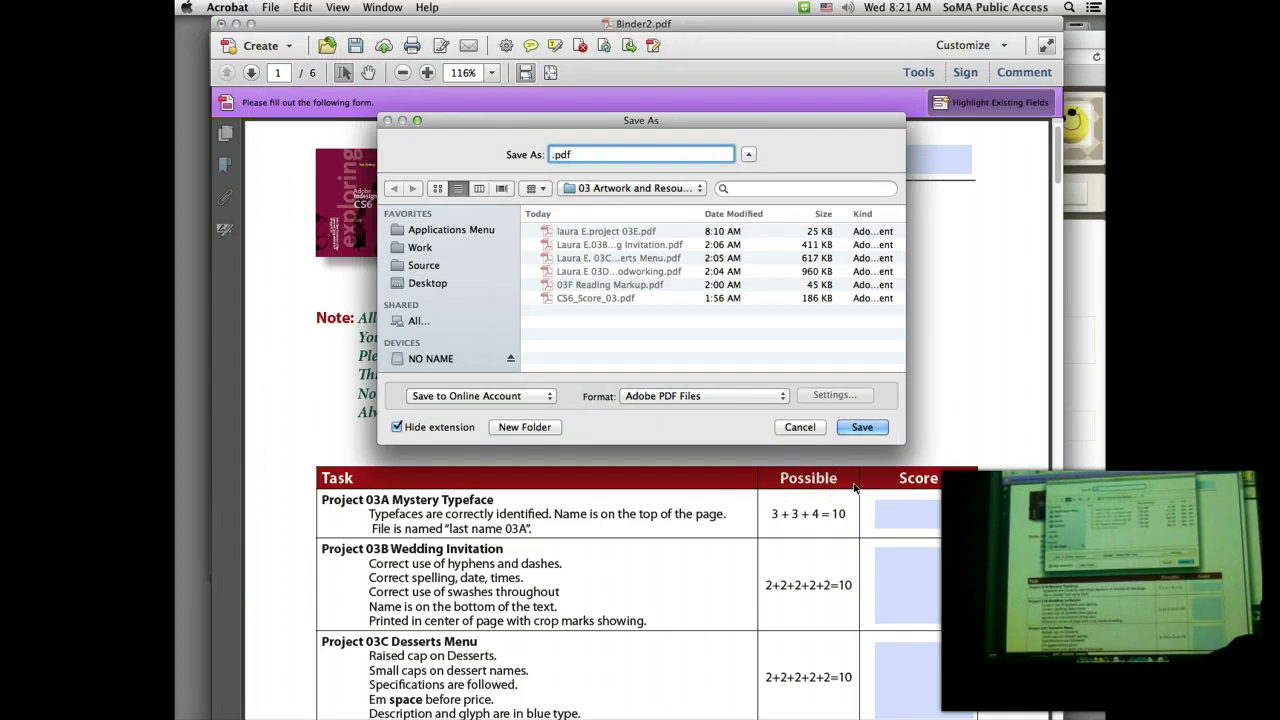
{"action": "type", "text": "LA"}
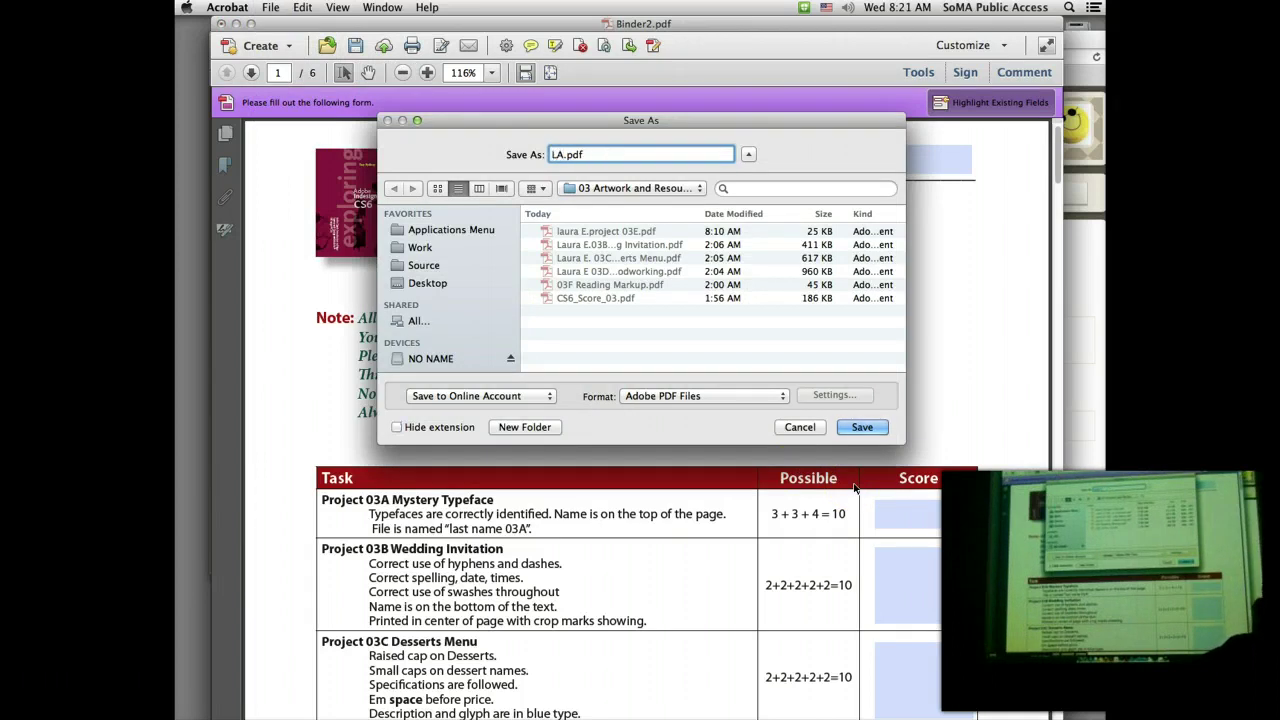
{"action": "type", "text": "URA "}
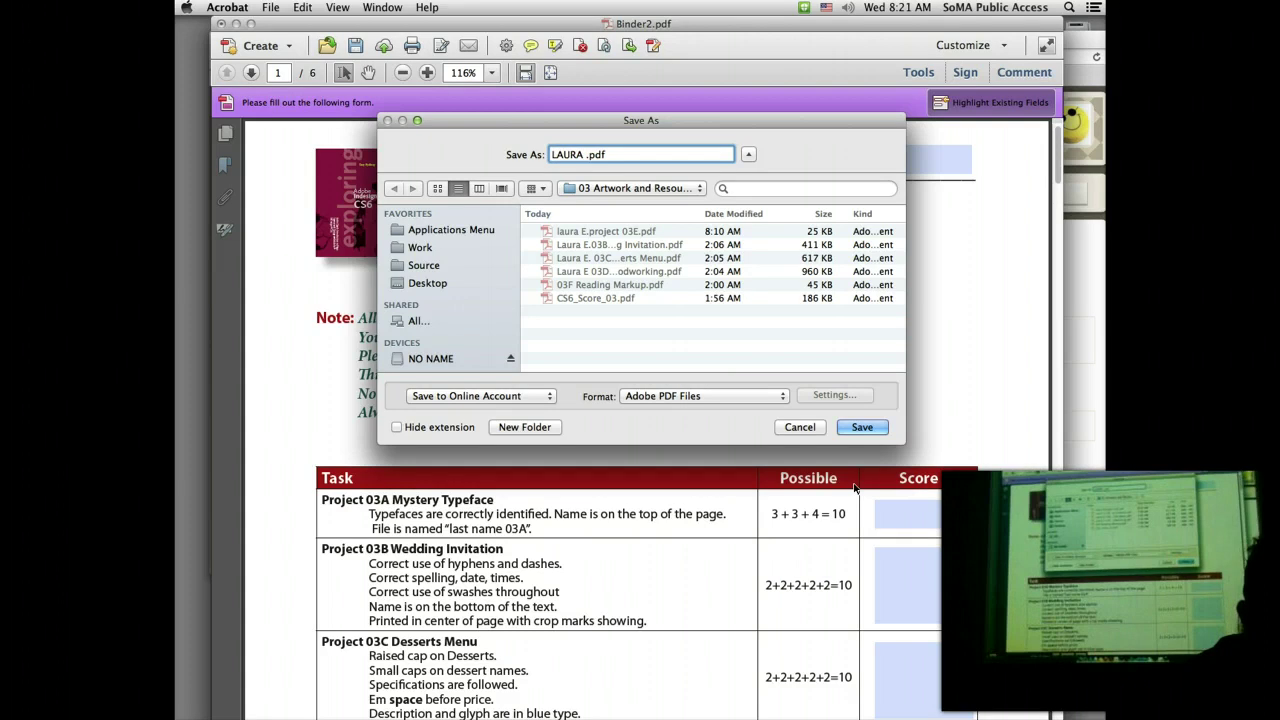
{"action": "type", "text": "Chapter "}
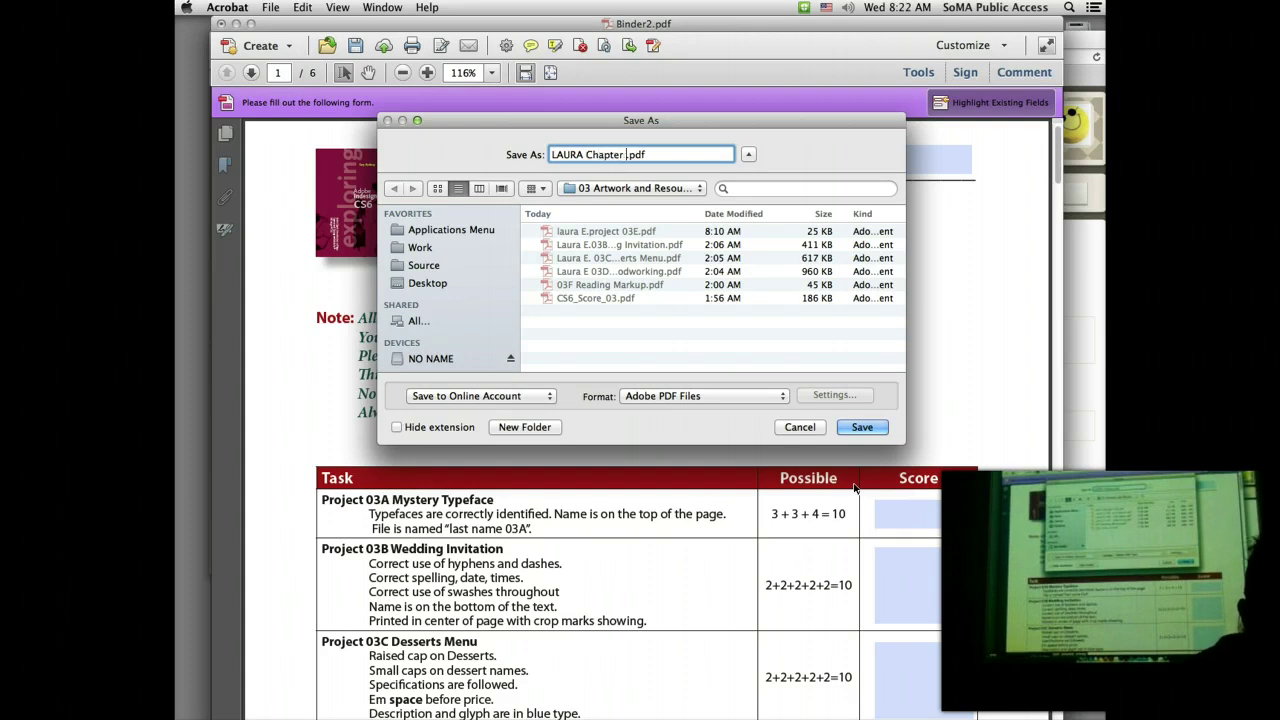
{"action": "type", "text": "03"}
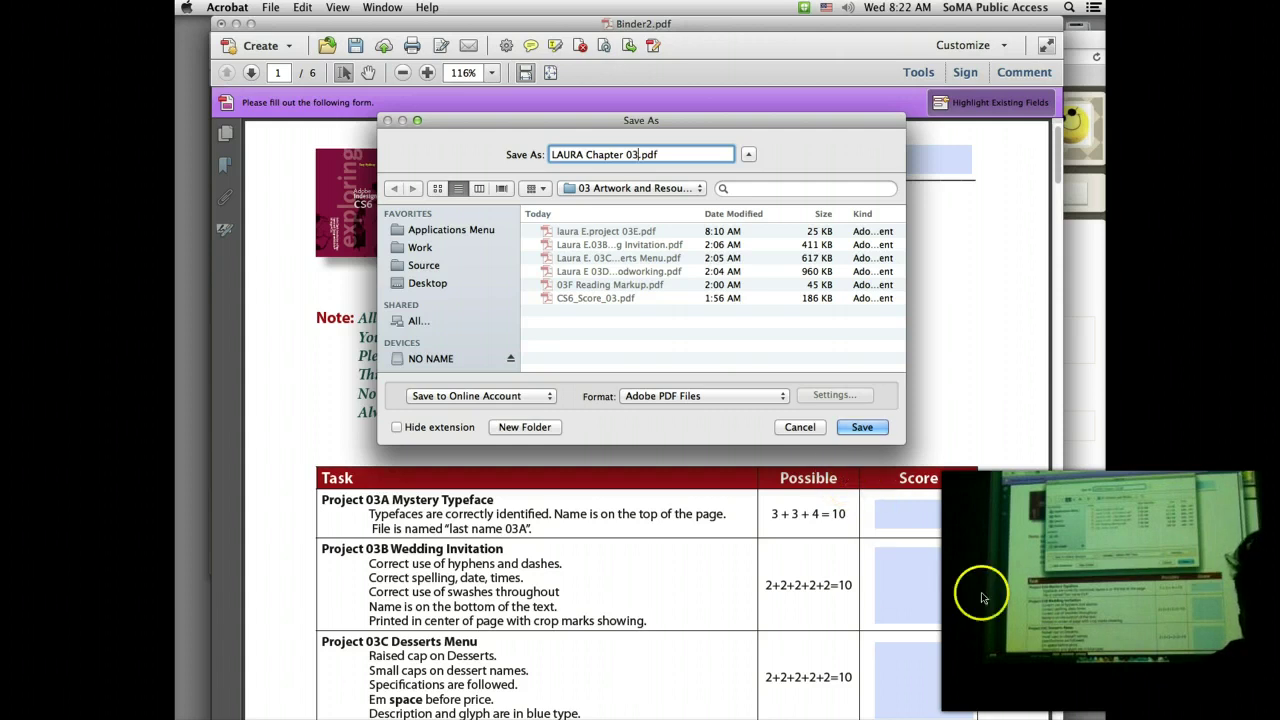
{"action": "left_click", "coordinate": [860, 428]}
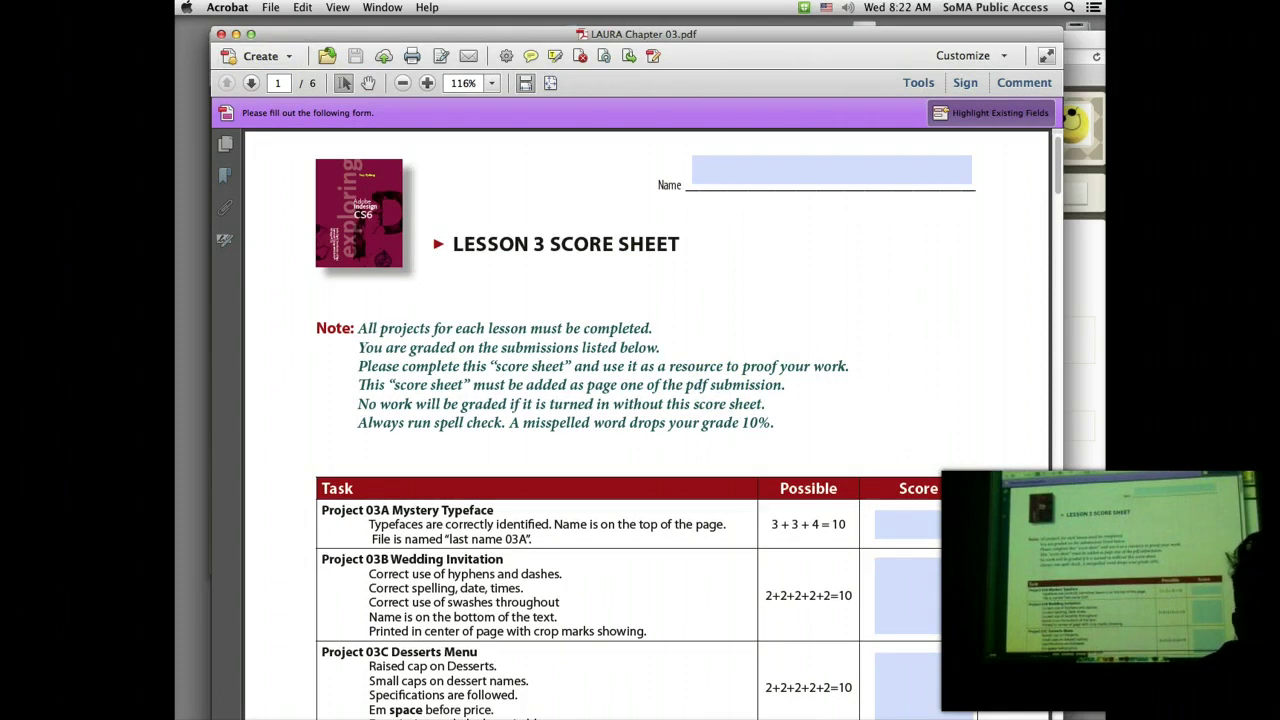
{"action": "left_click", "coordinate": [221, 34]}
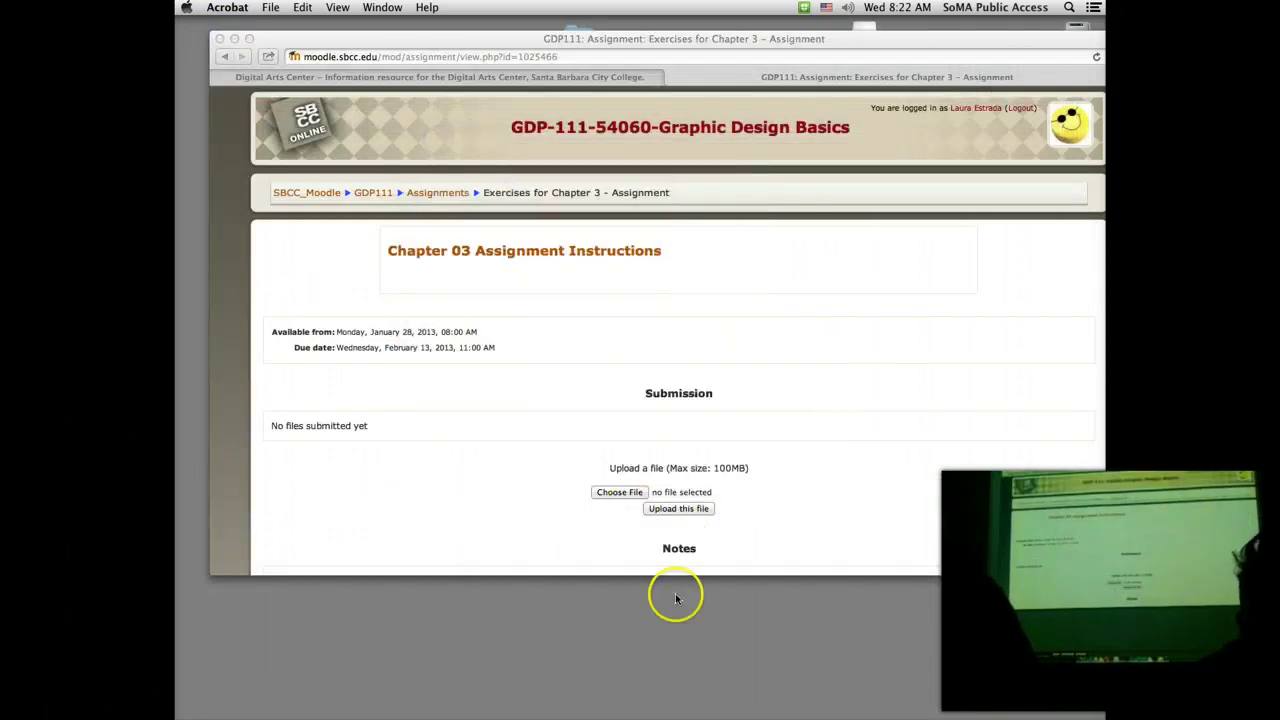
Step: Choose the student's Chapter 03 PDF, preview its pages, and upload it to the assignment
{"action": "left_click", "coordinate": [615, 494]}
{"action": "left_click", "coordinate": [619, 492]}
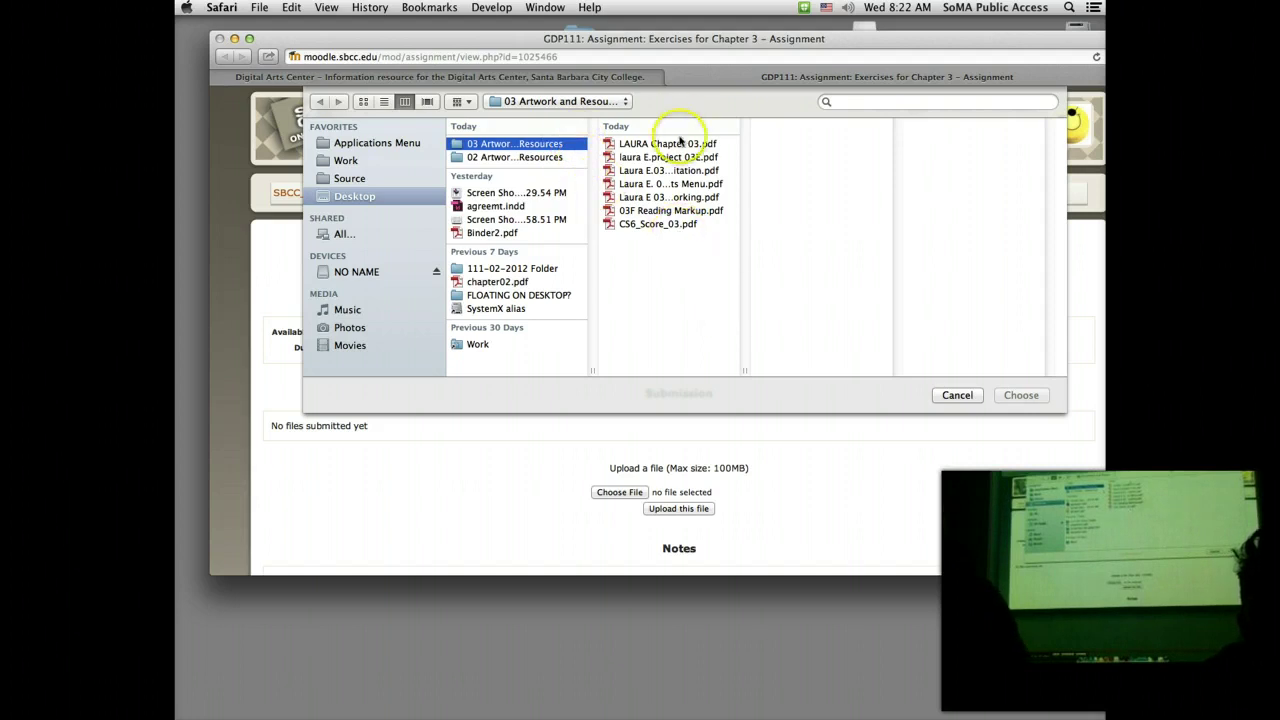
{"action": "left_click", "coordinate": [679, 142]}
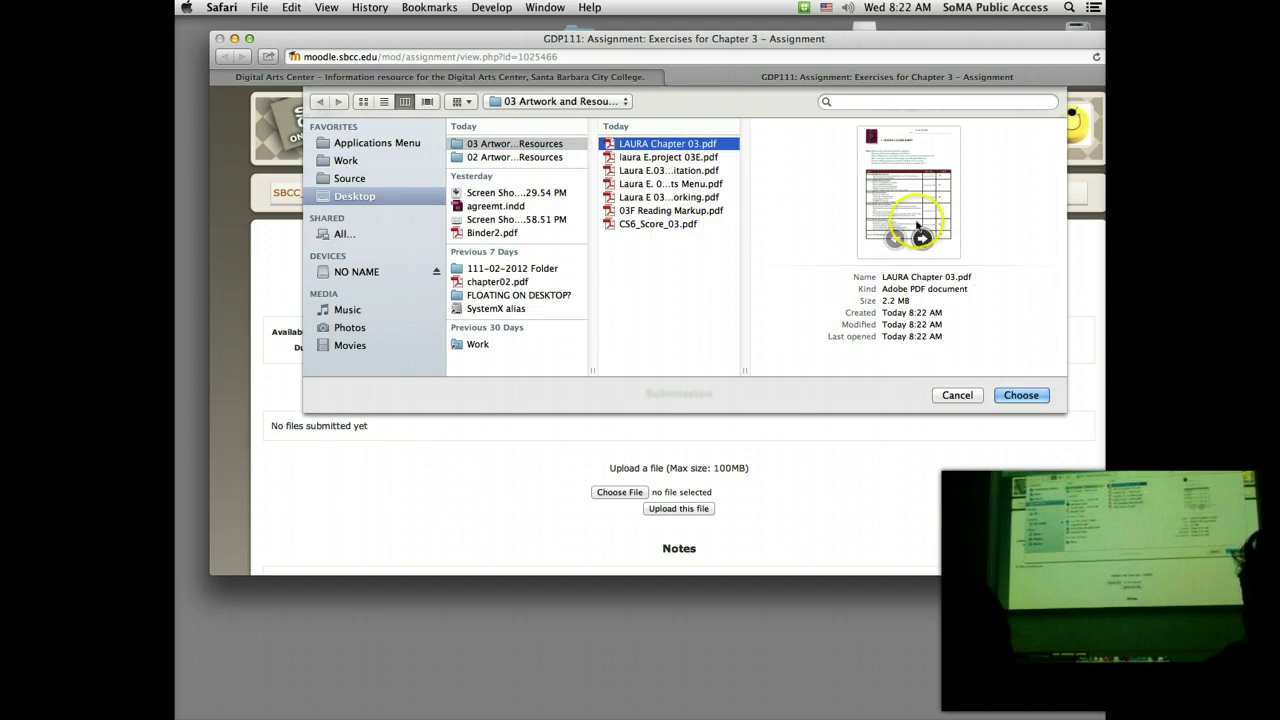
{"action": "left_click", "coordinate": [919, 235]}
{"action": "left_click", "coordinate": [921, 238]}
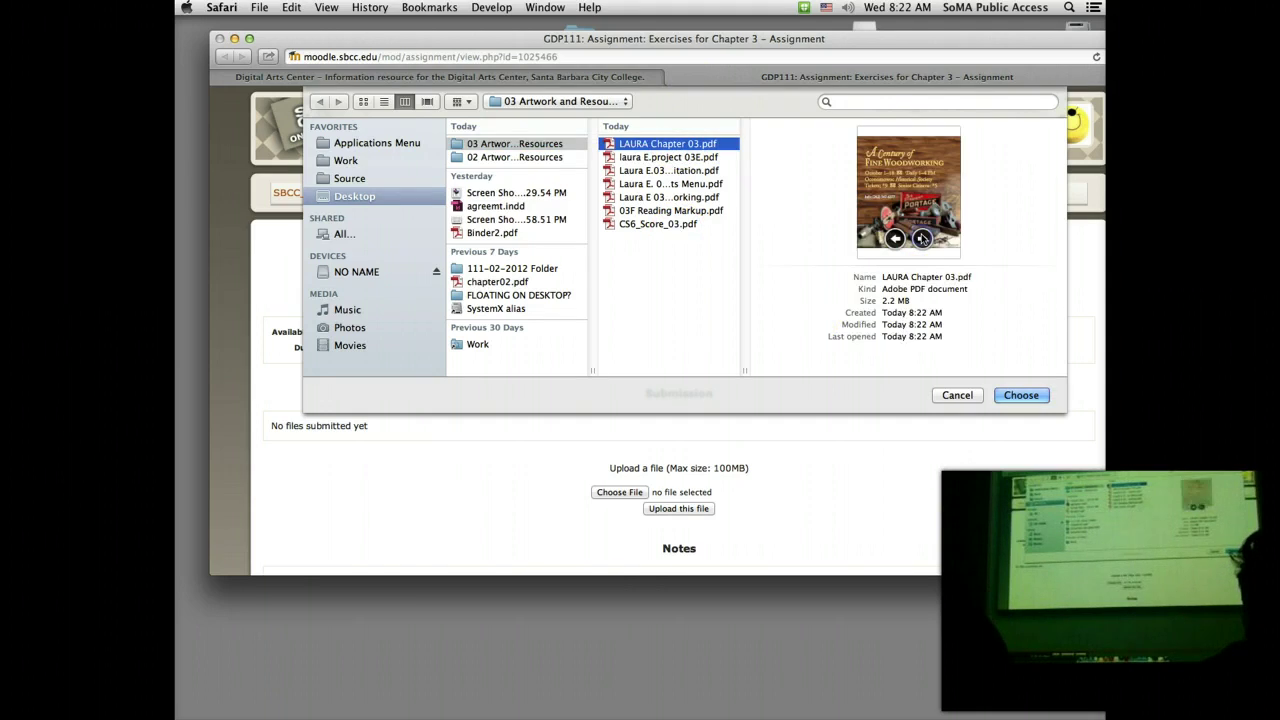
{"action": "left_click", "coordinate": [921, 238]}
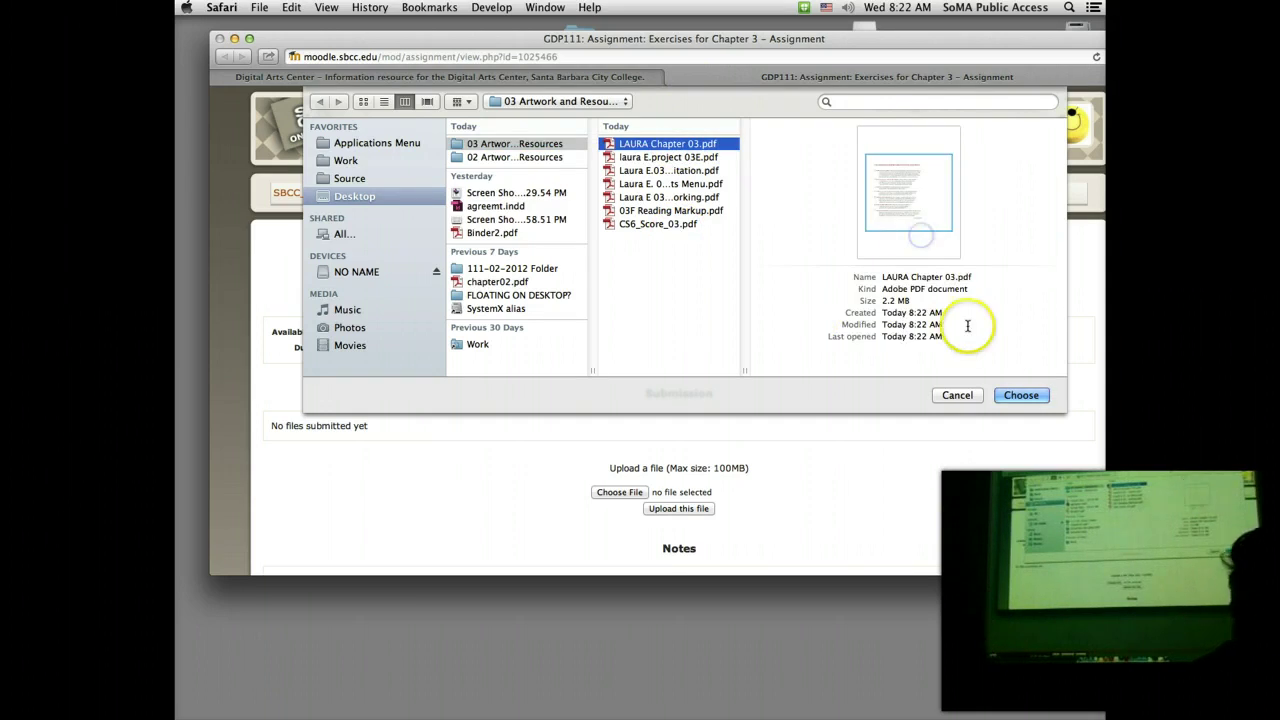
{"action": "left_click", "coordinate": [1021, 395]}
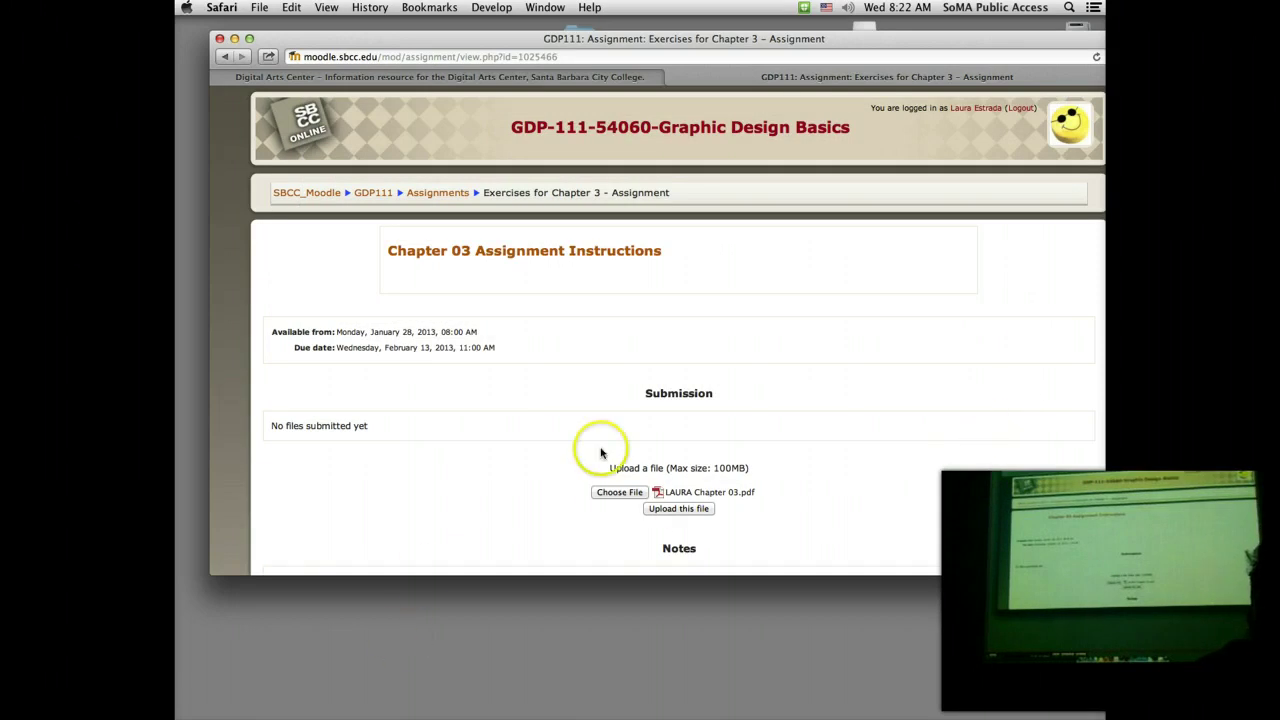
{"action": "left_click", "coordinate": [665, 510]}
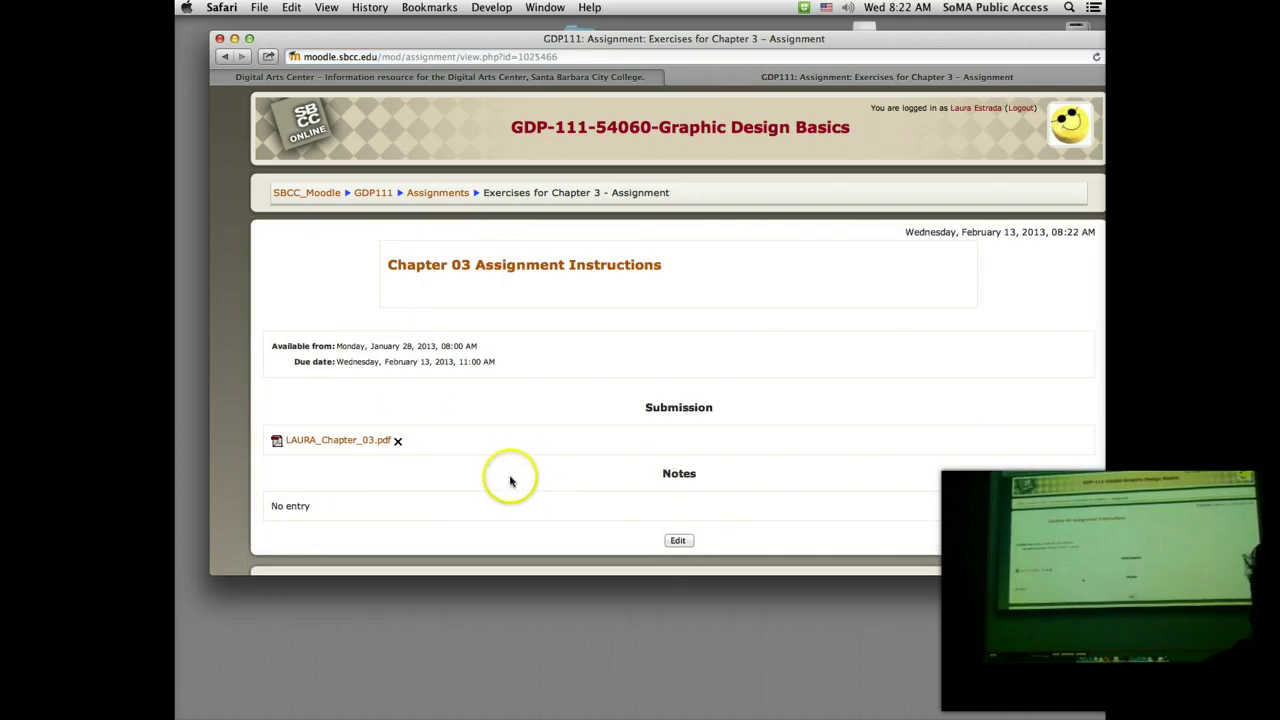
Step: Use the (Logout) link at the top of the Moodle page to sign out
{"action": "scroll", "coordinate": [510, 475], "scroll_direction": "down", "scroll_amount": 1}
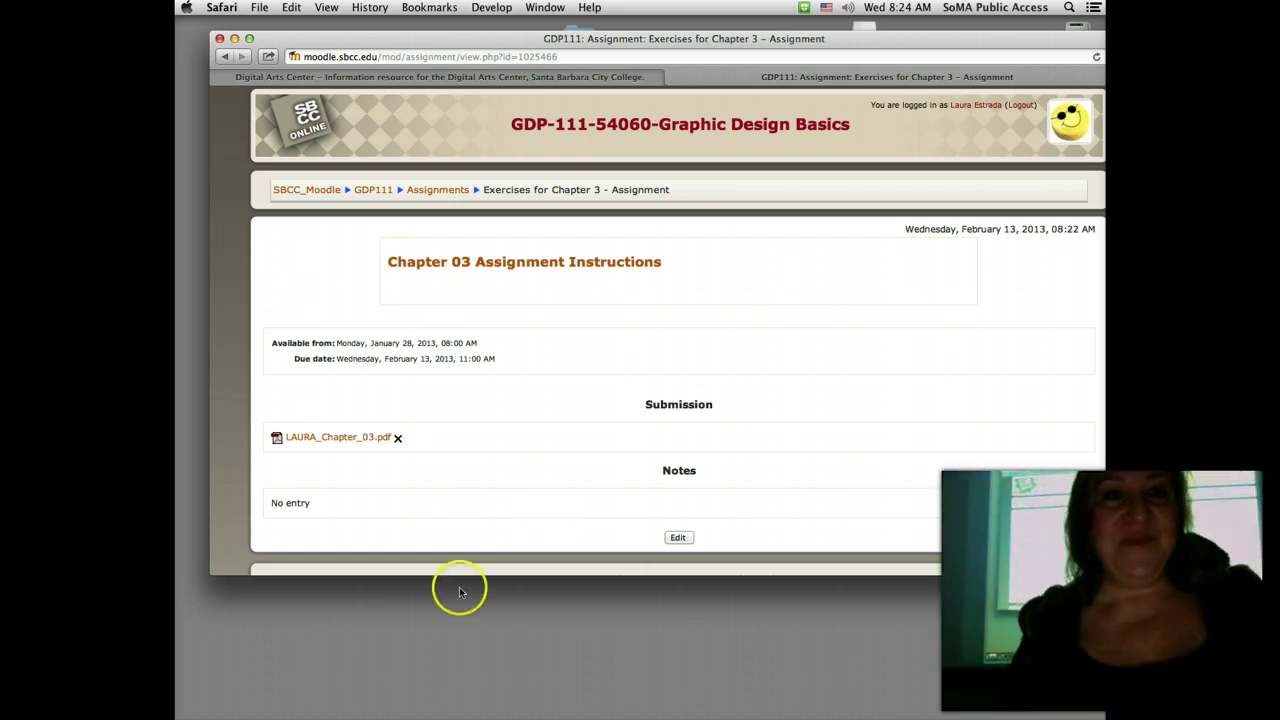
{"action": "left_click", "coordinate": [1018, 105]}
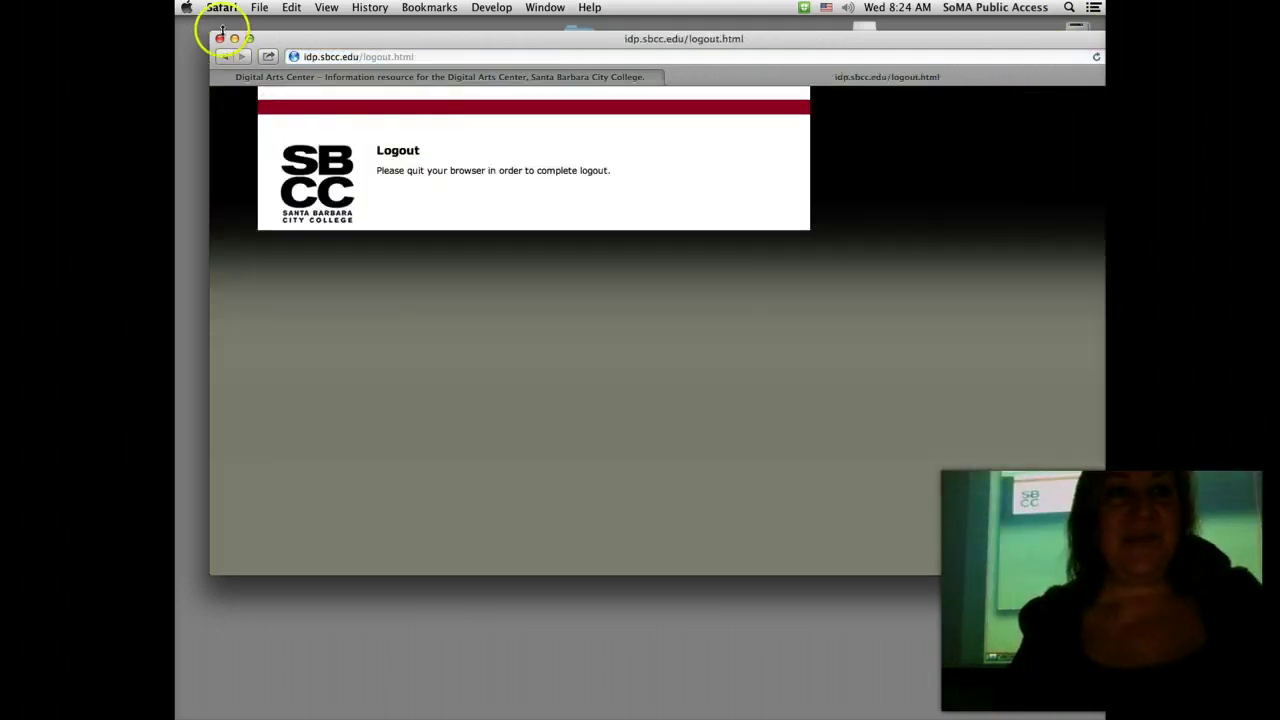
{"action": "key", "text": "super+q"}
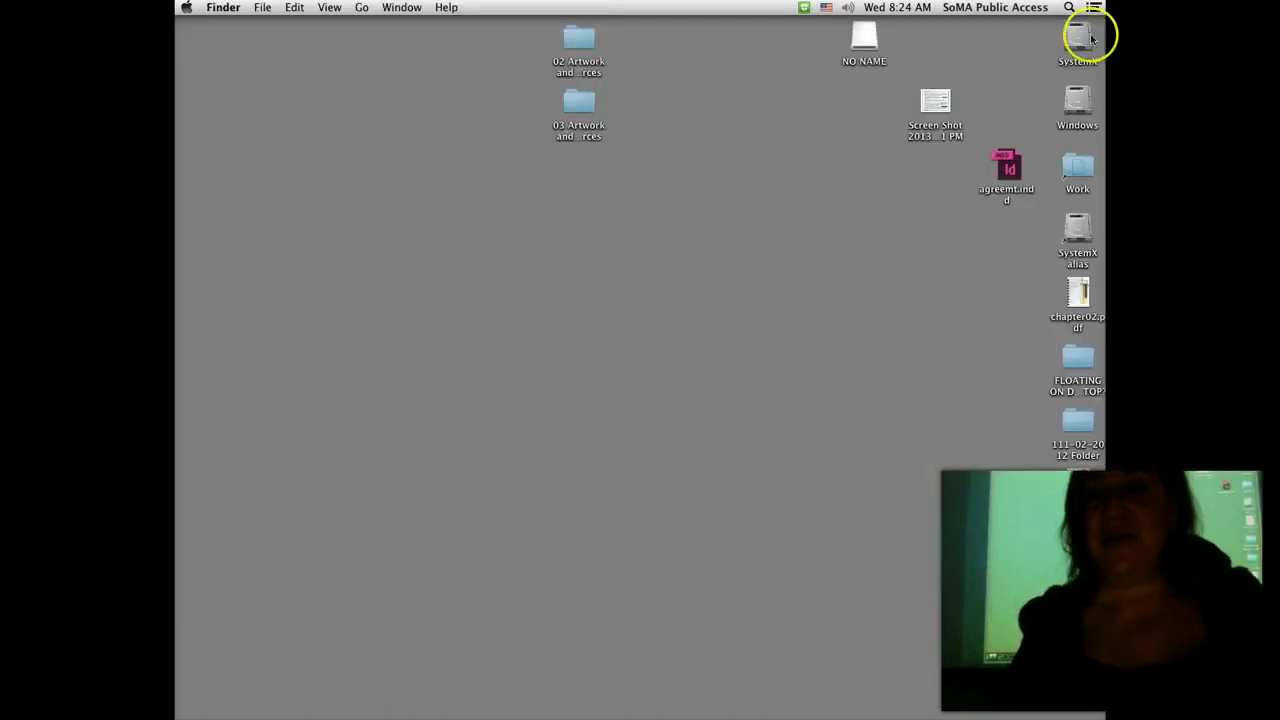
{"action": "double_click", "coordinate": [1078, 40]}
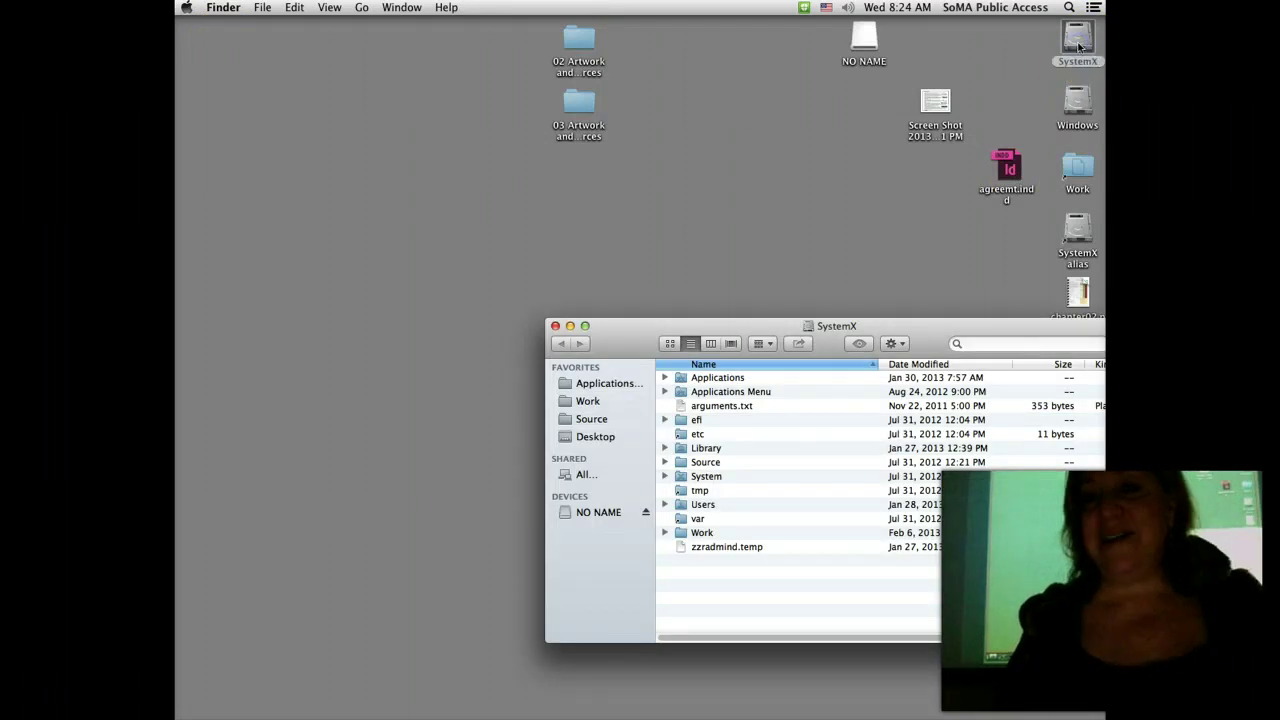
{"action": "left_click_drag", "start_coordinate": [943, 331], "coordinate": [663, 151]}
{"action": "left_click", "coordinate": [263, 178]}
{"action": "left_click", "coordinate": [276, 148]}
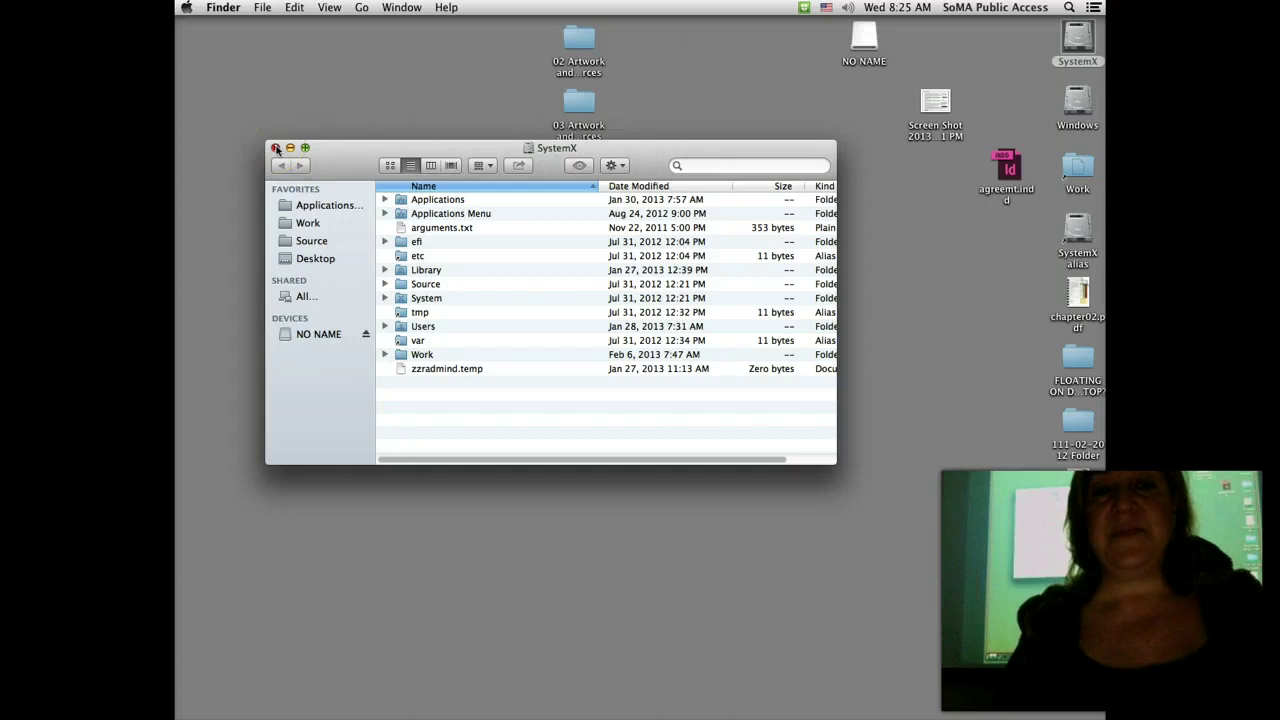
{"action": "left_click_drag", "start_coordinate": [276, 148], "coordinate": [310, 287]}
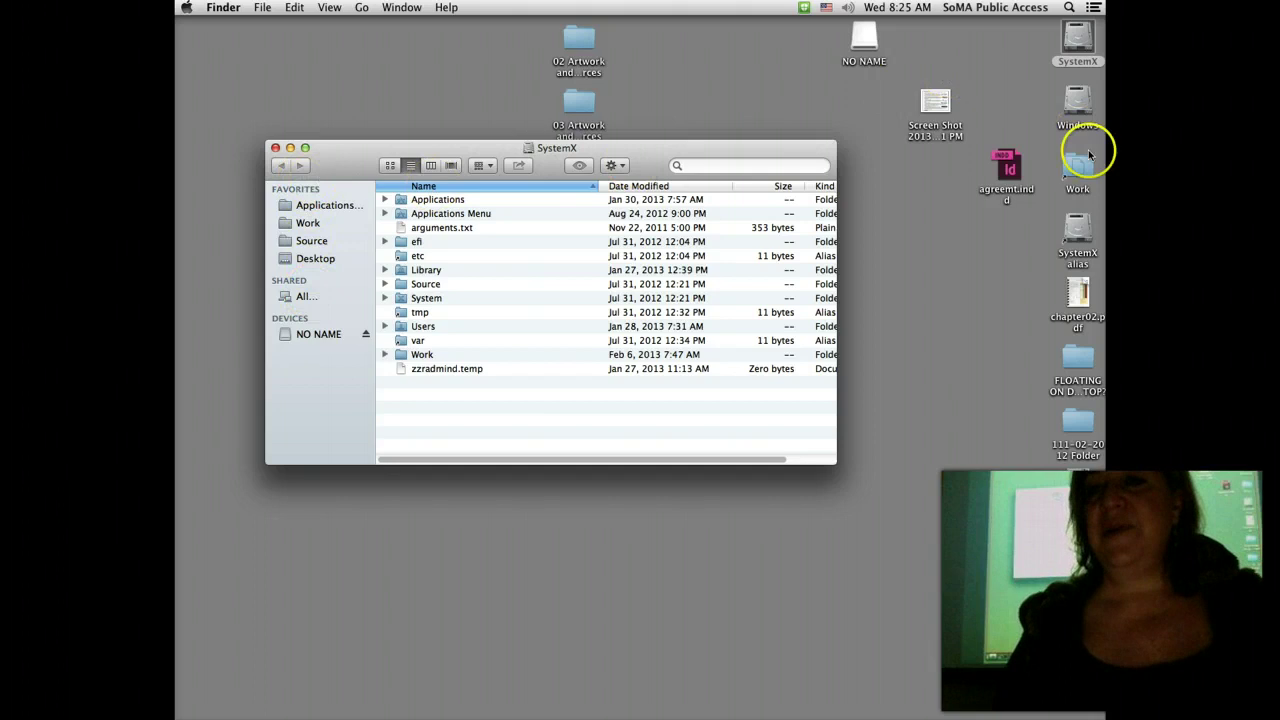
{"action": "left_click", "coordinate": [1080, 176]}
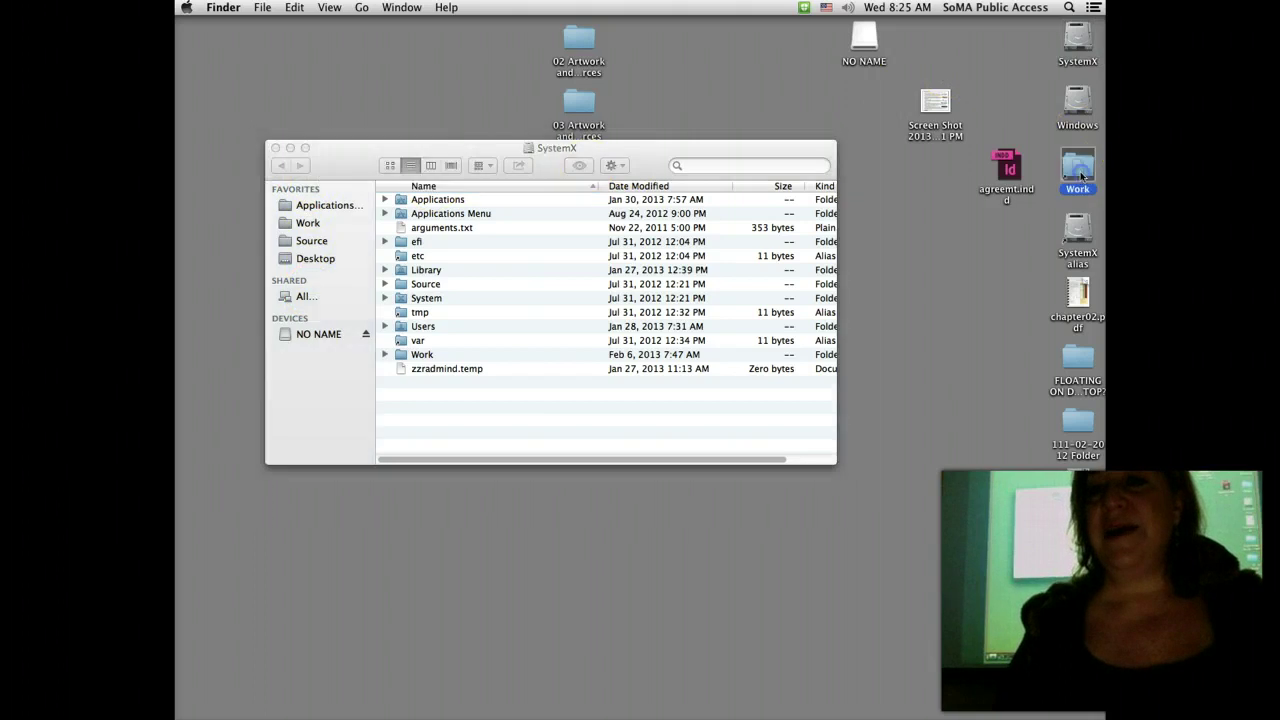
Step: Make an alias of the SBCC folder, add it to the Finder sidebar, and open it
{"action": "left_click", "coordinate": [263, 5]}
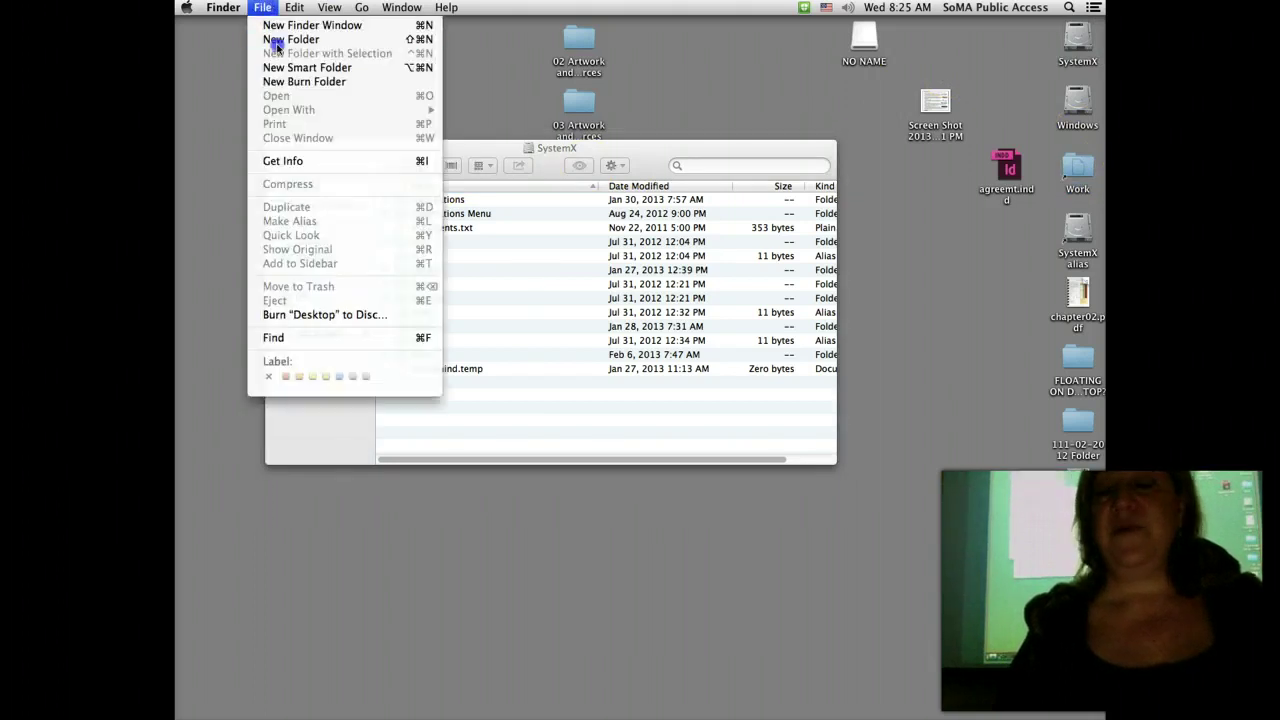
{"action": "left_click", "coordinate": [277, 43]}
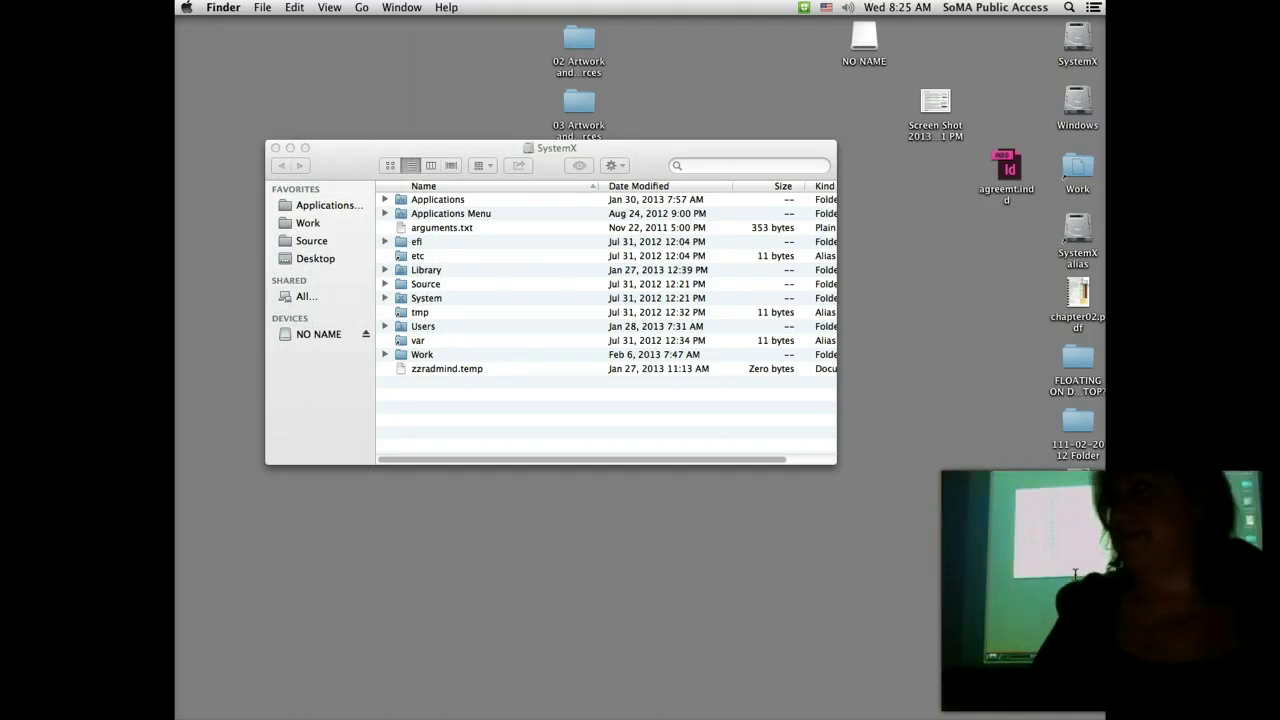
{"action": "left_click", "coordinate": [1080, 568]}
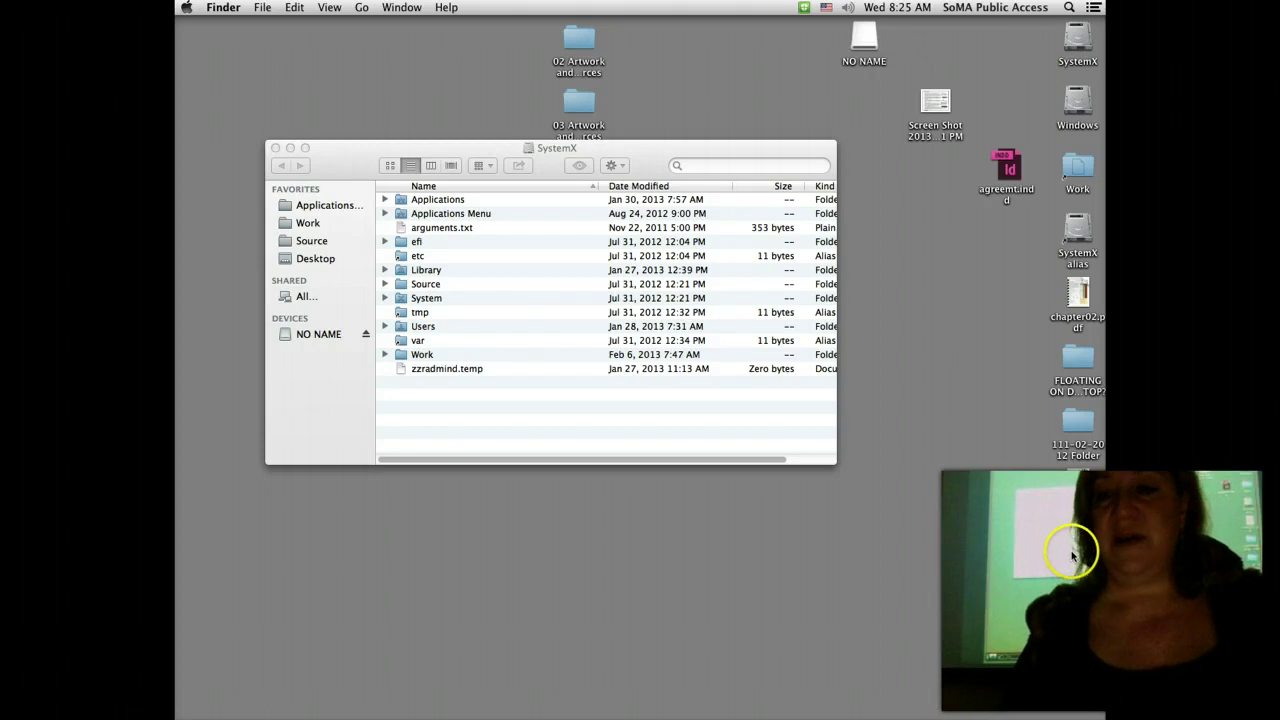
{"action": "left_click", "coordinate": [262, 7]}
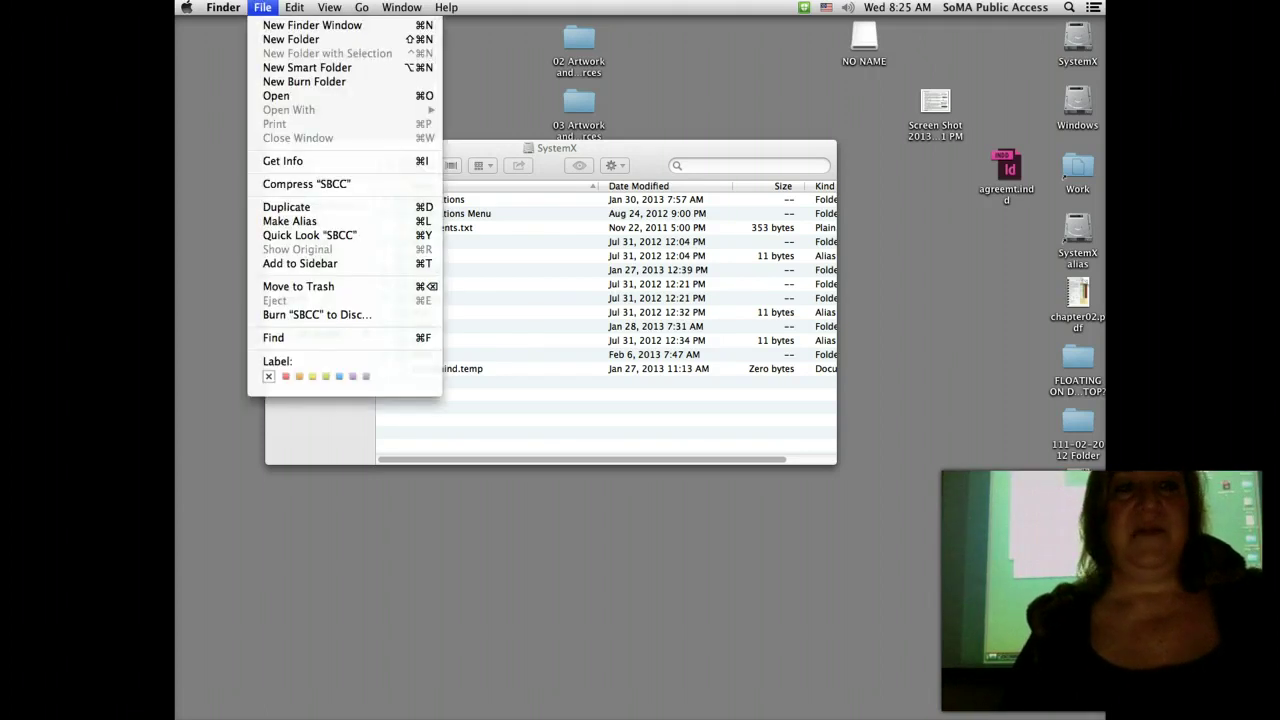
{"action": "left_click", "coordinate": [308, 221]}
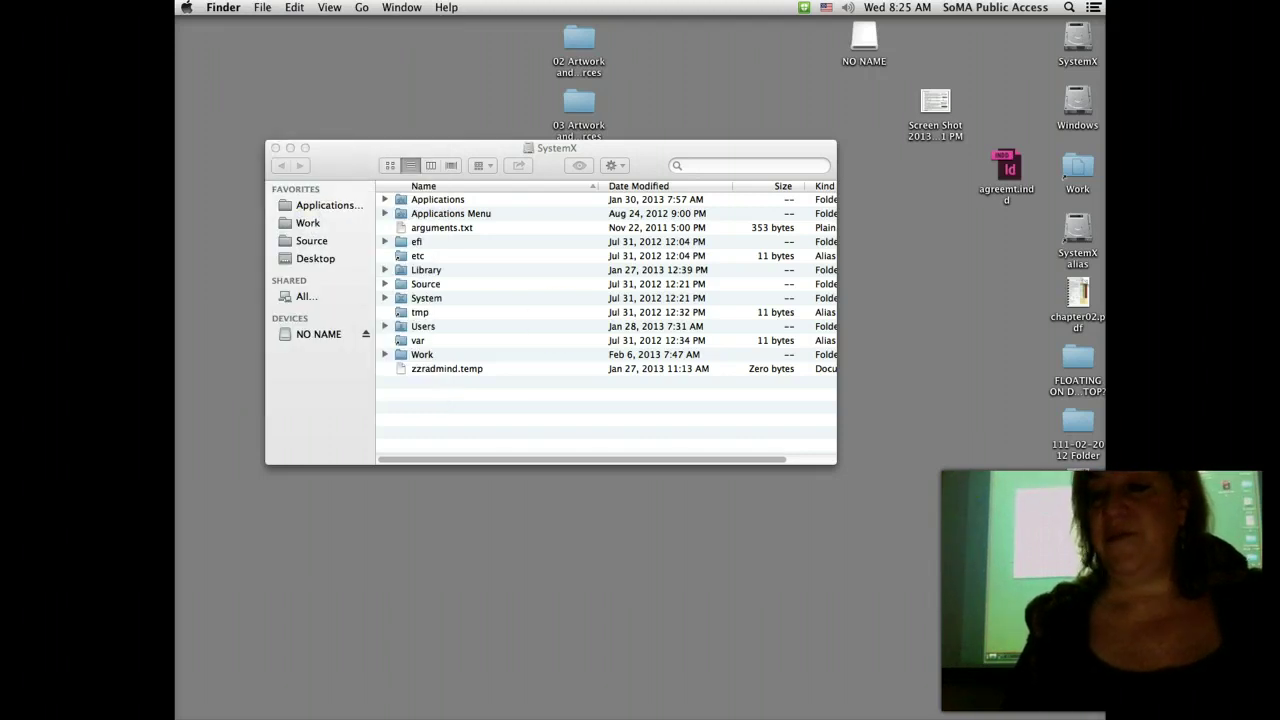
{"action": "left_click_drag", "start_coordinate": [1100, 563], "coordinate": [316, 272]}
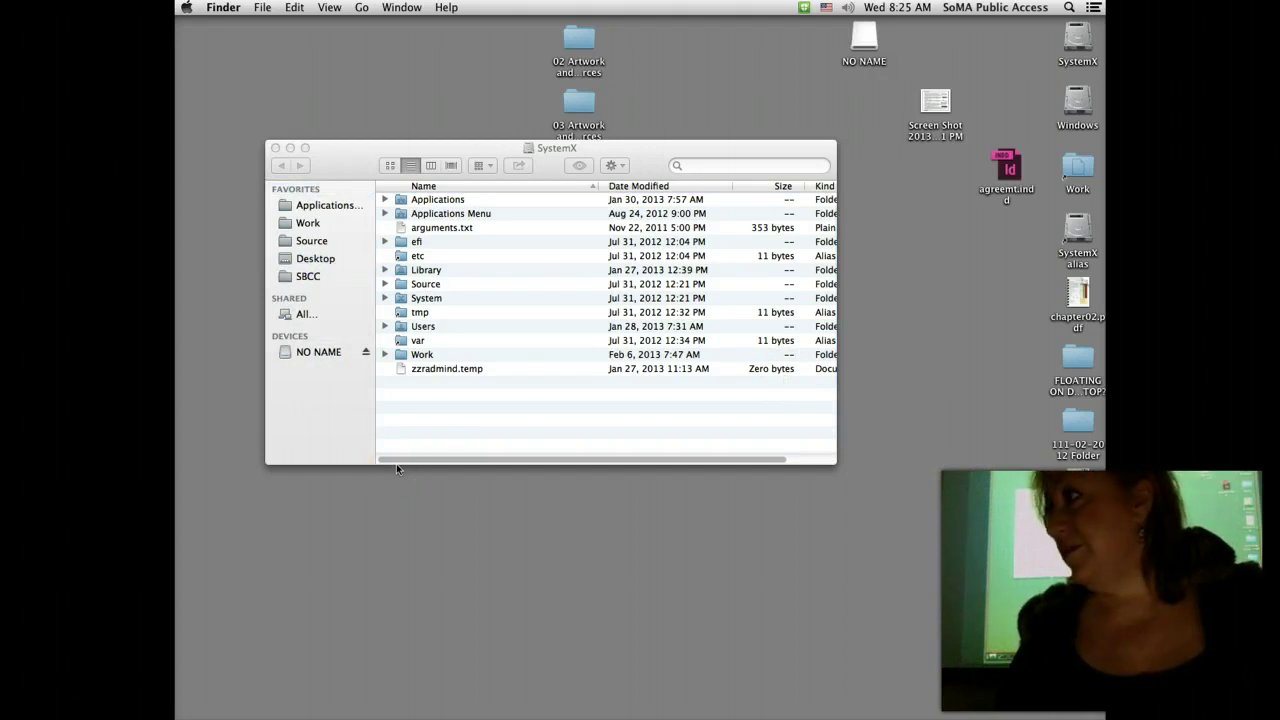
{"action": "left_click", "coordinate": [308, 276]}
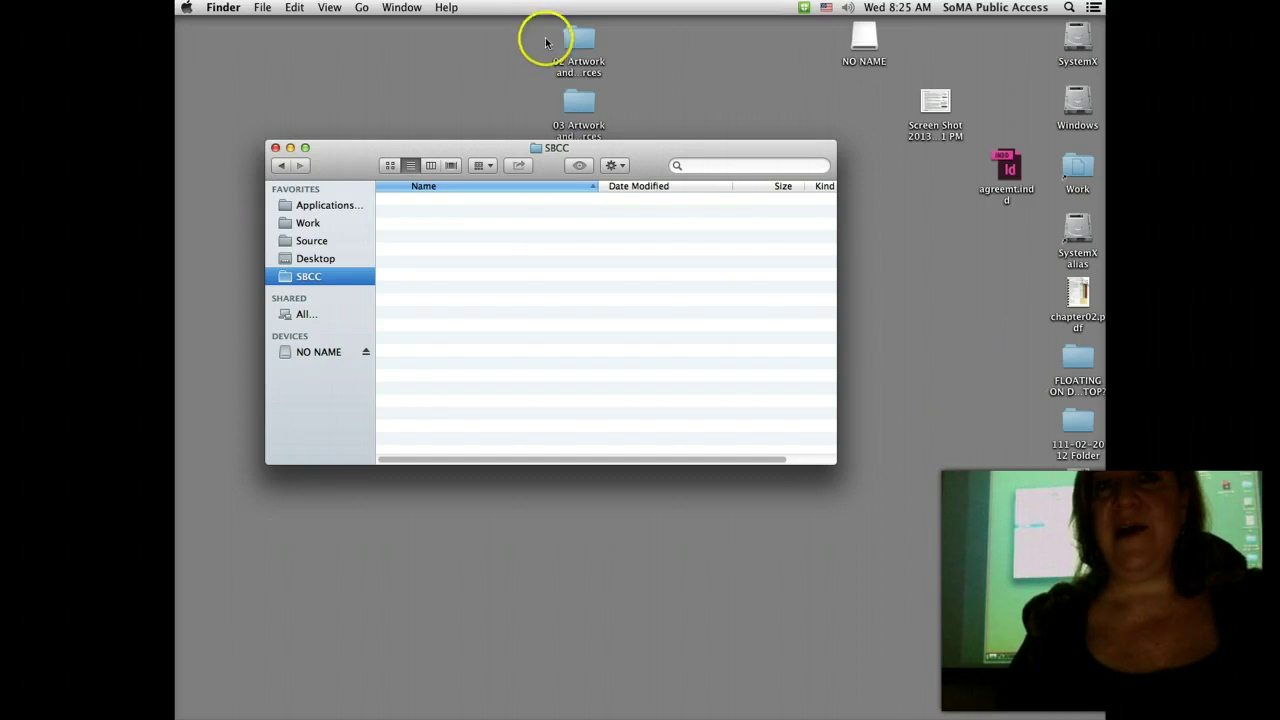
Step: Drag the 02 and 03 Artwork folders into SBCC, then bring Firefox's Moodle page forward
{"action": "left_click_drag", "start_coordinate": [546, 20], "coordinate": [340, 275]}
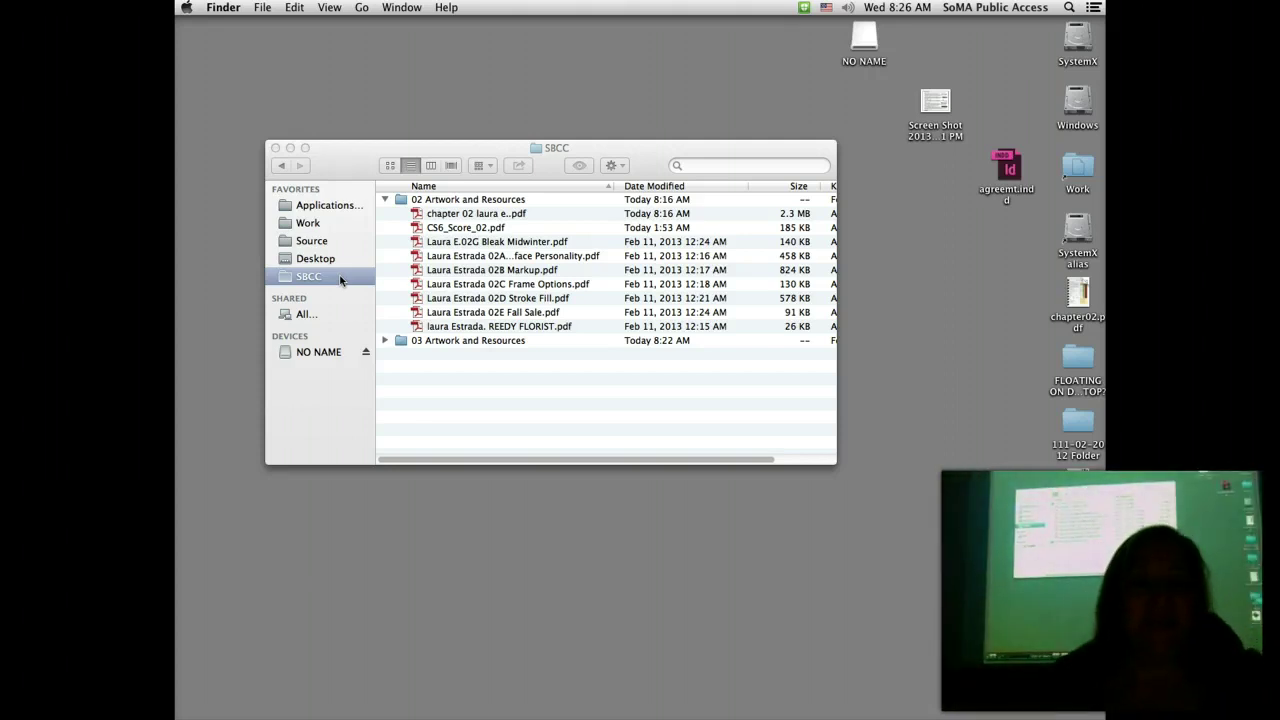
{"action": "left_click", "coordinate": [302, 673]}
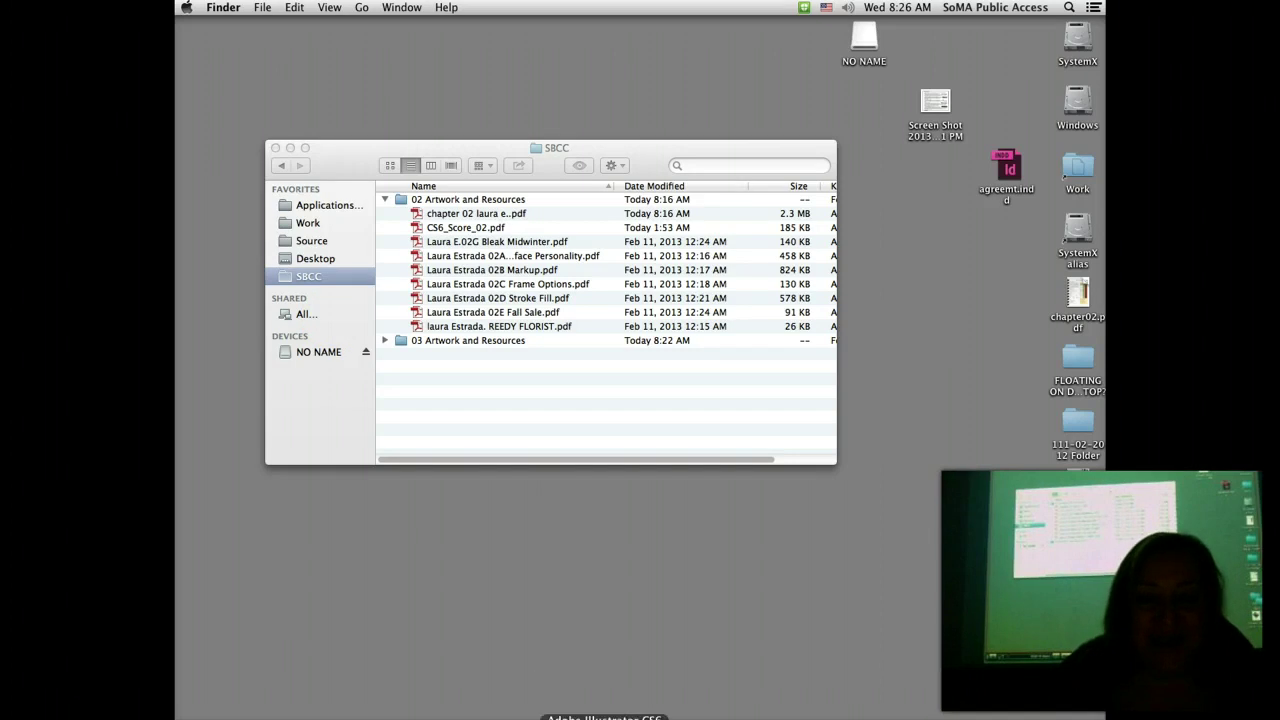
{"action": "left_click", "coordinate": [587, 716]}
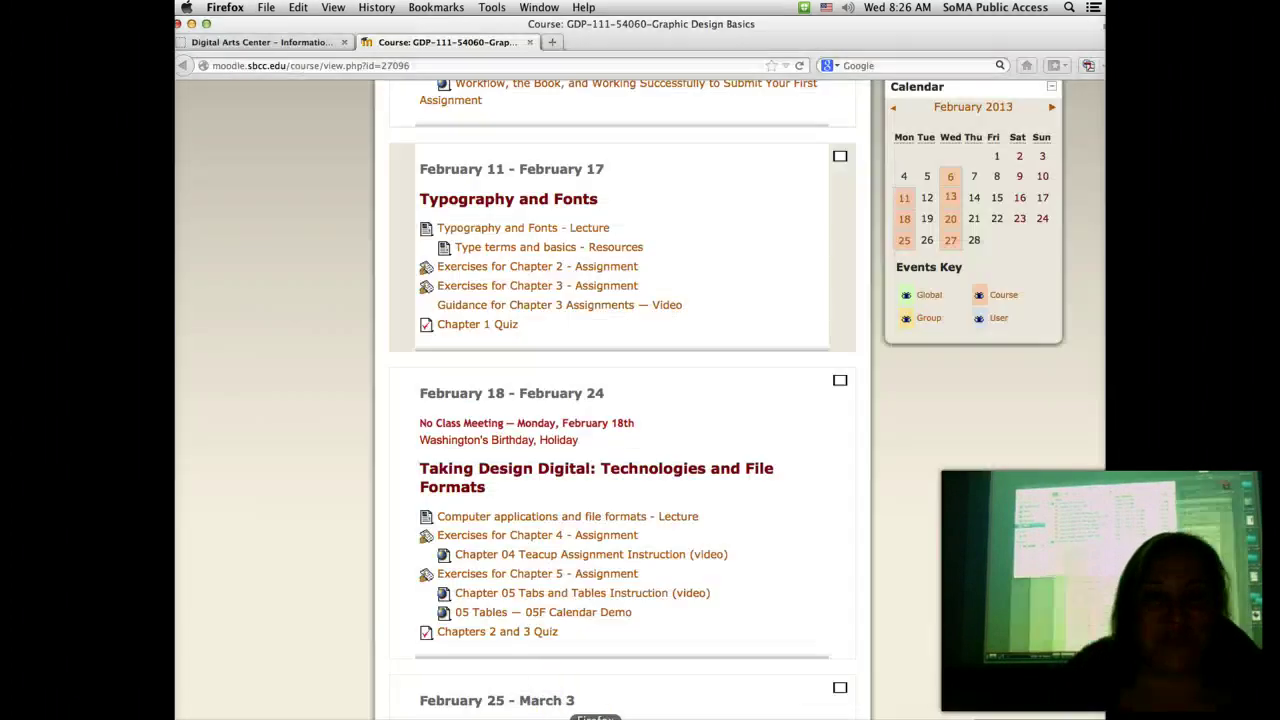
Step: Open Exercises for Chapter 4, then its Chapter 04 Assignment Instructions link
{"action": "left_click", "coordinate": [533, 538]}
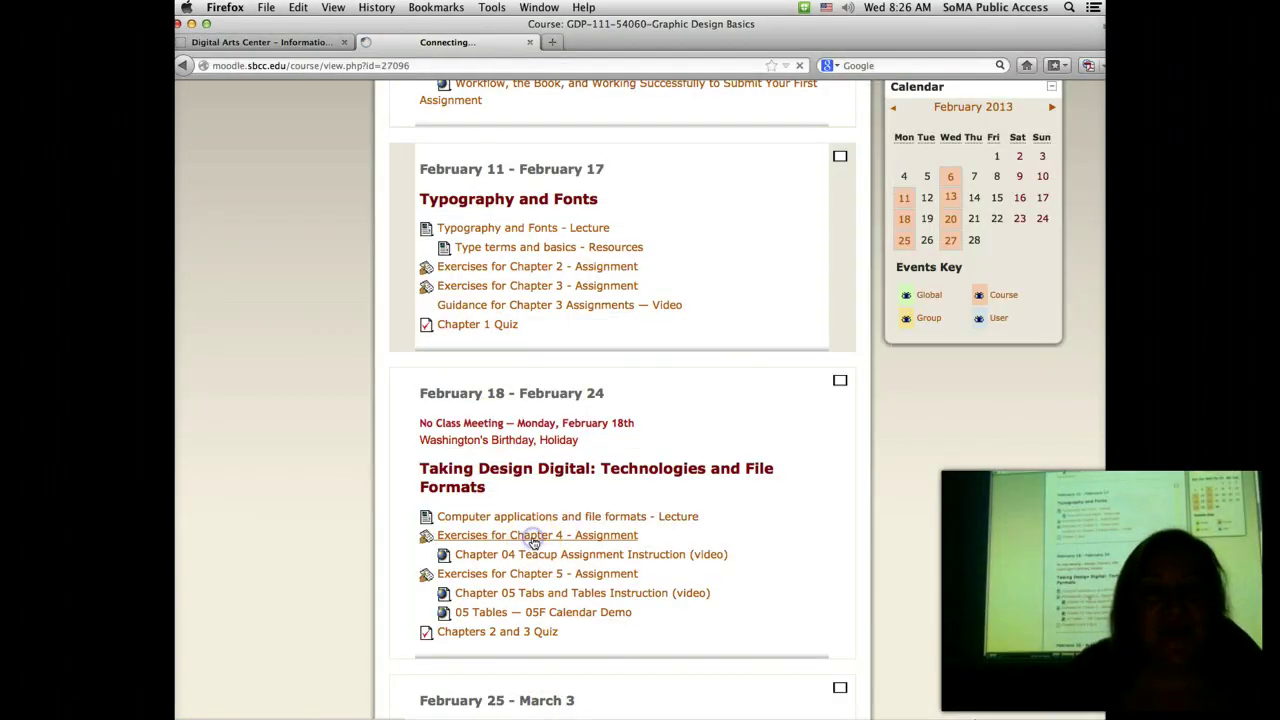
{"action": "left_click", "coordinate": [428, 300]}
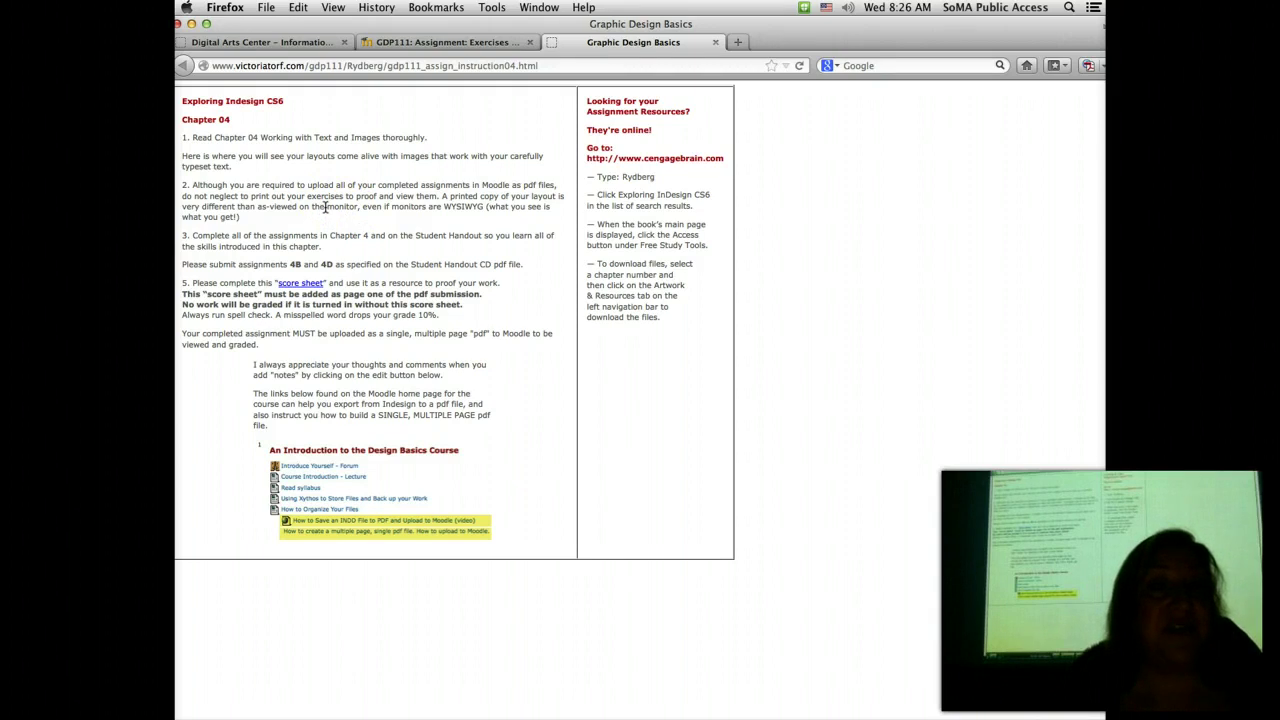
Step: Switch from Firefox's Chapter 04 instructions page to Adobe InDesign
{"action": "left_click", "coordinate": [365, 243]}
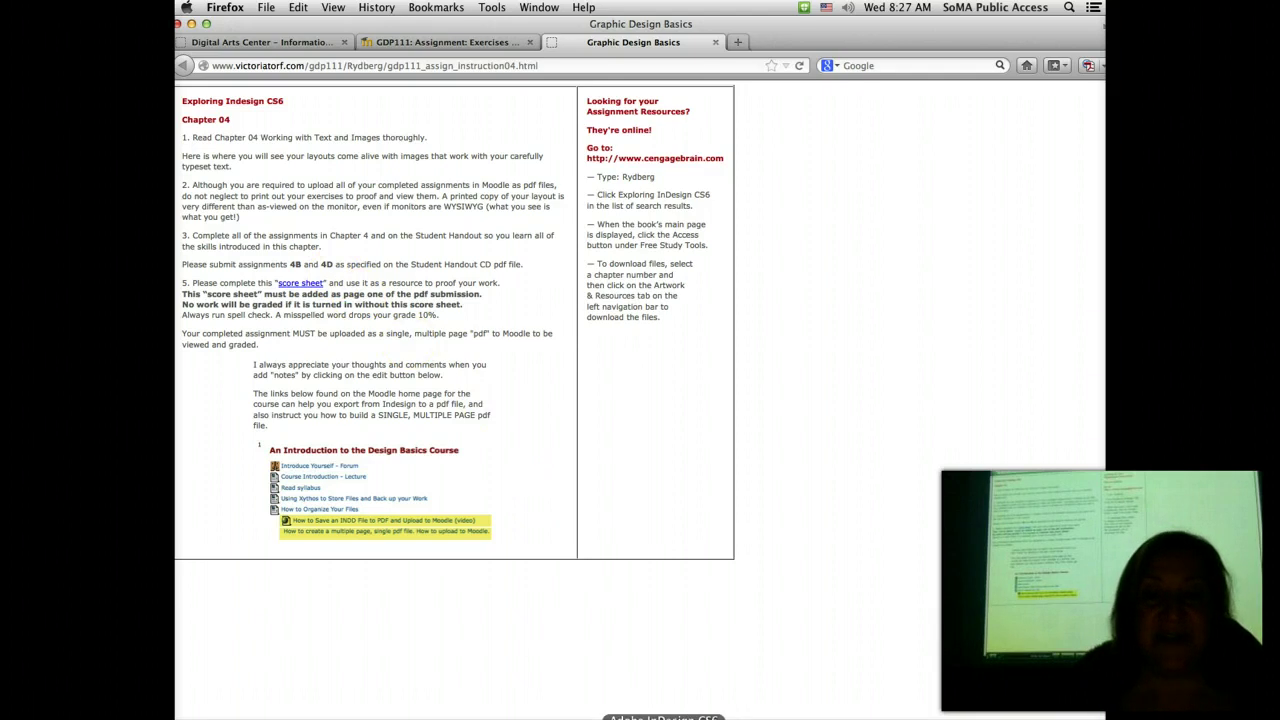
{"action": "left_click", "coordinate": [663, 716]}
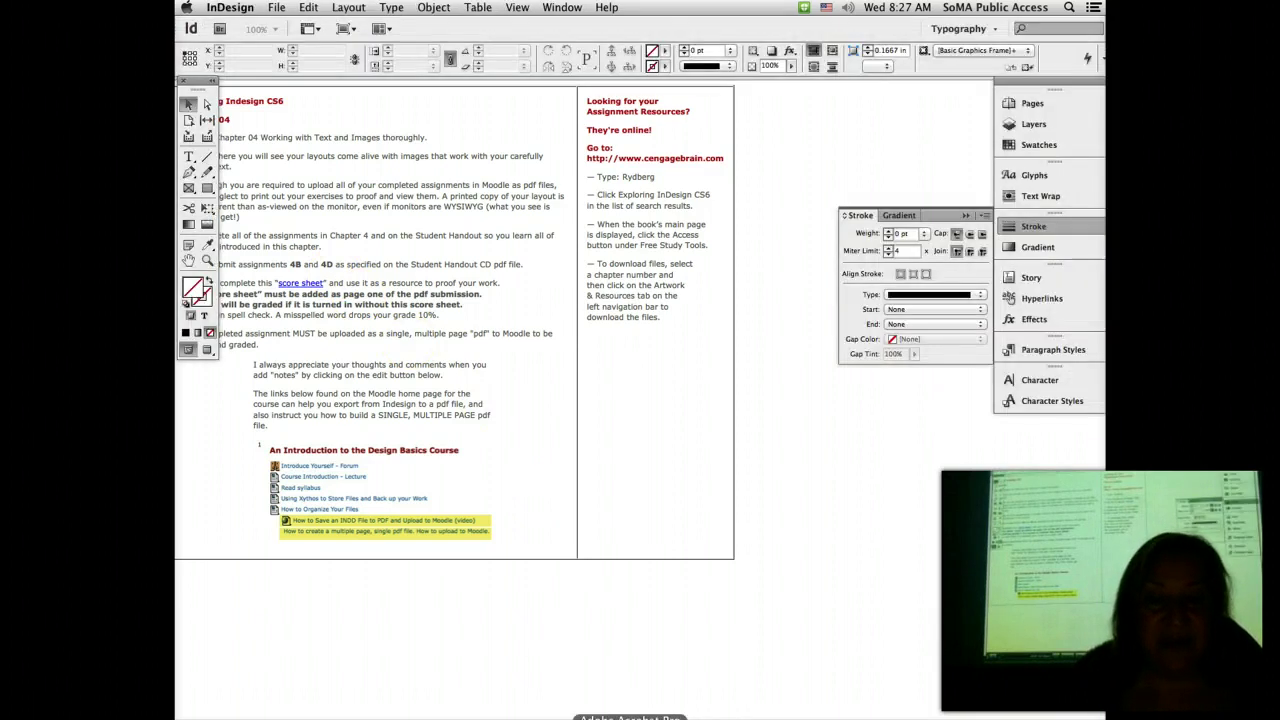
Step: In Acrobat's Open dialog, browse Work > TORF_GDP111 > 04 Artwork and Resources > 04B Beautiful Morning
{"action": "left_click", "coordinate": [630, 716]}
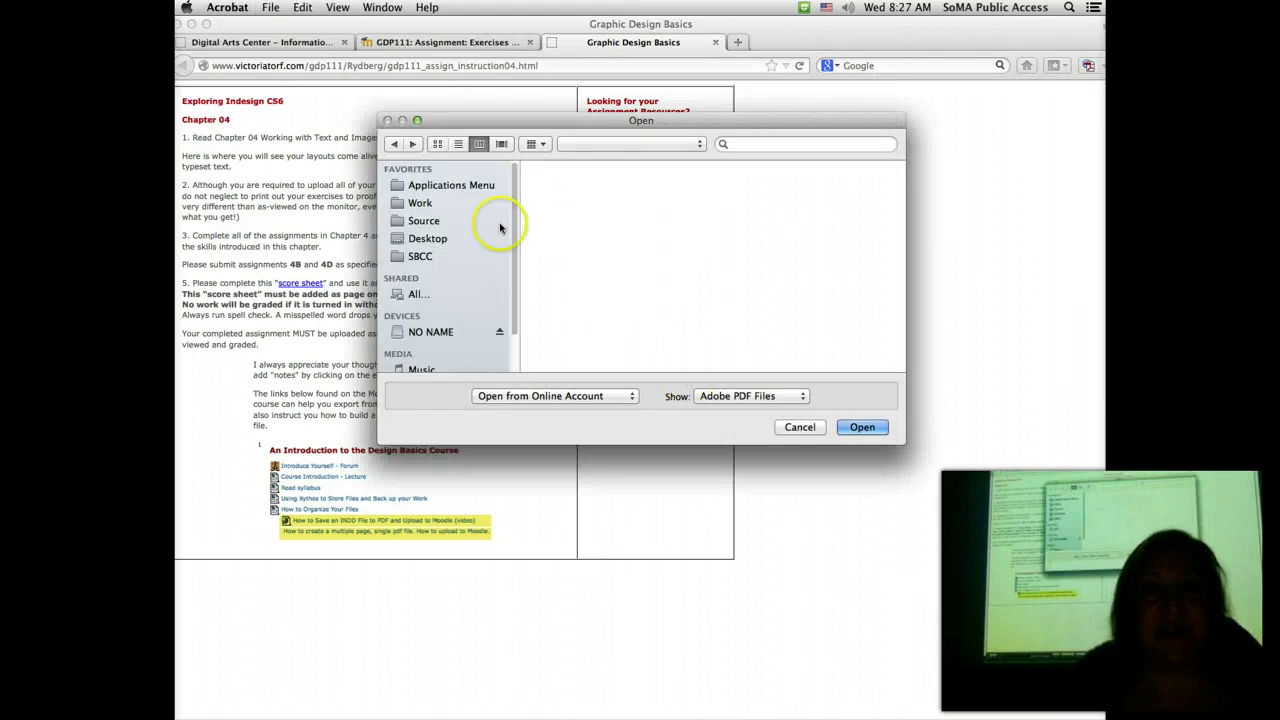
{"action": "left_click", "coordinate": [422, 205]}
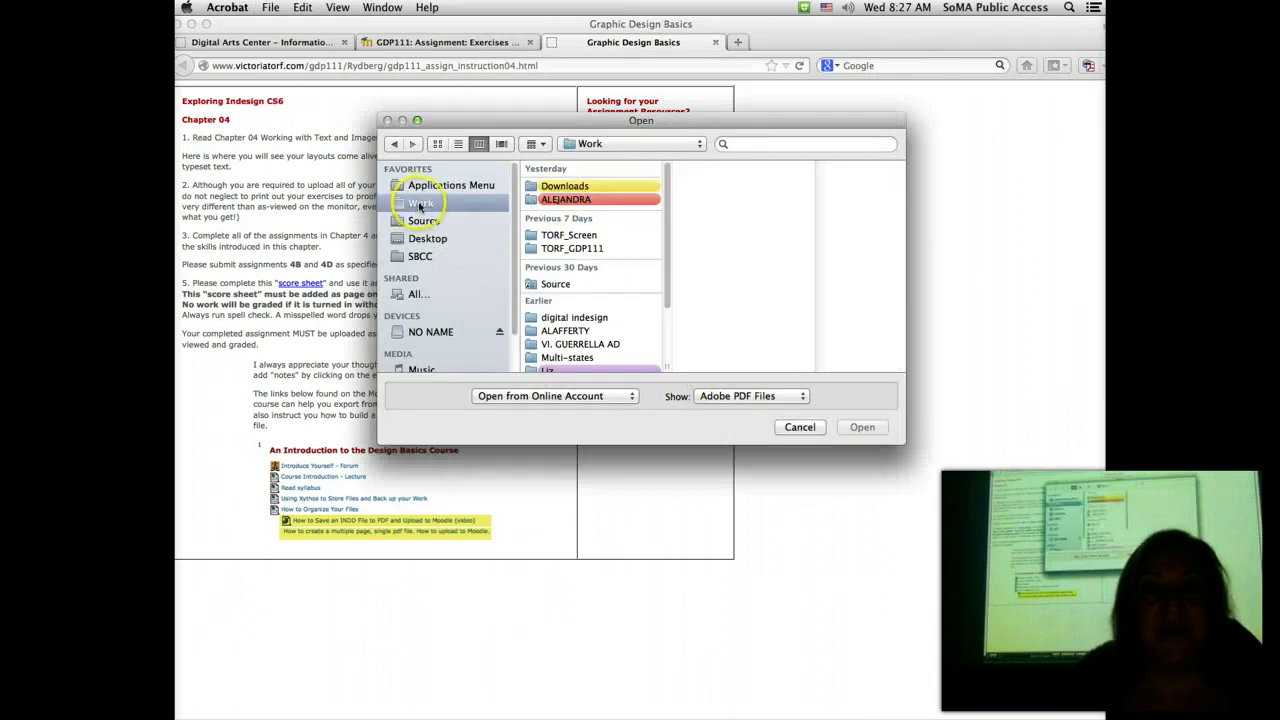
{"action": "left_click", "coordinate": [590, 250]}
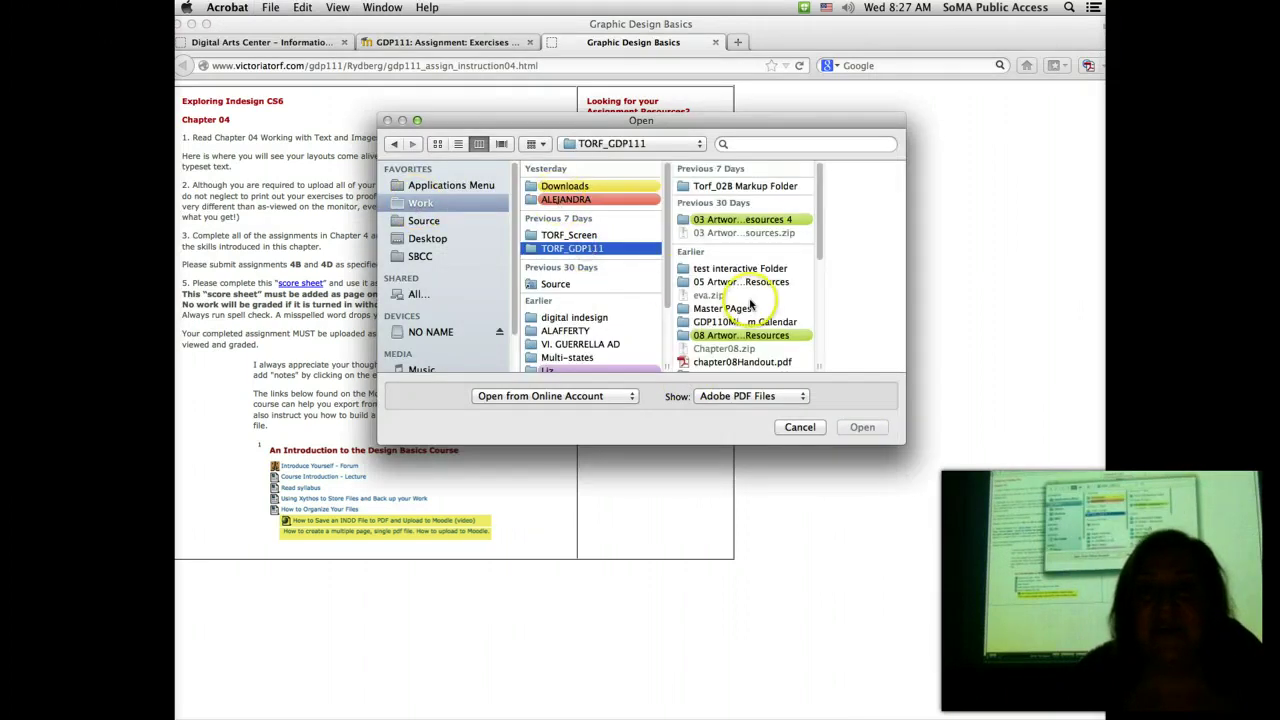
{"action": "scroll", "coordinate": [752, 305], "scroll_direction": "down", "scroll_amount": 3}
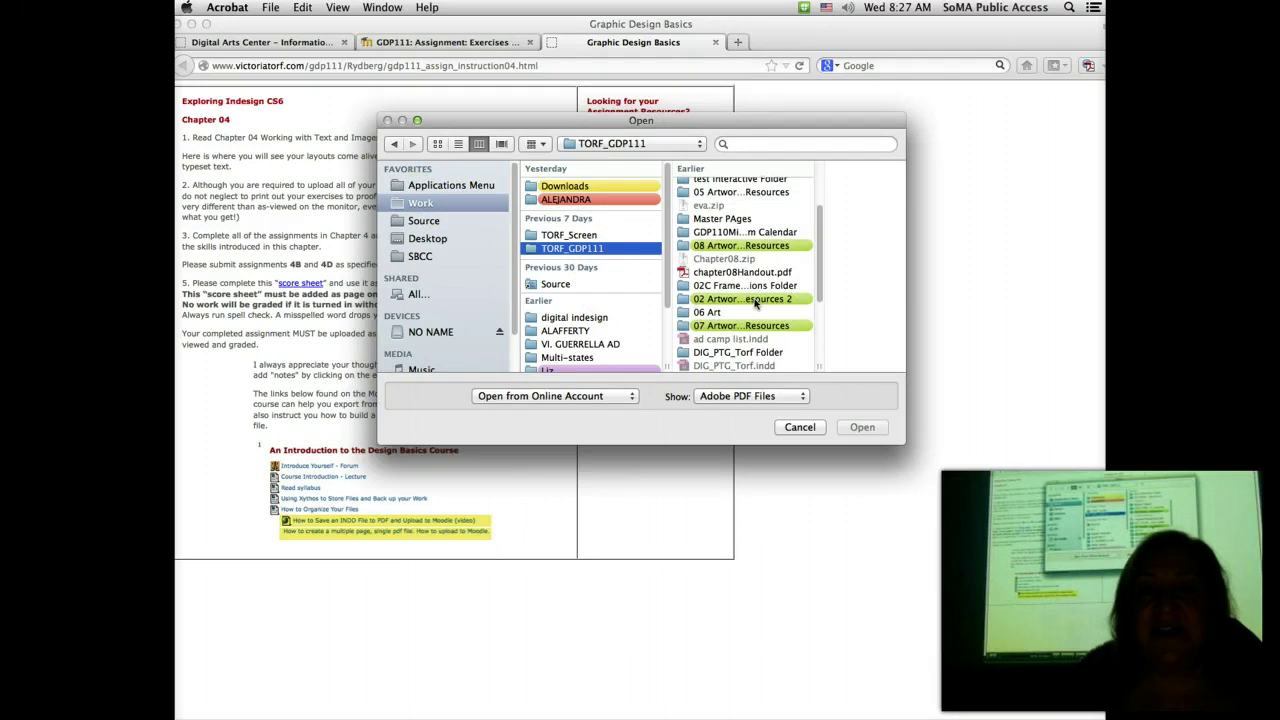
{"action": "scroll", "coordinate": [755, 303], "scroll_direction": "down", "scroll_amount": 4}
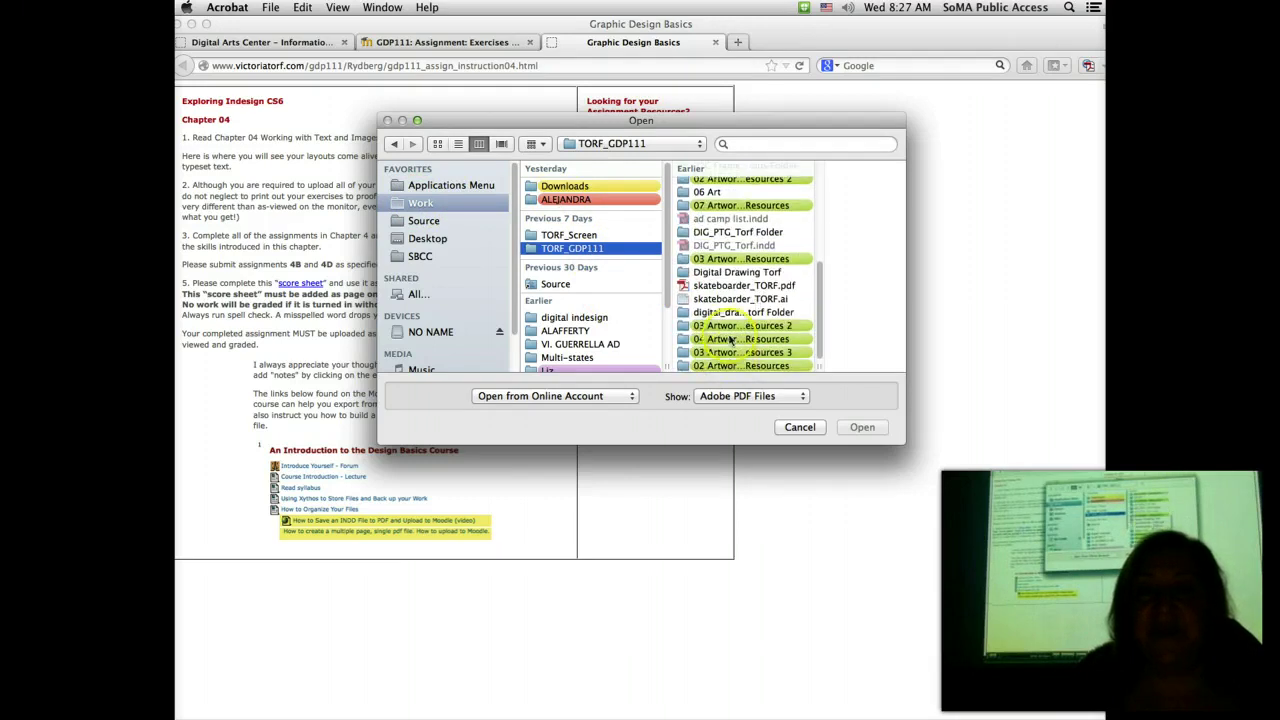
{"action": "left_click", "coordinate": [745, 339]}
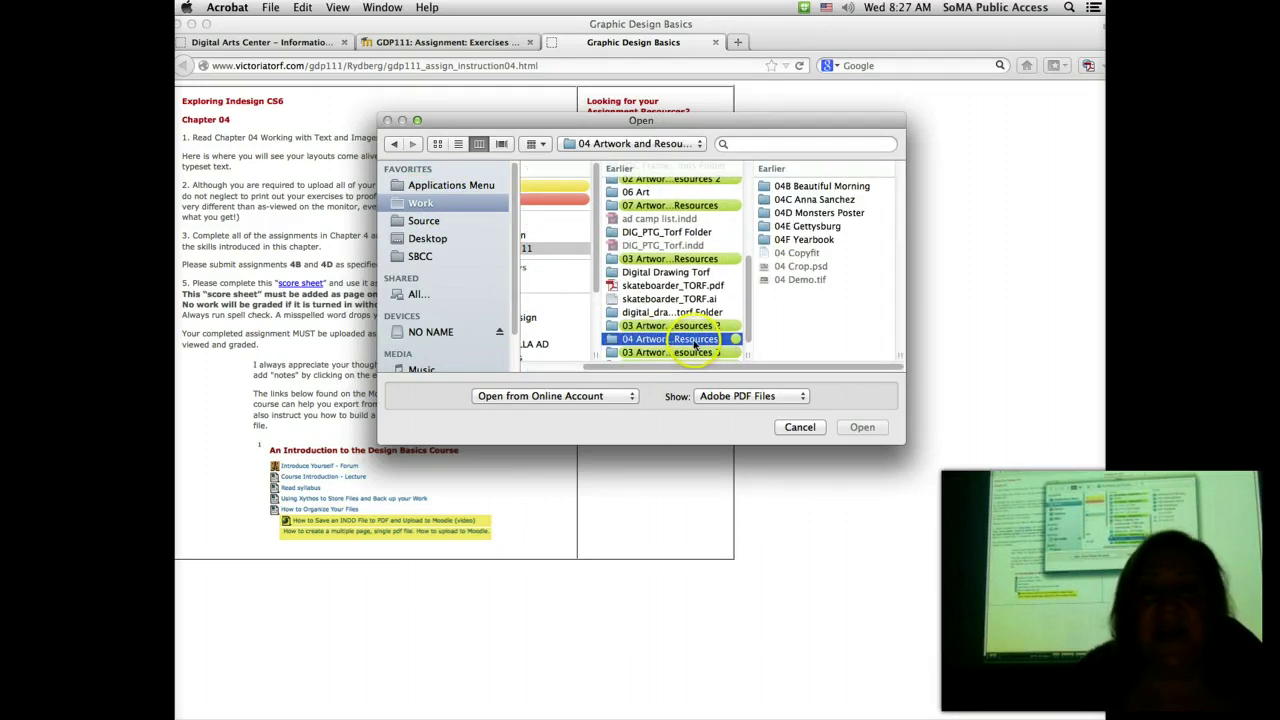
{"action": "left_click", "coordinate": [818, 187]}
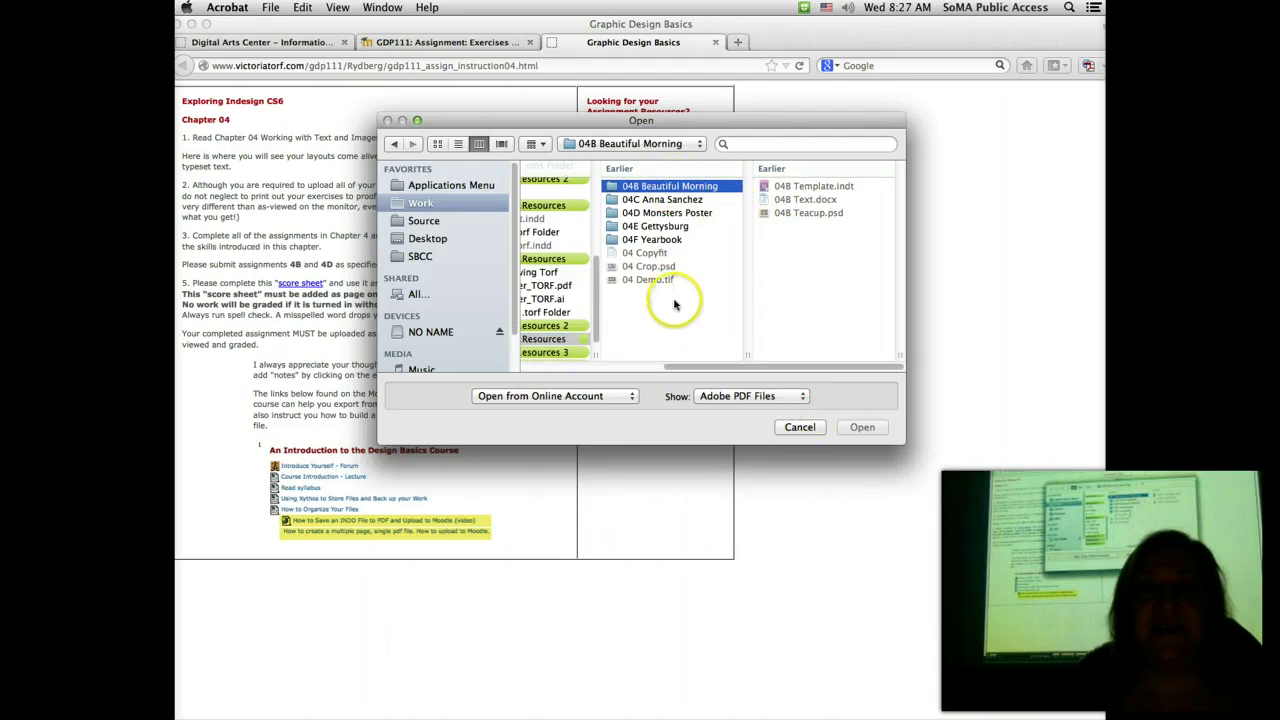
Step: Look over the 04B Beautiful Morning files, then cancel without opening anything
{"action": "left_click_drag", "start_coordinate": [714, 373], "coordinate": [649, 362]}
{"action": "scroll", "coordinate": [650, 344], "scroll_direction": "down", "scroll_amount": 1}
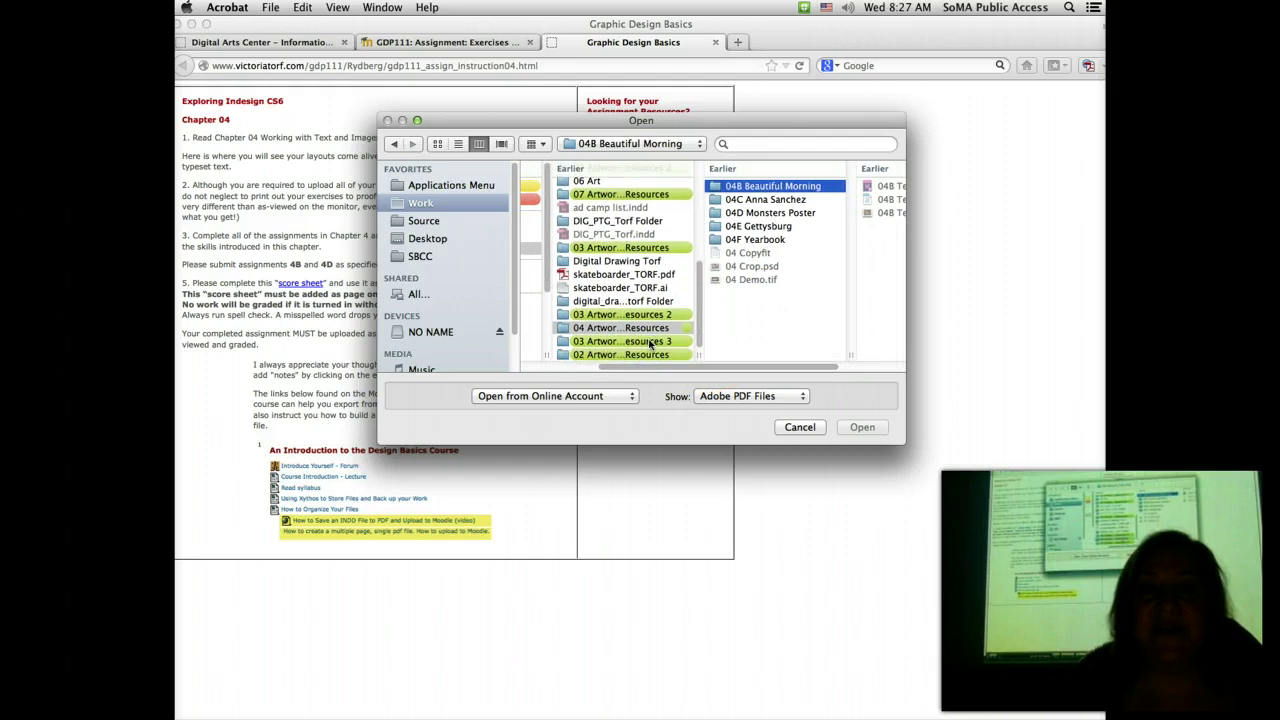
{"action": "left_click", "coordinate": [805, 428]}
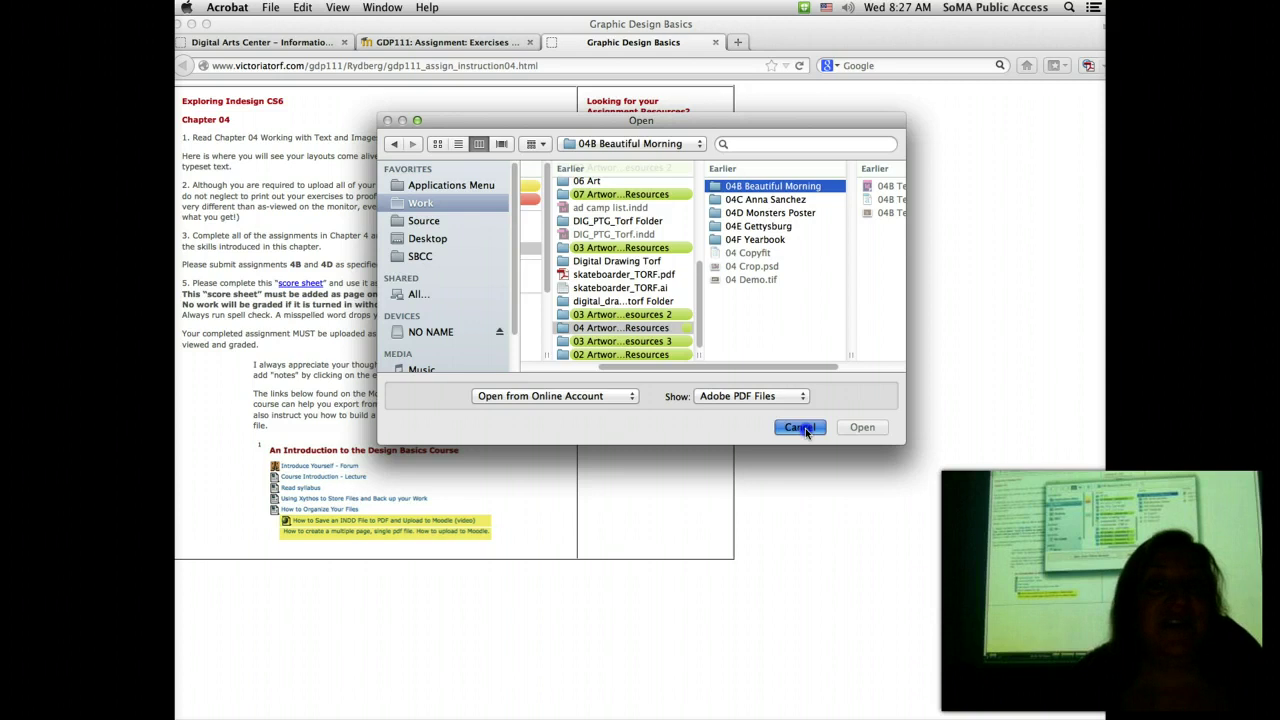
{"action": "left_click", "coordinate": [805, 428]}
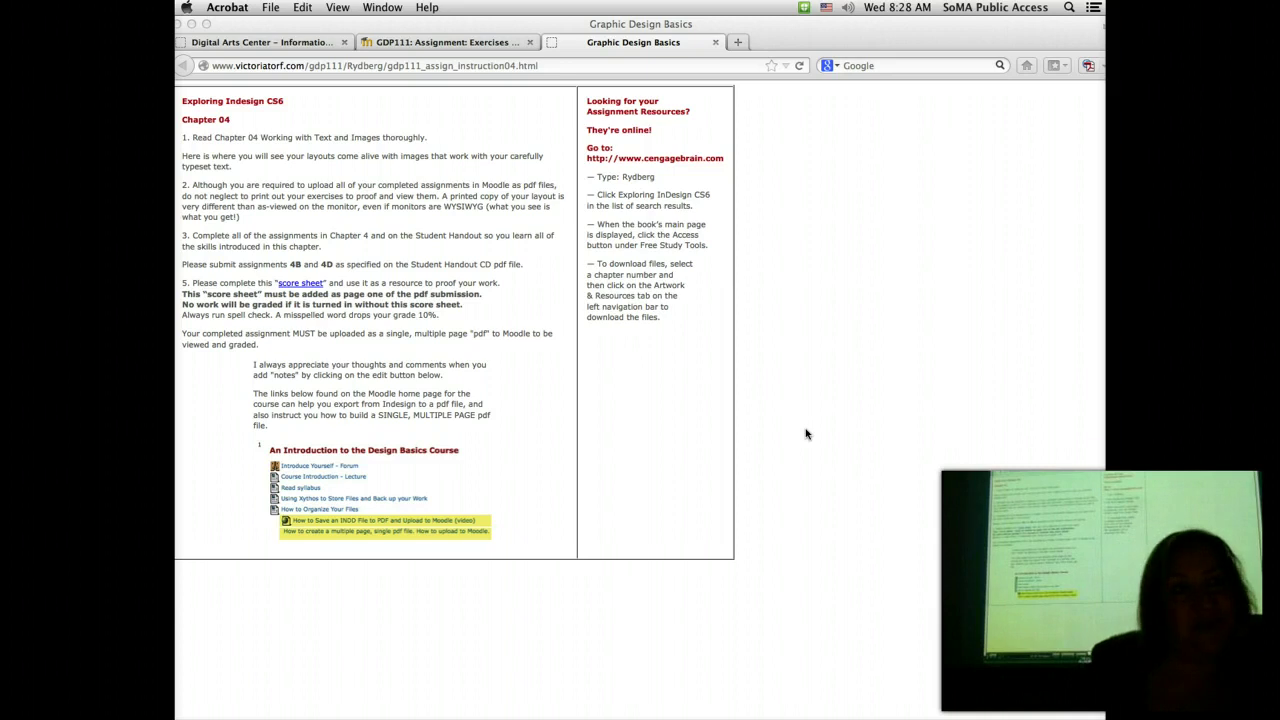
{"action": "left_click", "coordinate": [494, 664]}
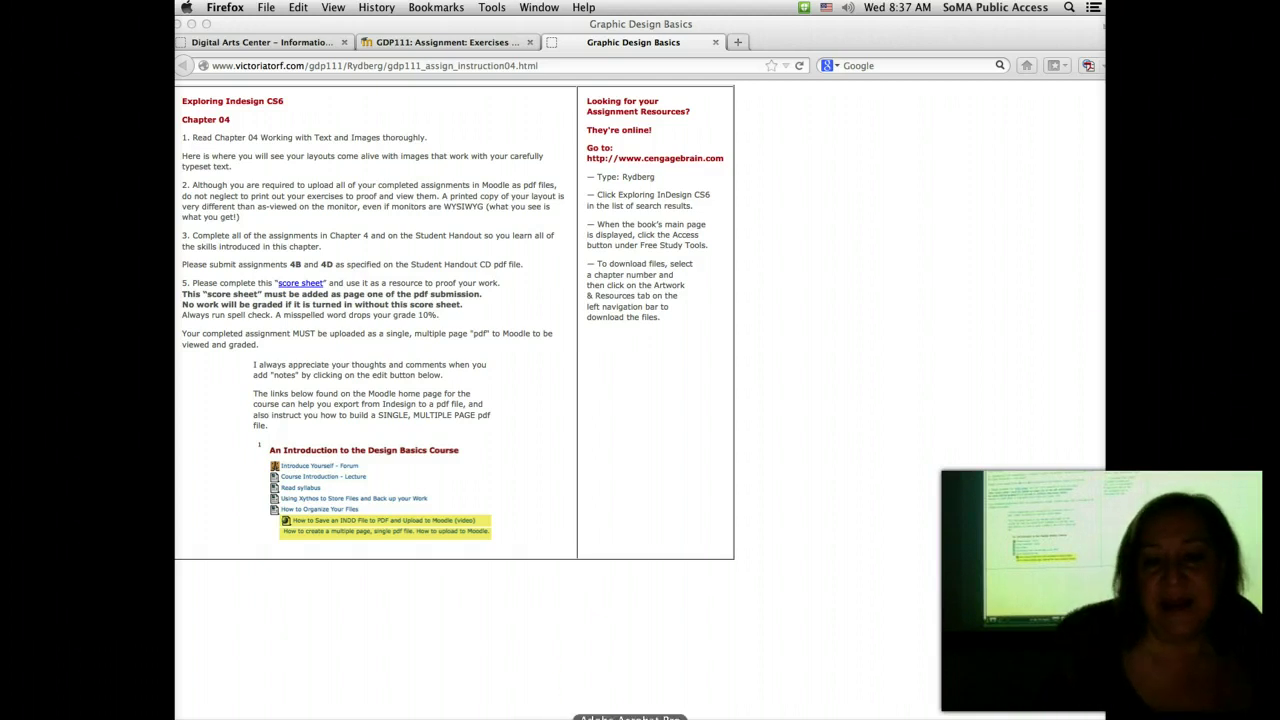
Step: Open chapter04handout.pdf from recent files, fit the page, and advance to page 2
{"action": "left_click", "coordinate": [630, 716]}
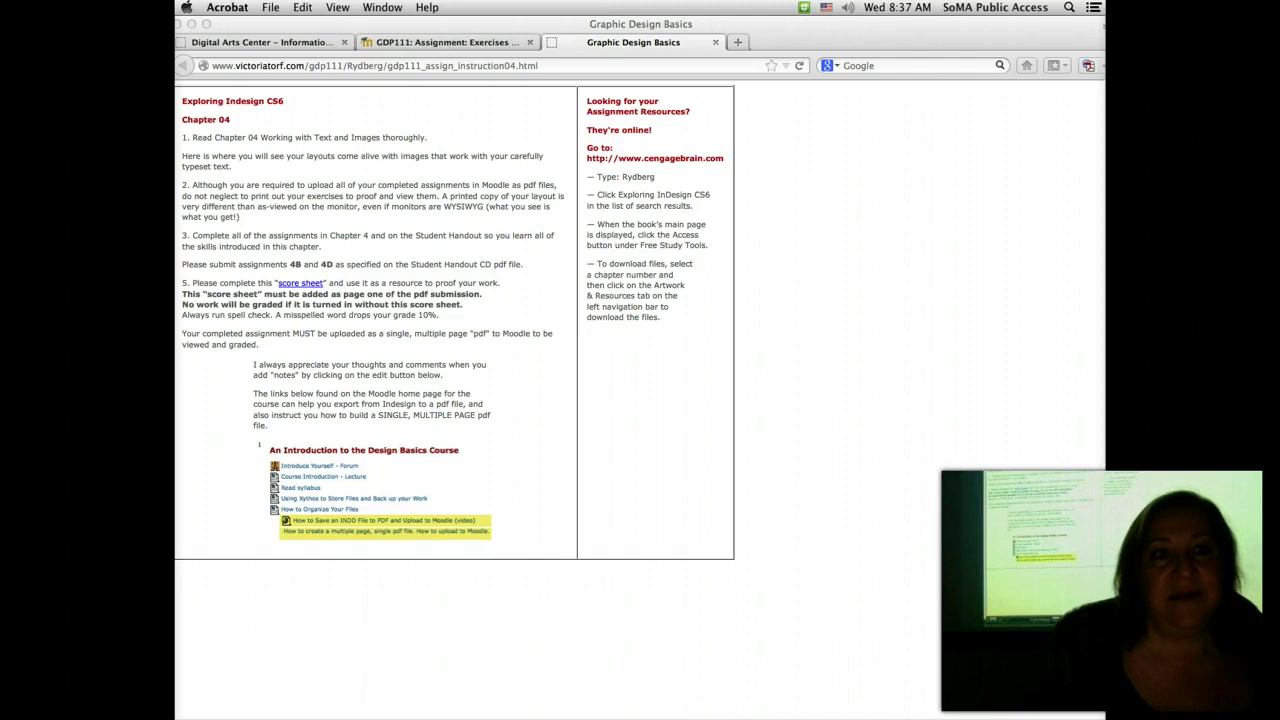
{"action": "left_click", "coordinate": [270, 7]}
{"action": "mouse_move", "coordinate": [285, 39]}
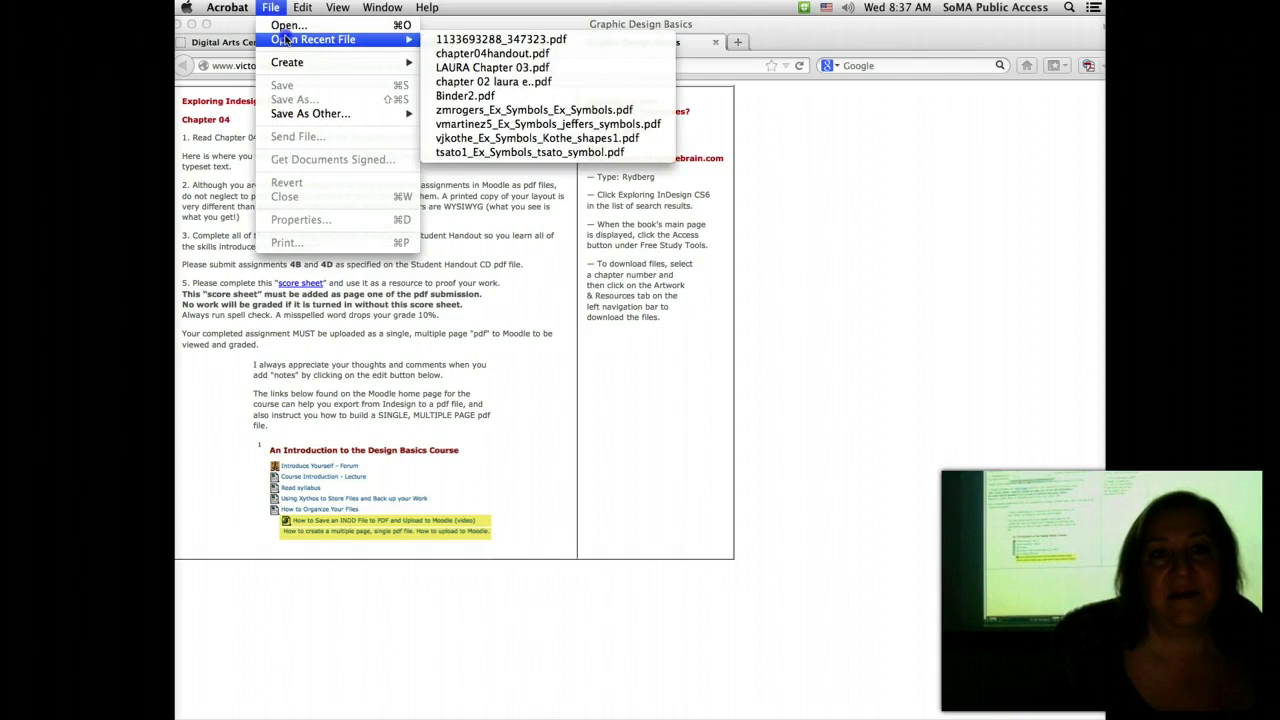
{"action": "left_click", "coordinate": [474, 55]}
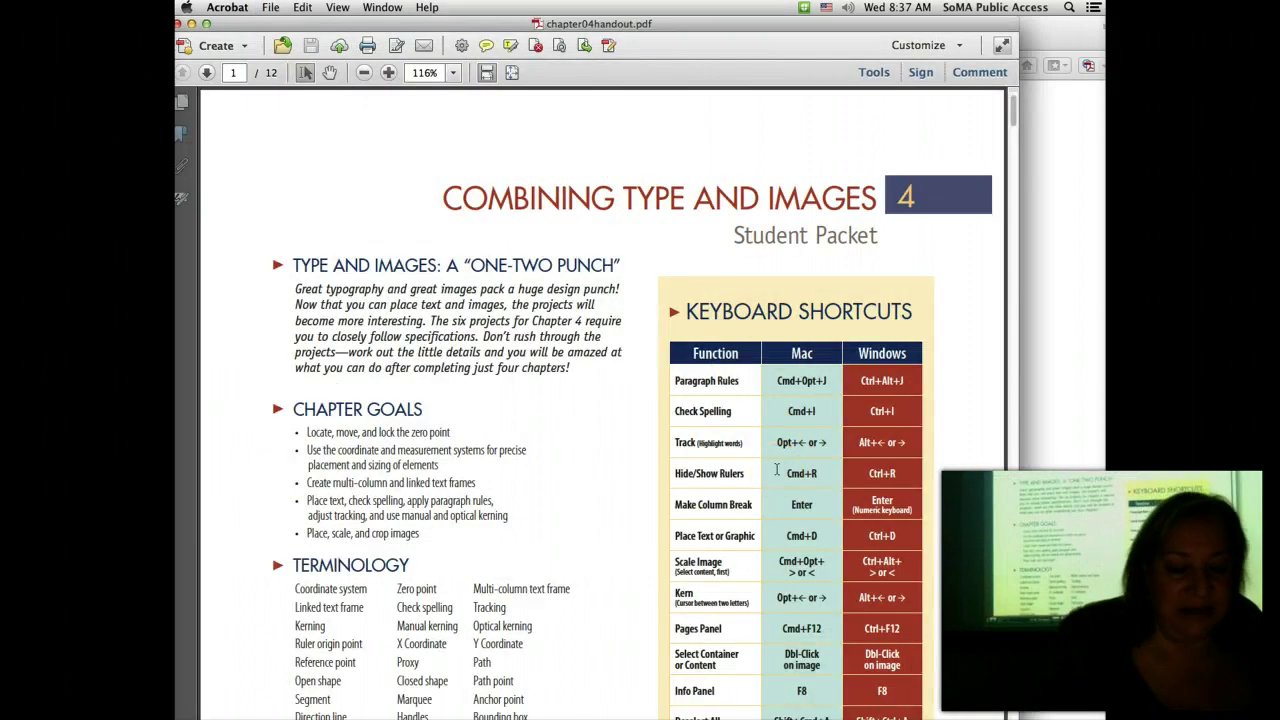
{"action": "key", "text": "super+0"}
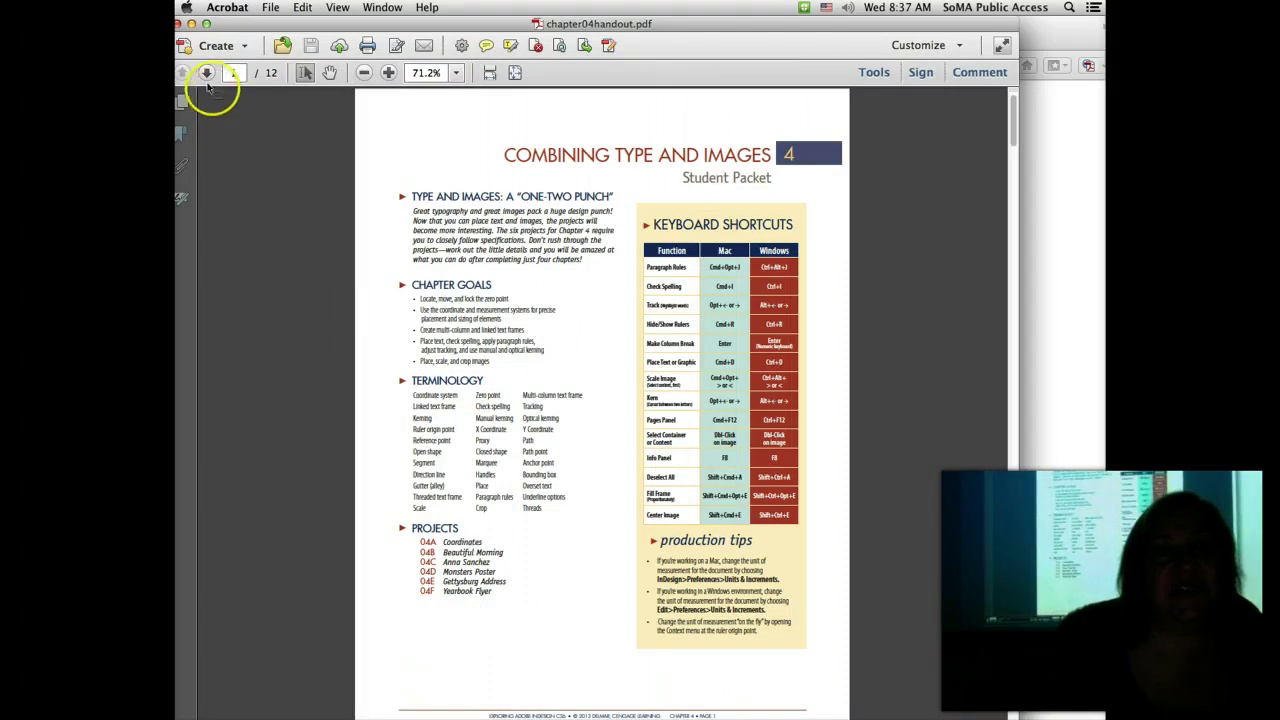
{"action": "left_click", "coordinate": [207, 72]}
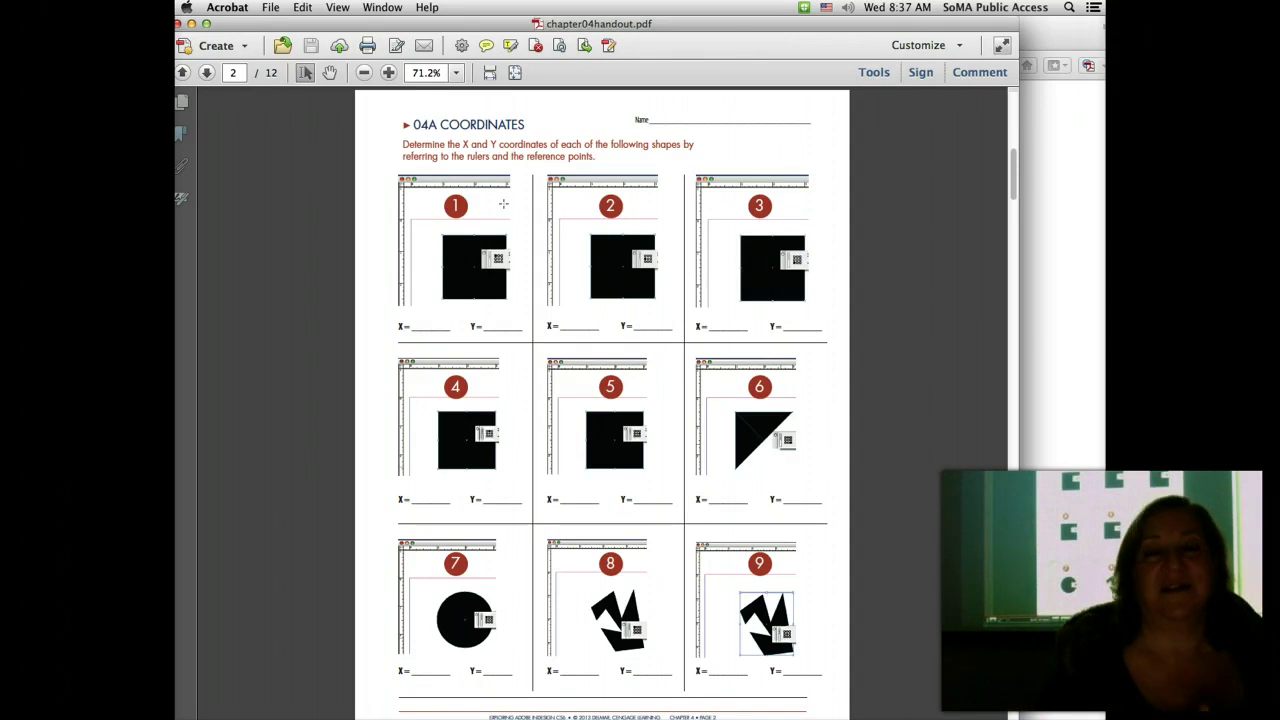
{"action": "left_click", "coordinate": [508, 192]}
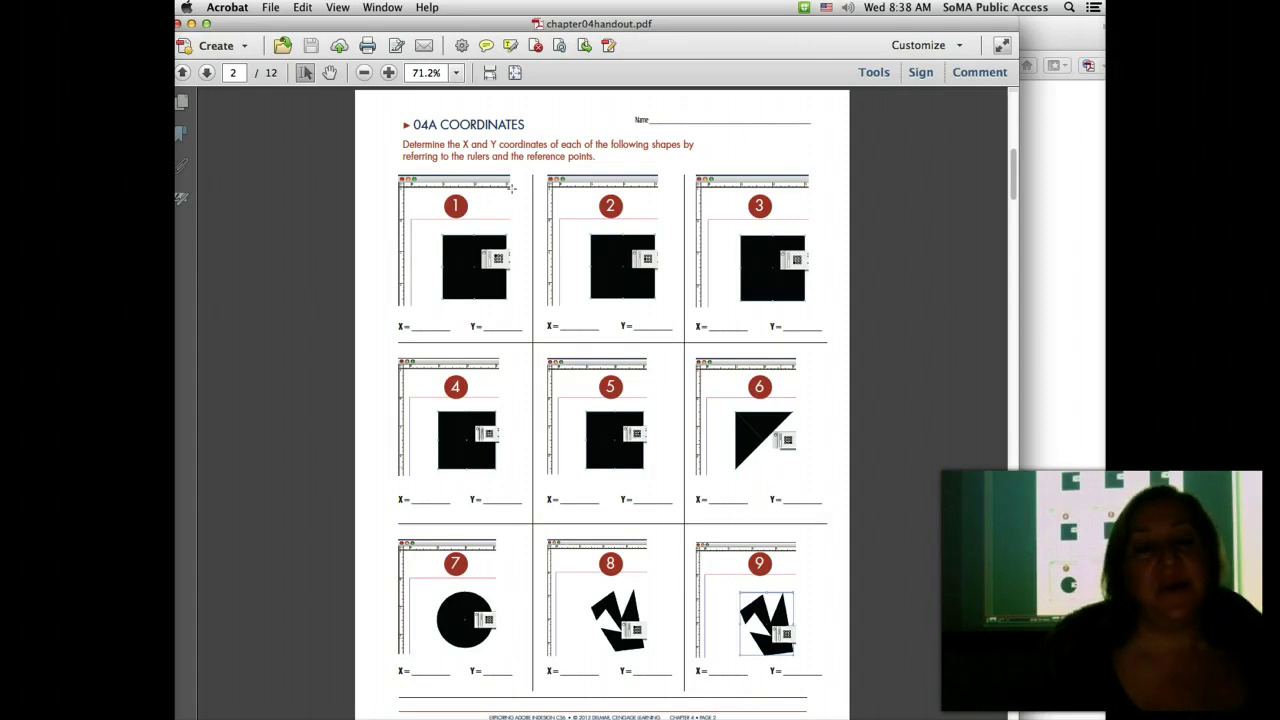
Step: Zoom the handout to 200% on shapes 1 and 2, then switch to InDesign
{"action": "left_click", "coordinate": [389, 75]}
{"action": "left_click", "coordinate": [389, 75]}
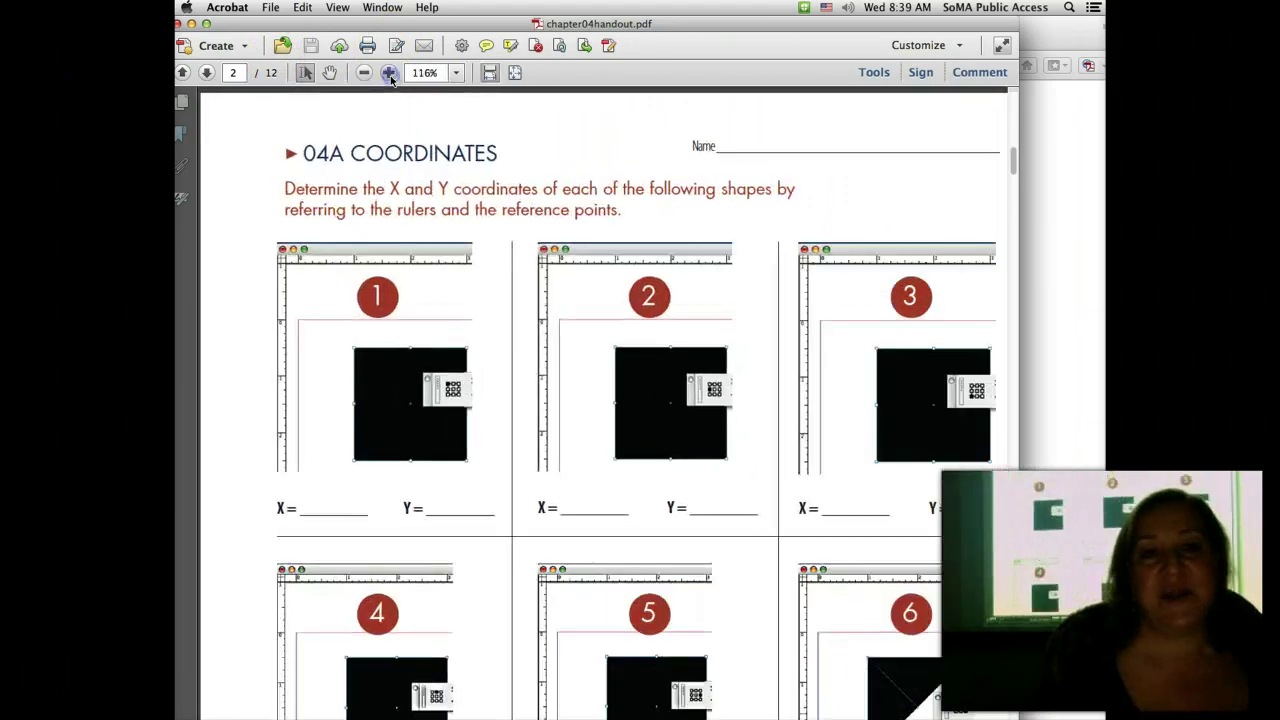
{"action": "left_click", "coordinate": [389, 73]}
{"action": "left_click", "coordinate": [389, 73]}
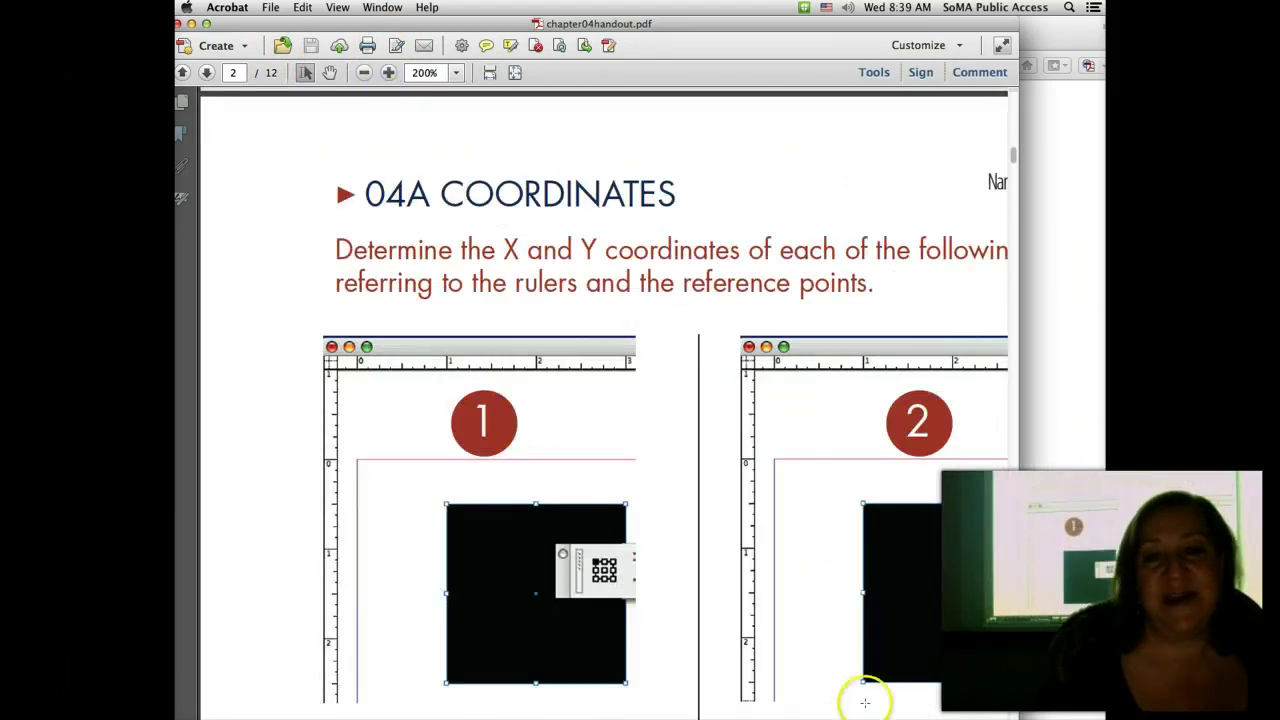
{"action": "scroll", "coordinate": [737, 606], "scroll_direction": "down", "scroll_amount": 2}
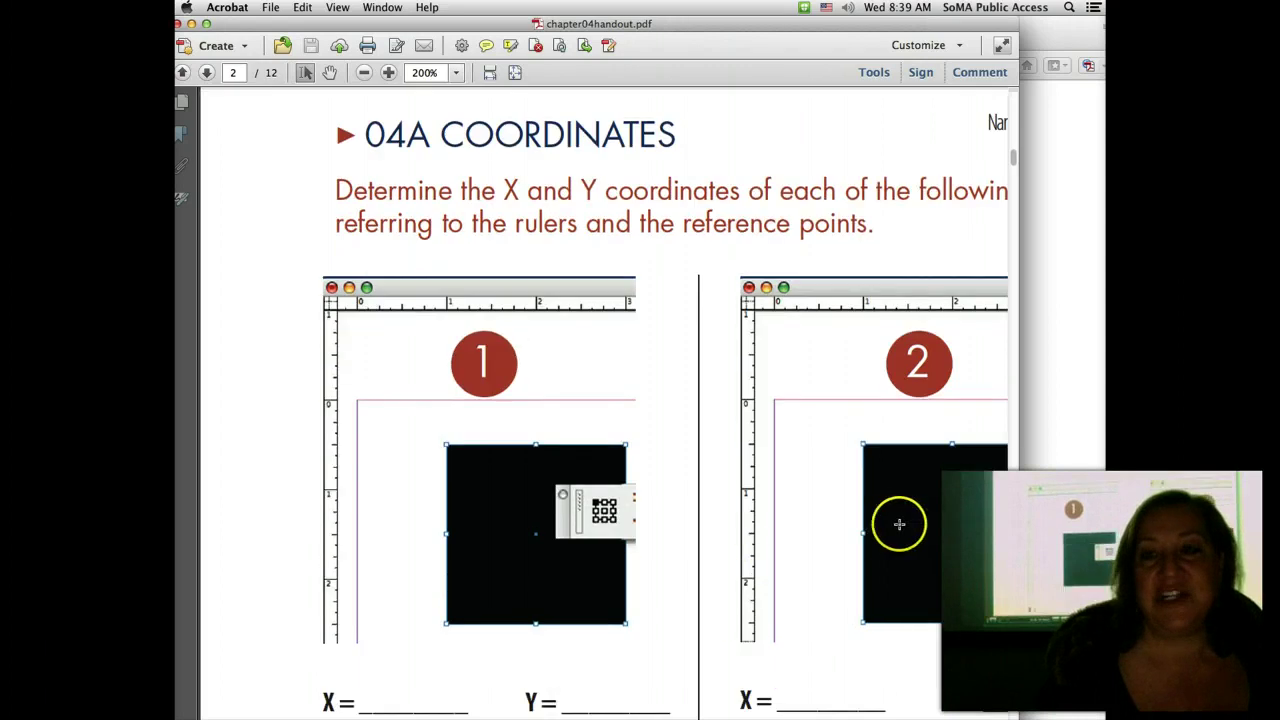
{"action": "scroll", "coordinate": [790, 527], "scroll_direction": "down", "scroll_amount": 1}
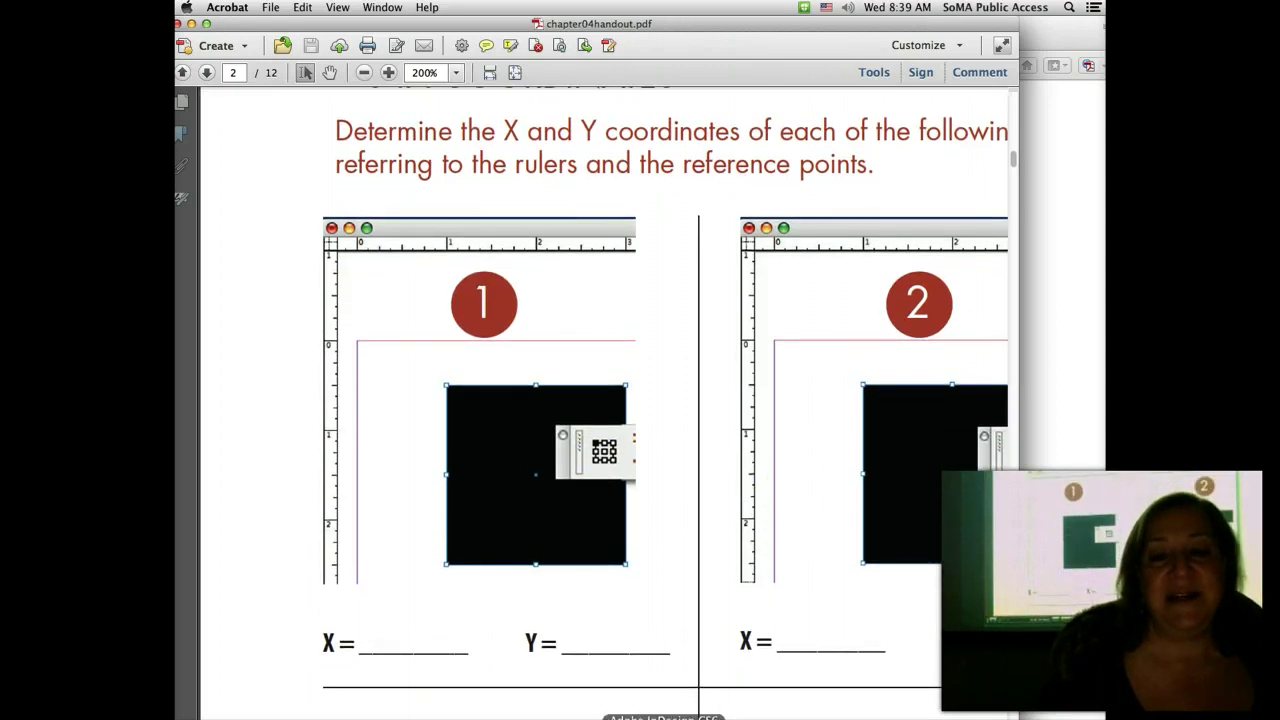
{"action": "left_click", "coordinate": [665, 718]}
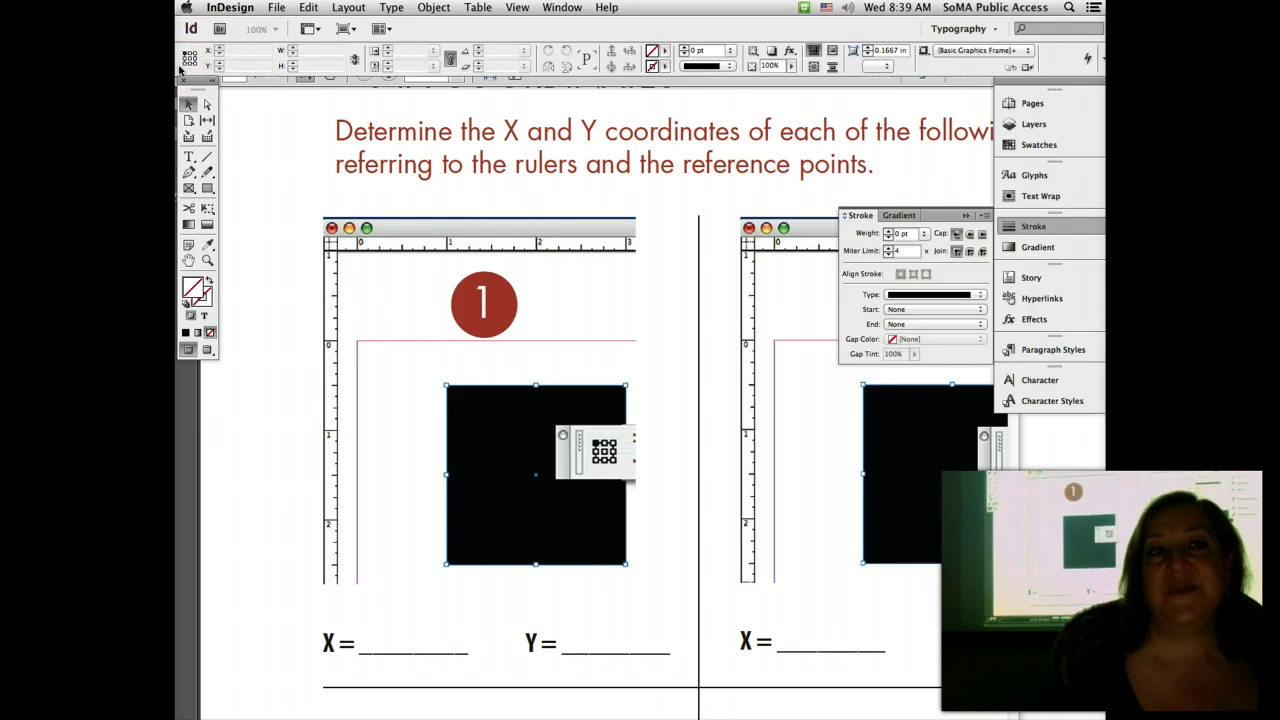
Step: Create a new letter-size InDesign document with Facing Pages turned off
{"action": "left_click", "coordinate": [276, 7]}
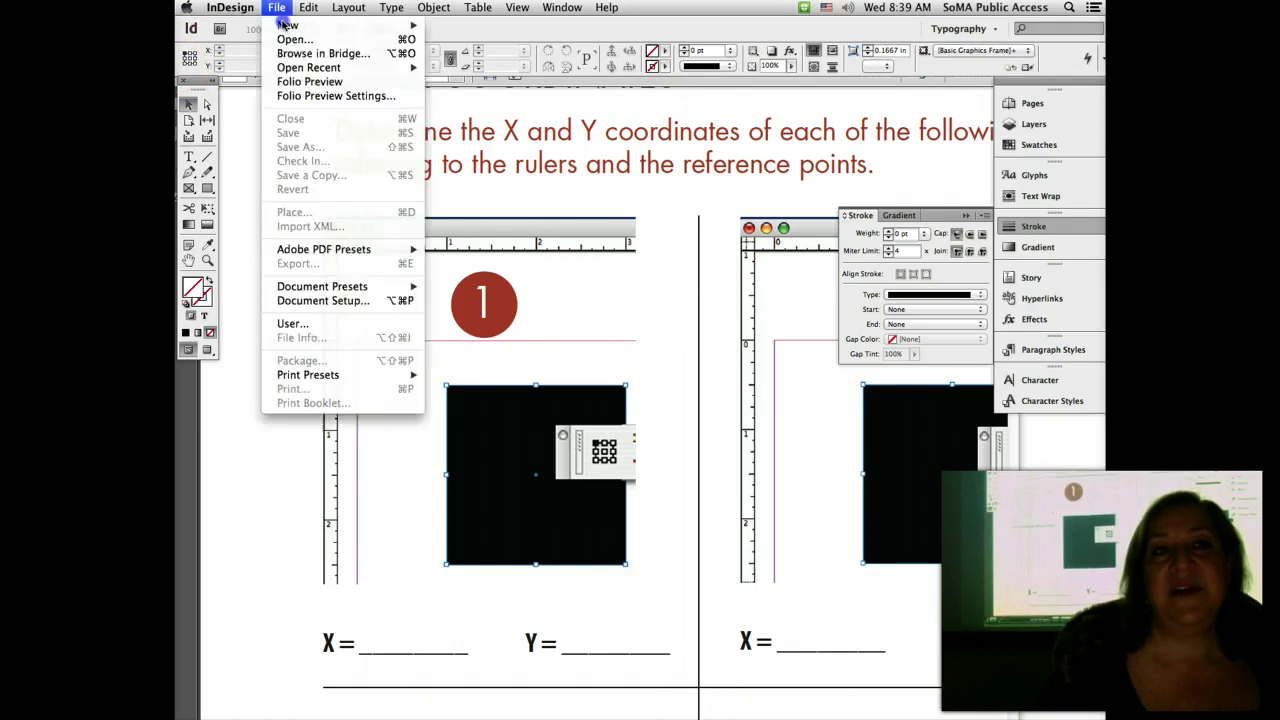
{"action": "mouse_move", "coordinate": [300, 24]}
{"action": "left_click", "coordinate": [491, 31]}
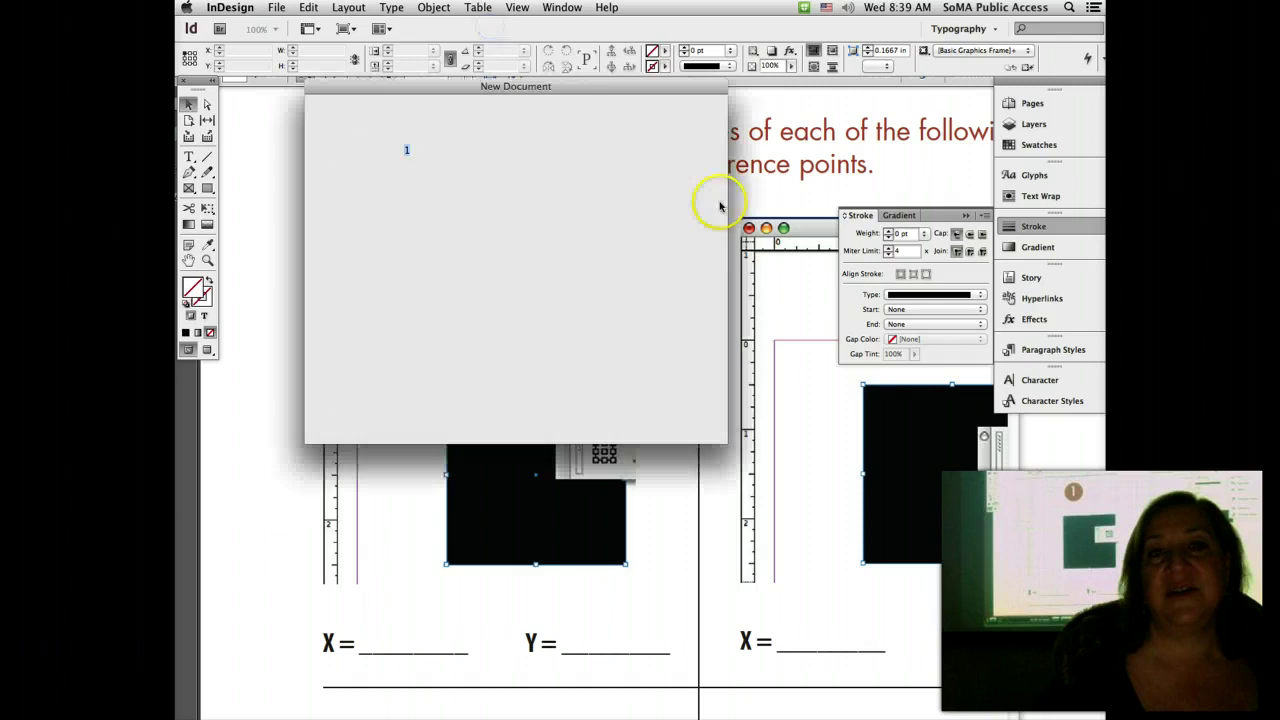
{"action": "left_click", "coordinate": [489, 150]}
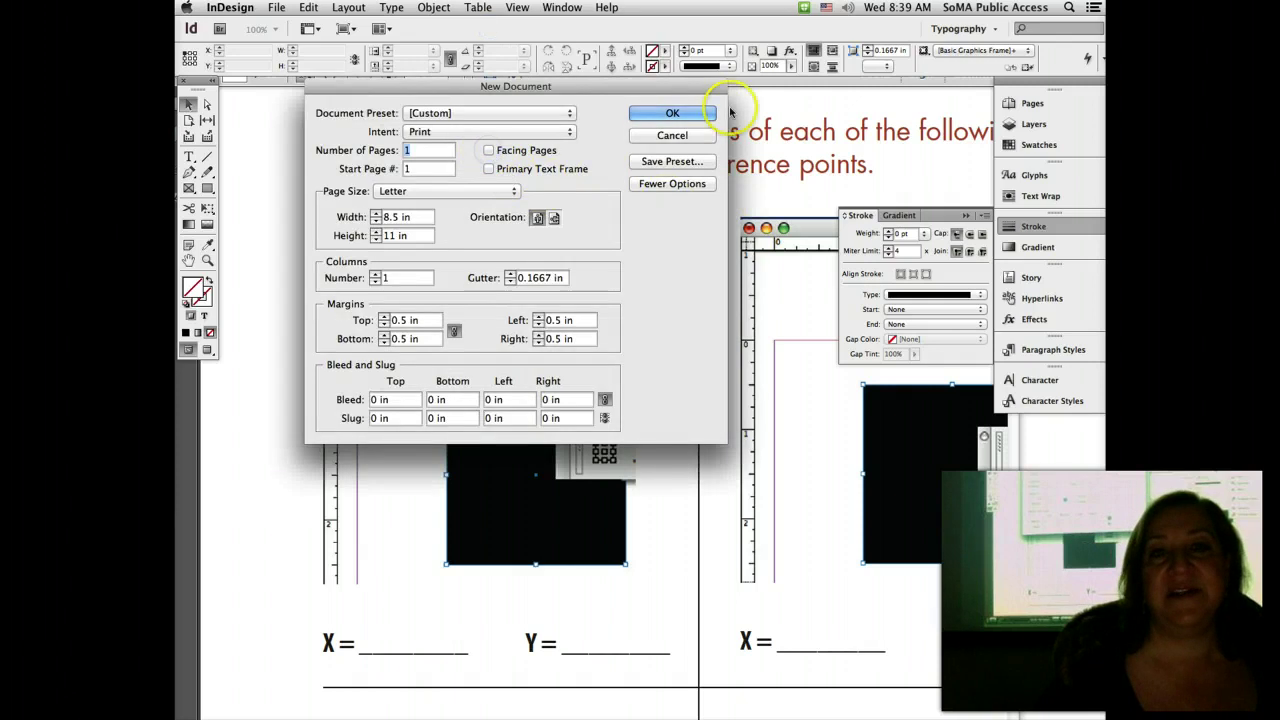
{"action": "left_click", "coordinate": [690, 116]}
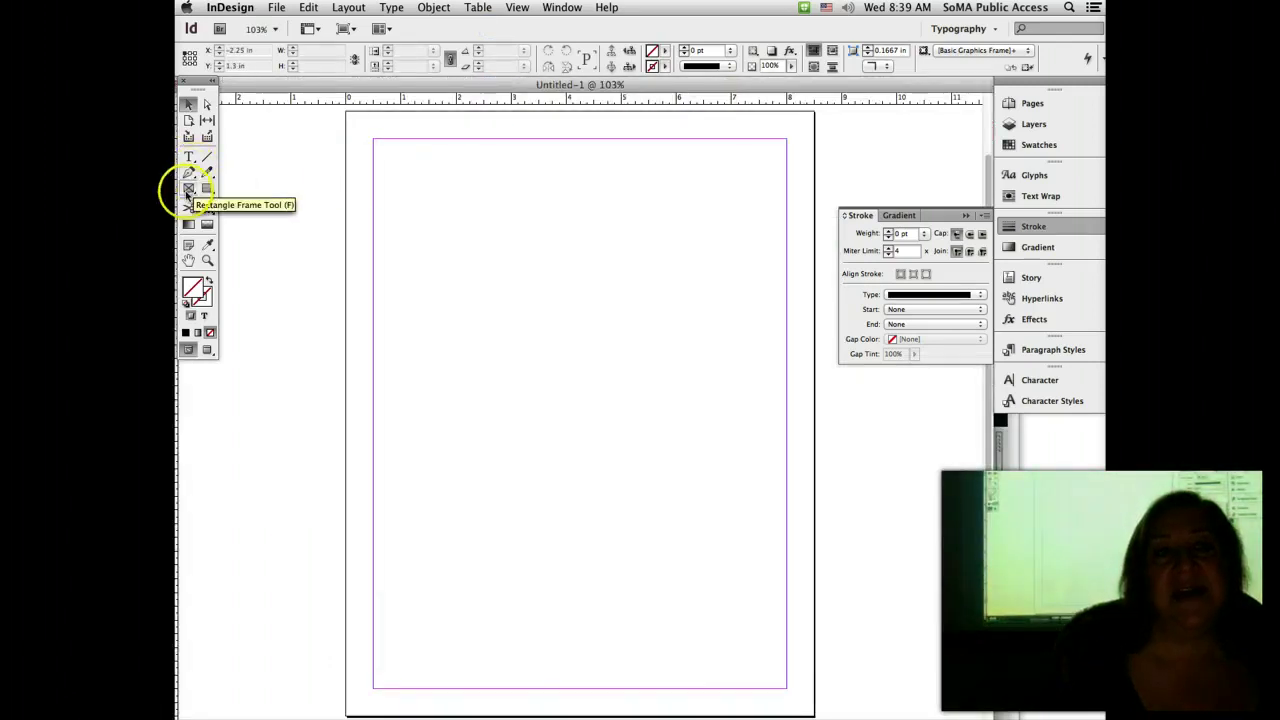
{"action": "left_click", "coordinate": [188, 188]}
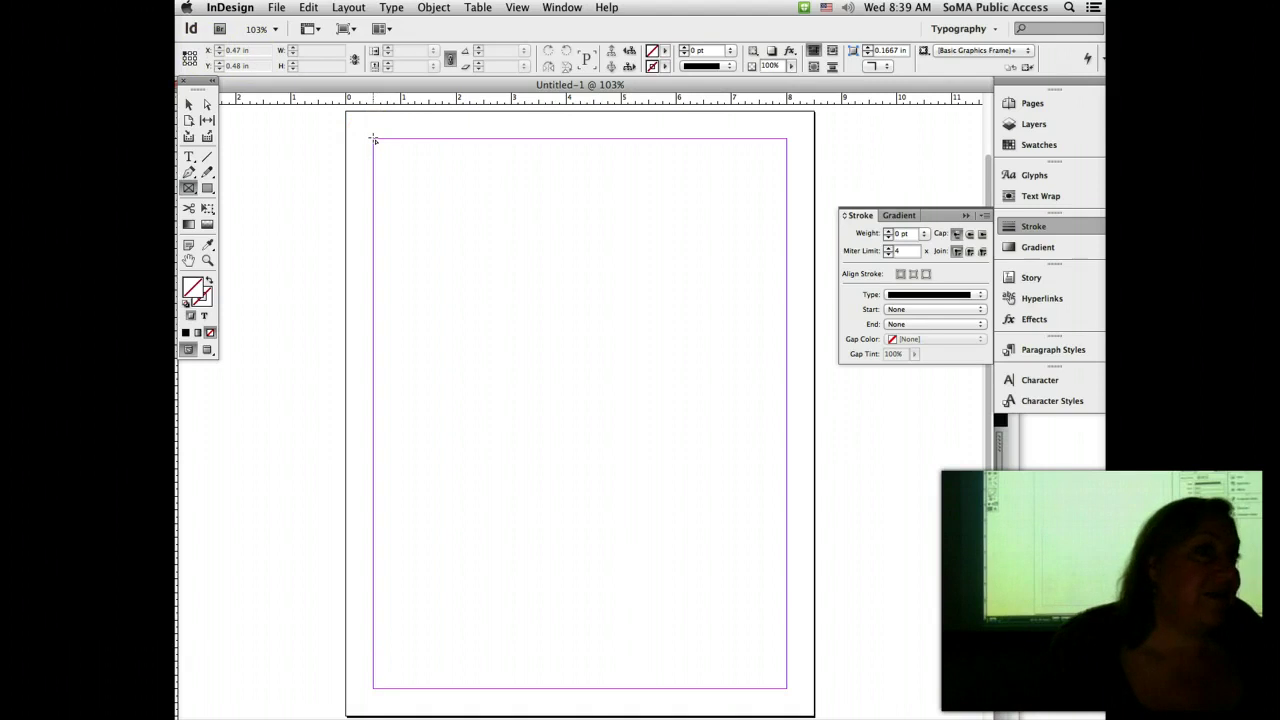
Step: Draw a 4.97 × 4.38 in rectangle frame at X 0.5 in, Y 0.5 in and verify its values
{"action": "left_click_drag", "start_coordinate": [373, 138], "coordinate": [648, 379]}
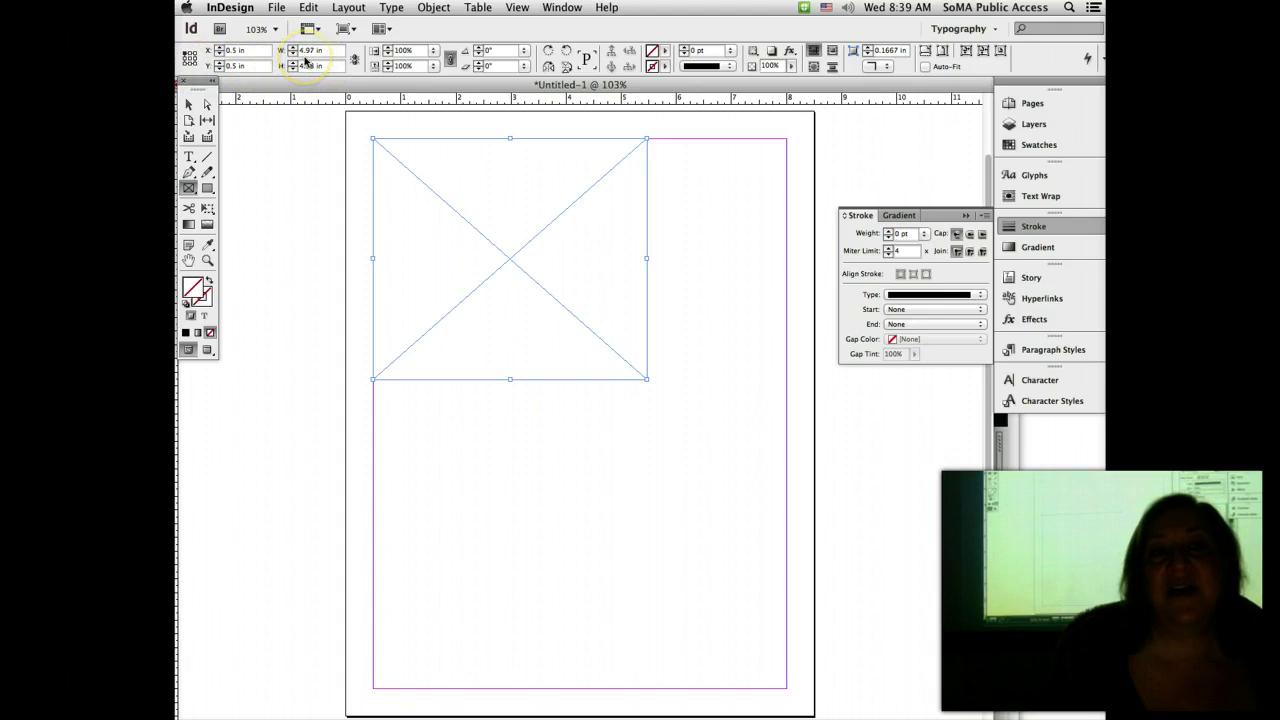
{"action": "left_click", "coordinate": [311, 66]}
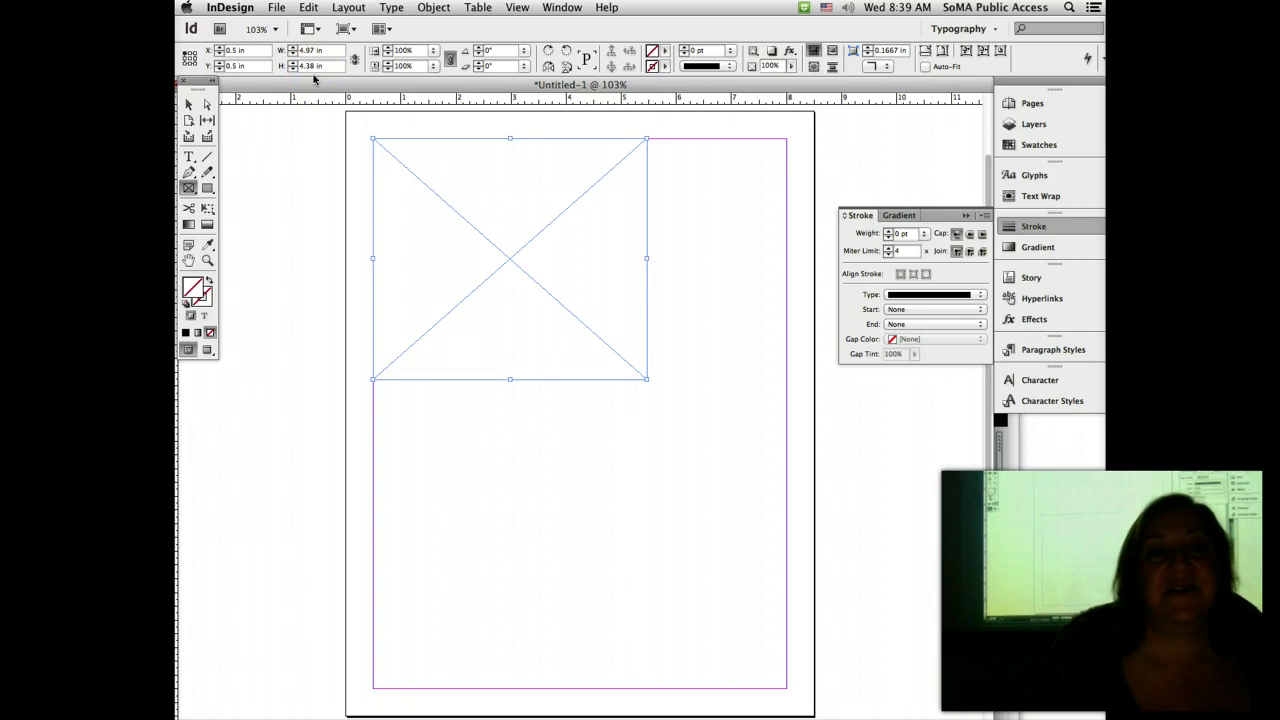
{"action": "left_click", "coordinate": [223, 62]}
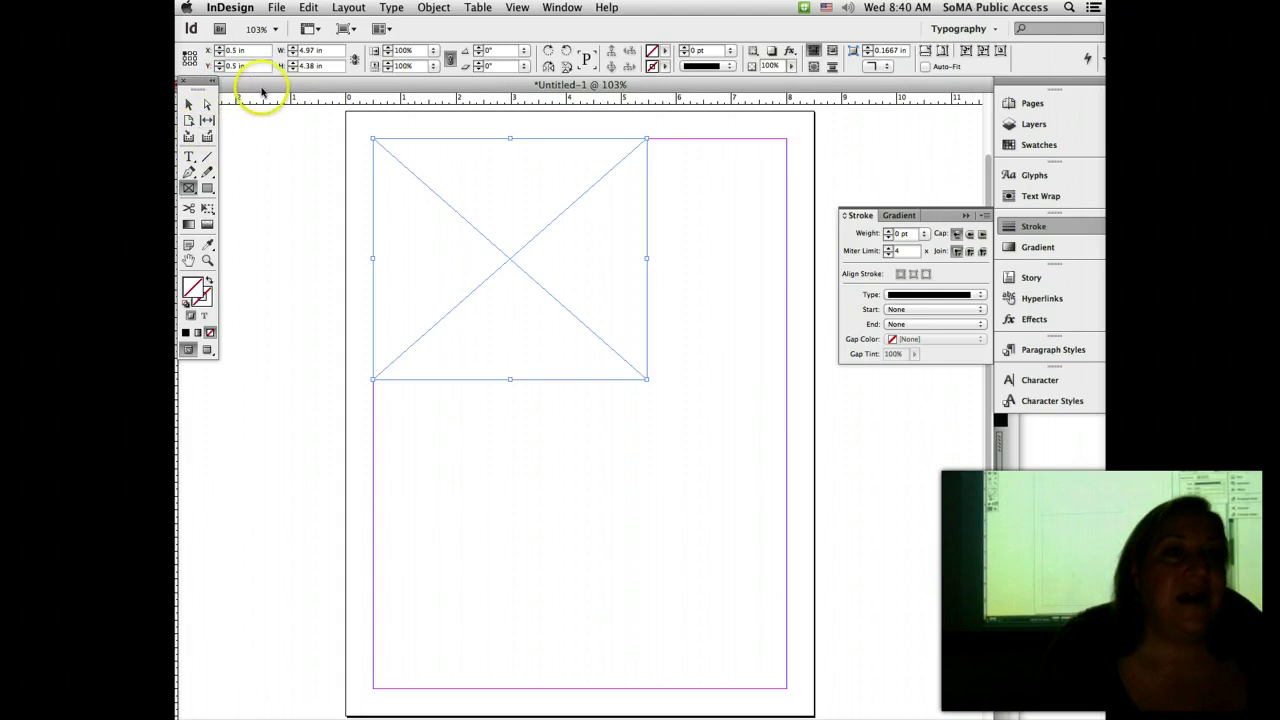
Step: Place ruler guides on the frame's left, top, bottom (4.88 in) and right edges
{"action": "left_click_drag", "start_coordinate": [258, 92], "coordinate": [312, 92]}
{"action": "left_click_drag", "start_coordinate": [227, 135], "coordinate": [426, 128]}
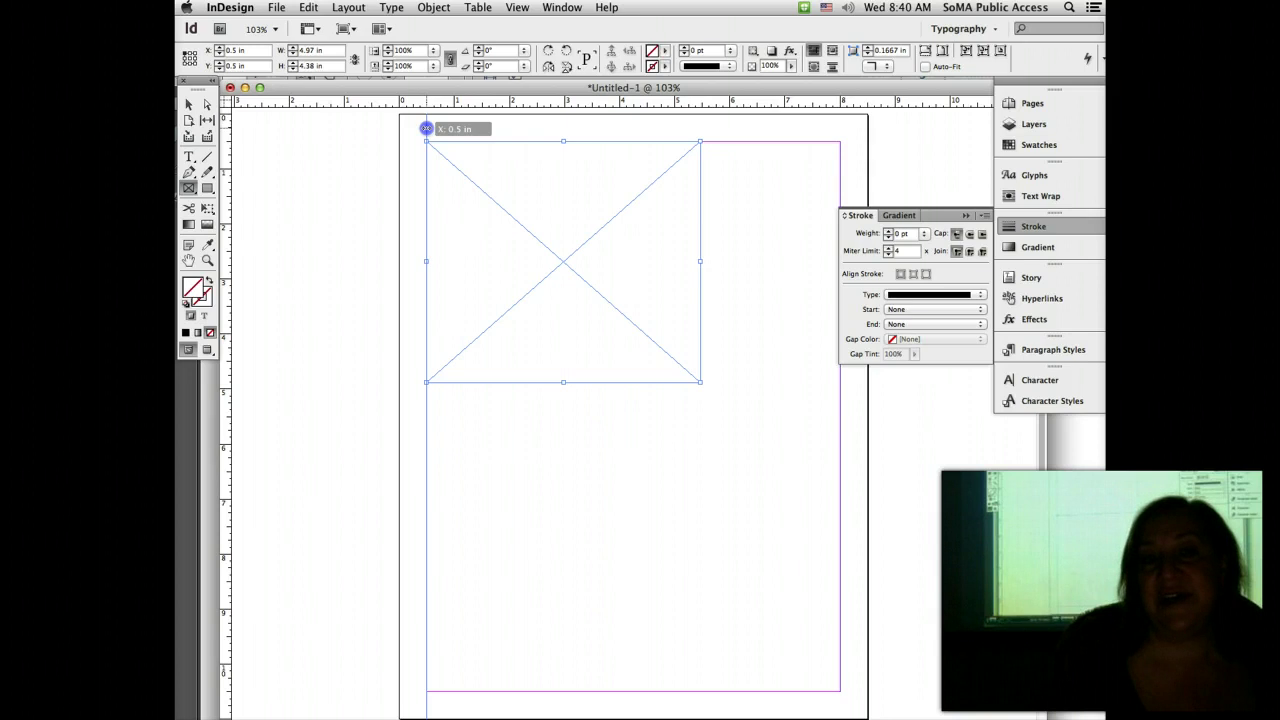
{"action": "left_click_drag", "start_coordinate": [426, 128], "coordinate": [368, 143]}
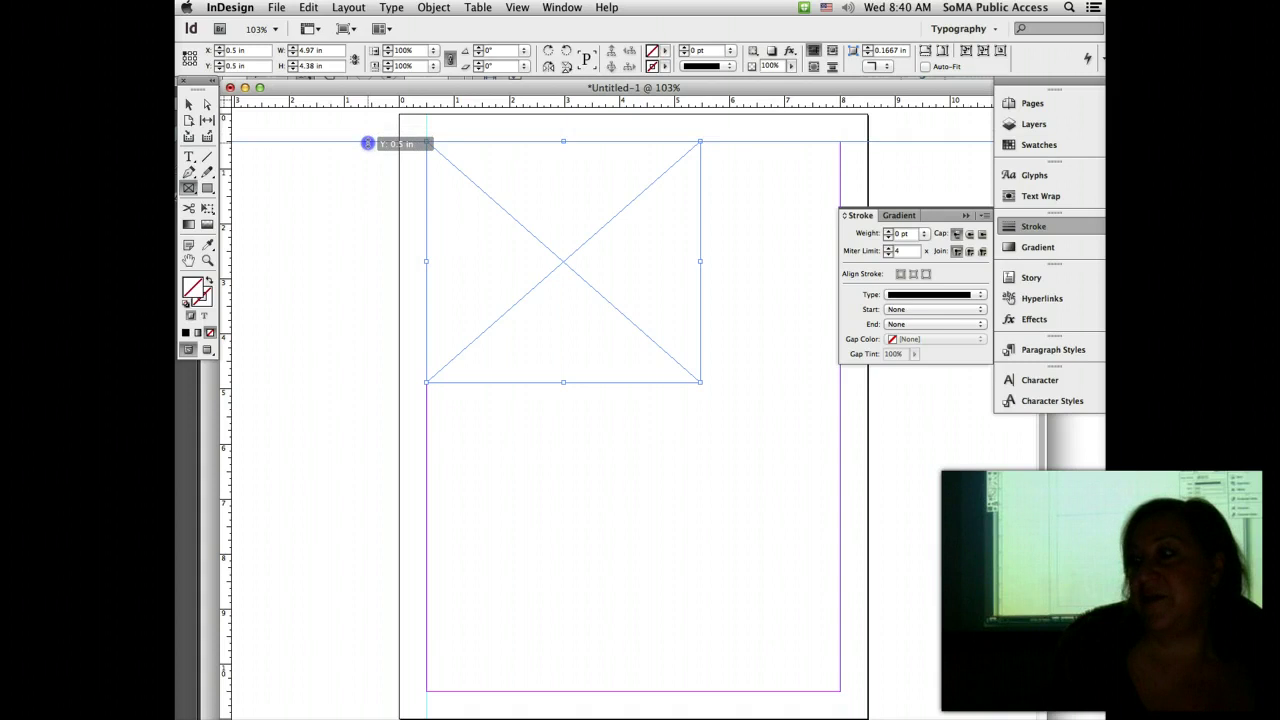
{"action": "left_click_drag", "start_coordinate": [368, 143], "coordinate": [341, 383]}
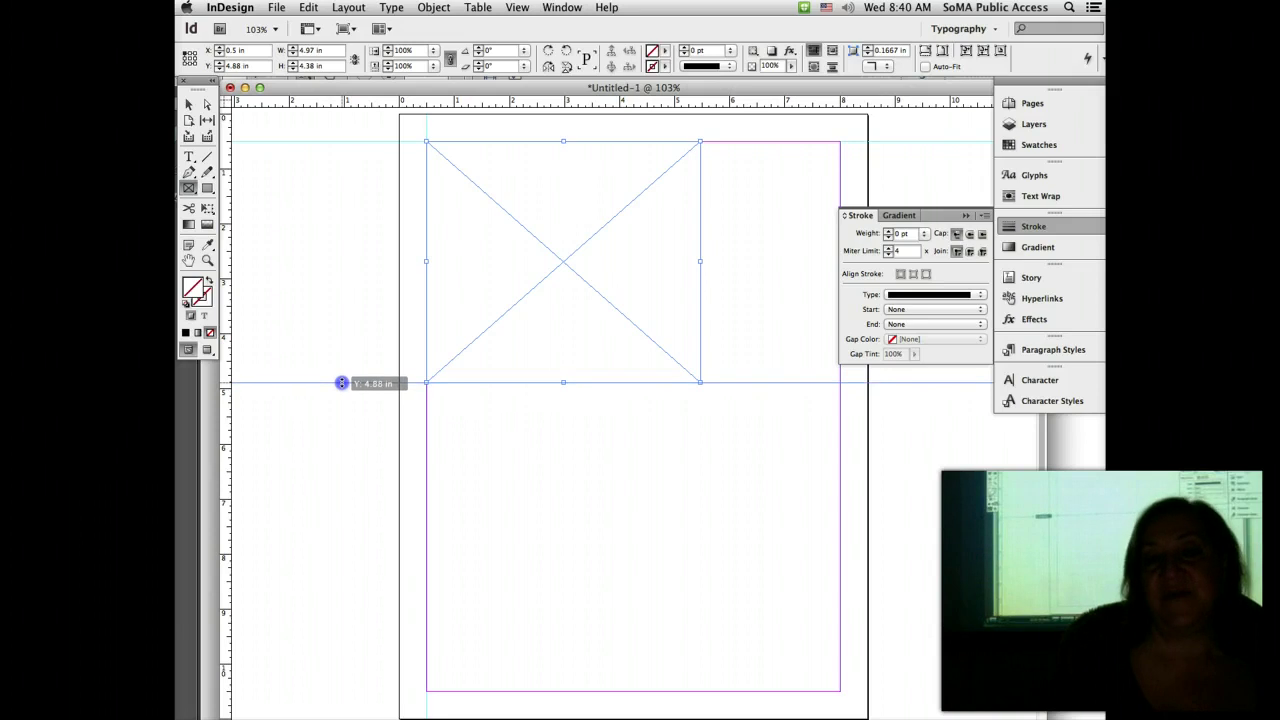
{"action": "left_click_drag", "start_coordinate": [341, 383], "coordinate": [340, 383]}
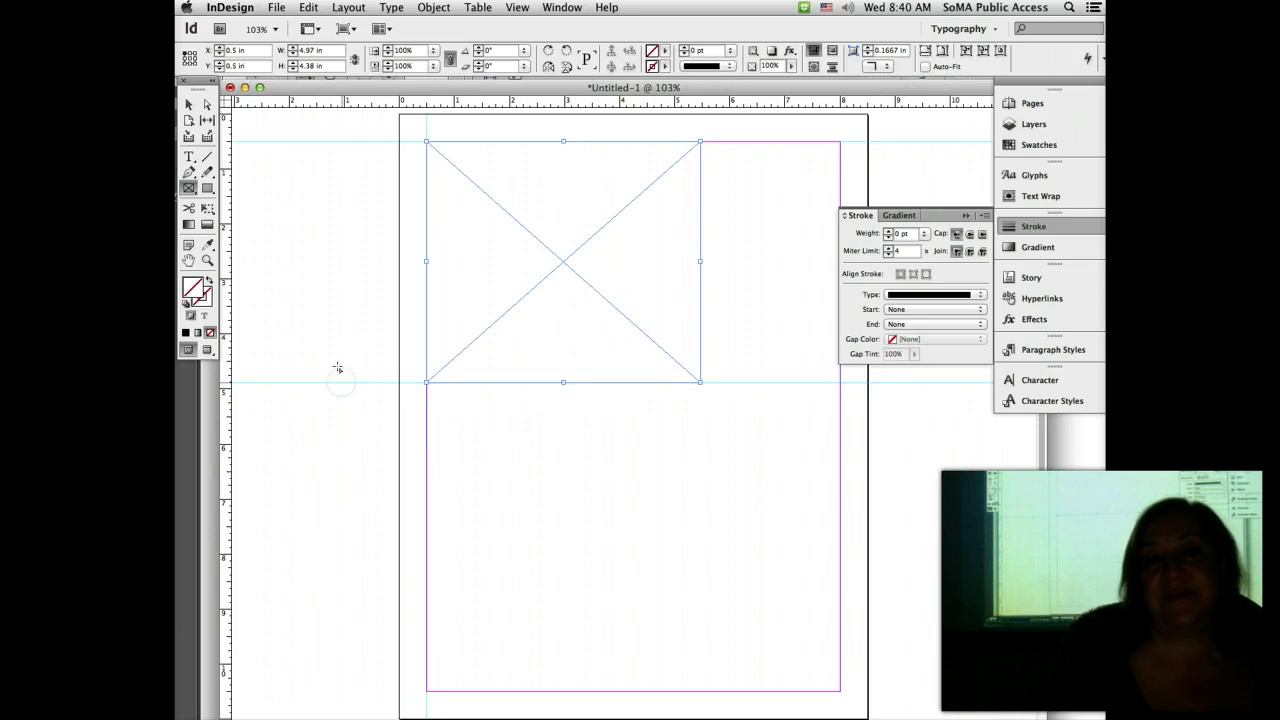
{"action": "left_click_drag", "start_coordinate": [226, 242], "coordinate": [697, 268]}
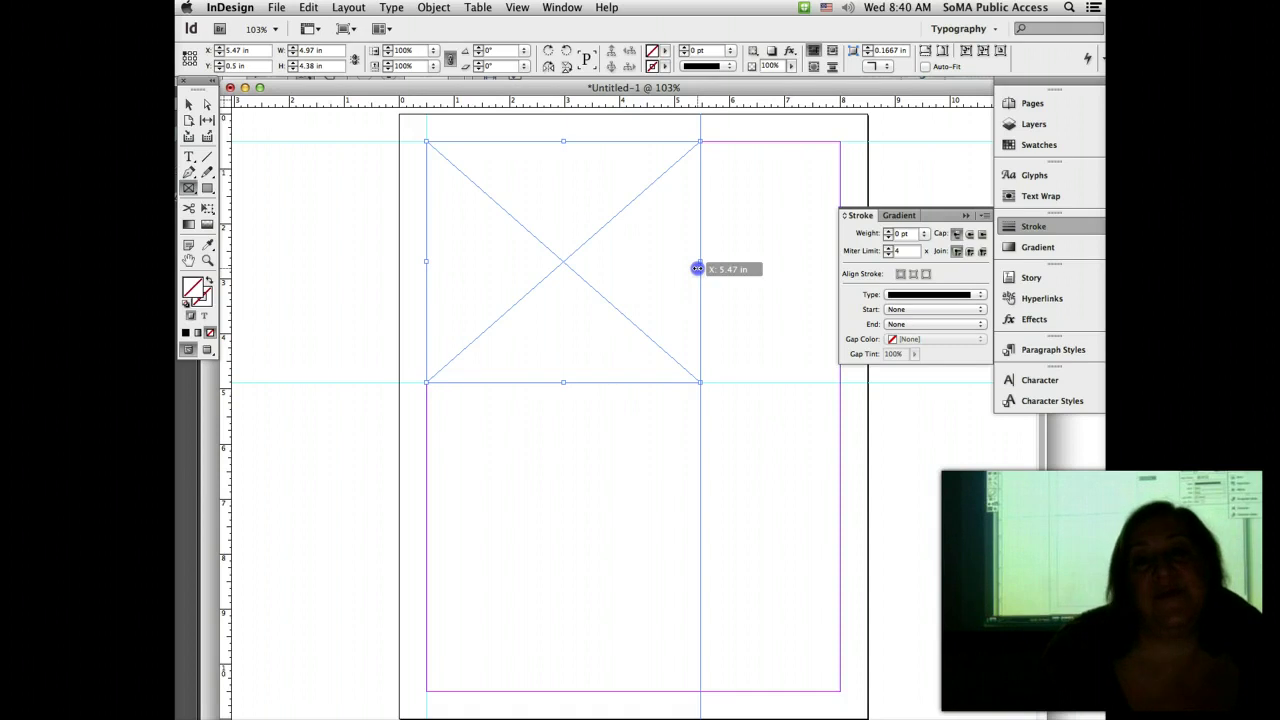
{"action": "left_click_drag", "start_coordinate": [697, 268], "coordinate": [694, 266]}
Step: Return to the Acrobat handout and show its rulers with Cmd+R
{"action": "left_click", "coordinate": [1070, 450]}
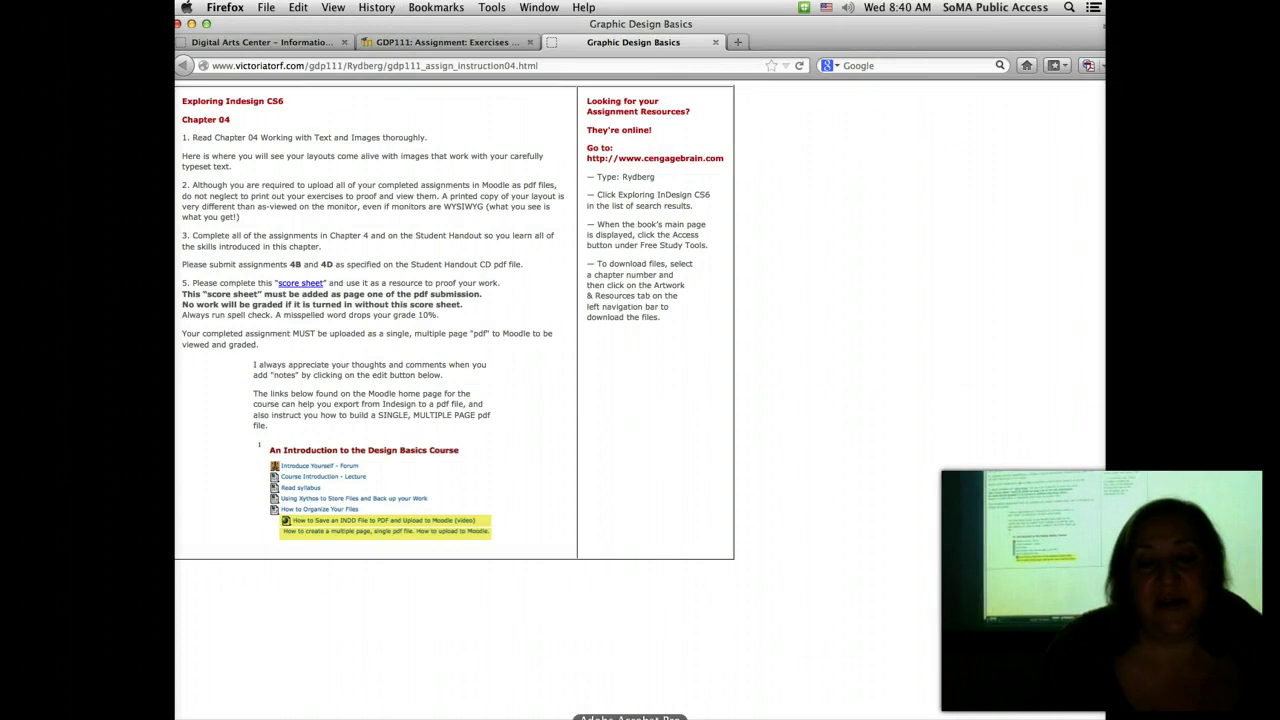
{"action": "left_click", "coordinate": [630, 714]}
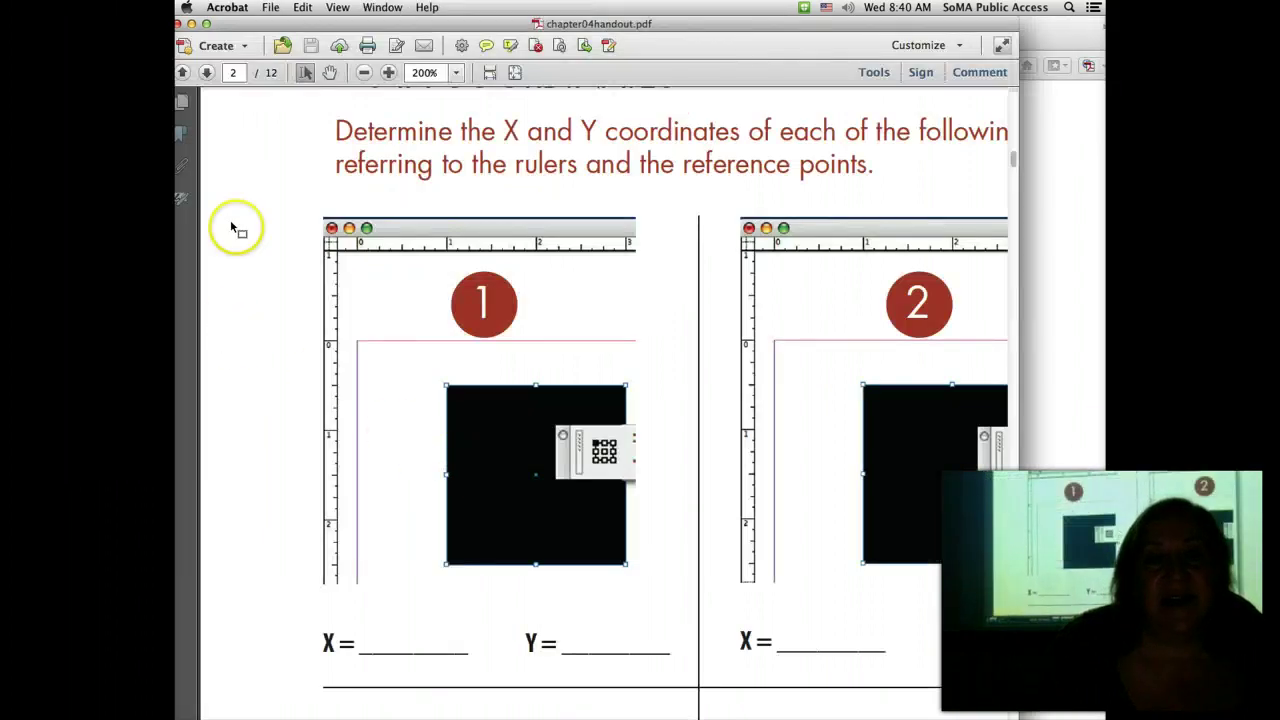
{"action": "key", "text": "super+r"}
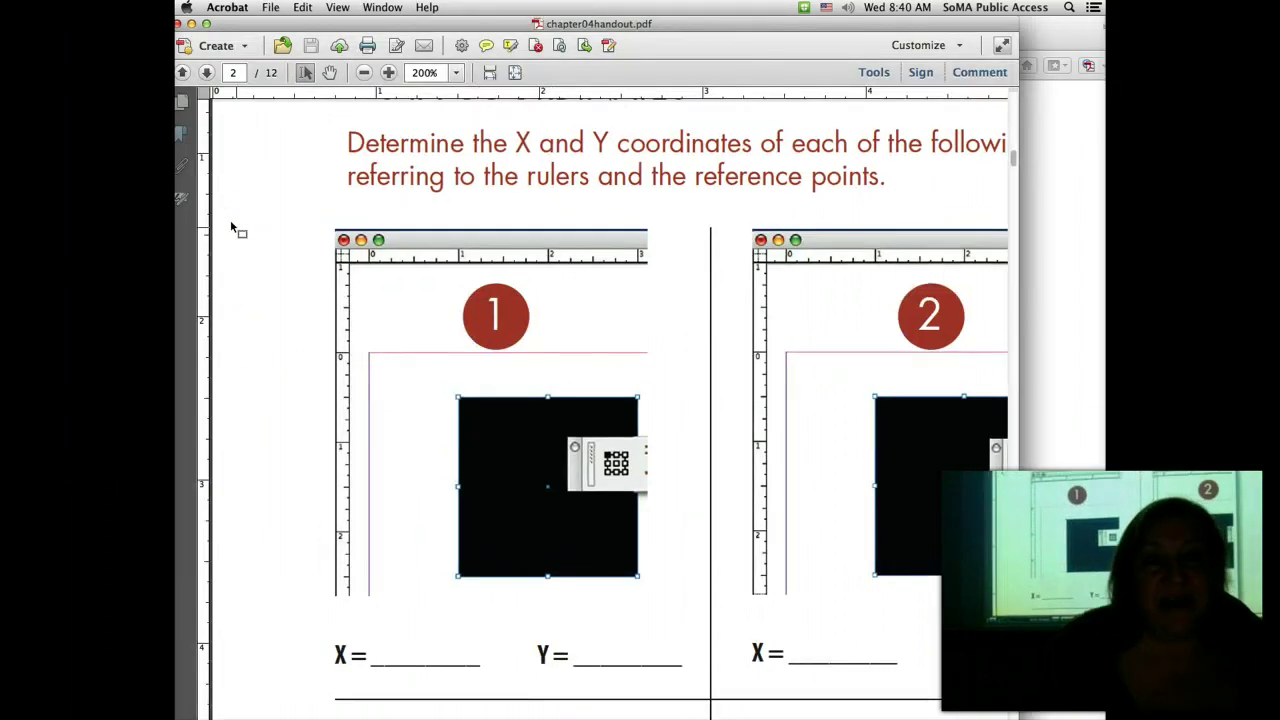
{"action": "left_click_drag", "start_coordinate": [214, 251], "coordinate": [206, 313]}
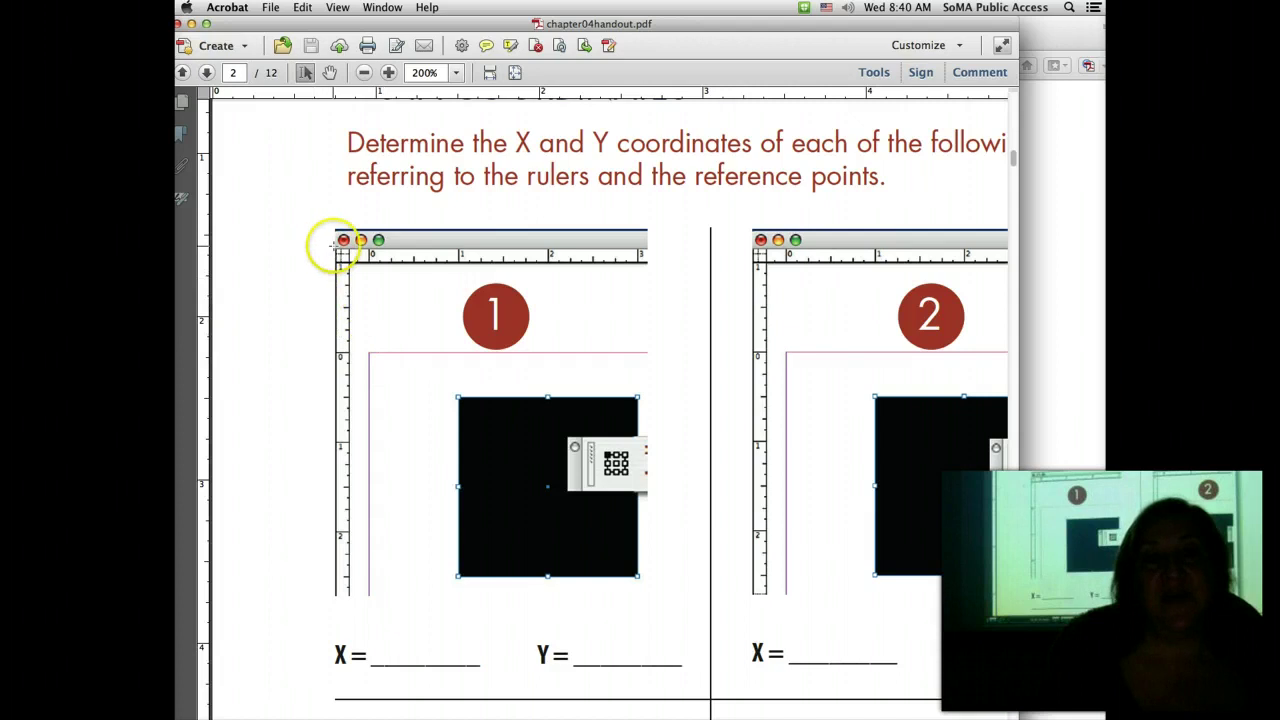
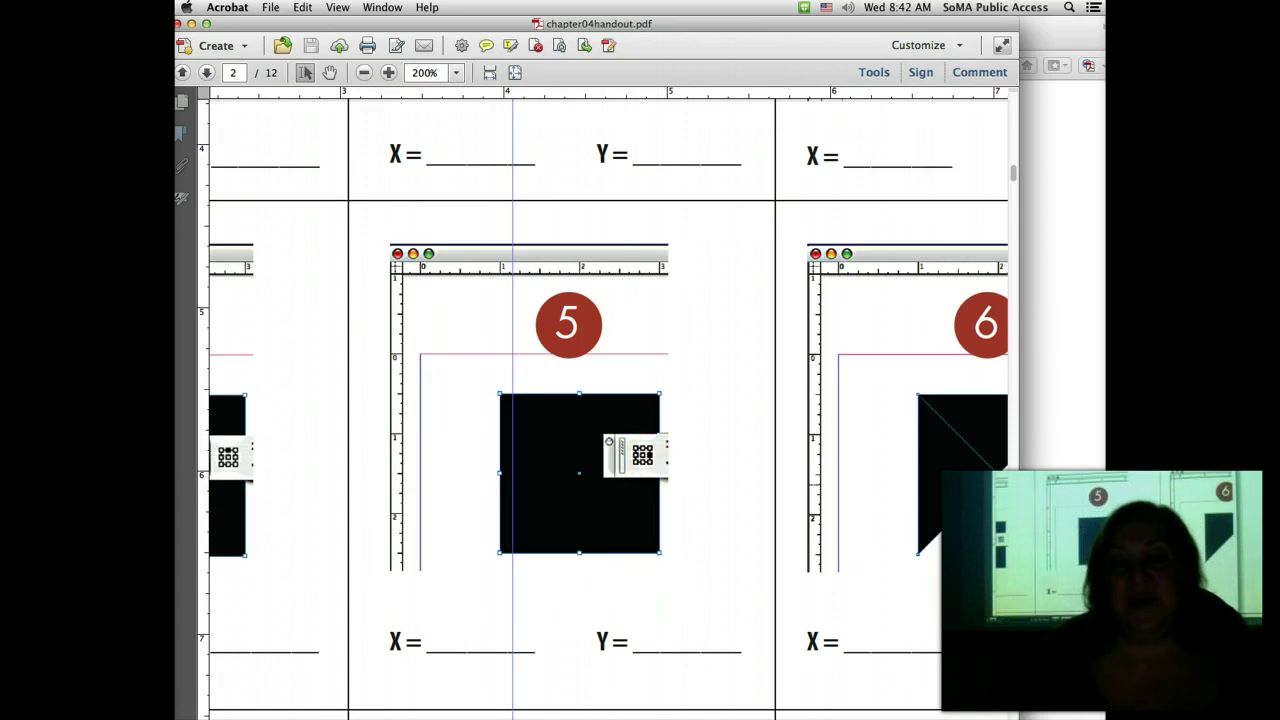
Step: Scroll the handout right to reveal exercise 6, then bring the assignment instructions page forward
{"action": "scroll", "coordinate": [760, 700], "scroll_direction": "right", "scroll_amount": 5}
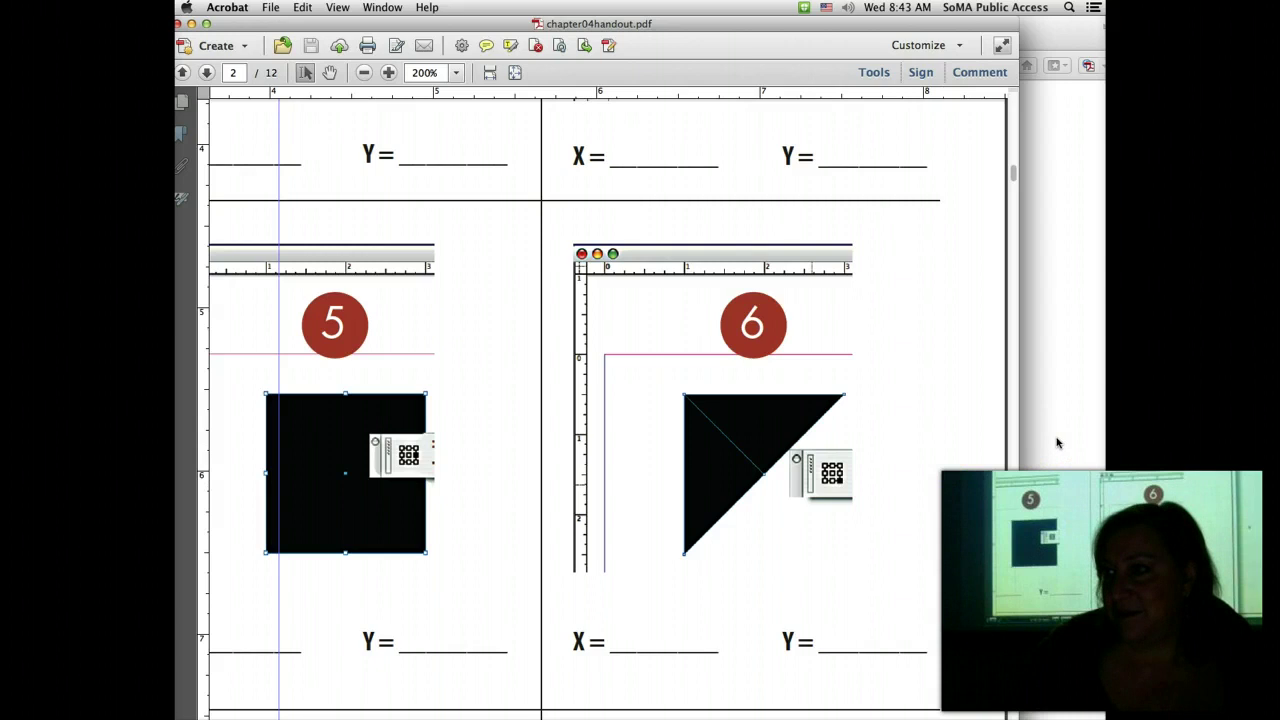
{"action": "left_click", "coordinate": [1057, 442]}
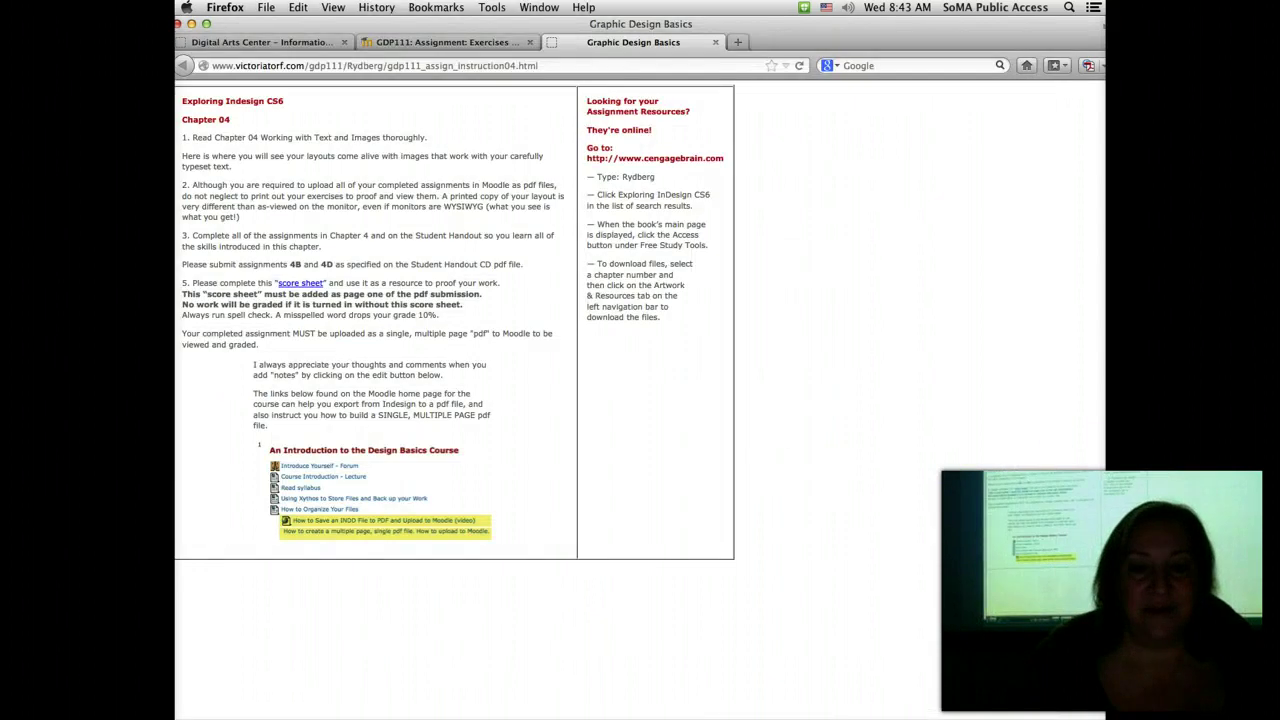
Step: Pull a vertical guide onto the InDesign page, then go back through the assignment page to the handout PDF
{"action": "left_click", "coordinate": [680, 716]}
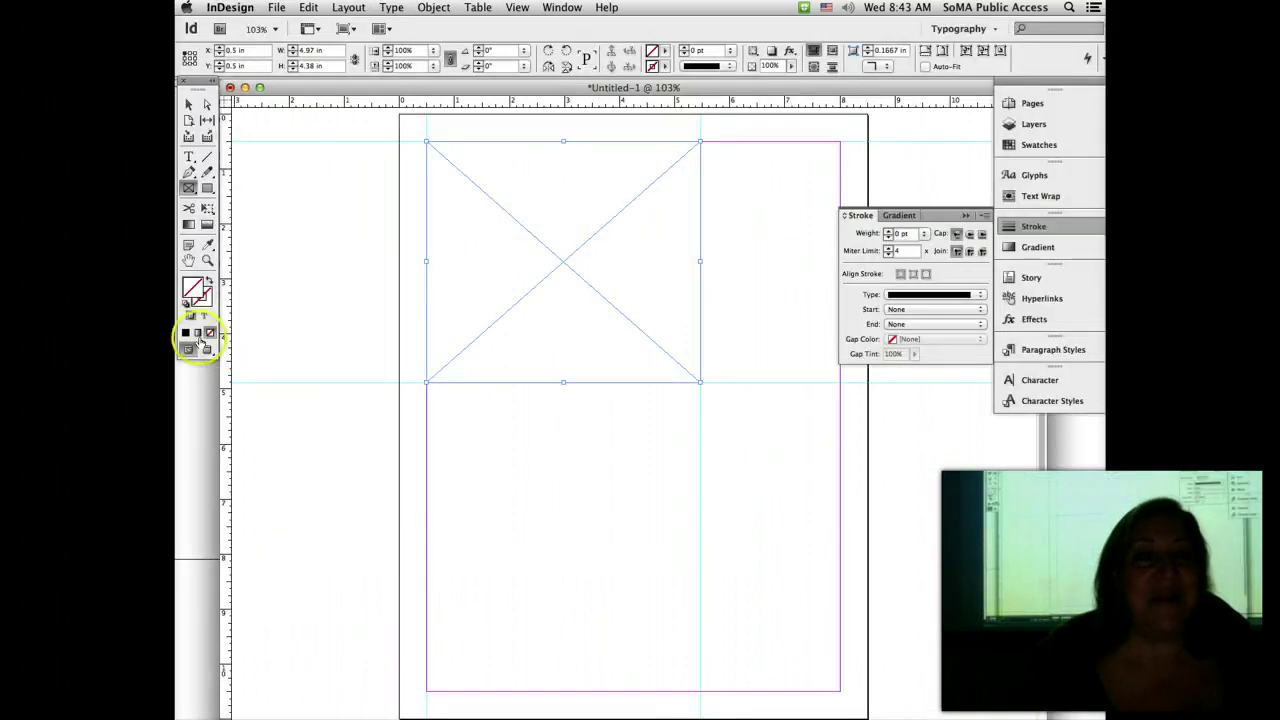
{"action": "left_click_drag", "start_coordinate": [225, 370], "coordinate": [426, 369]}
{"action": "left_click", "coordinate": [1071, 640]}
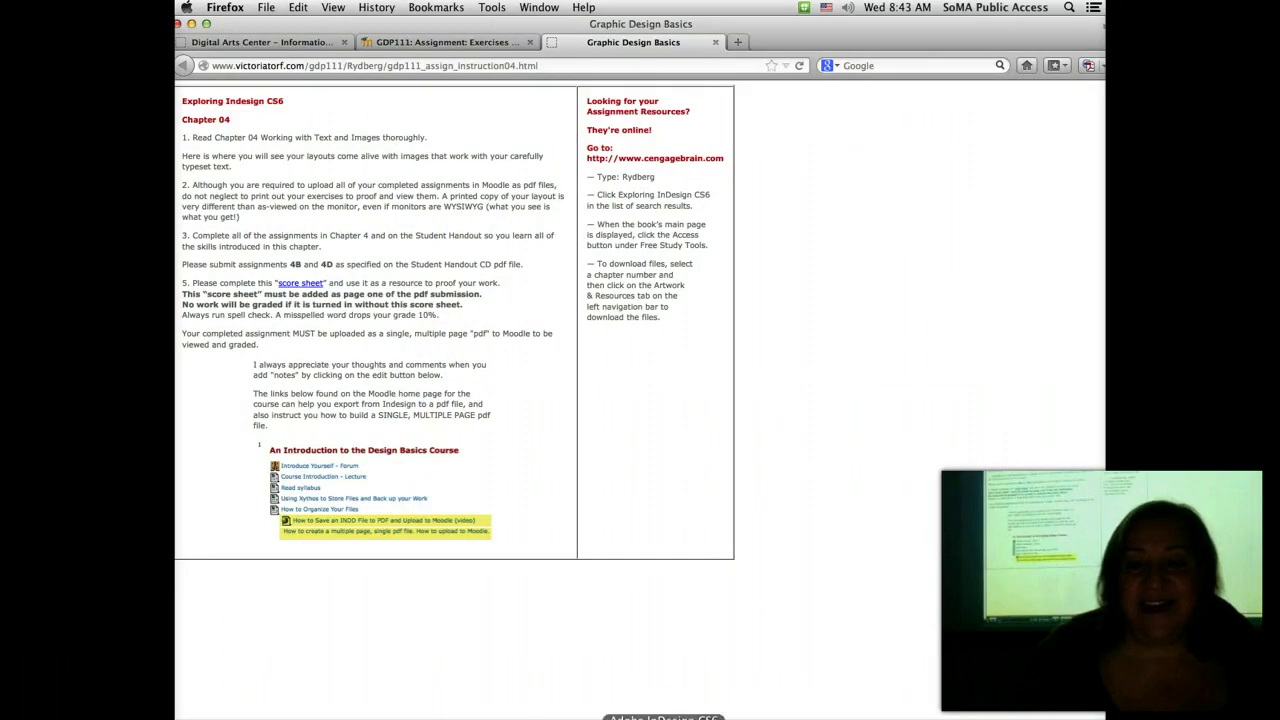
{"action": "left_click", "coordinate": [630, 716]}
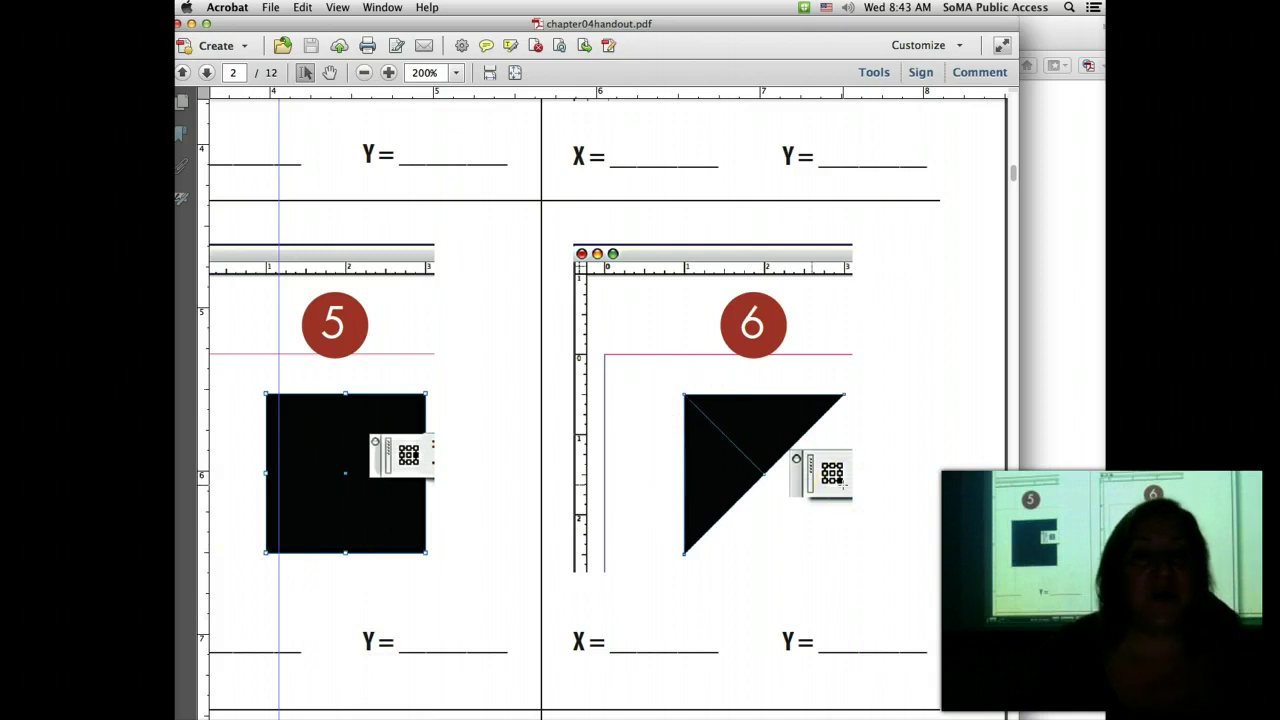
Step: Place a vertical guide at the triangle's right edge and a horizontal guide at the shapes' bottom, then switch to InDesign
{"action": "left_click_drag", "start_coordinate": [178, 526], "coordinate": [845, 556]}
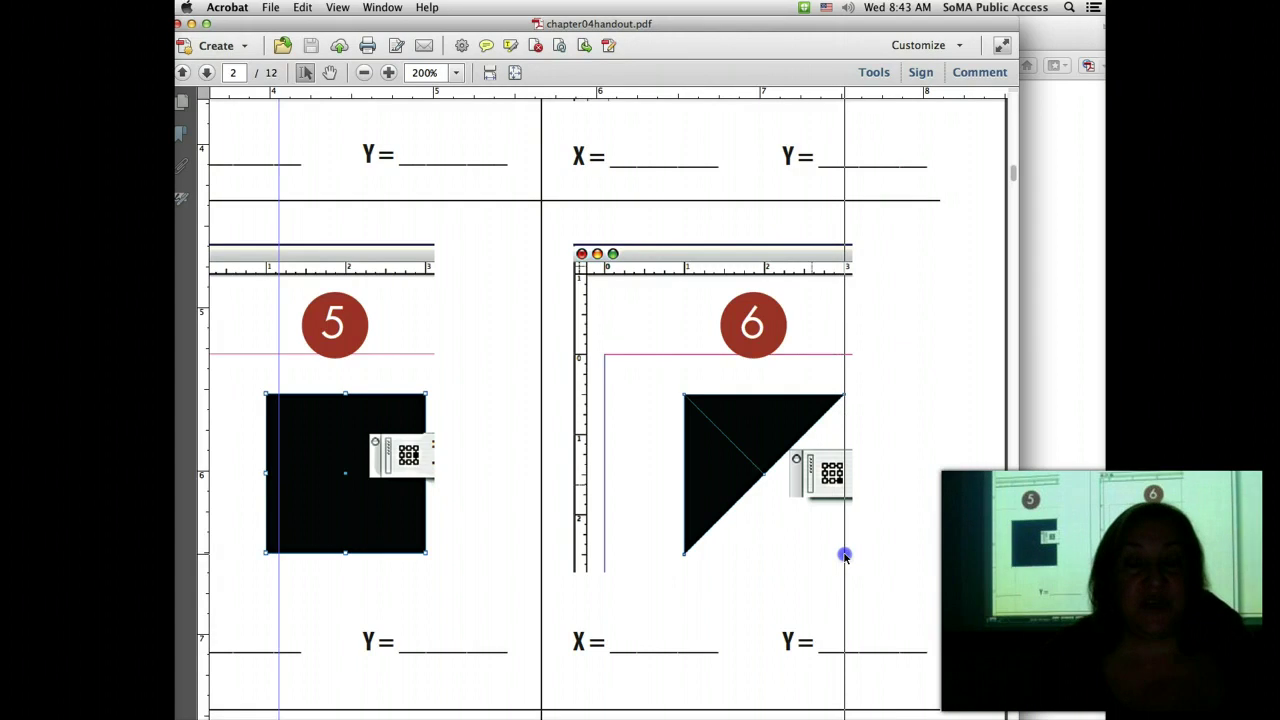
{"action": "left_click_drag", "start_coordinate": [845, 556], "coordinate": [845, 556]}
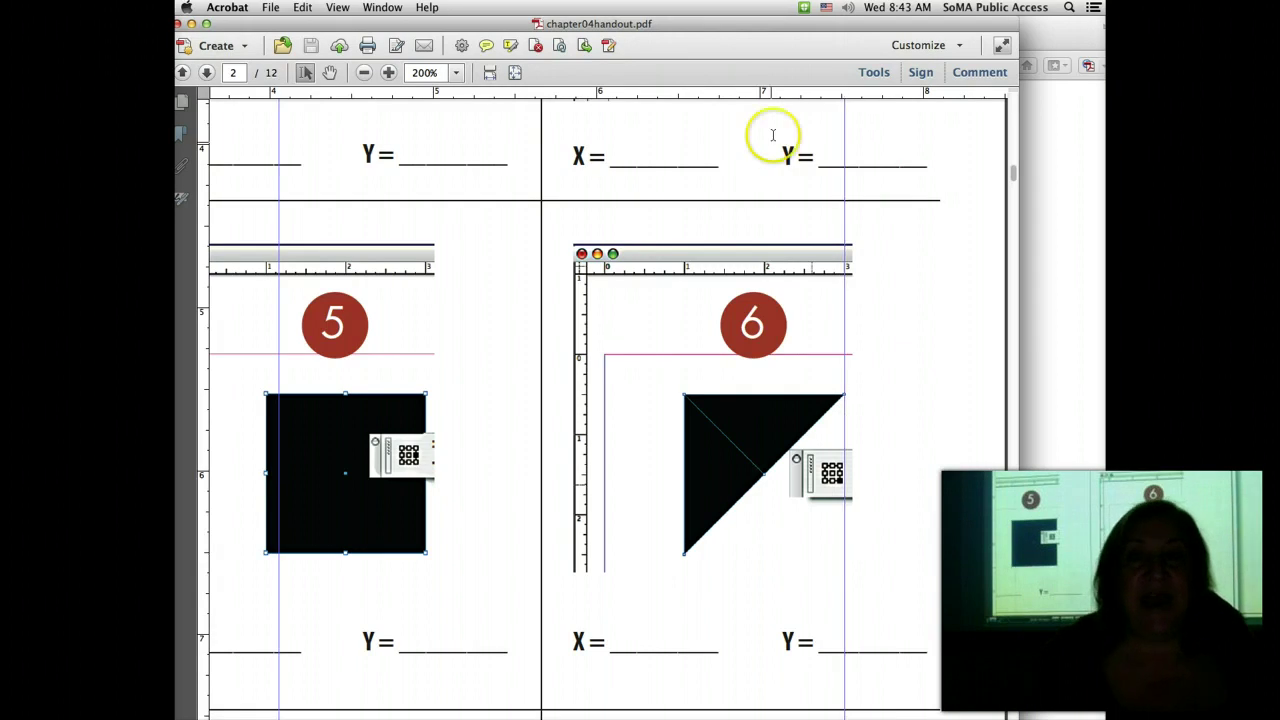
{"action": "mouse_move", "coordinate": [768, 91]}
{"action": "left_mouse_down"}
{"action": "mouse_move", "coordinate": [805, 557]}
{"action": "mouse_move", "coordinate": [846, 537]}
{"action": "mouse_move", "coordinate": [857, 280]}
{"action": "mouse_move", "coordinate": [846, 557]}
{"action": "mouse_move", "coordinate": [789, 560]}
{"action": "mouse_move", "coordinate": [857, 553]}
{"action": "left_mouse_up"}
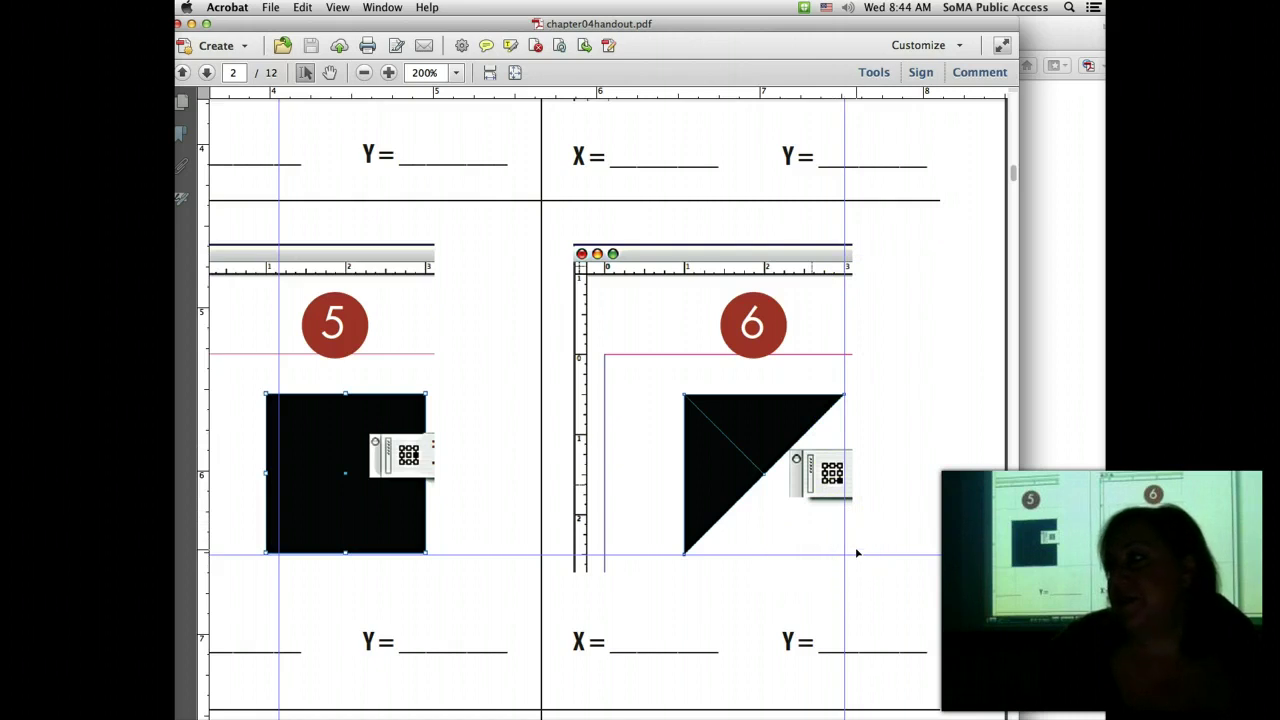
{"action": "left_click_drag", "start_coordinate": [857, 553], "coordinate": [838, 558]}
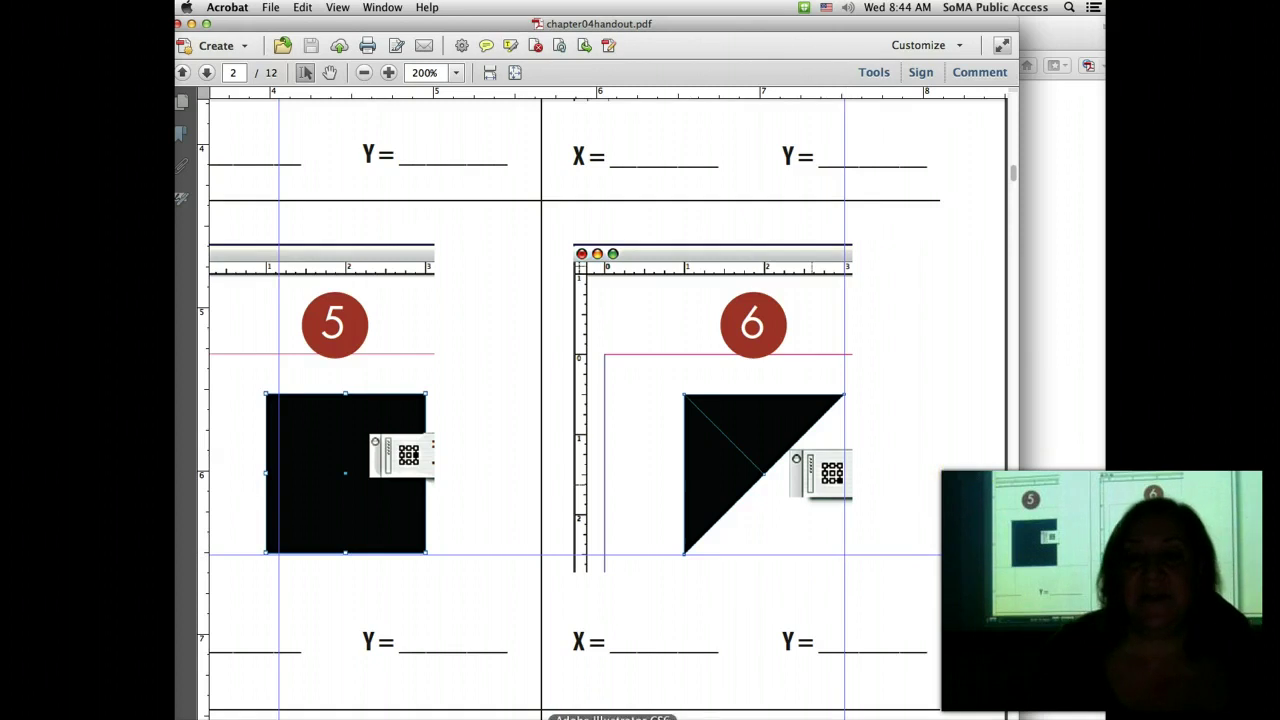
{"action": "left_click", "coordinate": [665, 716]}
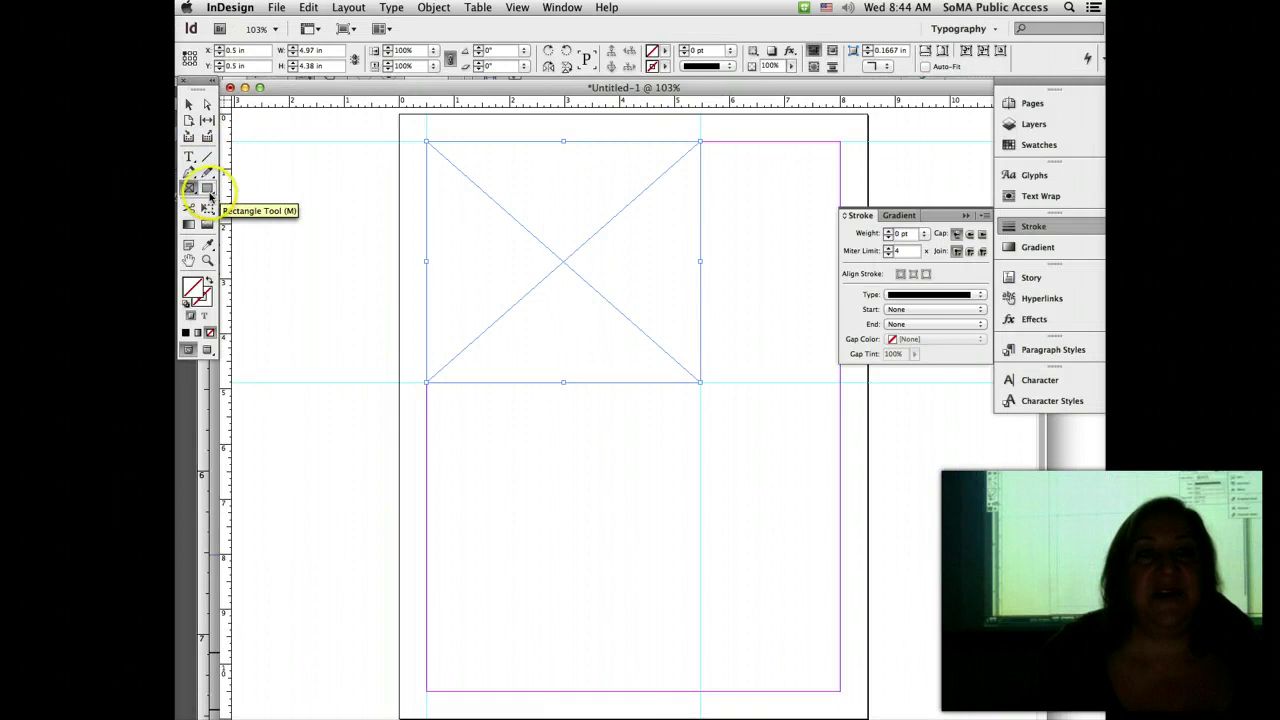
Step: With the Polygon tool, create a 3 in wide polygon, then delete the resulting hexagon
{"action": "left_click", "coordinate": [208, 190]}
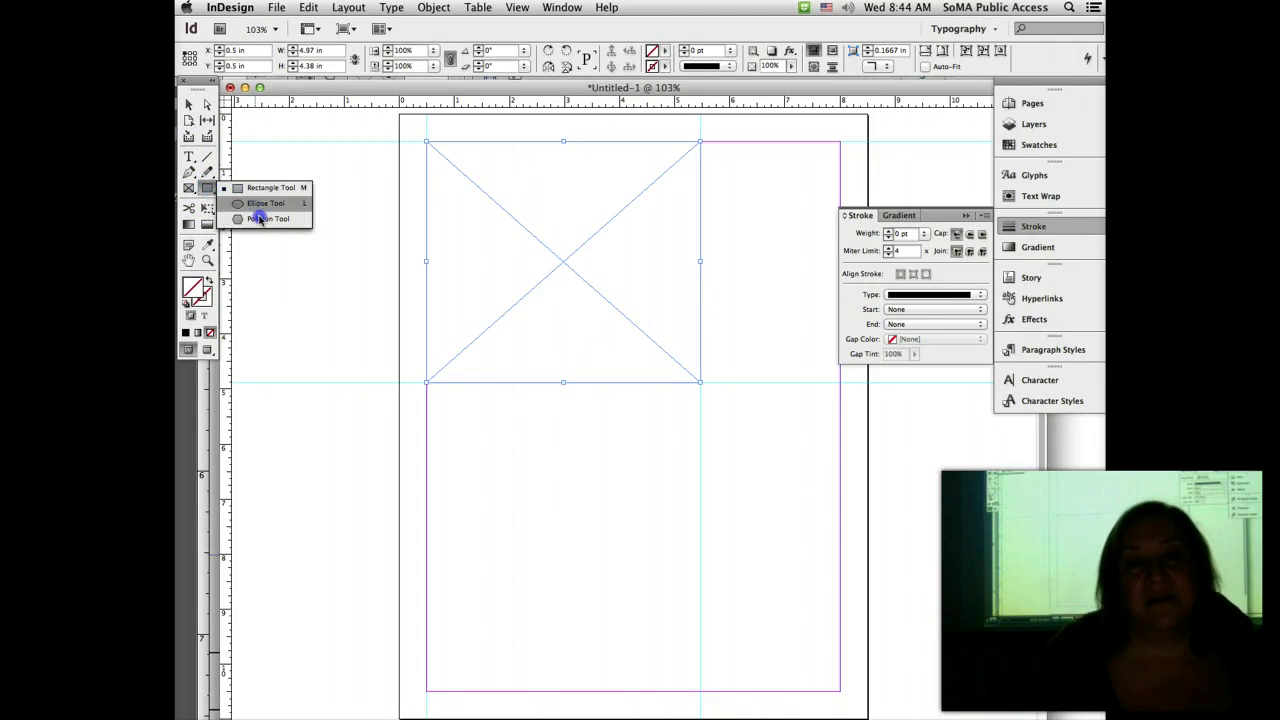
{"action": "left_click", "coordinate": [261, 218]}
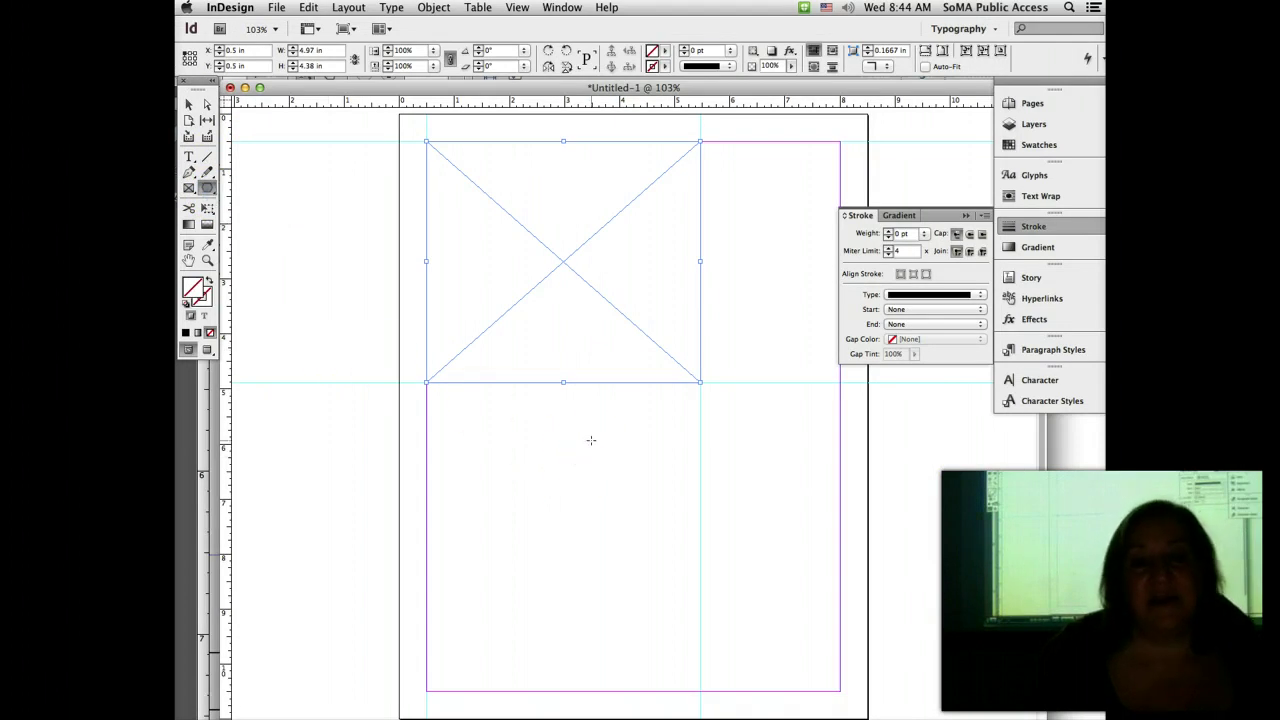
{"action": "left_click", "coordinate": [591, 440]}
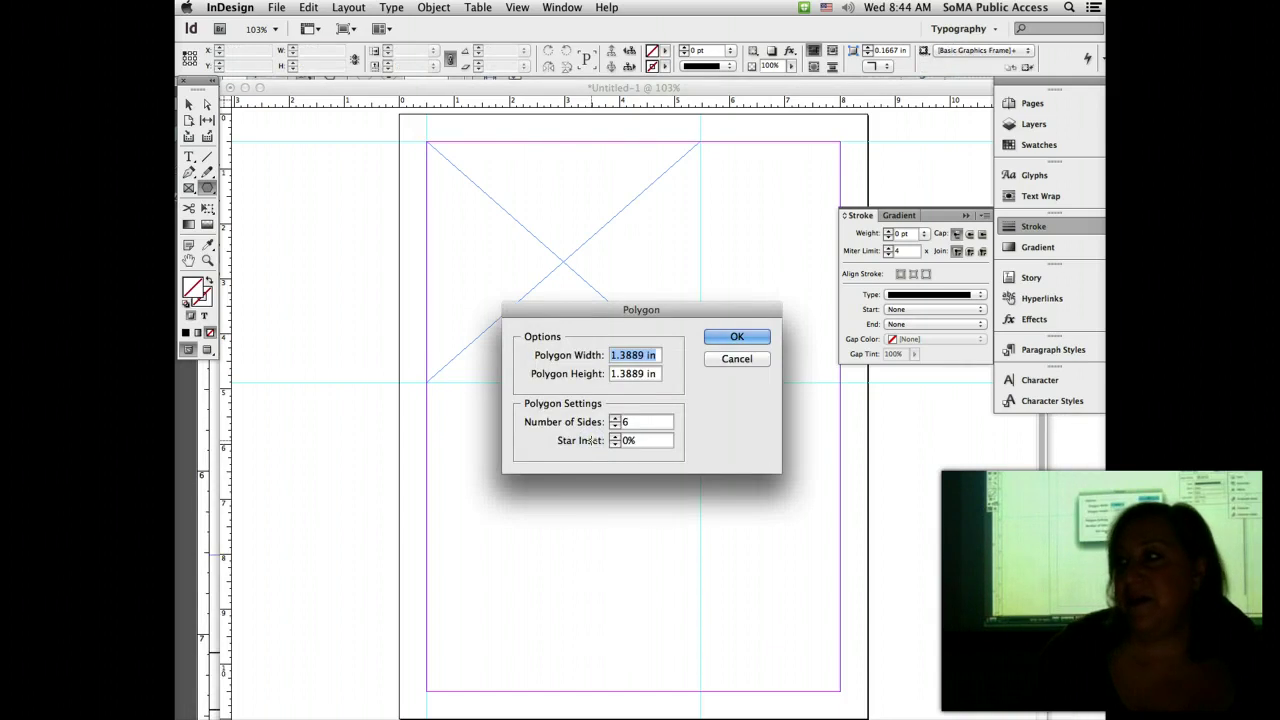
{"action": "type", "text": "3"}
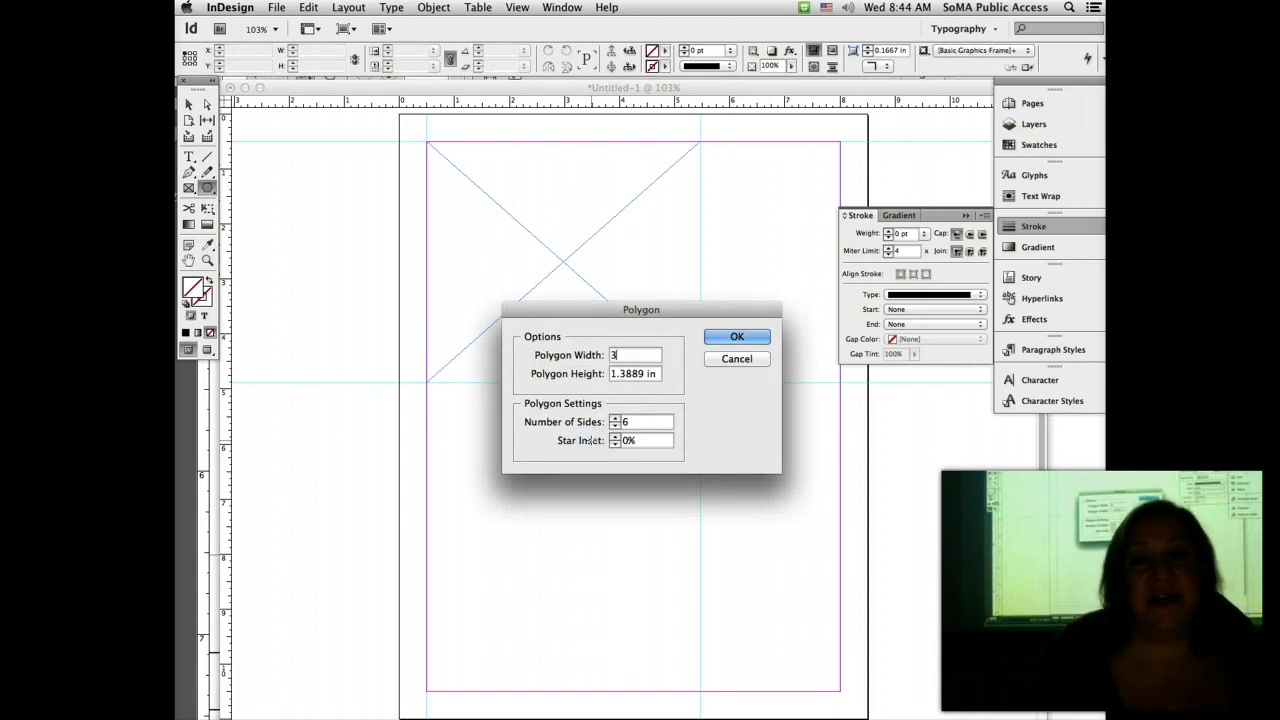
{"action": "left_click", "coordinate": [747, 341]}
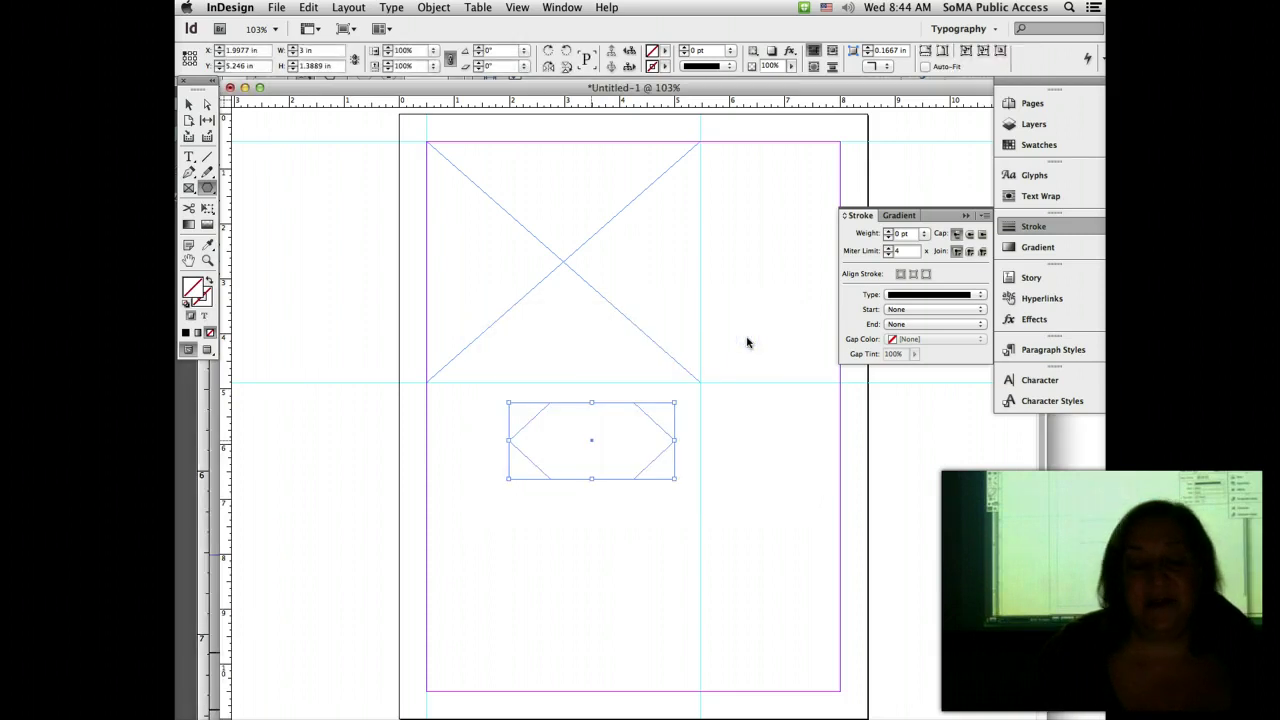
{"action": "key", "text": "Delete"}
Step: Recreate the polygon 3 in wide with Number of Sides 3 to make a triangle
{"action": "left_click", "coordinate": [647, 449]}
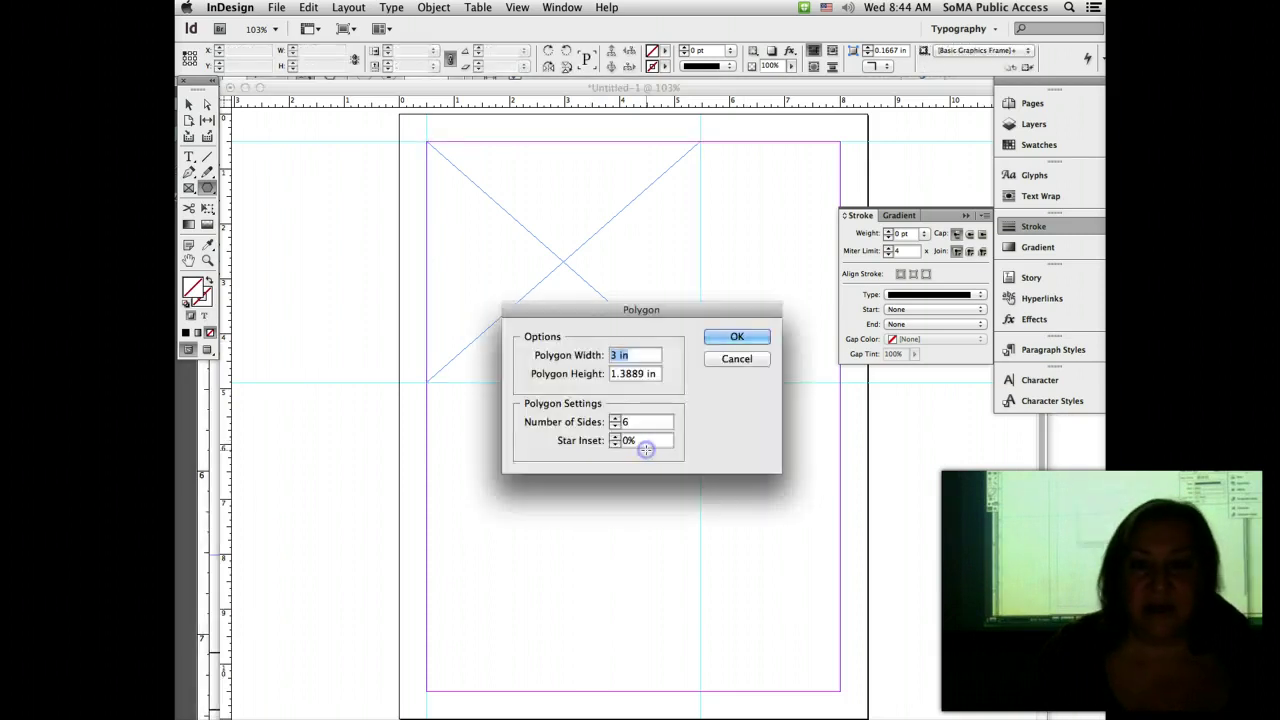
{"action": "double_click", "coordinate": [628, 423]}
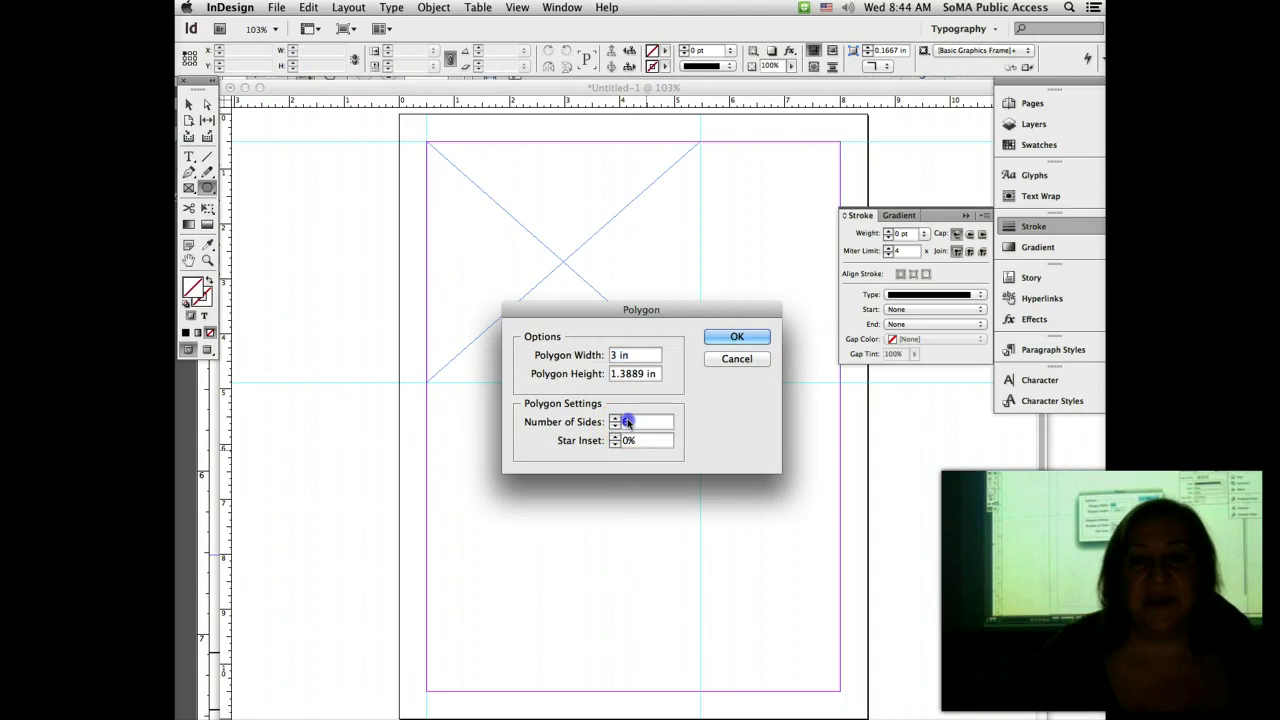
{"action": "type", "text": "3"}
{"action": "left_click", "coordinate": [750, 340]}
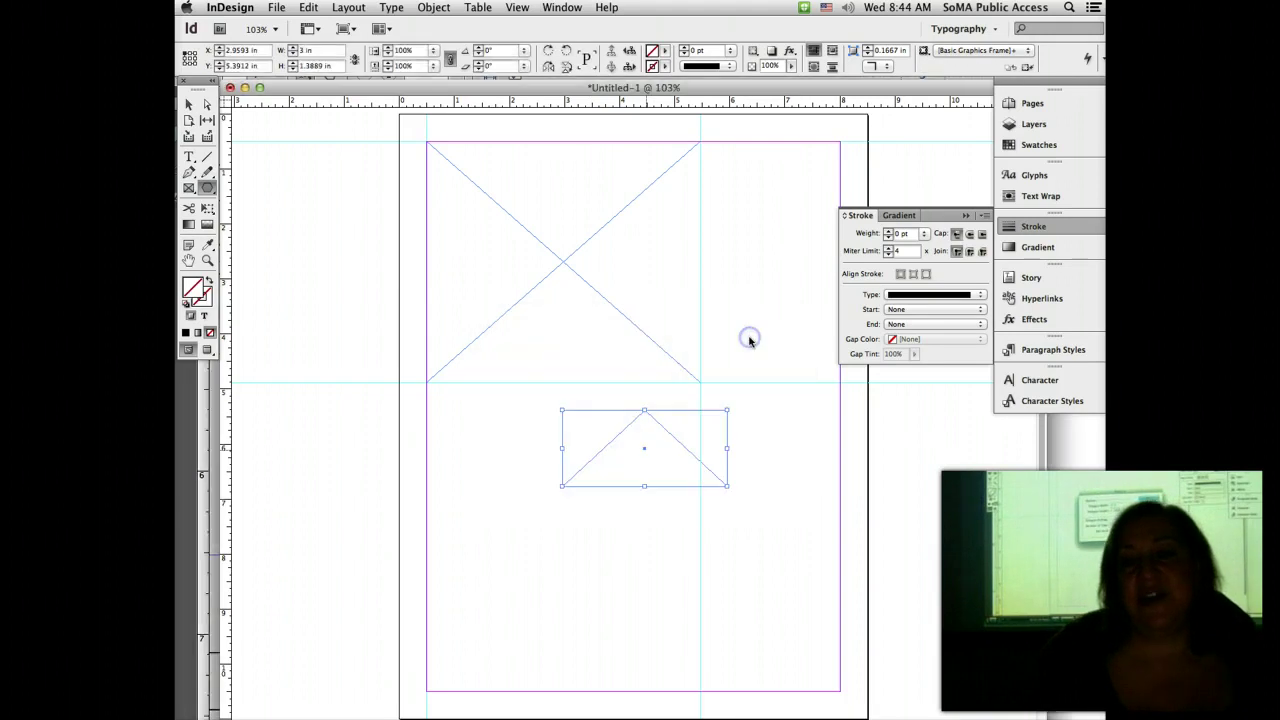
{"action": "left_click", "coordinate": [1054, 144]}
Step: Fill the triangle with the C=75 M=5 Y=100 K=0 green swatch, then switch to the handout
{"action": "left_click", "coordinate": [870, 246]}
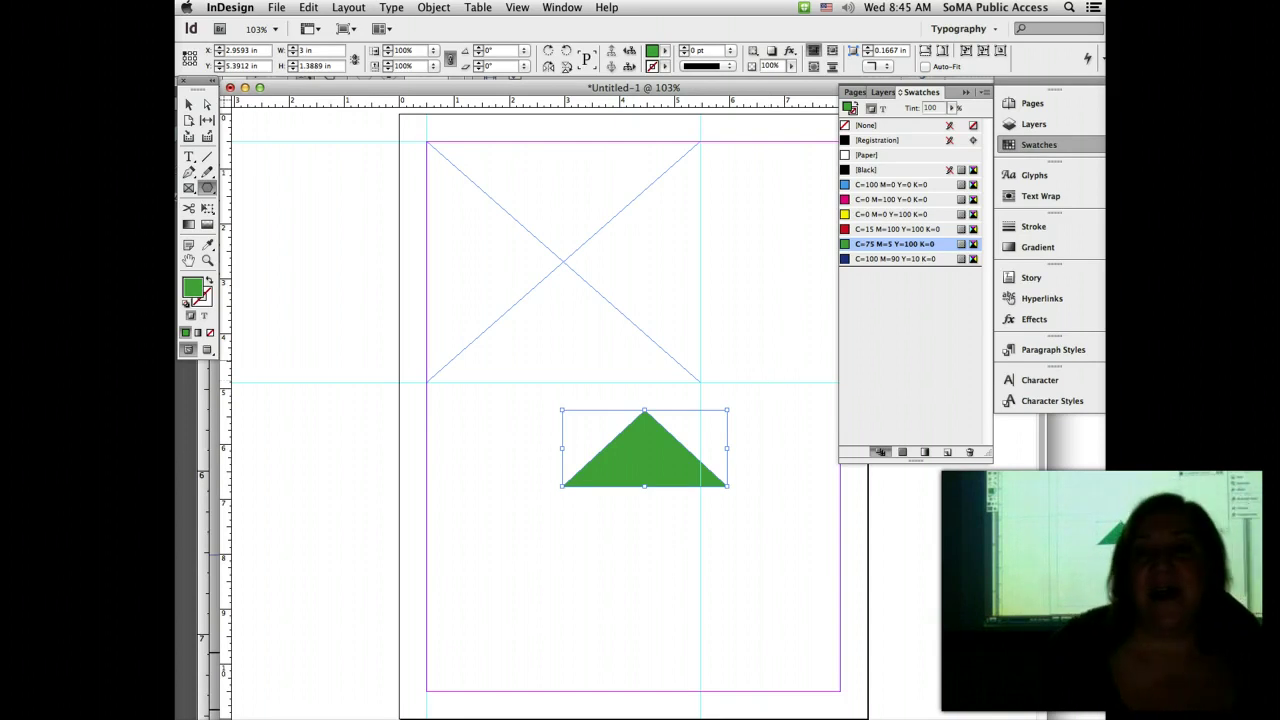
{"action": "left_click", "coordinate": [1084, 485]}
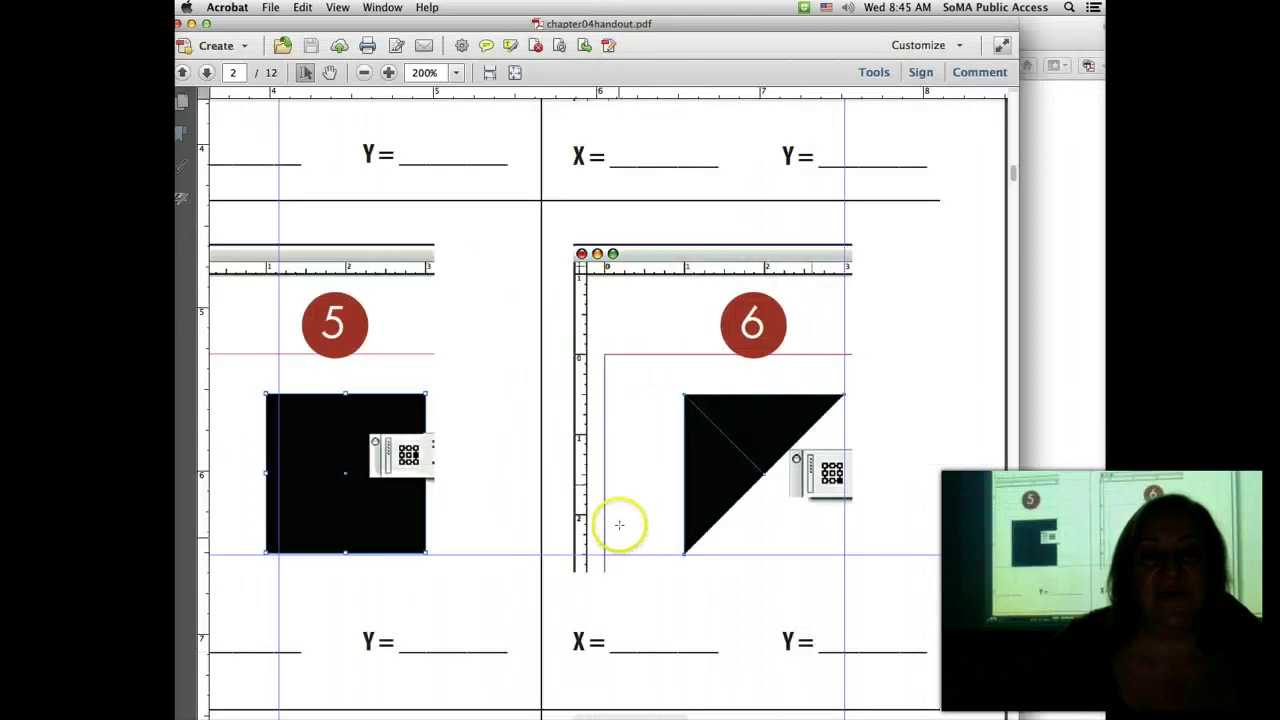
Step: Scroll the handout down to exercises 8 and 9
{"action": "scroll", "coordinate": [619, 524], "scroll_direction": "down", "scroll_amount": 8}
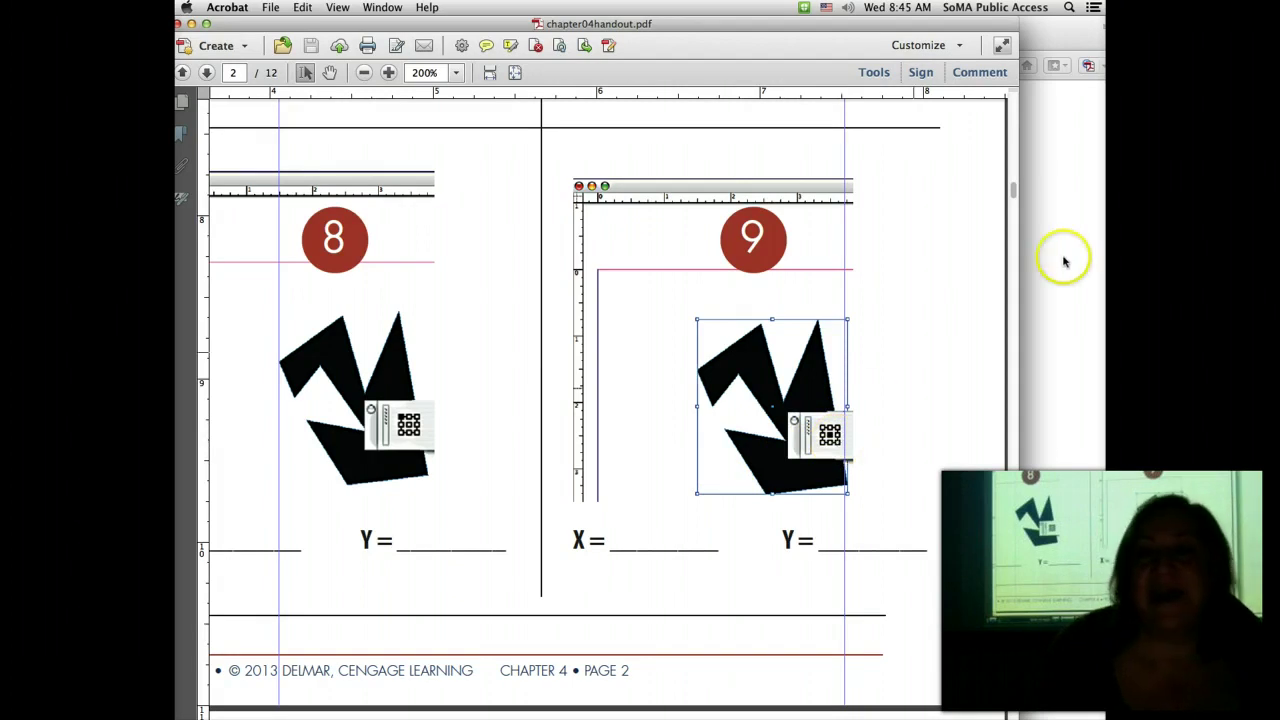
Step: Compare the triangle's X/Y values from several reference points, then close the document choosing Don't Save
{"action": "left_click", "coordinate": [700, 718]}
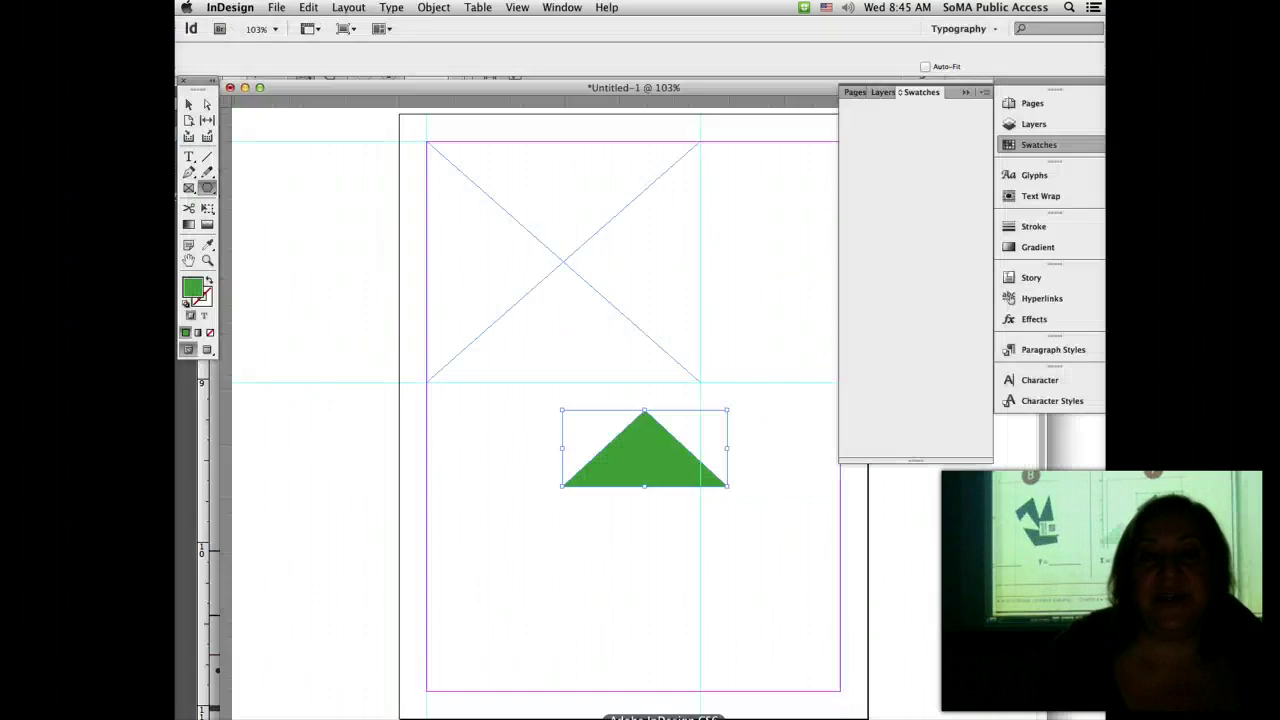
{"action": "left_click", "coordinate": [190, 59]}
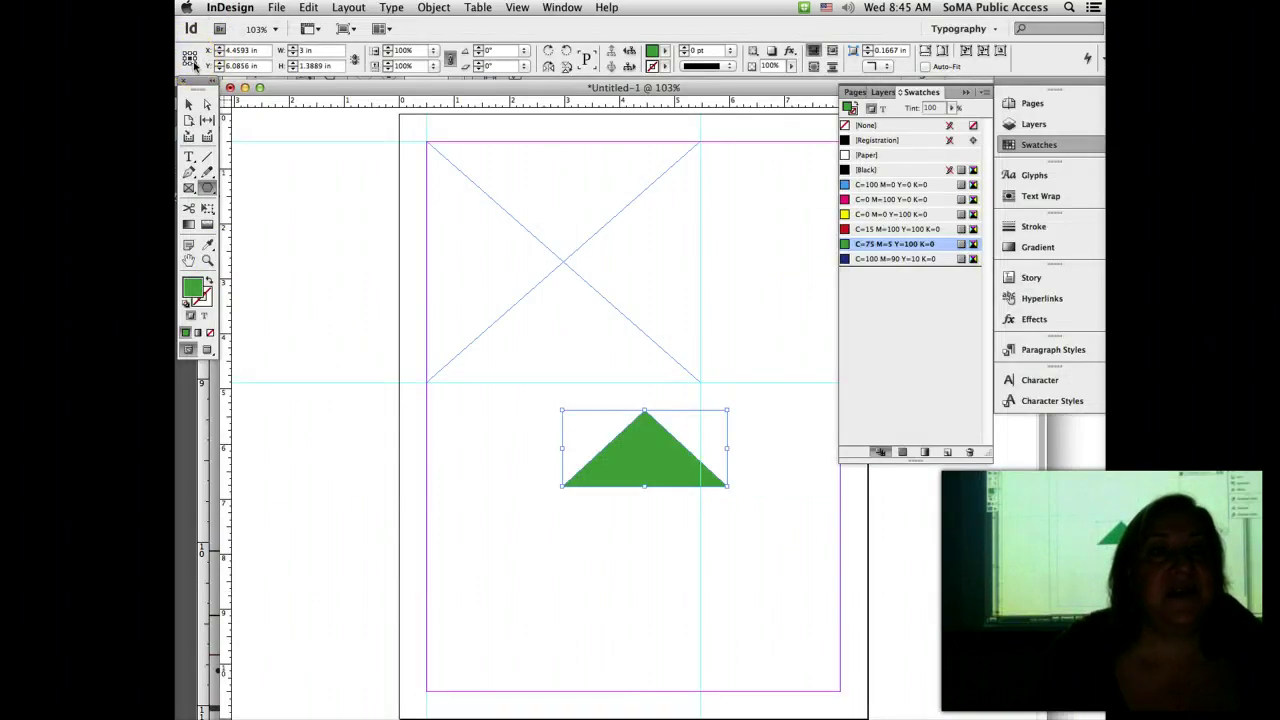
{"action": "left_click", "coordinate": [198, 58]}
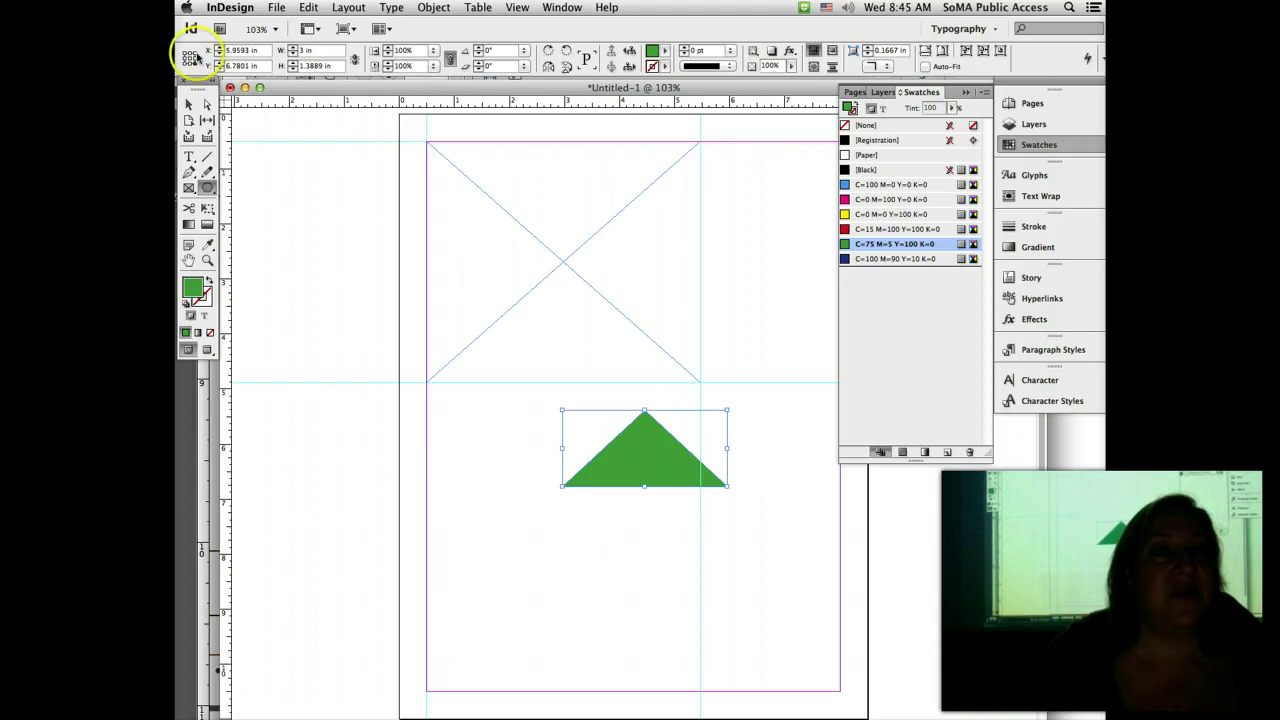
{"action": "left_click", "coordinate": [189, 56]}
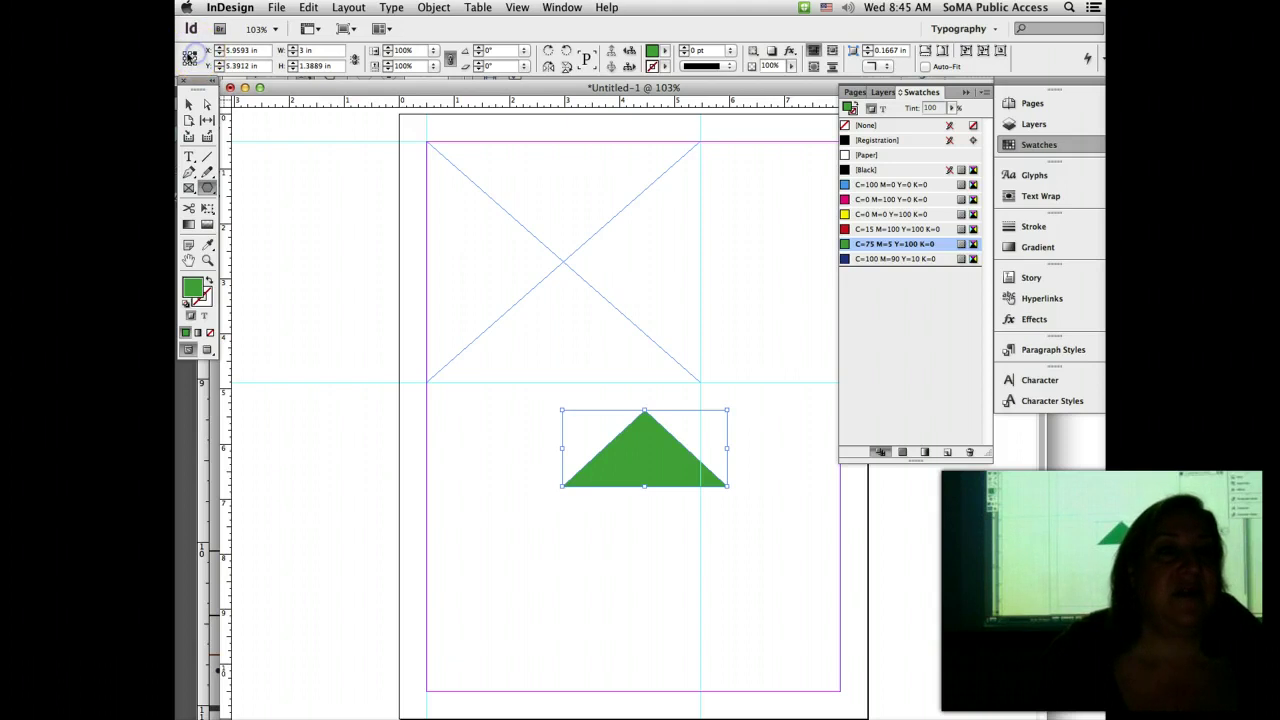
{"action": "left_click", "coordinate": [188, 57]}
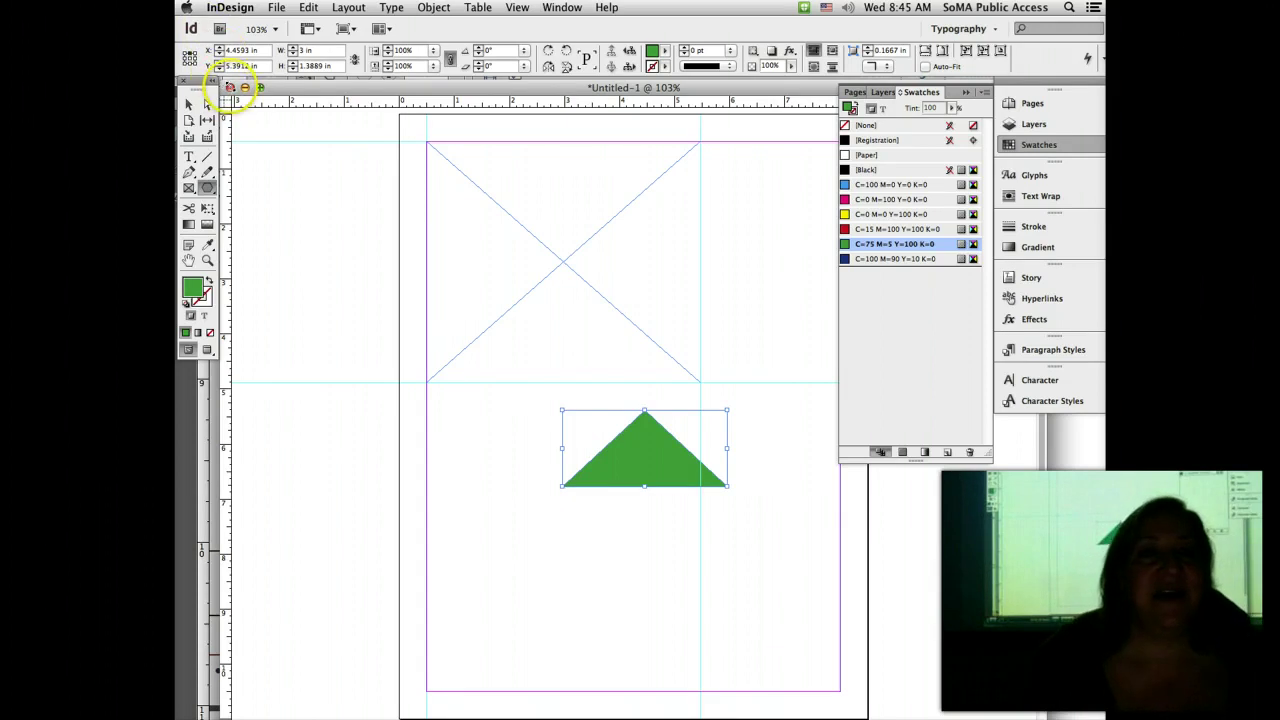
{"action": "left_click", "coordinate": [229, 87]}
{"action": "left_click", "coordinate": [596, 222]}
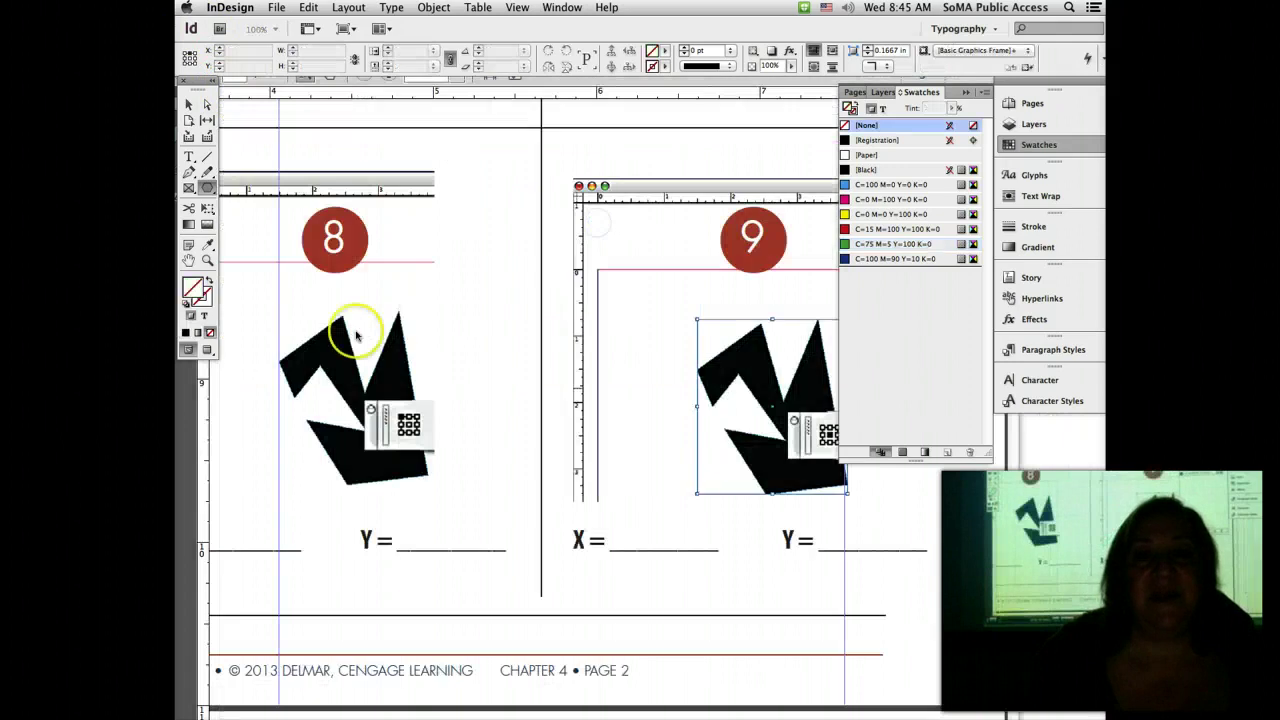
Step: Switch to the handout, fit the page, and scroll down to the page 3 Beautiful Morning flyer
{"action": "key", "text": "super+Tab"}
{"action": "key", "text": "super+0"}
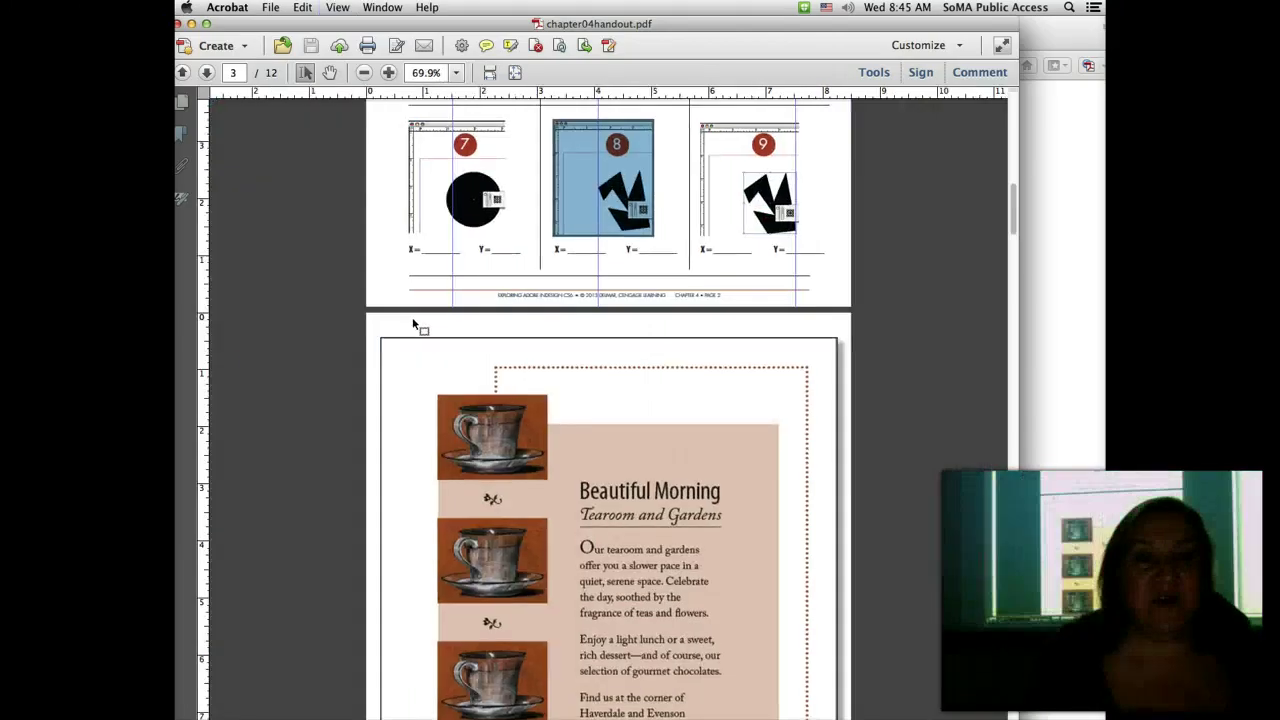
{"action": "scroll", "coordinate": [268, 320], "scroll_direction": "down", "scroll_amount": 1}
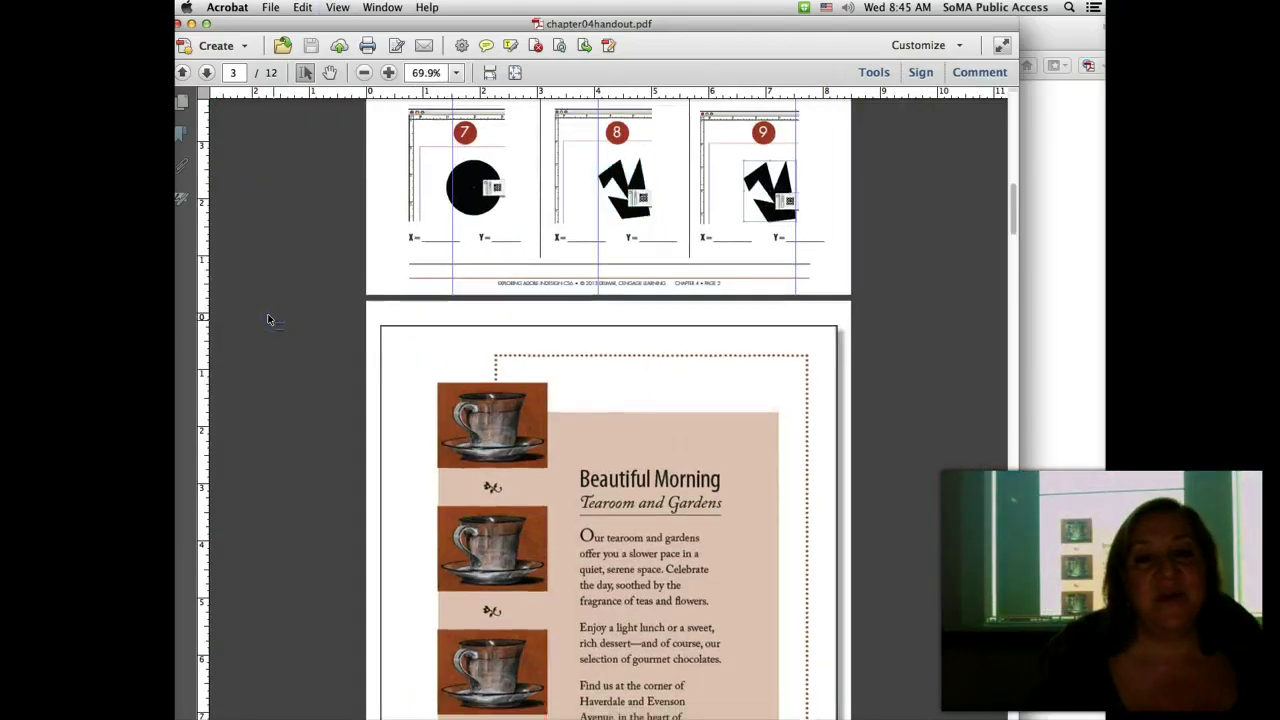
{"action": "scroll", "coordinate": [268, 320], "scroll_direction": "down", "scroll_amount": 6}
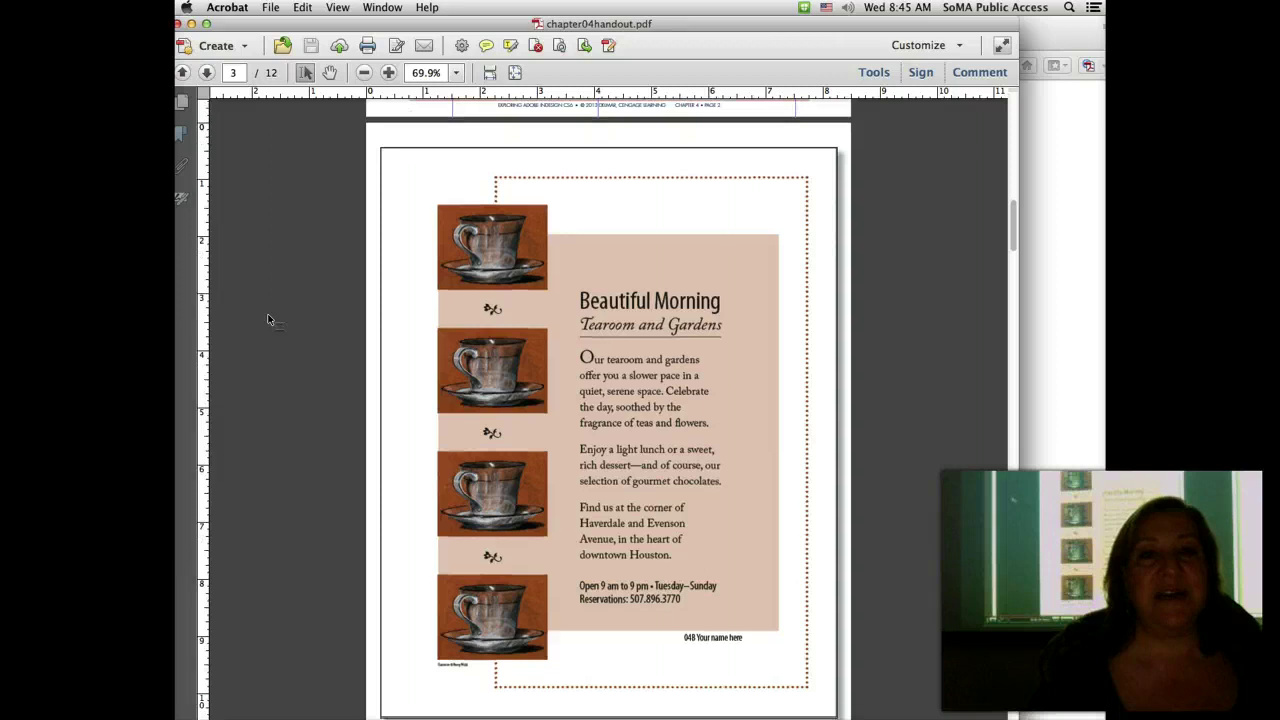
{"action": "scroll", "coordinate": [268, 320], "scroll_direction": "down", "scroll_amount": 1}
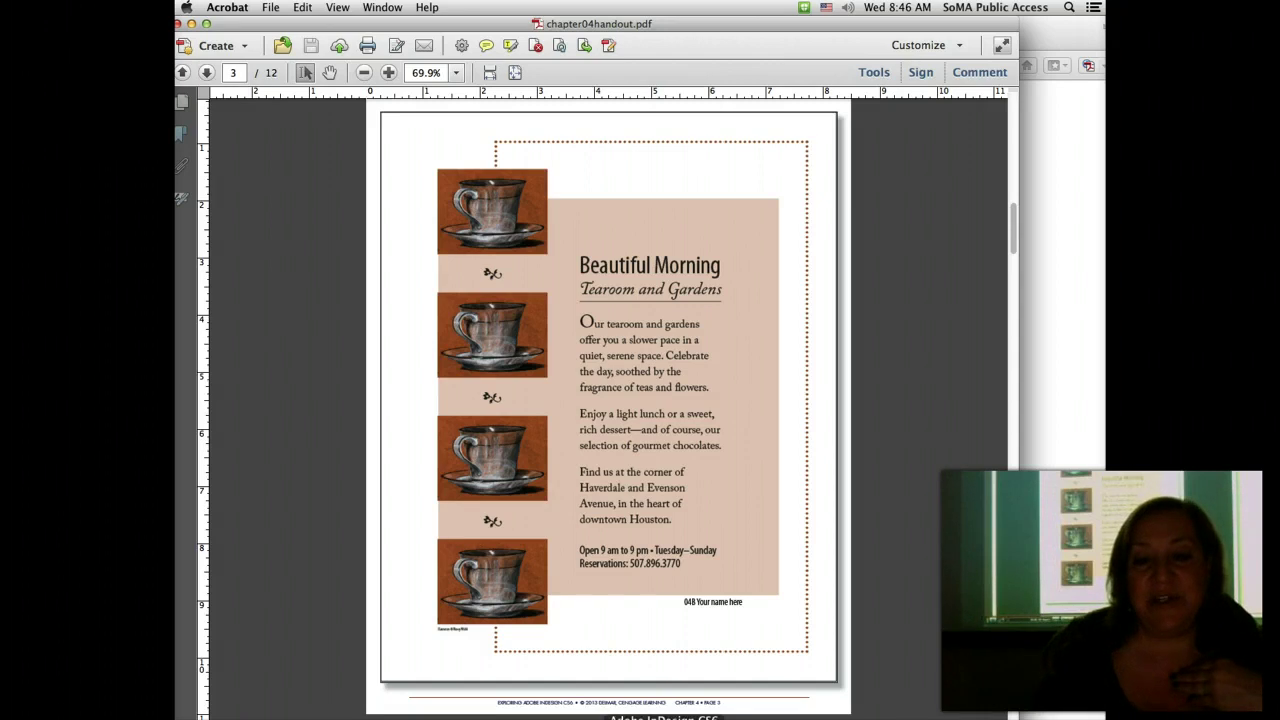
Step: Open 04B Template.indt from 04 Artwork and Resources > 04B Beautiful Morning as a new document
{"action": "left_click", "coordinate": [663, 718]}
{"action": "key", "text": "super+o"}
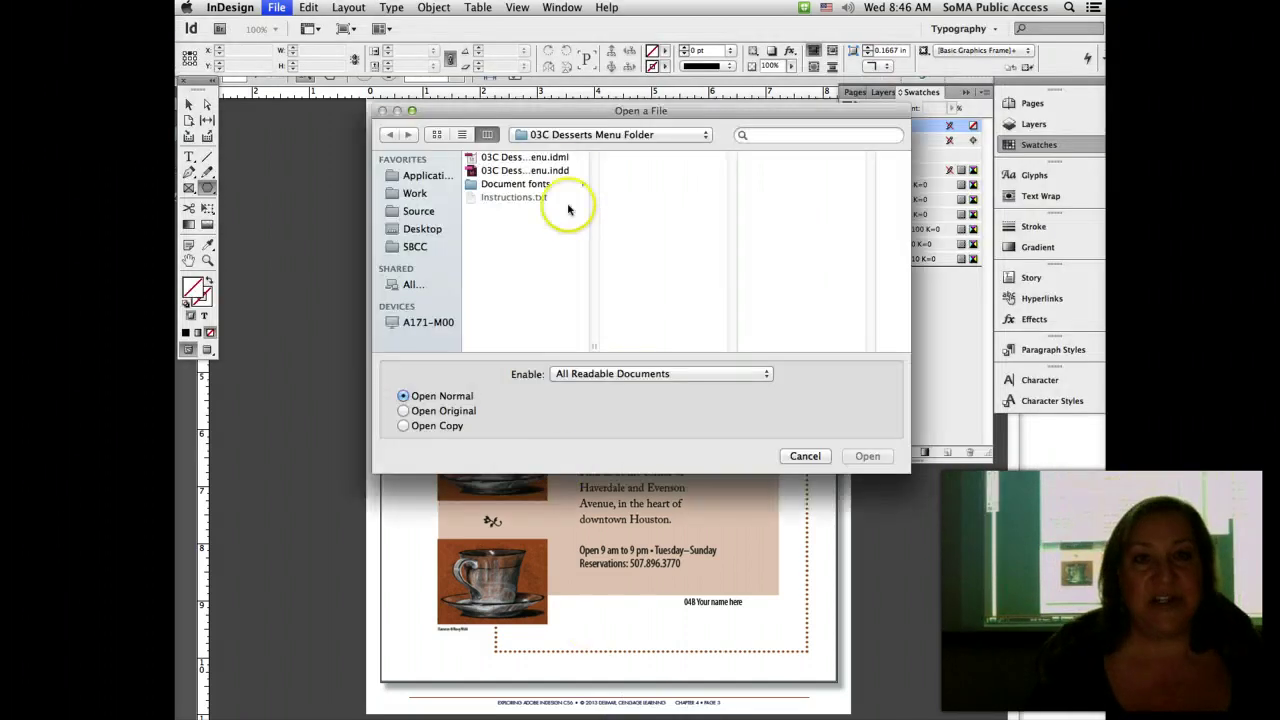
{"action": "left_click", "coordinate": [545, 135]}
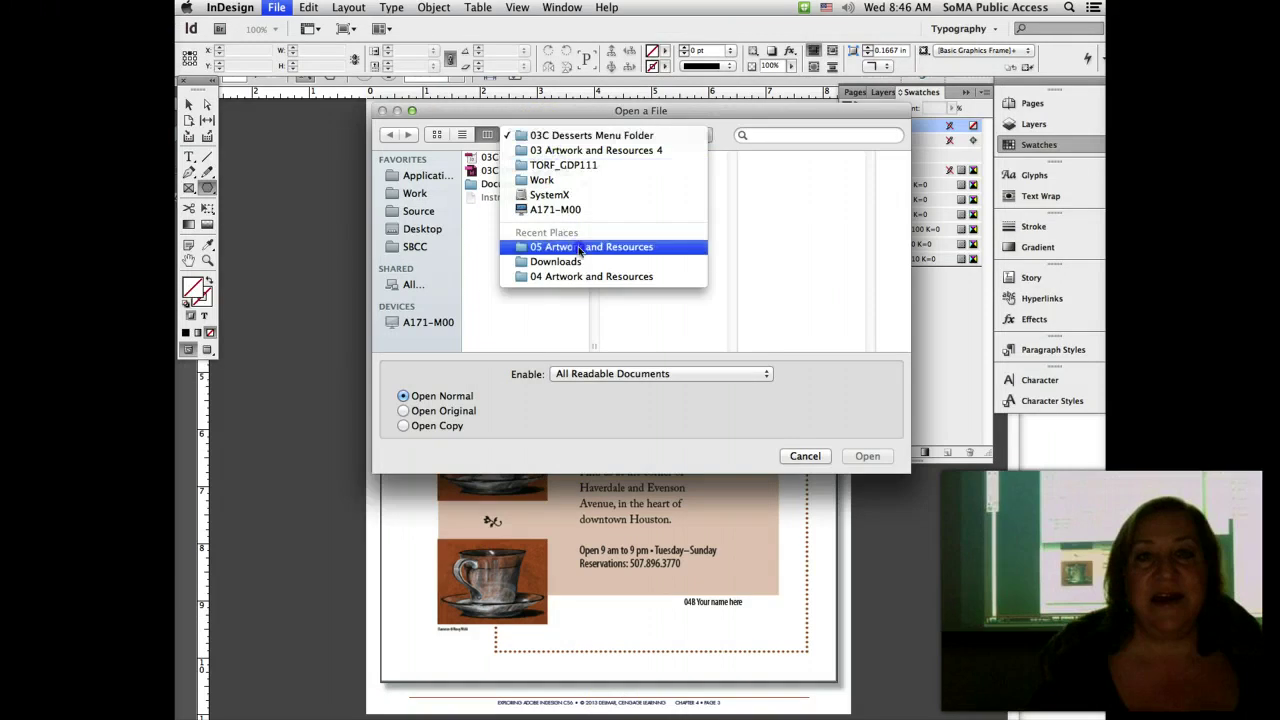
{"action": "left_click", "coordinate": [580, 276]}
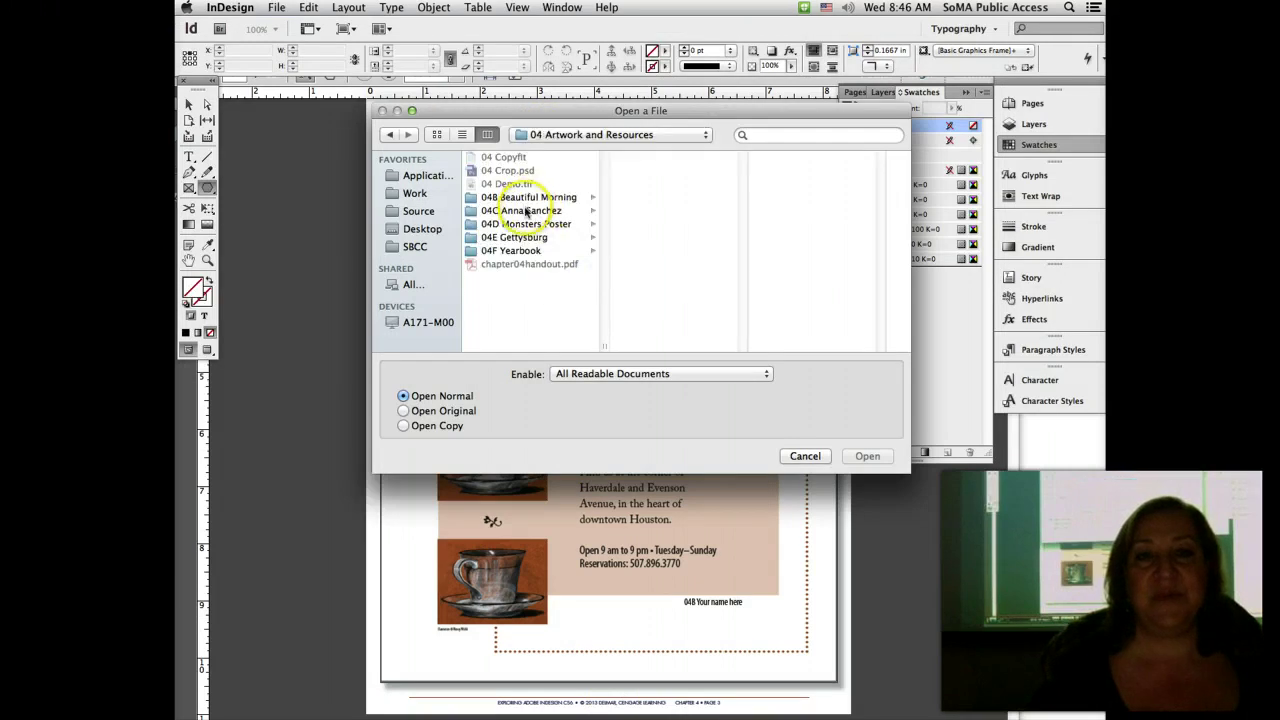
{"action": "left_click", "coordinate": [528, 199]}
{"action": "double_click", "coordinate": [660, 170]}
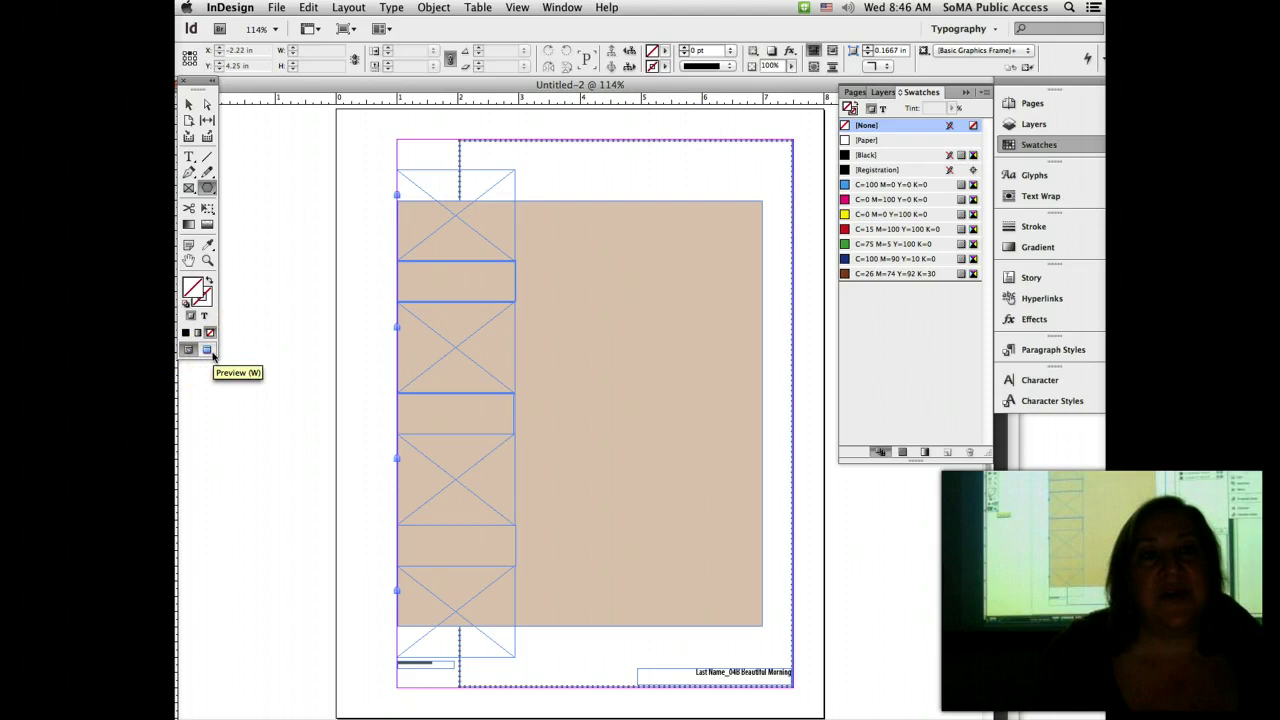
Step: Preview Untitled-2 without guides or frame edges, move its window aside, then close it
{"action": "left_click", "coordinate": [207, 349]}
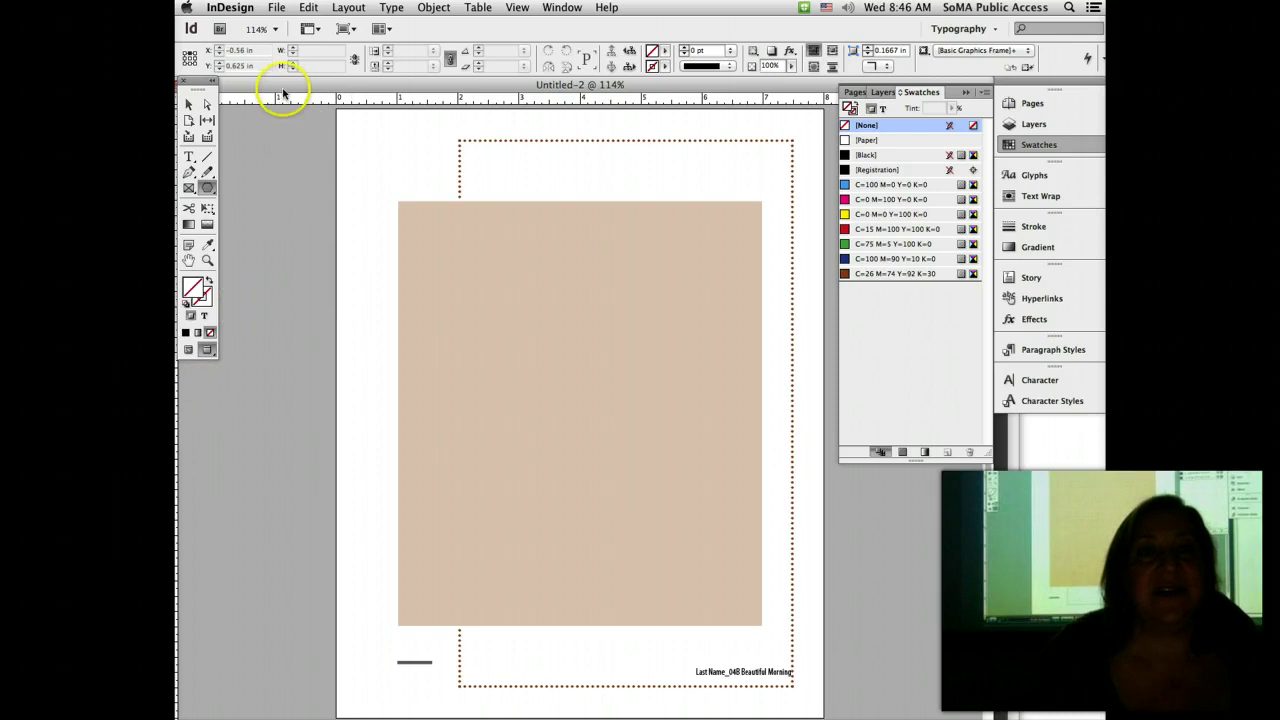
{"action": "left_click_drag", "start_coordinate": [283, 86], "coordinate": [348, 86]}
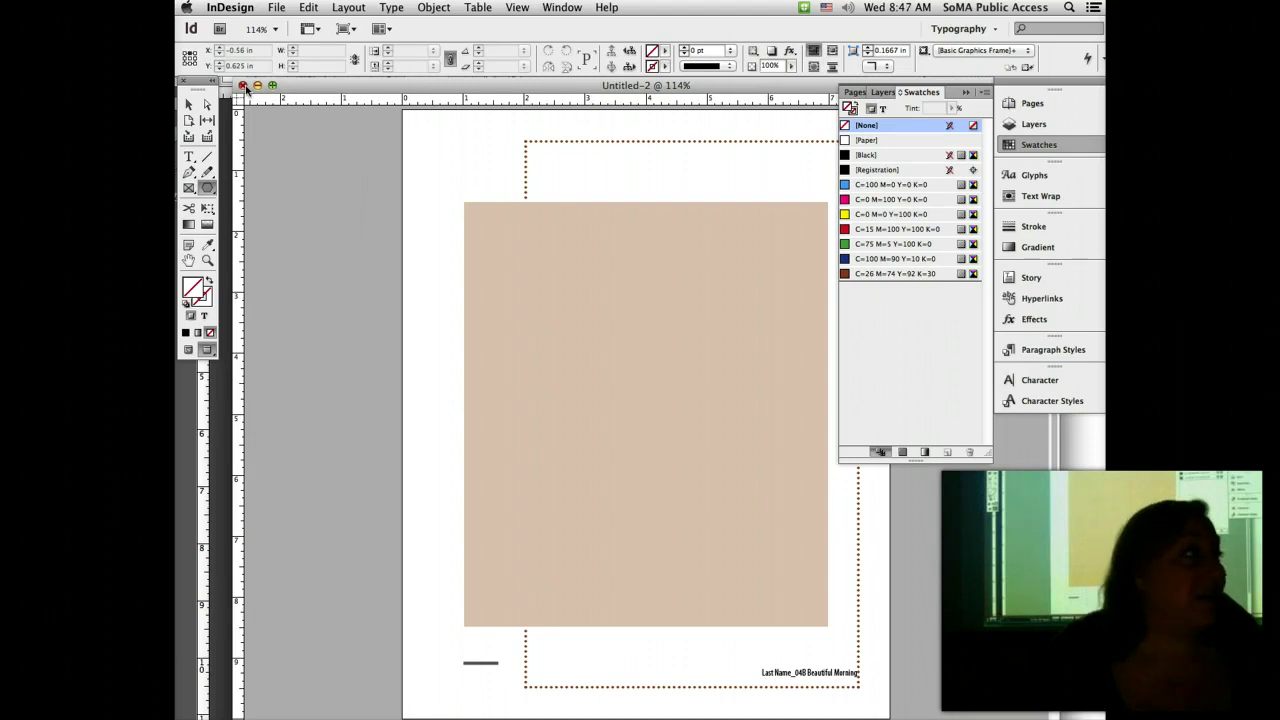
{"action": "left_click", "coordinate": [374, 150]}
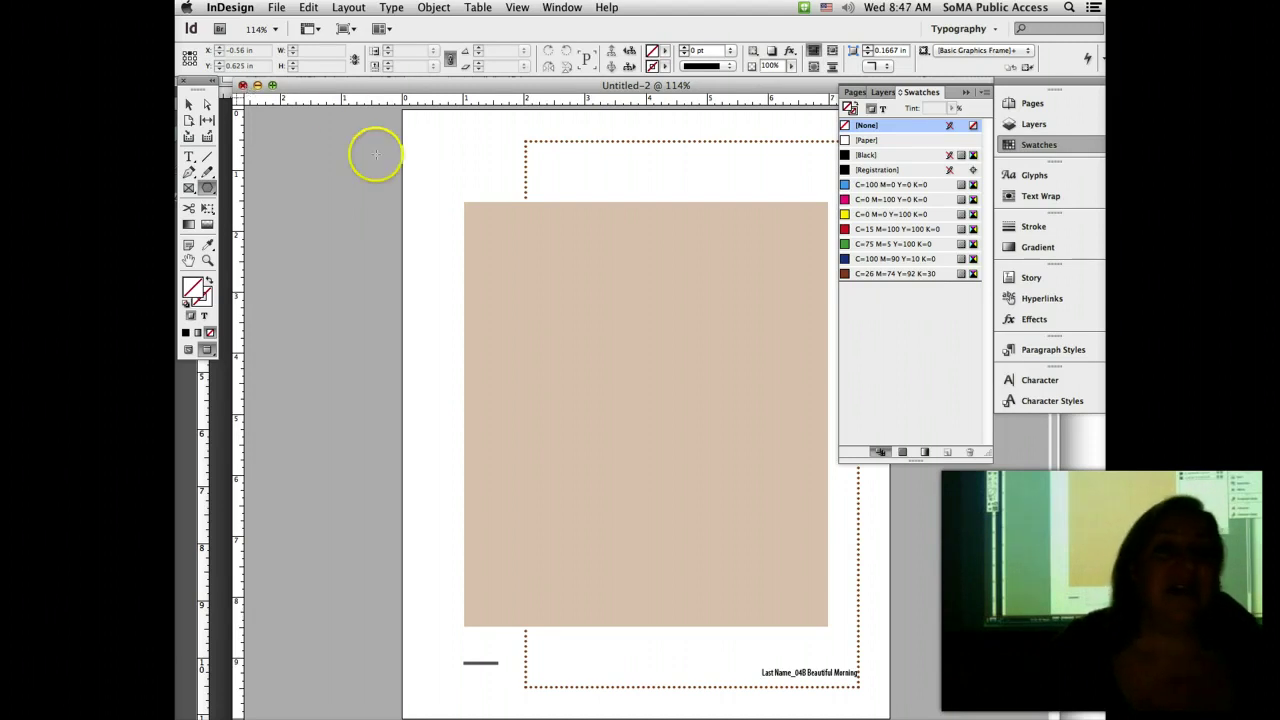
{"action": "left_click", "coordinate": [242, 86]}
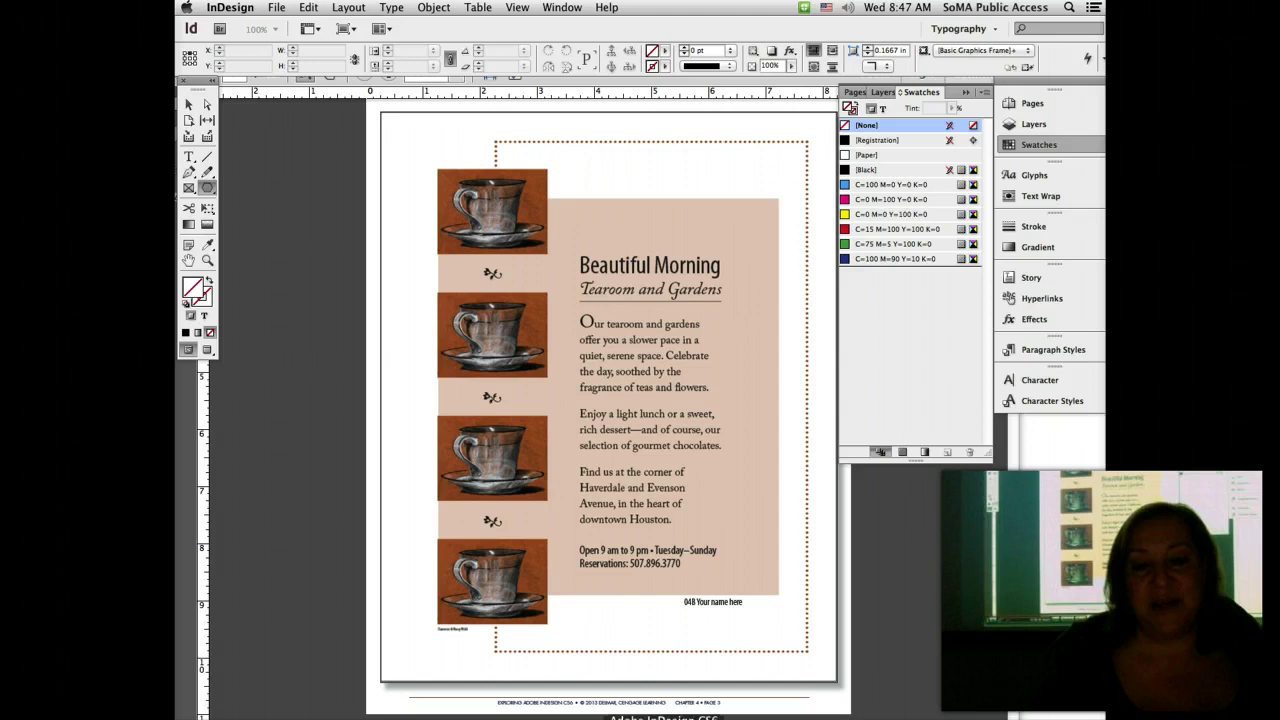
Step: Open 04B Template.indt from the 04B Beautiful Morning folder as a new untitled copy
{"action": "left_click", "coordinate": [276, 7]}
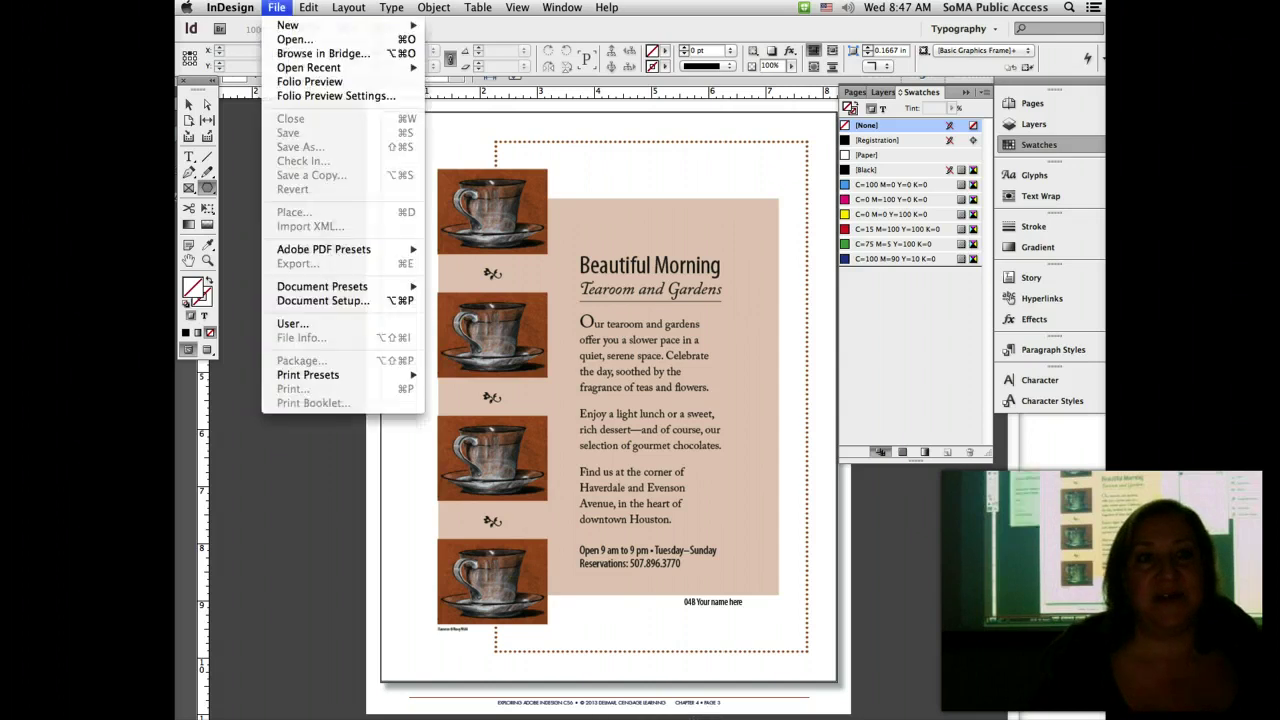
{"action": "mouse_move", "coordinate": [292, 69]}
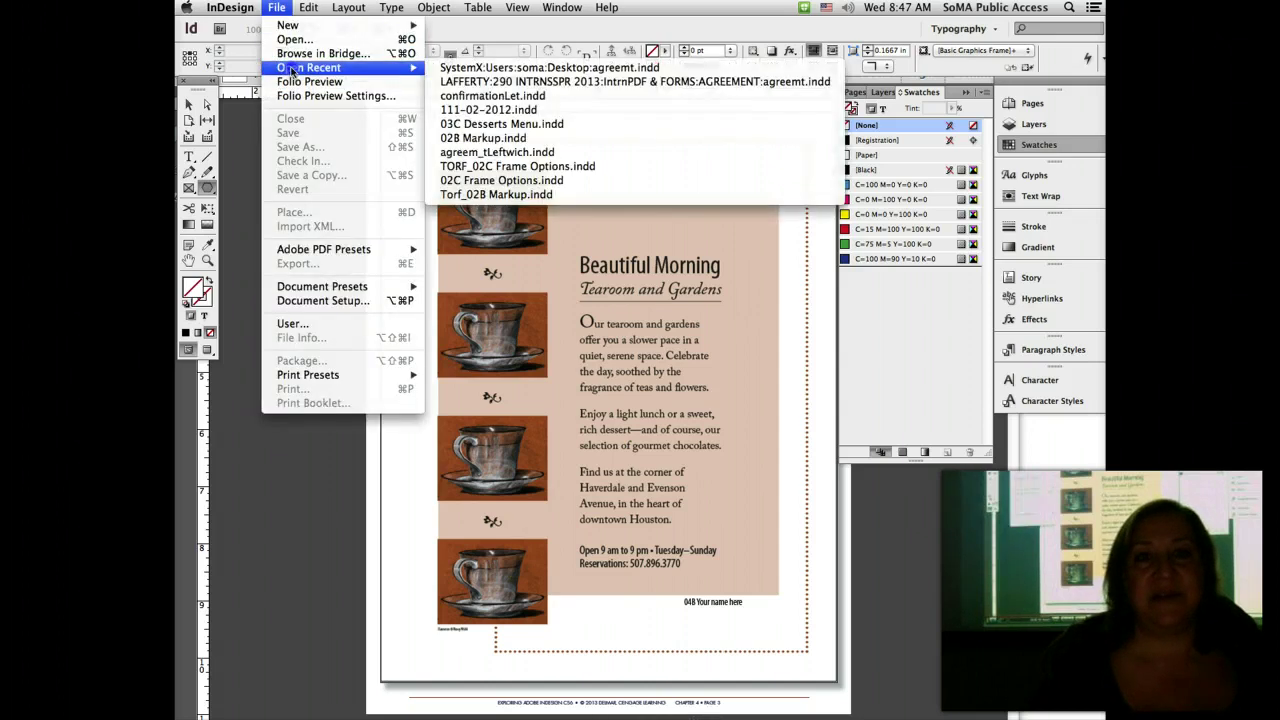
{"action": "left_click", "coordinate": [294, 39]}
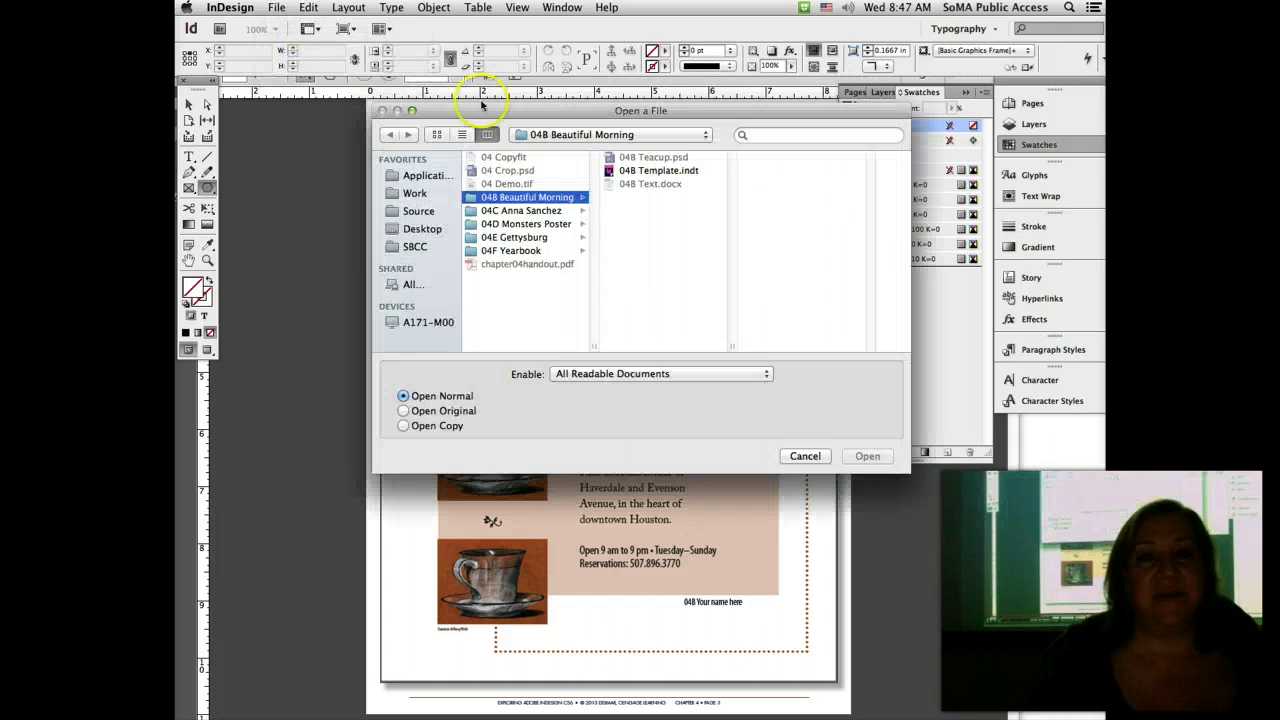
{"action": "double_click", "coordinate": [660, 170]}
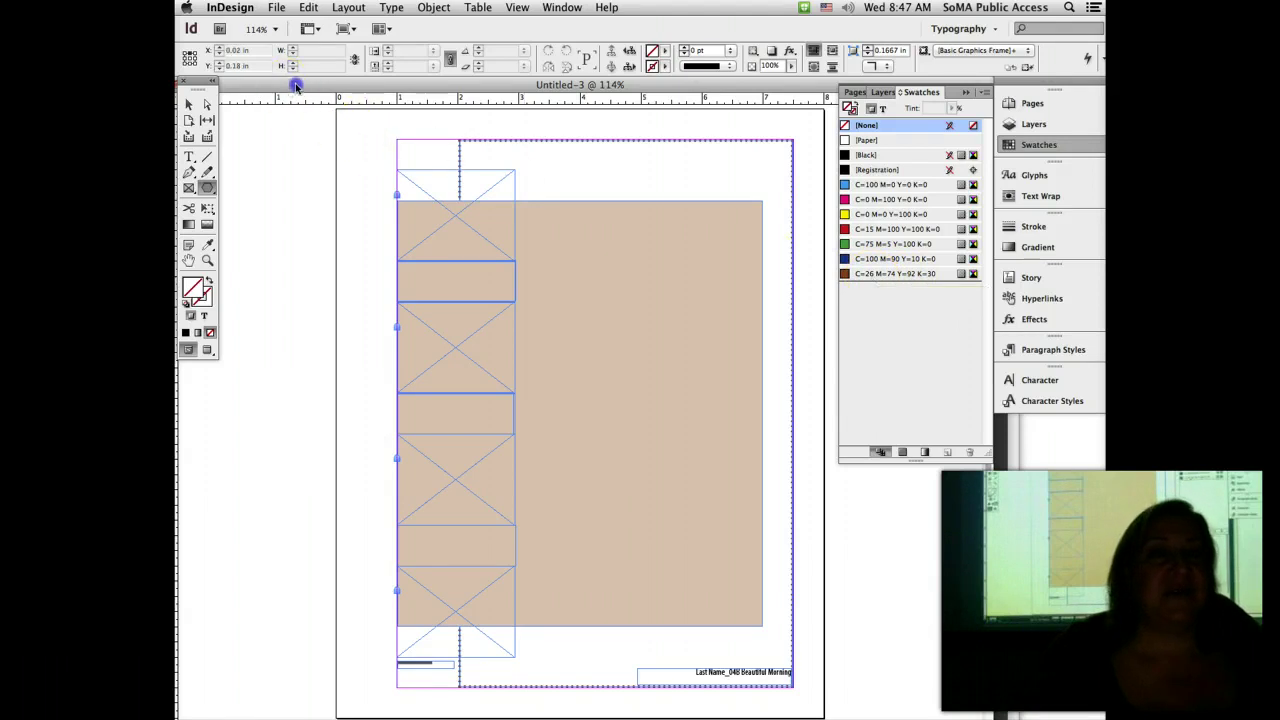
Step: Close the Untitled-3 template copy and bring the narrowed chapter04handout.pdf Acrobat window forward
{"action": "left_click_drag", "start_coordinate": [203, 84], "coordinate": [273, 94]}
{"action": "left_click", "coordinate": [248, 95]}
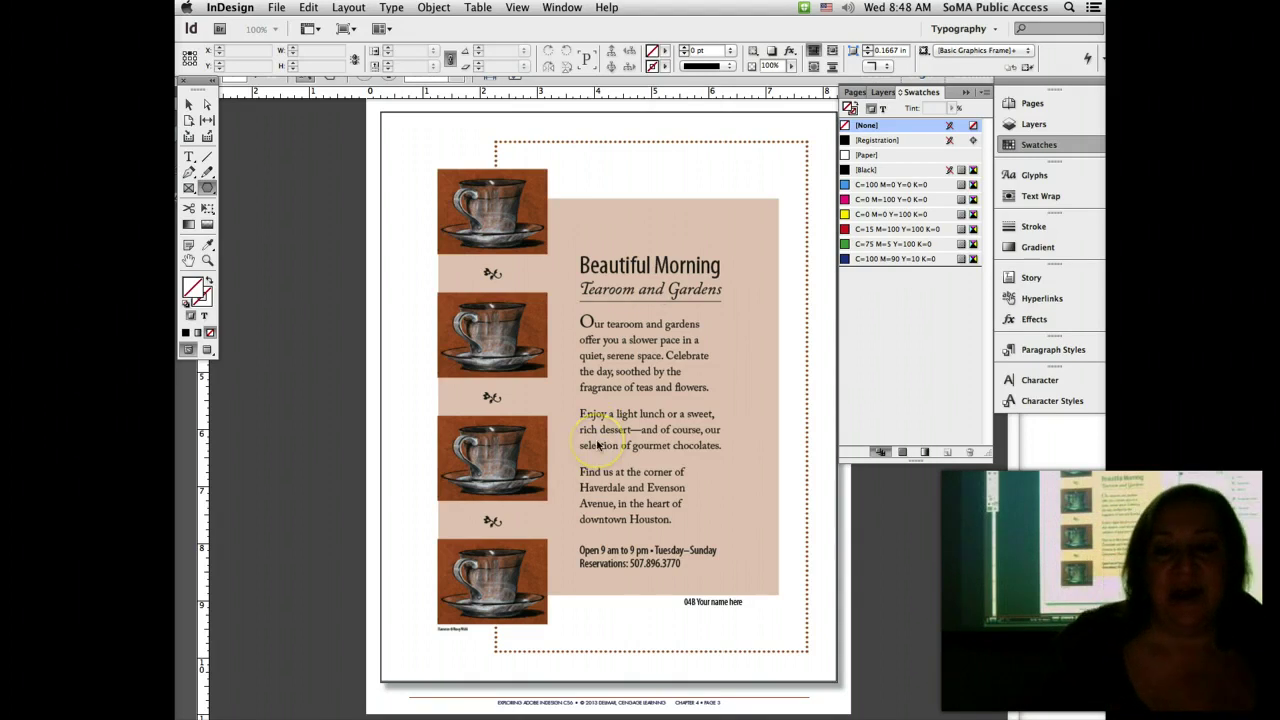
{"action": "left_click", "coordinate": [938, 602]}
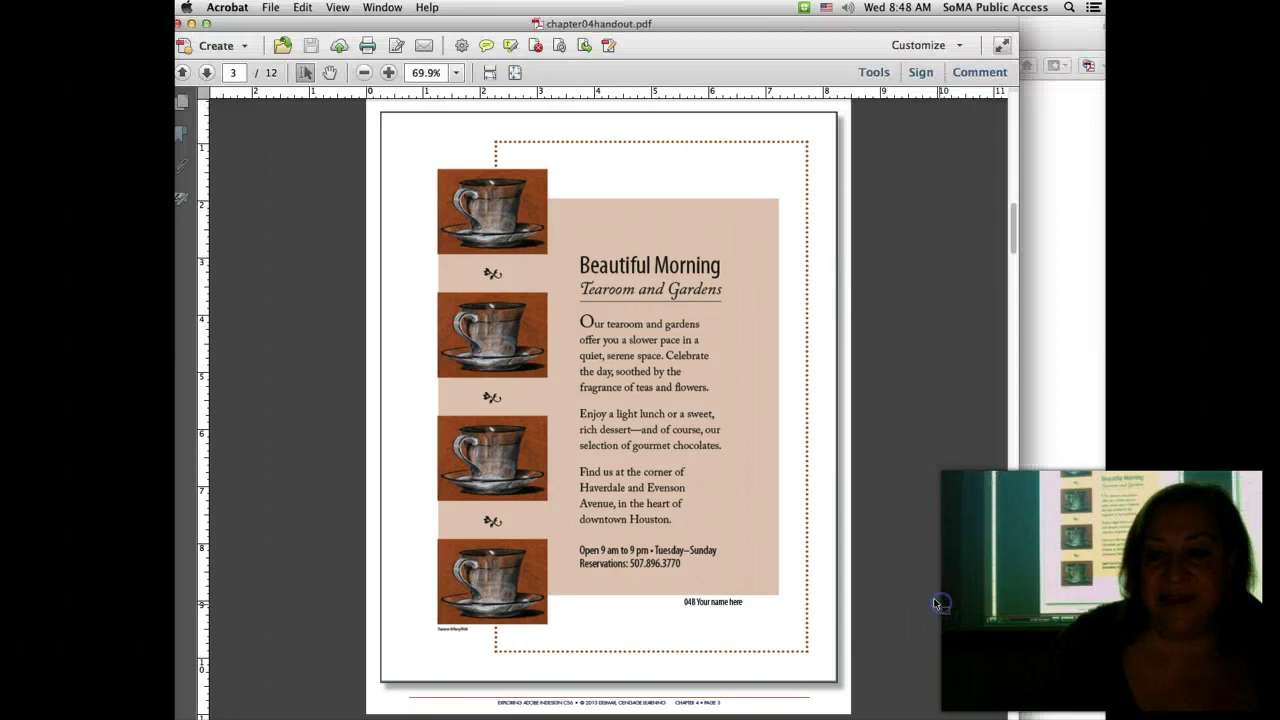
{"action": "left_click_drag", "start_coordinate": [1016, 716], "coordinate": [597, 703]}
Step: Scroll the handout to page 4's Beautiful Morning steps, widen Acrobat, then switch to InDesign
{"action": "left_click", "coordinate": [478, 503]}
{"action": "scroll", "coordinate": [476, 495], "scroll_direction": "down", "scroll_amount": 10}
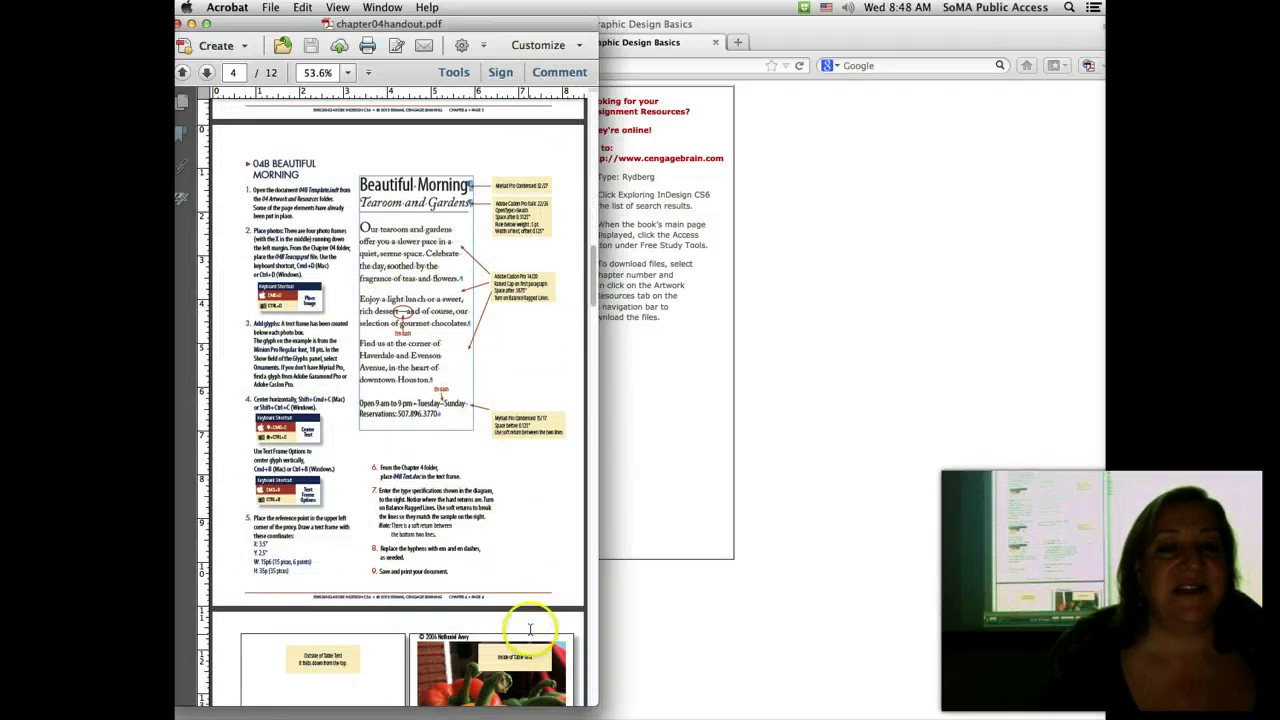
{"action": "left_click_drag", "start_coordinate": [594, 703], "coordinate": [710, 719]}
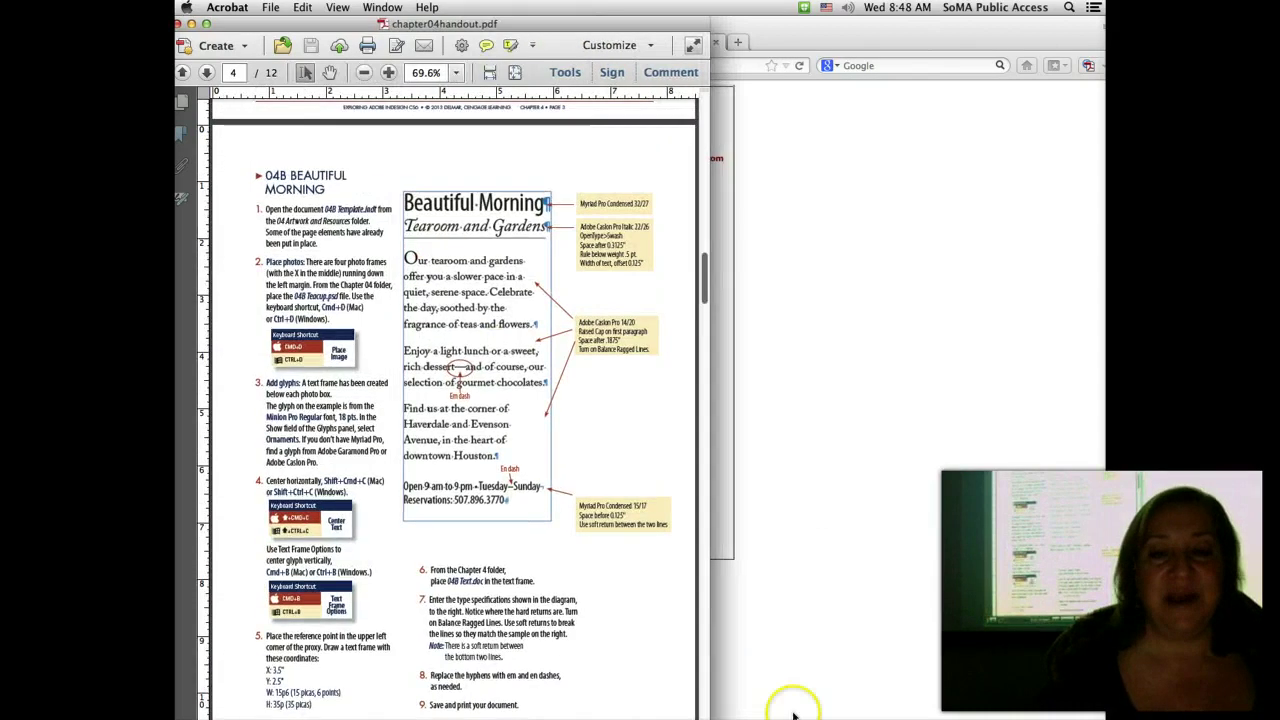
{"action": "left_click", "coordinate": [650, 716]}
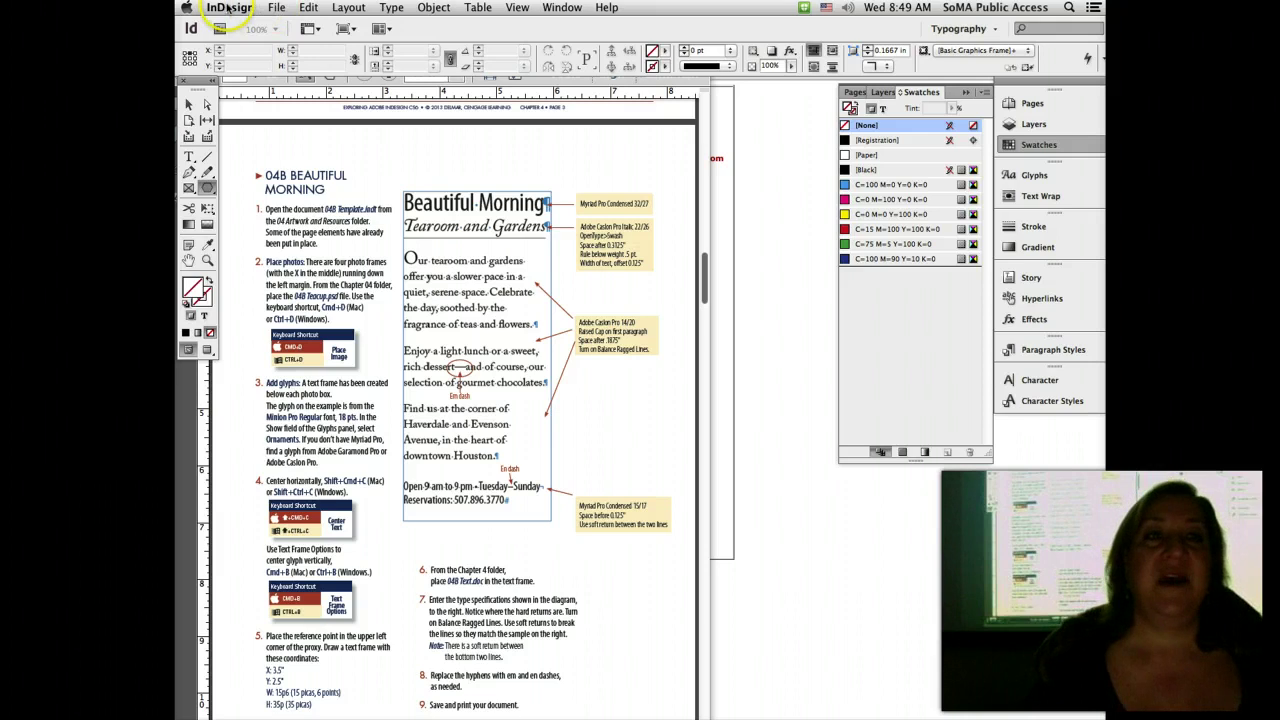
{"action": "left_click", "coordinate": [228, 7]}
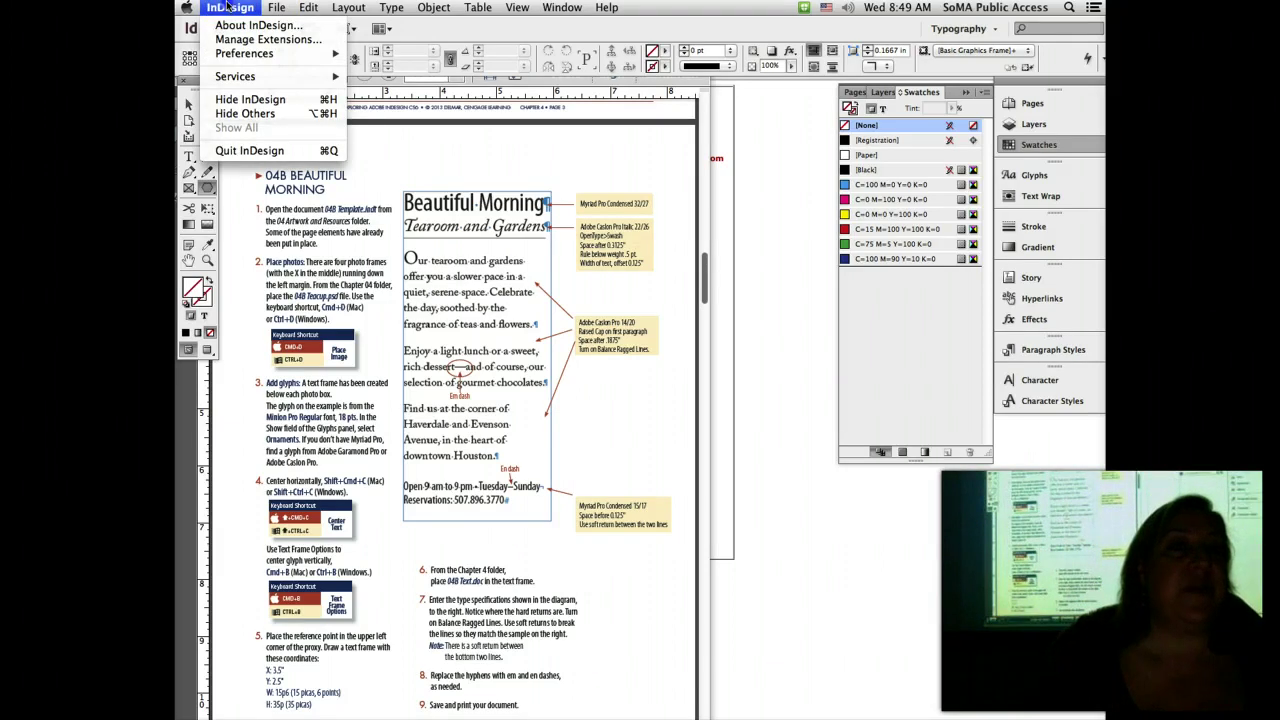
{"action": "mouse_move", "coordinate": [245, 53]}
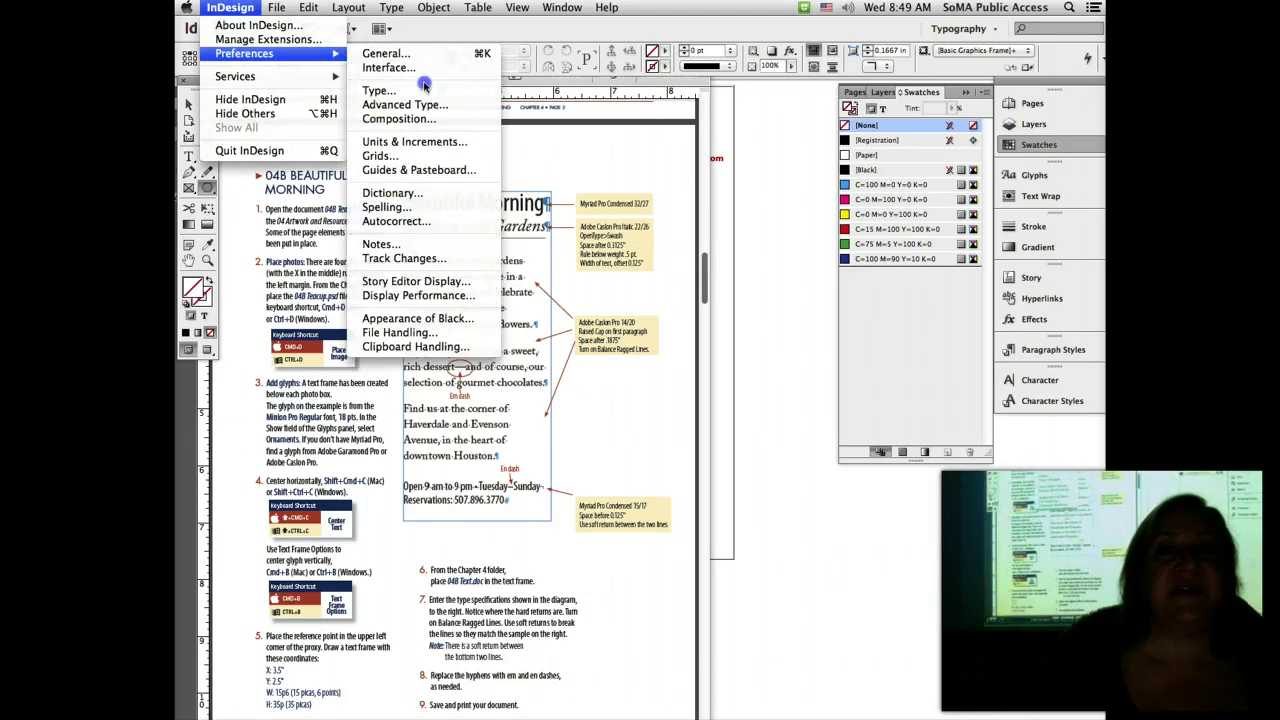
{"action": "left_click", "coordinate": [433, 142]}
{"action": "left_click", "coordinate": [621, 182]}
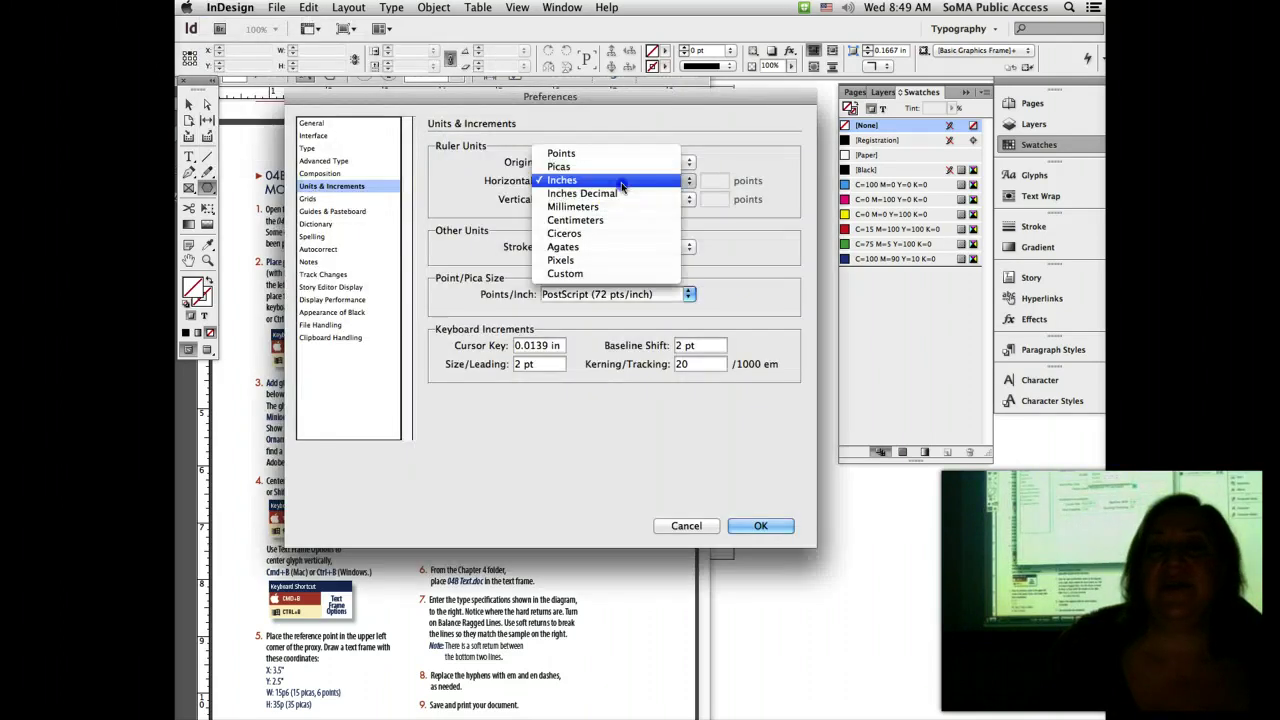
{"action": "left_click", "coordinate": [621, 182]}
{"action": "left_click", "coordinate": [626, 200]}
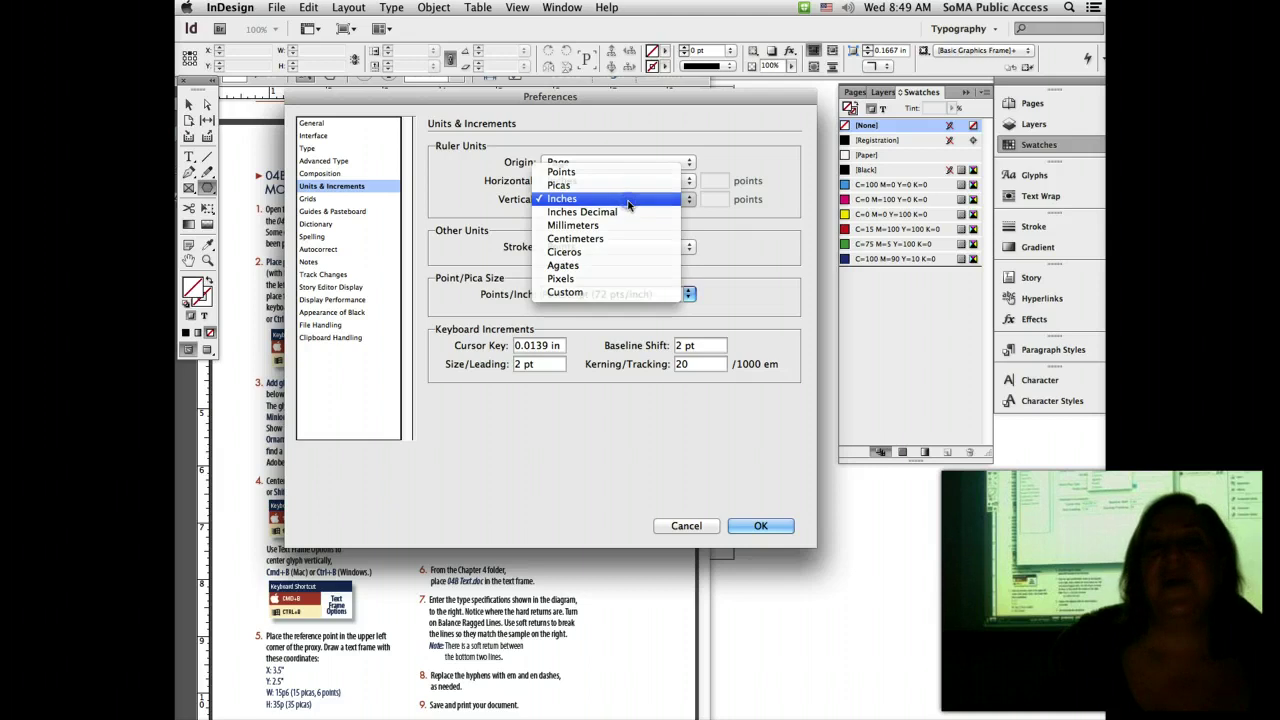
{"action": "left_click", "coordinate": [628, 204]}
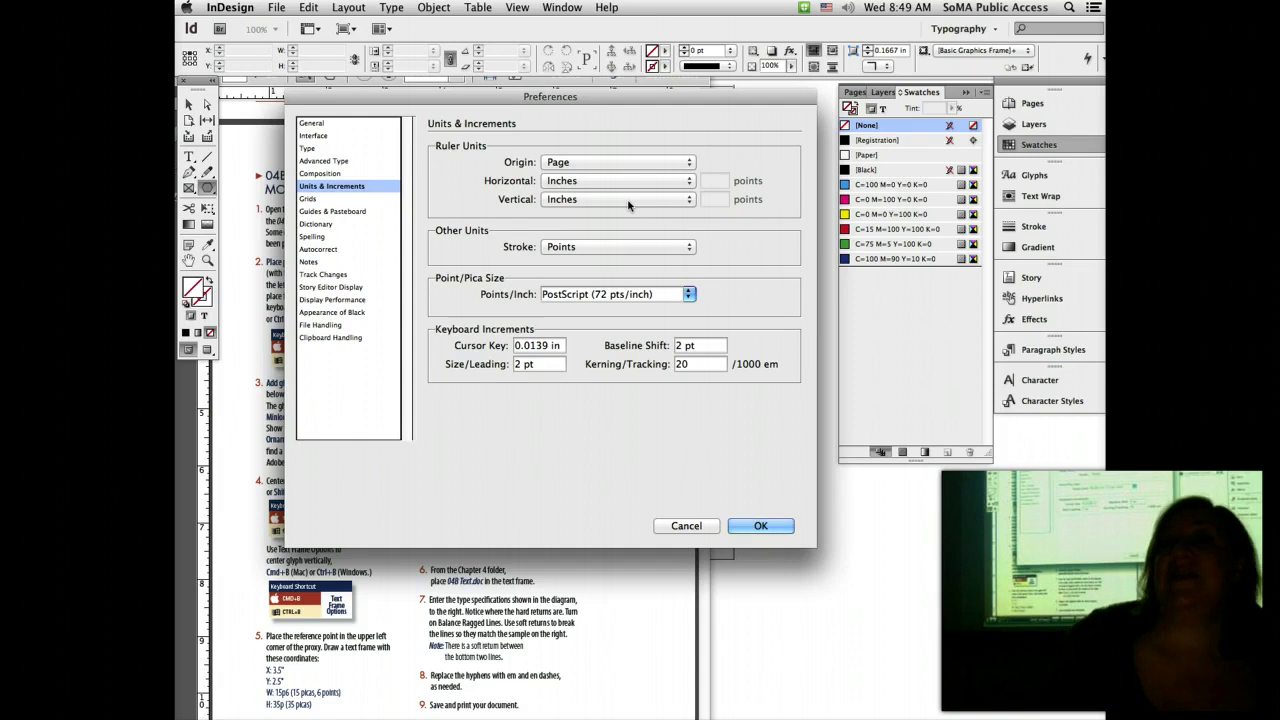
{"action": "left_click", "coordinate": [738, 552]}
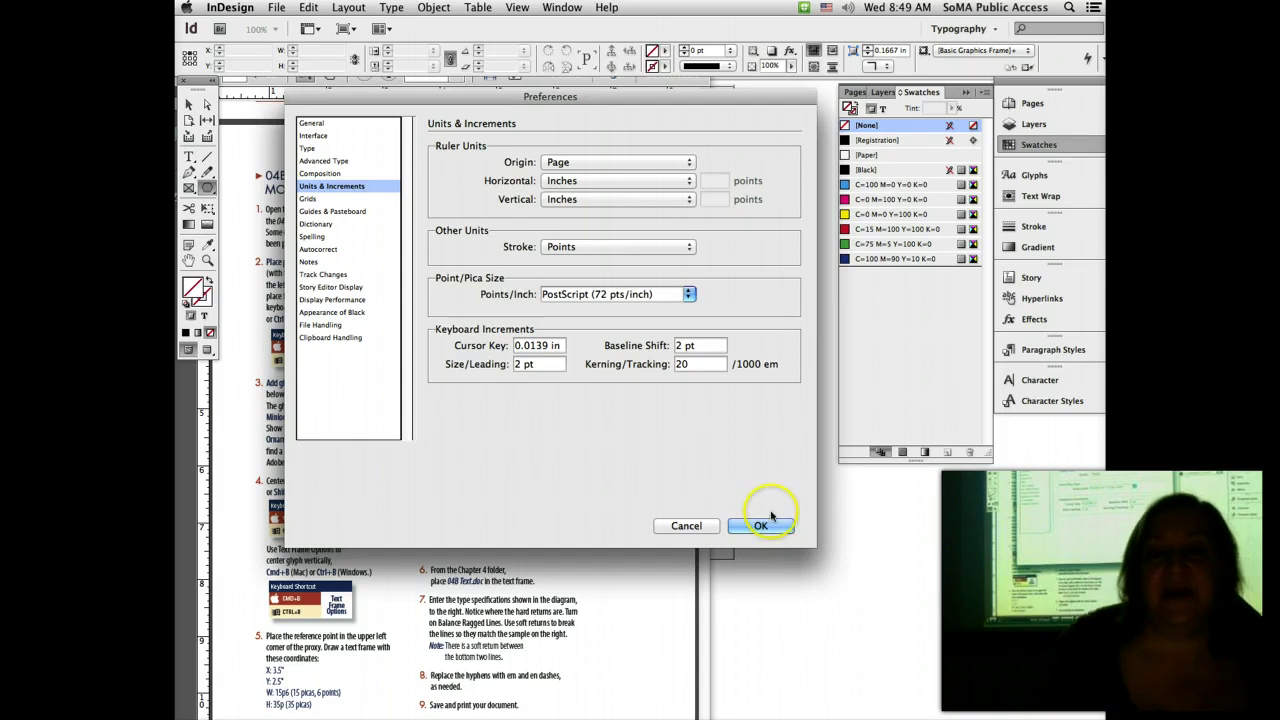
{"action": "left_click", "coordinate": [765, 525]}
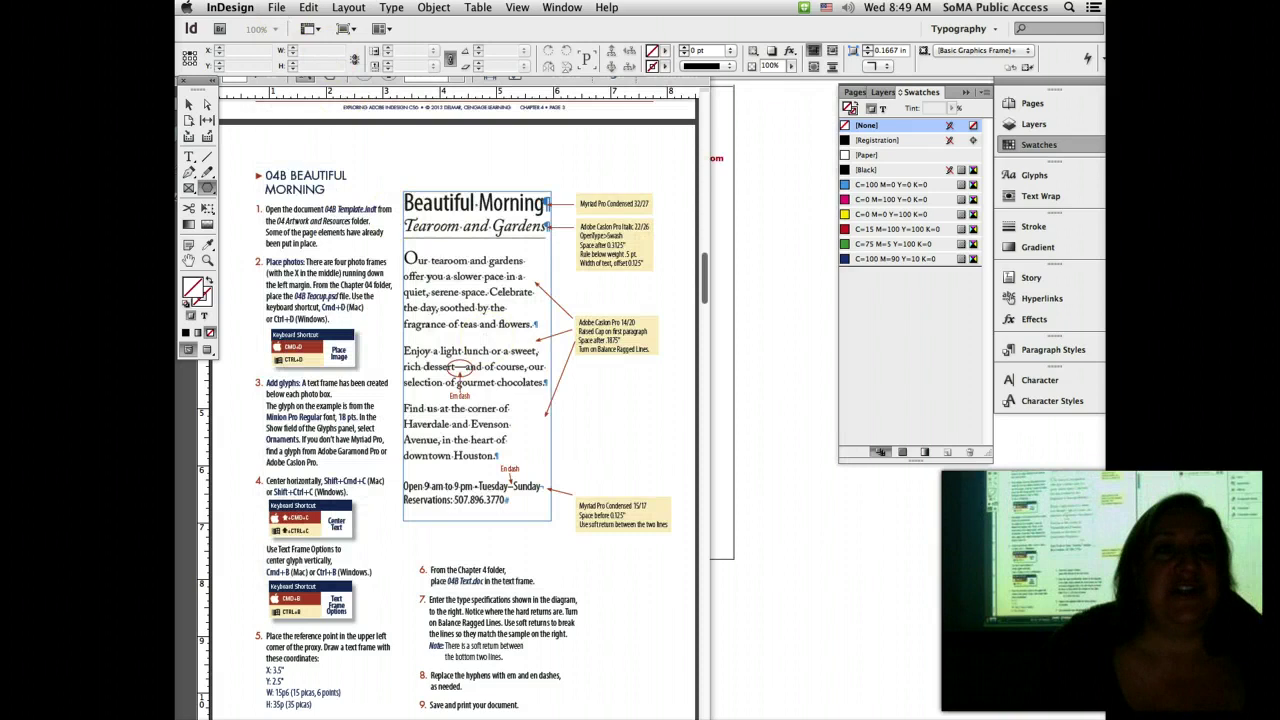
{"action": "left_click", "coordinate": [276, 8]}
Step: Start a new document with facing pages off and an 8 in × 10 in page, then bring Acrobat forward
{"action": "left_click", "coordinate": [285, 25]}
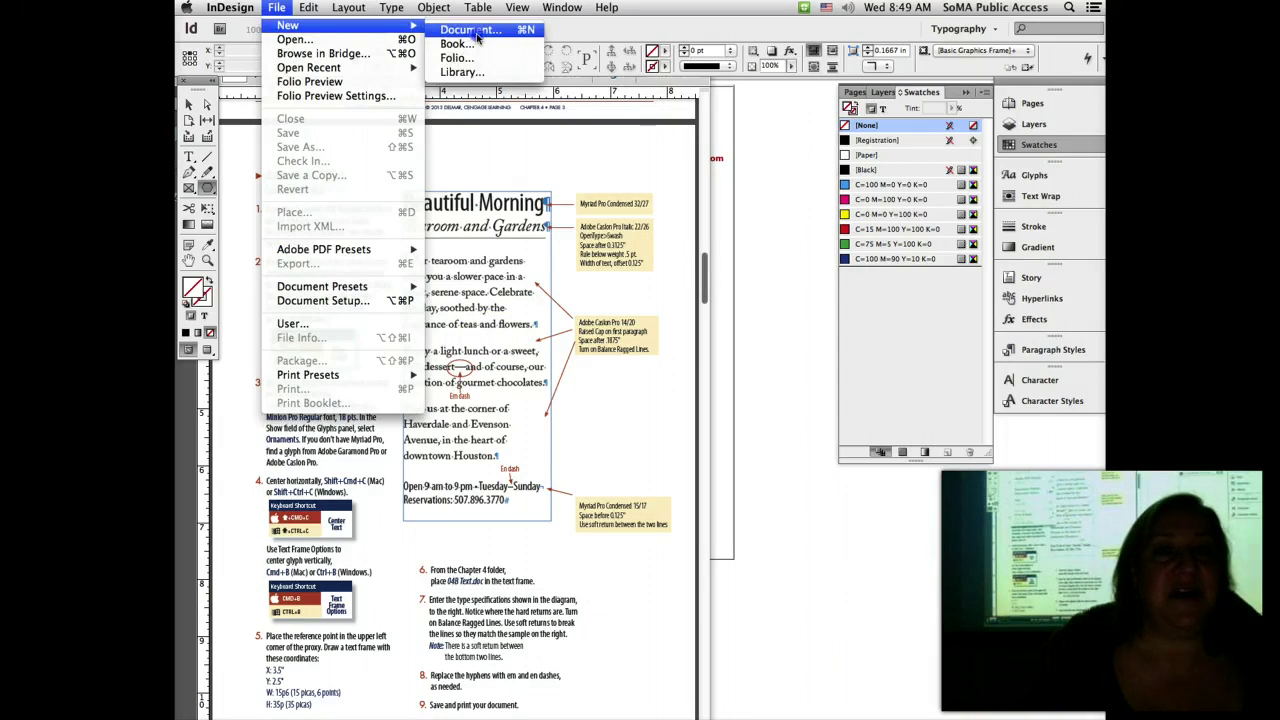
{"action": "left_click", "coordinate": [470, 30]}
{"action": "left_click", "coordinate": [488, 151]}
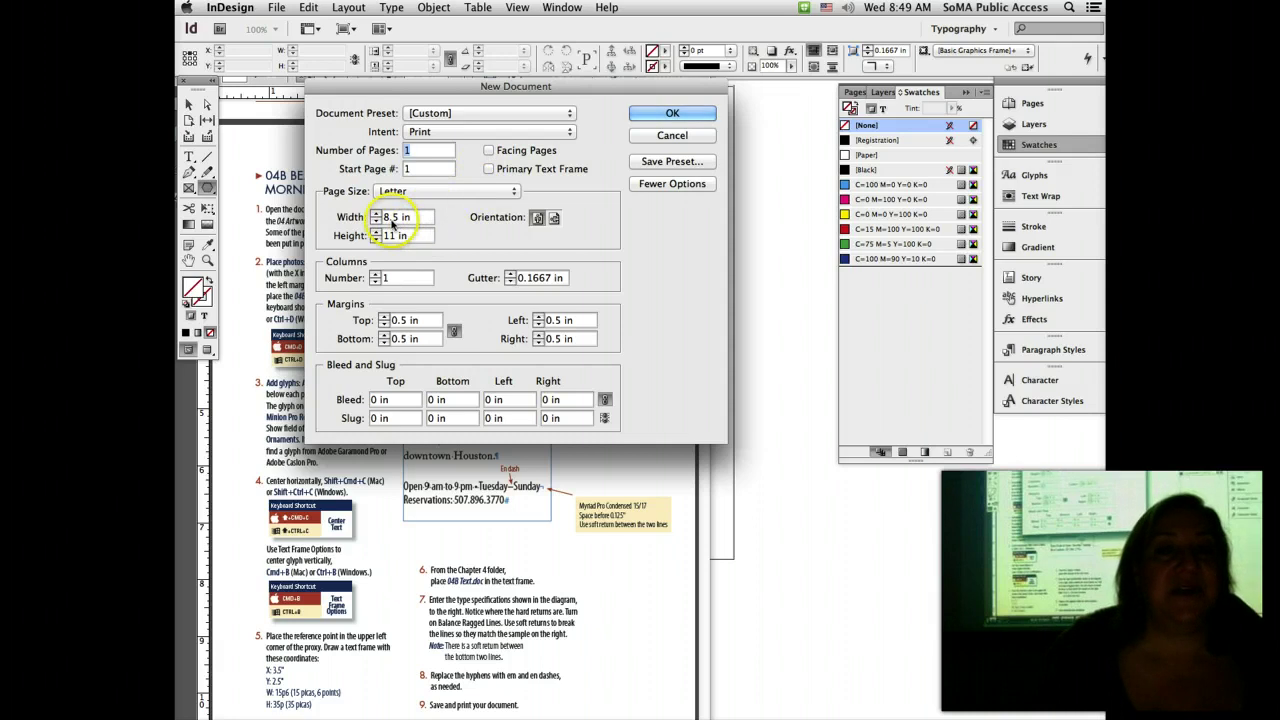
{"action": "double_click", "coordinate": [392, 217]}
{"action": "type", "text": "8"}
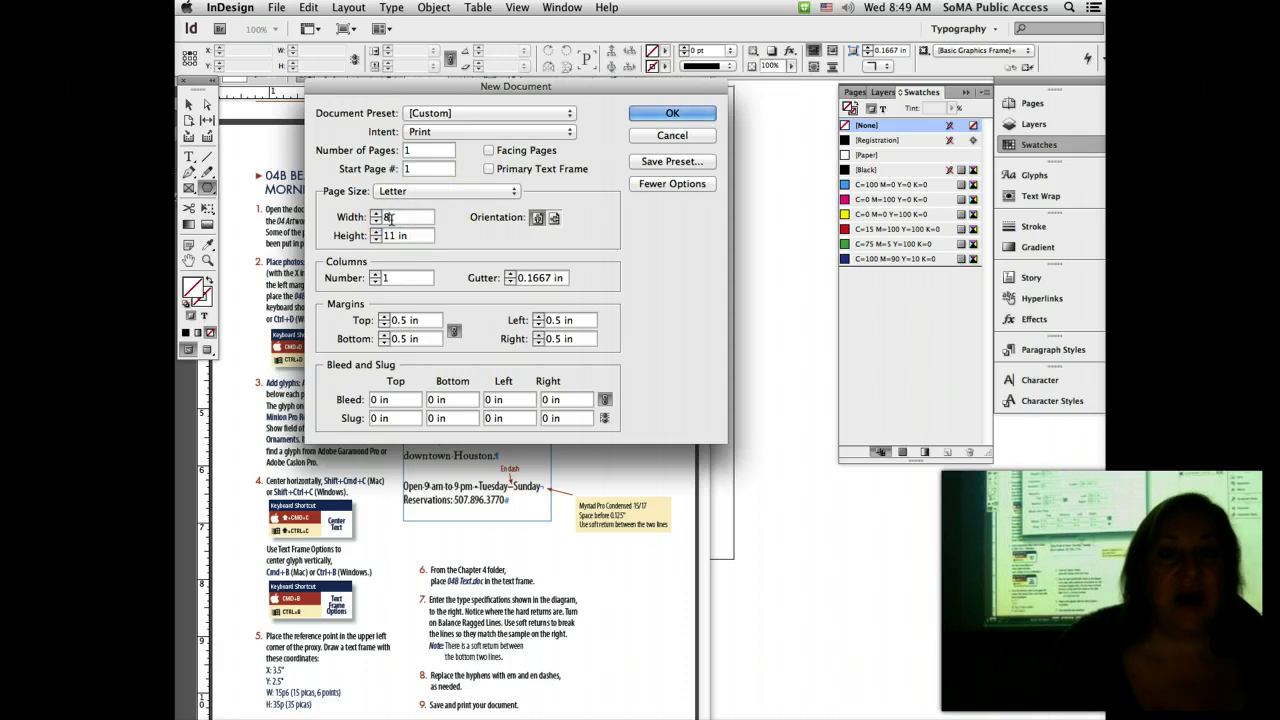
{"action": "double_click", "coordinate": [388, 236]}
{"action": "type", "text": "10"}
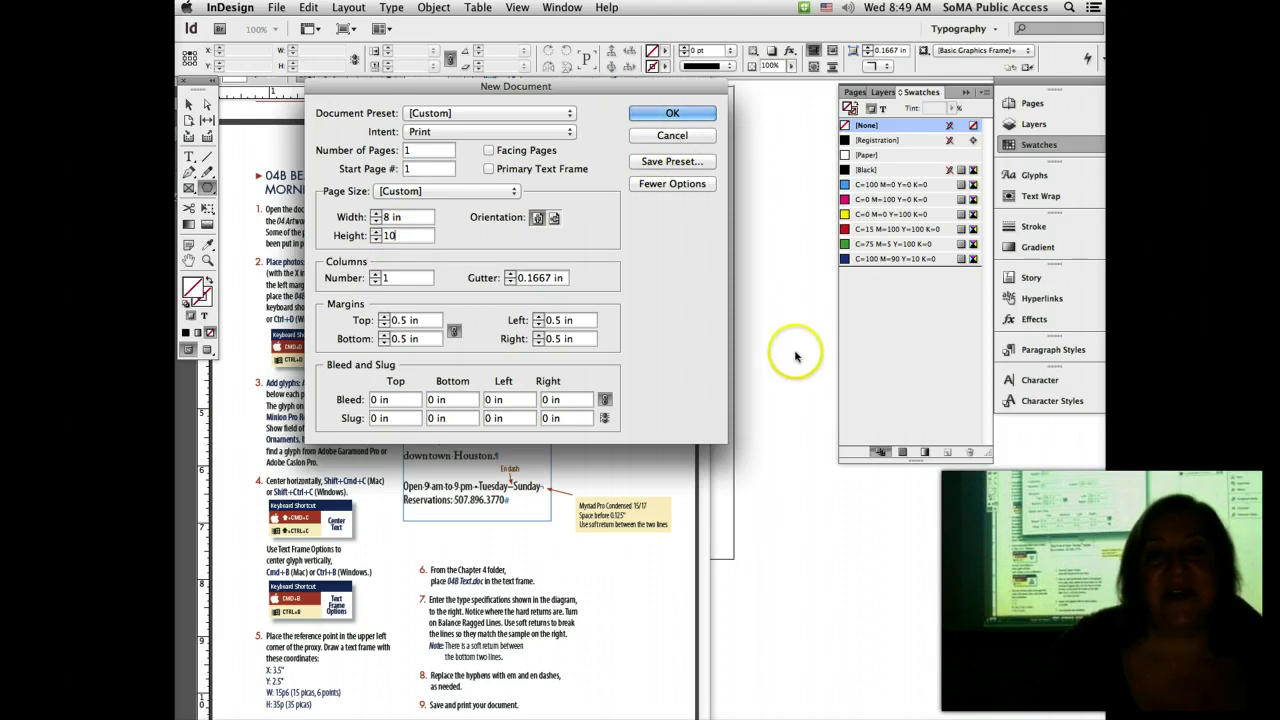
{"action": "left_click", "coordinate": [648, 509]}
Step: Scroll the handout up to the finished Beautiful Morning flyer sample on page 3
{"action": "scroll", "coordinate": [600, 457], "scroll_direction": "down", "scroll_amount": 6}
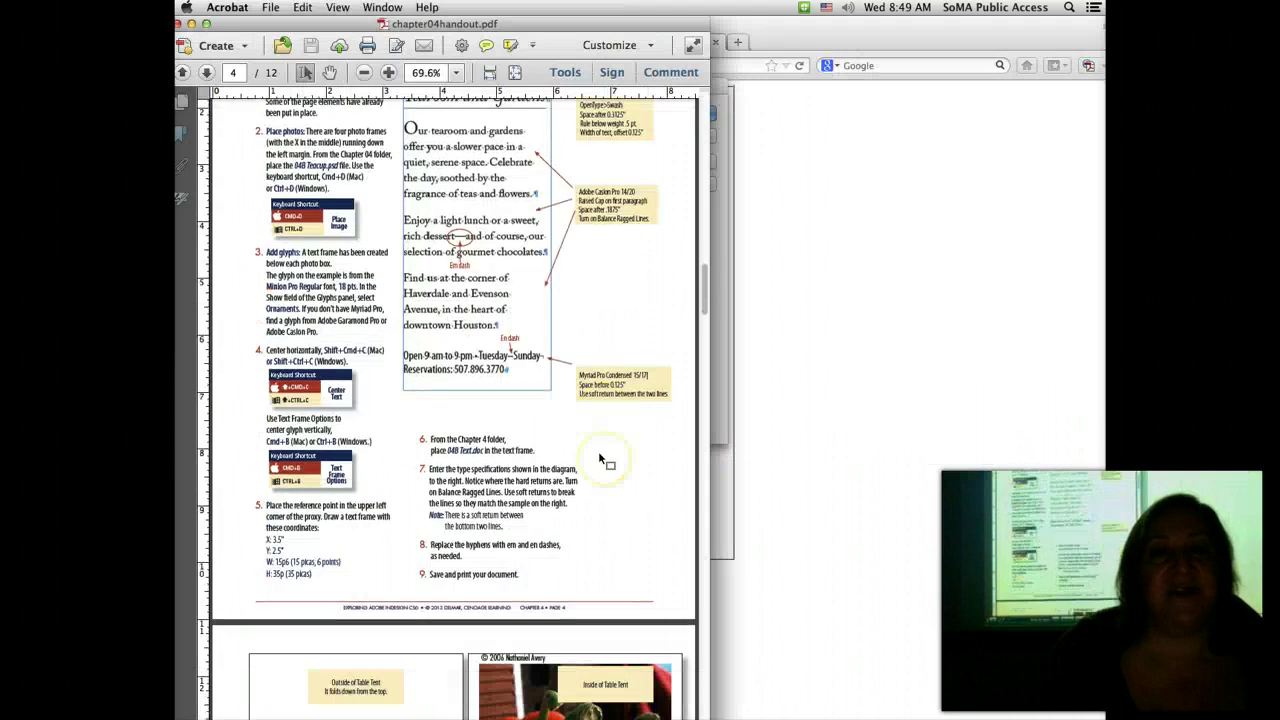
{"action": "scroll", "coordinate": [598, 451], "scroll_direction": "down", "scroll_amount": 3}
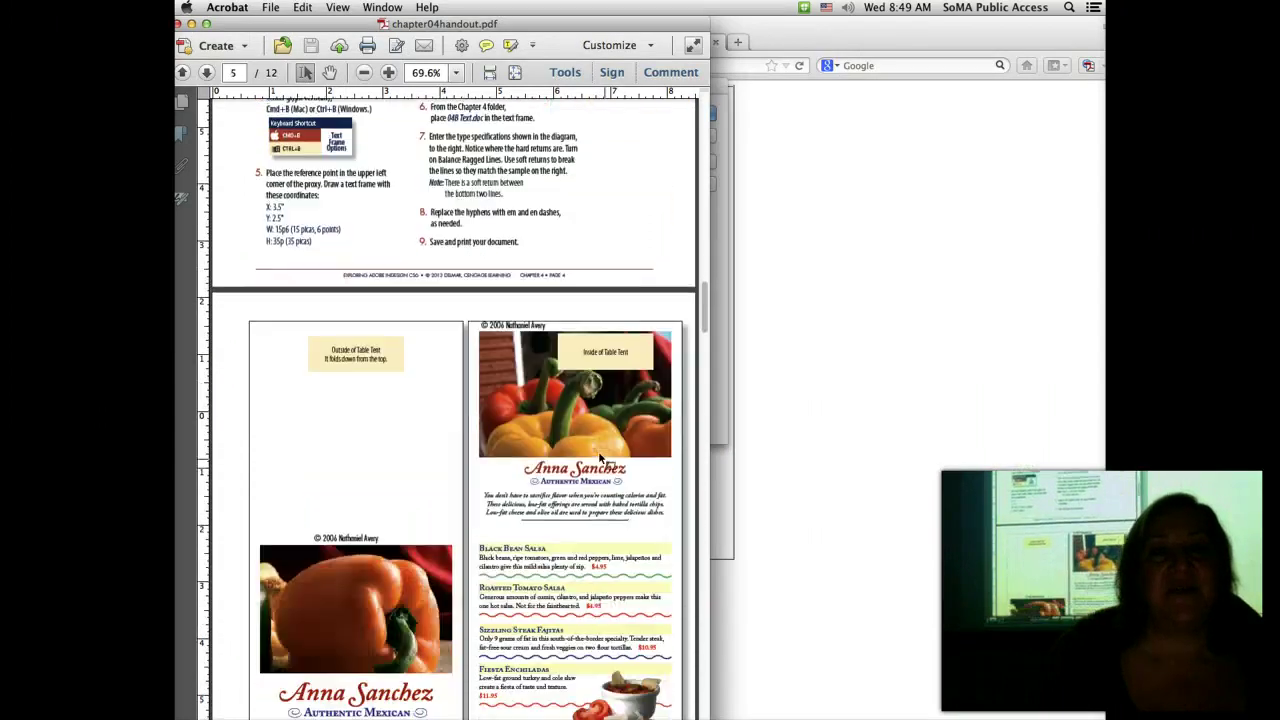
{"action": "scroll", "coordinate": [598, 451], "scroll_direction": "up", "scroll_amount": 12}
{"action": "scroll", "coordinate": [598, 451], "scroll_direction": "up", "scroll_amount": 8}
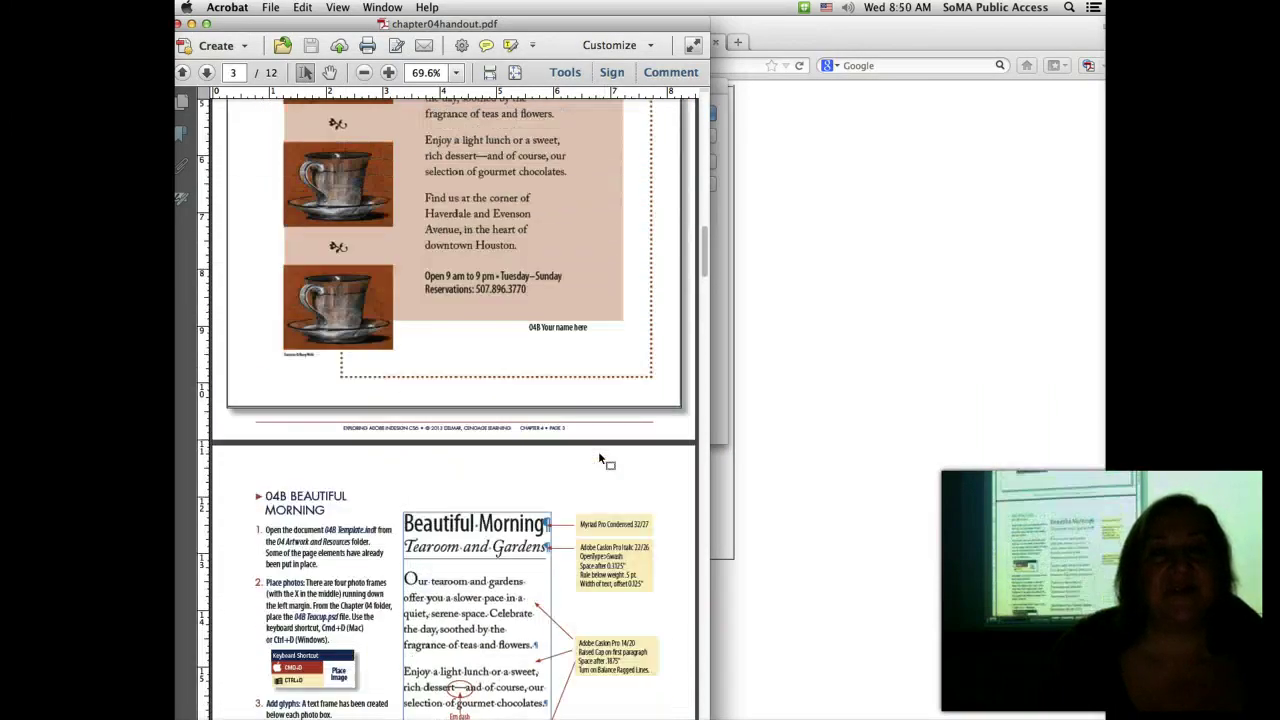
{"action": "scroll", "coordinate": [598, 451], "scroll_direction": "up", "scroll_amount": 2}
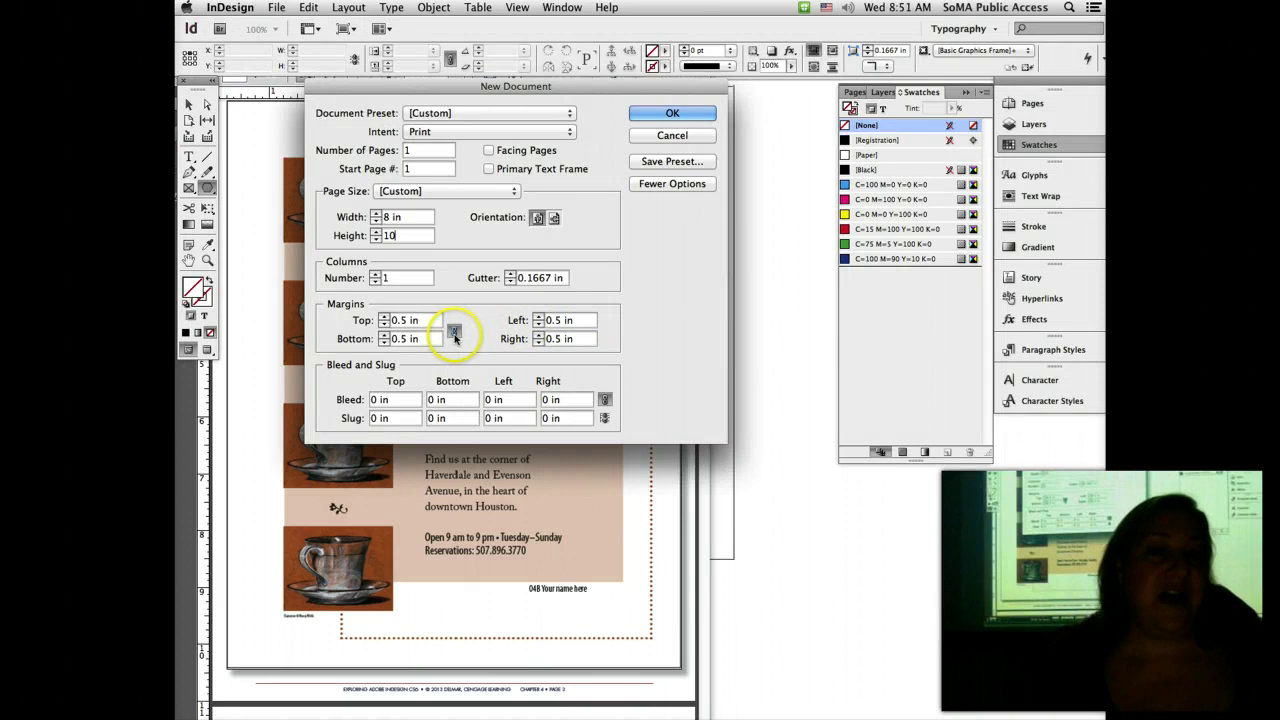
Step: Unlink the margins, set the left margin to 2 in, and create the 8 × 10 in document
{"action": "left_click", "coordinate": [454, 334]}
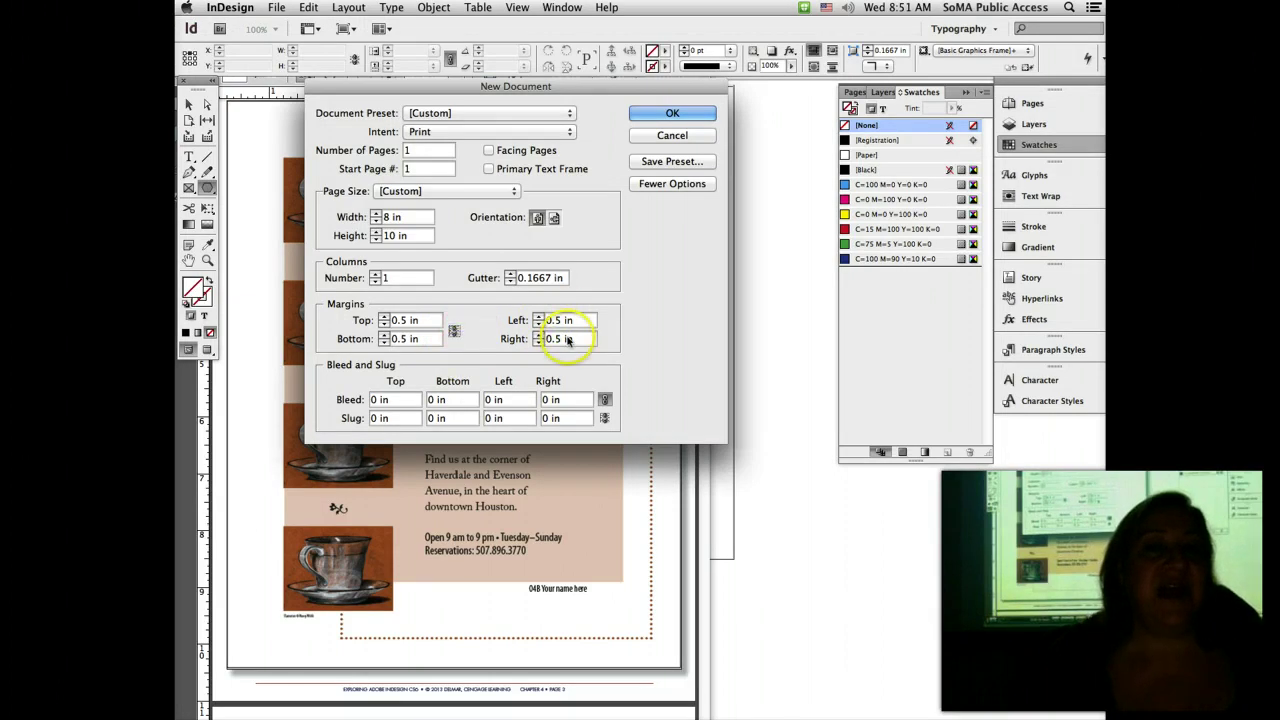
{"action": "double_click", "coordinate": [554, 320]}
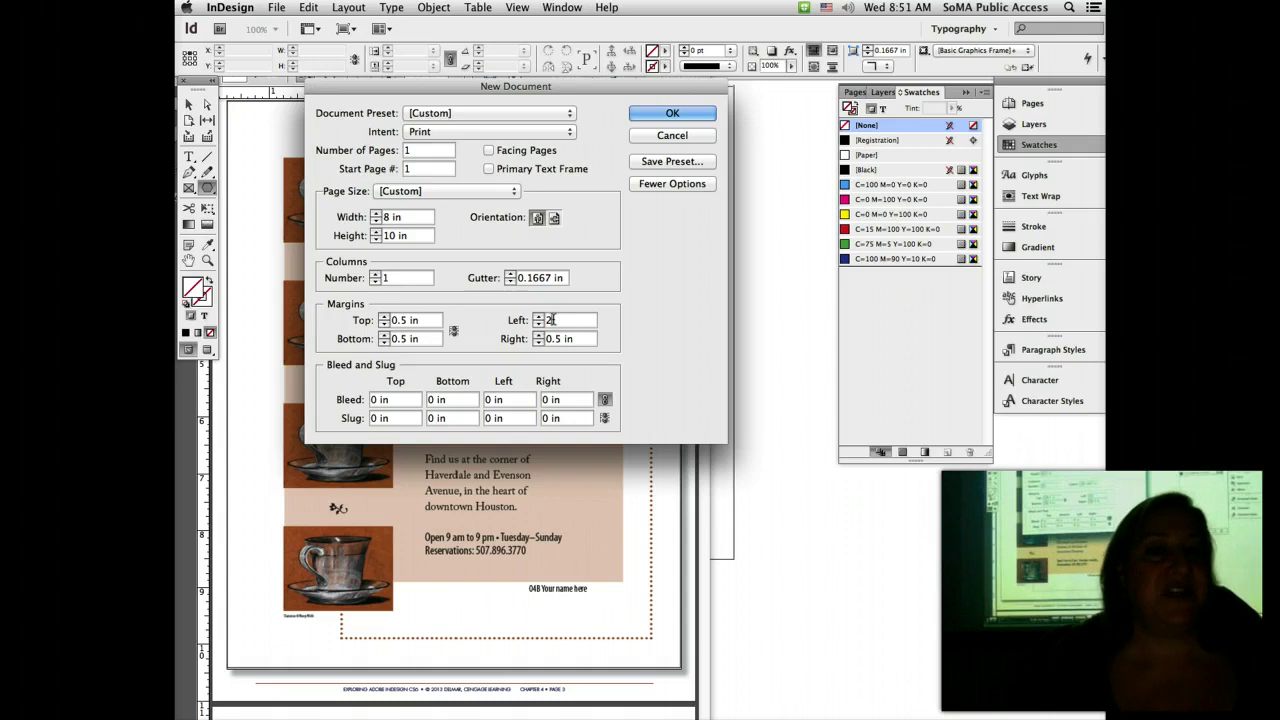
{"action": "type", "text": "2"}
{"action": "left_click", "coordinate": [560, 320]}
{"action": "left_click", "coordinate": [697, 117]}
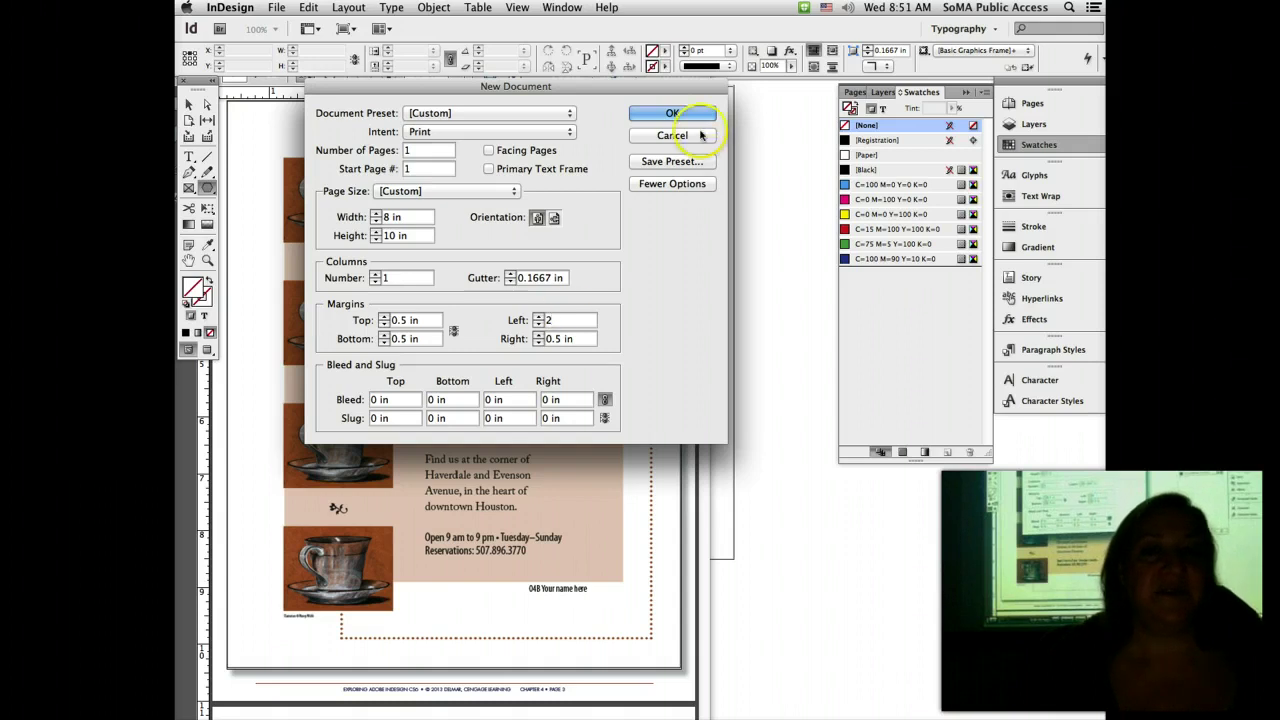
{"action": "left_click", "coordinate": [692, 118]}
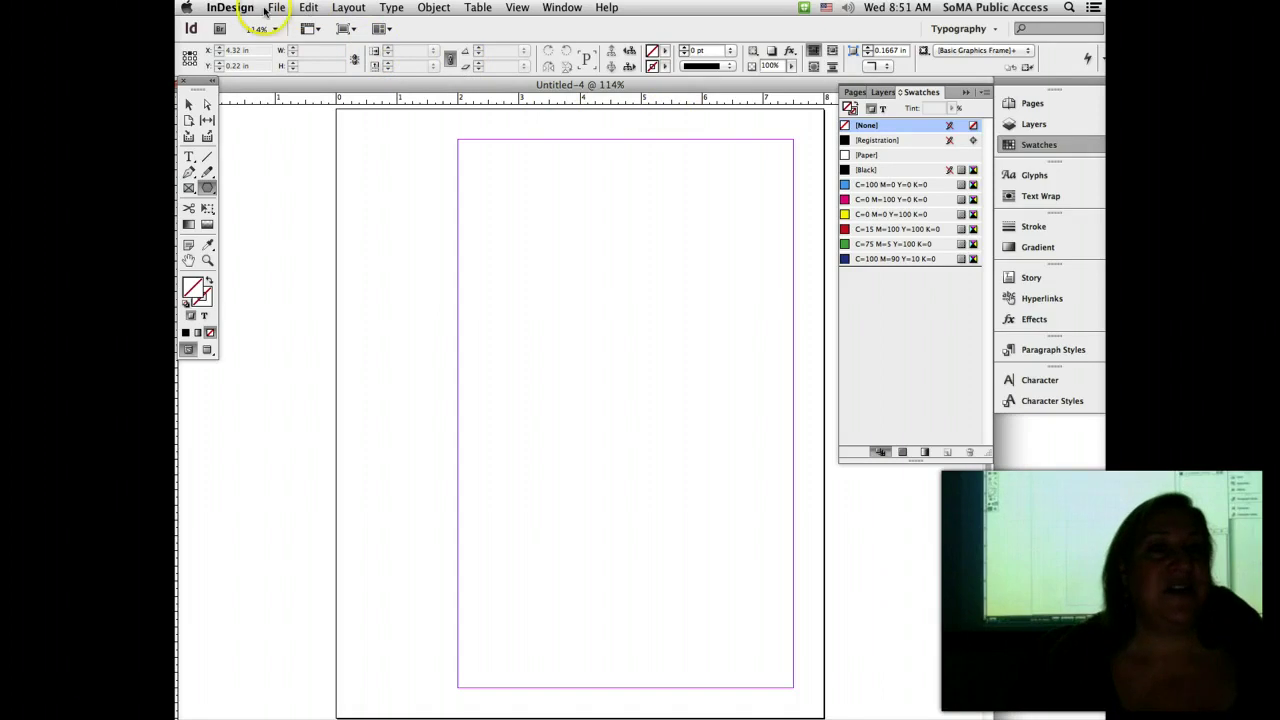
Step: Save the document as '04B_' plus the user's name in the 04B Beautiful Morning folder
{"action": "left_click", "coordinate": [276, 7]}
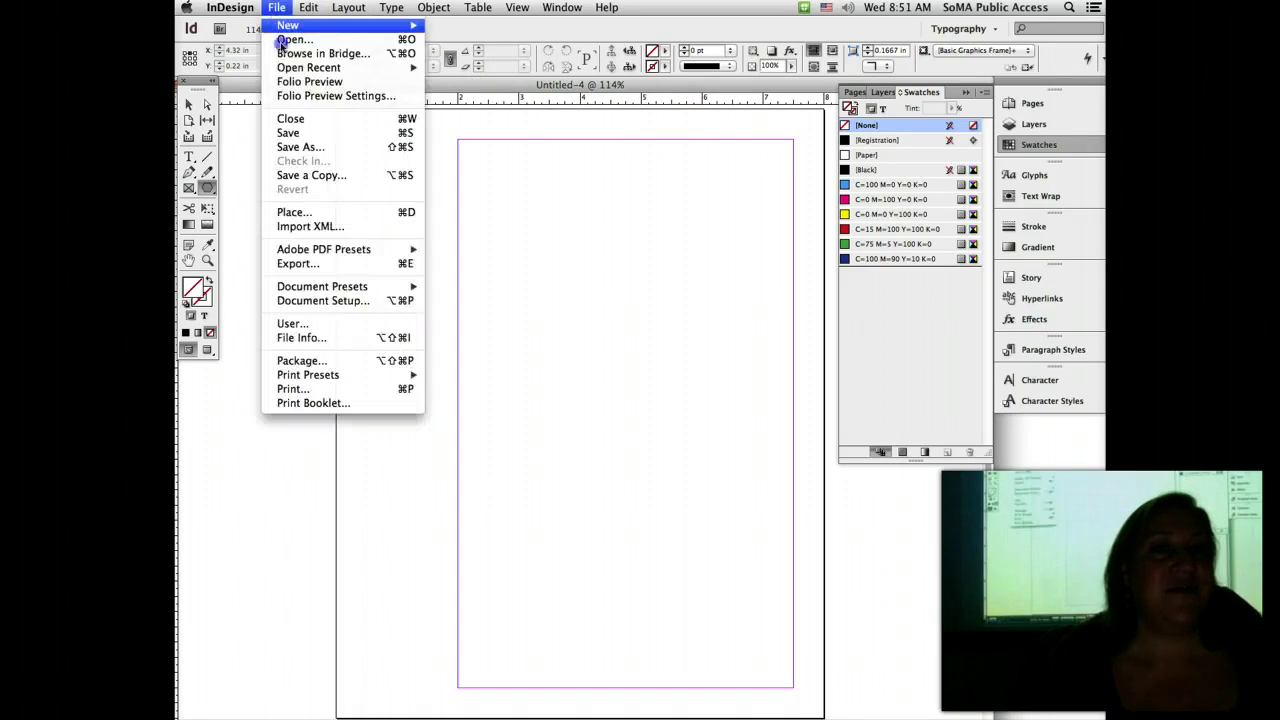
{"action": "left_click", "coordinate": [312, 148]}
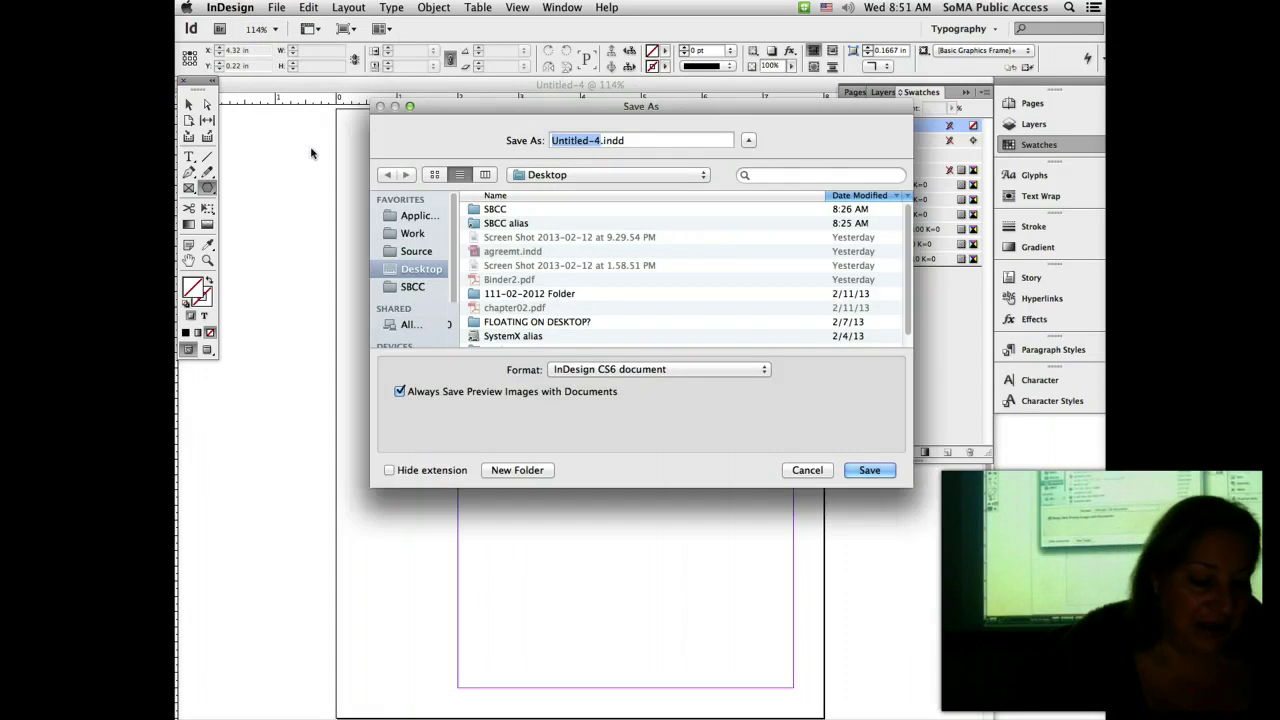
{"action": "type", "text": "04"}
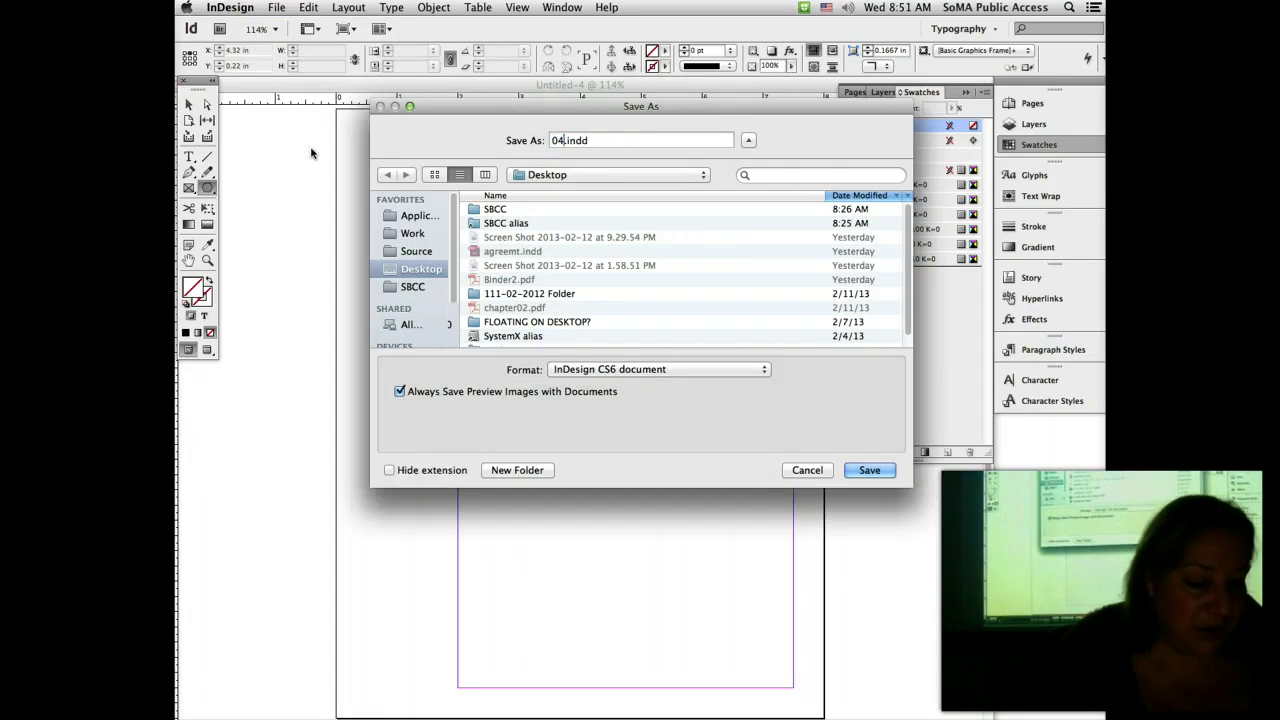
{"action": "type", "text": "B_TOr"}
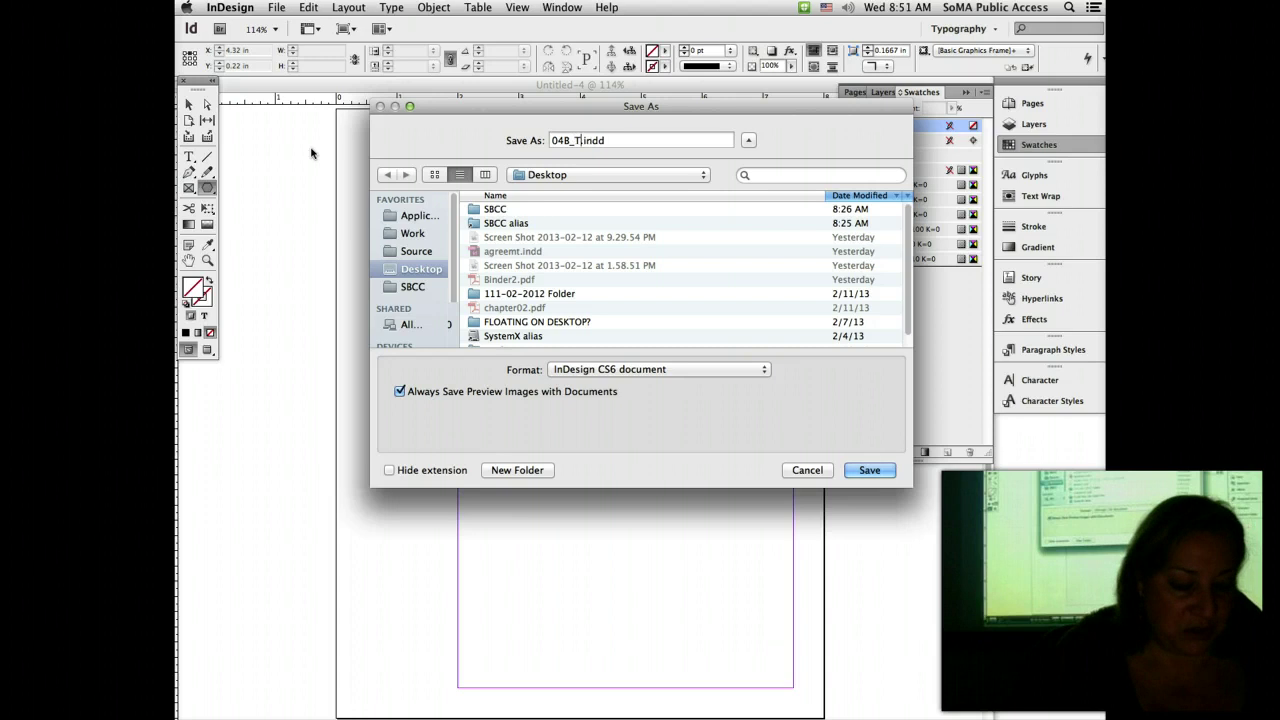
{"action": "type", "text": "f"}
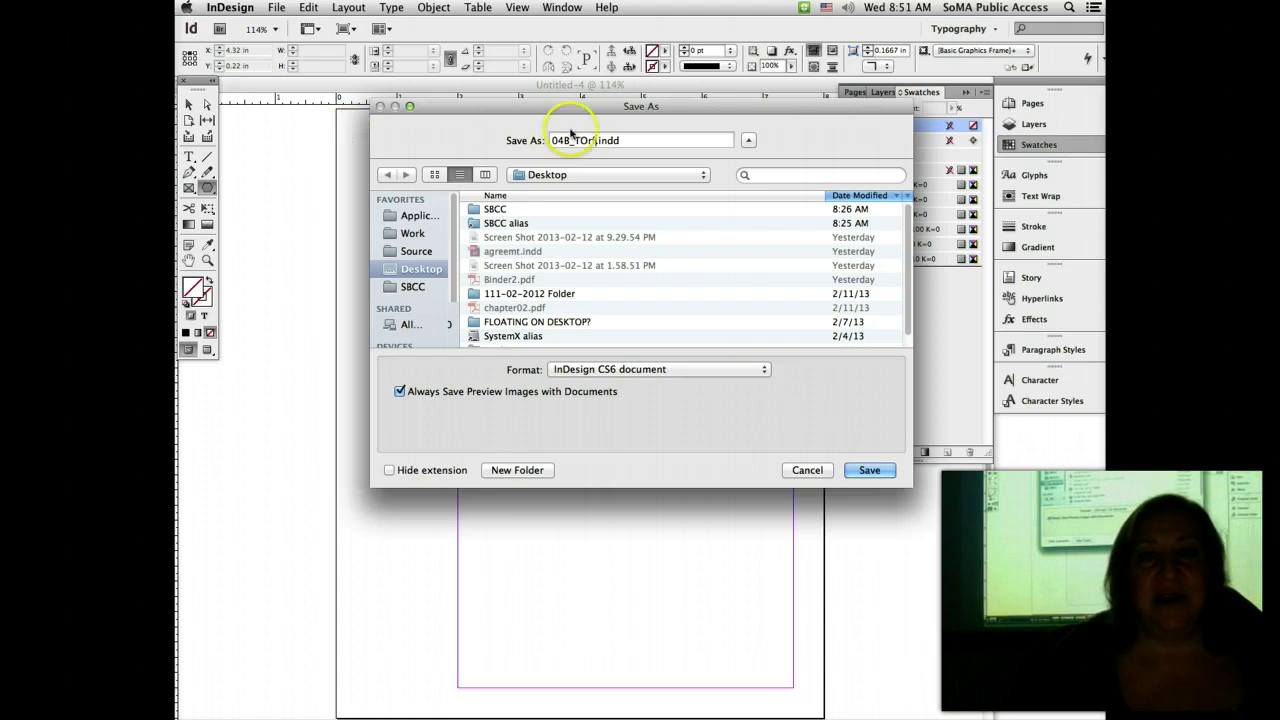
{"action": "left_click", "coordinate": [583, 141]}
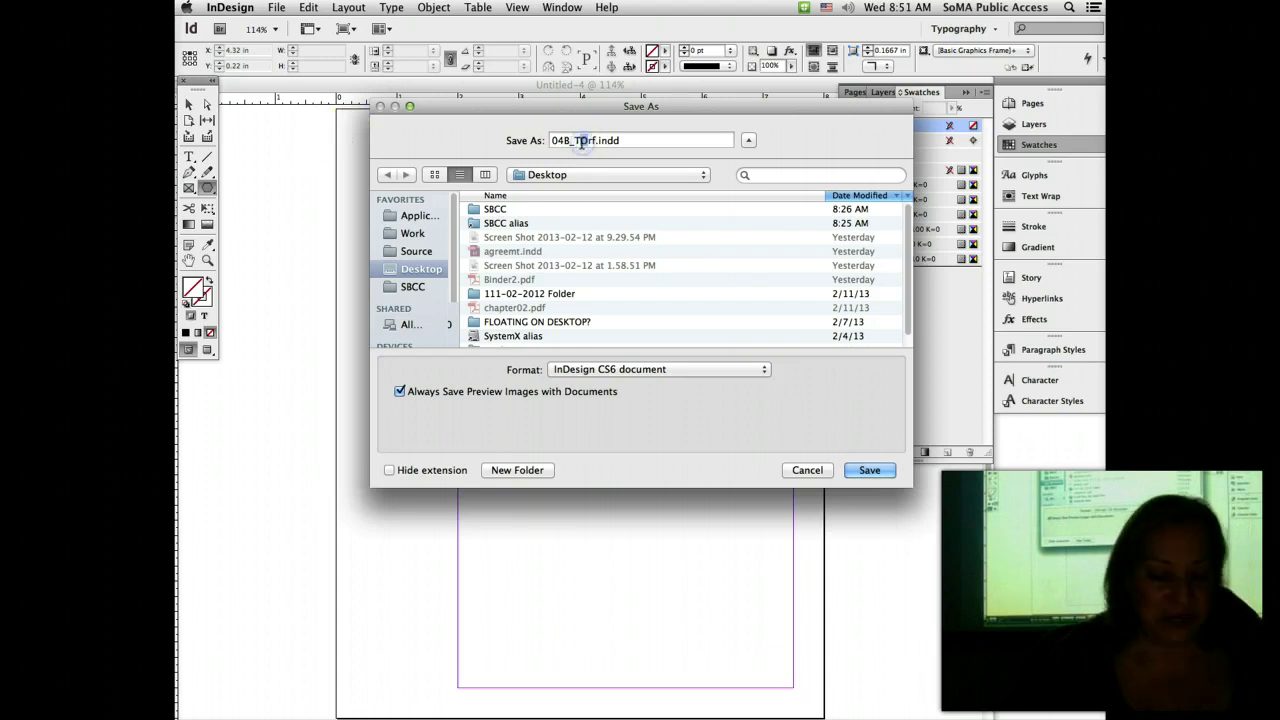
{"action": "key", "text": "BackSpace"}
{"action": "type", "text": "o"}
{"action": "left_click", "coordinate": [545, 174]}
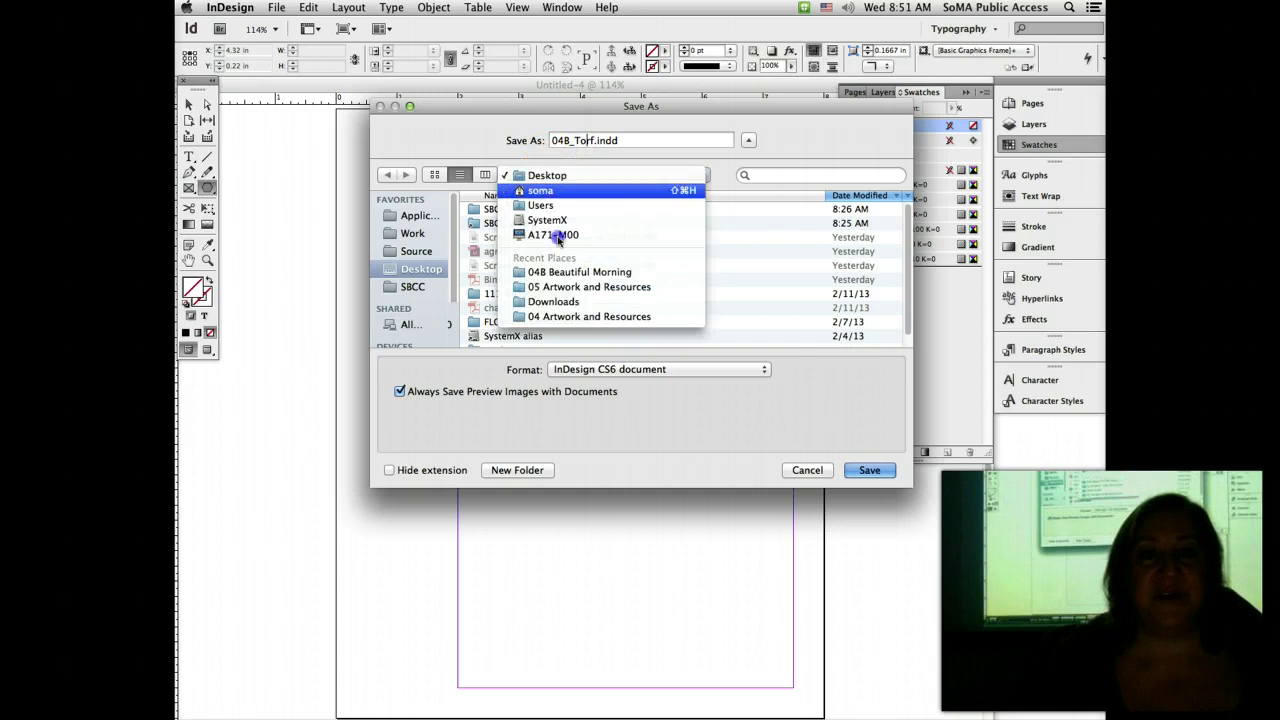
{"action": "left_click", "coordinate": [564, 274]}
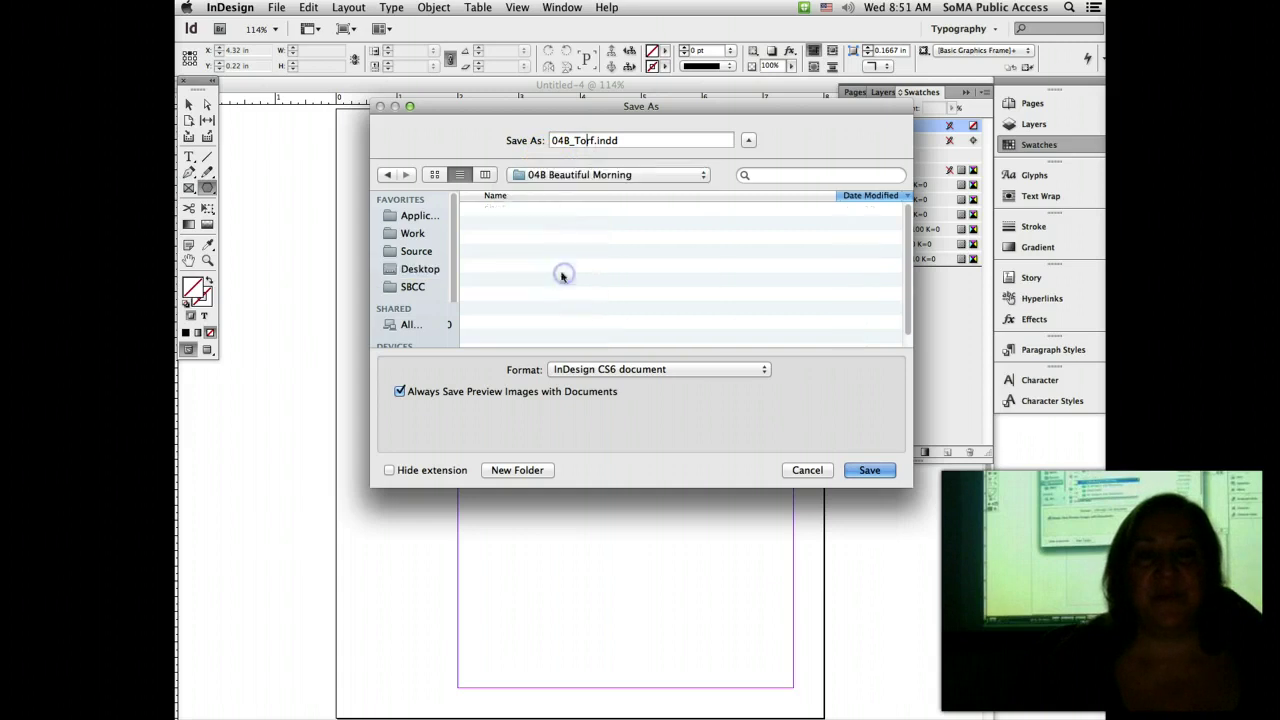
{"action": "left_click", "coordinate": [876, 475]}
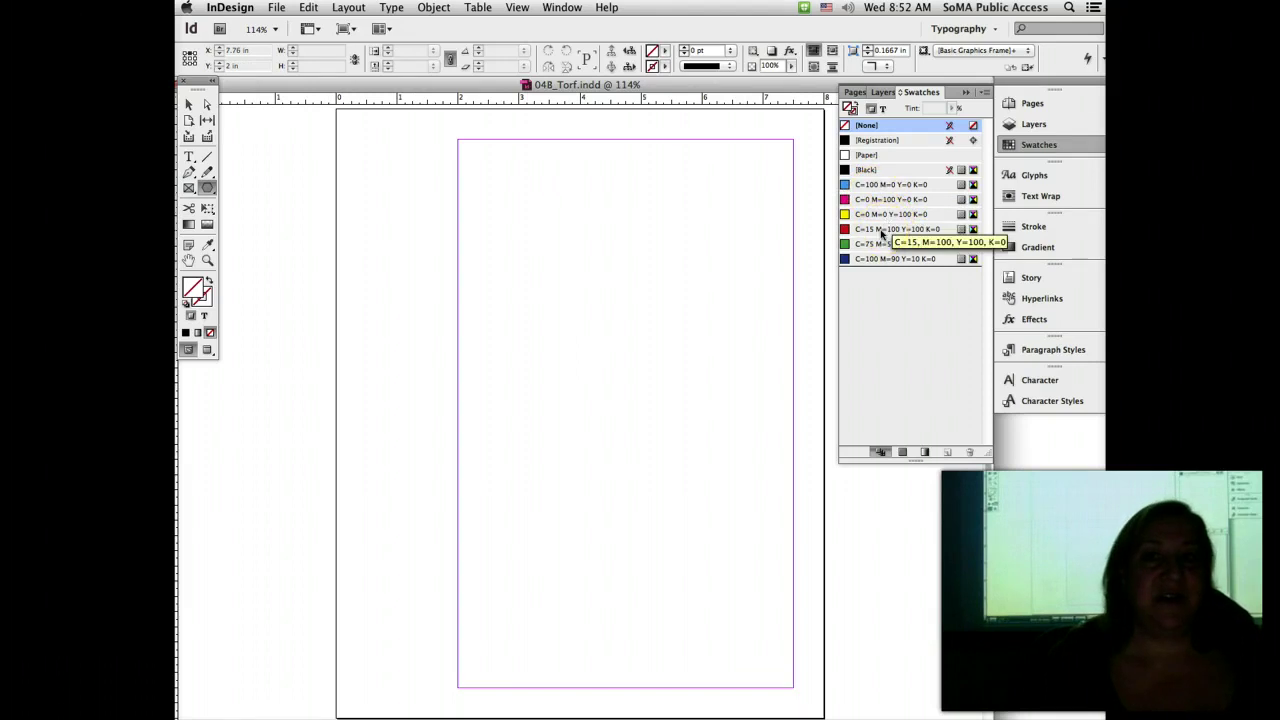
Step: Create a brown process swatch C=30 M=68 Y=88 K=25 from the Swatches panel menu
{"action": "left_click", "coordinate": [985, 92]}
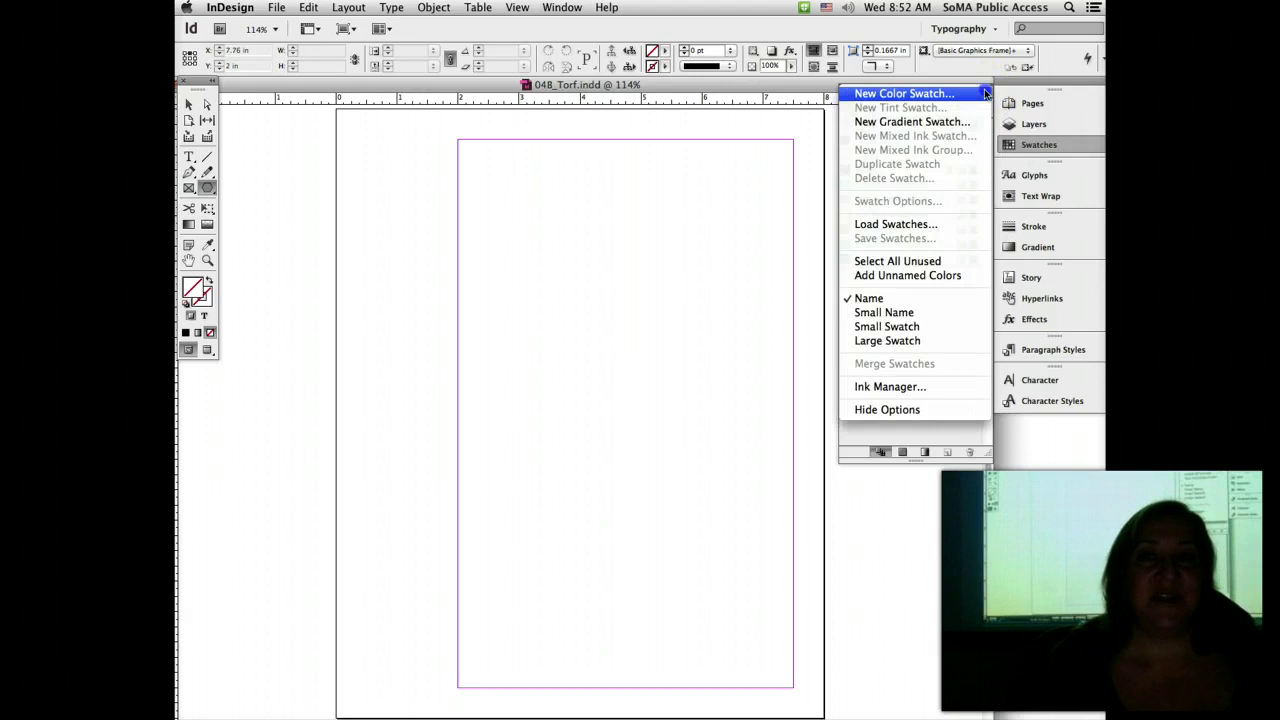
{"action": "left_click", "coordinate": [914, 93]}
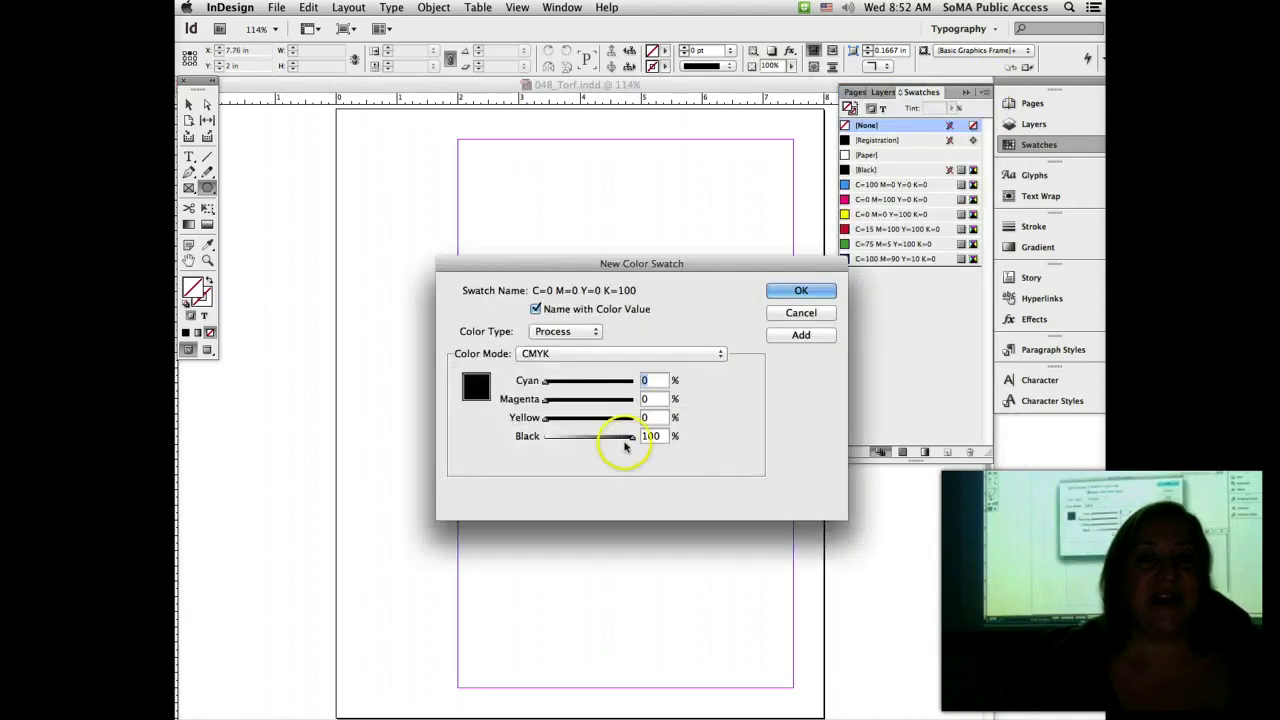
{"action": "left_click_drag", "start_coordinate": [625, 447], "coordinate": [571, 388]}
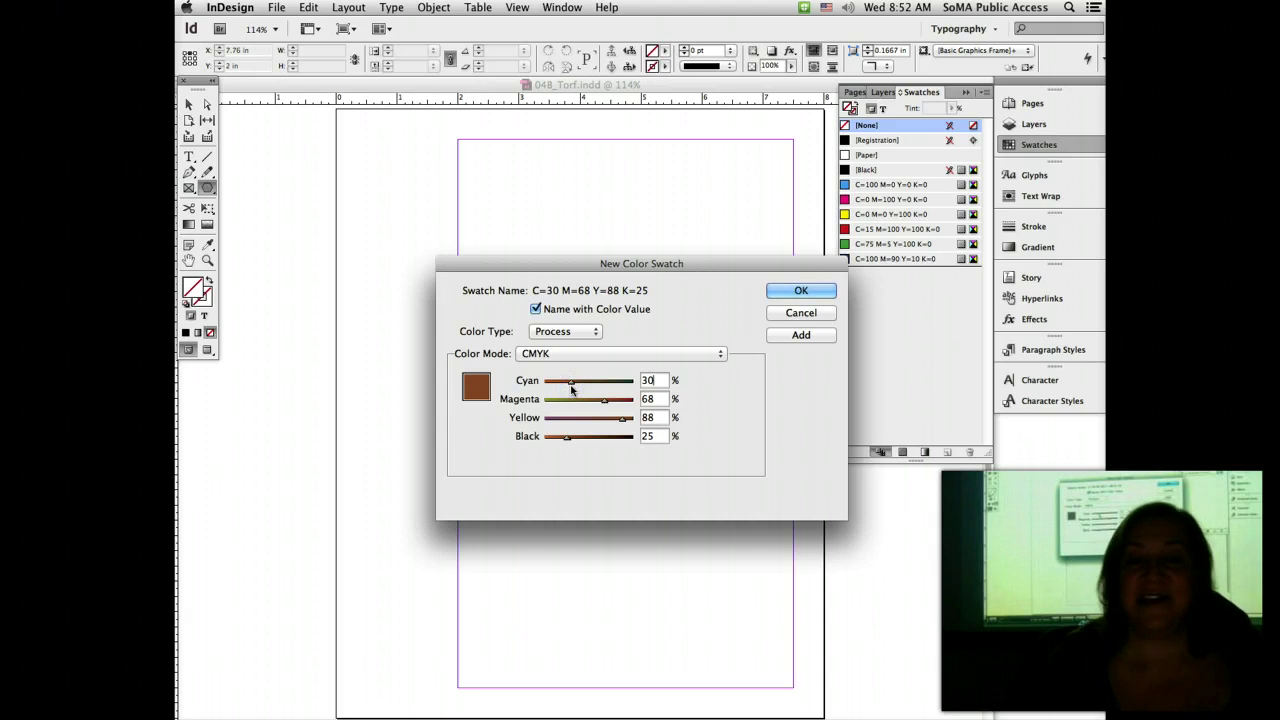
{"action": "left_click", "coordinate": [688, 328]}
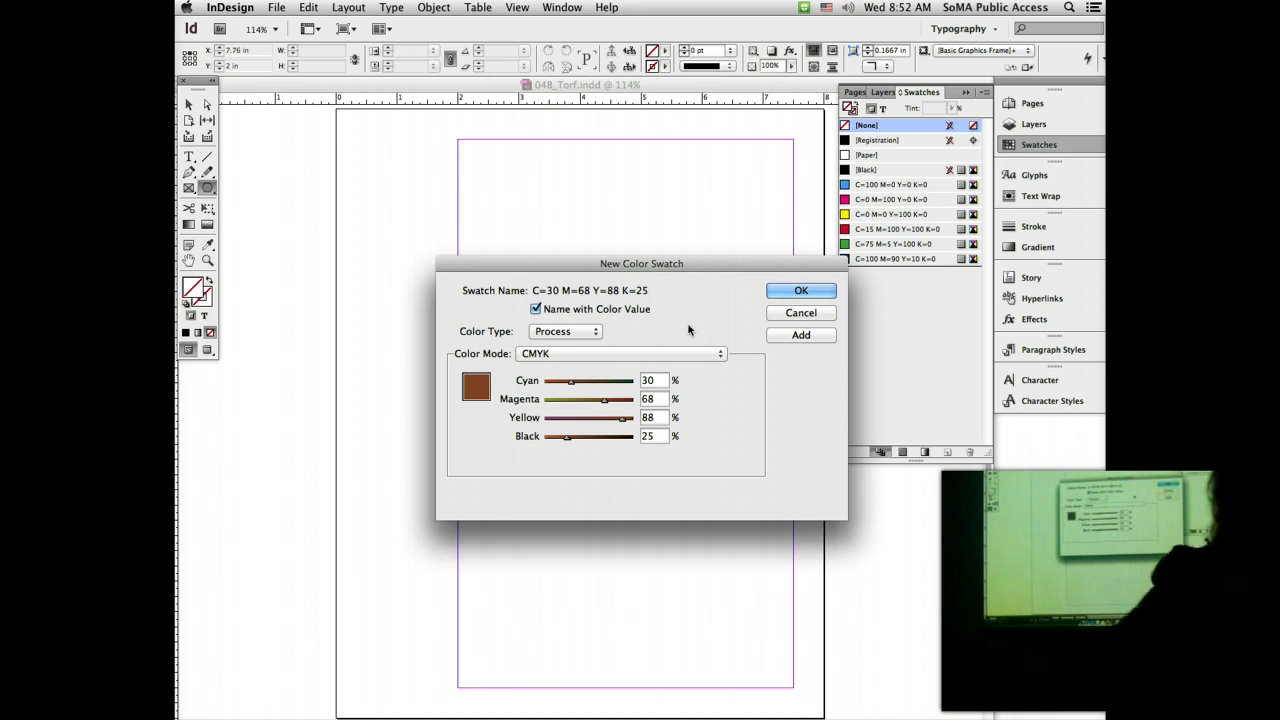
{"action": "left_click", "coordinate": [820, 290]}
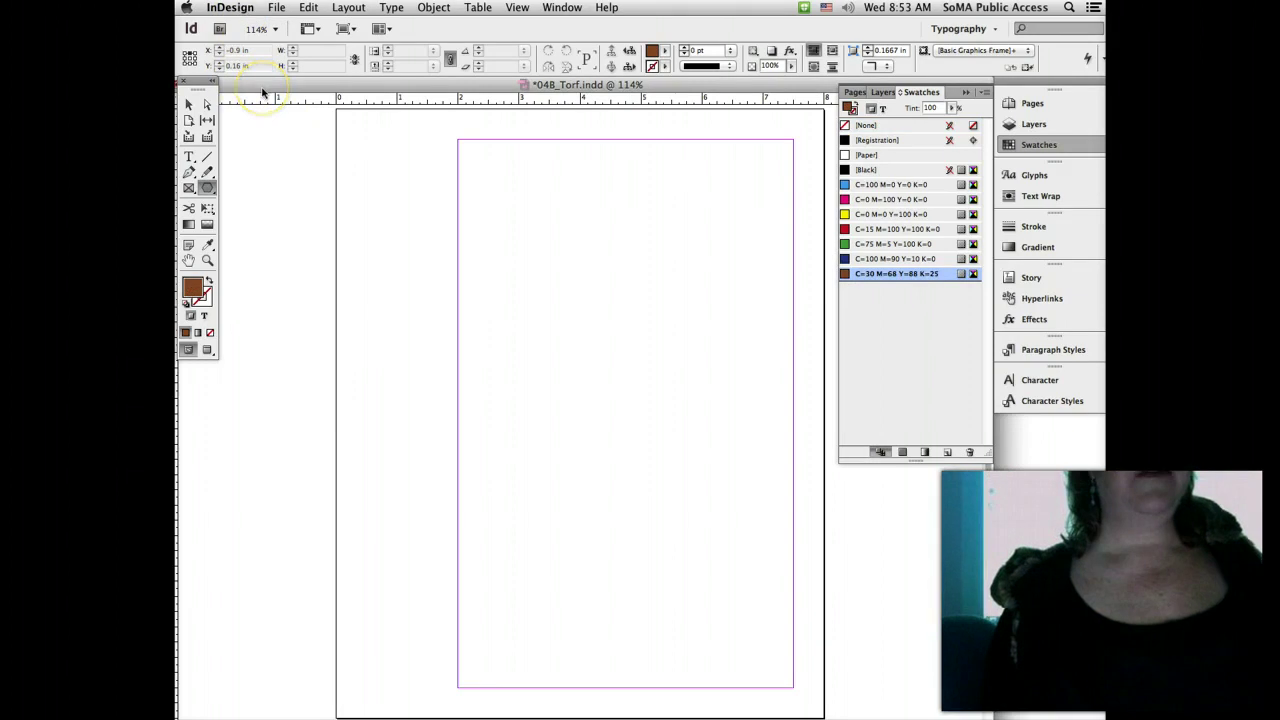
Step: Save and close the flyer, then view horizontal ruler unit choices in Units & Increments preferences
{"action": "key", "text": "super+s"}
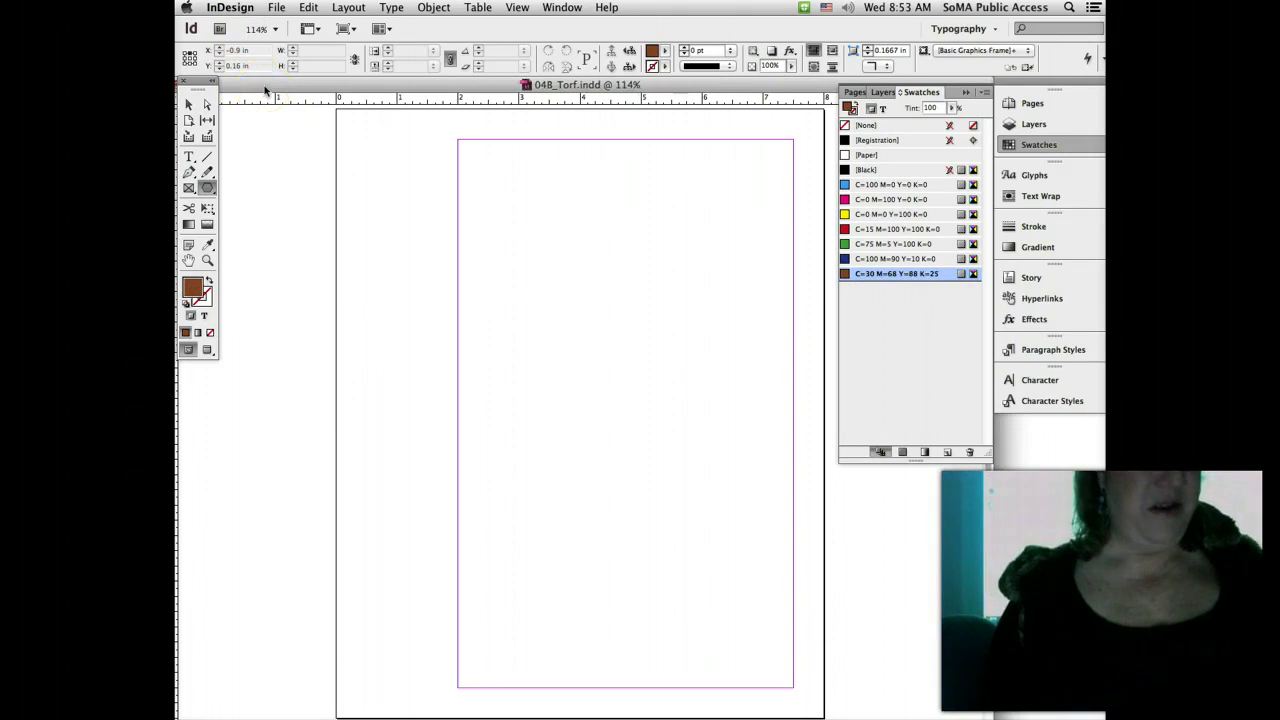
{"action": "key", "text": "super+w"}
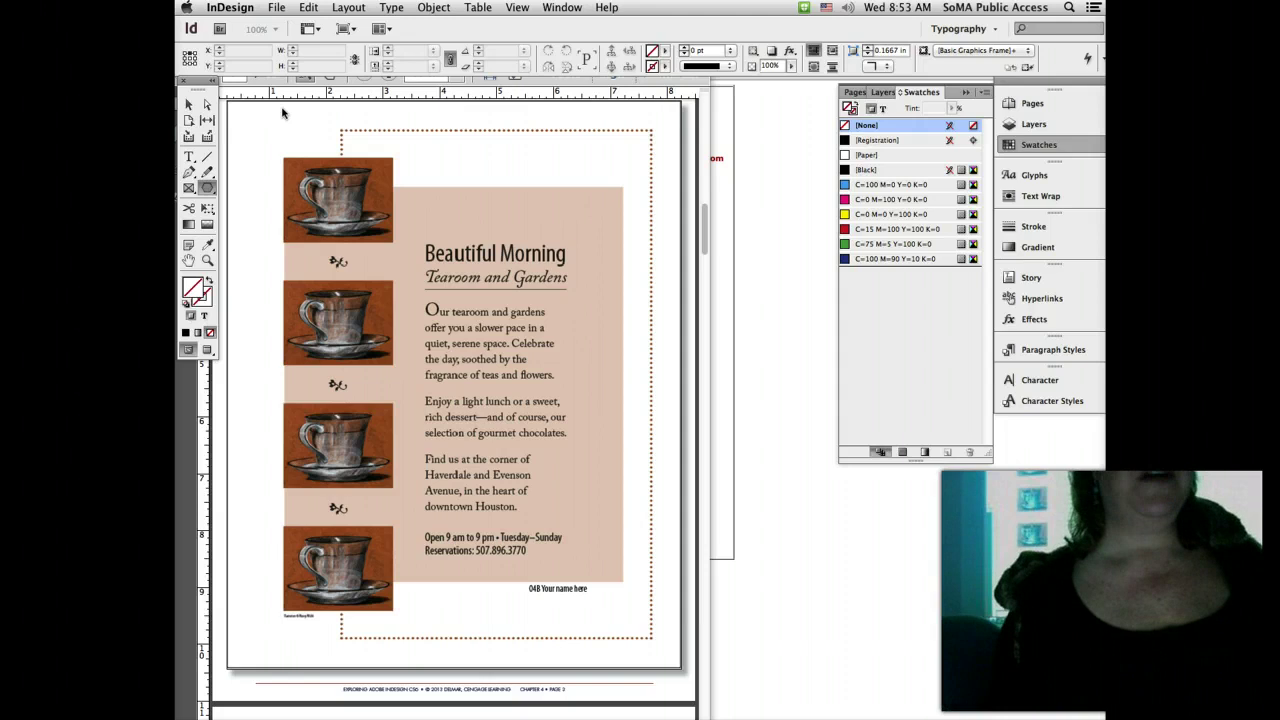
{"action": "left_click", "coordinate": [232, 7]}
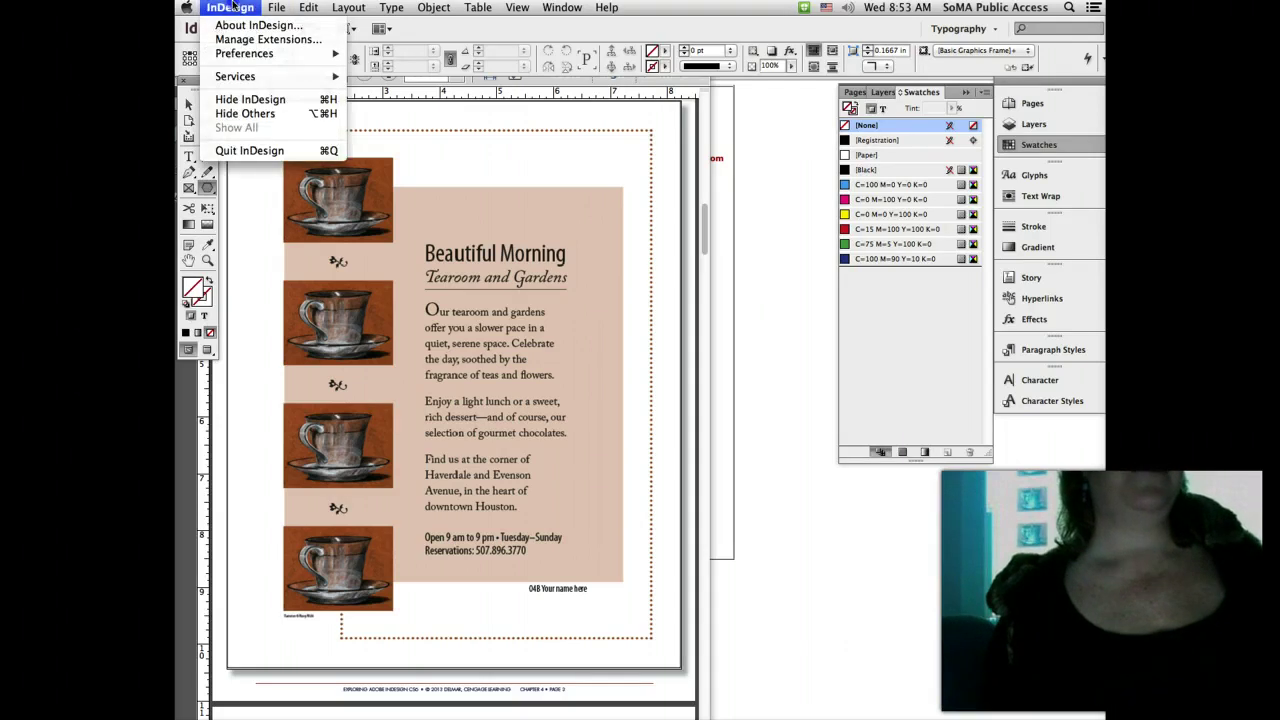
{"action": "mouse_move", "coordinate": [249, 56]}
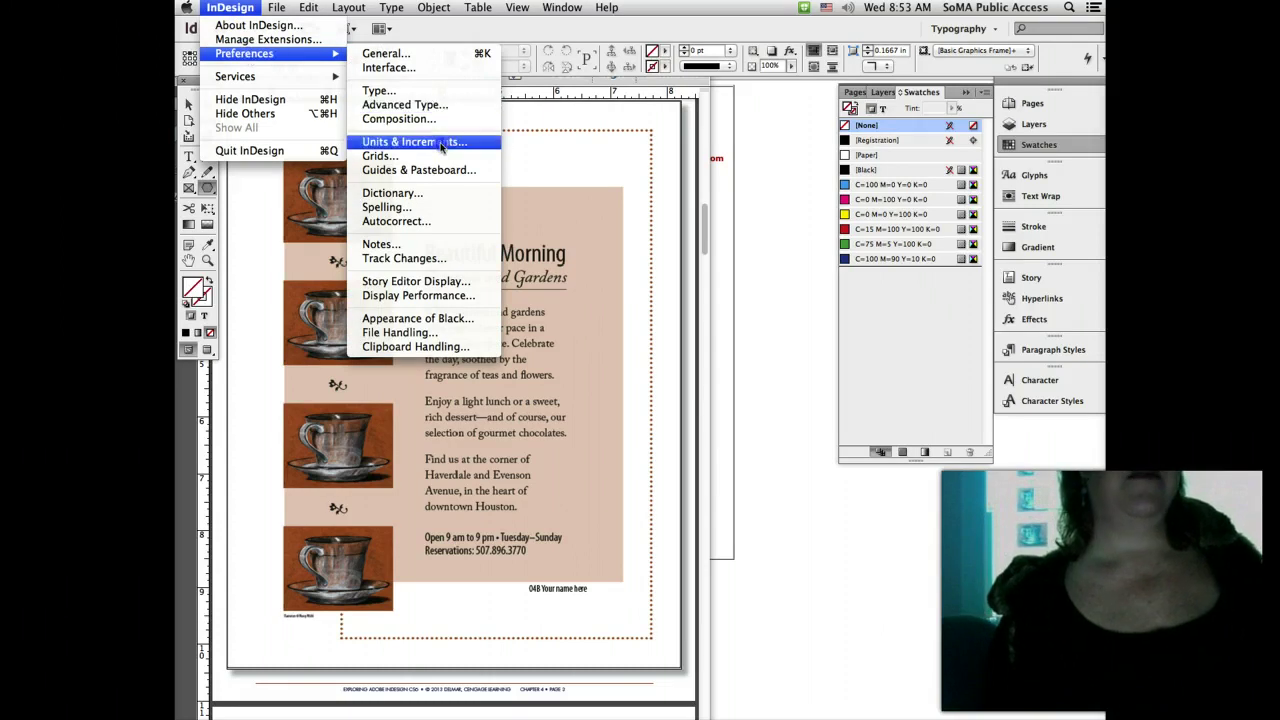
{"action": "left_click", "coordinate": [441, 143]}
{"action": "left_click", "coordinate": [642, 183]}
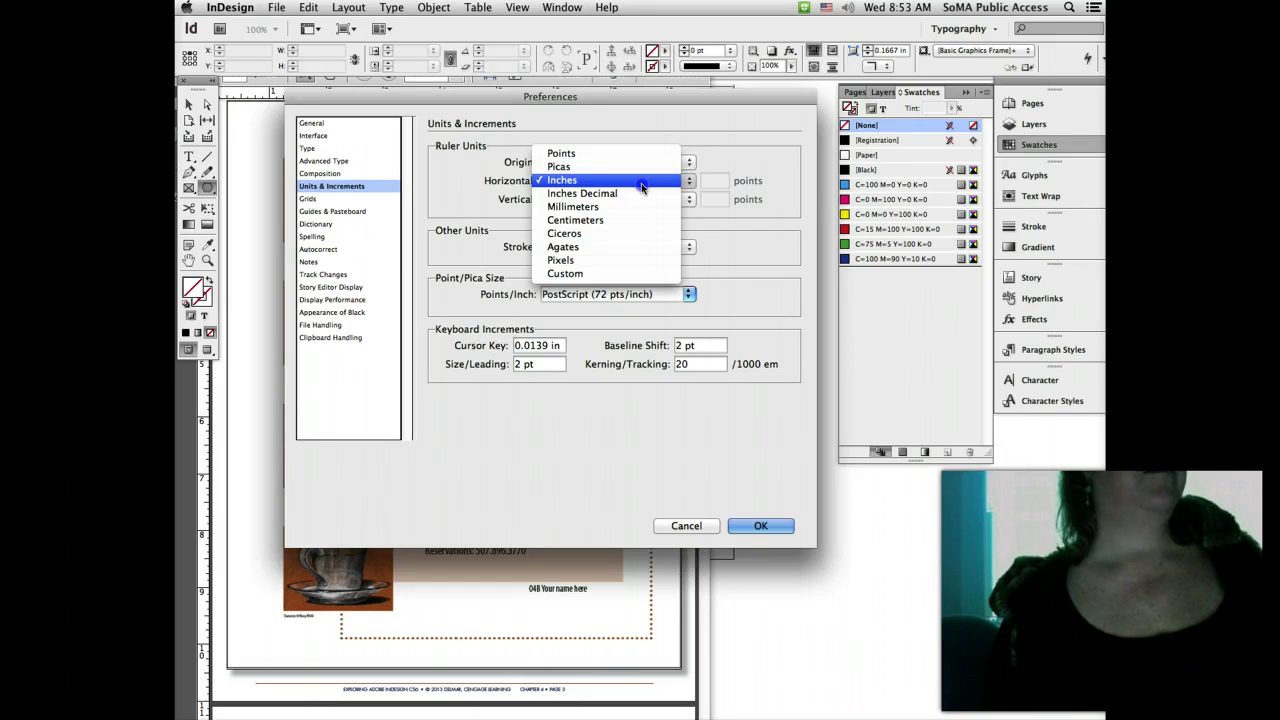
Step: Keep Inches as the horizontal ruler unit and close Preferences with OK
{"action": "left_click", "coordinate": [703, 131]}
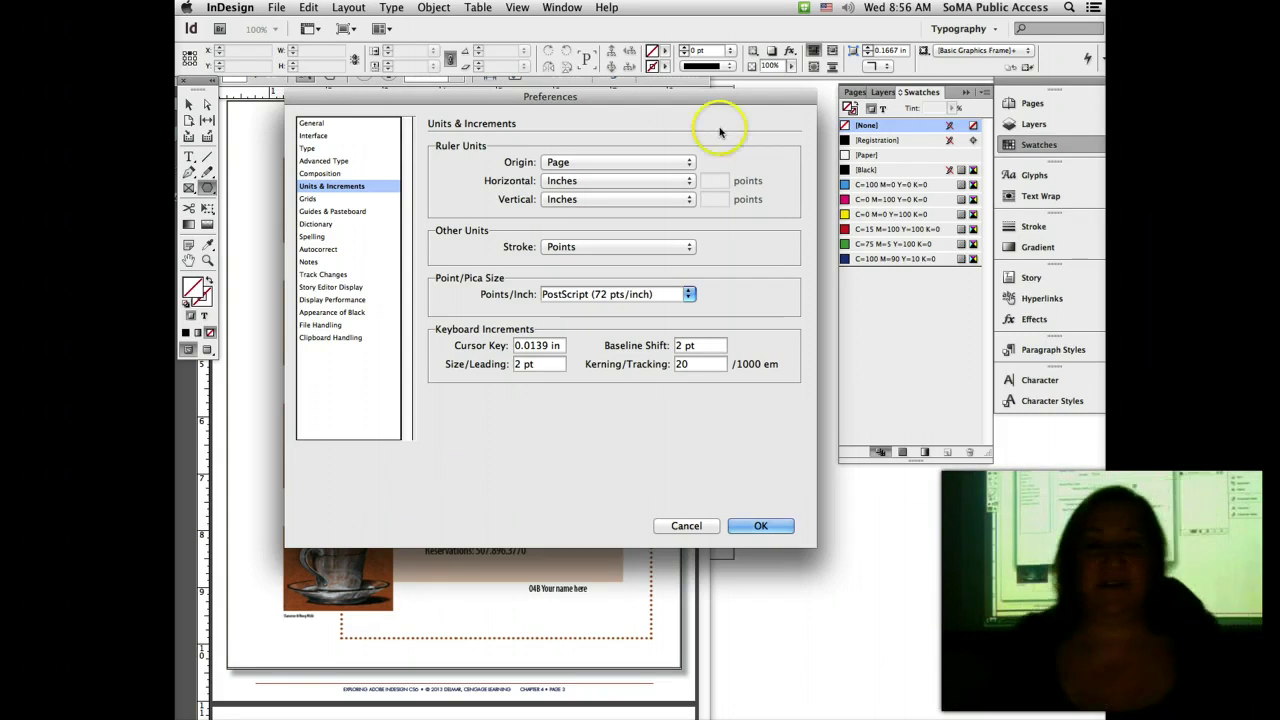
{"action": "left_click", "coordinate": [765, 525]}
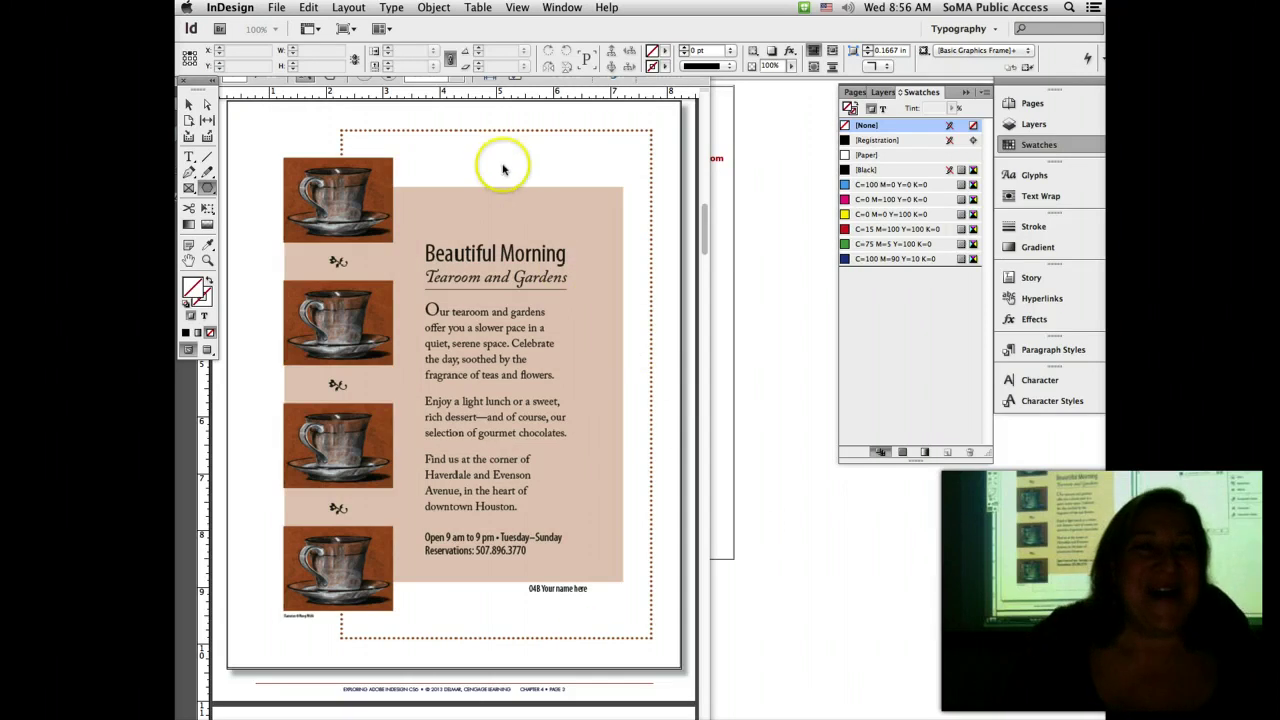
Step: Open the recent 04B_Torf.indd document and swap to no fill with a brown stroke
{"action": "left_click", "coordinate": [276, 7]}
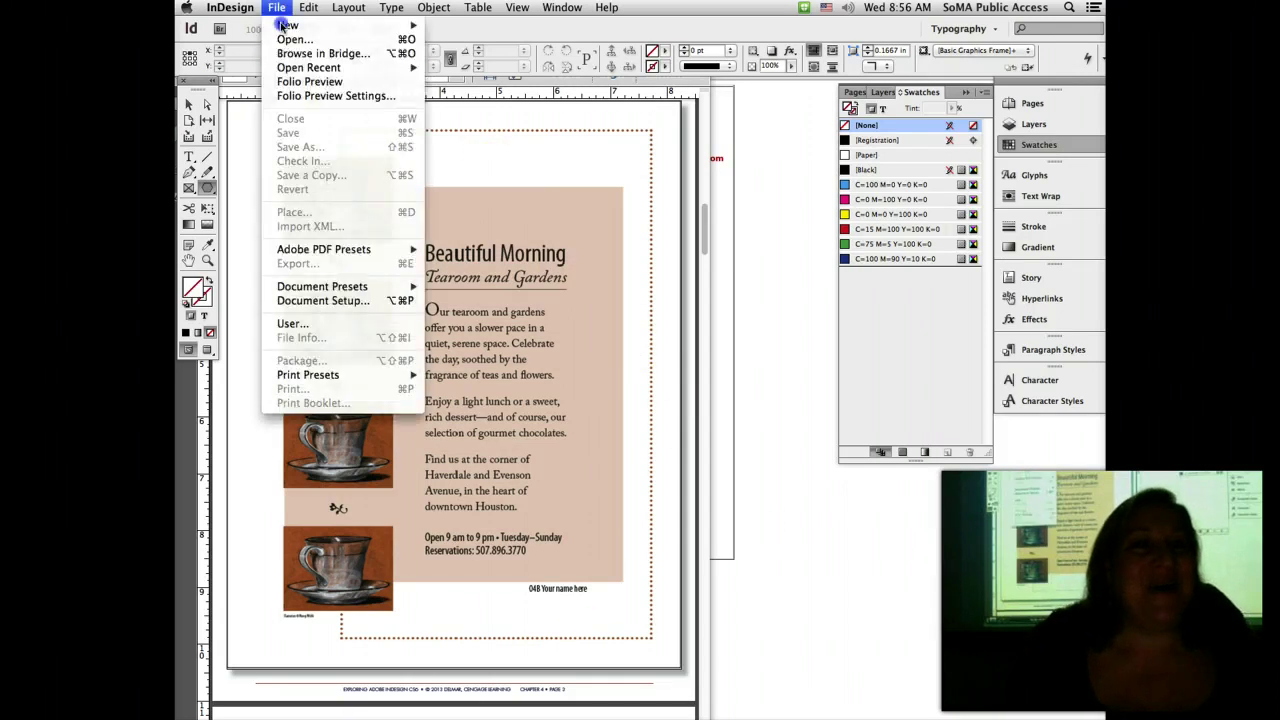
{"action": "mouse_move", "coordinate": [320, 67]}
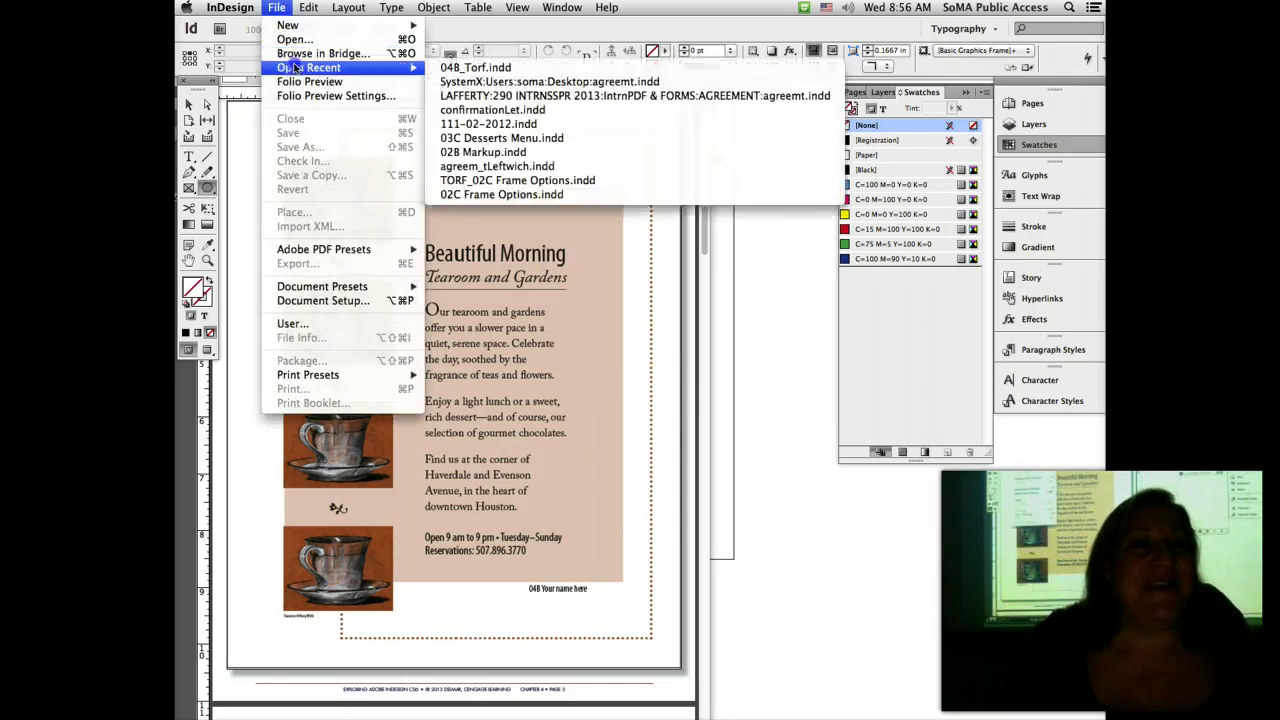
{"action": "left_click", "coordinate": [539, 68]}
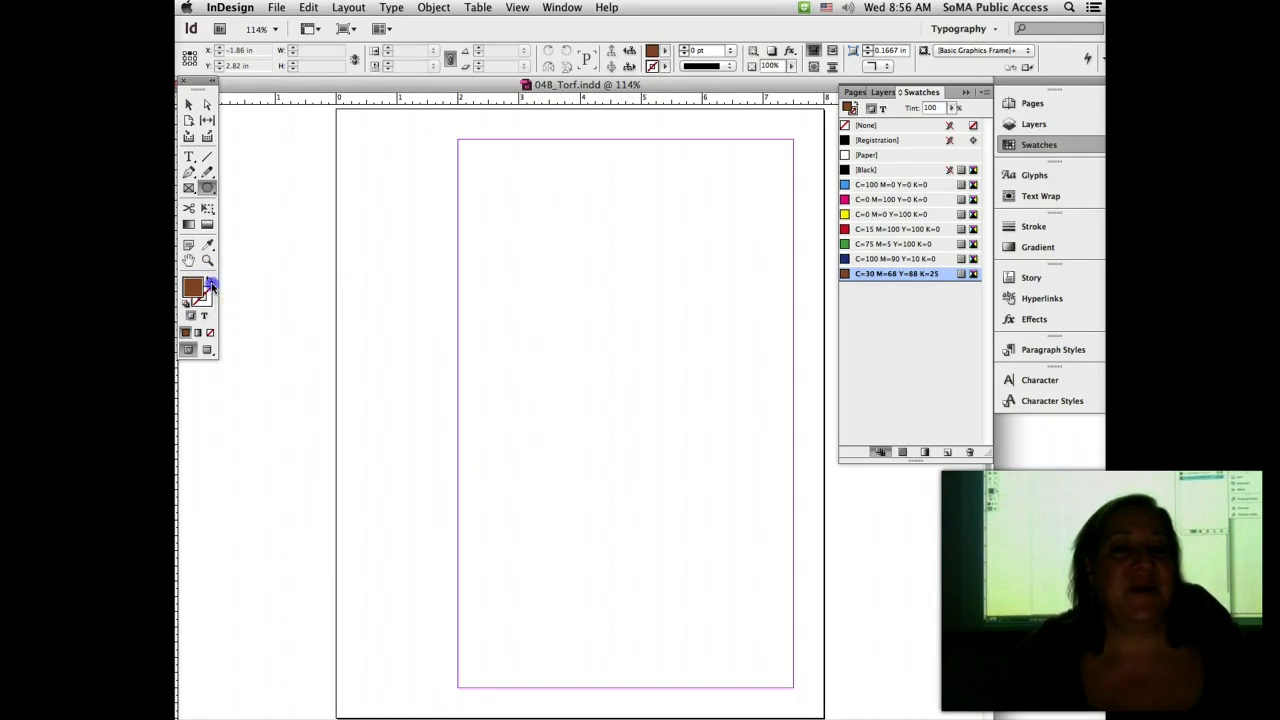
{"action": "left_click", "coordinate": [211, 286]}
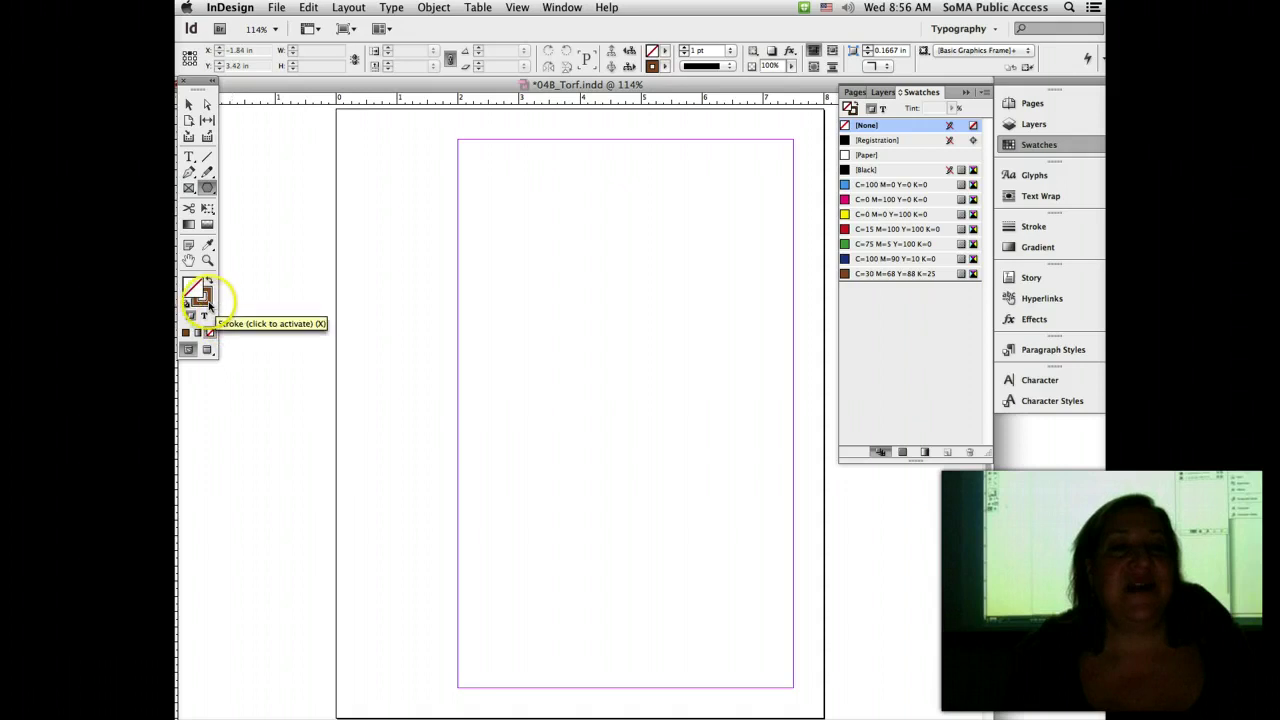
Step: Make the stroke active, show the Swatches panel from the Window menu, and open its flyout menu
{"action": "left_click", "coordinate": [206, 300]}
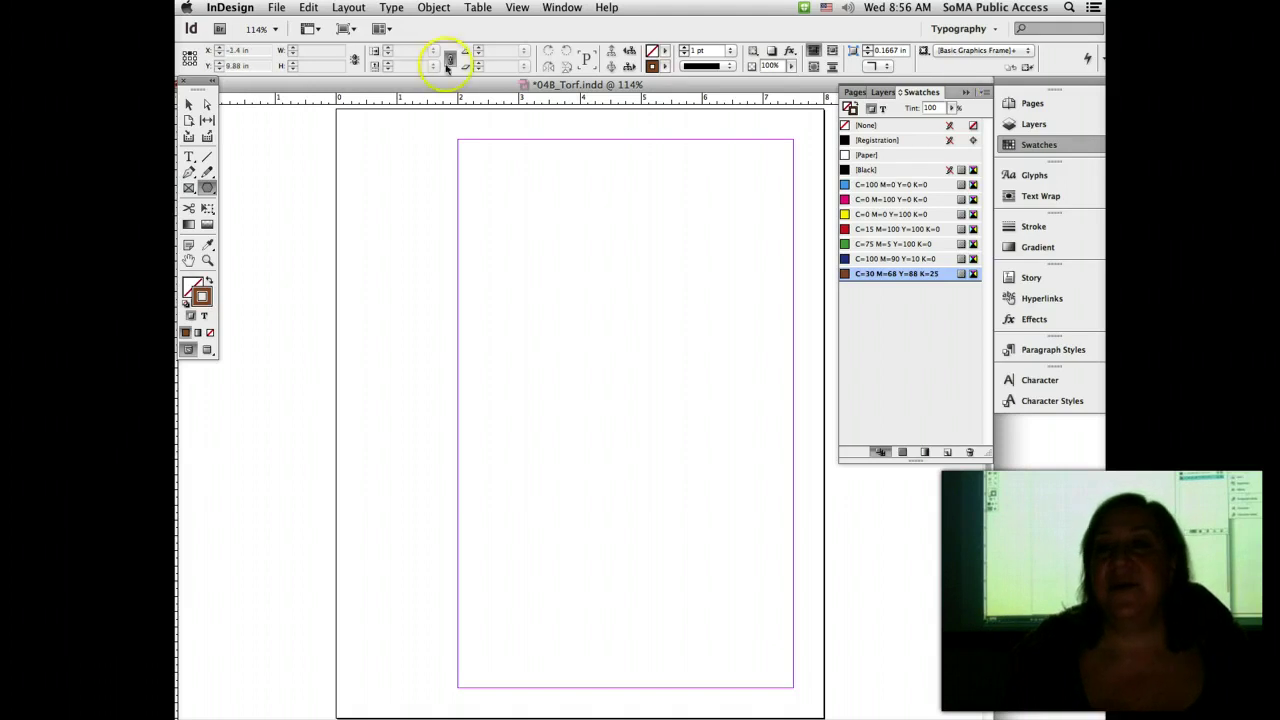
{"action": "left_click", "coordinate": [562, 7]}
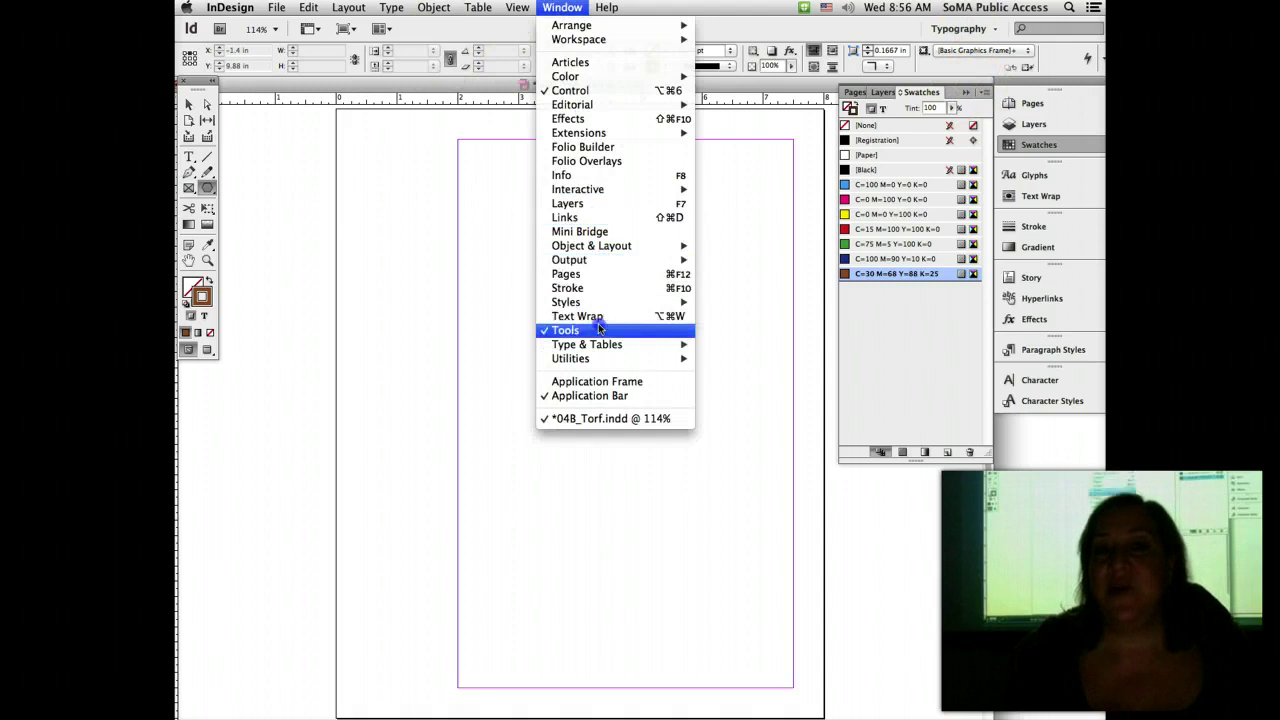
{"action": "mouse_move", "coordinate": [617, 77]}
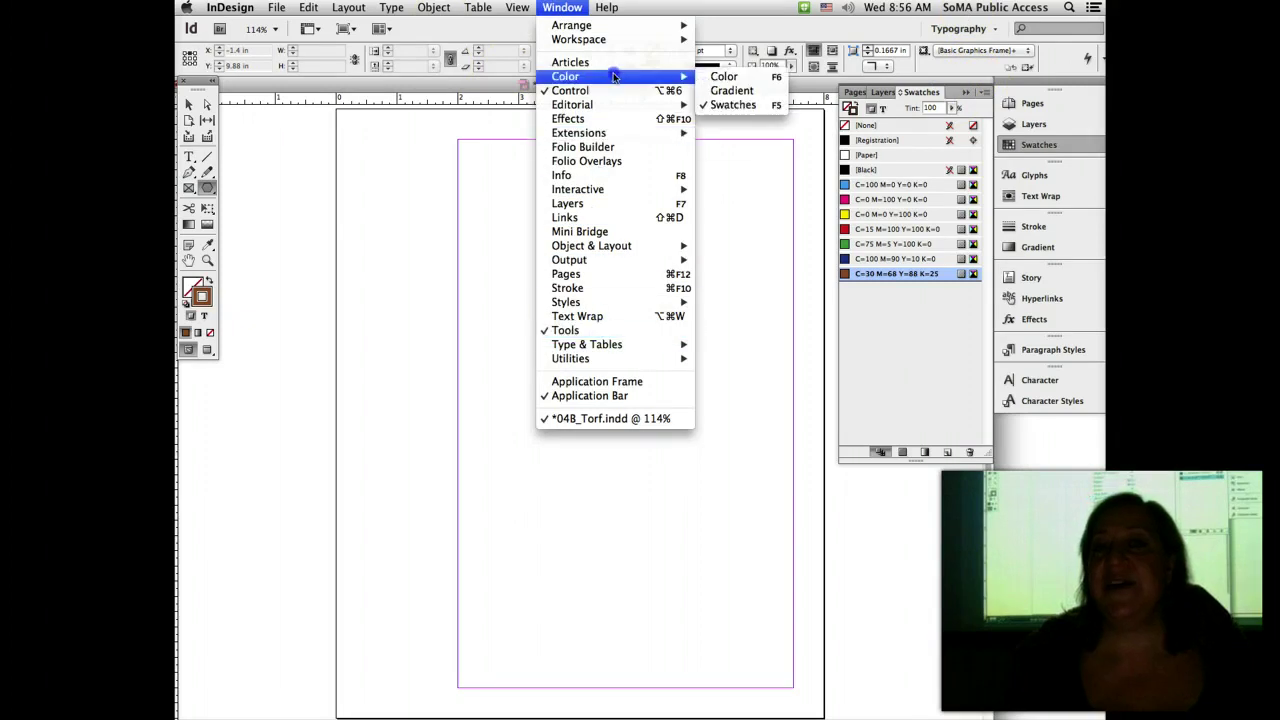
{"action": "left_click", "coordinate": [744, 102]}
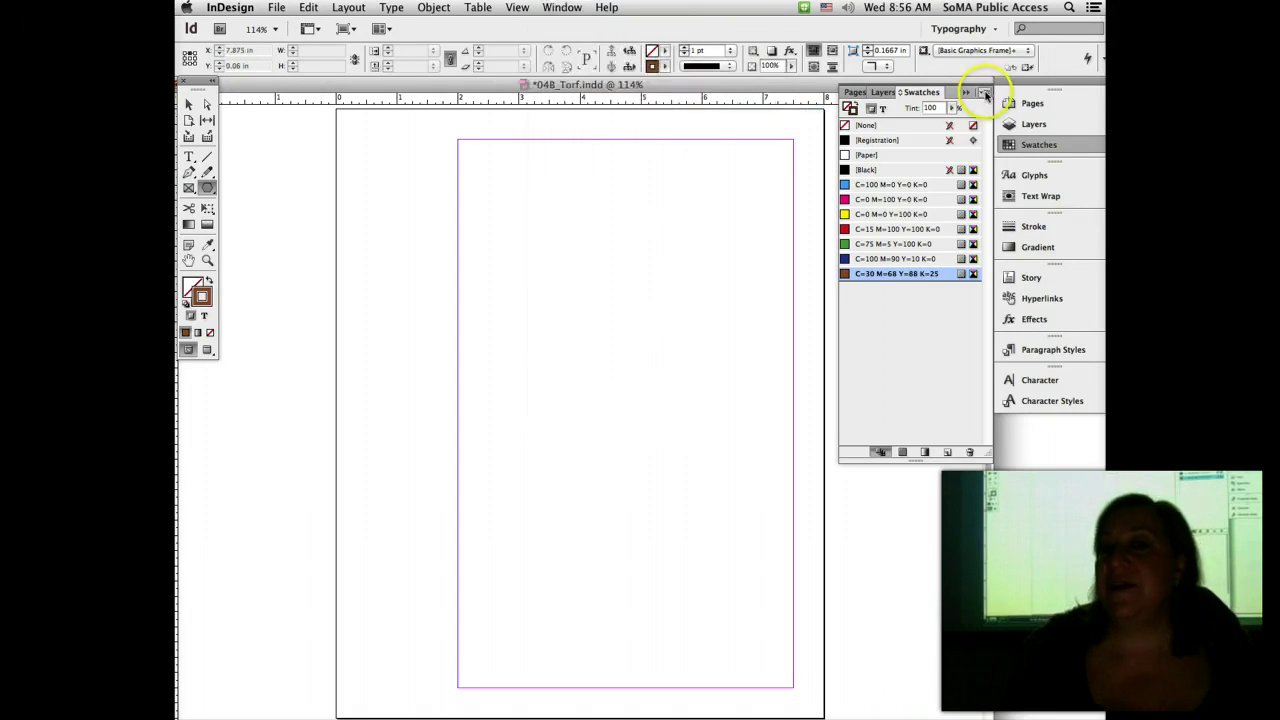
{"action": "left_click", "coordinate": [985, 93]}
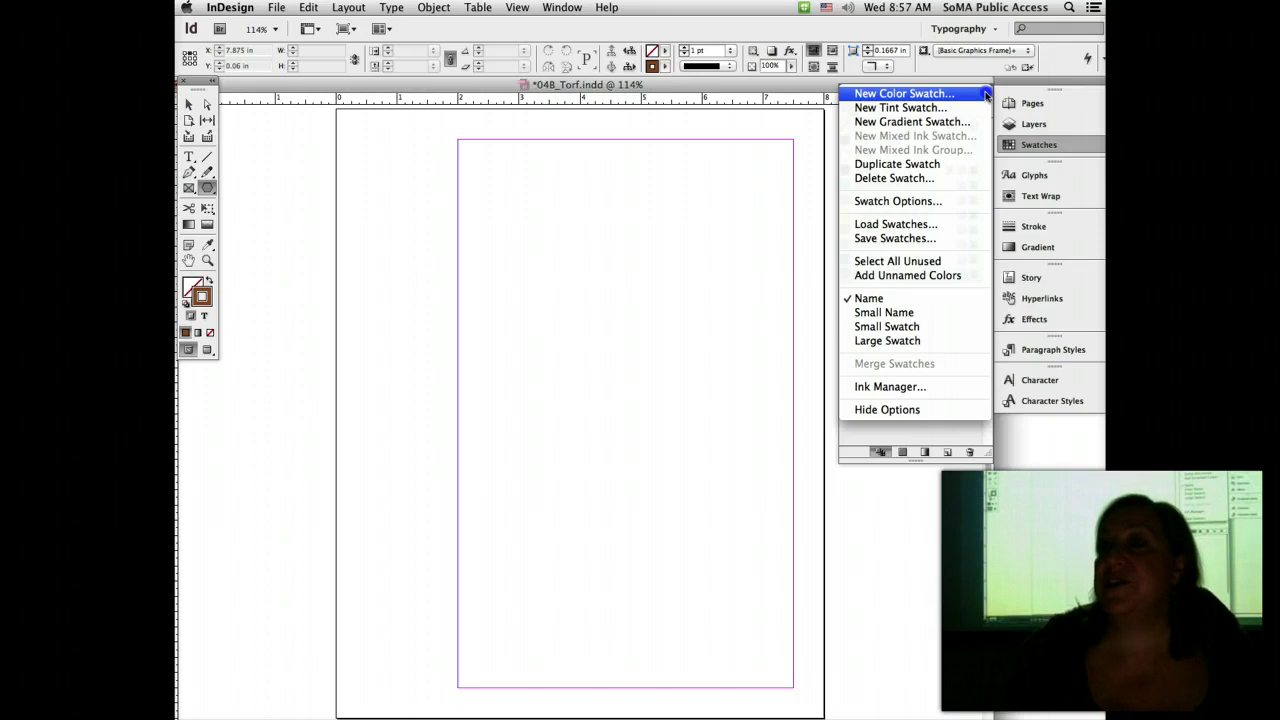
Step: Create a new CMYK colour swatch C=30 M=68 Y=42 K=39
{"action": "left_click", "coordinate": [985, 94]}
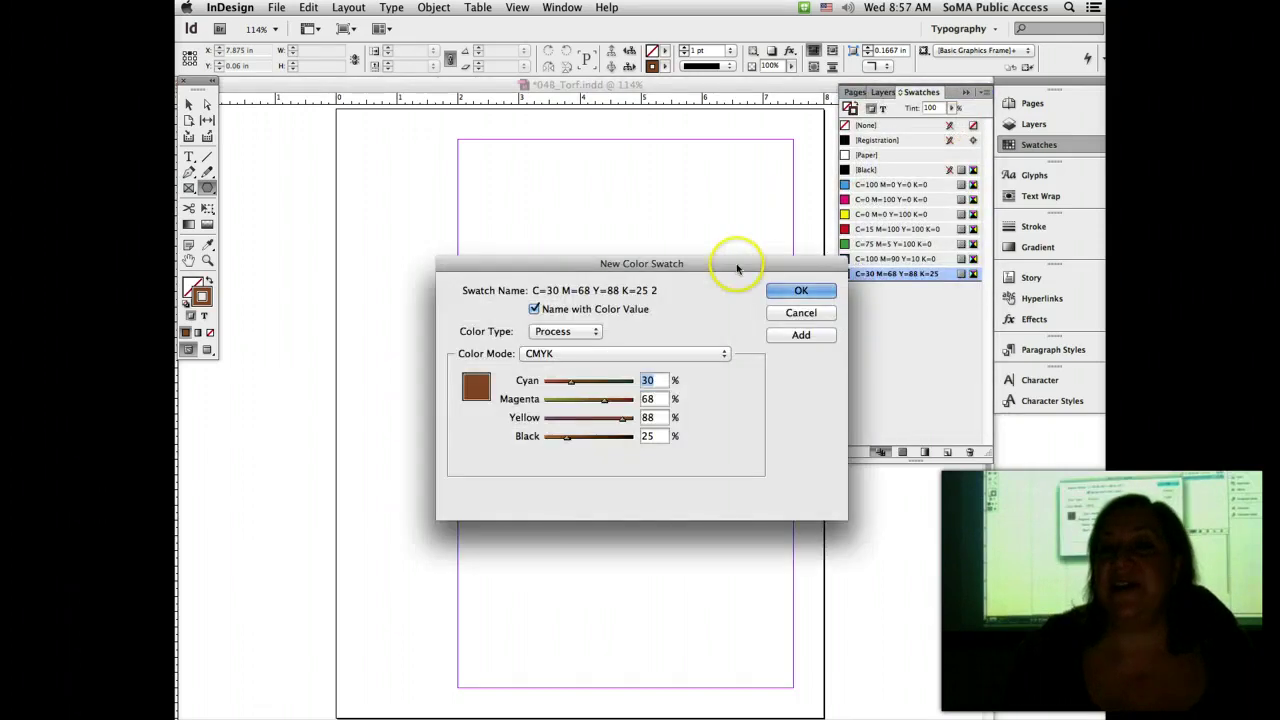
{"action": "left_click_drag", "start_coordinate": [737, 268], "coordinate": [714, 183]}
{"action": "left_click", "coordinate": [558, 270]}
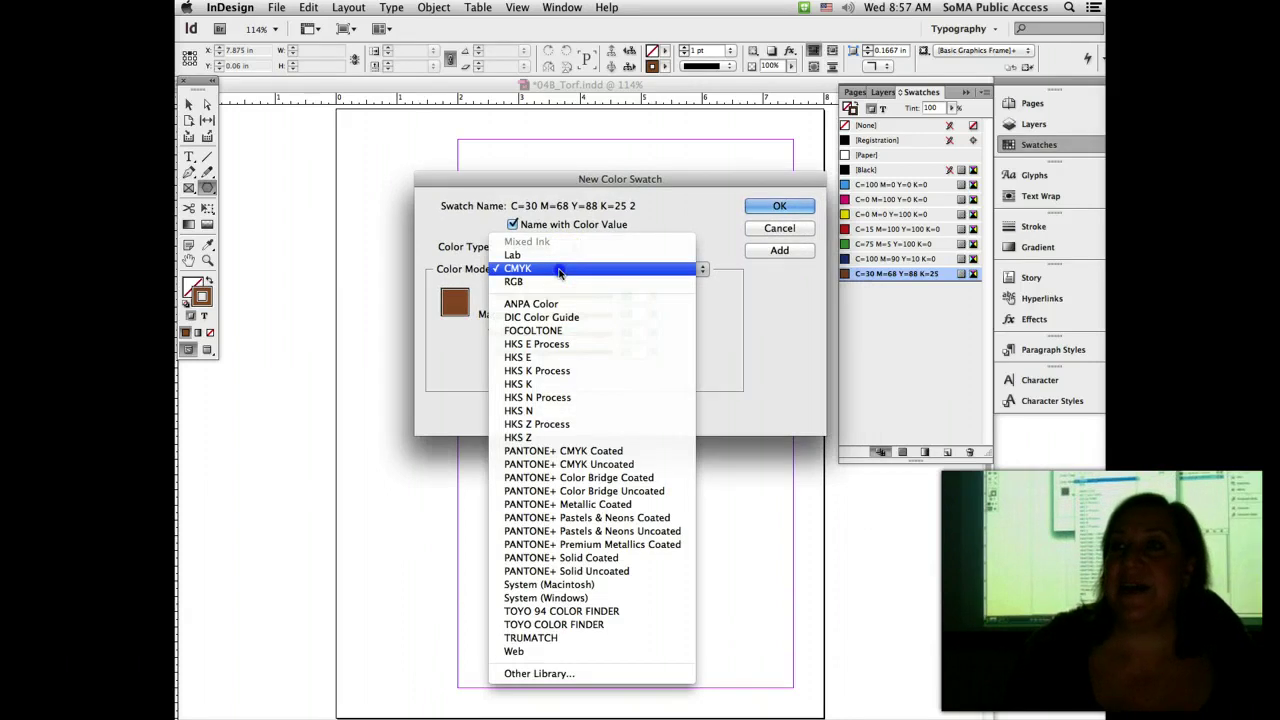
{"action": "left_click", "coordinate": [558, 270]}
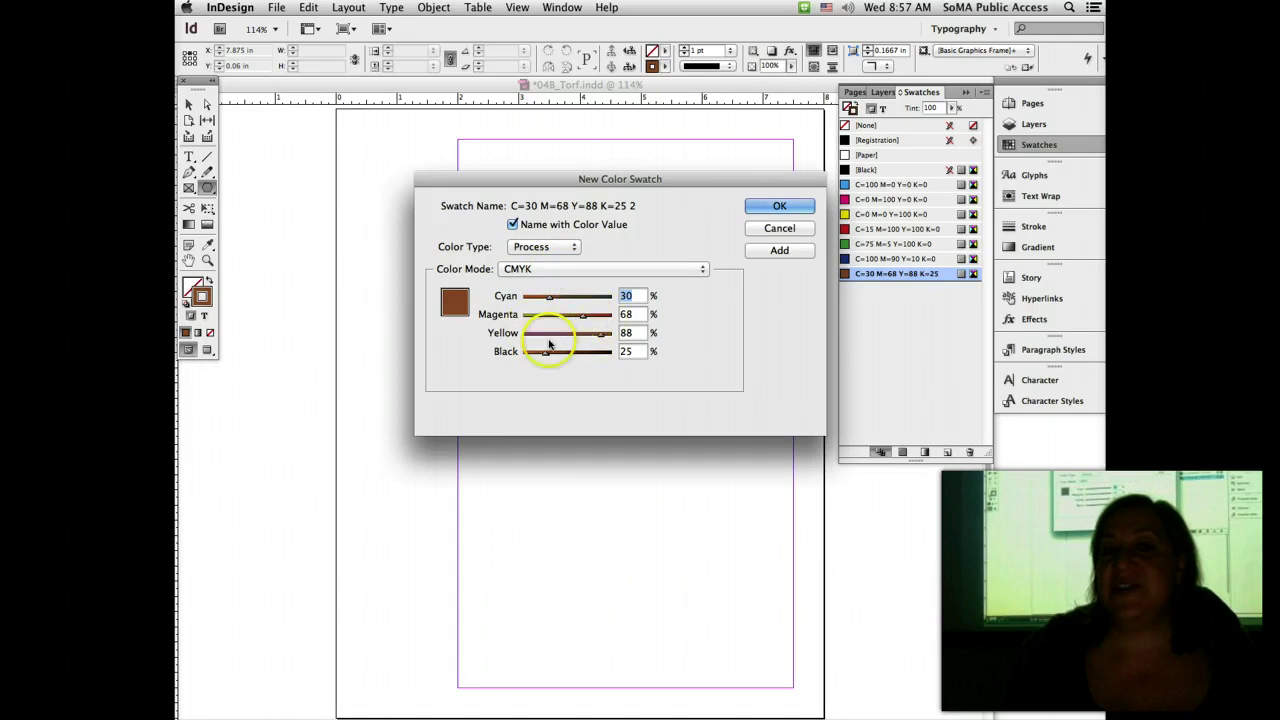
{"action": "left_click_drag", "start_coordinate": [580, 356], "coordinate": [560, 340]}
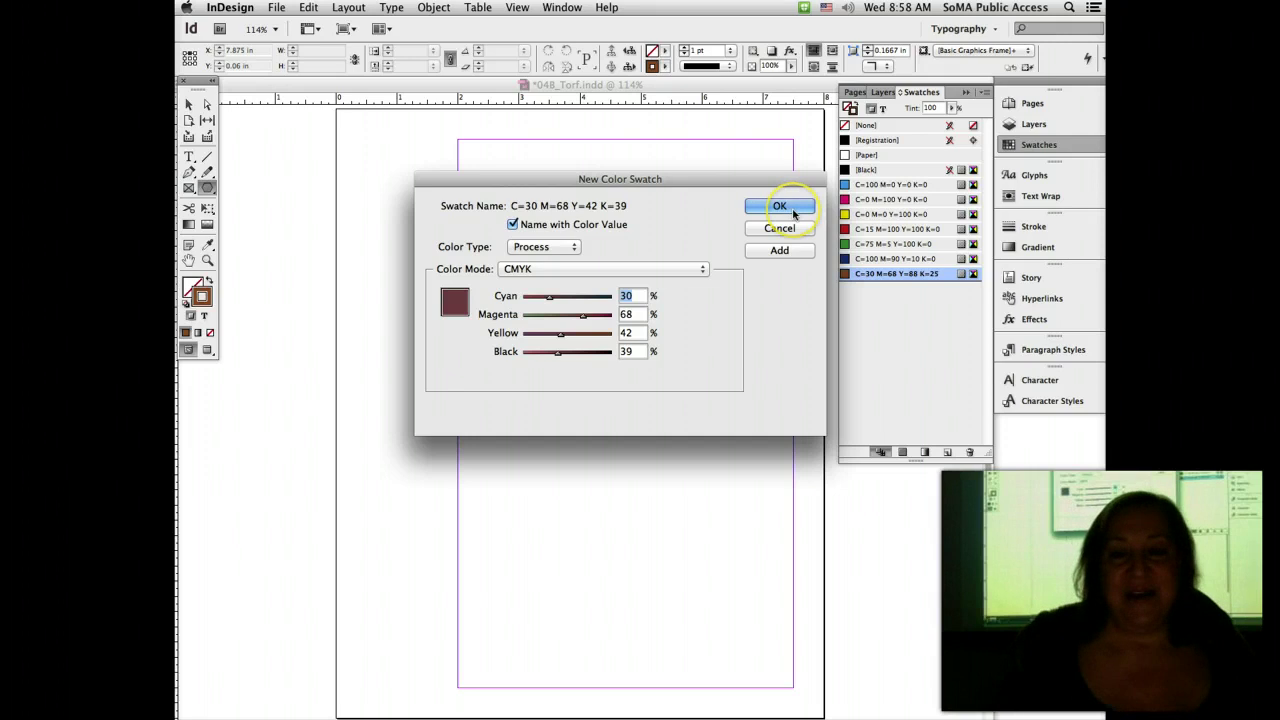
{"action": "left_click", "coordinate": [793, 206]}
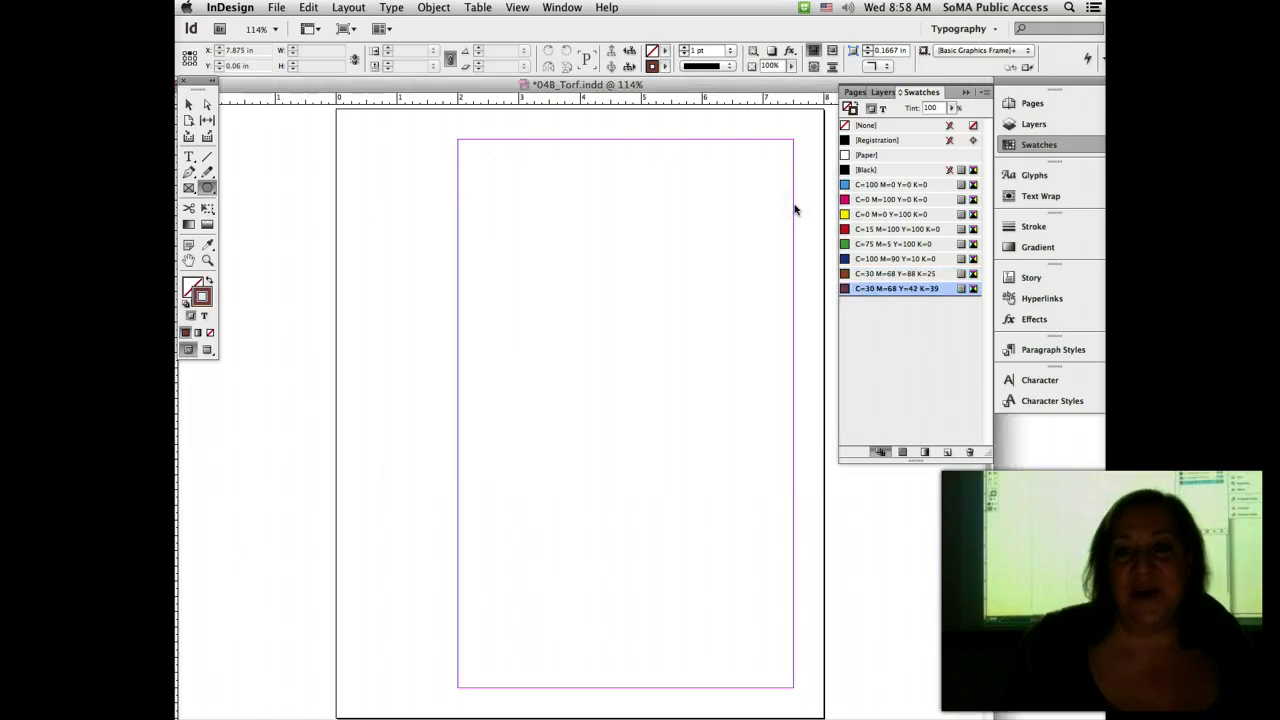
Step: Draw a rectangle along the page margins and give its stroke the Japanese Dots style
{"action": "left_click", "coordinate": [207, 188]}
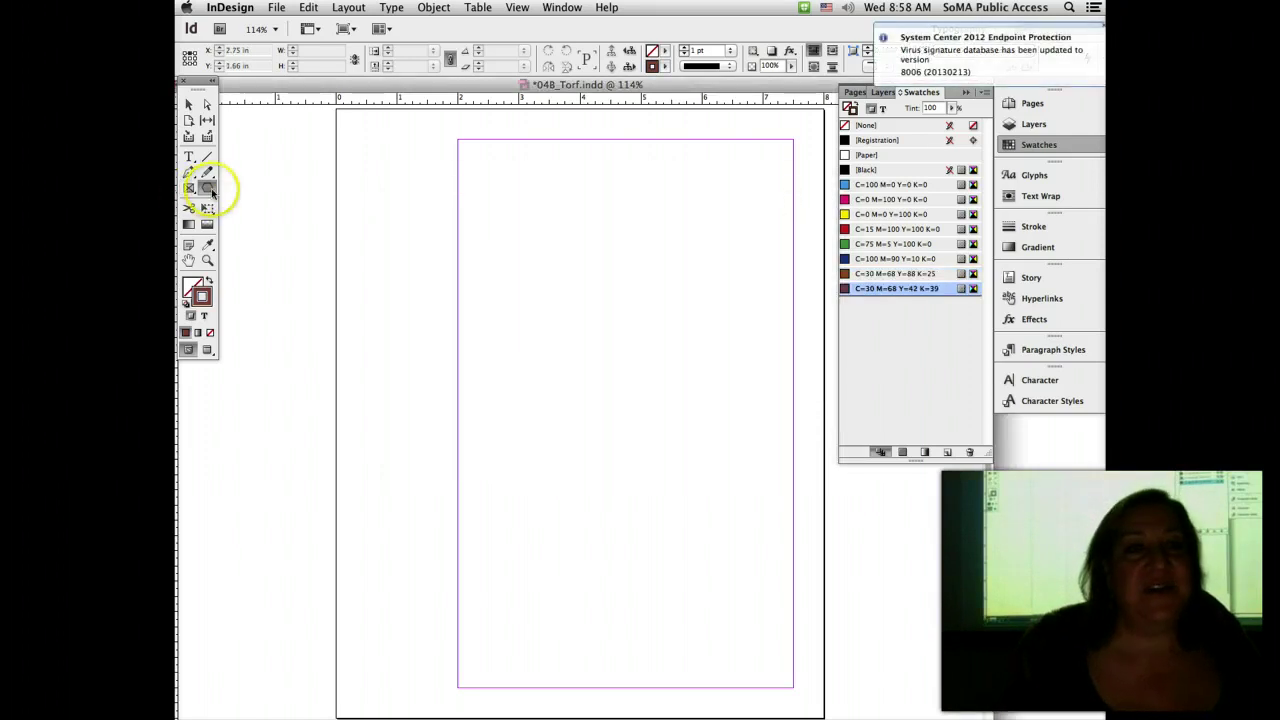
{"action": "left_click_drag", "start_coordinate": [207, 188], "coordinate": [270, 191]}
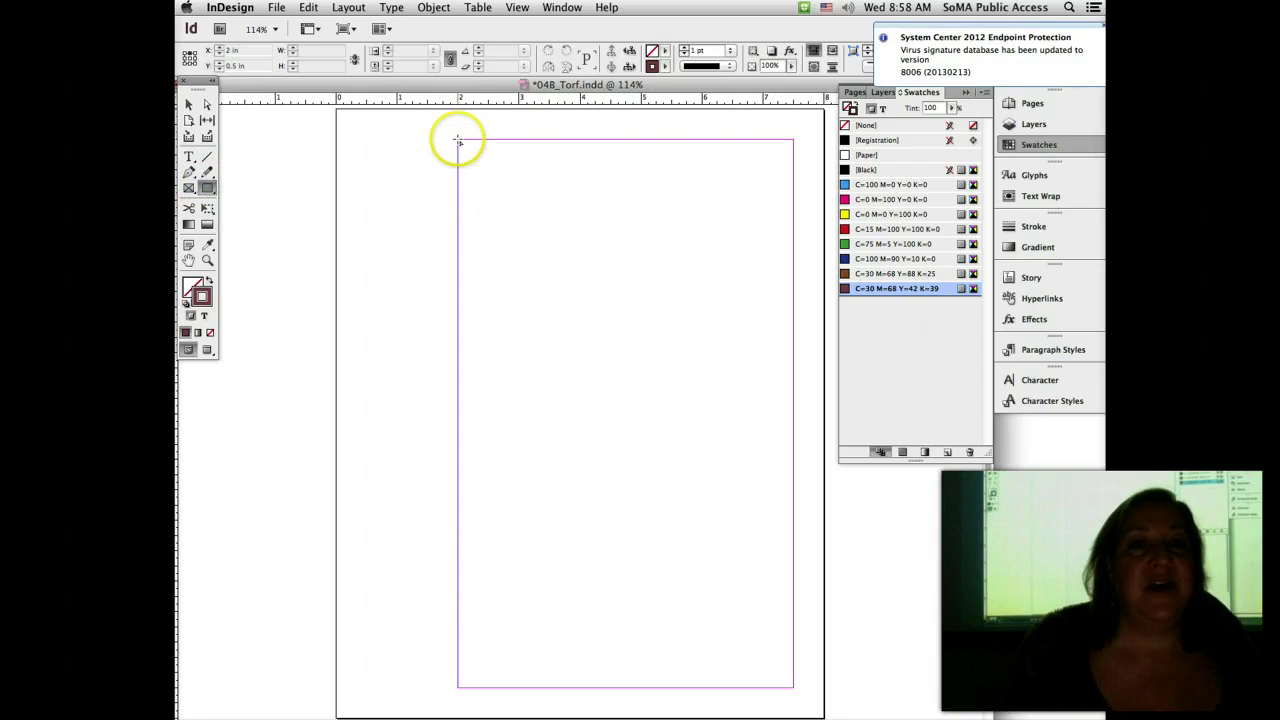
{"action": "mouse_move", "coordinate": [459, 140]}
{"action": "left_mouse_down"}
{"action": "mouse_move", "coordinate": [663, 536]}
{"action": "mouse_move", "coordinate": [794, 689]}
{"action": "left_mouse_up"}
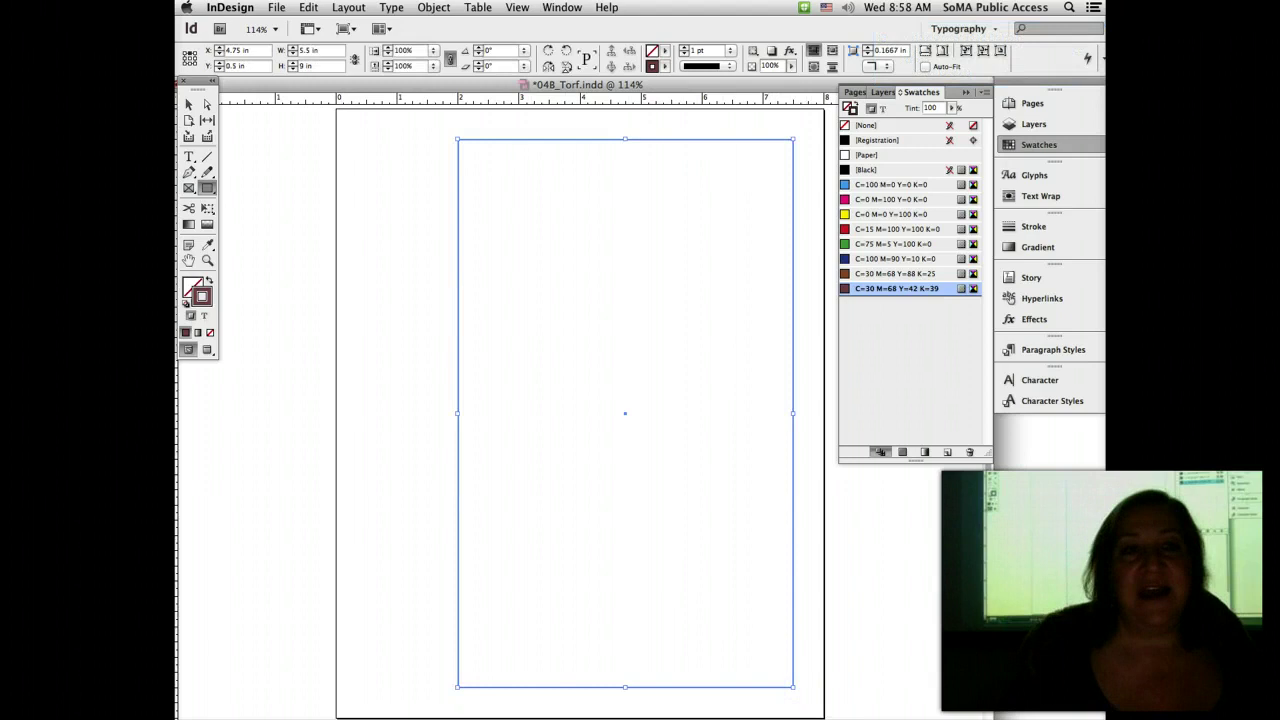
{"action": "left_click", "coordinate": [716, 67]}
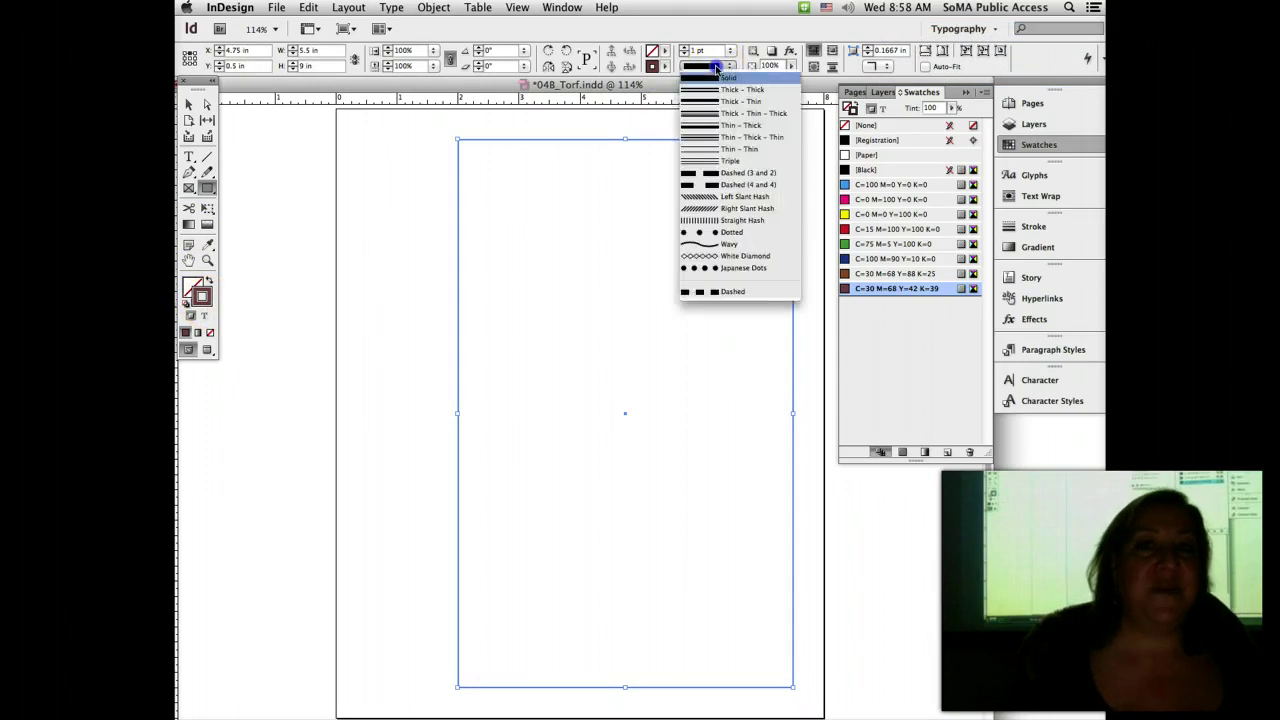
{"action": "left_click", "coordinate": [745, 270]}
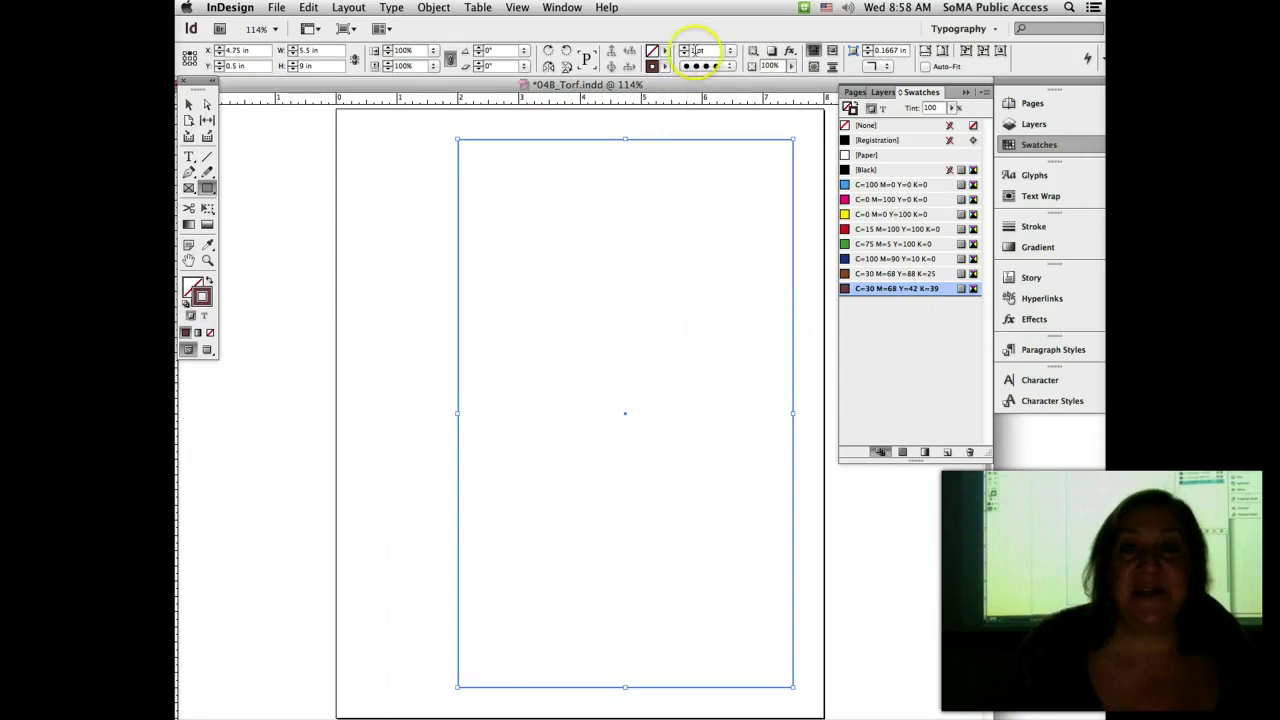
Step: Thicken the dotted border to 6 pt and switch to the Firefox assignment page
{"action": "left_click", "coordinate": [686, 50]}
{"action": "left_click", "coordinate": [686, 48]}
{"action": "left_click", "coordinate": [686, 48]}
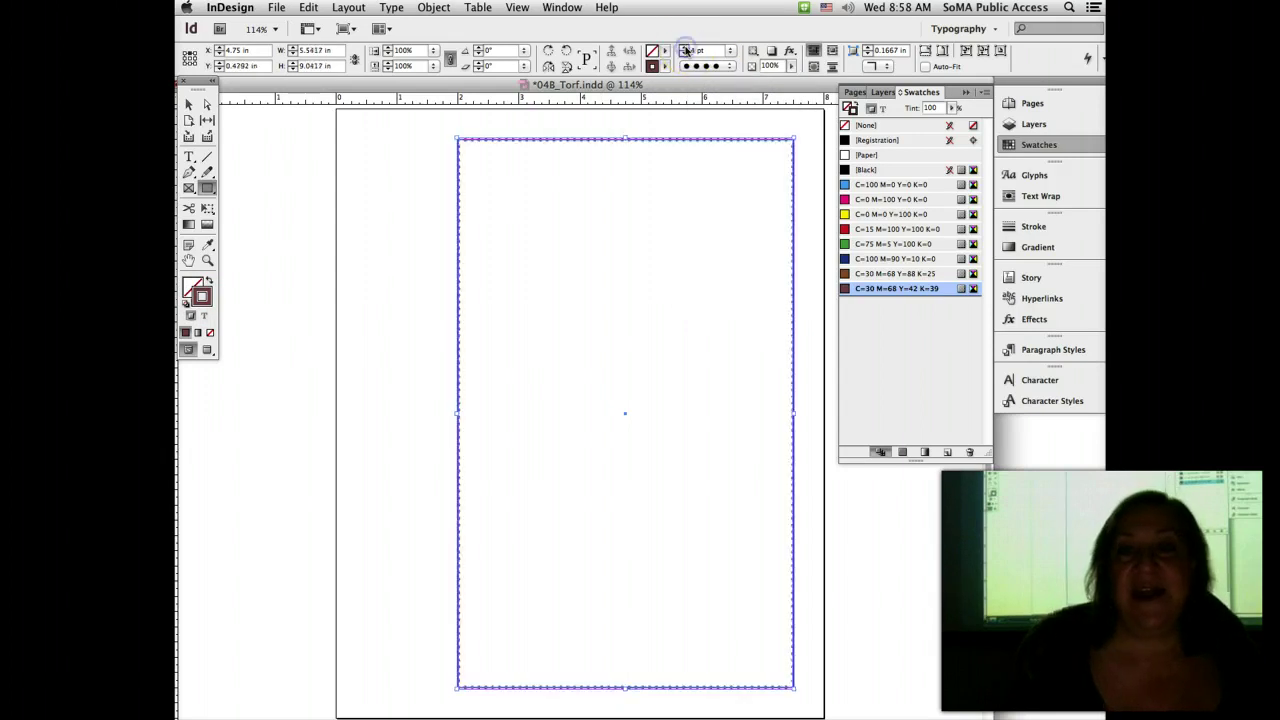
{"action": "left_click", "coordinate": [686, 48]}
{"action": "left_click", "coordinate": [686, 48]}
{"action": "left_click", "coordinate": [1006, 646]}
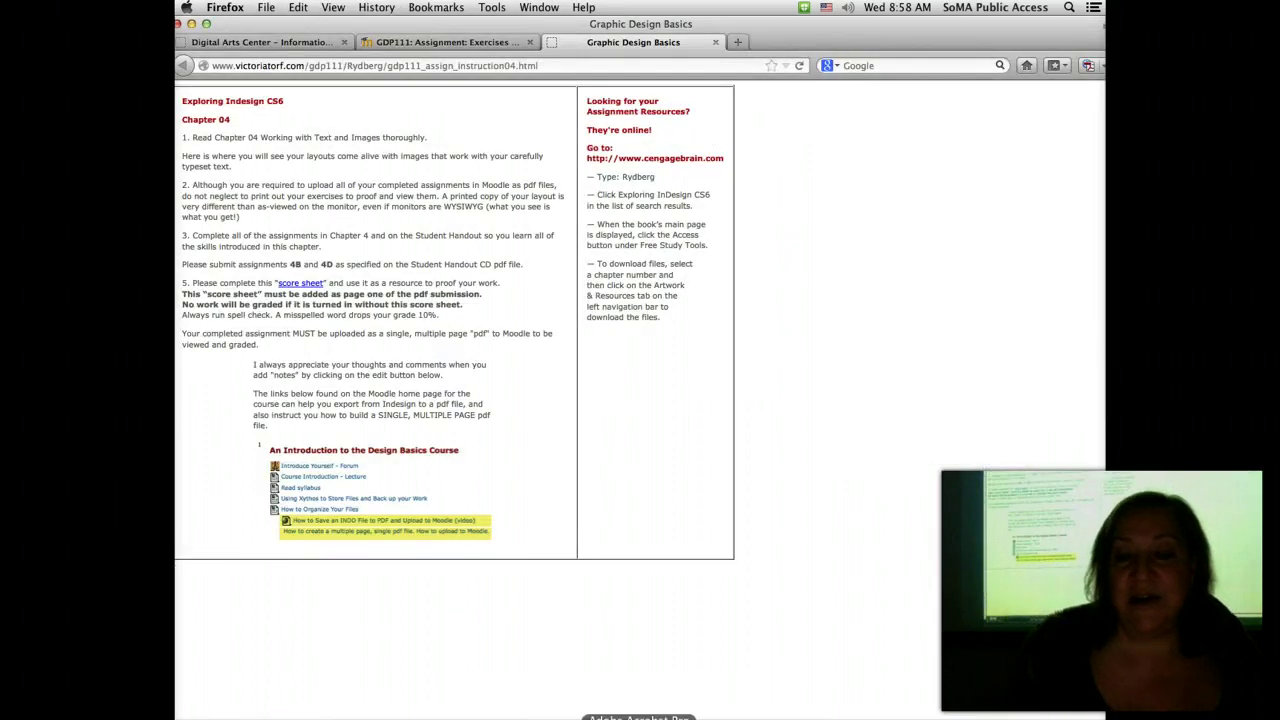
Step: View the sample flyer PDF in Acrobat, minimise Firefox, and bring InDesign back to the front
{"action": "left_click", "coordinate": [638, 716]}
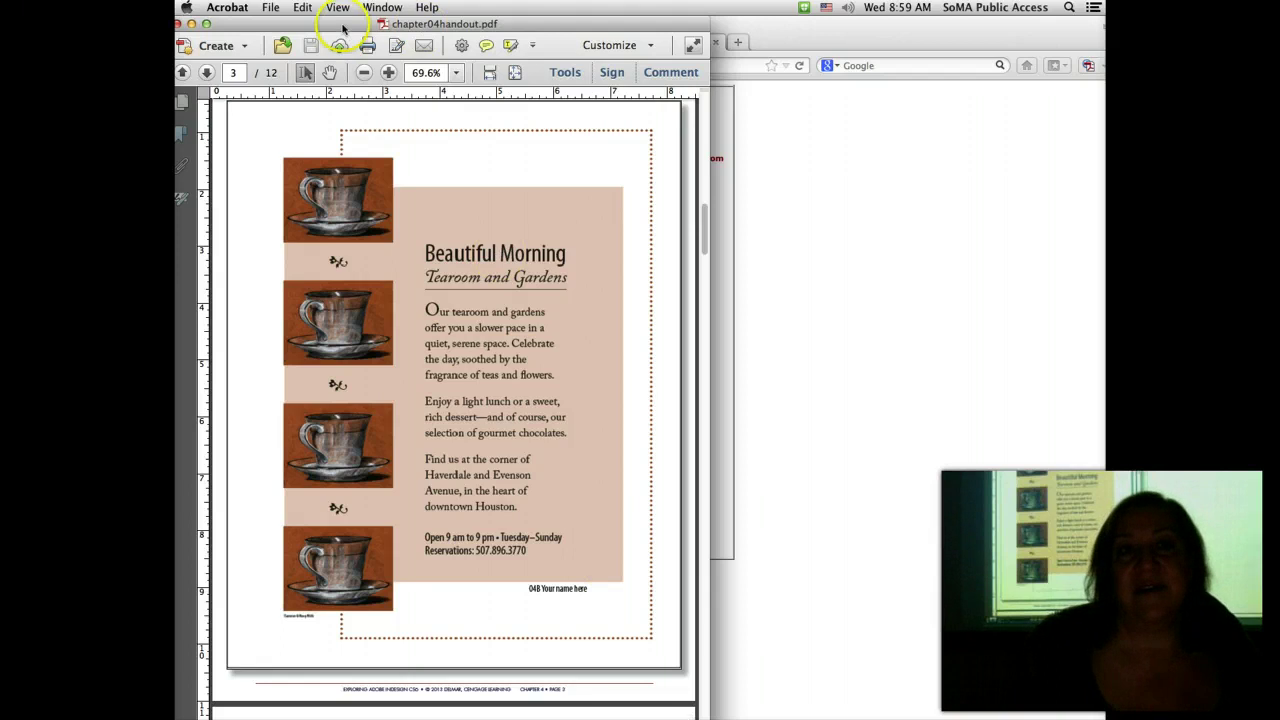
{"action": "left_click_drag", "start_coordinate": [343, 15], "coordinate": [743, 15]}
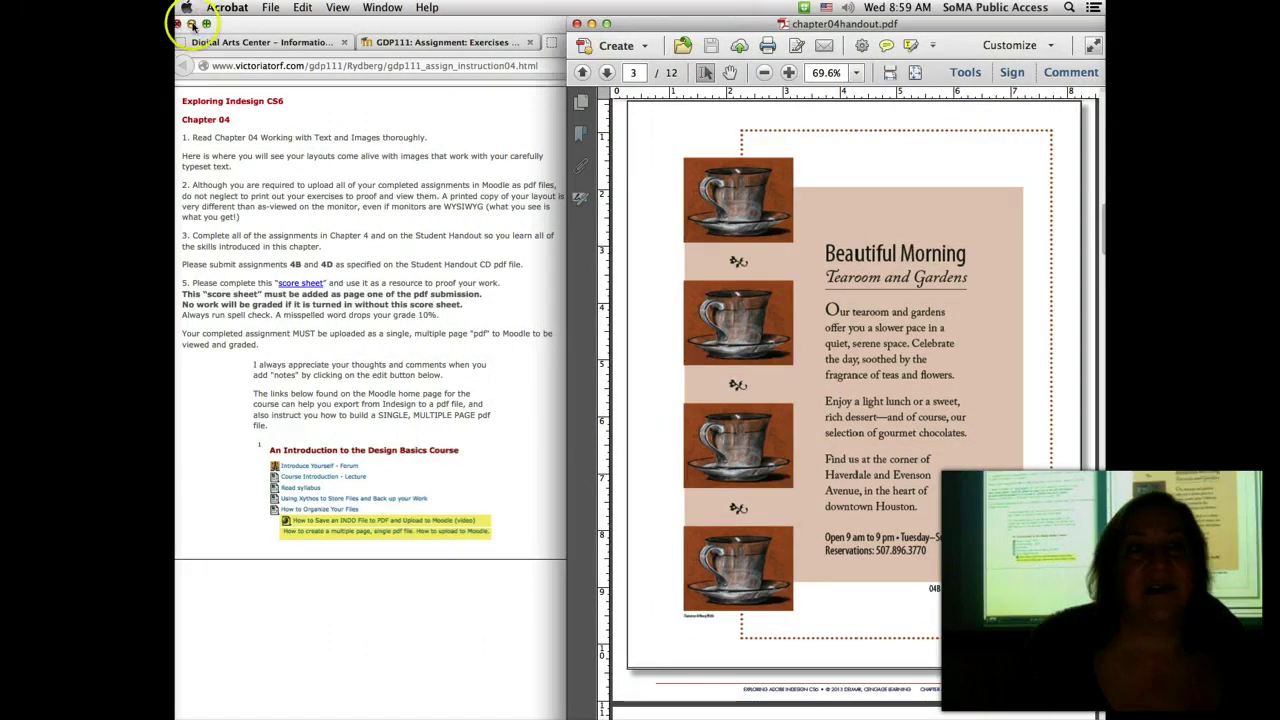
{"action": "left_click", "coordinate": [196, 23]}
{"action": "left_click", "coordinate": [272, 190]}
{"action": "left_click", "coordinate": [309, 183]}
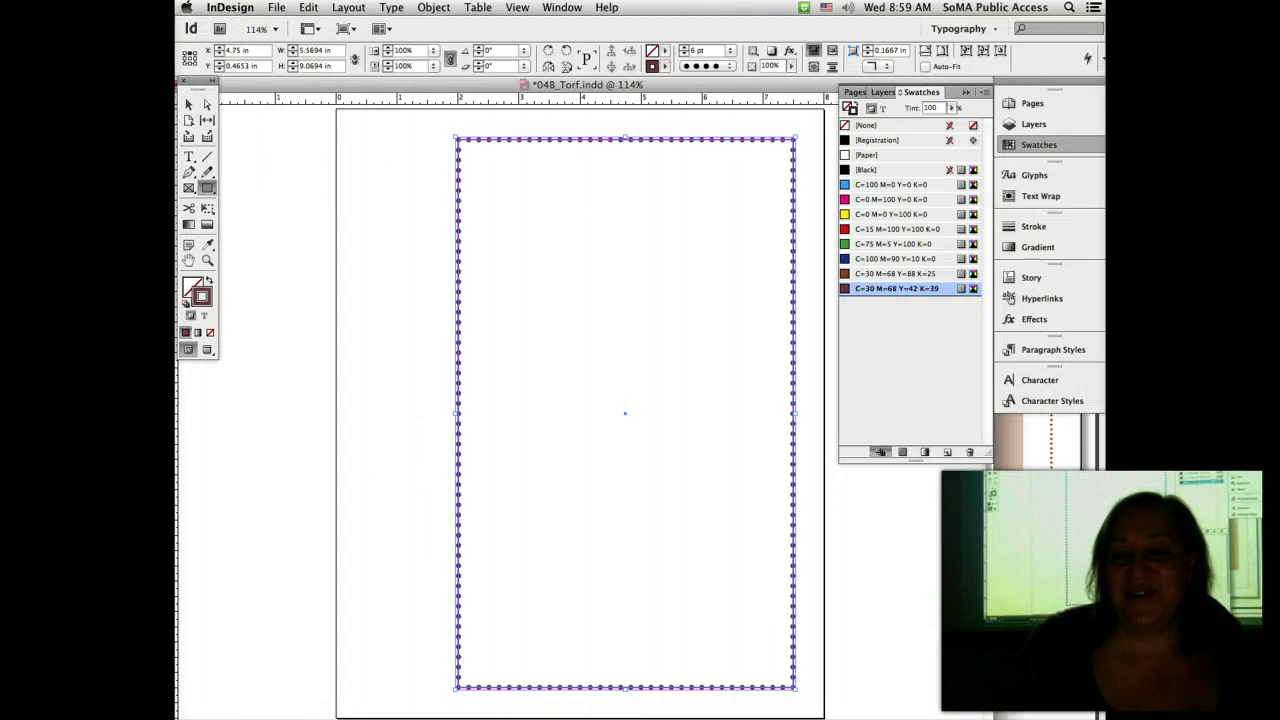
Step: Collapse the Swatches panel and thin the Japanese Dots border to 4 pt
{"action": "left_click_drag", "start_coordinate": [826, 712], "coordinate": [720, 705]}
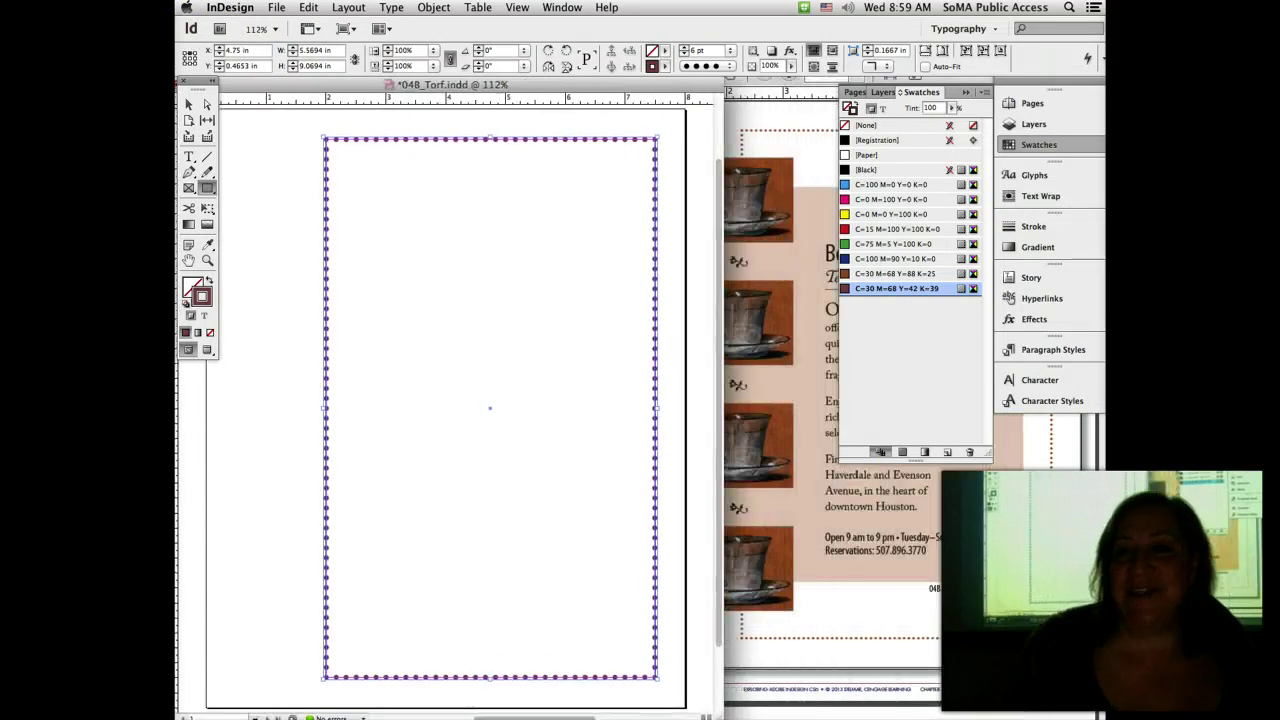
{"action": "left_click", "coordinate": [1006, 142]}
{"action": "left_click", "coordinate": [966, 91]}
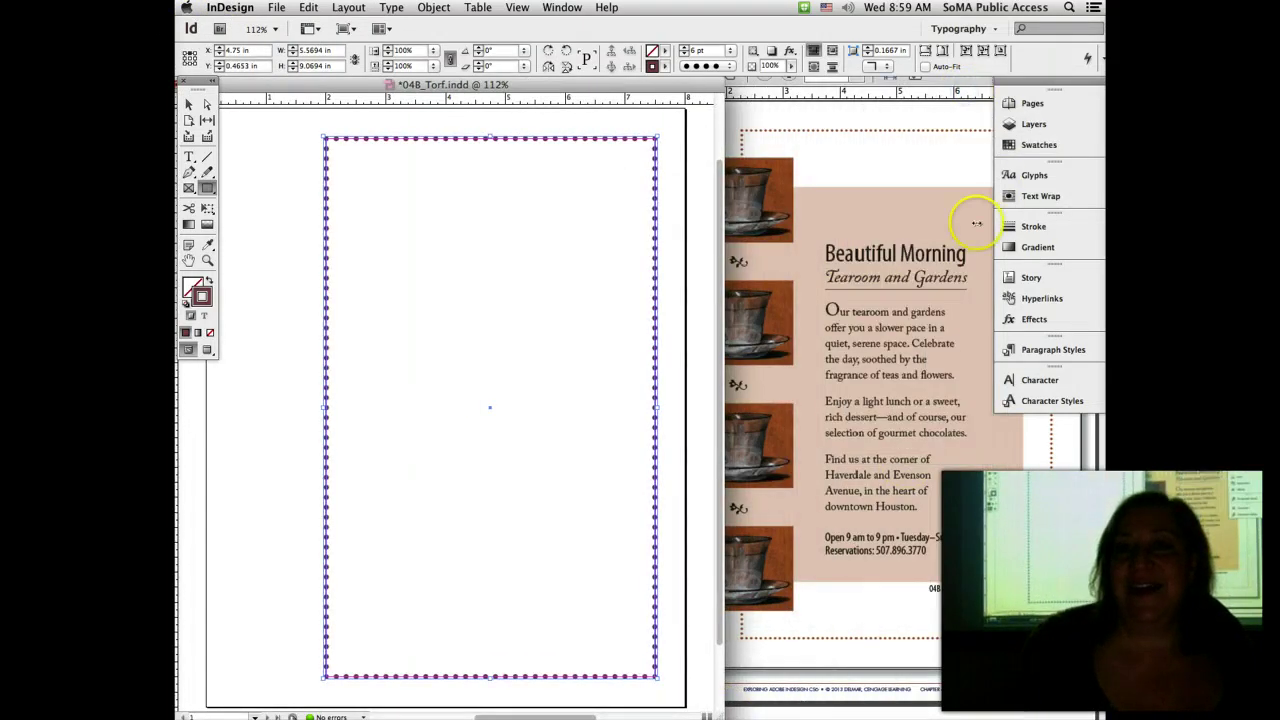
{"action": "left_click", "coordinate": [684, 54]}
{"action": "left_click", "coordinate": [684, 54]}
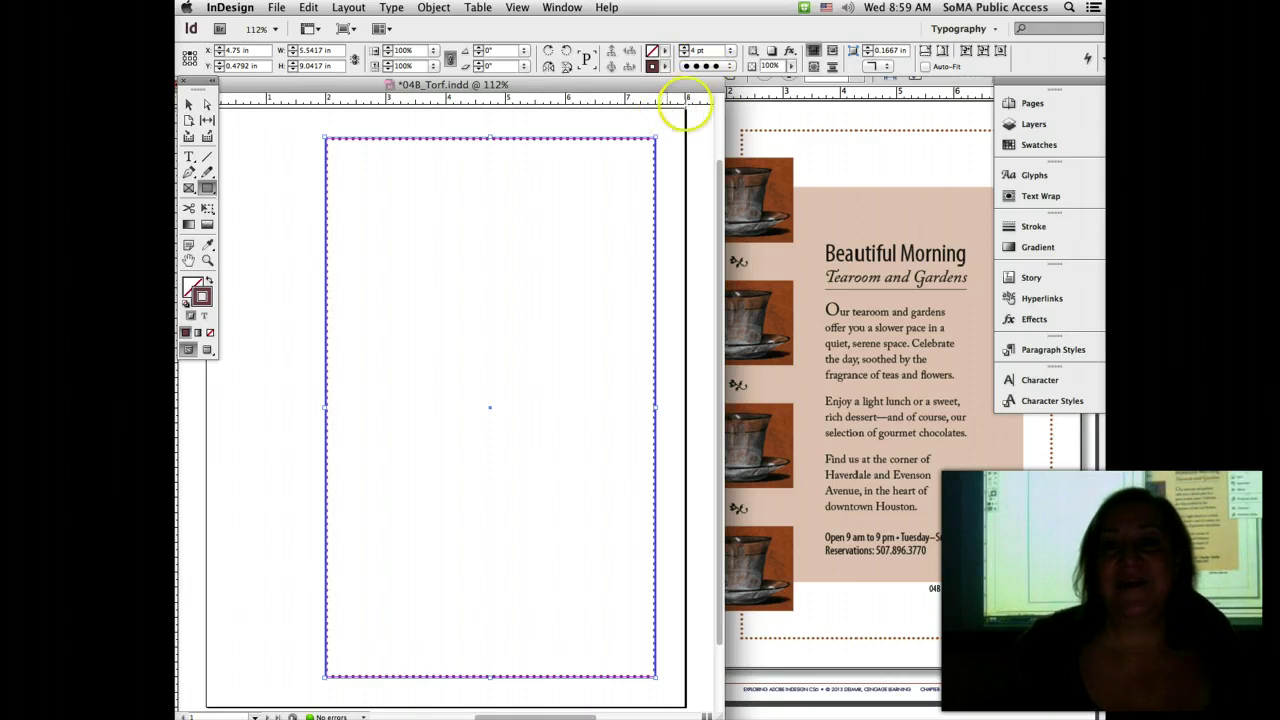
{"action": "left_click", "coordinate": [726, 66]}
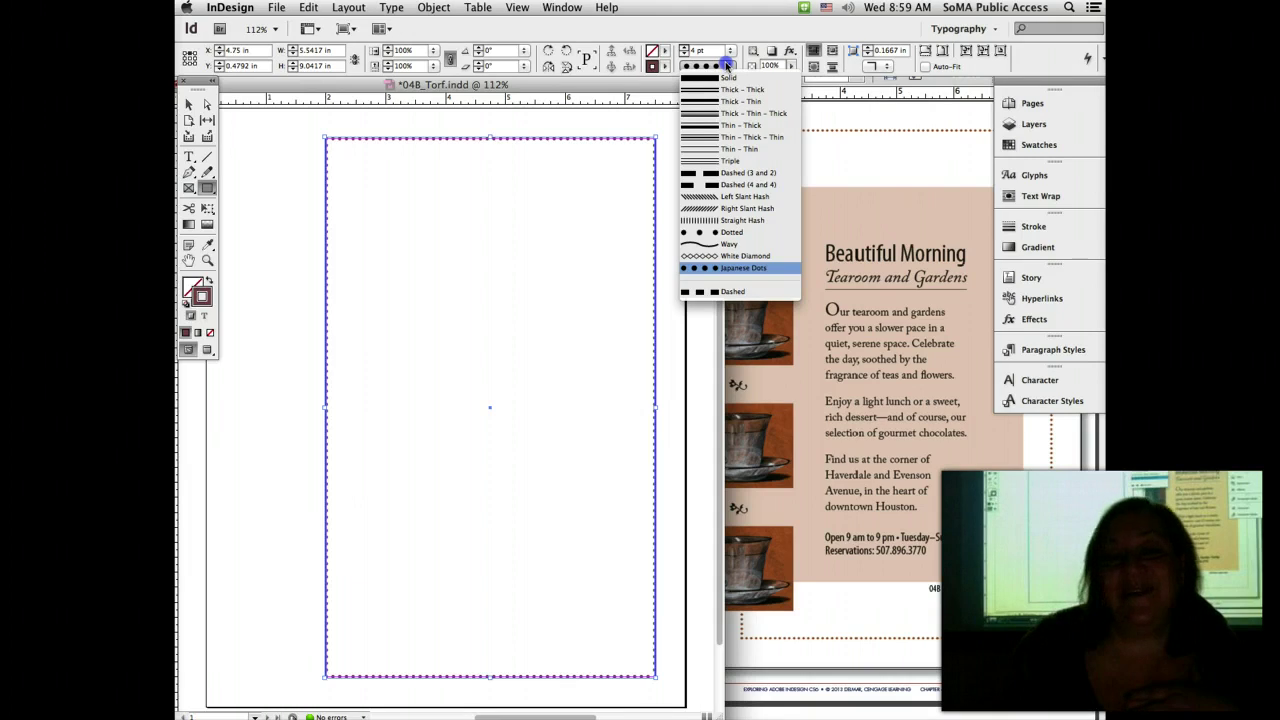
{"action": "left_click", "coordinate": [728, 65]}
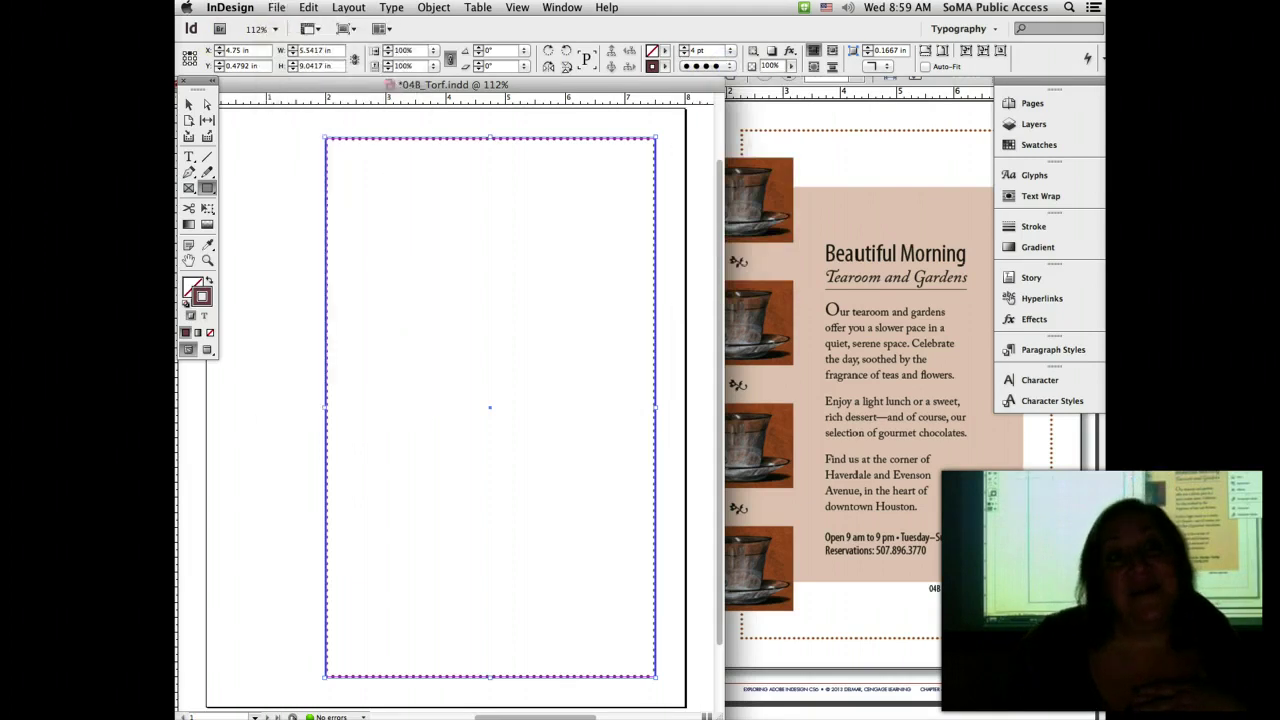
Step: Save the flyer, check the reference handout PDF, and return to InDesign
{"action": "left_click", "coordinate": [276, 7]}
{"action": "left_click", "coordinate": [303, 131]}
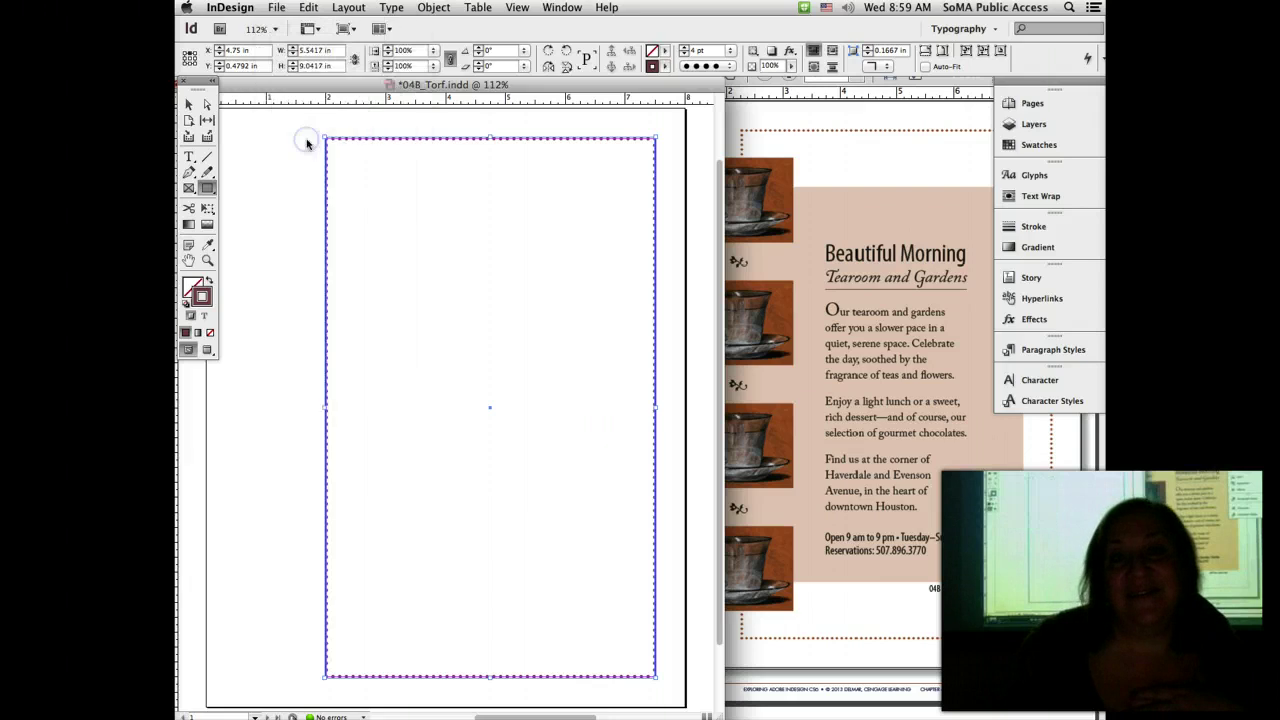
{"action": "left_click", "coordinate": [839, 176]}
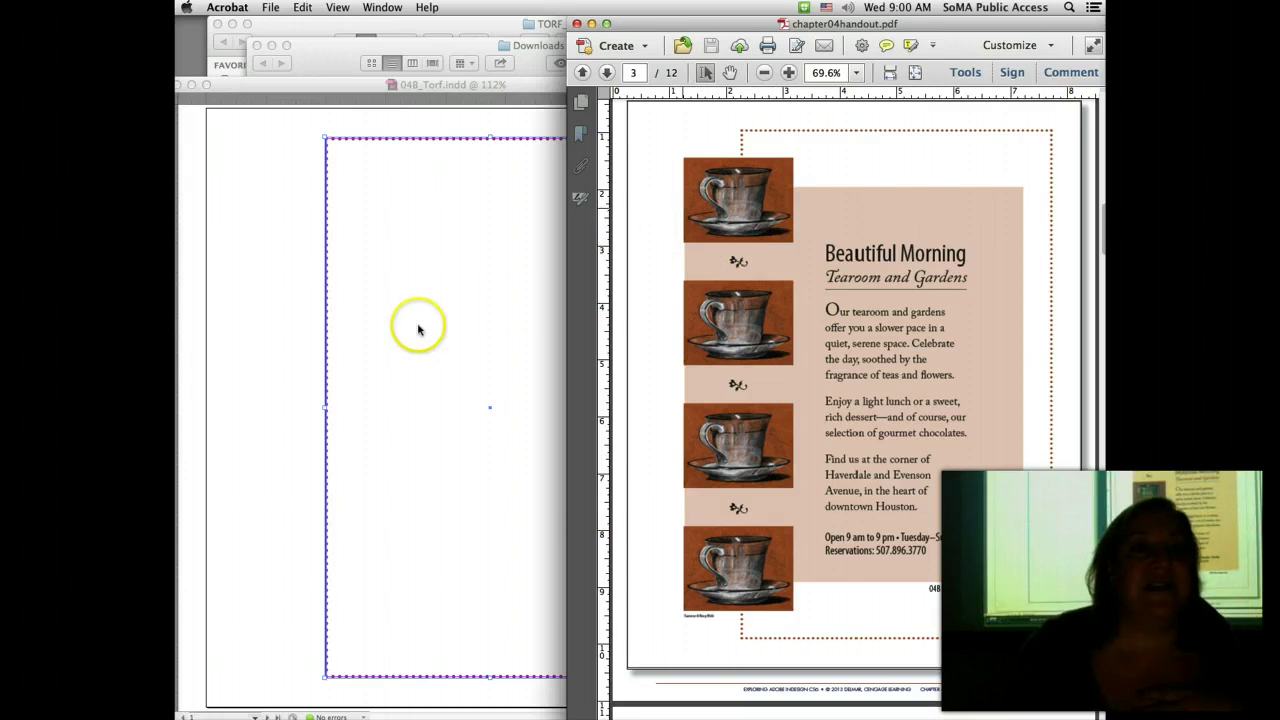
{"action": "left_click", "coordinate": [274, 338]}
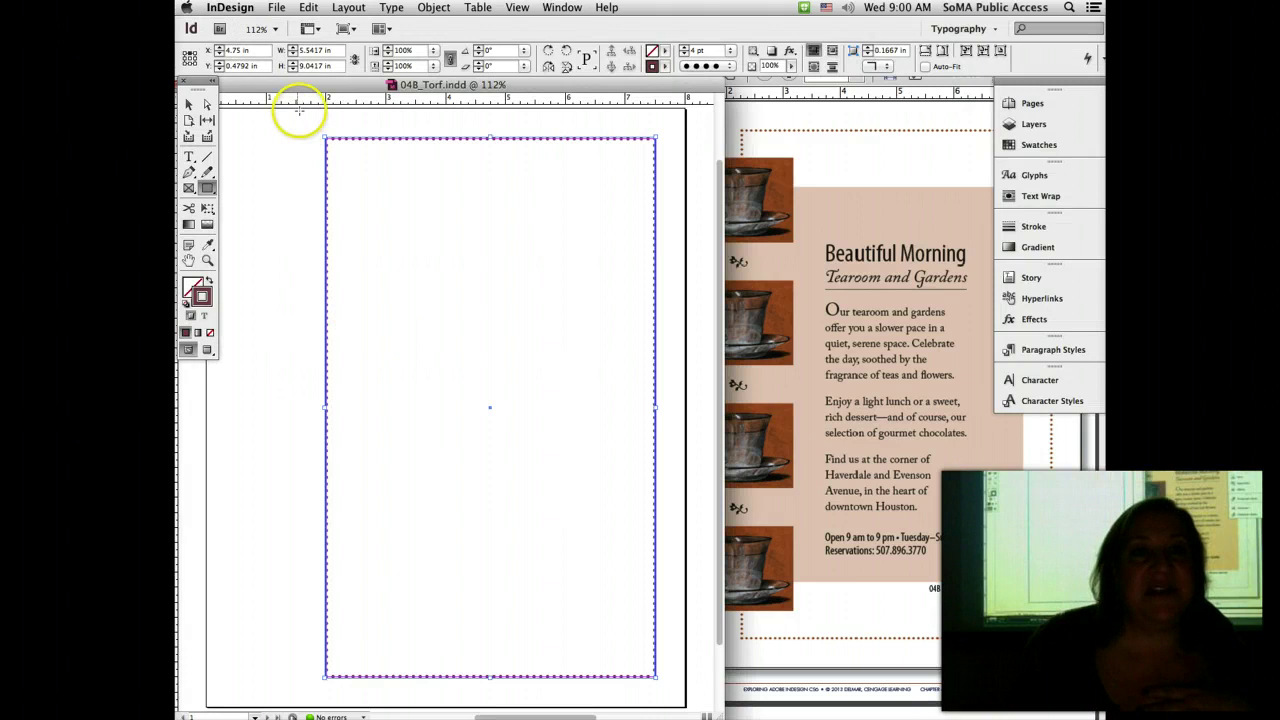
Step: Add ruler guides at about 7 in, 1.5 in, 8.5 in and 1.02 in, undoing an accidental frame
{"action": "left_click_drag", "start_coordinate": [297, 86], "coordinate": [346, 86]}
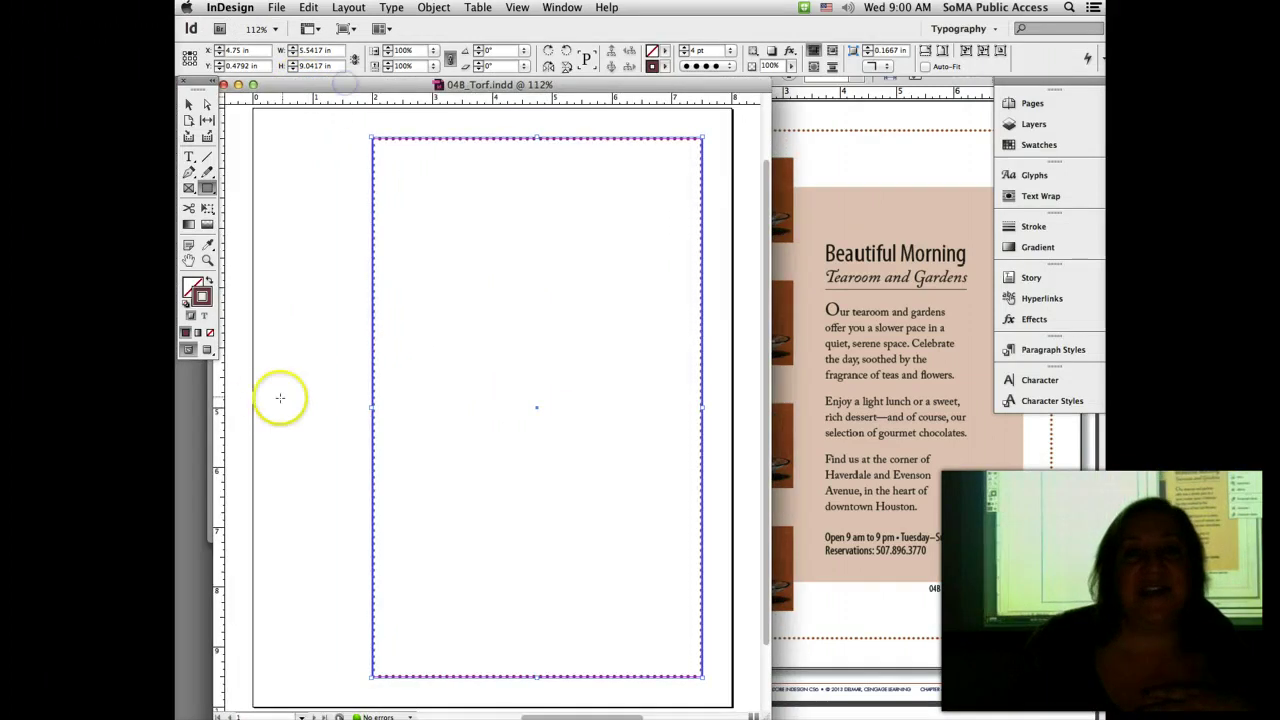
{"action": "left_click_drag", "start_coordinate": [217, 388], "coordinate": [671, 414]}
{"action": "left_click_drag", "start_coordinate": [600, 97], "coordinate": [607, 198]}
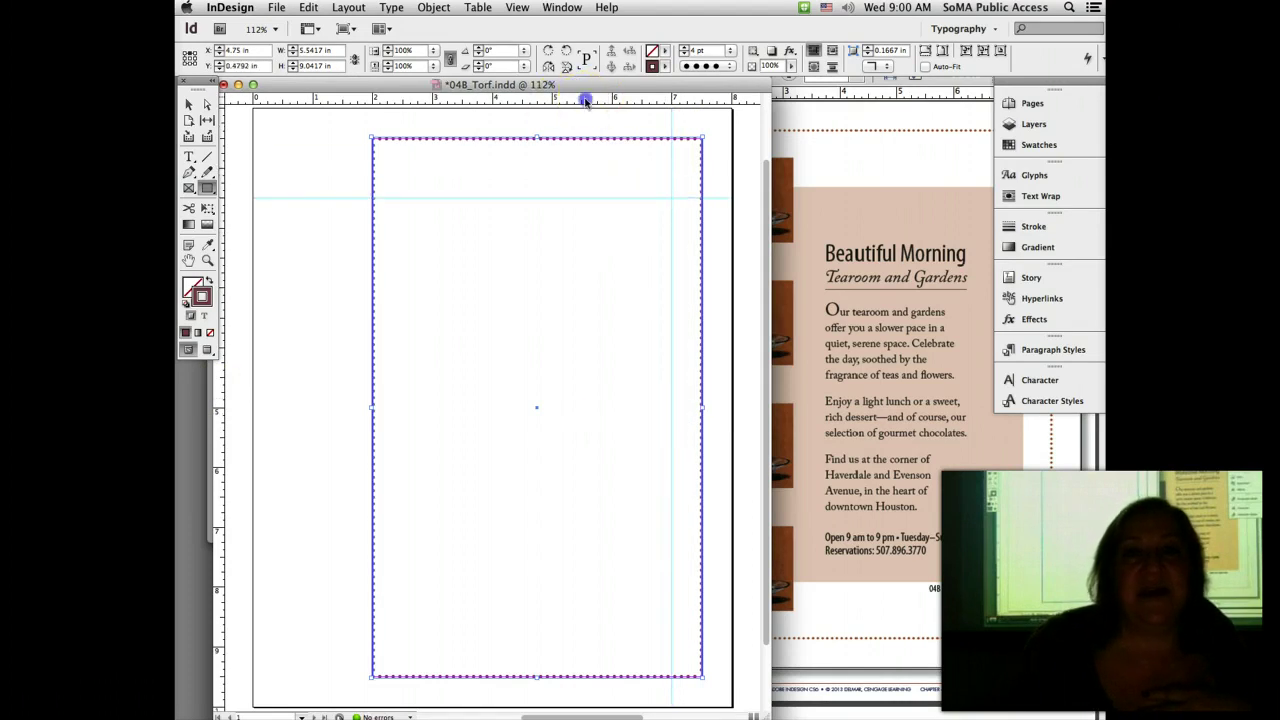
{"action": "left_click_drag", "start_coordinate": [585, 100], "coordinate": [568, 618]}
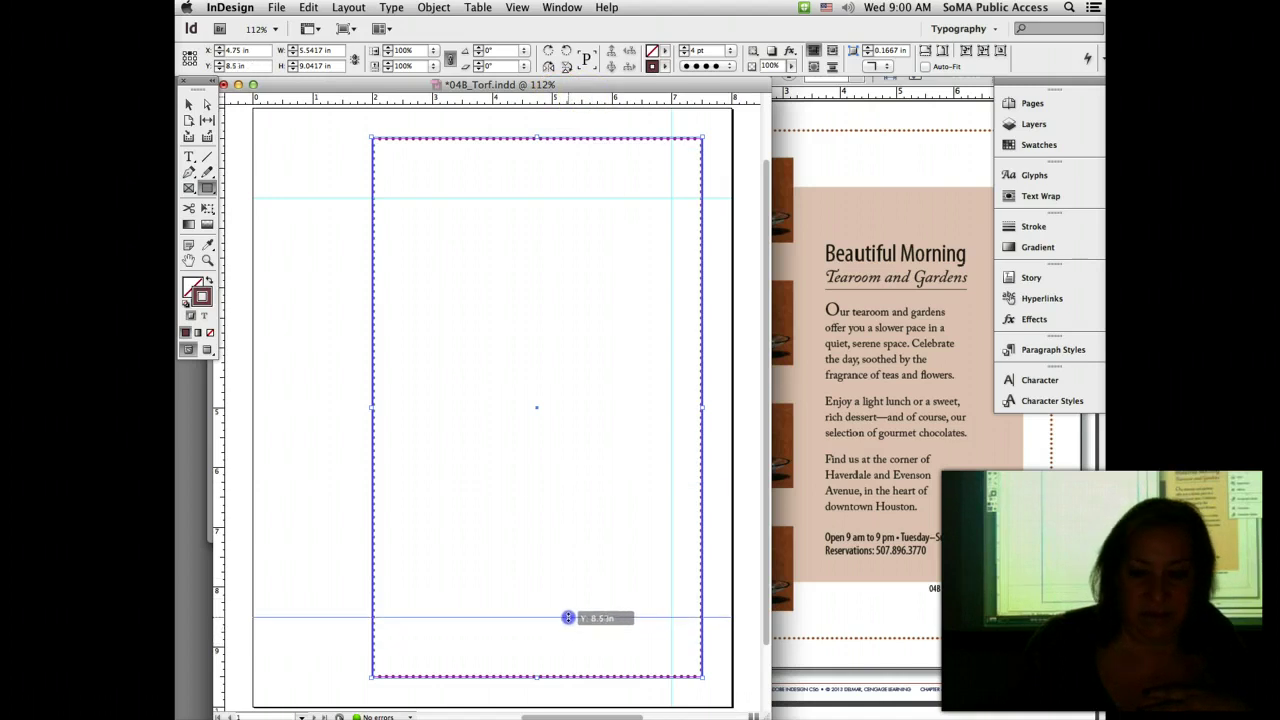
{"action": "left_click_drag", "start_coordinate": [568, 618], "coordinate": [567, 616]}
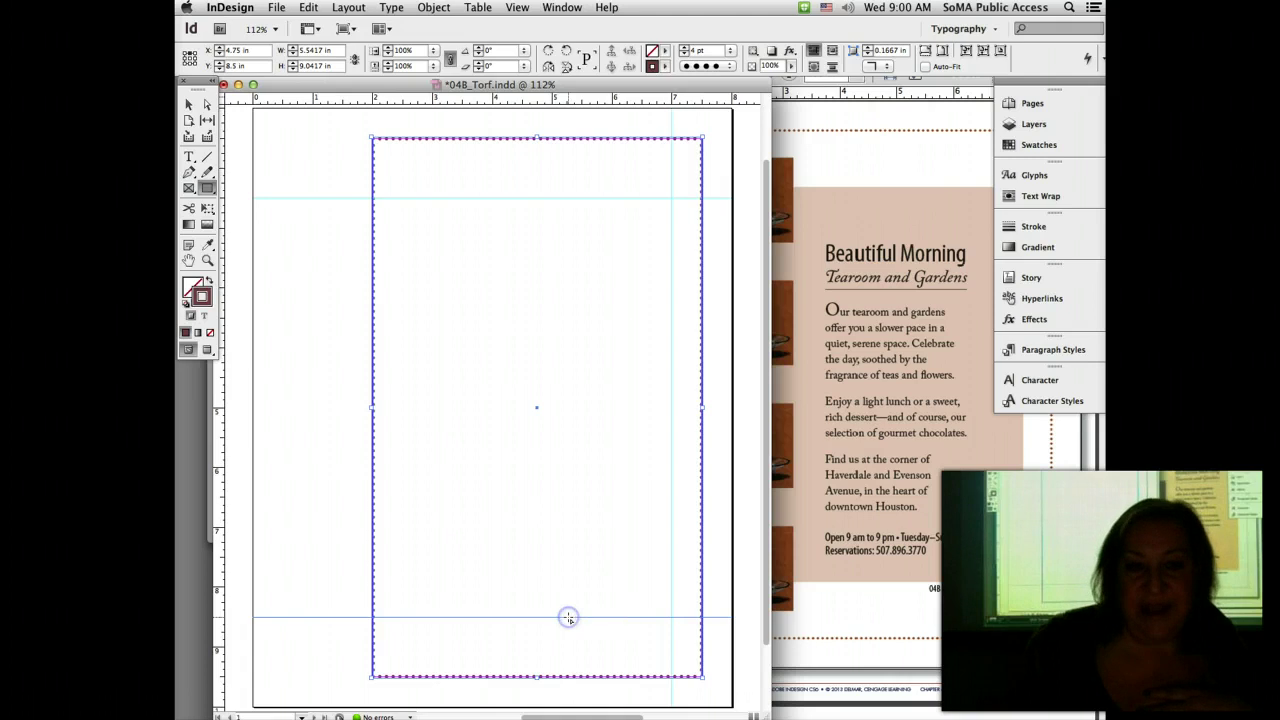
{"action": "left_click", "coordinate": [567, 616]}
{"action": "left_click", "coordinate": [706, 375]}
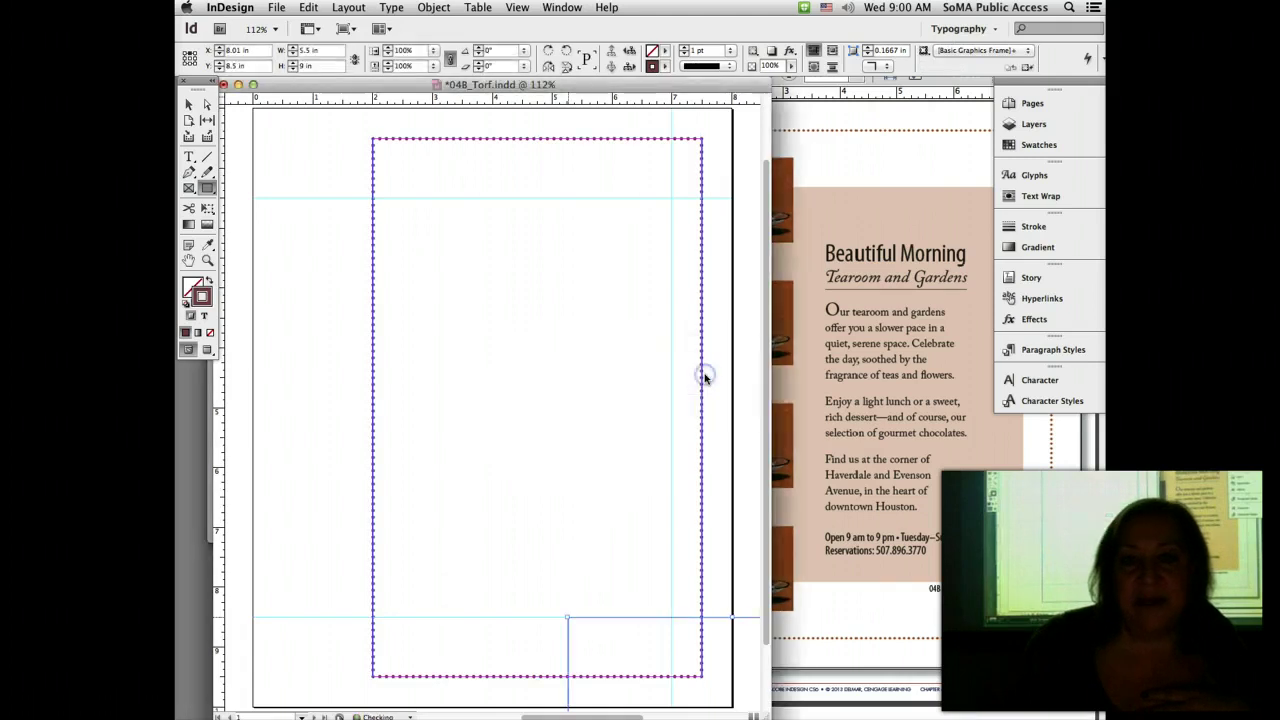
{"action": "key", "text": "super+z"}
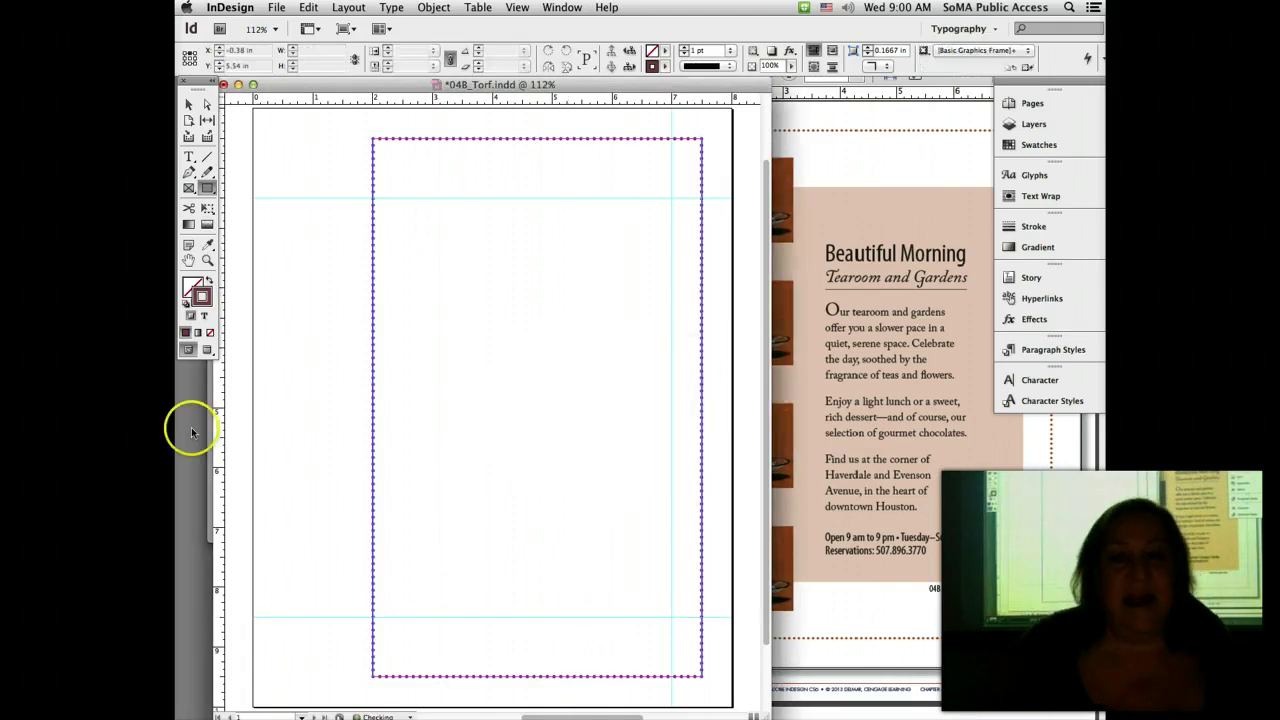
{"action": "left_click_drag", "start_coordinate": [214, 428], "coordinate": [313, 427]}
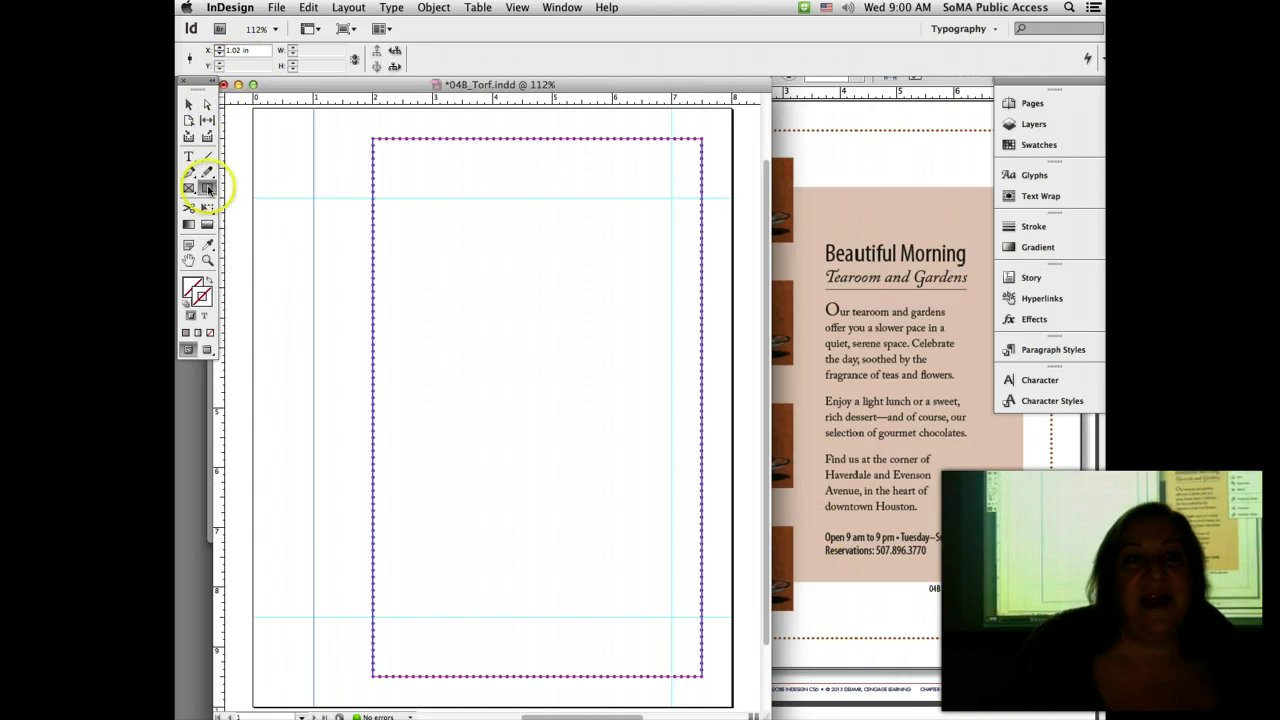
Step: Draw a rectangle frame between the guides and remove its stroke
{"action": "left_click", "coordinate": [207, 189]}
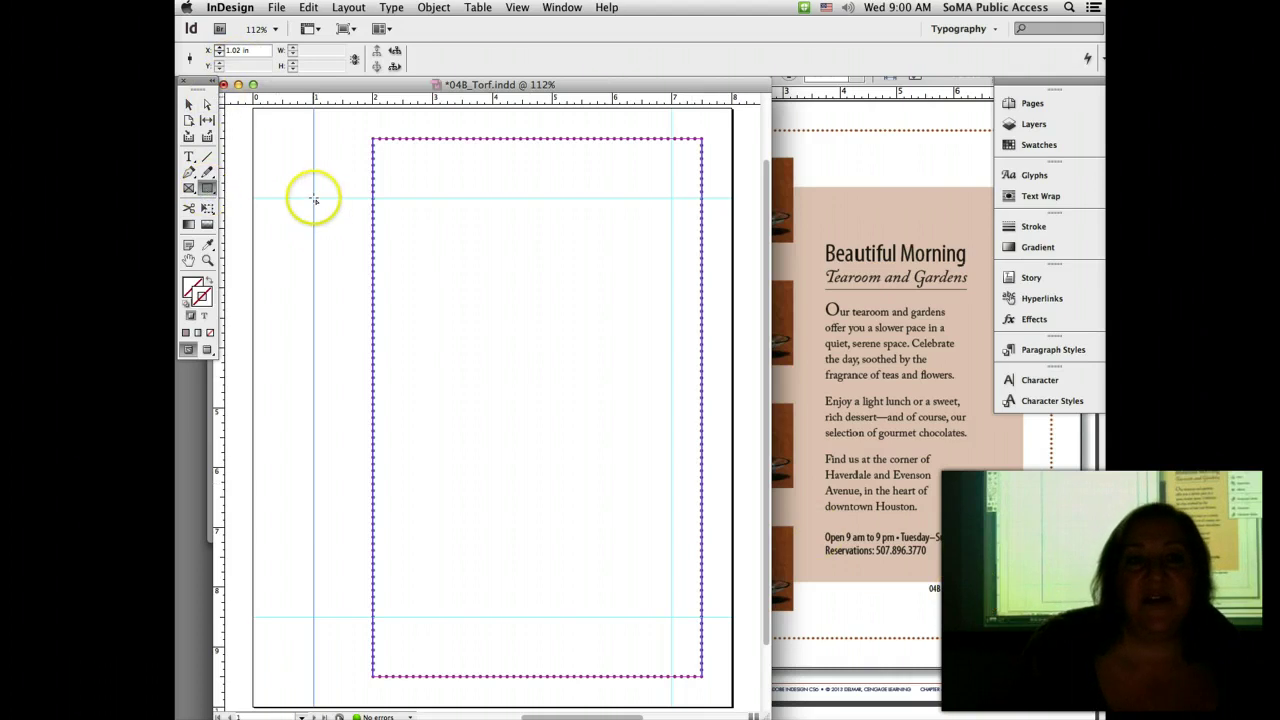
{"action": "left_click_drag", "start_coordinate": [314, 198], "coordinate": [672, 616]}
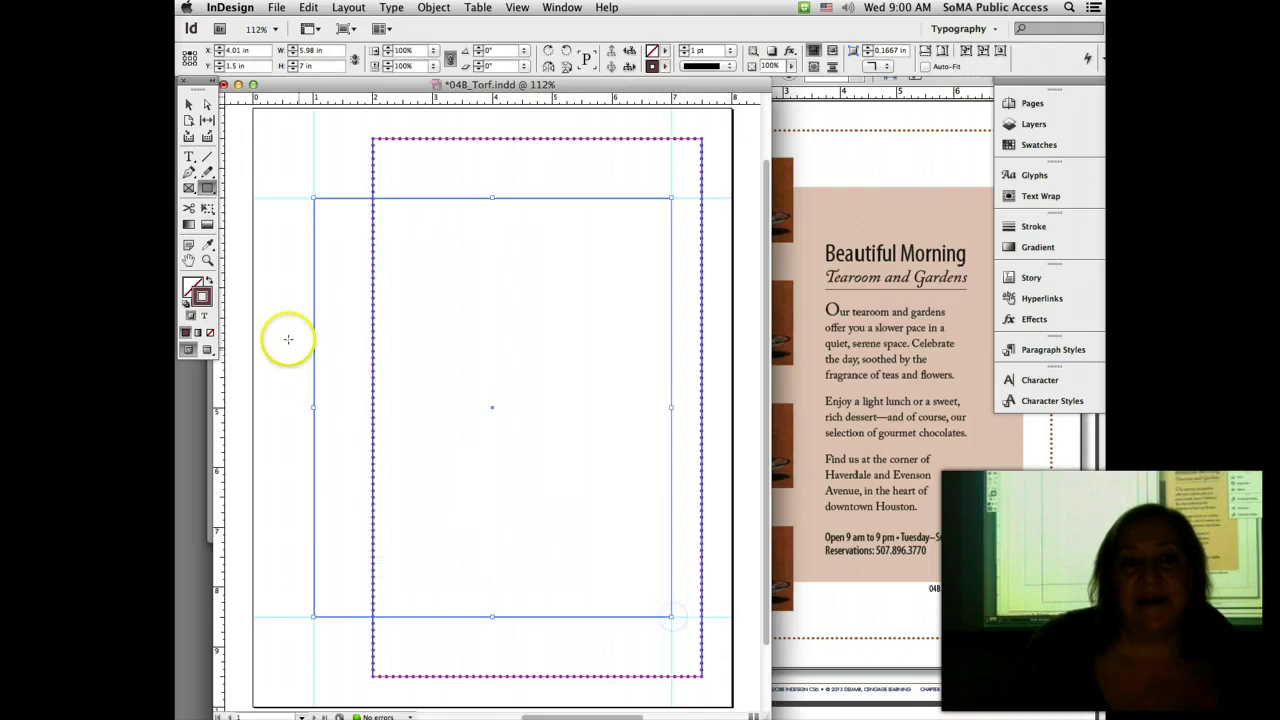
{"action": "left_click", "coordinate": [209, 333]}
{"action": "left_click", "coordinate": [191, 288]}
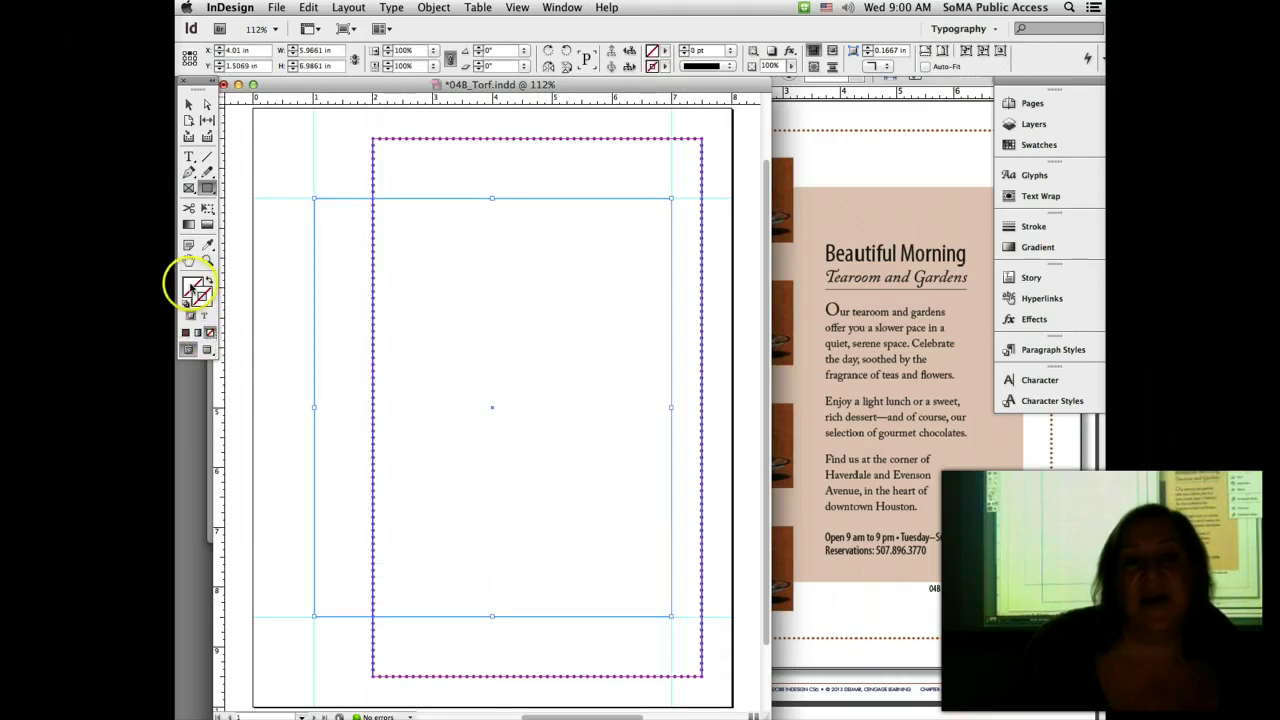
{"action": "left_click", "coordinate": [207, 282]}
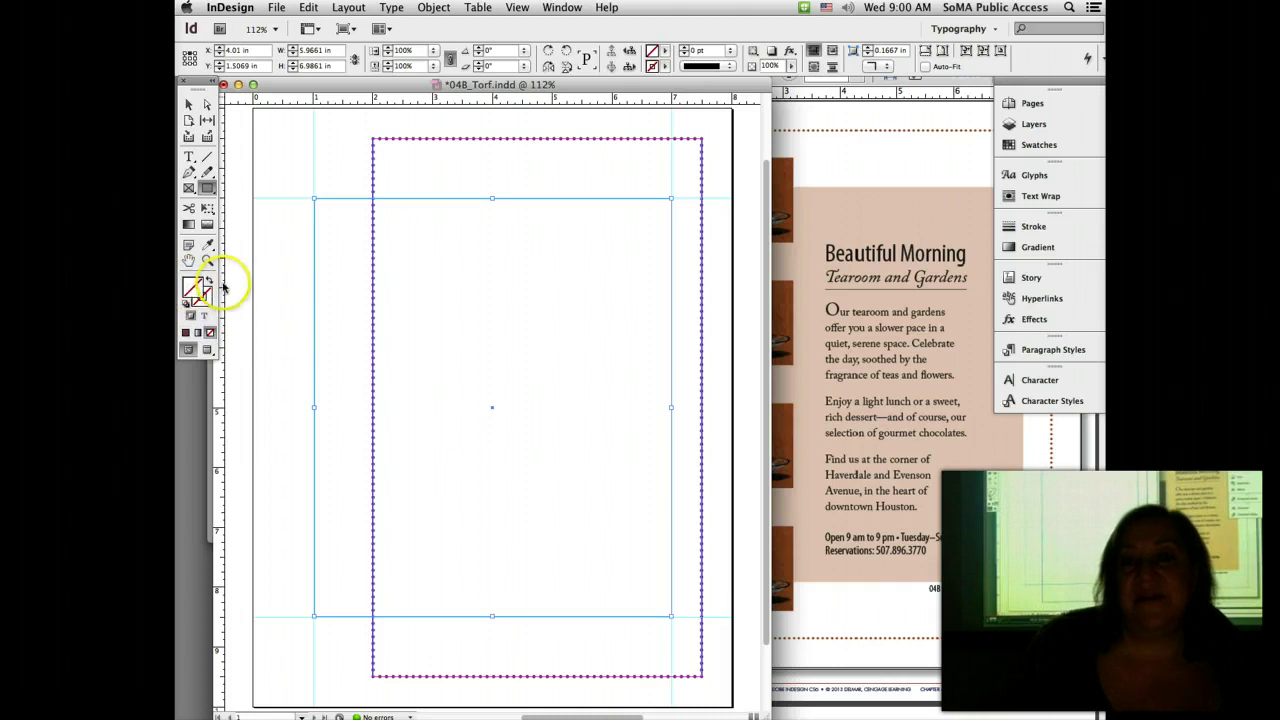
Step: Fill the box with the C=30 M=68 Y=88 K=25 swatch at 20% tint, save, and view the handout
{"action": "left_click", "coordinate": [1020, 147]}
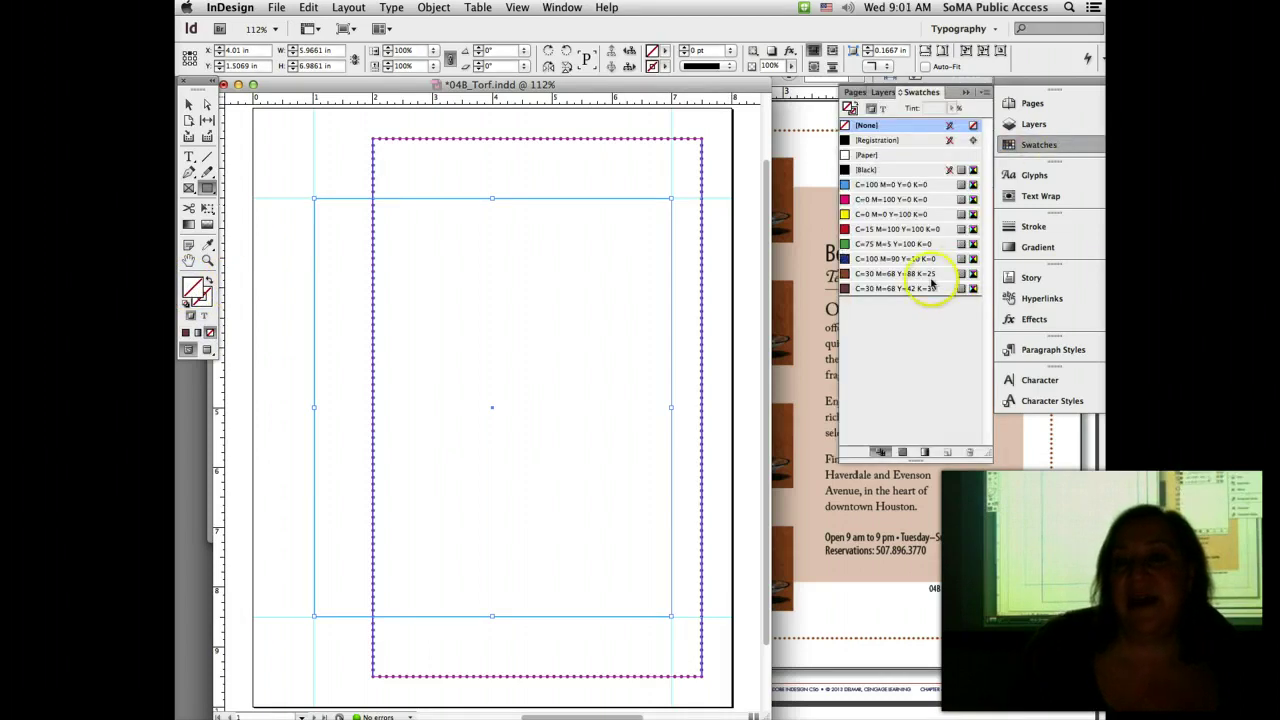
{"action": "left_click", "coordinate": [912, 274]}
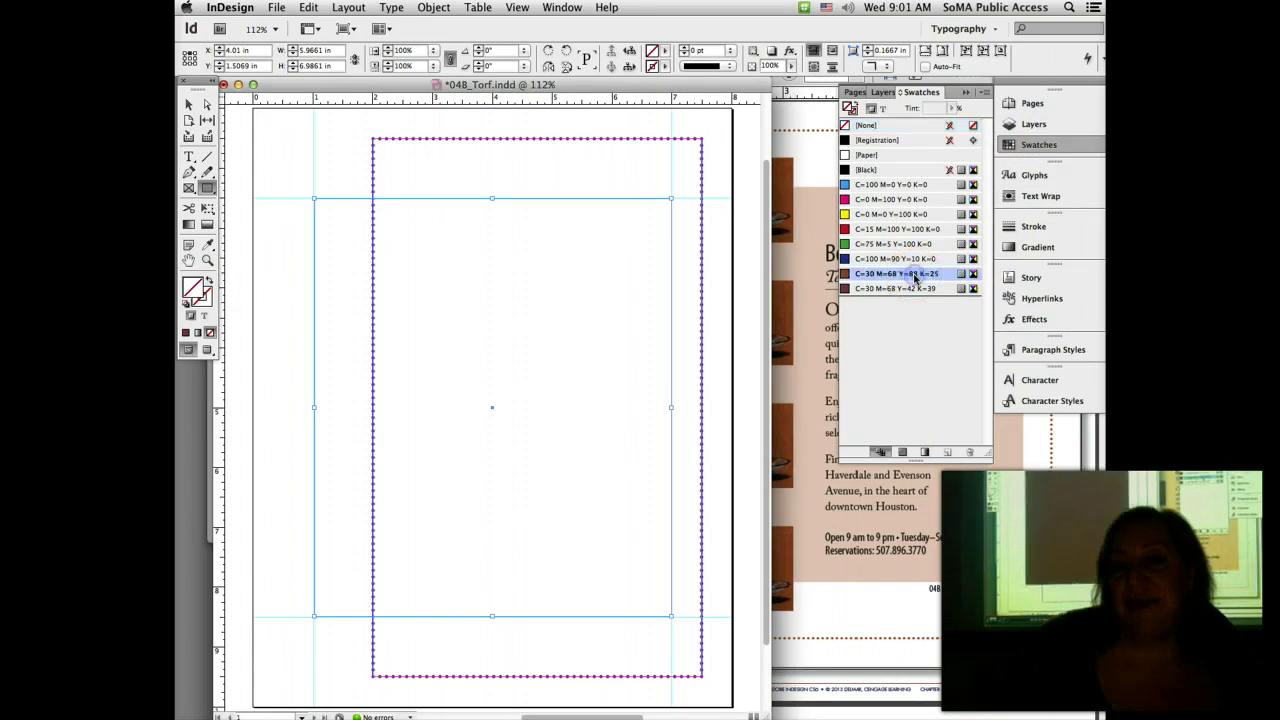
{"action": "double_click", "coordinate": [929, 107]}
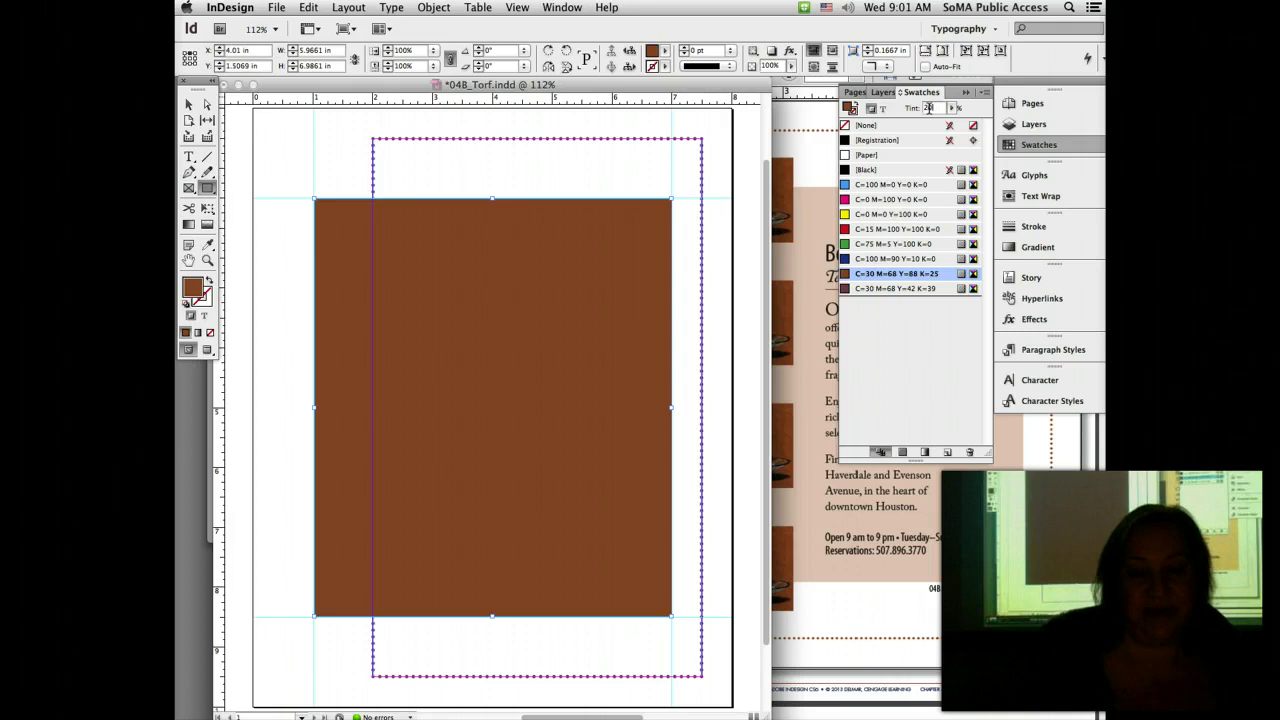
{"action": "type", "text": "20"}
{"action": "key", "text": "Return"}
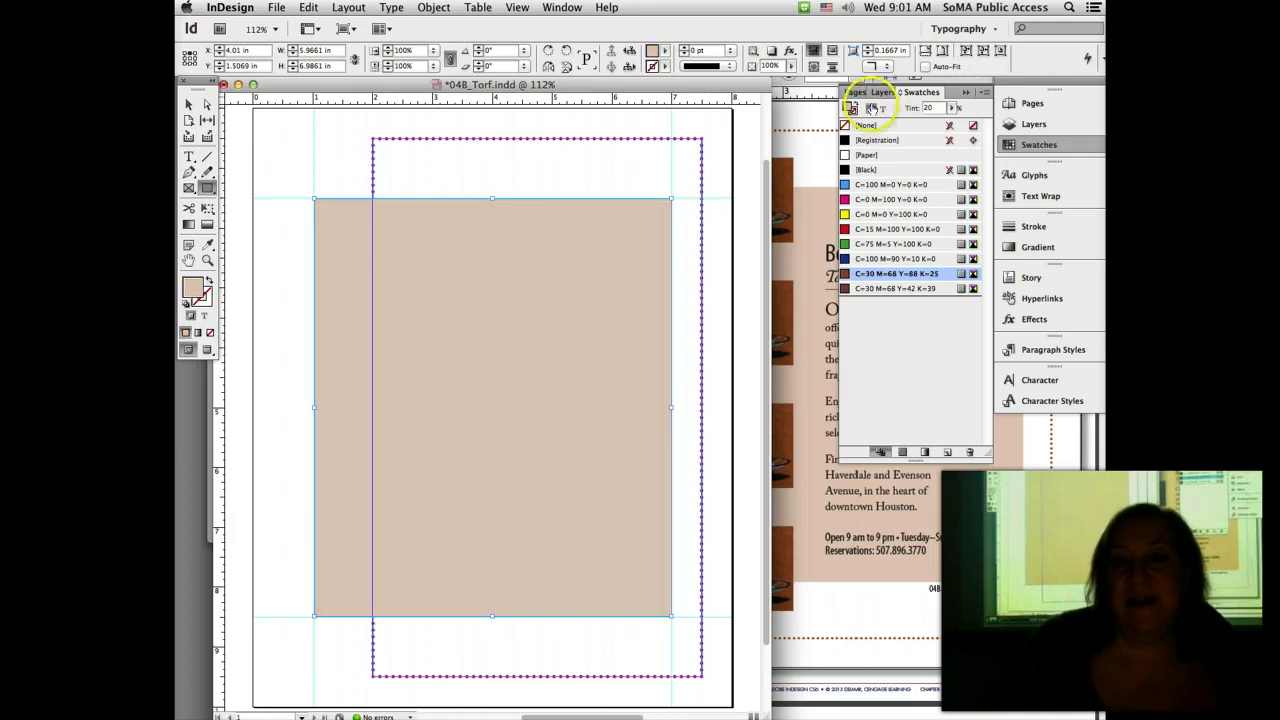
{"action": "left_click", "coordinate": [964, 93]}
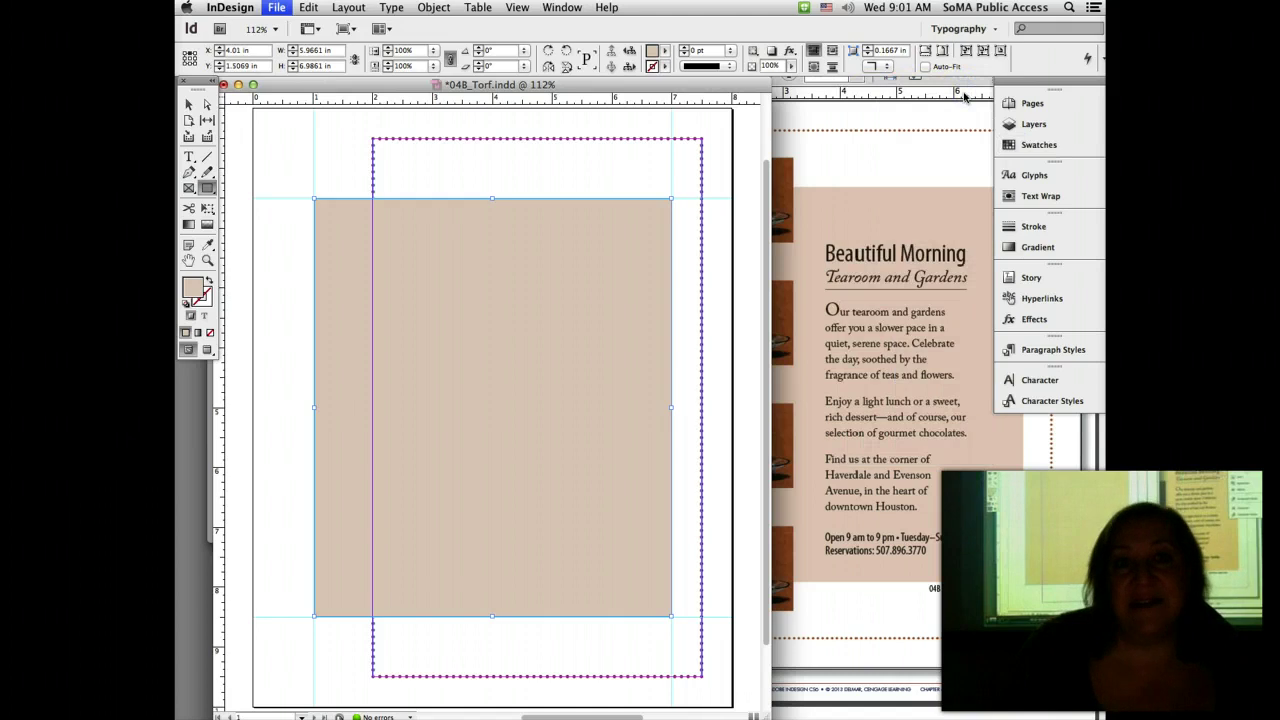
{"action": "key", "text": "super+s"}
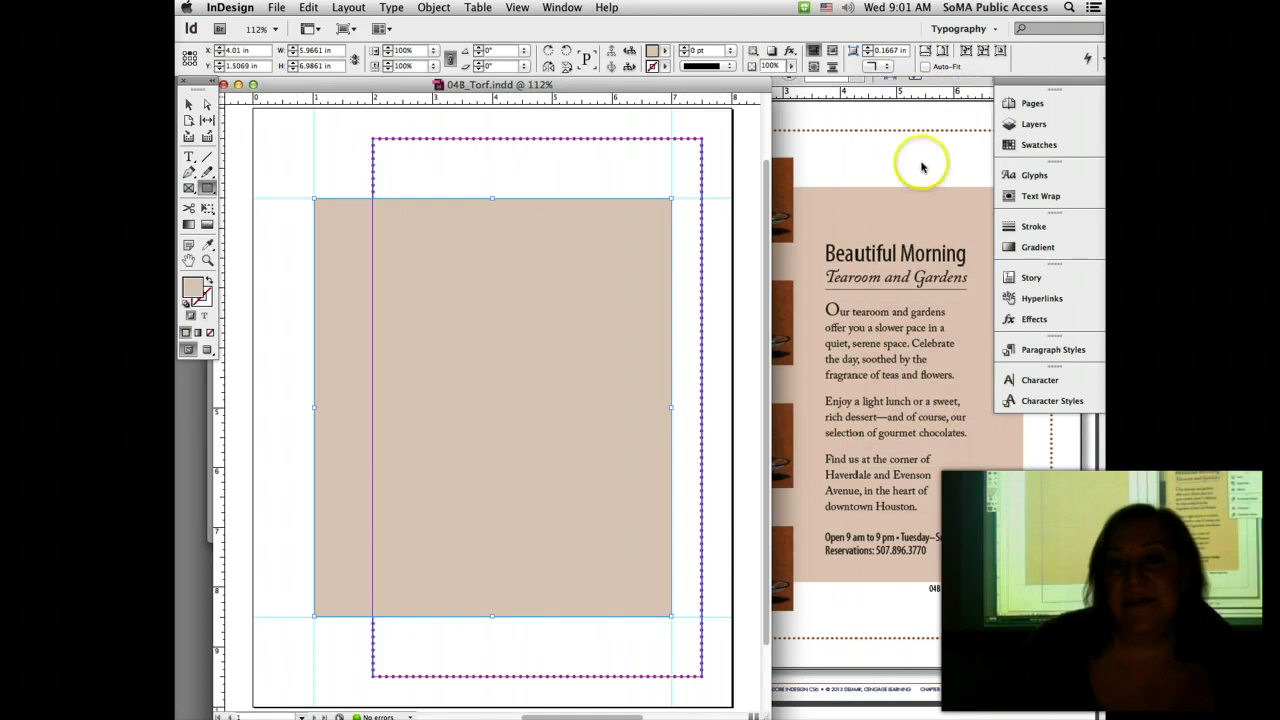
{"action": "left_click", "coordinate": [922, 167]}
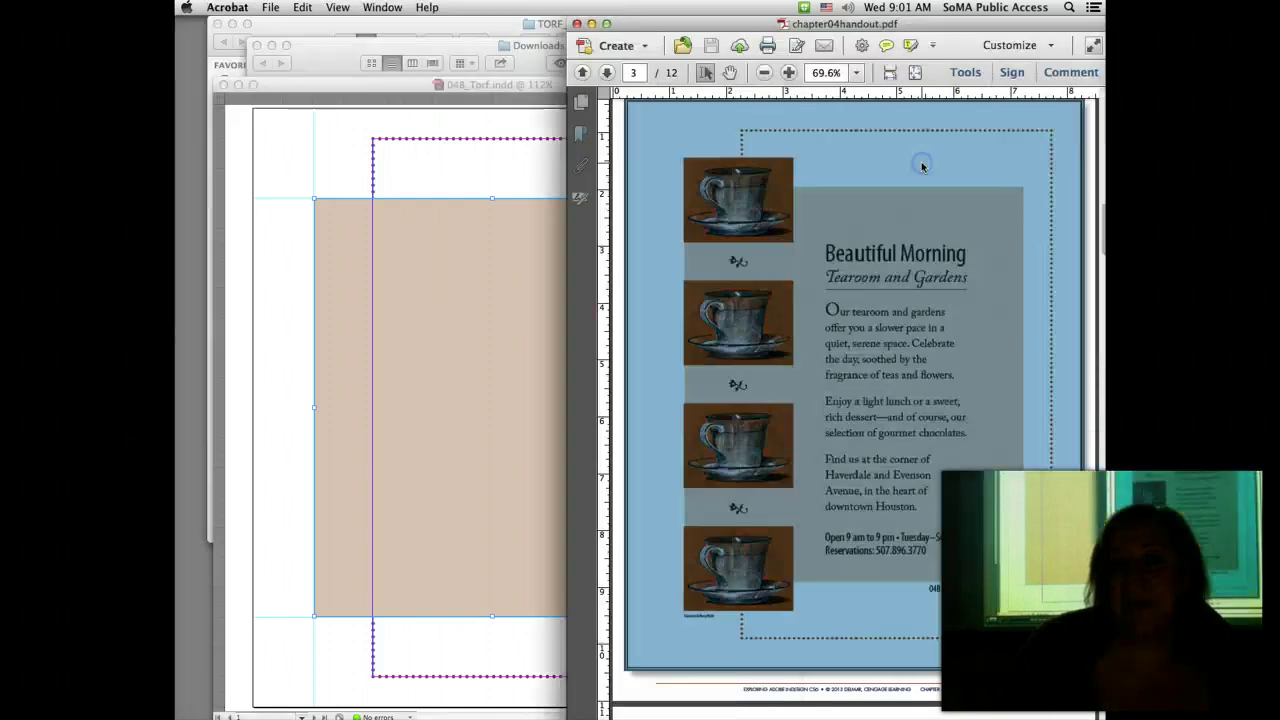
Step: Drag a new horizontal guide from the top ruler, comparing against the reference handout in Acrobat
{"action": "left_click", "coordinate": [510, 136]}
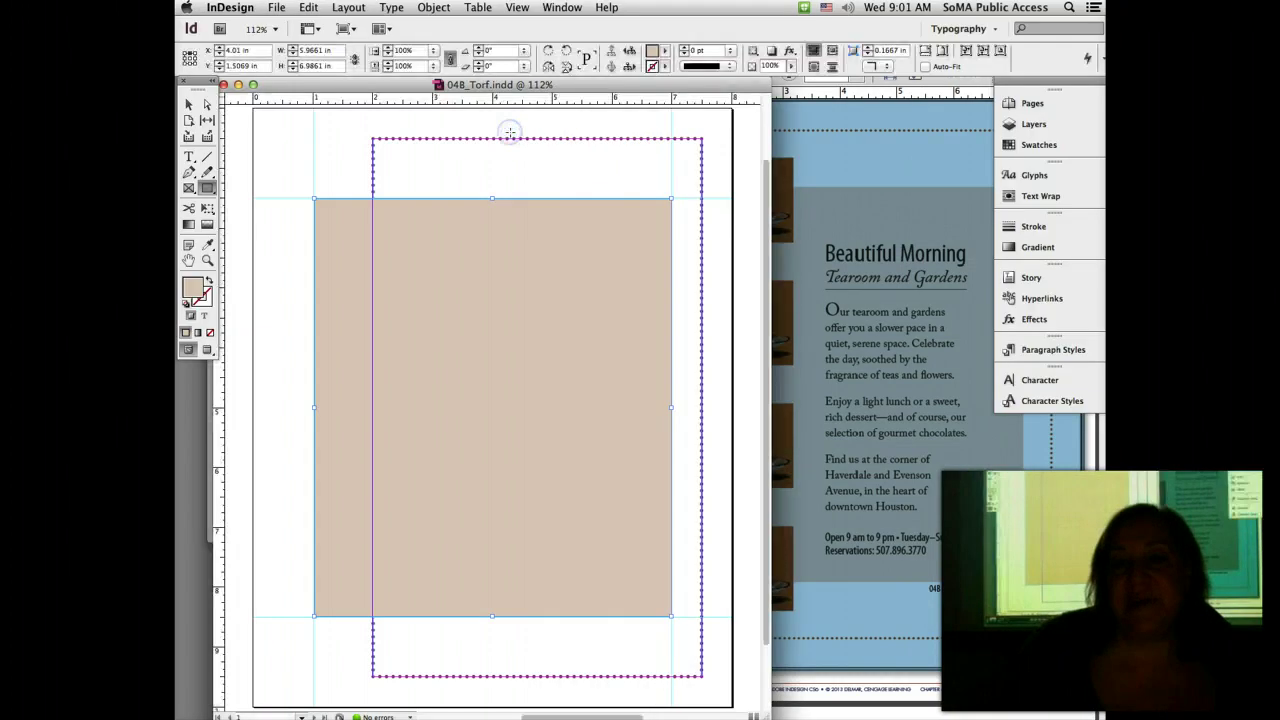
{"action": "left_click", "coordinate": [1000, 690]}
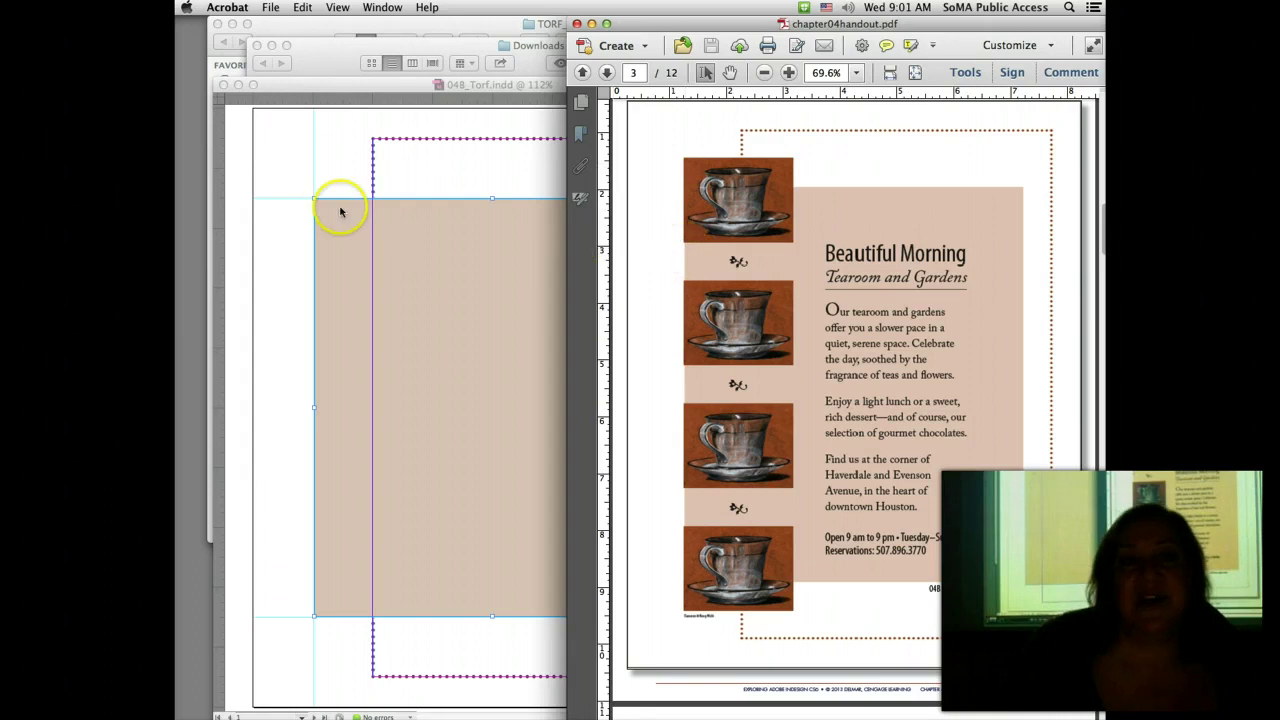
{"action": "left_click", "coordinate": [298, 146]}
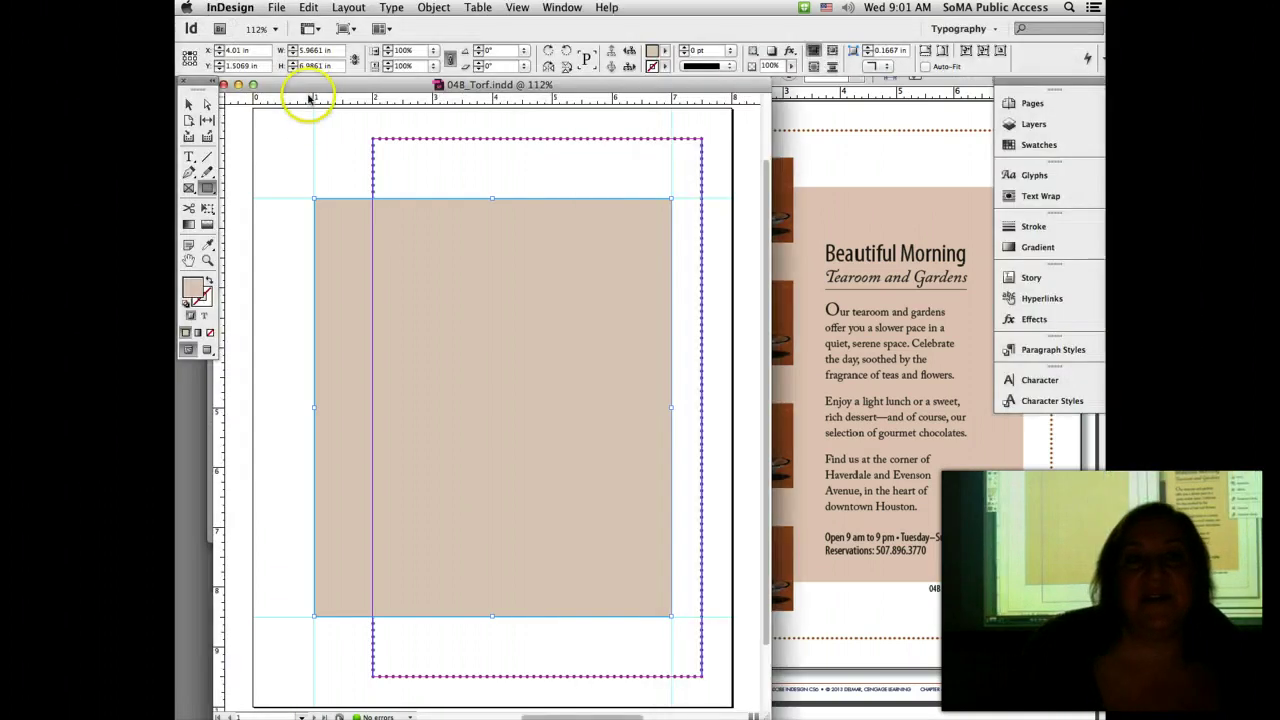
{"action": "left_click_drag", "start_coordinate": [307, 97], "coordinate": [292, 168]}
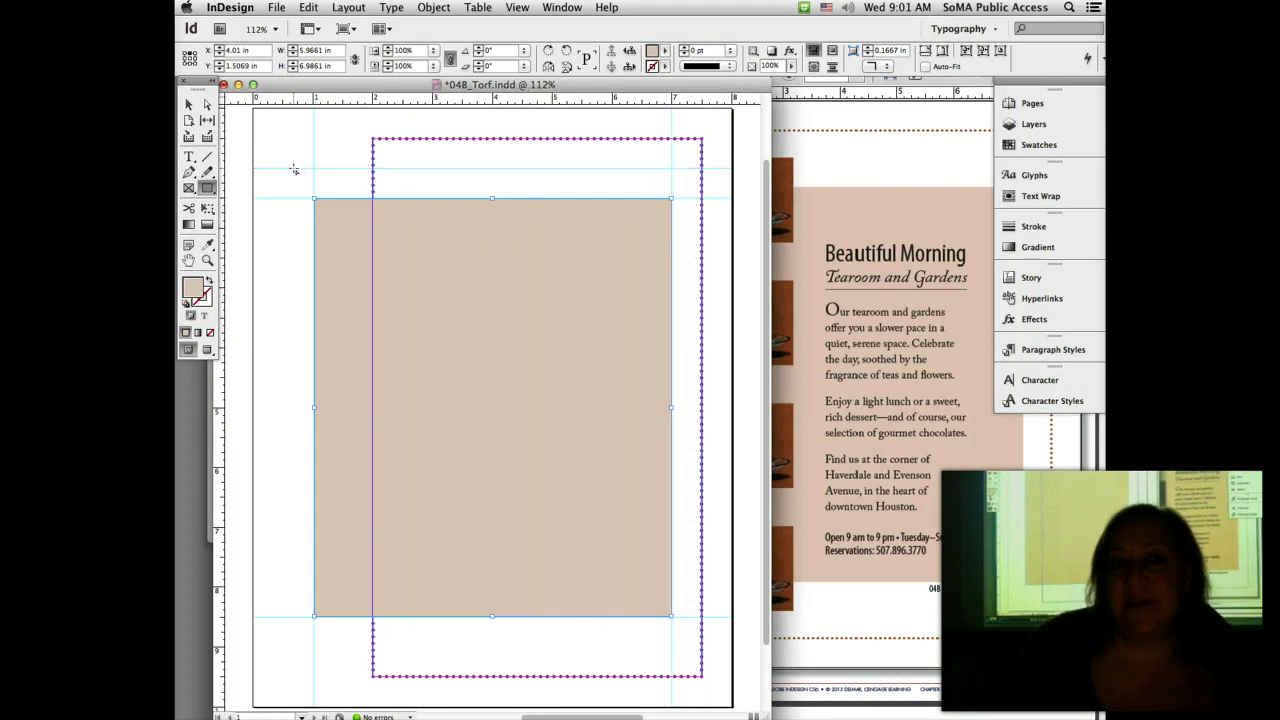
{"action": "left_click", "coordinate": [310, 172]}
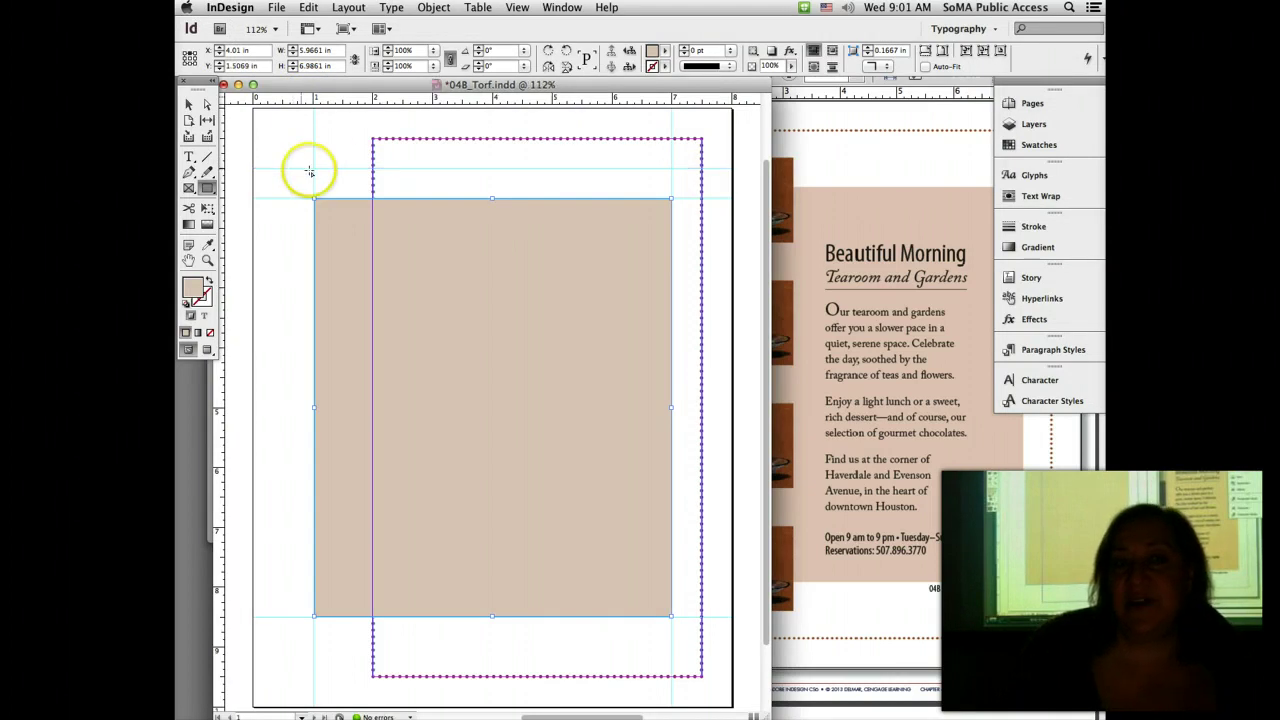
{"action": "left_click", "coordinate": [905, 640]}
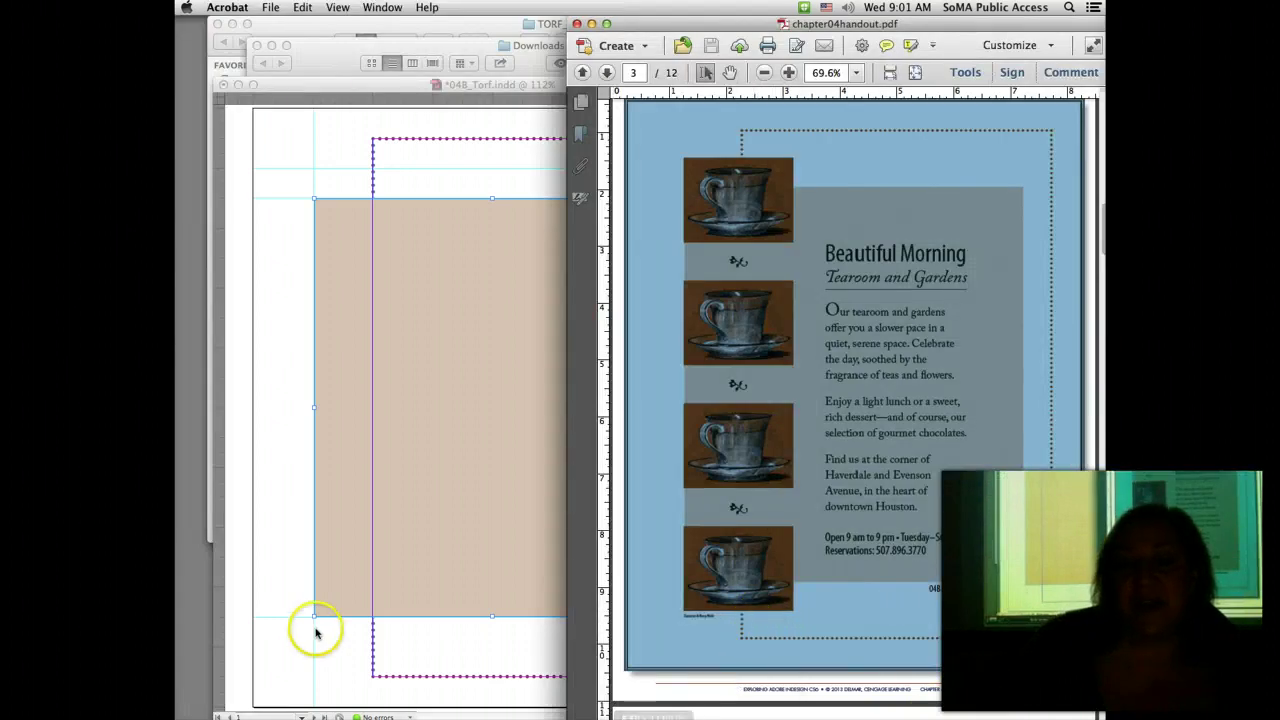
{"action": "left_click", "coordinate": [301, 128]}
Step: Add a horizontal guide near 8.5 in and delete the accidental 5.98 × 7 in frame
{"action": "left_click_drag", "start_coordinate": [314, 98], "coordinate": [300, 647]}
{"action": "left_click", "coordinate": [300, 647]}
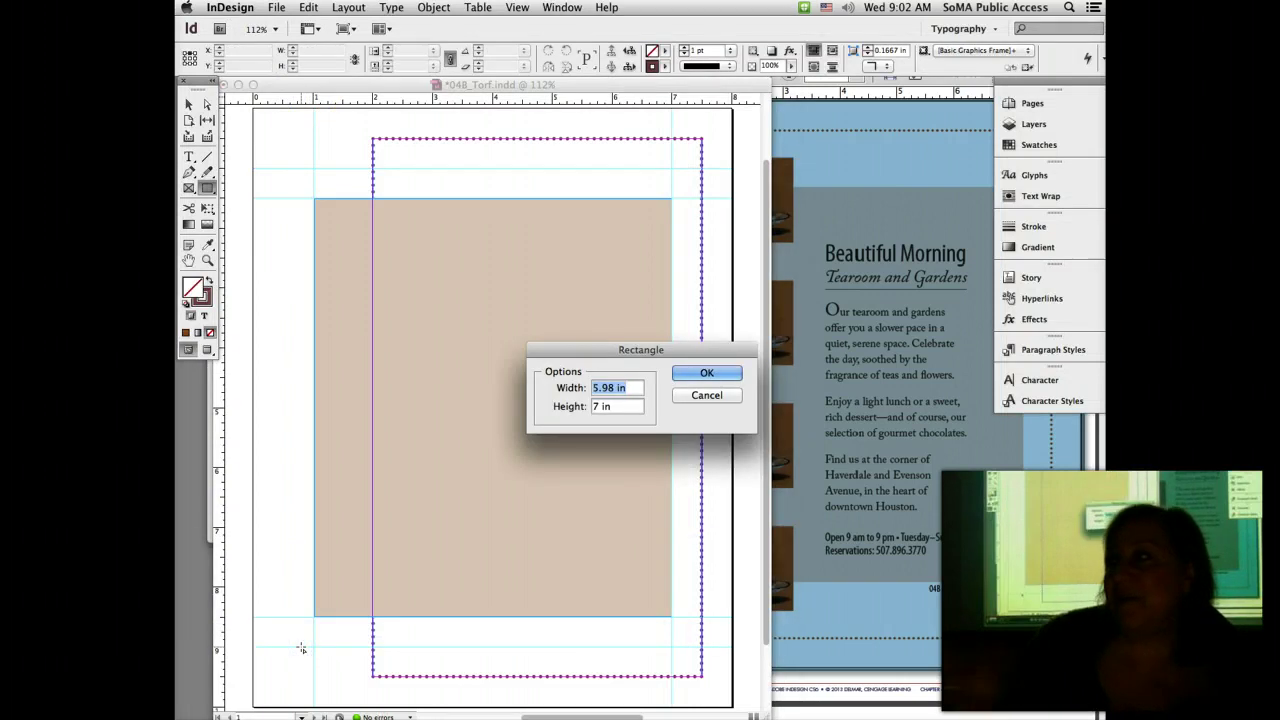
{"action": "left_click", "coordinate": [707, 373]}
{"action": "key", "text": "Delete"}
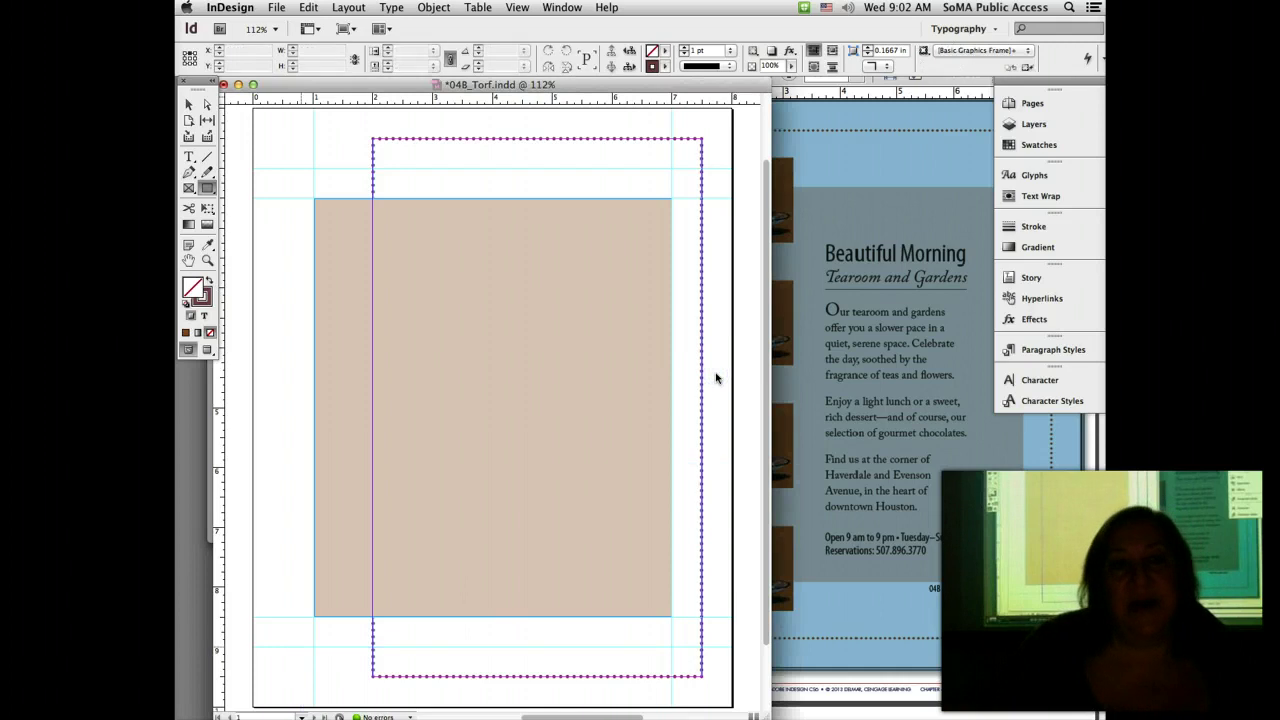
Step: Place 04B Teacup.psd from the 04B Beautiful Morning folder using the Selection tool and File > Place
{"action": "left_click", "coordinate": [192, 104]}
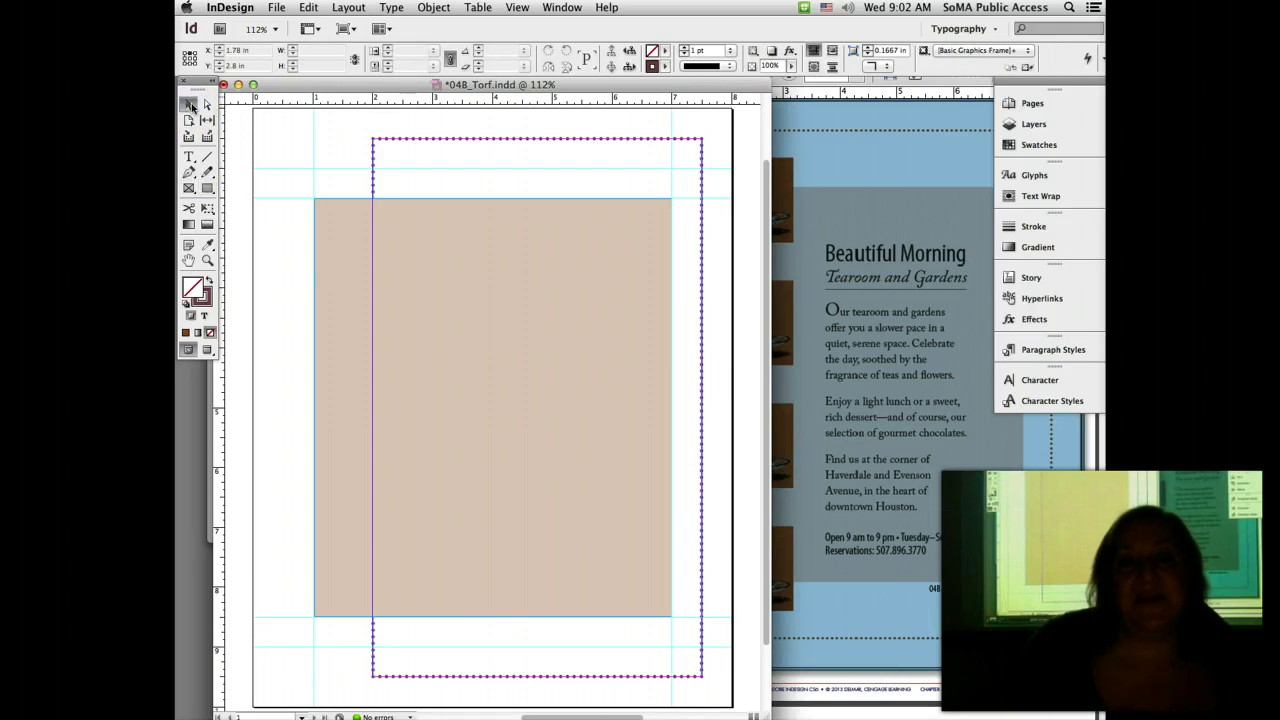
{"action": "left_click", "coordinate": [276, 7]}
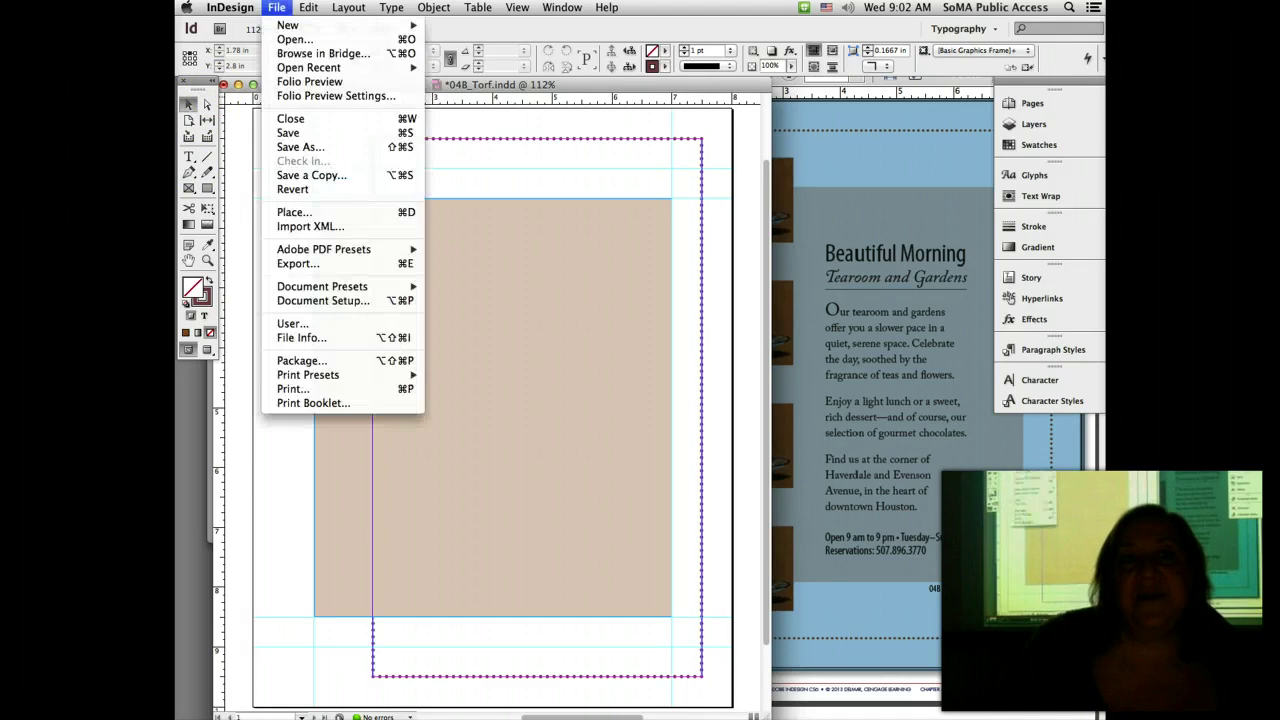
{"action": "left_click", "coordinate": [320, 213]}
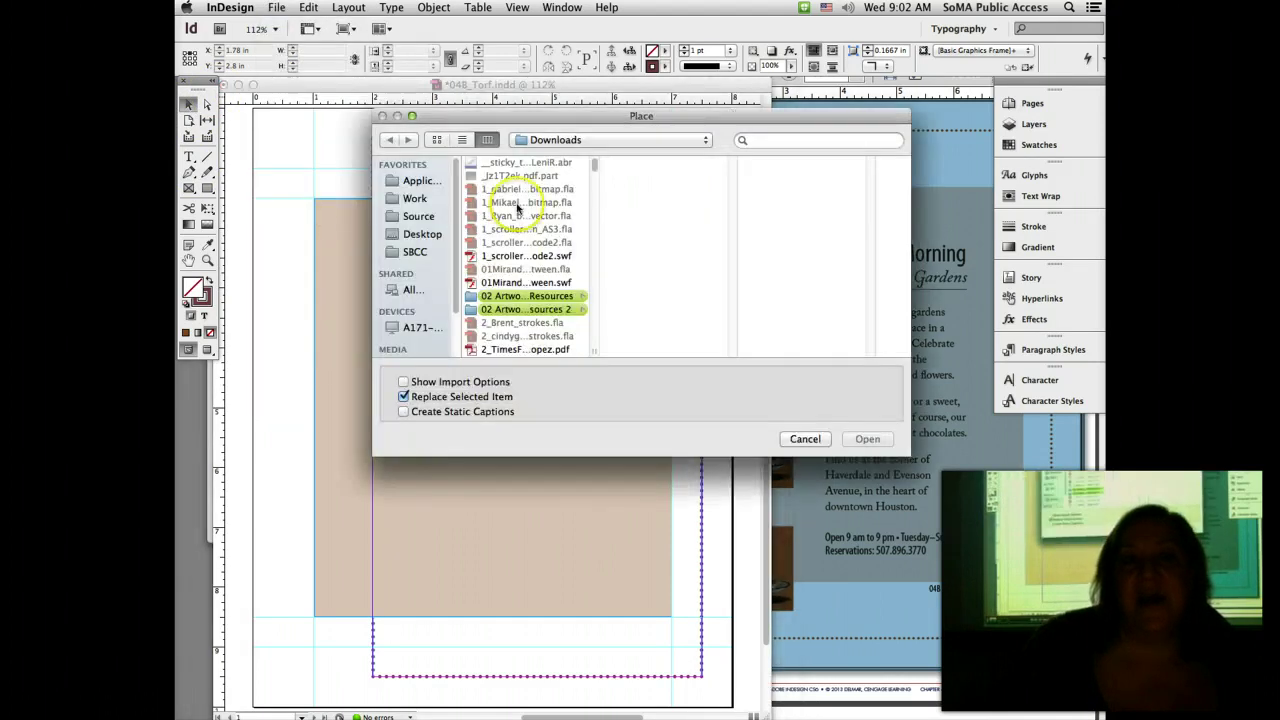
{"action": "left_click", "coordinate": [538, 140]}
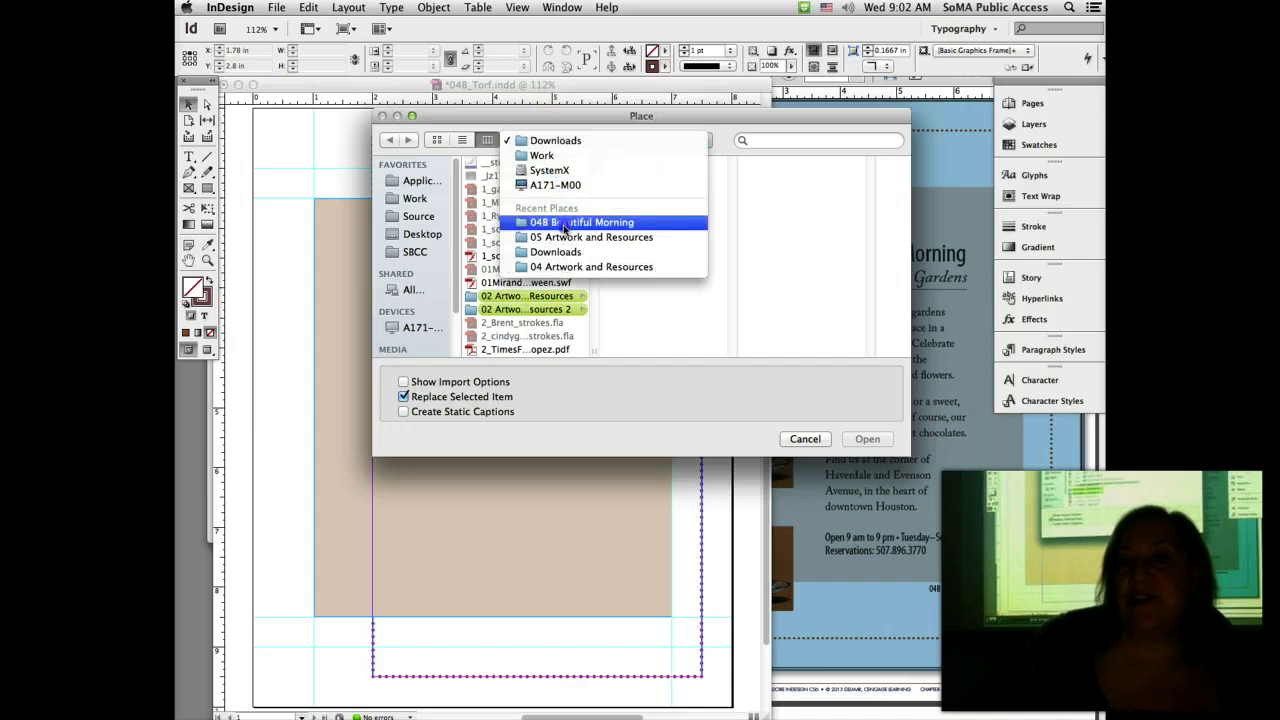
{"action": "left_click", "coordinate": [563, 224]}
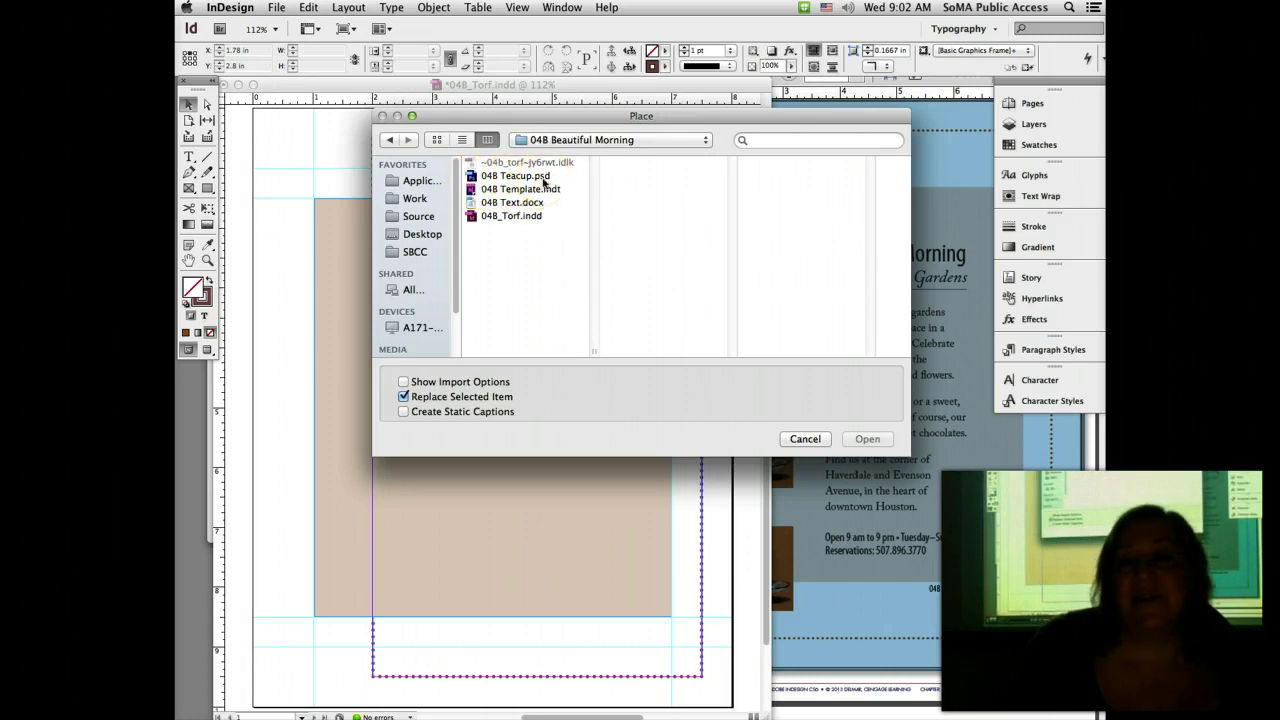
{"action": "left_click", "coordinate": [531, 178]}
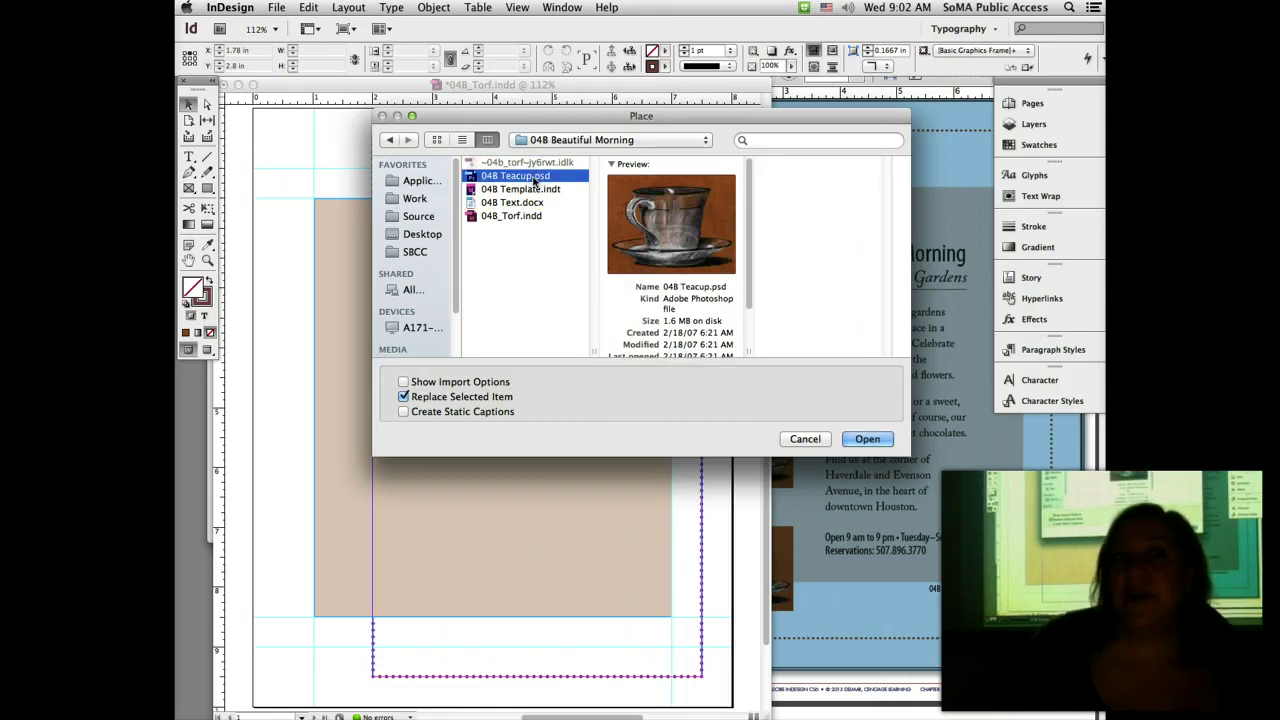
{"action": "left_click", "coordinate": [541, 181]}
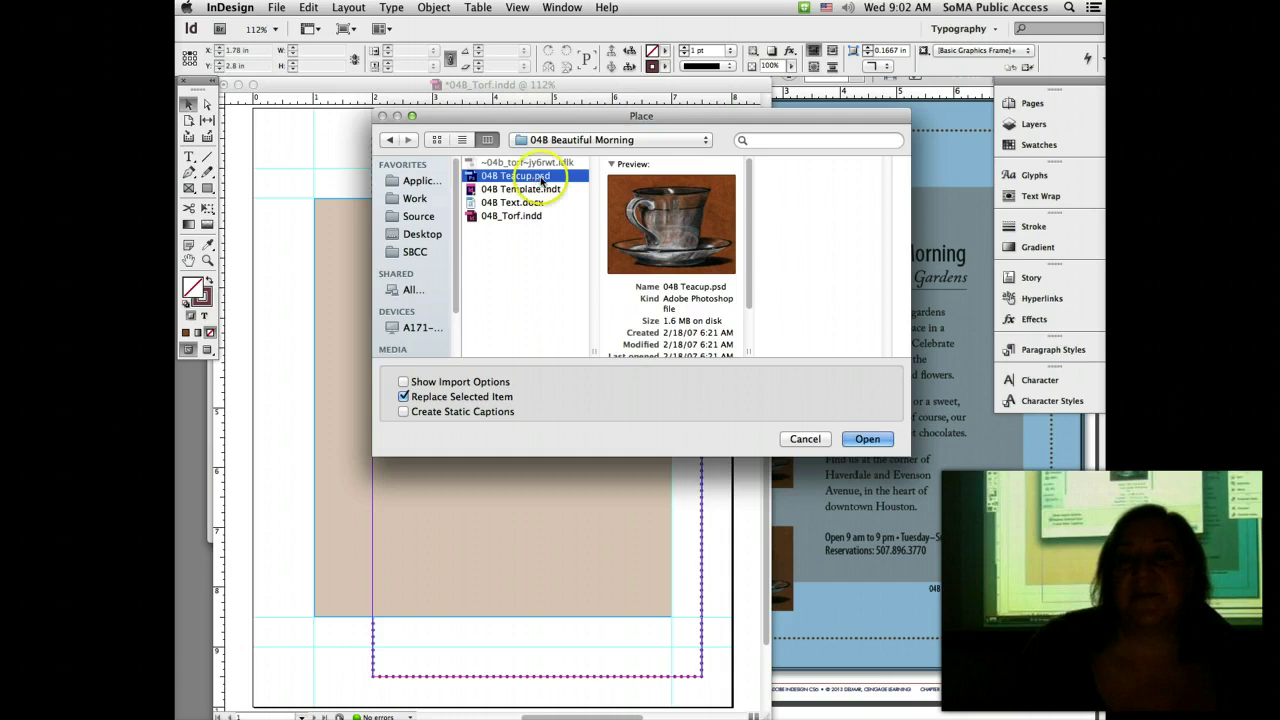
{"action": "left_click", "coordinate": [876, 441]}
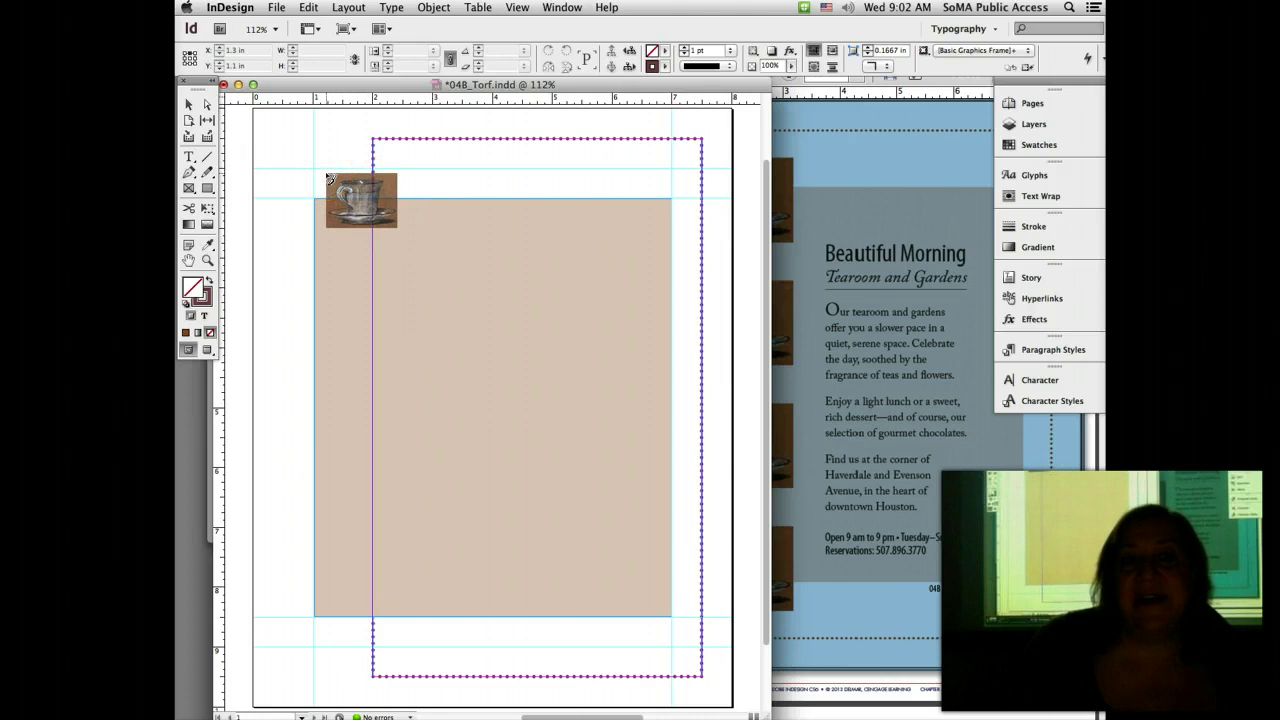
Step: Place the teacup at the tan background's top-left corner (X 1 in, Y 1.5 in) and save the flyer
{"action": "left_click_drag", "start_coordinate": [329, 178], "coordinate": [319, 176]}
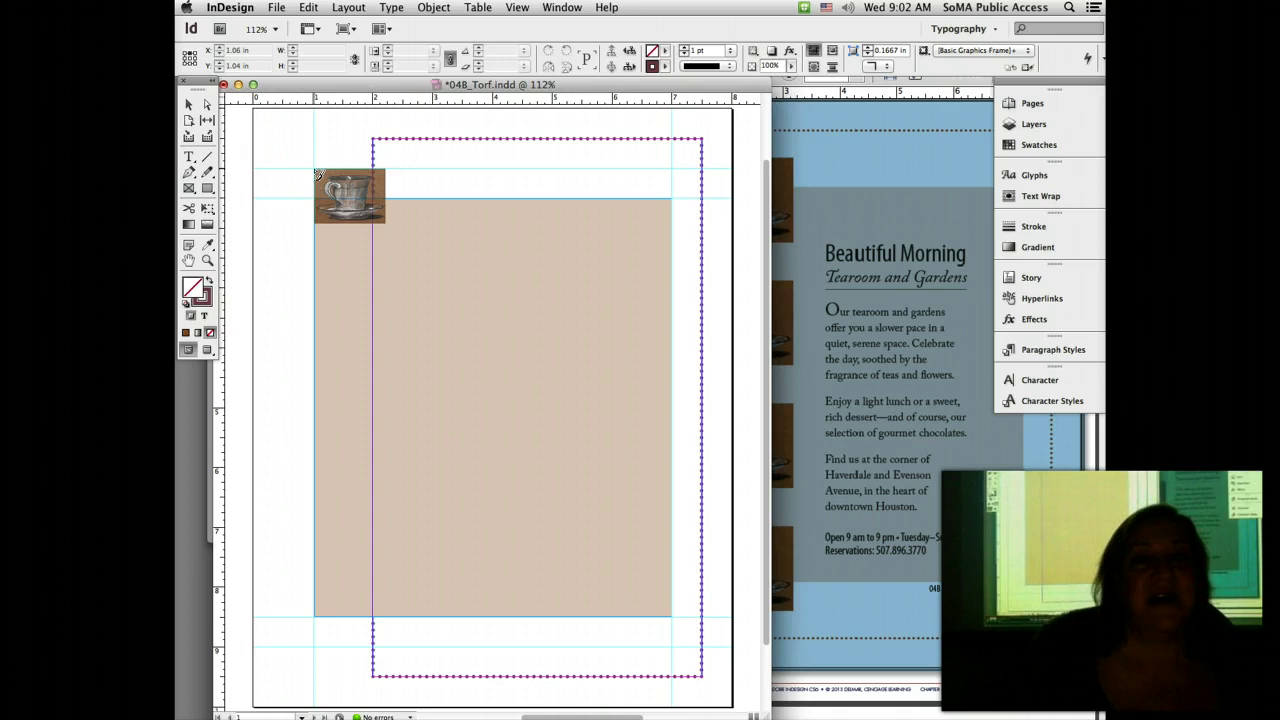
{"action": "left_click", "coordinate": [317, 175]}
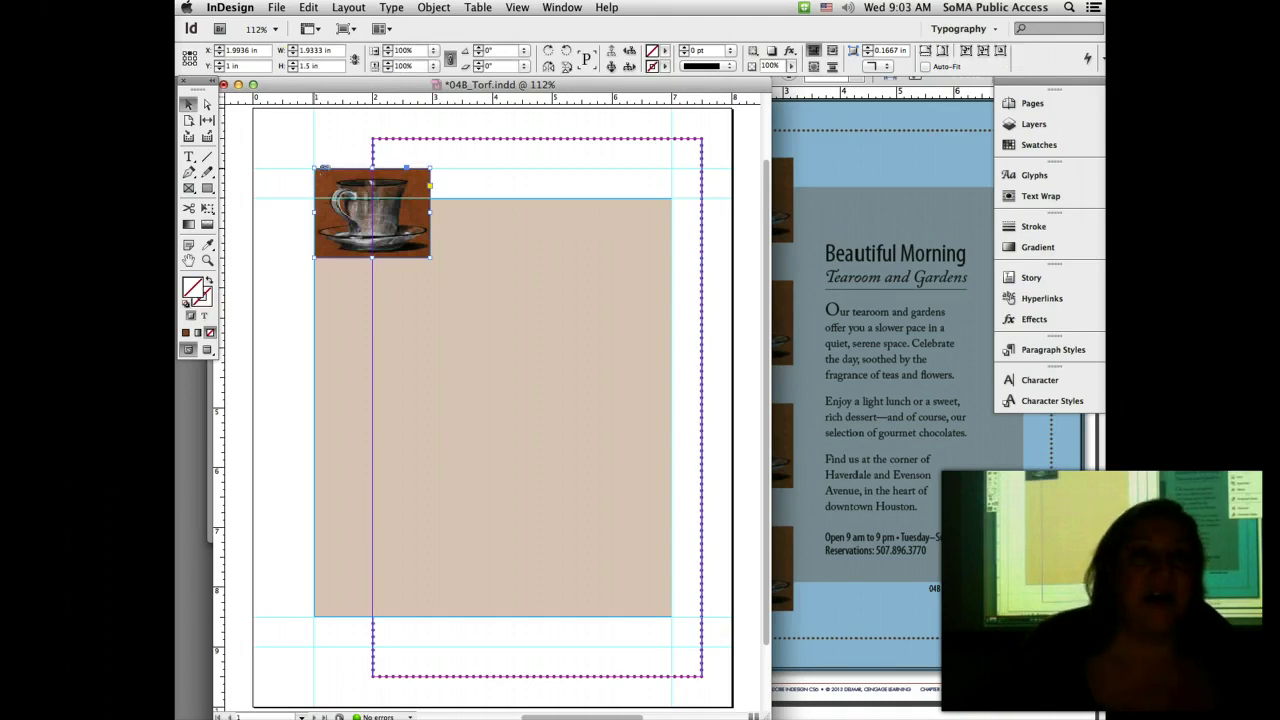
{"action": "left_click", "coordinate": [276, 7]}
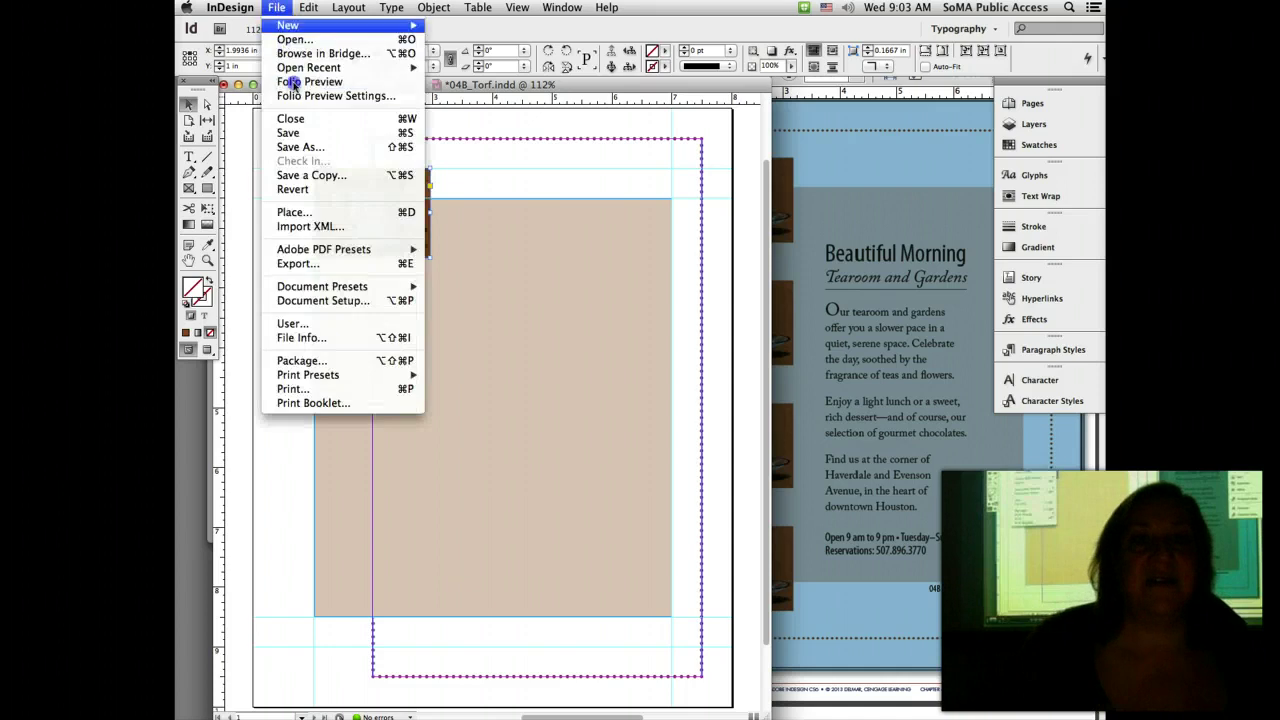
{"action": "left_click", "coordinate": [305, 133]}
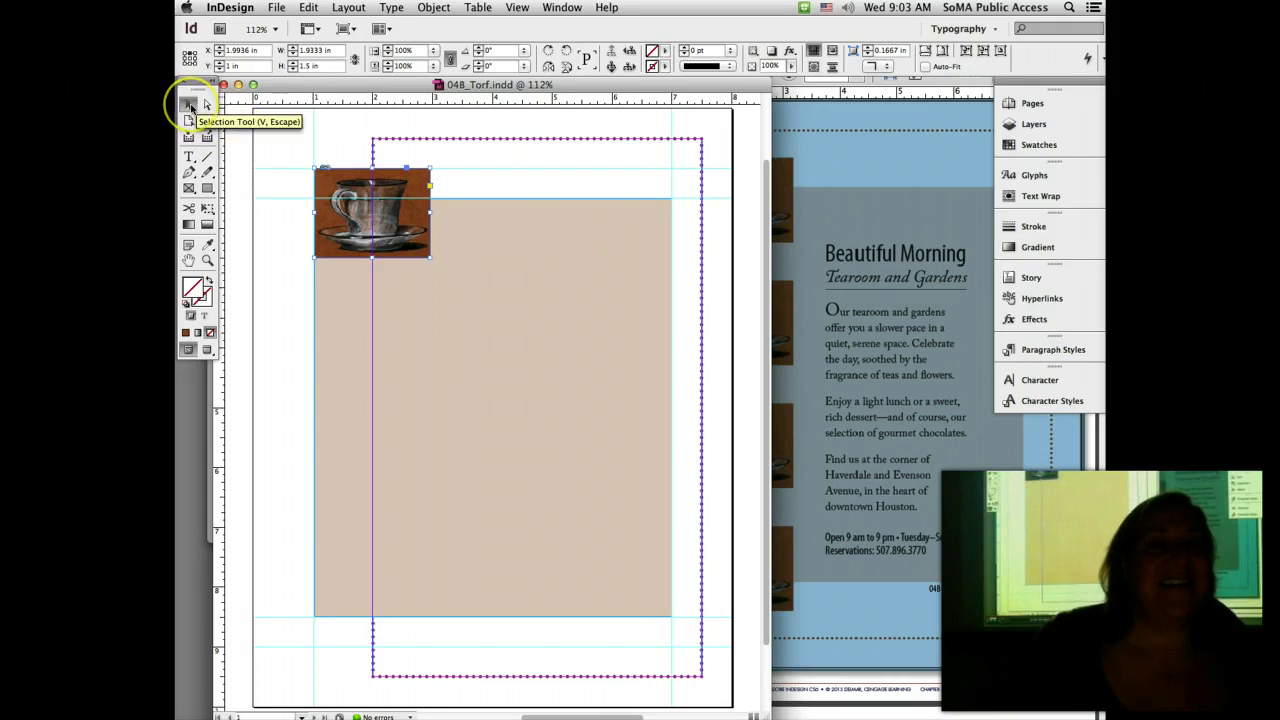
Step: Select the tan background, show the Swatches panel, then compare with the Acrobat handout
{"action": "left_click", "coordinate": [640, 228]}
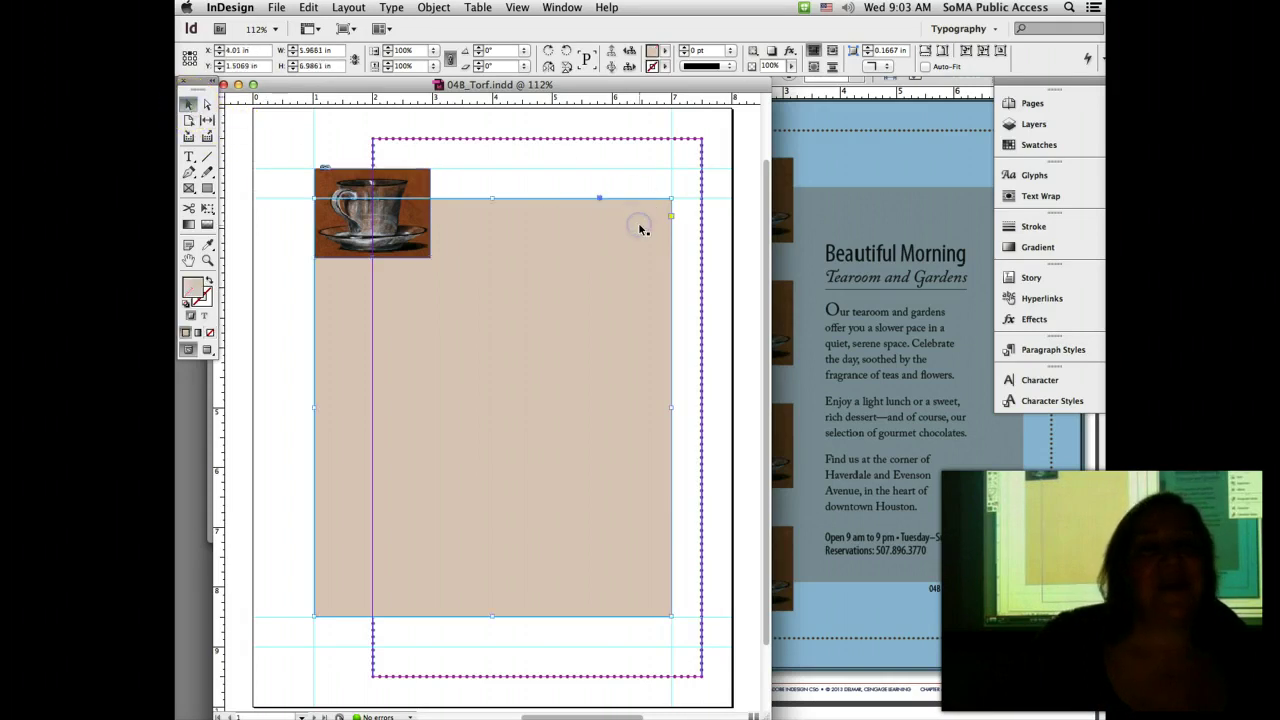
{"action": "left_click", "coordinate": [1062, 144]}
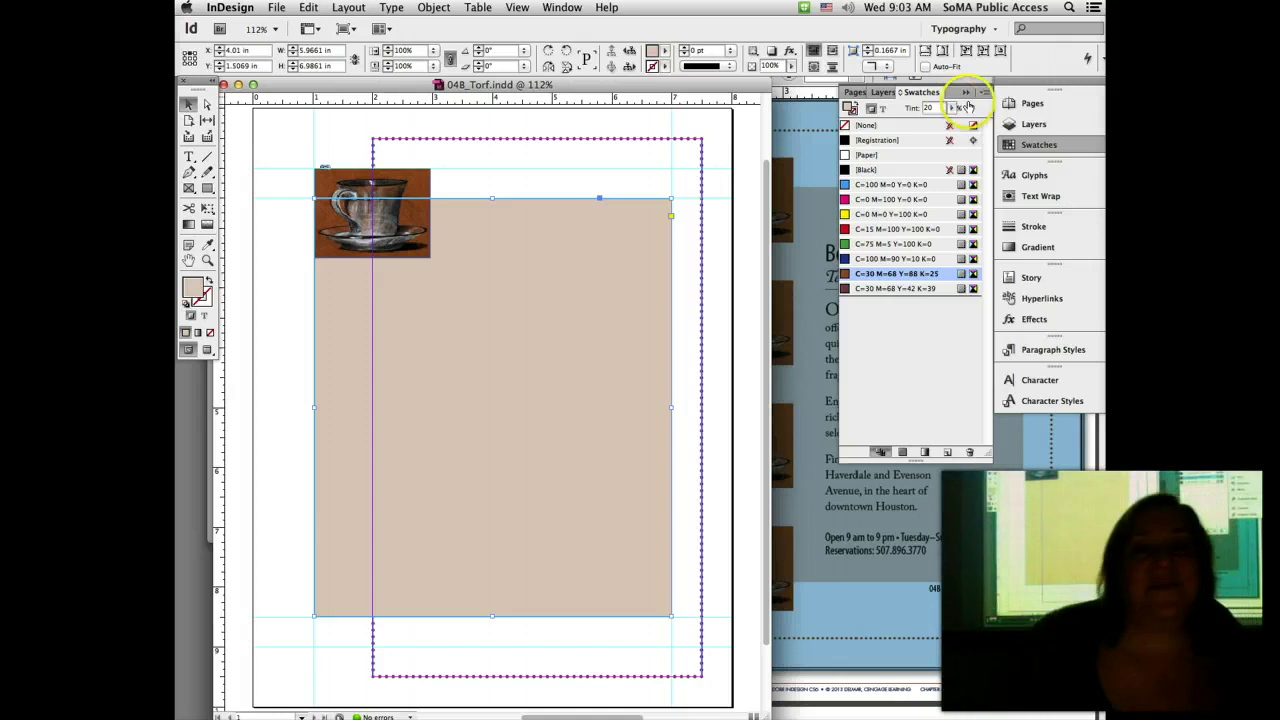
{"action": "left_click", "coordinate": [343, 137]}
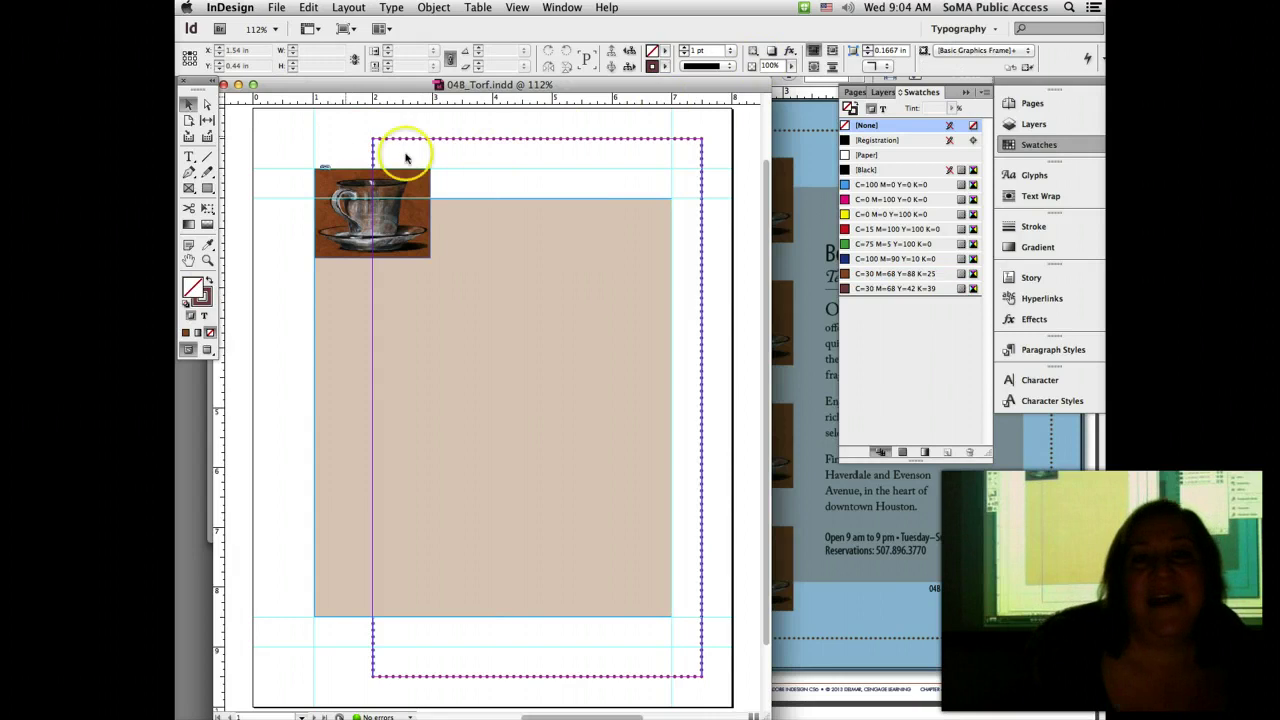
{"action": "left_click", "coordinate": [805, 137]}
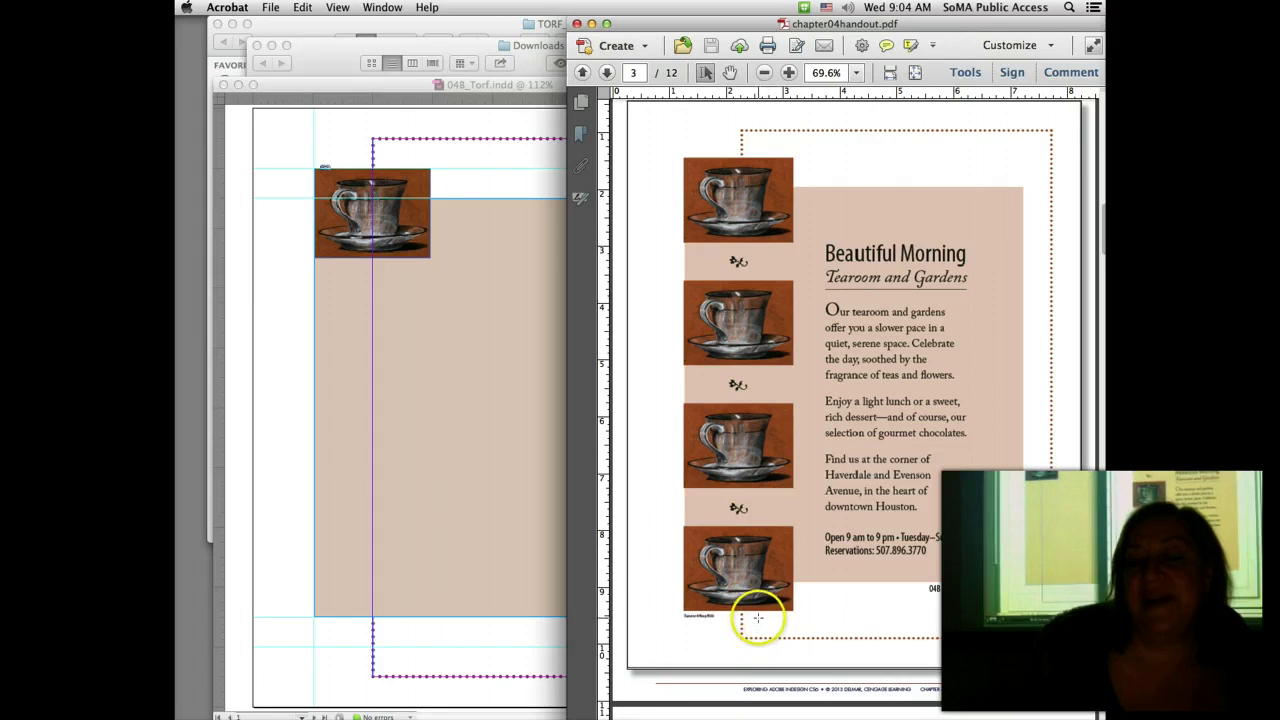
{"action": "left_click", "coordinate": [272, 143]}
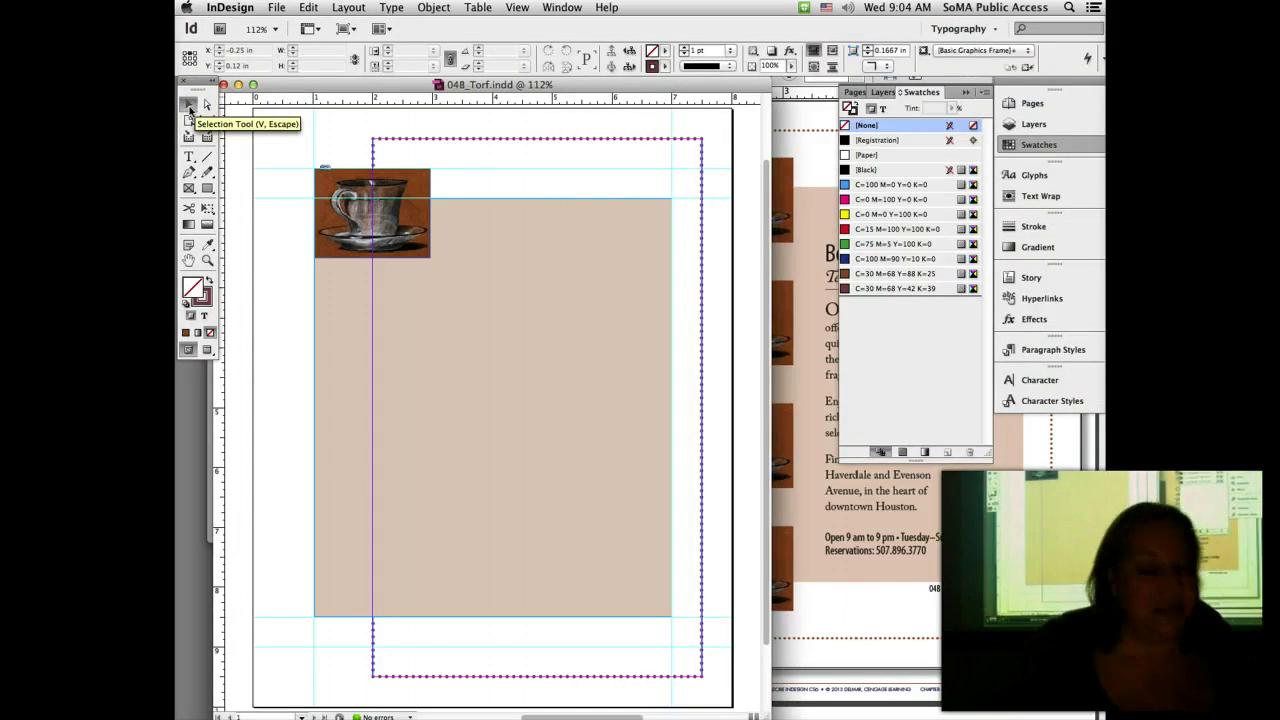
Step: Move the teacup to the background's bottom and Option-drag copies upward into a four-cup column
{"action": "left_click", "coordinate": [343, 180]}
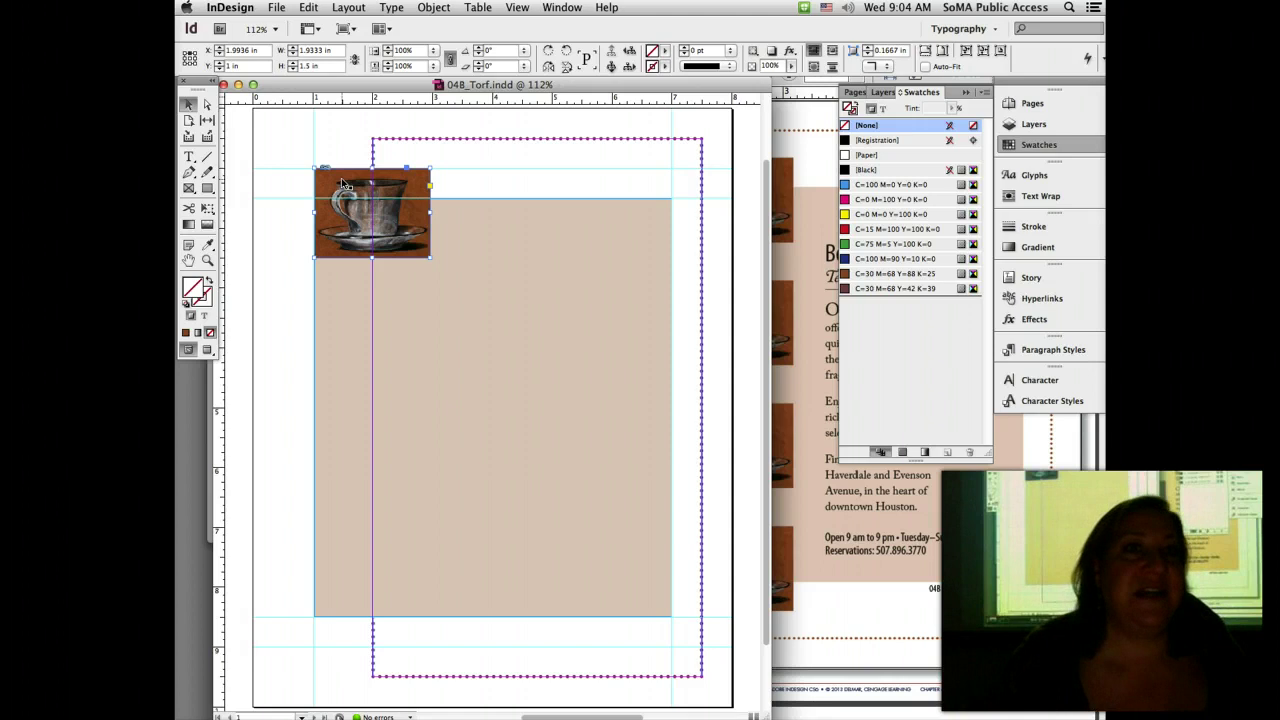
{"action": "left_click_drag", "start_coordinate": [343, 183], "coordinate": [374, 570]}
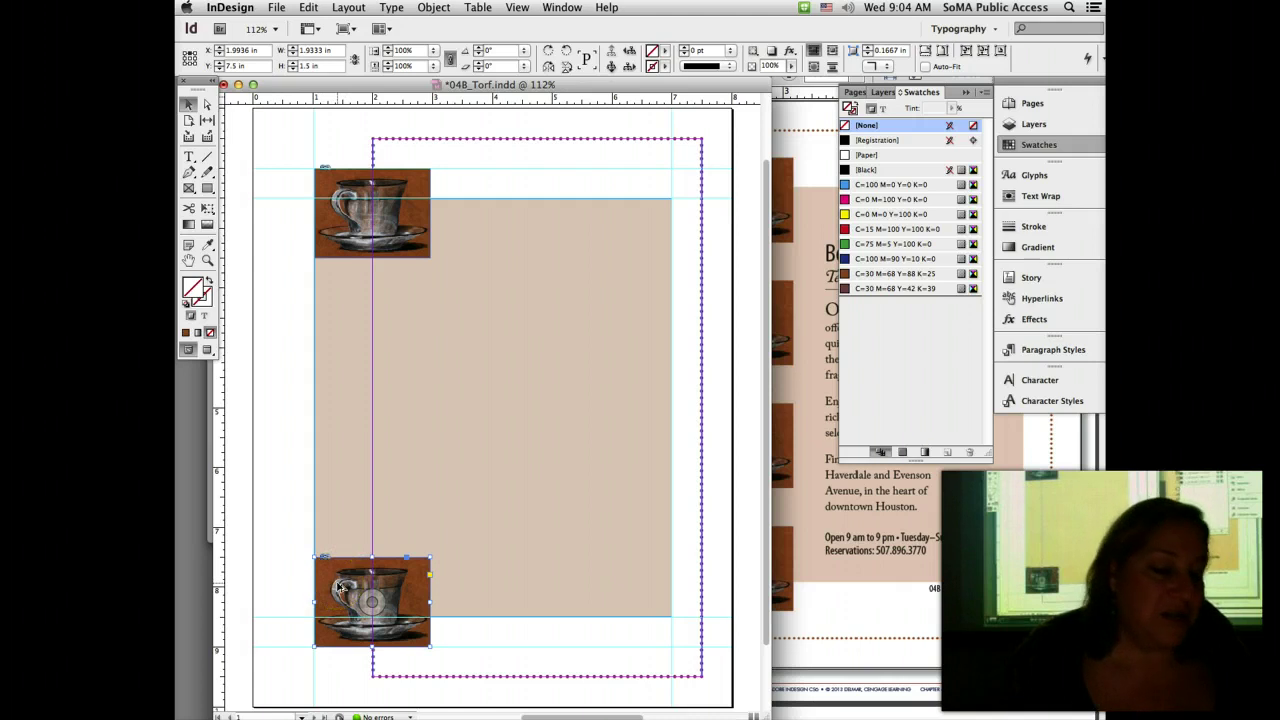
{"action": "left_click_drag", "start_coordinate": [339, 587], "coordinate": [347, 462]}
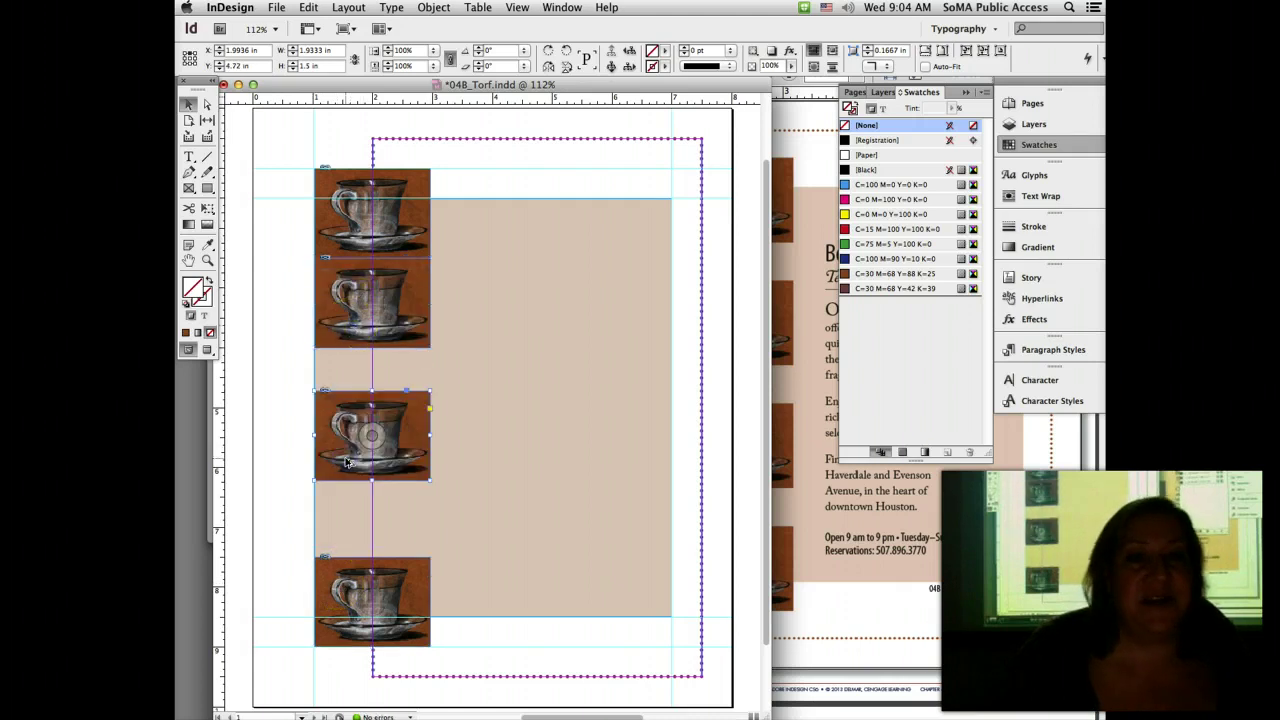
{"action": "left_click", "coordinate": [907, 608]}
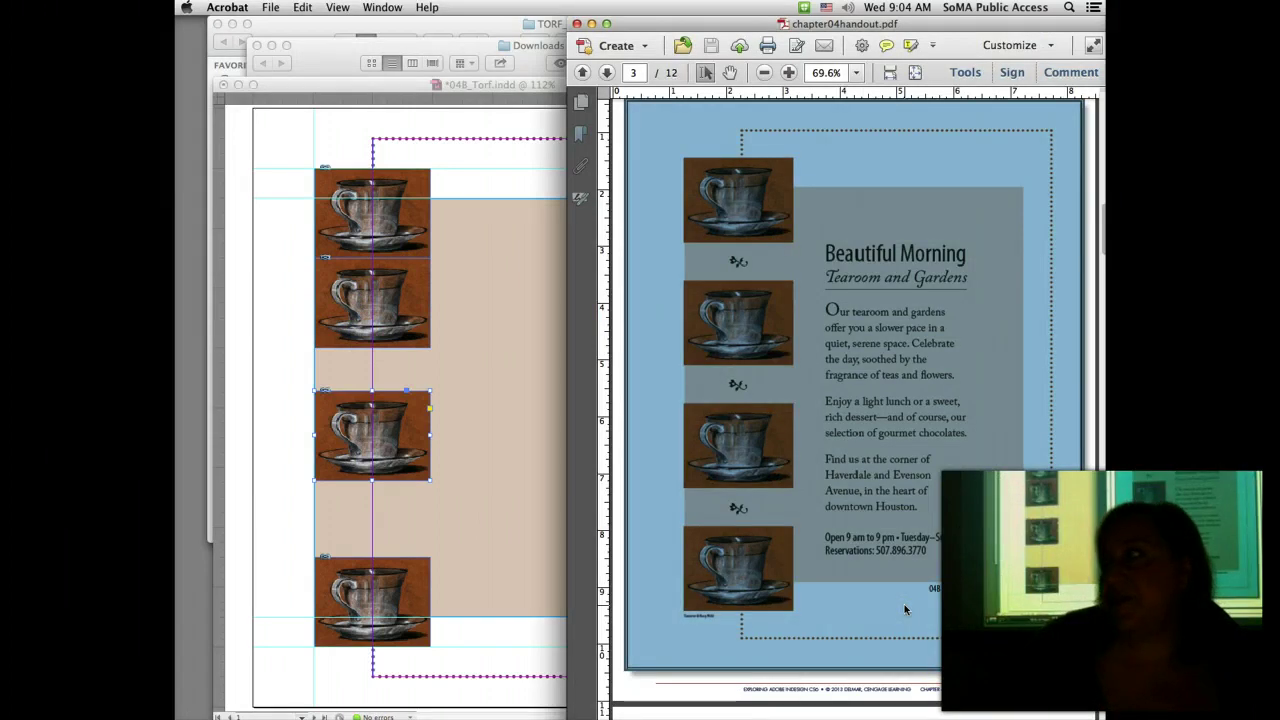
{"action": "left_click", "coordinate": [338, 138]}
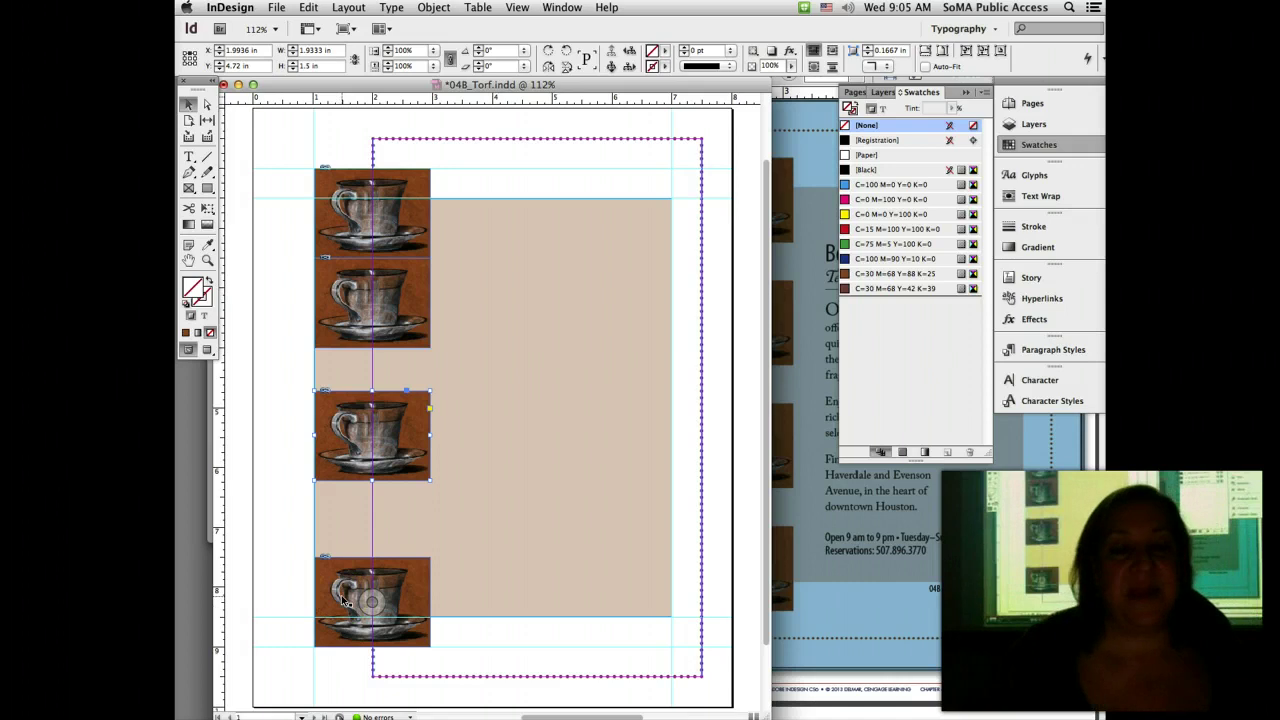
Step: Open the Align panel from the Window menu and move it near the page top
{"action": "left_click", "coordinate": [352, 120]}
{"action": "left_click", "coordinate": [561, 7]}
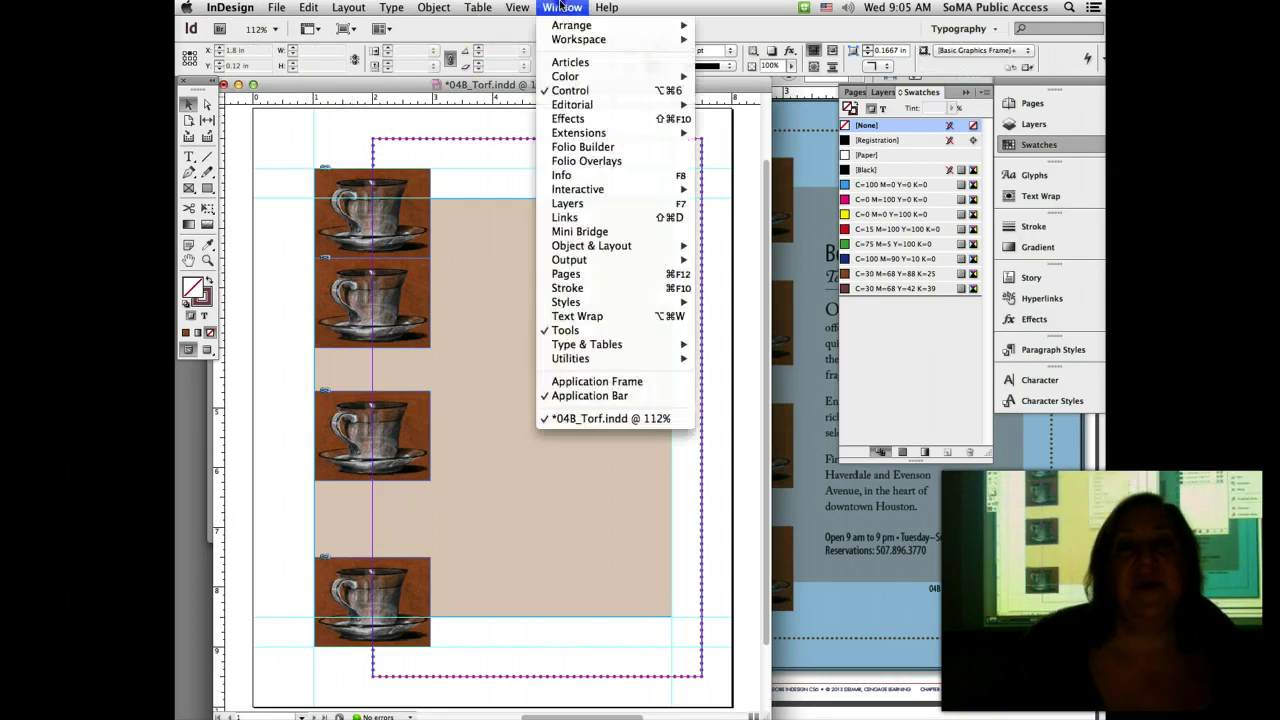
{"action": "mouse_move", "coordinate": [630, 248]}
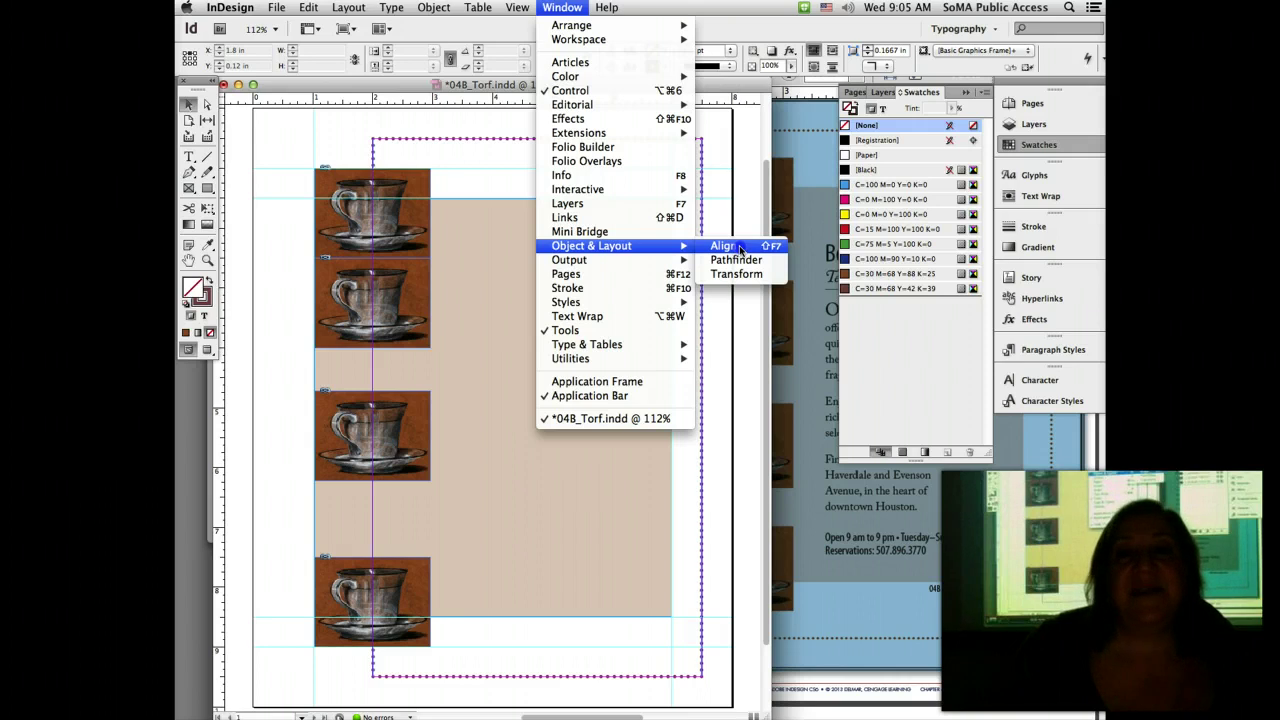
{"action": "left_click", "coordinate": [740, 248]}
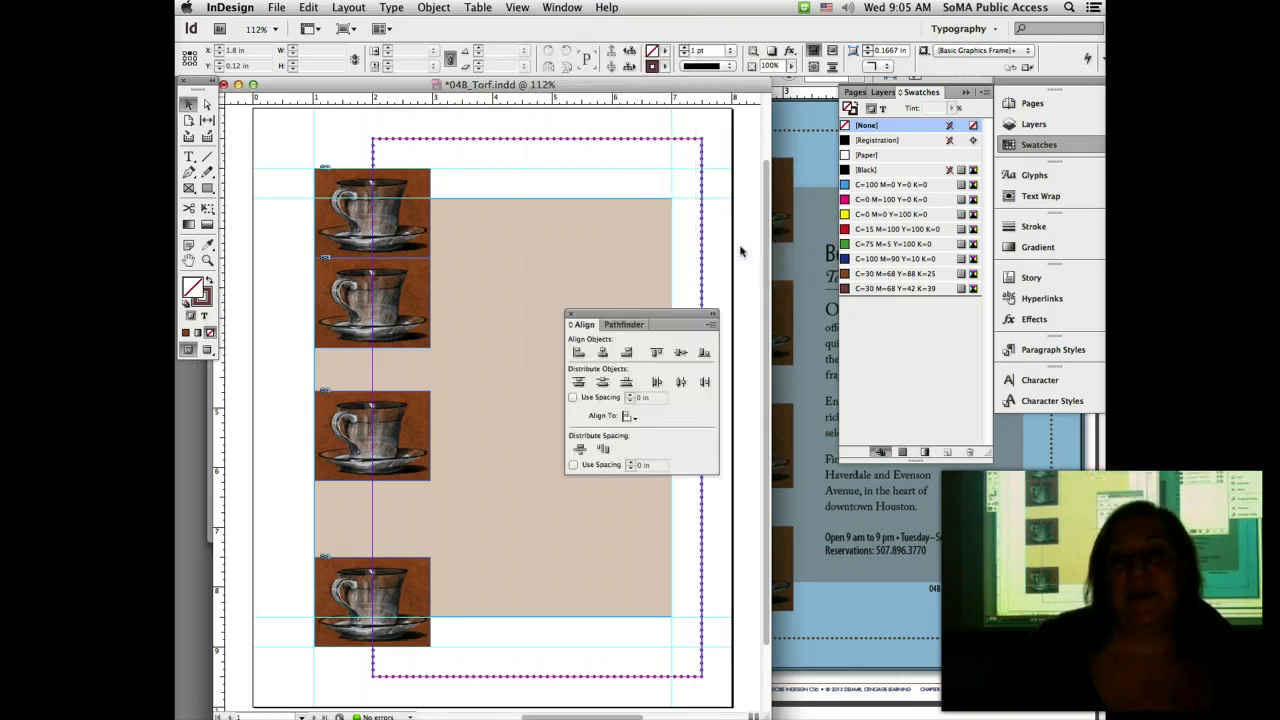
{"action": "left_click_drag", "start_coordinate": [659, 316], "coordinate": [737, 127]}
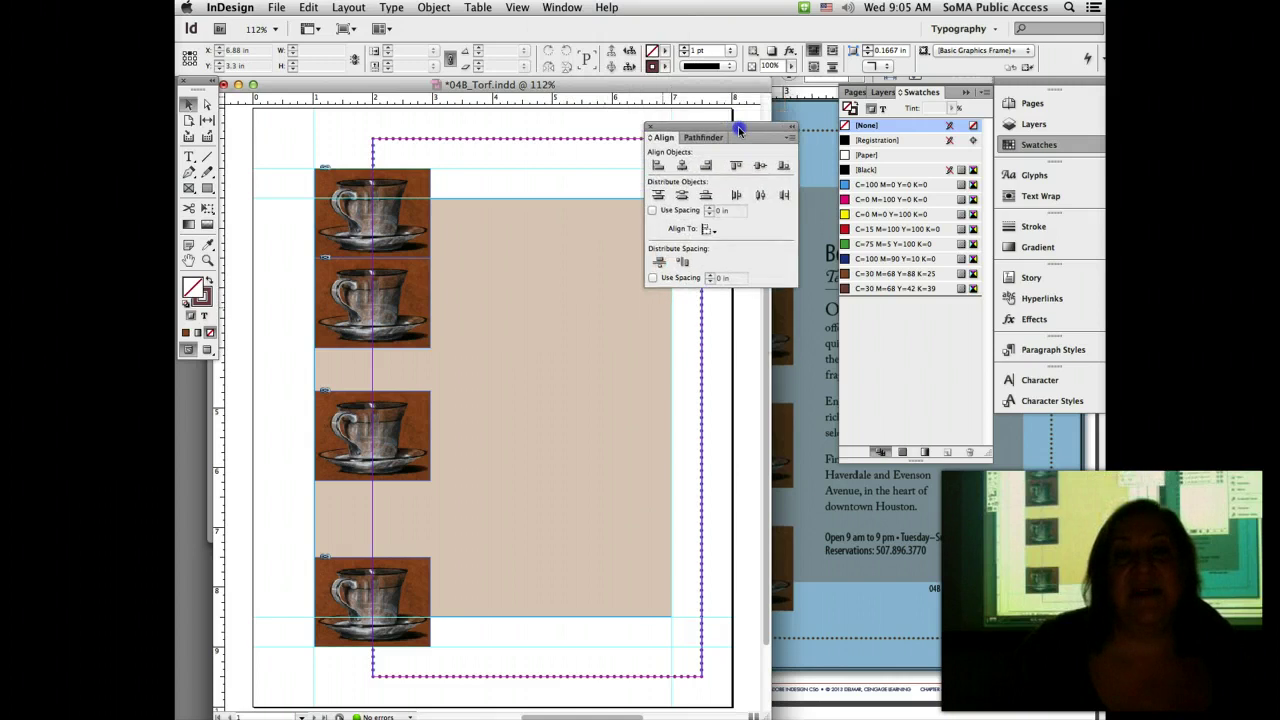
Step: Turn on Show Options in the Align panel menu to reveal Distribute Spacing
{"action": "left_click", "coordinate": [792, 139]}
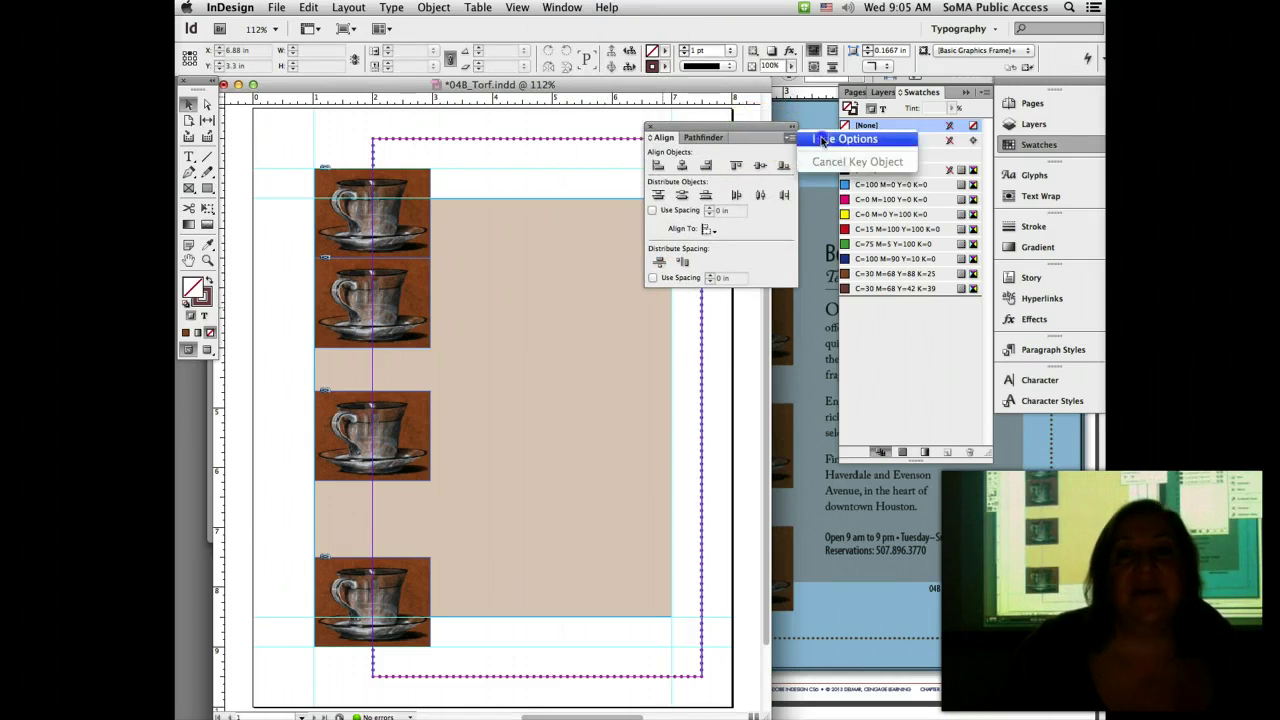
{"action": "left_click", "coordinate": [820, 139]}
{"action": "left_click", "coordinate": [791, 141]}
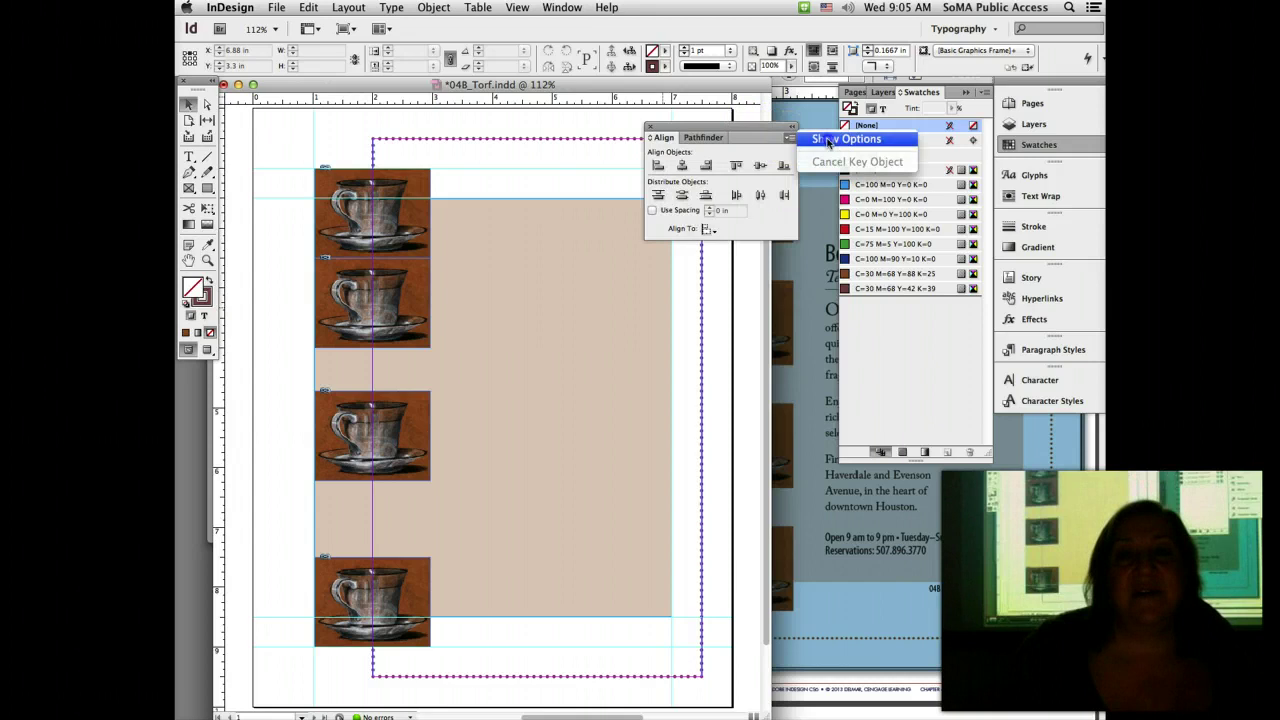
{"action": "left_click", "coordinate": [820, 139]}
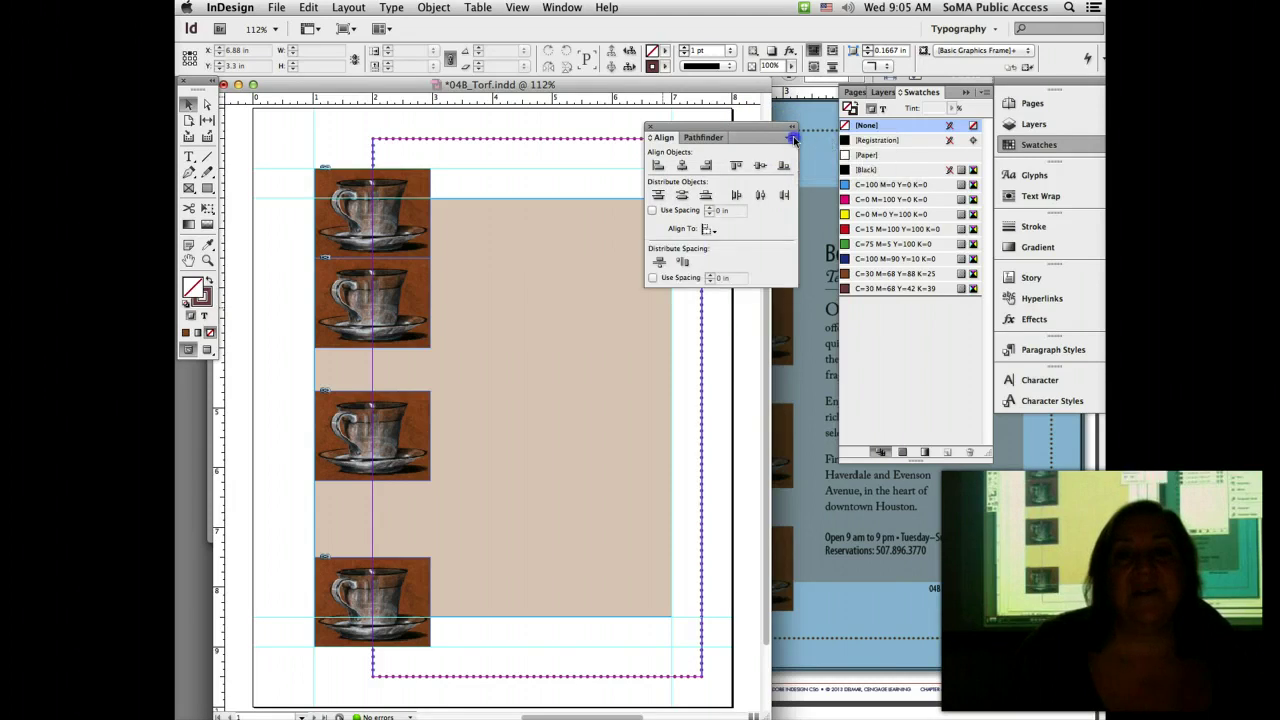
{"action": "left_click", "coordinate": [792, 139]}
{"action": "left_click", "coordinate": [820, 139]}
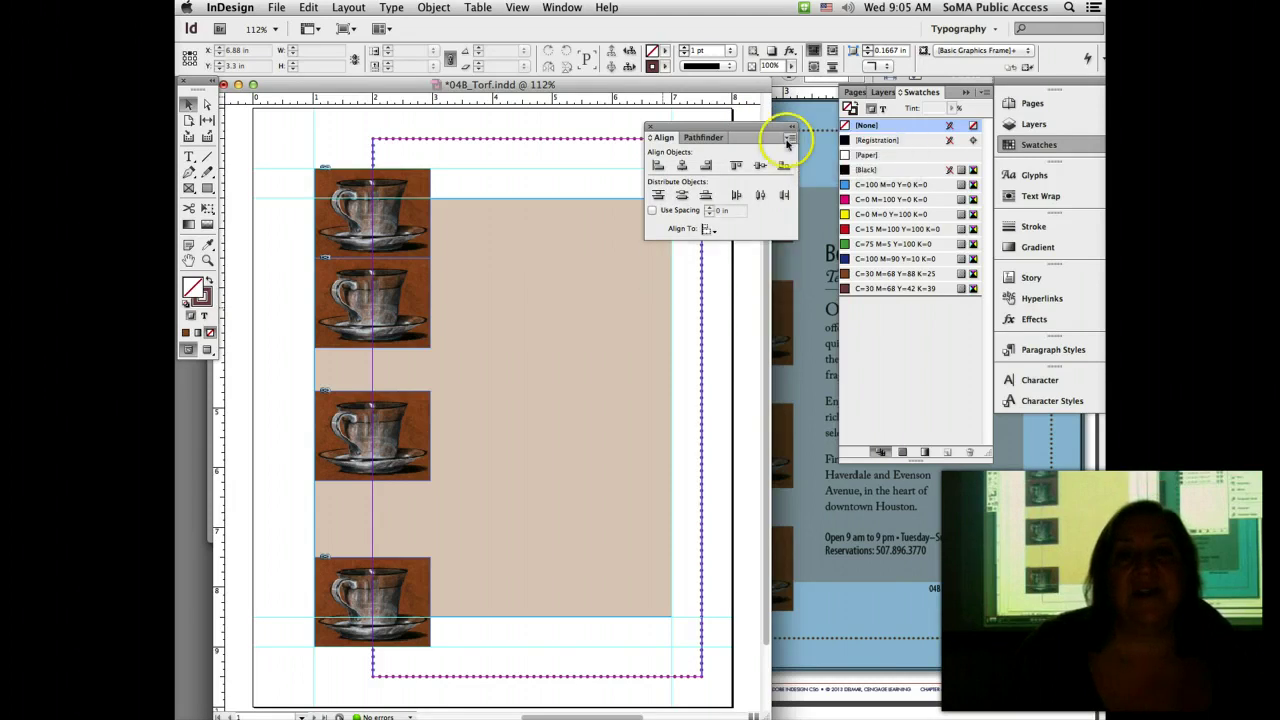
{"action": "left_click", "coordinate": [791, 138]}
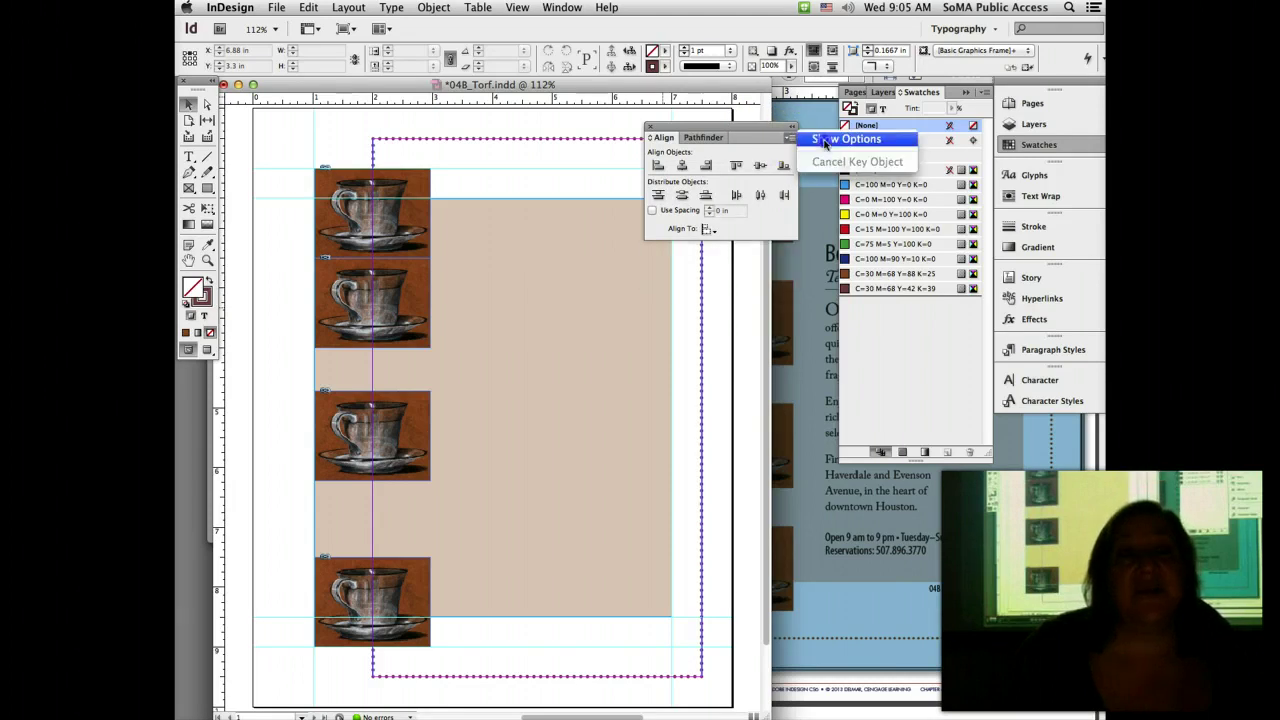
{"action": "left_click", "coordinate": [824, 141]}
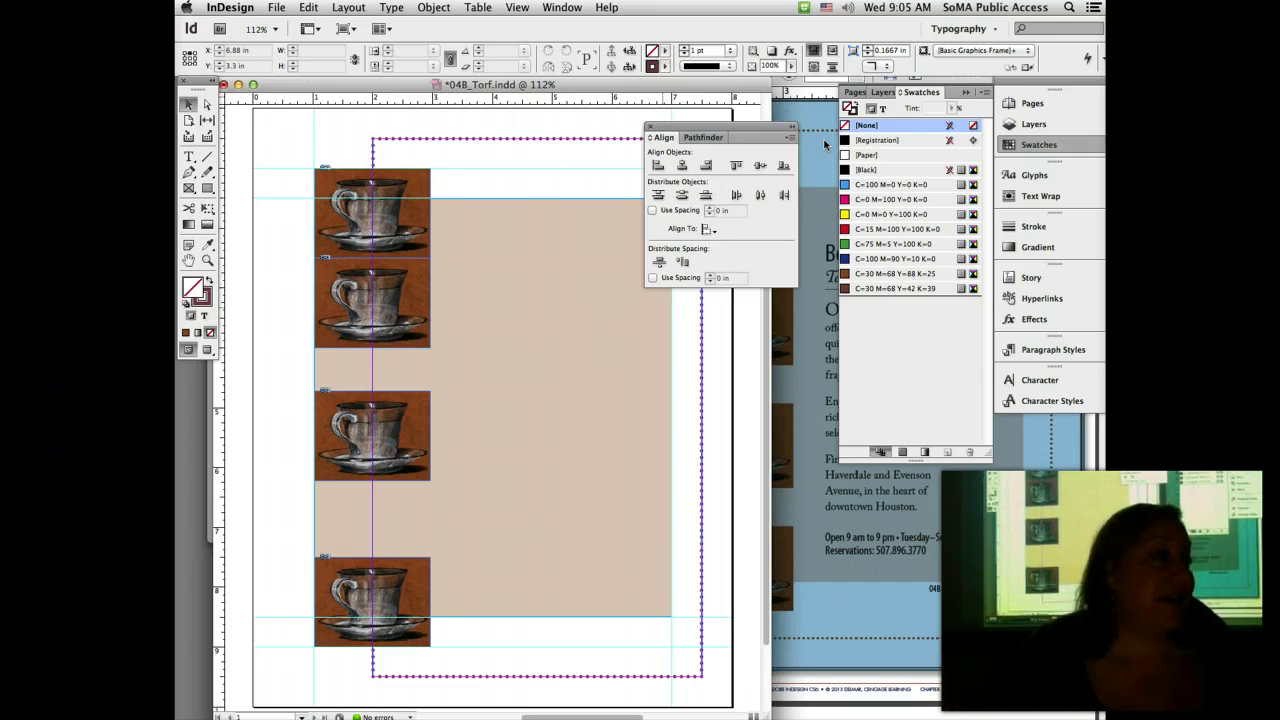
Step: Select all four teacups, distribute their vertical space evenly, and save 04B_Torf.indd
{"action": "left_click", "coordinate": [332, 186]}
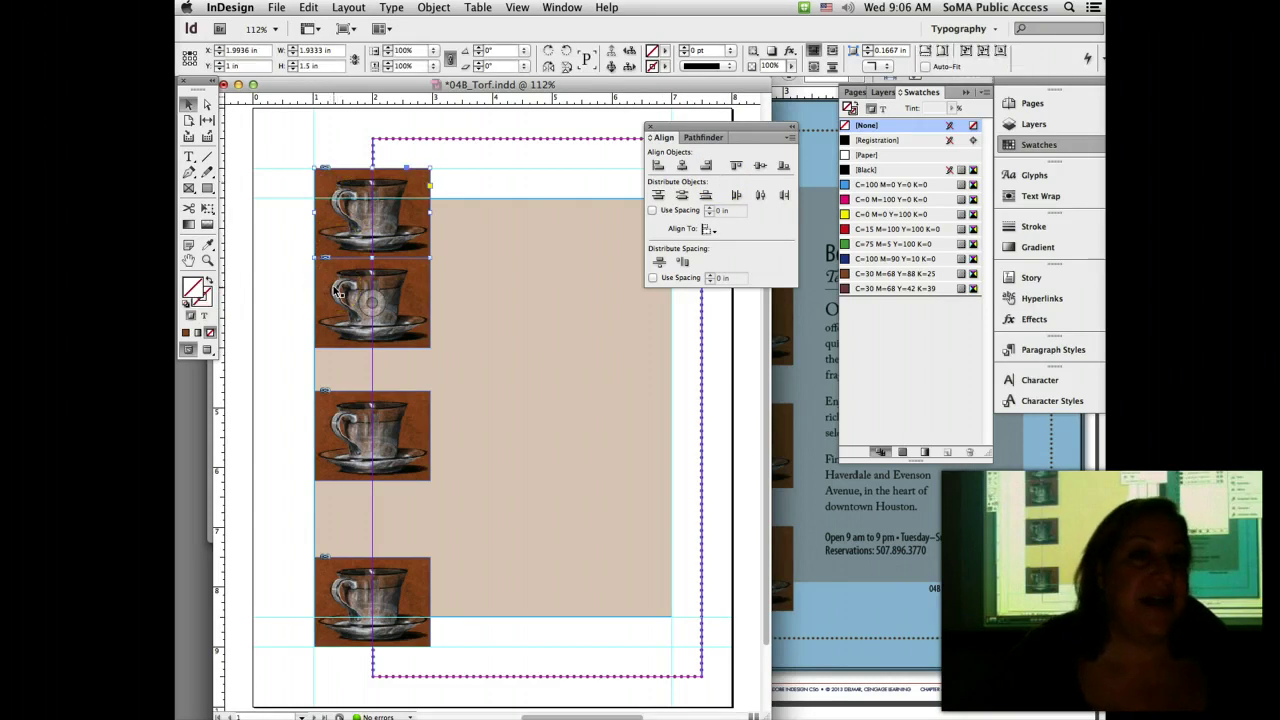
{"action": "left_click", "coordinate": [338, 290], "text": "shift"}
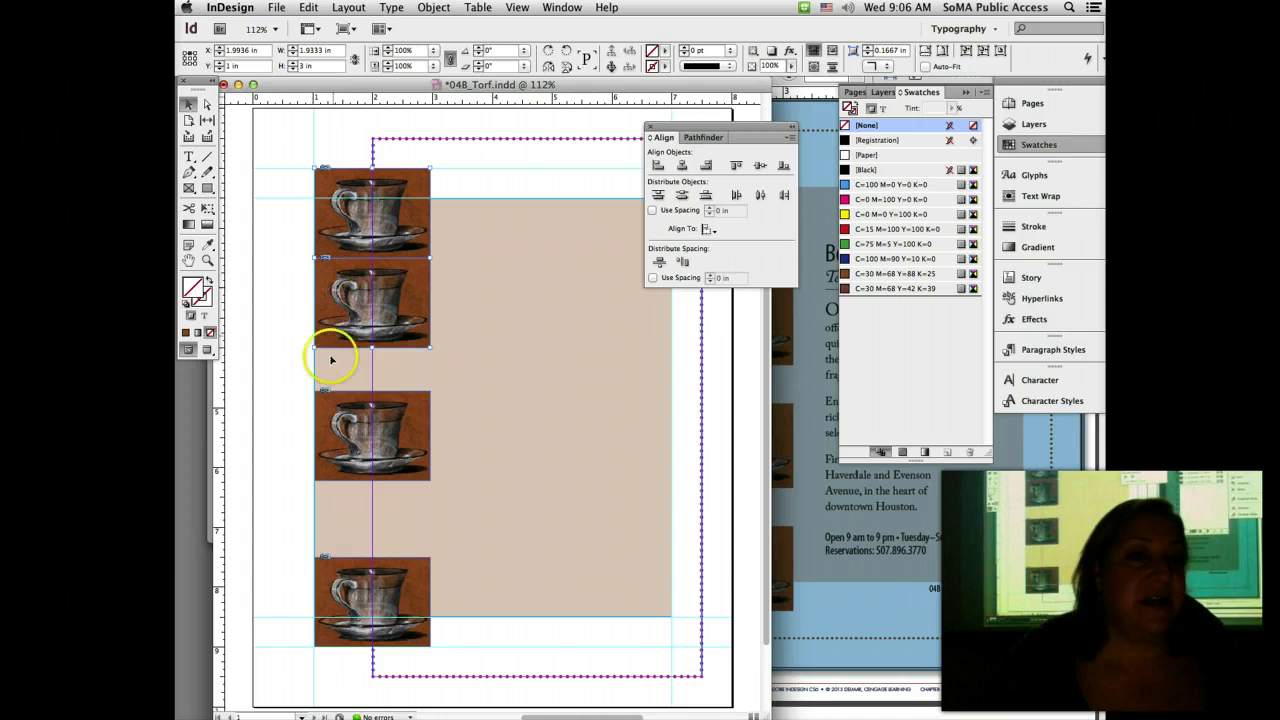
{"action": "left_click", "coordinate": [332, 427], "text": "shift"}
{"action": "left_click", "coordinate": [323, 591], "text": "shift"}
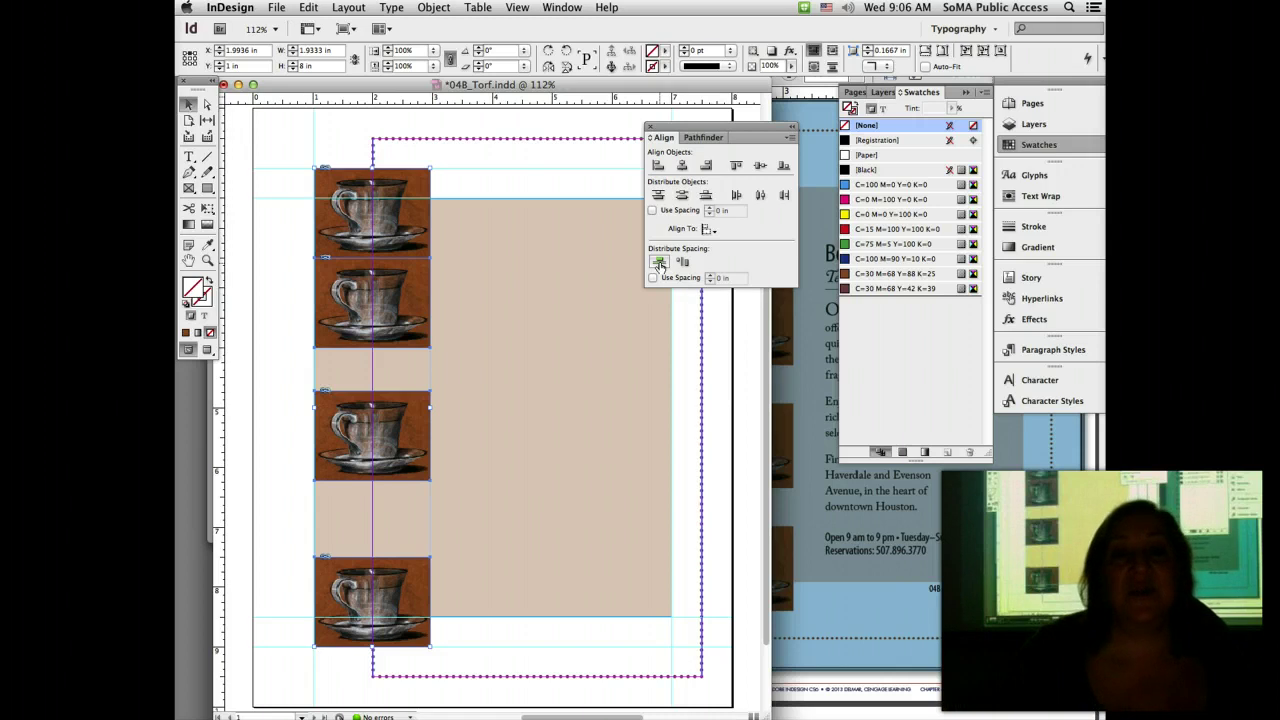
{"action": "left_click", "coordinate": [659, 263]}
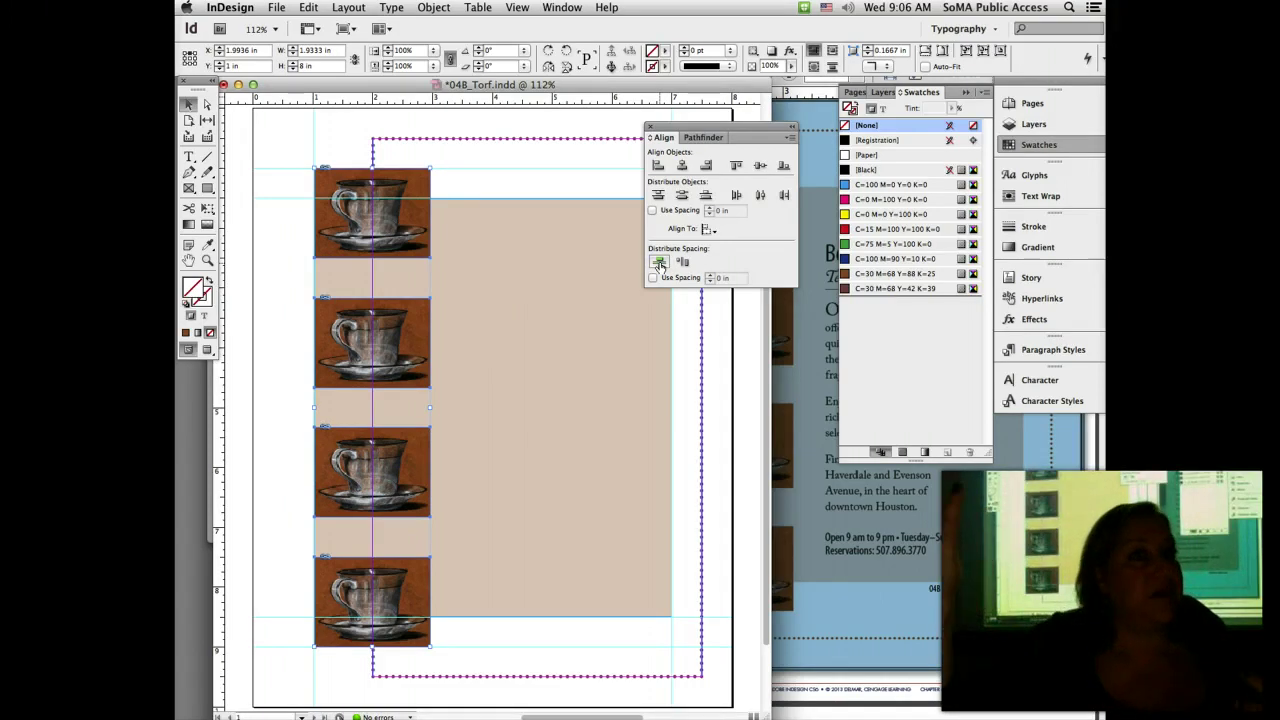
{"action": "left_click", "coordinate": [276, 7]}
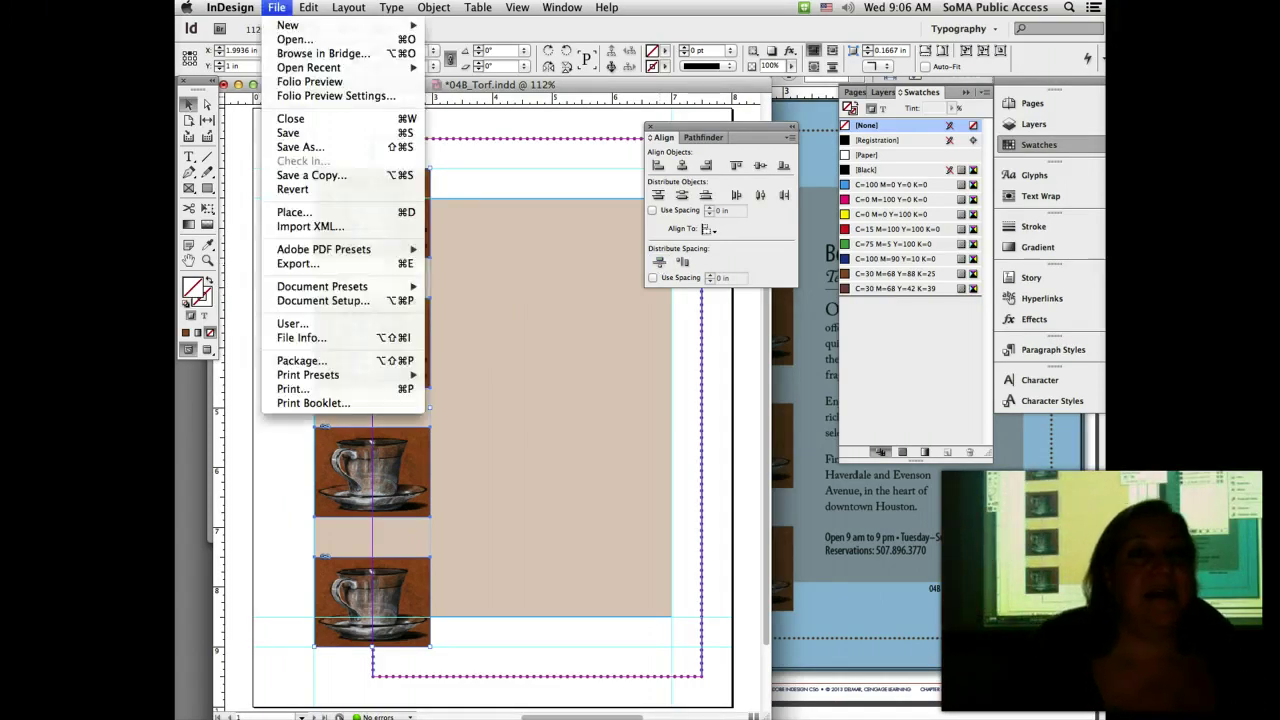
{"action": "left_click", "coordinate": [290, 133]}
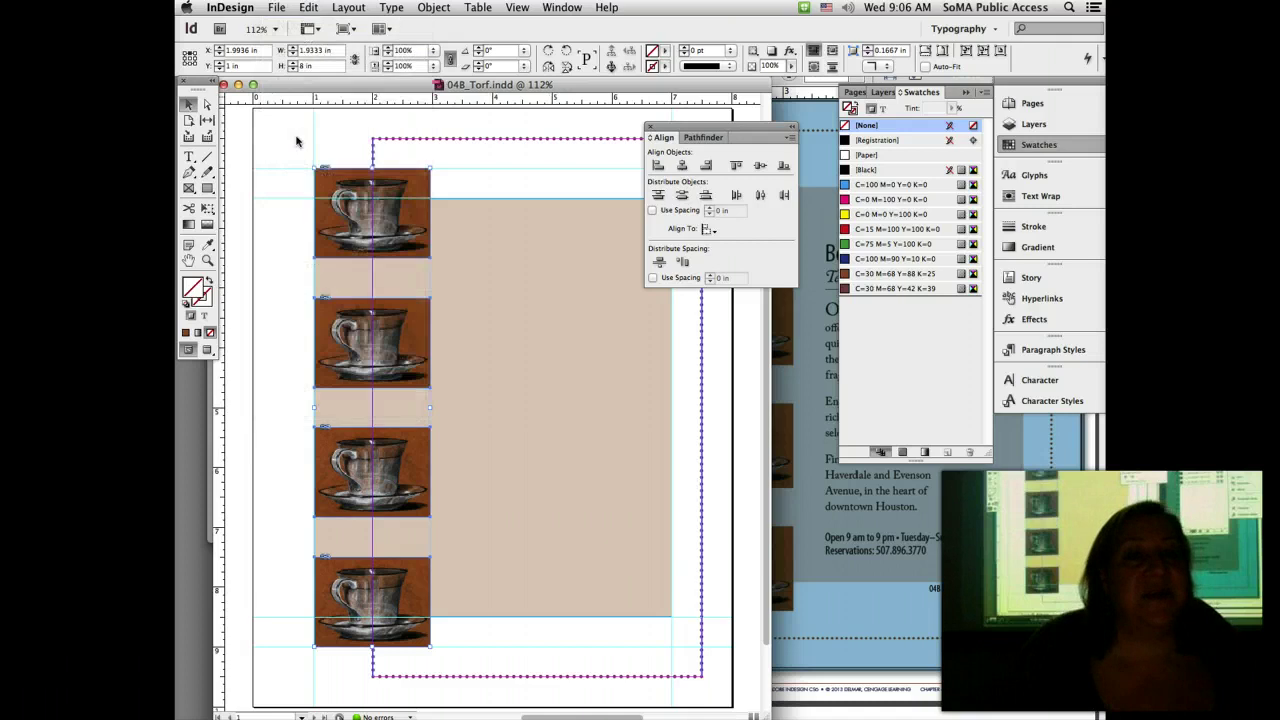
Step: After checking the sample flyer, draw a 1.93 × 0.67 in text frame below the top teacup
{"action": "left_click", "coordinate": [894, 619]}
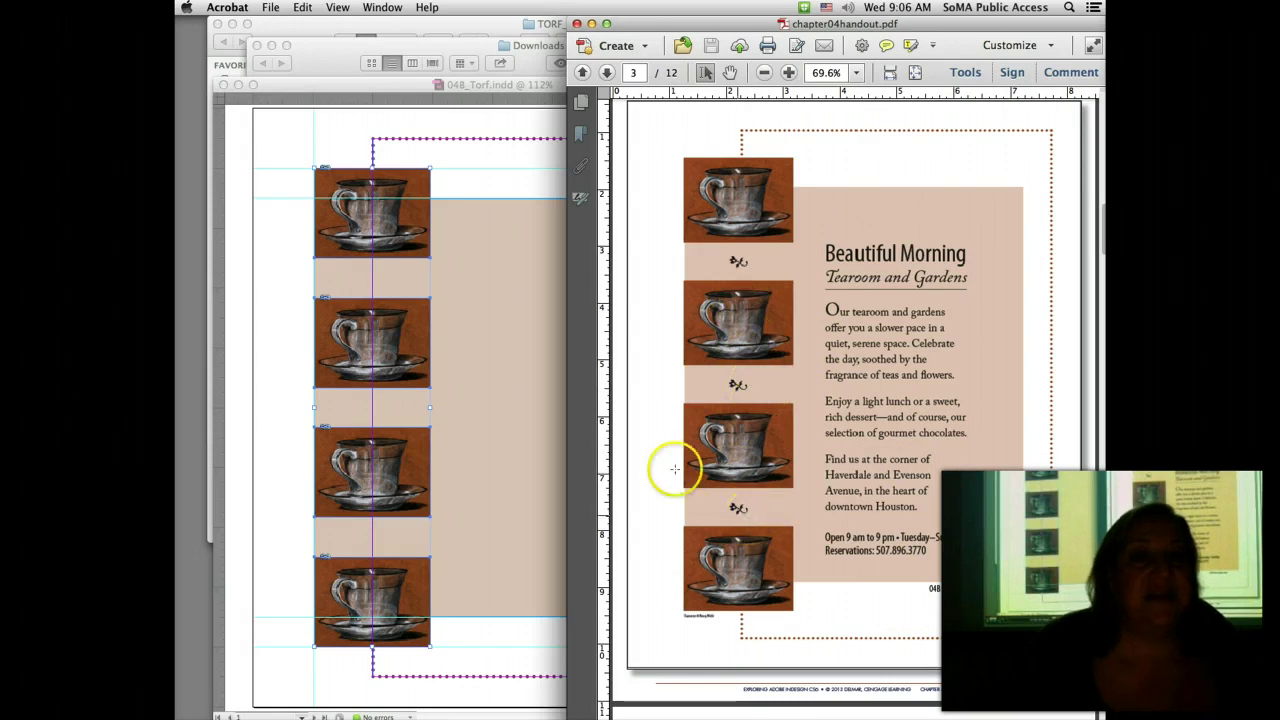
{"action": "left_click", "coordinate": [254, 128]}
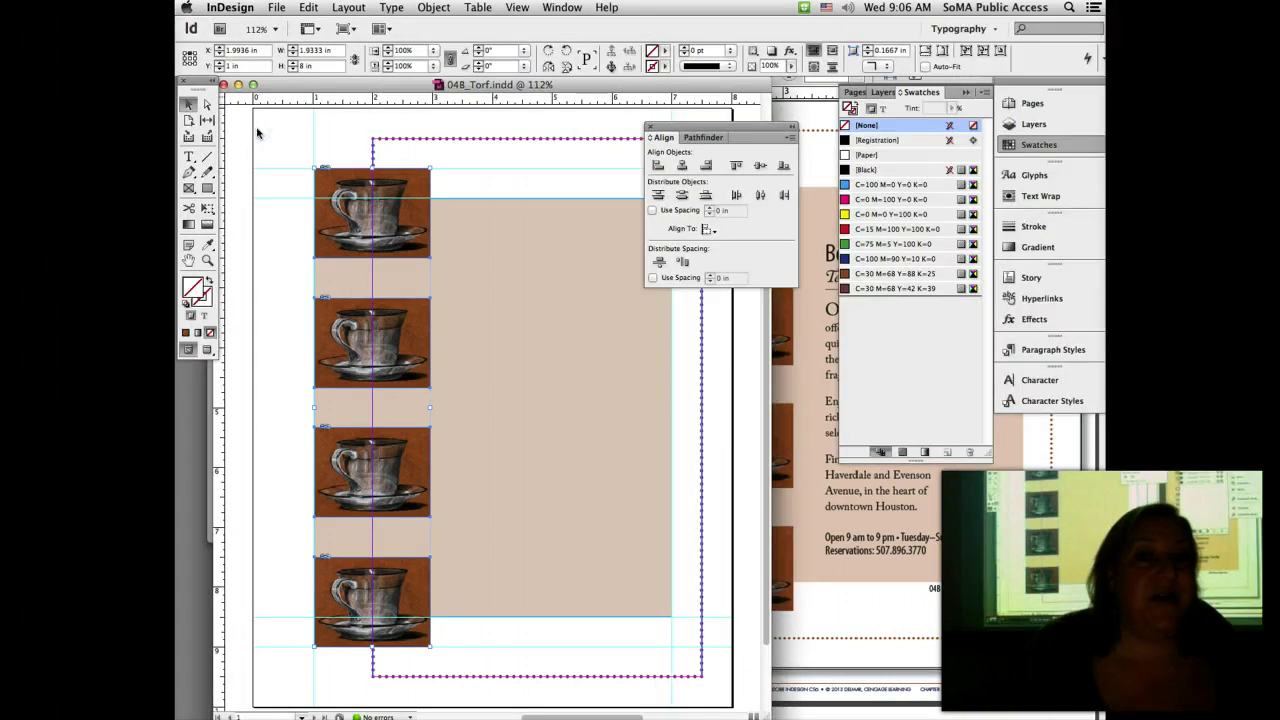
{"action": "left_click", "coordinate": [188, 156]}
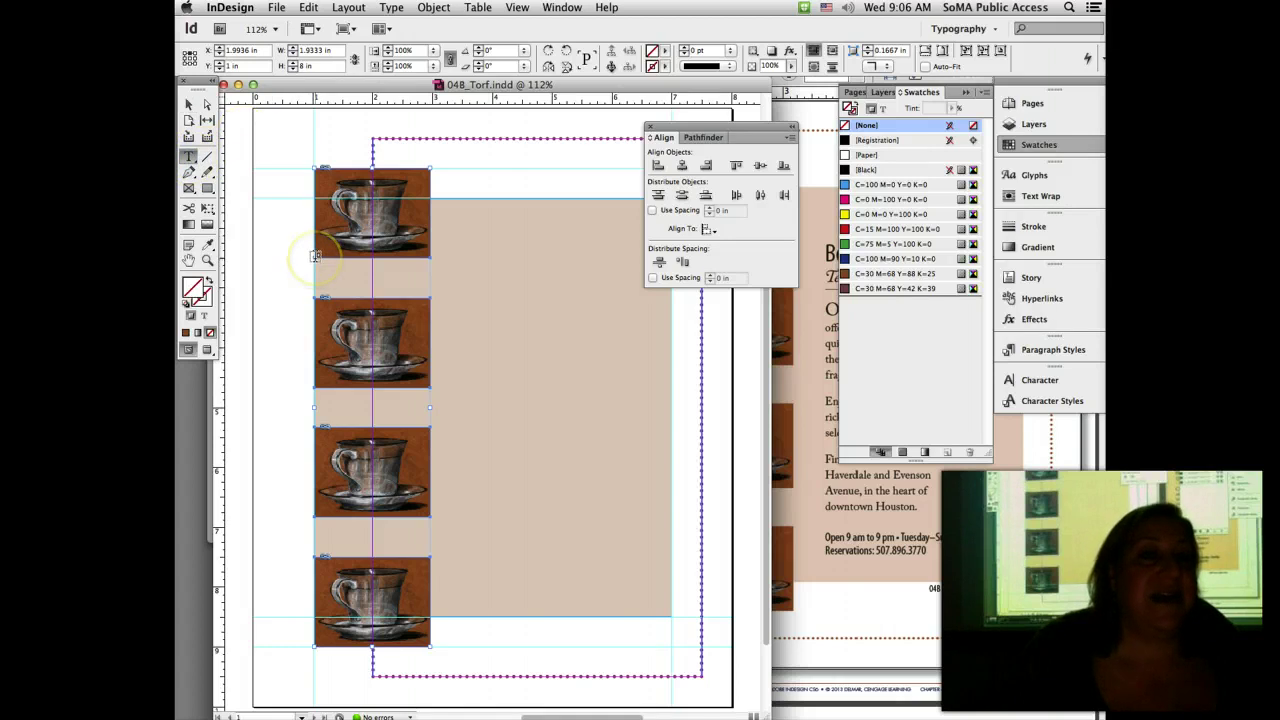
{"action": "left_click_drag", "start_coordinate": [314, 257], "coordinate": [431, 301]}
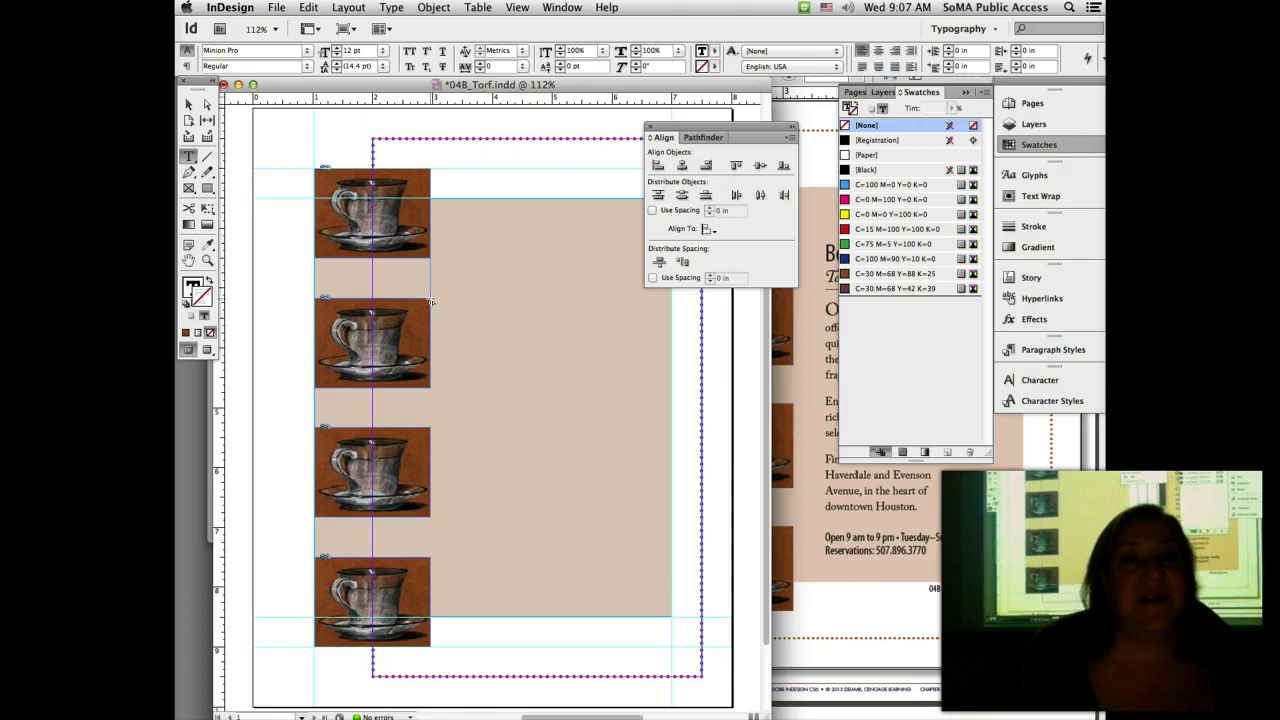
Step: Read the glyph steps on page 4 of chapter04handout.pdf, then return to 04B_Torf.indd
{"action": "left_click", "coordinate": [883, 601]}
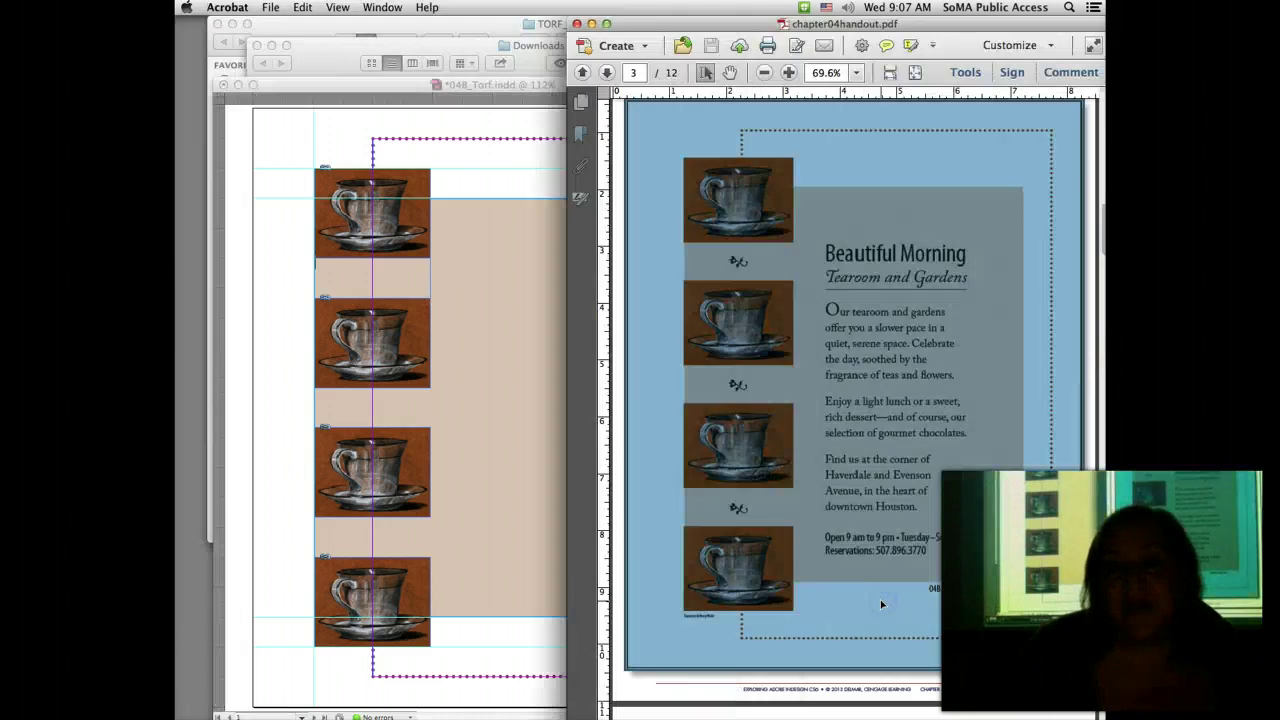
{"action": "scroll", "coordinate": [881, 604], "scroll_direction": "down", "scroll_amount": 10}
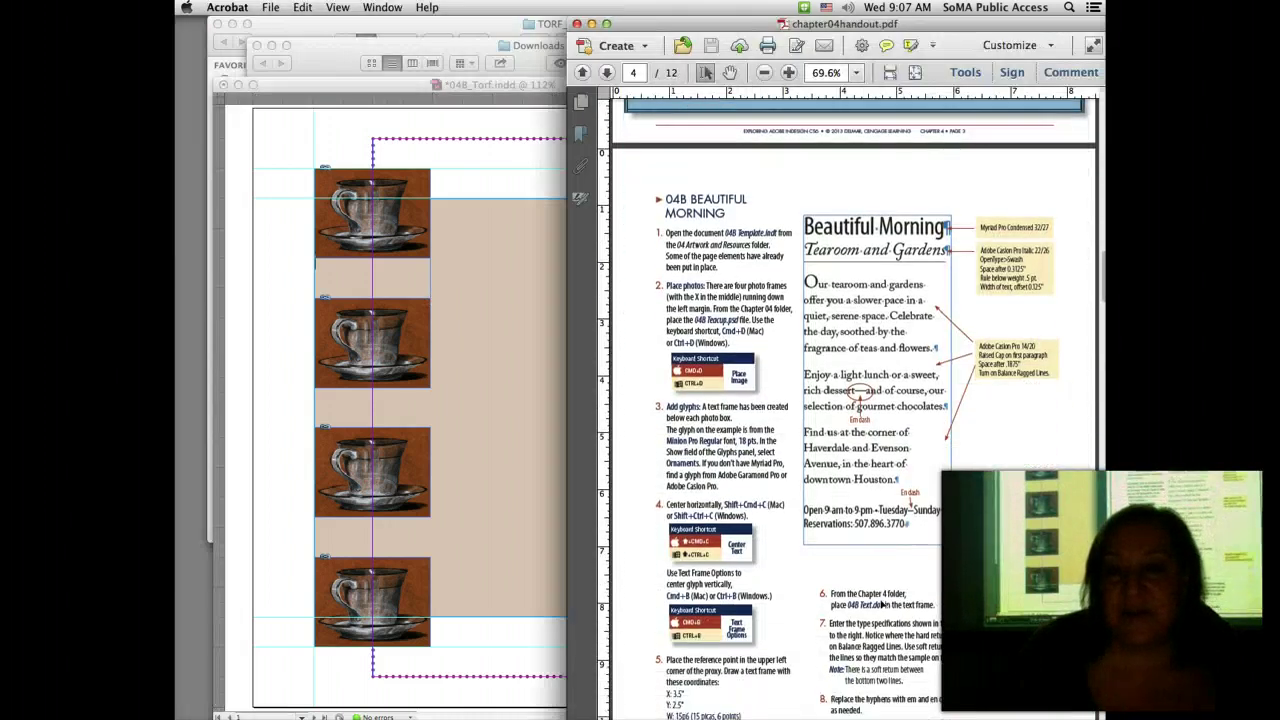
{"action": "scroll", "coordinate": [881, 604], "scroll_direction": "down", "scroll_amount": 3}
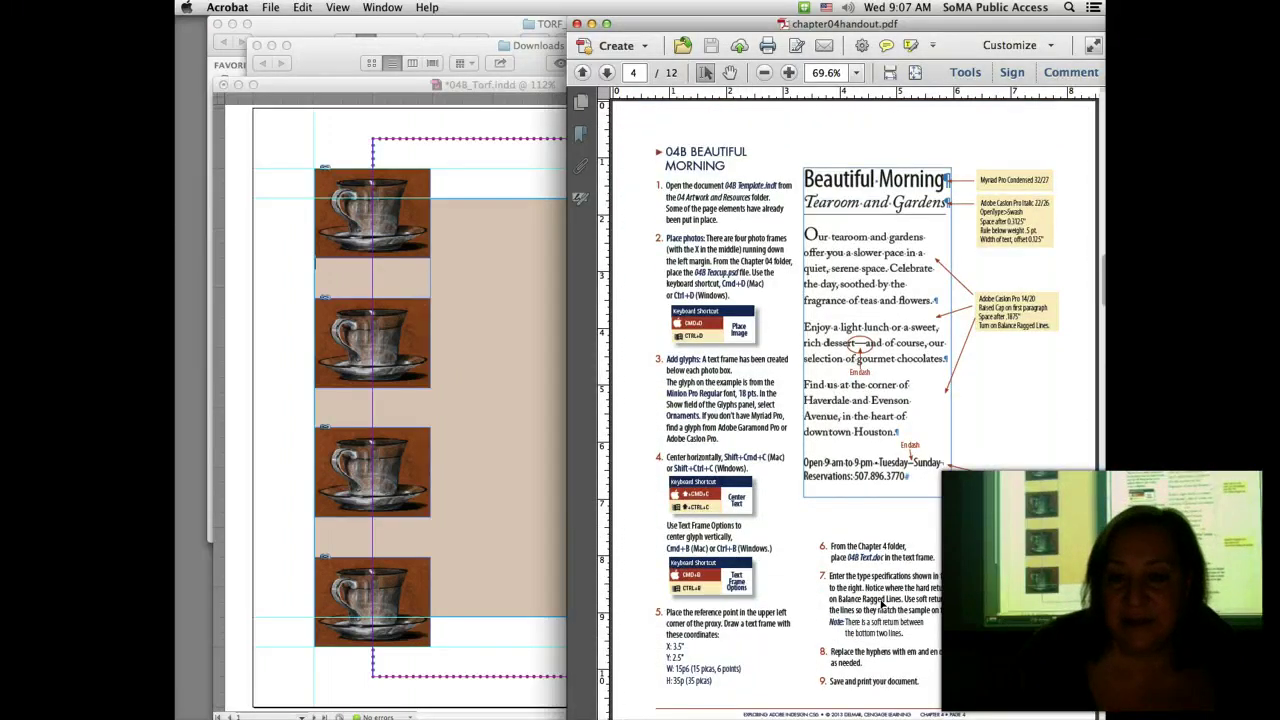
{"action": "scroll", "coordinate": [881, 602], "scroll_direction": "down", "scroll_amount": 1}
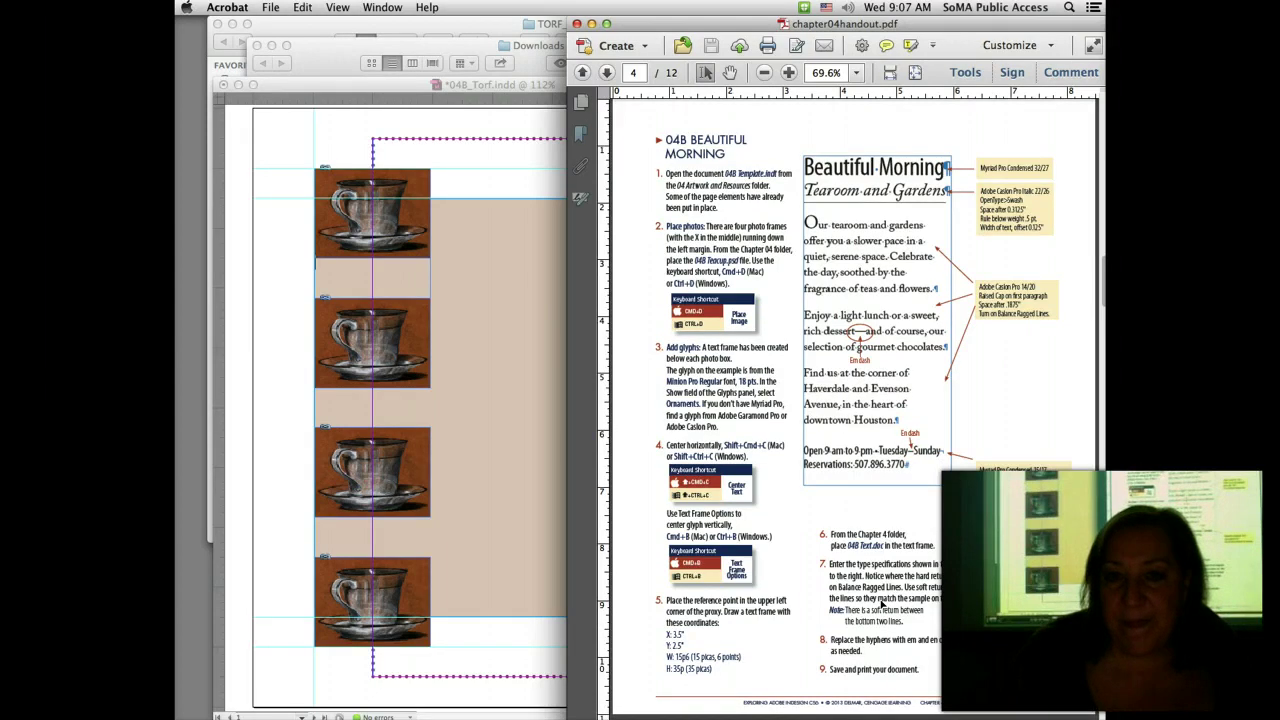
{"action": "scroll", "coordinate": [879, 602], "scroll_direction": "down", "scroll_amount": 6}
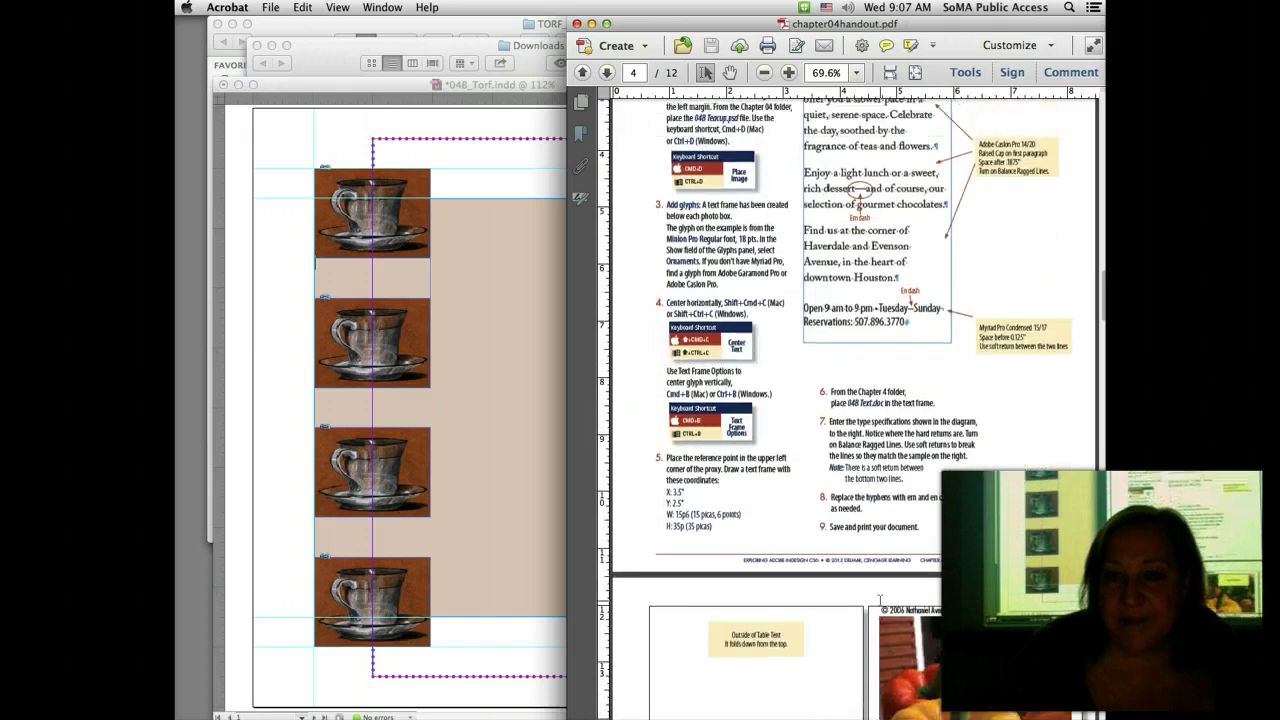
{"action": "scroll", "coordinate": [879, 601], "scroll_direction": "up", "scroll_amount": 8}
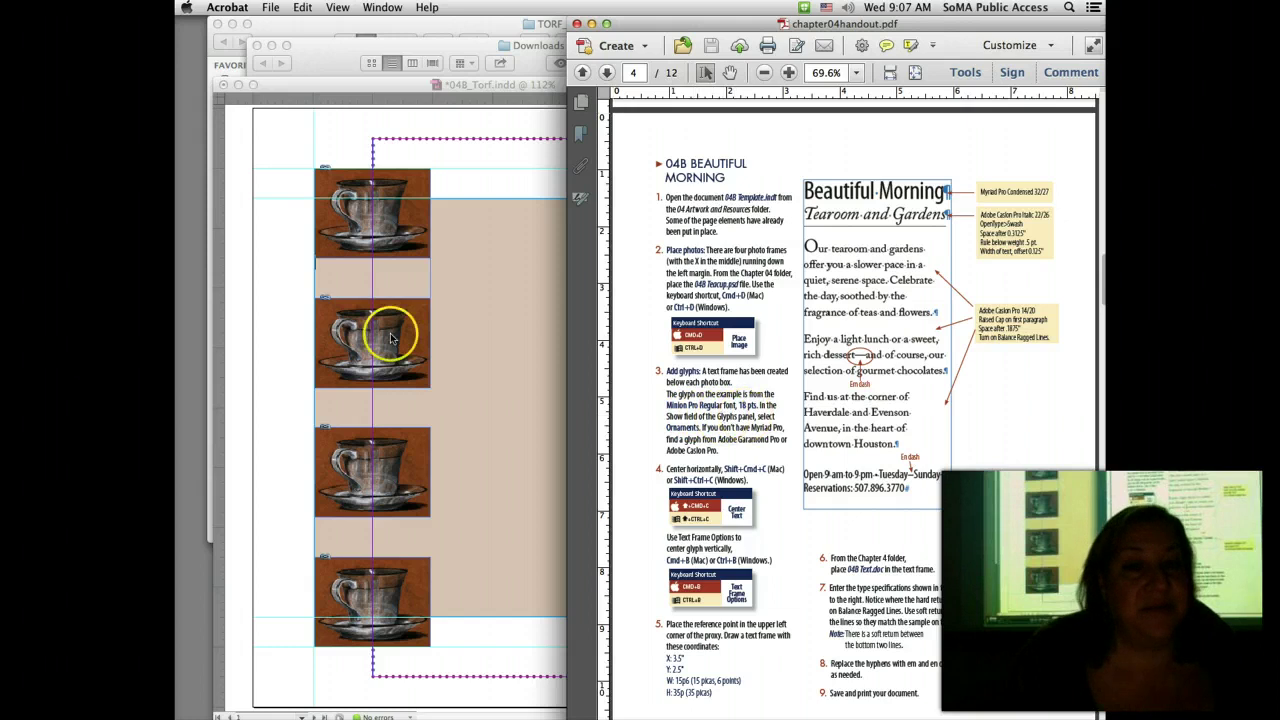
{"action": "left_click", "coordinate": [348, 270]}
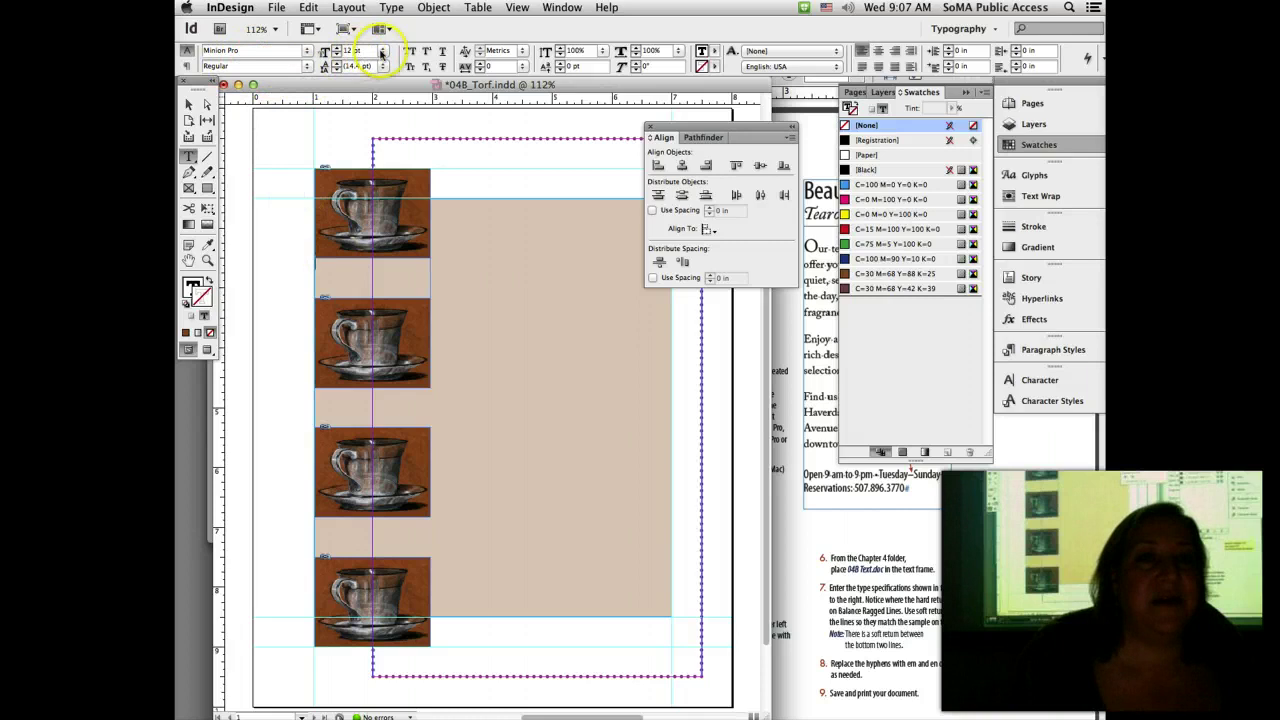
Step: Set the type size to 18 pt and open an enlarged, floating Glyphs panel
{"action": "triple_click", "coordinate": [350, 50]}
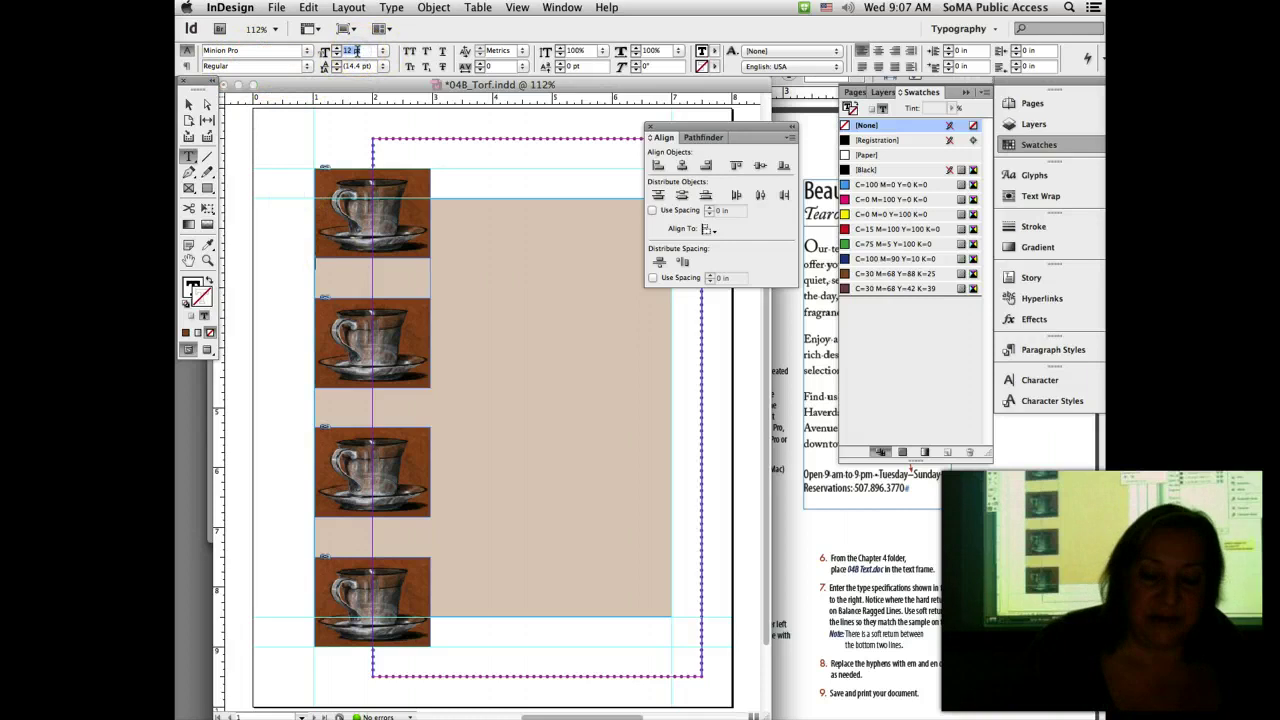
{"action": "key", "text": "Return"}
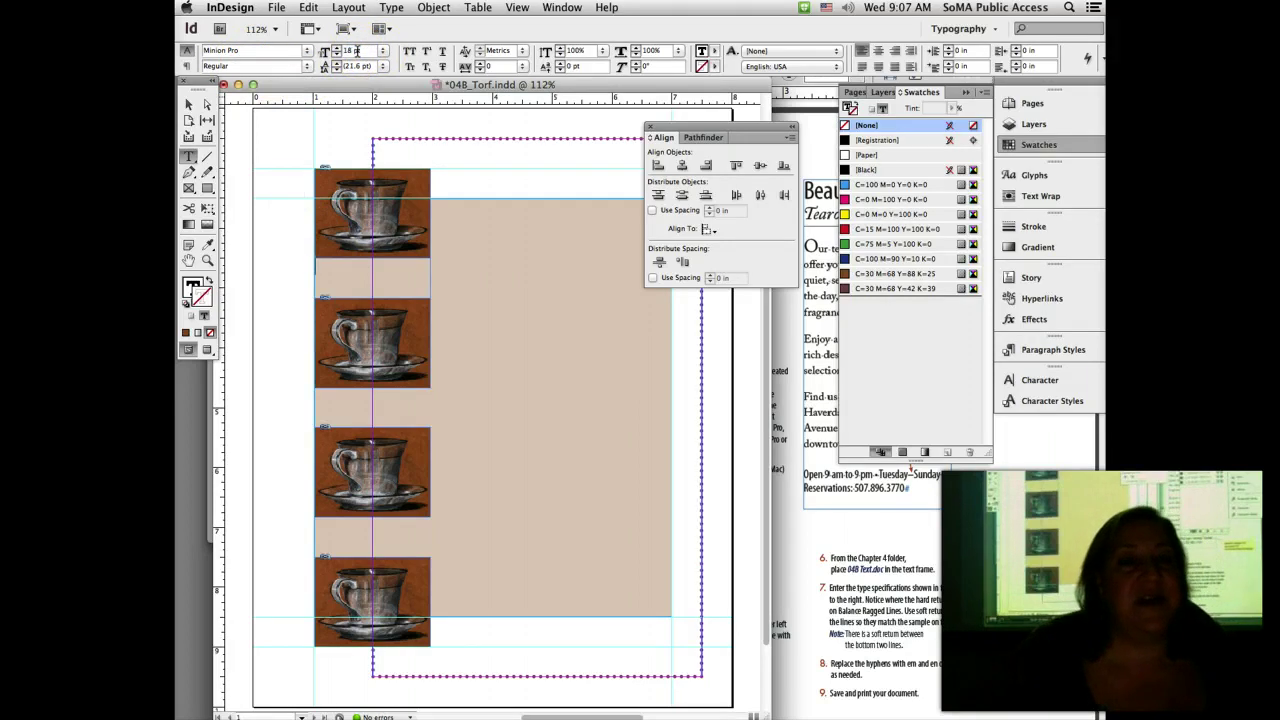
{"action": "left_click", "coordinate": [391, 7]}
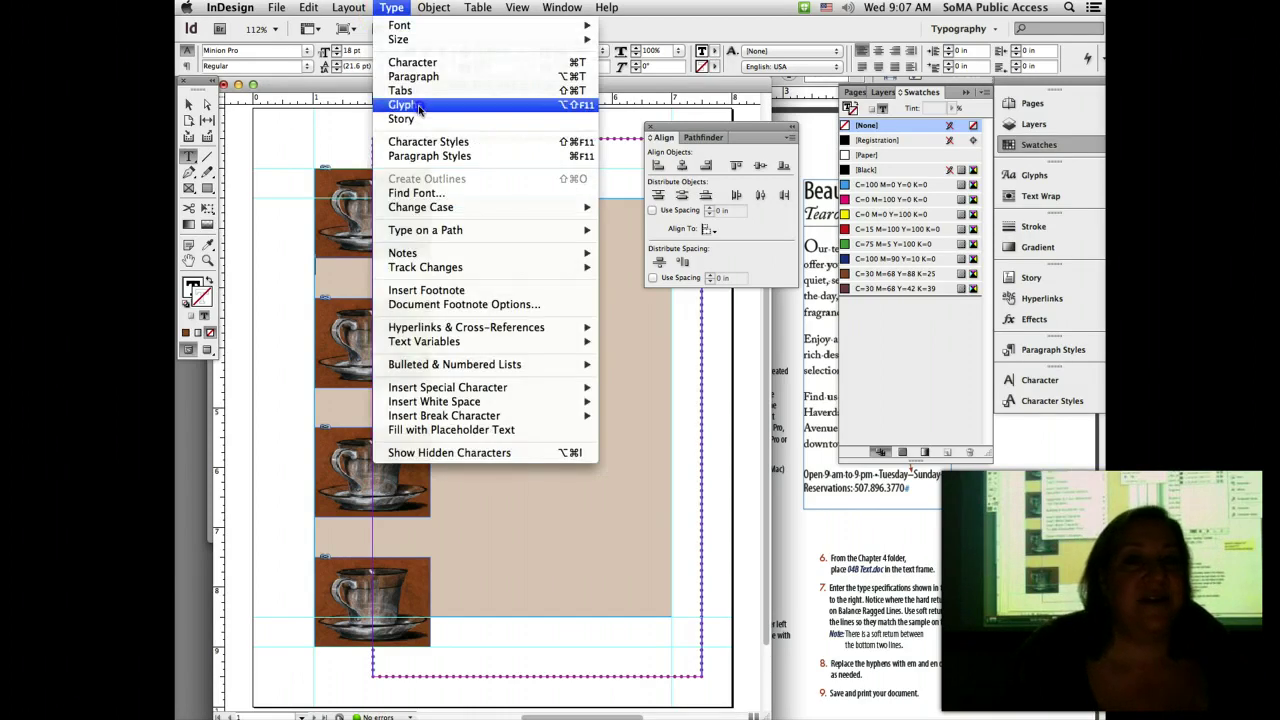
{"action": "left_click", "coordinate": [419, 106]}
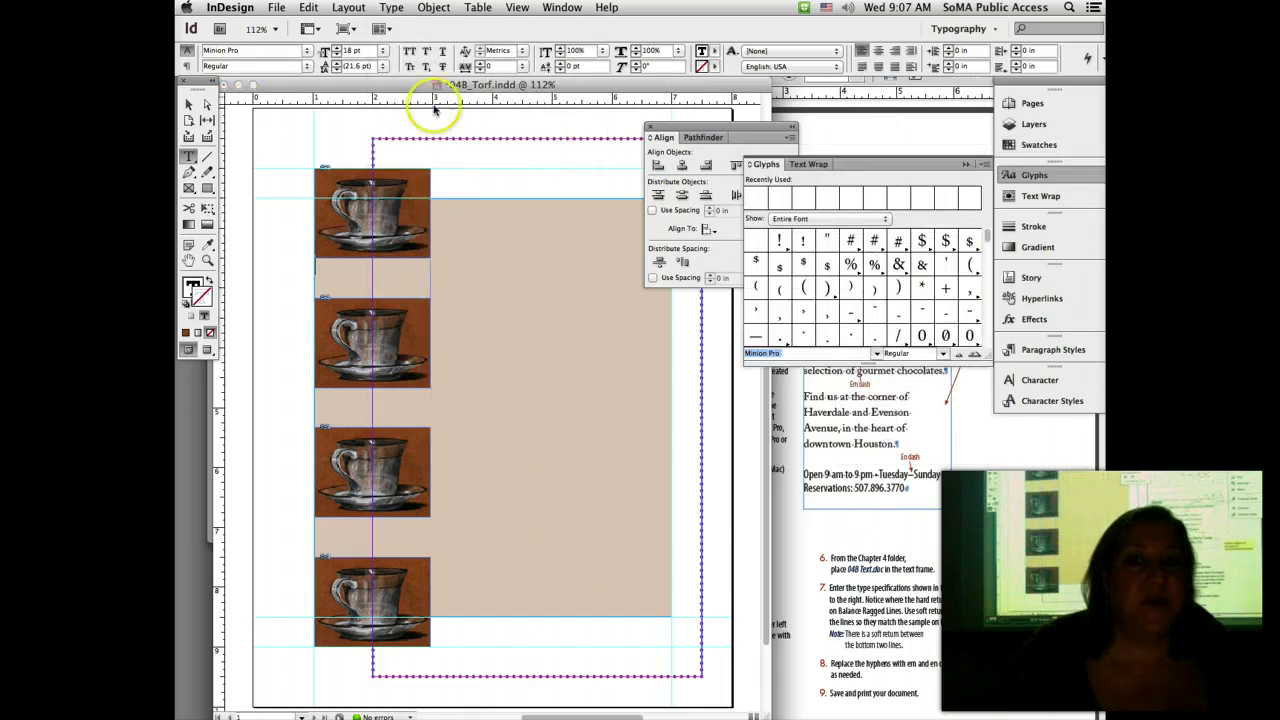
{"action": "left_click_drag", "start_coordinate": [764, 166], "coordinate": [464, 104]}
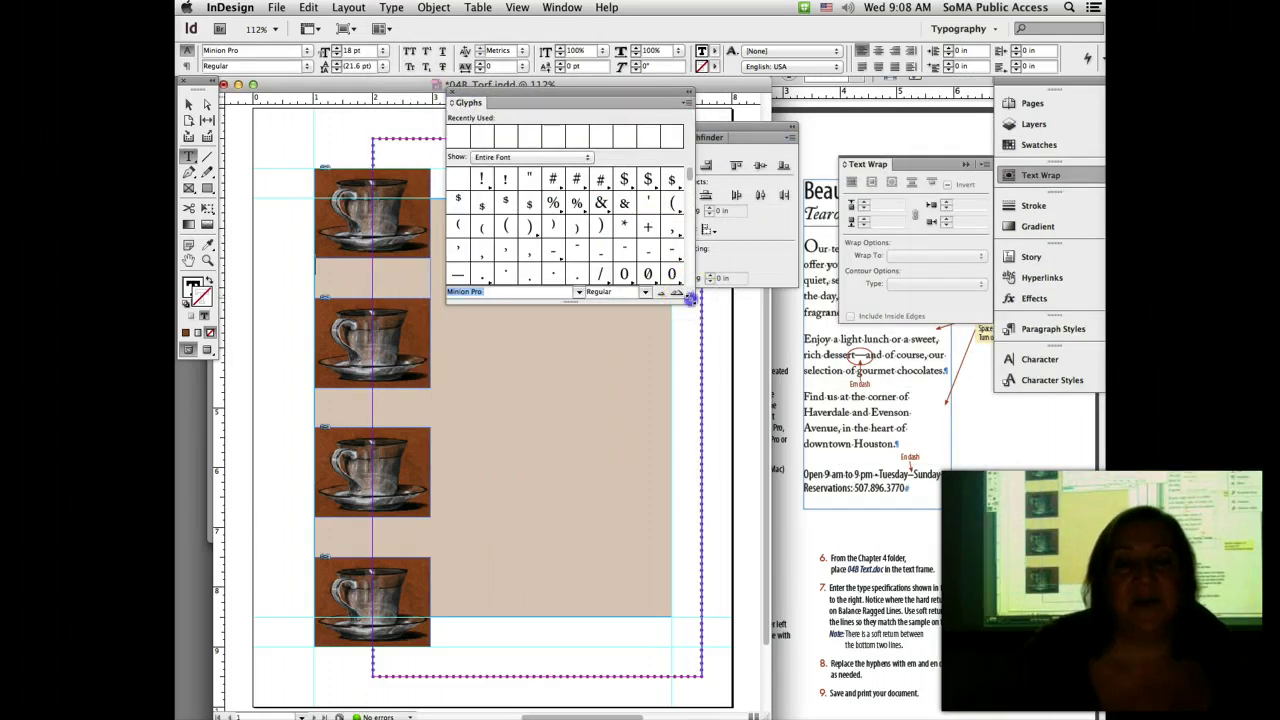
{"action": "left_click_drag", "start_coordinate": [692, 296], "coordinate": [1048, 632]}
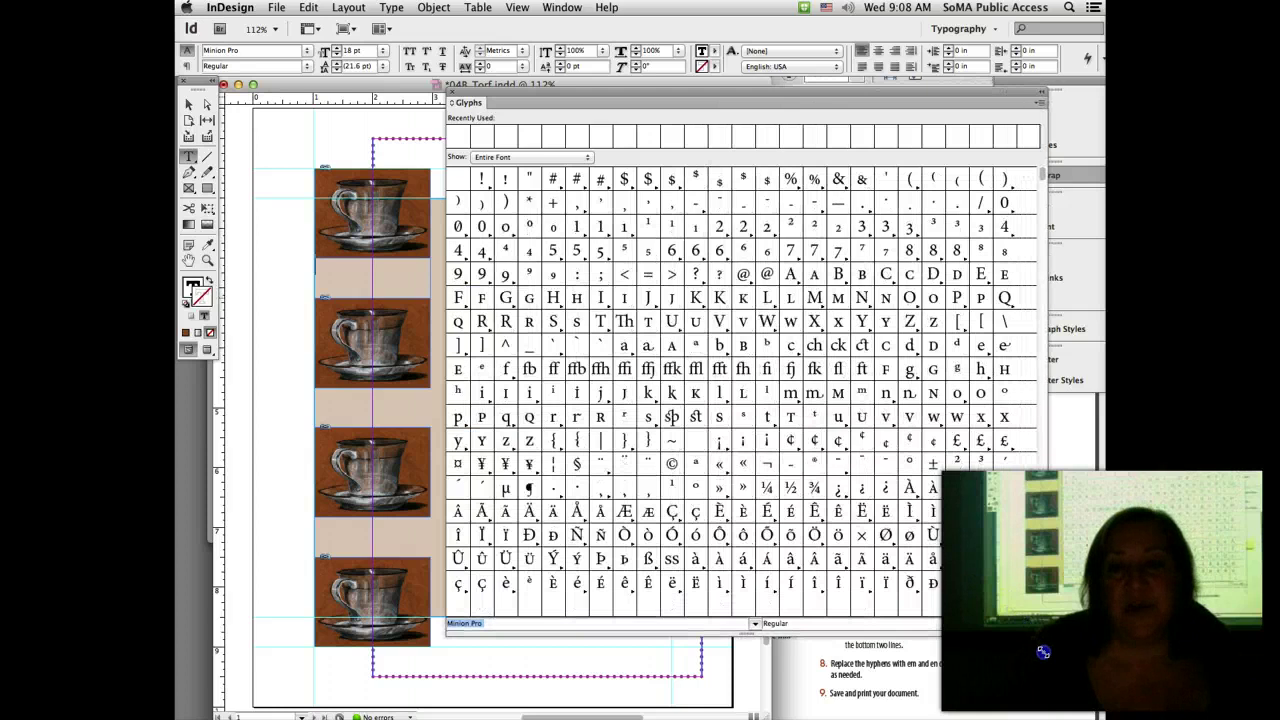
Step: Insert the Minion Pro ornament glyph into the frame, close Glyphs, and view the Acrobat handout
{"action": "scroll", "coordinate": [869, 474], "scroll_direction": "down", "scroll_amount": 10}
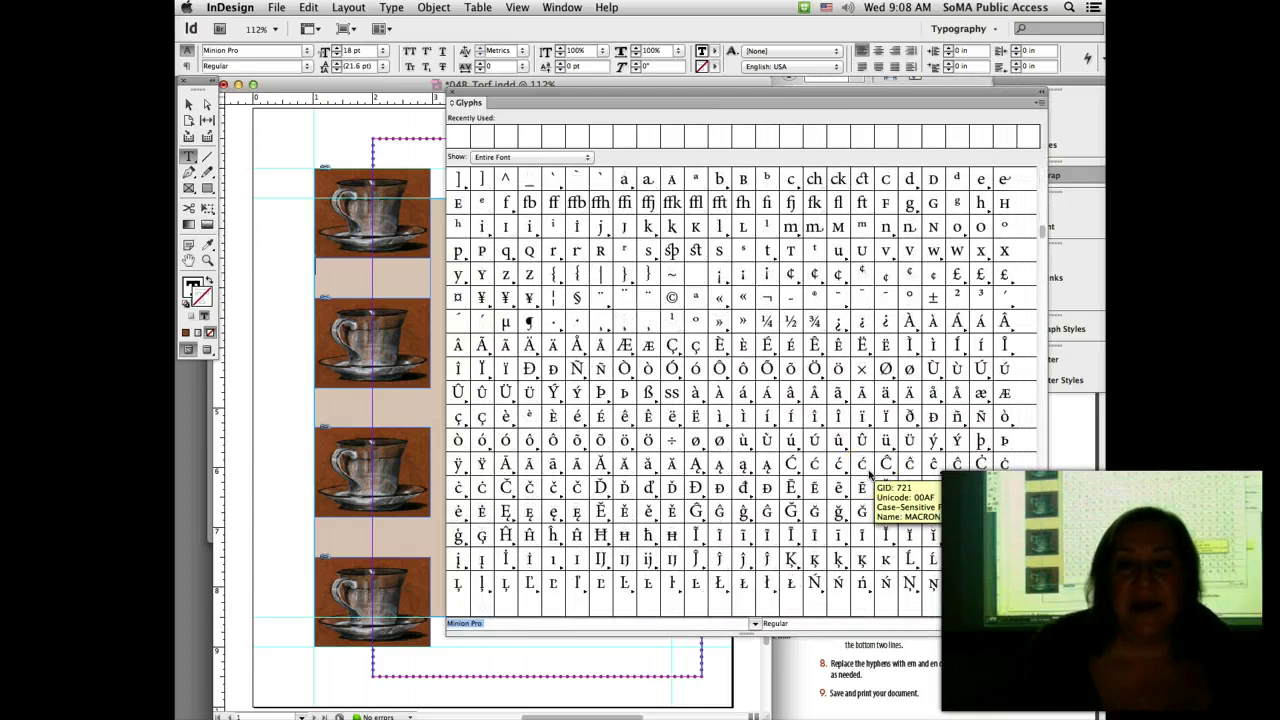
{"action": "scroll", "coordinate": [869, 474], "scroll_direction": "down", "scroll_amount": 15}
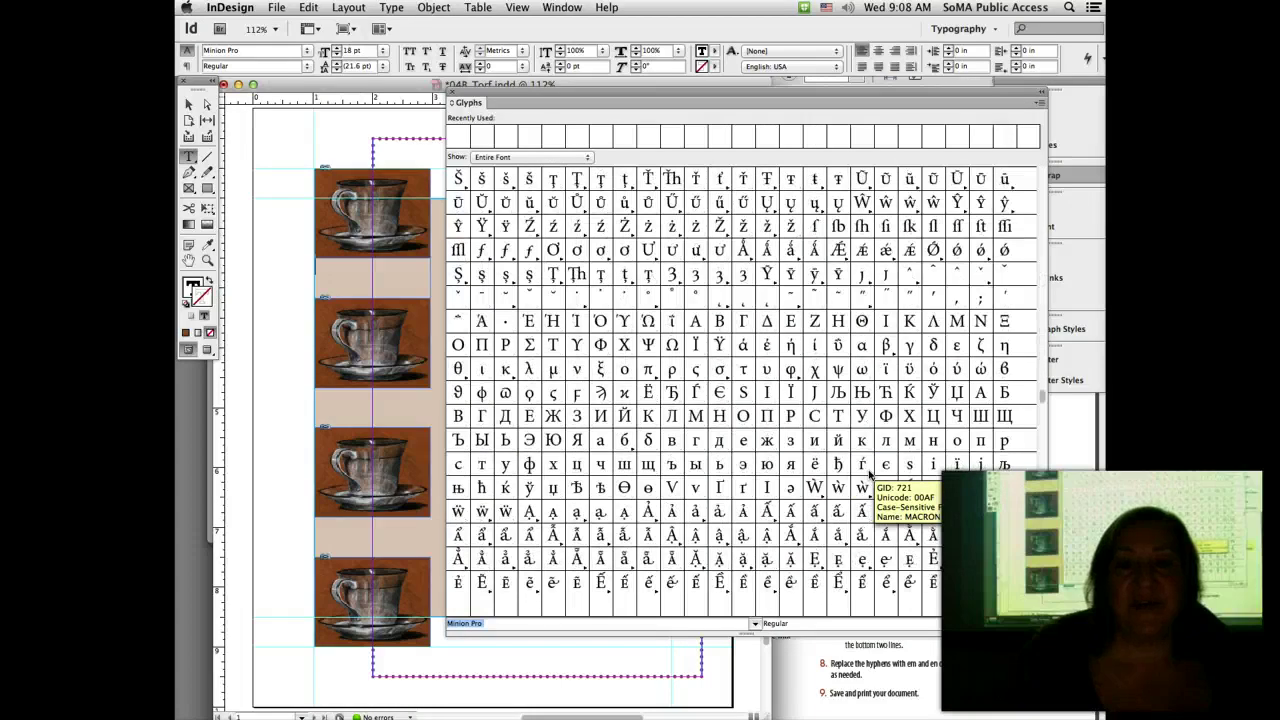
{"action": "scroll", "coordinate": [869, 474], "scroll_direction": "down", "scroll_amount": 8}
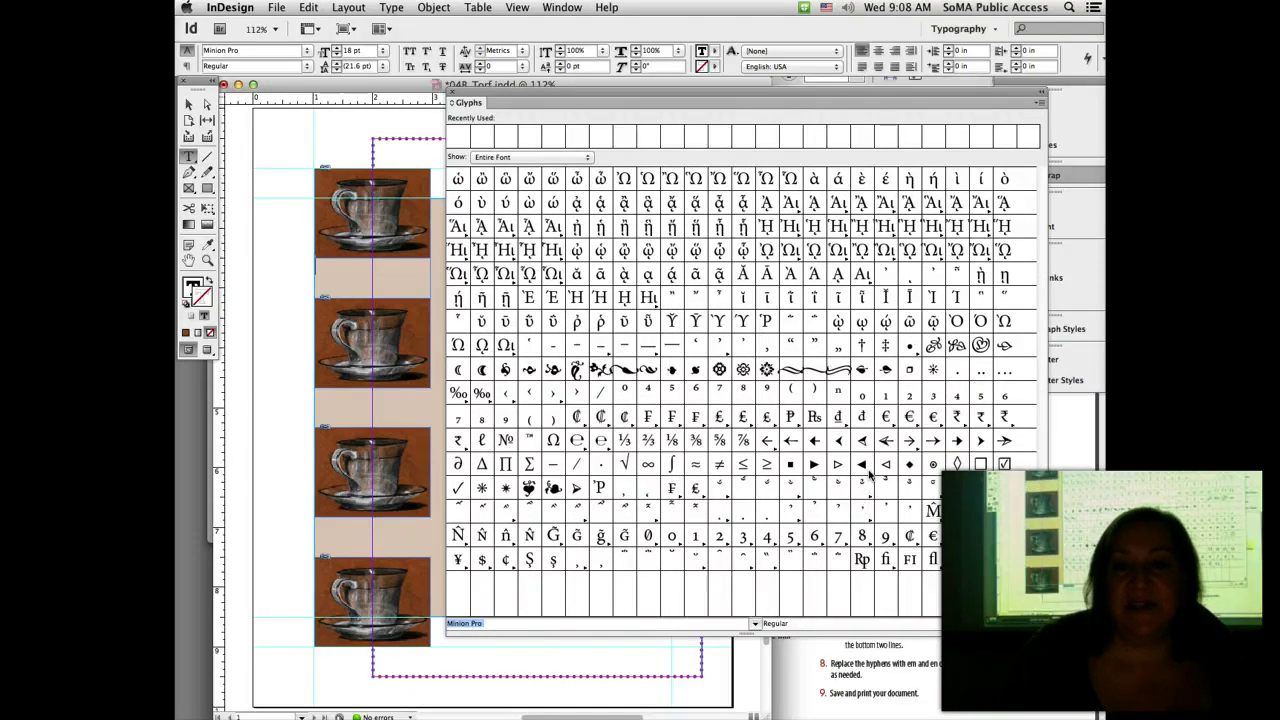
{"action": "double_click", "coordinate": [598, 370]}
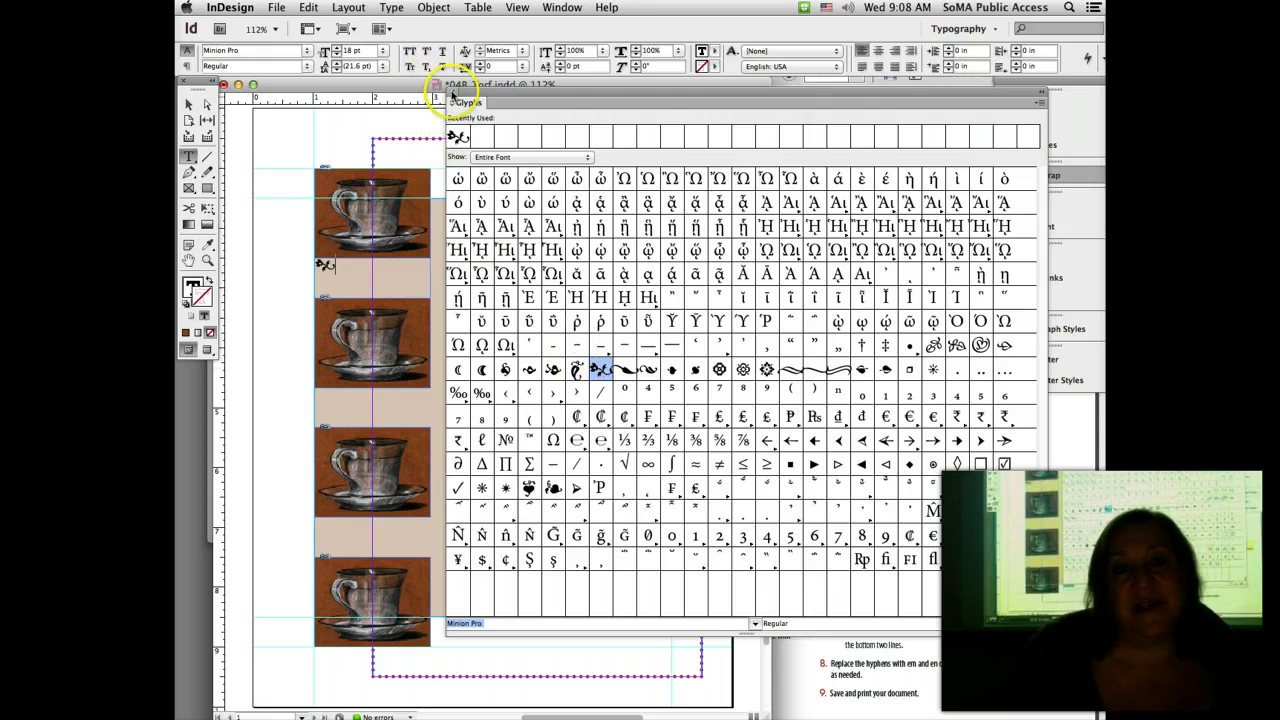
{"action": "left_click", "coordinate": [451, 95]}
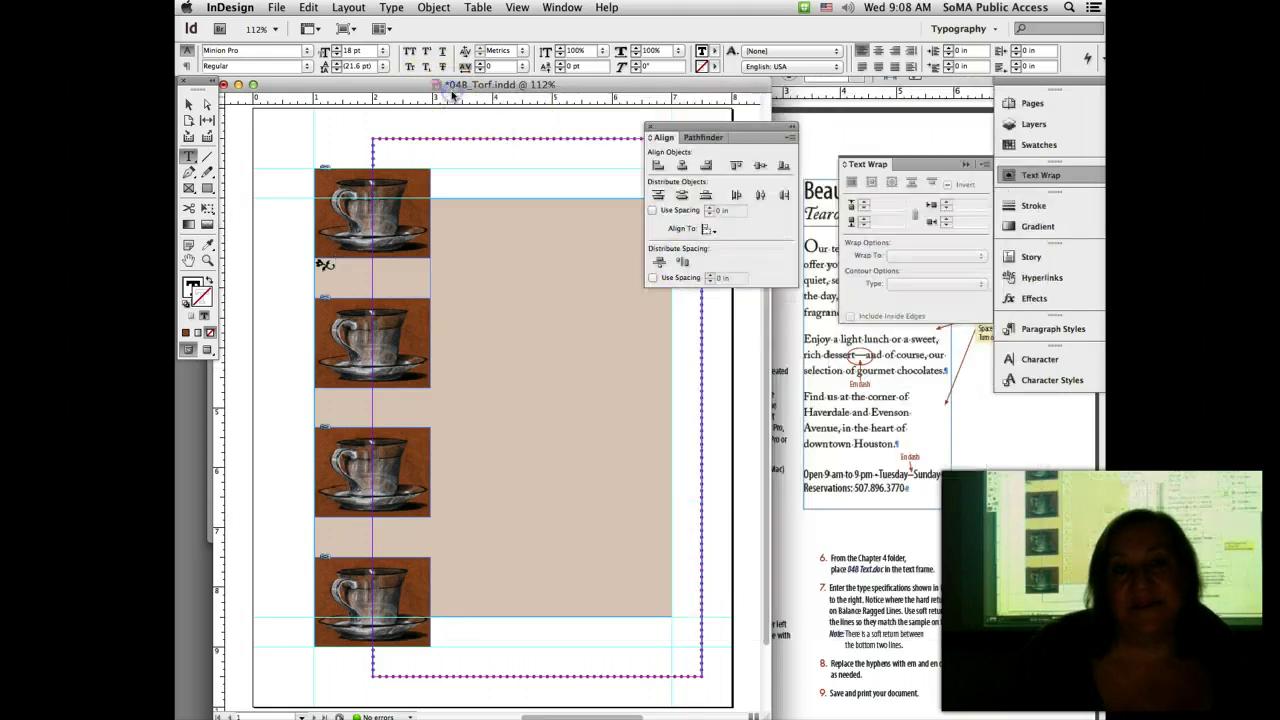
{"action": "left_click", "coordinate": [796, 553]}
{"action": "scroll", "coordinate": [791, 549], "scroll_direction": "down", "scroll_amount": 3}
Step: View the handout's page 3 sample flyer with ornaments under each teacup, then return to InDesign
{"action": "scroll", "coordinate": [791, 549], "scroll_direction": "up", "scroll_amount": 2}
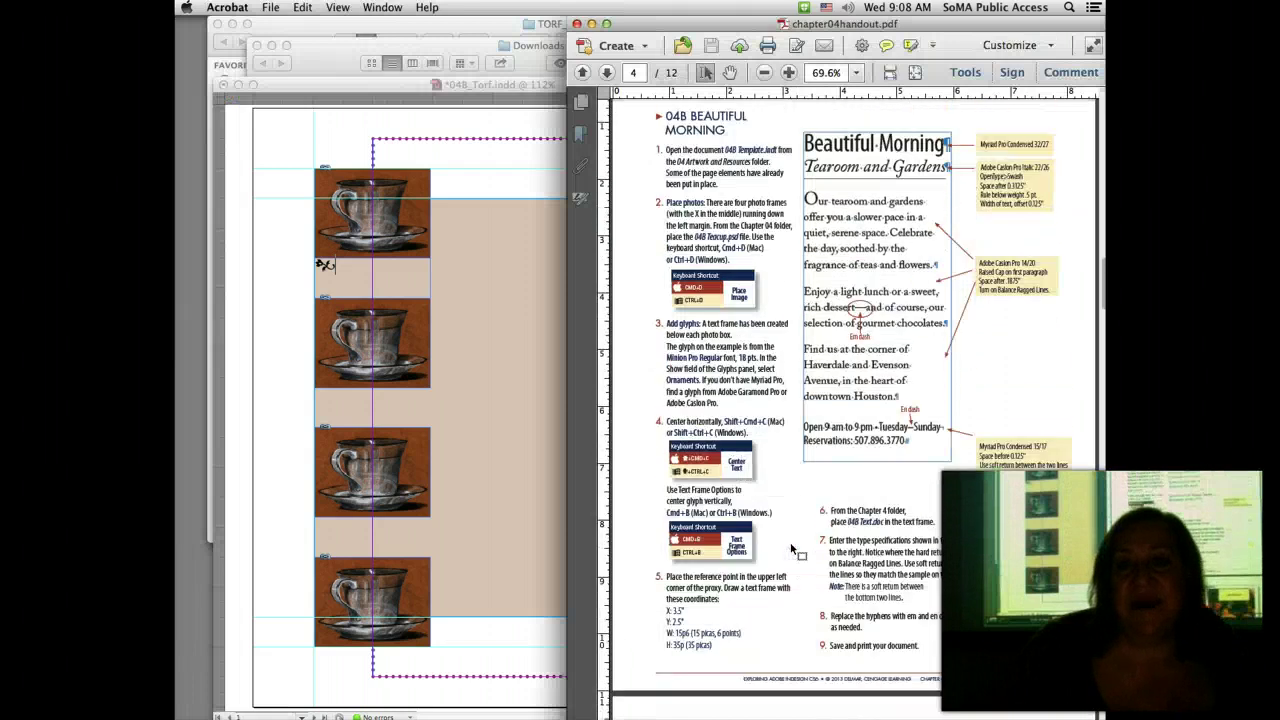
{"action": "scroll", "coordinate": [790, 545], "scroll_direction": "up", "scroll_amount": 10}
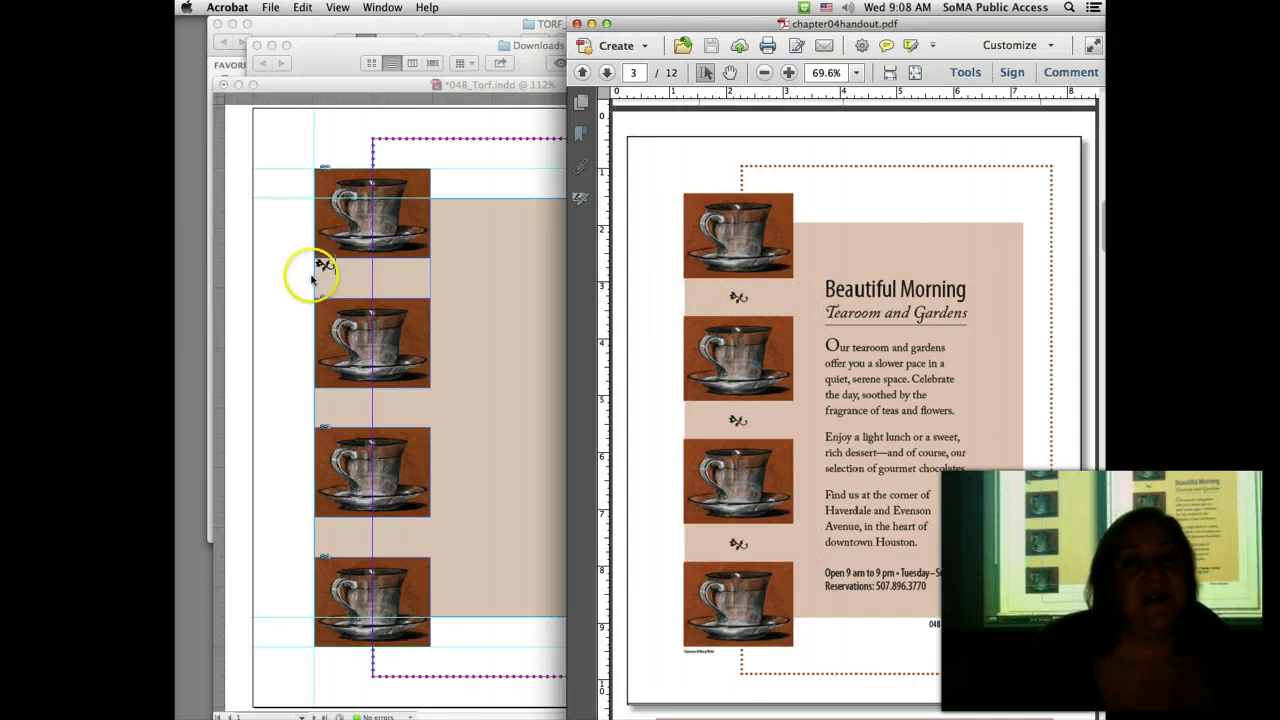
{"action": "left_click", "coordinate": [312, 279]}
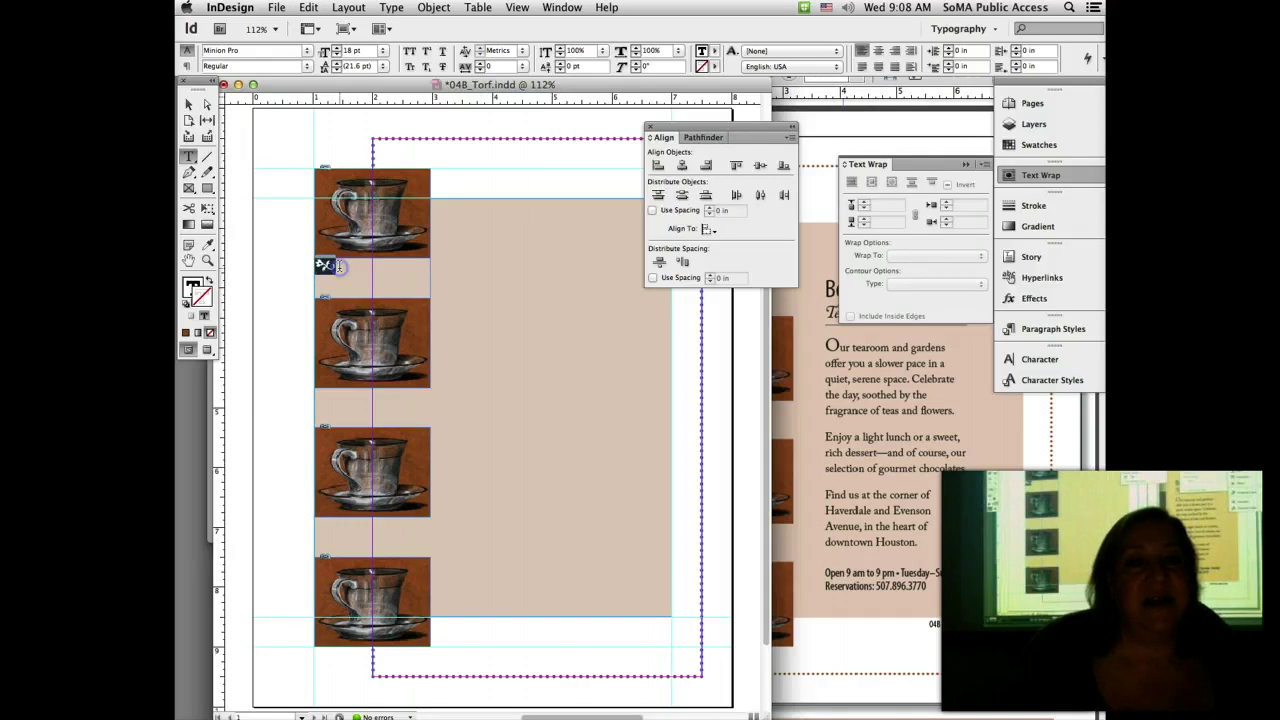
Step: Select the ornament and centre it horizontally with Align Center
{"action": "left_click_drag", "start_coordinate": [314, 266], "coordinate": [341, 265]}
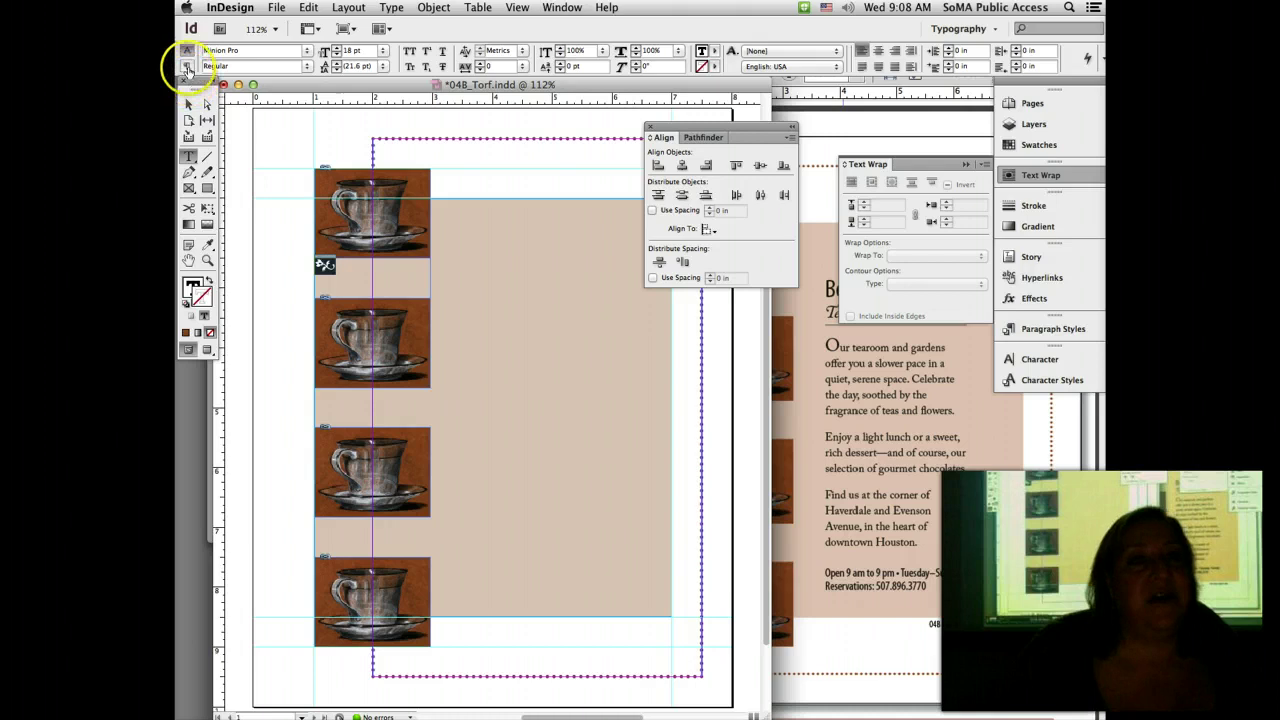
{"action": "left_click", "coordinate": [187, 67]}
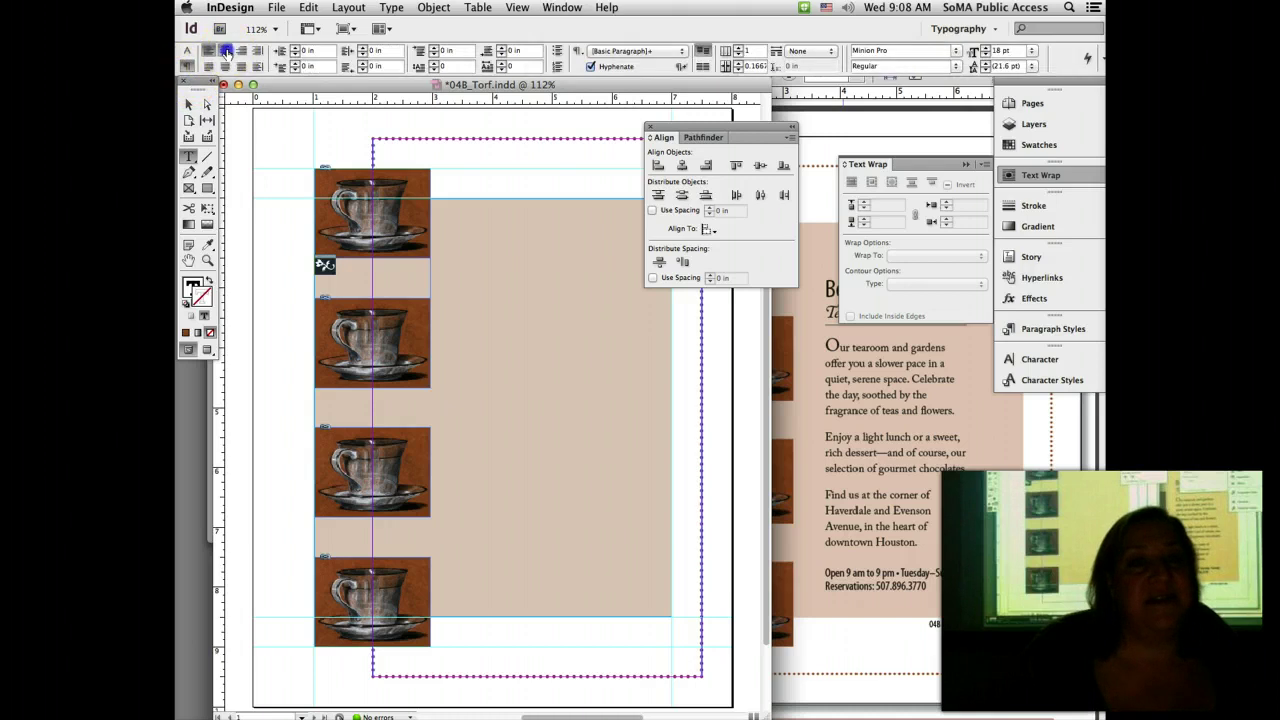
{"action": "left_click", "coordinate": [225, 51]}
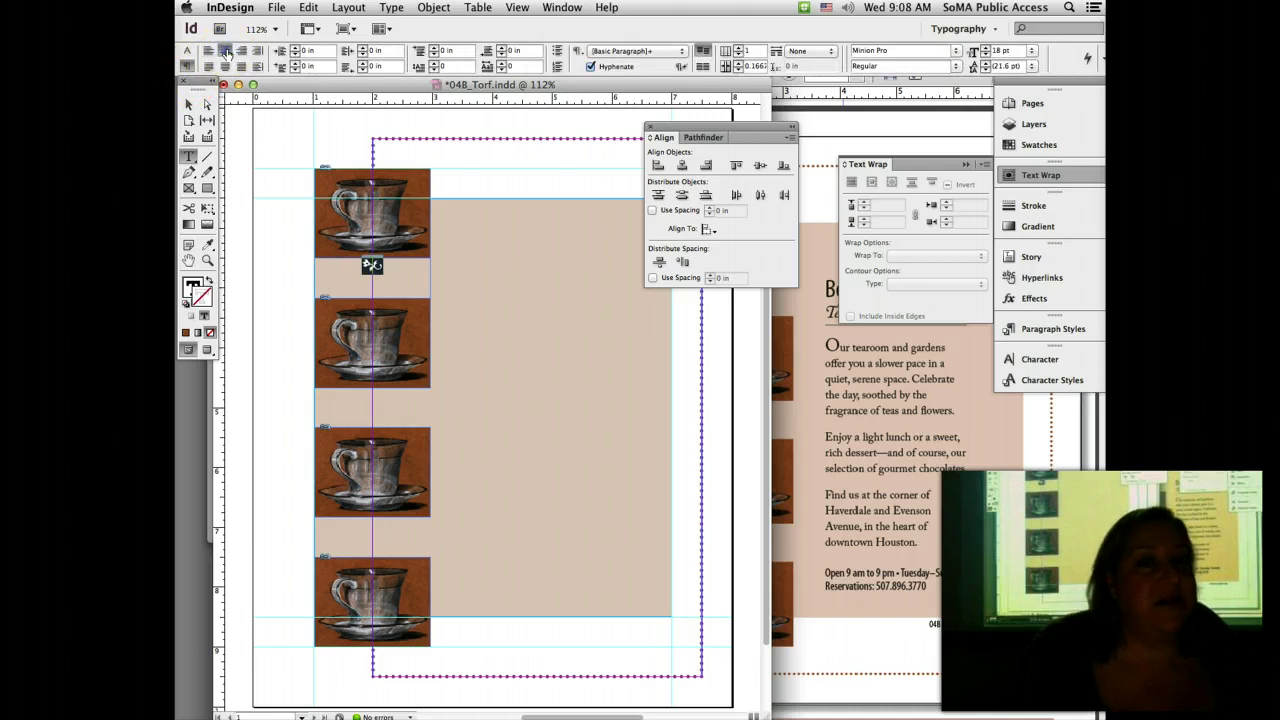
Step: Set the frame's Vertical Justification to Center in Text Frame Options
{"action": "left_click", "coordinate": [436, 8]}
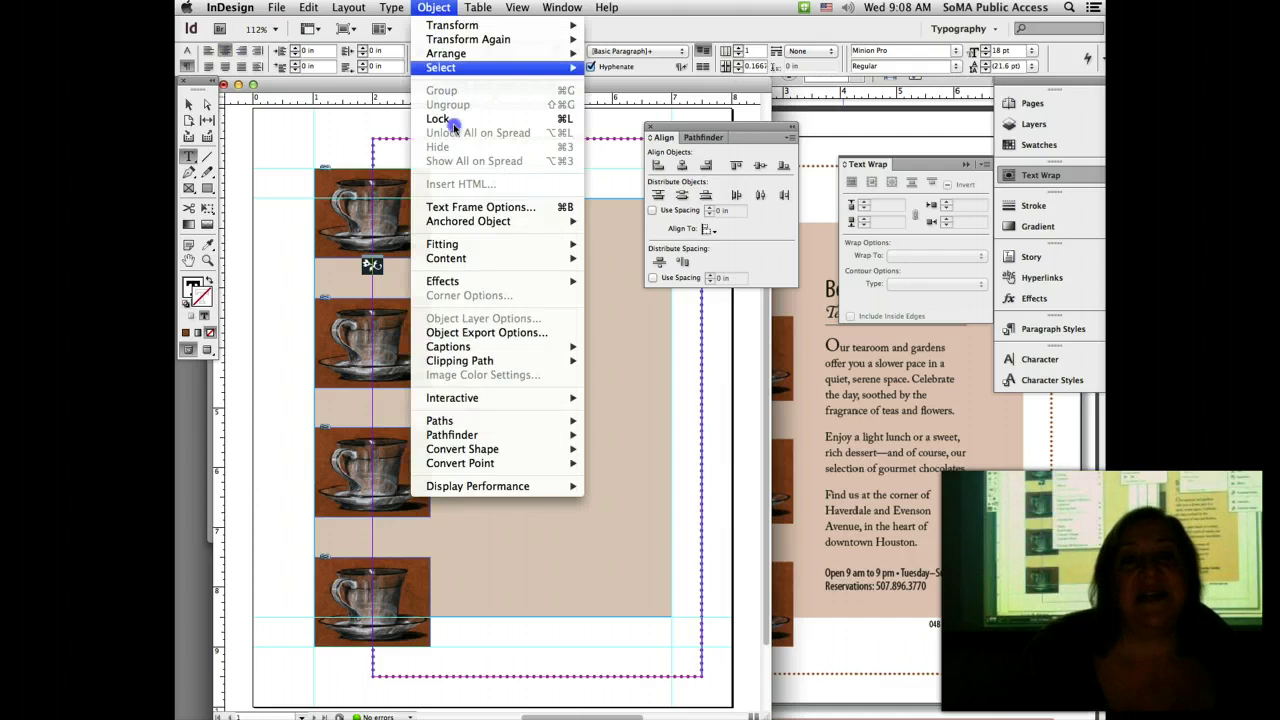
{"action": "left_click", "coordinate": [473, 207]}
{"action": "left_click_drag", "start_coordinate": [494, 40], "coordinate": [720, 38]}
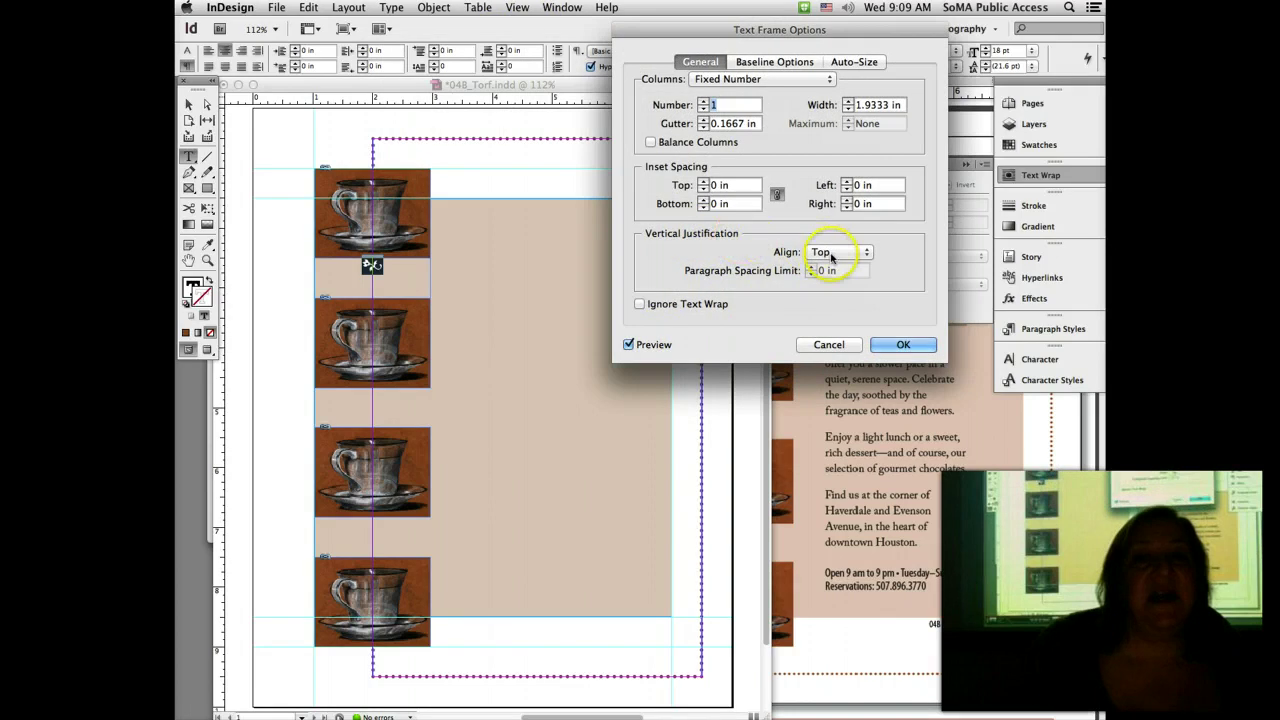
{"action": "left_click", "coordinate": [830, 258]}
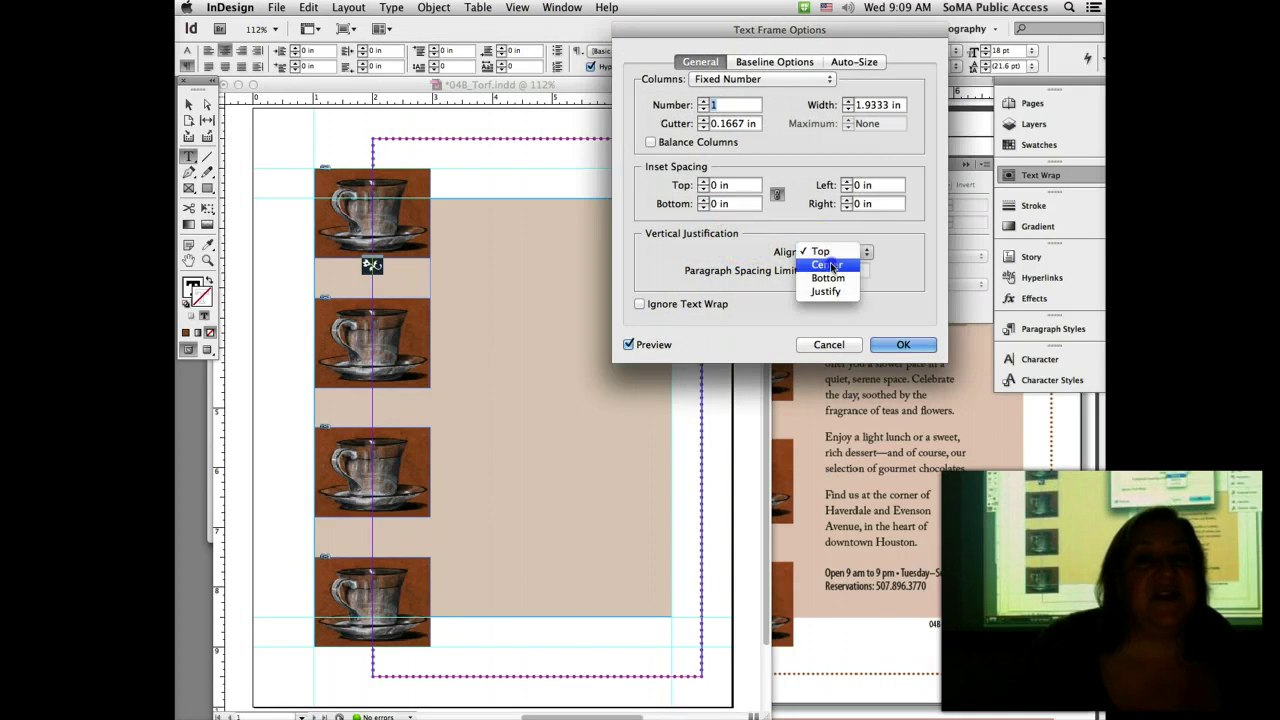
{"action": "left_click", "coordinate": [829, 265]}
{"action": "left_click", "coordinate": [903, 345]}
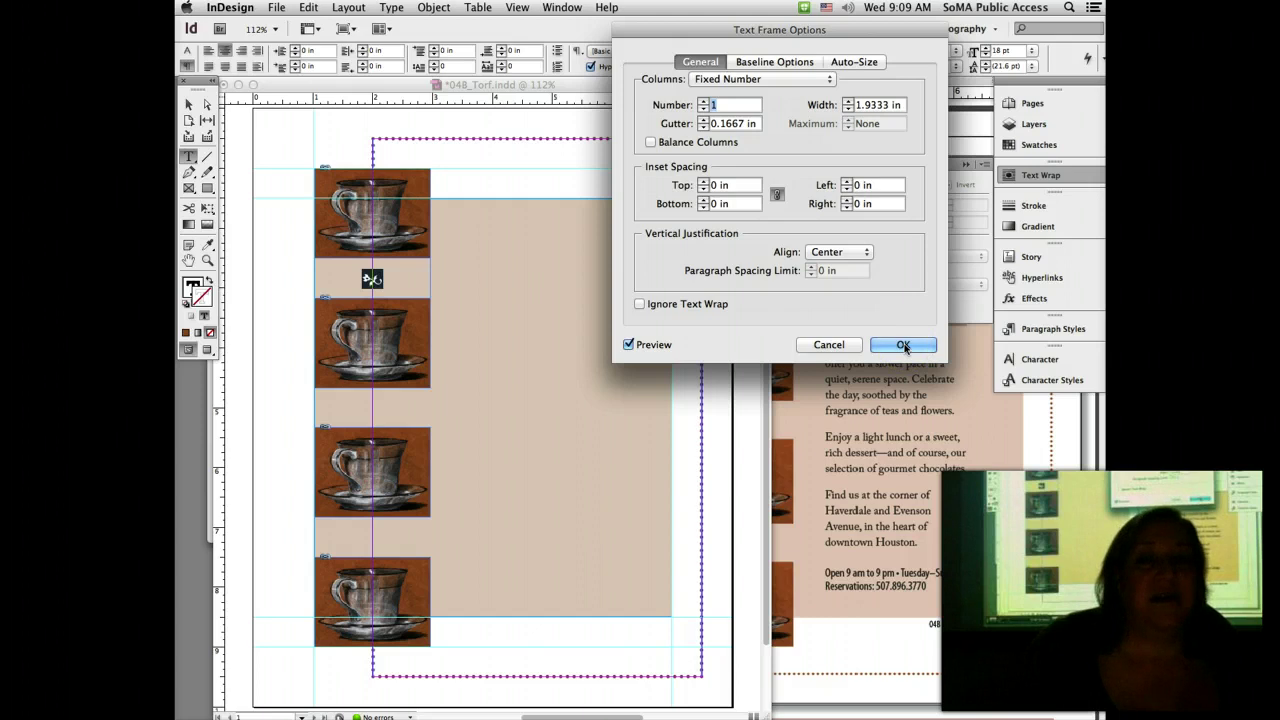
{"action": "left_click", "coordinate": [903, 345]}
Step: Select the ornament frame between the first two cups with the Selection tool
{"action": "left_click", "coordinate": [340, 210]}
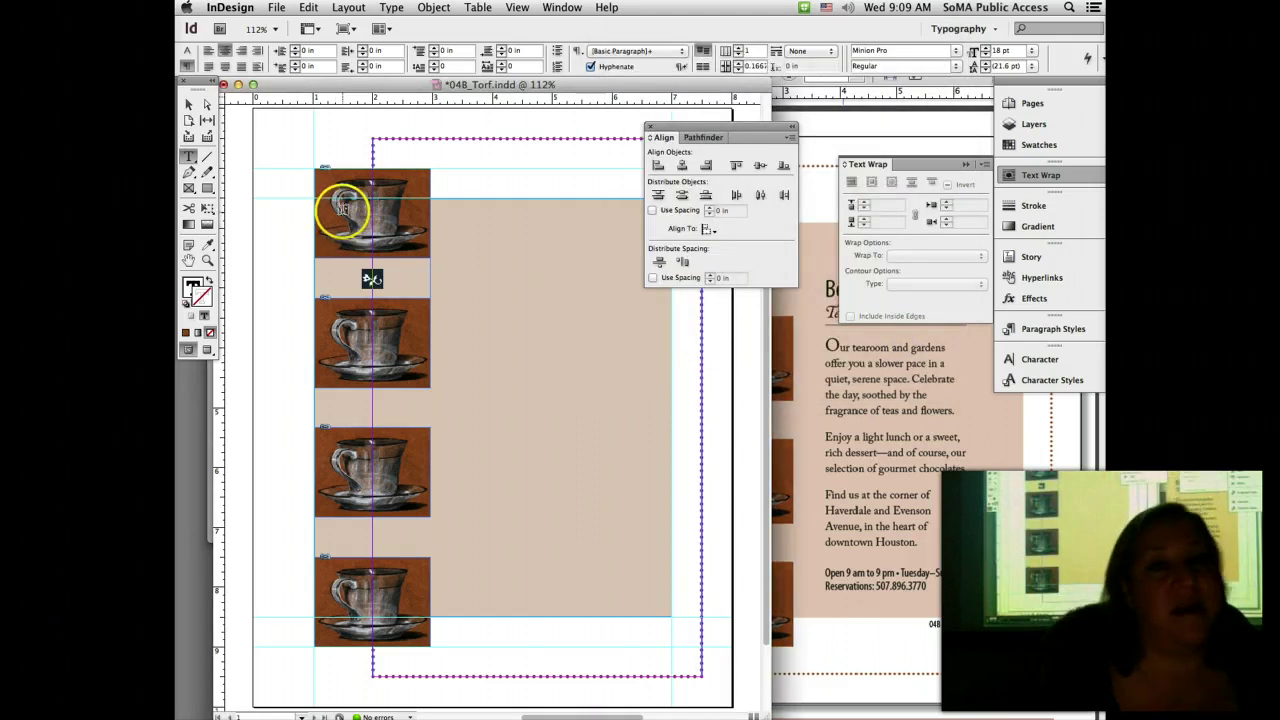
{"action": "left_click", "coordinate": [190, 104]}
{"action": "left_click", "coordinate": [372, 279]}
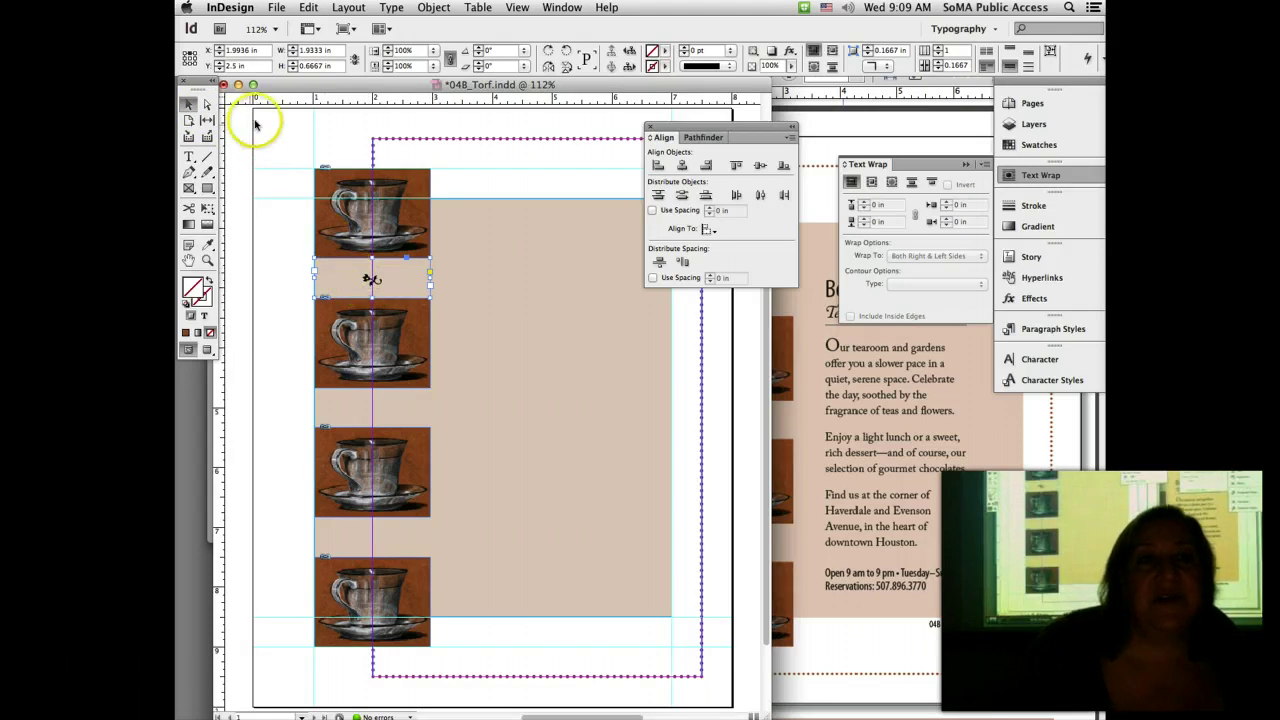
Step: Duplicate the ornament into the gaps between cups two and three, and three and four
{"action": "left_click", "coordinate": [337, 286]}
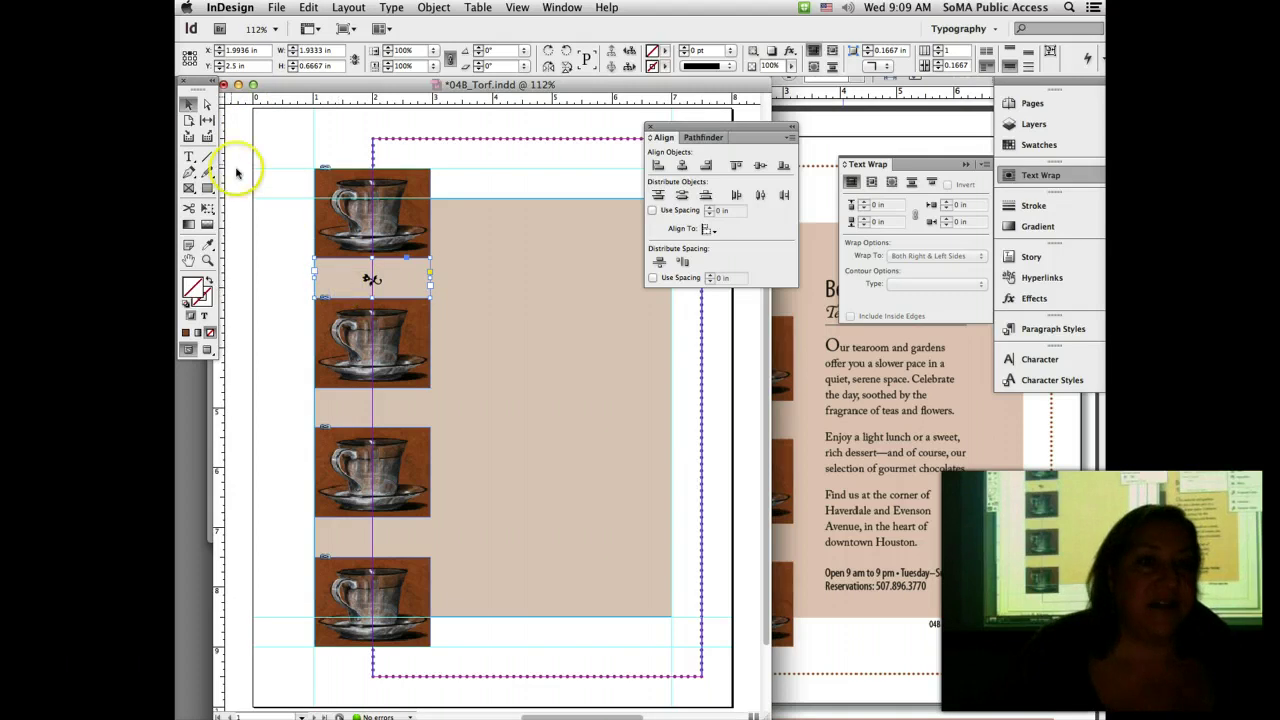
{"action": "left_click", "coordinate": [187, 105]}
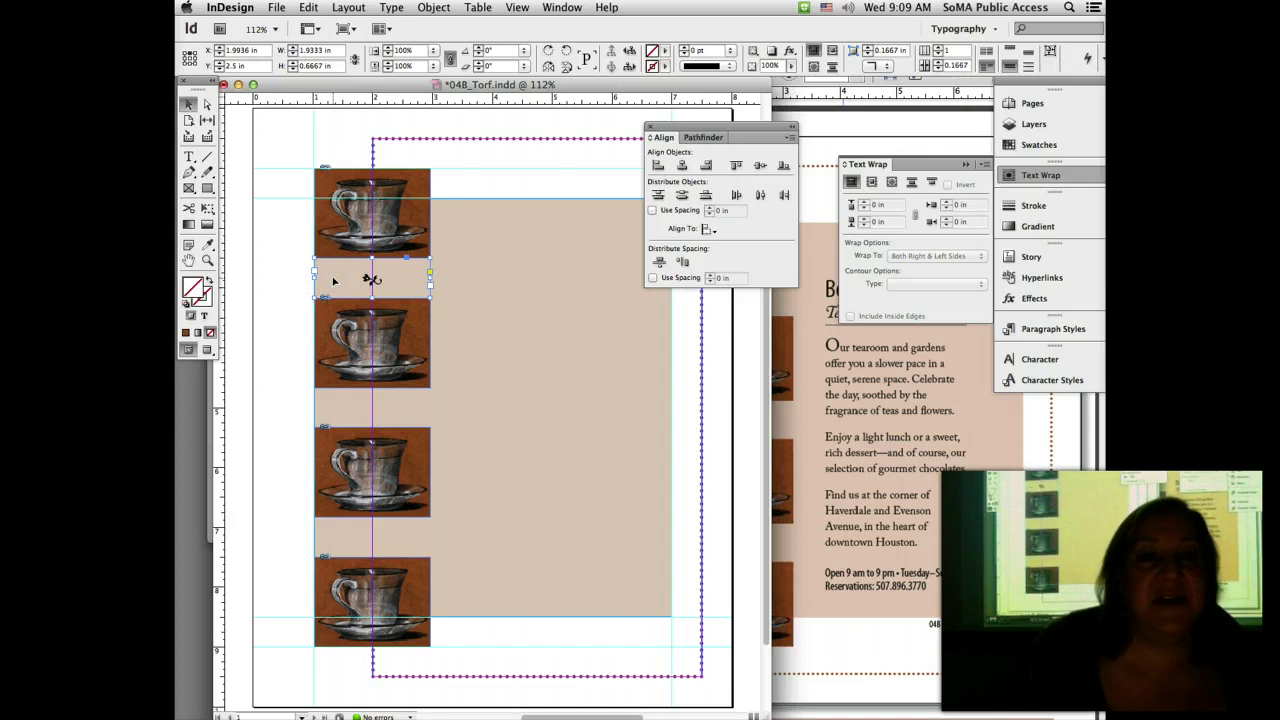
{"action": "left_click_drag", "start_coordinate": [334, 281], "coordinate": [341, 410]}
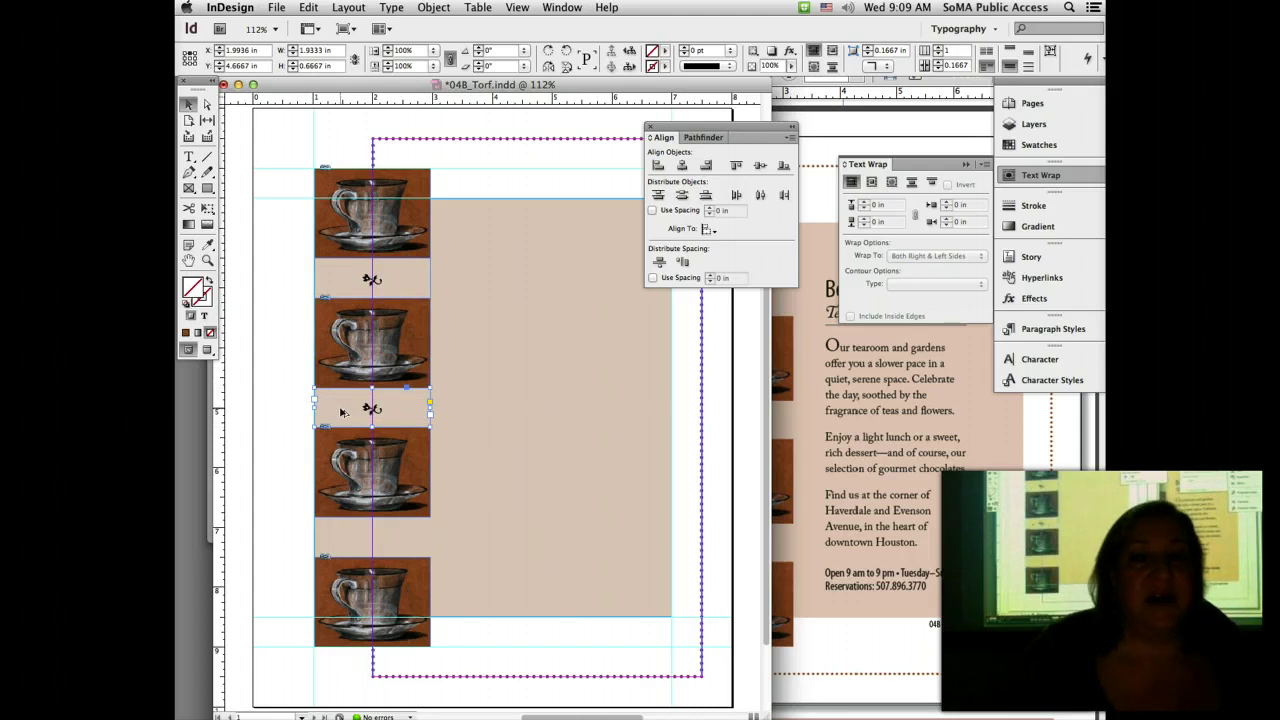
{"action": "left_click_drag", "start_coordinate": [341, 411], "coordinate": [347, 541]}
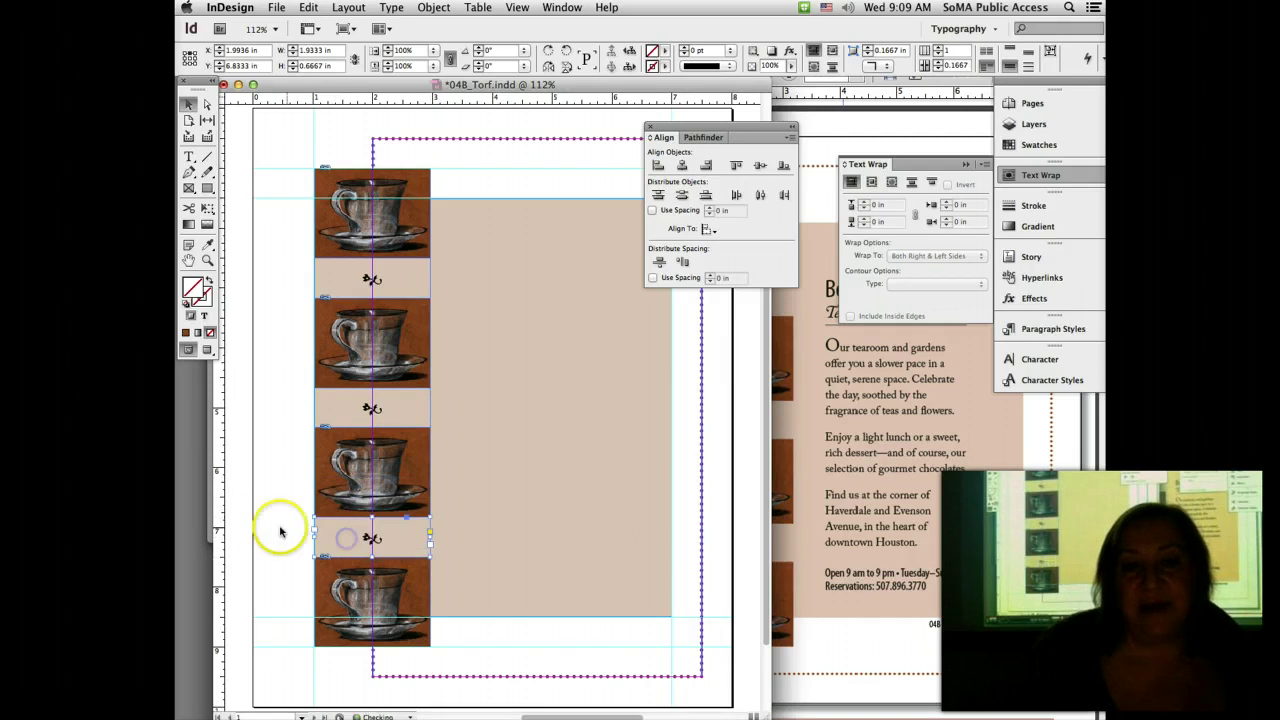
Step: Deselect the copied ornament and save 04B_Torf.indd
{"action": "left_click", "coordinate": [260, 523]}
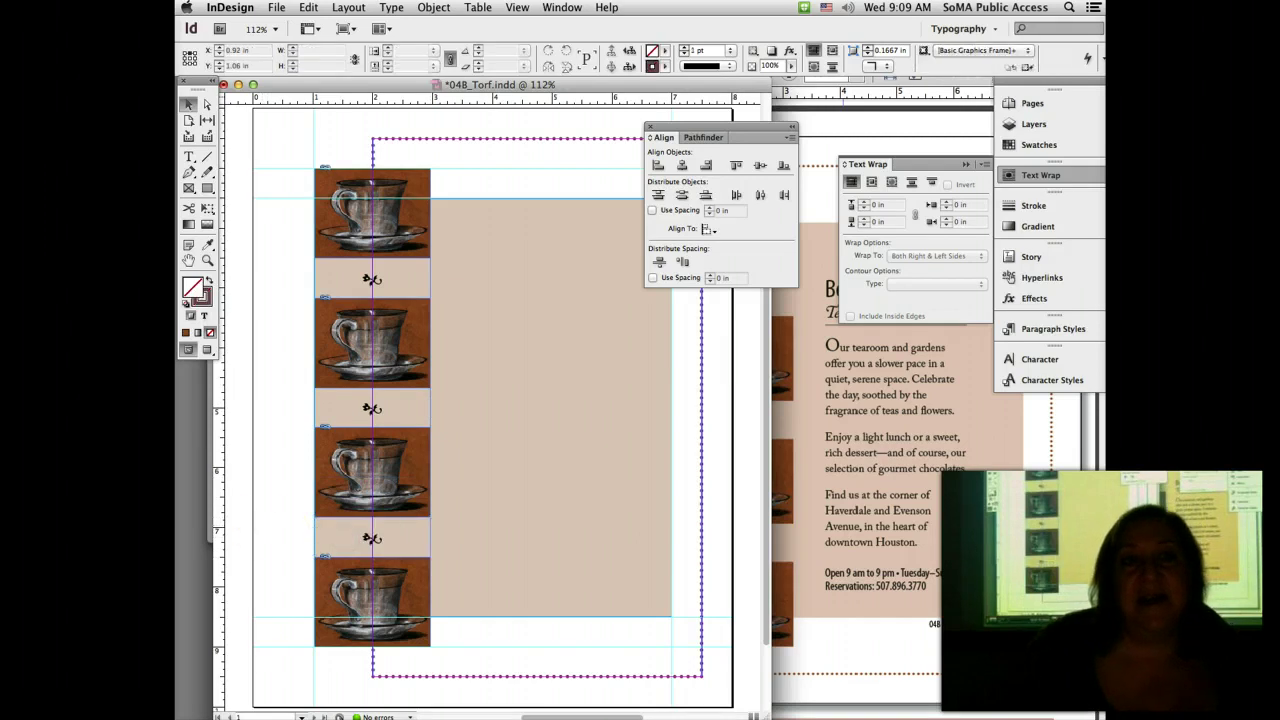
{"action": "left_click", "coordinate": [276, 7]}
{"action": "left_click", "coordinate": [305, 134]}
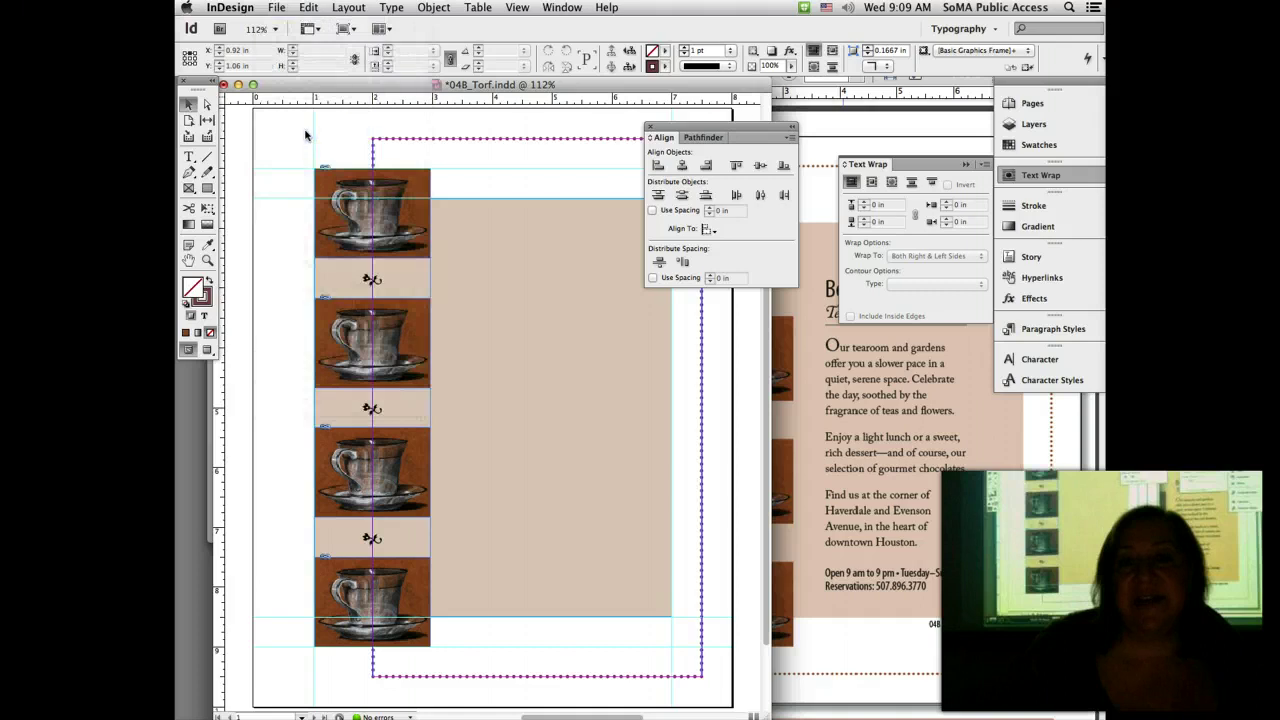
Step: Switch to Preview mode, close the Align panel, and bring chapter04handout.pdf forward for comparison
{"action": "left_click", "coordinate": [207, 350]}
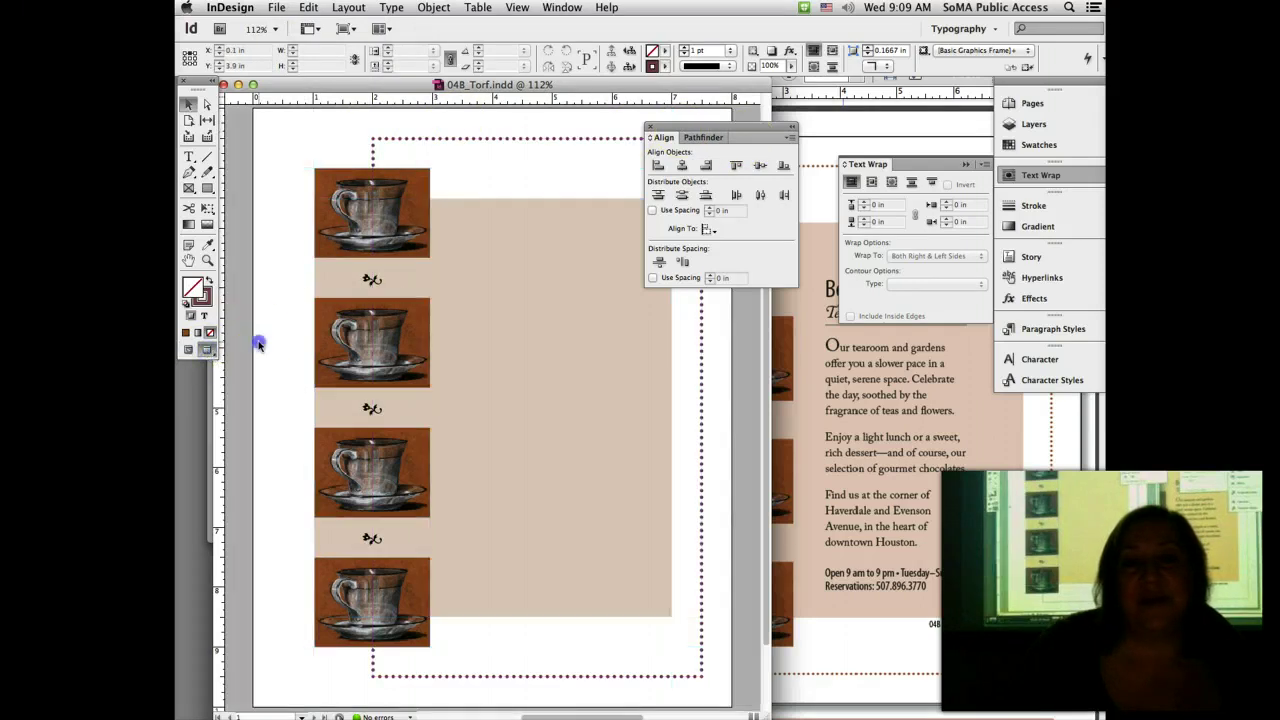
{"action": "left_click", "coordinate": [650, 127]}
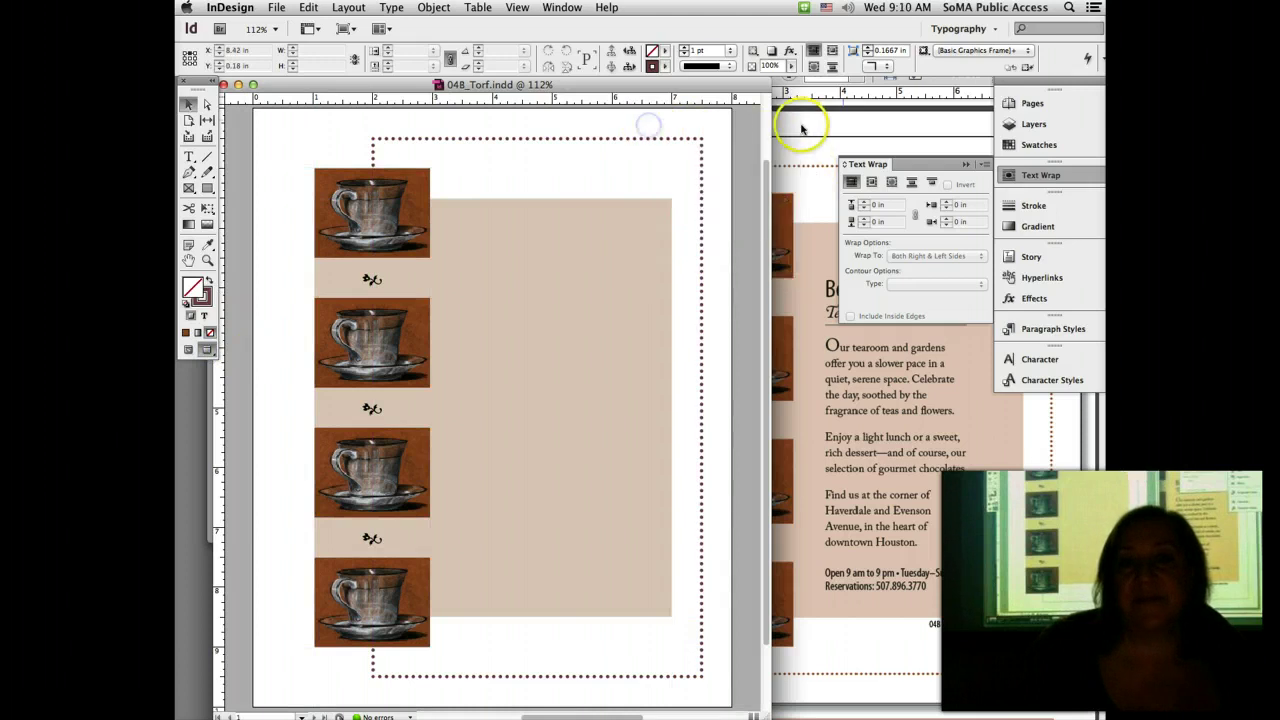
{"action": "left_click", "coordinate": [803, 127]}
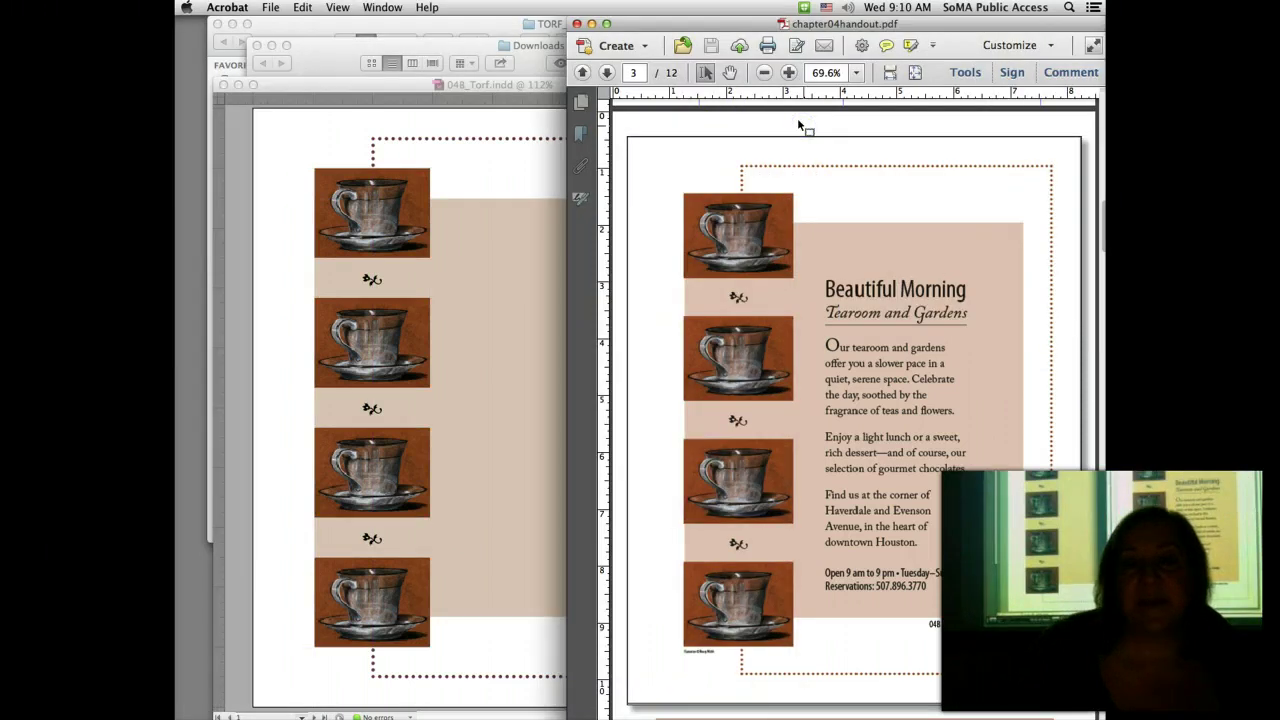
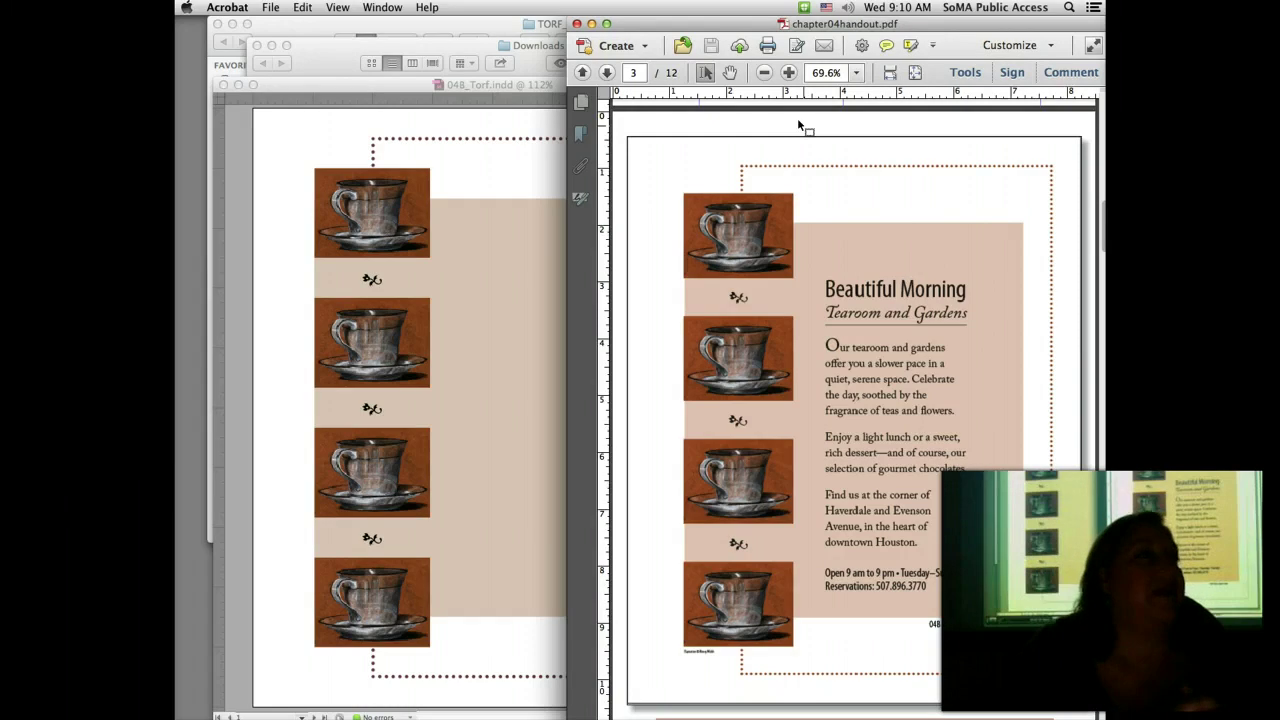
Step: Compare chapter04handout.pdf's Beautiful Morning page against the InDesign layout, then bring Finder forward
{"action": "left_click", "coordinate": [279, 191]}
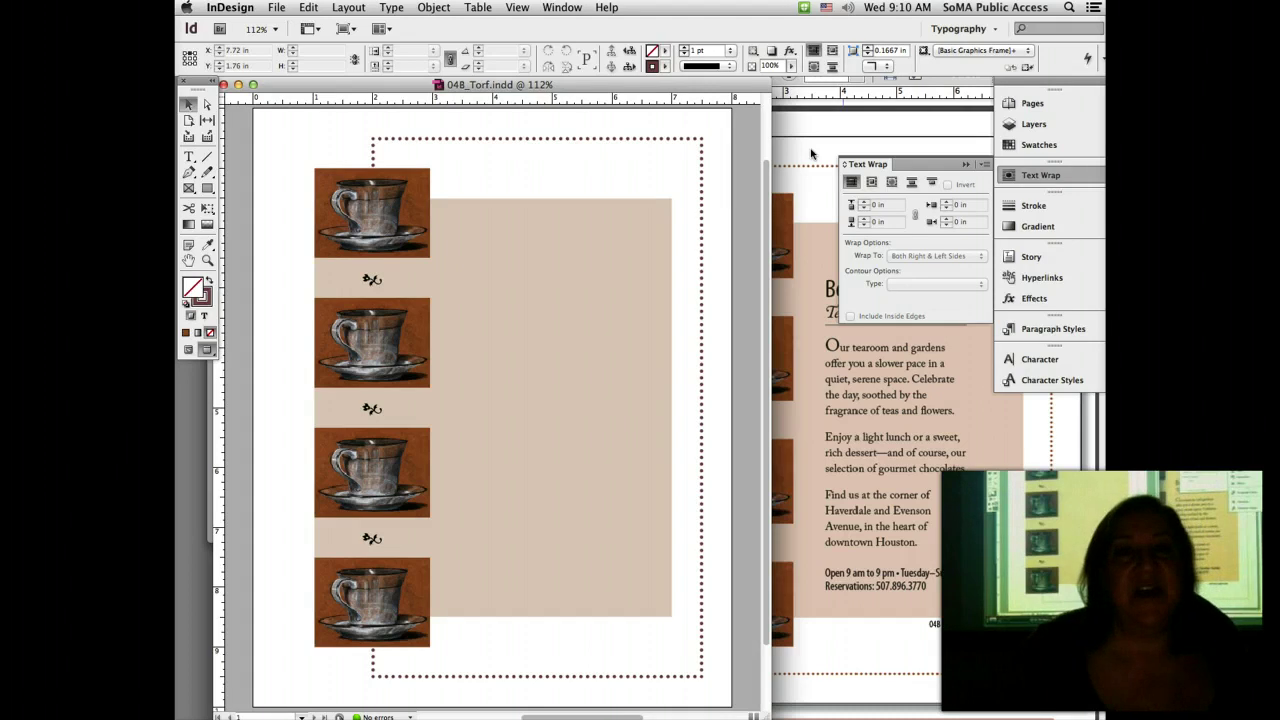
{"action": "key", "text": "super+Tab"}
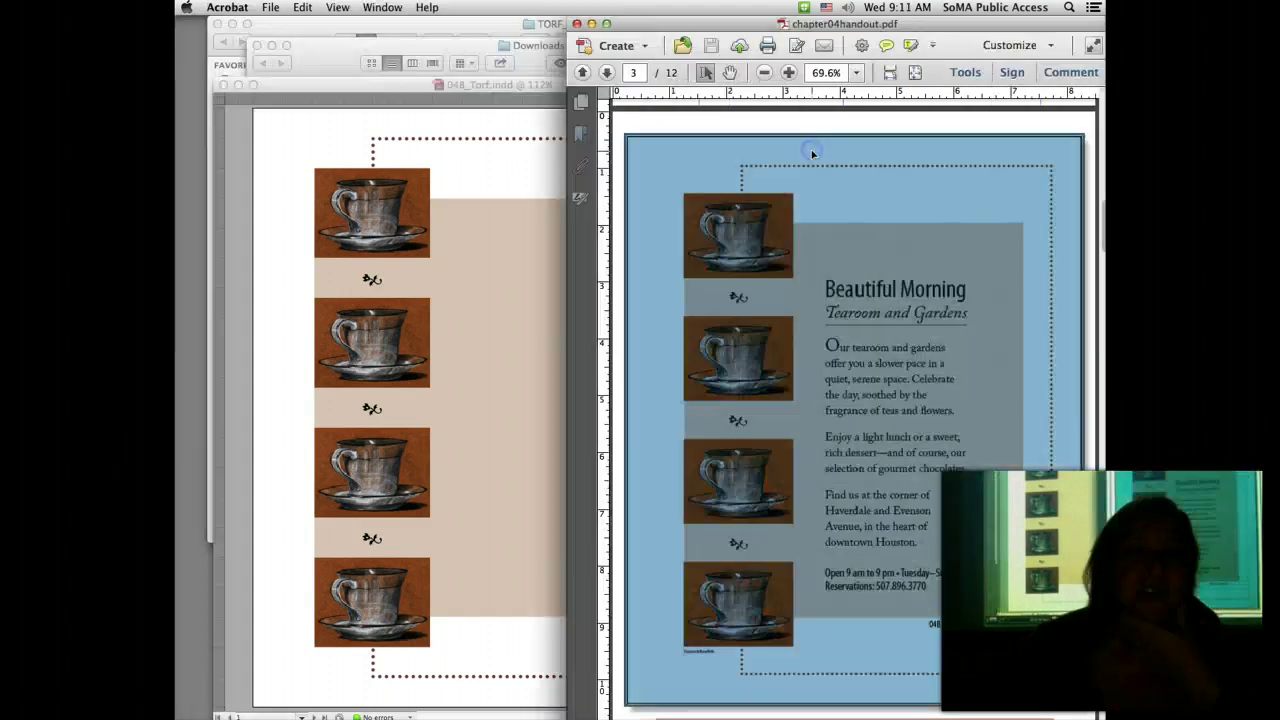
{"action": "left_click", "coordinate": [789, 127]}
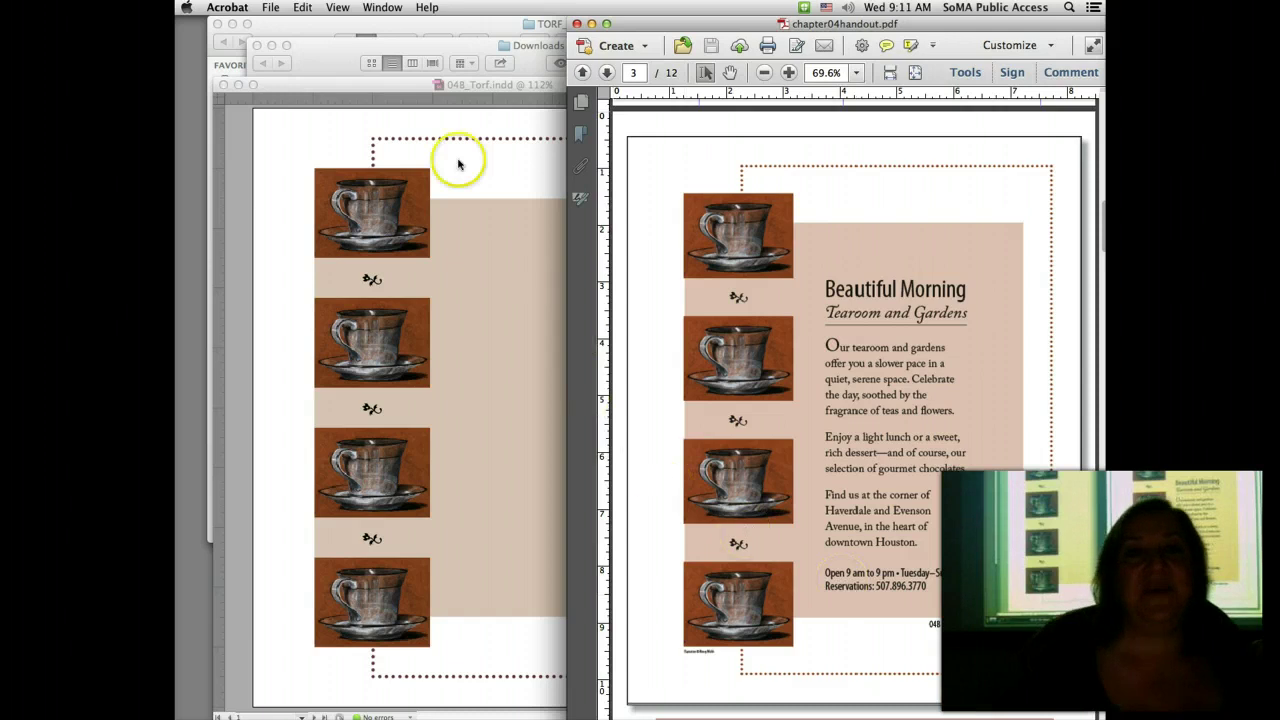
{"action": "left_click", "coordinate": [411, 25]}
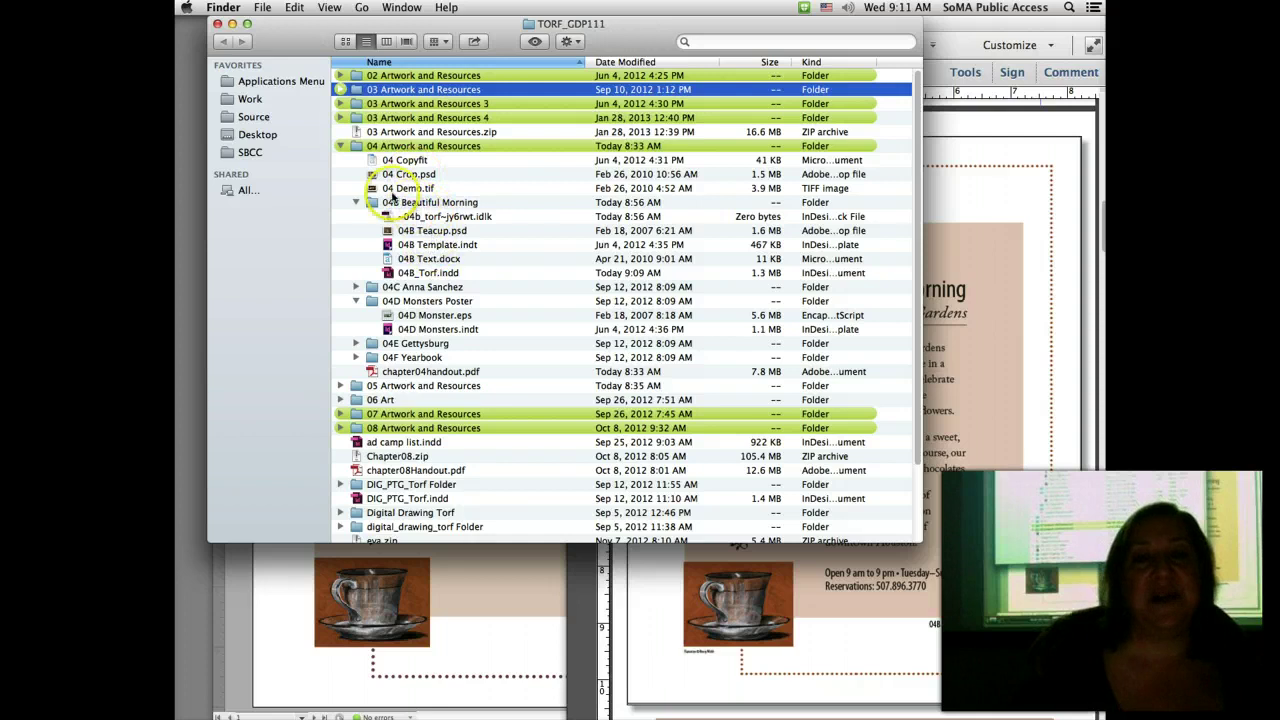
Step: Select the 04B Beautiful Morning folder to locate 04B Text.docx, then go back to InDesign
{"action": "left_click", "coordinate": [394, 208]}
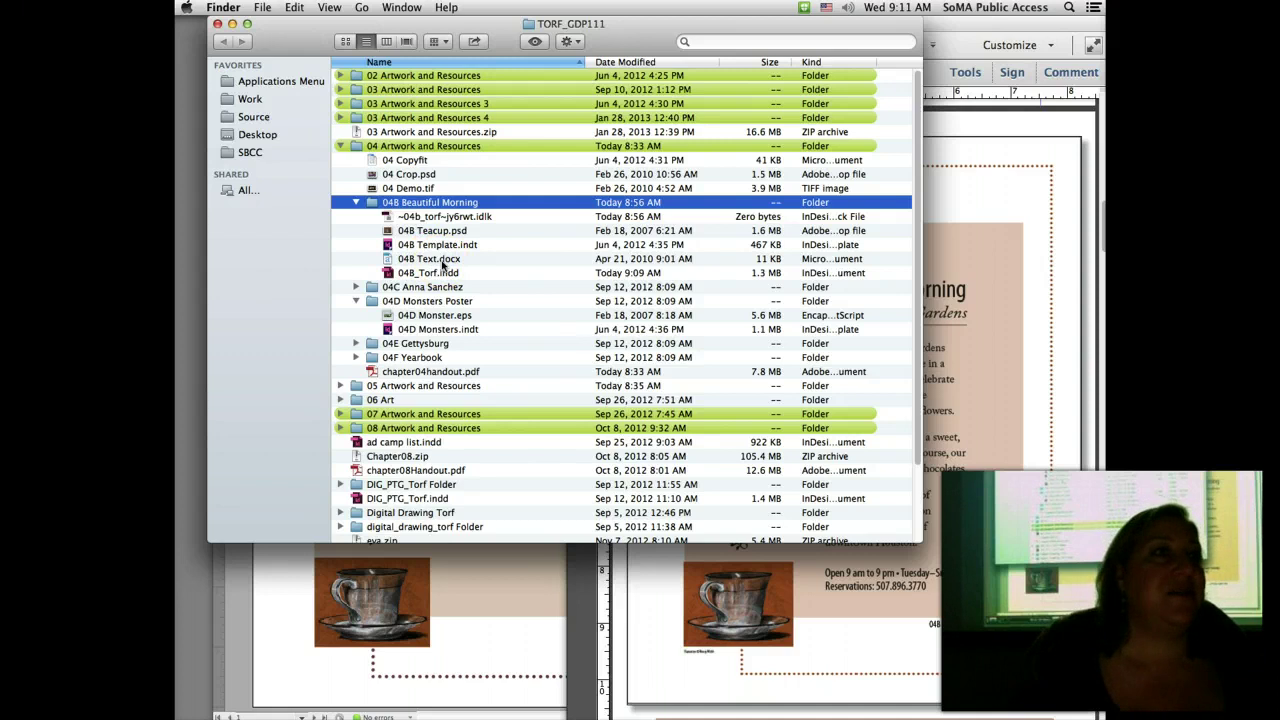
{"action": "left_click", "coordinate": [276, 566]}
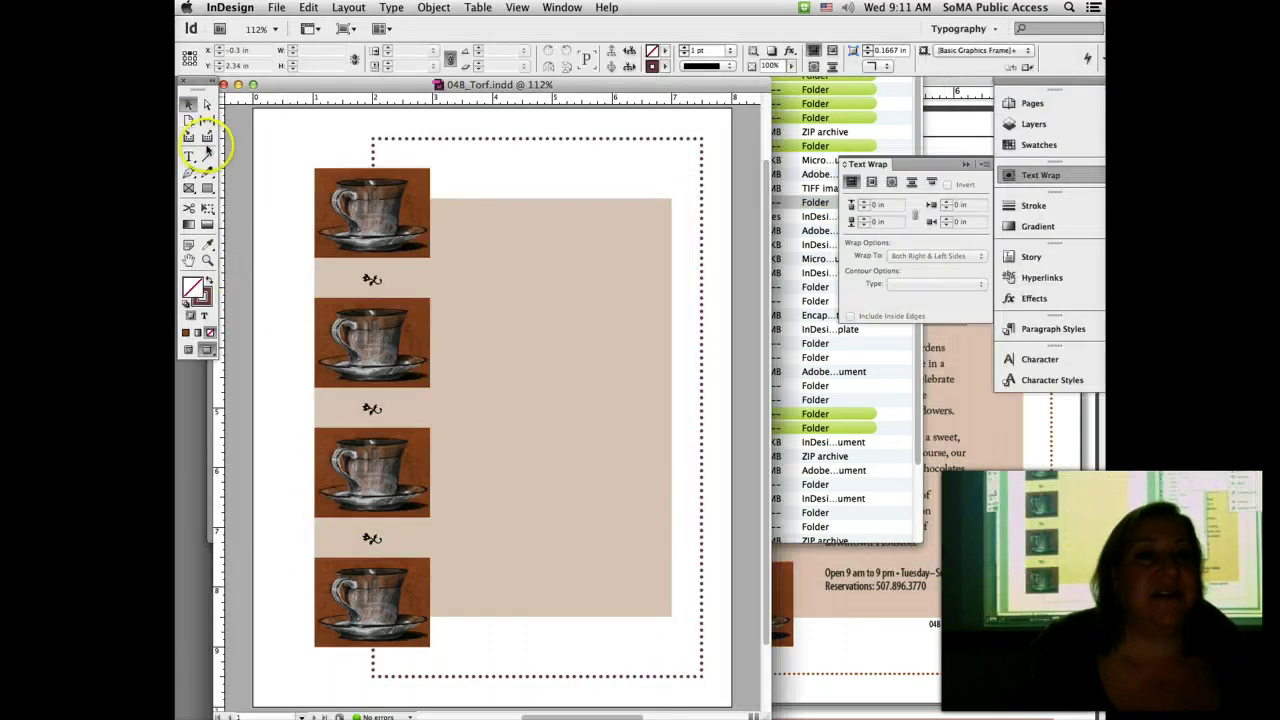
Step: Load 04B Text.docx with File > Place and glance at the handout
{"action": "left_click", "coordinate": [276, 130]}
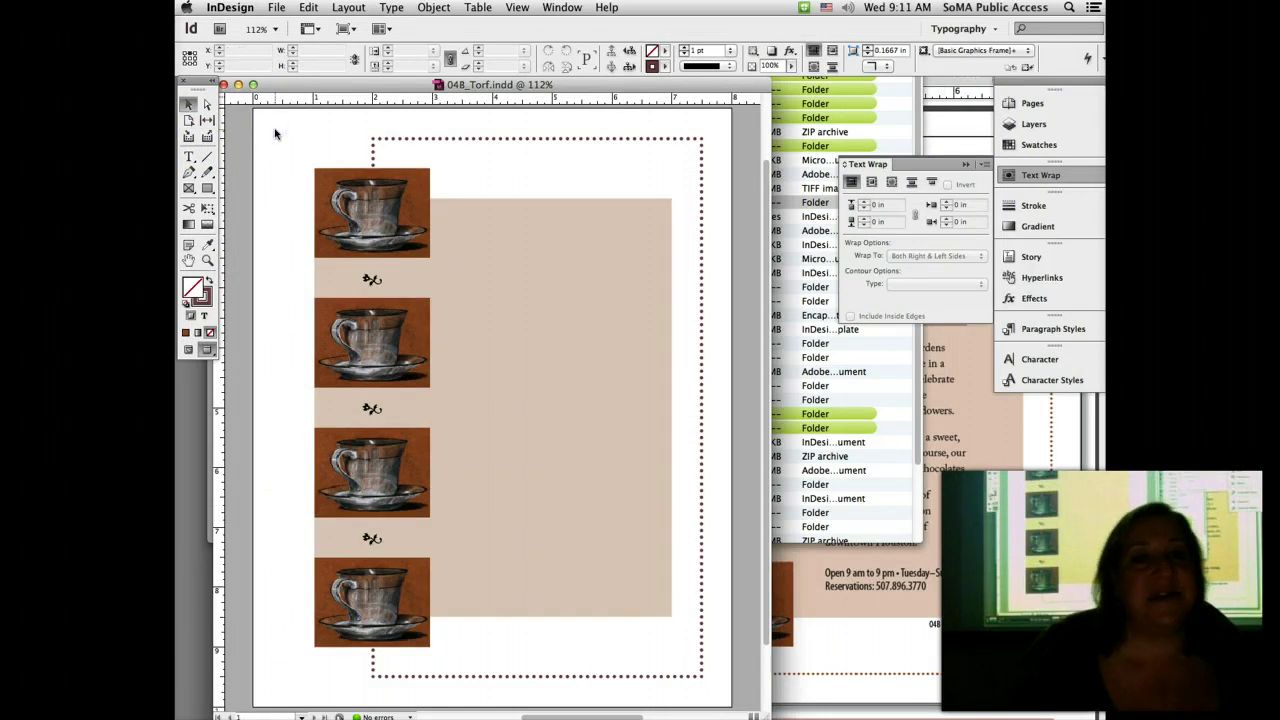
{"action": "left_click", "coordinate": [276, 8]}
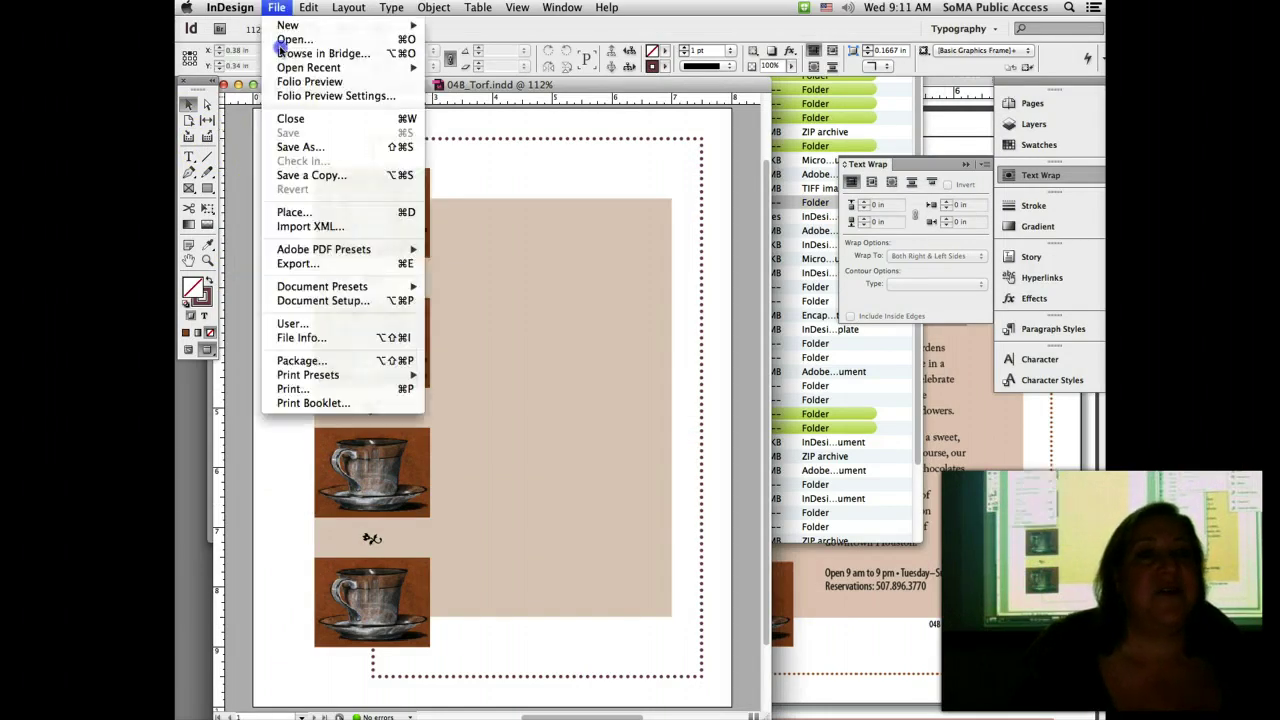
{"action": "left_click", "coordinate": [295, 213]}
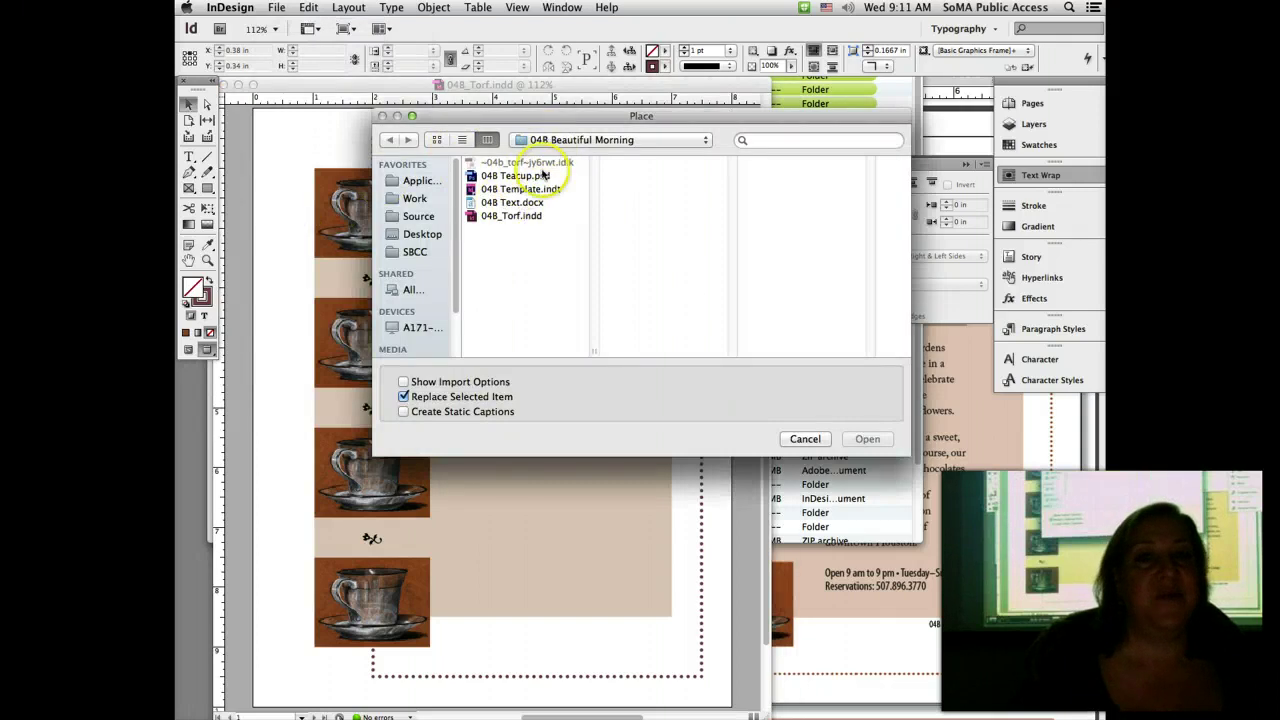
{"action": "left_click", "coordinate": [515, 203]}
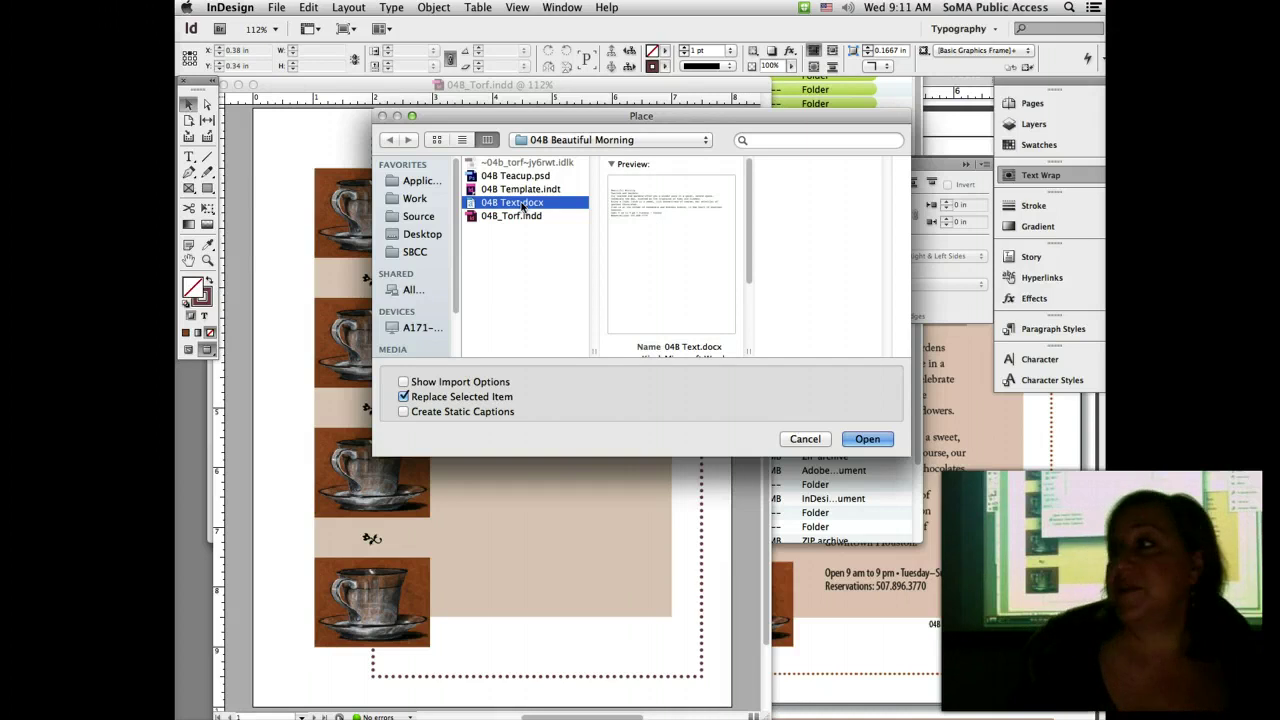
{"action": "left_click", "coordinate": [866, 438]}
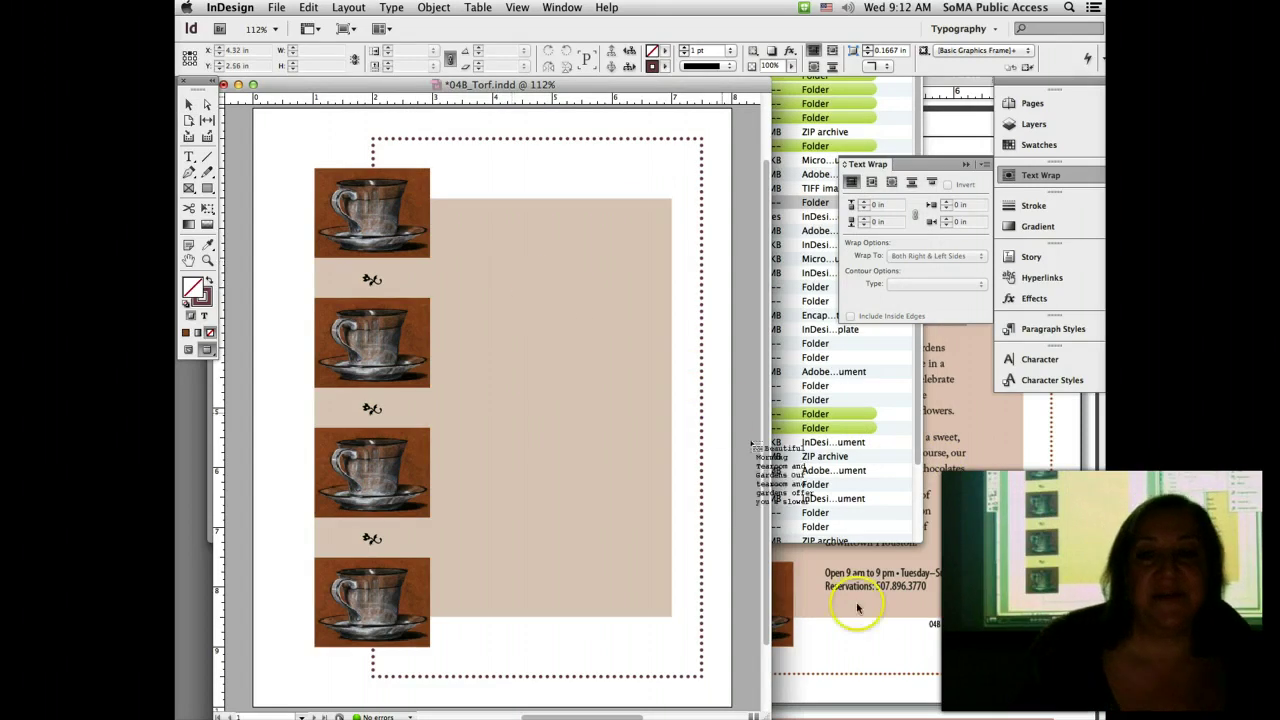
{"action": "left_click", "coordinate": [881, 656]}
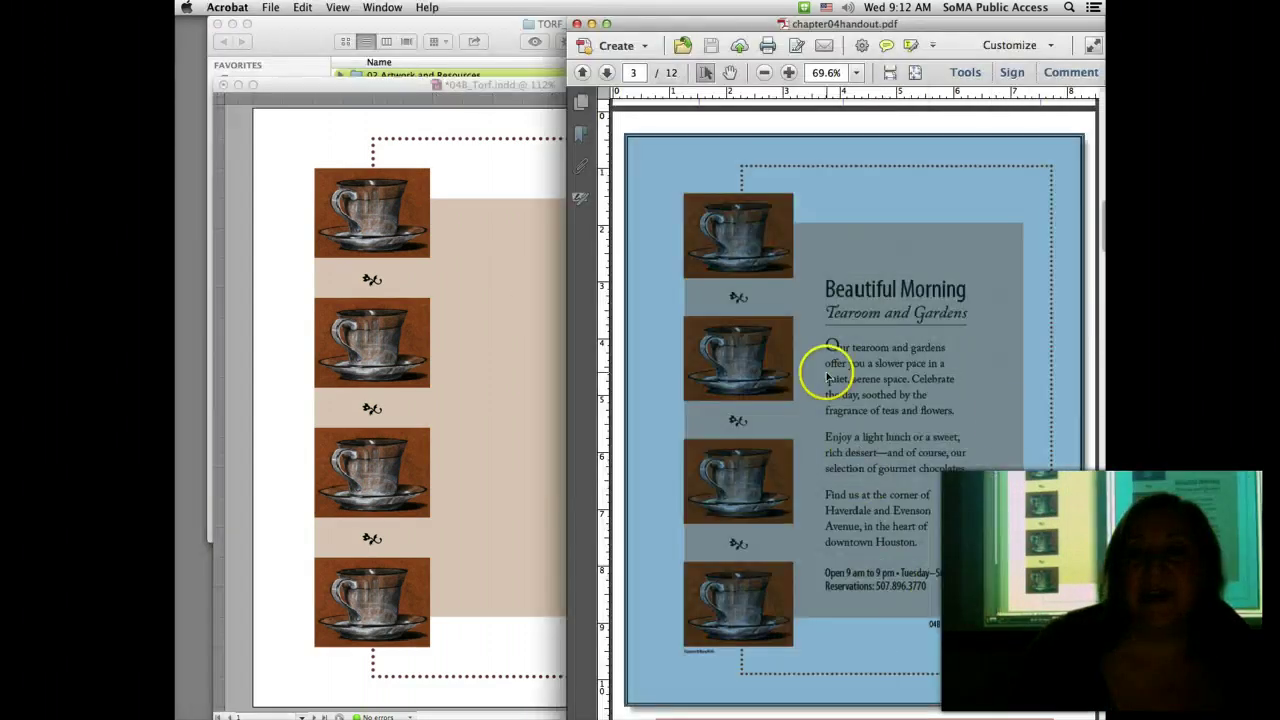
{"action": "left_click", "coordinate": [994, 704]}
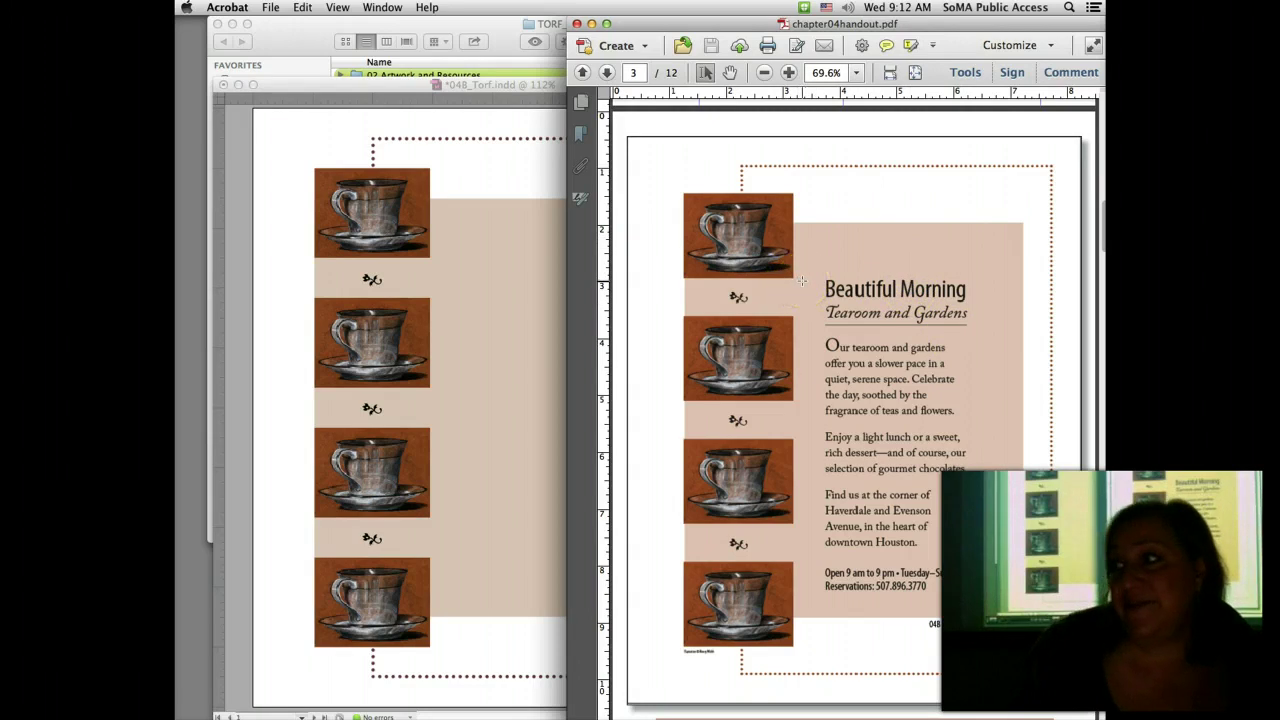
Step: Drop the loaded text into a frame filling the beige panel and save the layout
{"action": "left_click", "coordinate": [491, 185]}
{"action": "mouse_move", "coordinate": [463, 230]}
{"action": "left_mouse_down"}
{"action": "mouse_move", "coordinate": [462, 214]}
{"action": "mouse_move", "coordinate": [463, 243]}
{"action": "mouse_move", "coordinate": [463, 229]}
{"action": "left_mouse_up"}
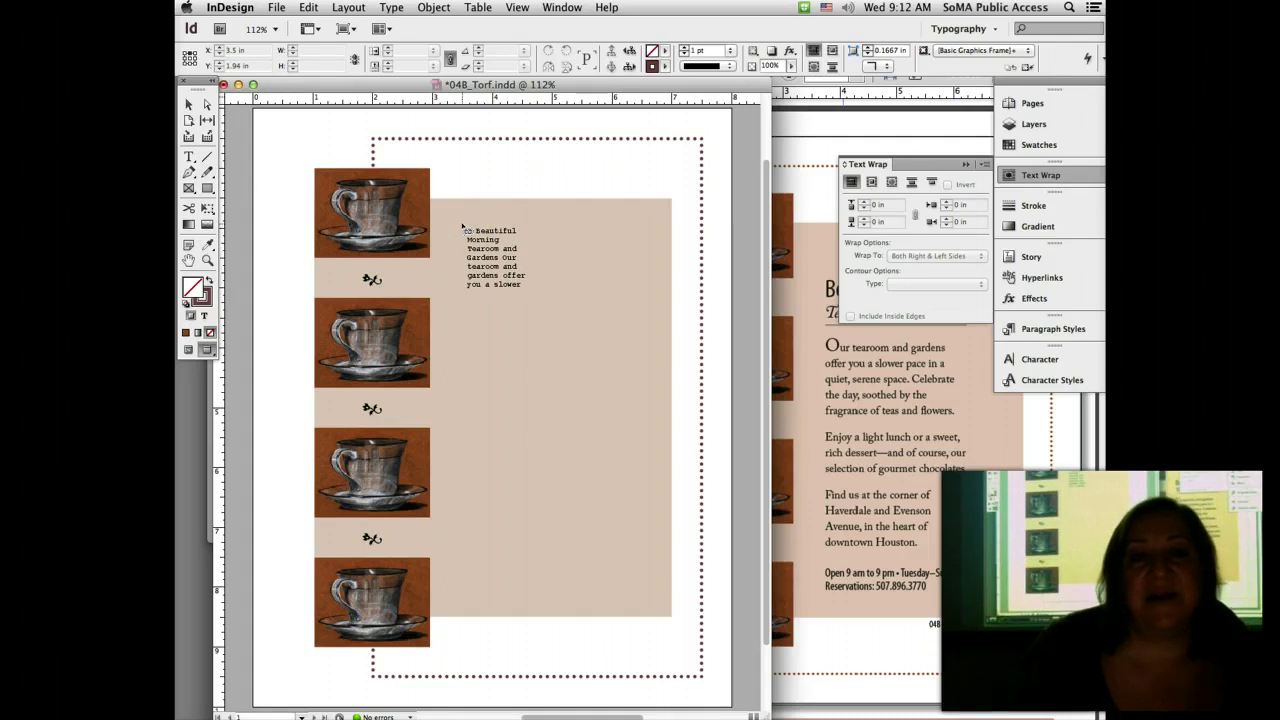
{"action": "left_click_drag", "start_coordinate": [463, 229], "coordinate": [660, 601]}
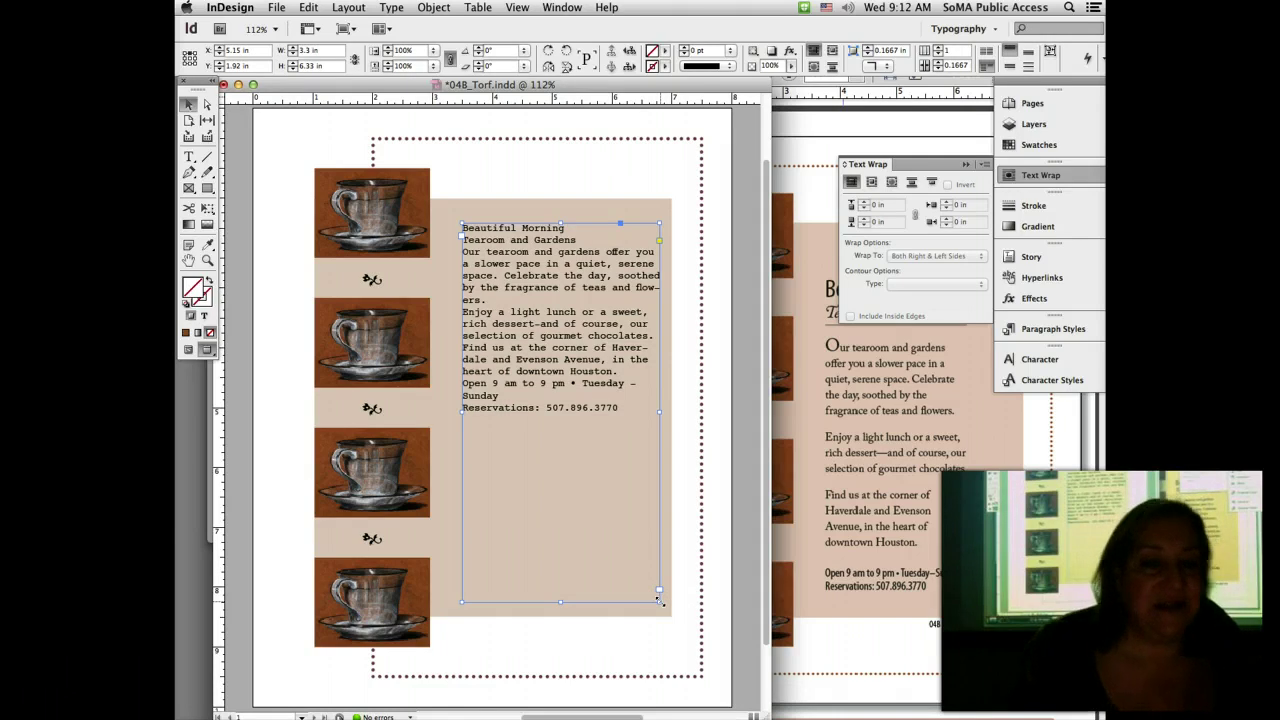
{"action": "key", "text": "super+s"}
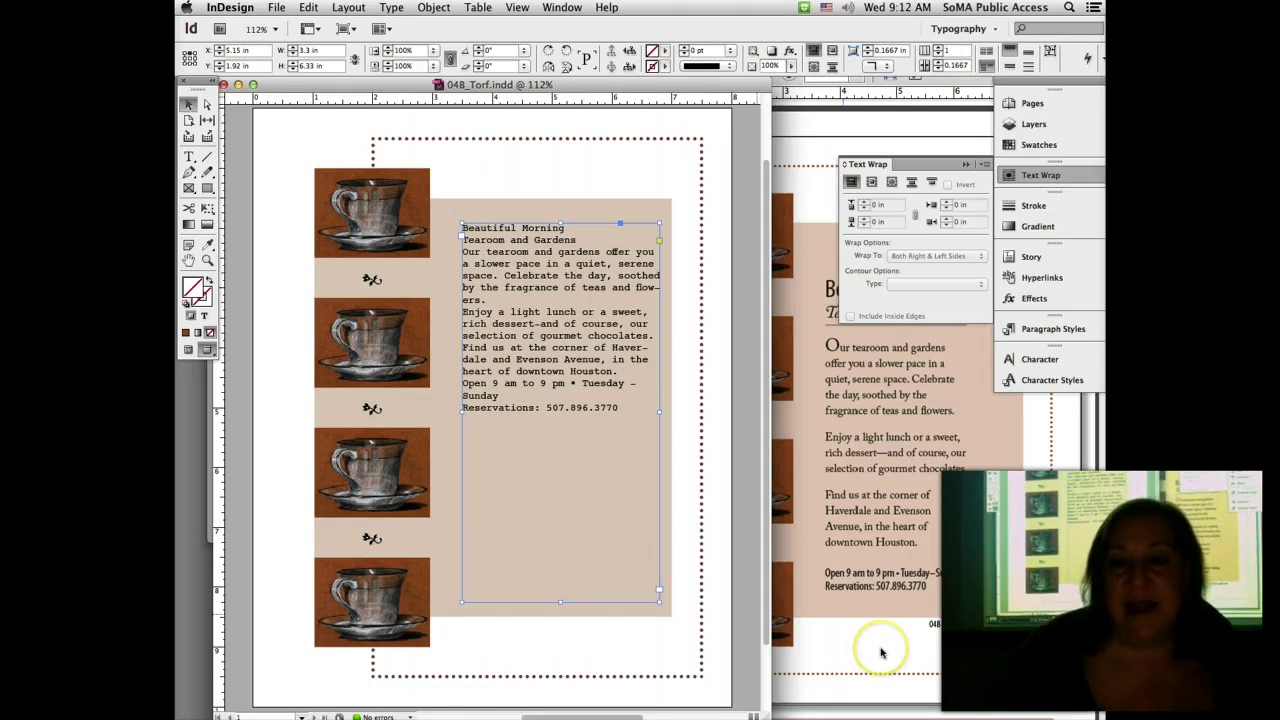
{"action": "left_click", "coordinate": [881, 652]}
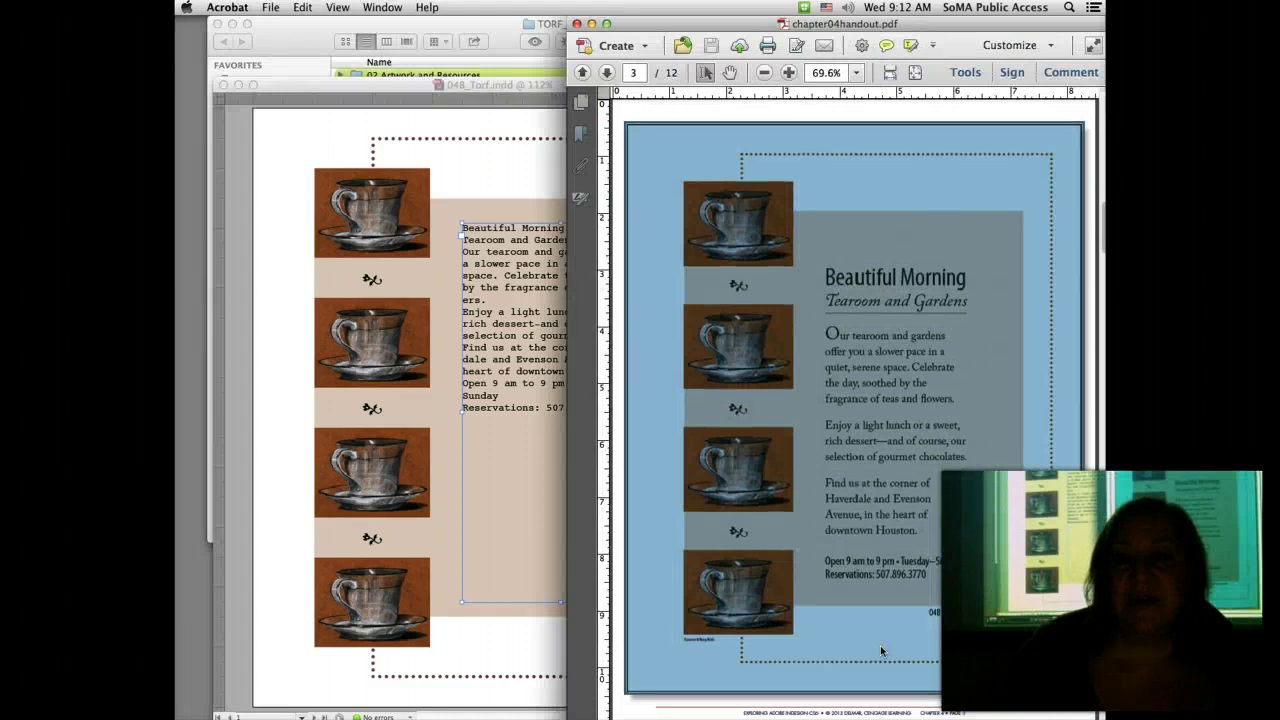
Step: Scroll the Acrobat handout down to the 04B Beautiful Morning steps and type specifications
{"action": "scroll", "coordinate": [881, 651], "scroll_direction": "down", "scroll_amount": 10}
{"action": "scroll", "coordinate": [881, 652], "scroll_direction": "down", "scroll_amount": 1}
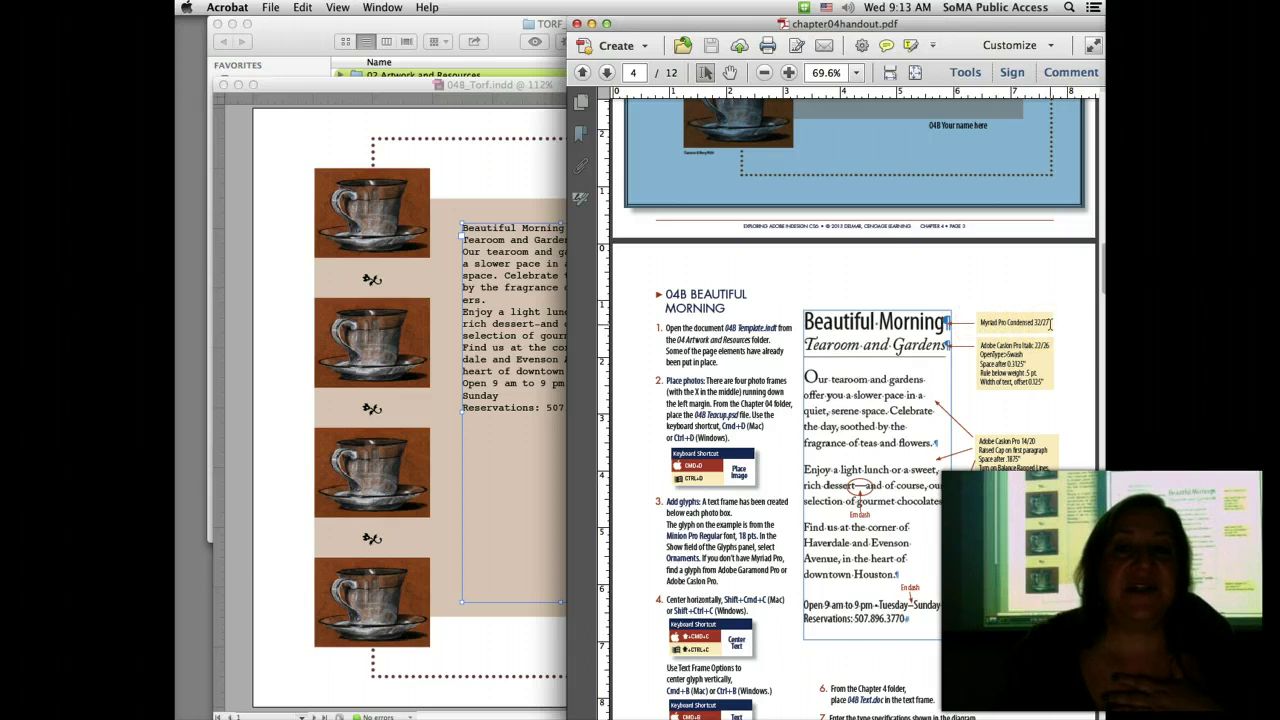
Step: Select the Beautiful Morning headline and change its font from Courier to Myriad Pro Condensed
{"action": "left_click", "coordinate": [523, 256]}
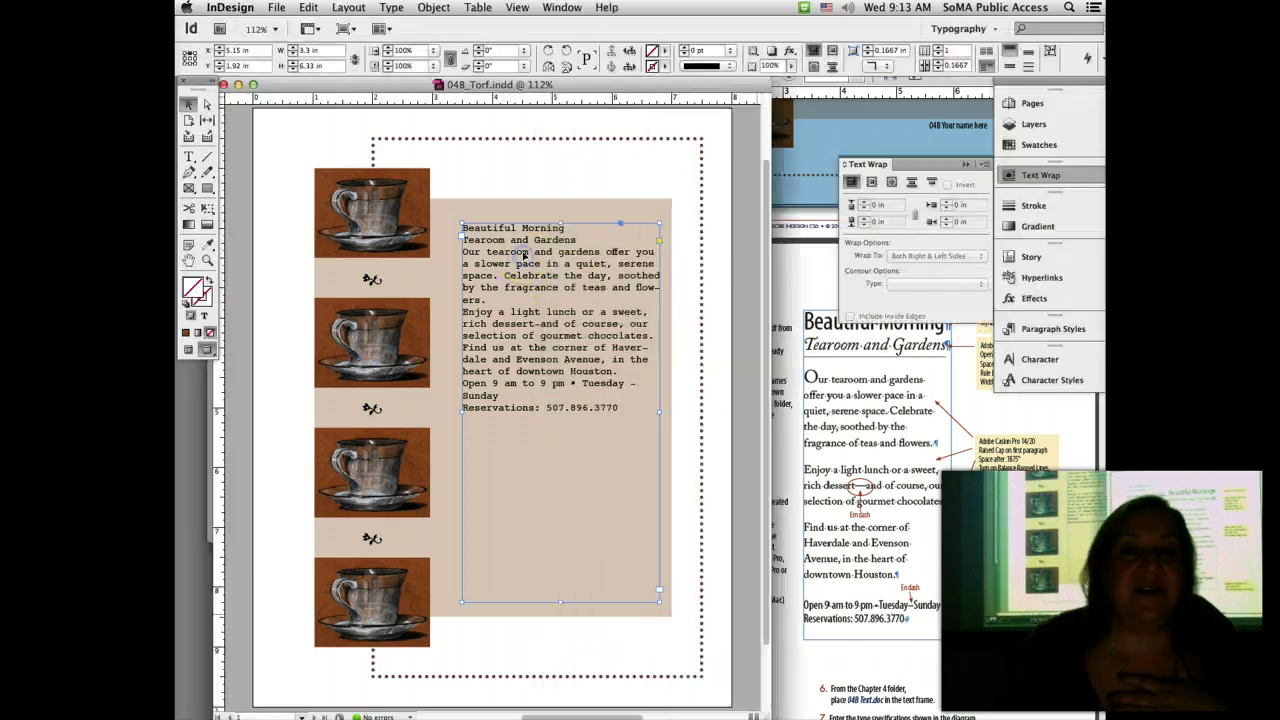
{"action": "left_click", "coordinate": [188, 157]}
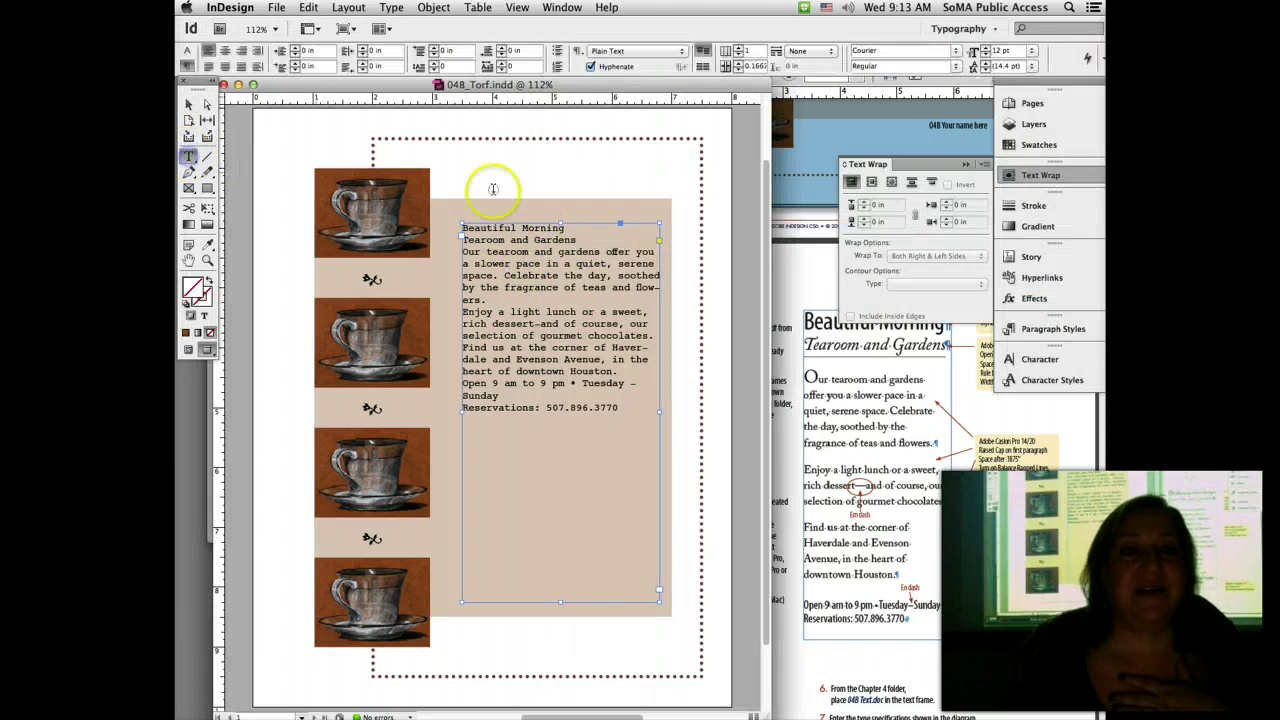
{"action": "triple_click", "coordinate": [531, 228]}
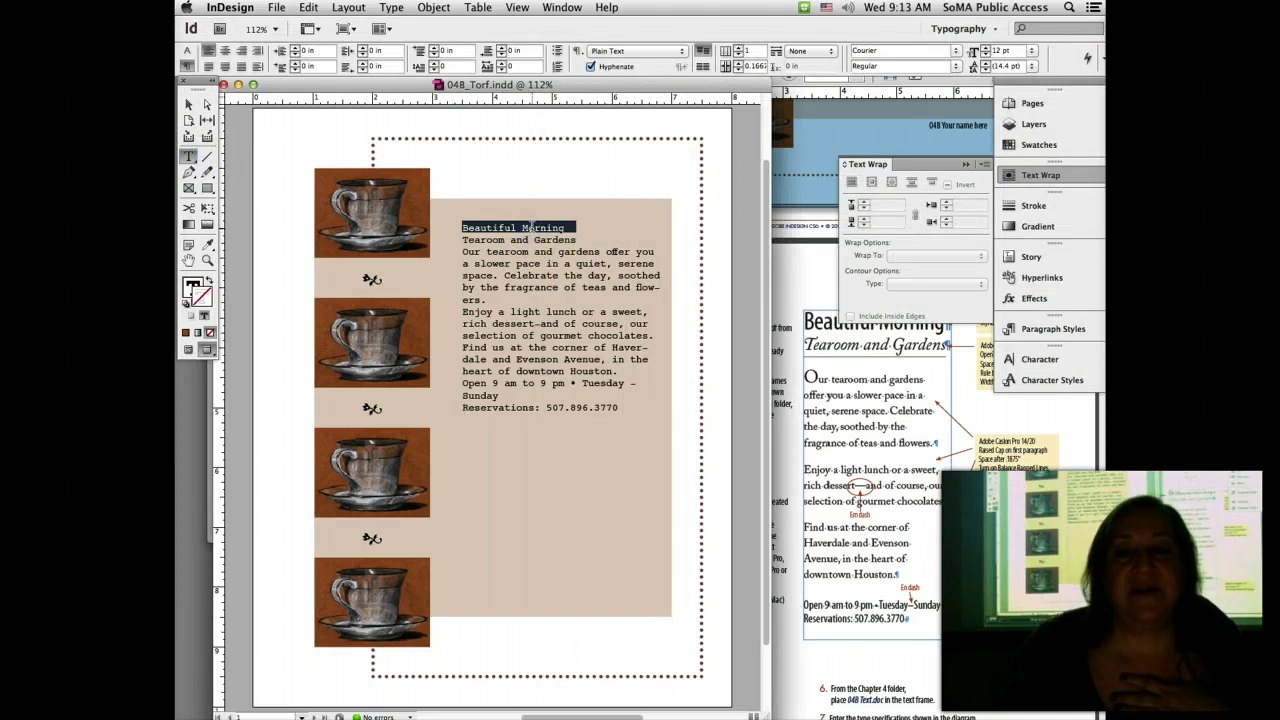
{"action": "left_click", "coordinate": [965, 164]}
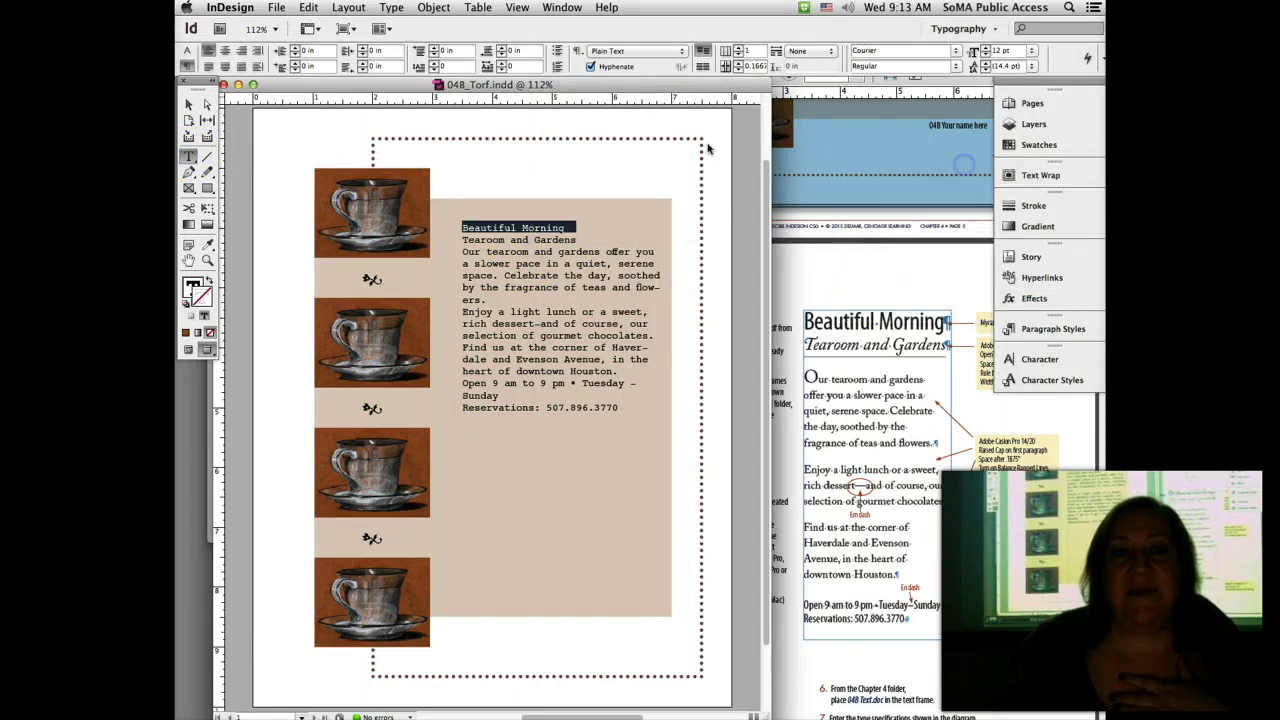
{"action": "left_click", "coordinate": [186, 50]}
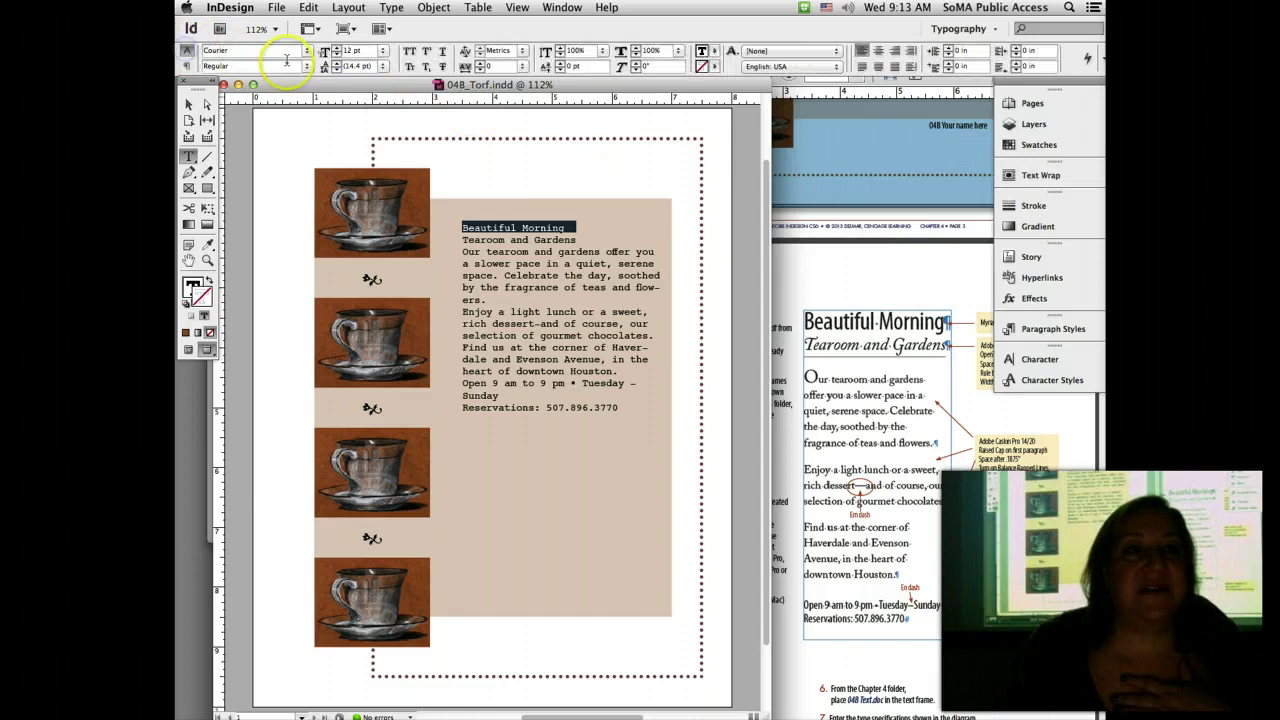
{"action": "left_click", "coordinate": [288, 53]}
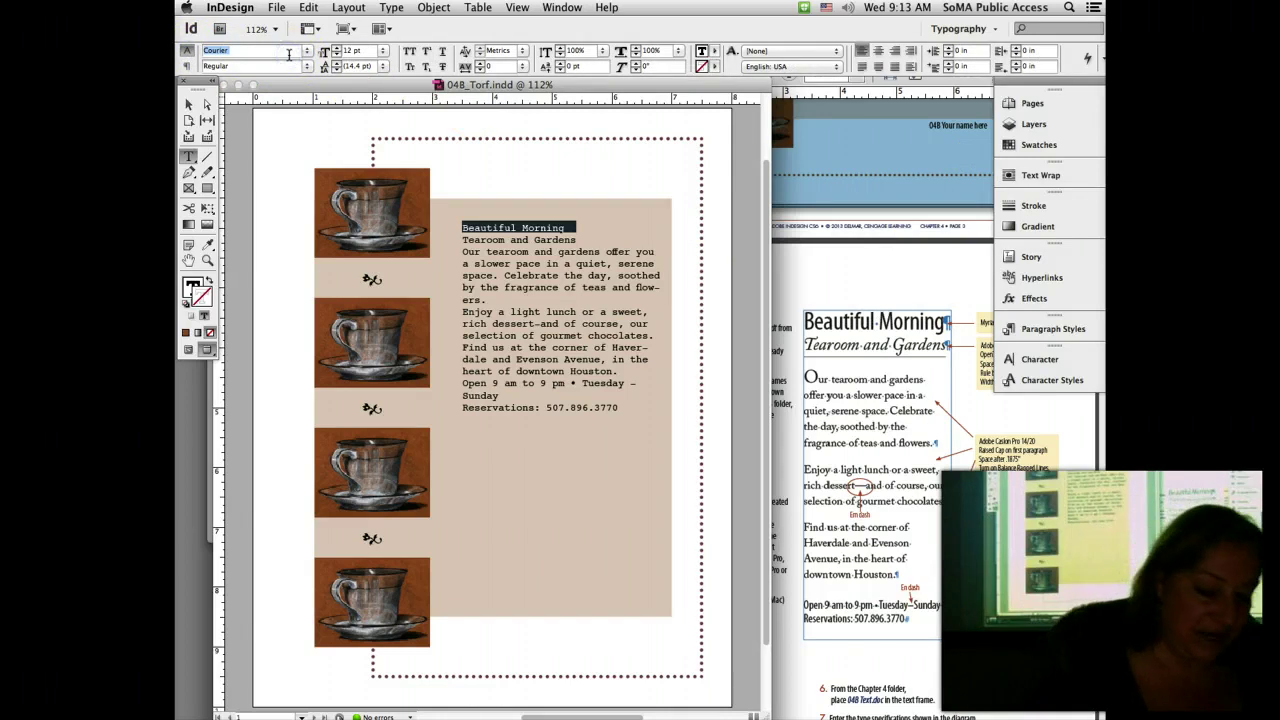
{"action": "type", "text": "Myriad Pro"}
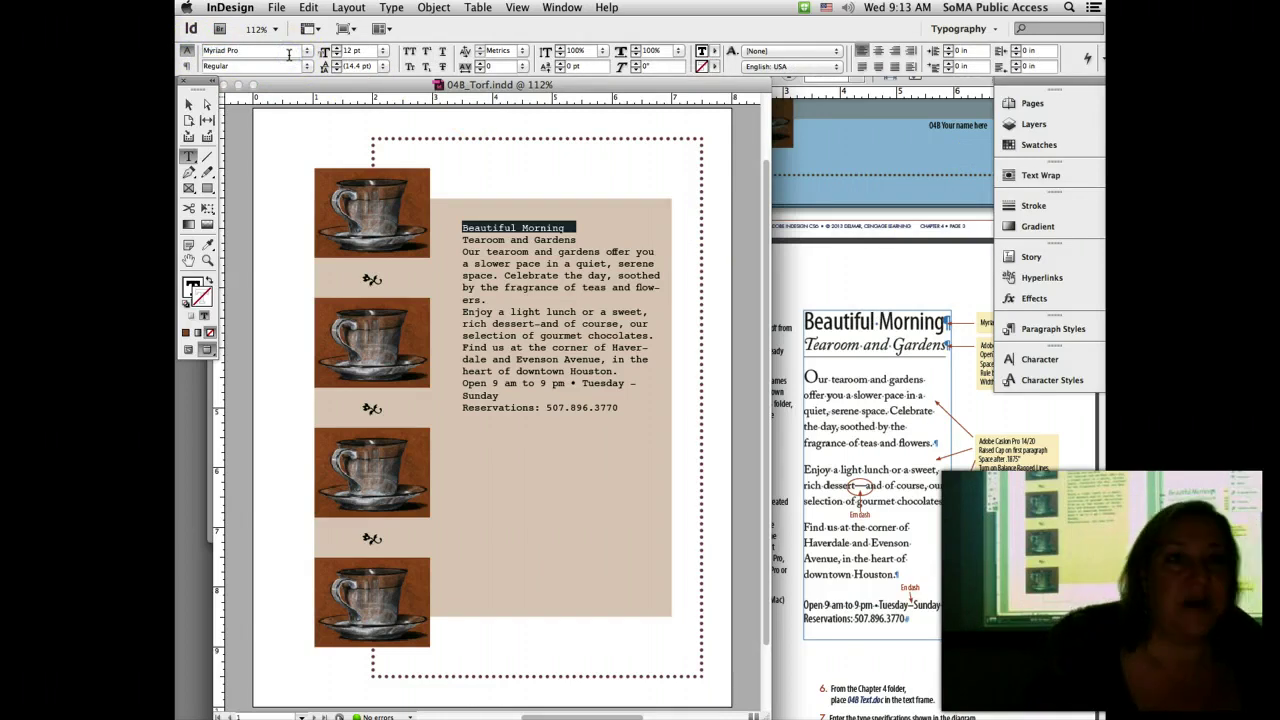
{"action": "left_click", "coordinate": [306, 66]}
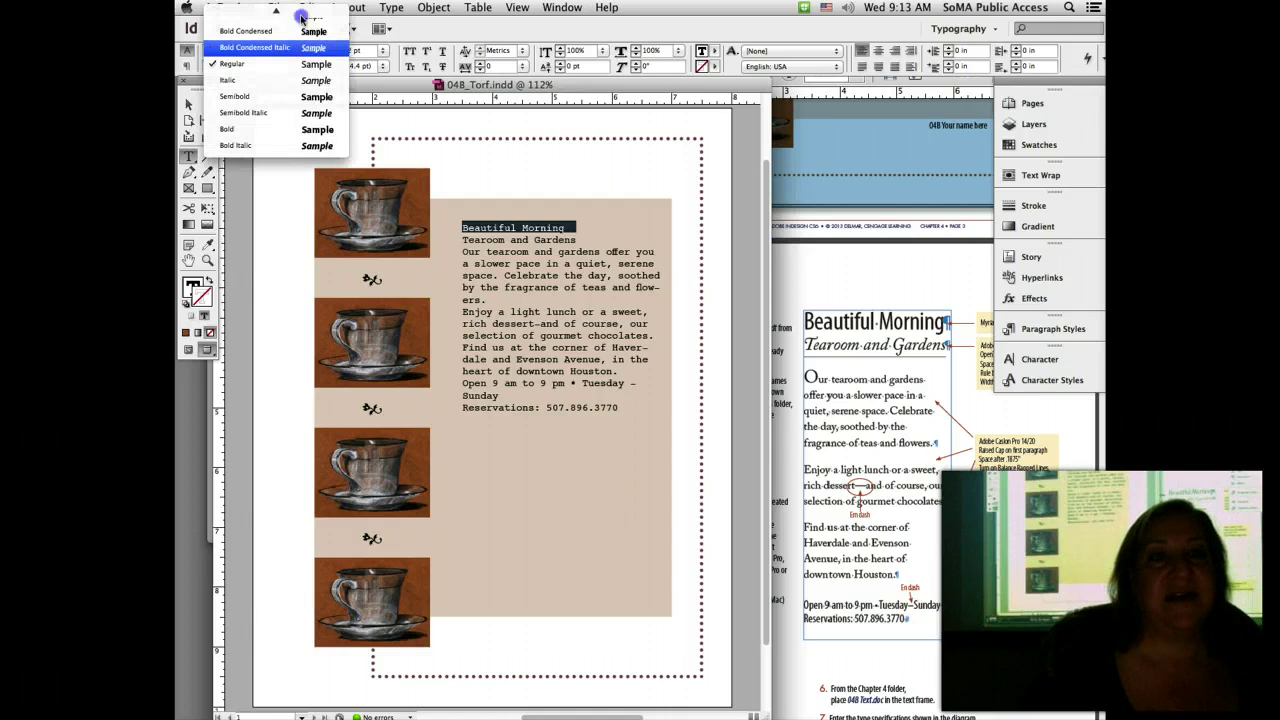
{"action": "left_click", "coordinate": [300, 10]}
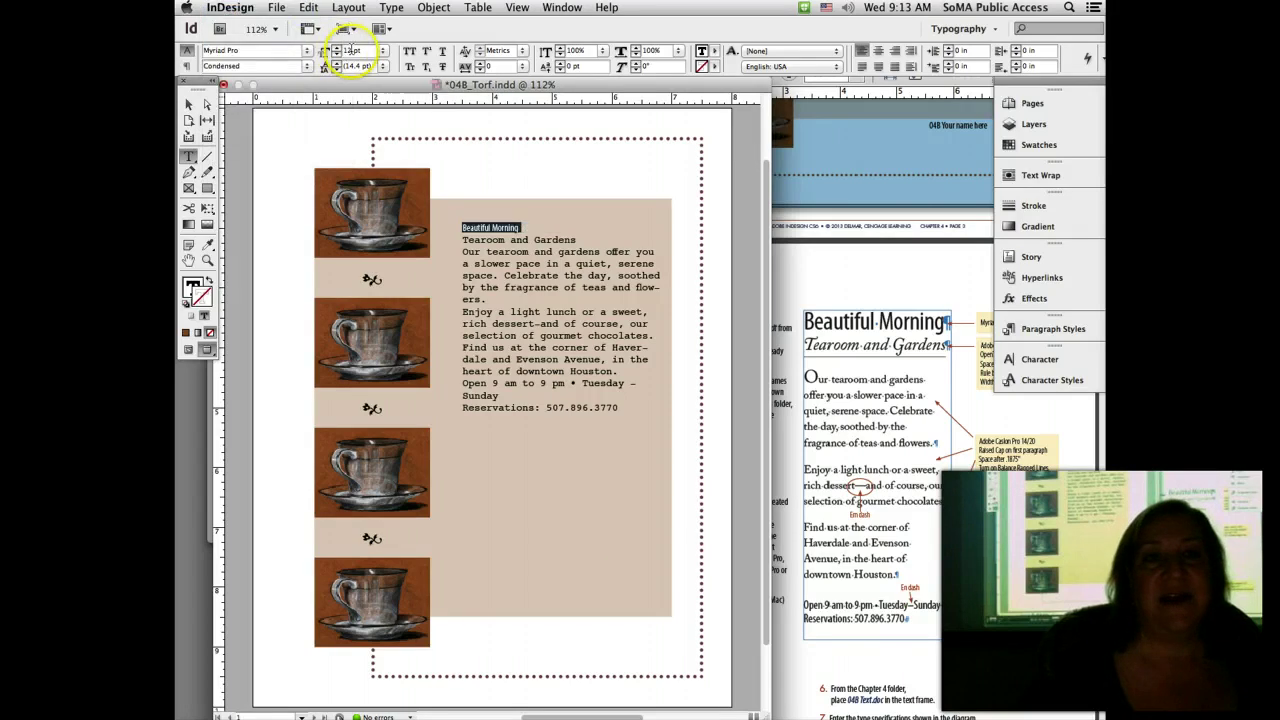
Step: Set the headline to 32 pt with 27 pt leading, save, and view the handout
{"action": "left_click", "coordinate": [350, 50]}
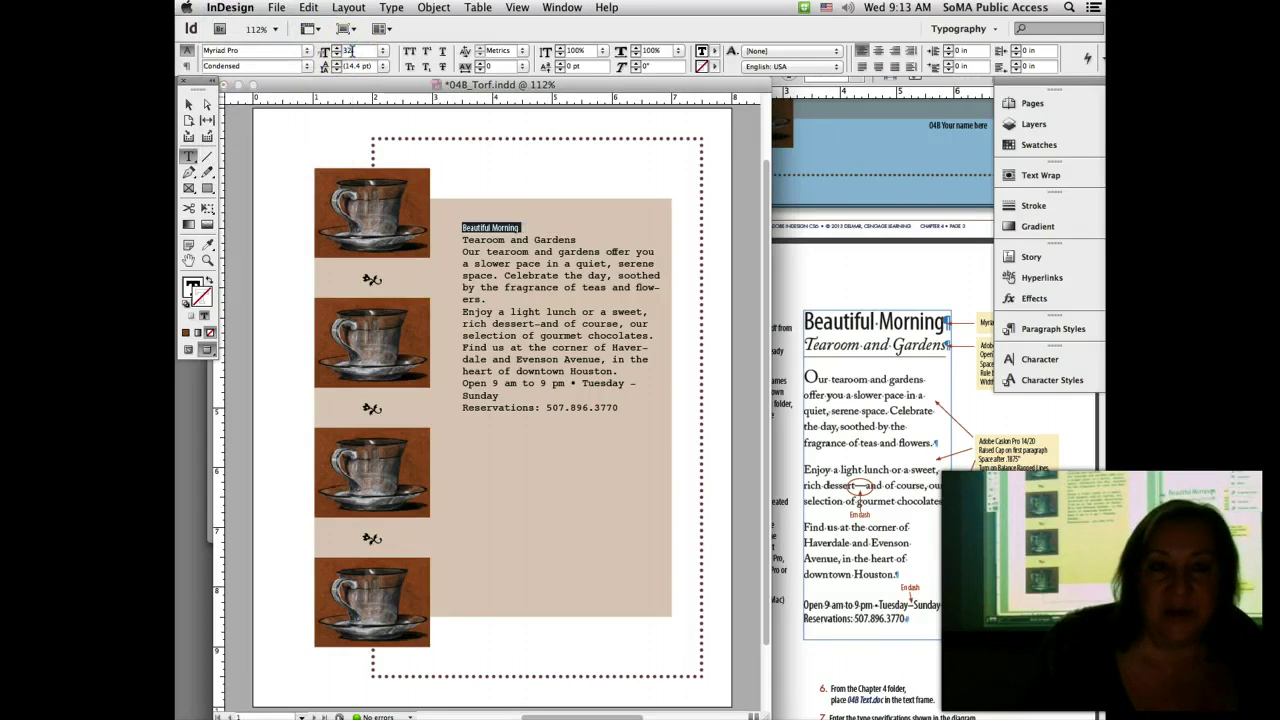
{"action": "type", "text": "32"}
{"action": "key", "text": "Return"}
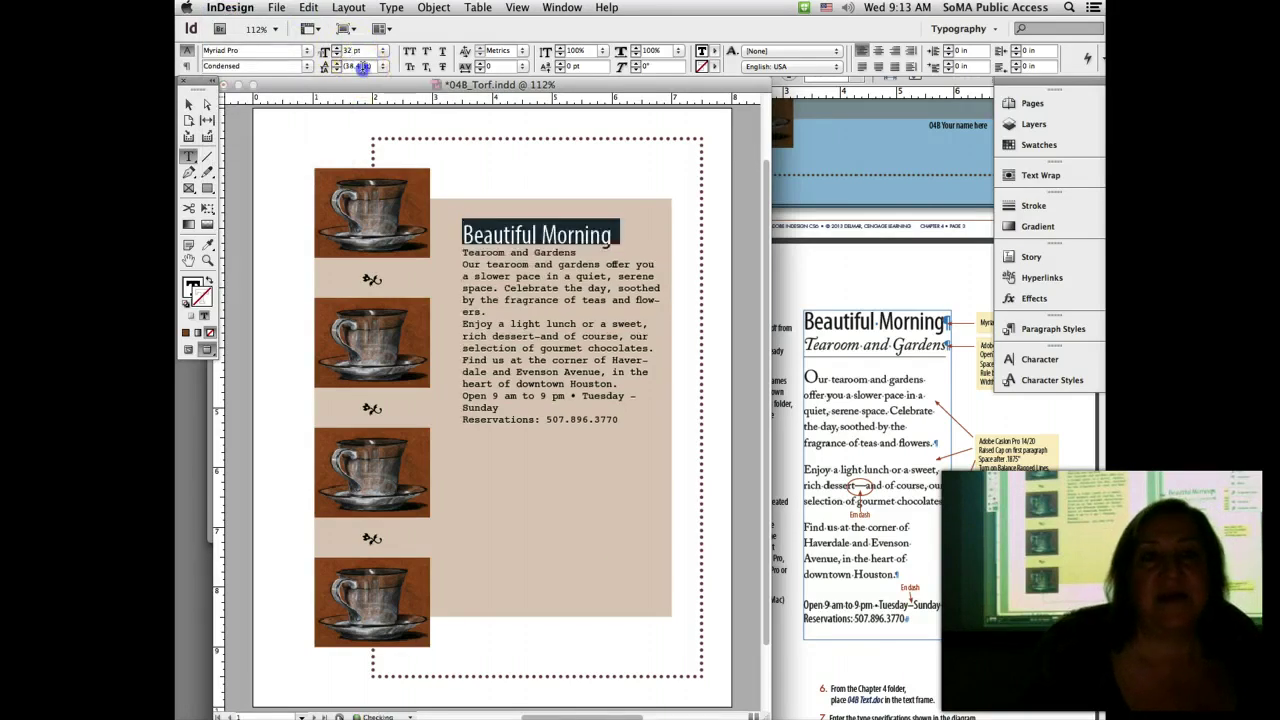
{"action": "left_click", "coordinate": [360, 66]}
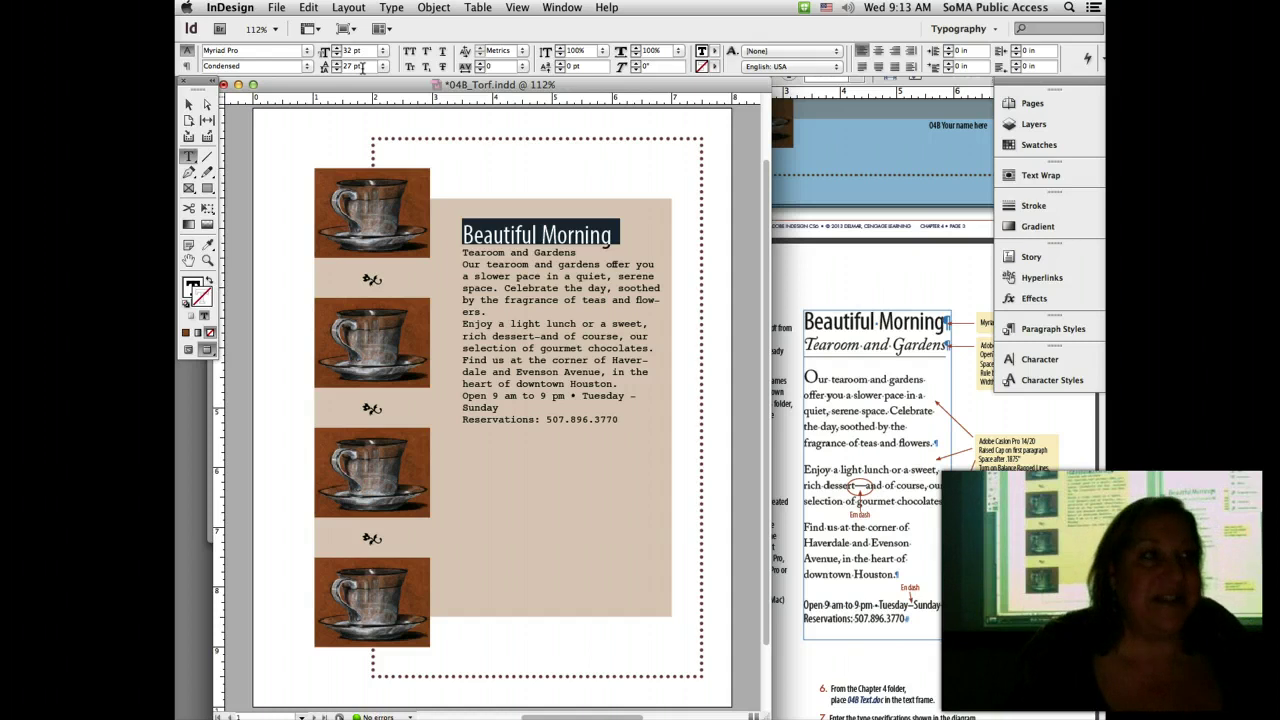
{"action": "key", "text": "super+s"}
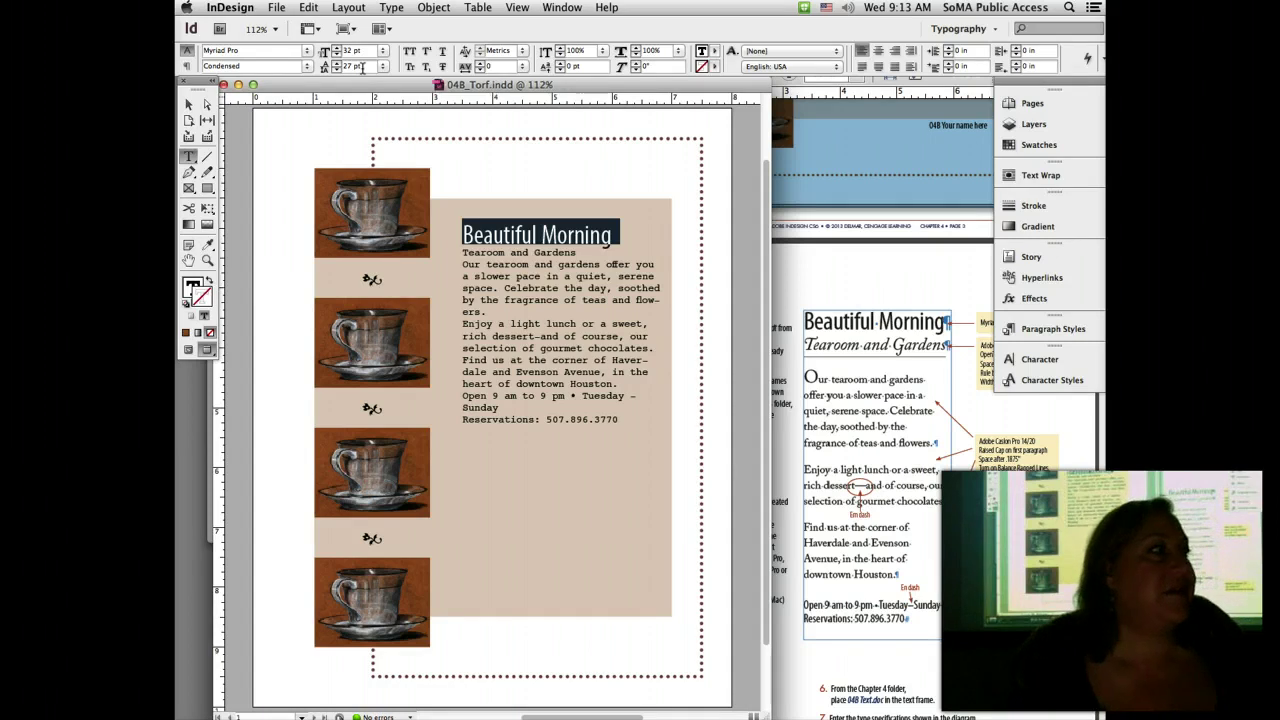
{"action": "left_click", "coordinate": [878, 280]}
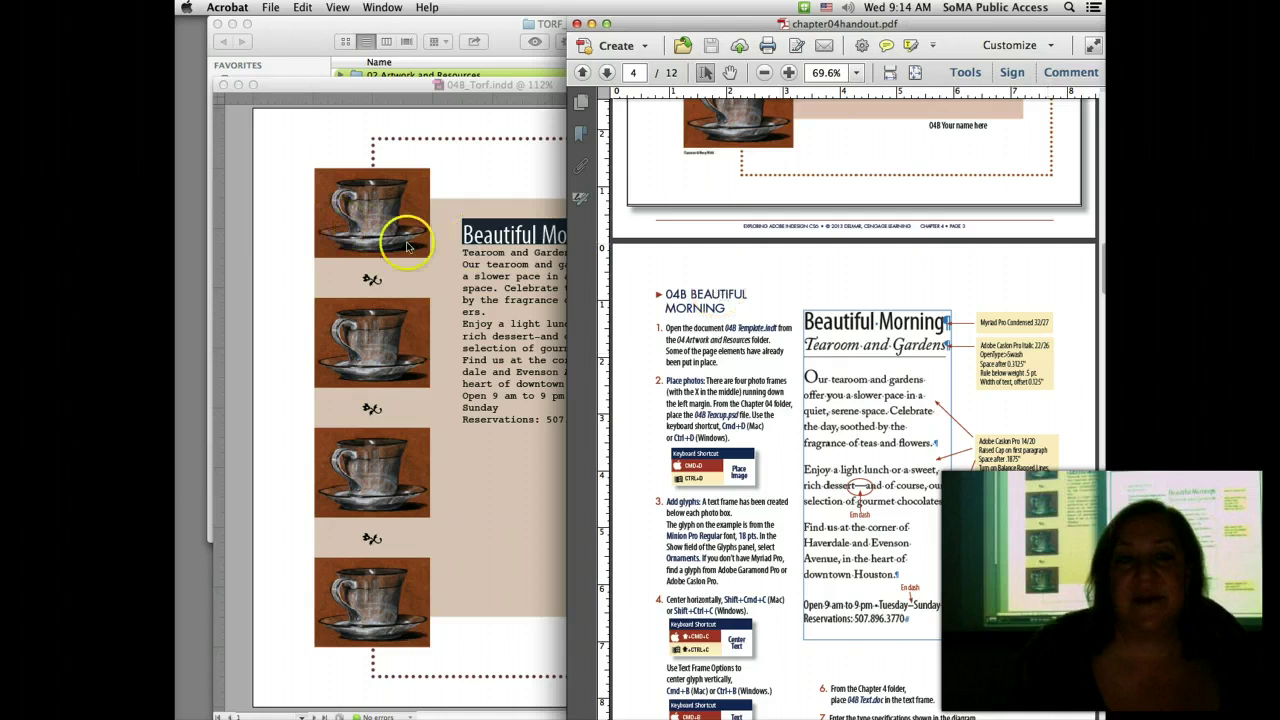
Step: Set the Tearoom and Gardens subhead in Adobe Caslon Pro Italic
{"action": "left_click", "coordinate": [472, 251]}
{"action": "triple_click", "coordinate": [472, 252]}
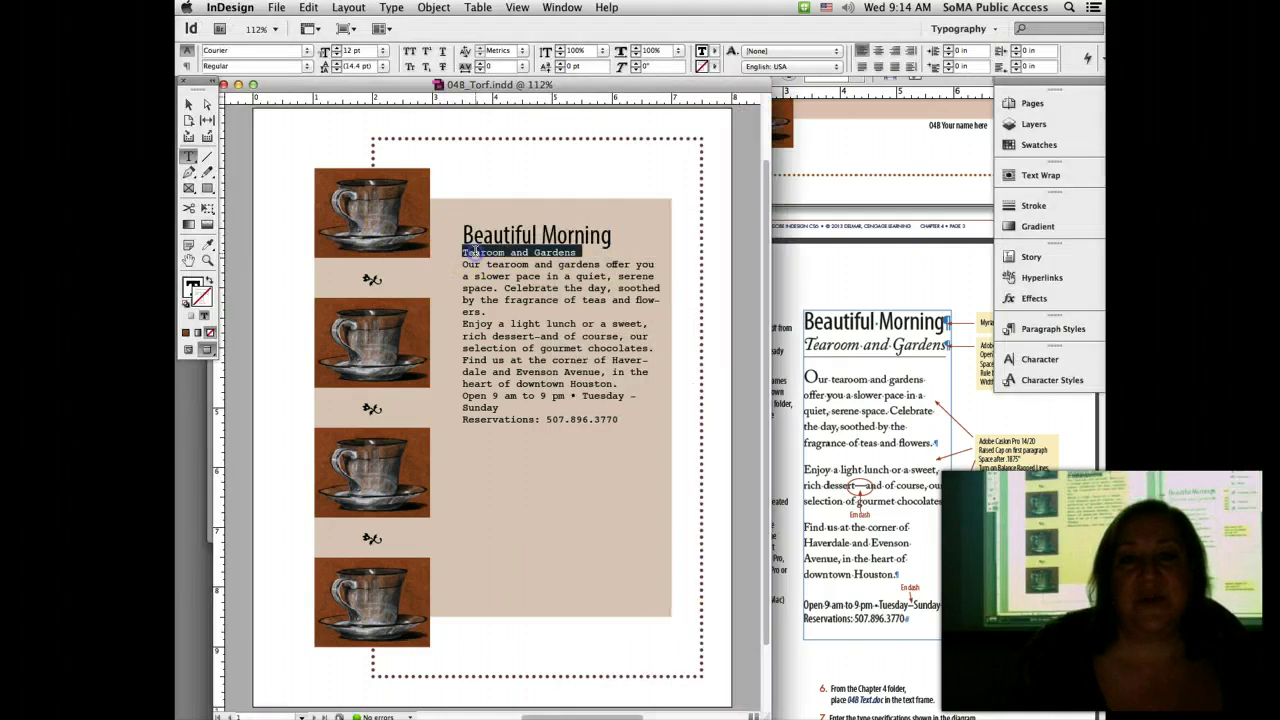
{"action": "left_click", "coordinate": [228, 50]}
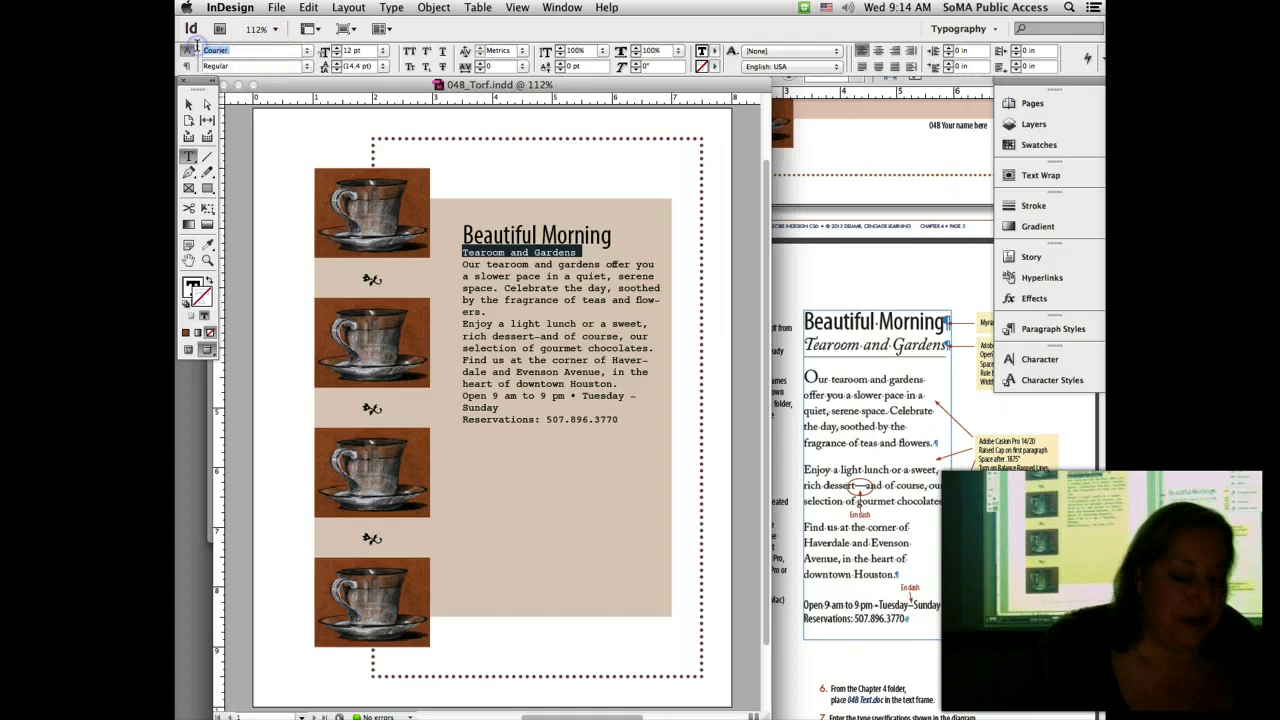
{"action": "type", "text": "Adobe Caslon Pro"}
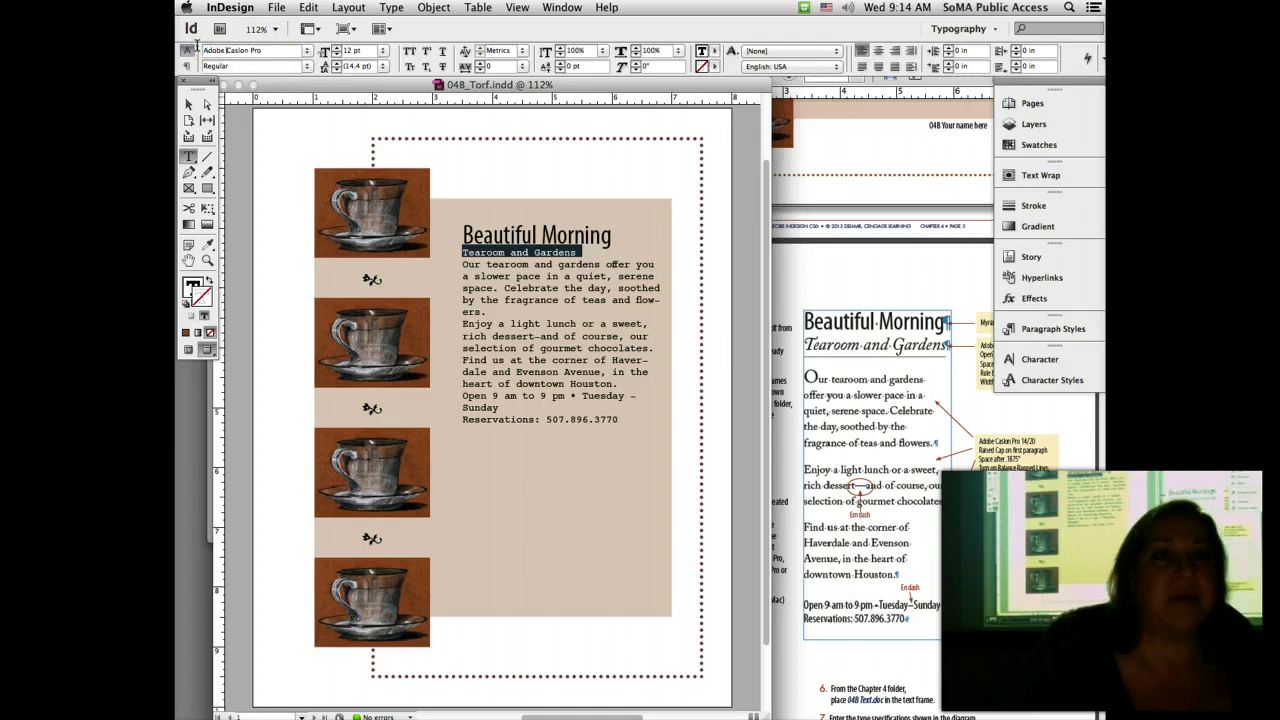
{"action": "left_click", "coordinate": [306, 65]}
{"action": "left_click", "coordinate": [306, 86]}
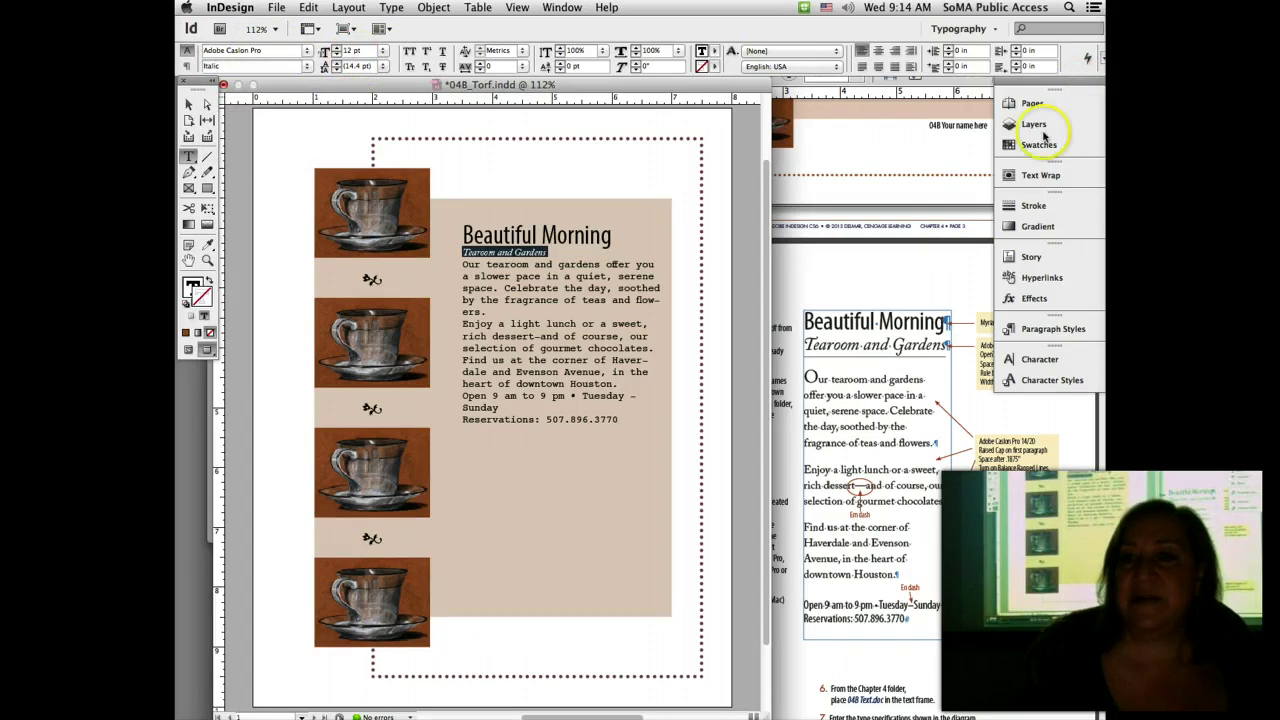
Step: Give the subhead a 22 pt font size after checking the handout's specs
{"action": "left_click", "coordinate": [953, 277]}
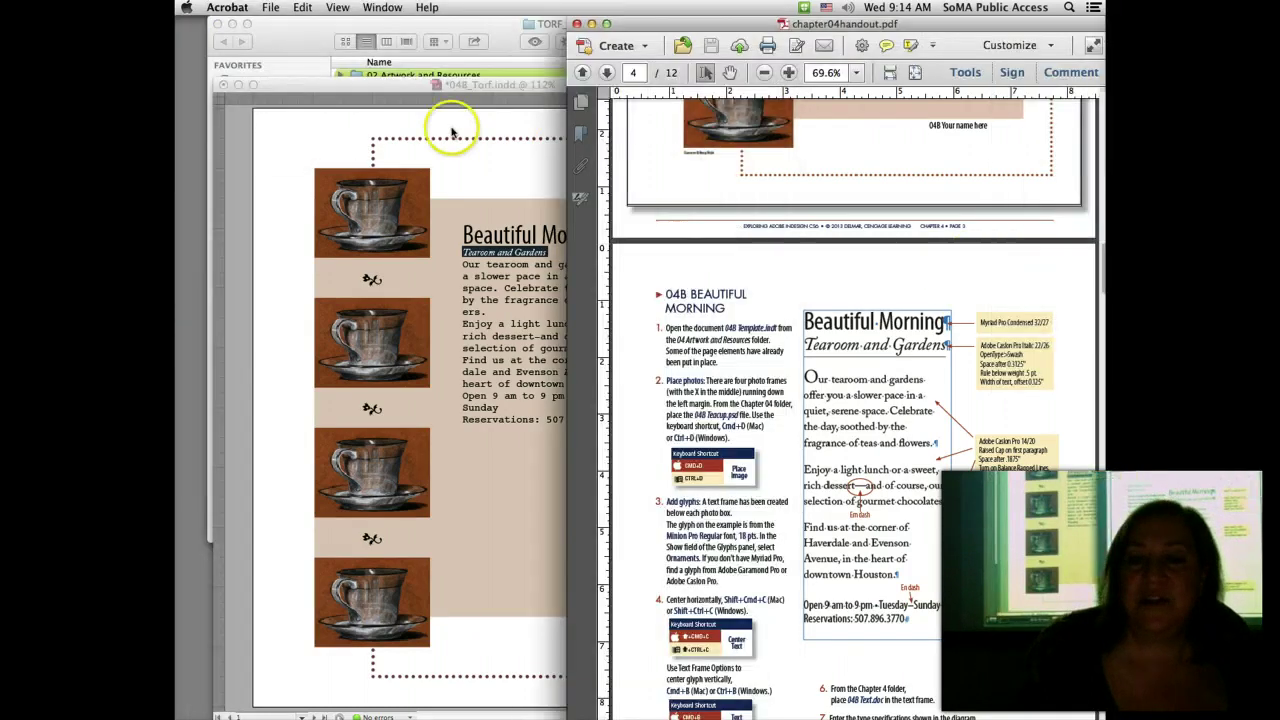
{"action": "left_click", "coordinate": [353, 133]}
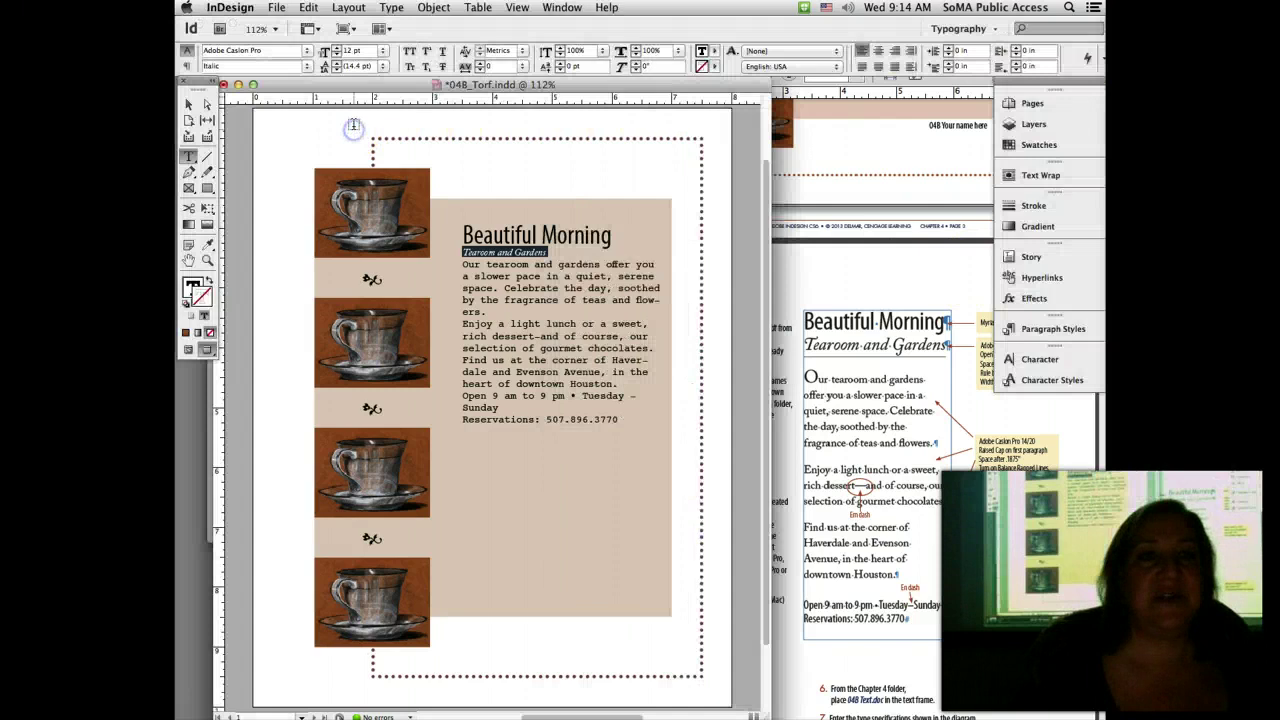
{"action": "triple_click", "coordinate": [360, 50]}
{"action": "type", "text": "22"}
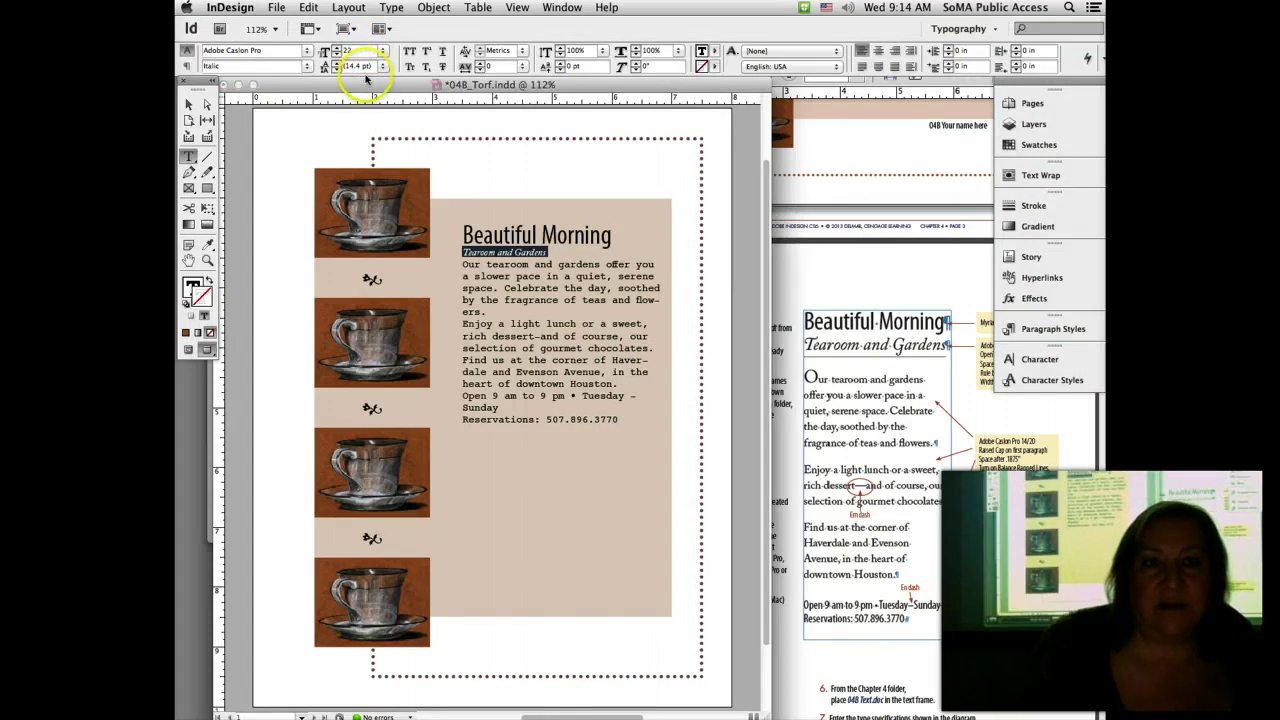
{"action": "triple_click", "coordinate": [361, 66]}
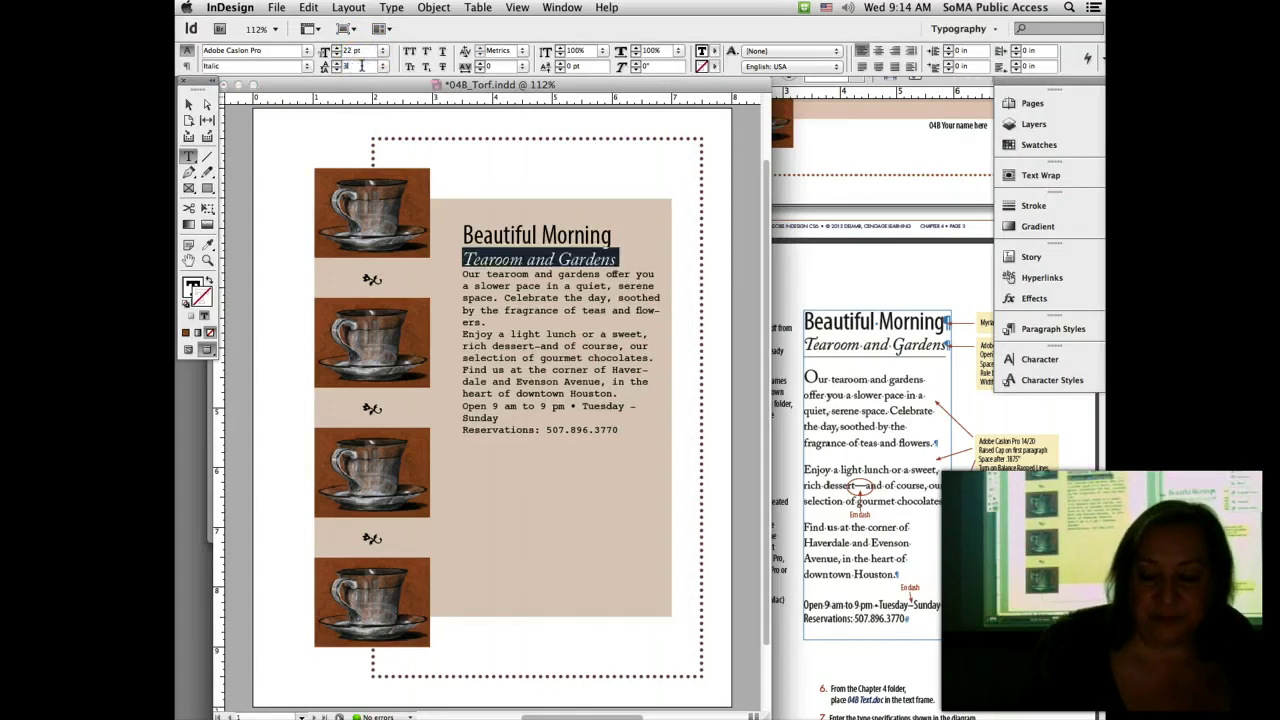
{"action": "key", "text": "Return"}
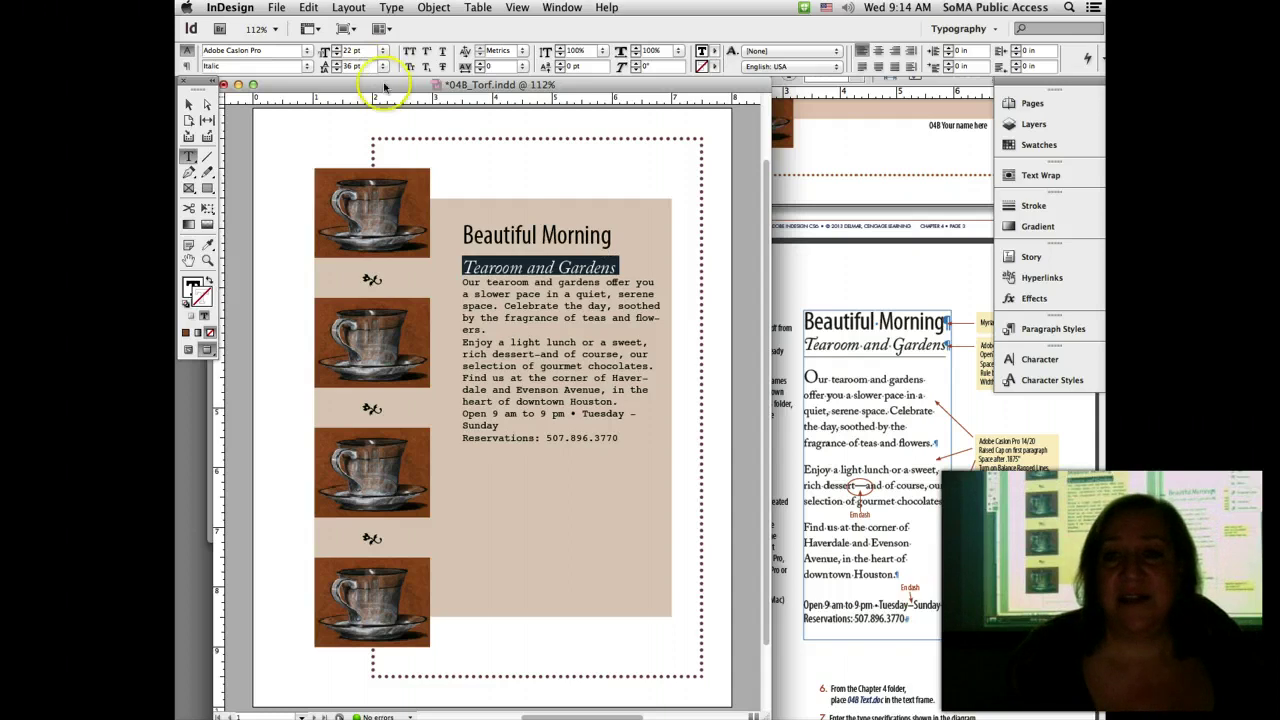
Step: Set the subhead leading to 26 pt after rechecking the handout
{"action": "left_click", "coordinate": [935, 283]}
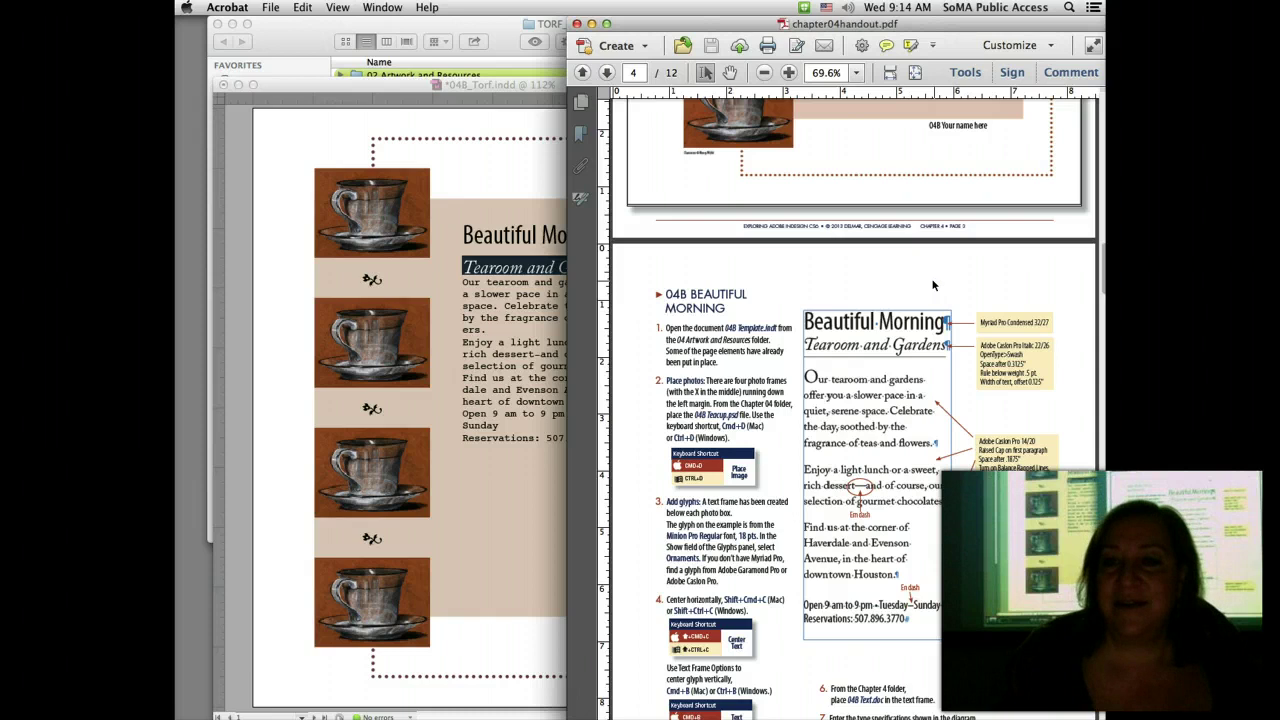
{"action": "left_click", "coordinate": [505, 265]}
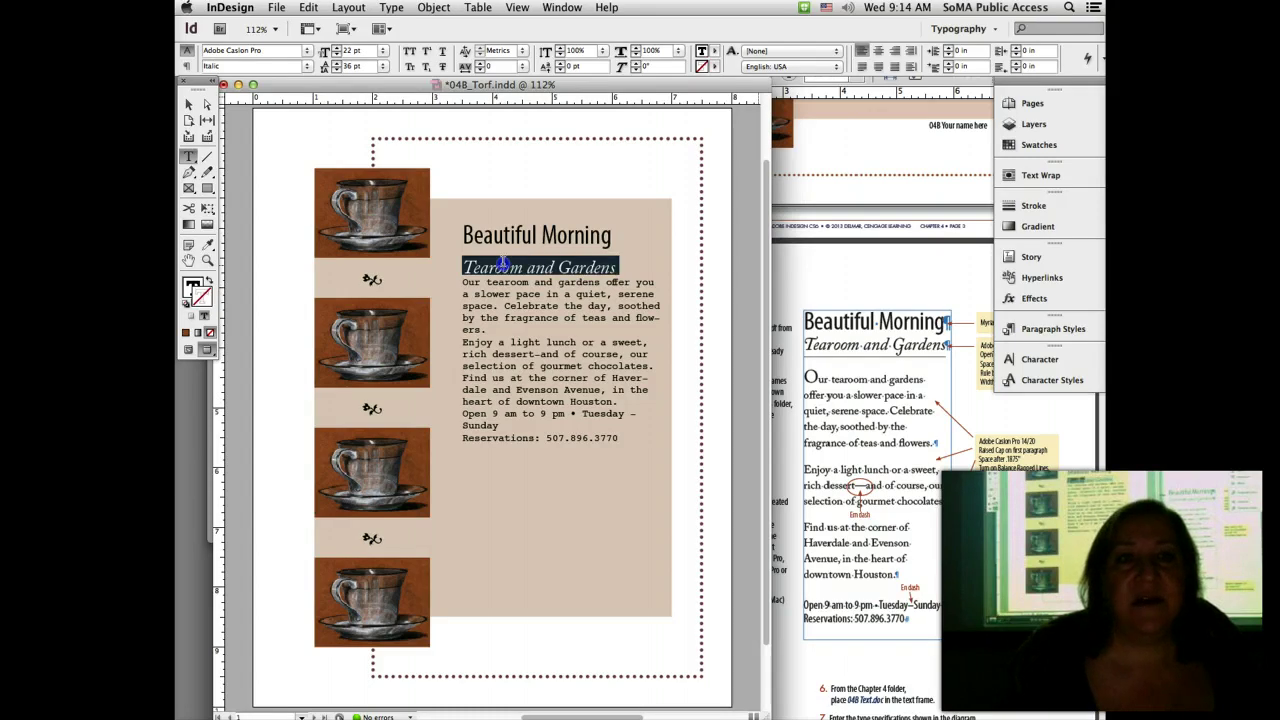
{"action": "left_click", "coordinate": [946, 274]}
{"action": "left_click", "coordinate": [371, 100]}
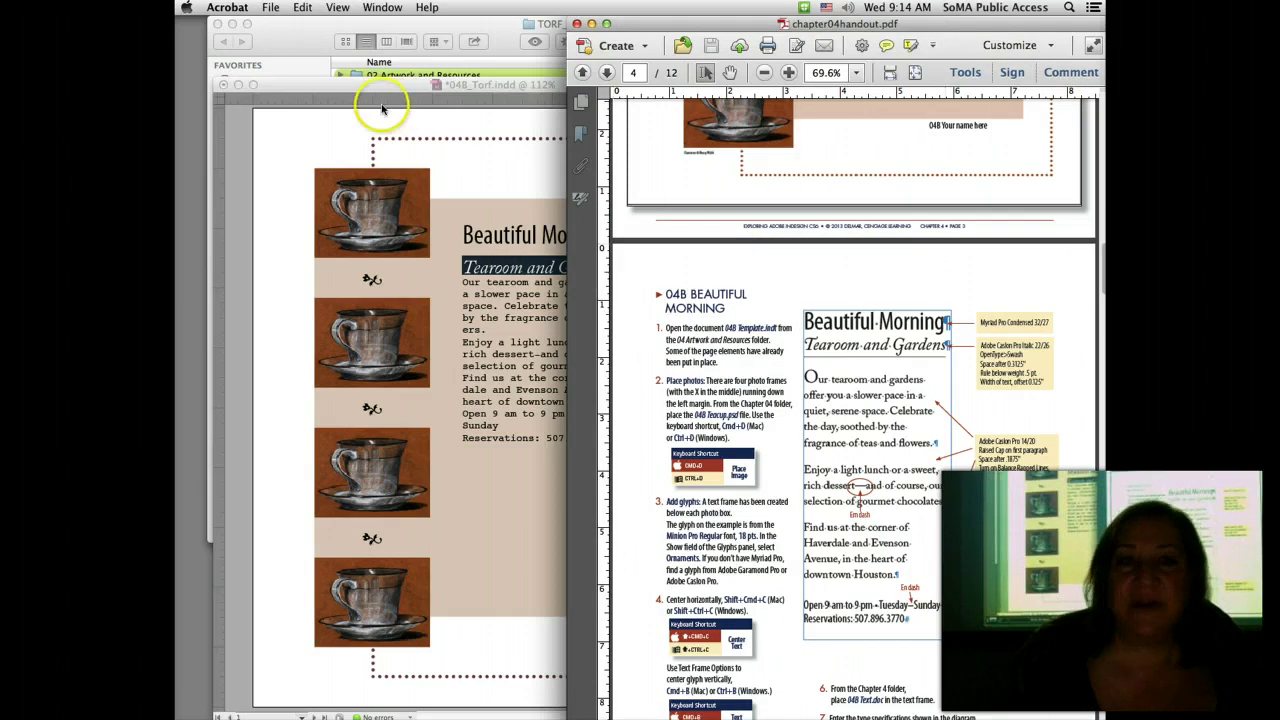
{"action": "left_click", "coordinate": [350, 68]}
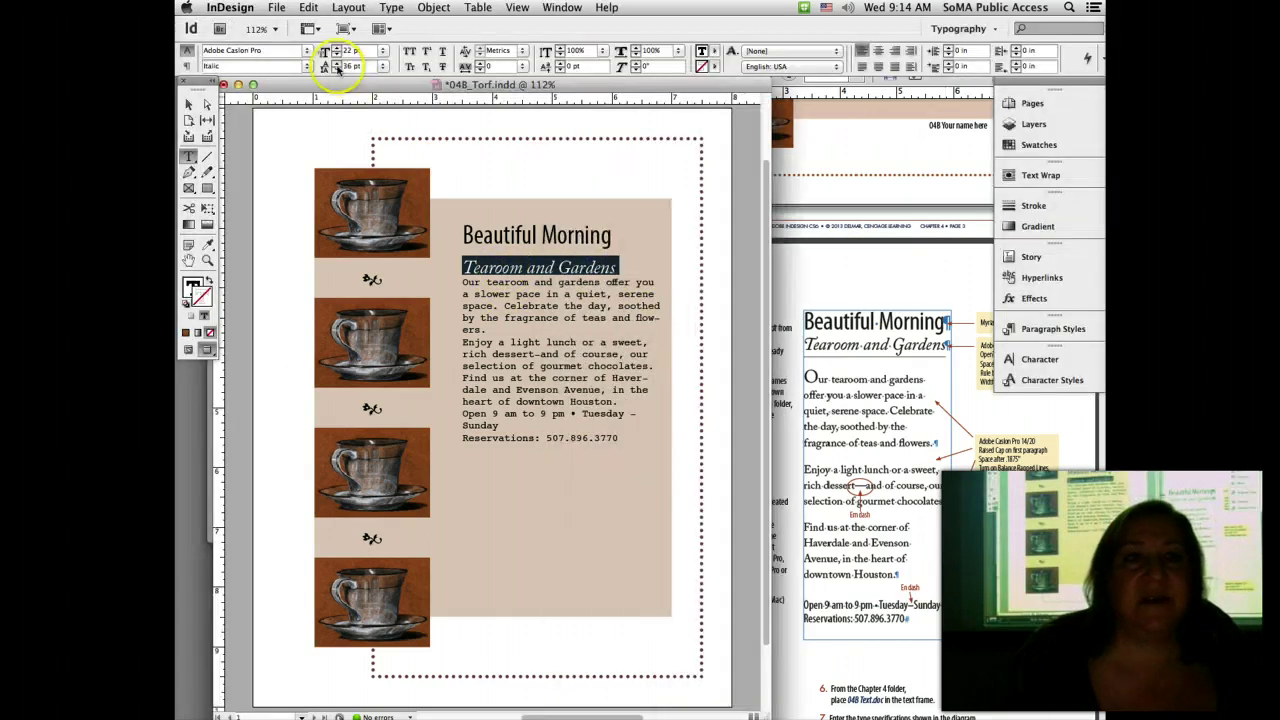
{"action": "type", "text": "26"}
{"action": "key", "text": "Return"}
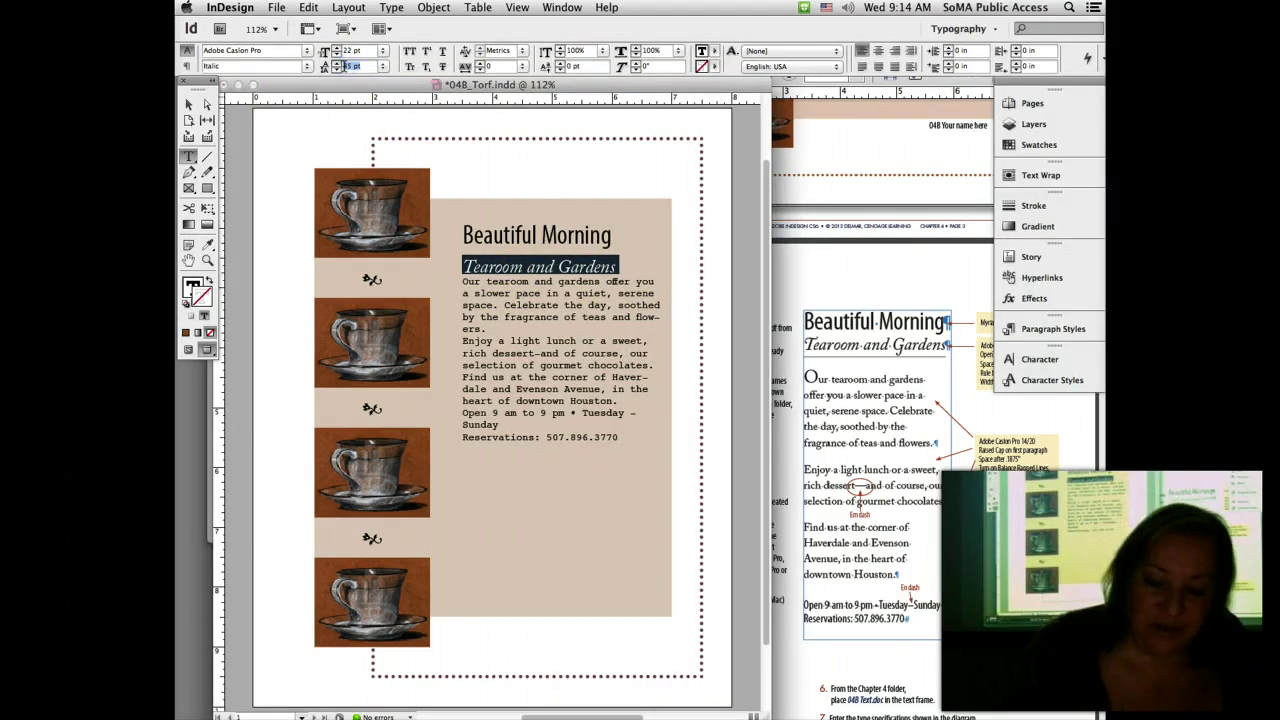
{"action": "type", "text": "16"}
{"action": "key", "text": "Return"}
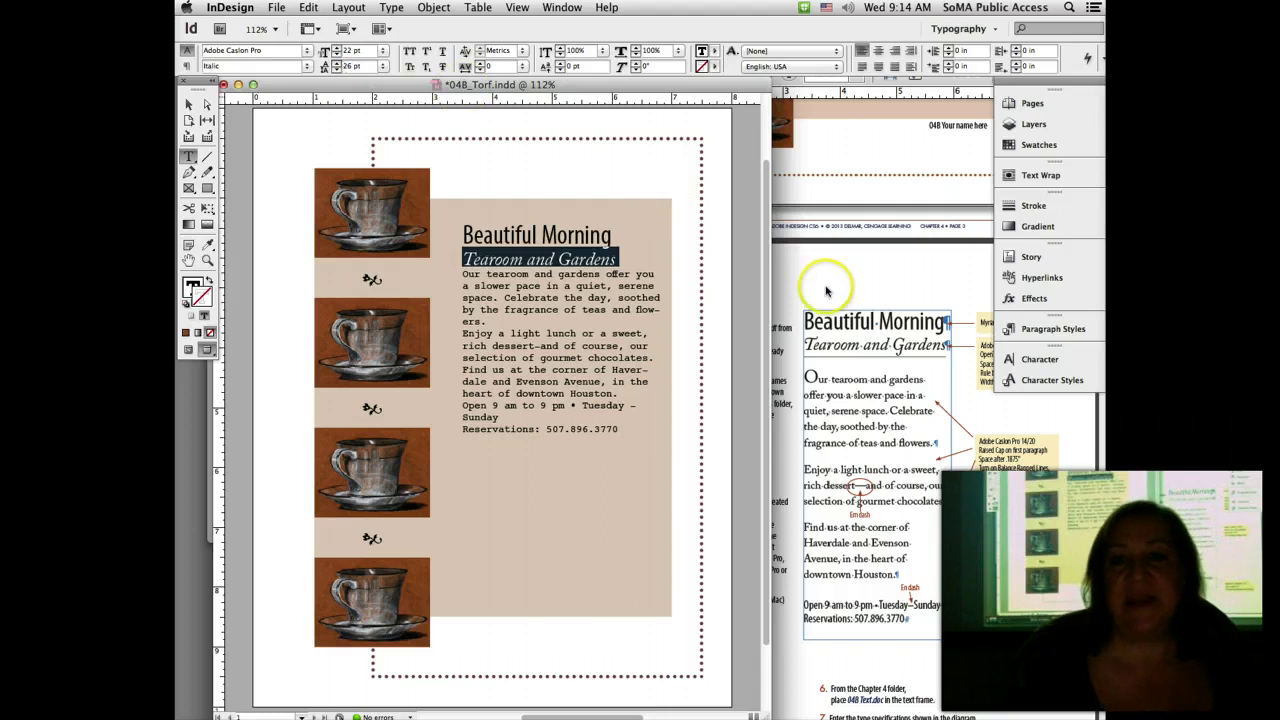
Step: Select the initial T of Tearoom while reading the handout's next instructions
{"action": "left_click", "coordinate": [845, 325]}
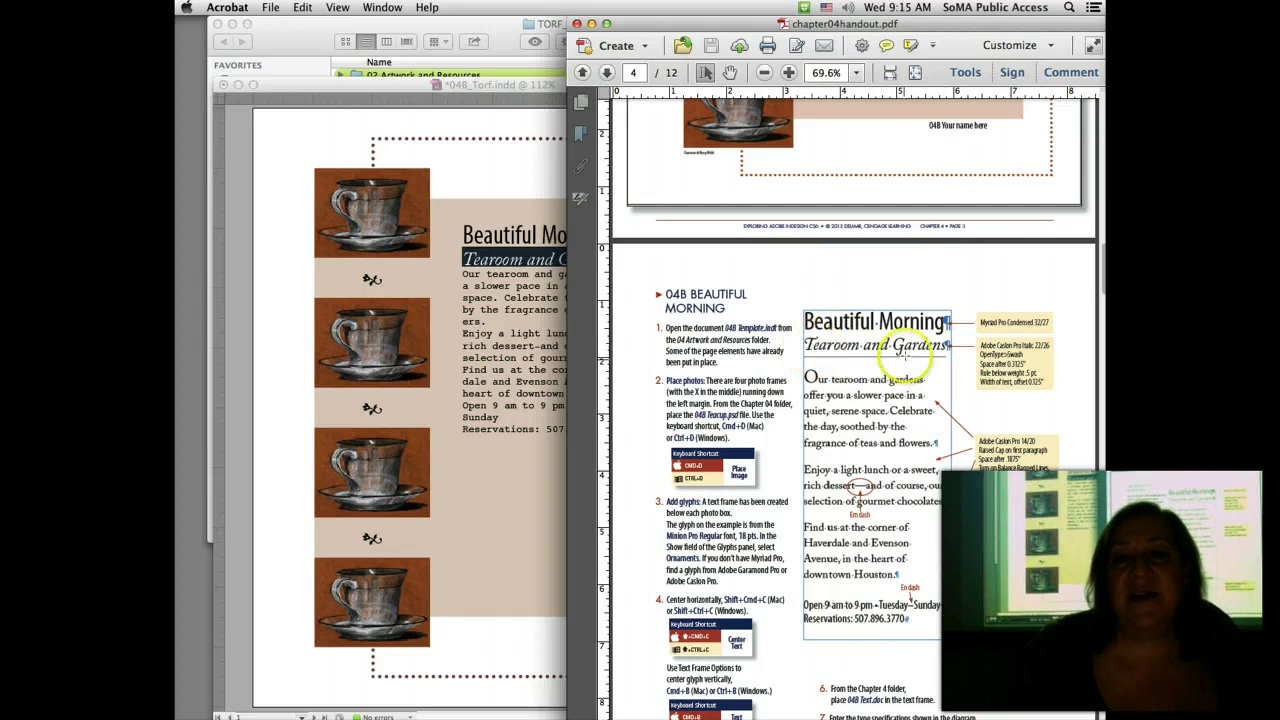
{"action": "left_click", "coordinate": [550, 163]}
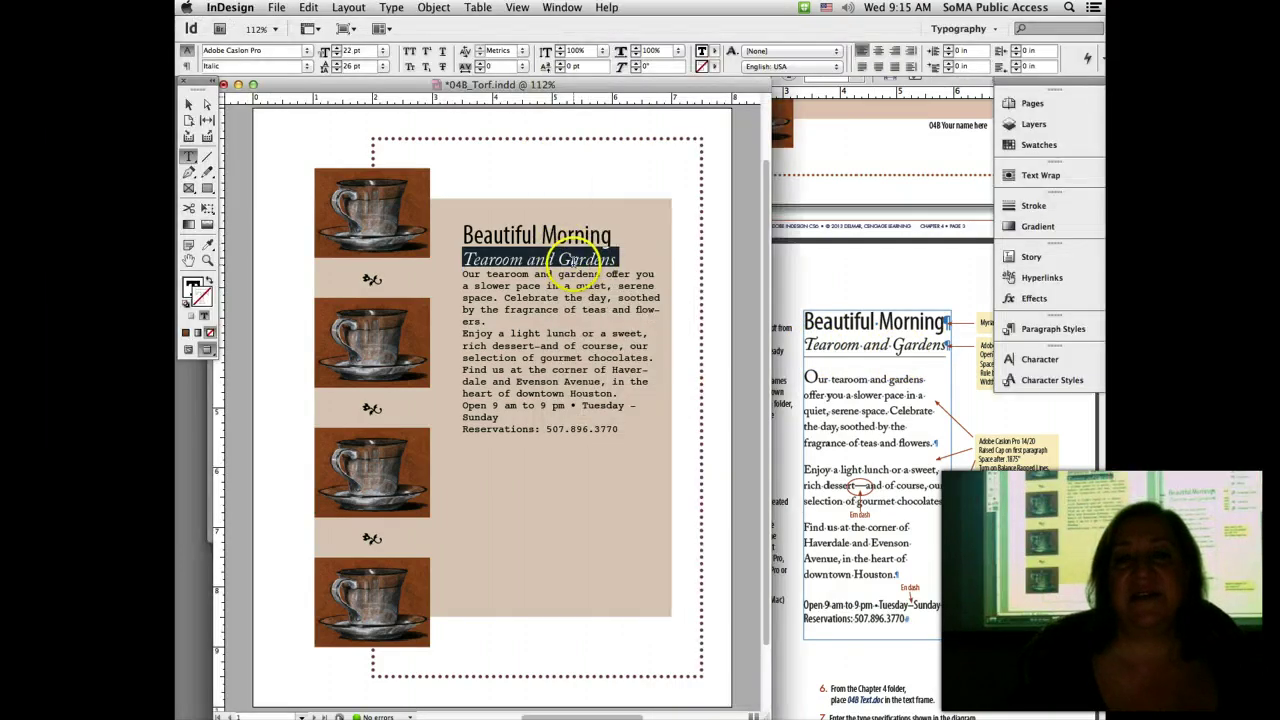
{"action": "left_click", "coordinate": [462, 258]}
{"action": "key", "text": "shift+Right"}
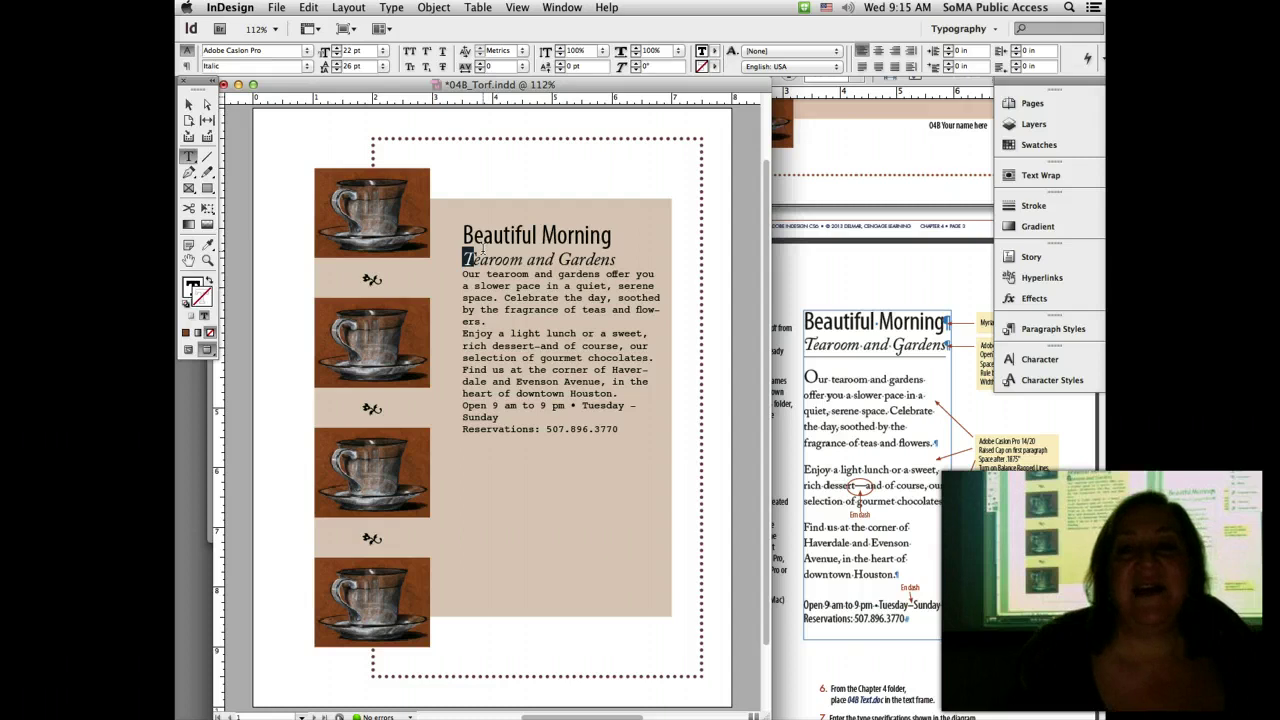
{"action": "left_click", "coordinate": [930, 288]}
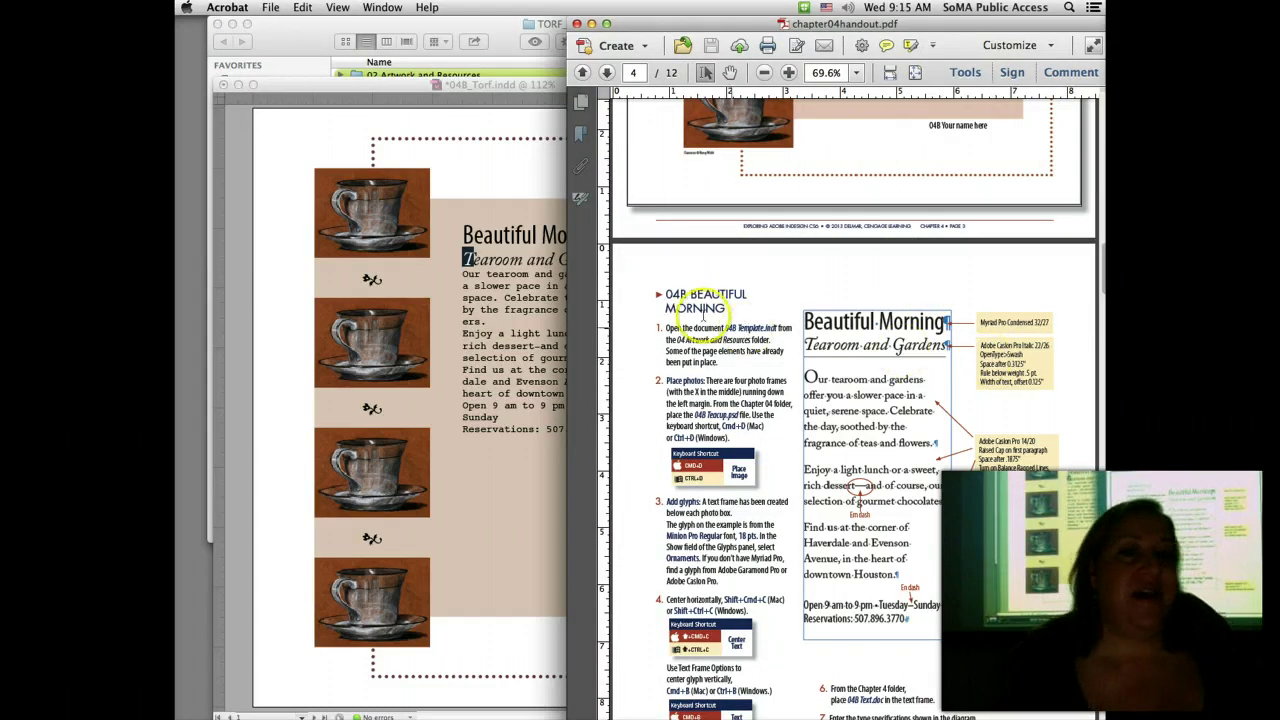
{"action": "left_click", "coordinate": [466, 254]}
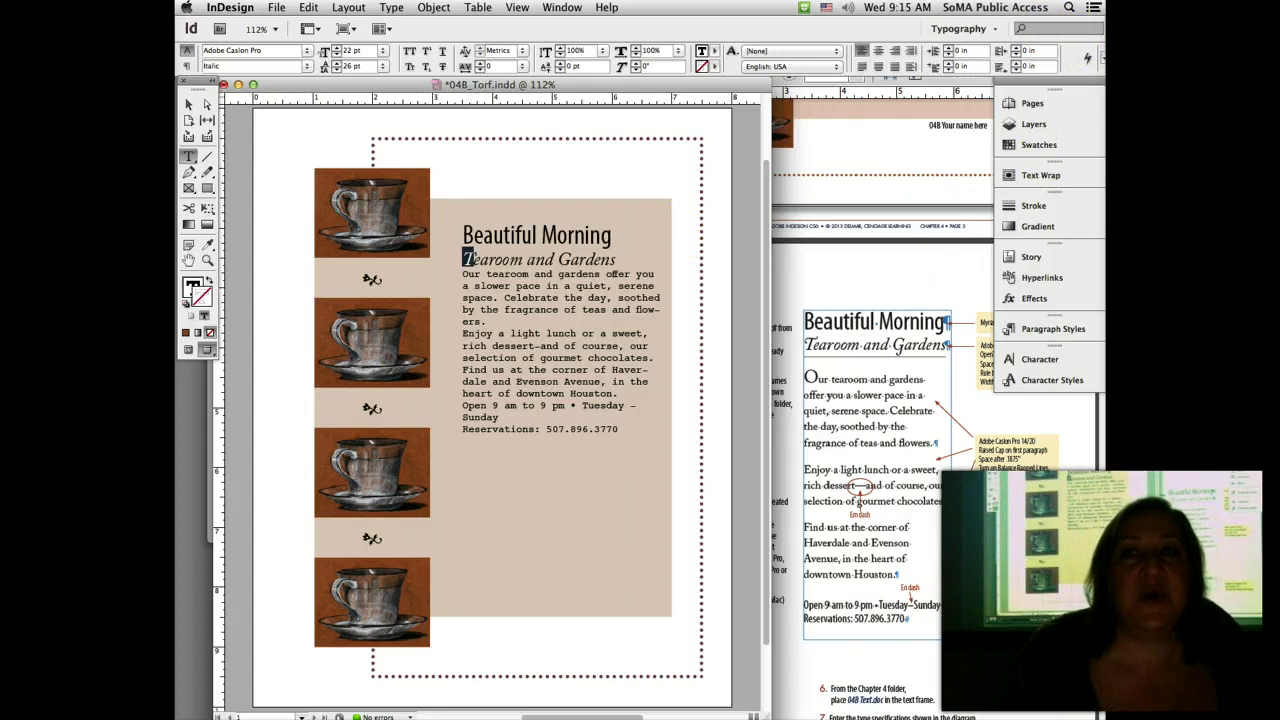
{"action": "left_click", "coordinate": [1097, 58]}
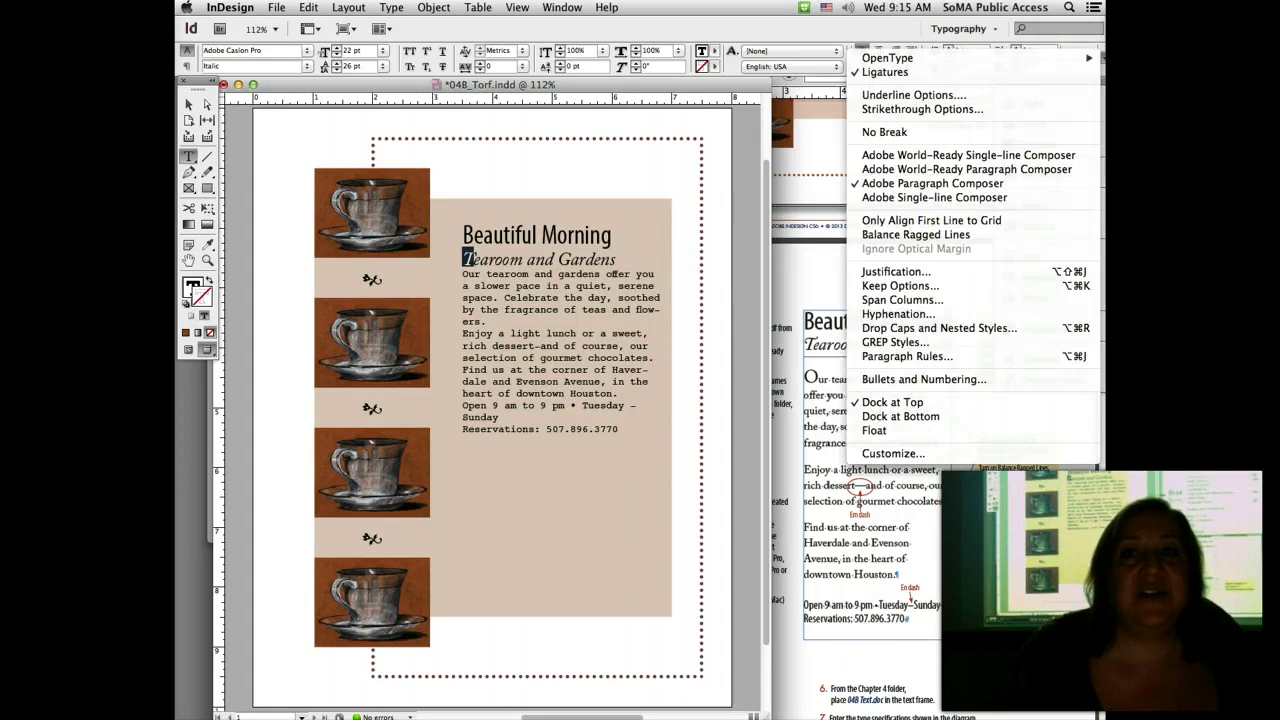
{"action": "mouse_move", "coordinate": [988, 57]}
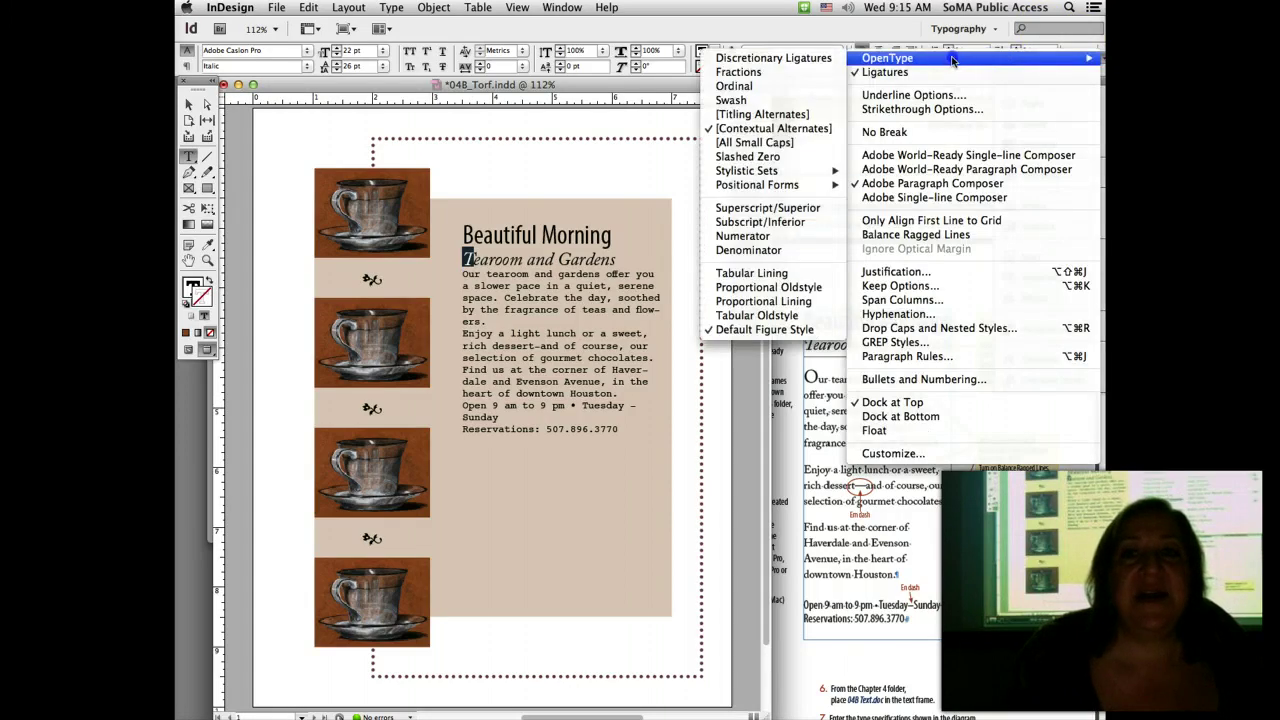
{"action": "left_click", "coordinate": [767, 102]}
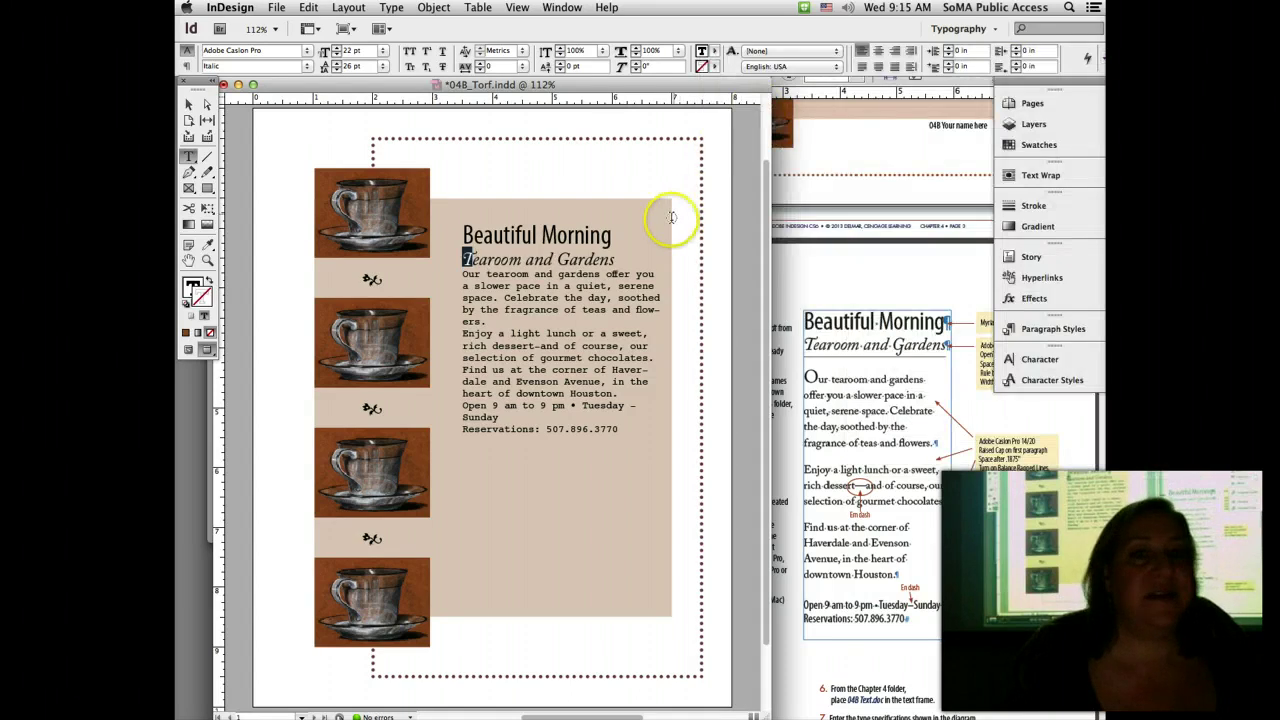
{"action": "left_click_drag", "start_coordinate": [557, 260], "coordinate": [571, 260]}
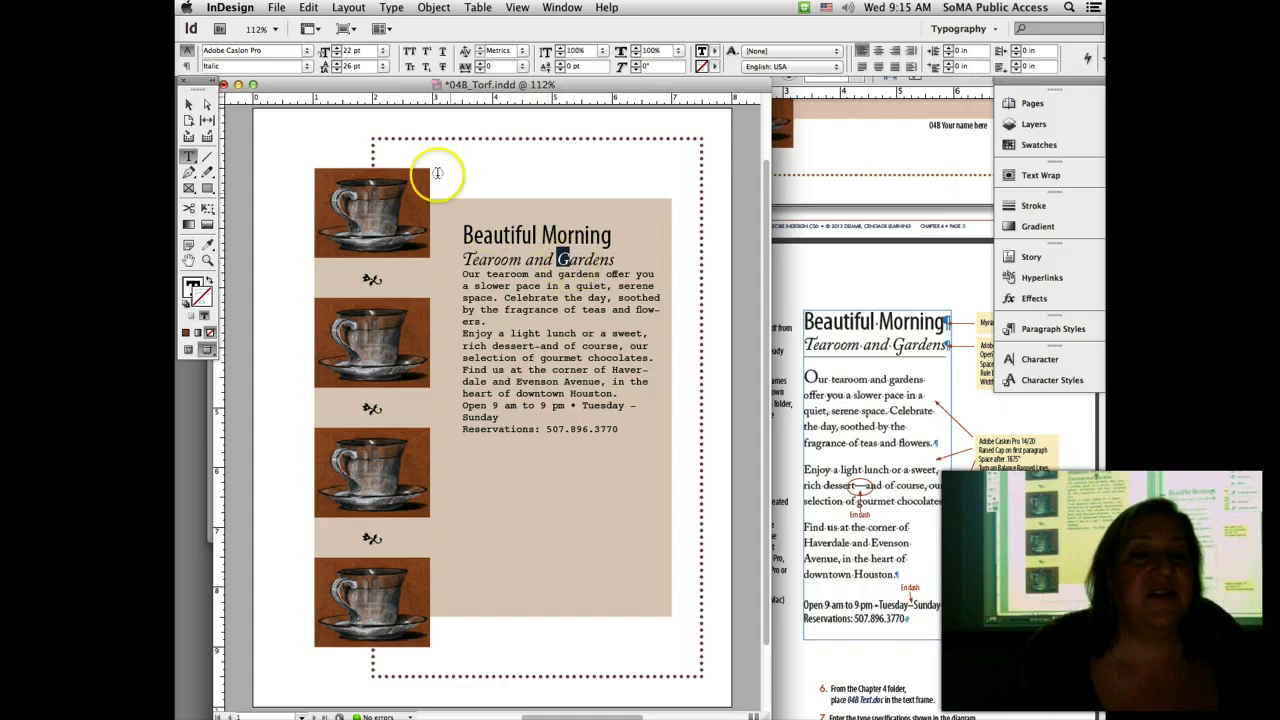
{"action": "left_click", "coordinate": [391, 7]}
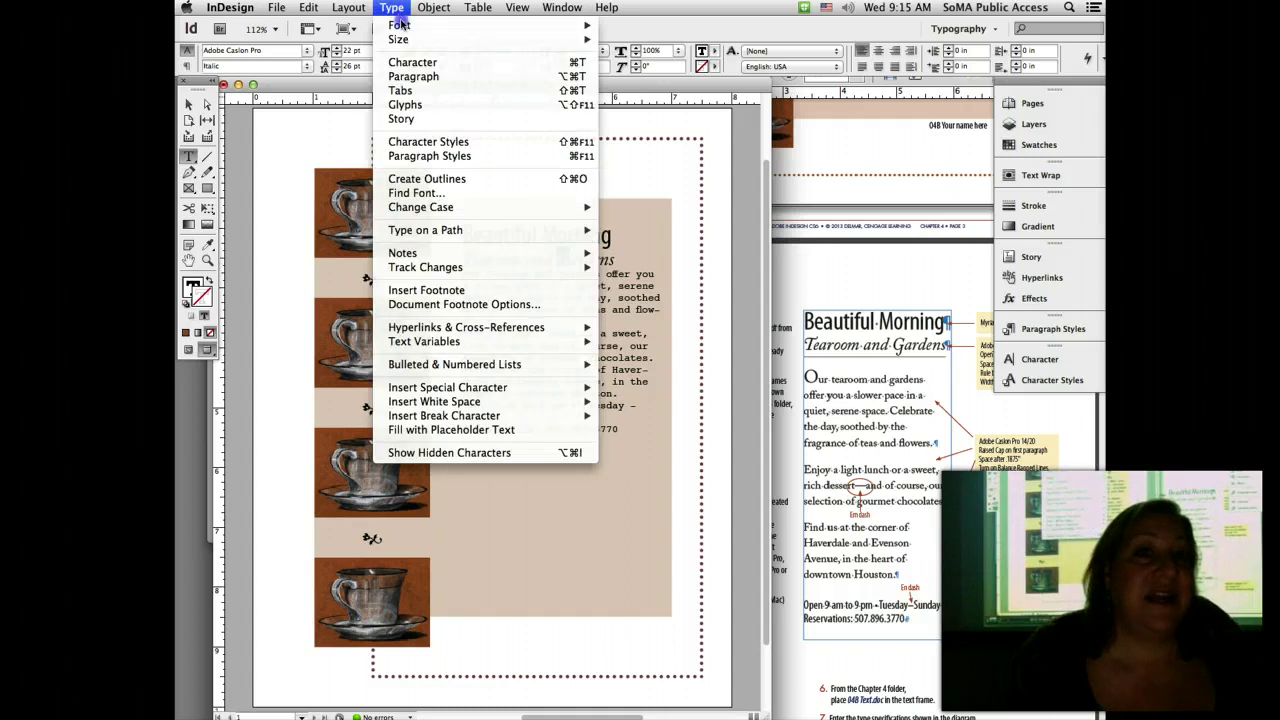
{"action": "left_click", "coordinate": [405, 105]}
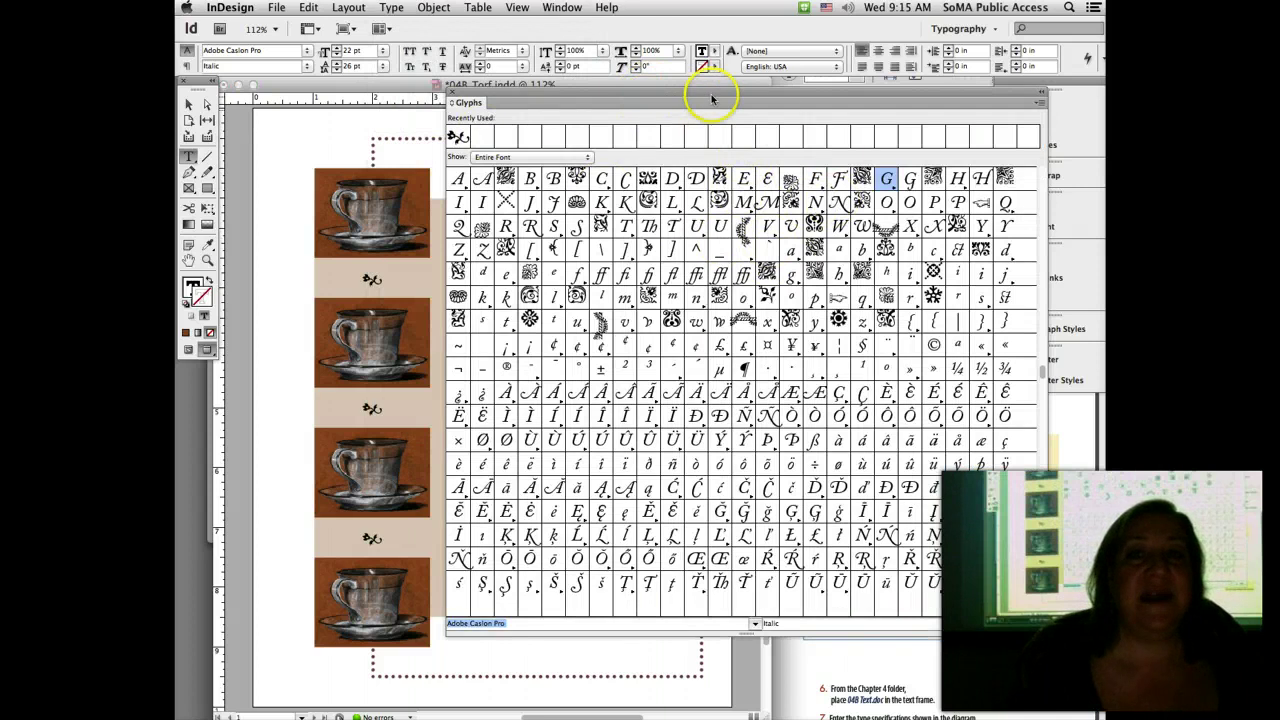
{"action": "double_click", "coordinate": [911, 186]}
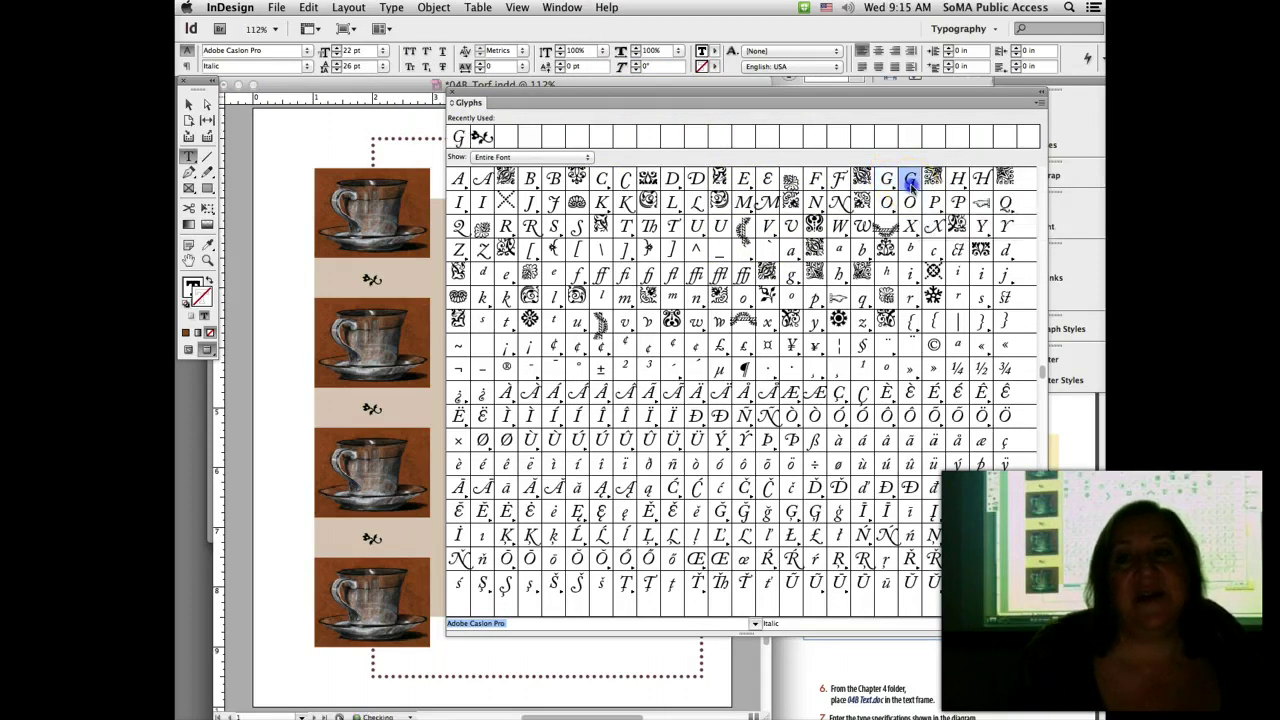
{"action": "left_click", "coordinate": [452, 92]}
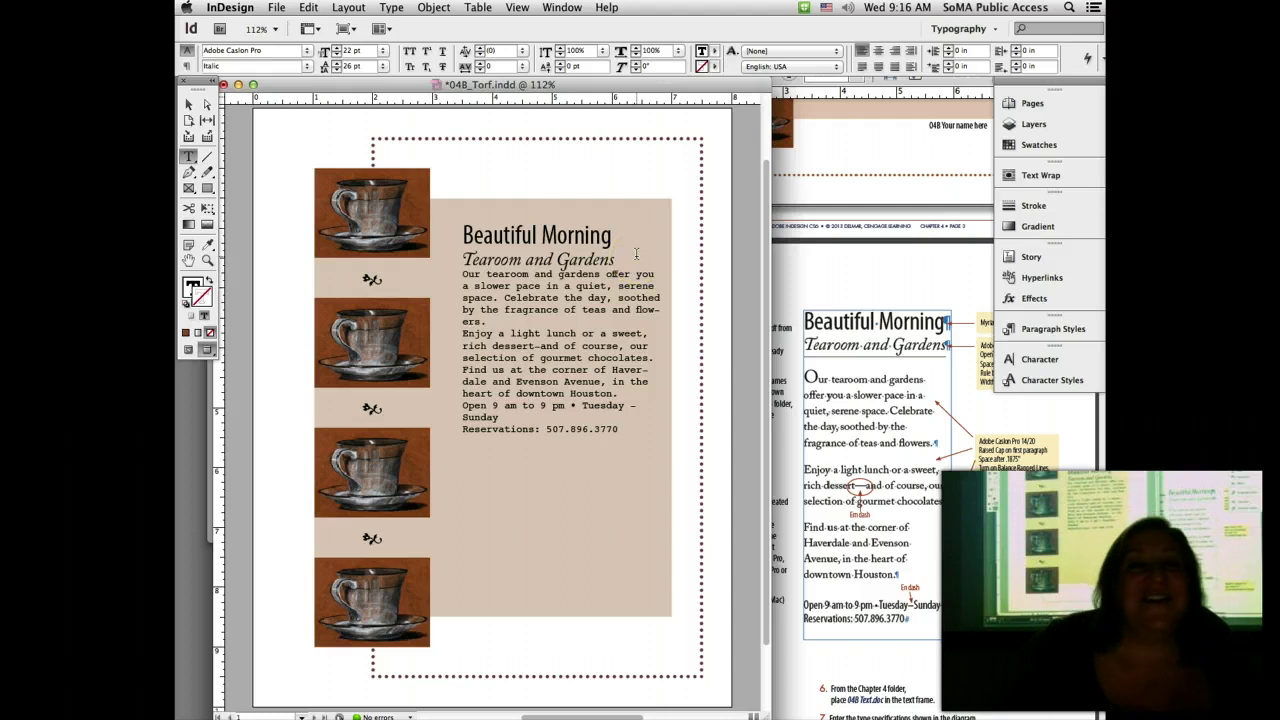
{"action": "left_click", "coordinate": [866, 293]}
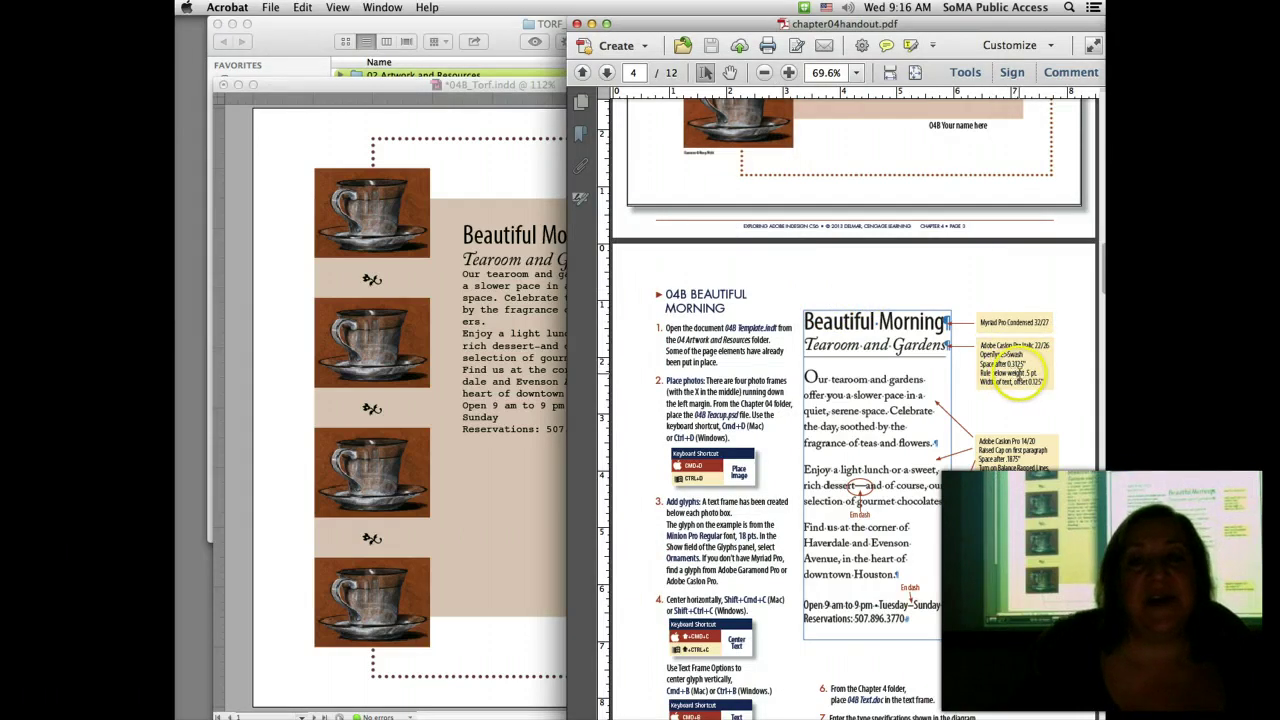
Step: Raise the subhead's Space After to 0.3125 in in the paragraph Control panel and save
{"action": "left_click", "coordinate": [486, 255]}
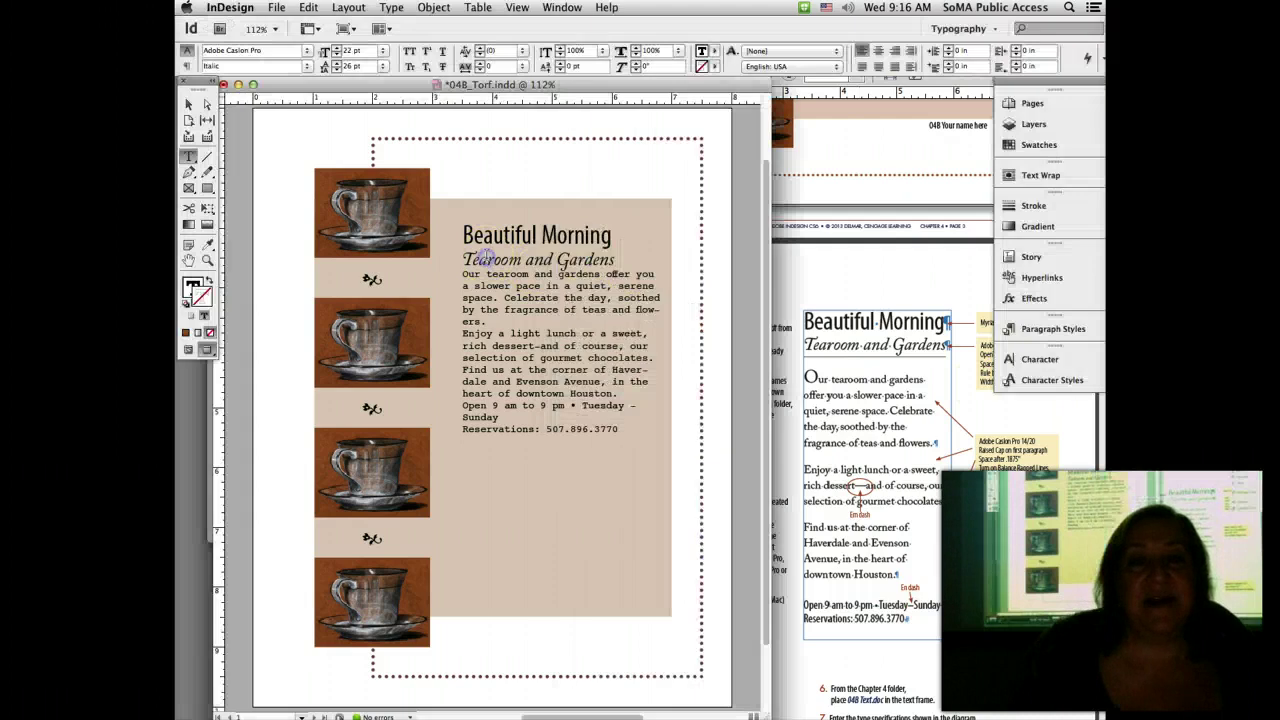
{"action": "triple_click", "coordinate": [486, 258]}
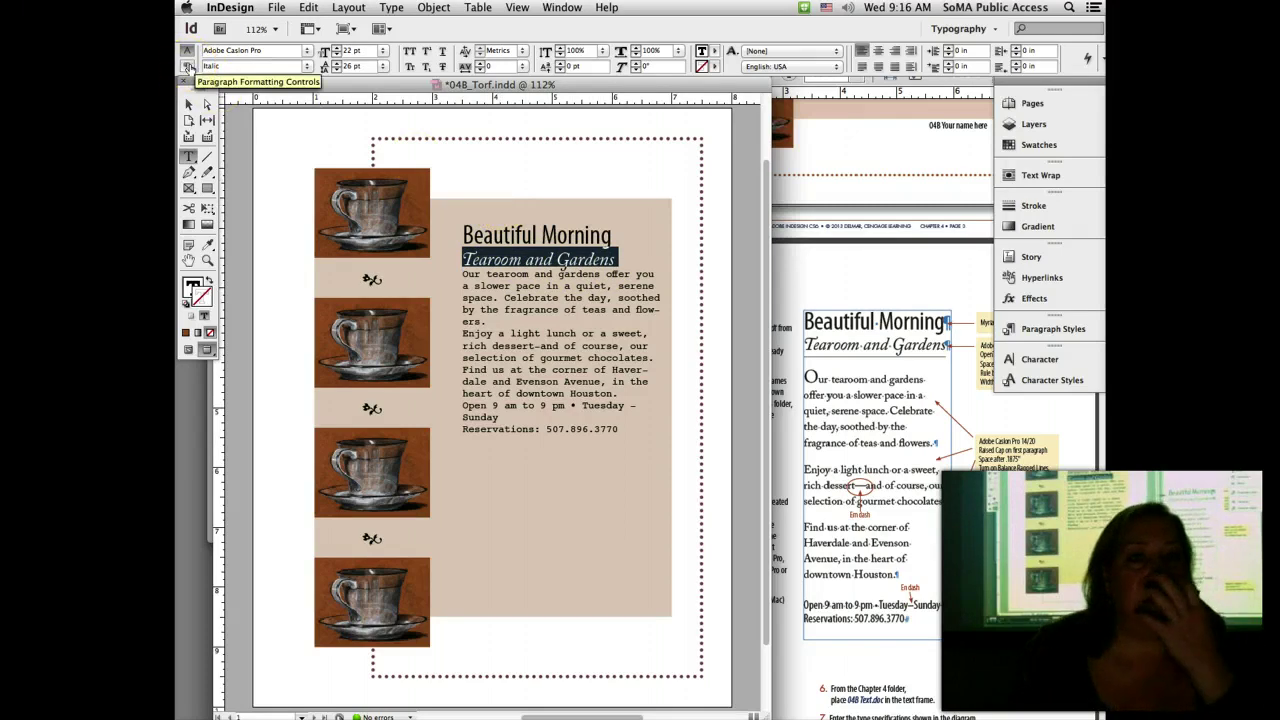
{"action": "left_click", "coordinate": [187, 66]}
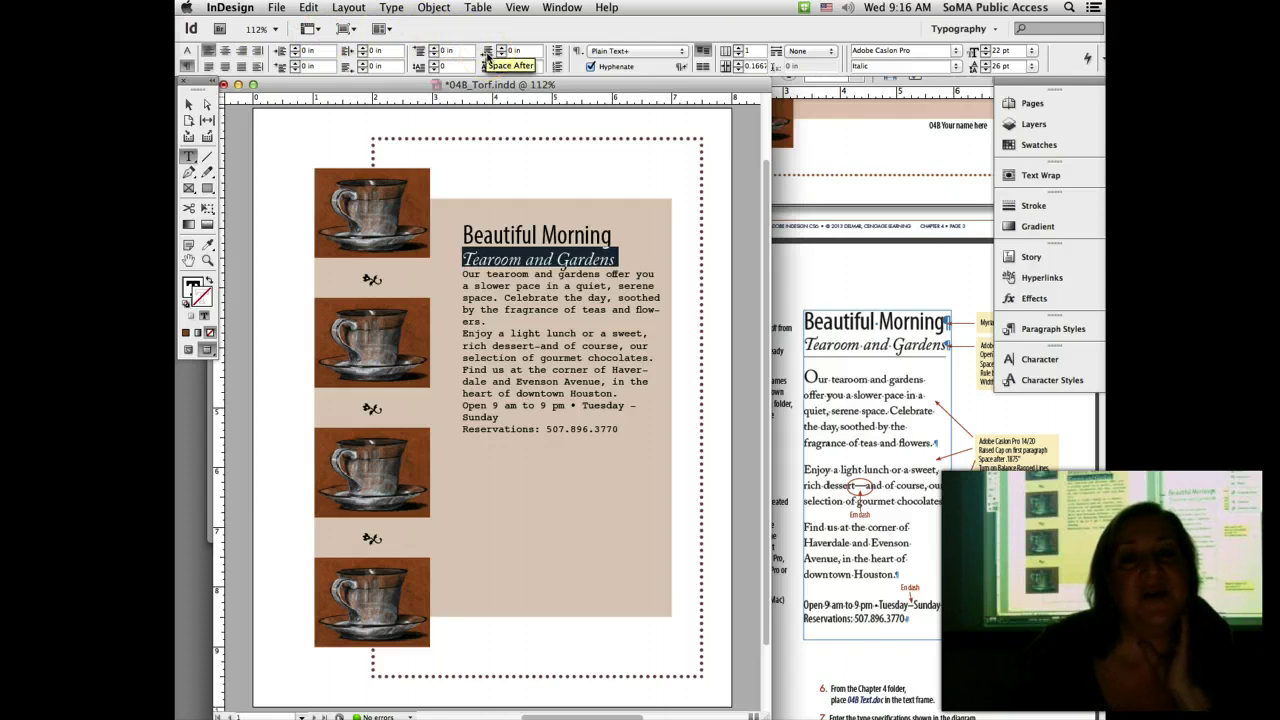
{"action": "left_click", "coordinate": [510, 50]}
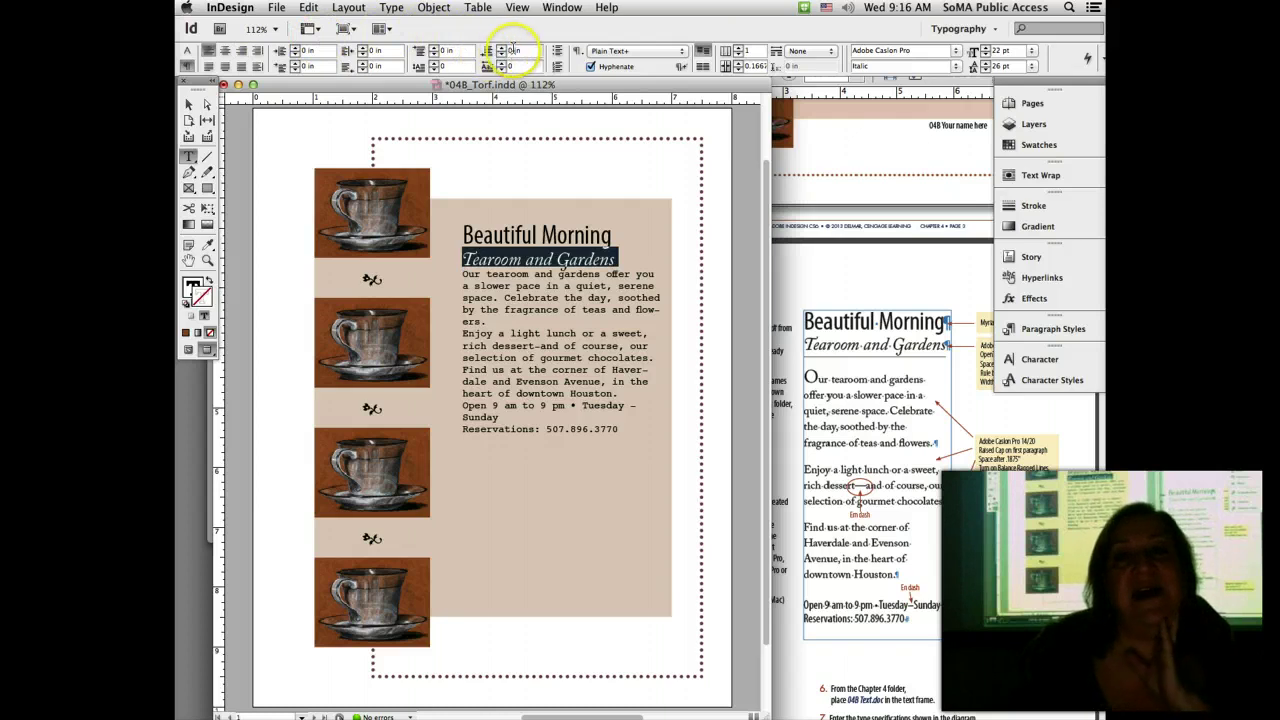
{"action": "left_click", "coordinate": [500, 47]}
{"action": "left_click", "coordinate": [500, 47]}
{"action": "left_click", "coordinate": [500, 47]}
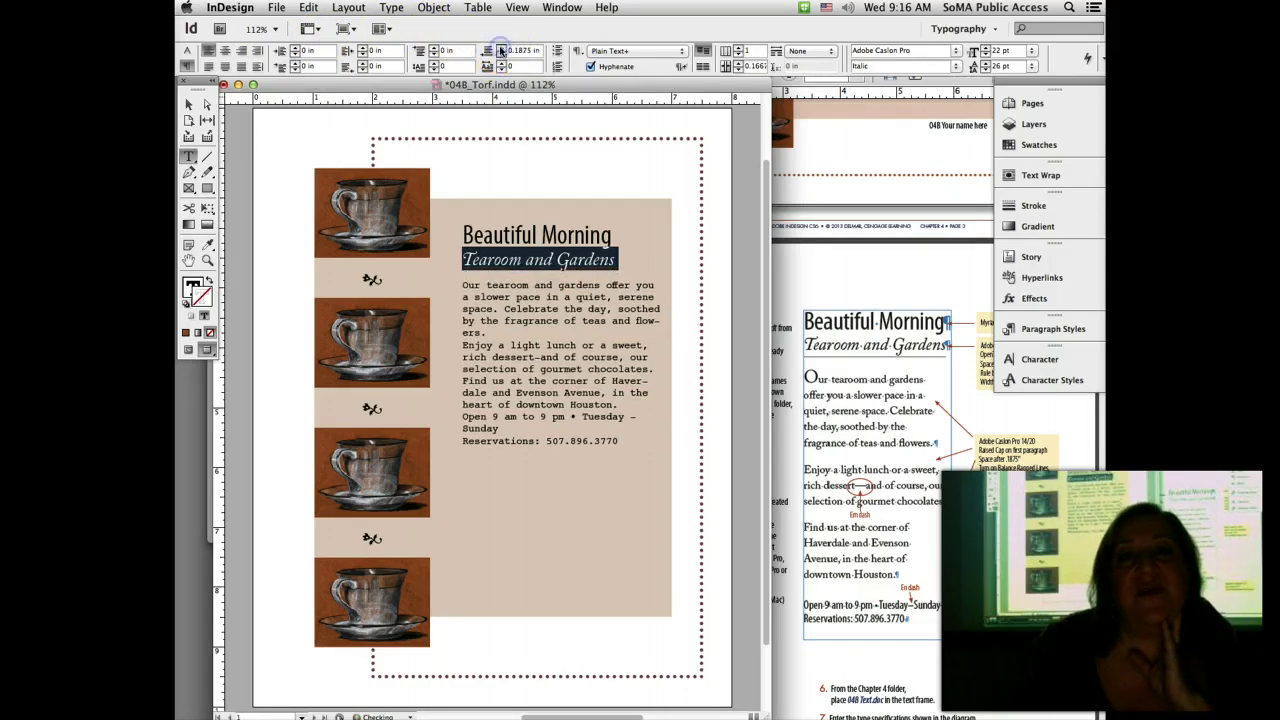
{"action": "left_click", "coordinate": [500, 47]}
{"action": "left_click", "coordinate": [500, 47]}
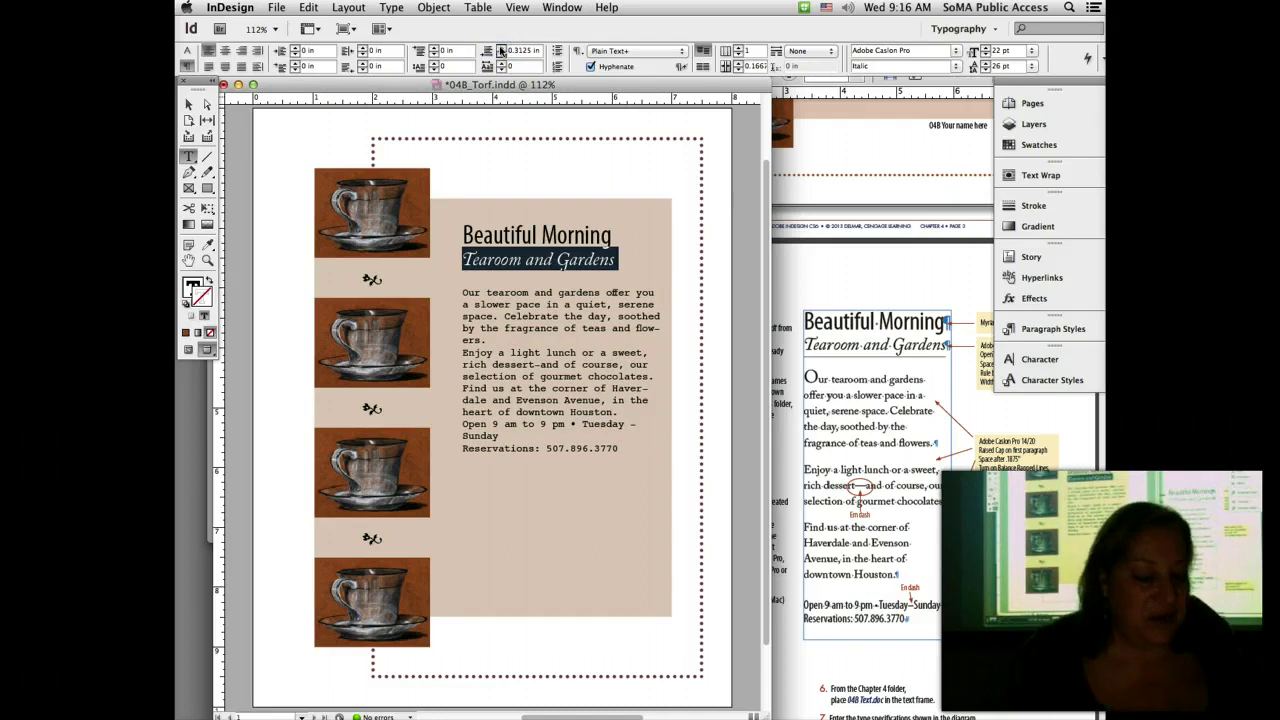
{"action": "key", "text": "super+s"}
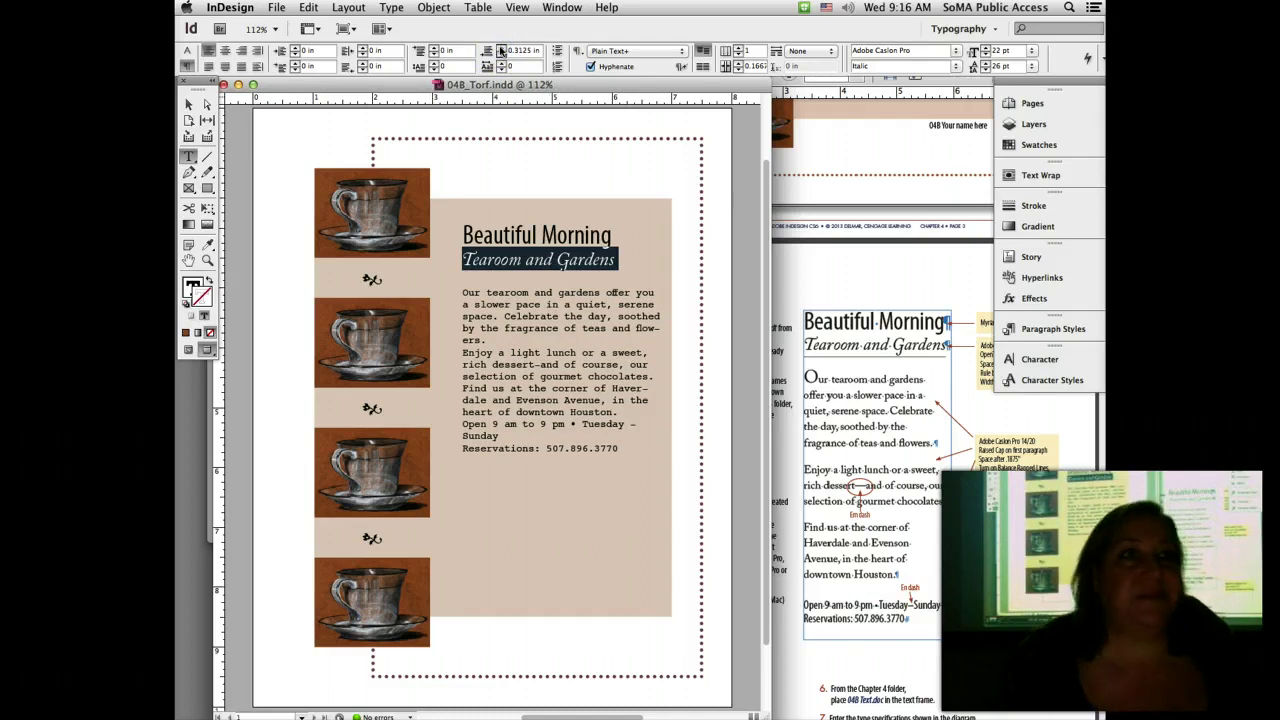
{"action": "left_click", "coordinate": [942, 350]}
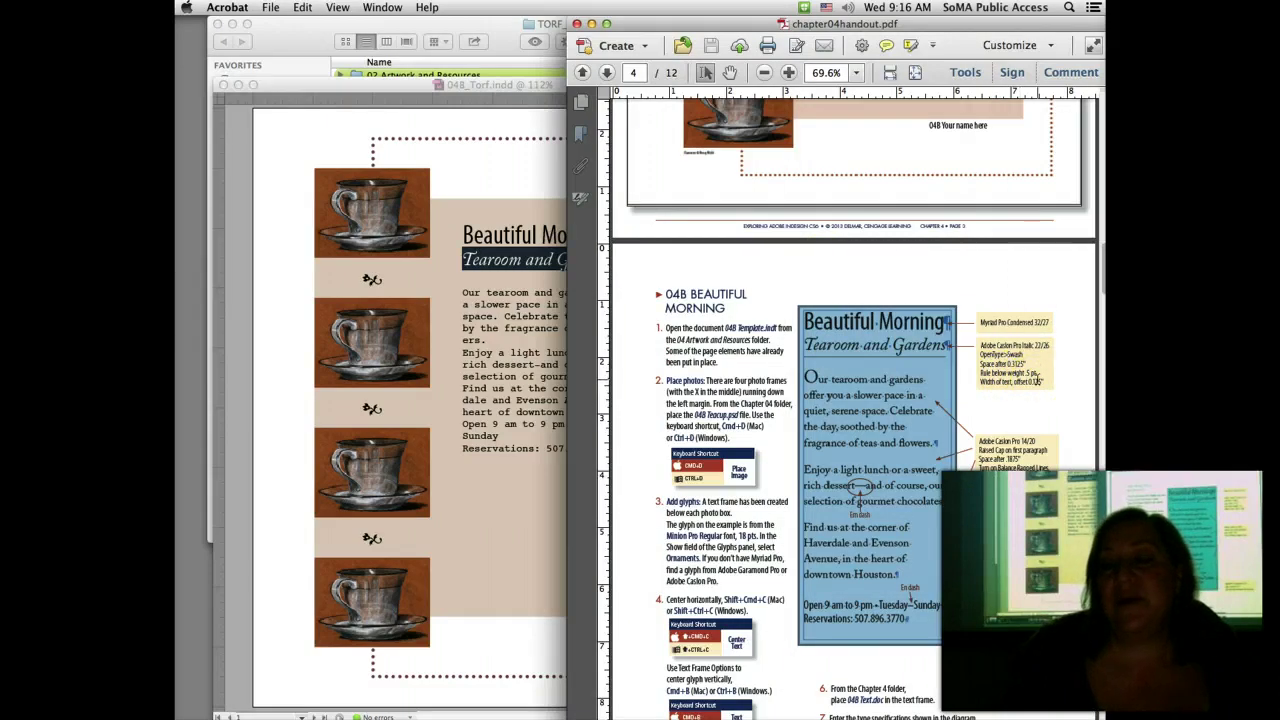
{"action": "left_click", "coordinate": [497, 261]}
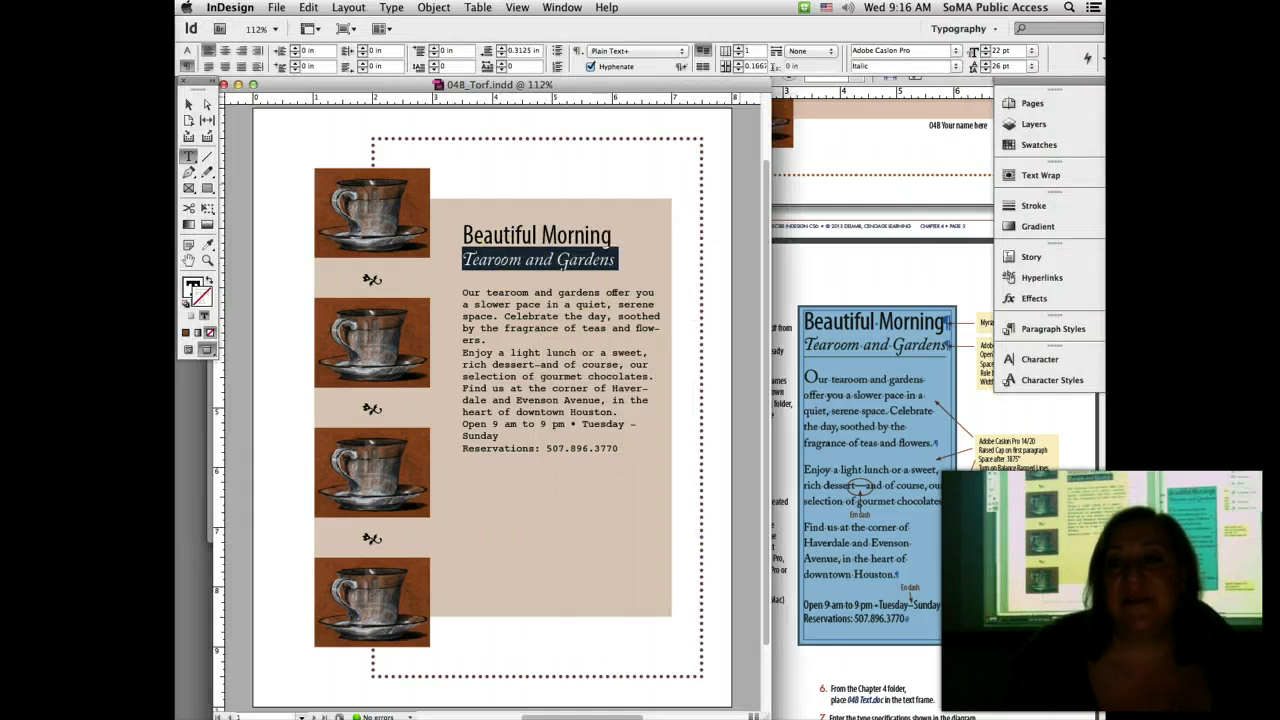
Step: Toggle the docked panels and shift the handout window slightly left
{"action": "left_click", "coordinate": [1068, 82]}
{"action": "left_click", "coordinate": [1068, 82]}
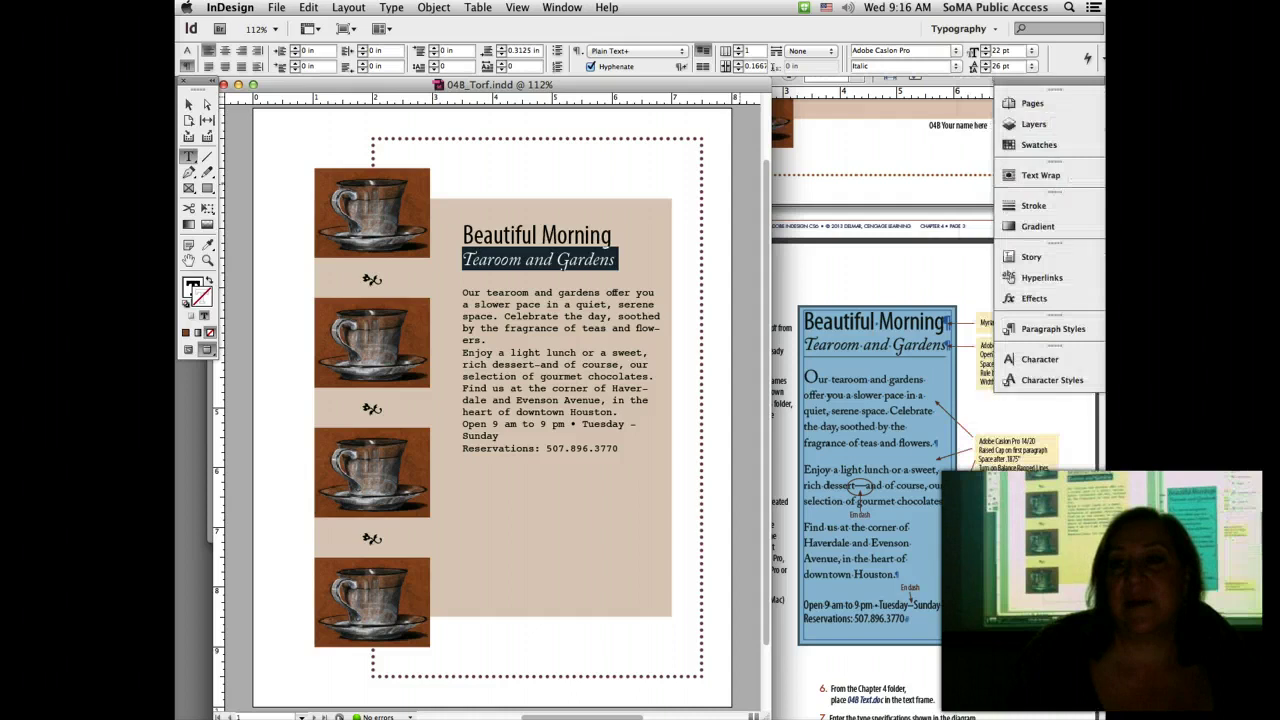
{"action": "left_click", "coordinate": [925, 262]}
{"action": "left_click_drag", "start_coordinate": [928, 28], "coordinate": [896, 28]}
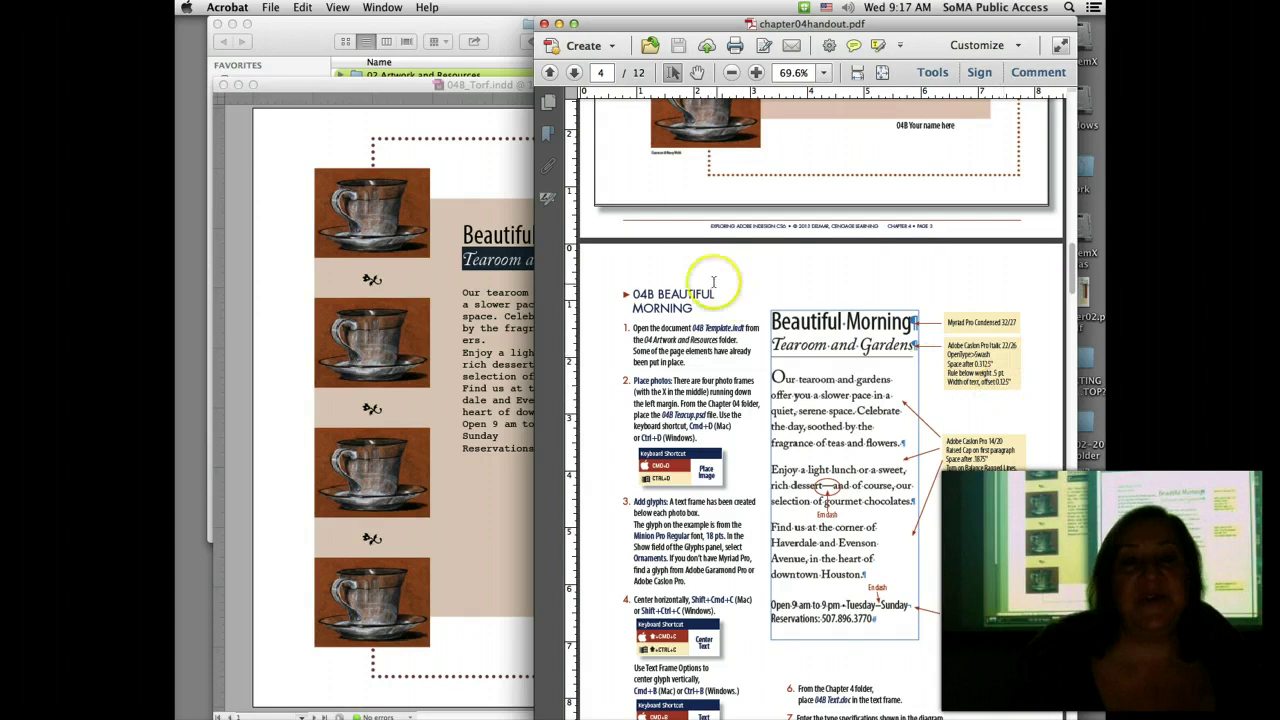
{"action": "left_click", "coordinate": [465, 166]}
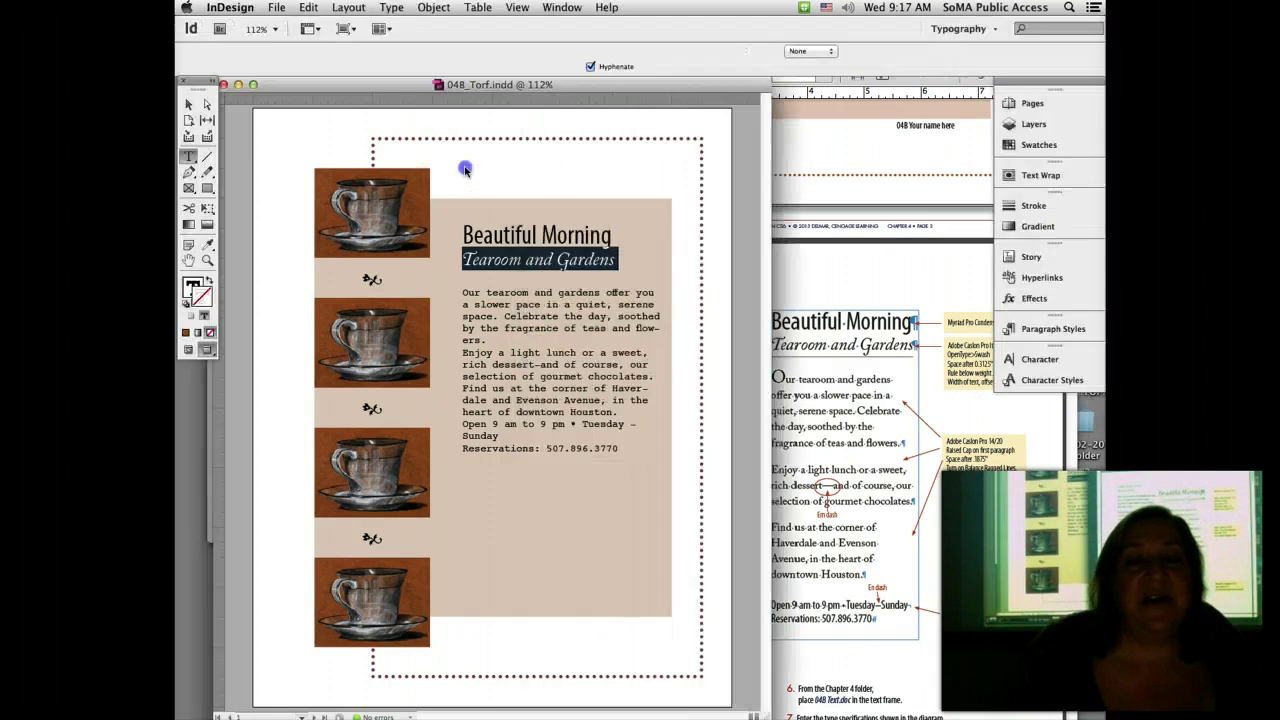
Step: Select the subhead, turn on Show Hidden Characters, and switch to Normal screen mode
{"action": "left_click", "coordinate": [480, 260]}
{"action": "triple_click", "coordinate": [480, 260]}
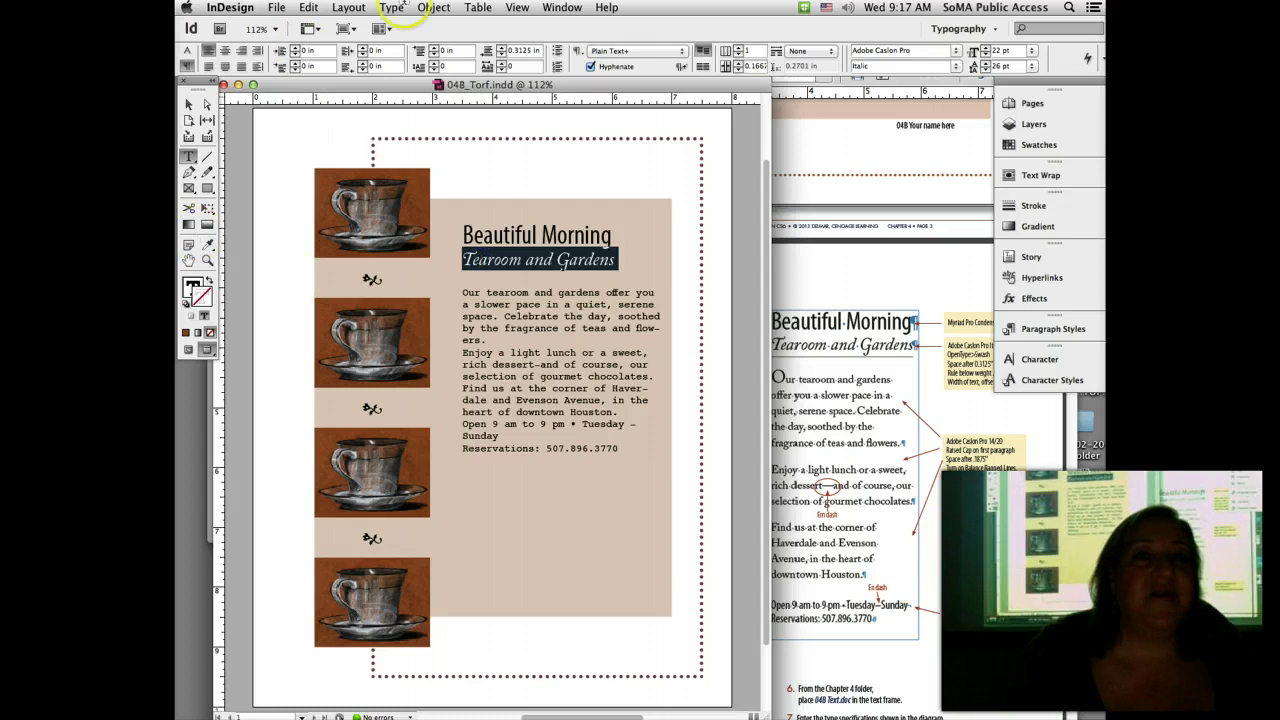
{"action": "left_click", "coordinate": [391, 7]}
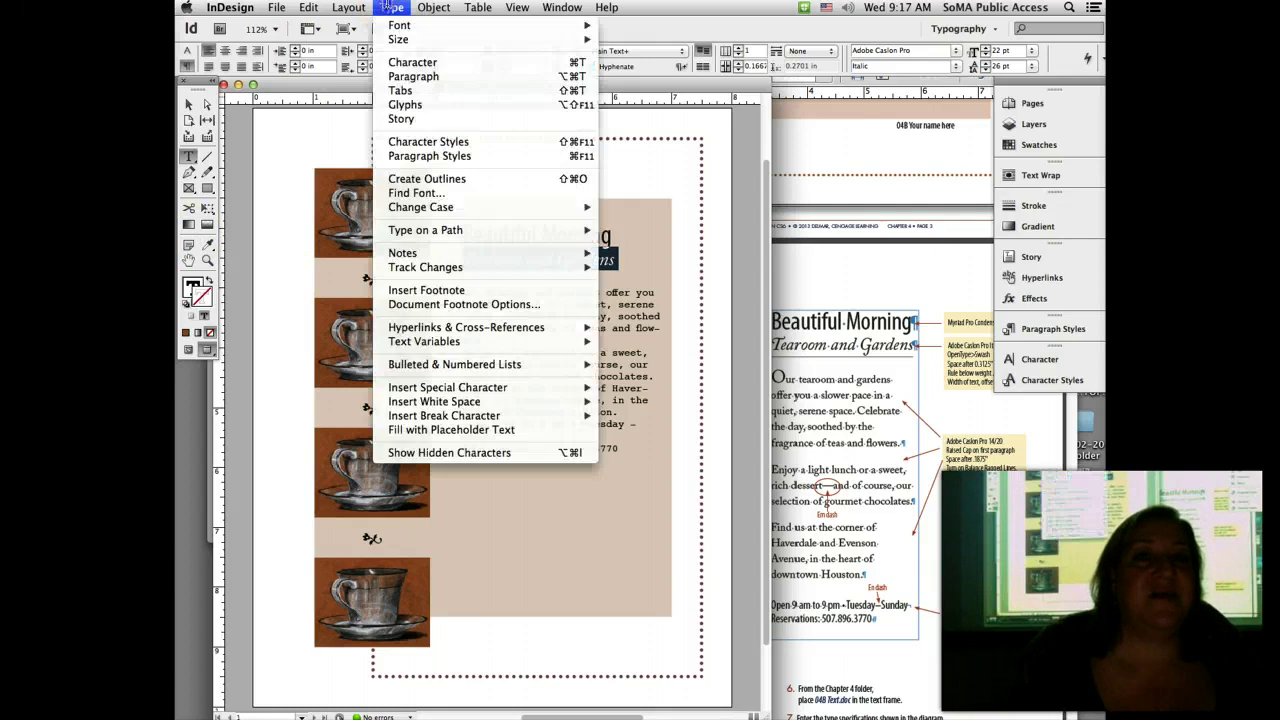
{"action": "left_click", "coordinate": [468, 452]}
{"action": "left_click", "coordinate": [190, 350]}
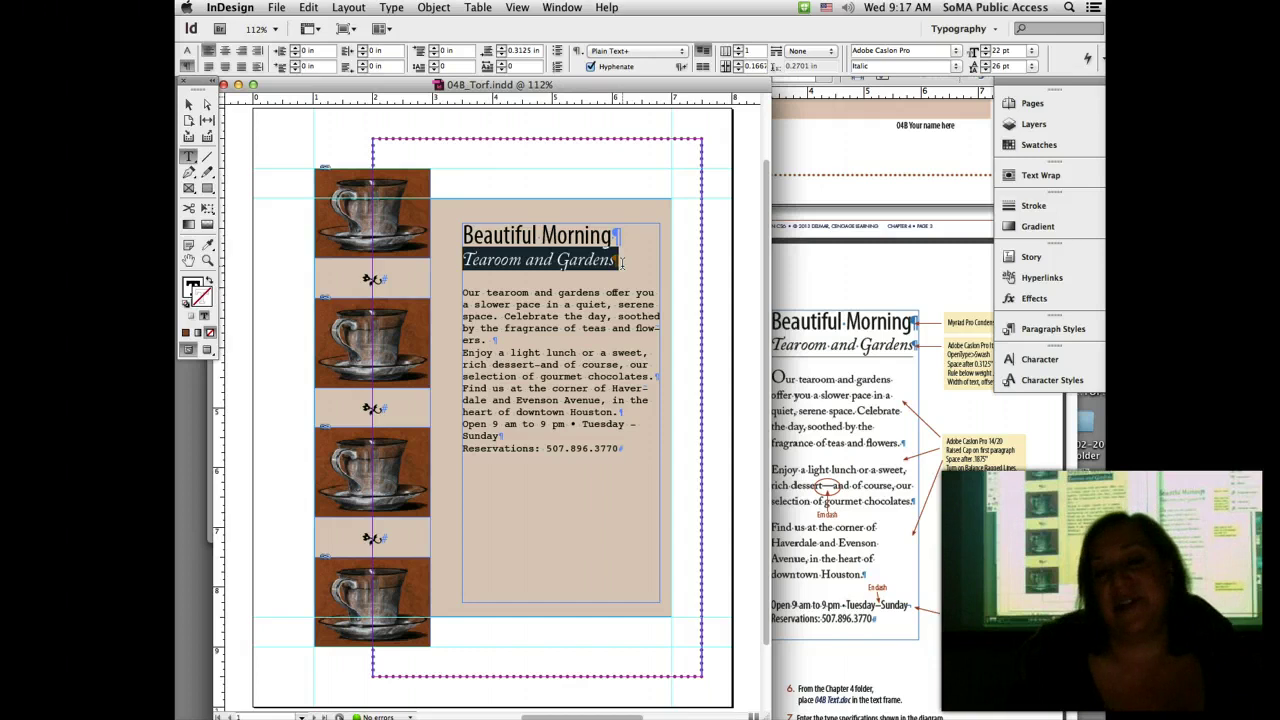
Step: Open the Paragraph panel from the Type menu and its flyout menu for Paragraph Rules
{"action": "left_click", "coordinate": [391, 8]}
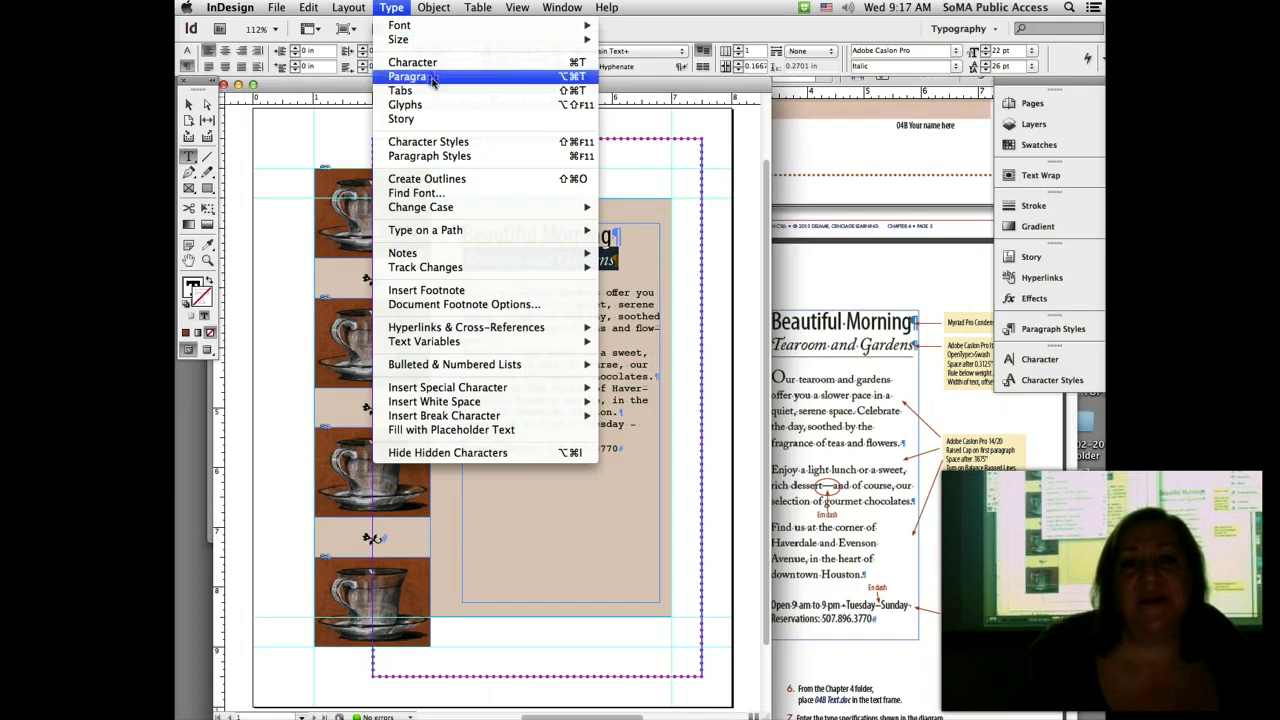
{"action": "left_click", "coordinate": [432, 78]}
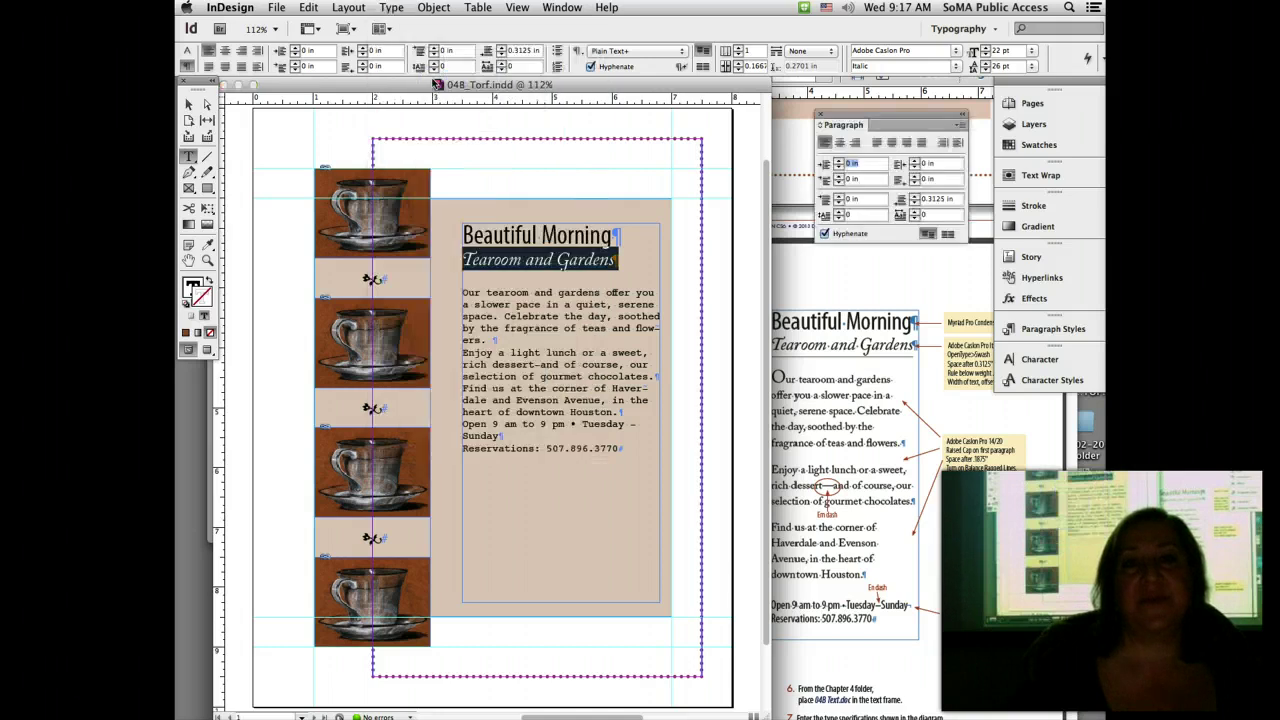
{"action": "left_click", "coordinate": [961, 125]}
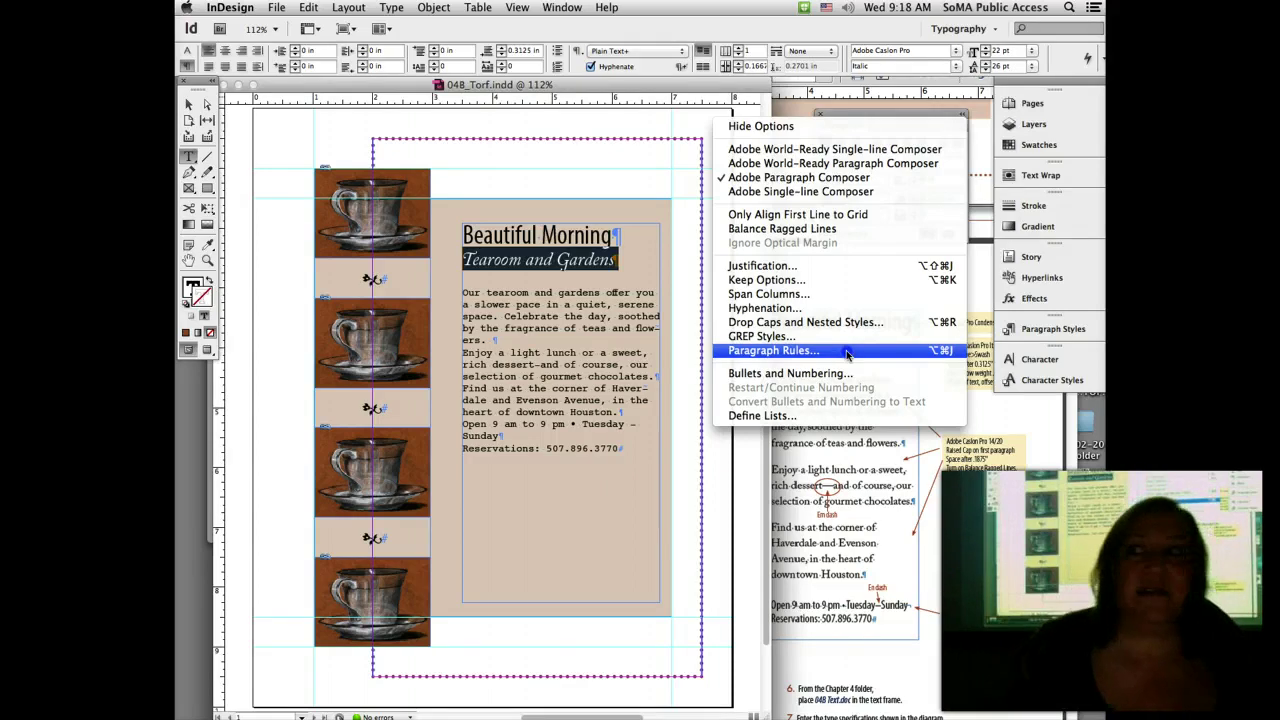
Step: Turn on a 0.5 pt Rule Below spanning the text width, with preview enabled
{"action": "left_click", "coordinate": [773, 350]}
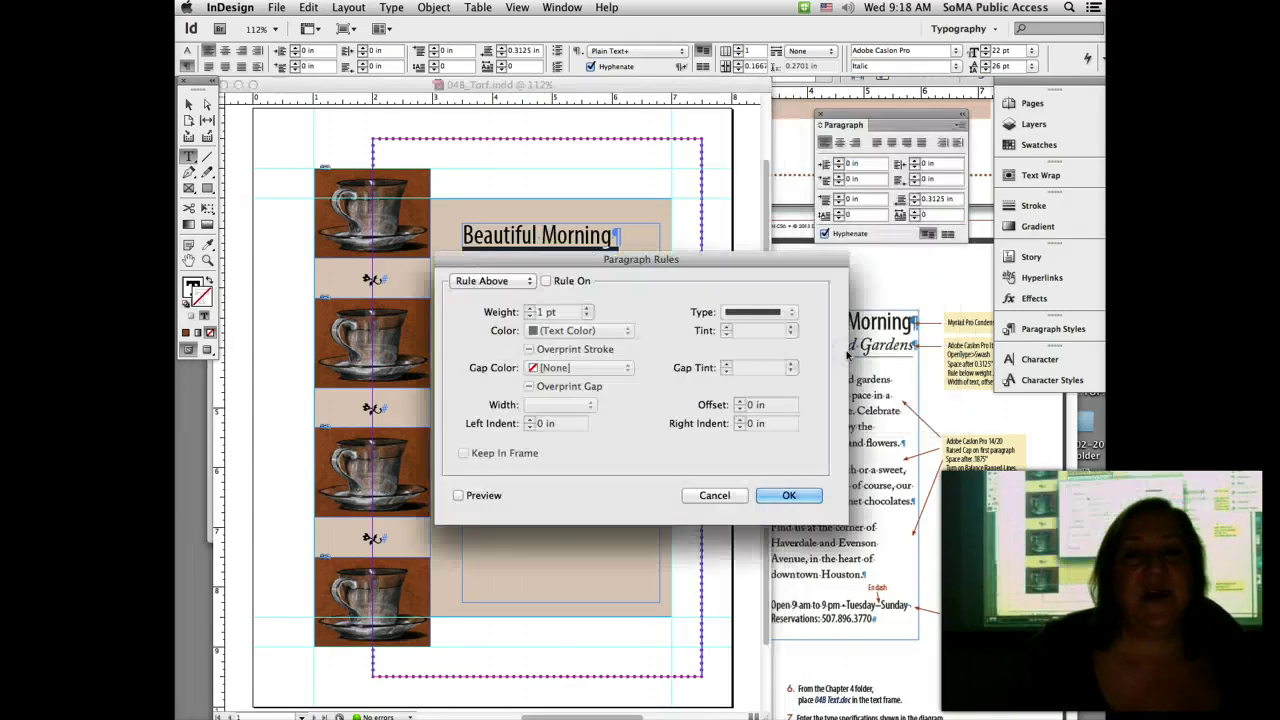
{"action": "left_click_drag", "start_coordinate": [726, 262], "coordinate": [803, 175]}
{"action": "left_click_drag", "start_coordinate": [860, 142], "coordinate": [937, 103]}
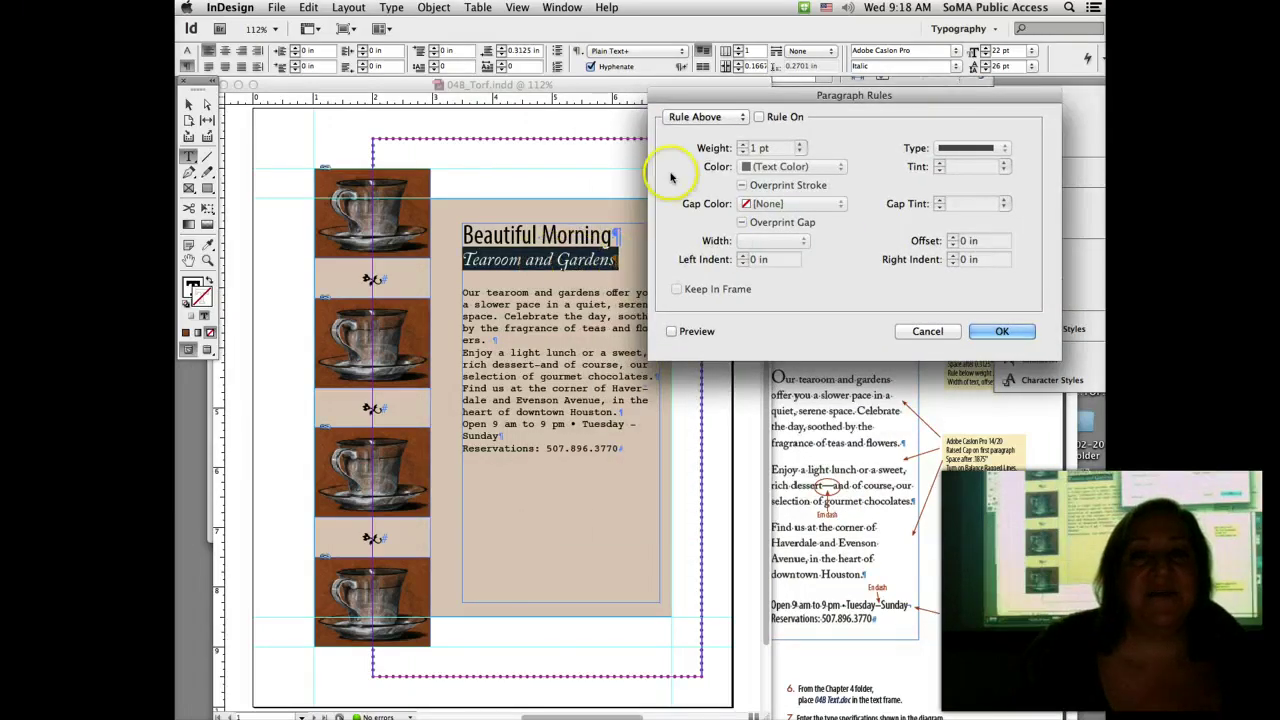
{"action": "left_click", "coordinate": [735, 118]}
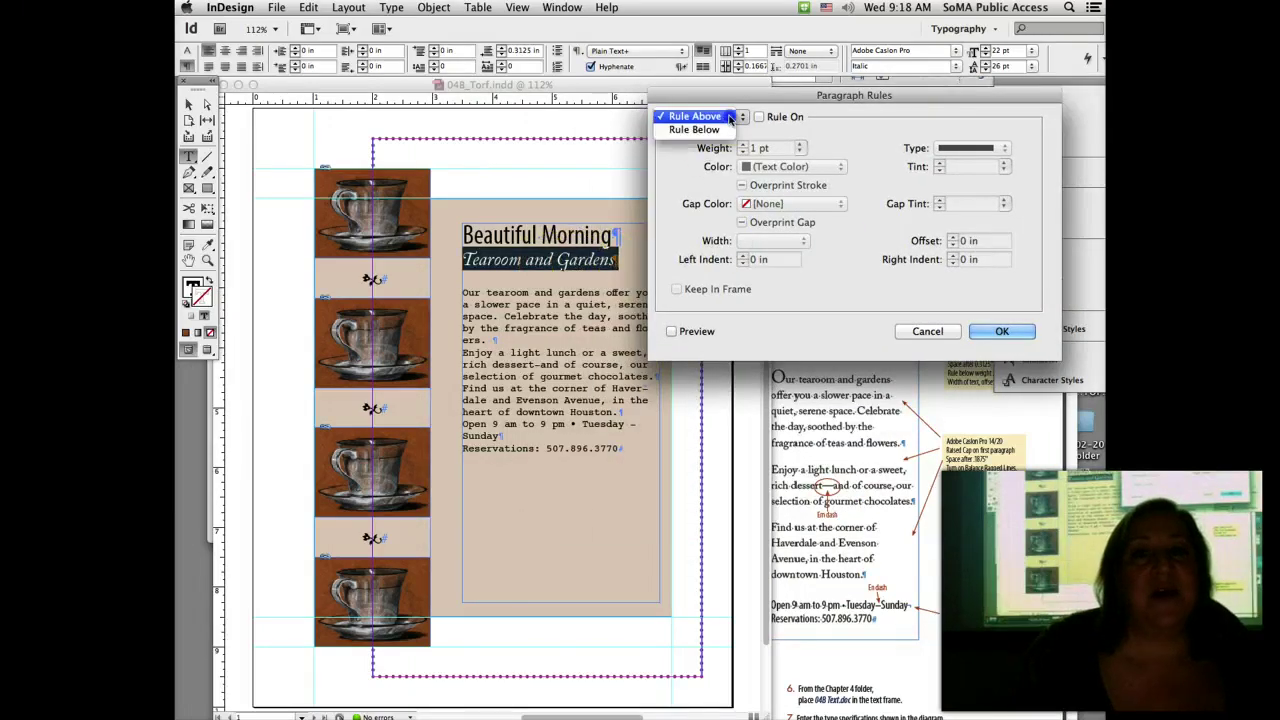
{"action": "left_click", "coordinate": [731, 130]}
{"action": "left_click", "coordinate": [759, 117]}
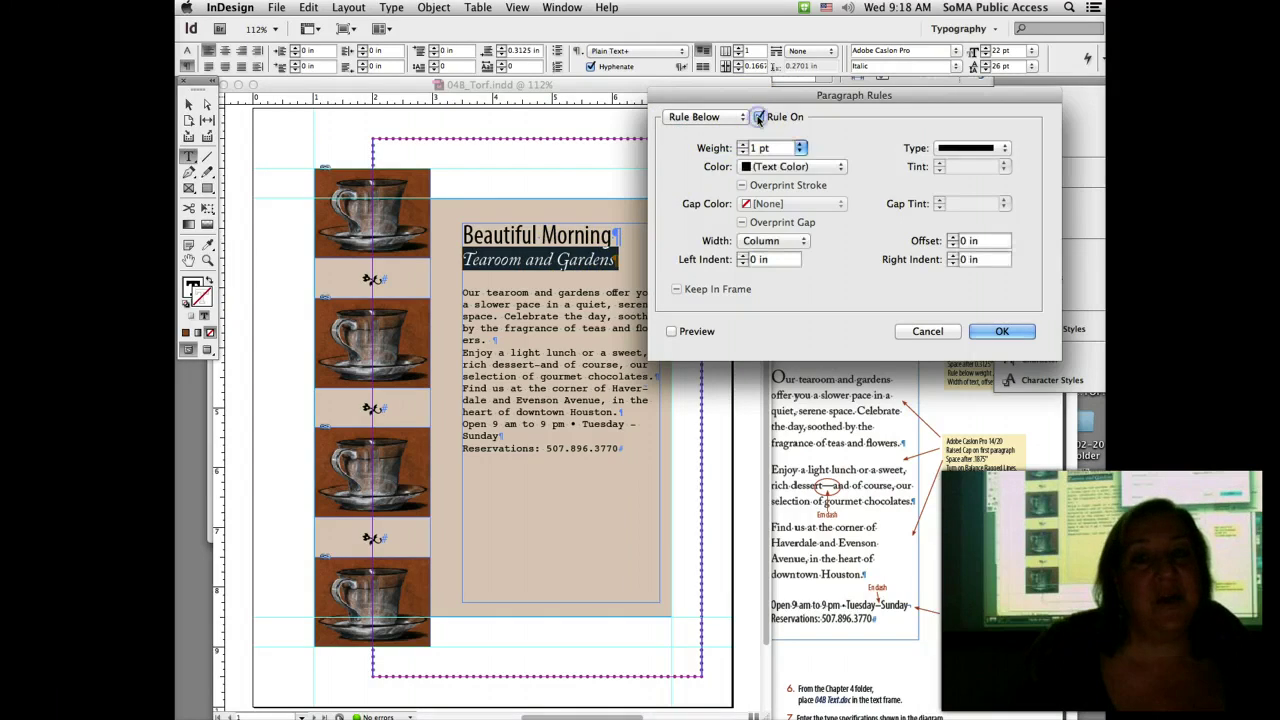
{"action": "left_click", "coordinate": [800, 148]}
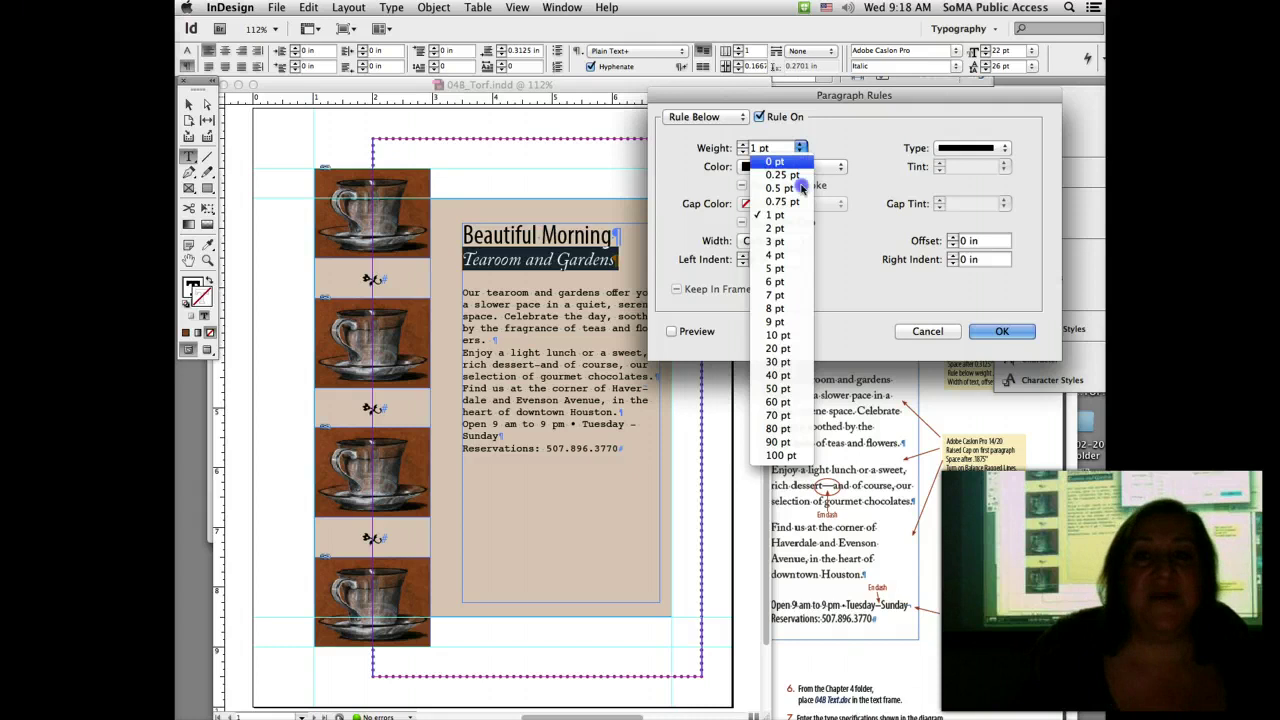
{"action": "left_click", "coordinate": [799, 193]}
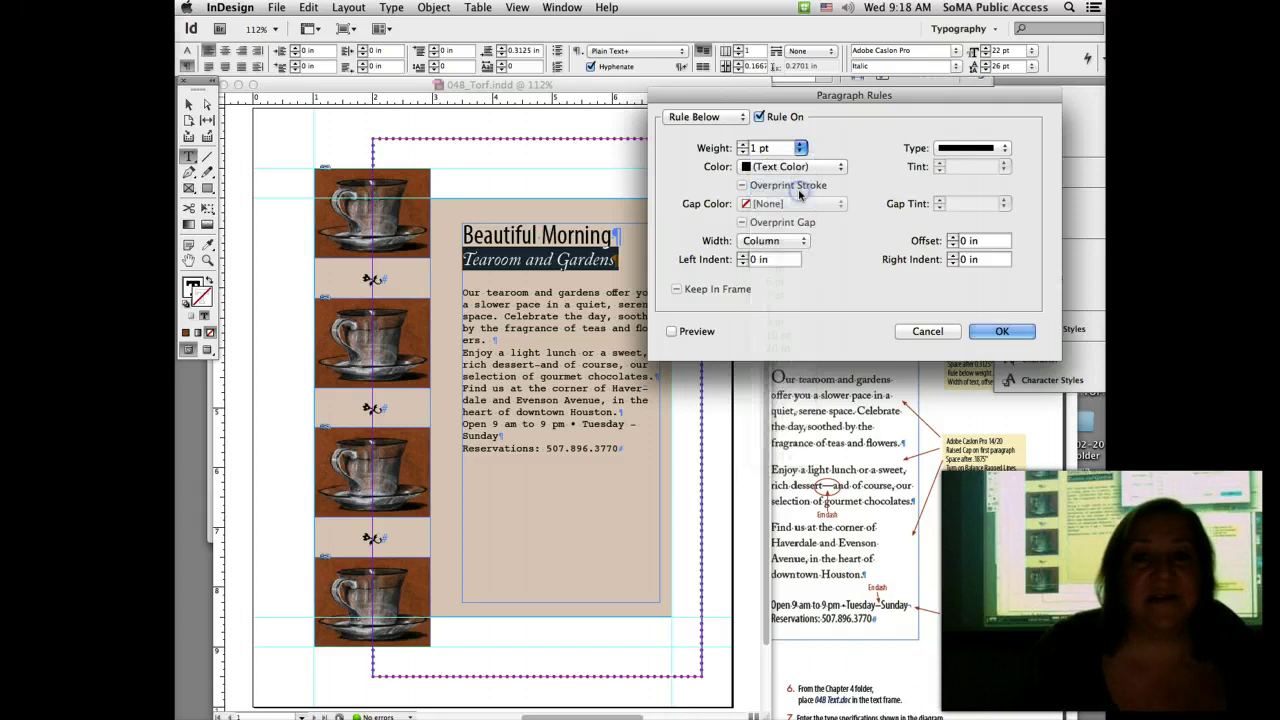
{"action": "left_click", "coordinate": [794, 245]}
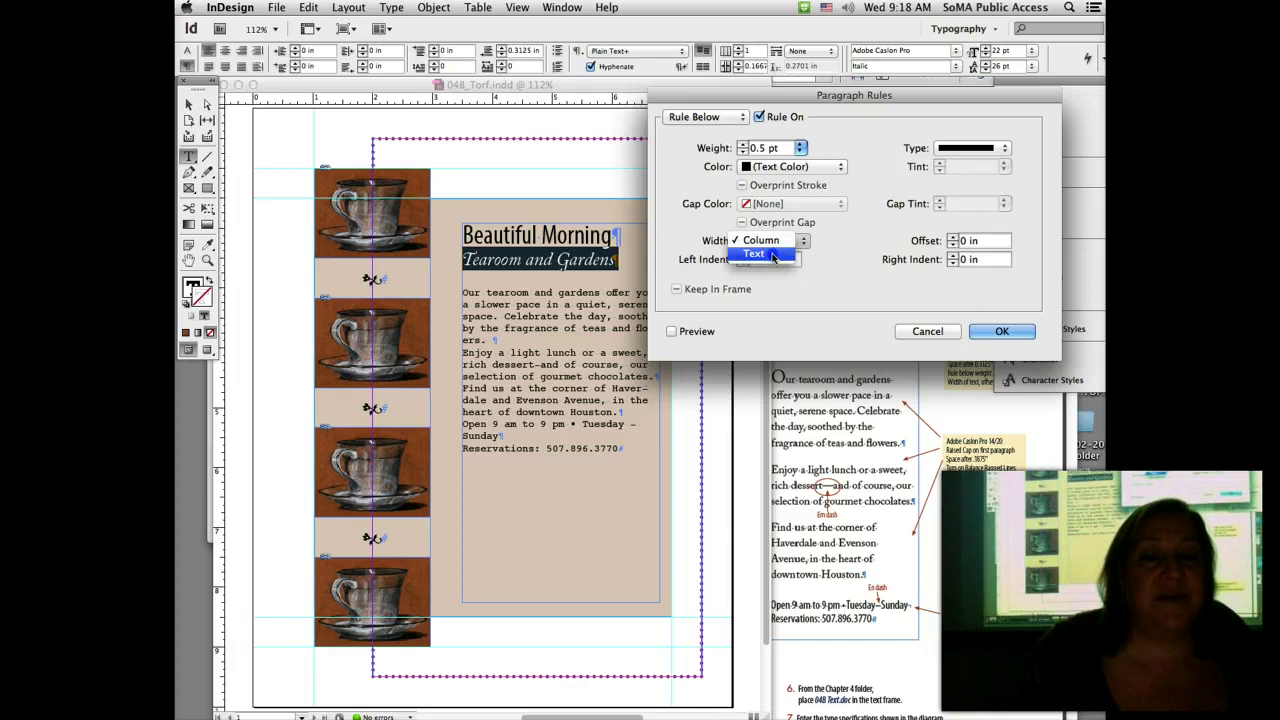
{"action": "left_click", "coordinate": [773, 255]}
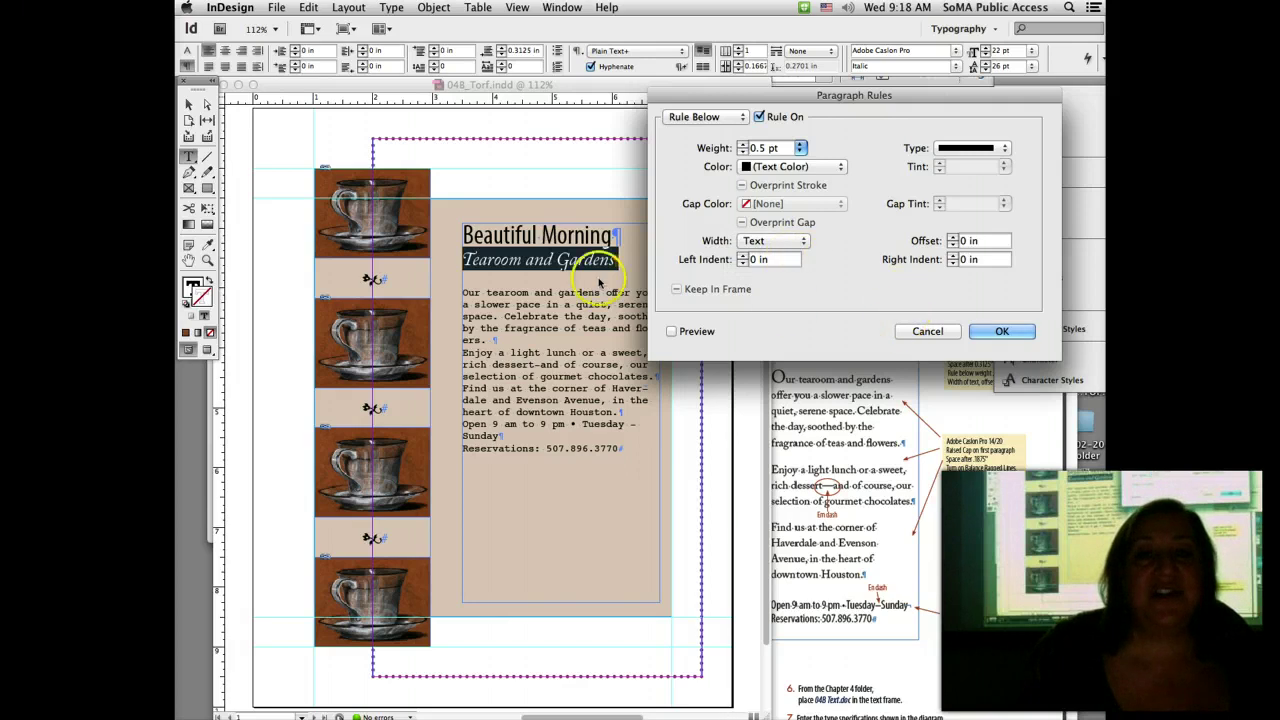
{"action": "left_click", "coordinate": [671, 331]}
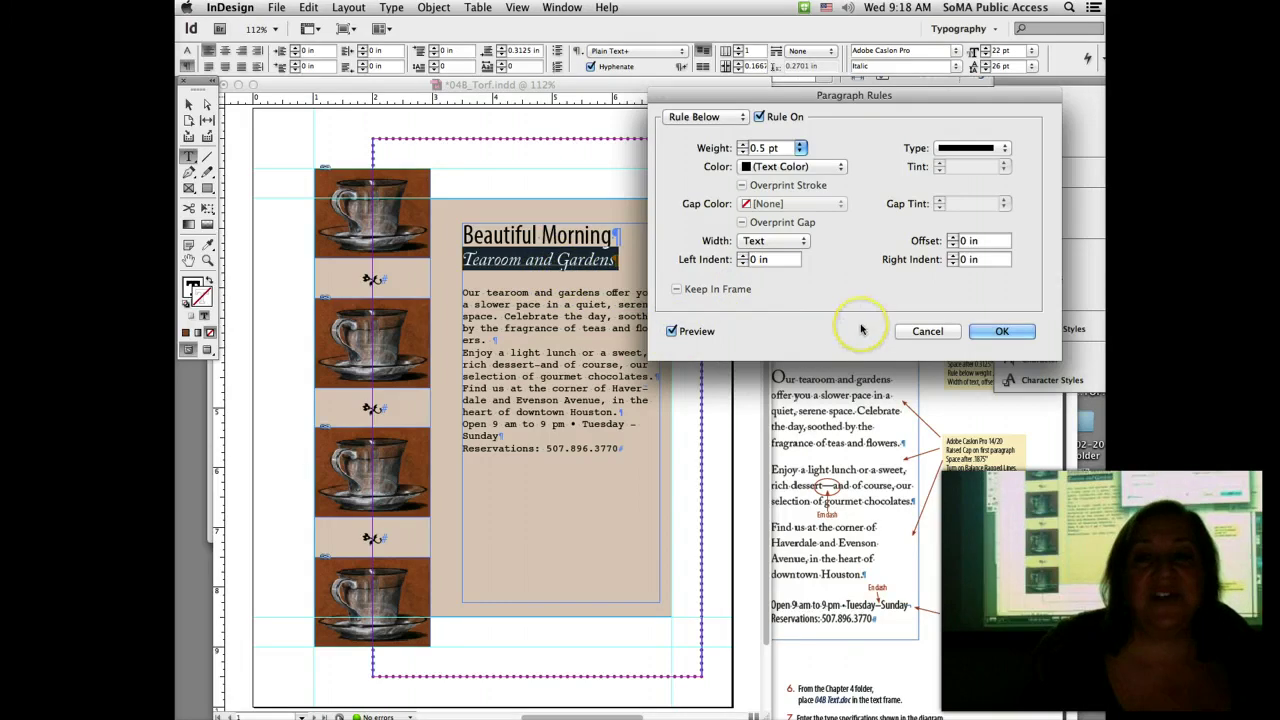
Step: Raise the rule offset to 0.125 in after checking the handout, and apply the rule
{"action": "left_click", "coordinate": [1005, 430]}
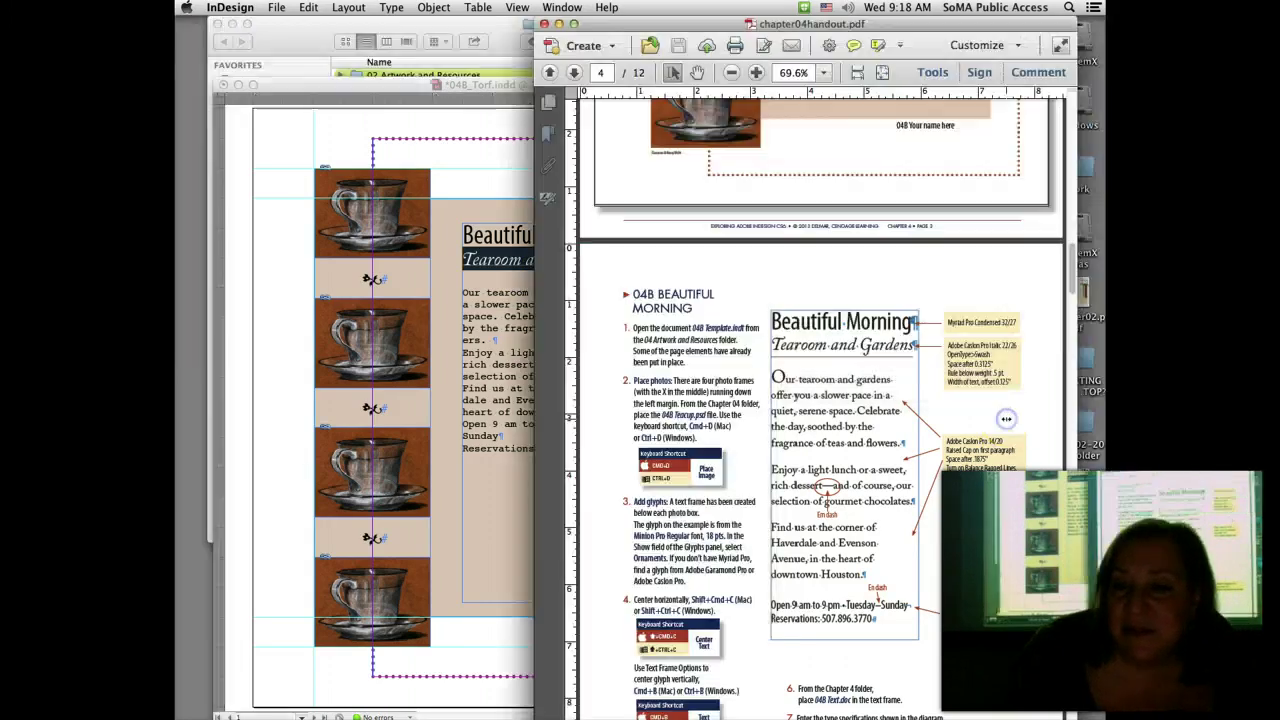
{"action": "left_click", "coordinate": [458, 162]}
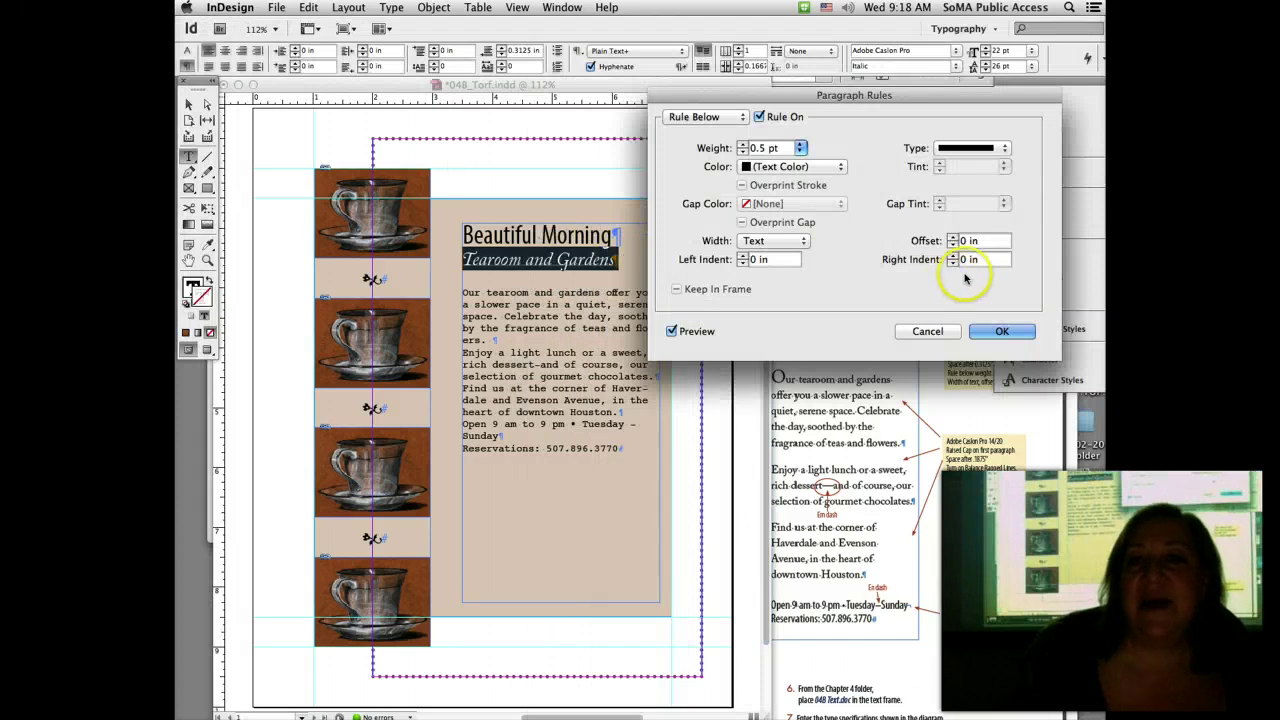
{"action": "left_click", "coordinate": [953, 237]}
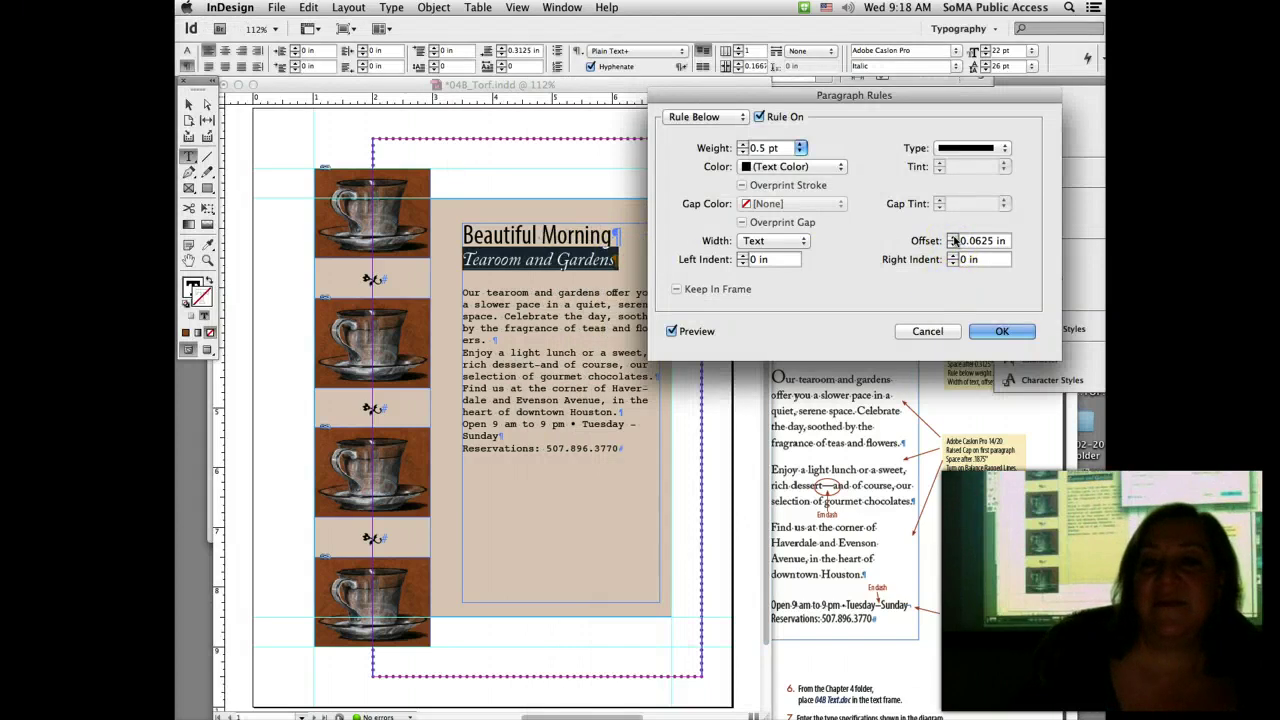
{"action": "left_click", "coordinate": [953, 237]}
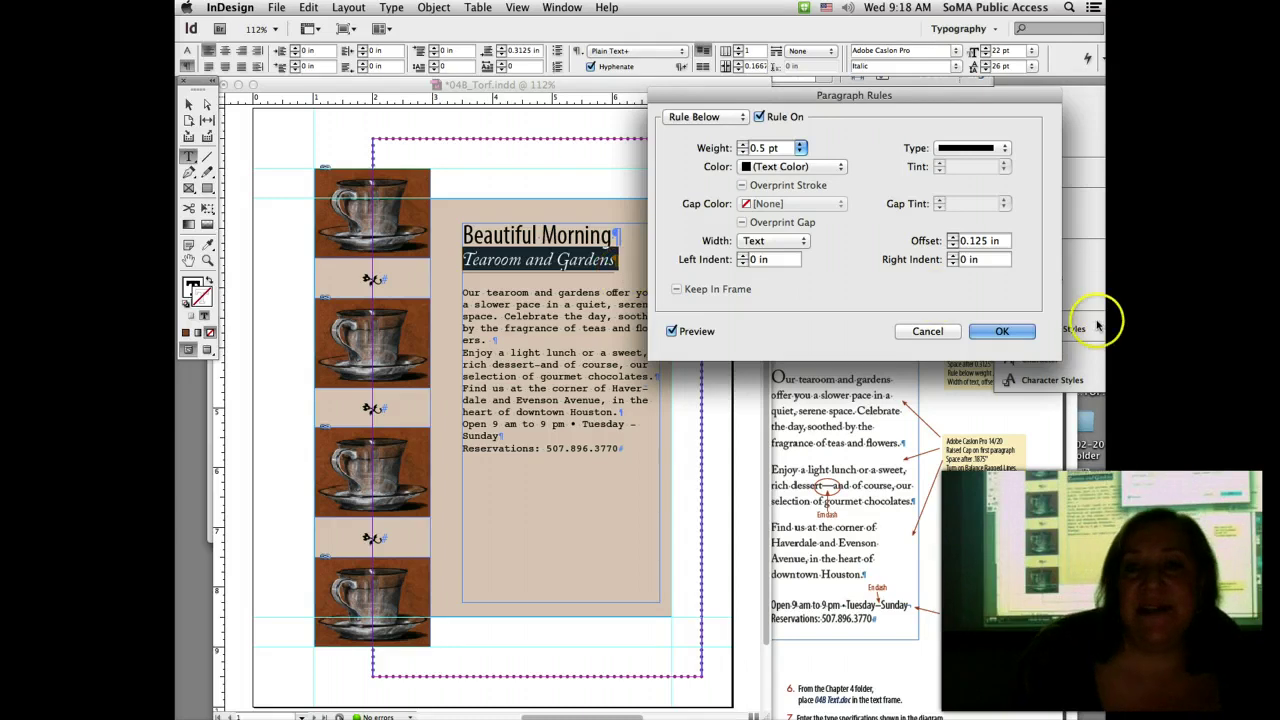
{"action": "left_click", "coordinate": [1008, 331]}
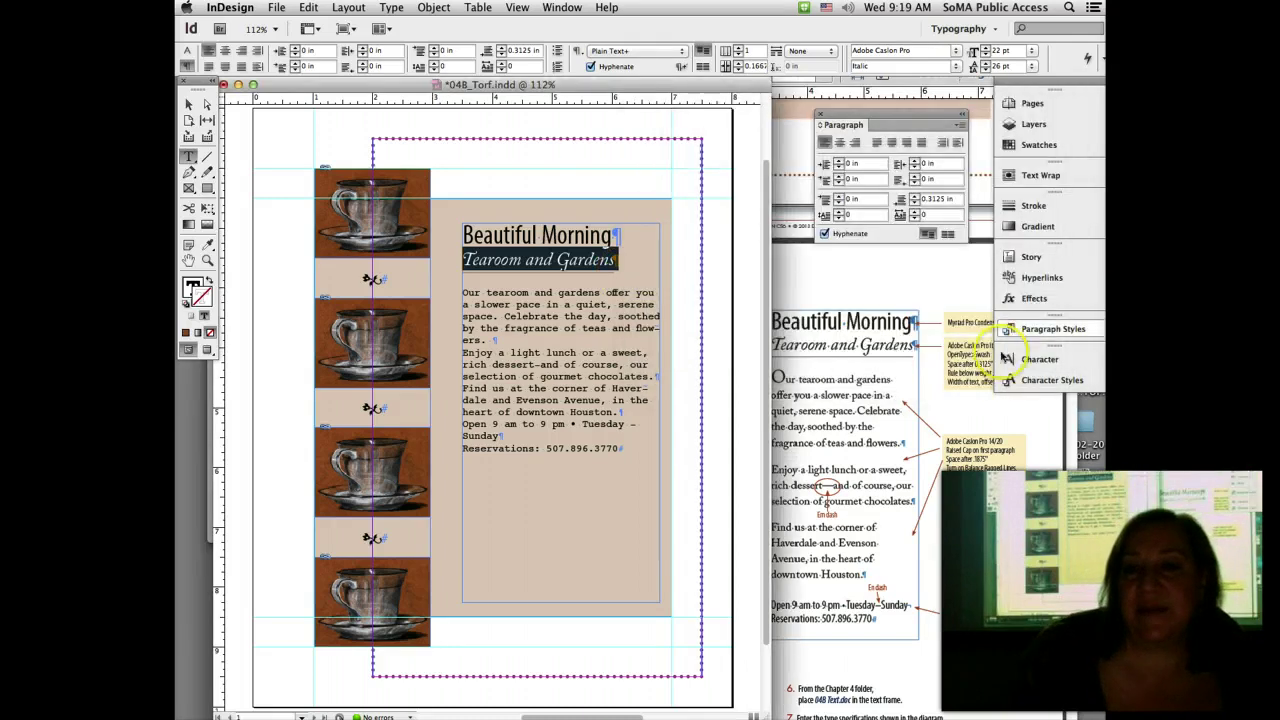
Step: Review the body text specs in the Acrobat handout, then select the body paragraphs in InDesign
{"action": "left_click", "coordinate": [962, 424]}
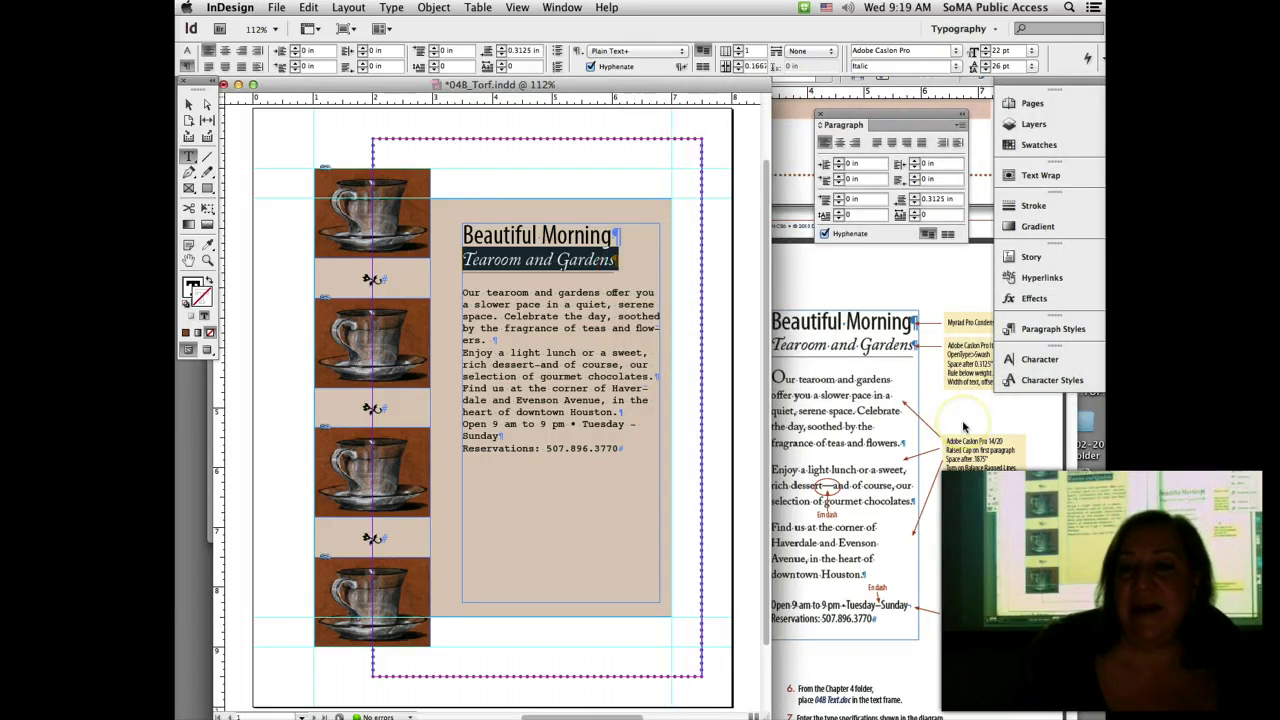
{"action": "left_click", "coordinate": [965, 421]}
{"action": "left_click", "coordinate": [965, 421]}
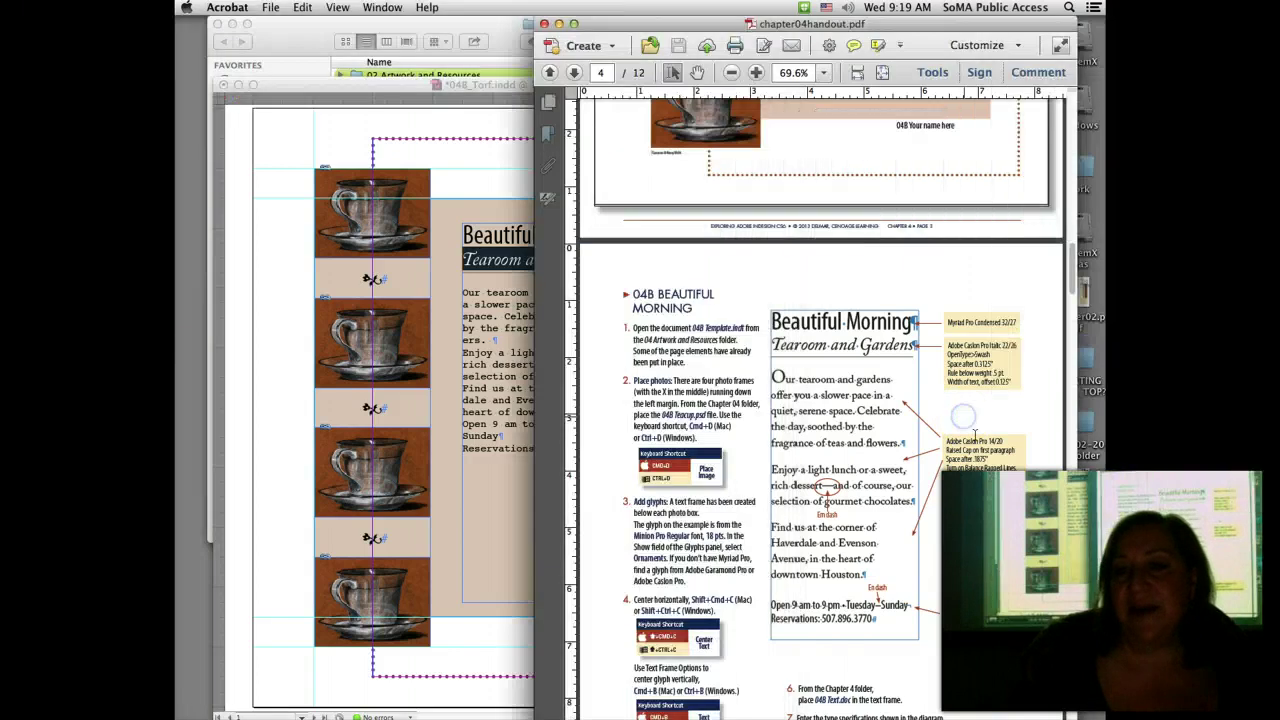
{"action": "left_click", "coordinate": [1008, 463]}
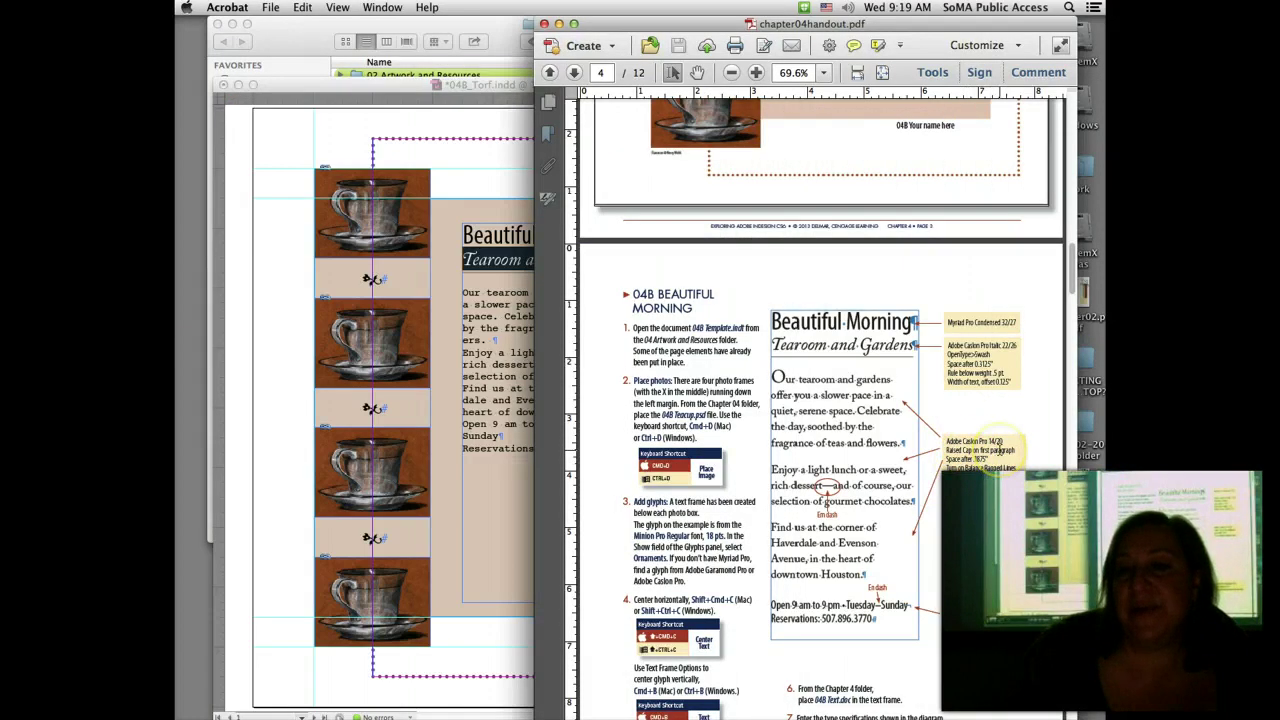
{"action": "left_click", "coordinate": [999, 451]}
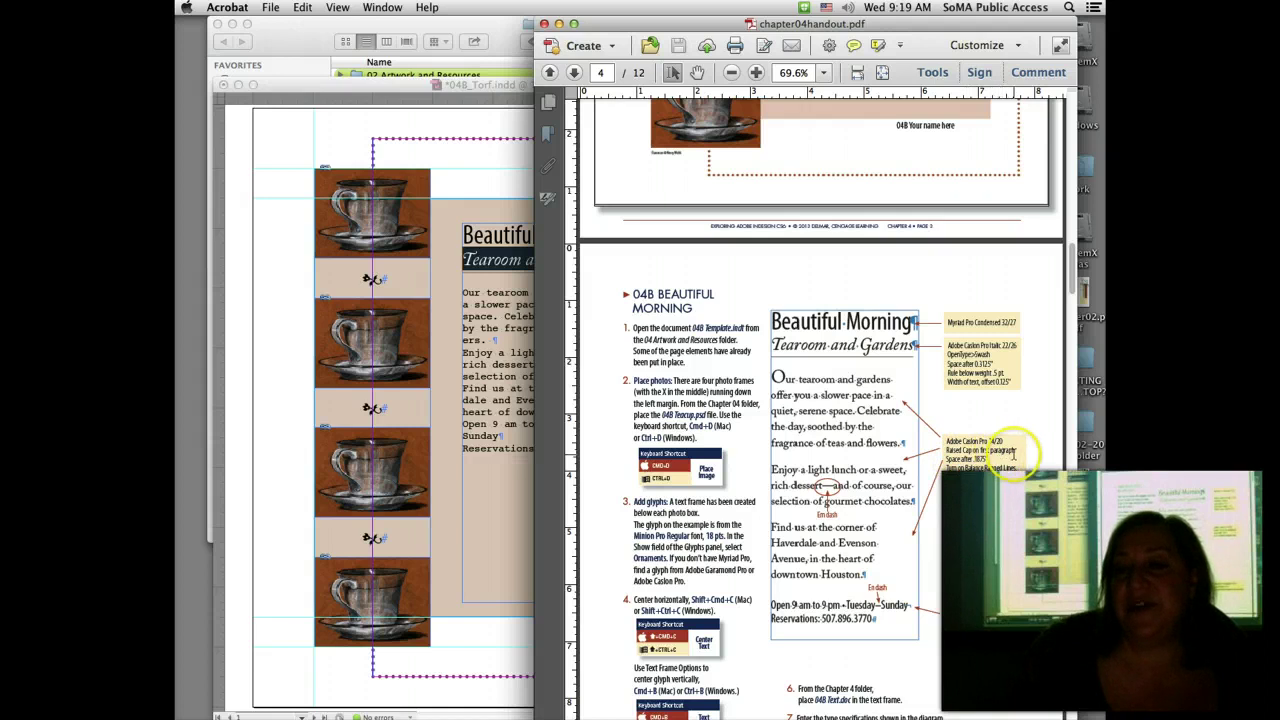
{"action": "left_click", "coordinate": [973, 474]}
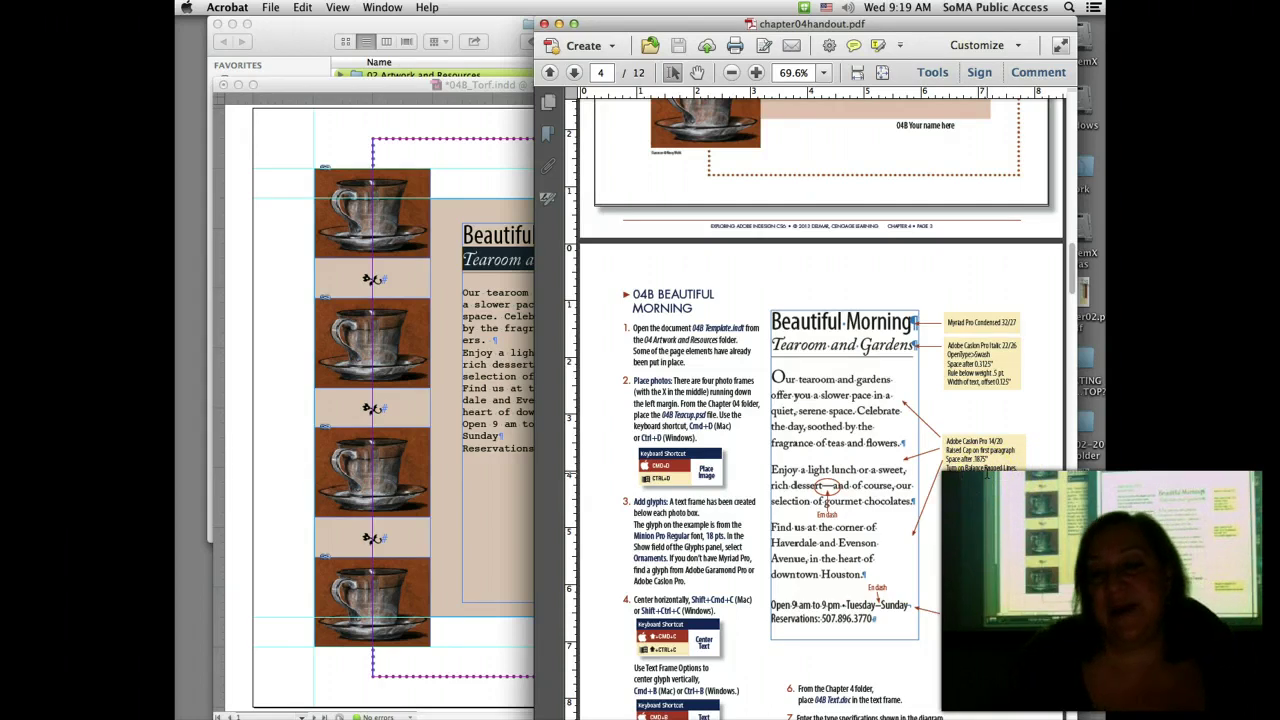
{"action": "left_click", "coordinate": [464, 362]}
{"action": "left_click_drag", "start_coordinate": [462, 292], "coordinate": [459, 502]}
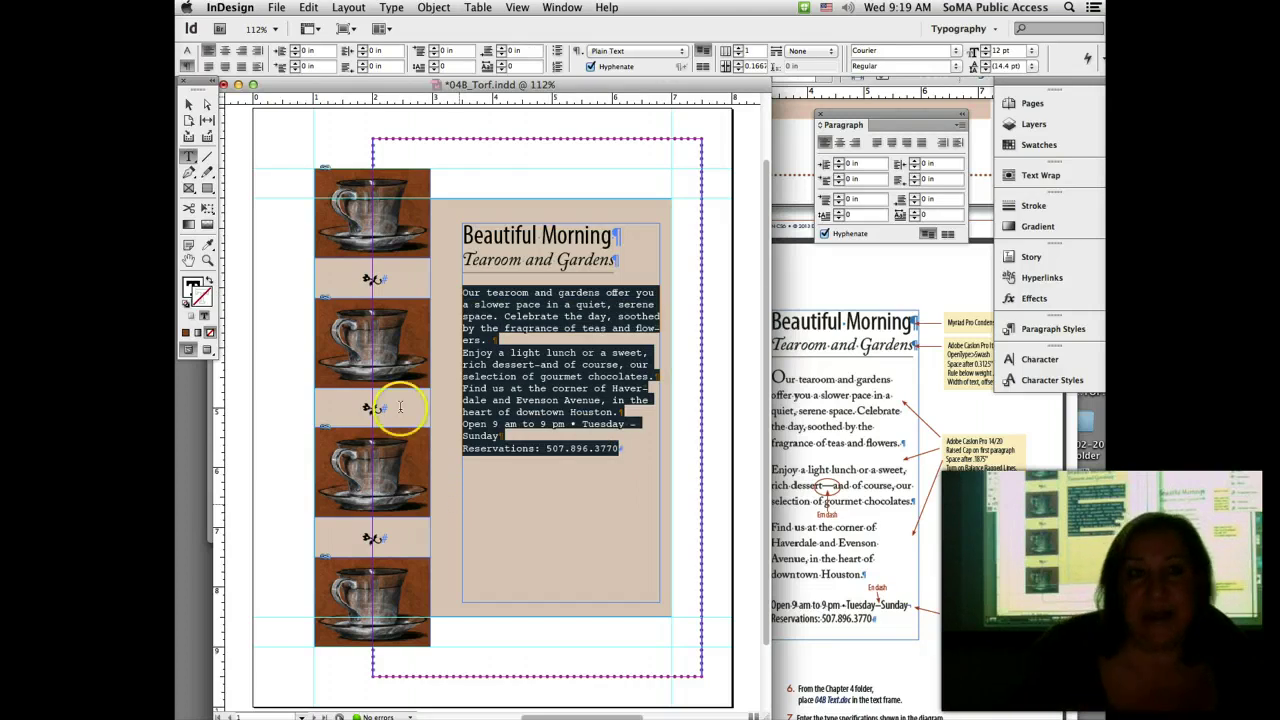
Step: Change the selected body text from Courier to Adobe Caslon Pro, 14 pt size, 20 pt leading
{"action": "left_click", "coordinate": [187, 51]}
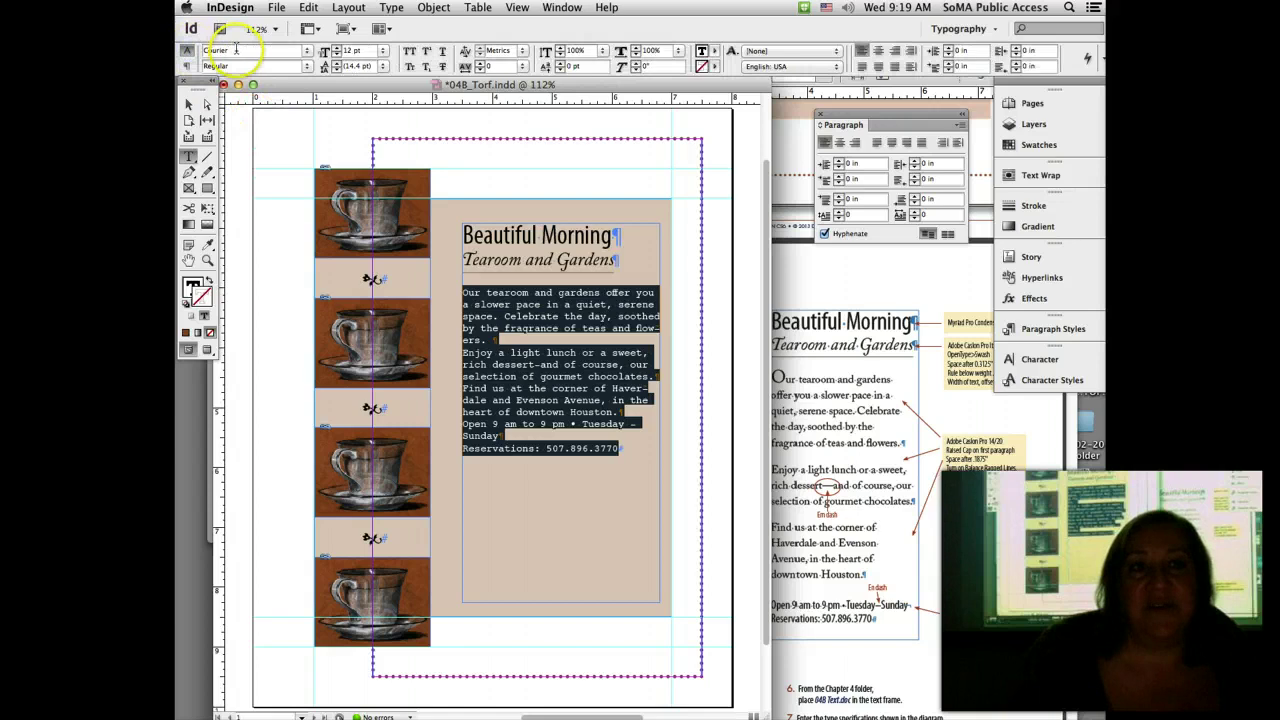
{"action": "left_click", "coordinate": [228, 50]}
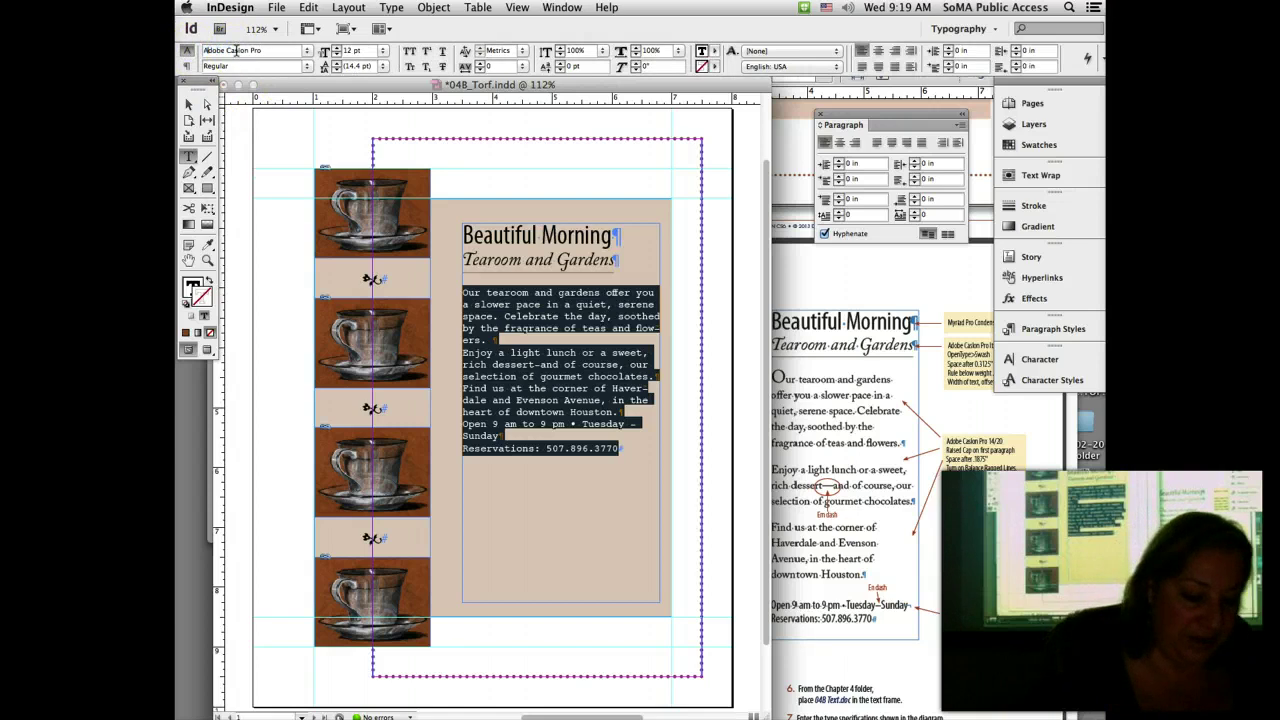
{"action": "type", "text": "A"}
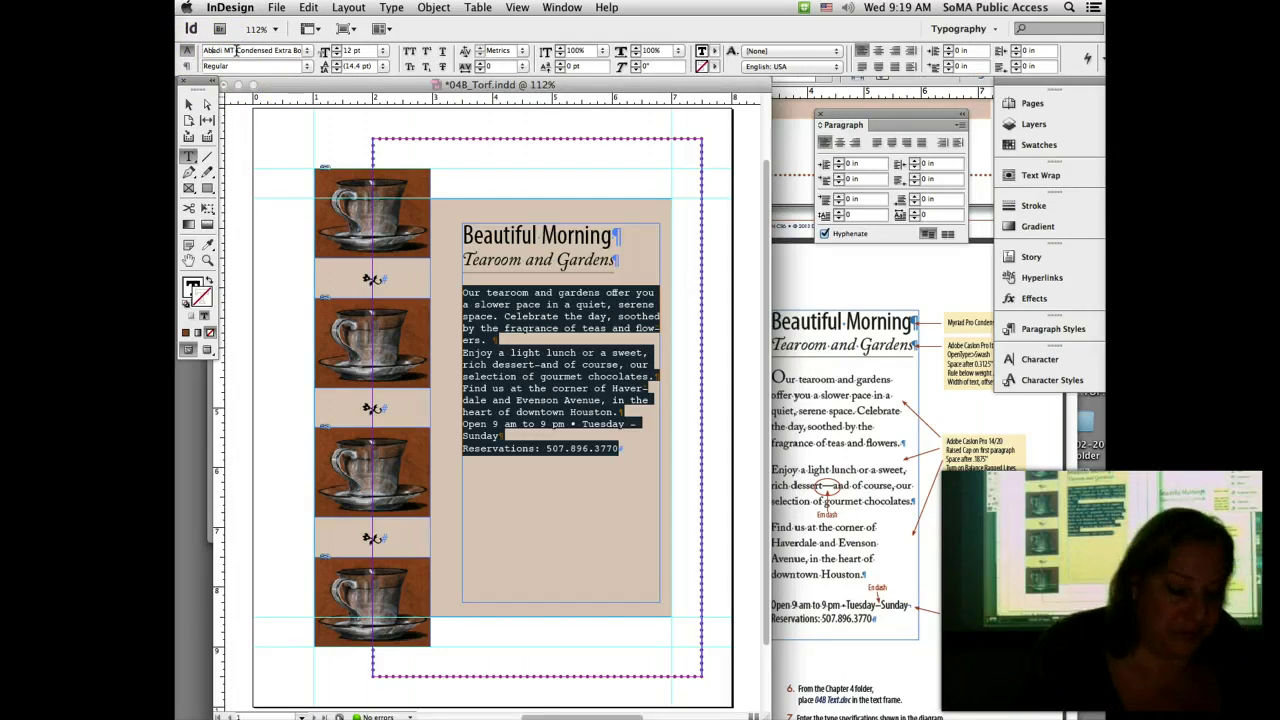
{"action": "type", "text": "dobe Caslon Pro"}
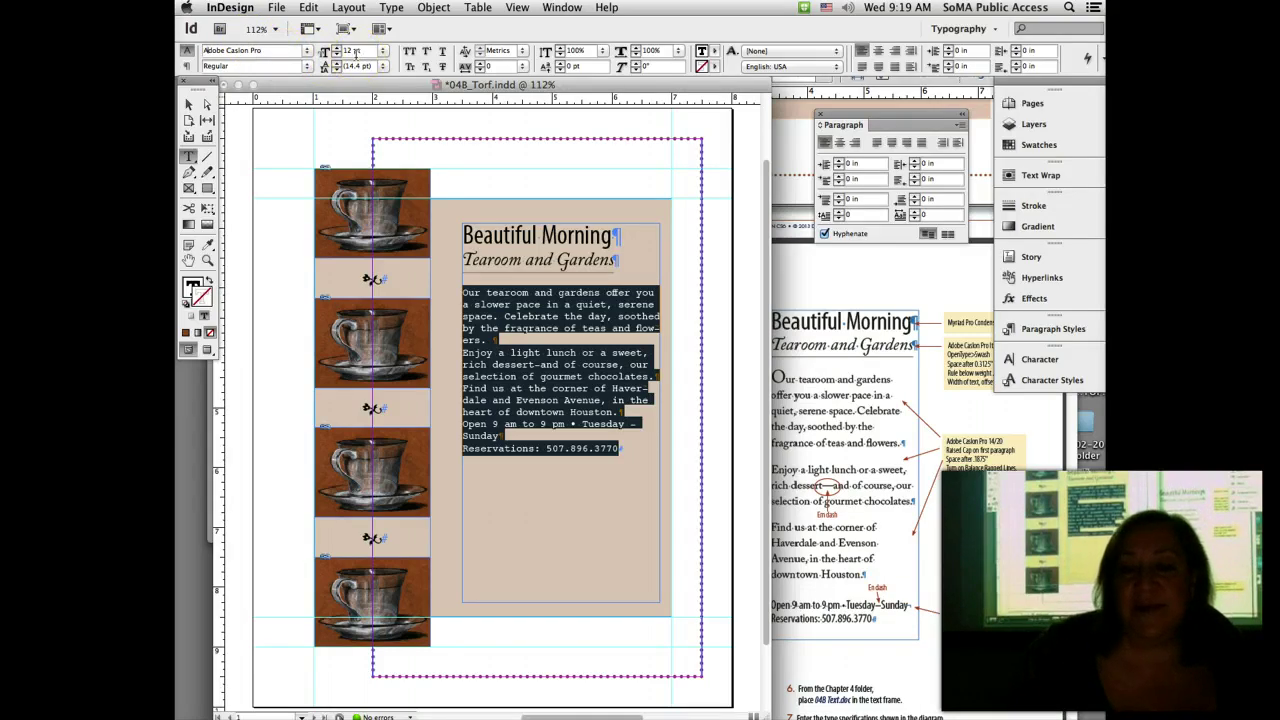
{"action": "double_click", "coordinate": [338, 50]}
{"action": "type", "text": "14"}
{"action": "key", "text": "Return"}
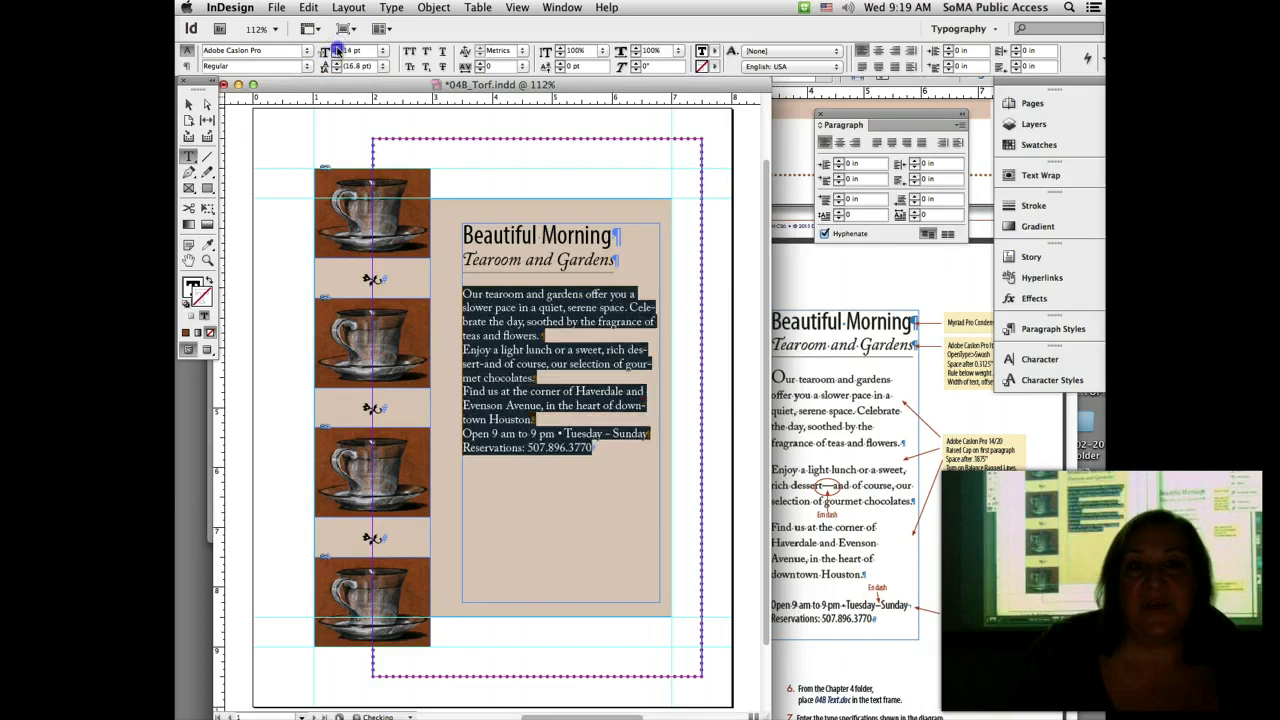
{"action": "double_click", "coordinate": [354, 65]}
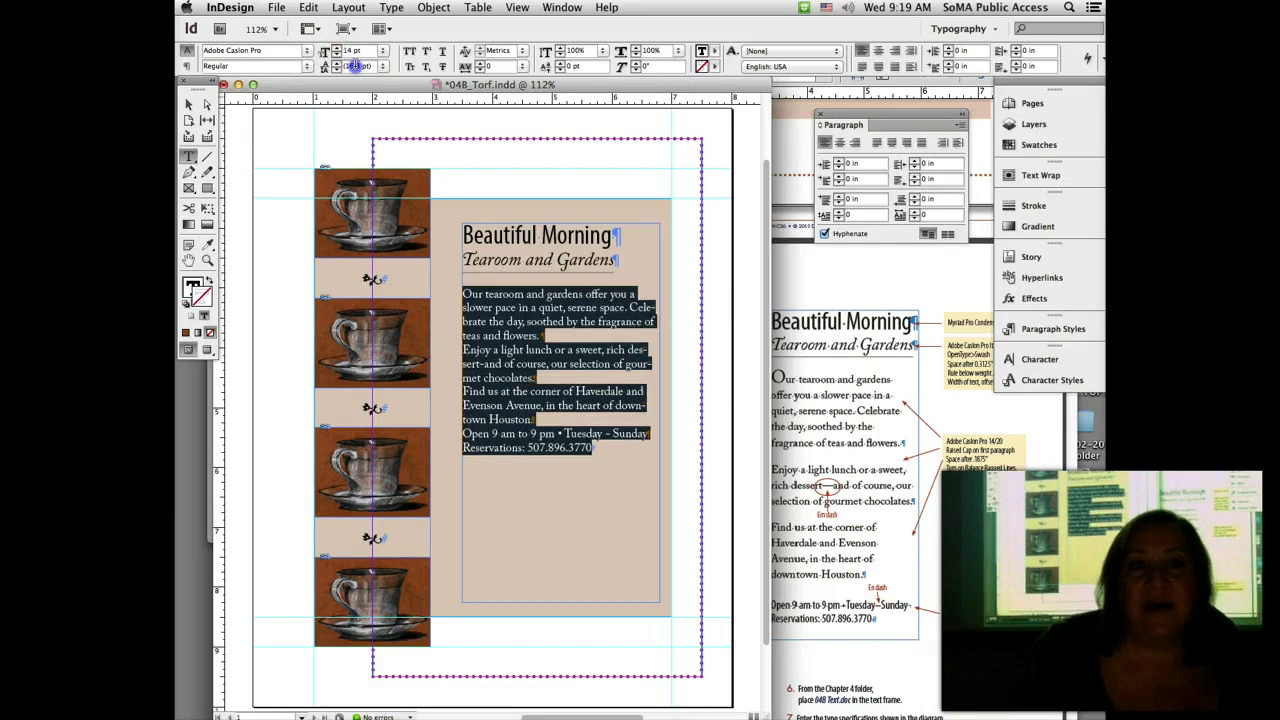
{"action": "type", "text": "20"}
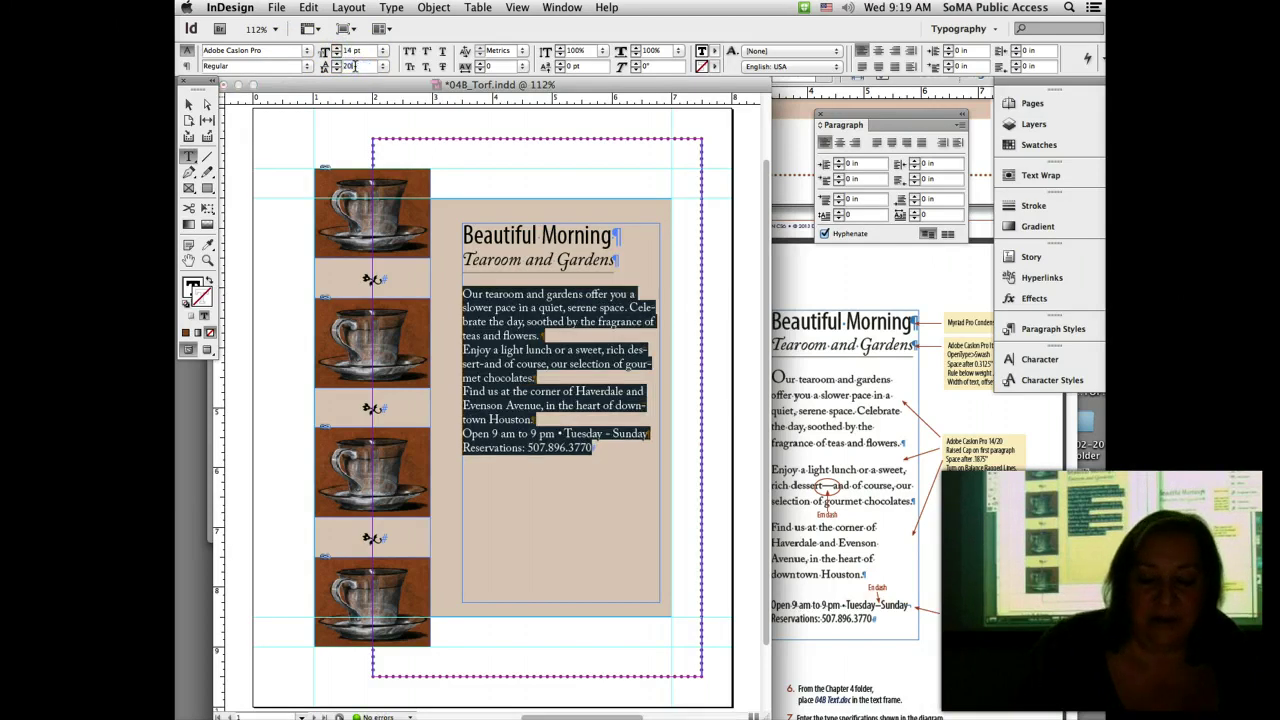
{"action": "key", "text": "Return"}
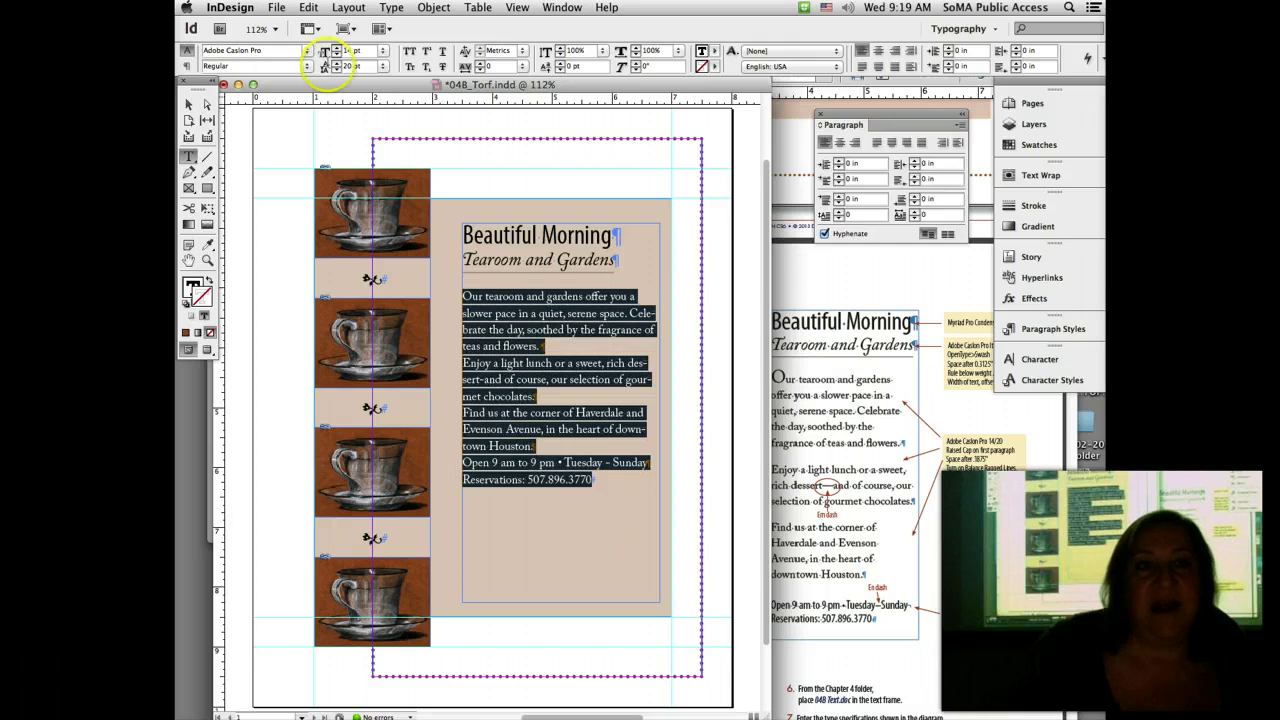
Step: Raise the body paragraphs' Space After in steps to 0.1875 in
{"action": "left_click", "coordinate": [185, 66]}
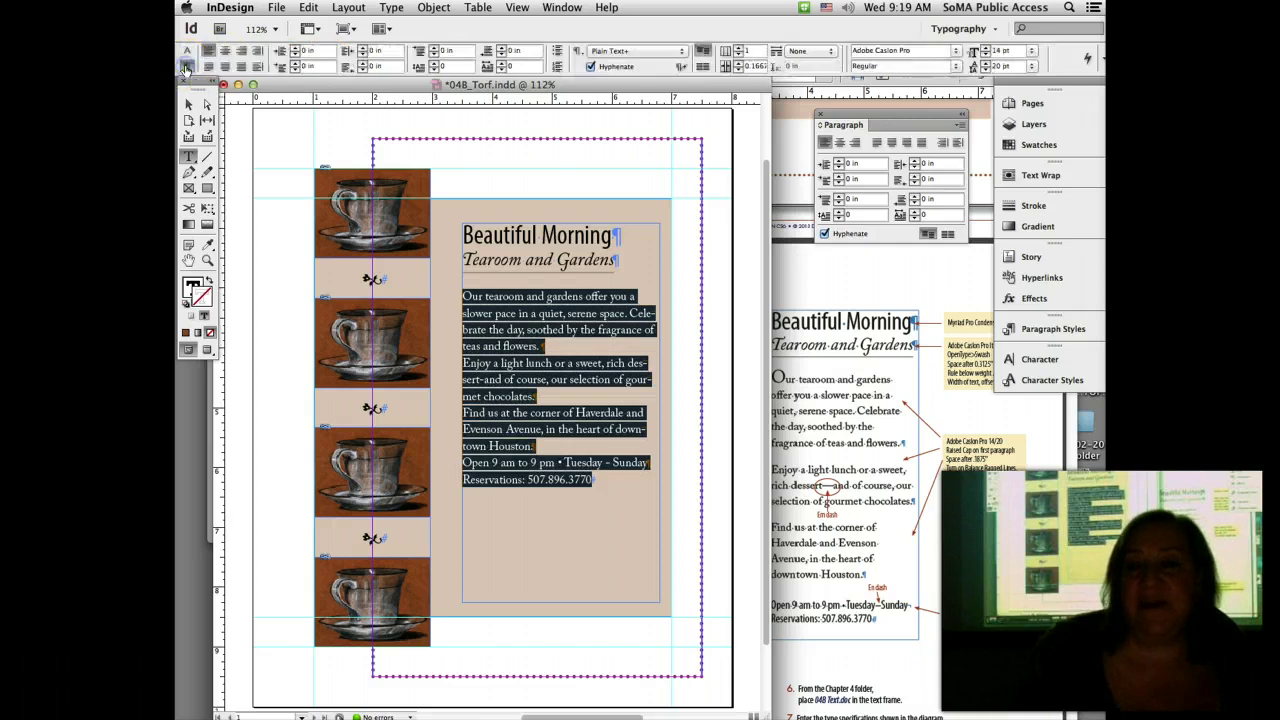
{"action": "left_click", "coordinate": [502, 47]}
{"action": "left_click", "coordinate": [503, 47]}
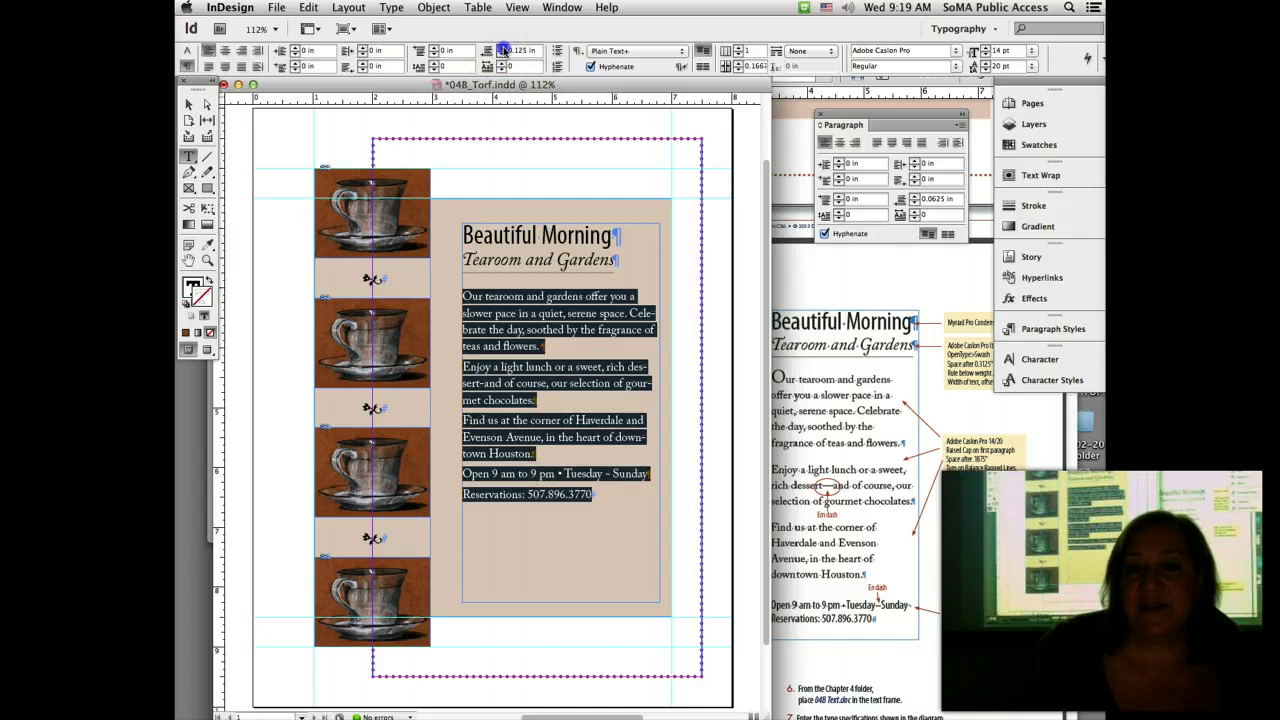
{"action": "left_click", "coordinate": [503, 47]}
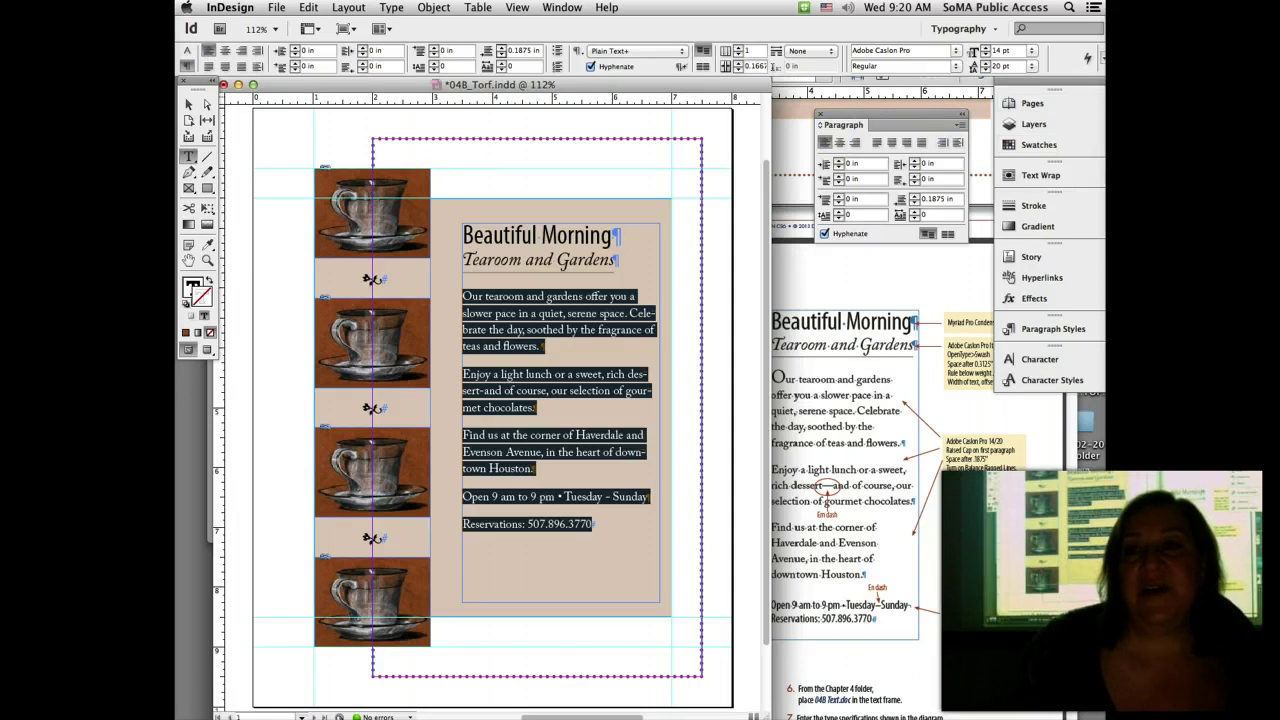
Step: Apply Balance Ragged Lines to the body text from the Paragraph panel menu
{"action": "left_click", "coordinate": [1088, 57]}
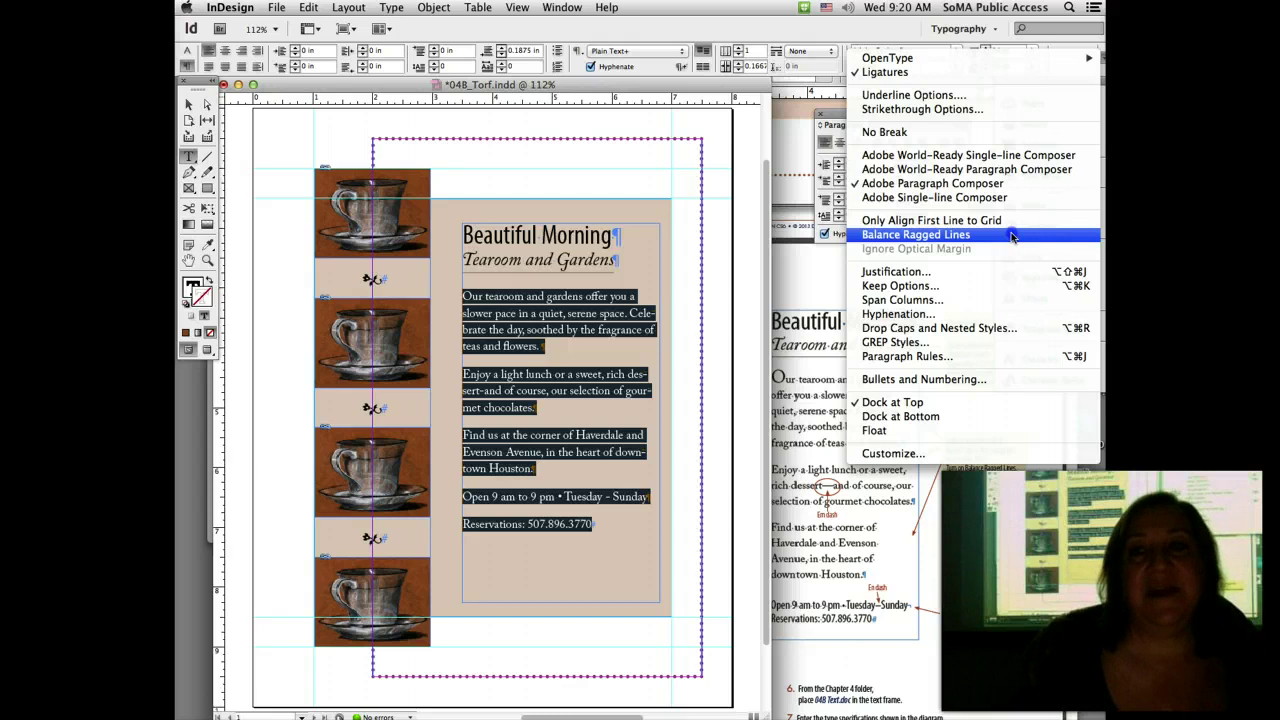
{"action": "left_click", "coordinate": [1097, 46]}
{"action": "left_click", "coordinate": [1010, 103]}
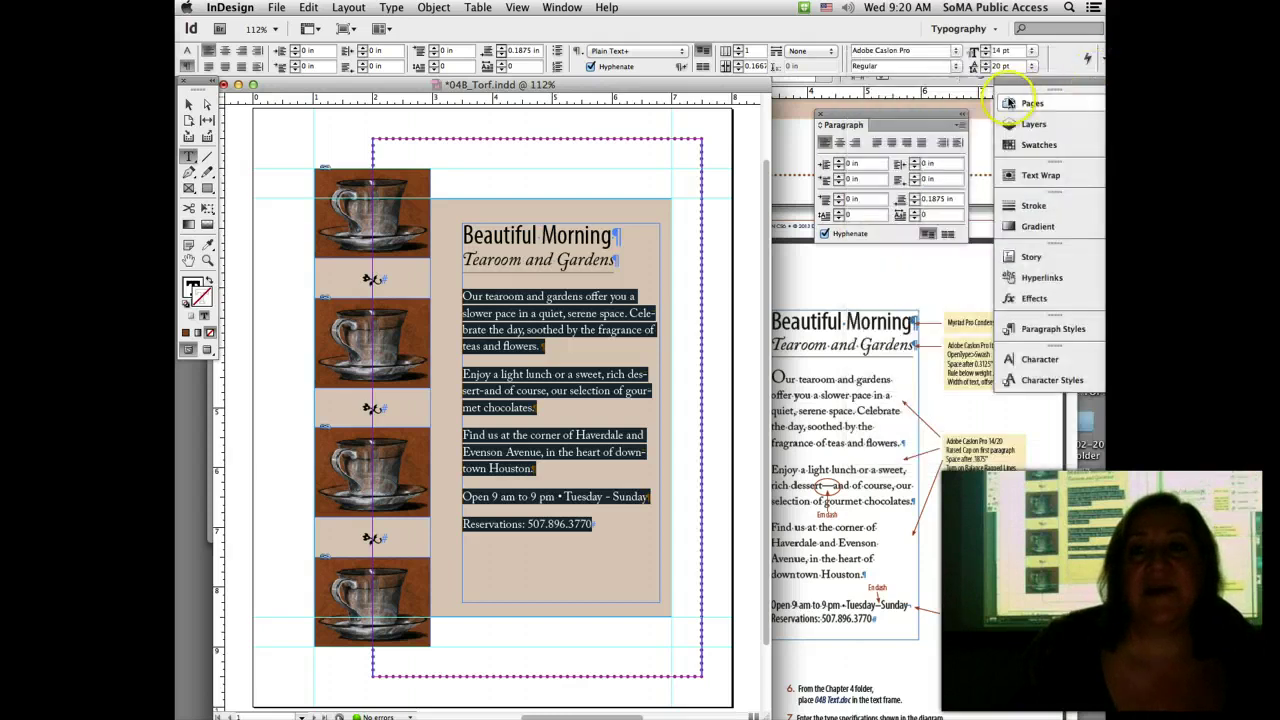
{"action": "left_click", "coordinate": [960, 125]}
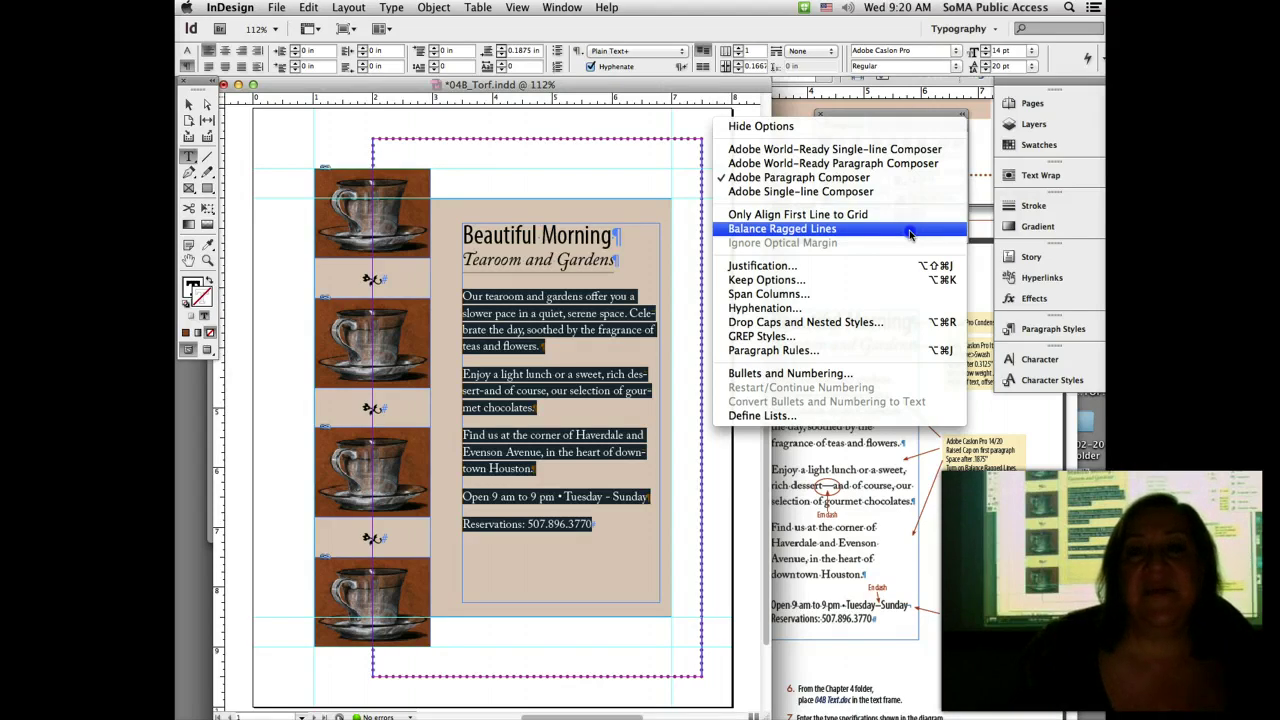
{"action": "left_click", "coordinate": [910, 229]}
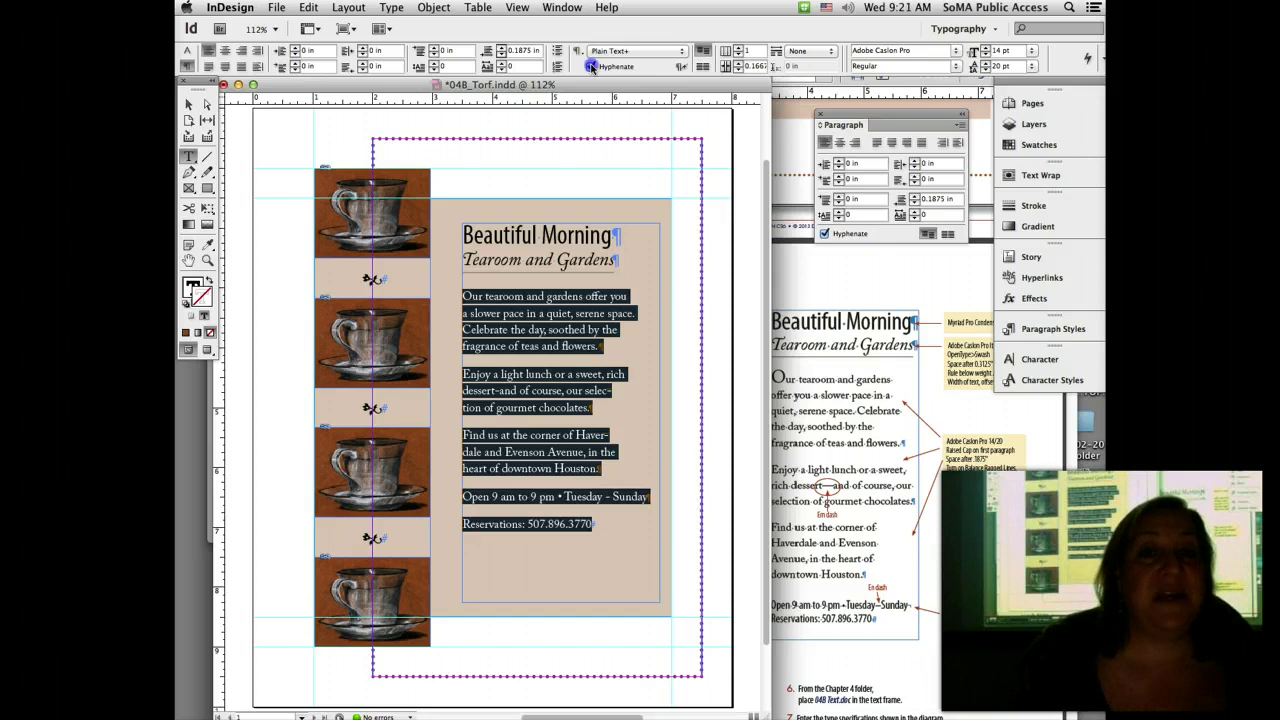
Step: Turn off hyphenation for the body text and save 04B_Torf.indd
{"action": "left_click", "coordinate": [591, 66]}
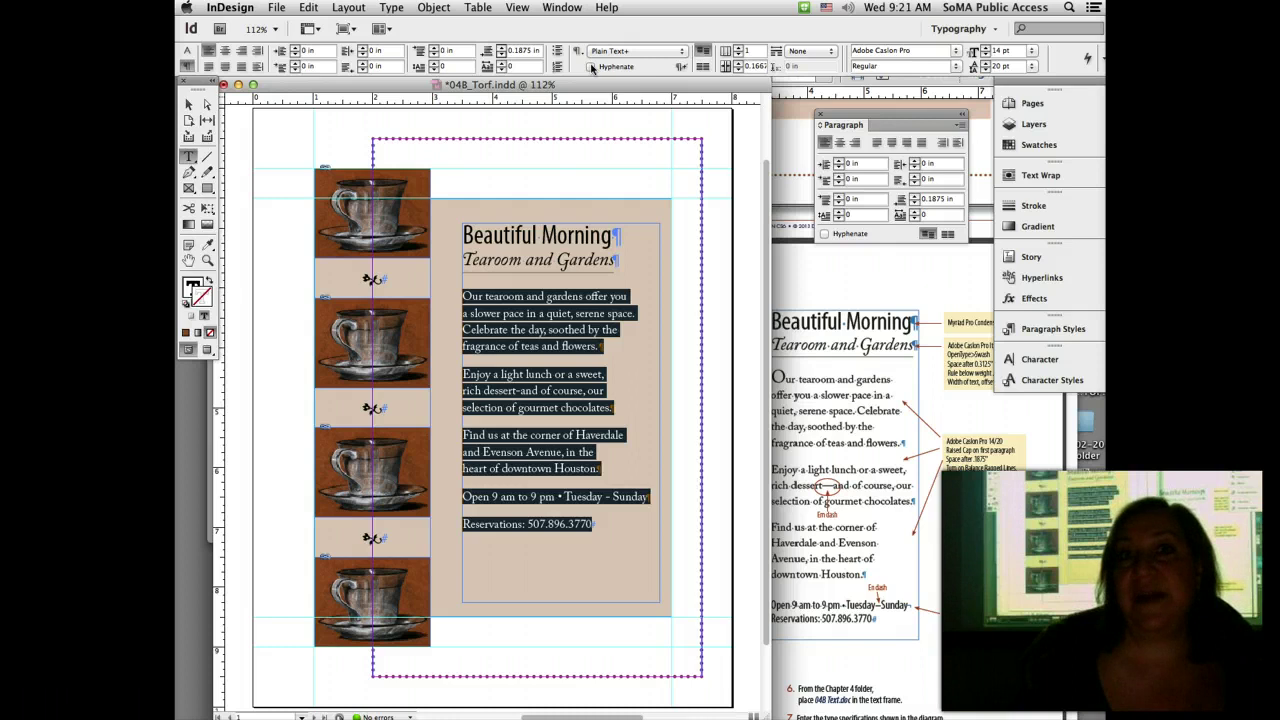
{"action": "left_click", "coordinate": [276, 7]}
{"action": "left_click", "coordinate": [300, 133]}
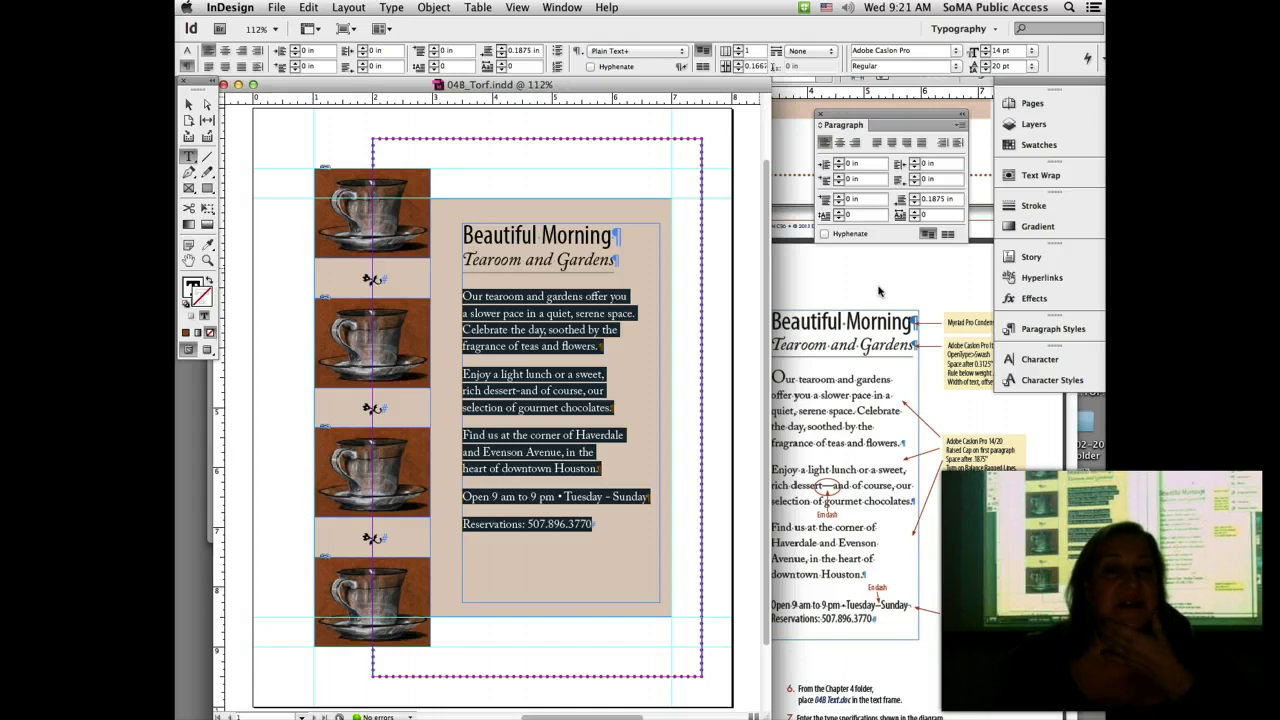
Step: After checking the handout, narrow the body text frame to about 2.96 in wide
{"action": "left_click", "coordinate": [927, 428]}
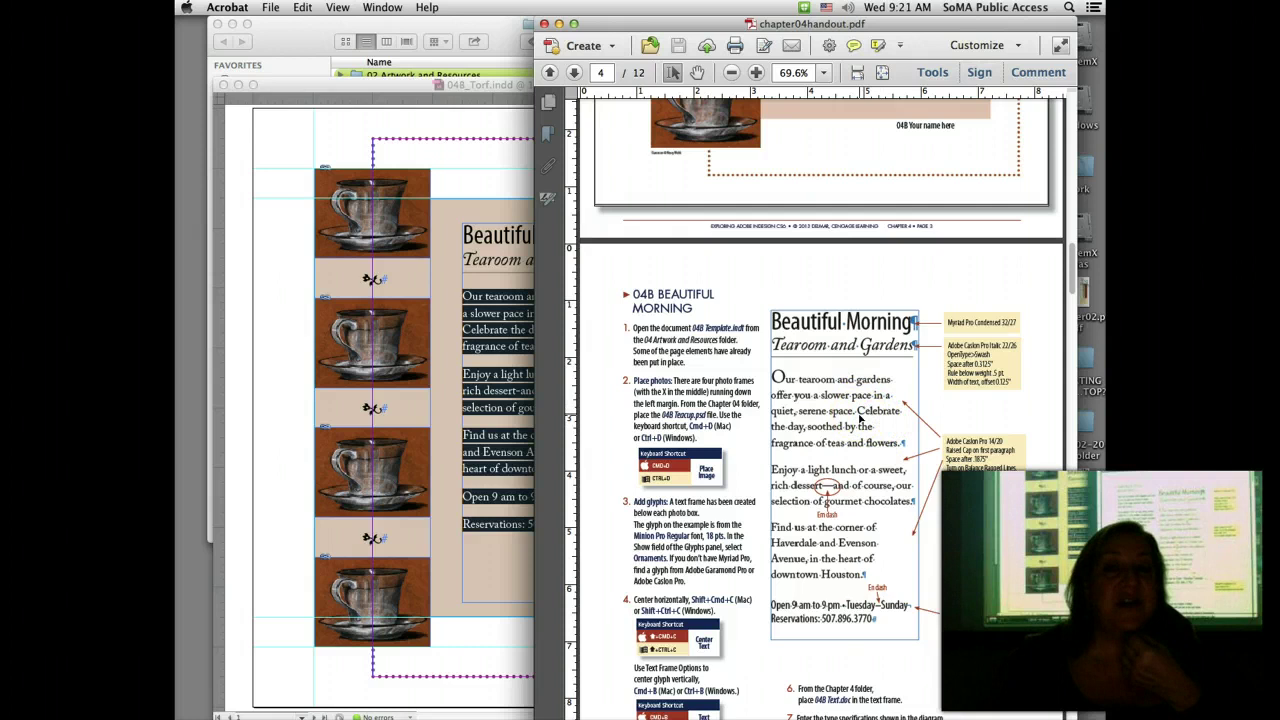
{"action": "left_click", "coordinate": [513, 274]}
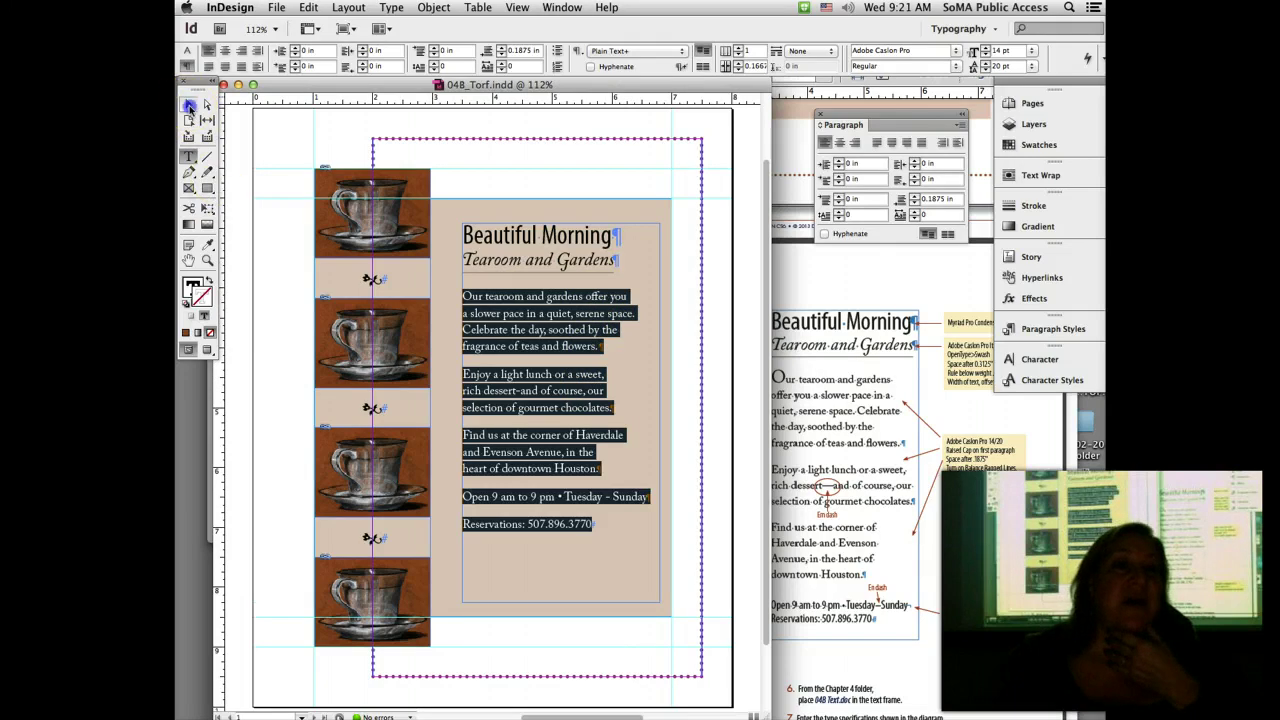
{"action": "left_click", "coordinate": [189, 104]}
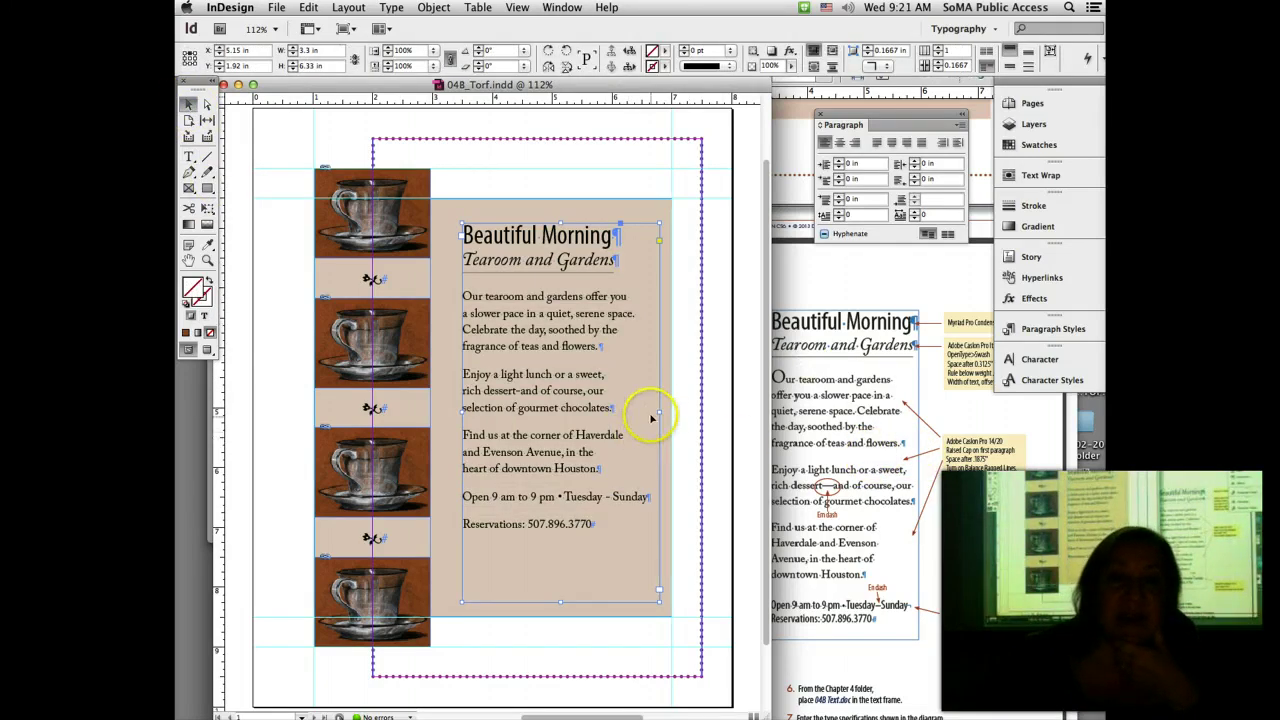
{"action": "left_click_drag", "start_coordinate": [659, 413], "coordinate": [636, 409]}
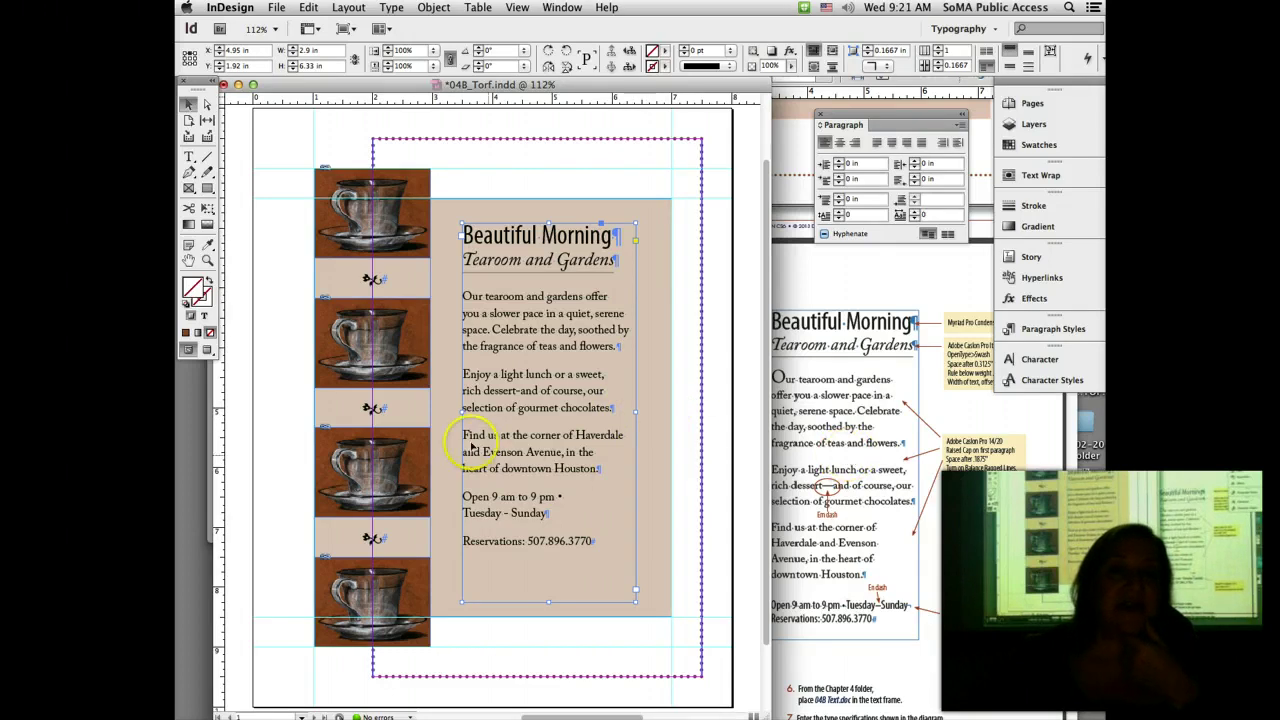
{"action": "left_click", "coordinate": [207, 259]}
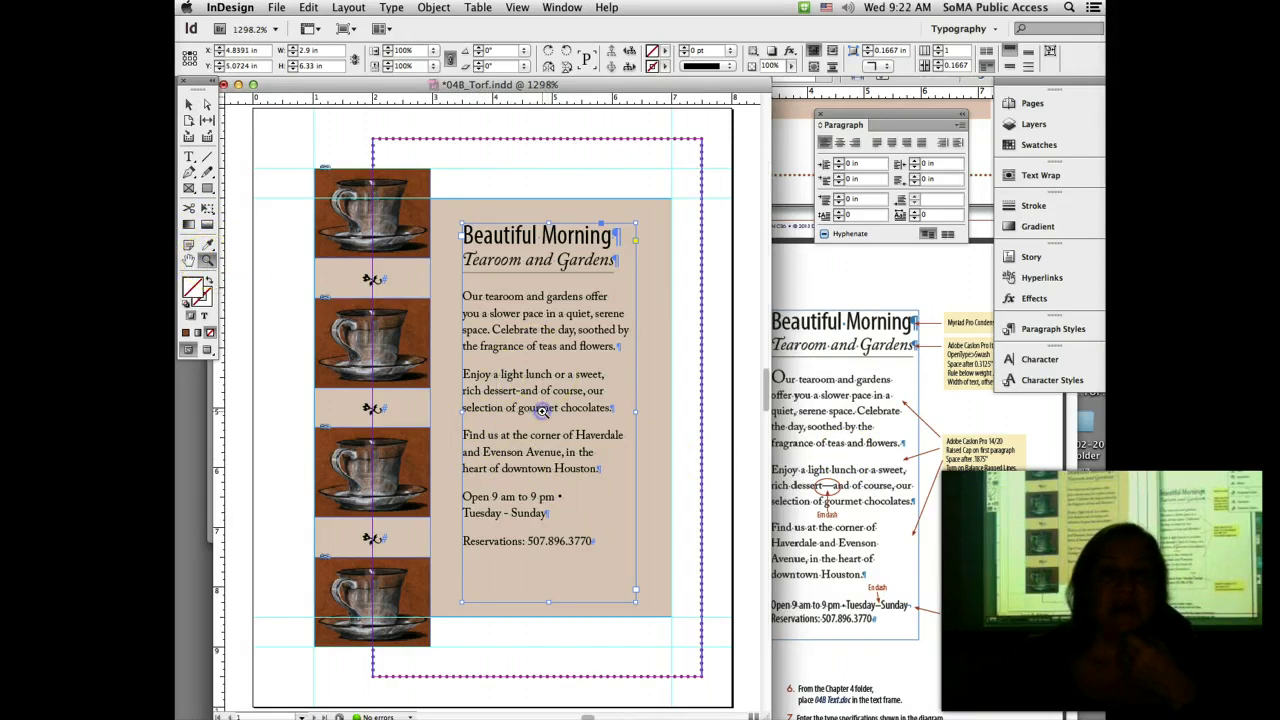
Step: Zoom in on 'dessert-and', replace its hyphen with an em dash, then return to full-page view
{"action": "left_click_drag", "start_coordinate": [479, 368], "coordinate": [526, 419]}
{"action": "left_click", "coordinate": [188, 158]}
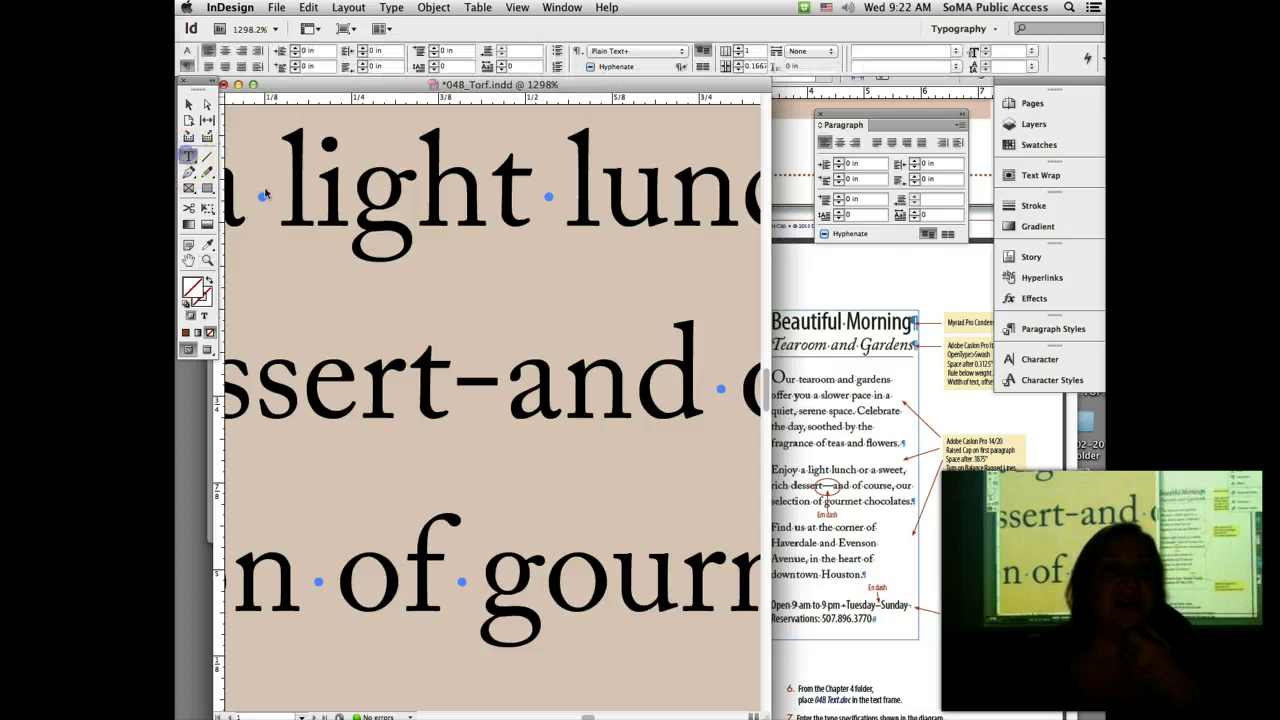
{"action": "left_click_drag", "start_coordinate": [471, 386], "coordinate": [483, 386]}
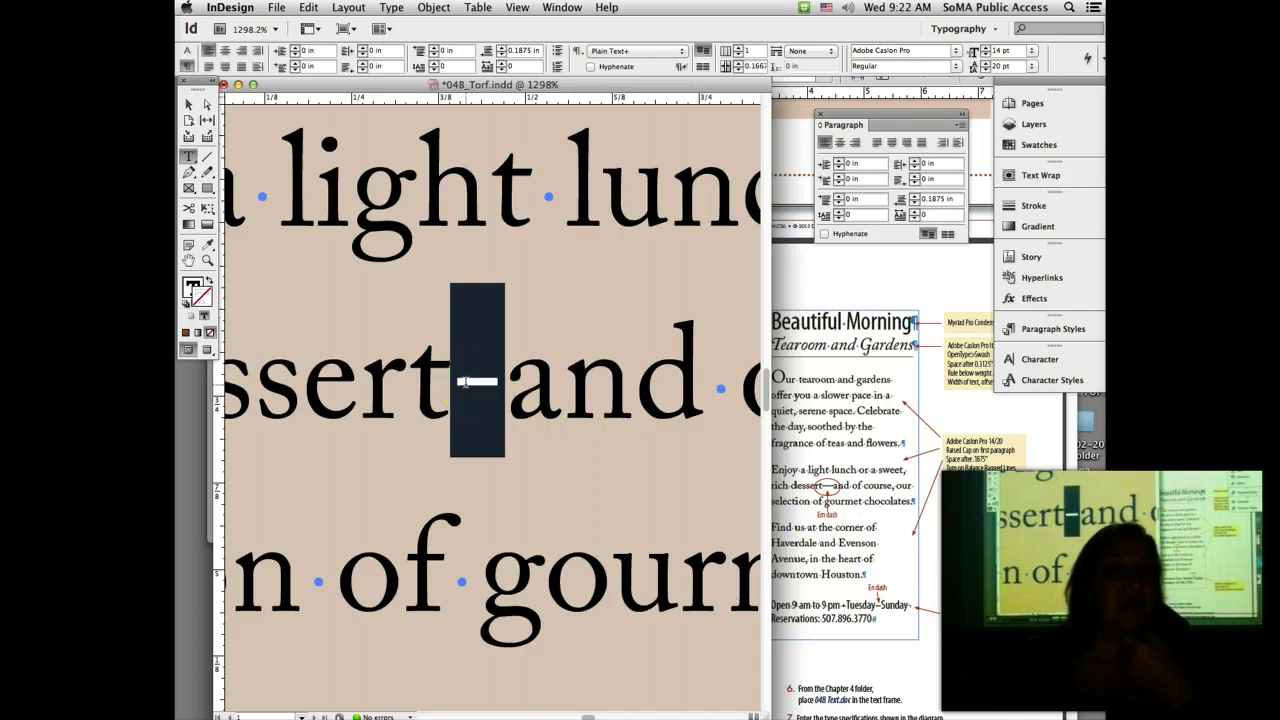
{"action": "left_click", "coordinate": [391, 8]}
{"action": "mouse_move", "coordinate": [485, 391]}
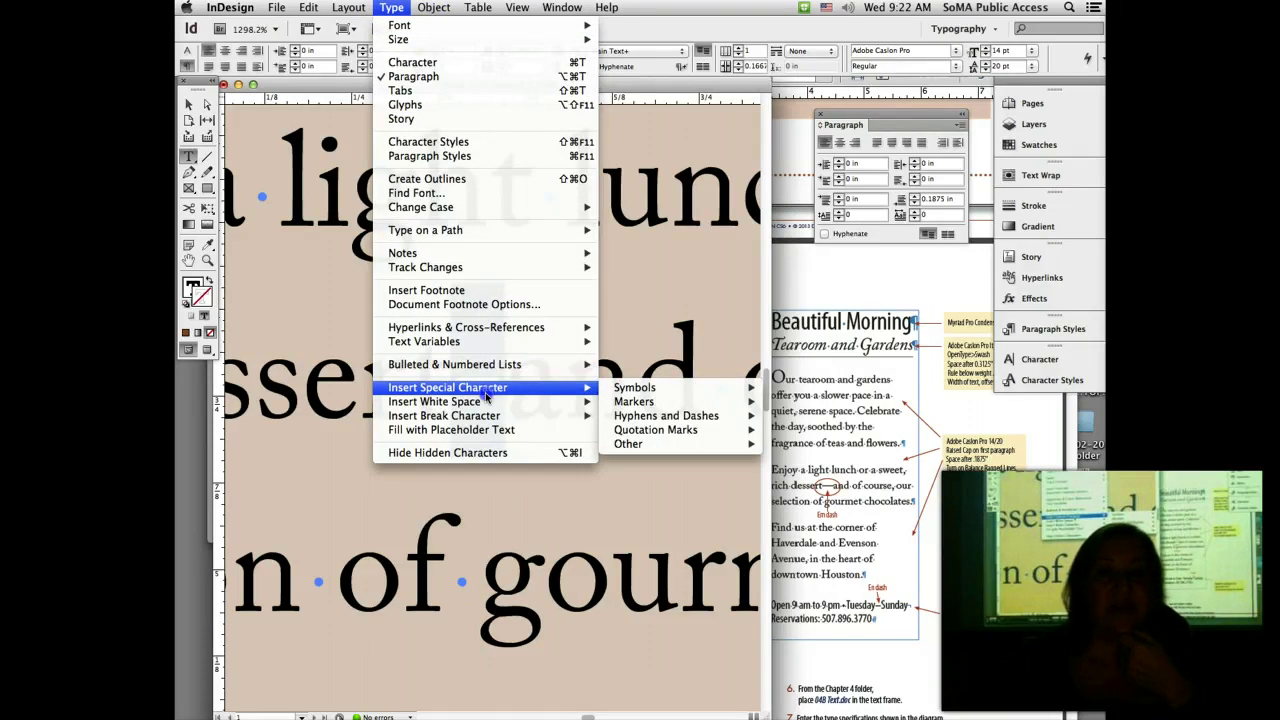
{"action": "mouse_move", "coordinate": [707, 415]}
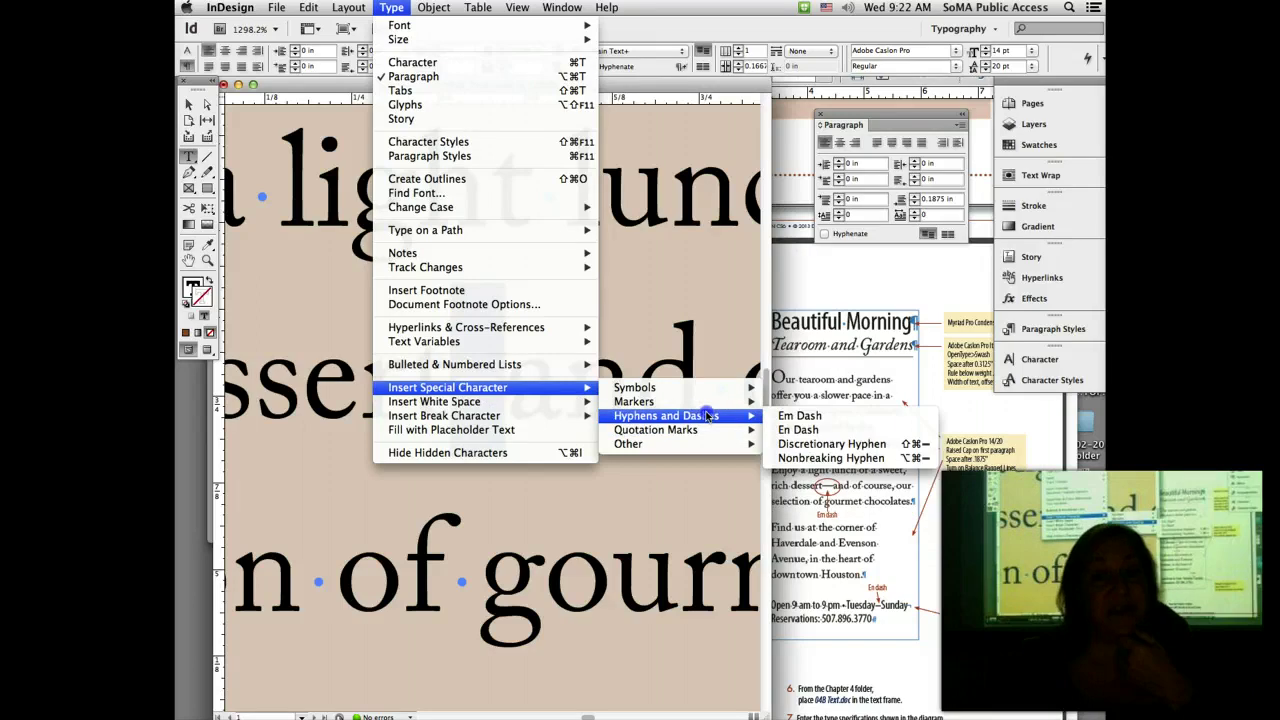
{"action": "left_click", "coordinate": [800, 415]}
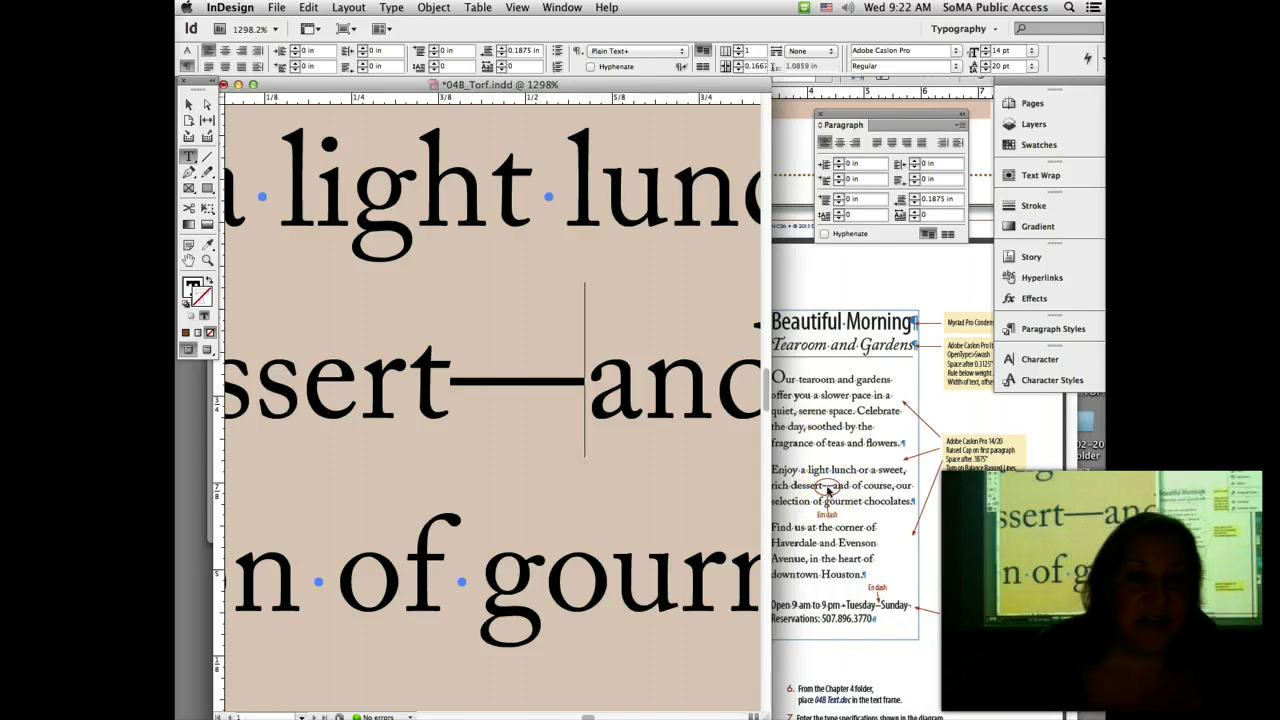
{"action": "key", "text": "super+0"}
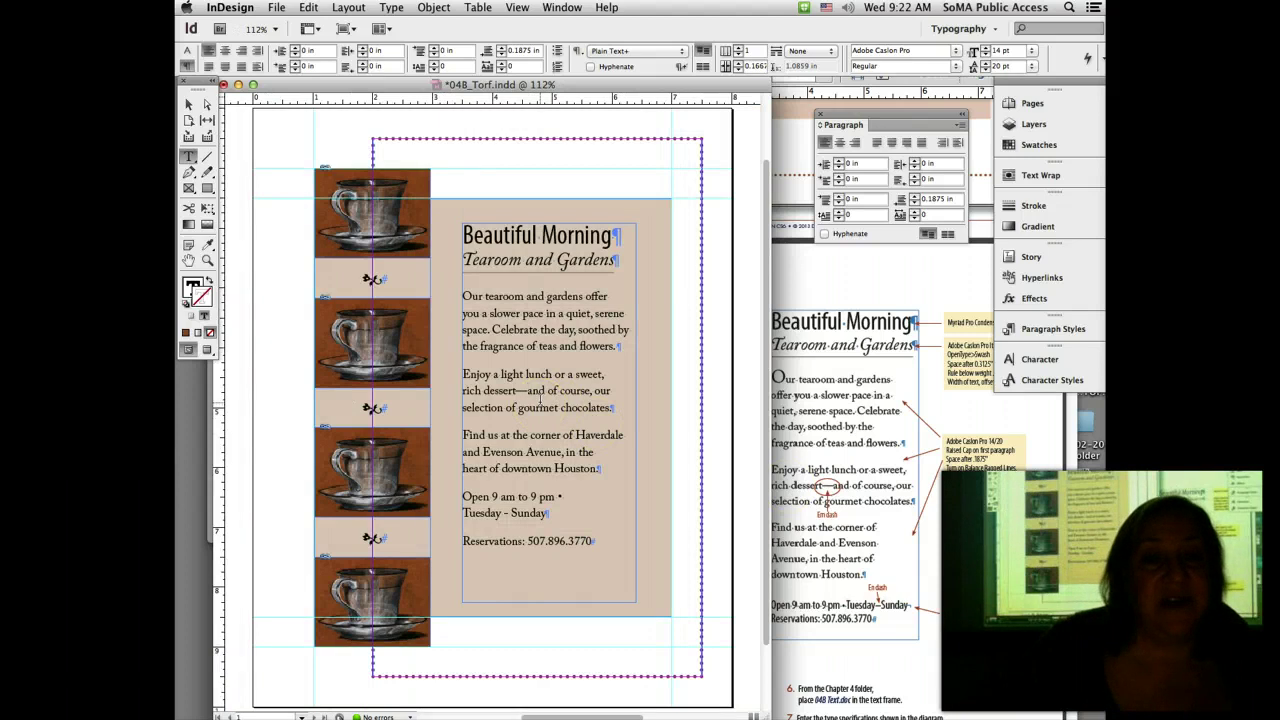
Step: Space out the em dash to read 'dessert — and' and save the letter
{"action": "left_click", "coordinate": [517, 391]}
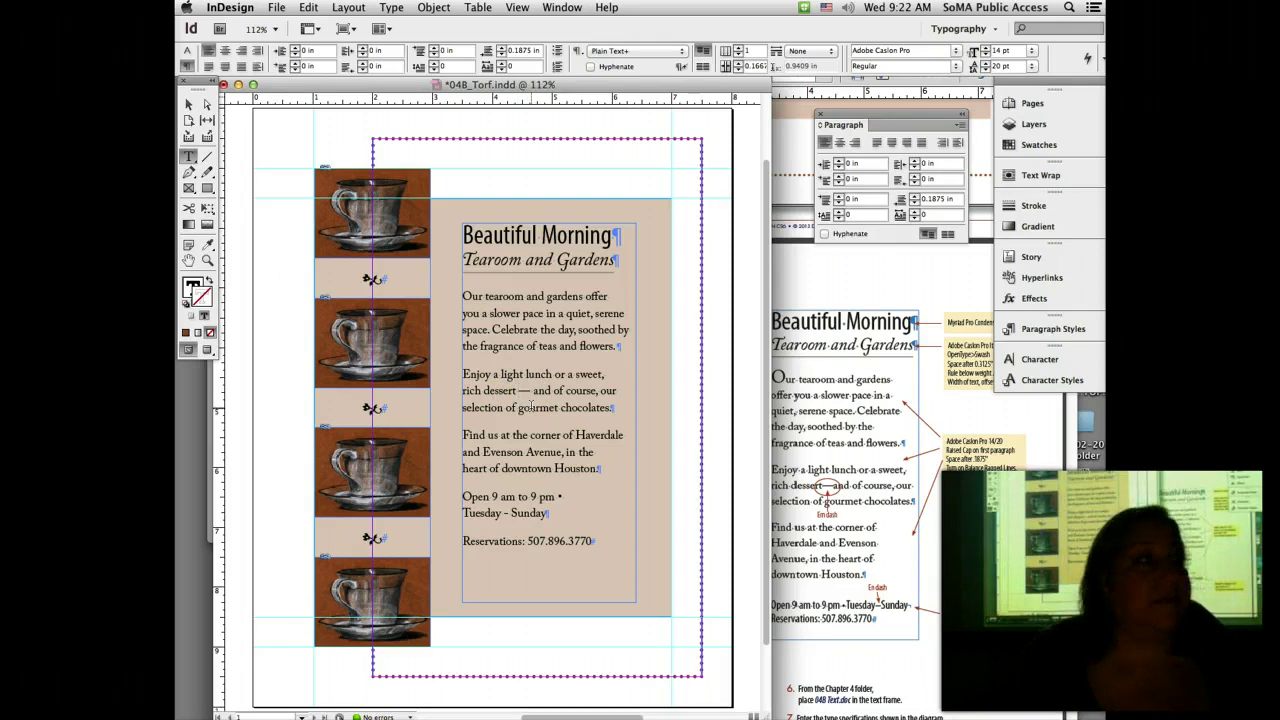
{"action": "key", "text": "super+s"}
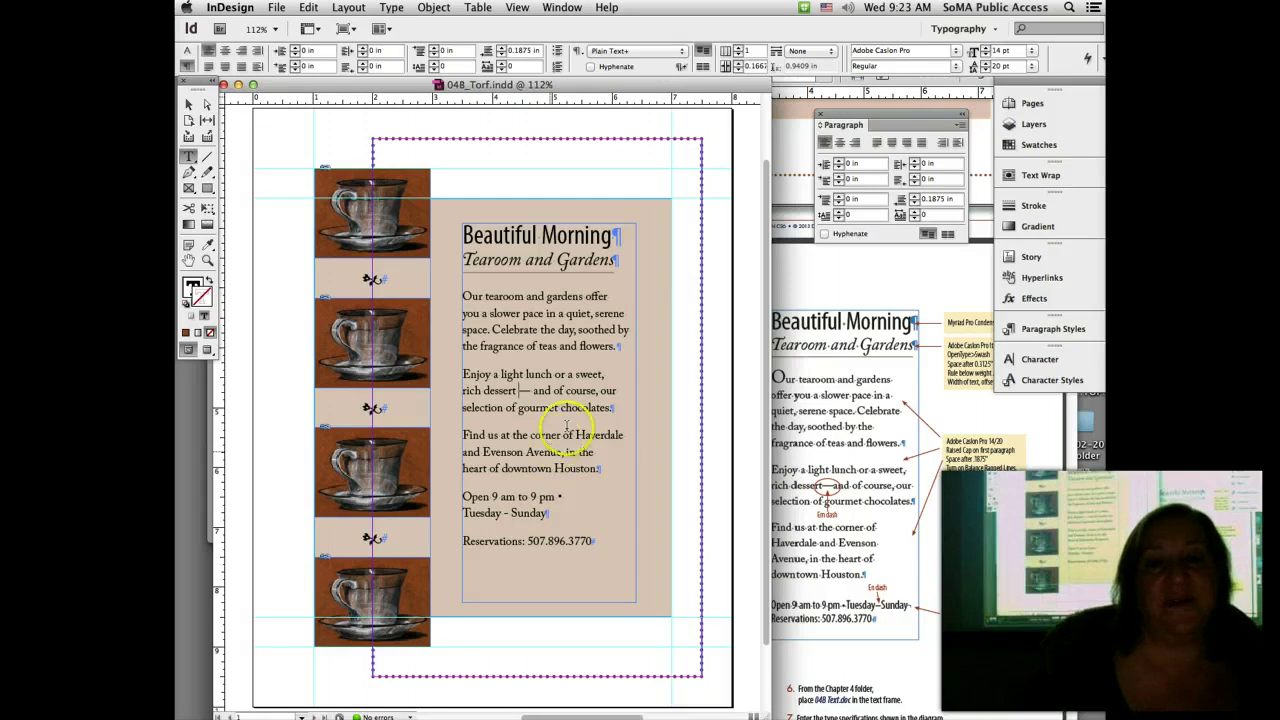
Step: Add forced line breaks before 'Haverdale' and after 'Avenue,', then bring the handout PDF forward
{"action": "left_click", "coordinate": [576, 435]}
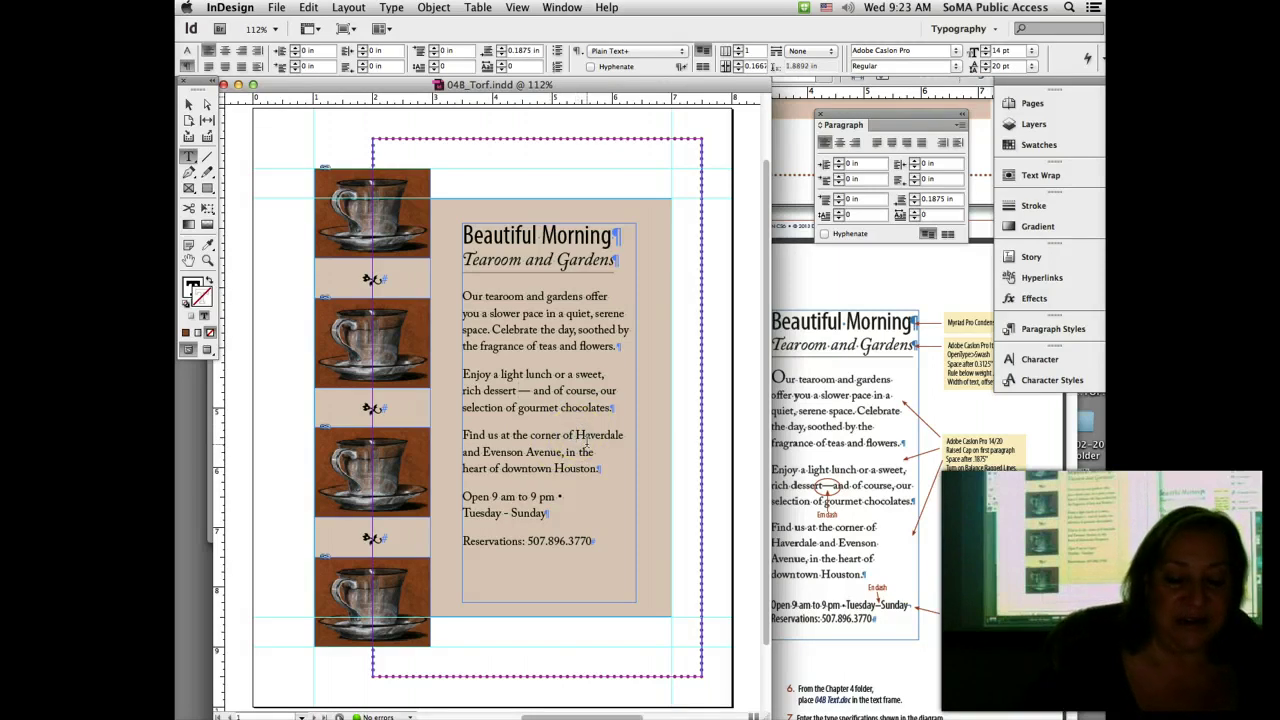
{"action": "key", "text": "shift+Return"}
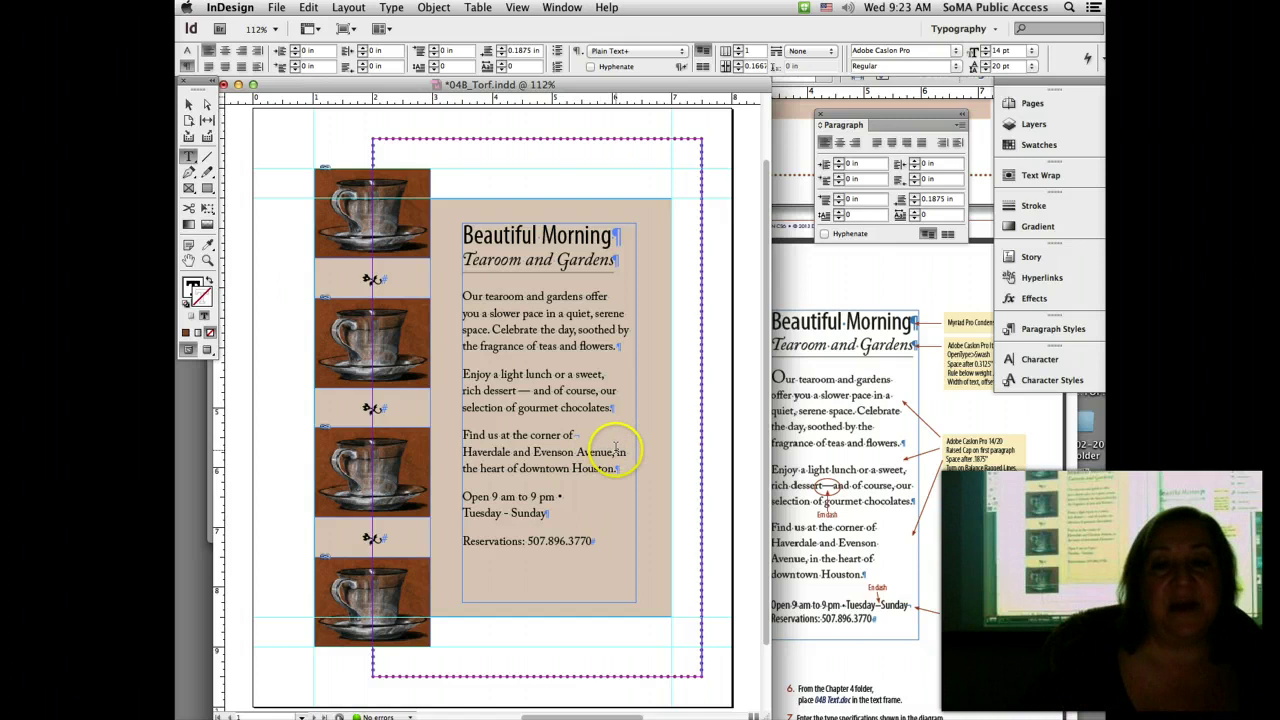
{"action": "left_click", "coordinate": [616, 450]}
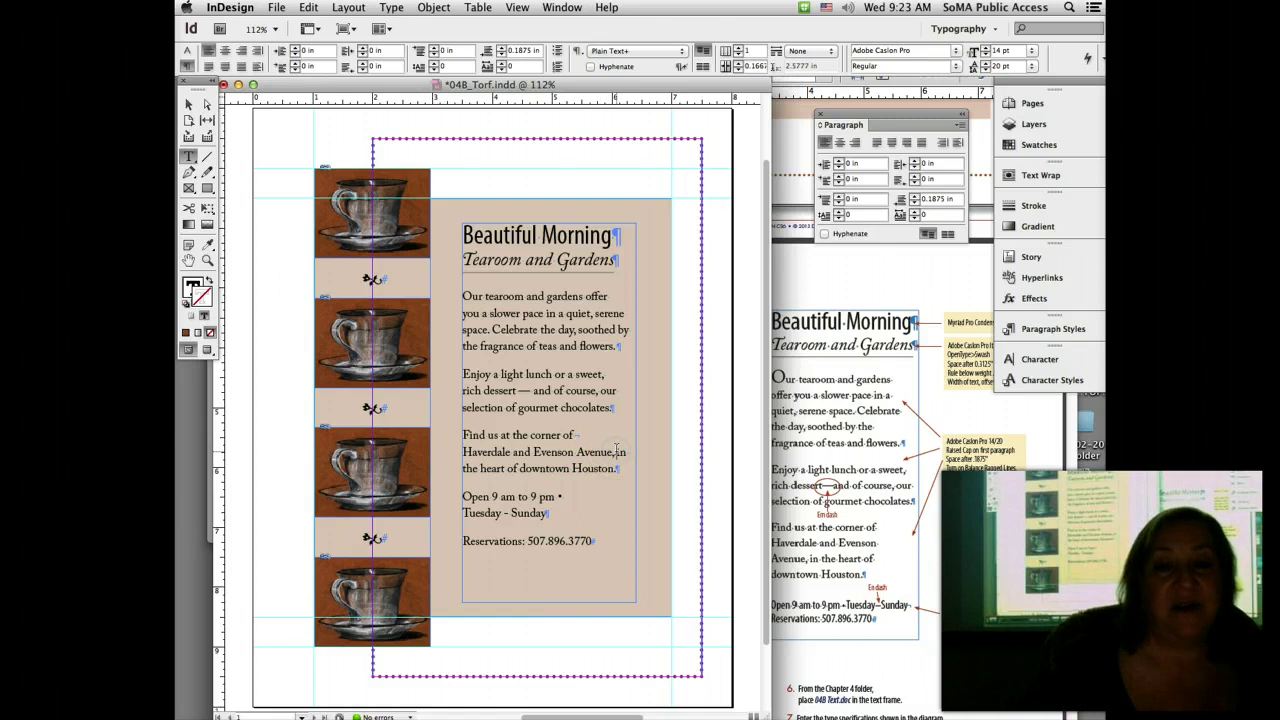
{"action": "key", "text": "shift+Return"}
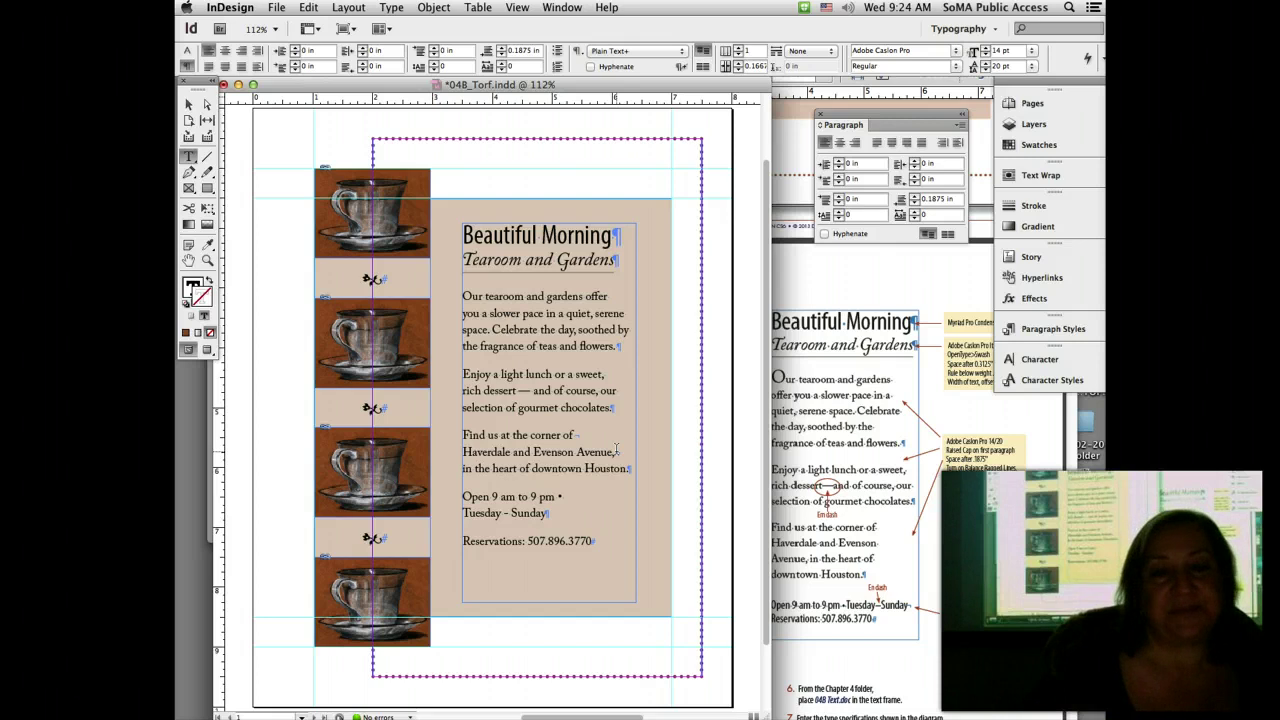
{"action": "left_click", "coordinate": [826, 280]}
{"action": "left_click", "coordinate": [790, 382]}
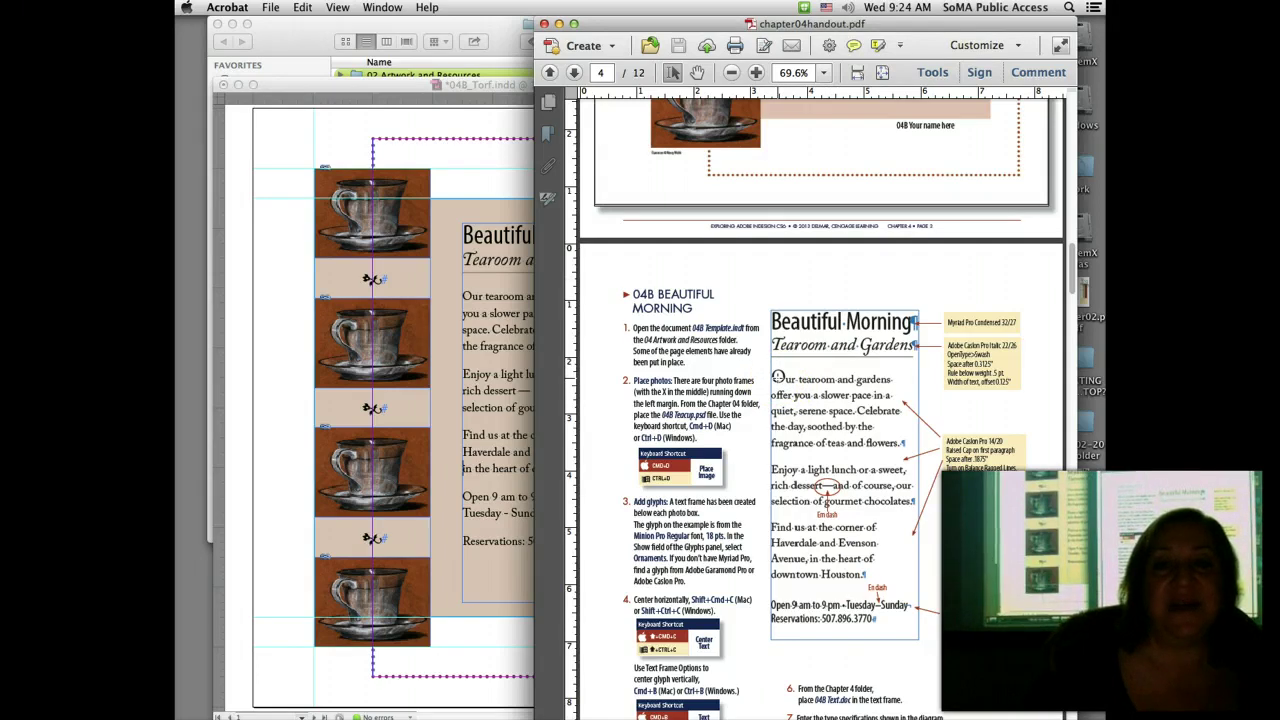
Step: Back in InDesign, select the opening 'O' of 'Our tearoom' in Character mode
{"action": "left_click", "coordinate": [778, 378]}
{"action": "left_click", "coordinate": [484, 296]}
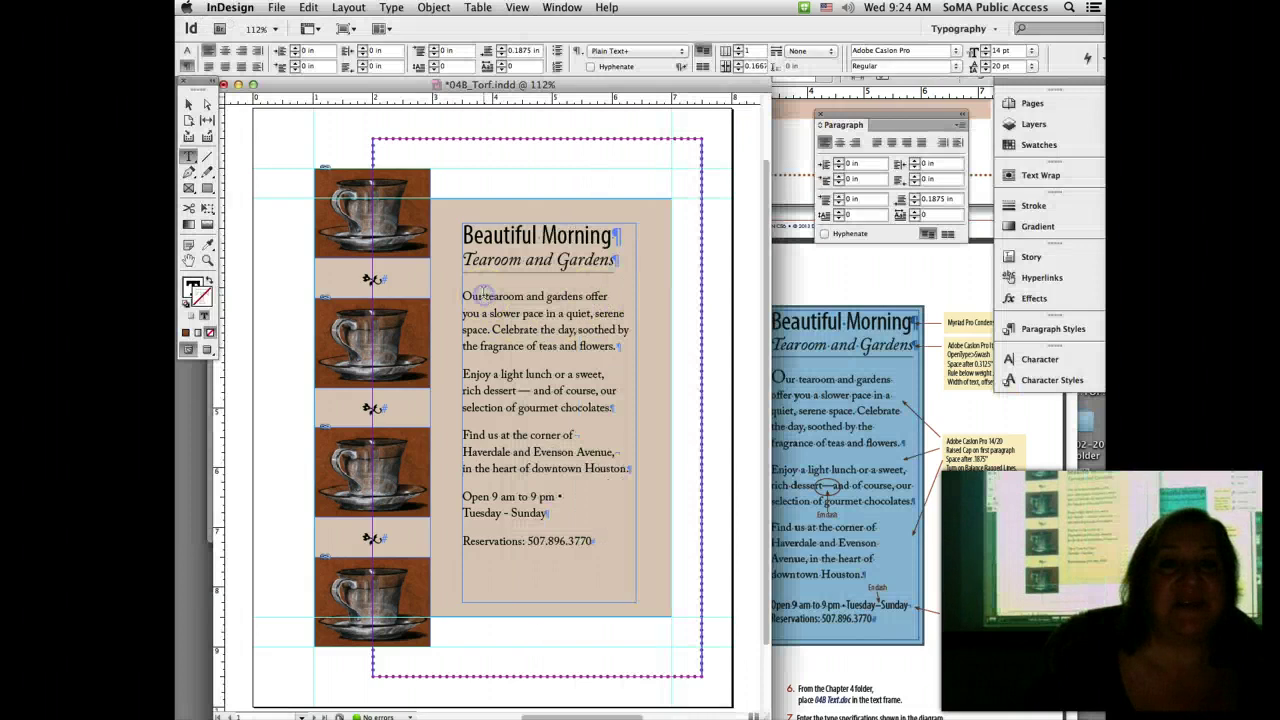
{"action": "left_click_drag", "start_coordinate": [462, 297], "coordinate": [474, 297]}
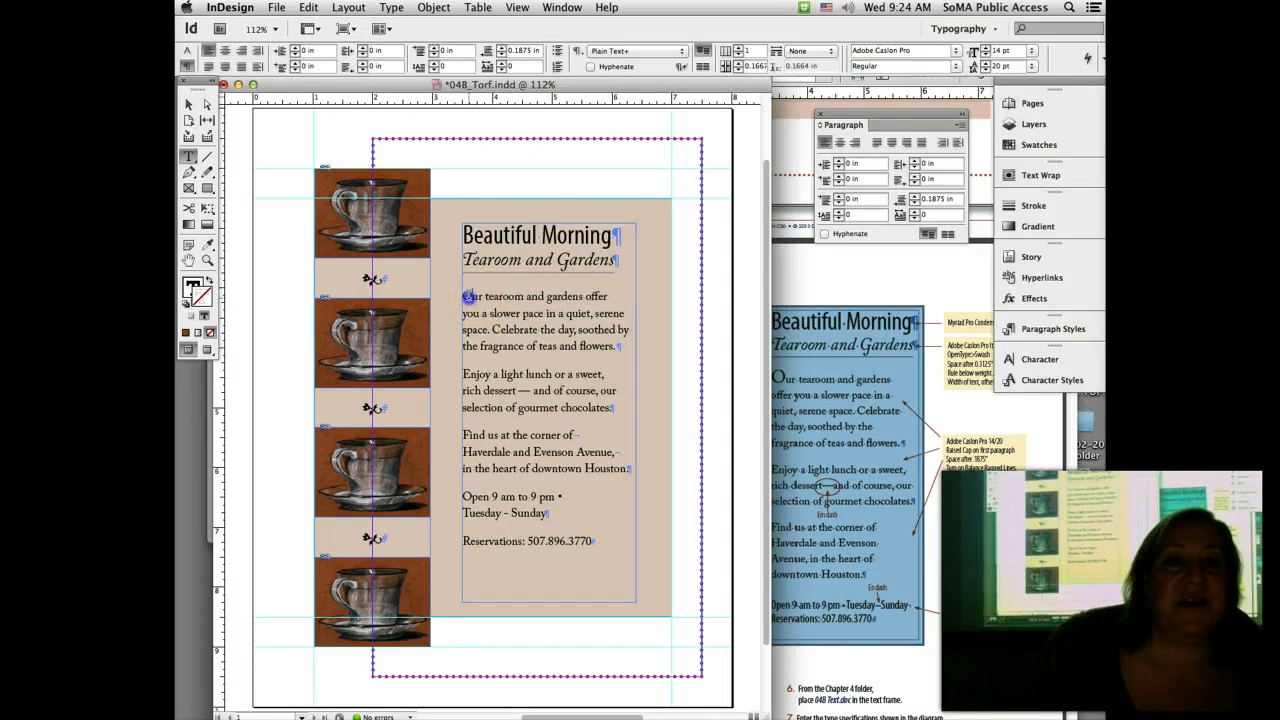
{"action": "left_click", "coordinate": [187, 52]}
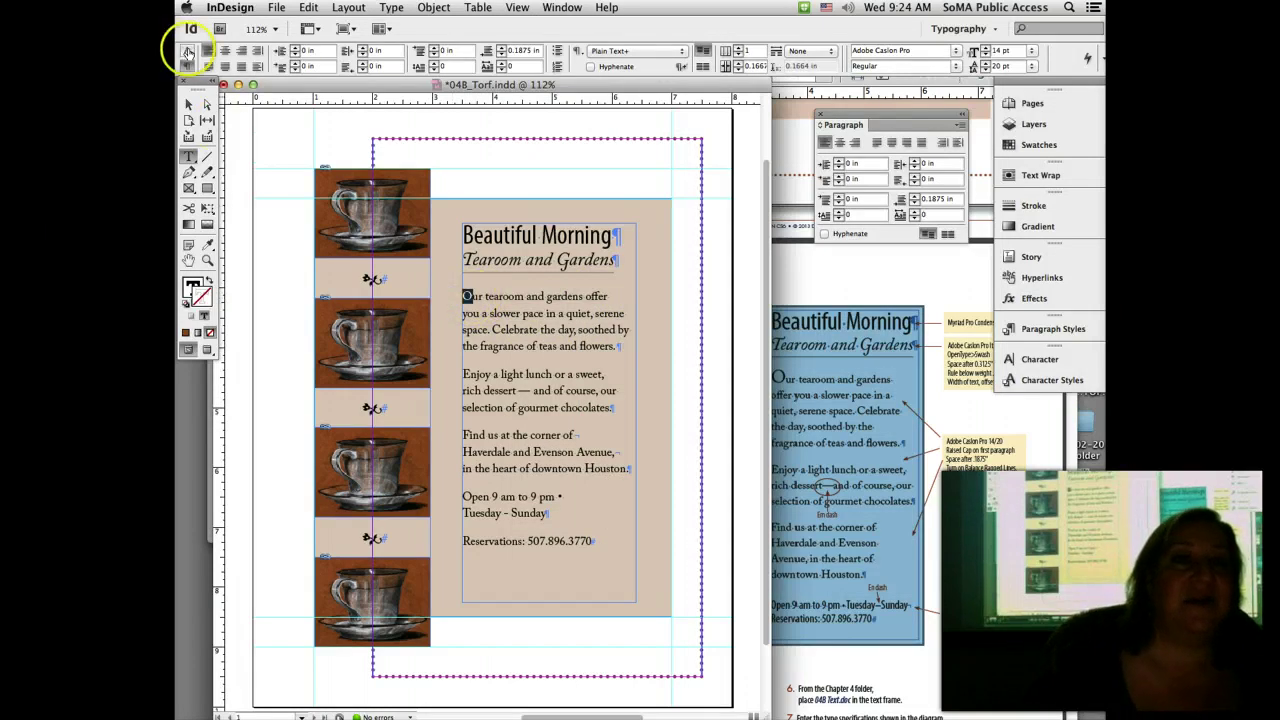
{"action": "left_click", "coordinate": [187, 52]}
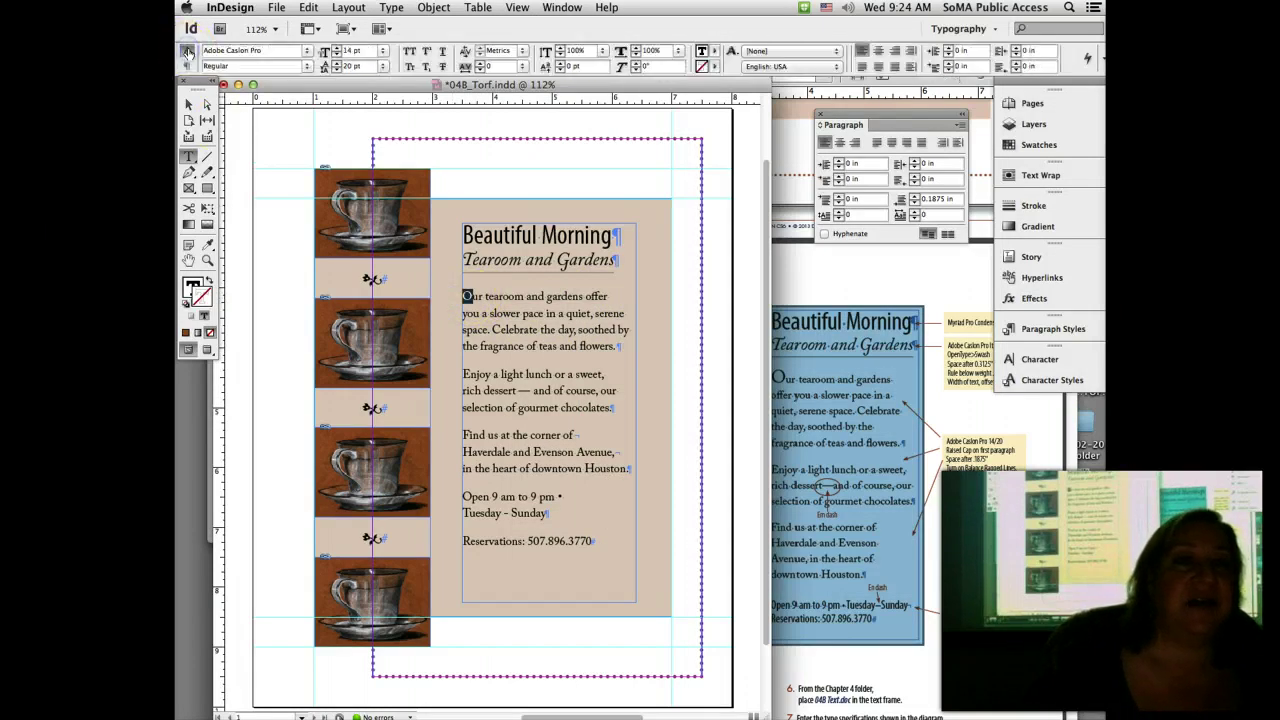
Step: Step the 'O' font size up to 24 pt as a raised cap, then deselect it
{"action": "left_click", "coordinate": [337, 47]}
{"action": "left_click", "coordinate": [337, 47]}
{"action": "left_click", "coordinate": [337, 47]}
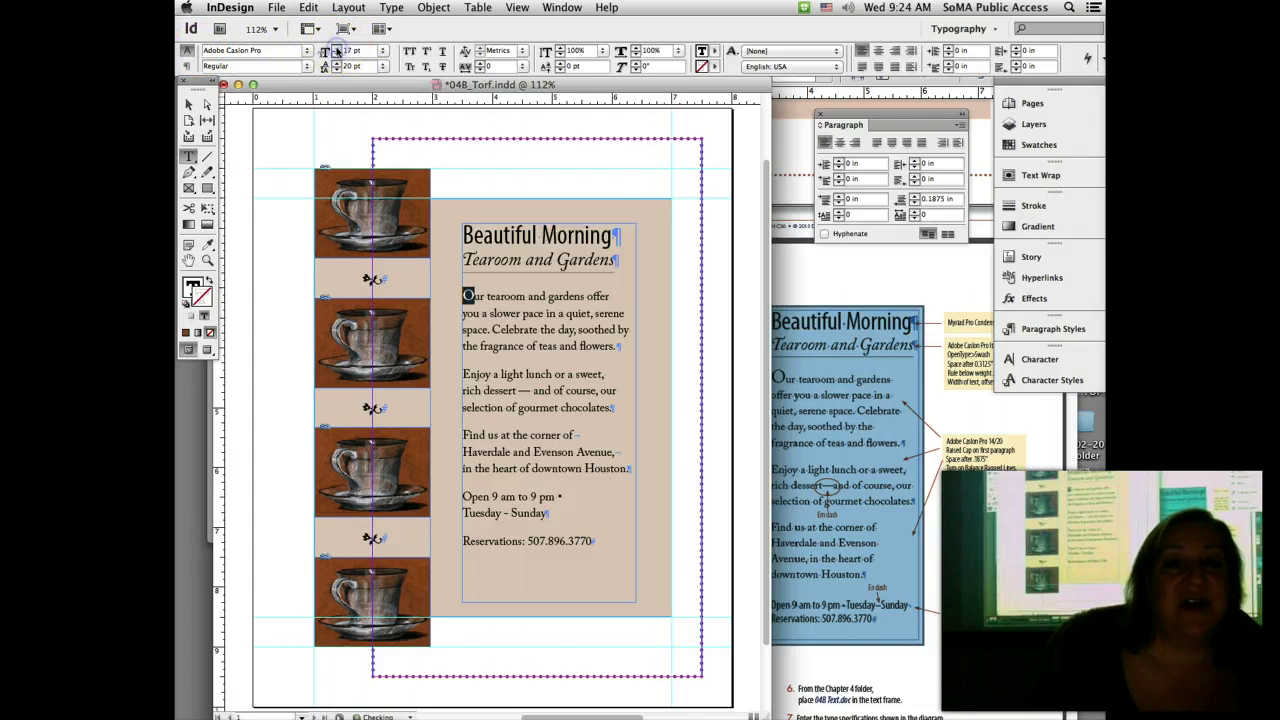
{"action": "left_click", "coordinate": [337, 47]}
{"action": "left_click", "coordinate": [337, 47]}
{"action": "left_click", "coordinate": [337, 47]}
{"action": "left_click", "coordinate": [337, 47]}
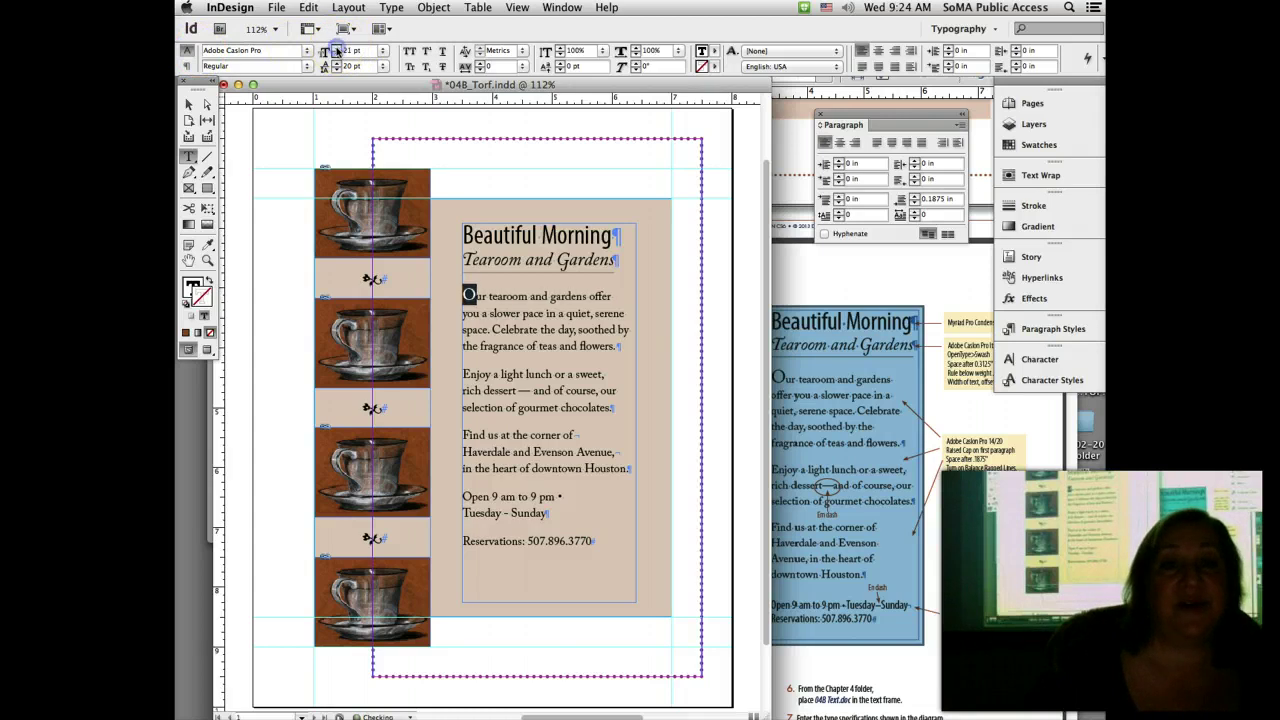
{"action": "left_click", "coordinate": [337, 47]}
{"action": "left_click", "coordinate": [337, 47]}
{"action": "left_click", "coordinate": [337, 47]}
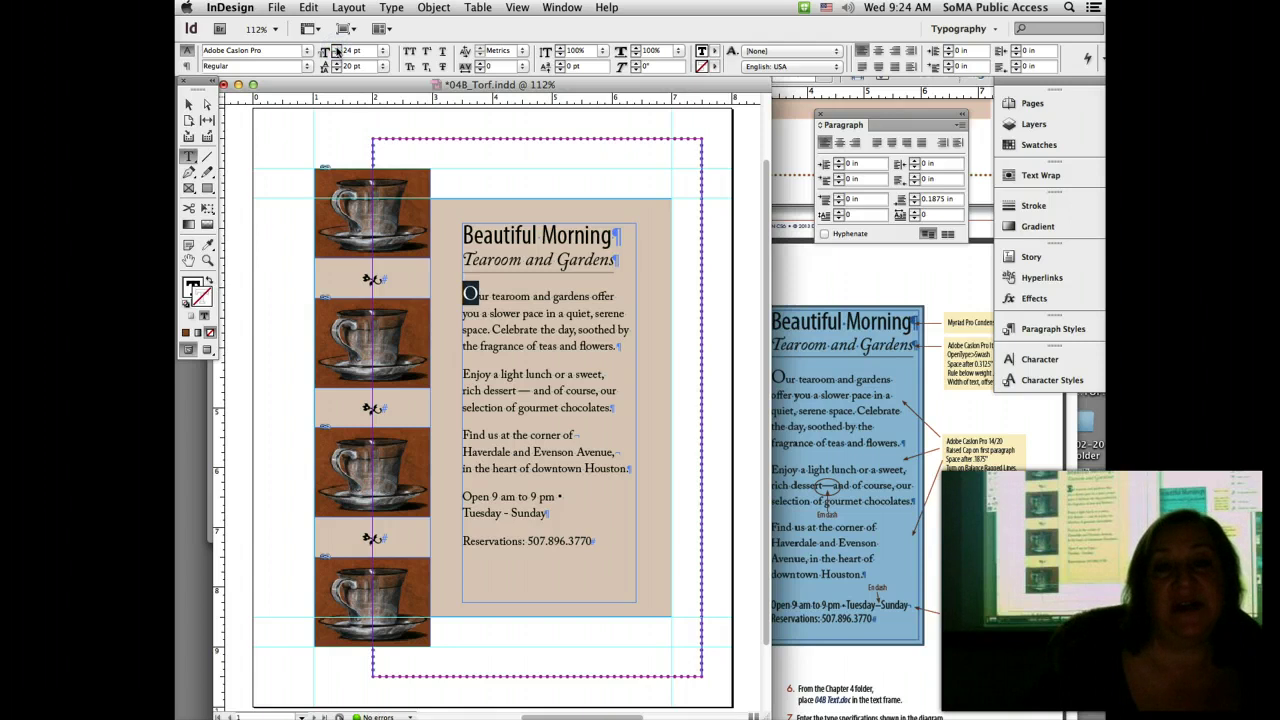
{"action": "left_click", "coordinate": [492, 234]}
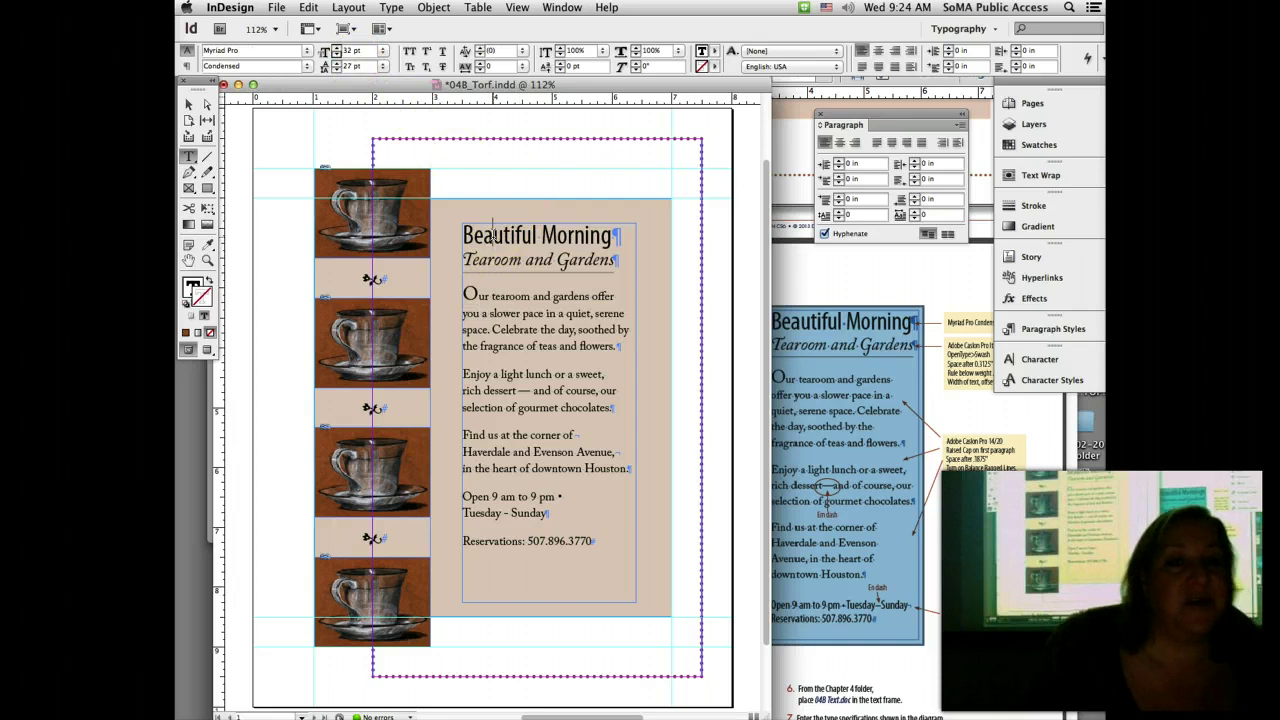
Step: Select all the story text, apply Optical kerning, save, and bring the handout PDF forward
{"action": "left_click", "coordinate": [309, 7]}
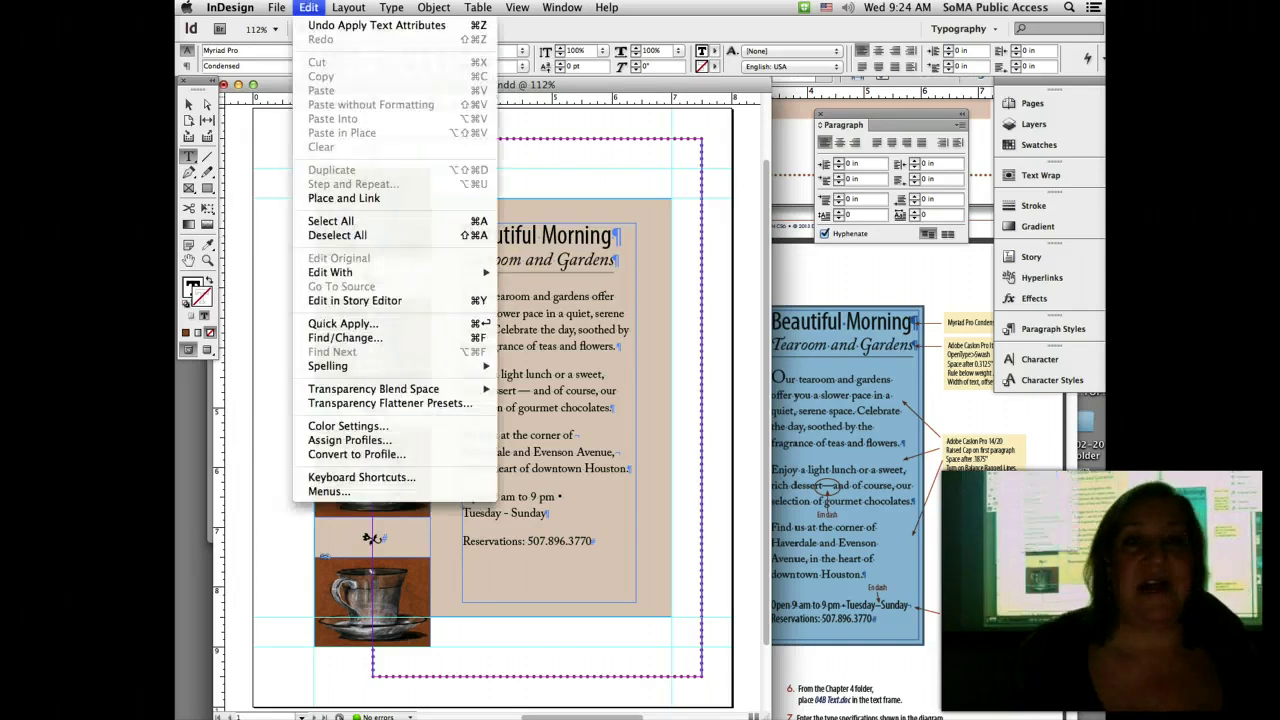
{"action": "left_click", "coordinate": [357, 221]}
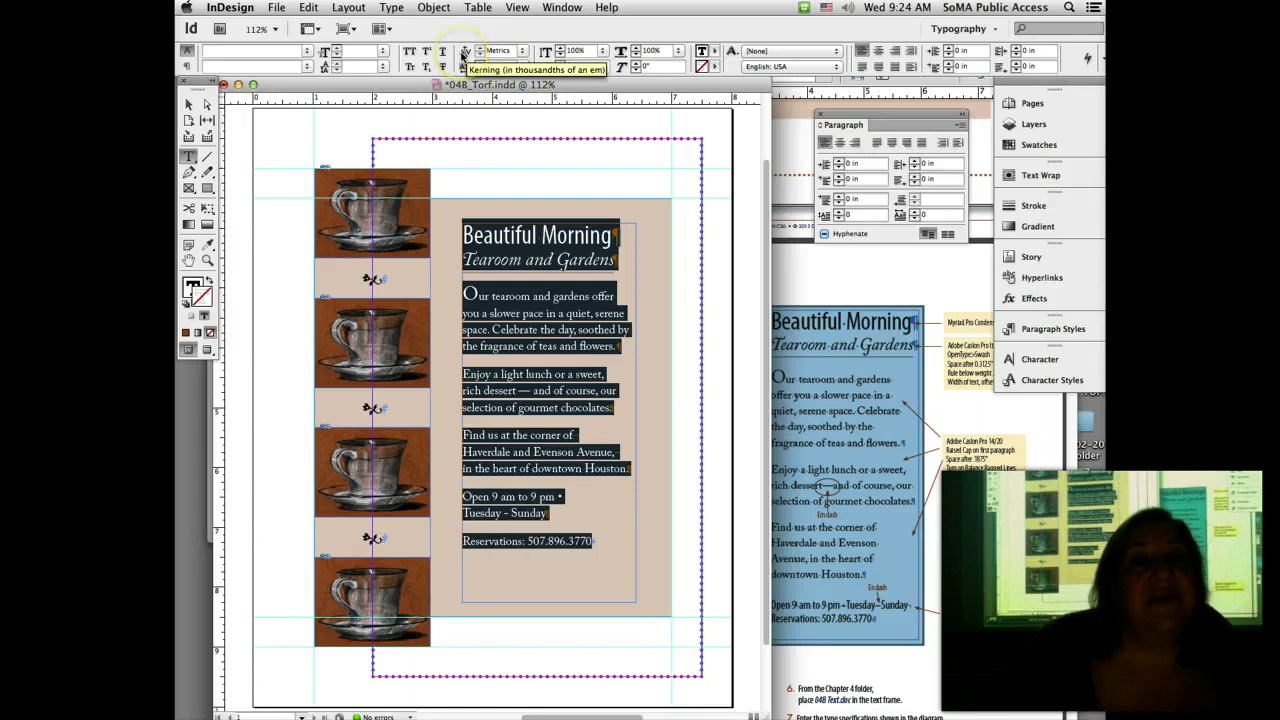
{"action": "left_click", "coordinate": [523, 53]}
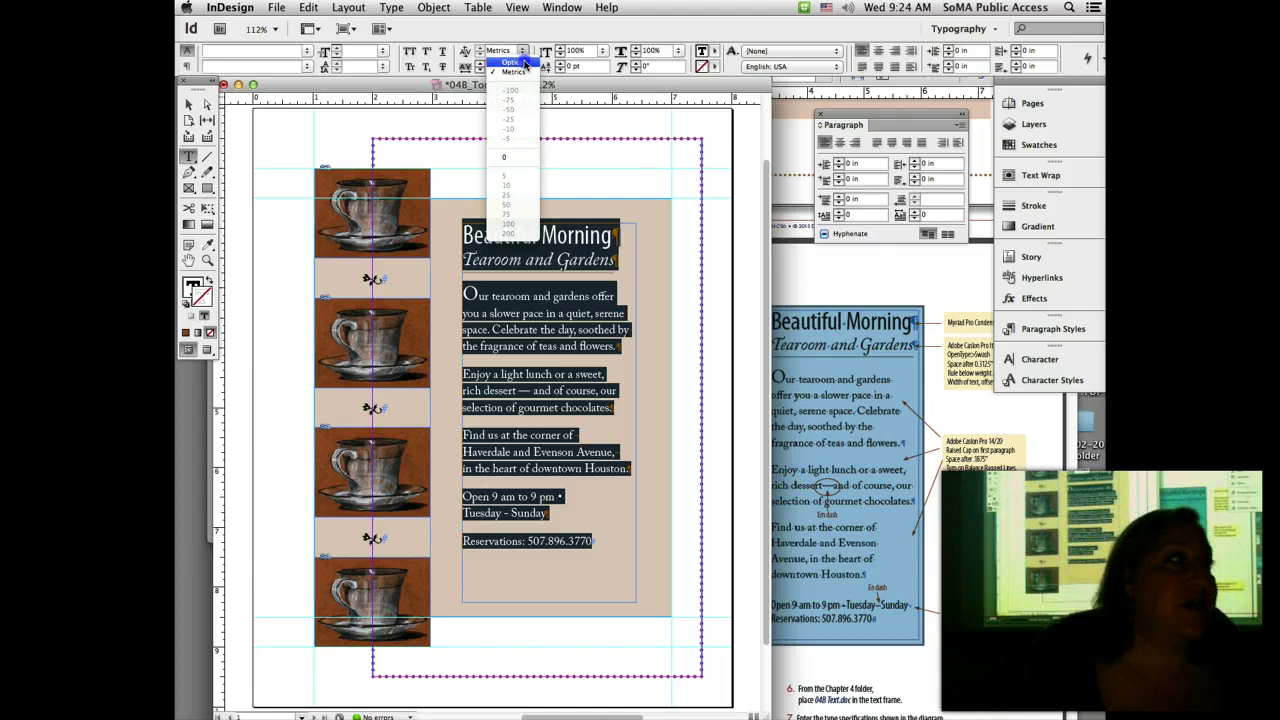
{"action": "left_click", "coordinate": [525, 63]}
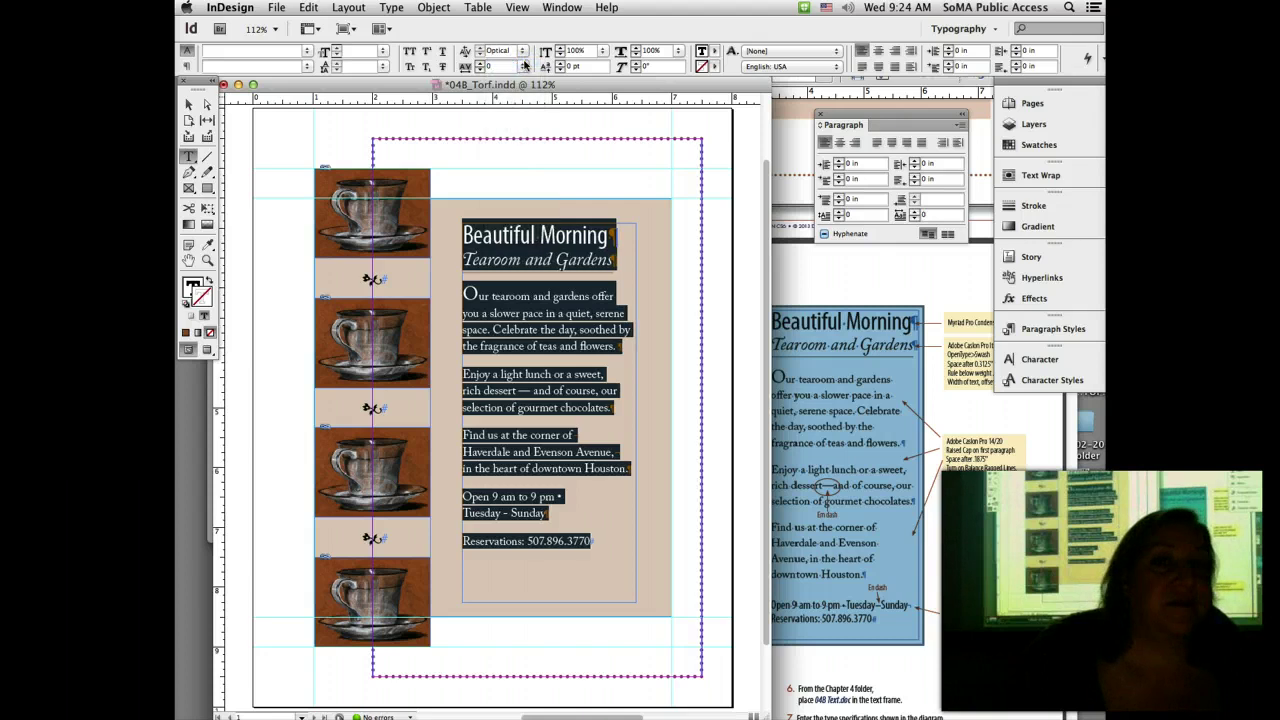
{"action": "left_click", "coordinate": [522, 143]}
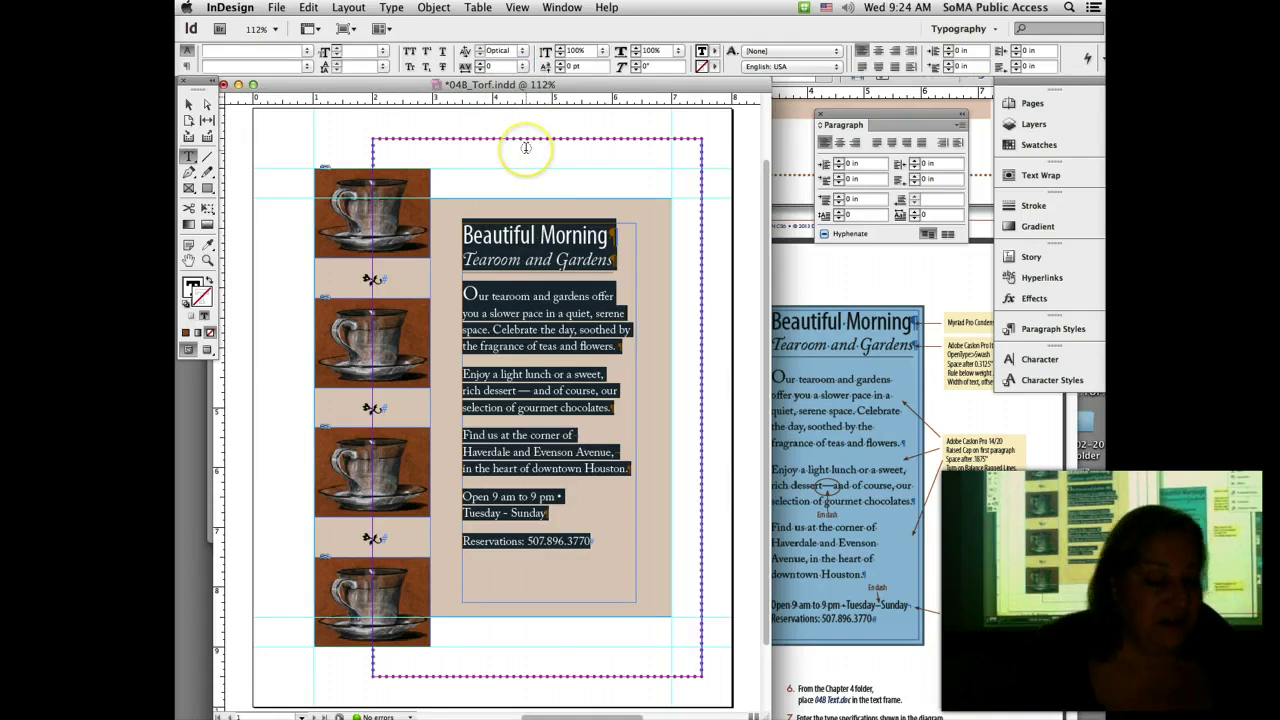
{"action": "key", "text": "super+s"}
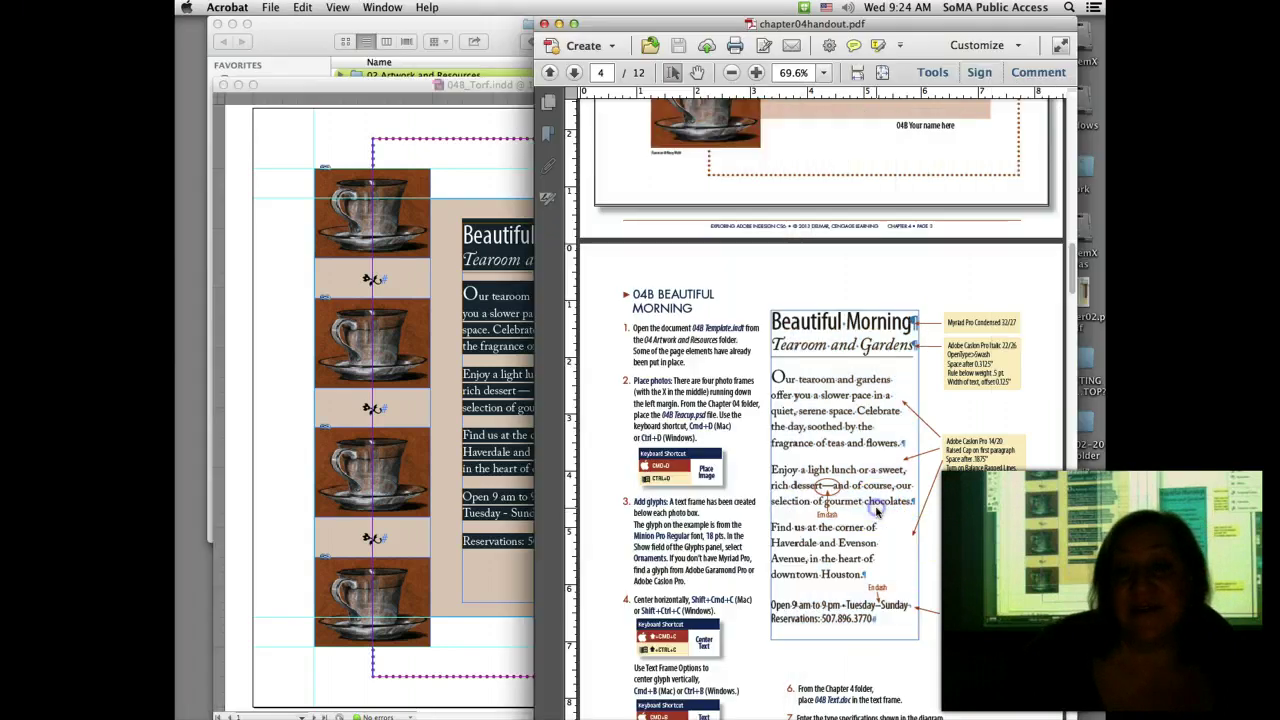
{"action": "left_click", "coordinate": [888, 515]}
Step: Scroll the handout PDF to check the en dash type specs, then return to the InDesign layout
{"action": "scroll", "coordinate": [880, 580], "scroll_direction": "down", "scroll_amount": 5}
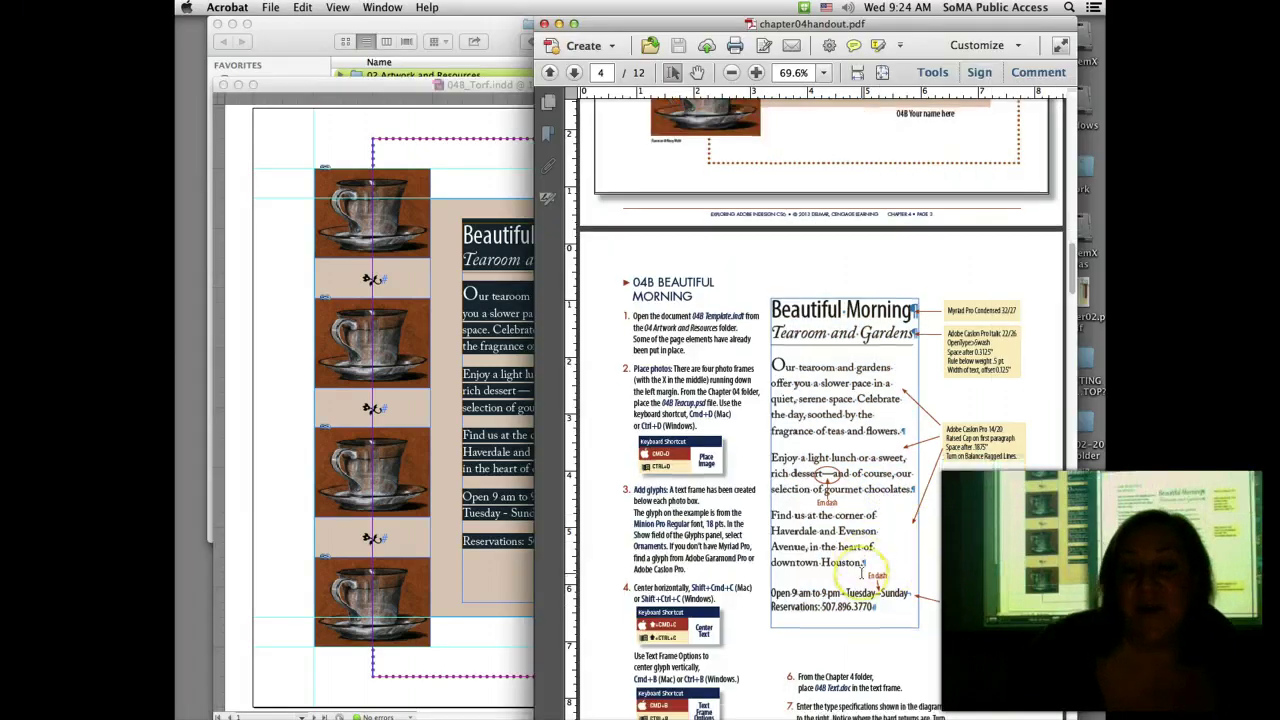
{"action": "scroll", "coordinate": [862, 573], "scroll_direction": "down", "scroll_amount": 3}
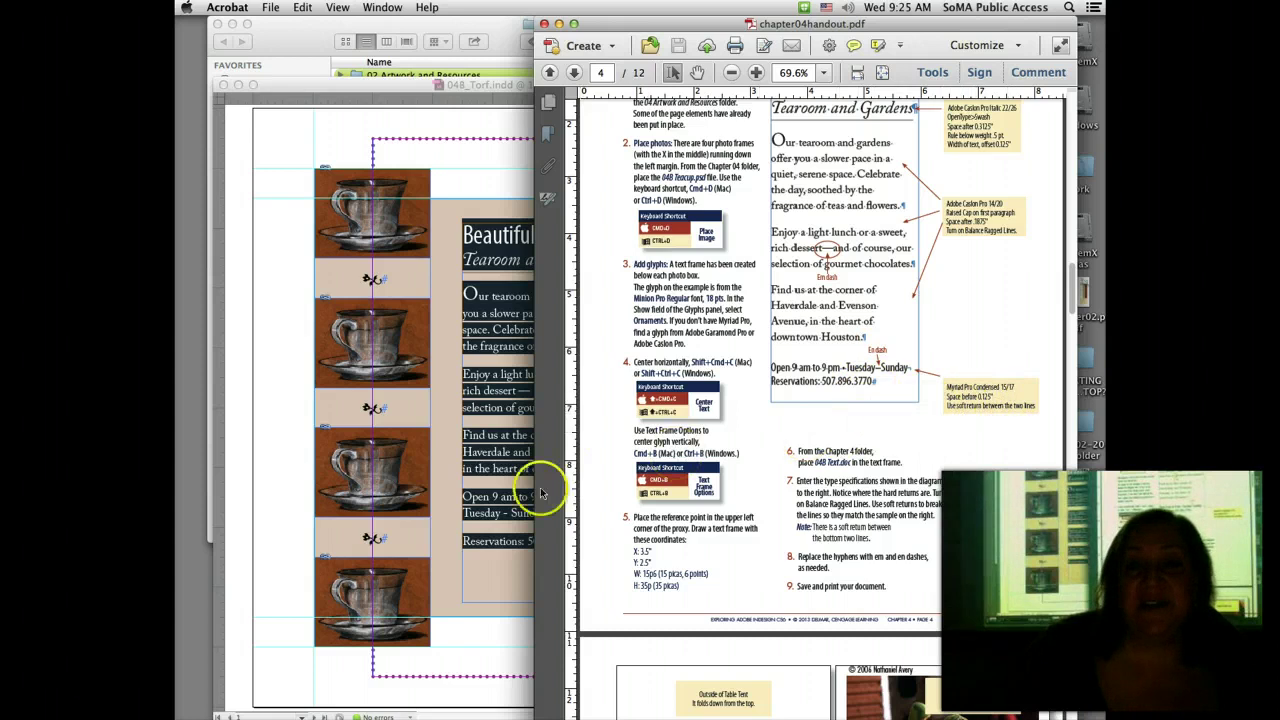
{"action": "left_click", "coordinate": [466, 496]}
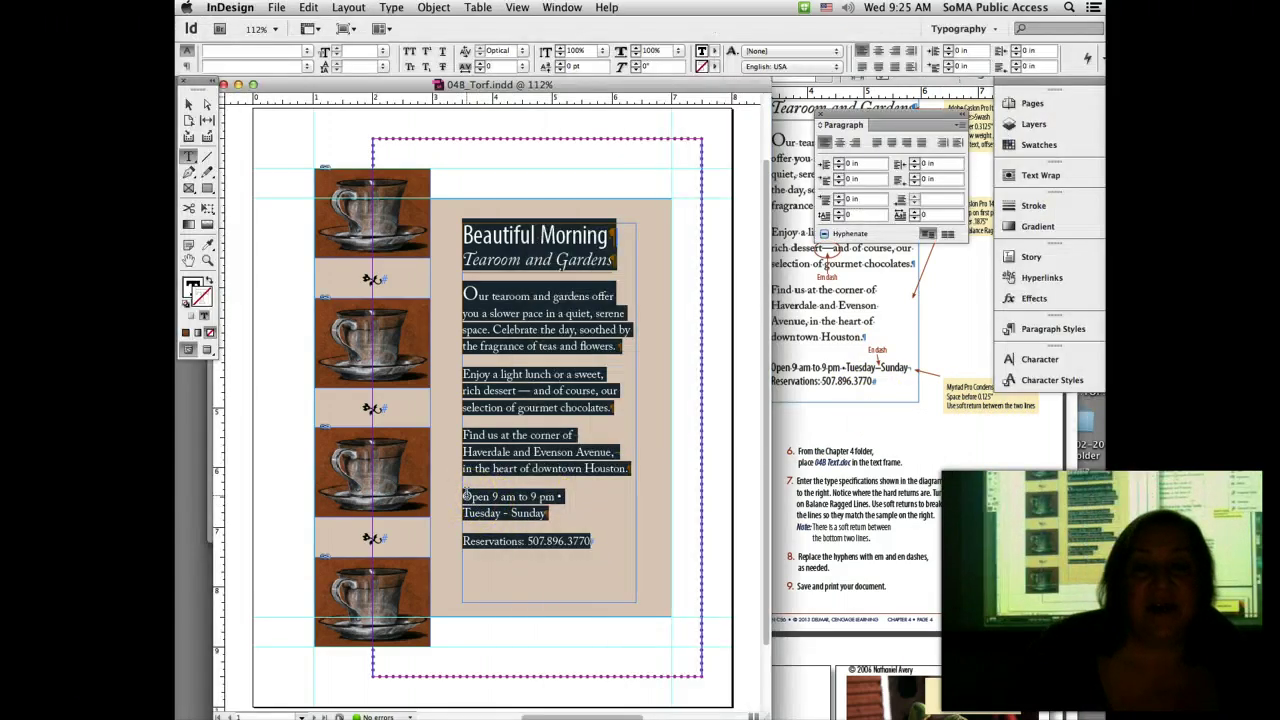
Step: Set the hours and reservations lines in Myriad Pro Condensed 15 pt with 16 pt leading
{"action": "left_click", "coordinate": [466, 496]}
{"action": "left_click", "coordinate": [610, 545], "text": "shift"}
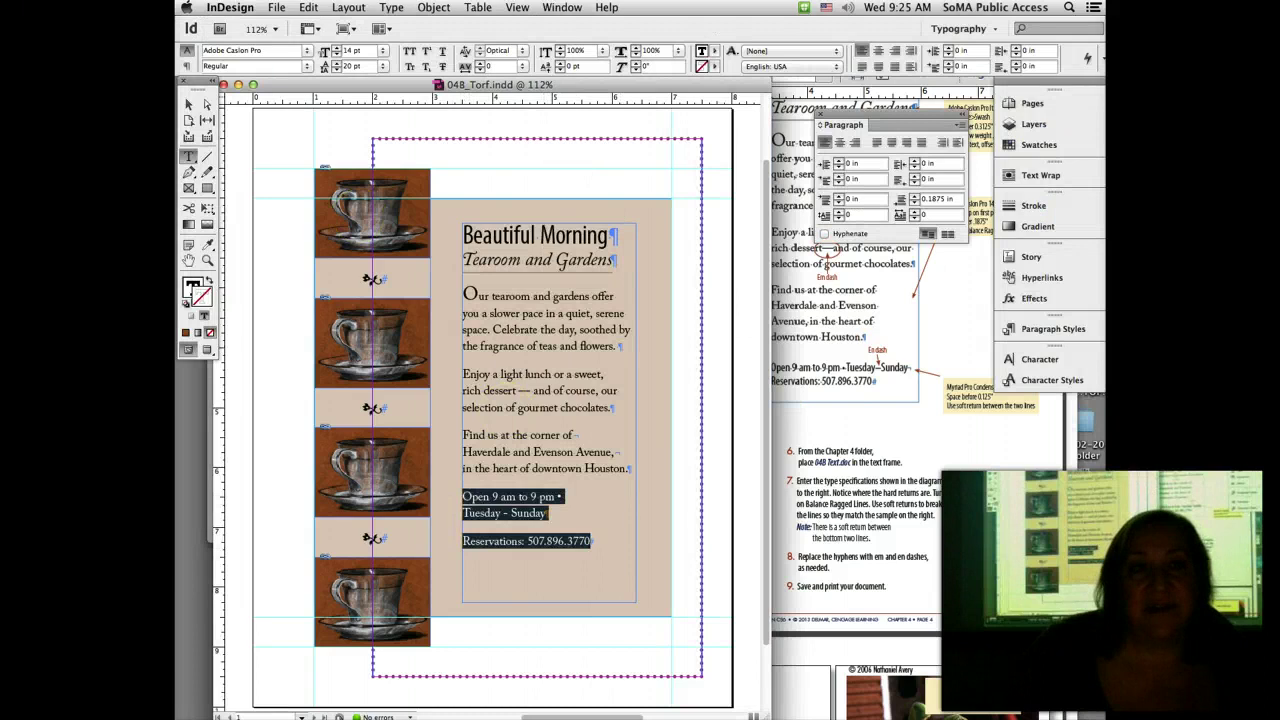
{"action": "left_click", "coordinate": [240, 51]}
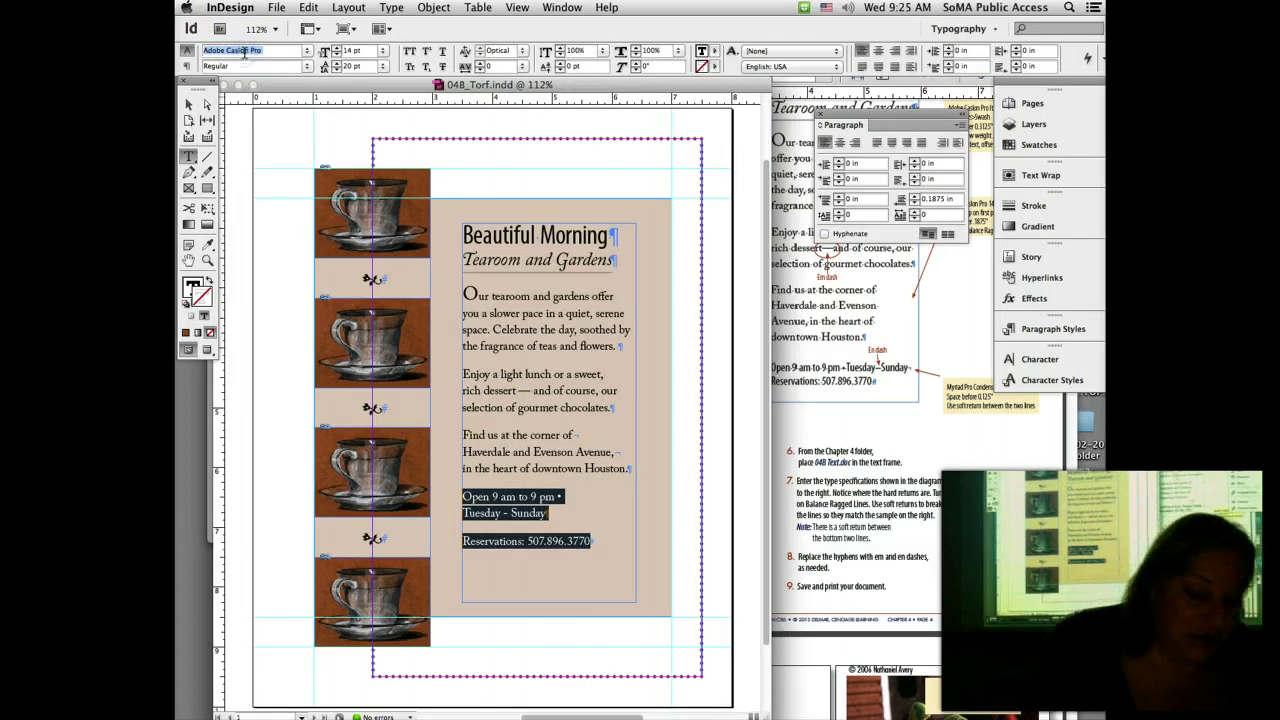
{"action": "type", "text": "Myriad Pro"}
{"action": "left_click", "coordinate": [287, 62]}
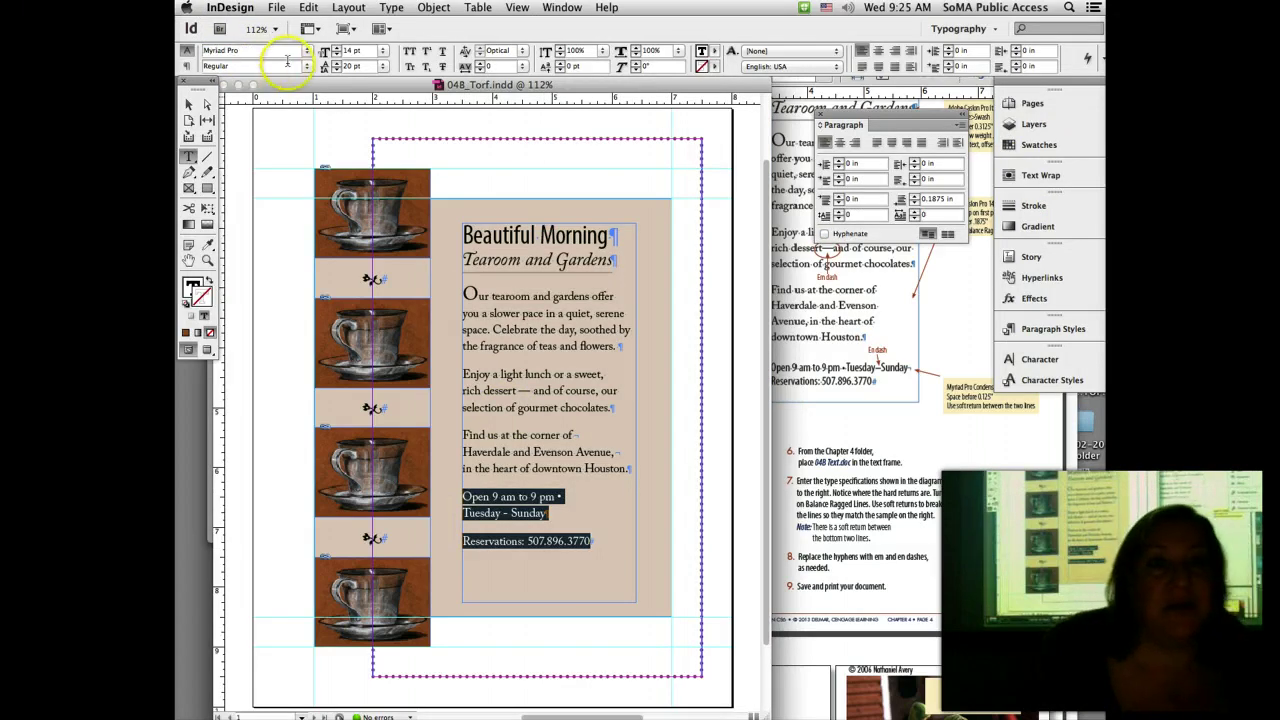
{"action": "left_click", "coordinate": [307, 66]}
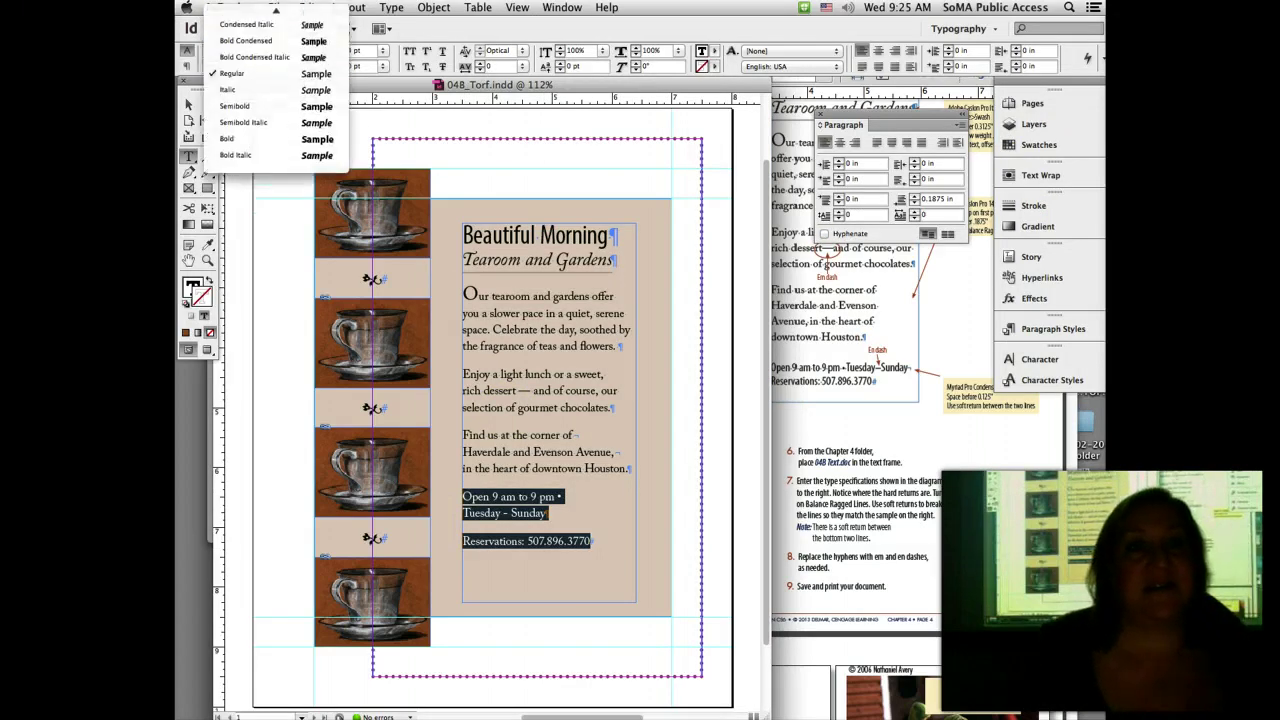
{"action": "left_click", "coordinate": [245, 11]}
{"action": "left_click", "coordinate": [351, 51]}
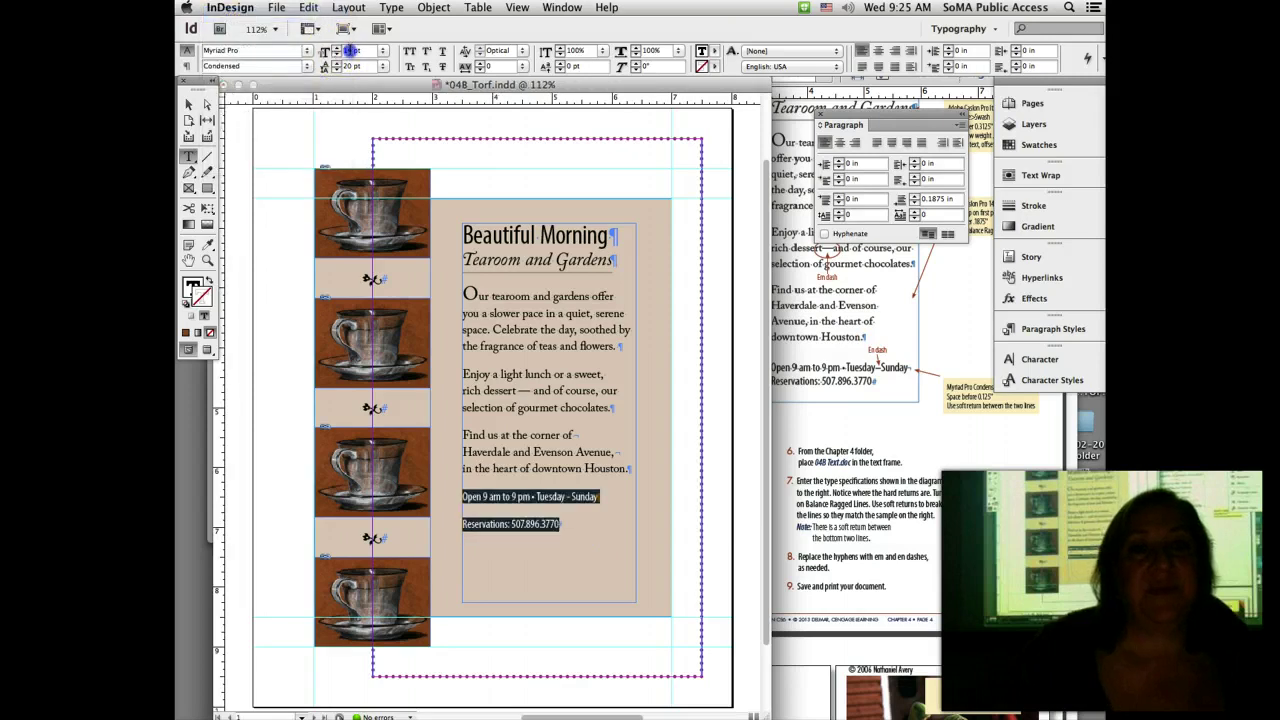
{"action": "type", "text": "1"}
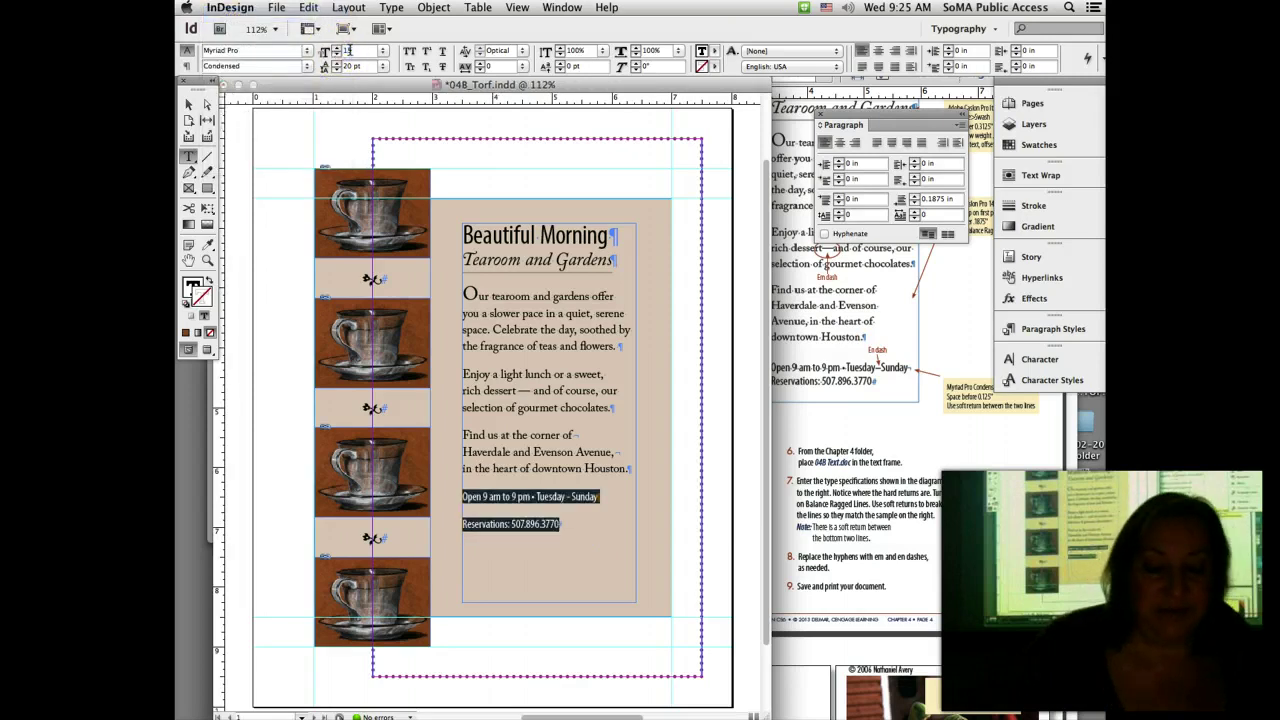
{"action": "type", "text": "5"}
{"action": "key", "text": "Tab"}
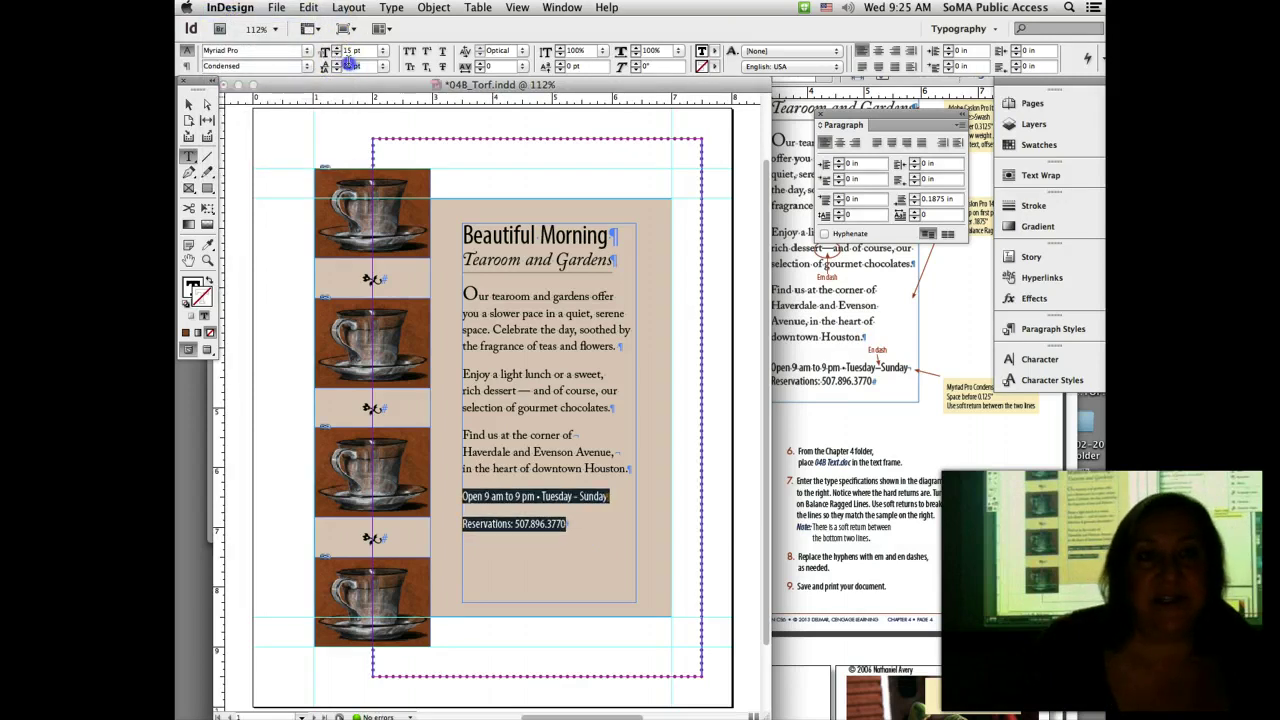
{"action": "left_click", "coordinate": [348, 63]}
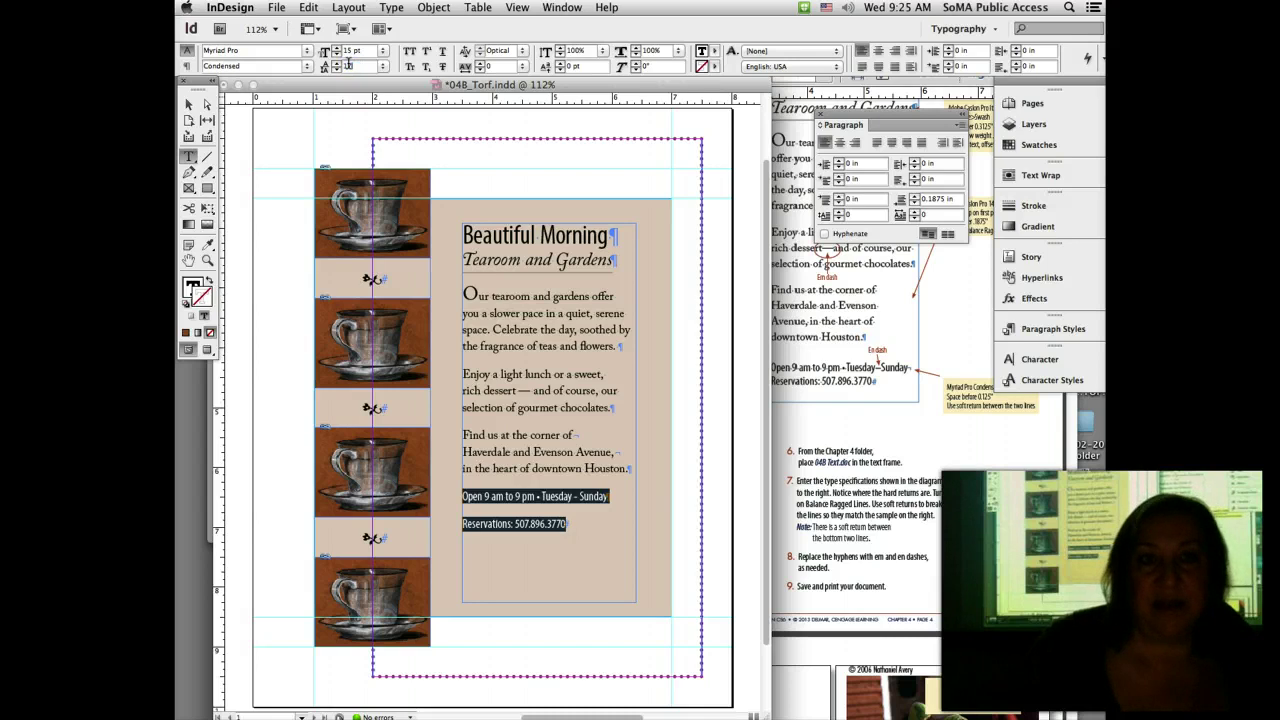
{"action": "type", "text": "16"}
{"action": "key", "text": "Return"}
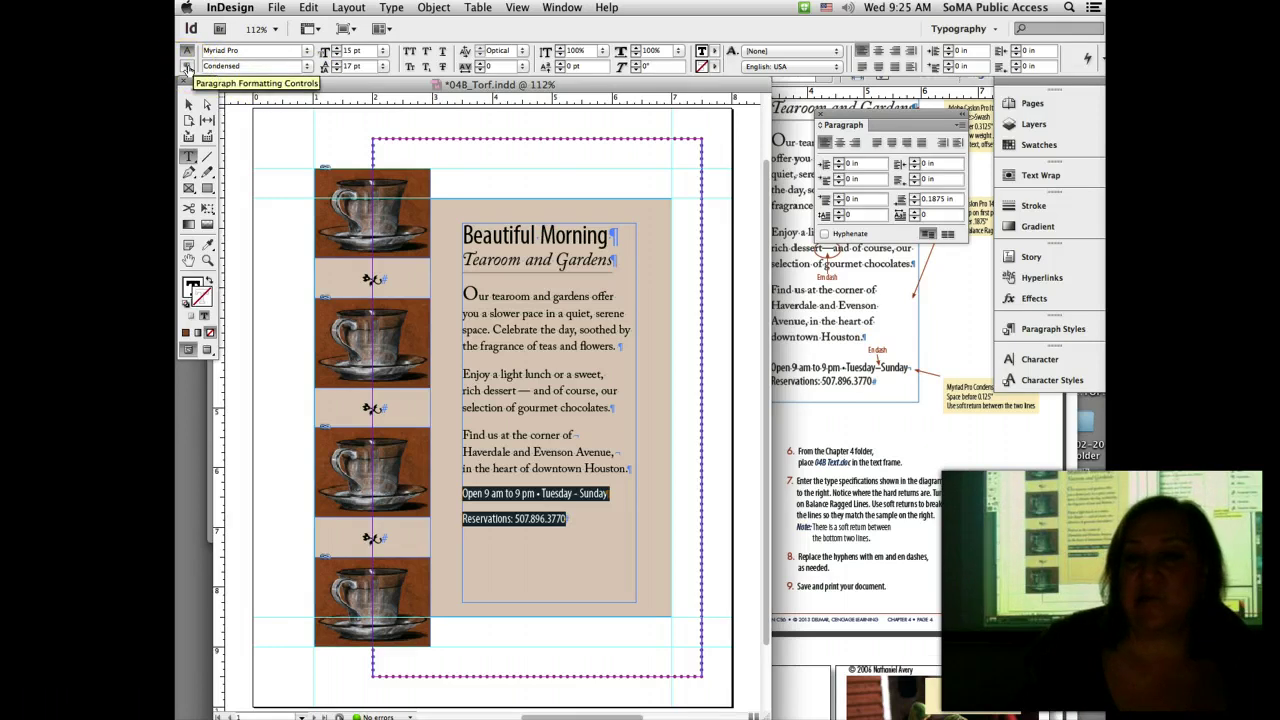
Step: Give those lines 0.125 in space before and 0.0625 in space after
{"action": "left_click", "coordinate": [187, 67]}
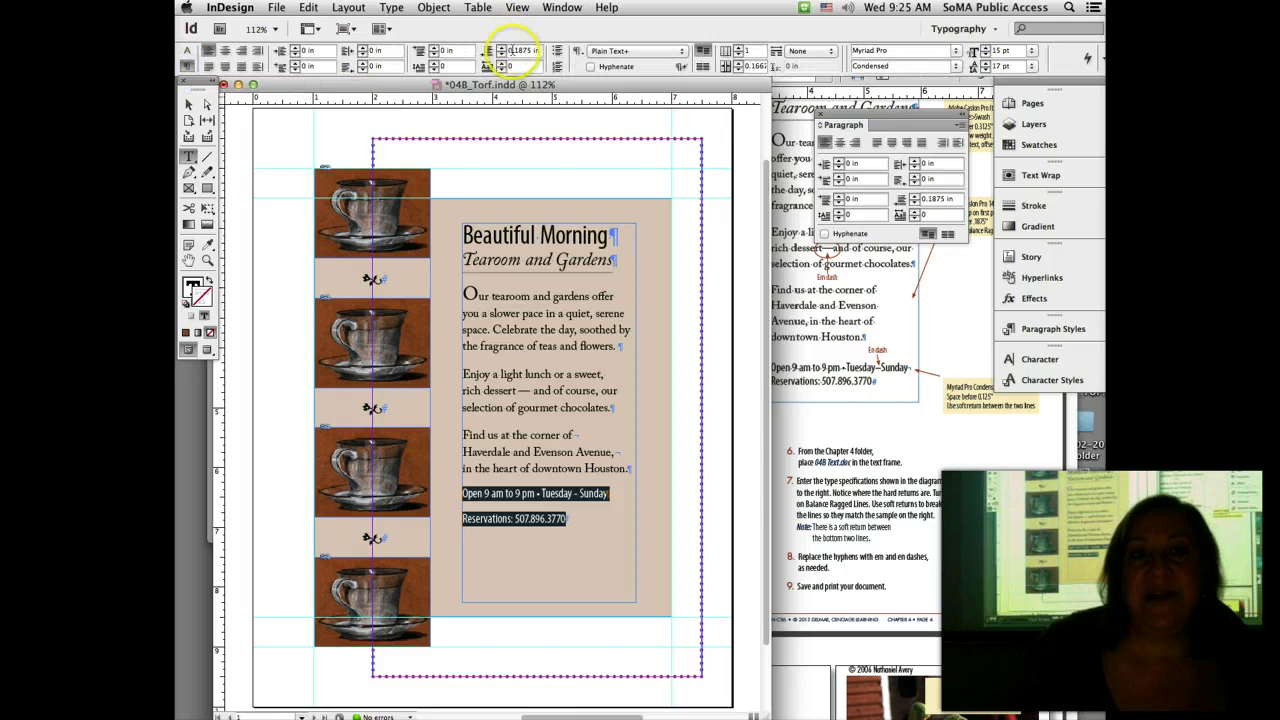
{"action": "left_click", "coordinate": [436, 47]}
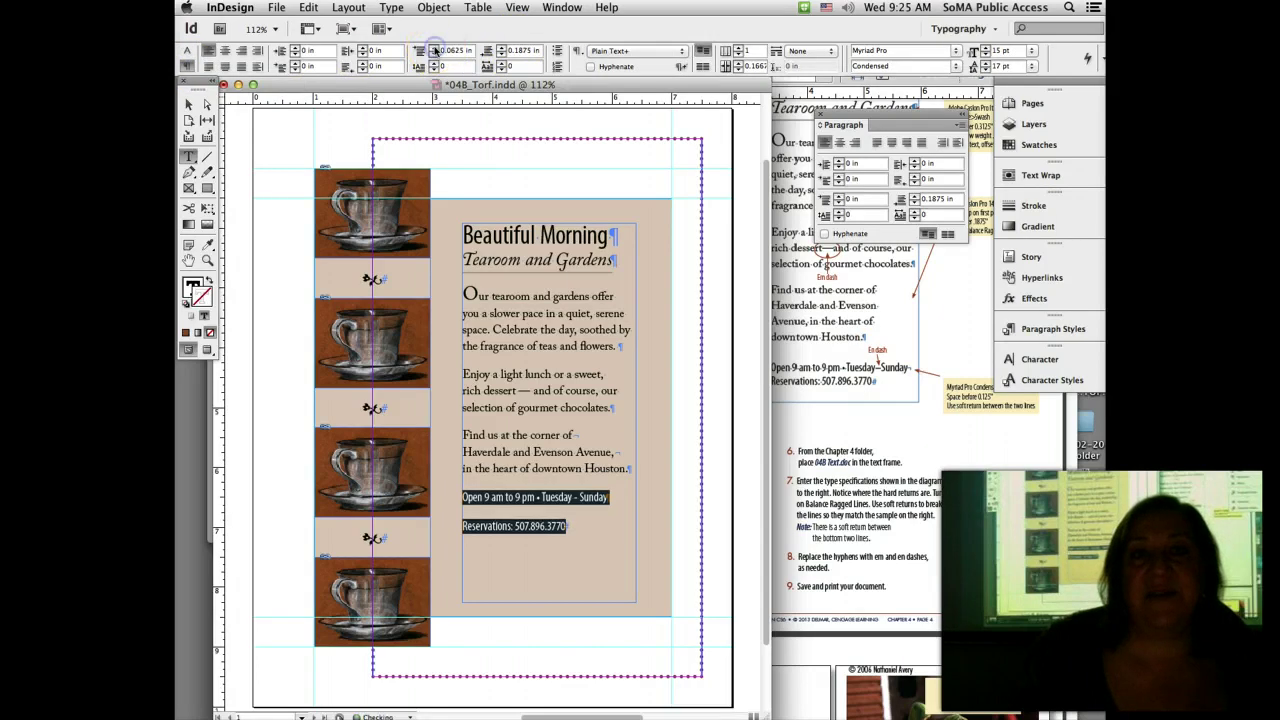
{"action": "left_click", "coordinate": [436, 47]}
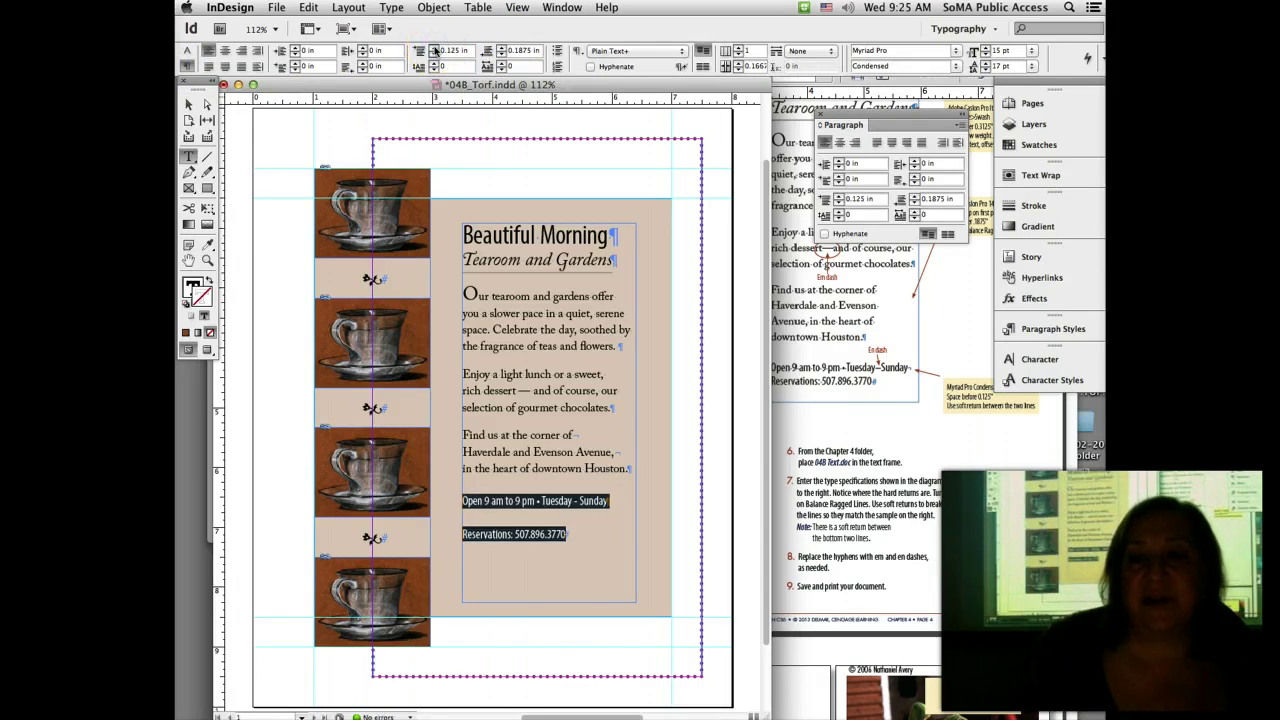
{"action": "left_click", "coordinate": [512, 52]}
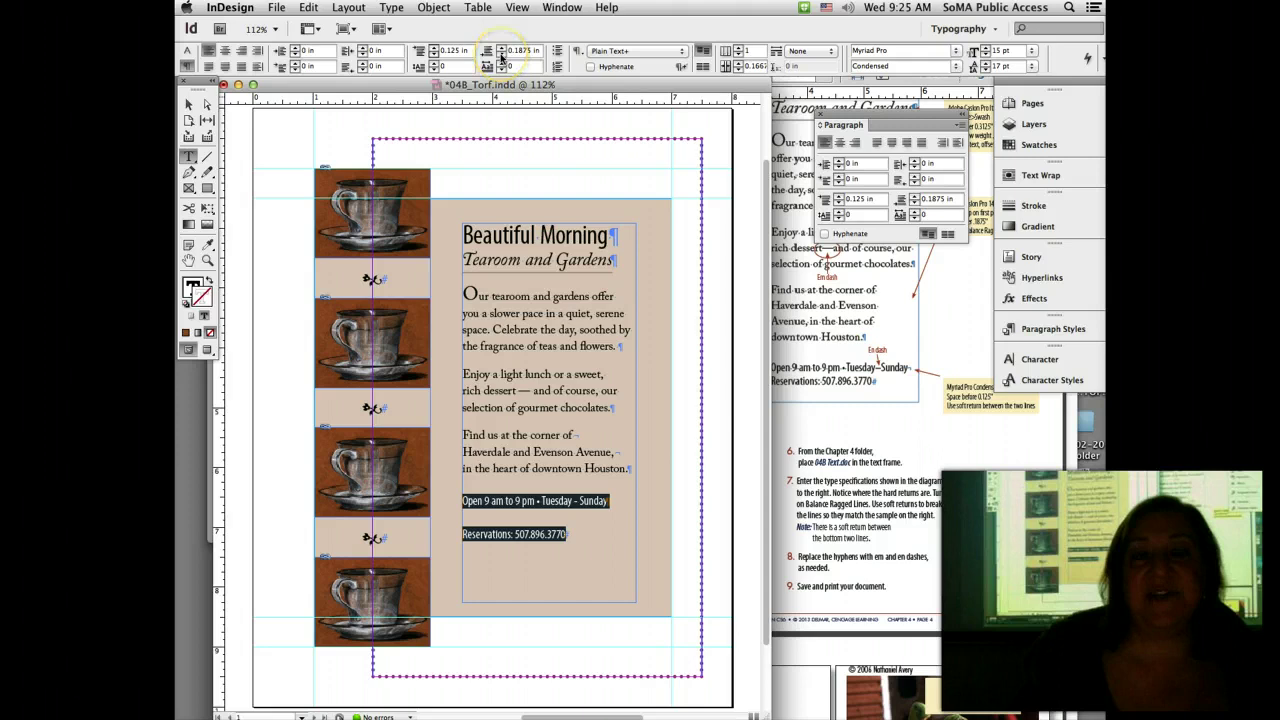
{"action": "left_click", "coordinate": [502, 55]}
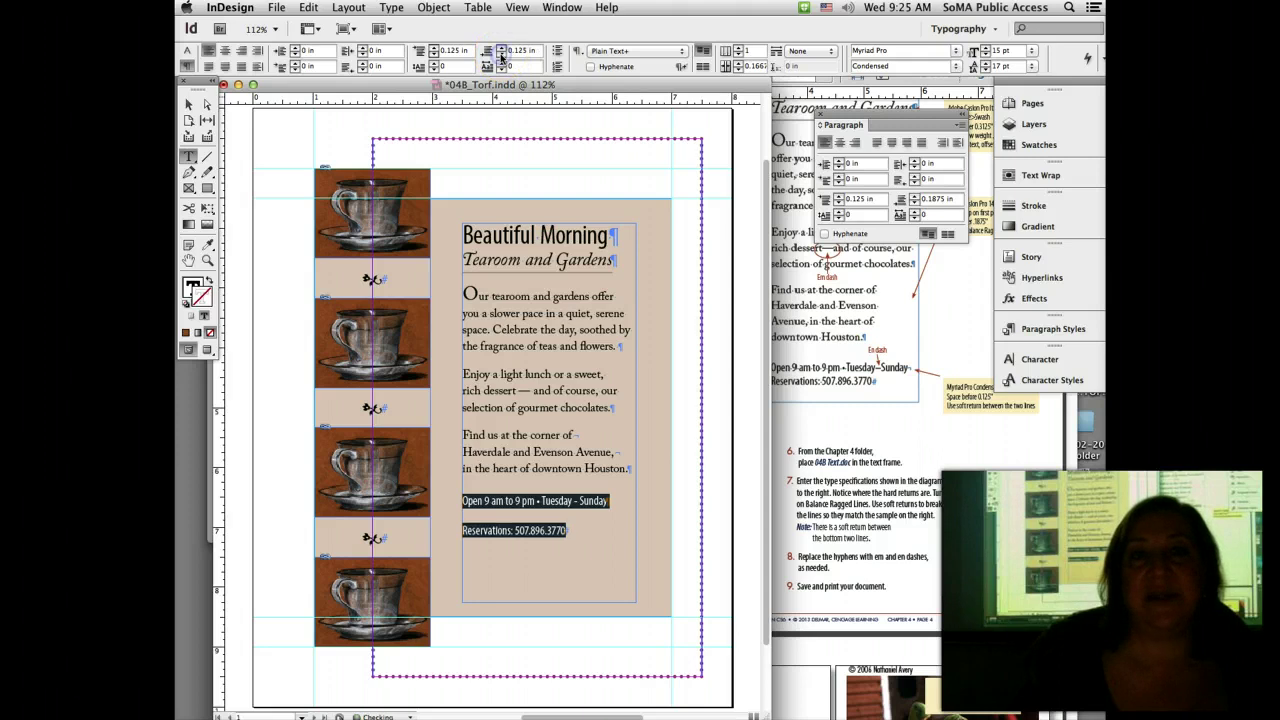
{"action": "left_click", "coordinate": [502, 55]}
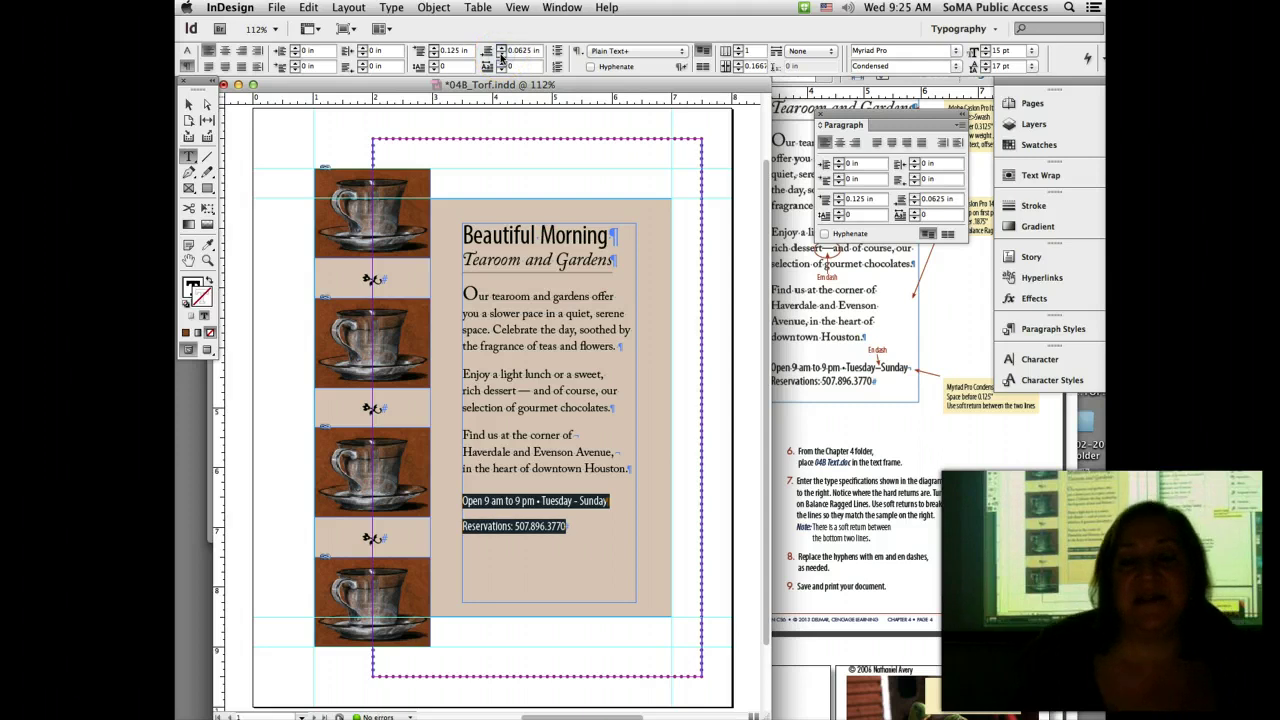
Step: Join the lines with a soft return after Sunday and select the Tuesday–Sunday dash
{"action": "left_click", "coordinate": [617, 500]}
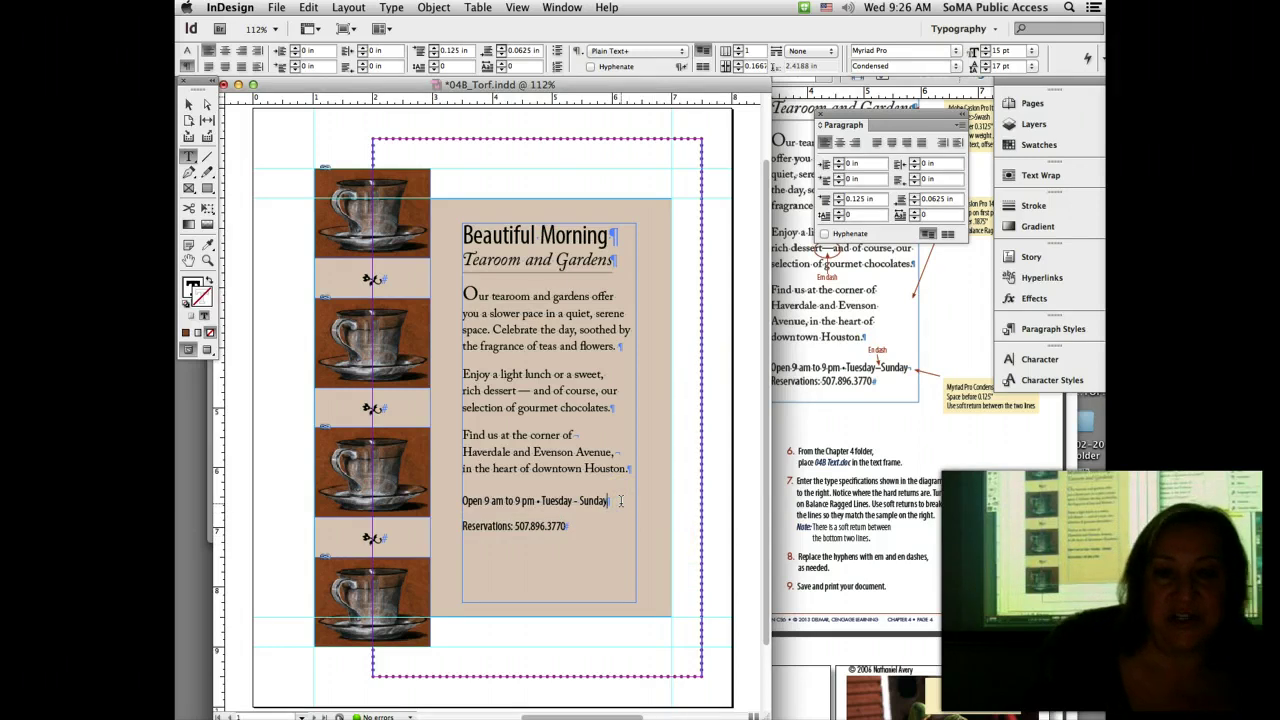
{"action": "key", "text": "shift+Return"}
{"action": "key", "text": "Delete"}
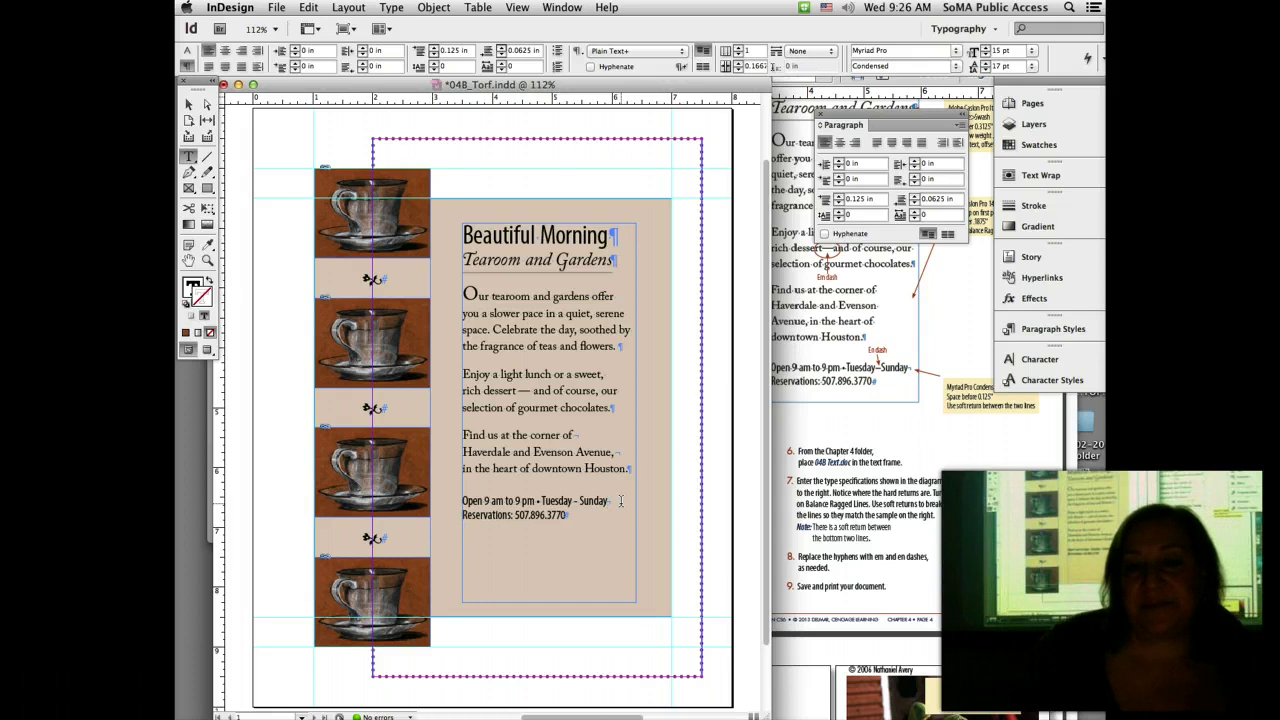
{"action": "left_click", "coordinate": [654, 503]}
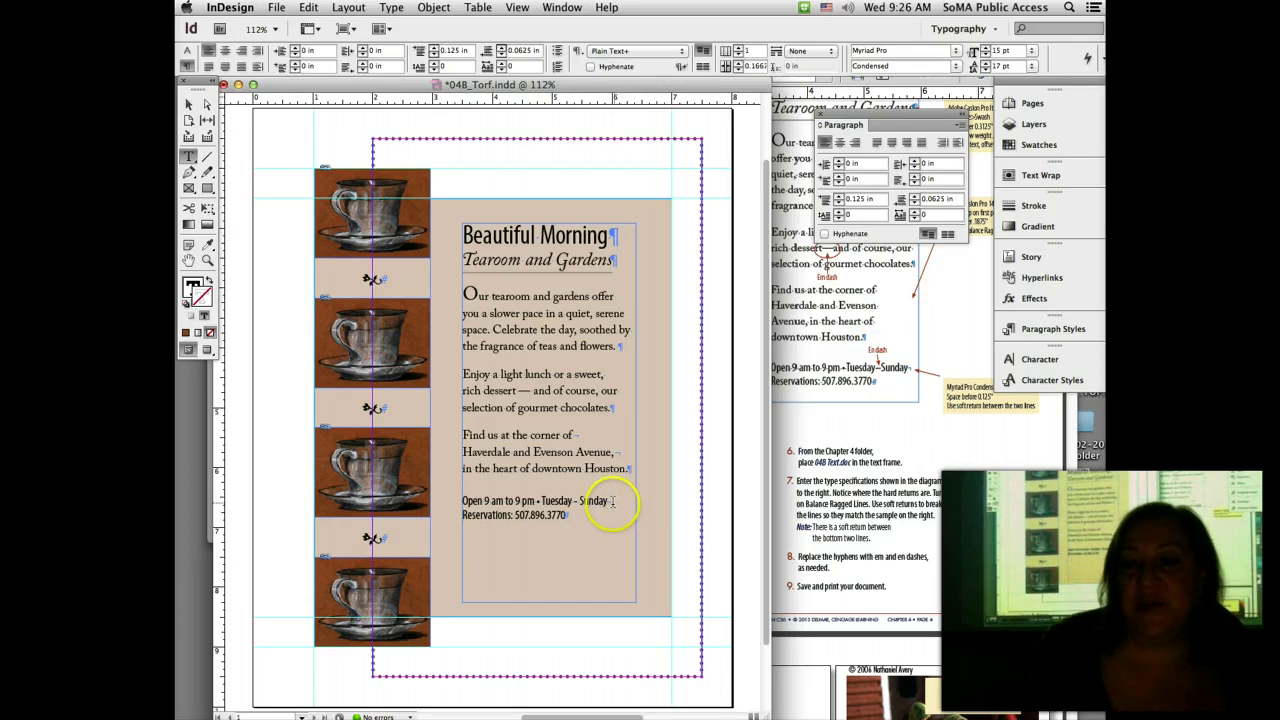
{"action": "left_click_drag", "start_coordinate": [584, 501], "coordinate": [573, 501]}
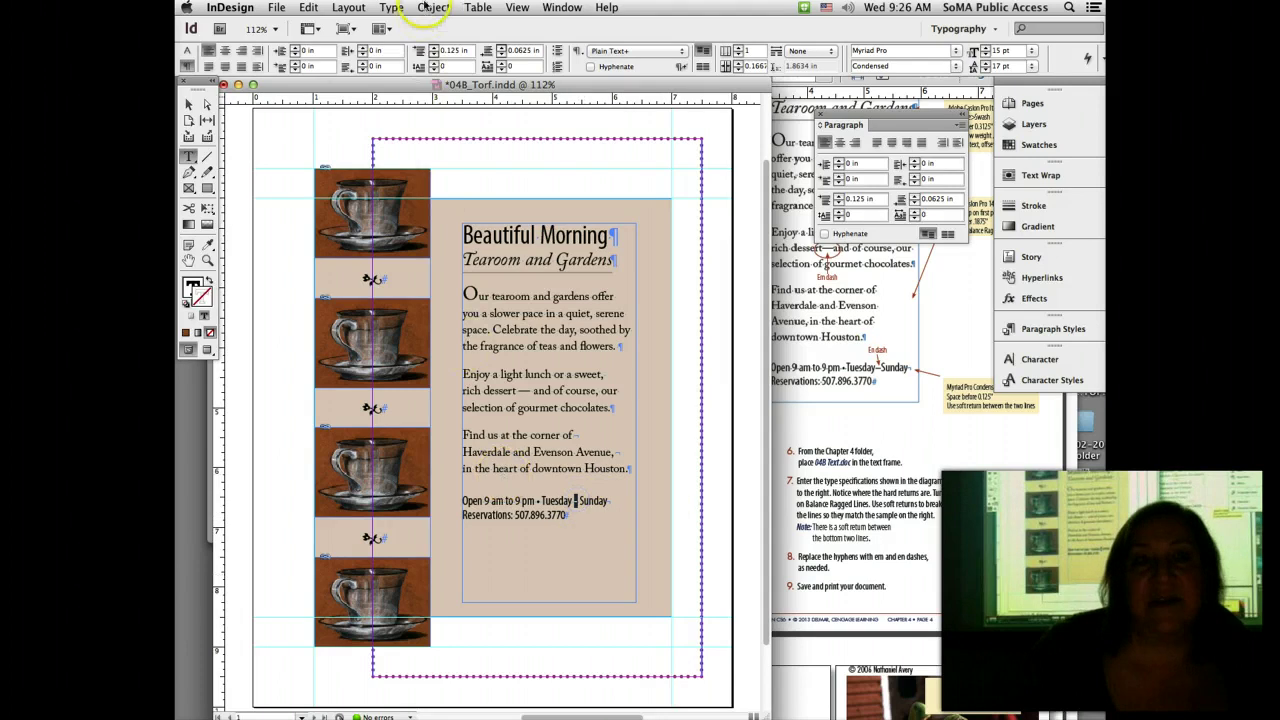
{"action": "left_click", "coordinate": [391, 8]}
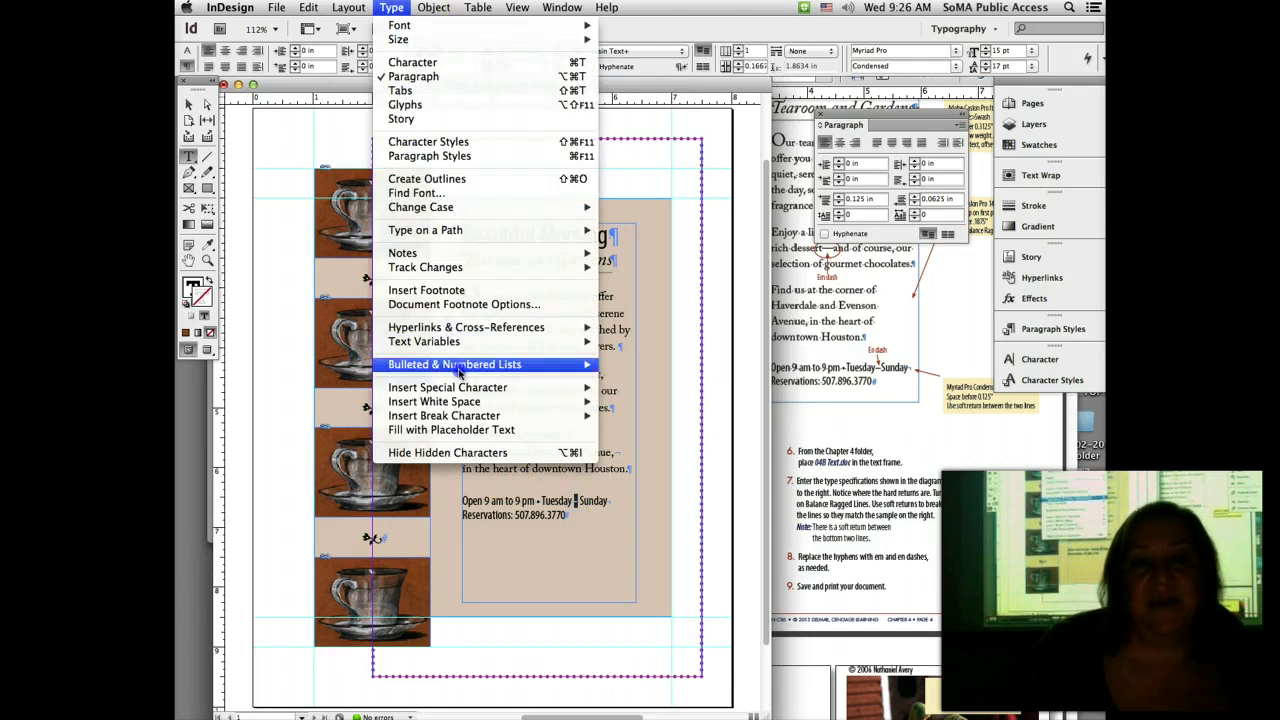
Step: Replace the Tuesday–Sunday dash with an en dash, then bring the handout PDF forward
{"action": "mouse_move", "coordinate": [470, 393]}
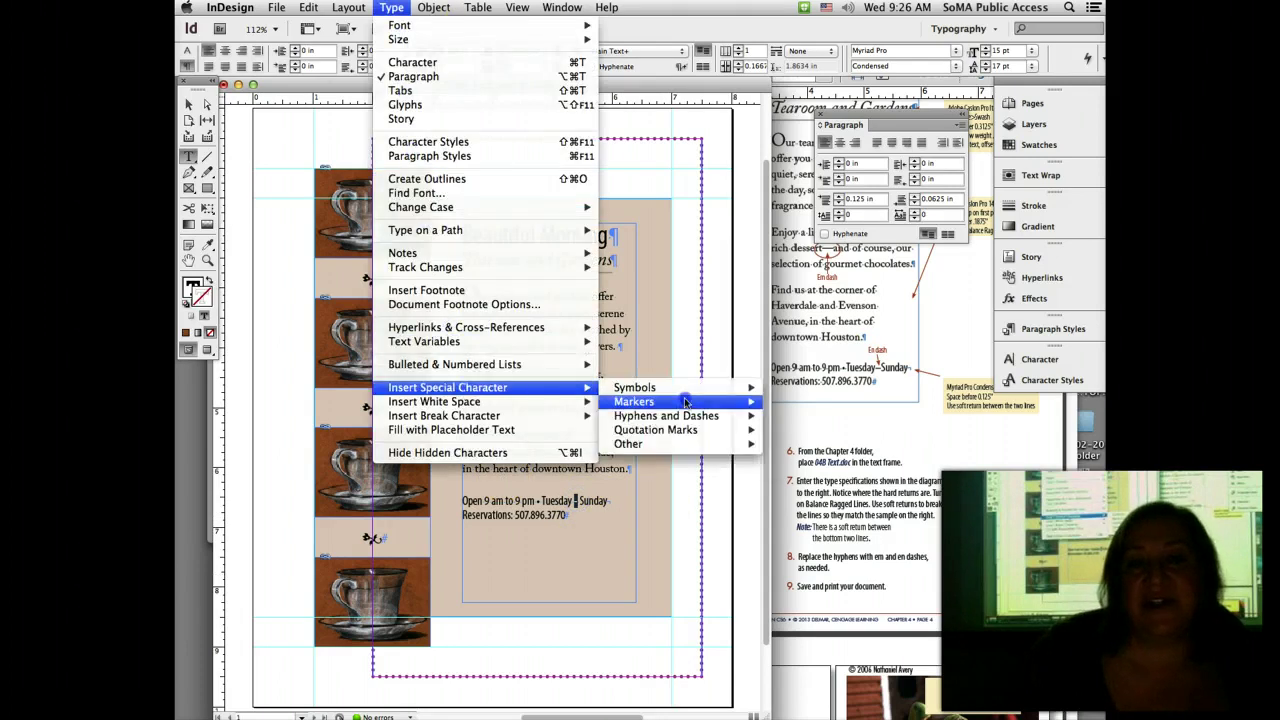
{"action": "mouse_move", "coordinate": [686, 420]}
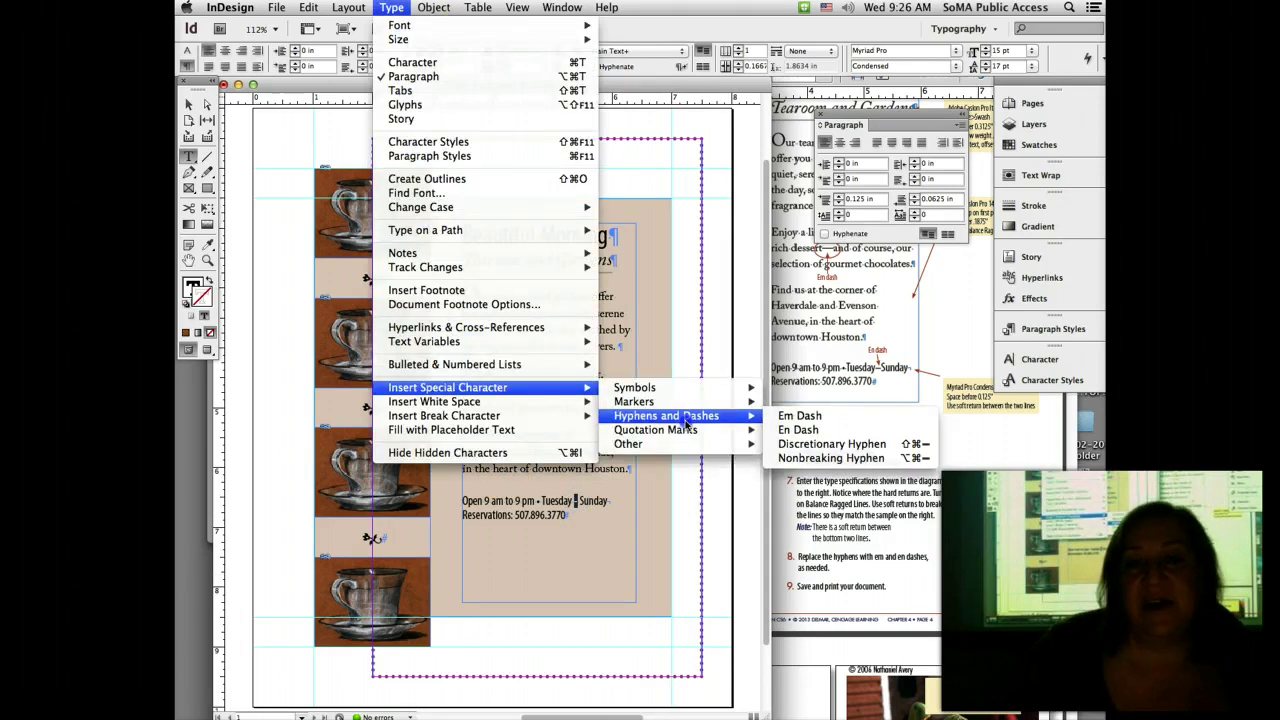
{"action": "left_click", "coordinate": [846, 430]}
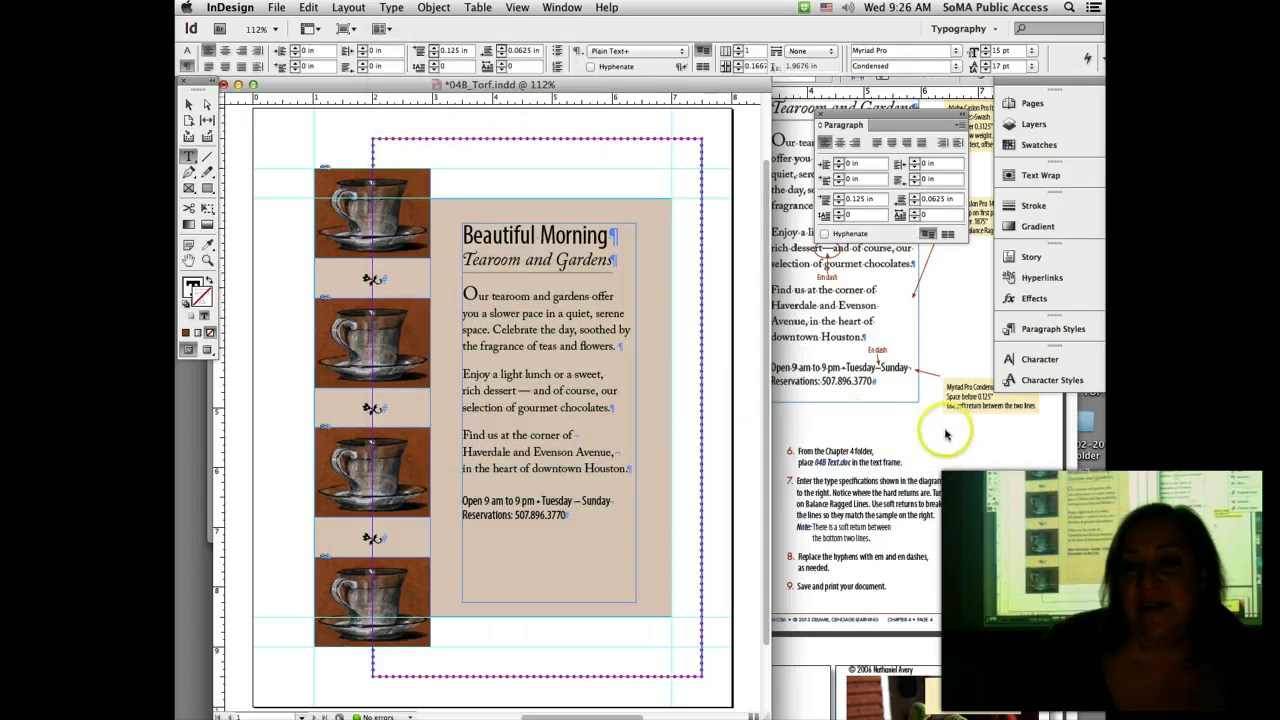
{"action": "left_click", "coordinate": [942, 433]}
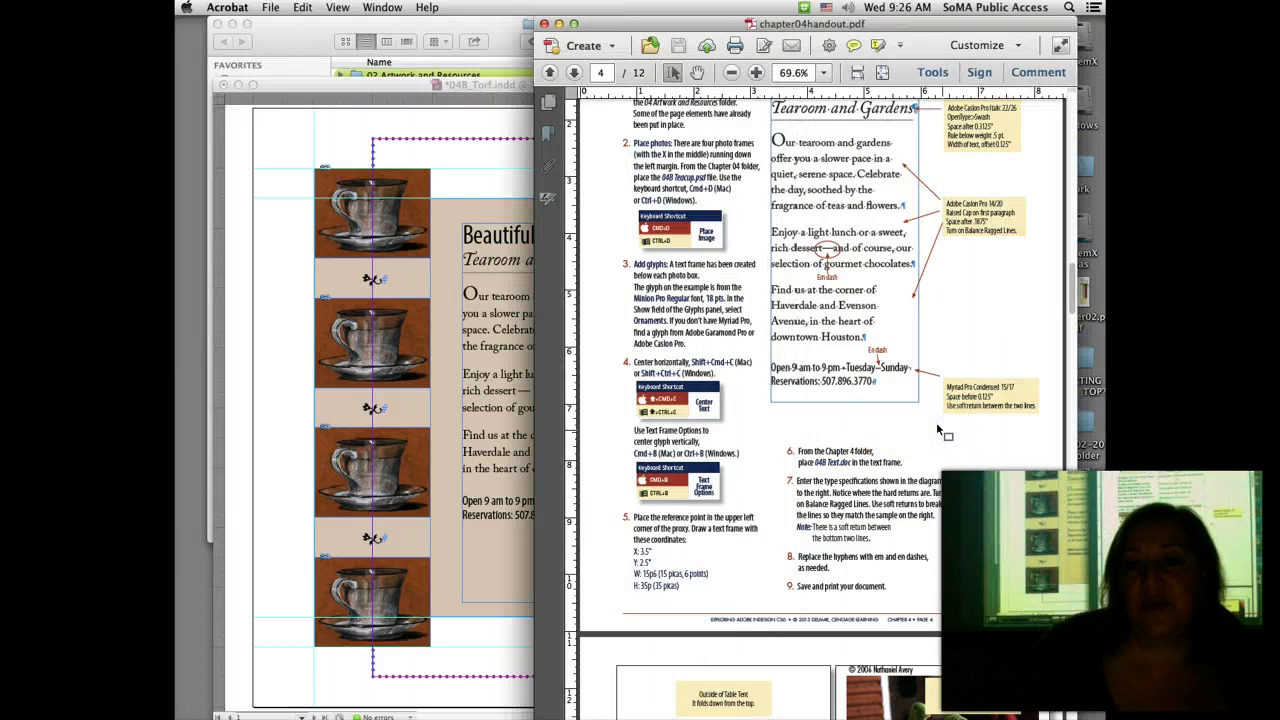
Step: Compare page 3 of the handout, then preview the InDesign page without guides and save it
{"action": "scroll", "coordinate": [938, 430], "scroll_direction": "down", "scroll_amount": 5}
{"action": "scroll", "coordinate": [938, 430], "scroll_direction": "up", "scroll_amount": 15}
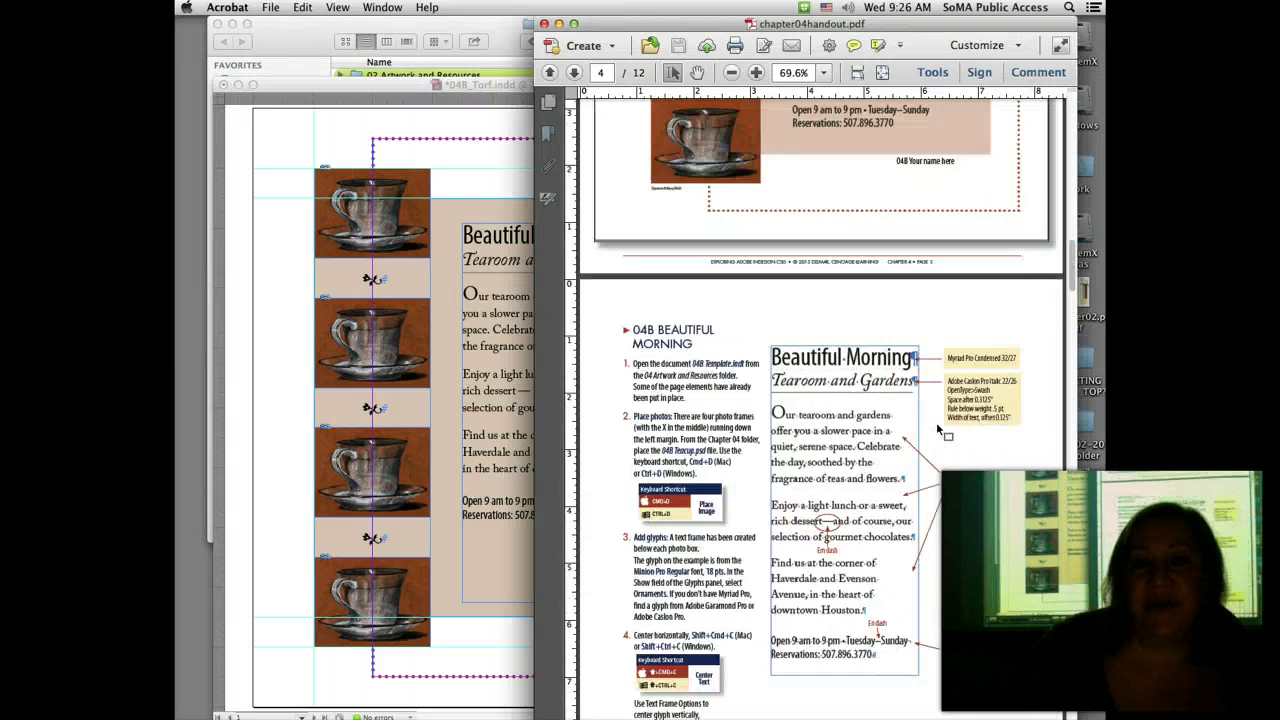
{"action": "left_click", "coordinate": [450, 163]}
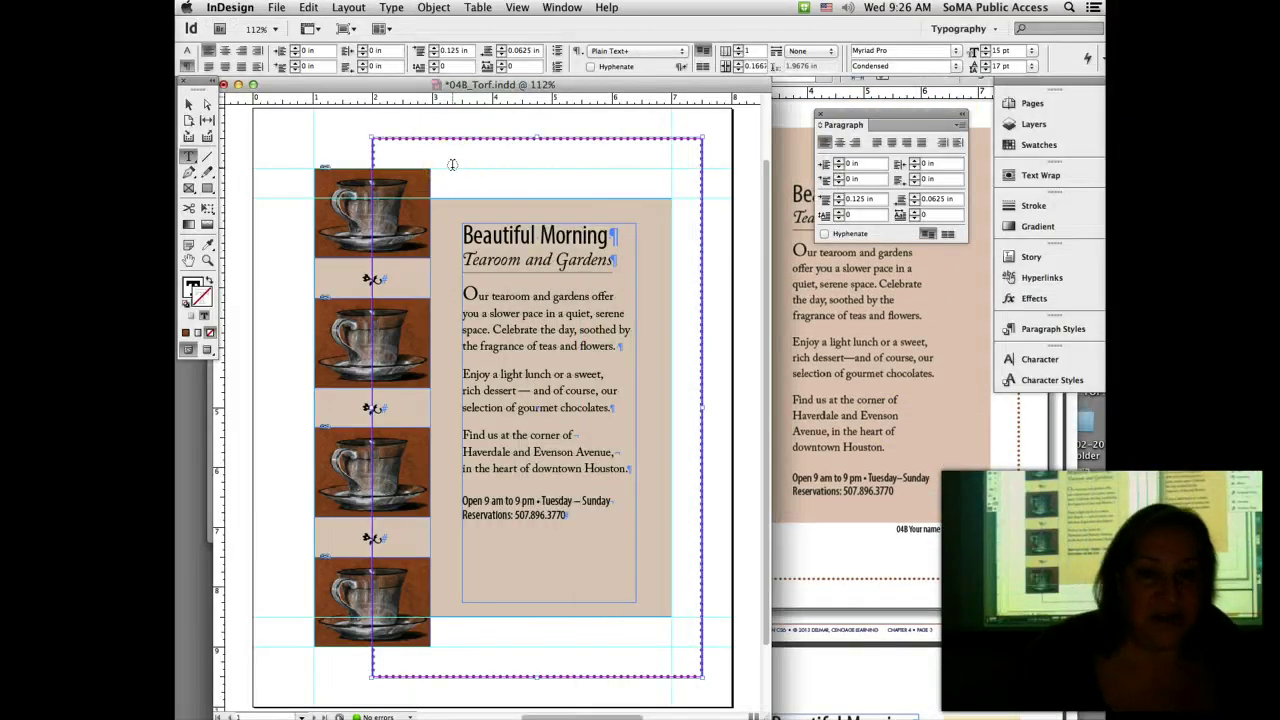
{"action": "left_click", "coordinate": [207, 349]}
{"action": "key", "text": "super+s"}
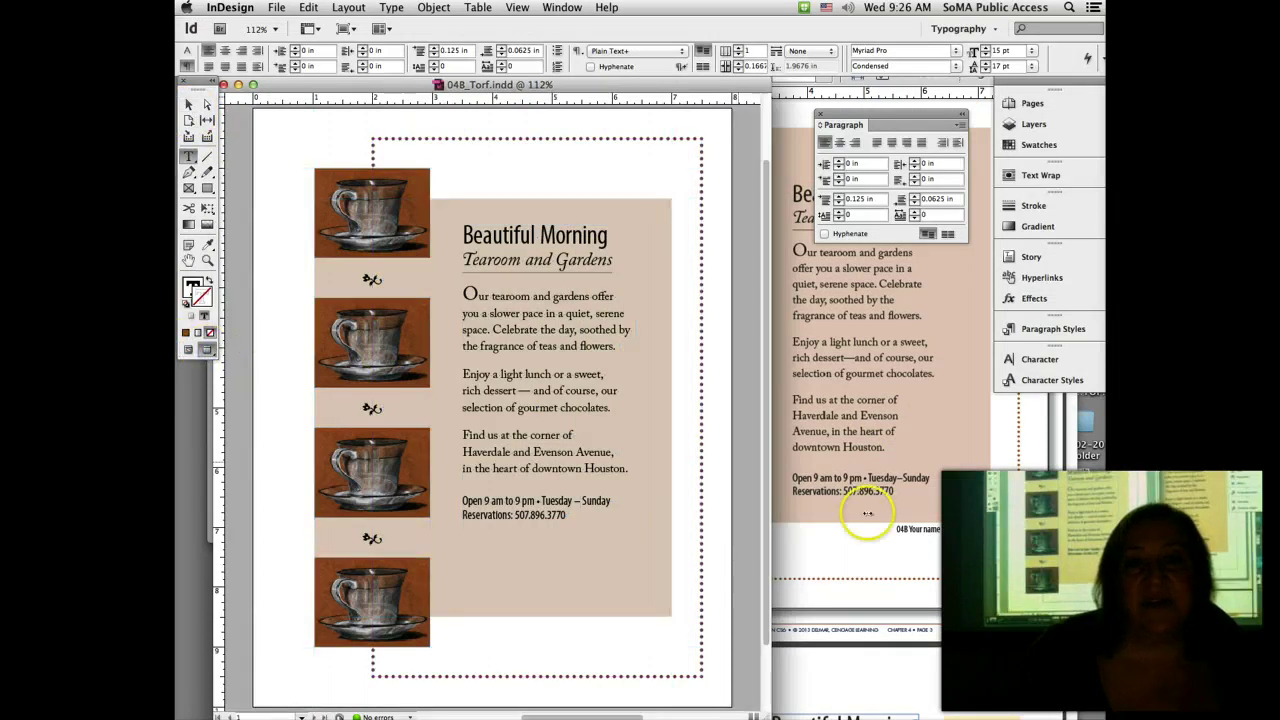
Step: Check the Beautiful Morning sample in the PDF again and return to the InDesign layout
{"action": "left_click", "coordinate": [876, 566]}
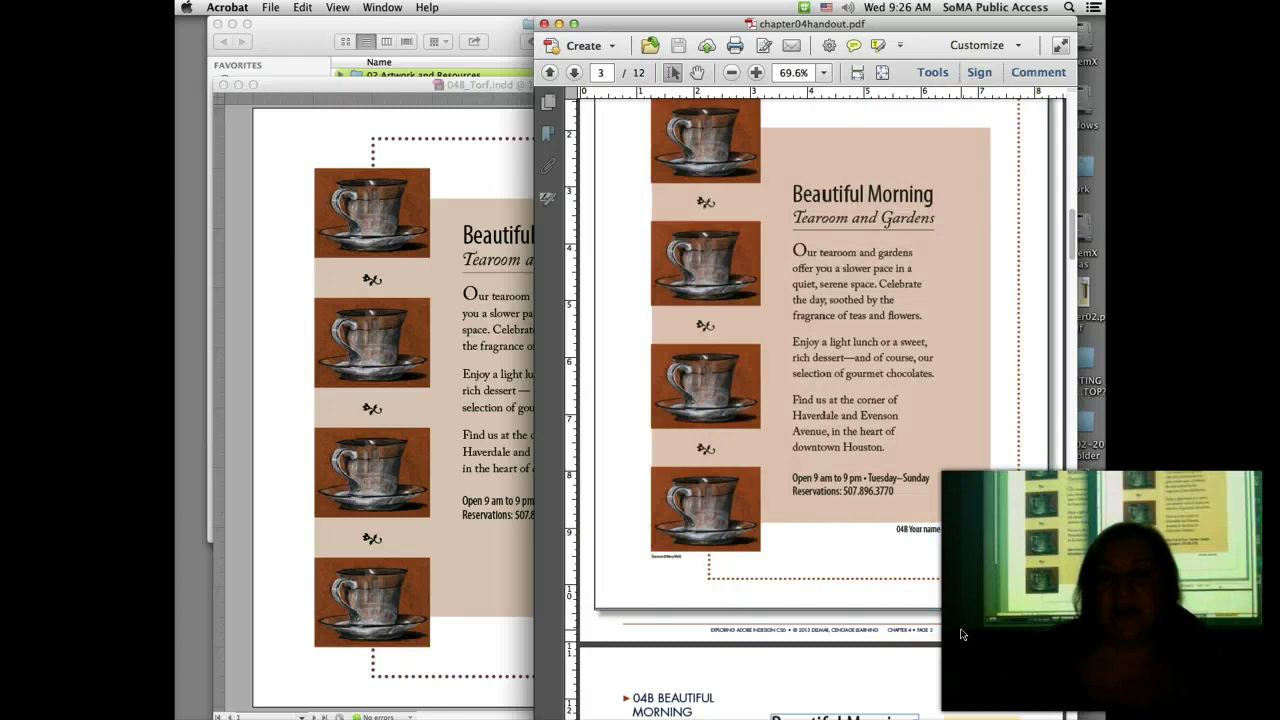
{"action": "scroll", "coordinate": [960, 628], "scroll_direction": "down", "scroll_amount": 1}
{"action": "scroll", "coordinate": [960, 628], "scroll_direction": "up", "scroll_amount": 3}
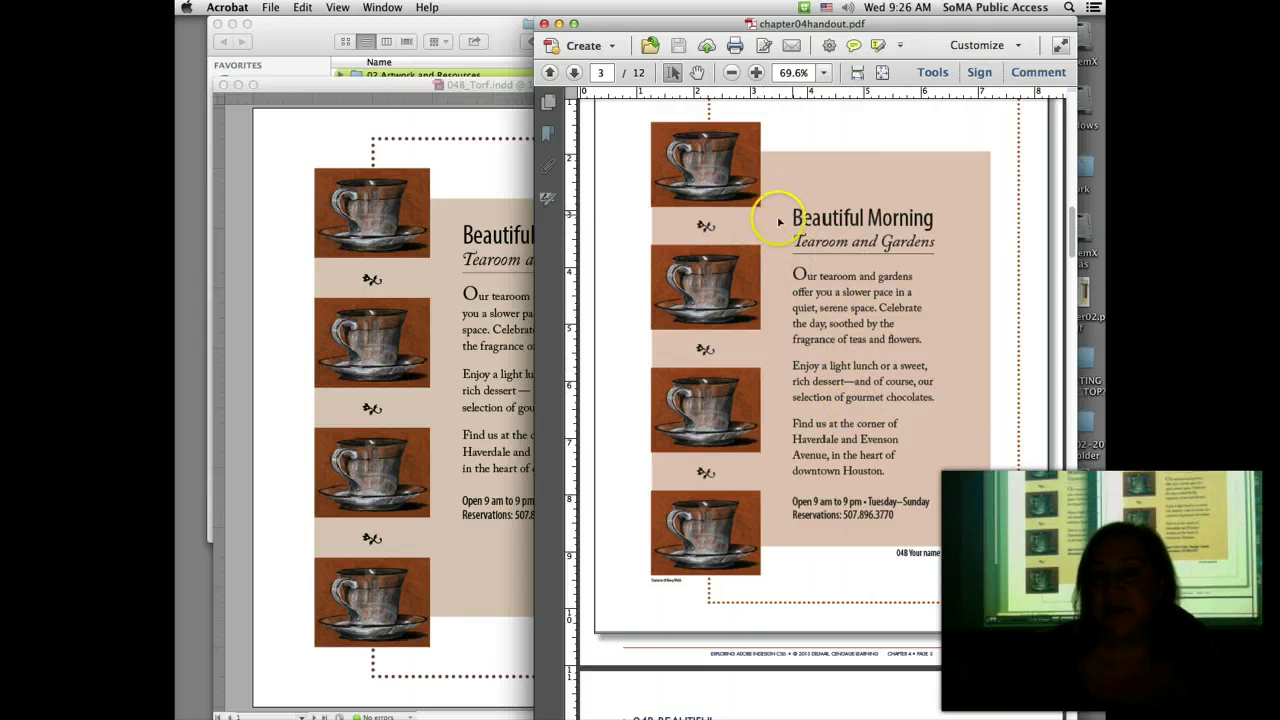
{"action": "left_click", "coordinate": [285, 144]}
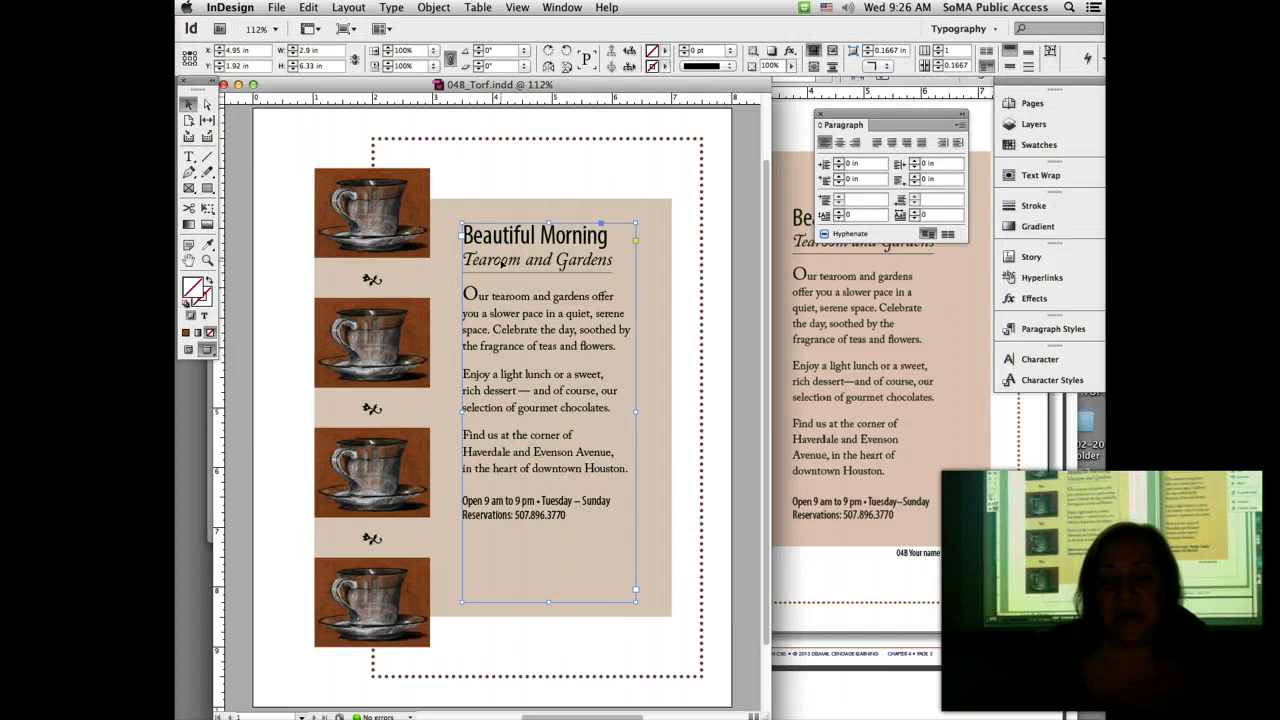
Step: Nudge the Beautiful Morning frame down, fit it to its text, then drag its bottom edge lower
{"action": "key", "text": "Down"}
{"action": "key", "text": "Down"}
{"action": "key", "text": "Down"}
{"action": "key", "text": "Down"}
{"action": "key", "text": "Down"}
{"action": "key", "text": "Down"}
{"action": "key", "text": "Down"}
{"action": "key", "text": "Down"}
{"action": "key", "text": "Down"}
{"action": "key", "text": "Down"}
{"action": "key", "text": "Down"}
{"action": "key", "text": "Down"}
{"action": "key", "text": "Down"}
{"action": "key", "text": "Down"}
{"action": "key", "text": "Down"}
{"action": "key", "text": "Down"}
{"action": "key", "text": "Down"}
{"action": "key", "text": "Down"}
{"action": "key", "text": "Down"}
{"action": "key", "text": "Down"}
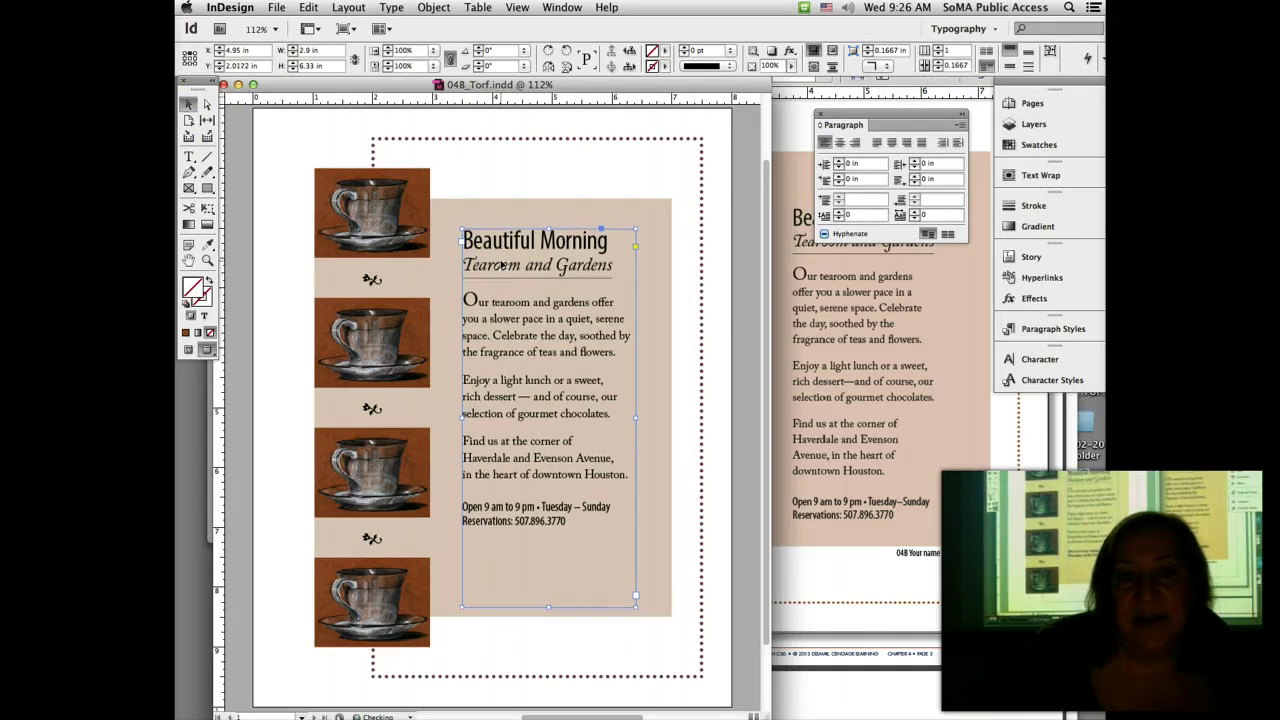
{"action": "key", "text": "Down"}
{"action": "key", "text": "Down"}
{"action": "key", "text": "Down"}
{"action": "key", "text": "Down"}
{"action": "key", "text": "Down"}
{"action": "key", "text": "Down"}
{"action": "key", "text": "Down"}
{"action": "key", "text": "Down"}
{"action": "key", "text": "Down"}
{"action": "key", "text": "Down"}
{"action": "key", "text": "Down"}
{"action": "key", "text": "Down"}
{"action": "key", "text": "Down"}
{"action": "key", "text": "Down"}
{"action": "key", "text": "Down"}
{"action": "key", "text": "Down"}
{"action": "key", "text": "Down"}
{"action": "key", "text": "Down"}
{"action": "key", "text": "Down"}
{"action": "key", "text": "Down"}
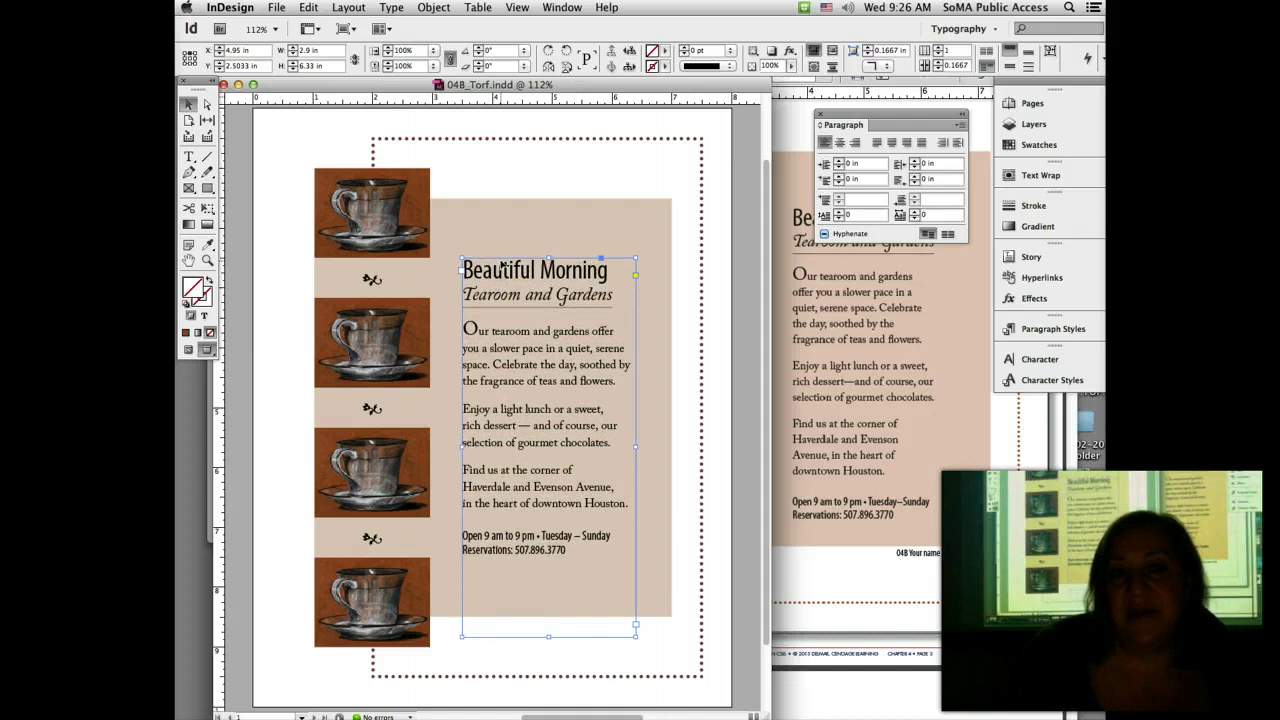
{"action": "left_click", "coordinate": [723, 628]}
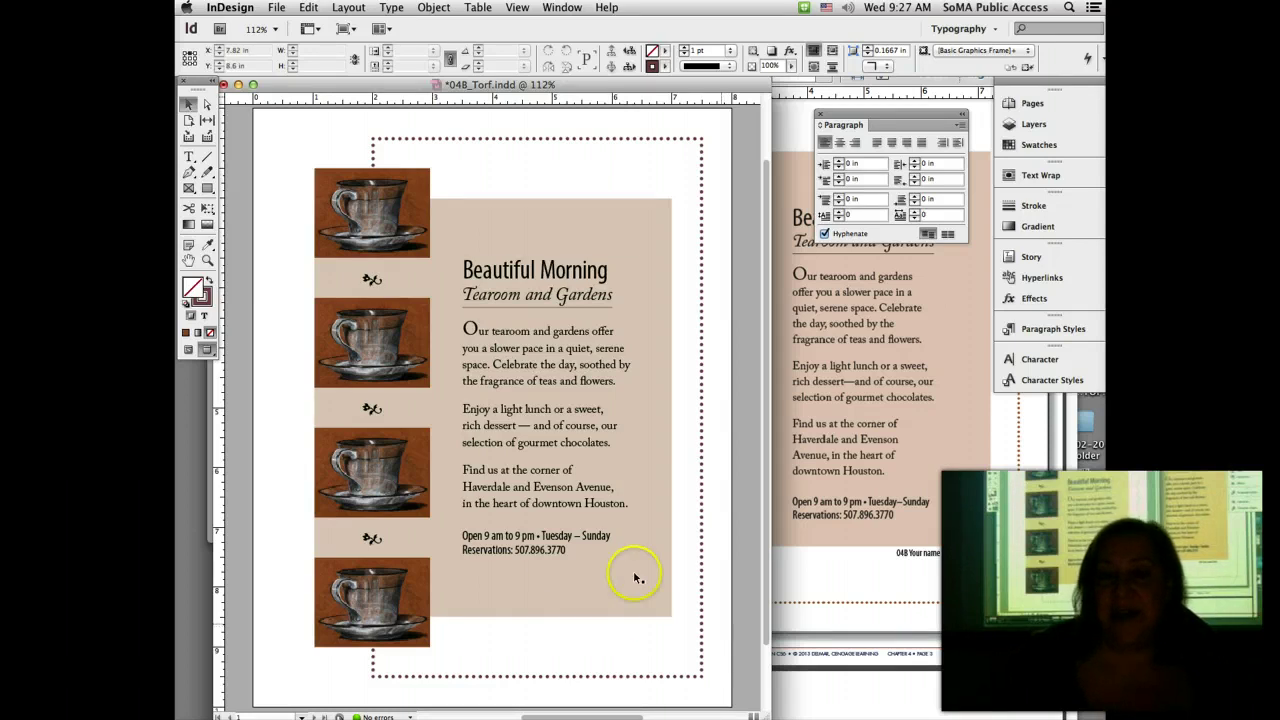
{"action": "left_click", "coordinate": [588, 630]}
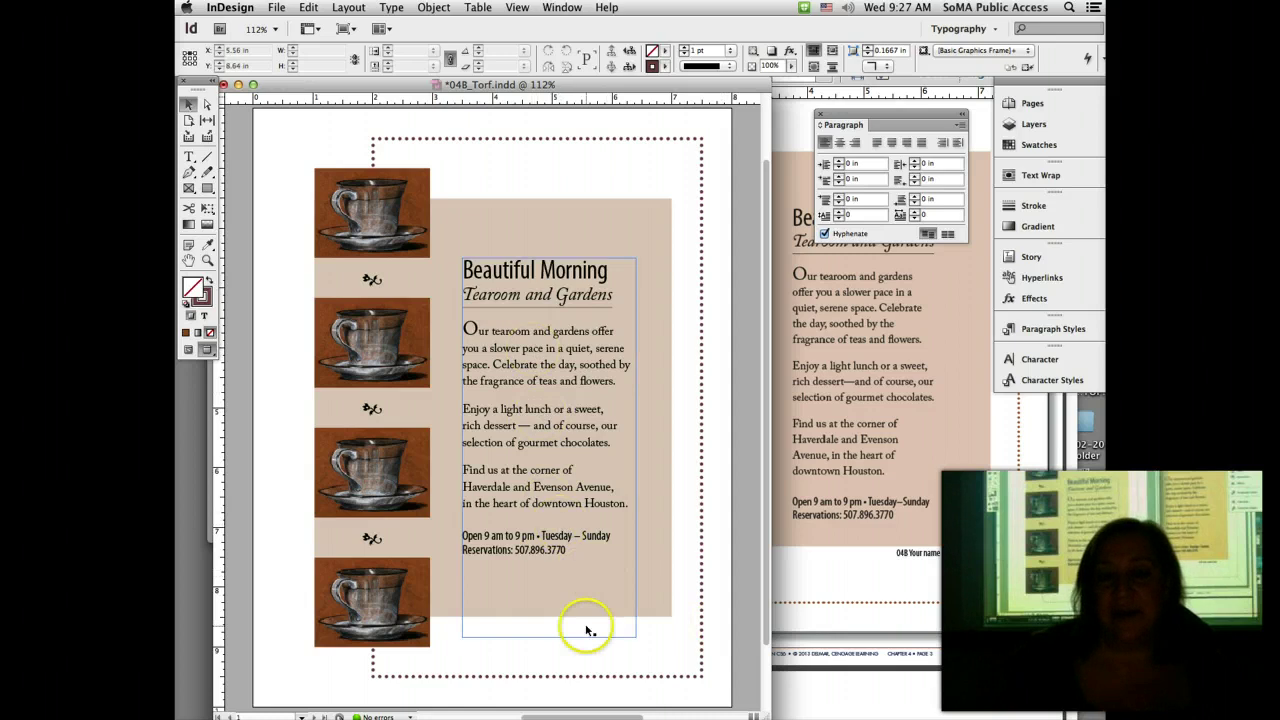
{"action": "key", "text": "super+alt+c"}
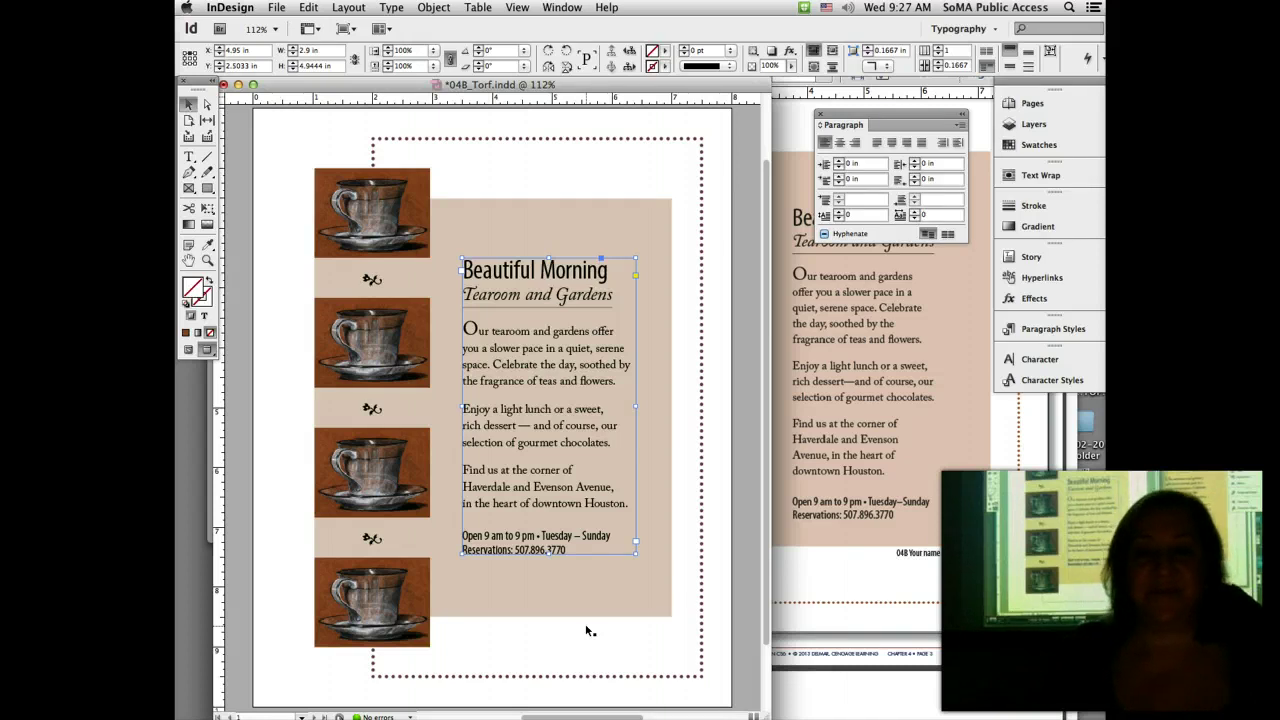
{"action": "left_click", "coordinate": [586, 628]}
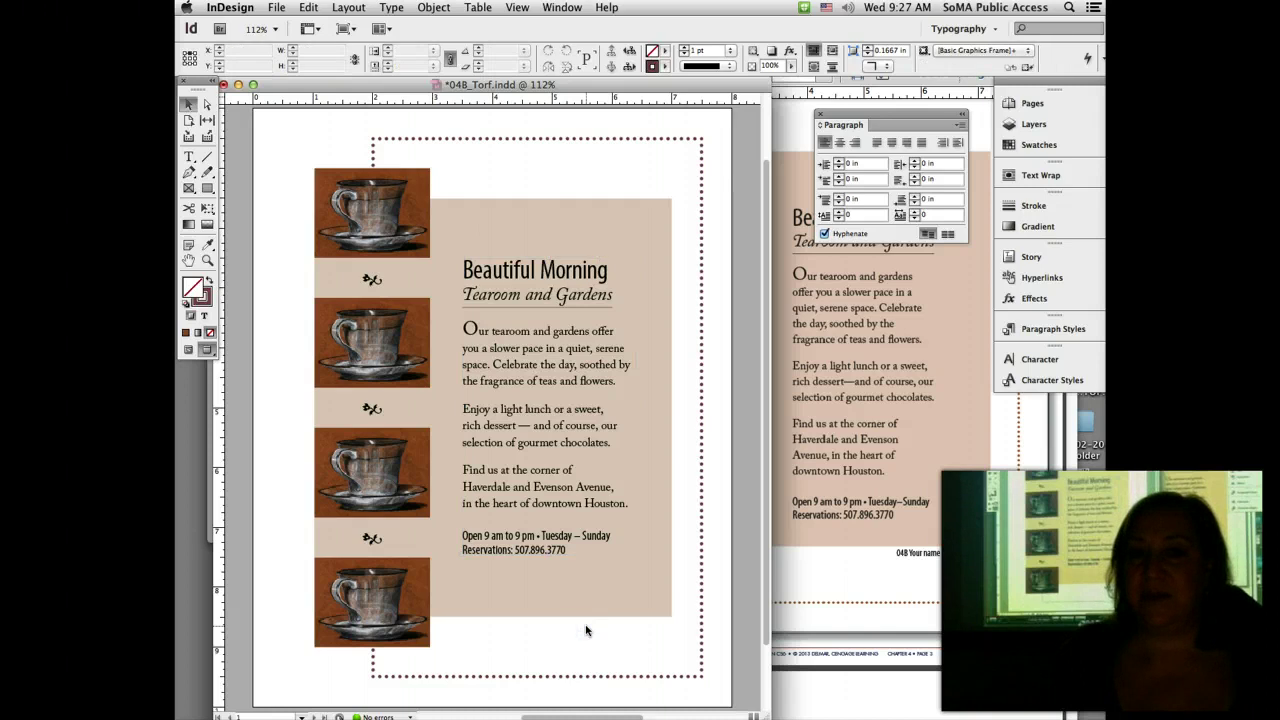
{"action": "left_click", "coordinate": [557, 528]}
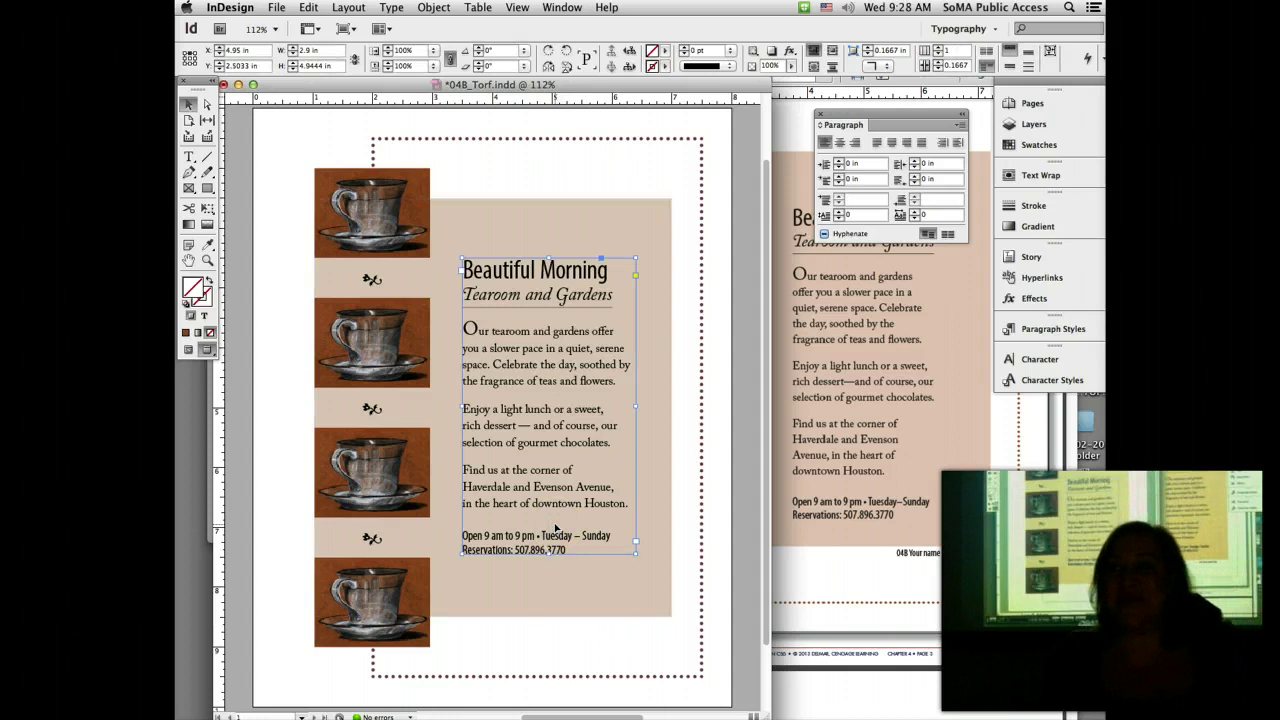
{"action": "left_click_drag", "start_coordinate": [549, 551], "coordinate": [550, 648]}
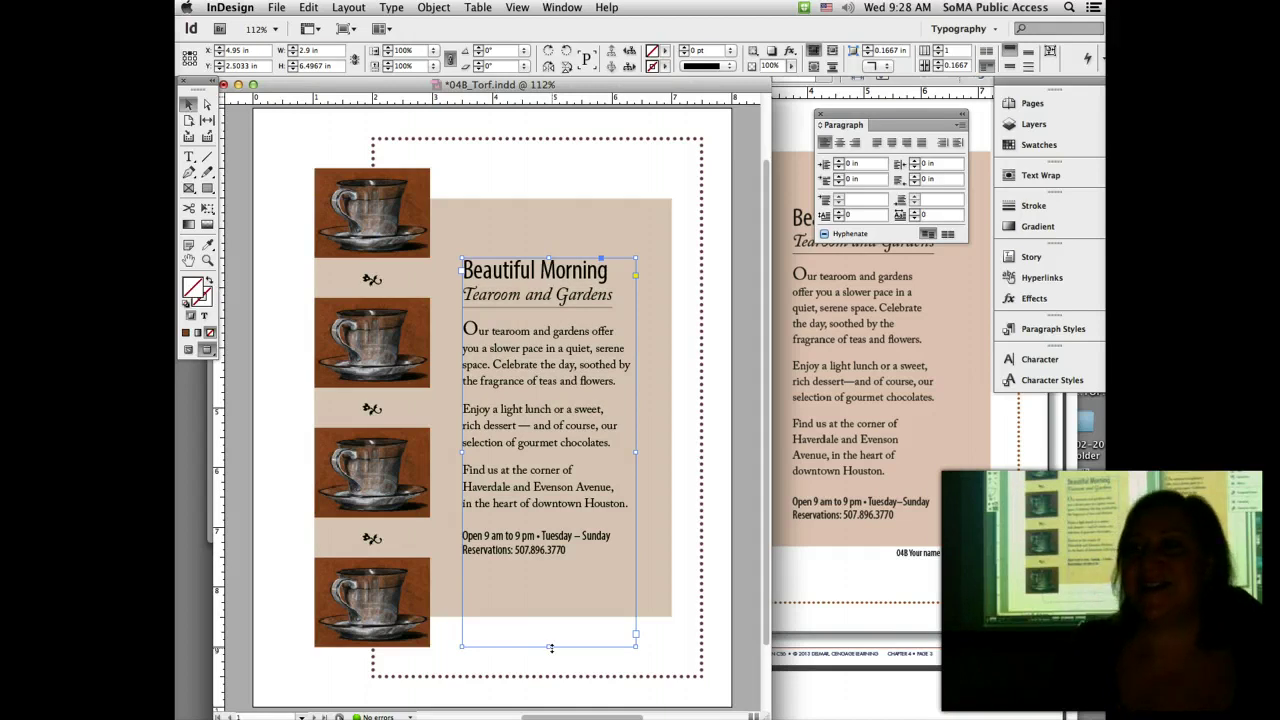
Step: Apply Object > Fitting > Fit Frame to Content to the Beautiful Morning frame, then deselect it
{"action": "left_click", "coordinate": [435, 8]}
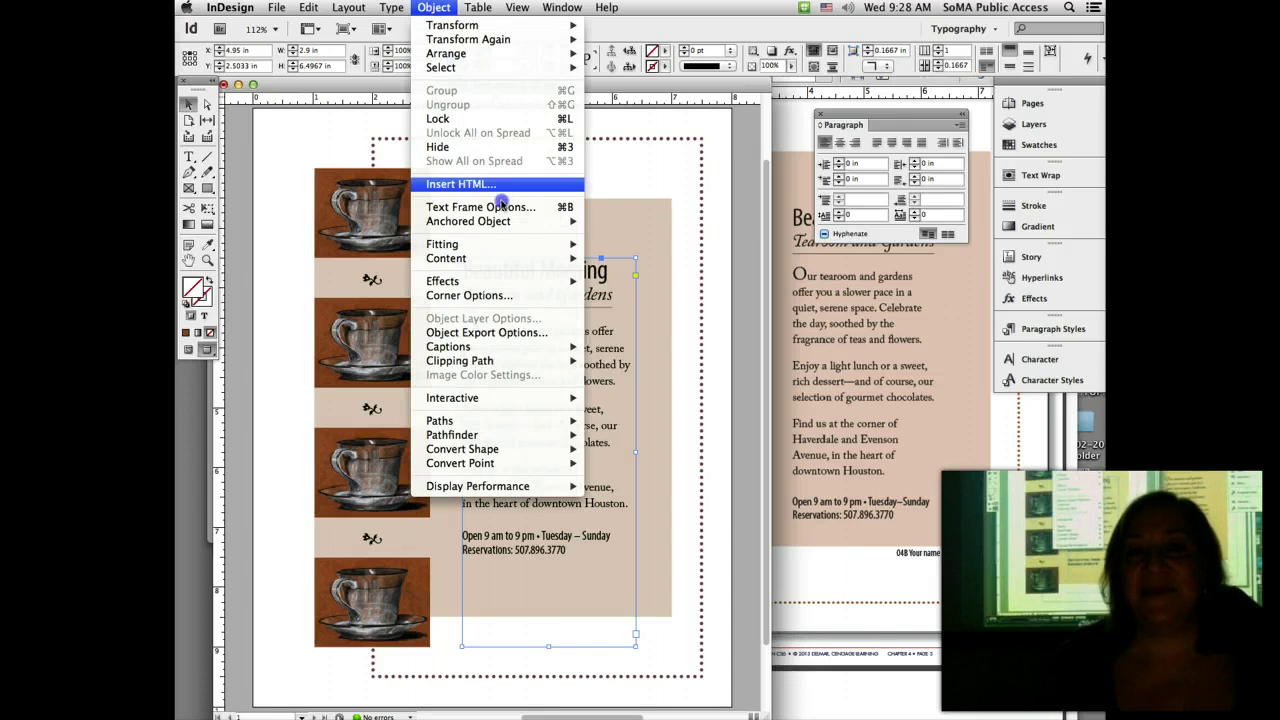
{"action": "mouse_move", "coordinate": [508, 245]}
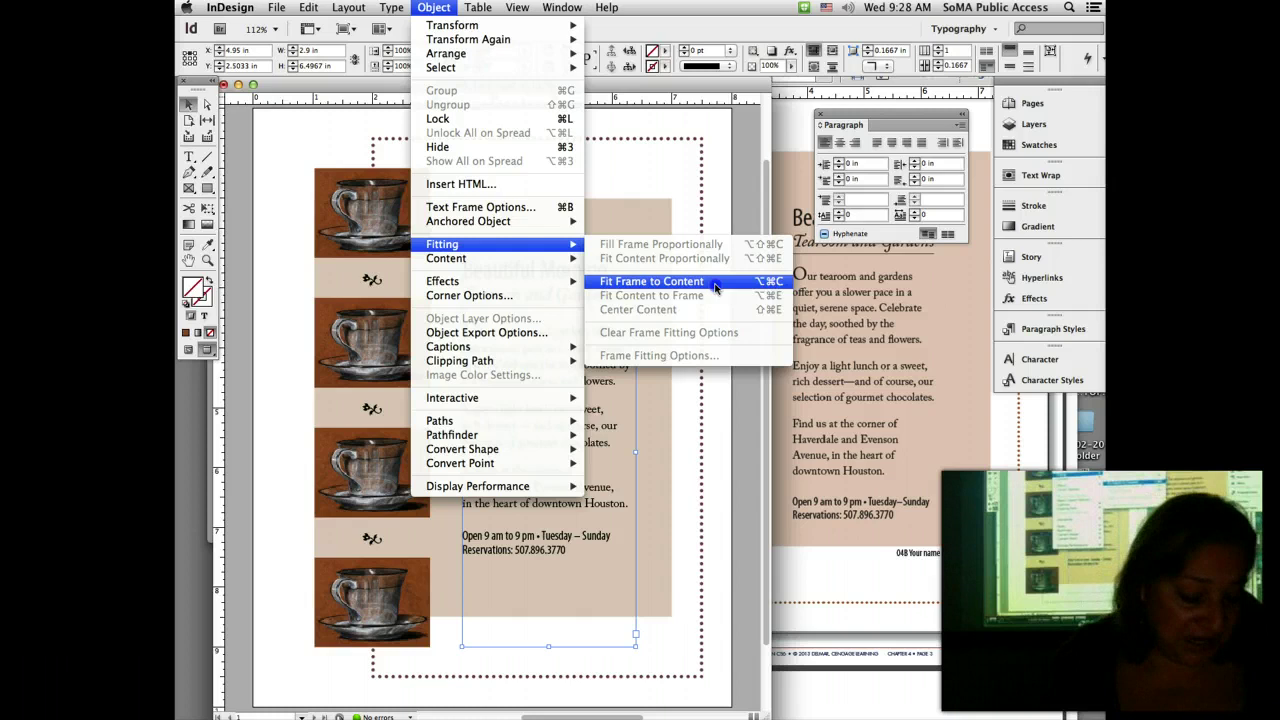
{"action": "left_click", "coordinate": [715, 287]}
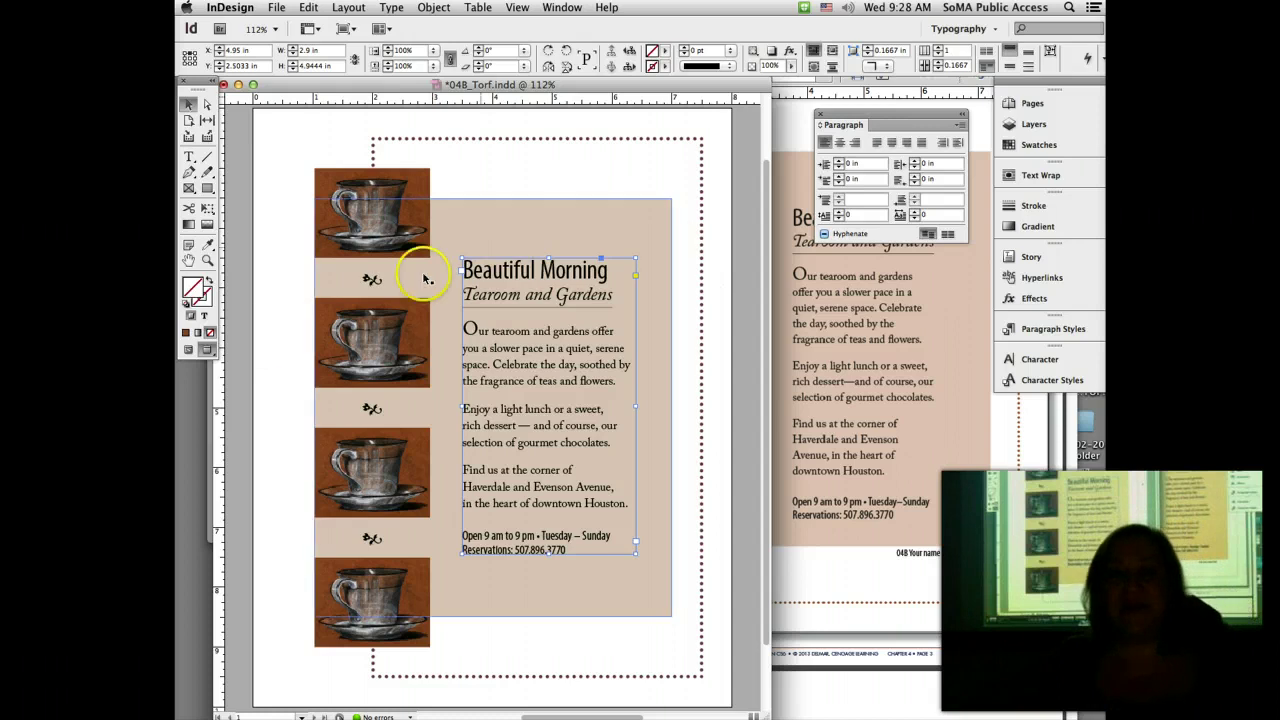
{"action": "left_click", "coordinate": [255, 342]}
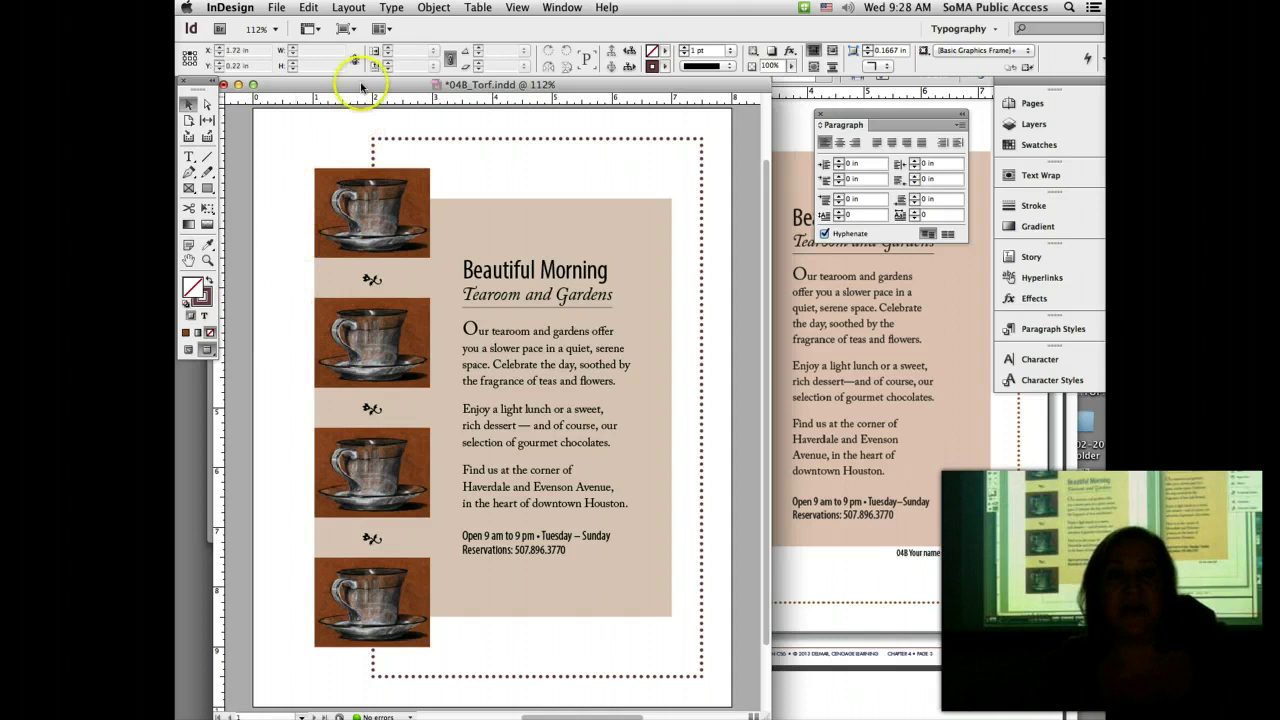
Step: Shift the document window right, save the tearoom layout, and bring the Acrobat handout forward
{"action": "left_click_drag", "start_coordinate": [360, 85], "coordinate": [419, 88]}
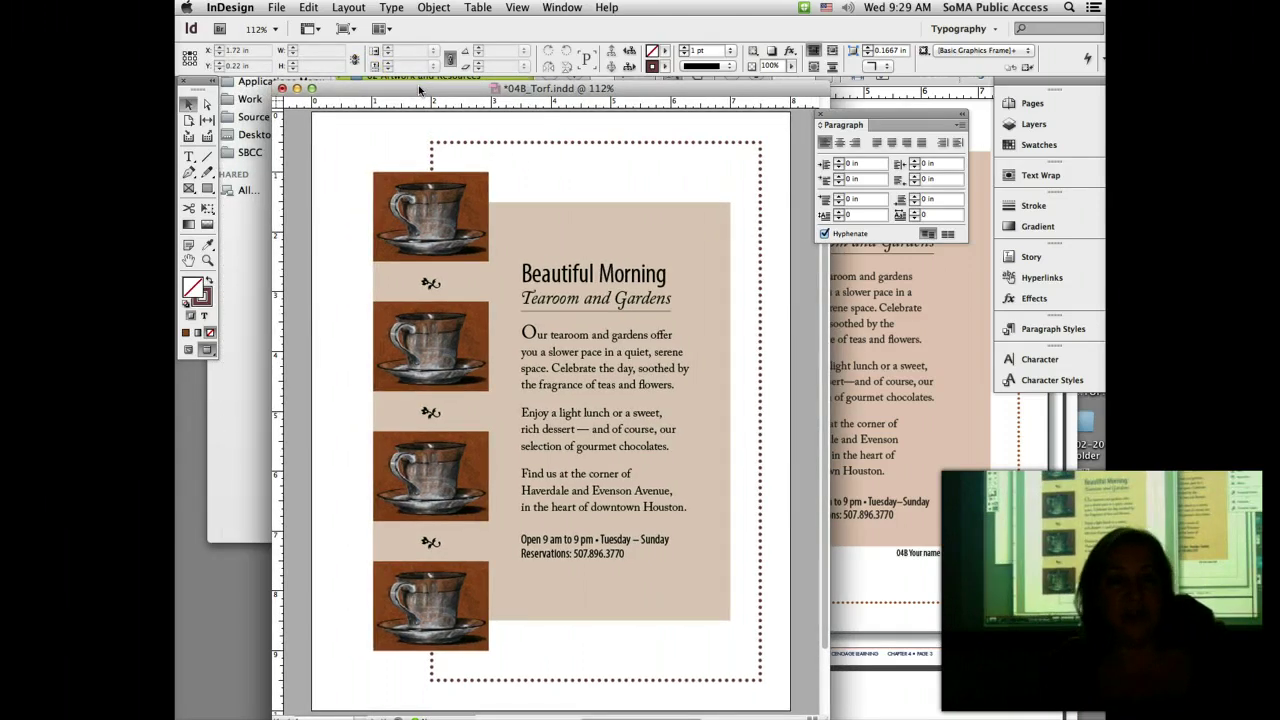
{"action": "key", "text": "super+s"}
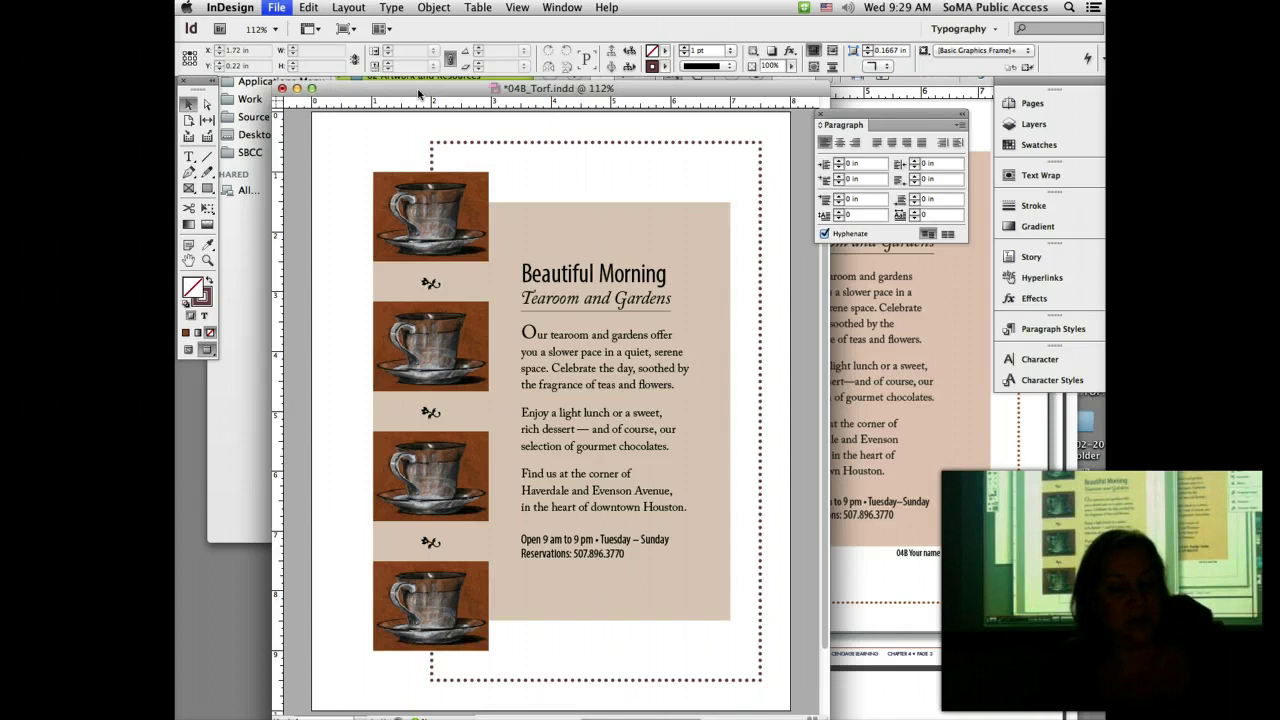
{"action": "left_click", "coordinate": [403, 130]}
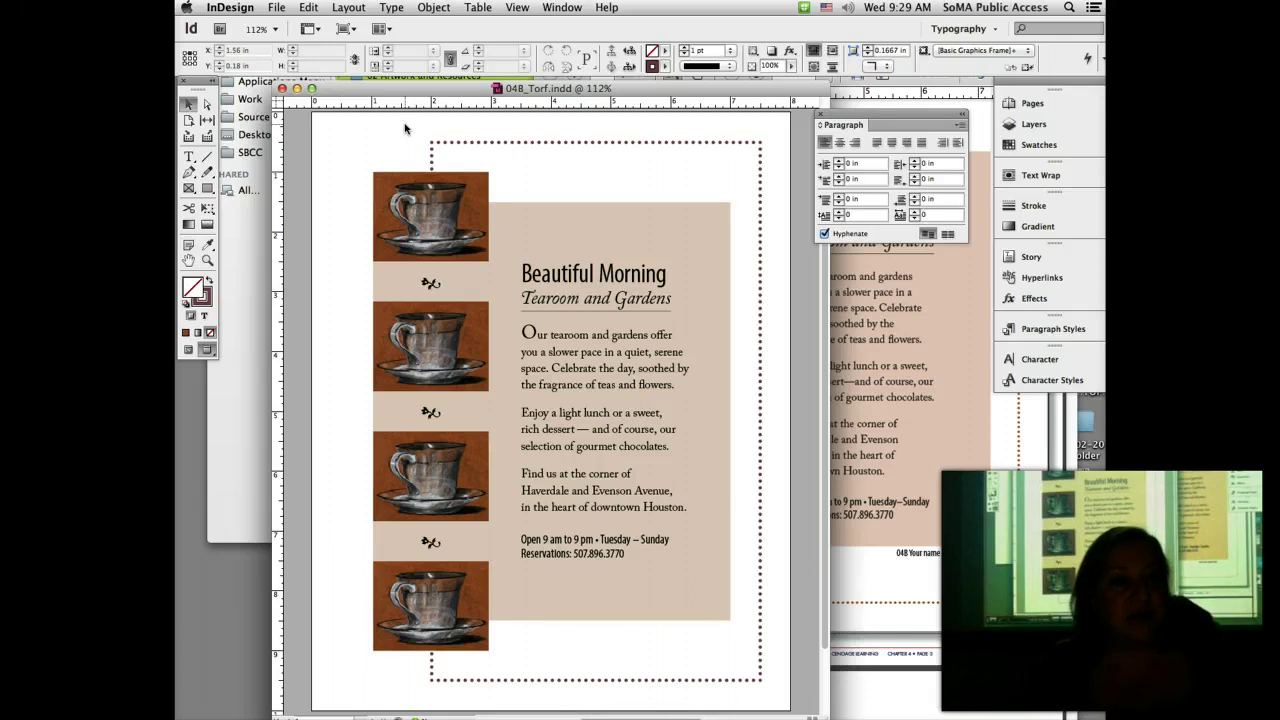
{"action": "left_click", "coordinate": [880, 583]}
{"action": "left_click", "coordinate": [871, 614]}
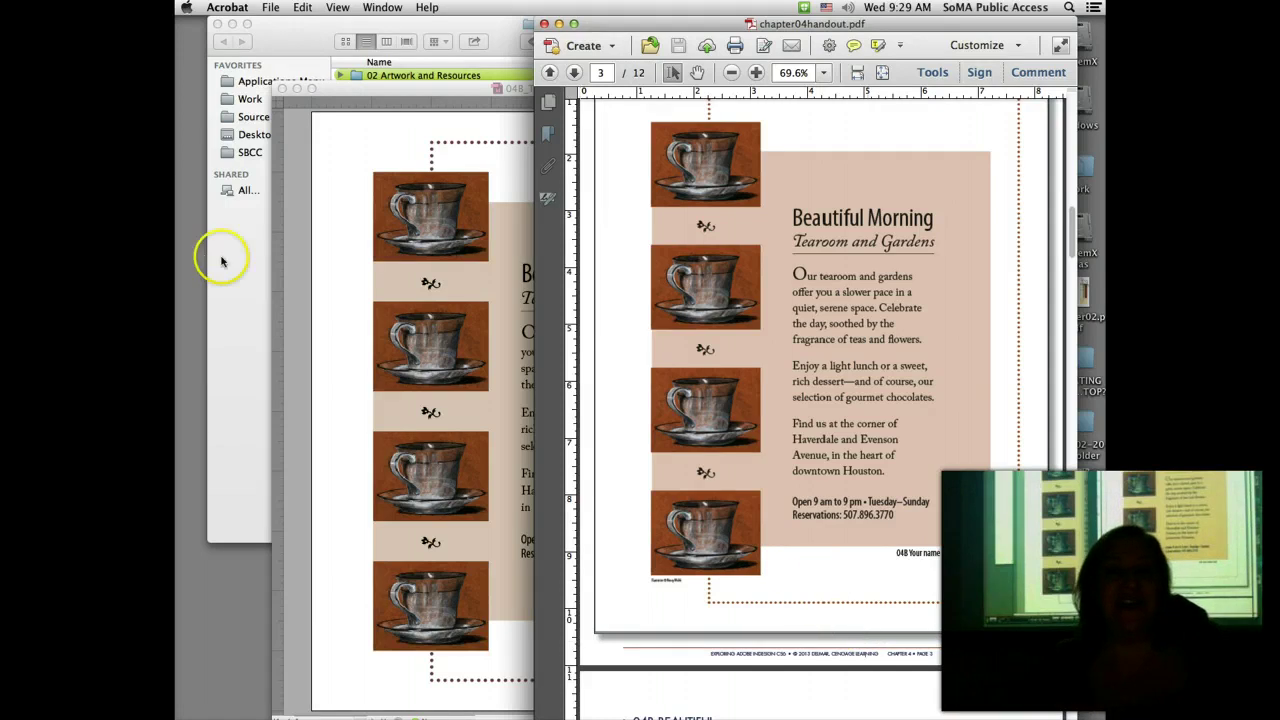
Step: Rotate the first and third ornaments between the teacups by 180°
{"action": "left_click", "coordinate": [324, 267]}
{"action": "left_click", "coordinate": [428, 282]}
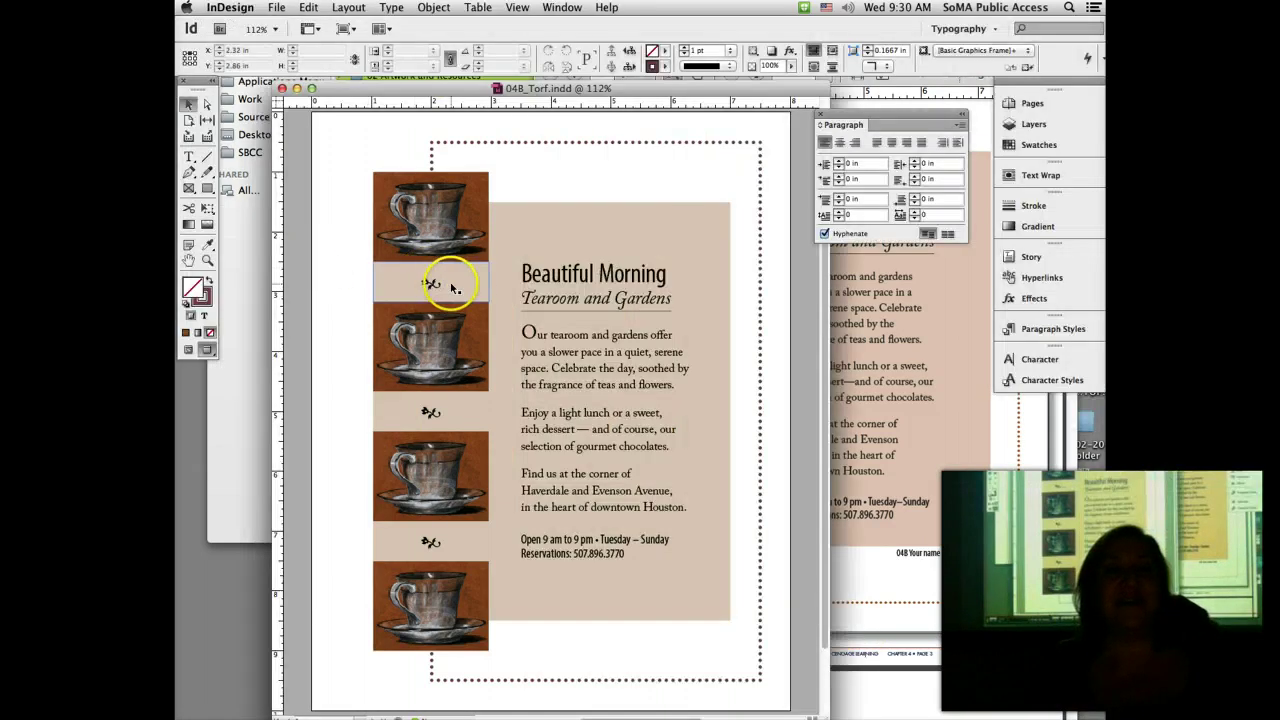
{"action": "left_click", "coordinate": [445, 290]}
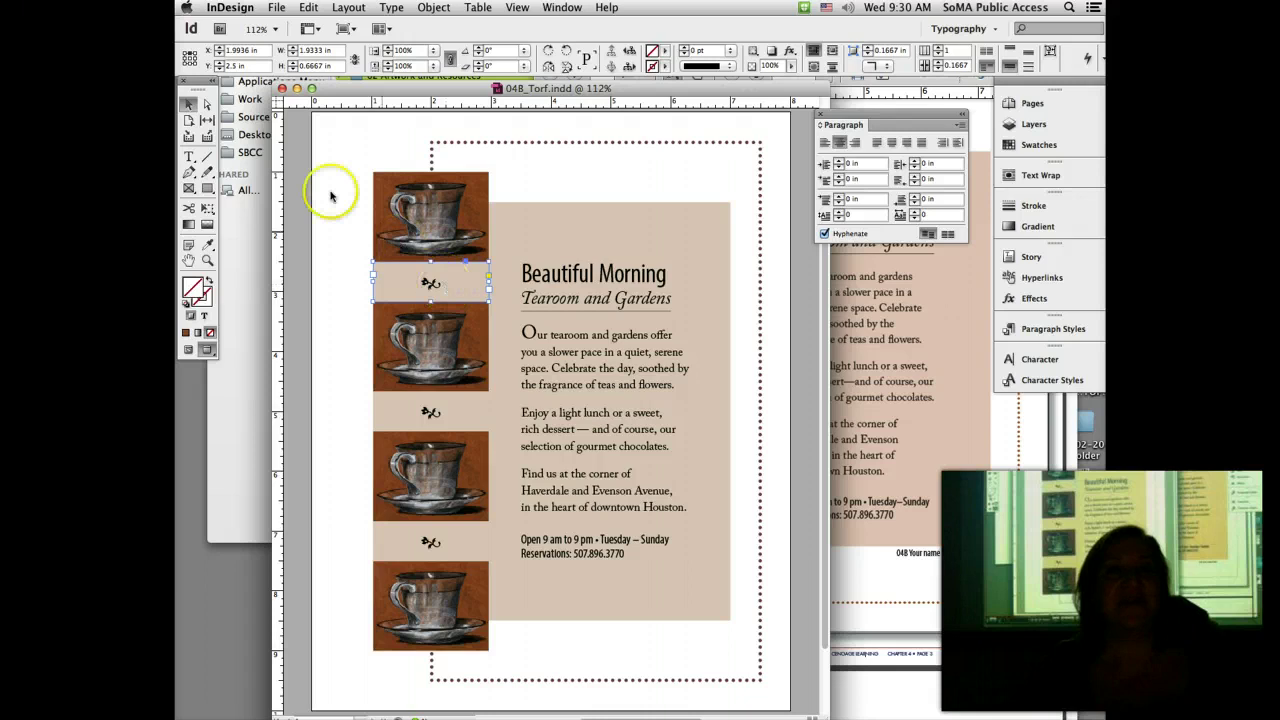
{"action": "left_click", "coordinate": [549, 67]}
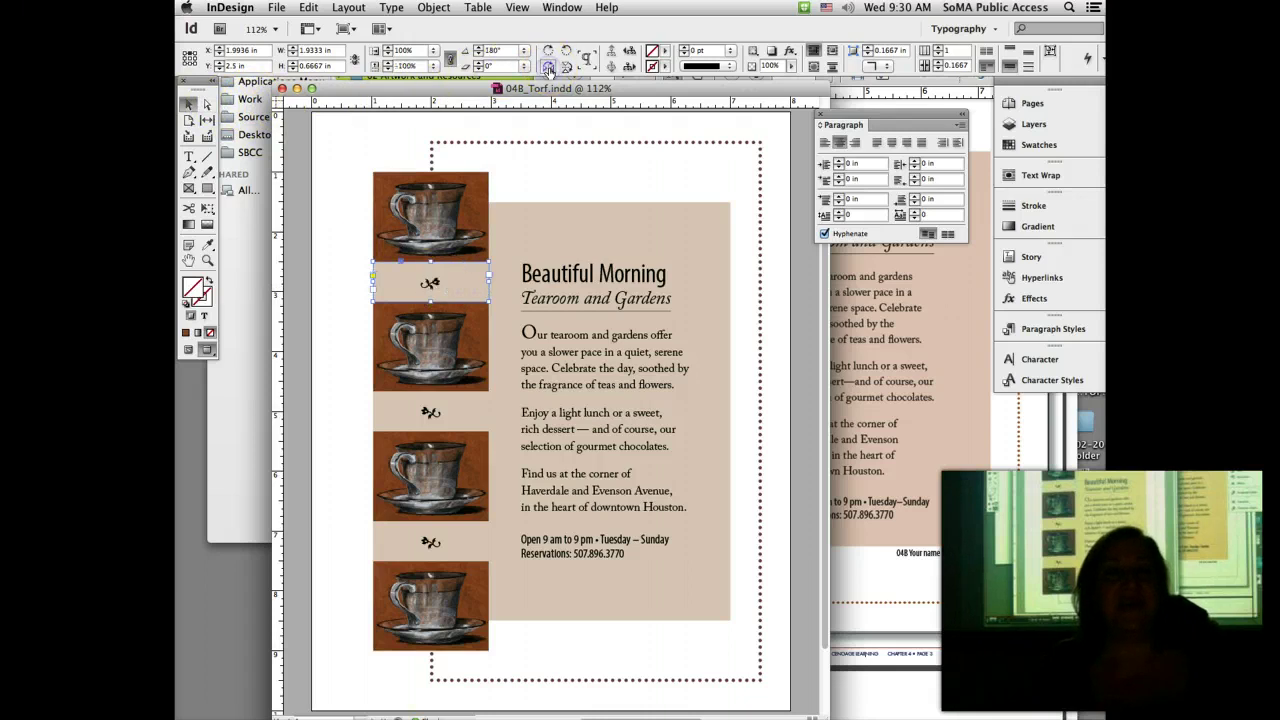
{"action": "left_click", "coordinate": [430, 542]}
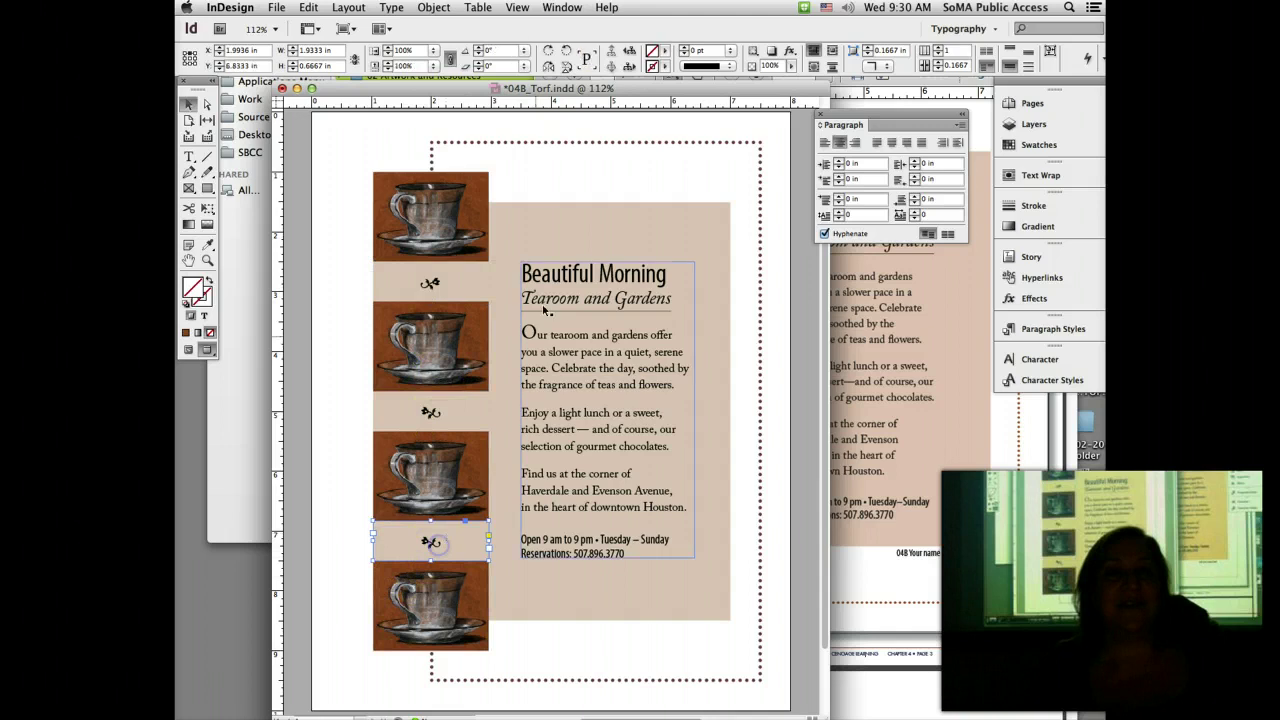
{"action": "left_click", "coordinate": [549, 64]}
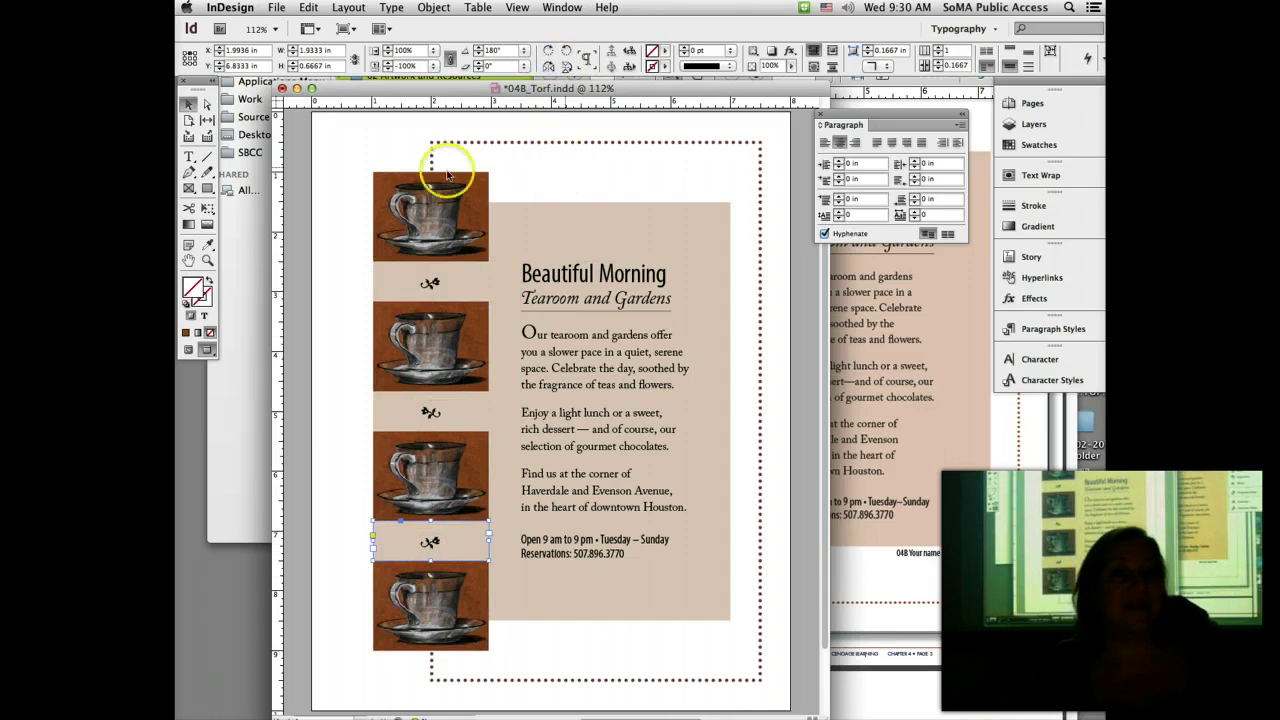
{"action": "left_click", "coordinate": [189, 157]}
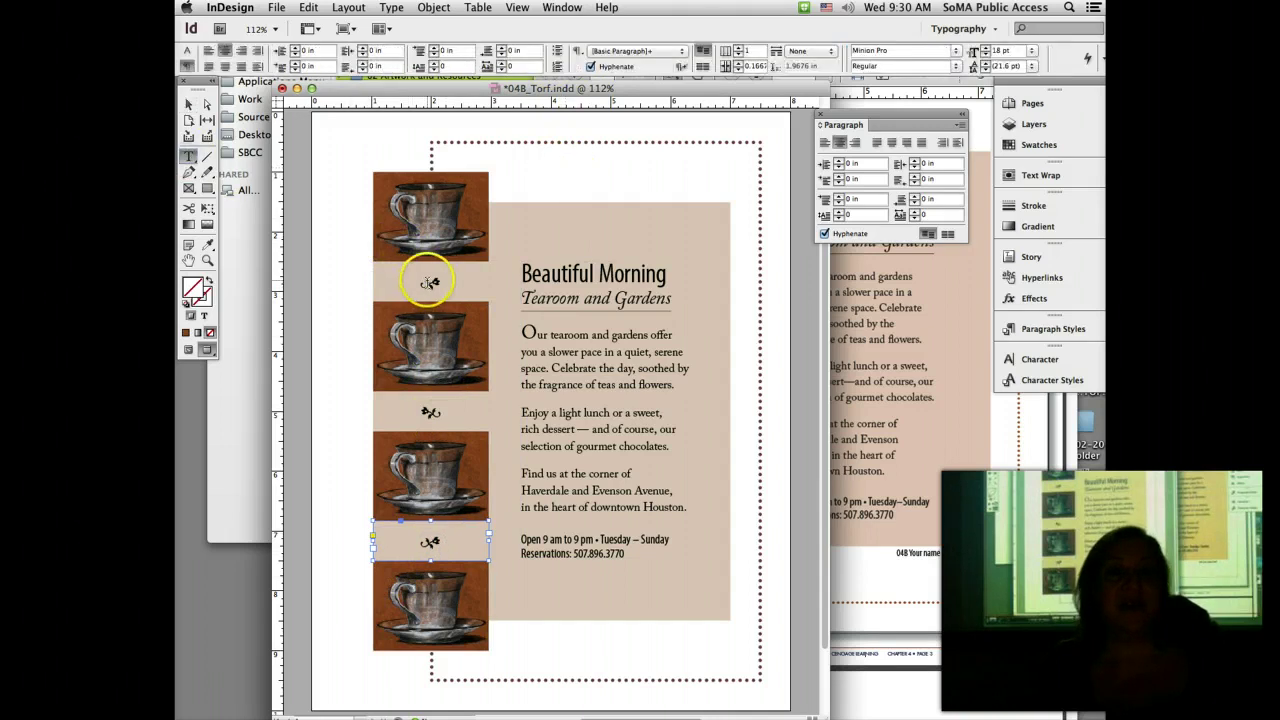
Step: Colour the first ornament glyph between the teacups with the [Paper] swatch
{"action": "double_click", "coordinate": [429, 283]}
{"action": "left_click", "coordinate": [1040, 145]}
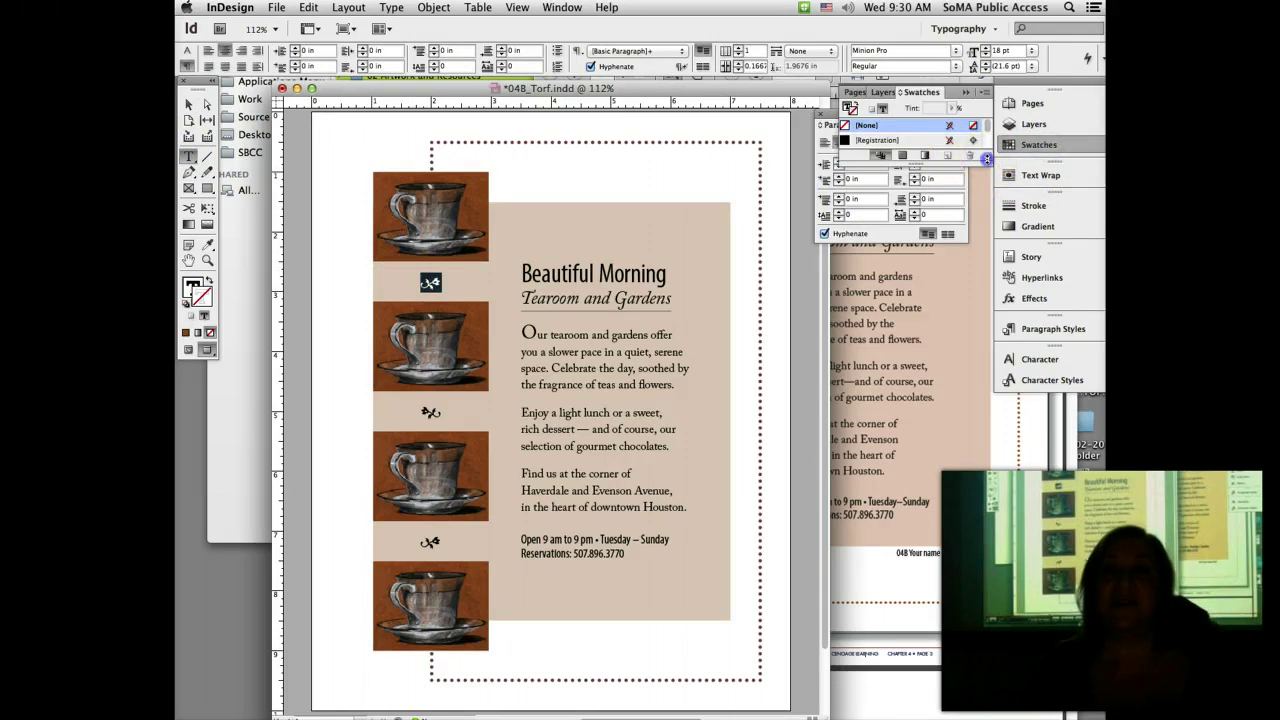
{"action": "left_click_drag", "start_coordinate": [987, 159], "coordinate": [987, 370]}
{"action": "left_click", "coordinate": [893, 155]}
{"action": "left_click", "coordinate": [432, 425]}
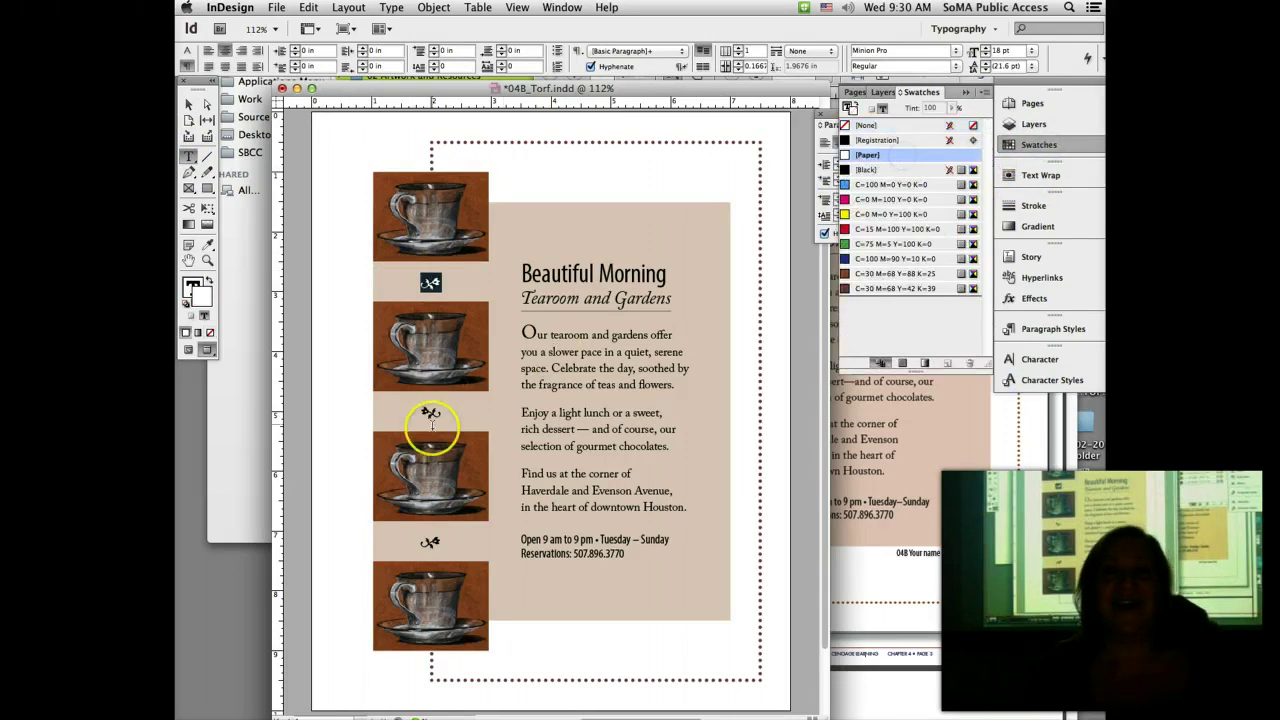
{"action": "double_click", "coordinate": [430, 413]}
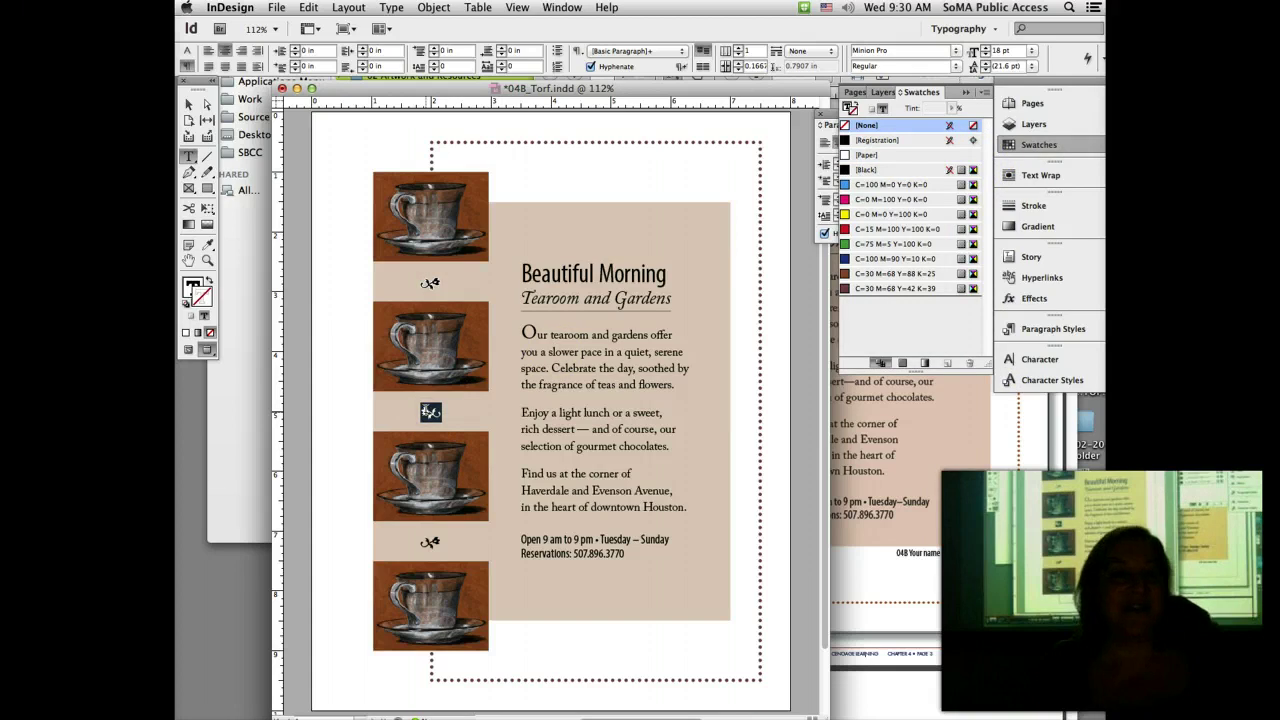
{"action": "left_click", "coordinate": [190, 287]}
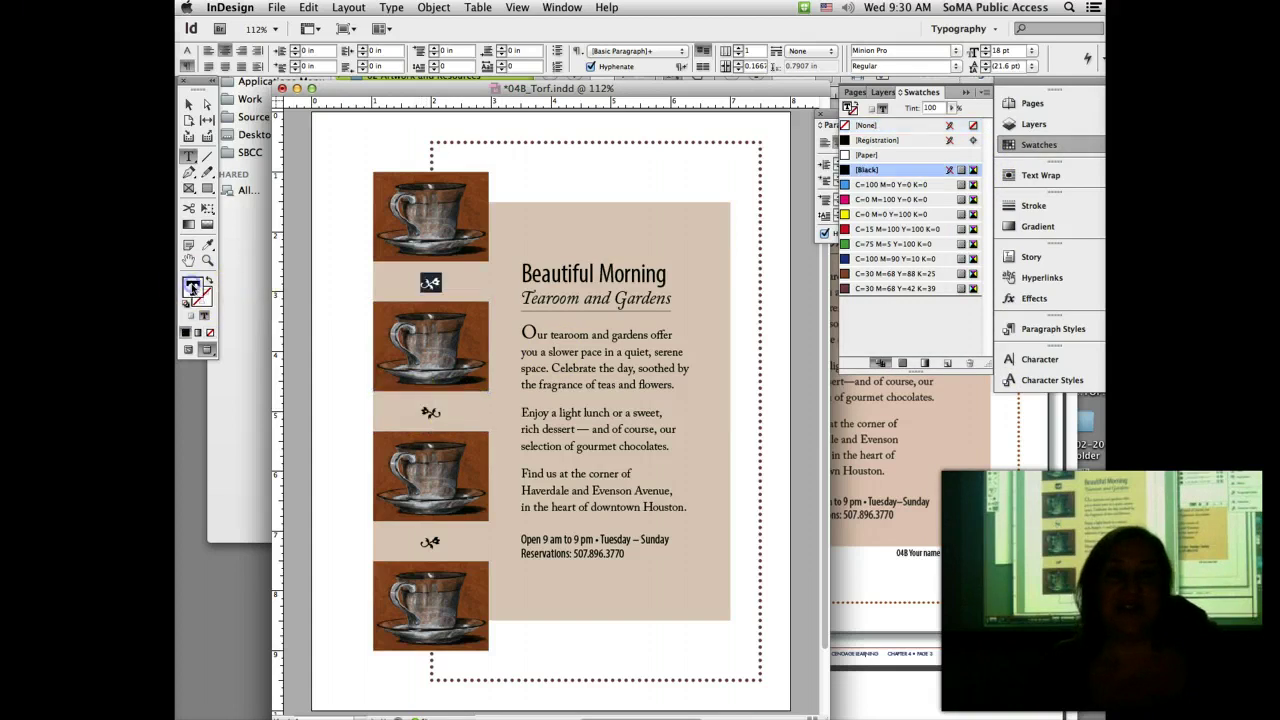
{"action": "double_click", "coordinate": [455, 283]}
{"action": "left_click", "coordinate": [866, 155]}
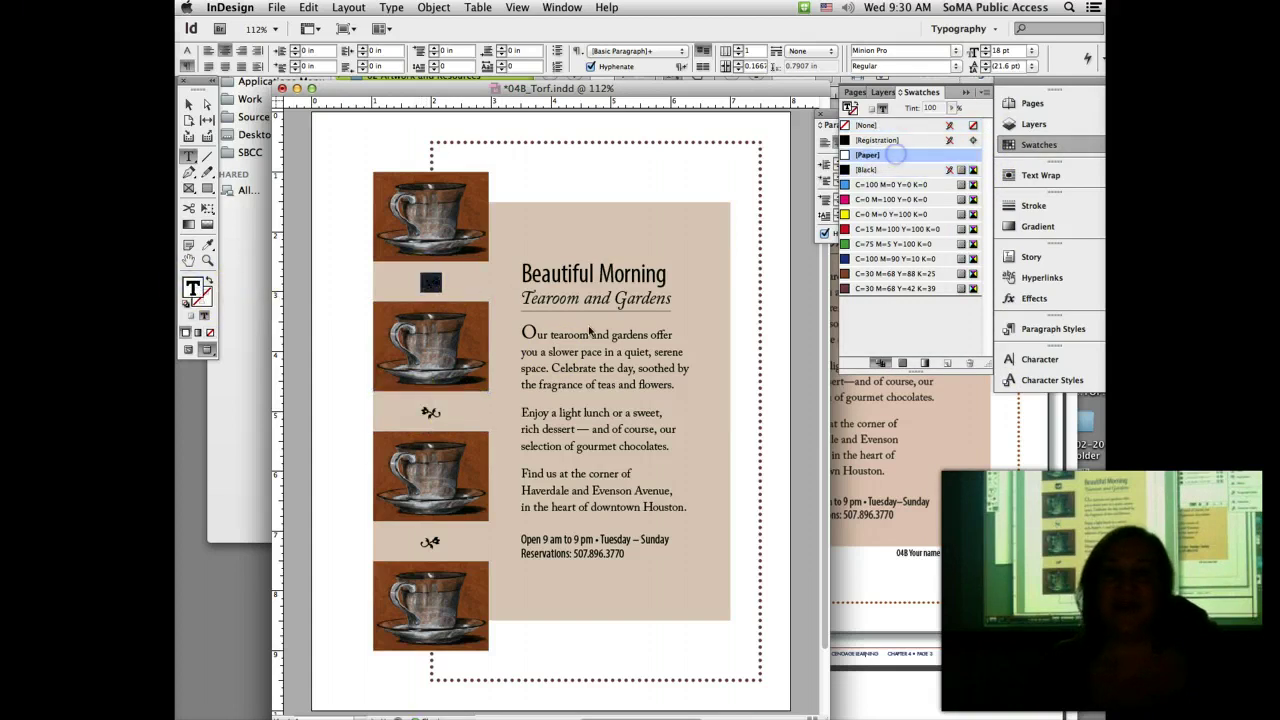
Step: Fill the second and third ornament glyphs with [Paper] white as well
{"action": "left_click", "coordinate": [430, 413]}
{"action": "double_click", "coordinate": [430, 413]}
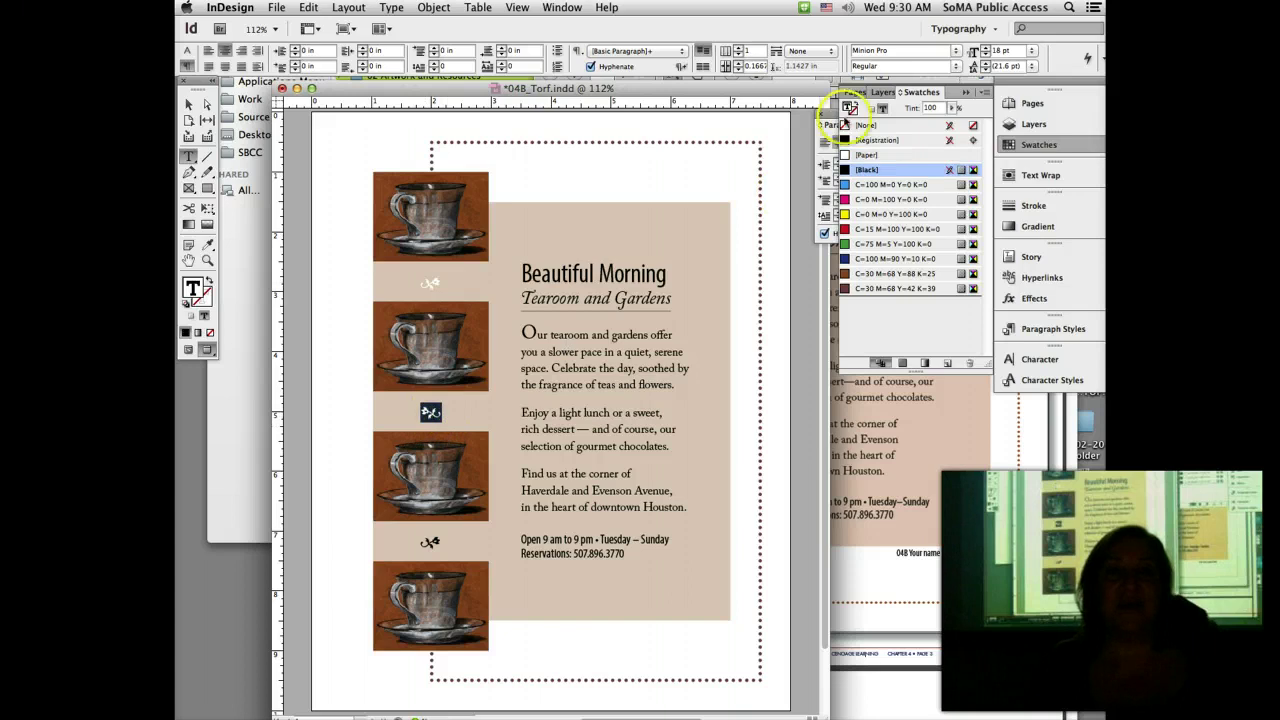
{"action": "left_click", "coordinate": [893, 154]}
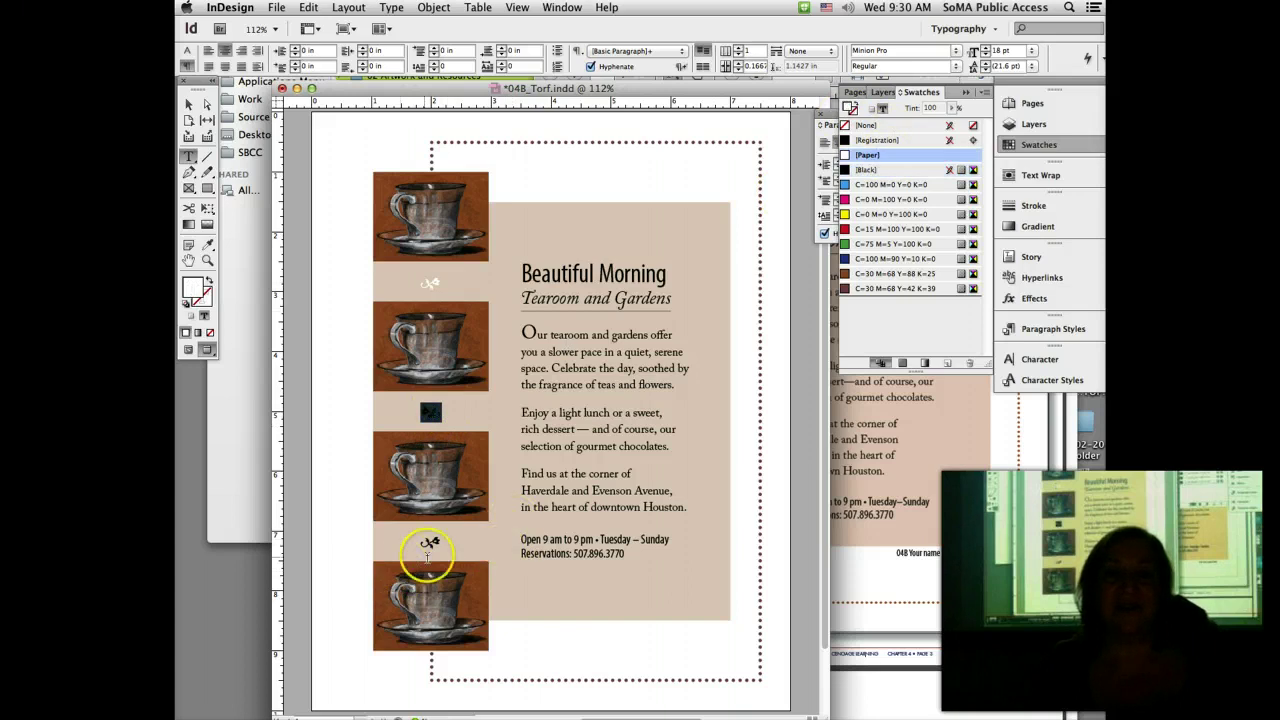
{"action": "left_click", "coordinate": [432, 540]}
{"action": "double_click", "coordinate": [432, 540]}
{"action": "left_click", "coordinate": [866, 155]}
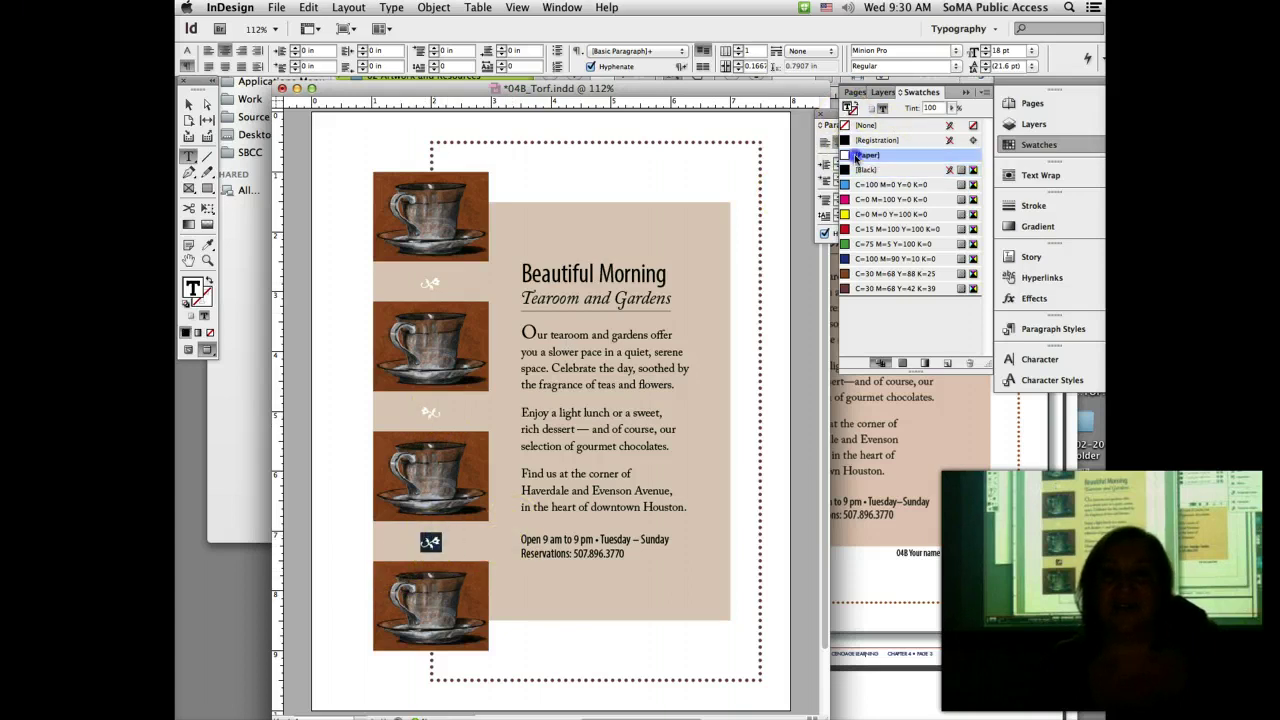
{"action": "left_click", "coordinate": [394, 133]}
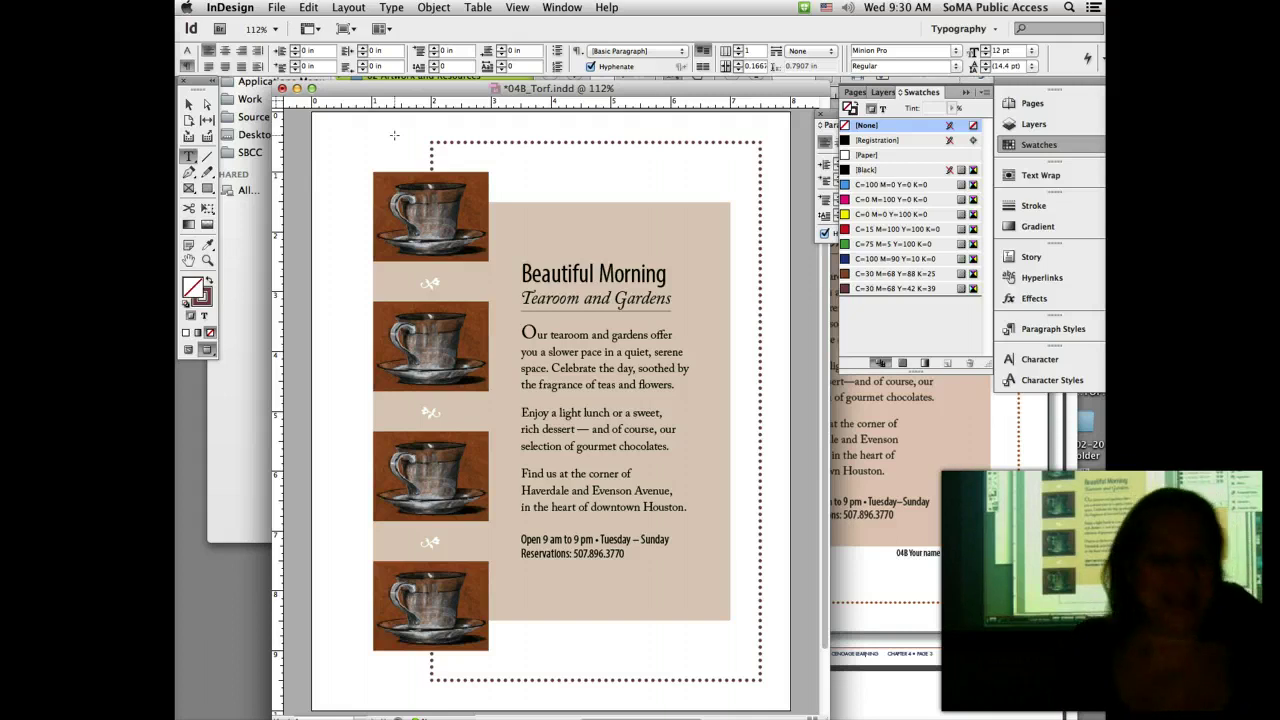
Step: Save the flyer and select the A-Master in the Pages panel
{"action": "key", "text": "super+s"}
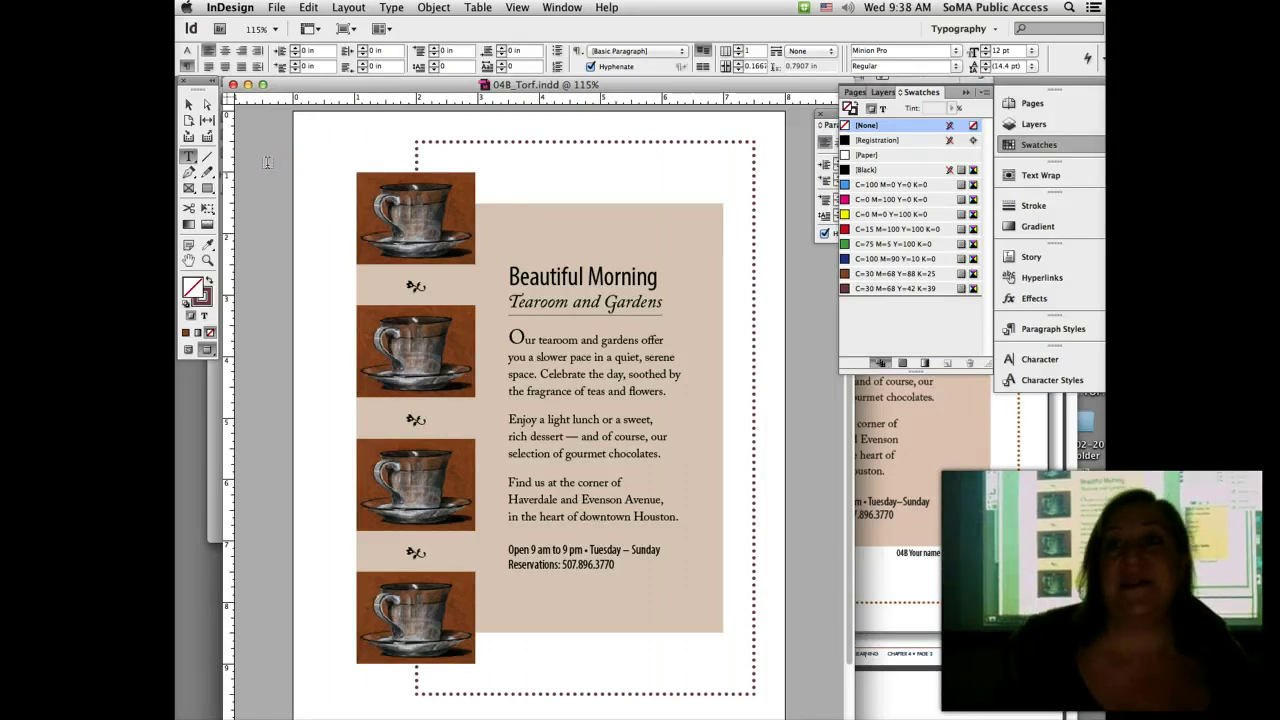
{"action": "left_click", "coordinate": [1040, 104]}
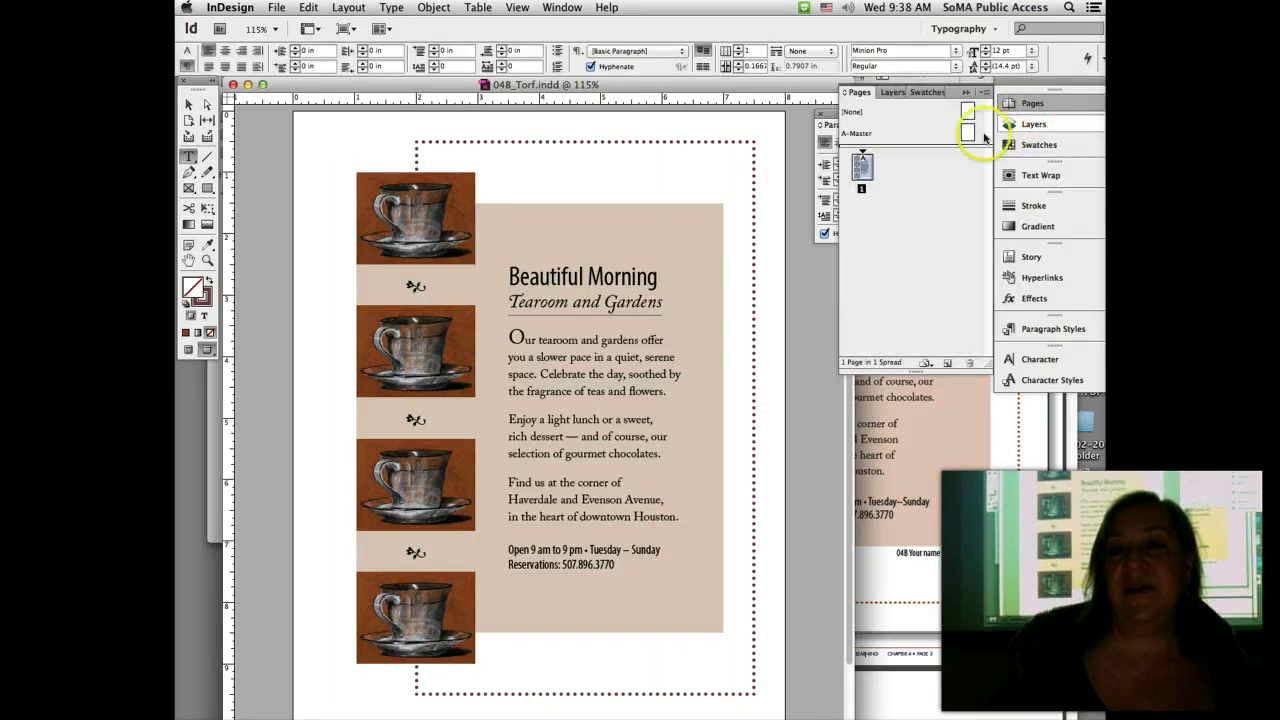
{"action": "left_click", "coordinate": [966, 133]}
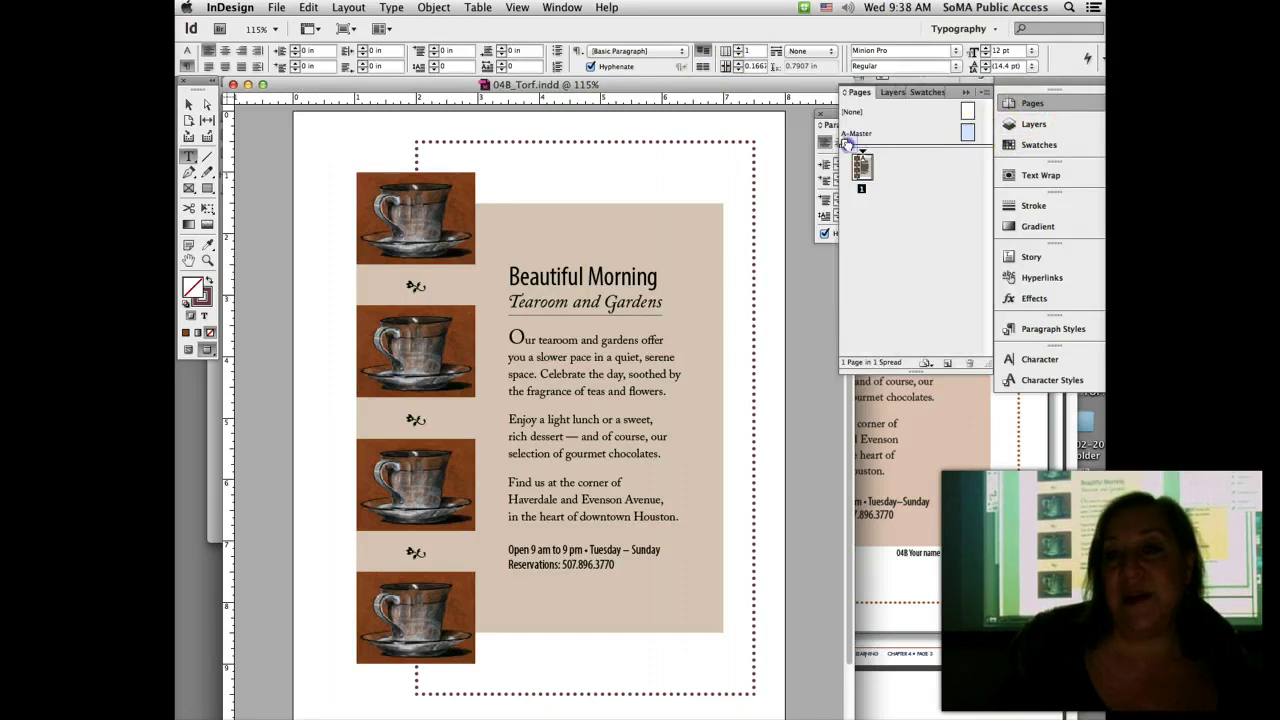
Step: Insert a blank A-Master page ahead of the tearoom layout and select the new page 1
{"action": "left_click_drag", "start_coordinate": [845, 157], "coordinate": [843, 157]}
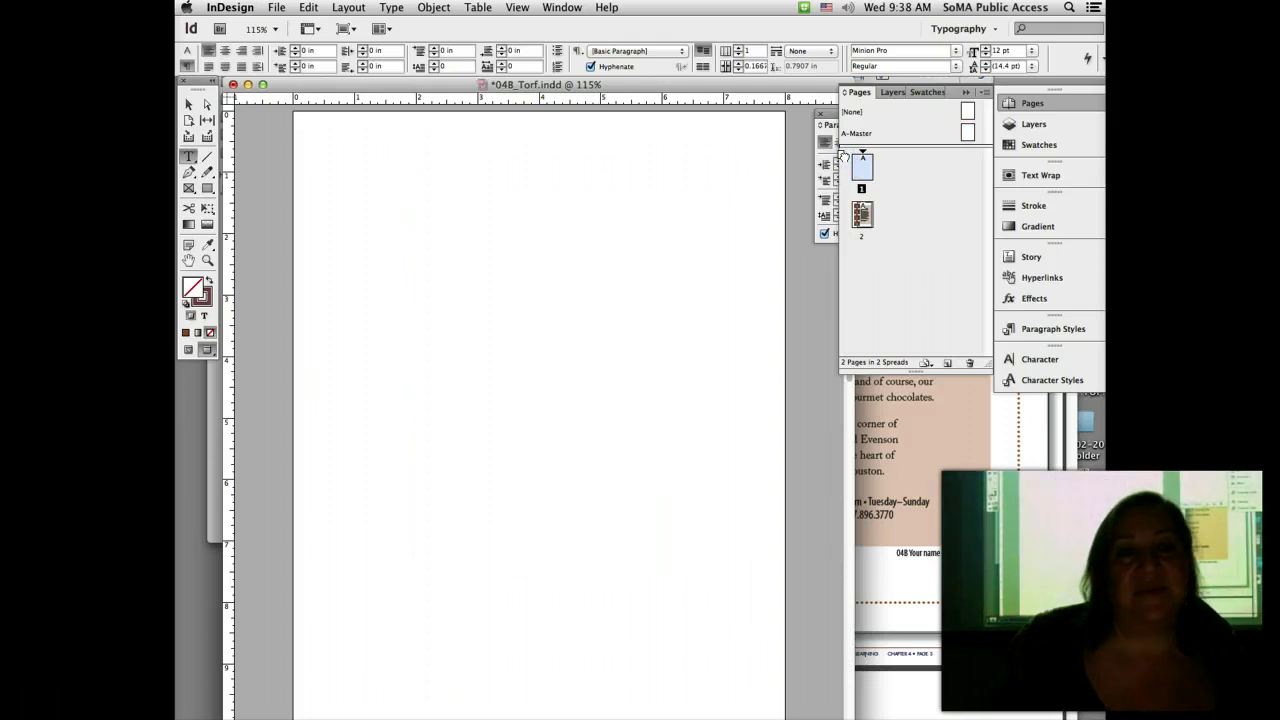
{"action": "left_click", "coordinate": [866, 166]}
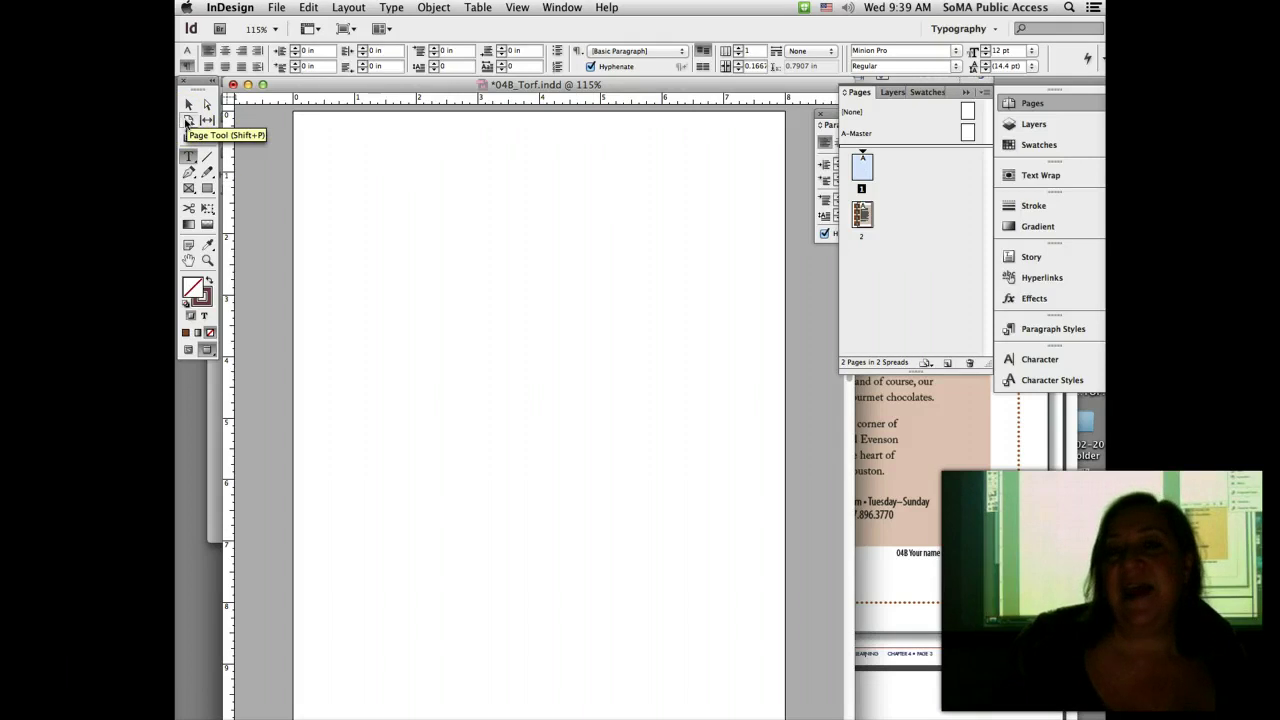
{"action": "left_click", "coordinate": [276, 7]}
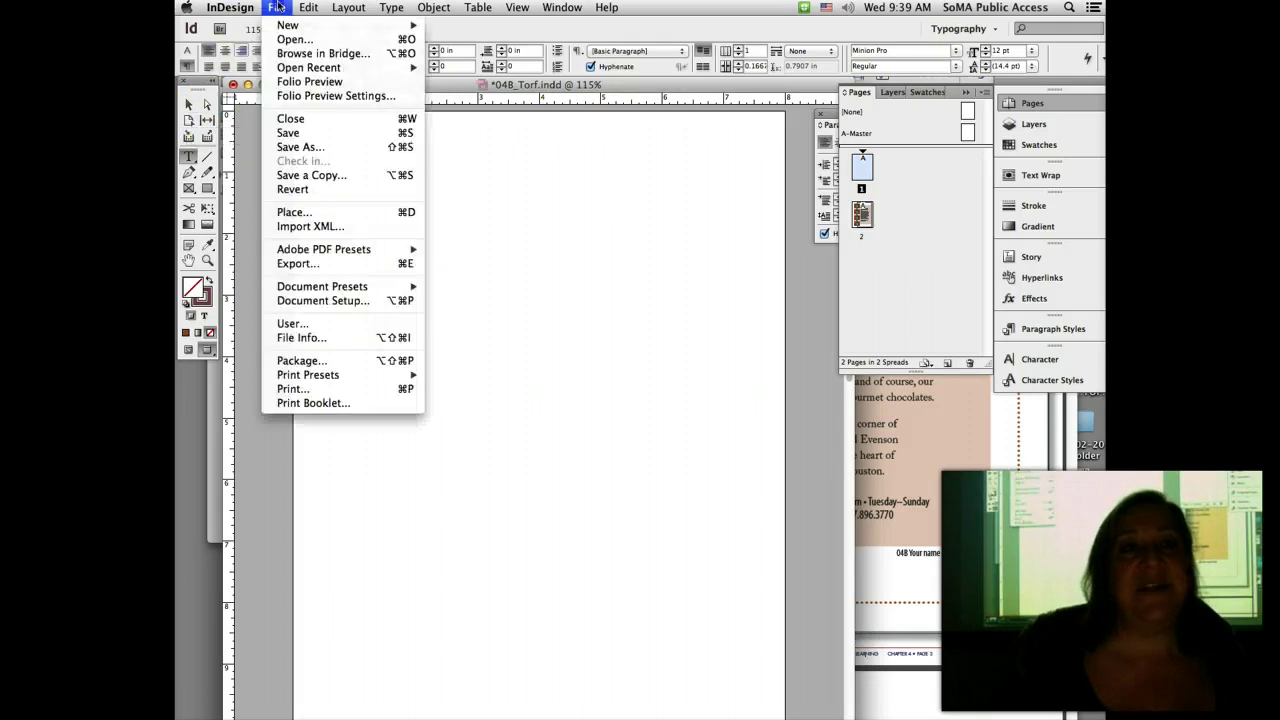
{"action": "left_click", "coordinate": [346, 303]}
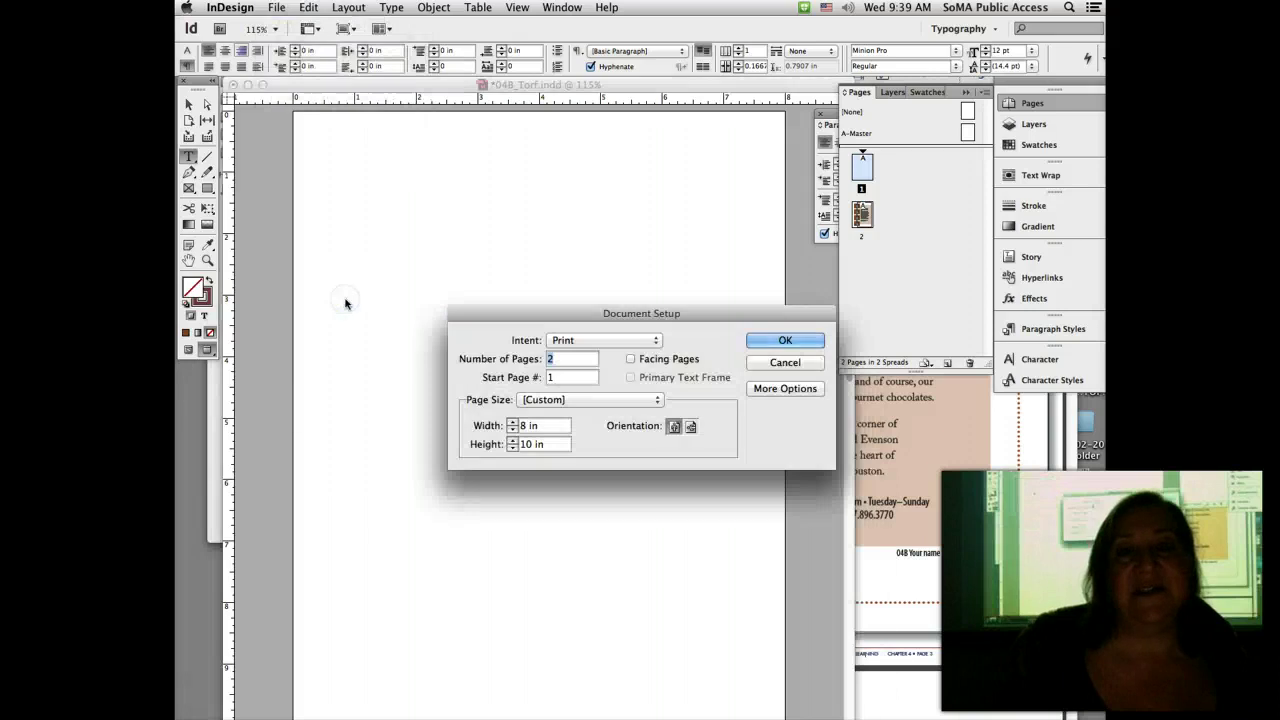
{"action": "left_click_drag", "start_coordinate": [535, 318], "coordinate": [492, 116]}
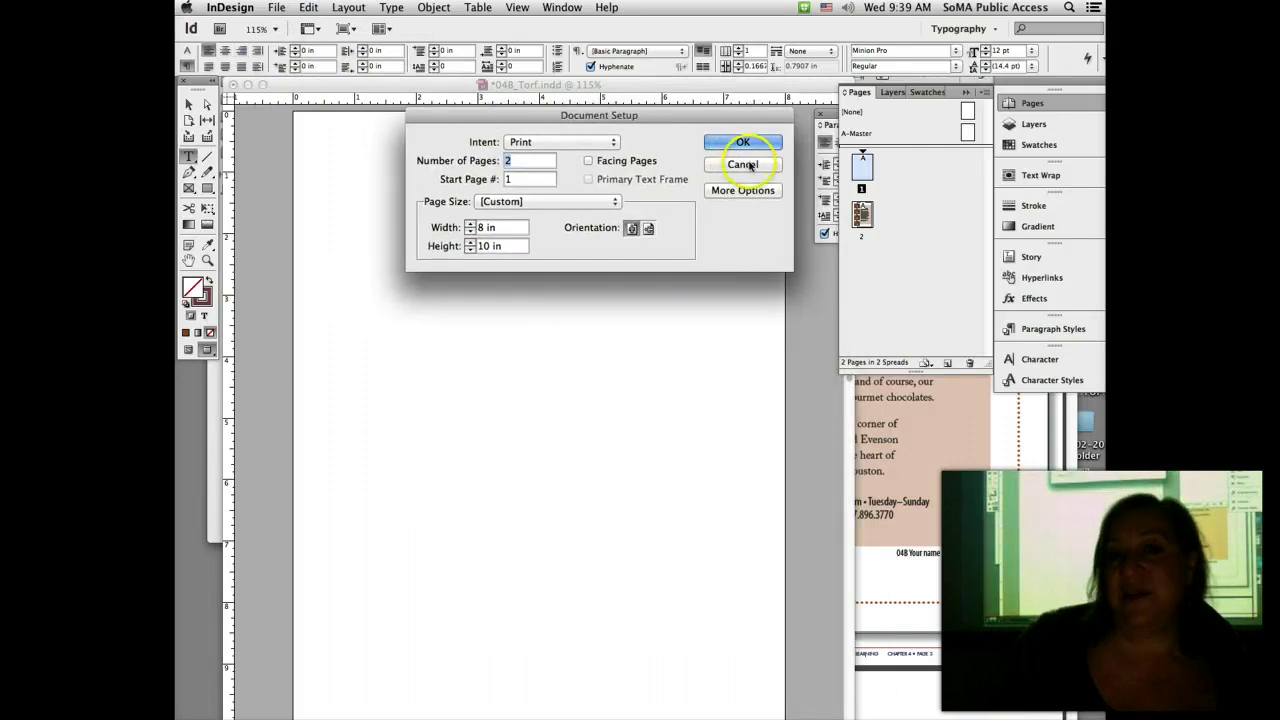
{"action": "left_click", "coordinate": [750, 146]}
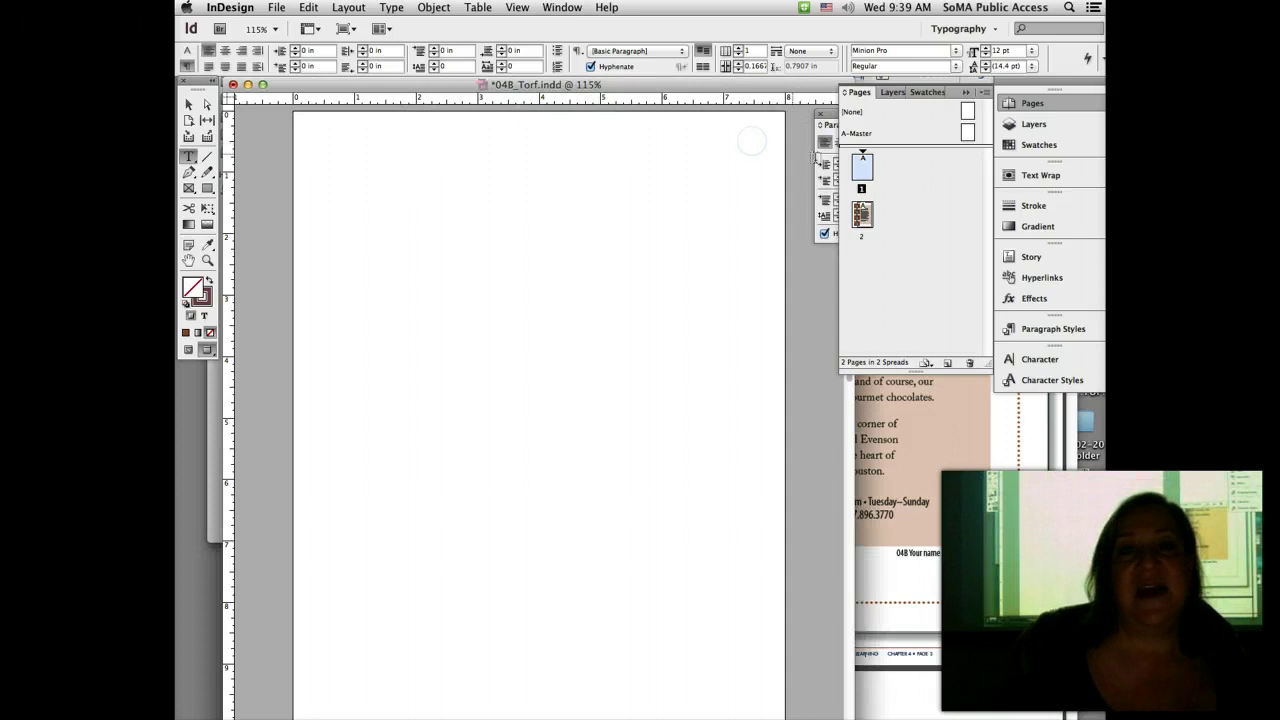
{"action": "left_click", "coordinate": [856, 166]}
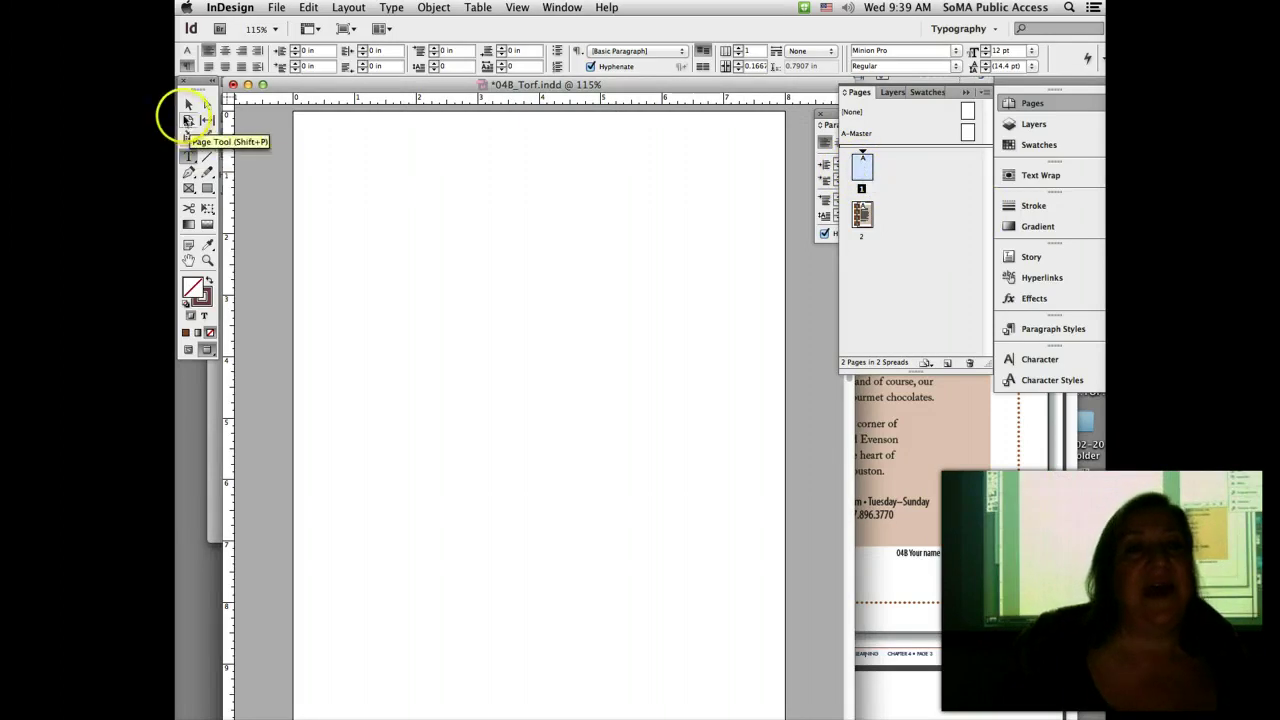
Step: Resize page 1 to the Letter preset (8.5 x 11 in) with the Page Tool
{"action": "left_click", "coordinate": [188, 121]}
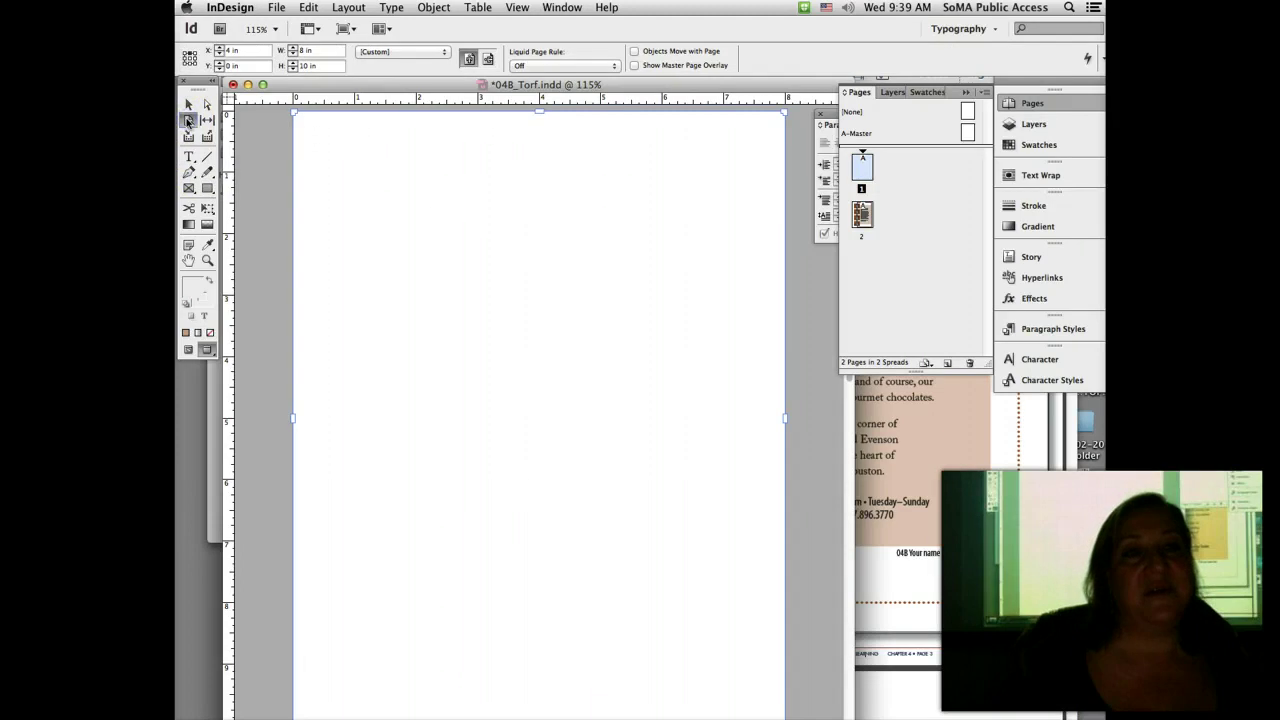
{"action": "left_click_drag", "start_coordinate": [250, 120], "coordinate": [522, 124]}
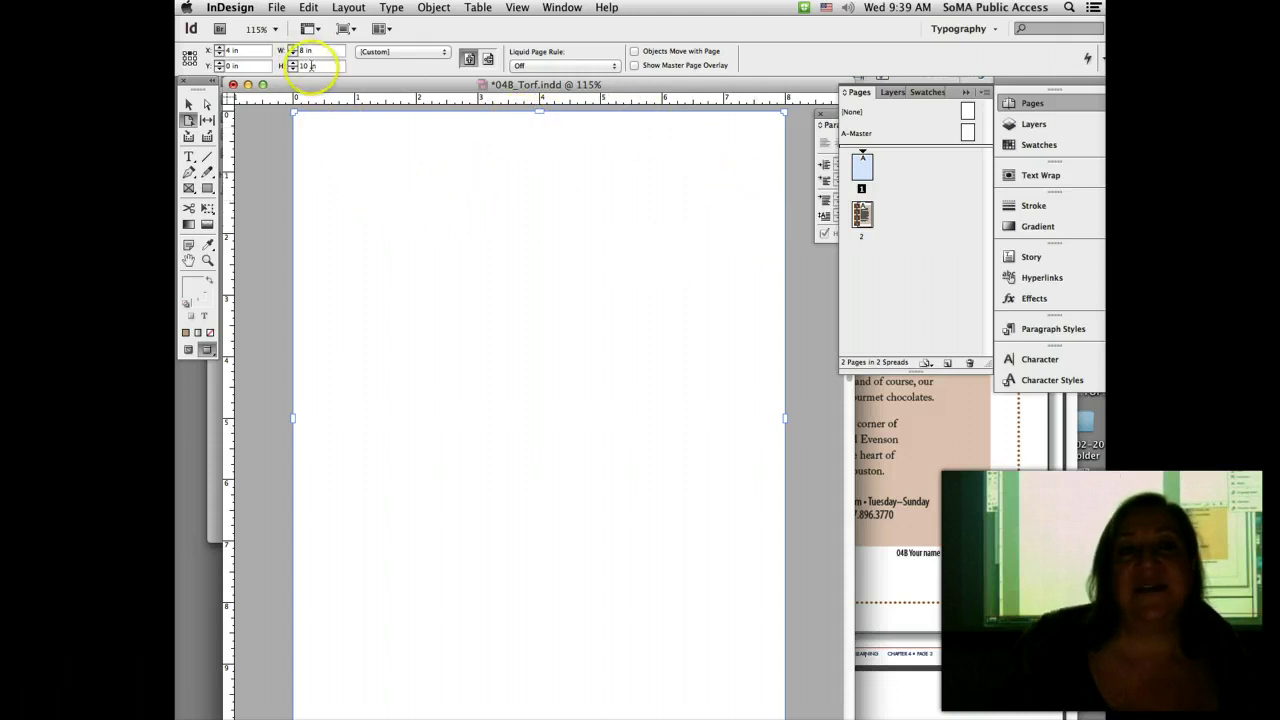
{"action": "left_click", "coordinate": [379, 54]}
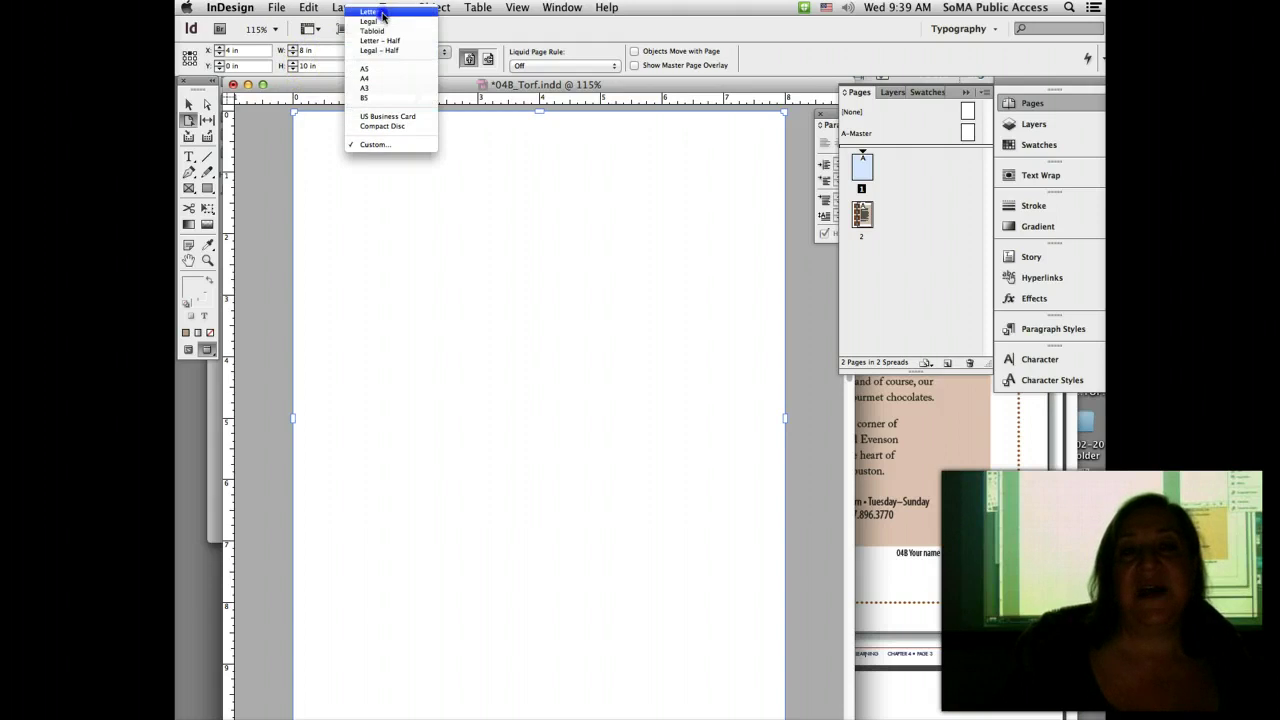
{"action": "left_click", "coordinate": [382, 17]}
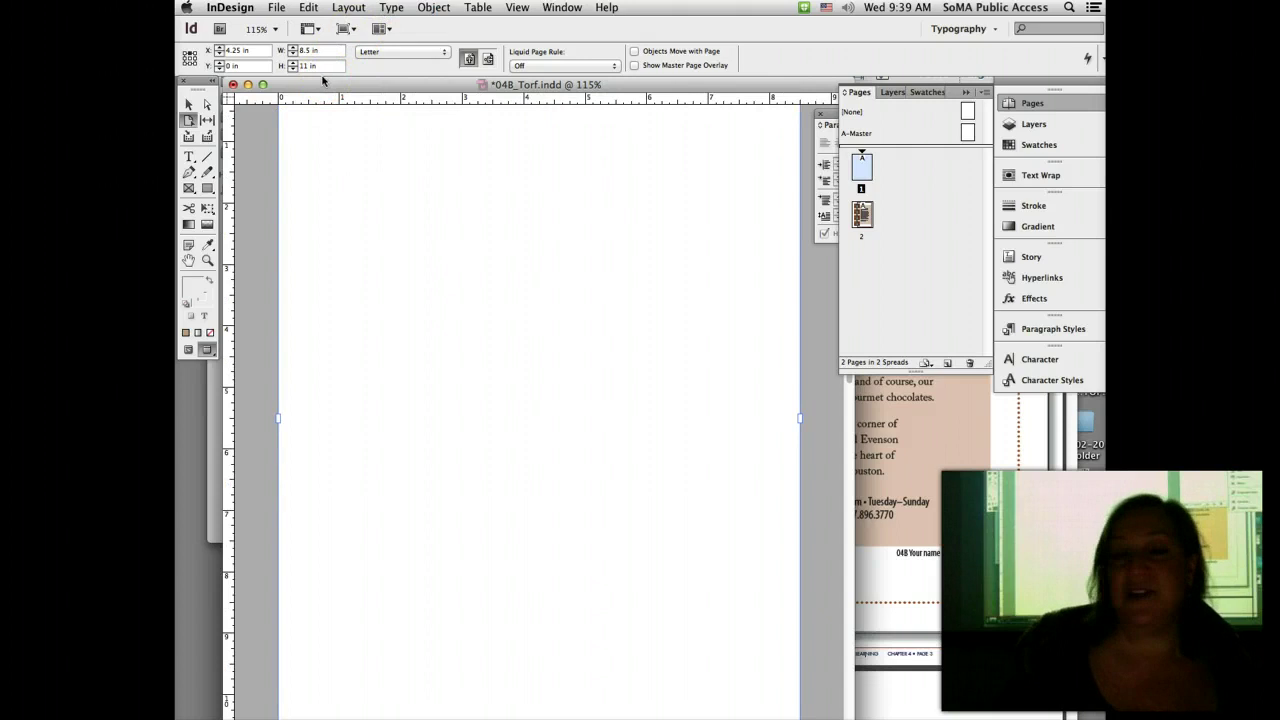
{"action": "left_click", "coordinate": [188, 104]}
Step: Check both pages via their thumbnails, ending on the blank first page
{"action": "left_click", "coordinate": [756, 140]}
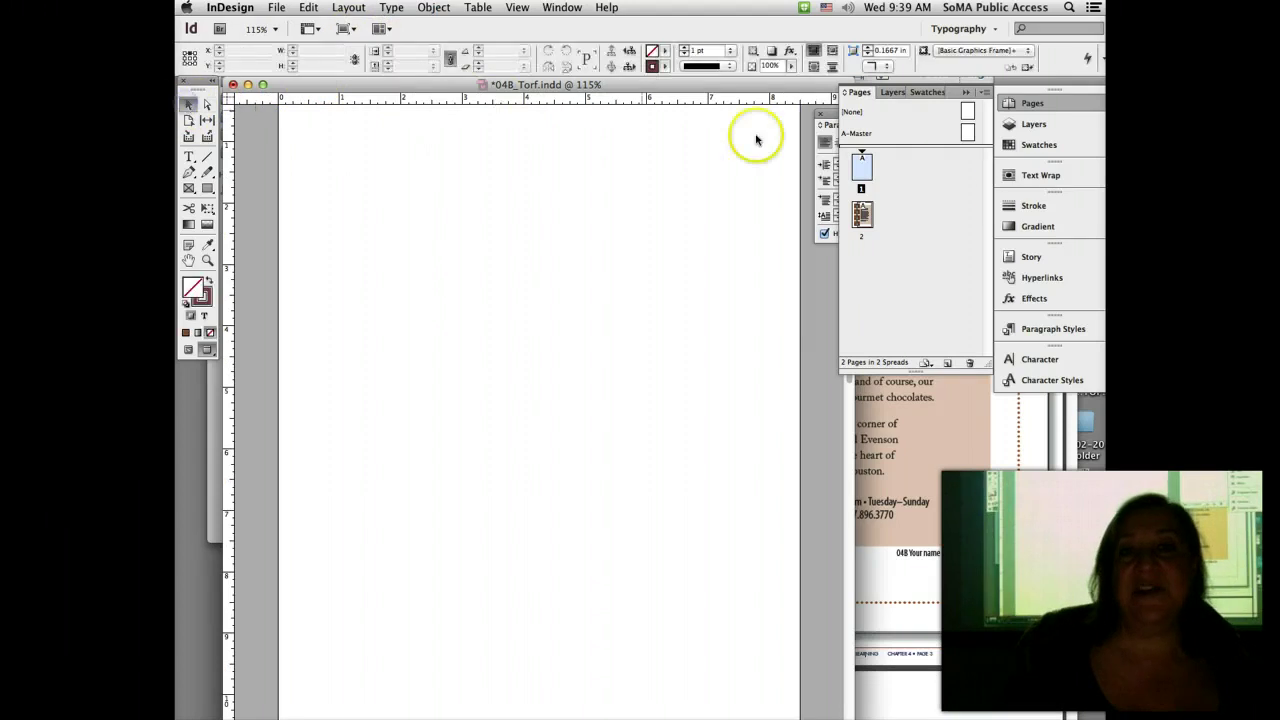
{"action": "double_click", "coordinate": [864, 171]}
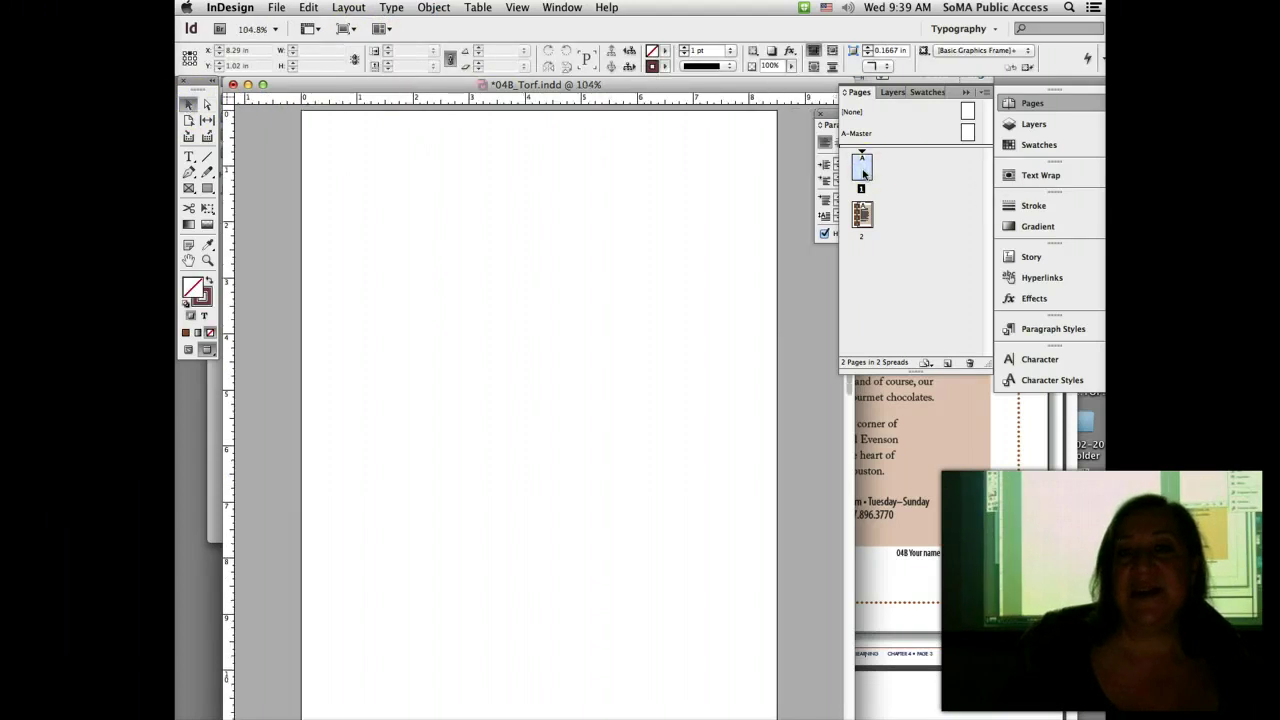
{"action": "double_click", "coordinate": [862, 214]}
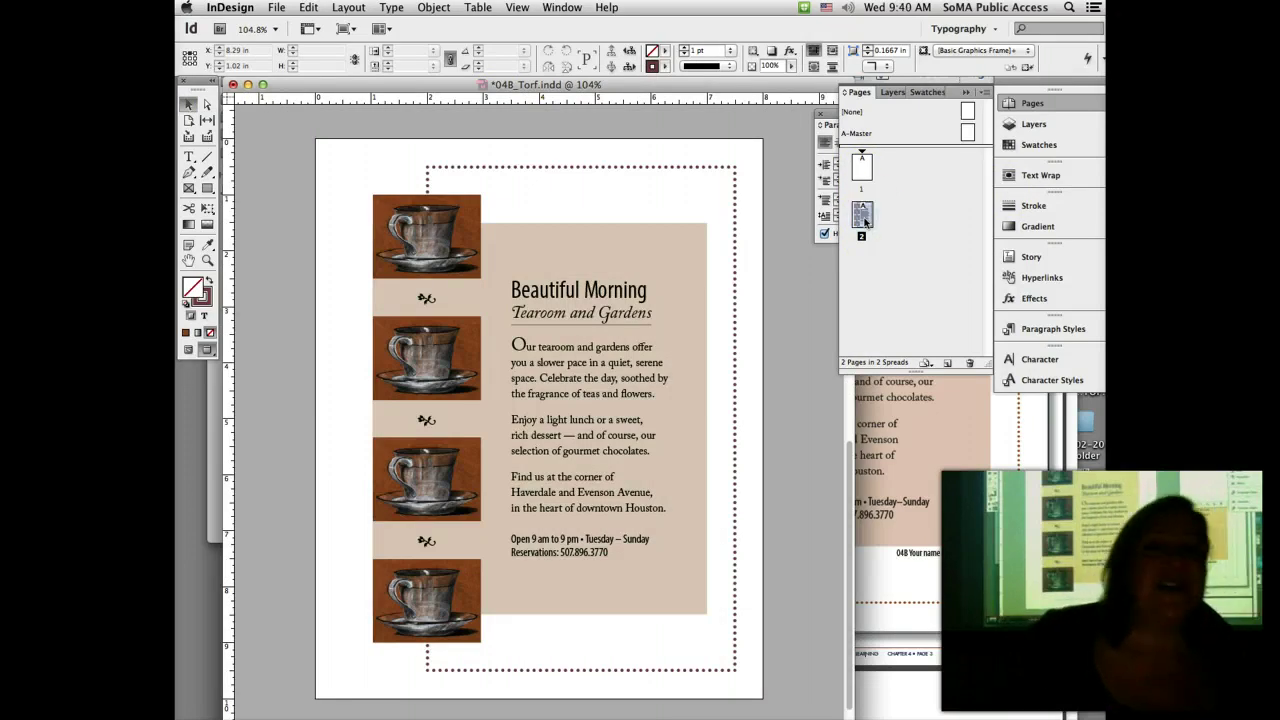
{"action": "left_click", "coordinate": [864, 178]}
{"action": "double_click", "coordinate": [864, 178]}
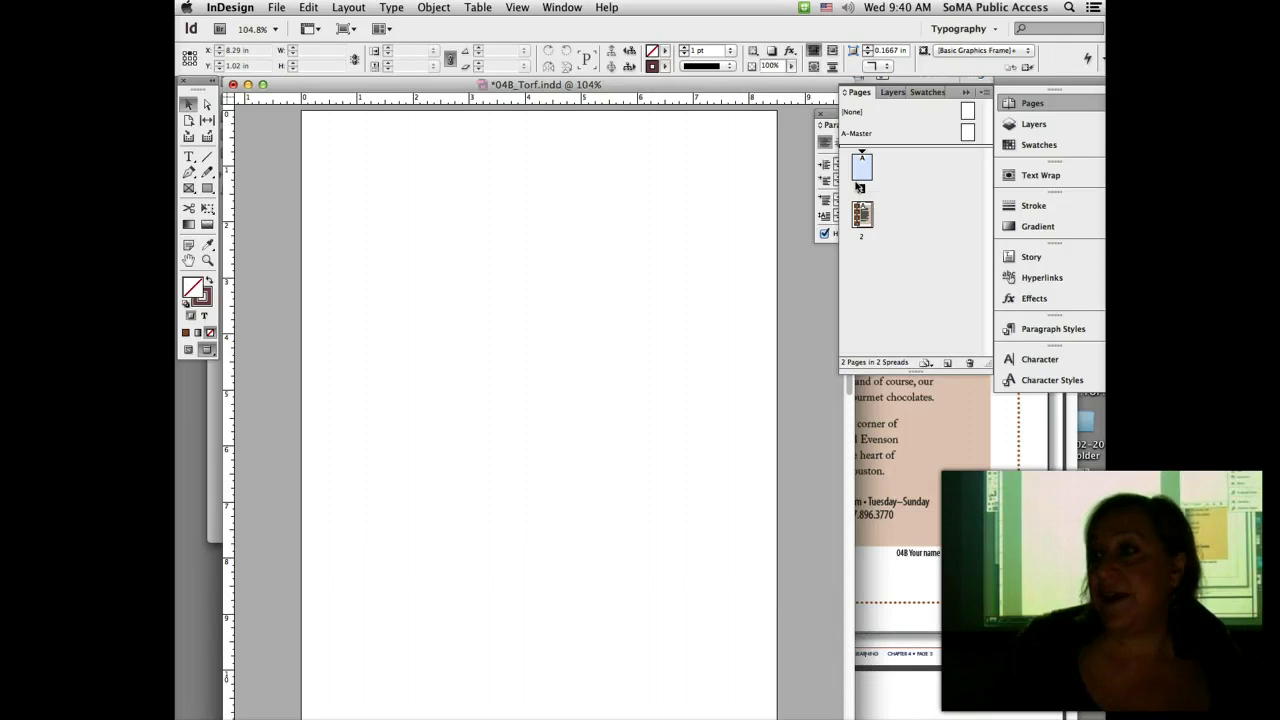
Step: Choose chapter04handout.pdf from the 04 Artwork and Resources folder to place, with import options shown
{"action": "left_click", "coordinate": [817, 152]}
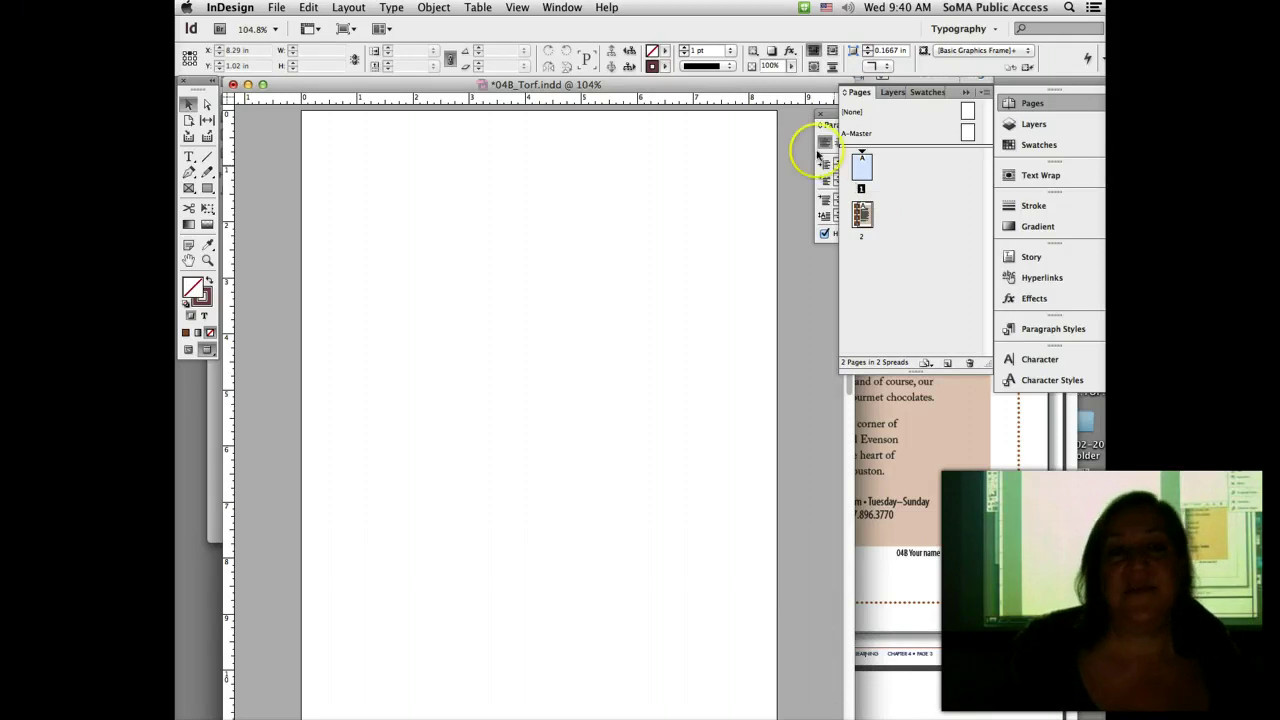
{"action": "left_click", "coordinate": [274, 7]}
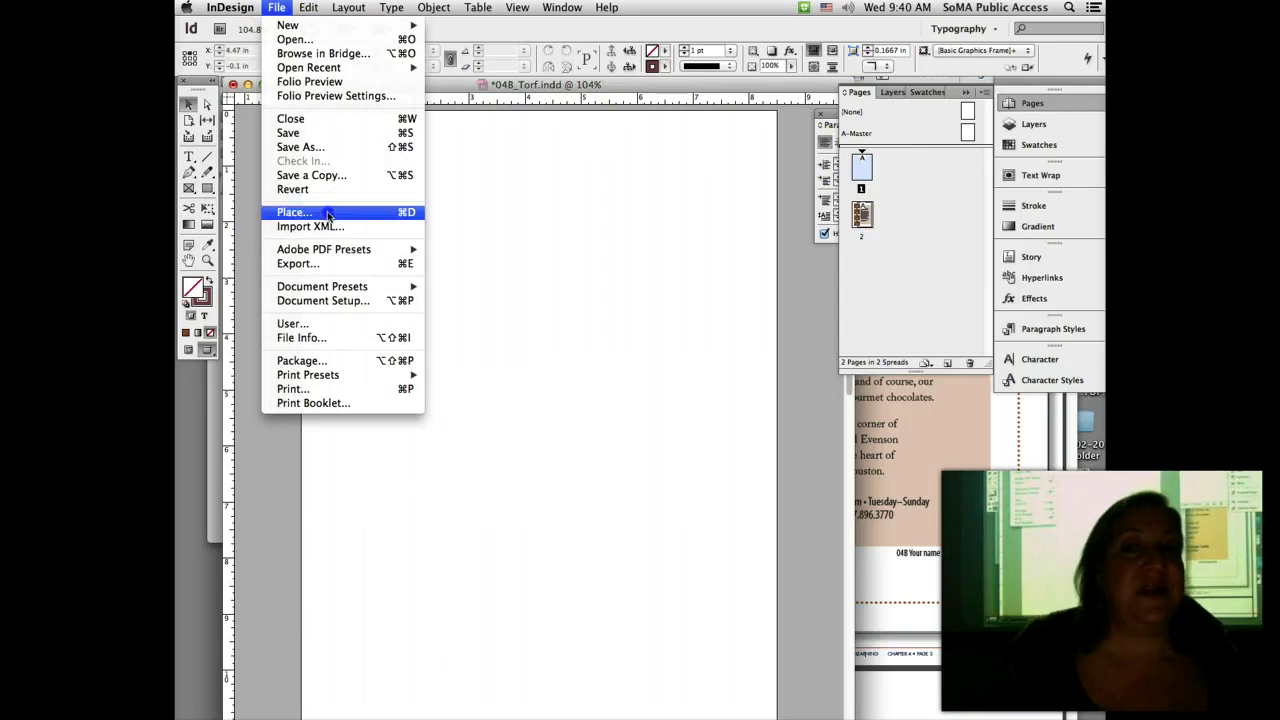
{"action": "left_click", "coordinate": [295, 212]}
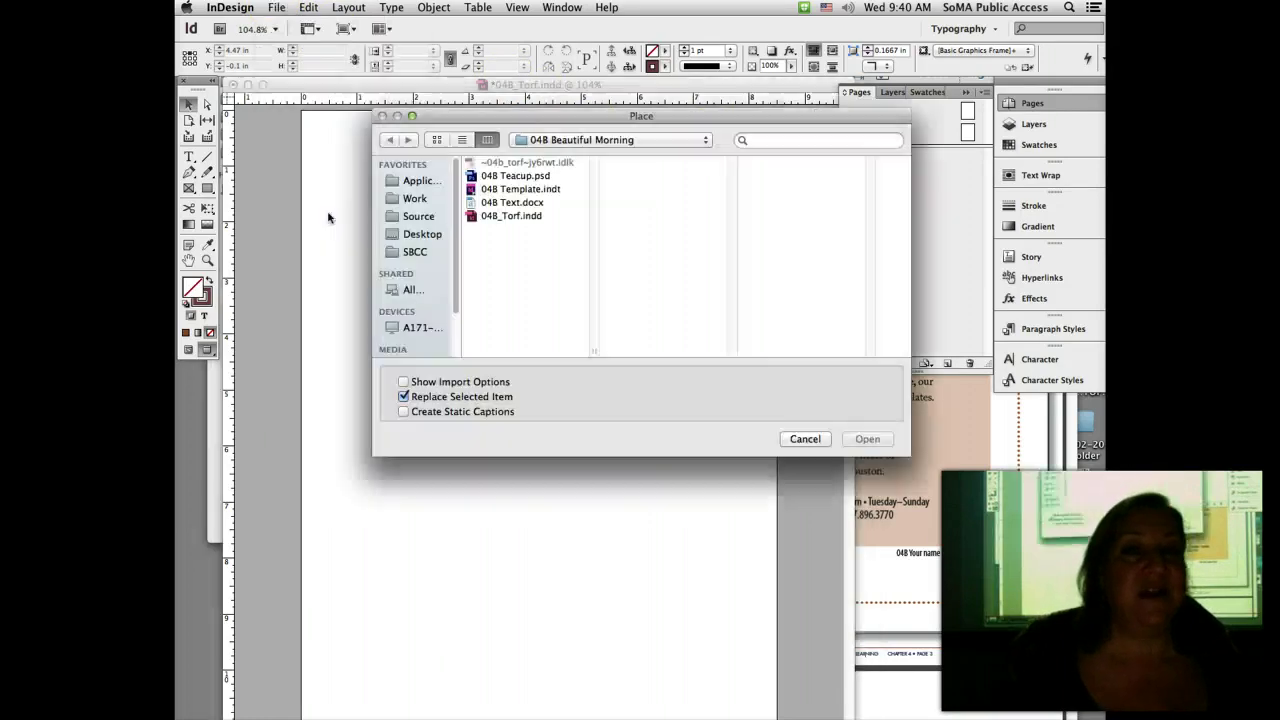
{"action": "left_click", "coordinate": [560, 140]}
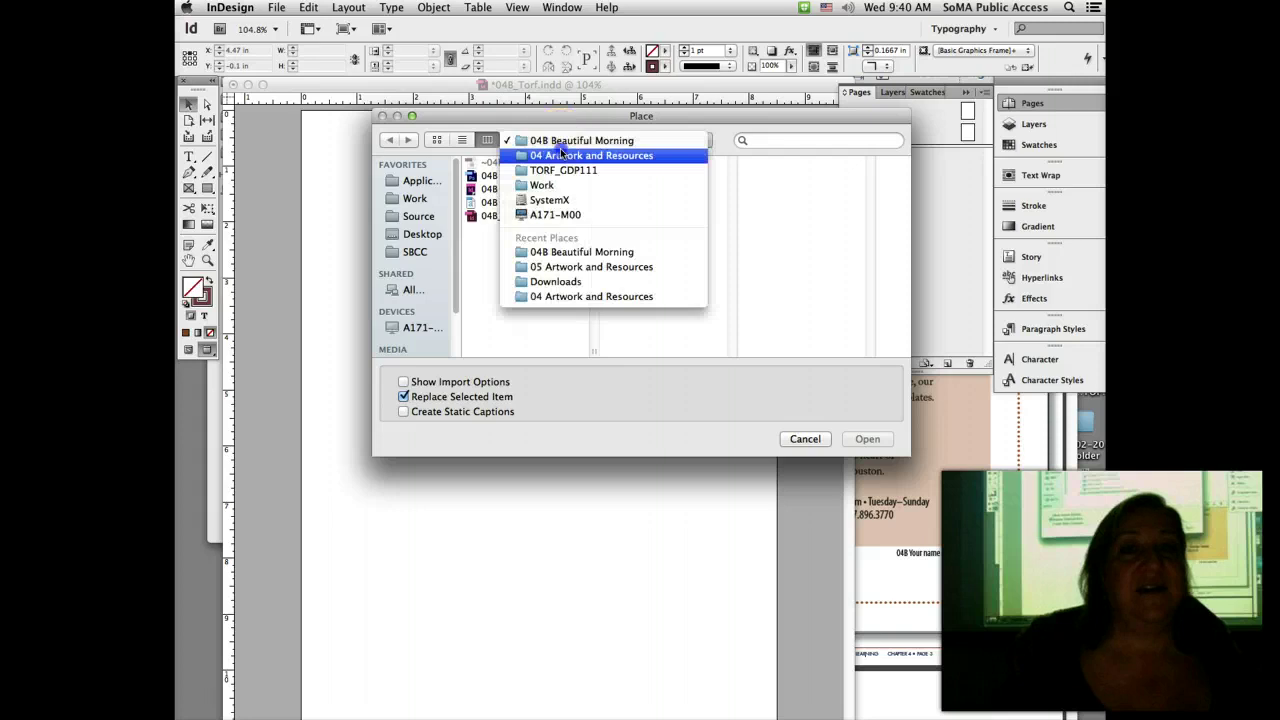
{"action": "left_click", "coordinate": [565, 157]}
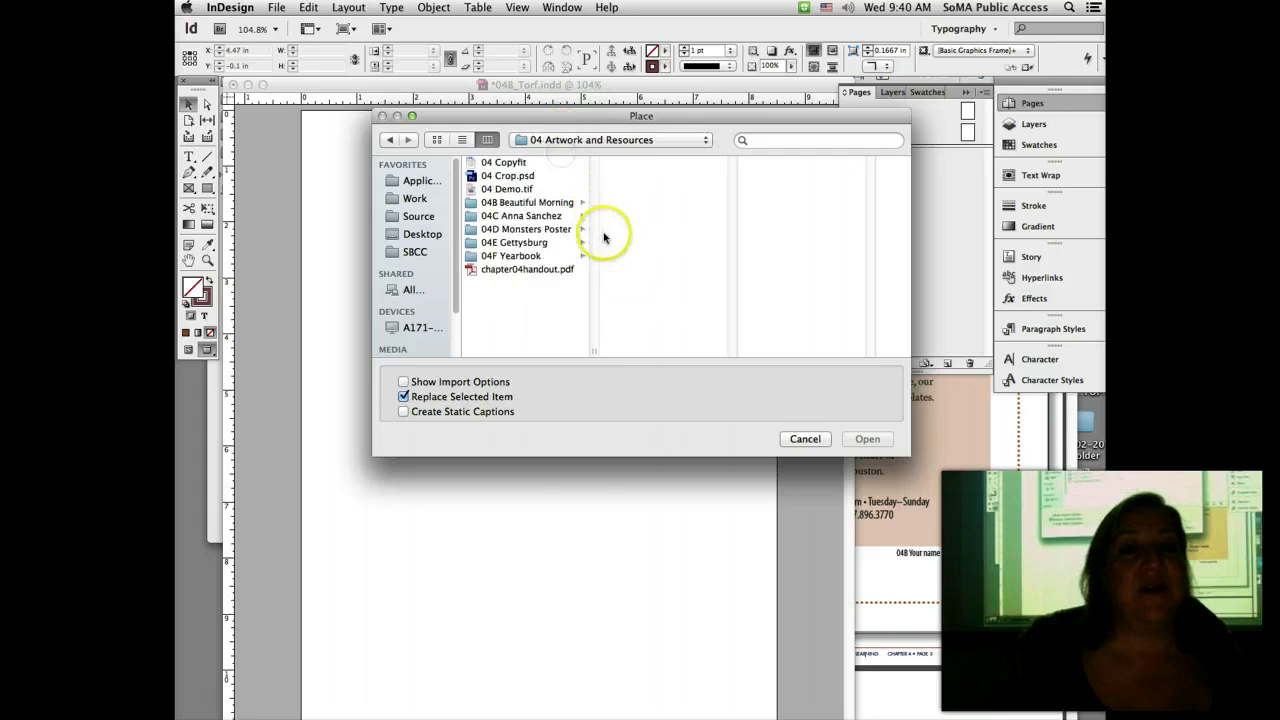
{"action": "left_click", "coordinate": [518, 270]}
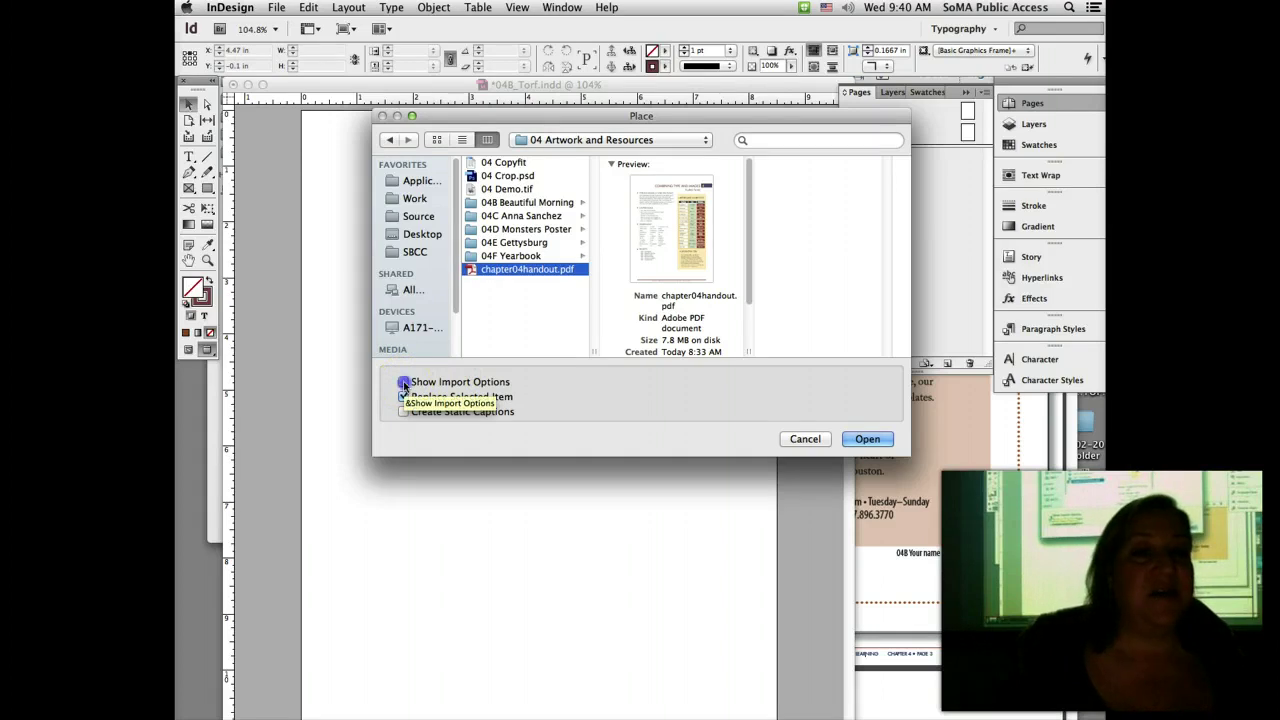
{"action": "left_click", "coordinate": [404, 383]}
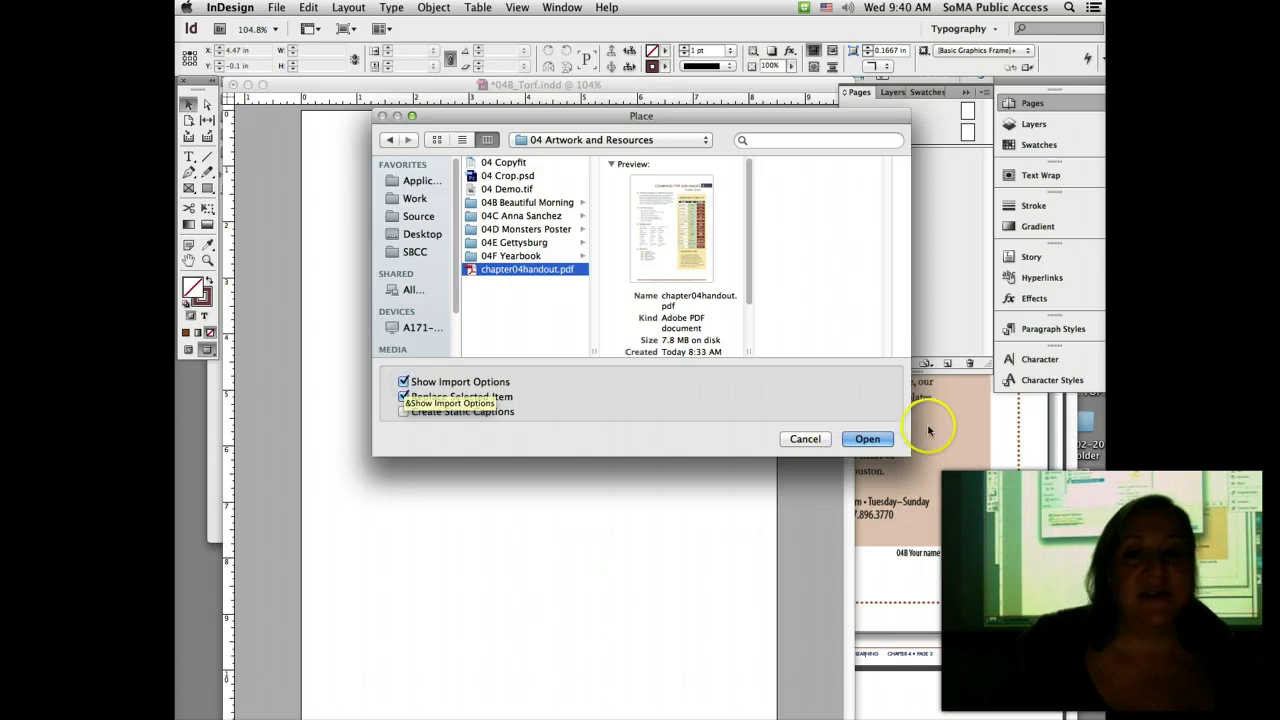
{"action": "left_click", "coordinate": [876, 441]}
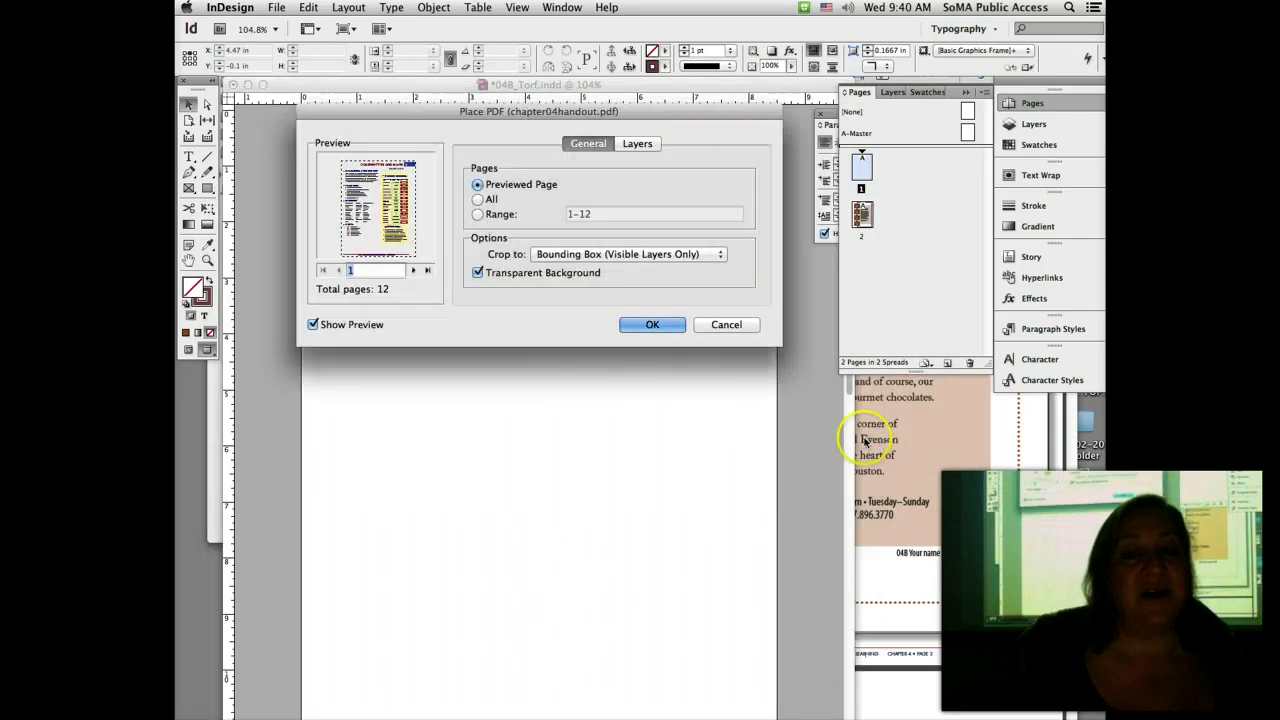
Step: Place page 2 of the PDF at the page's top-left corner
{"action": "left_click", "coordinate": [413, 270]}
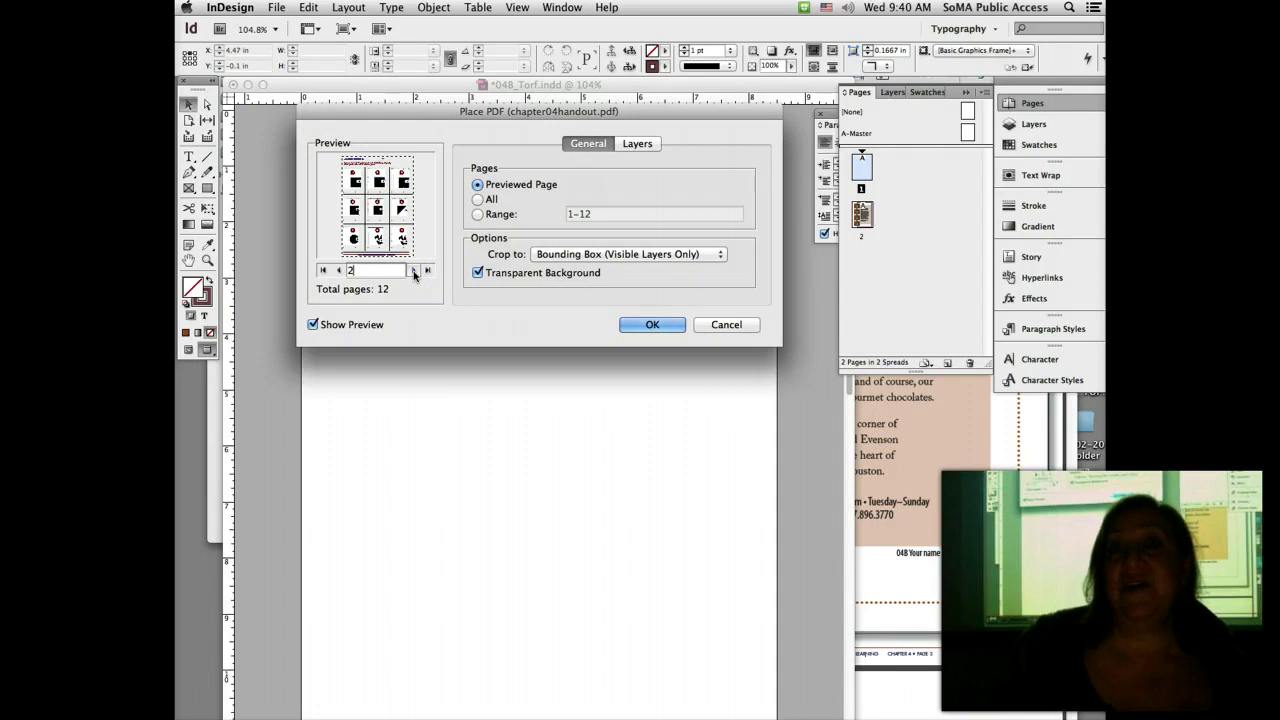
{"action": "left_click", "coordinate": [677, 289]}
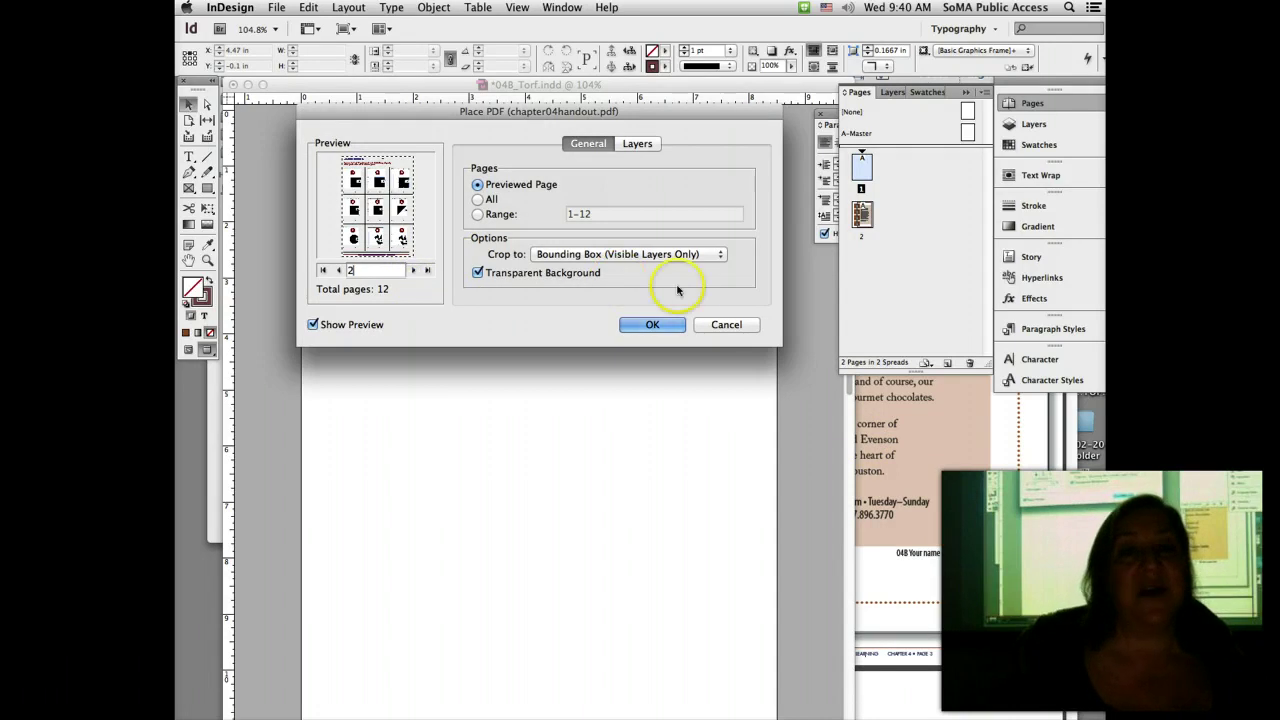
{"action": "left_click", "coordinate": [657, 323]}
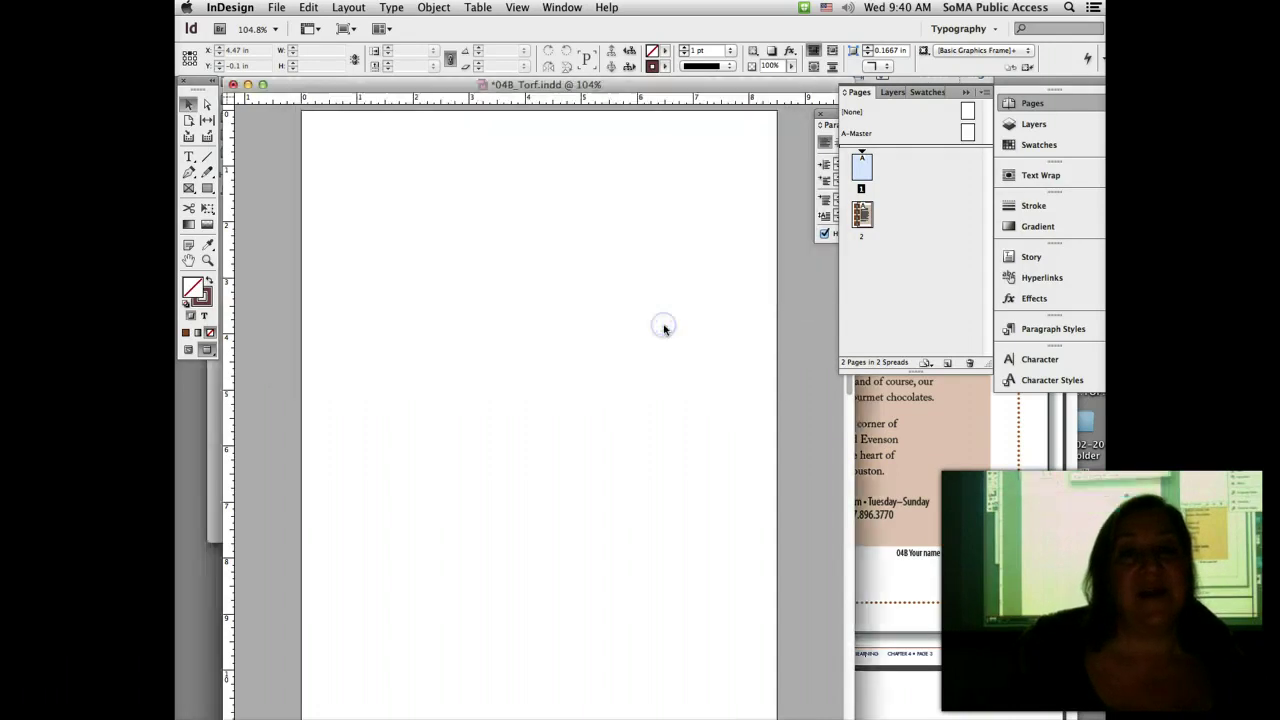
{"action": "left_click", "coordinate": [305, 113]}
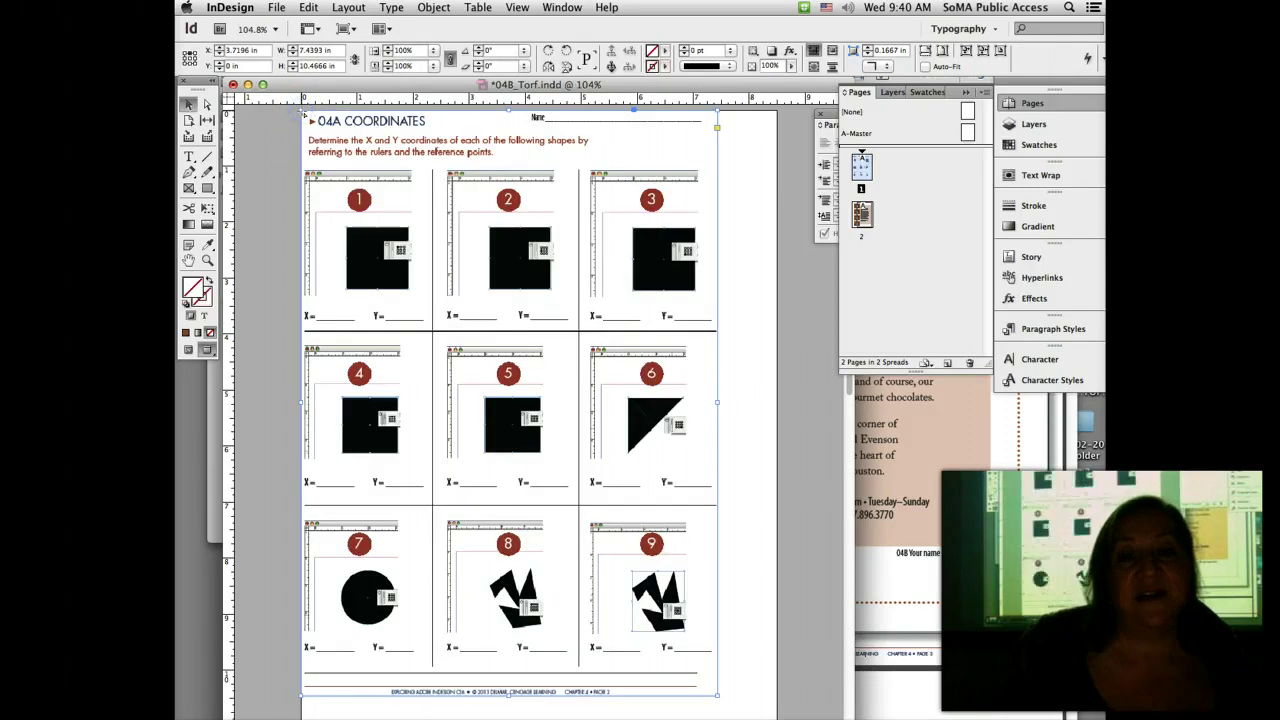
Step: Nudge the 04A Coordinates worksheet right and down, then set it to High Quality Display
{"action": "left_click", "coordinate": [380, 208]}
{"action": "left_click_drag", "start_coordinate": [380, 208], "coordinate": [416, 222]}
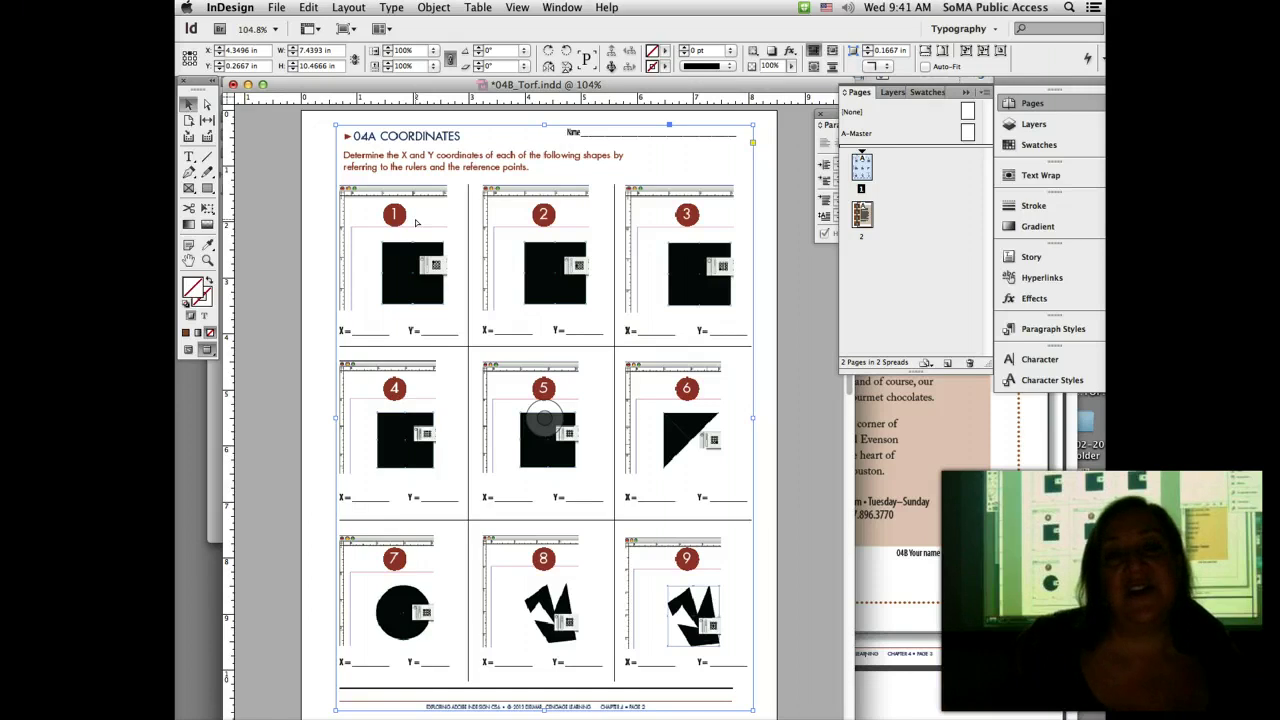
{"action": "left_click", "coordinate": [433, 7]}
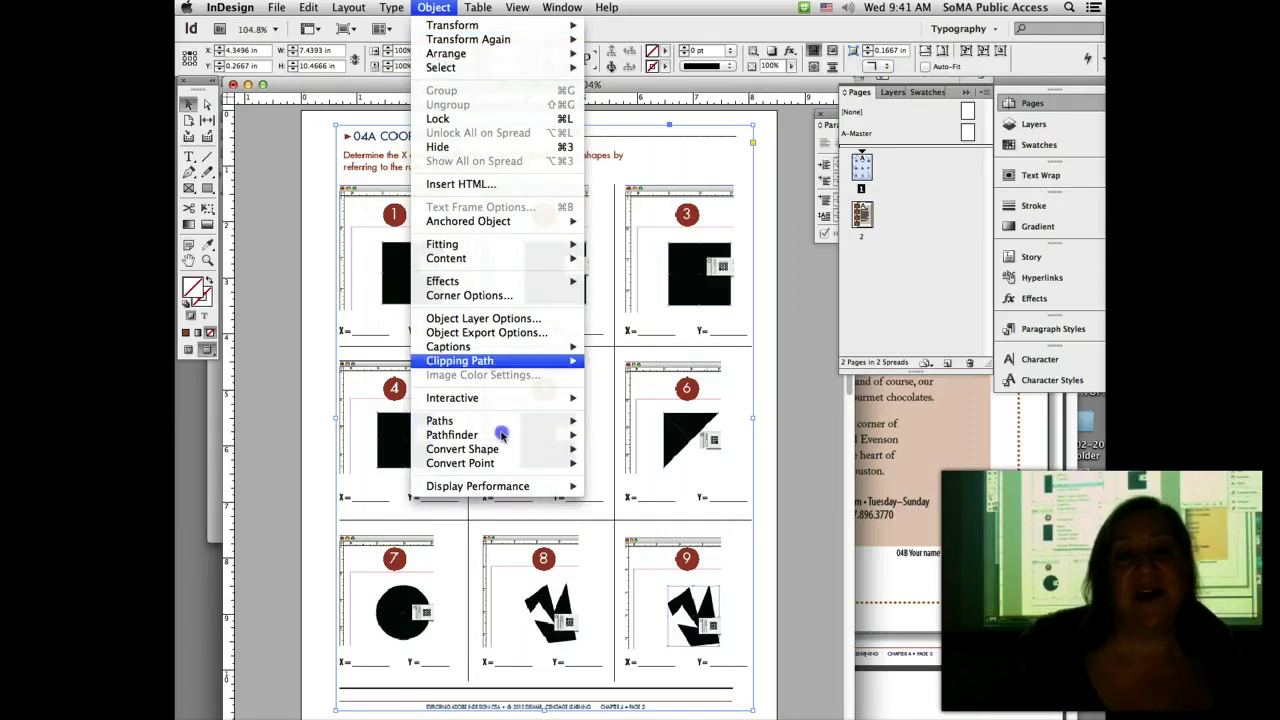
{"action": "mouse_move", "coordinate": [511, 488]}
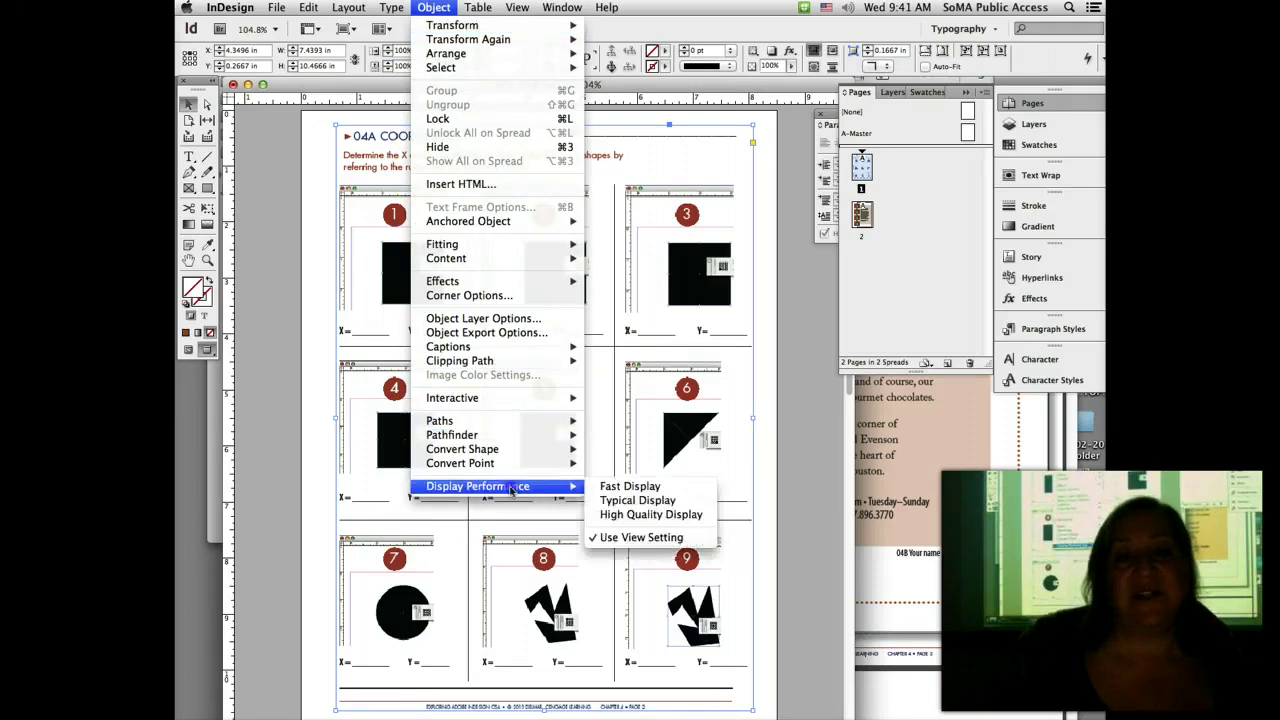
{"action": "left_click", "coordinate": [665, 515]}
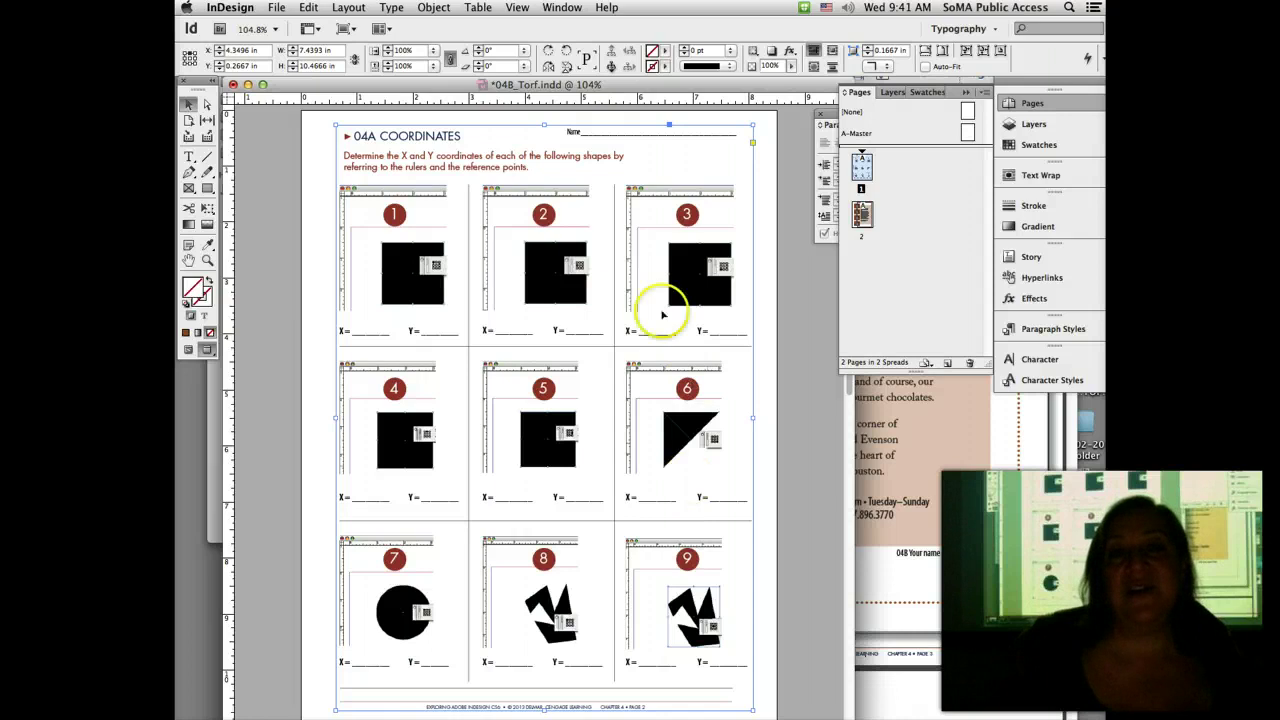
{"action": "left_click", "coordinate": [436, 8]}
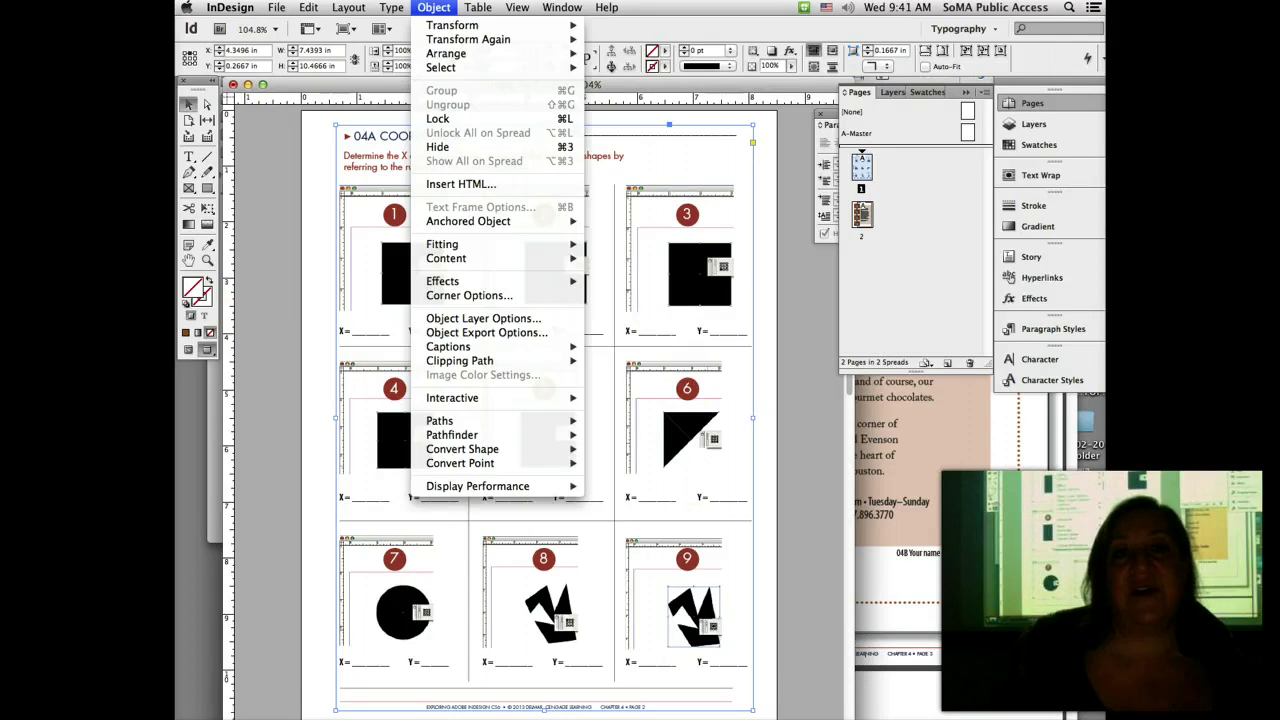
{"action": "left_click", "coordinate": [460, 120]}
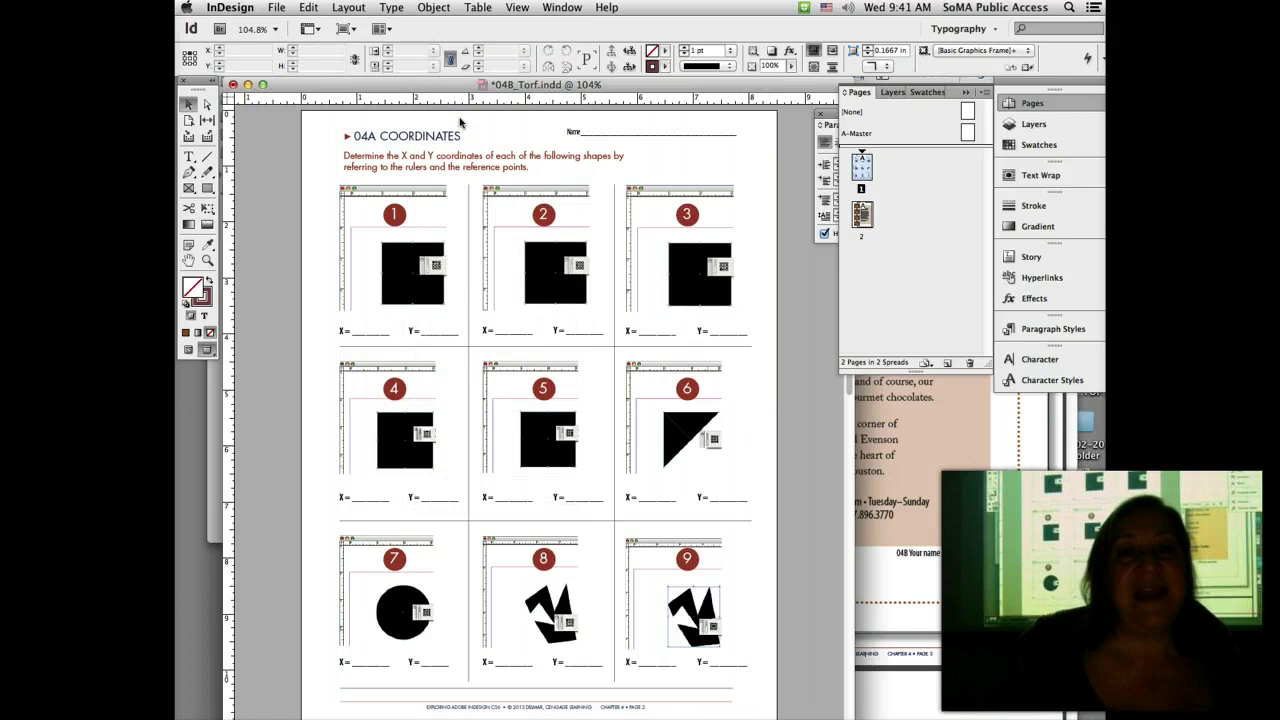
Step: Zoom into shape 1 and enter 'dmf-' in a text frame over the X blank
{"action": "left_click", "coordinate": [207, 260]}
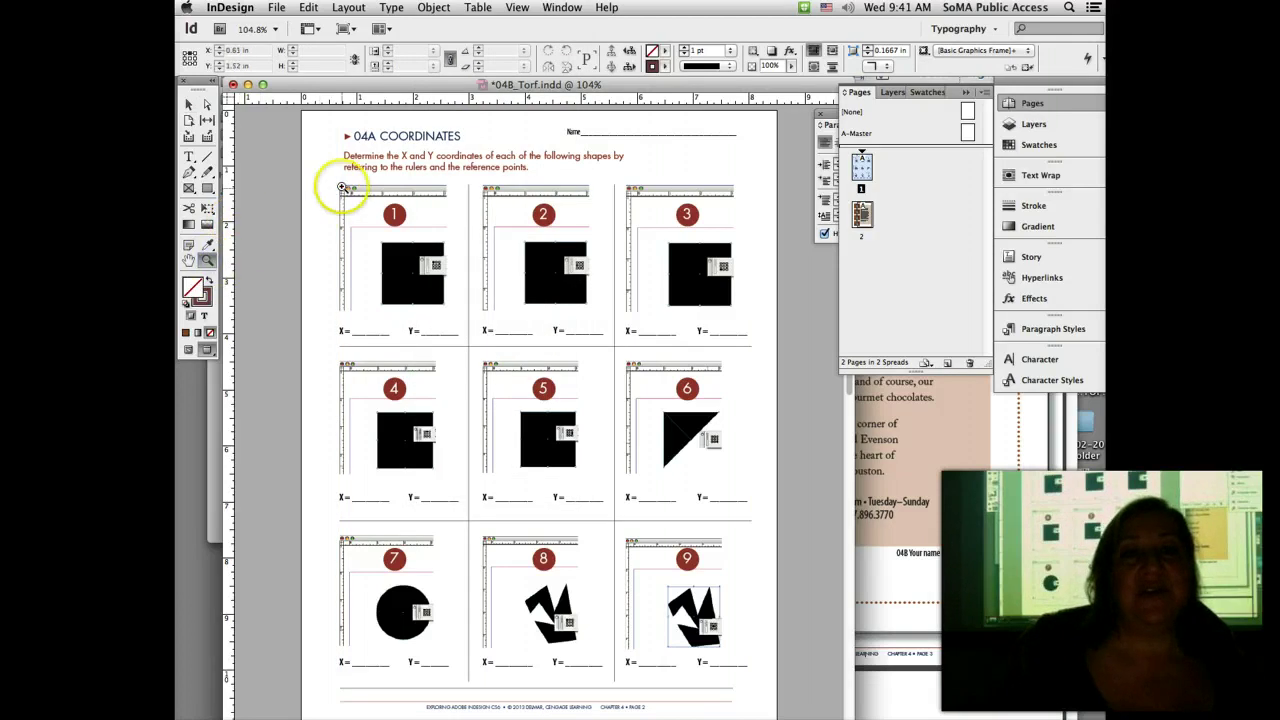
{"action": "left_click_drag", "start_coordinate": [341, 187], "coordinate": [488, 356]}
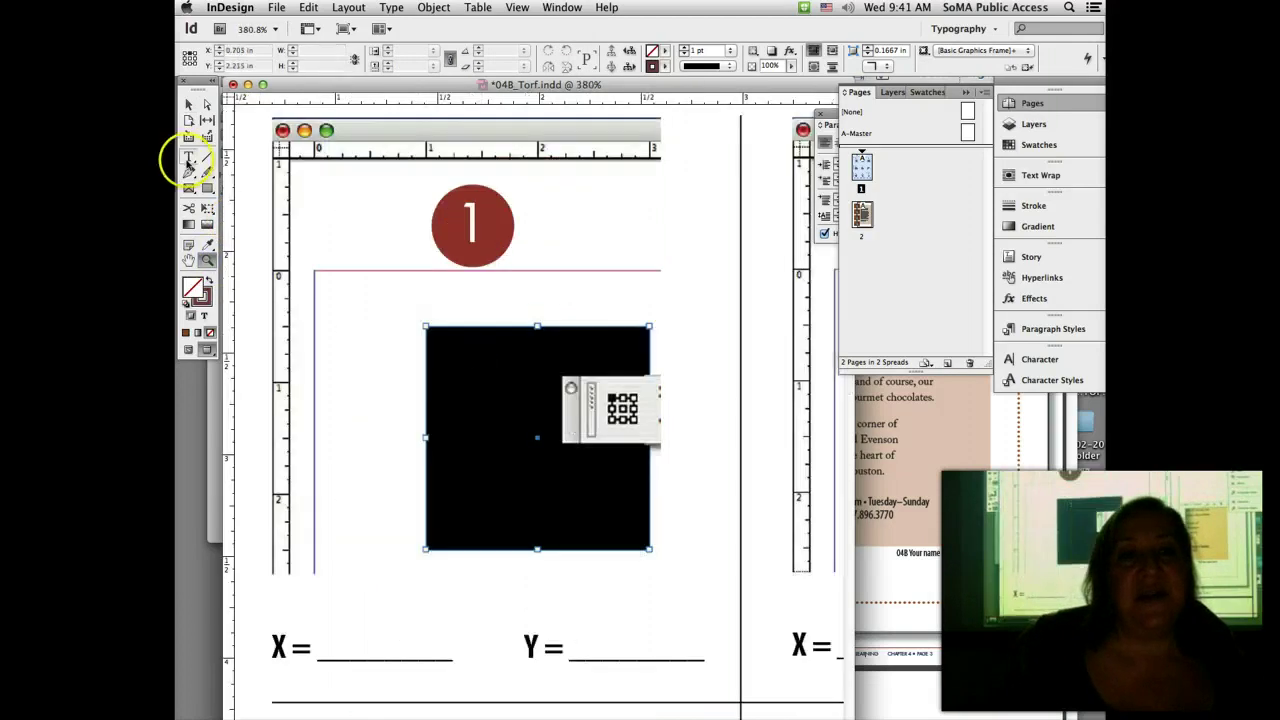
{"action": "left_click", "coordinate": [188, 156]}
{"action": "left_click_drag", "start_coordinate": [338, 623], "coordinate": [430, 655]}
{"action": "type", "text": "dmf-"}
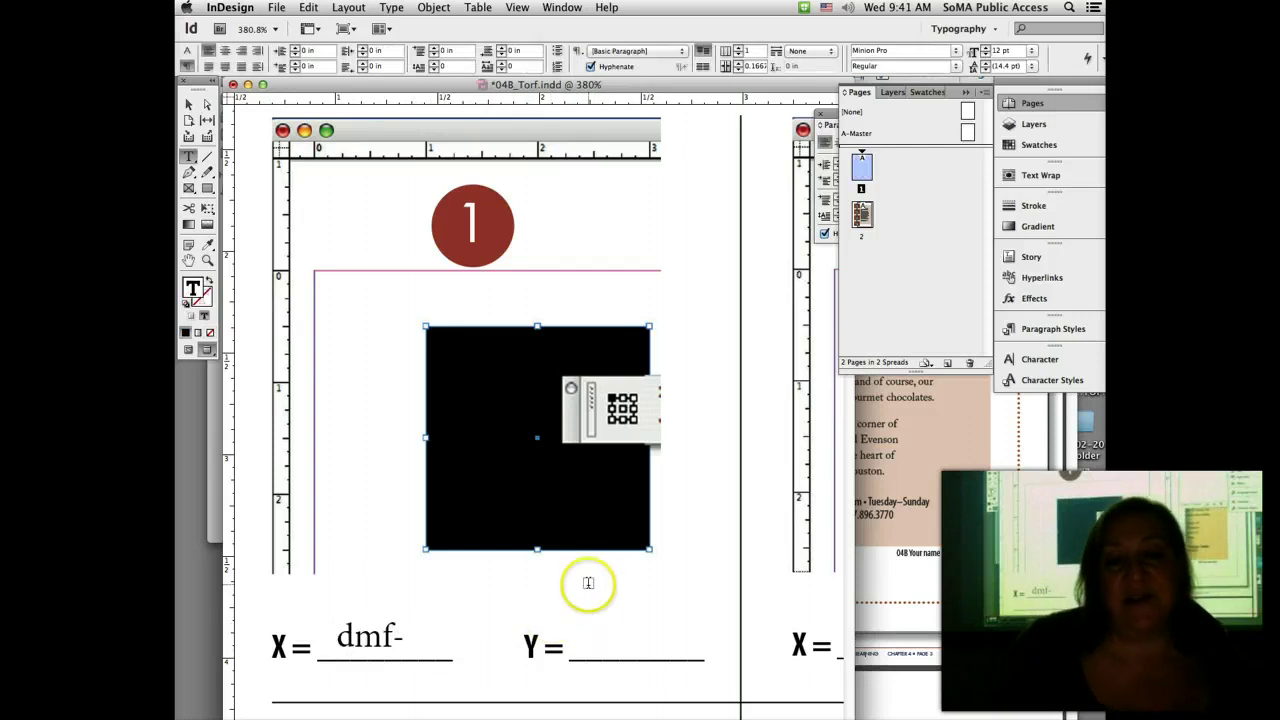
Step: Enter 'nop-' over the Y blank, zoom out to the whole worksheet, and save
{"action": "left_click_drag", "start_coordinate": [586, 625], "coordinate": [686, 660]}
{"action": "type", "text": "nop-"}
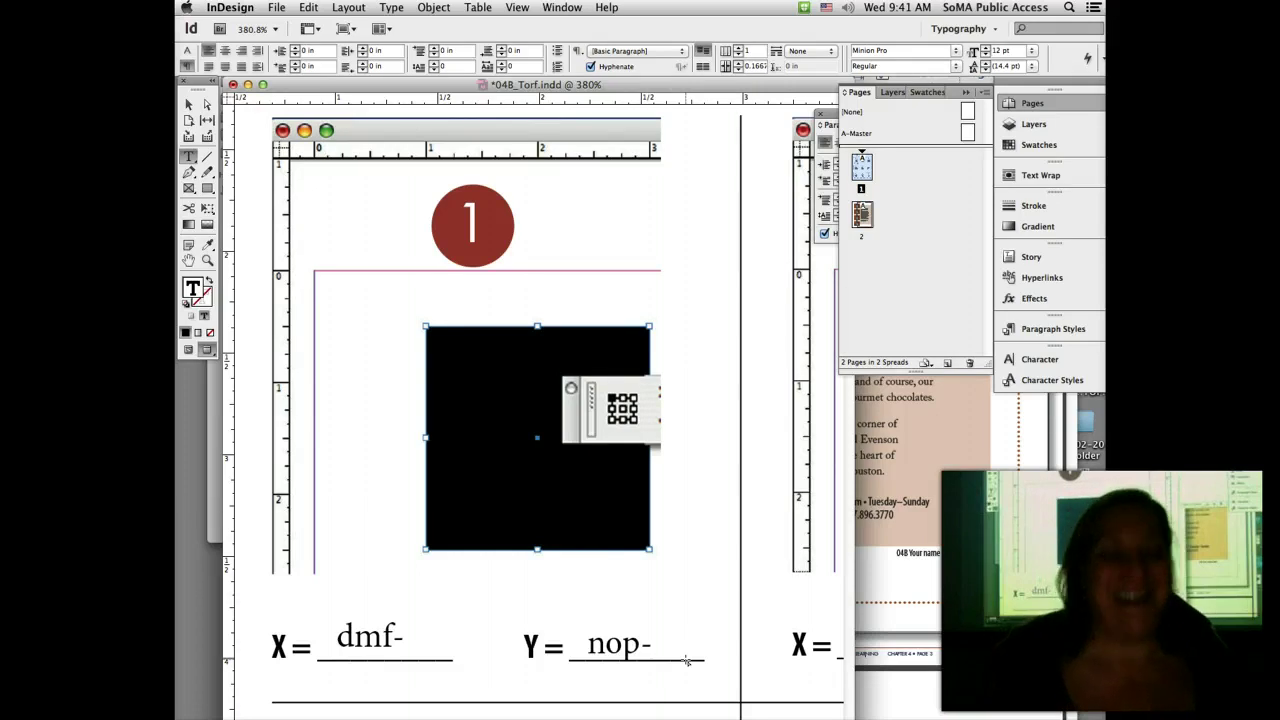
{"action": "key", "text": "super+0"}
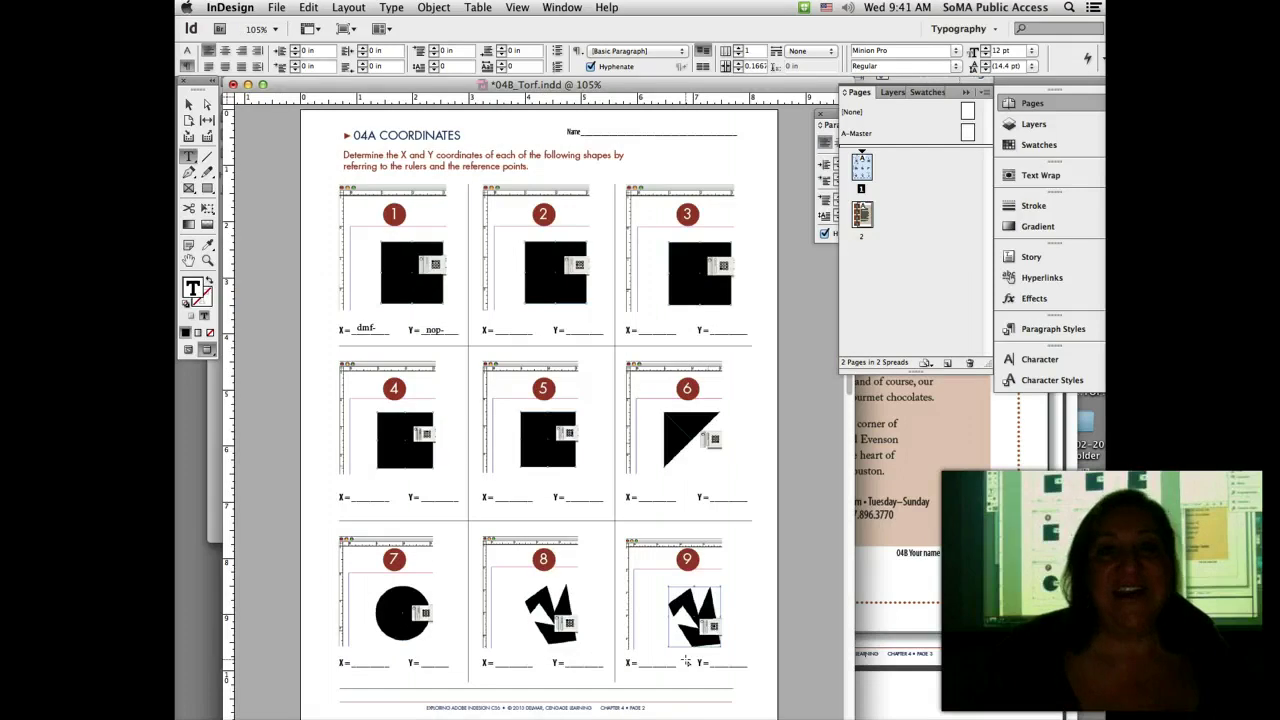
{"action": "key", "text": "super+s"}
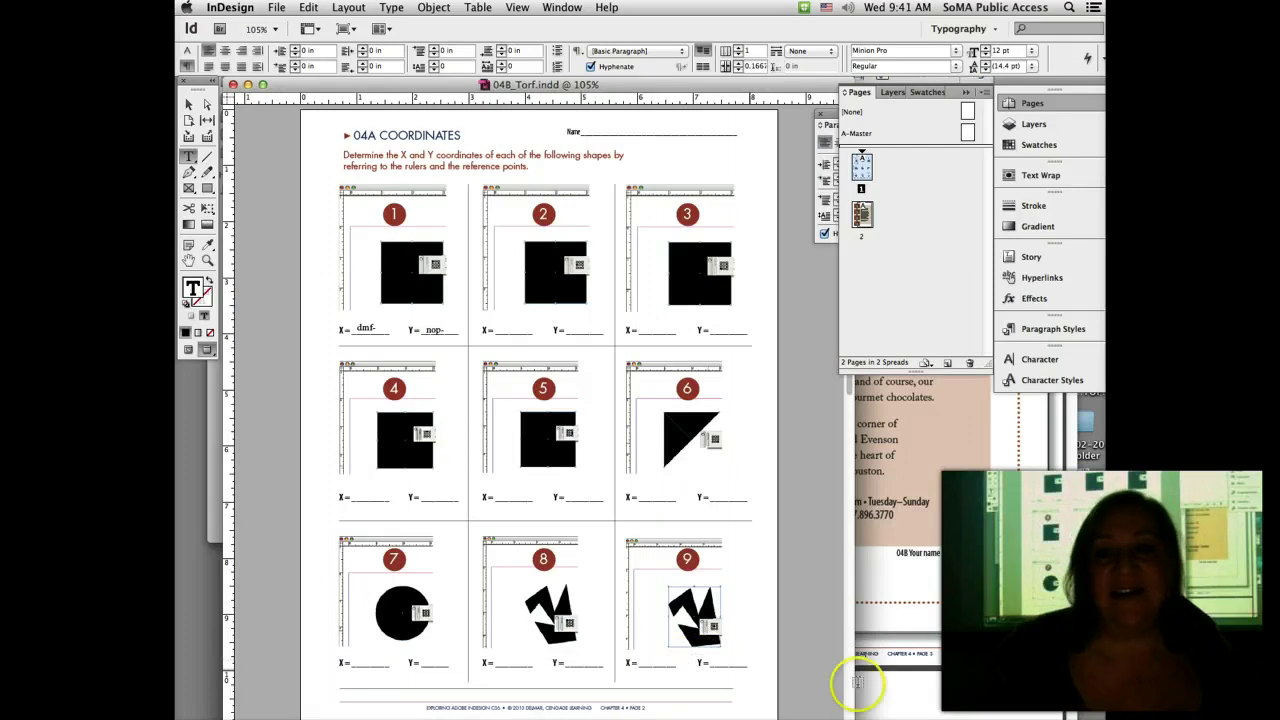
Step: Bring the Acrobat handout forward and scroll to page 7's 04D Monsters flyer instructions
{"action": "left_click", "coordinate": [930, 580]}
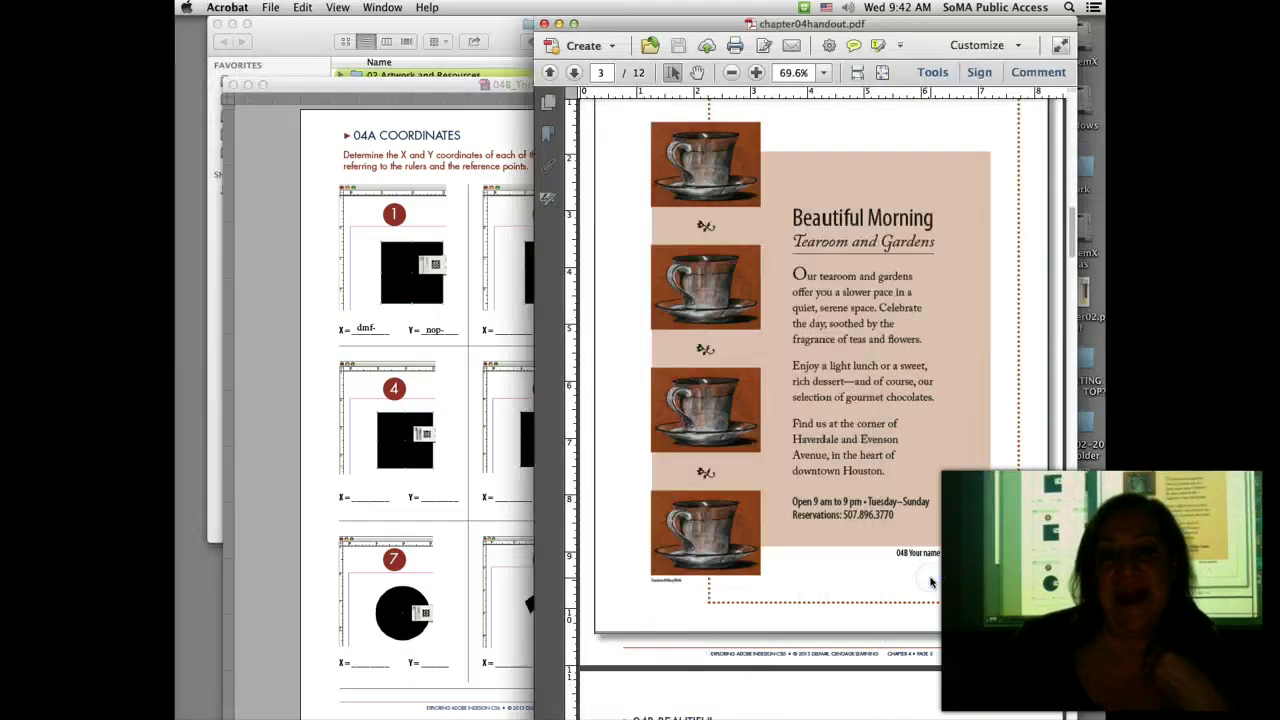
{"action": "scroll", "coordinate": [930, 580], "scroll_direction": "down", "scroll_amount": 10}
{"action": "scroll", "coordinate": [930, 580], "scroll_direction": "down", "scroll_amount": 3}
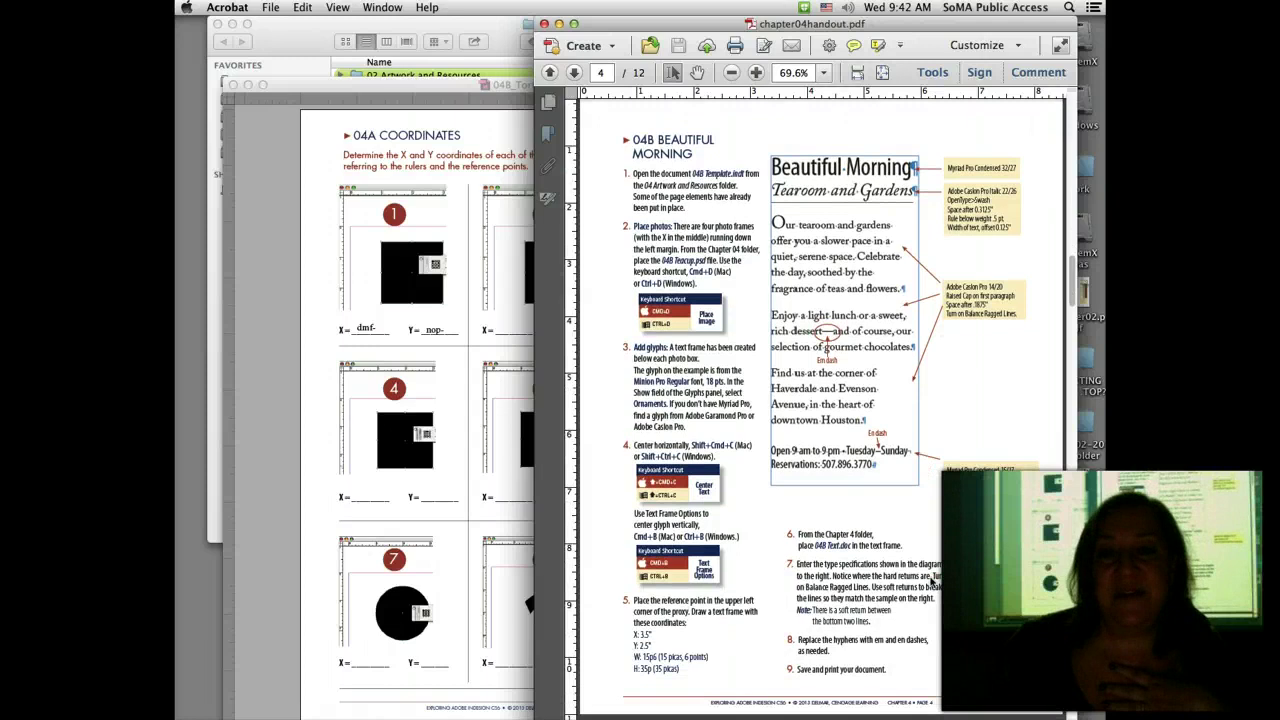
{"action": "scroll", "coordinate": [930, 581], "scroll_direction": "down", "scroll_amount": 15}
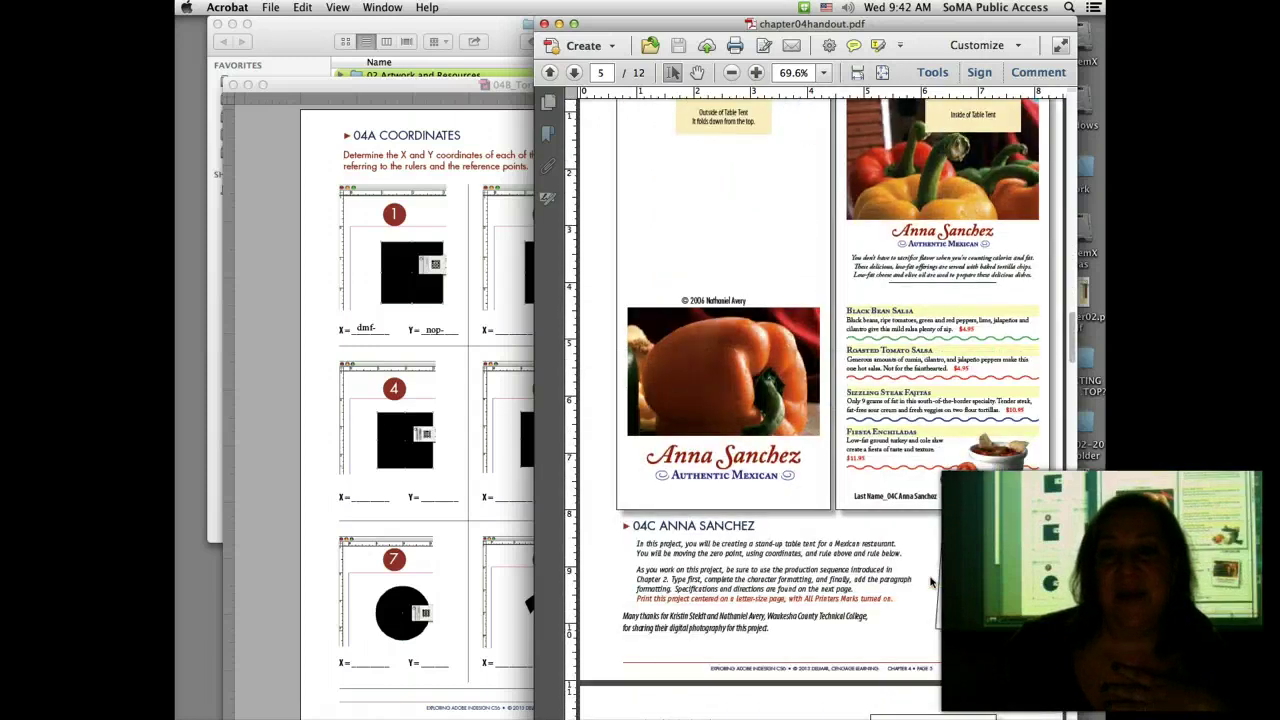
{"action": "scroll", "coordinate": [930, 580], "scroll_direction": "down", "scroll_amount": 15}
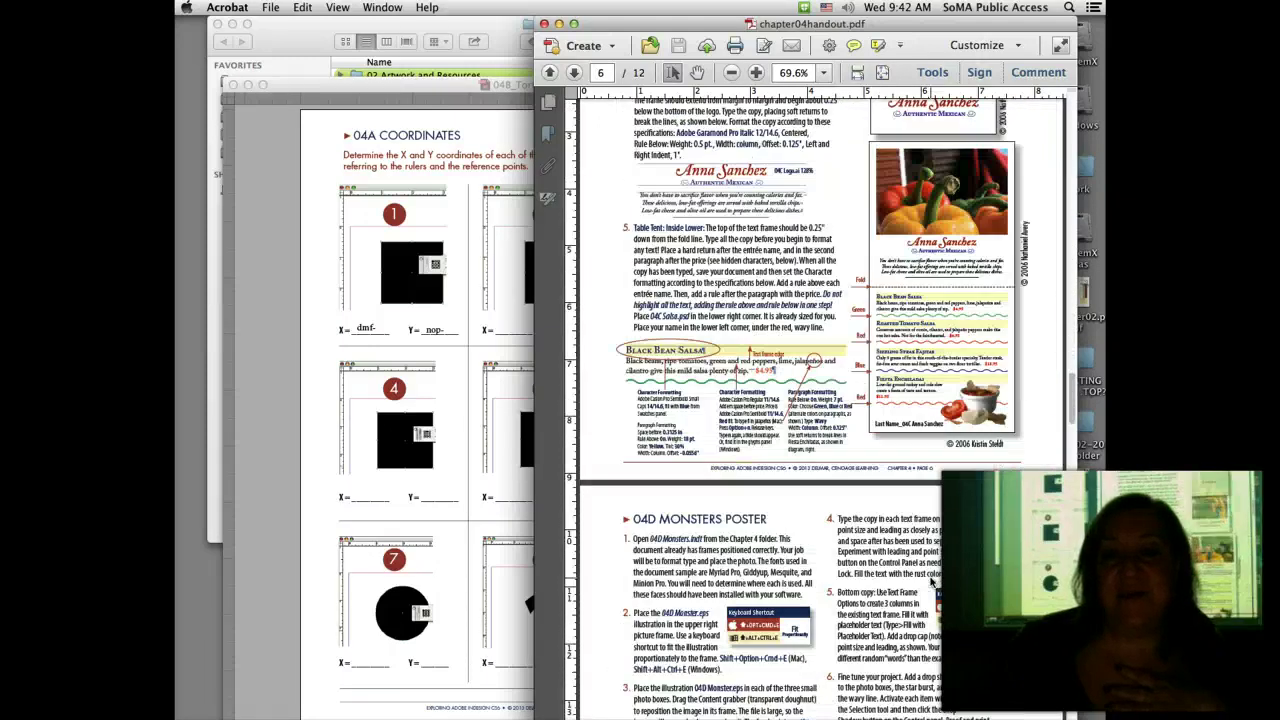
{"action": "scroll", "coordinate": [933, 581], "scroll_direction": "down", "scroll_amount": 10}
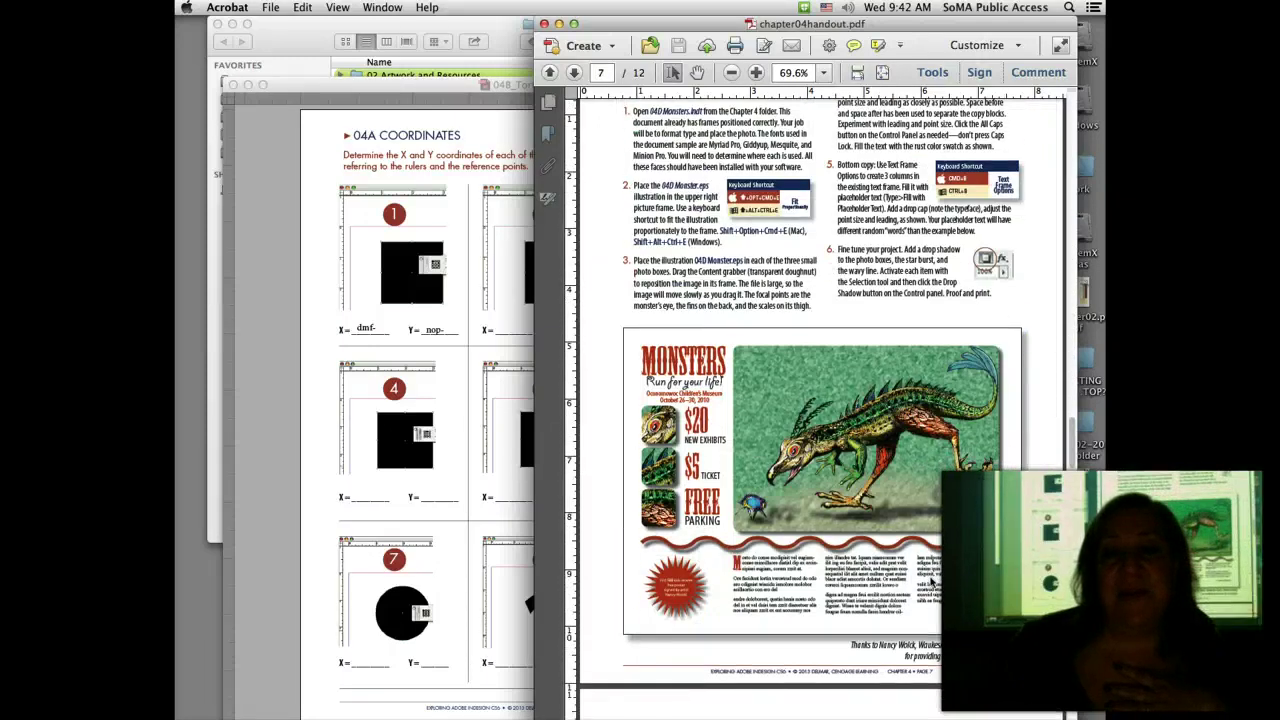
{"action": "scroll", "coordinate": [930, 583], "scroll_direction": "down", "scroll_amount": 1}
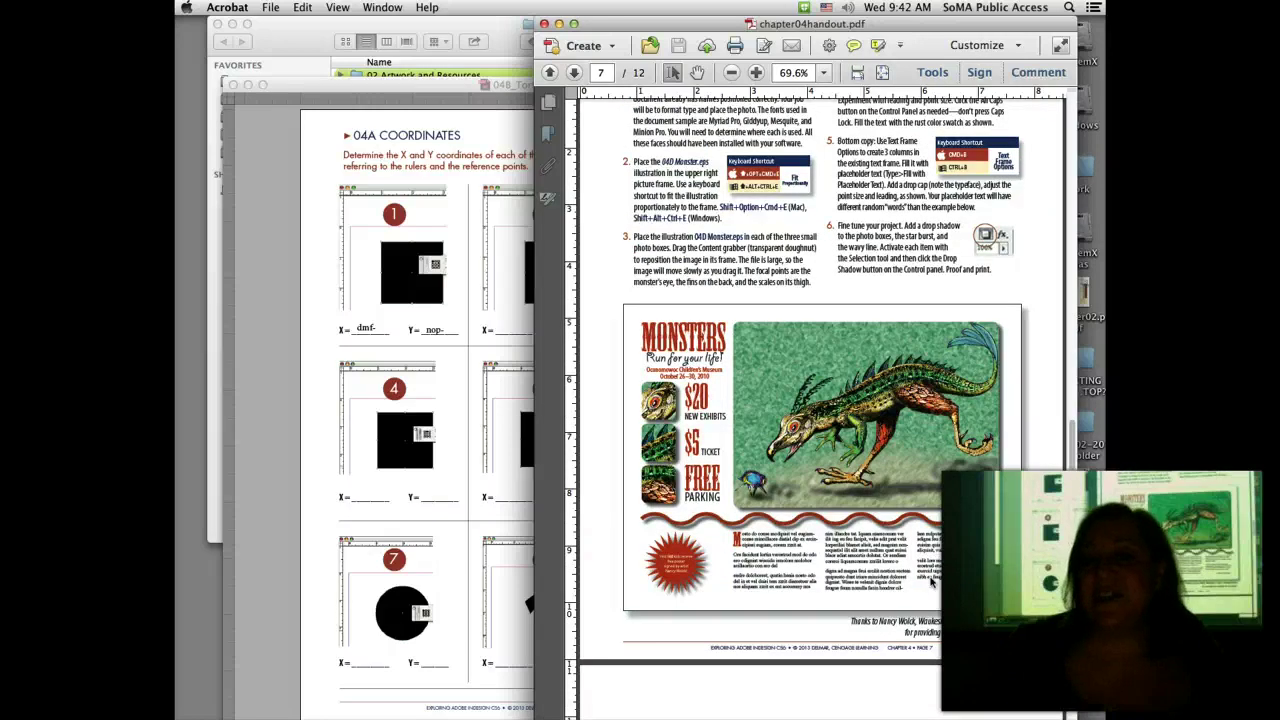
{"action": "scroll", "coordinate": [930, 583], "scroll_direction": "down", "scroll_amount": 20}
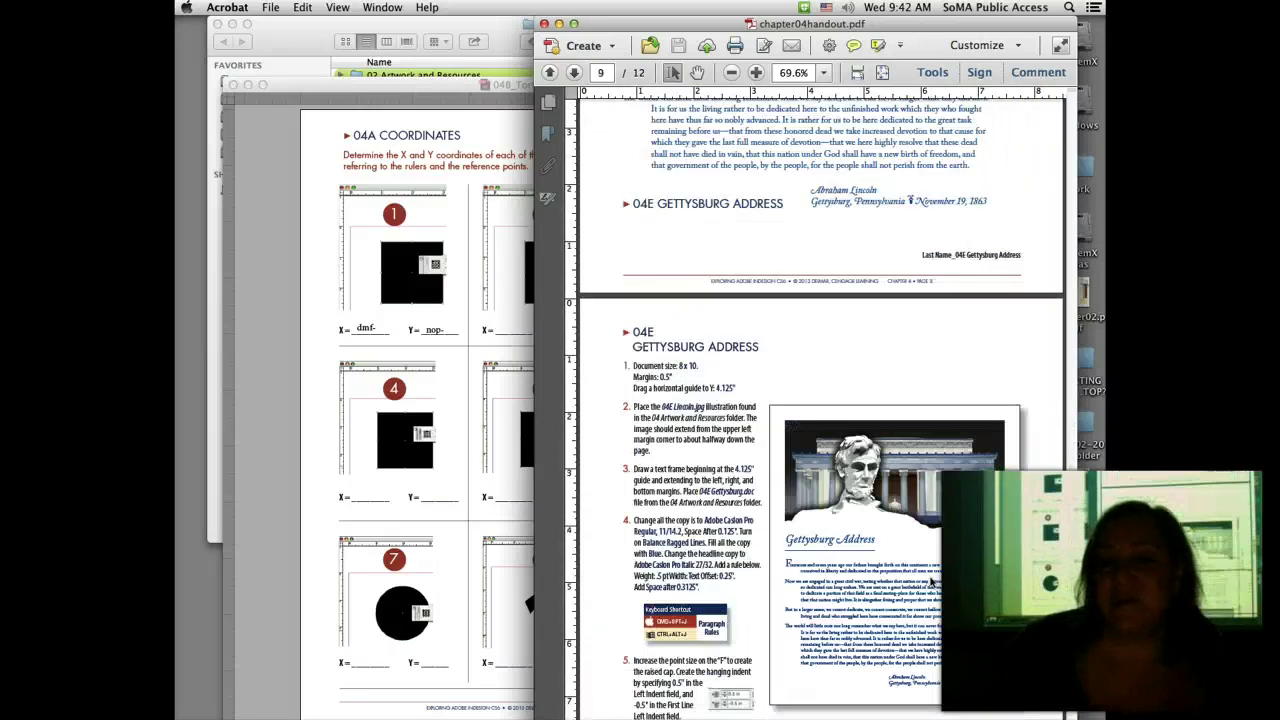
{"action": "scroll", "coordinate": [930, 583], "scroll_direction": "down", "scroll_amount": 5}
{"action": "scroll", "coordinate": [930, 583], "scroll_direction": "up", "scroll_amount": 12}
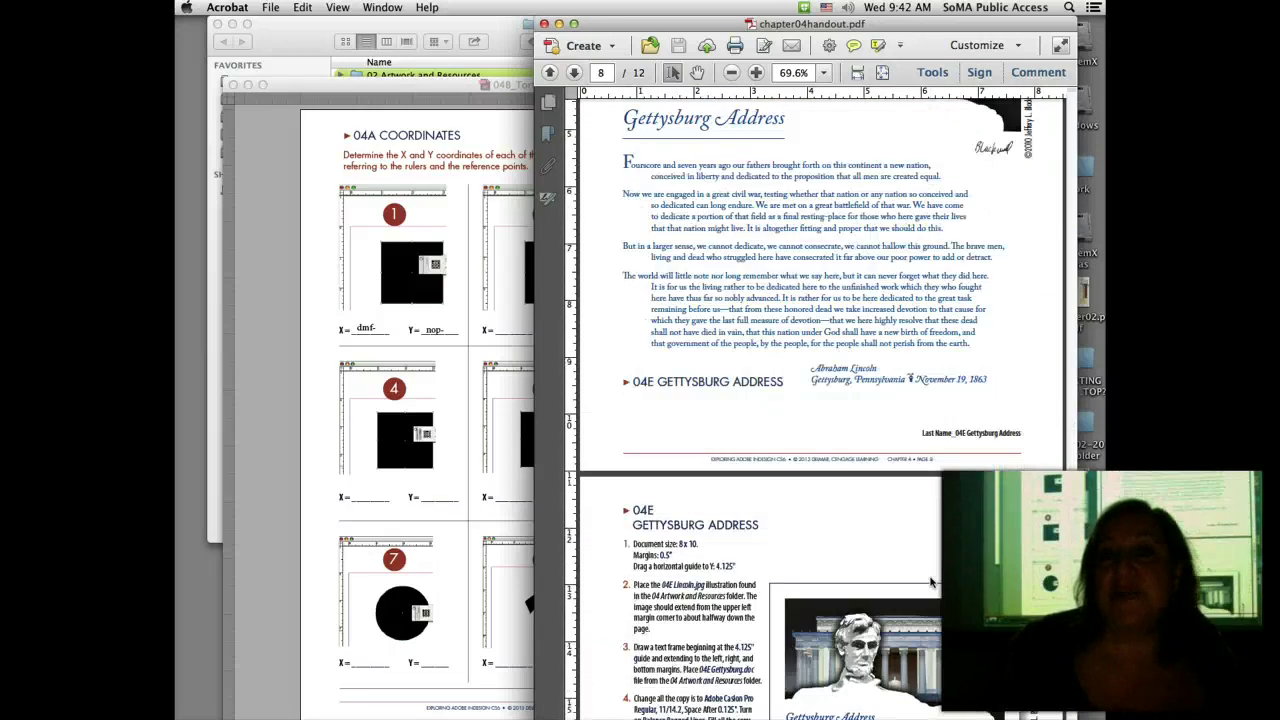
{"action": "scroll", "coordinate": [930, 583], "scroll_direction": "up", "scroll_amount": 20}
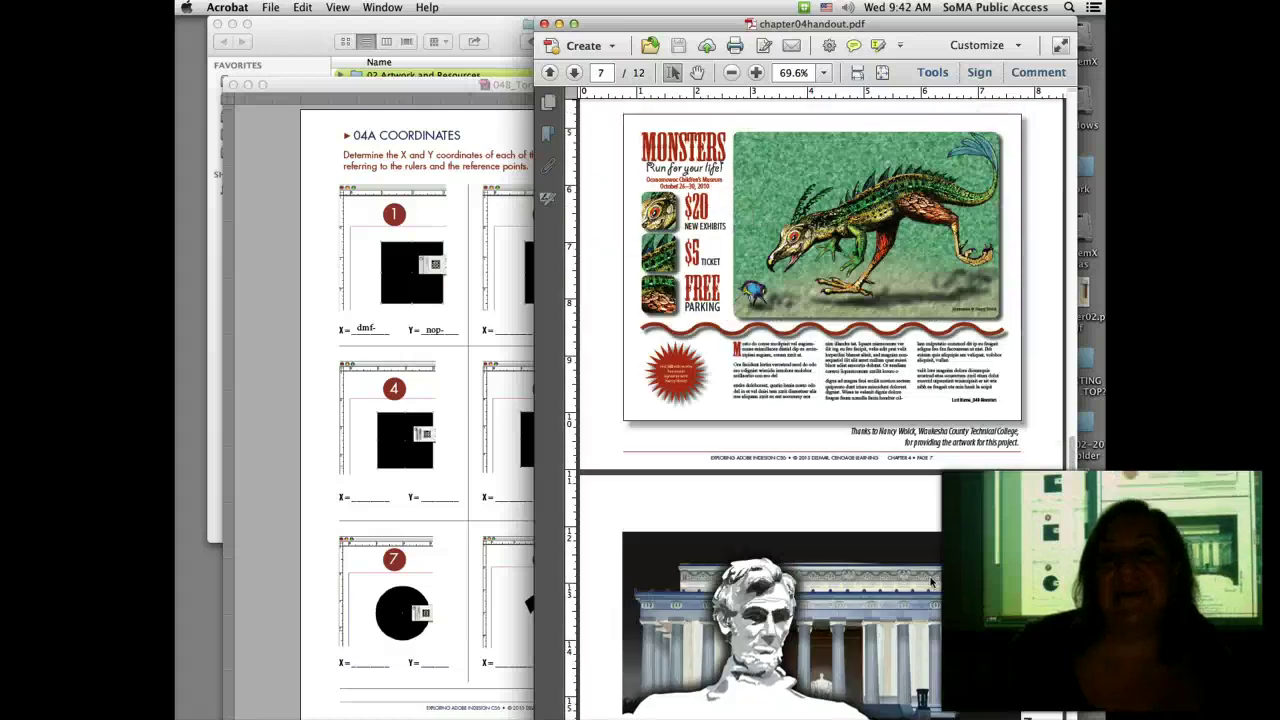
{"action": "scroll", "coordinate": [930, 583], "scroll_direction": "up", "scroll_amount": 3}
{"action": "scroll", "coordinate": [930, 583], "scroll_direction": "up", "scroll_amount": 1}
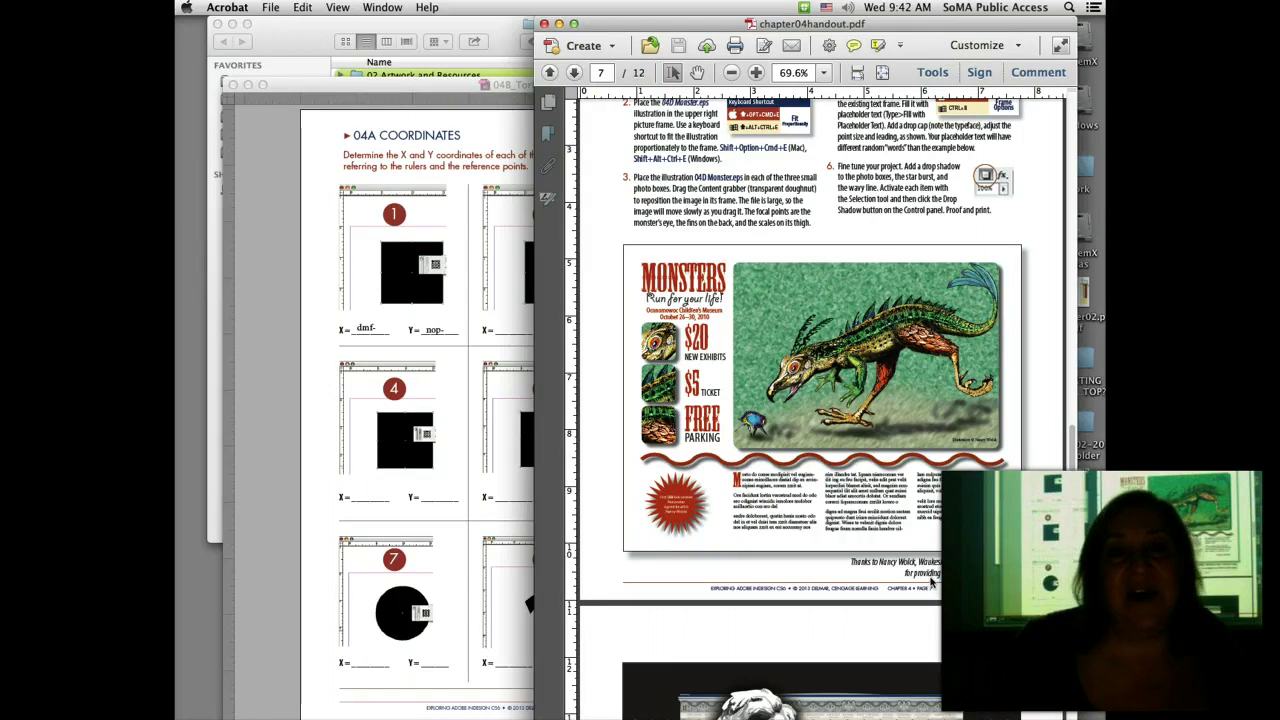
Step: Close 04B_Torf.indd and create a new Letter (8.5 × 11 in) document with 0.5 in margins
{"action": "left_click", "coordinate": [269, 159]}
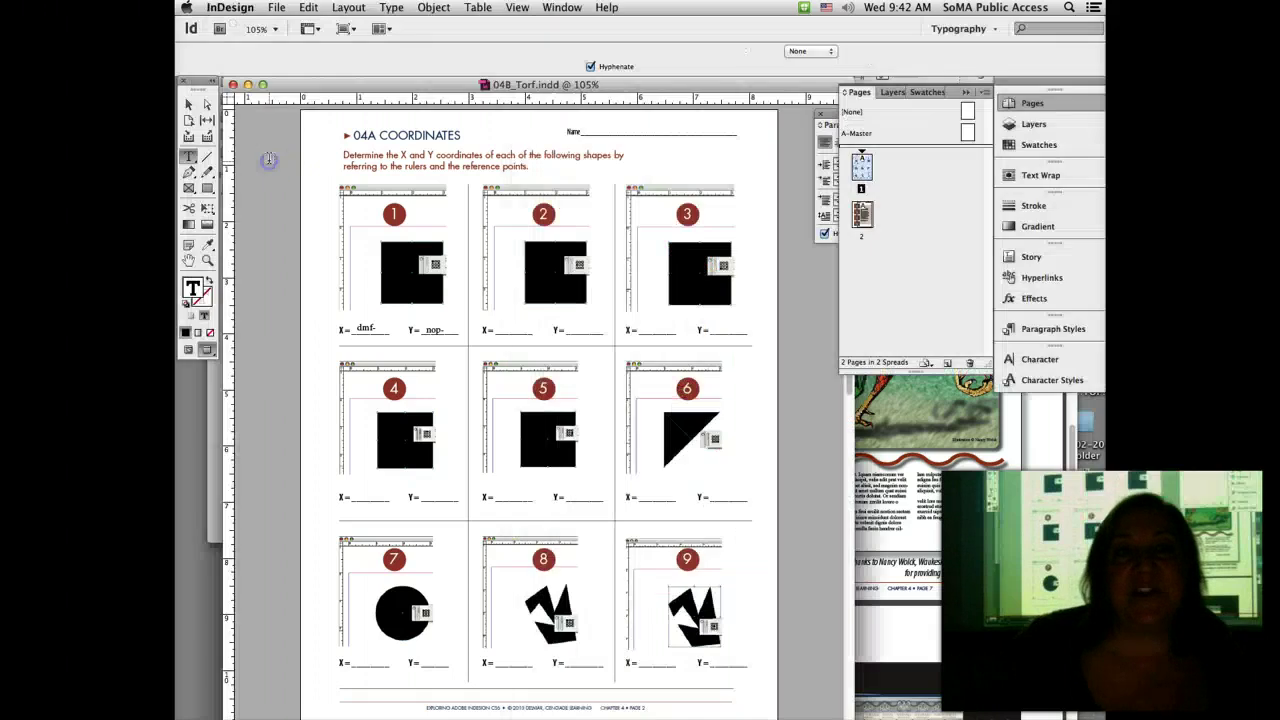
{"action": "left_click", "coordinate": [234, 86]}
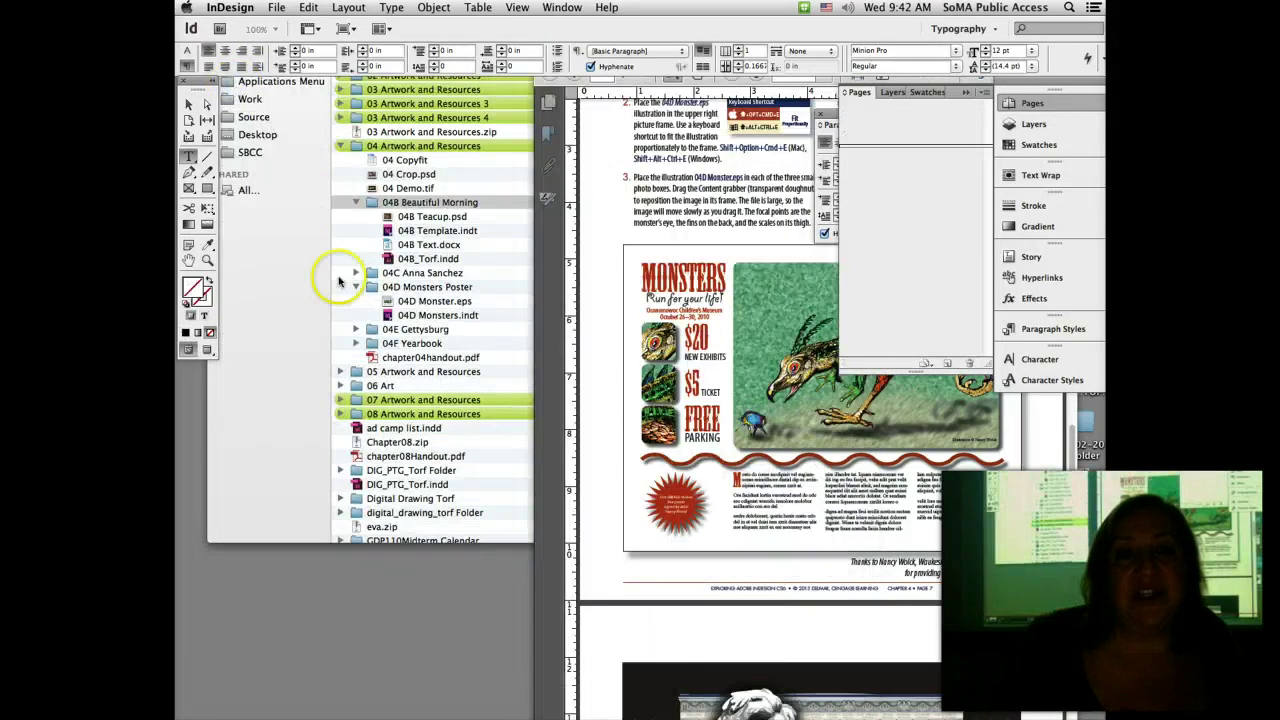
{"action": "key", "text": "super+n"}
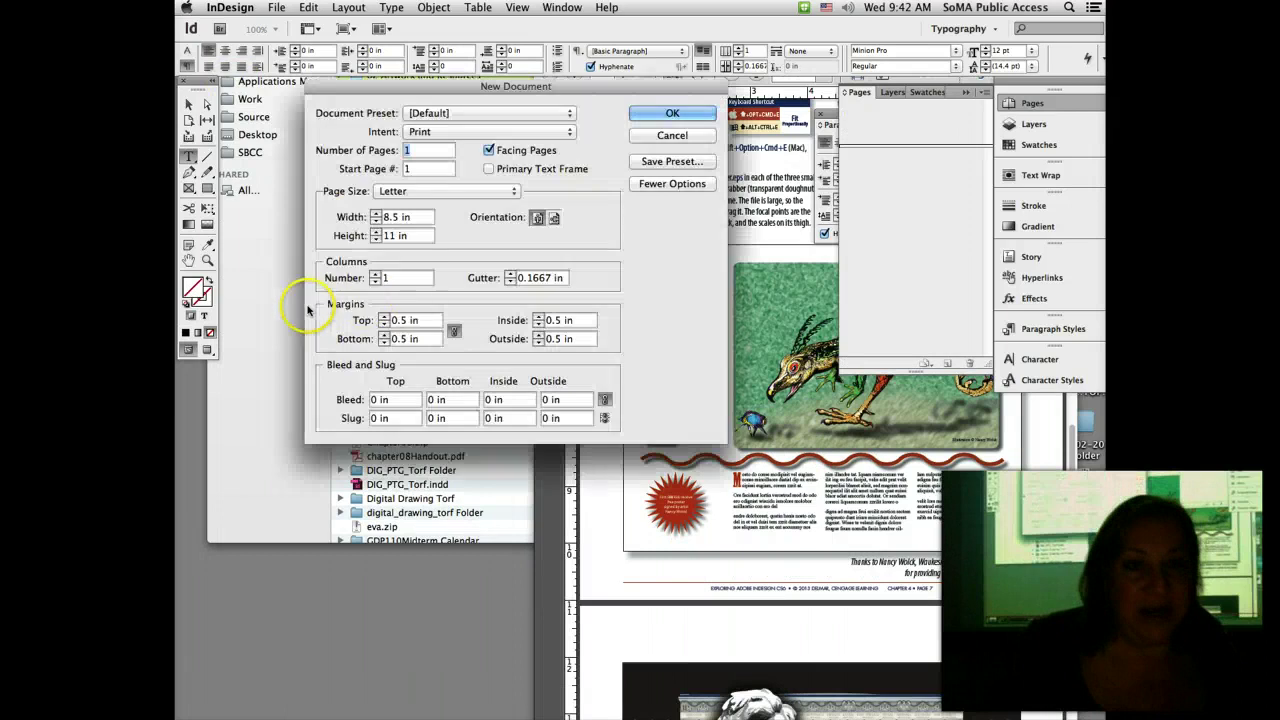
{"action": "left_click", "coordinate": [672, 135]}
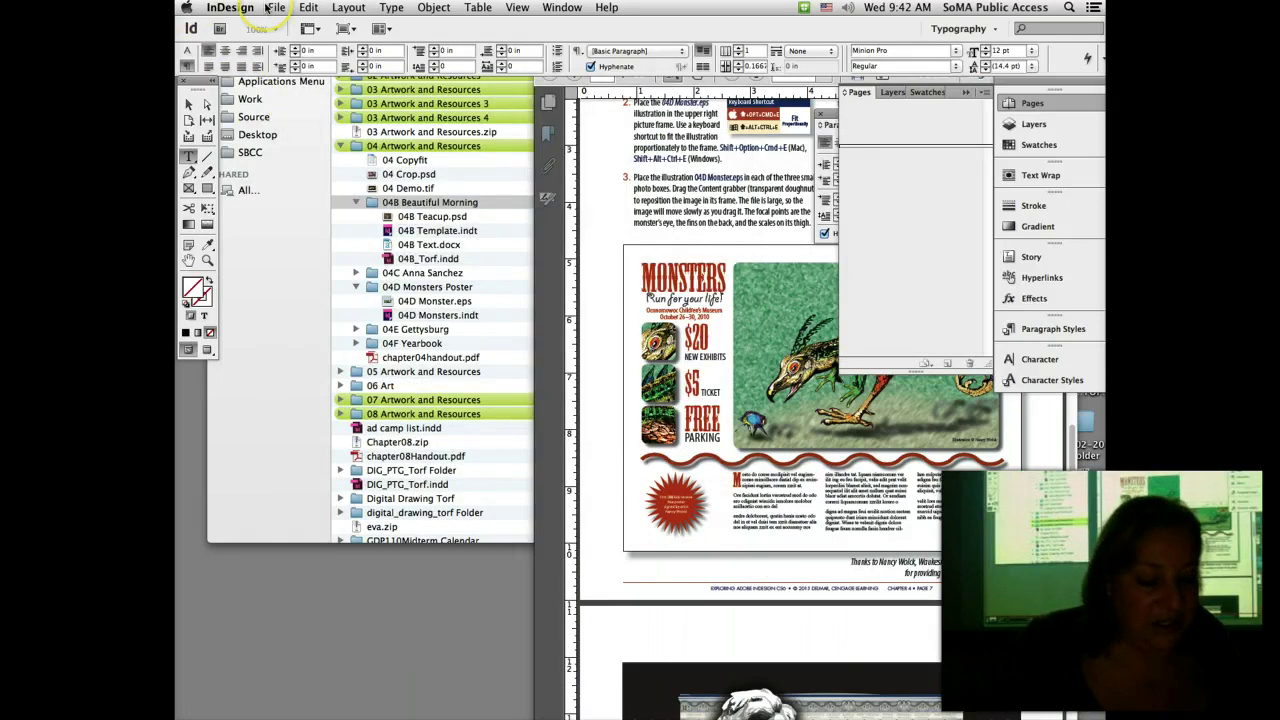
{"action": "key", "text": "super+n"}
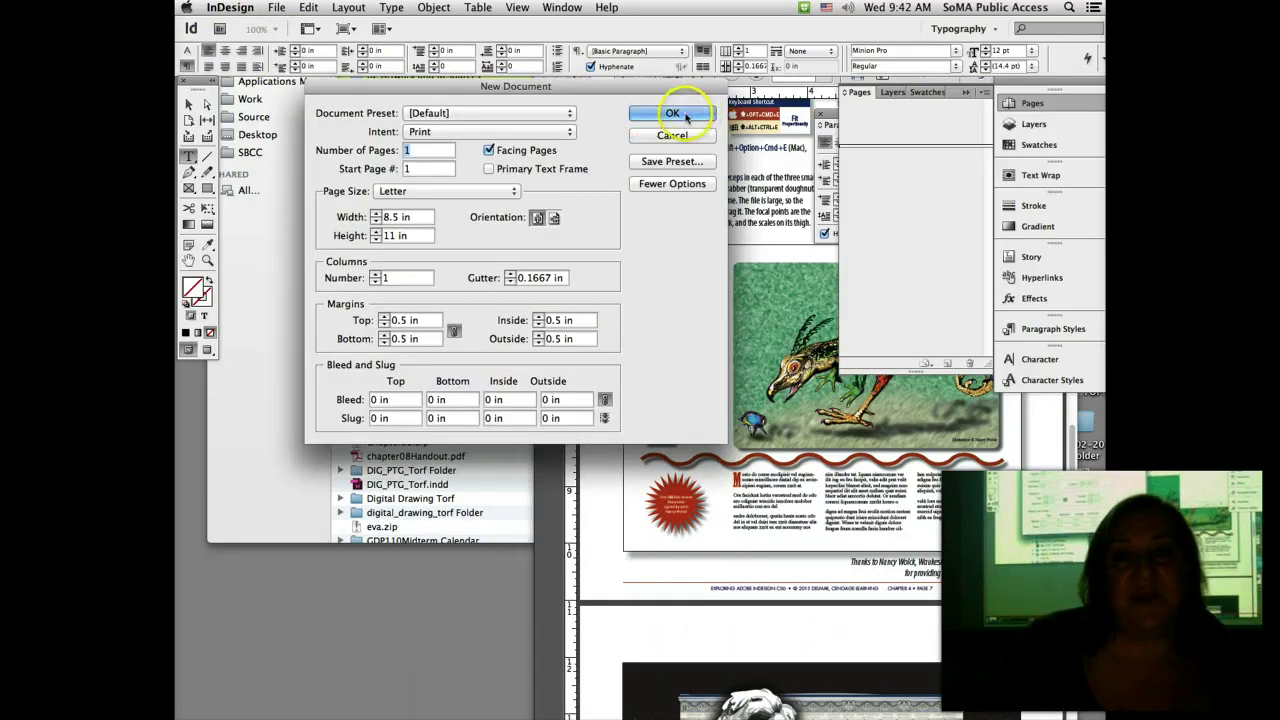
{"action": "left_click", "coordinate": [680, 115]}
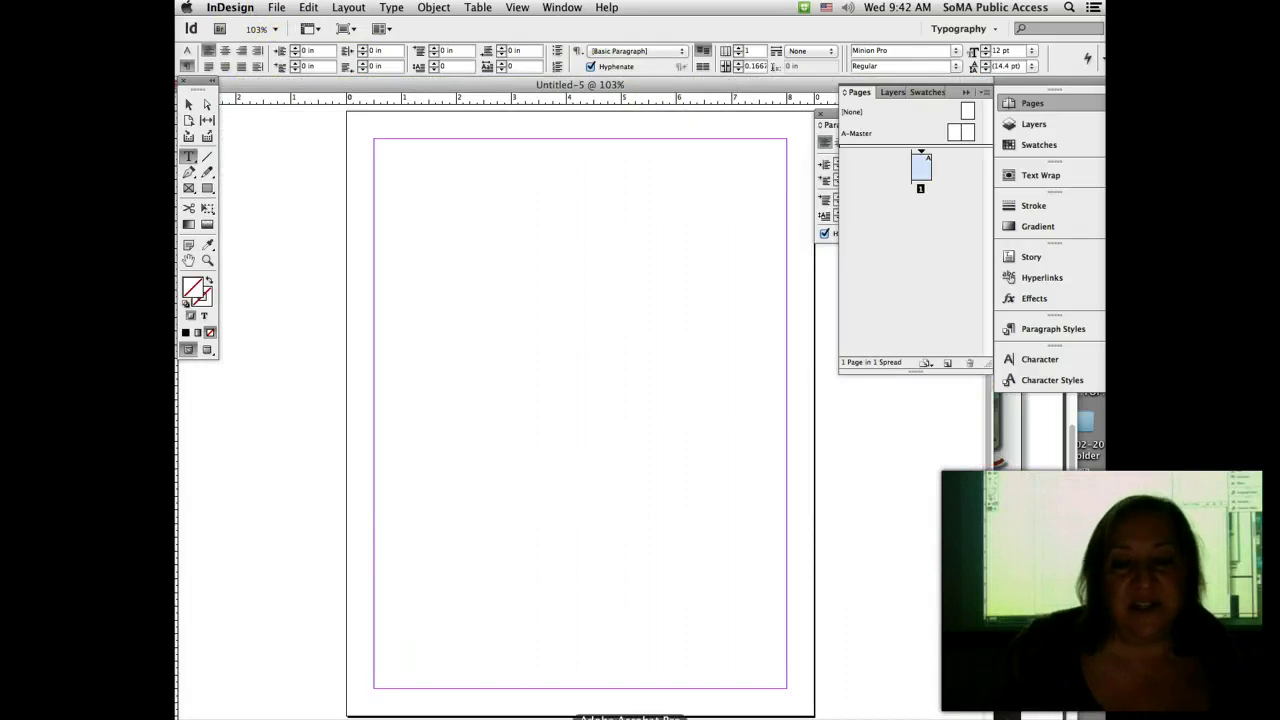
{"action": "left_click", "coordinate": [630, 717]}
{"action": "key", "text": "super+o"}
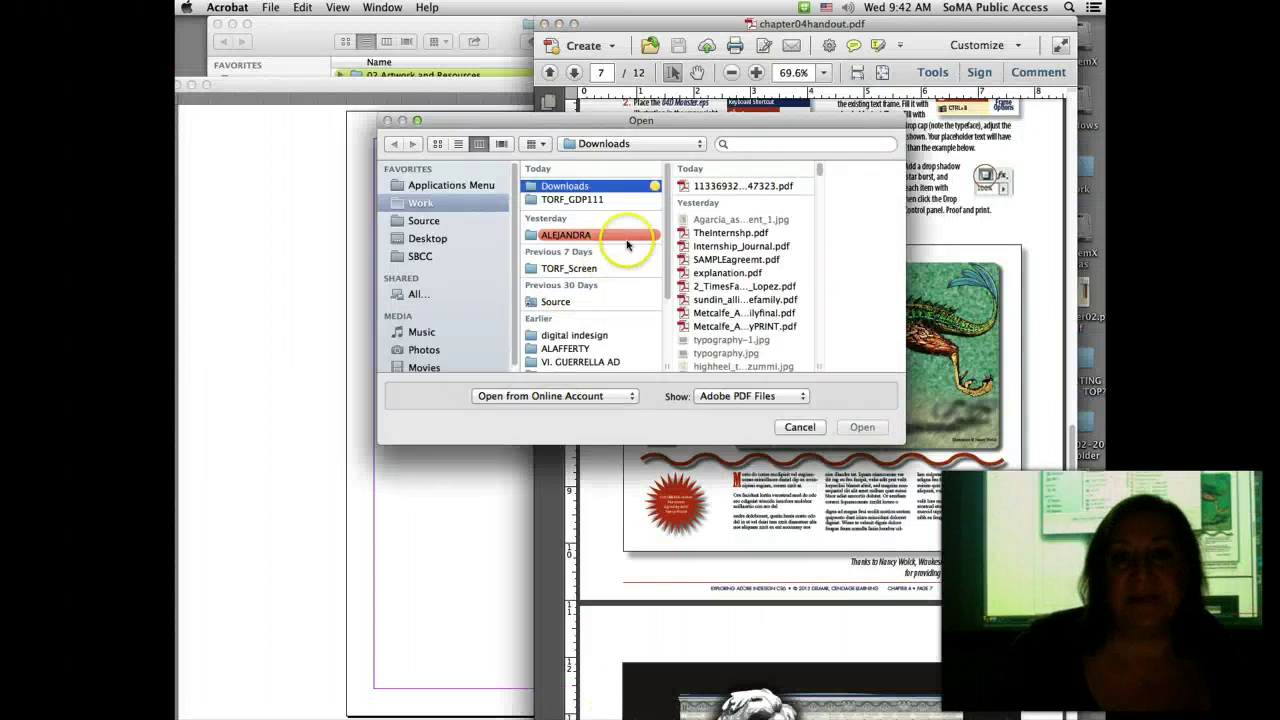
{"action": "left_click", "coordinate": [589, 200]}
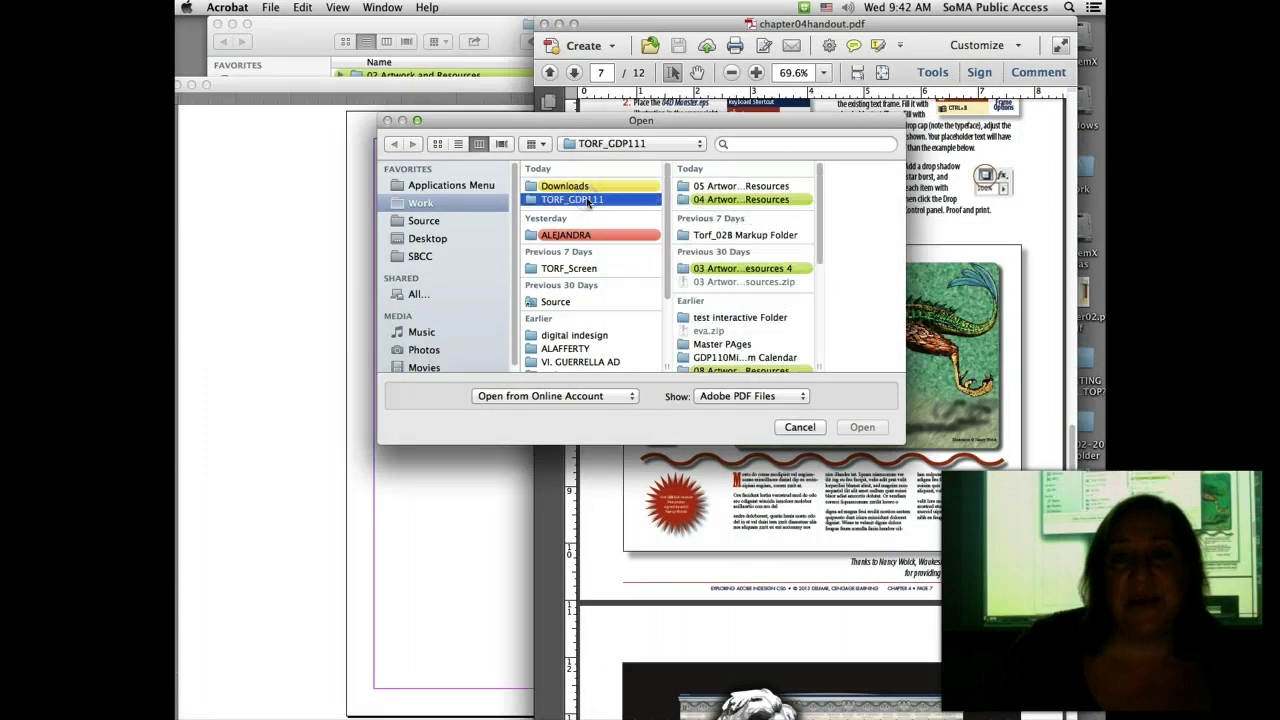
{"action": "left_click", "coordinate": [735, 269]}
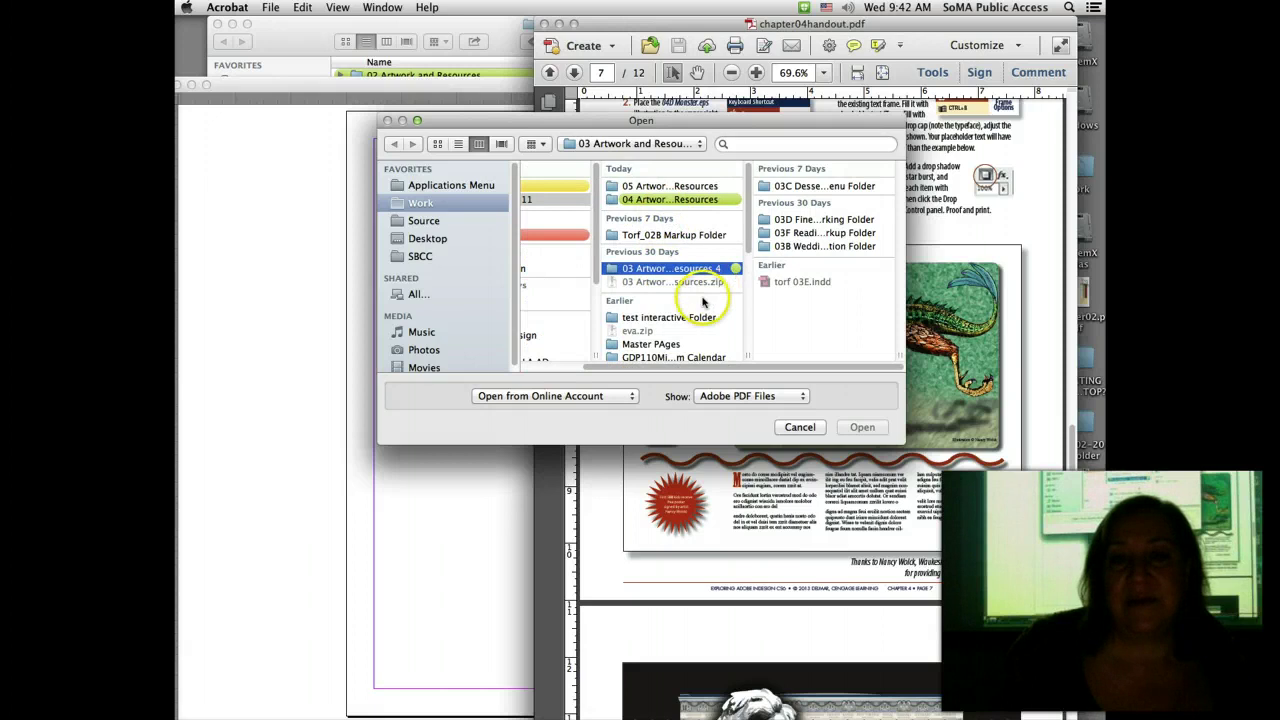
{"action": "scroll", "coordinate": [703, 302], "scroll_direction": "down", "scroll_amount": 2}
{"action": "scroll", "coordinate": [703, 302], "scroll_direction": "up", "scroll_amount": 1}
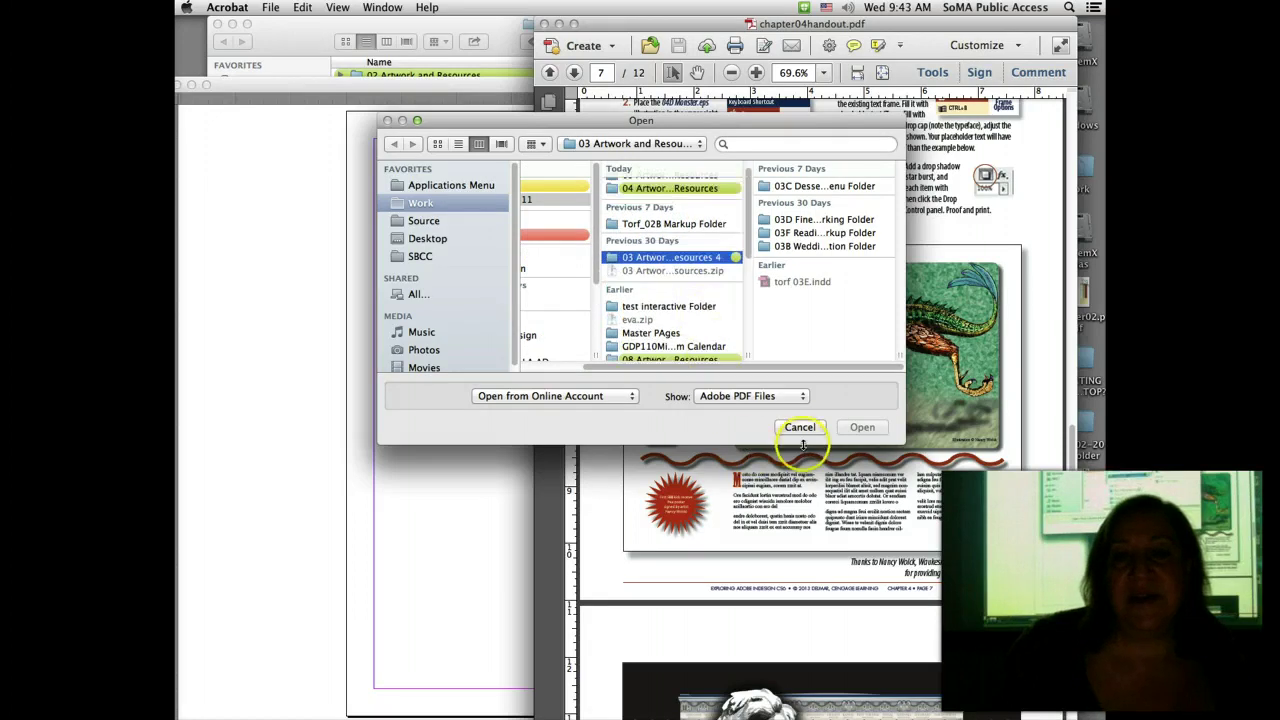
{"action": "left_click", "coordinate": [808, 427]}
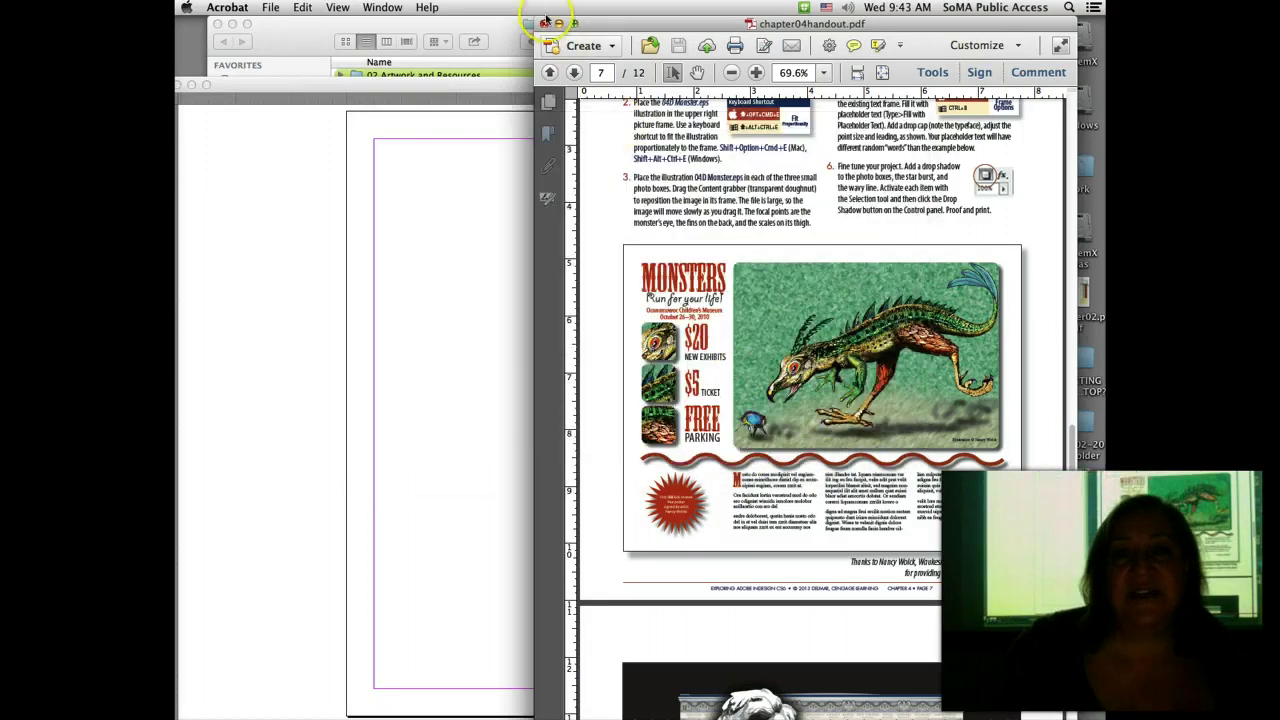
{"action": "left_click", "coordinate": [420, 297]}
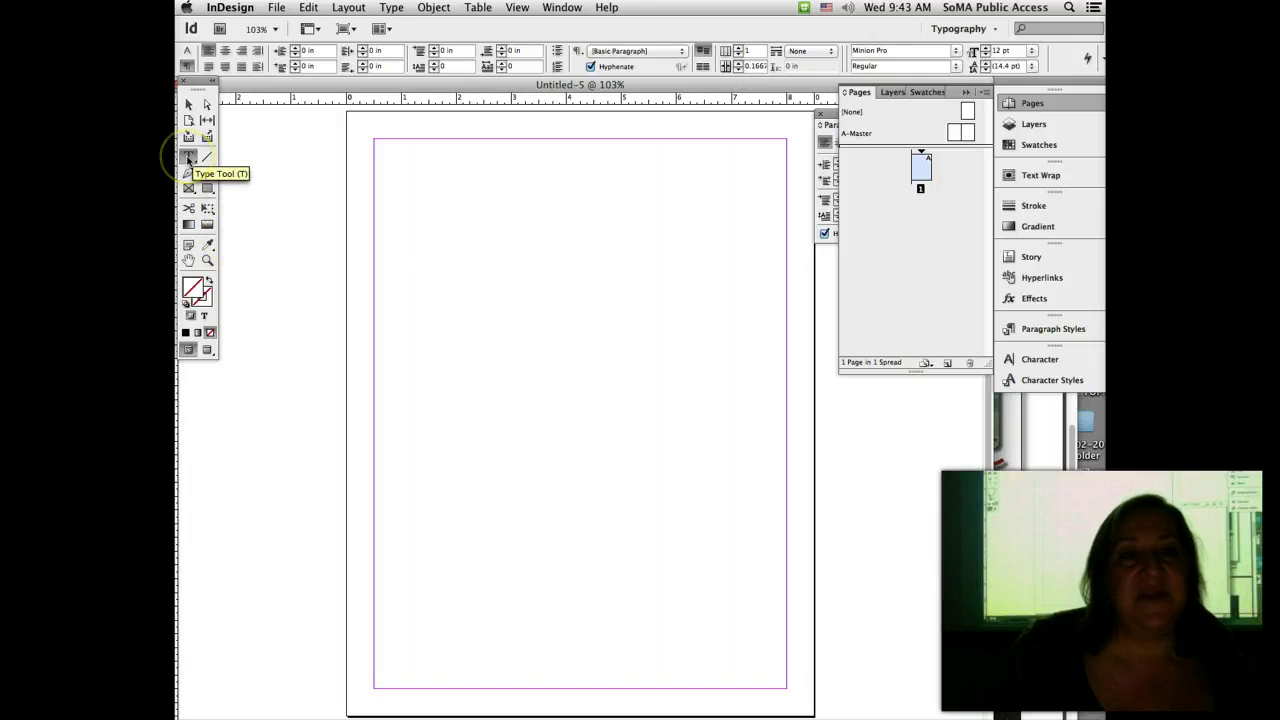
Step: Draw a text frame inside the page margins and fill it with placeholder text
{"action": "left_click_drag", "start_coordinate": [397, 176], "coordinate": [766, 667]}
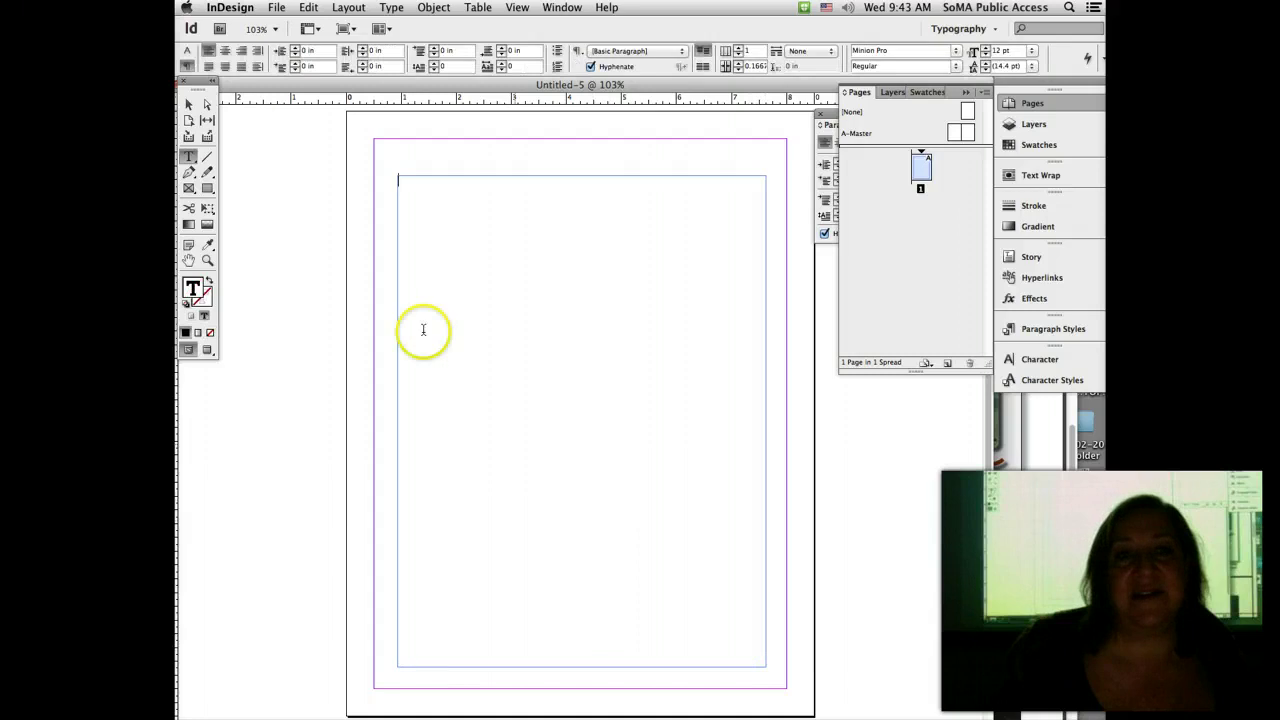
{"action": "left_click", "coordinate": [392, 7]}
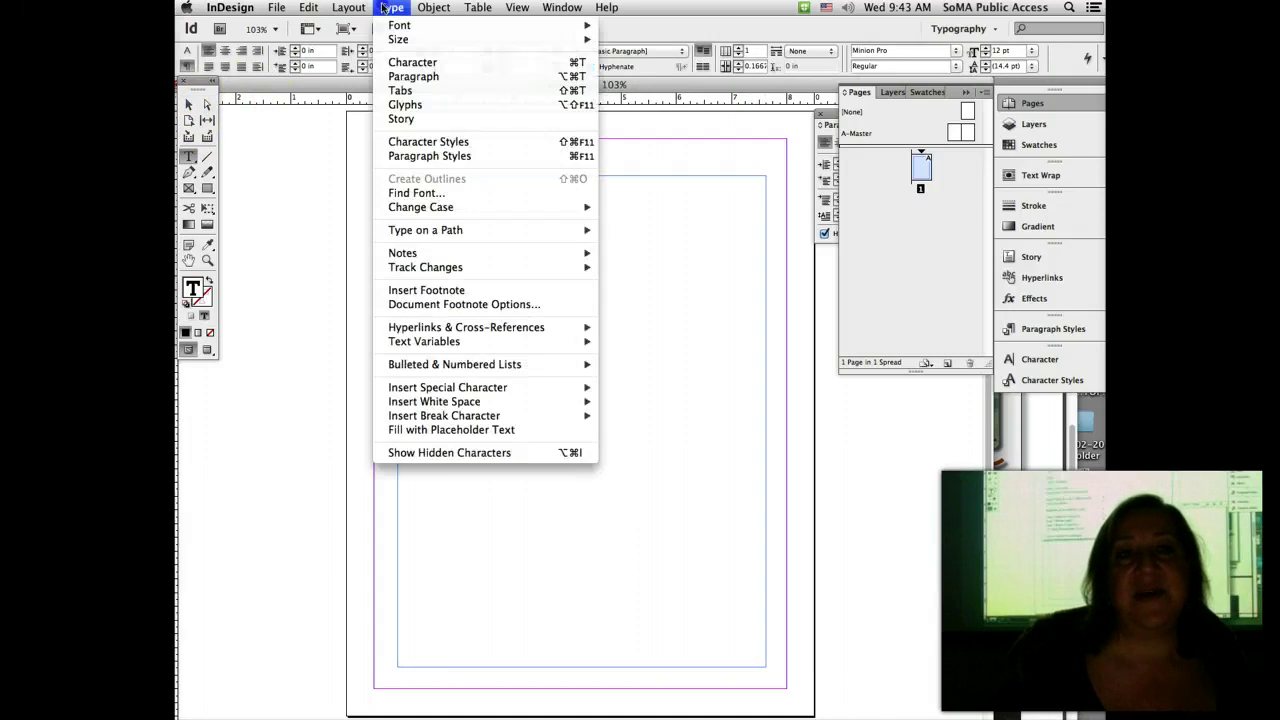
{"action": "left_click", "coordinate": [440, 430]}
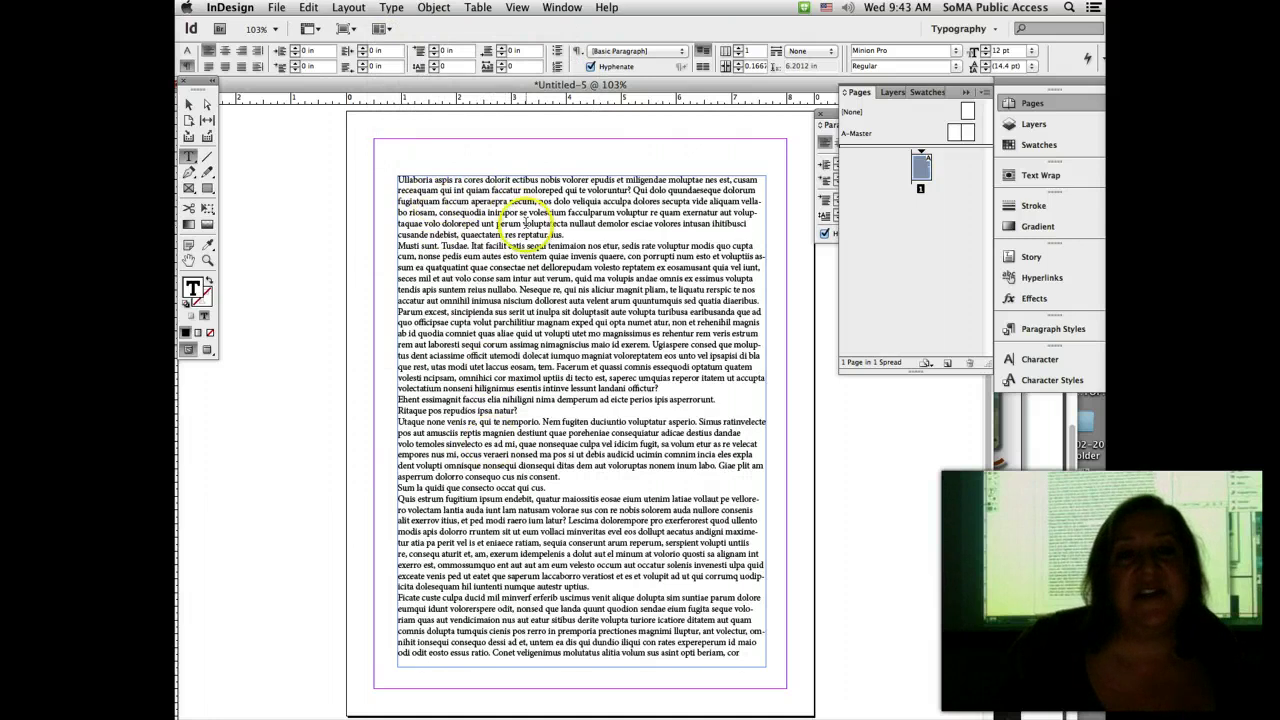
Step: Set all the placeholder text to 10 pt size with 14 pt leading
{"action": "left_click_drag", "start_coordinate": [397, 180], "coordinate": [679, 693]}
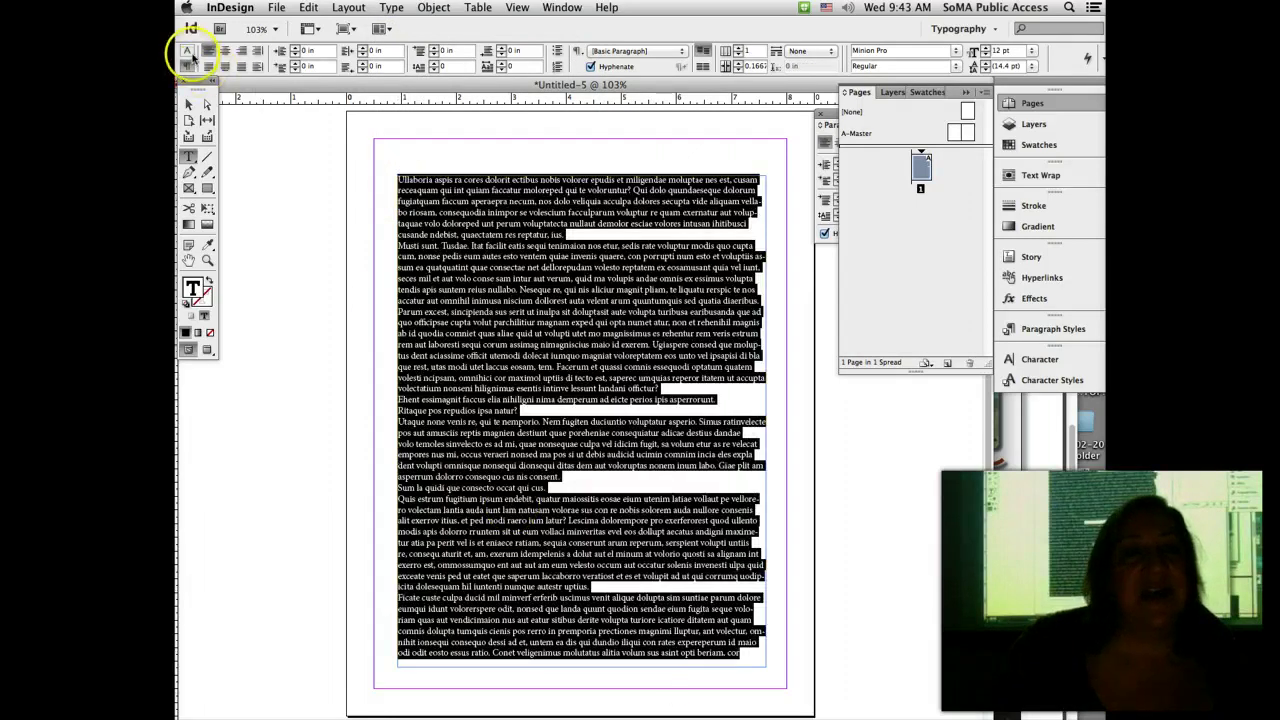
{"action": "left_click", "coordinate": [186, 50]}
{"action": "left_click", "coordinate": [382, 50]}
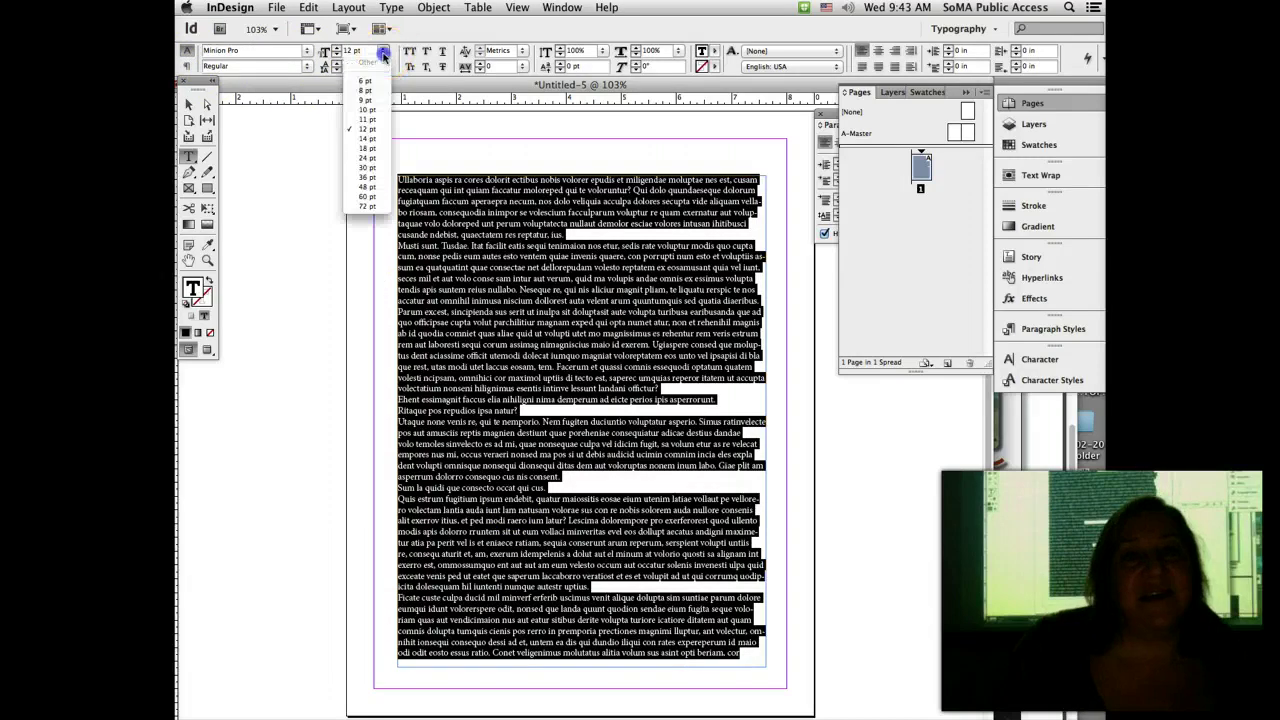
{"action": "left_click", "coordinate": [376, 109]}
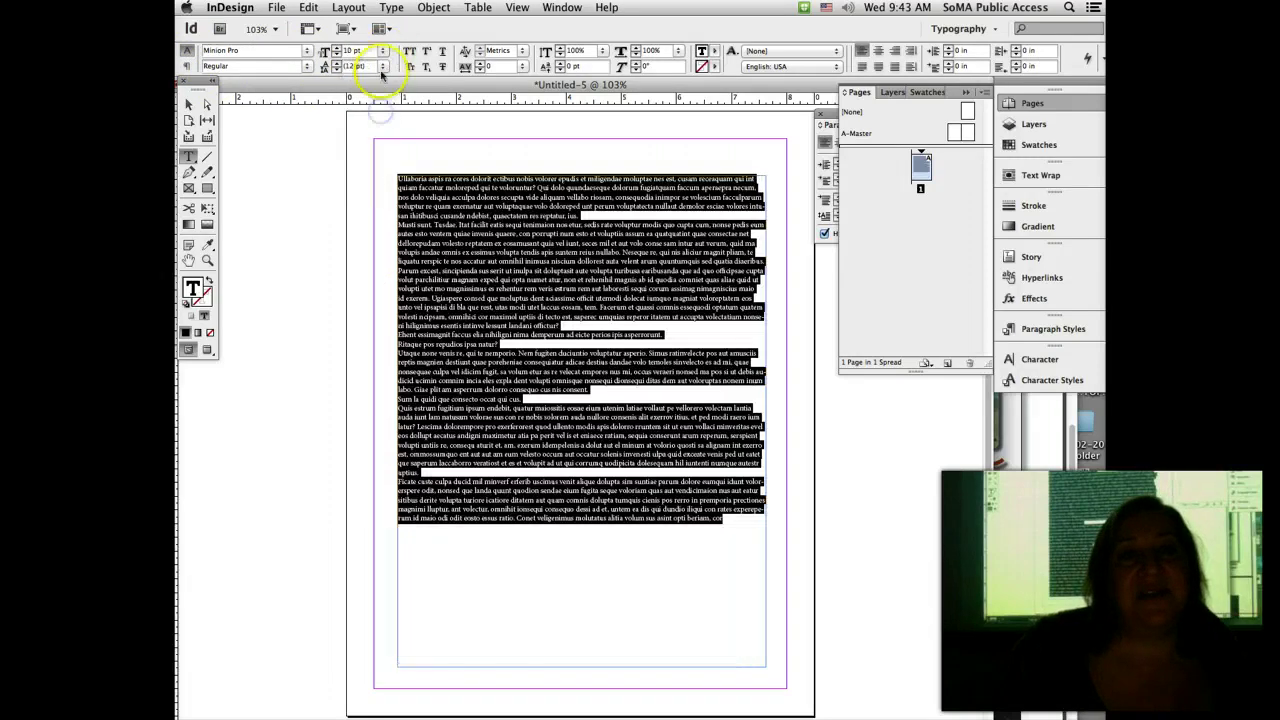
{"action": "left_click", "coordinate": [382, 65]}
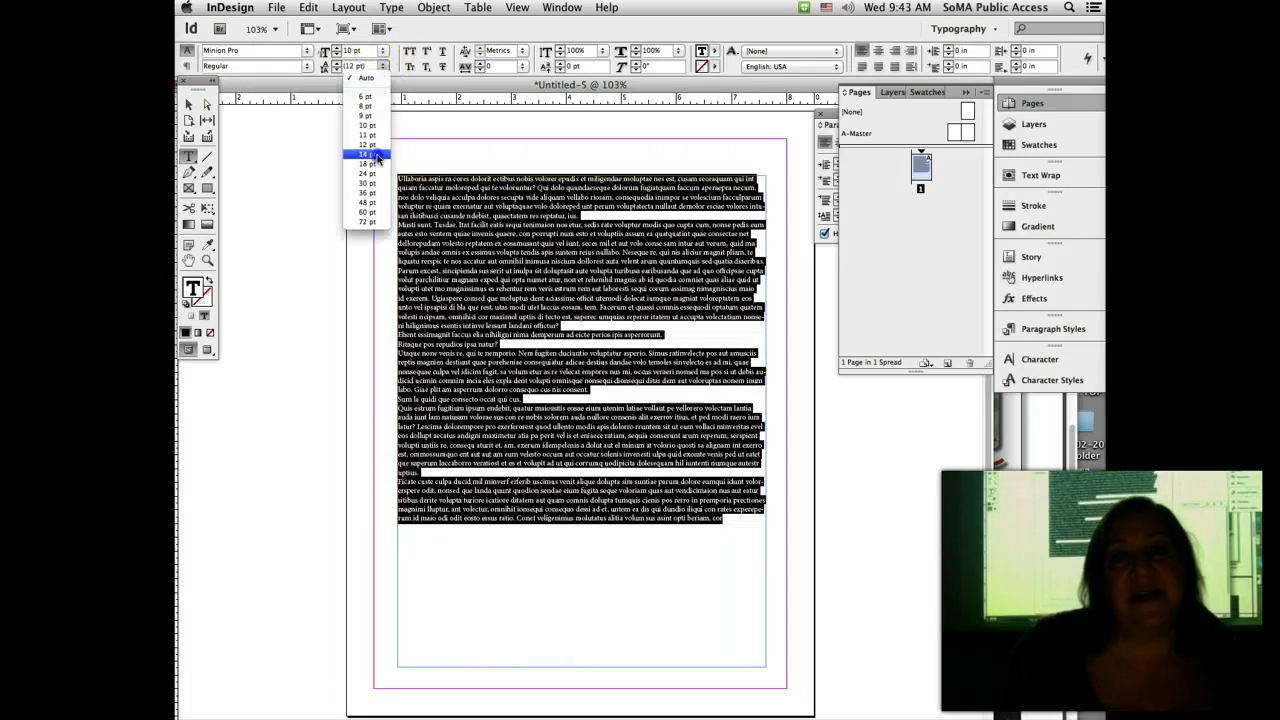
{"action": "left_click", "coordinate": [377, 154]}
{"action": "left_click", "coordinate": [416, 190]}
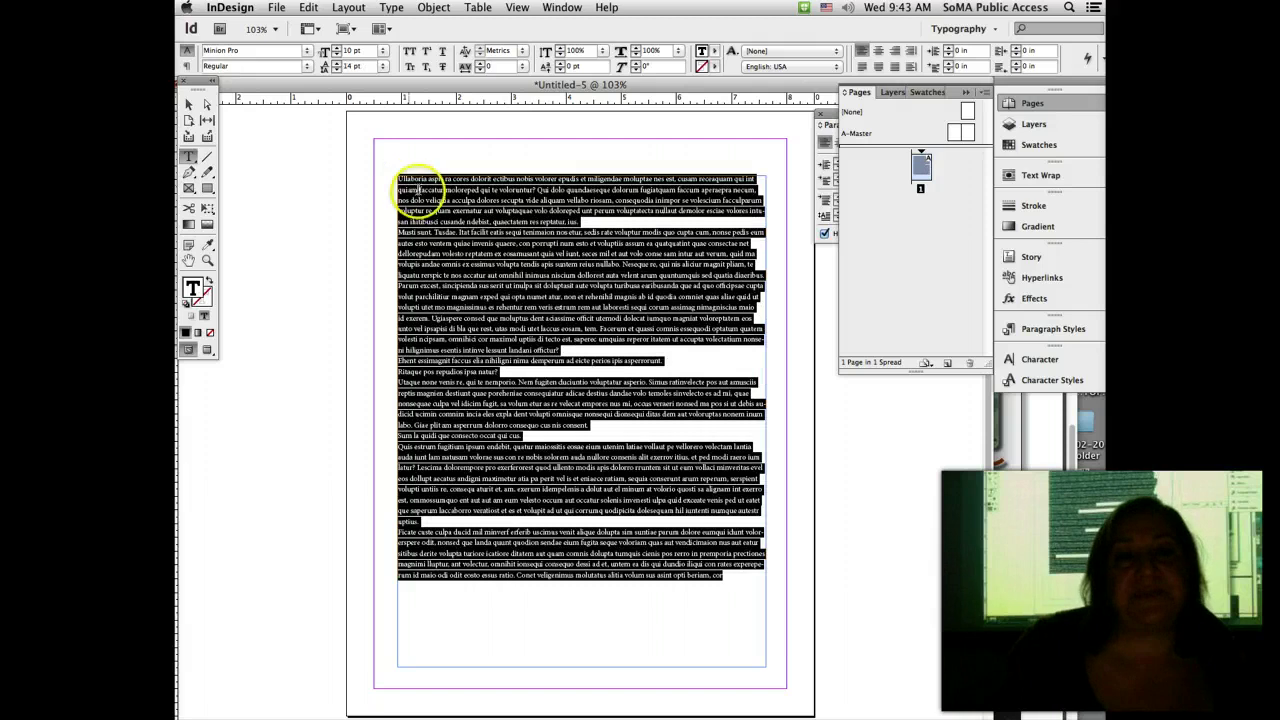
Step: Add paragraph breaks before 'sece ratium' and 'ita seque voloriam'
{"action": "left_click", "coordinate": [399, 178]}
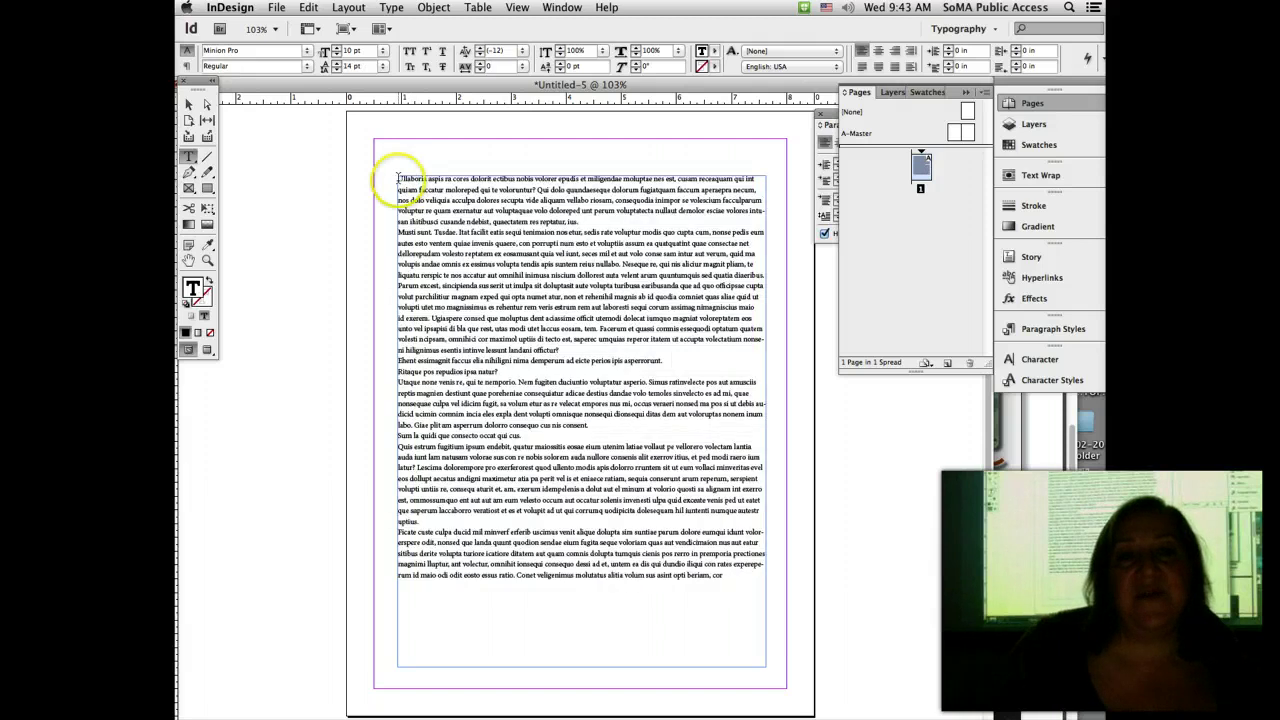
{"action": "left_click", "coordinate": [592, 222]}
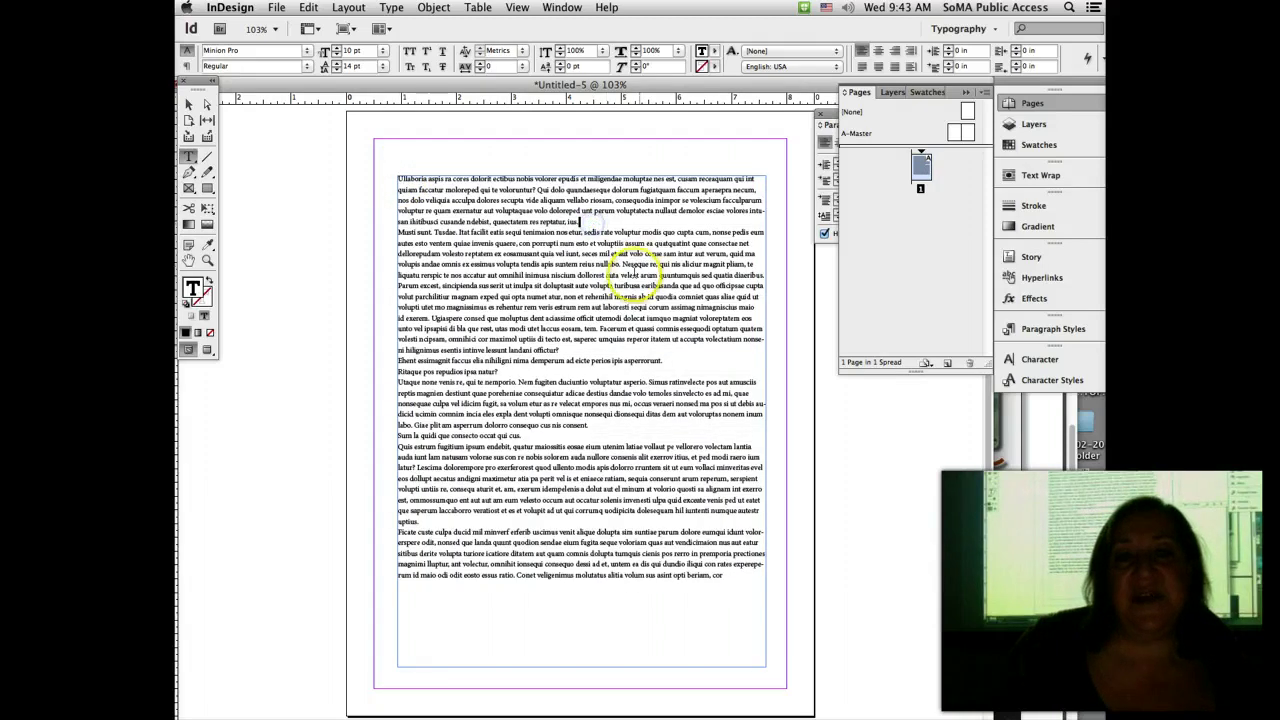
{"action": "left_click", "coordinate": [617, 279]}
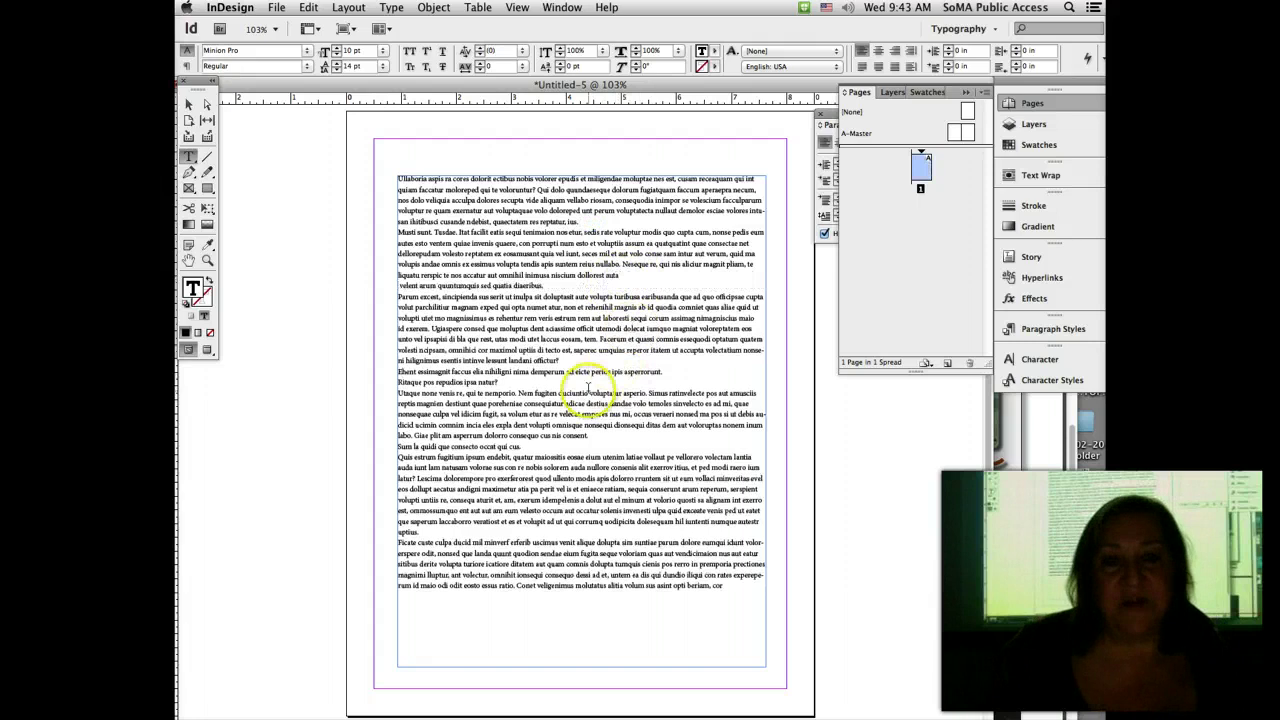
{"action": "left_click", "coordinate": [590, 489]}
{"action": "key", "text": "Return"}
{"action": "left_click", "coordinate": [590, 553]}
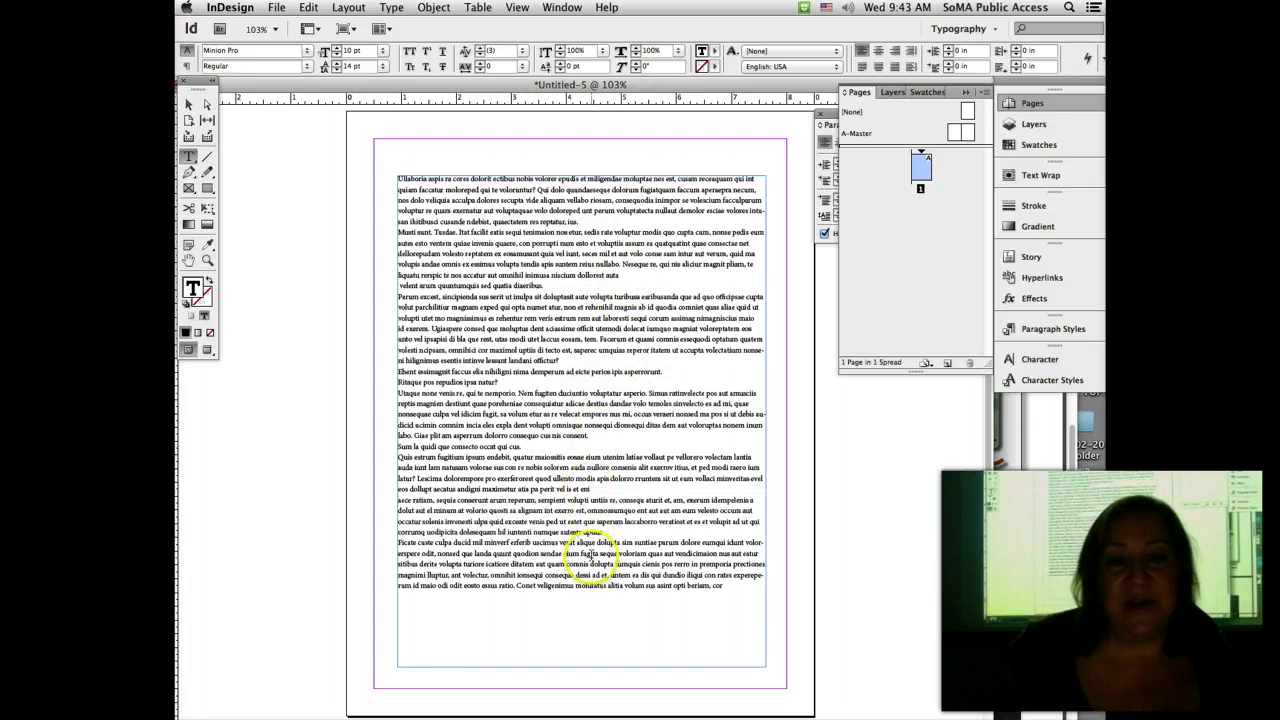
{"action": "key", "text": "Return"}
{"action": "left_click", "coordinate": [458, 294]}
{"action": "left_click", "coordinate": [397, 177]}
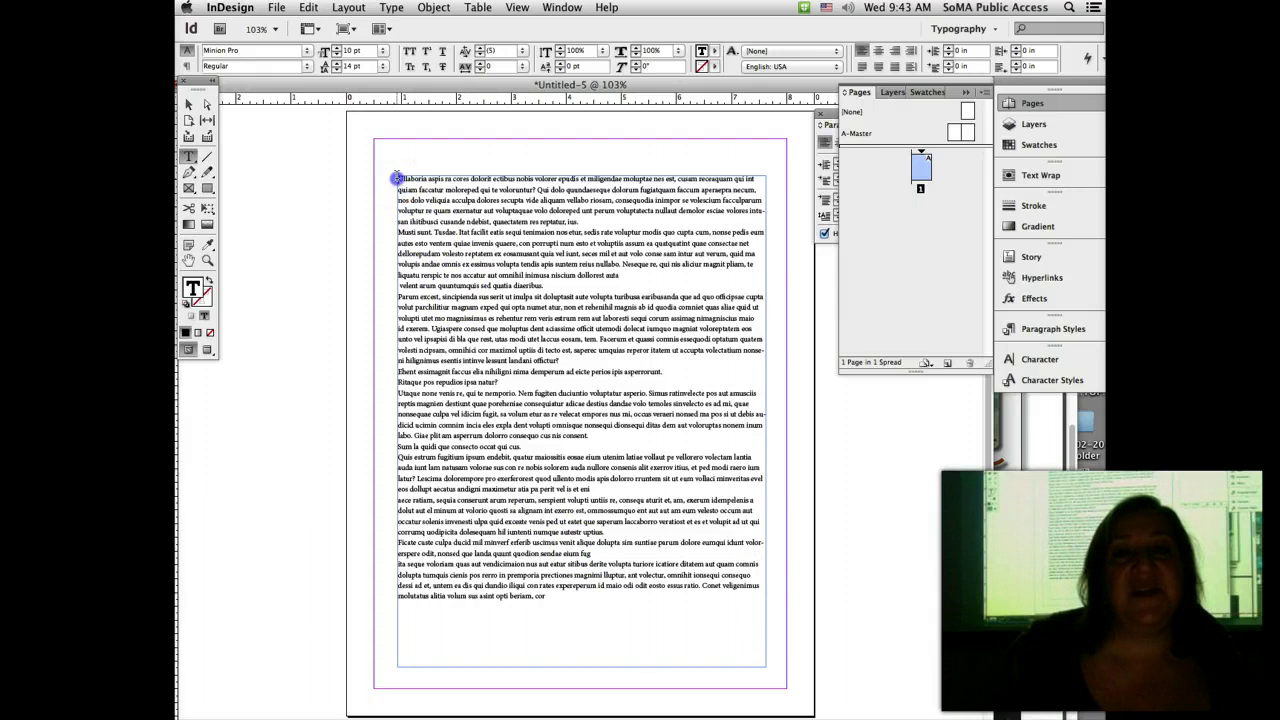
Step: Select the whole placeholder story from its first word to its last
{"action": "left_click_drag", "start_coordinate": [397, 177], "coordinate": [591, 630]}
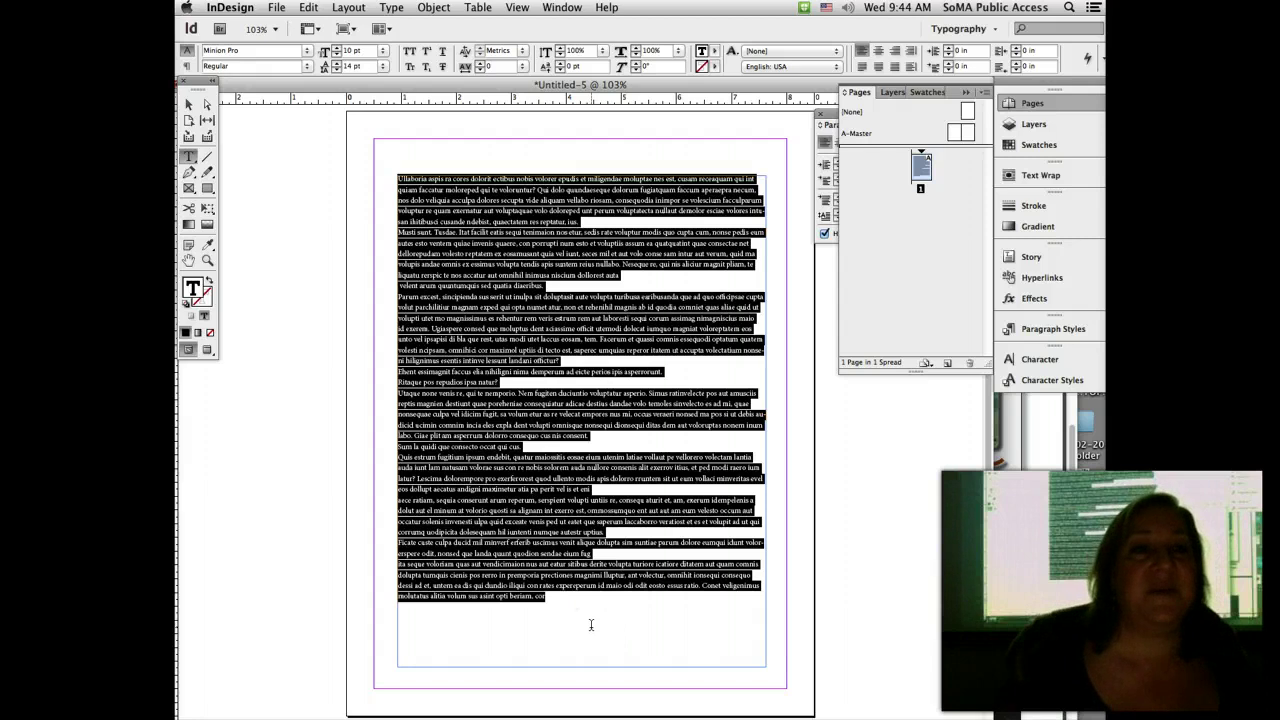
{"action": "left_click", "coordinate": [208, 260]}
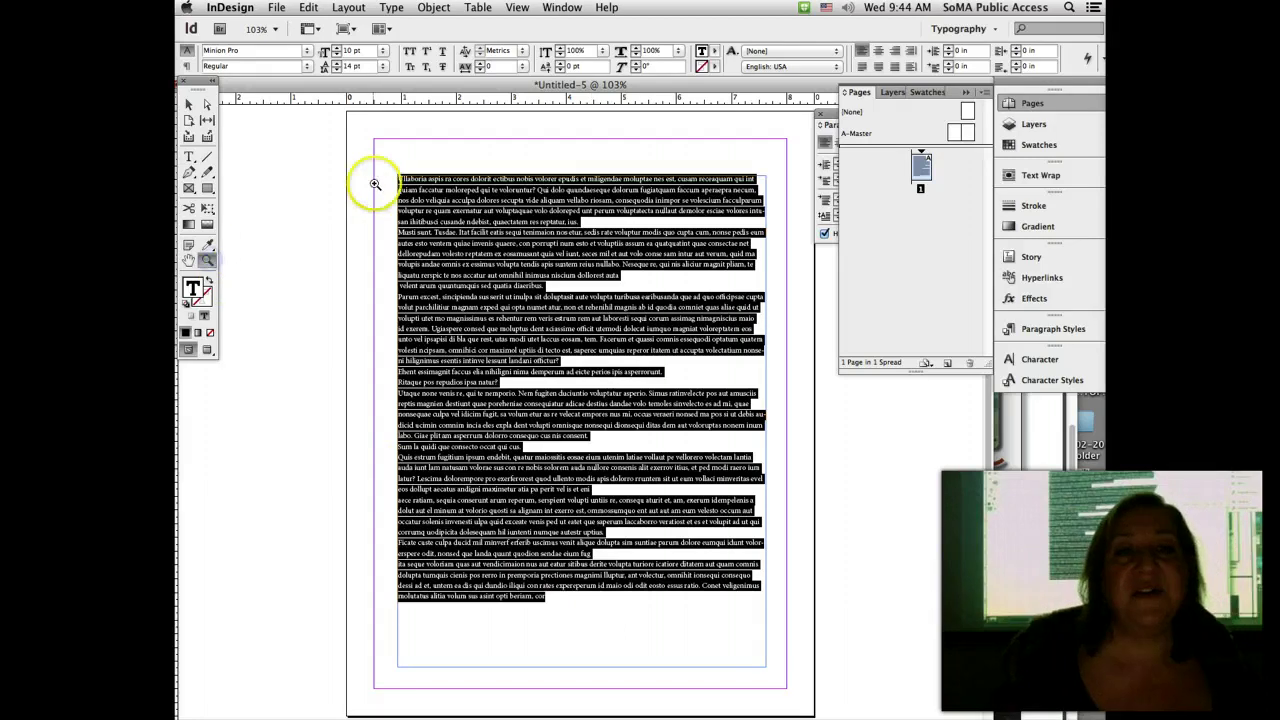
Step: Zoom in on the frame's top-left and raise the paragraphs' left indent to 0.5 in
{"action": "left_click_drag", "start_coordinate": [385, 165], "coordinate": [614, 327]}
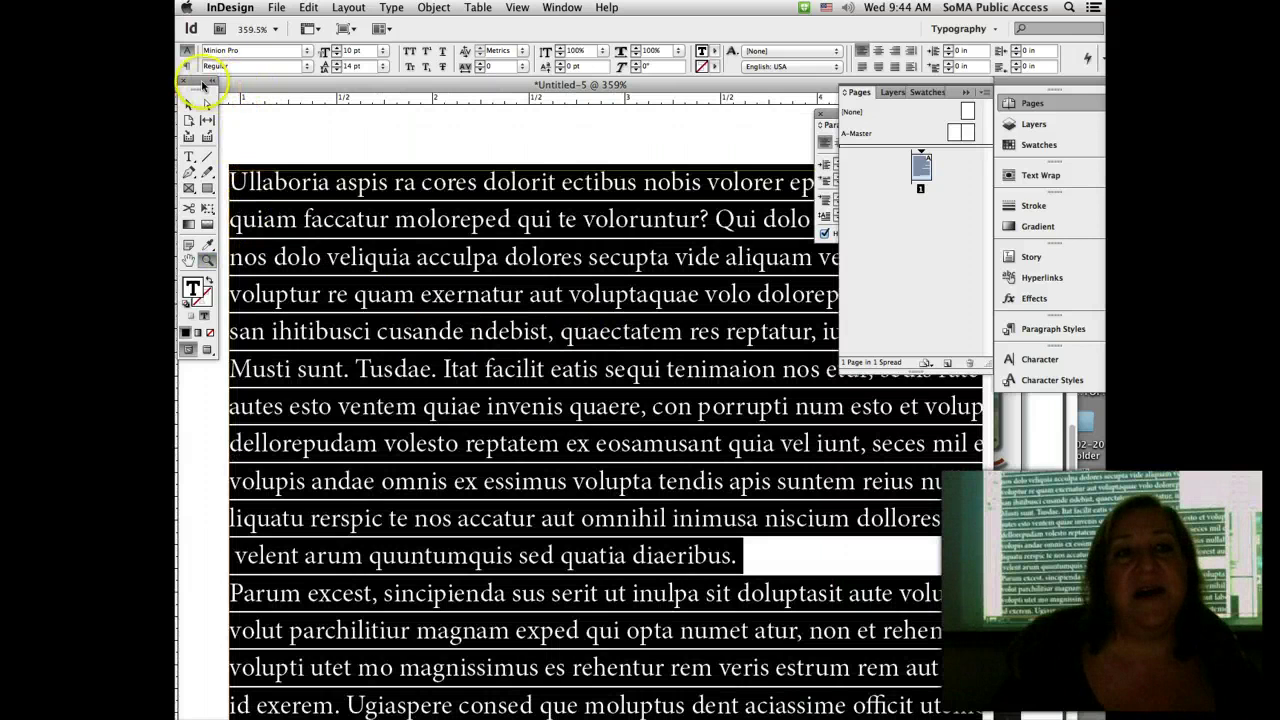
{"action": "left_click_drag", "start_coordinate": [186, 80], "coordinate": [196, 102]}
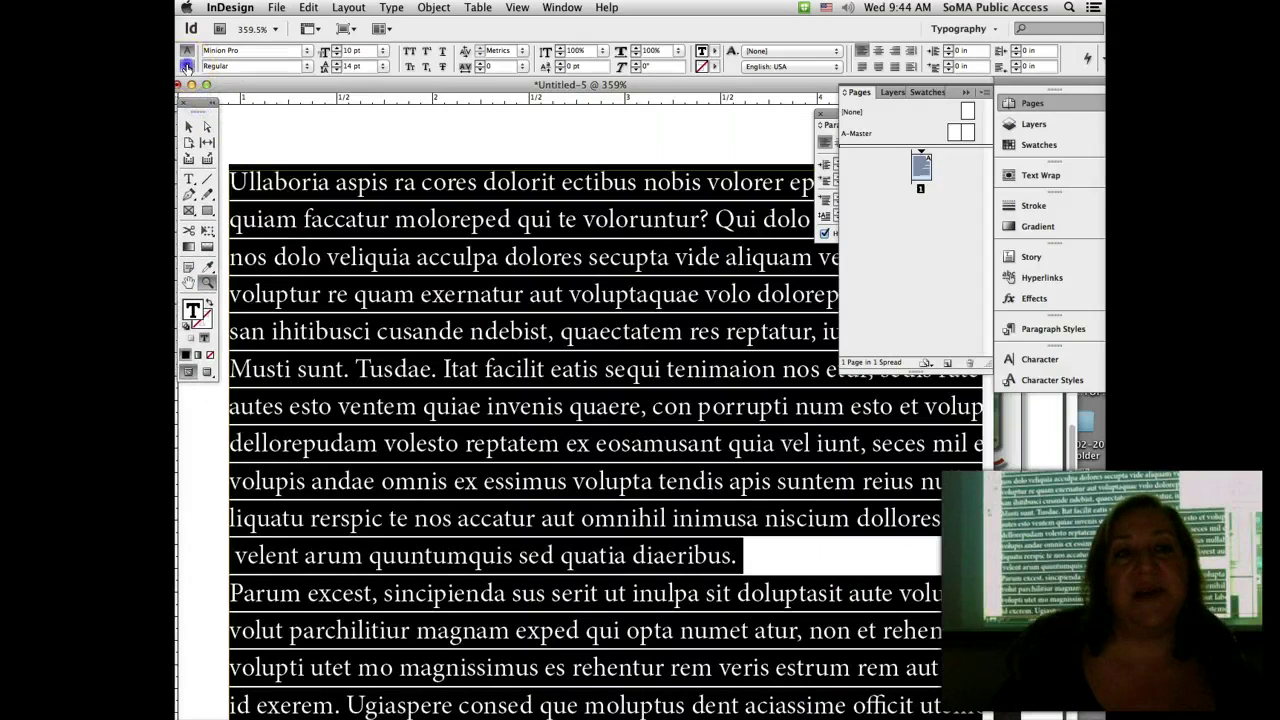
{"action": "left_click", "coordinate": [186, 66]}
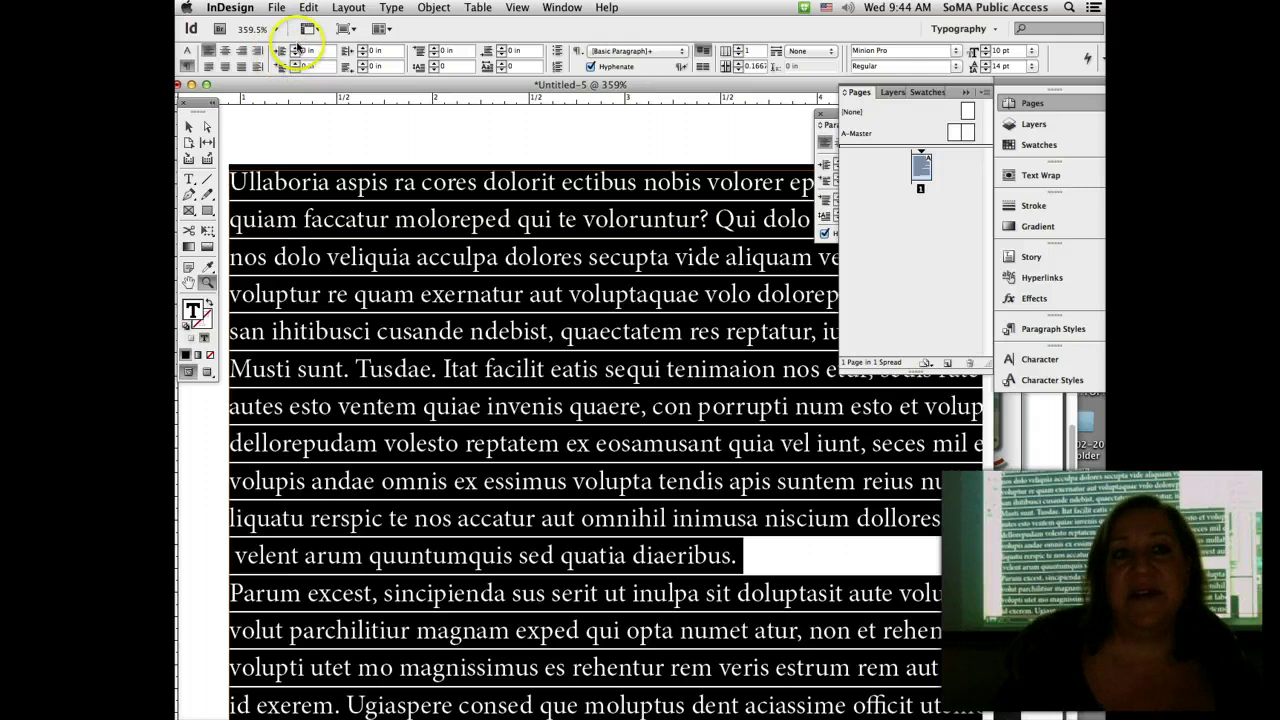
{"action": "left_click", "coordinate": [295, 47]}
{"action": "left_click", "coordinate": [295, 47]}
{"action": "left_click", "coordinate": [295, 47]}
{"action": "left_click", "coordinate": [295, 47]}
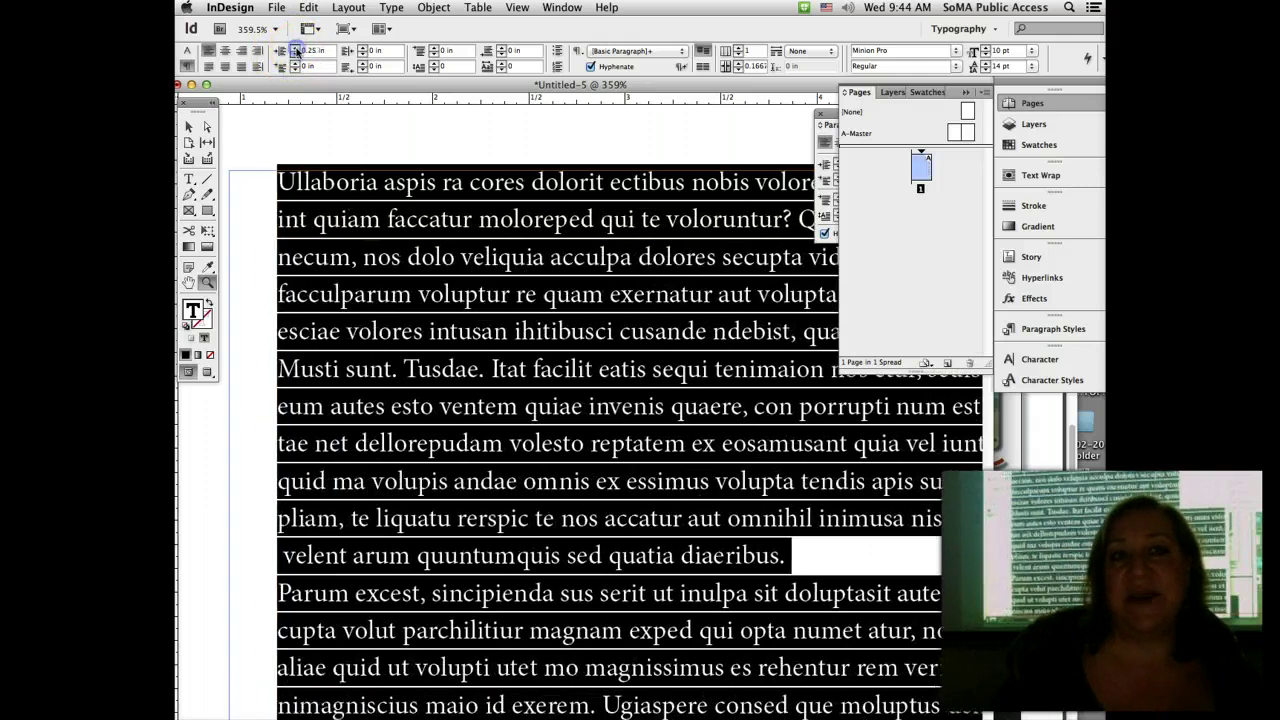
{"action": "left_click", "coordinate": [295, 47]}
{"action": "left_click", "coordinate": [295, 47]}
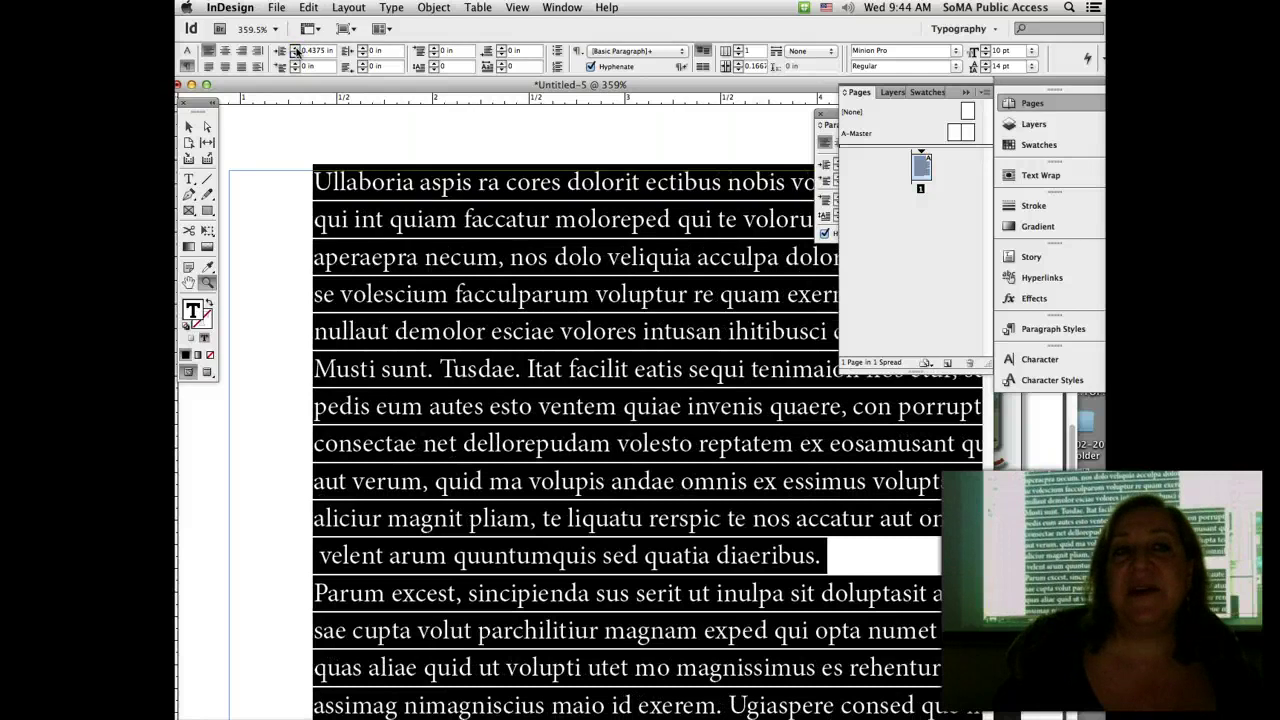
{"action": "left_click", "coordinate": [295, 47]}
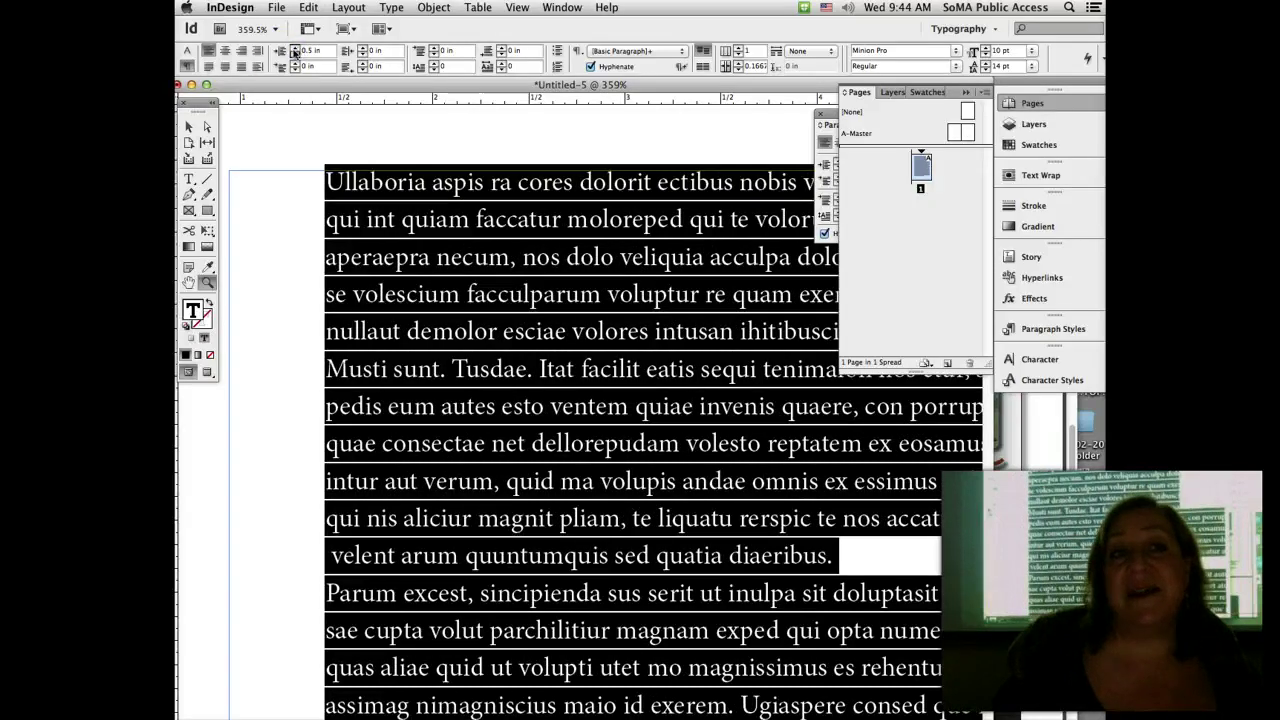
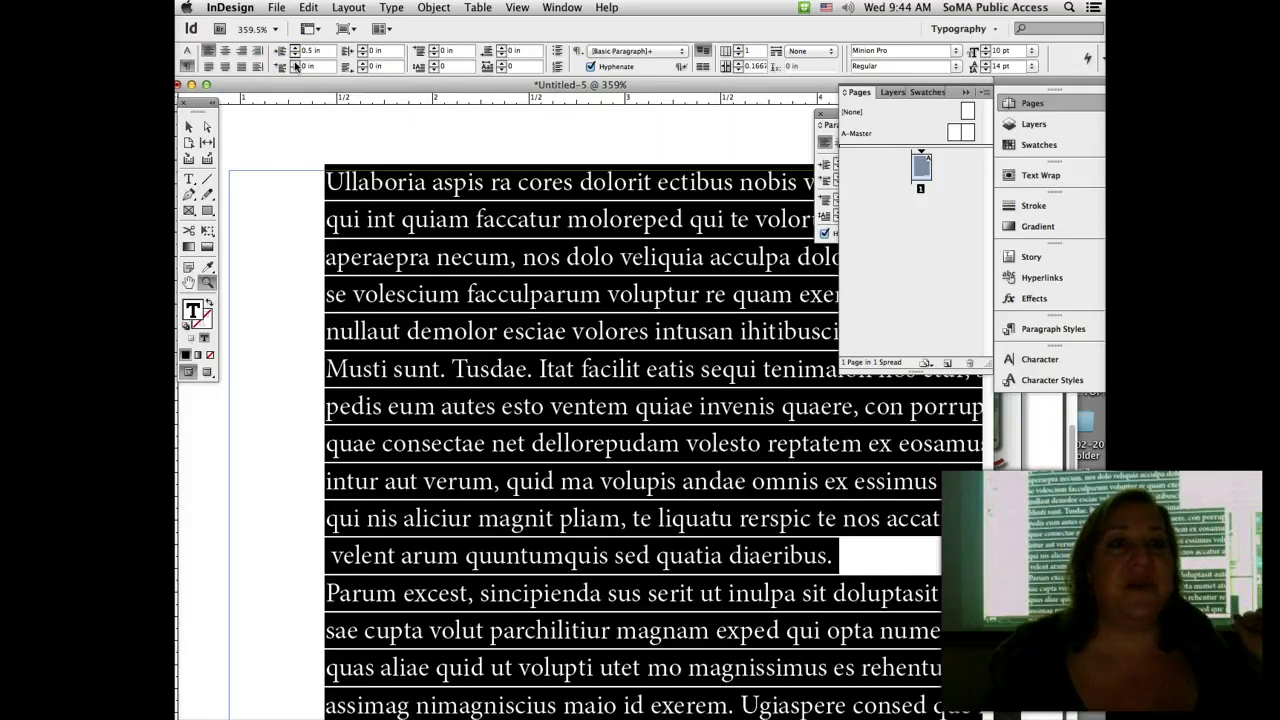
Step: Try a 0.25 in first-line indent, then reset the left indent to 0
{"action": "left_click", "coordinate": [296, 64]}
{"action": "left_click", "coordinate": [296, 64]}
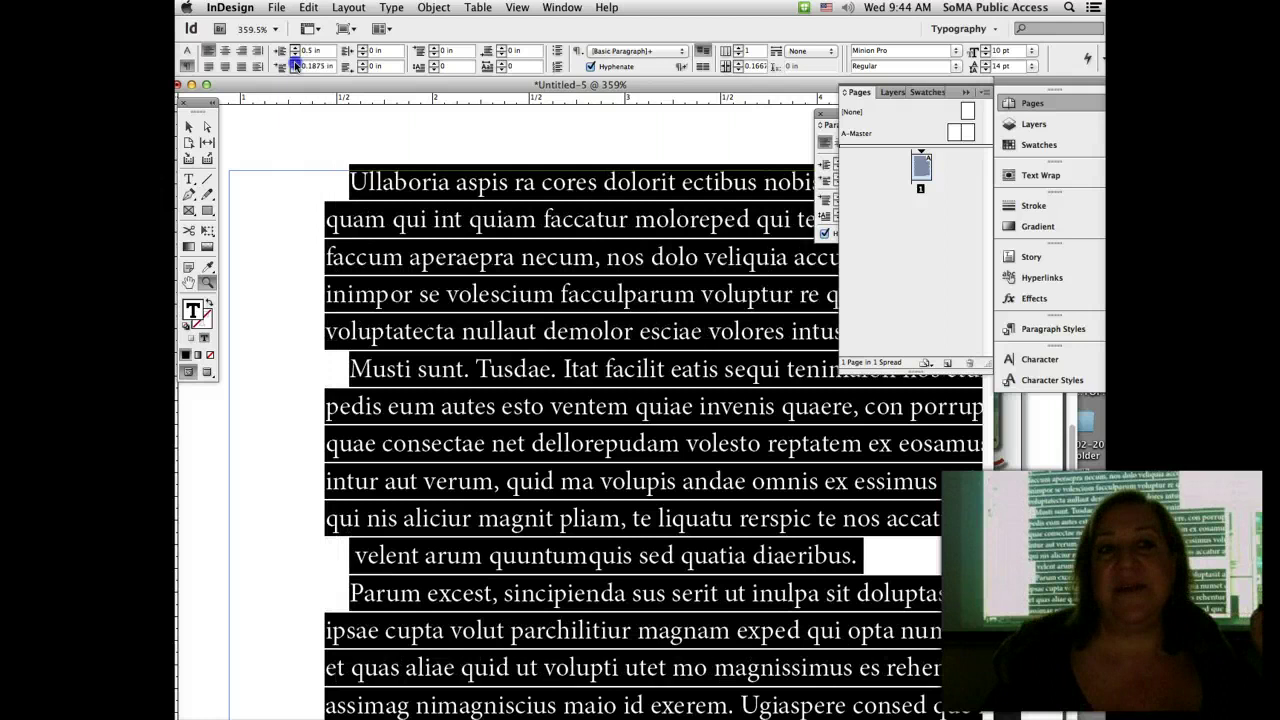
{"action": "left_click", "coordinate": [296, 64]}
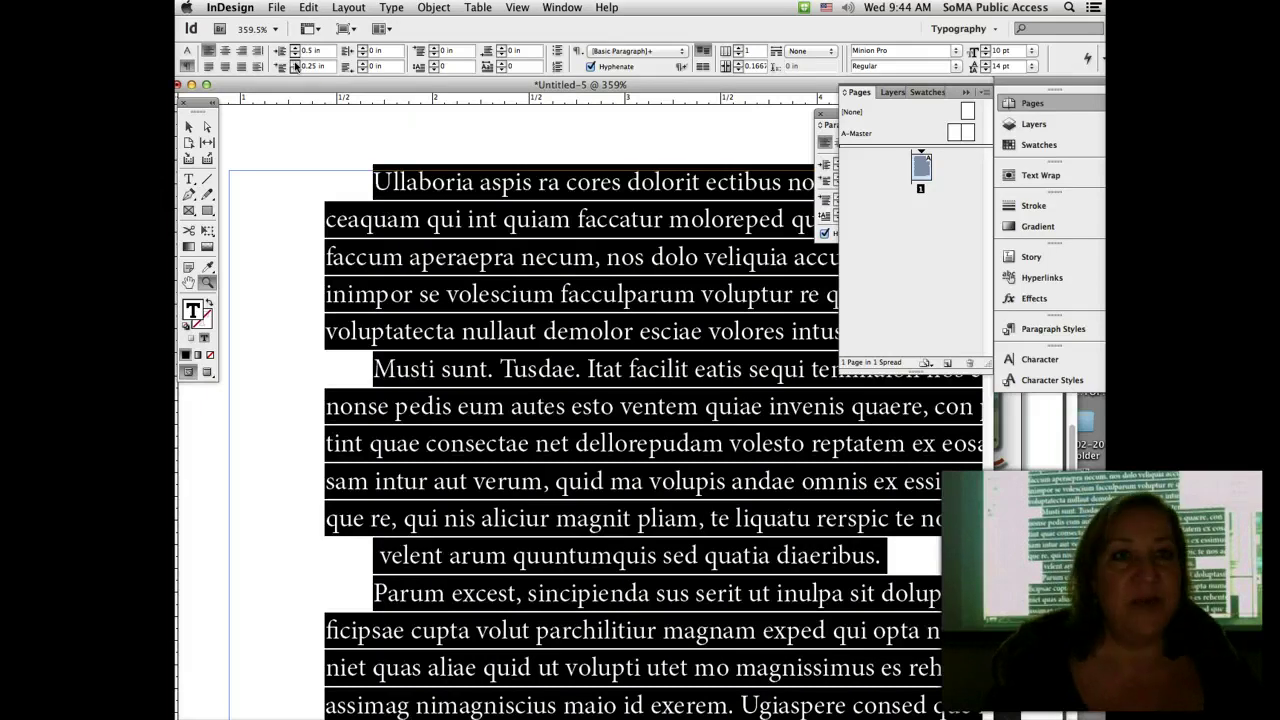
{"action": "left_click", "coordinate": [310, 51]}
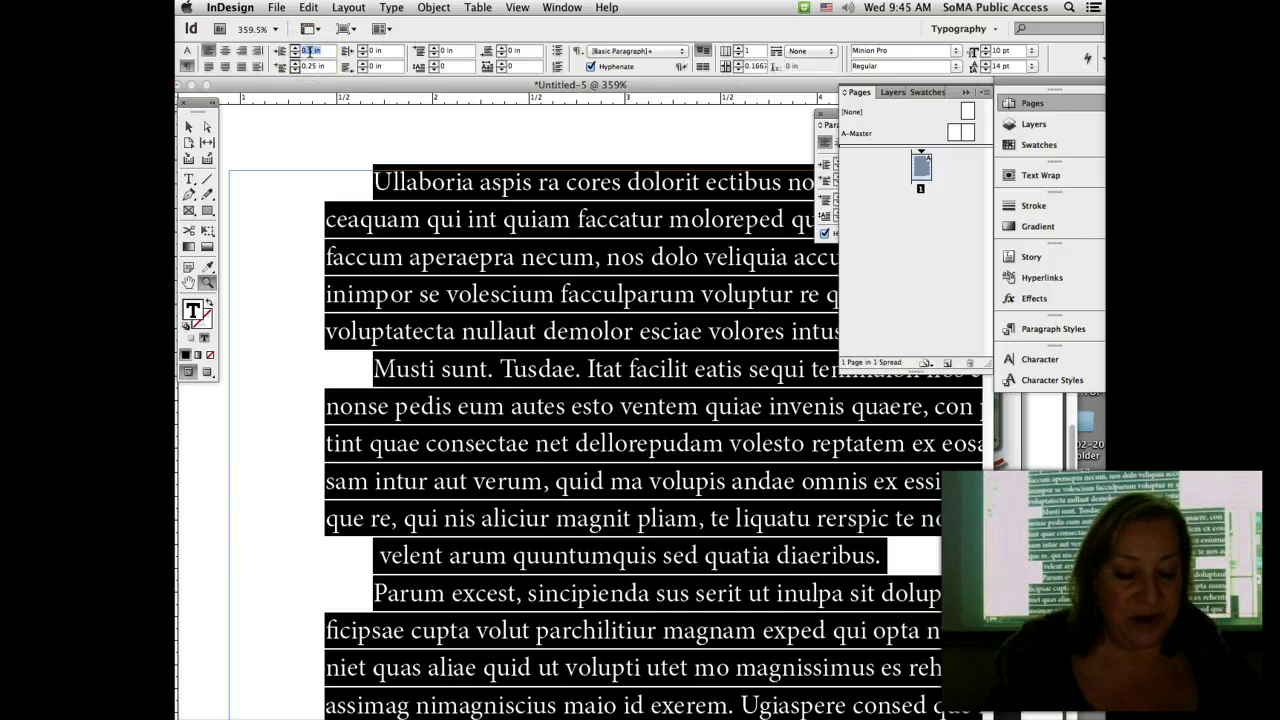
{"action": "type", "text": "0"}
{"action": "key", "text": "Return"}
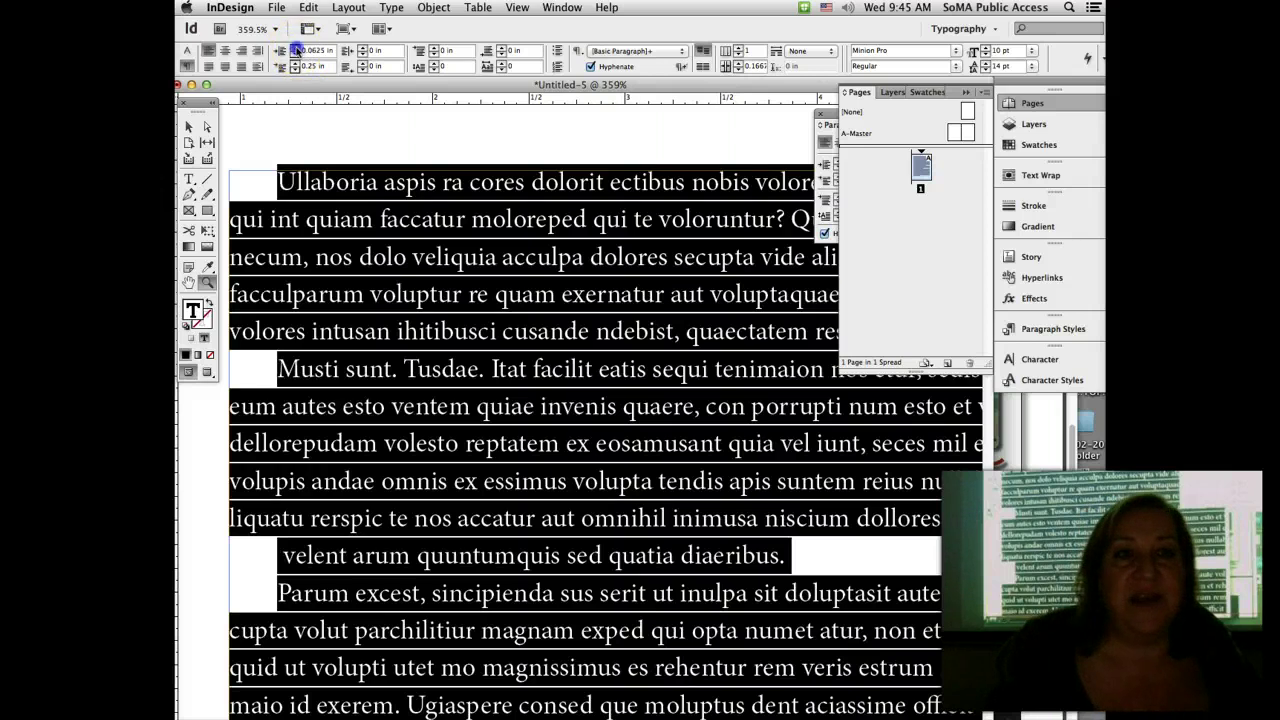
Step: Raise the paragraphs' left indent to 0.75 in
{"action": "left_click", "coordinate": [296, 47]}
{"action": "left_click", "coordinate": [296, 47]}
{"action": "left_click", "coordinate": [296, 47]}
{"action": "left_click", "coordinate": [296, 47]}
{"action": "left_click", "coordinate": [296, 47]}
{"action": "left_click", "coordinate": [296, 47]}
{"action": "left_click", "coordinate": [296, 47]}
{"action": "left_click", "coordinate": [296, 47]}
{"action": "left_click", "coordinate": [296, 47]}
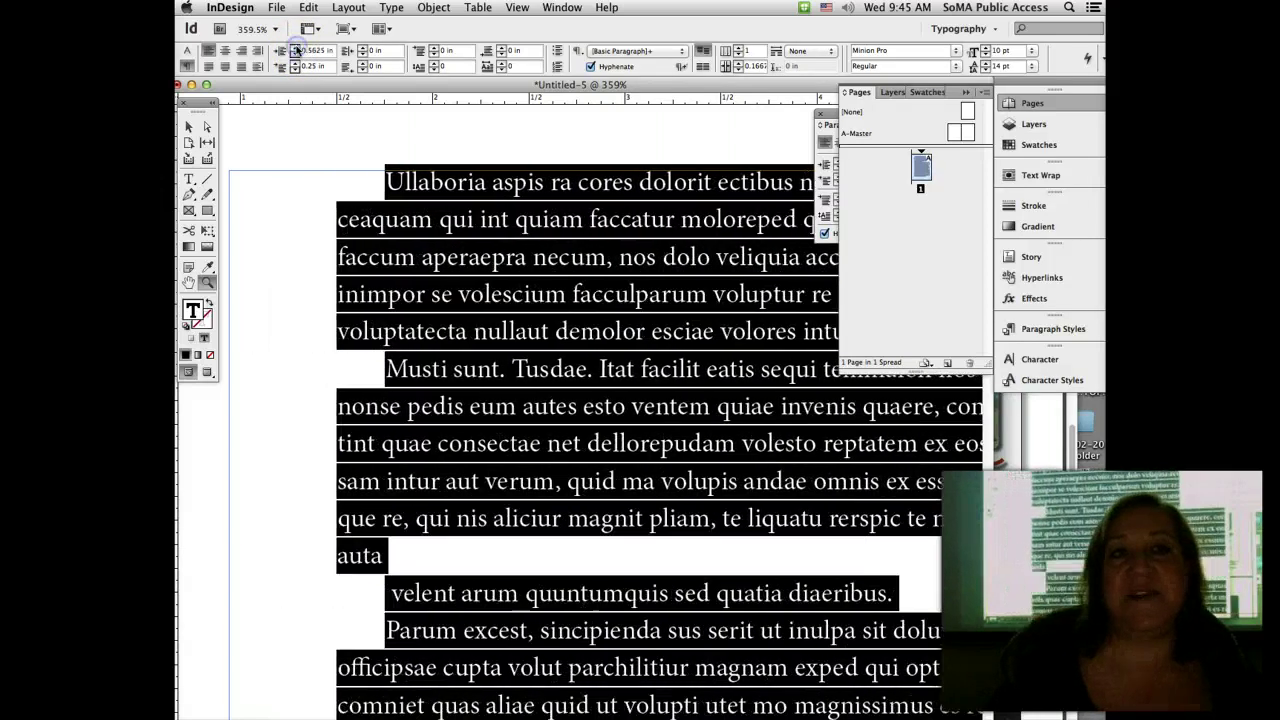
{"action": "left_click", "coordinate": [296, 47]}
{"action": "left_click", "coordinate": [296, 47]}
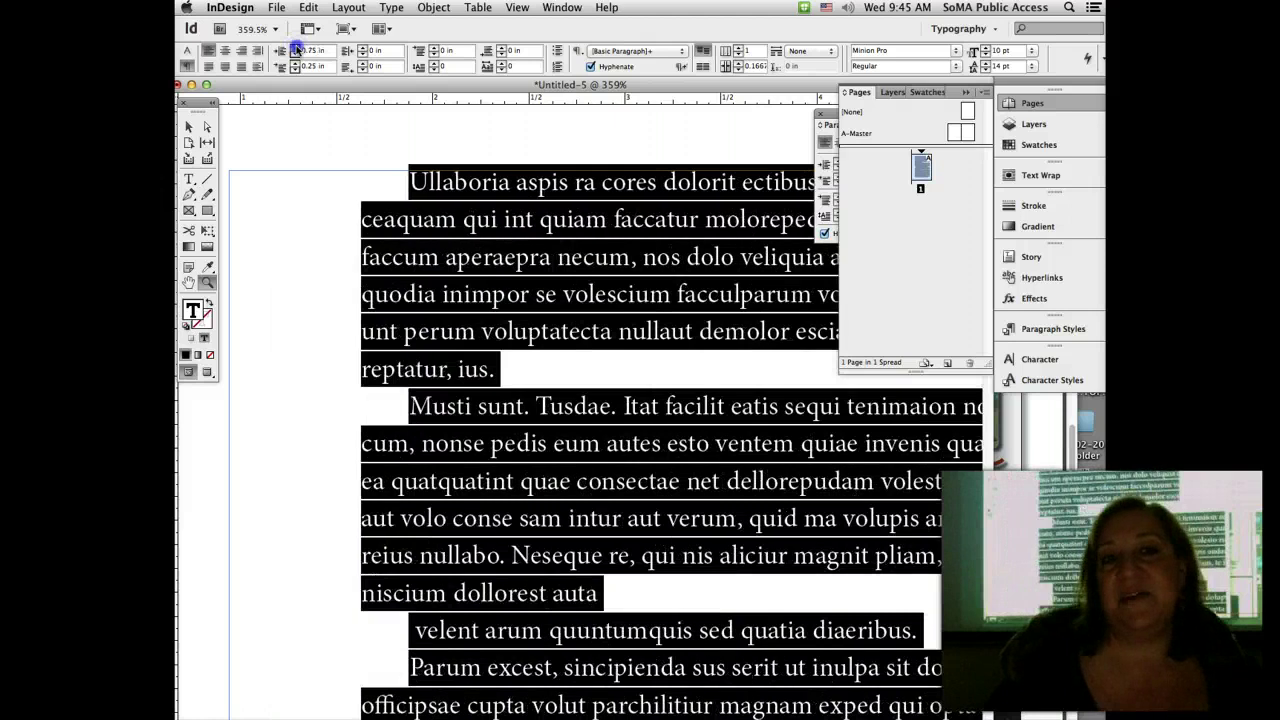
{"action": "left_click", "coordinate": [296, 47]}
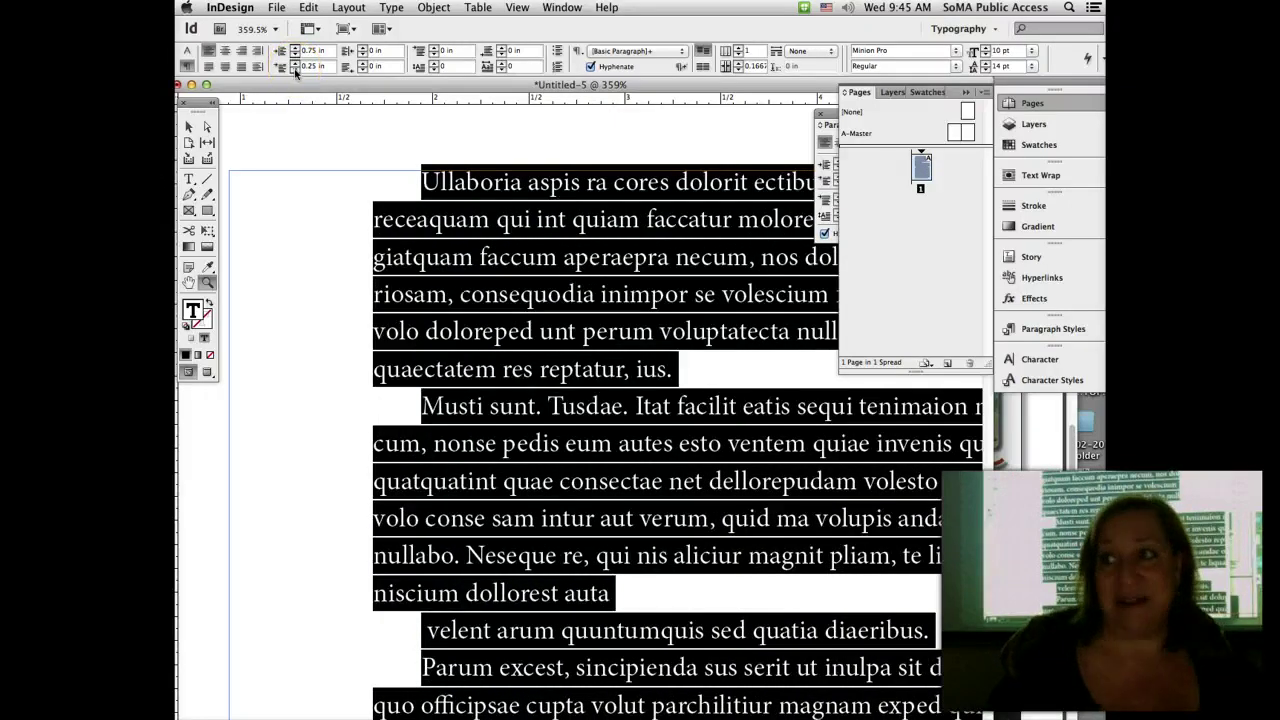
Step: Set the first-line indent to -0.75 in so the first lines hang left
{"action": "left_click", "coordinate": [295, 69]}
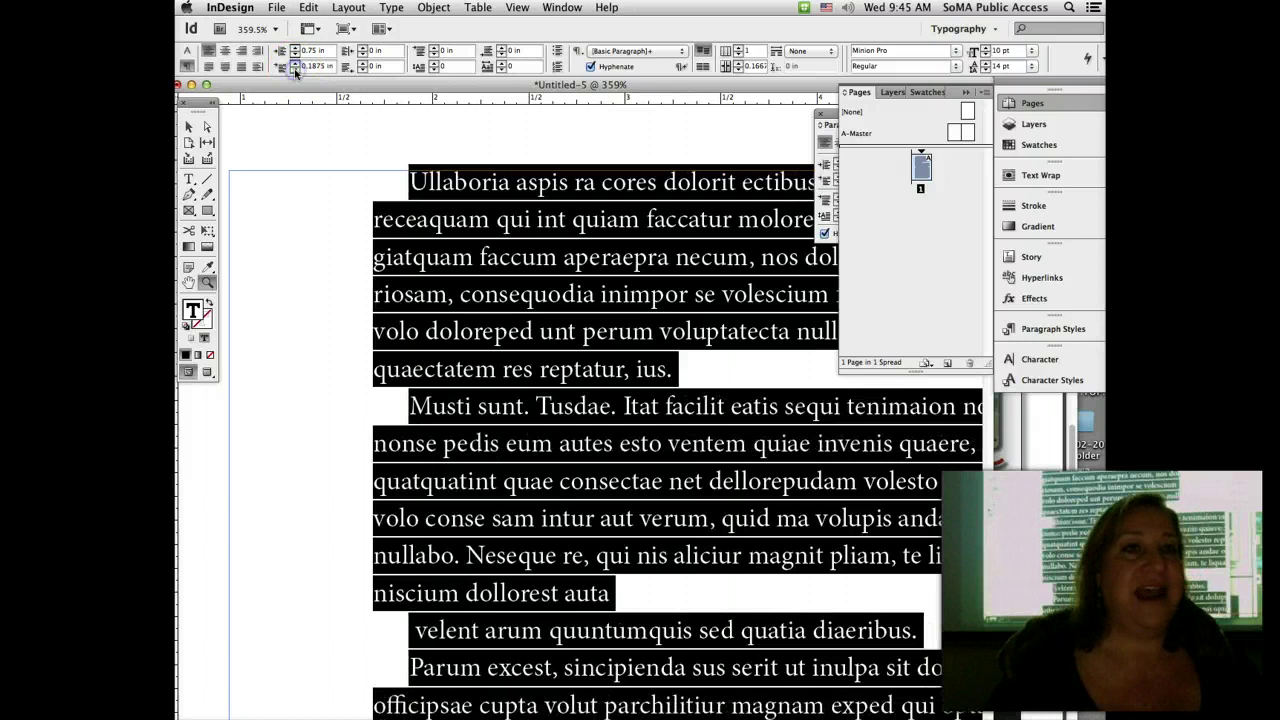
{"action": "left_click", "coordinate": [295, 69]}
{"action": "left_click", "coordinate": [295, 69]}
{"action": "left_click", "coordinate": [295, 69]}
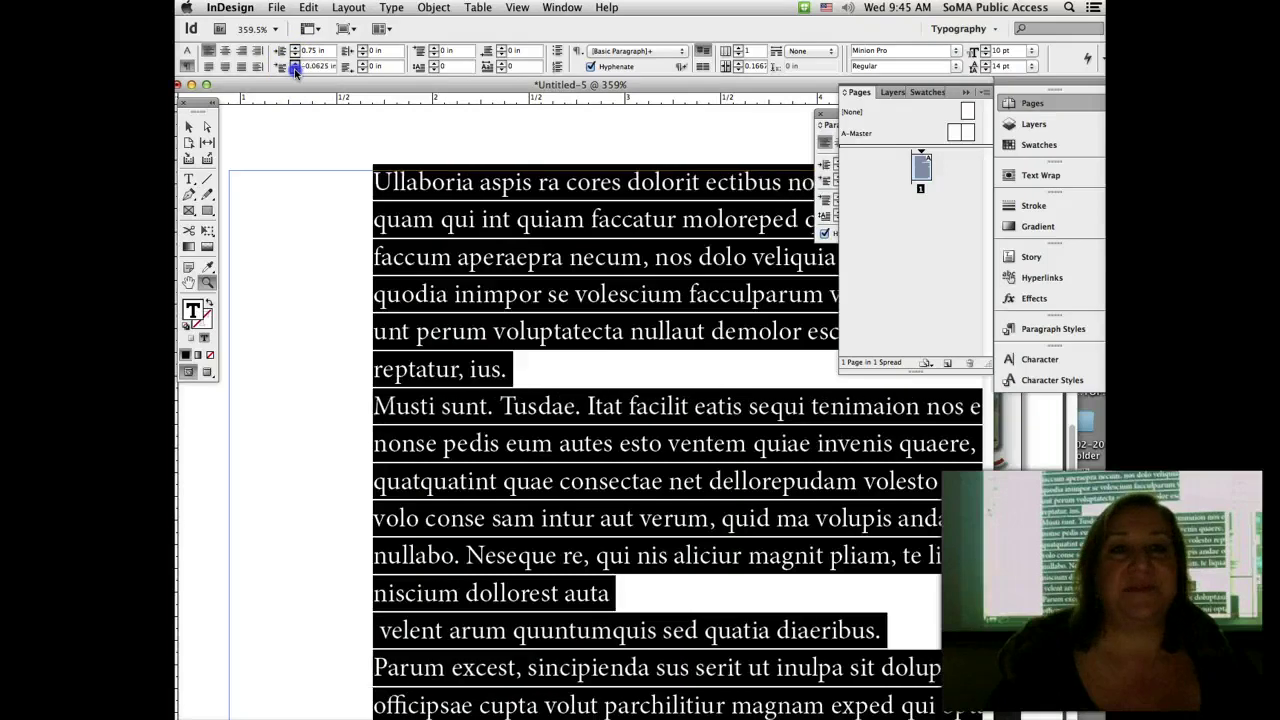
{"action": "left_click", "coordinate": [295, 69]}
{"action": "left_click", "coordinate": [295, 69]}
{"action": "left_click", "coordinate": [295, 69]}
{"action": "left_click", "coordinate": [295, 69]}
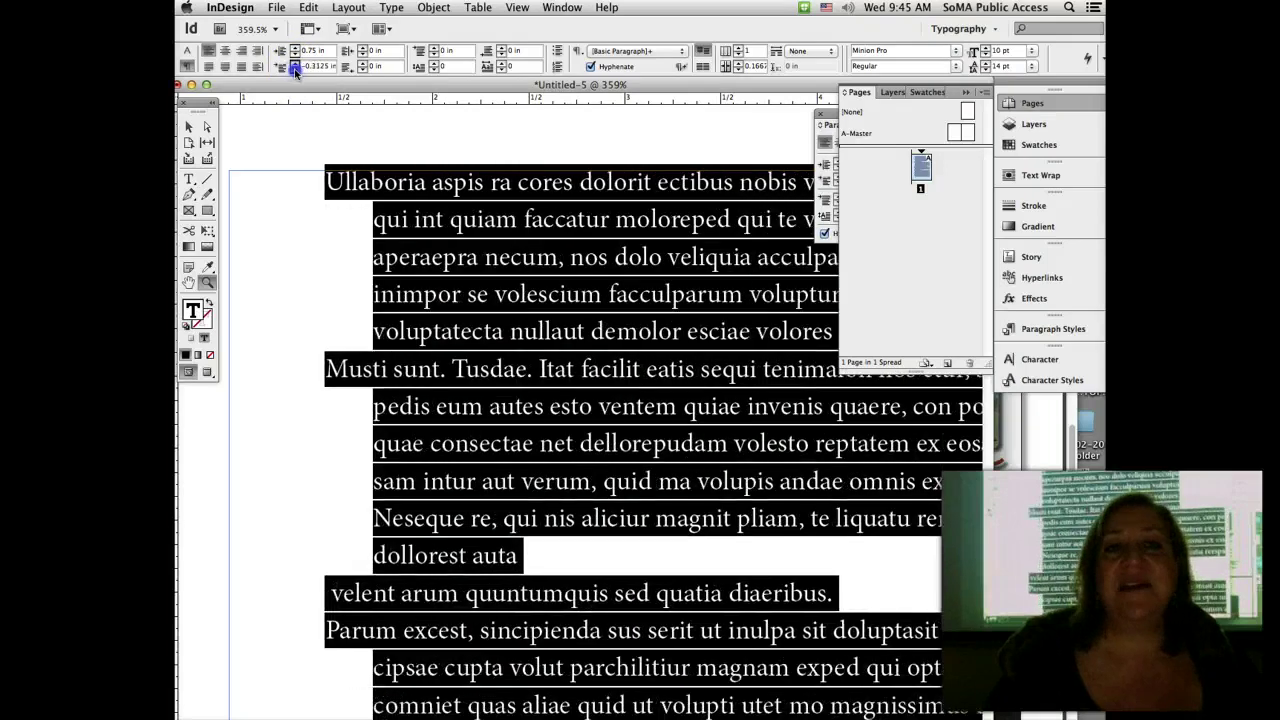
{"action": "left_click", "coordinate": [295, 69]}
{"action": "left_click", "coordinate": [295, 69]}
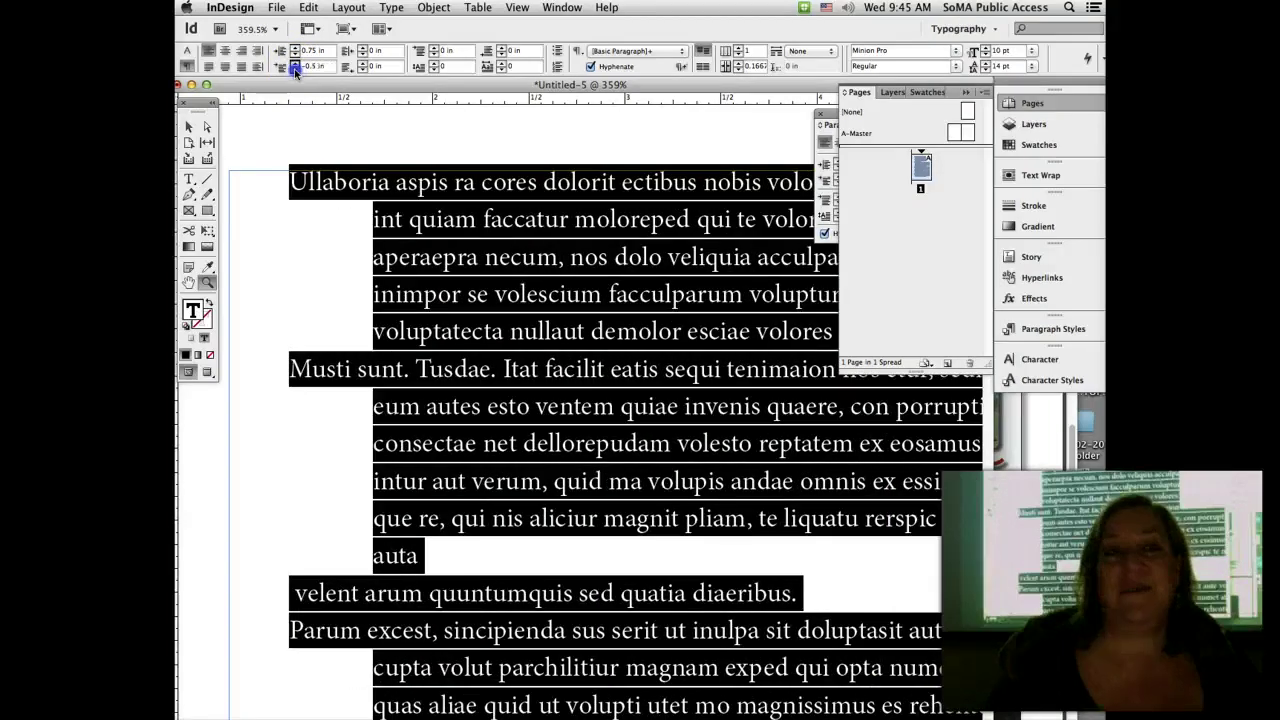
{"action": "left_click", "coordinate": [295, 69]}
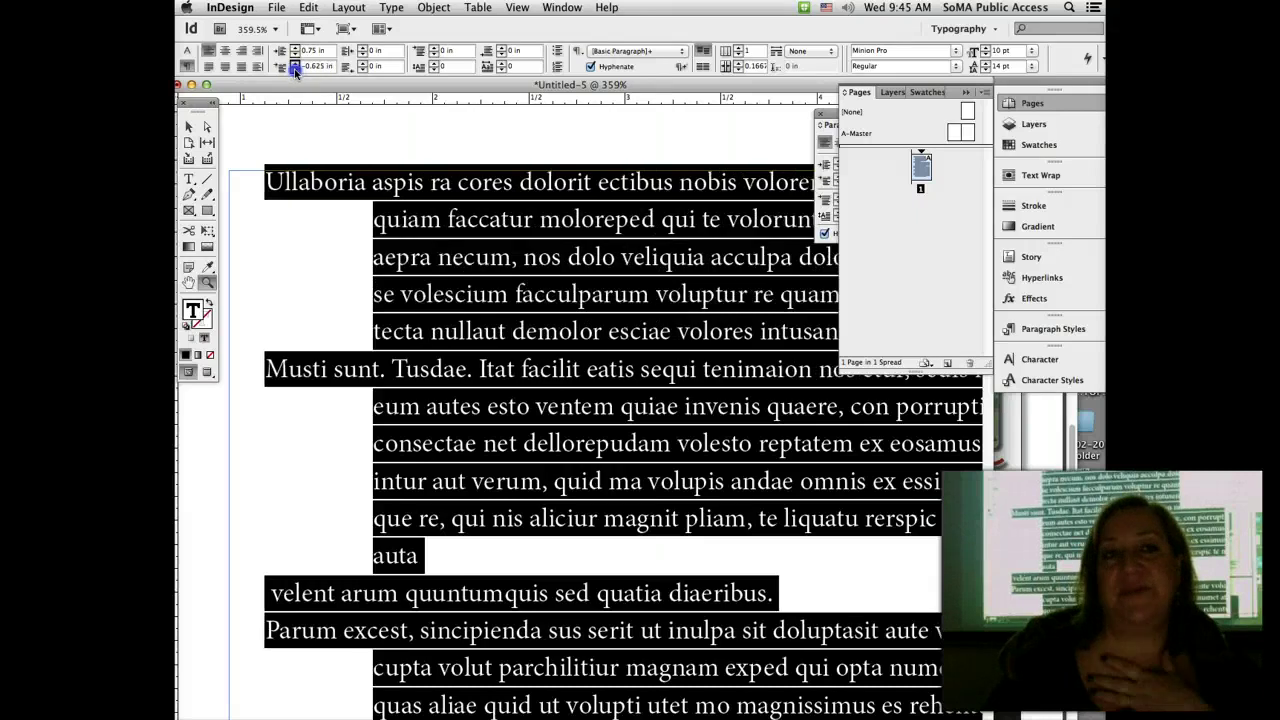
{"action": "left_click", "coordinate": [295, 69]}
{"action": "left_click", "coordinate": [295, 69]}
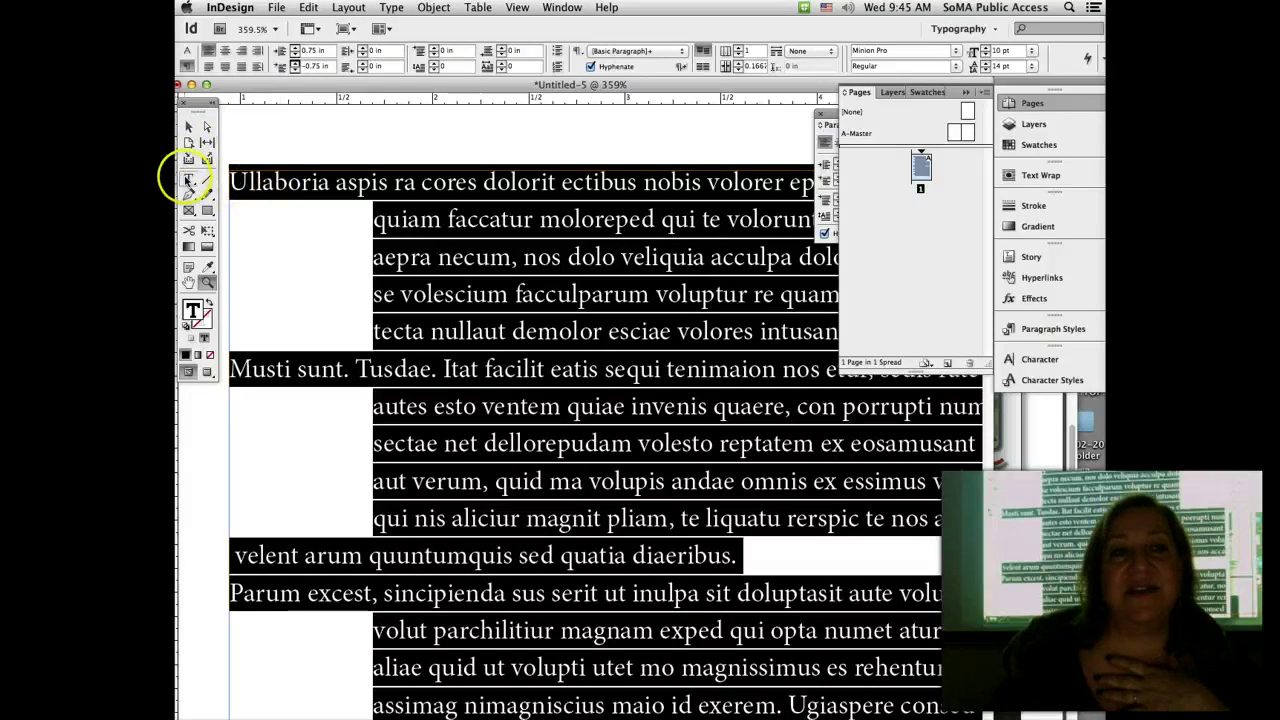
{"action": "left_click", "coordinate": [188, 178]}
Step: Type '1.' before Ullaboria and set 'Ullaboria aspis ra cores dolorit' in red small caps
{"action": "left_click", "coordinate": [229, 182]}
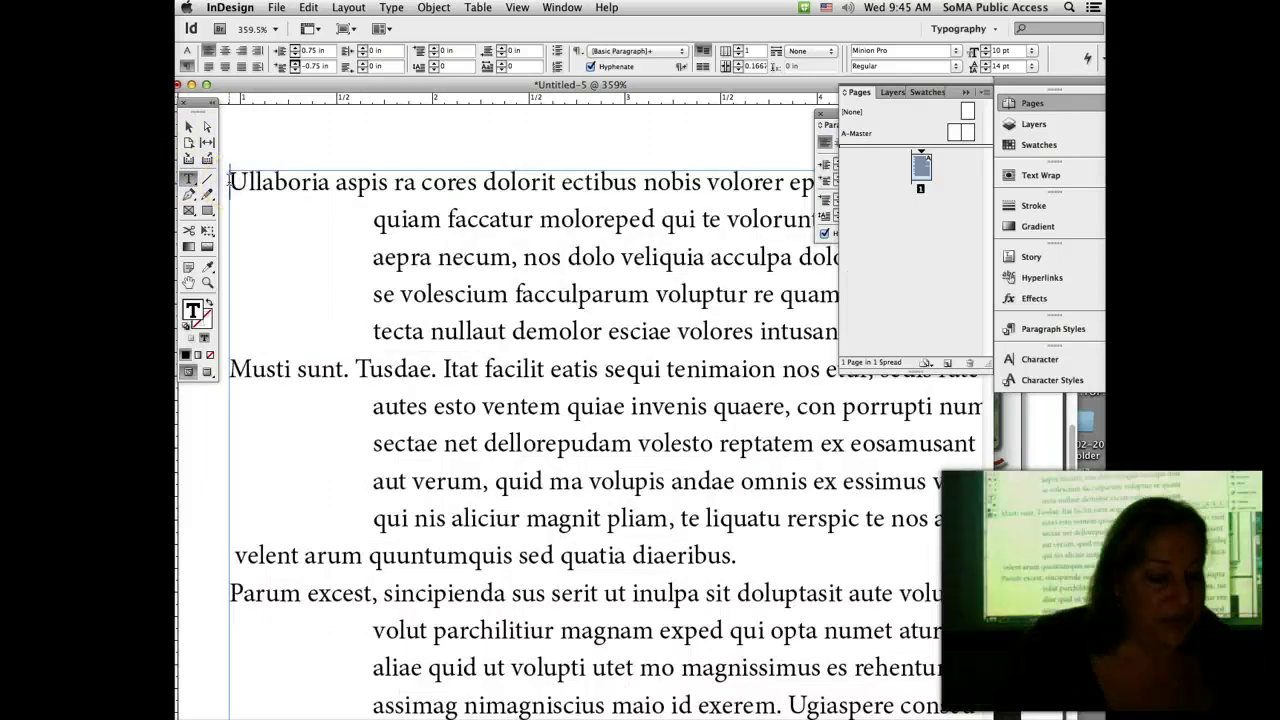
{"action": "type", "text": "1."}
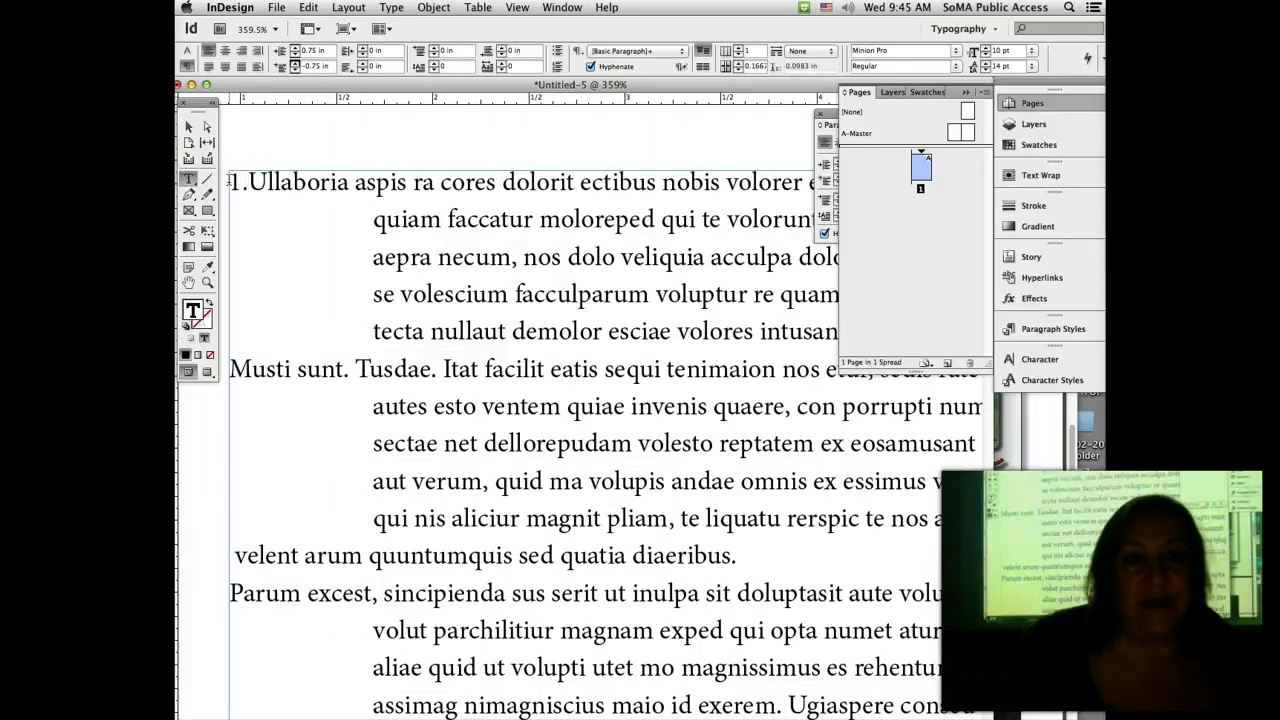
{"action": "left_click_drag", "start_coordinate": [230, 182], "coordinate": [586, 190]}
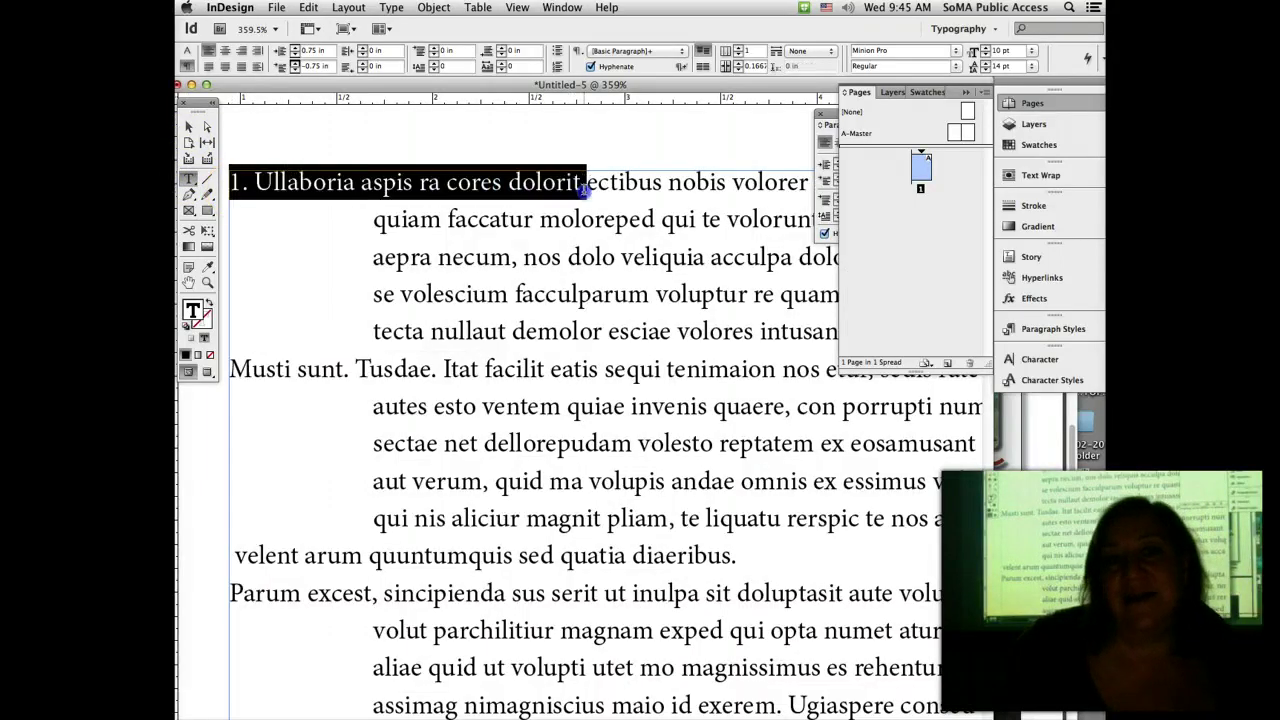
{"action": "left_click", "coordinate": [1038, 145]}
{"action": "left_click", "coordinate": [948, 230]}
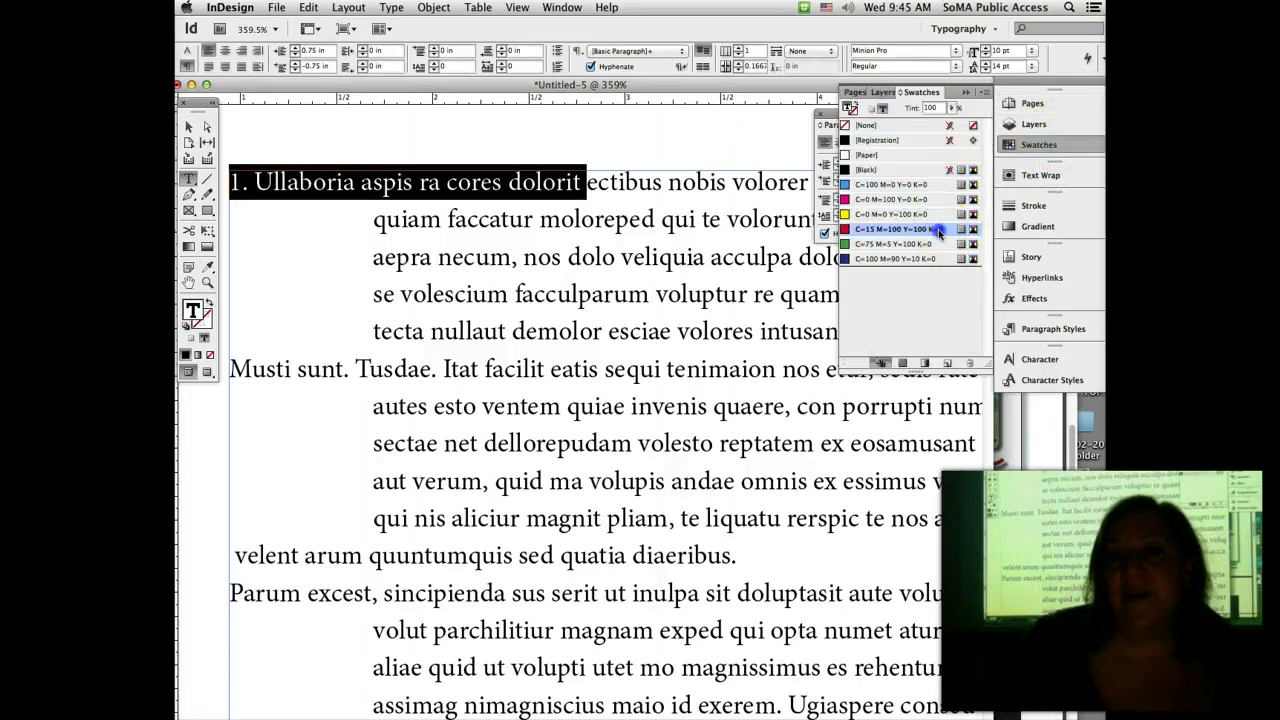
{"action": "left_click", "coordinate": [187, 50]}
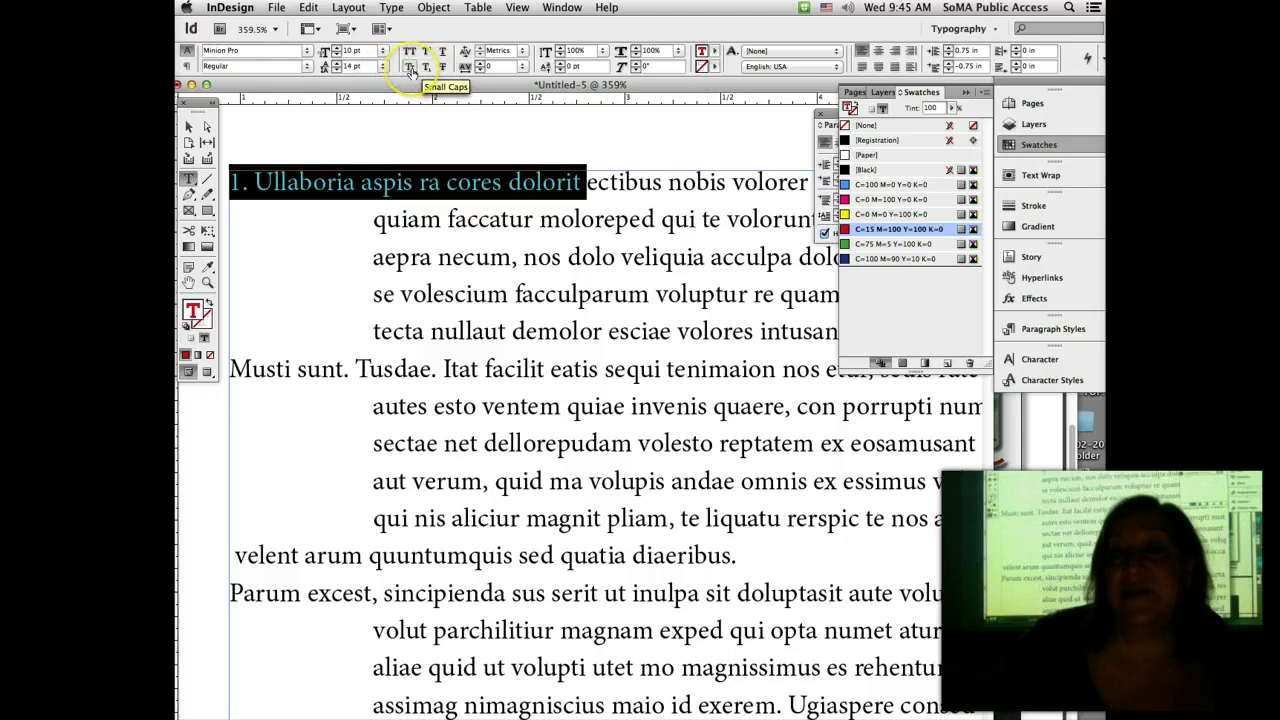
{"action": "left_click", "coordinate": [410, 67]}
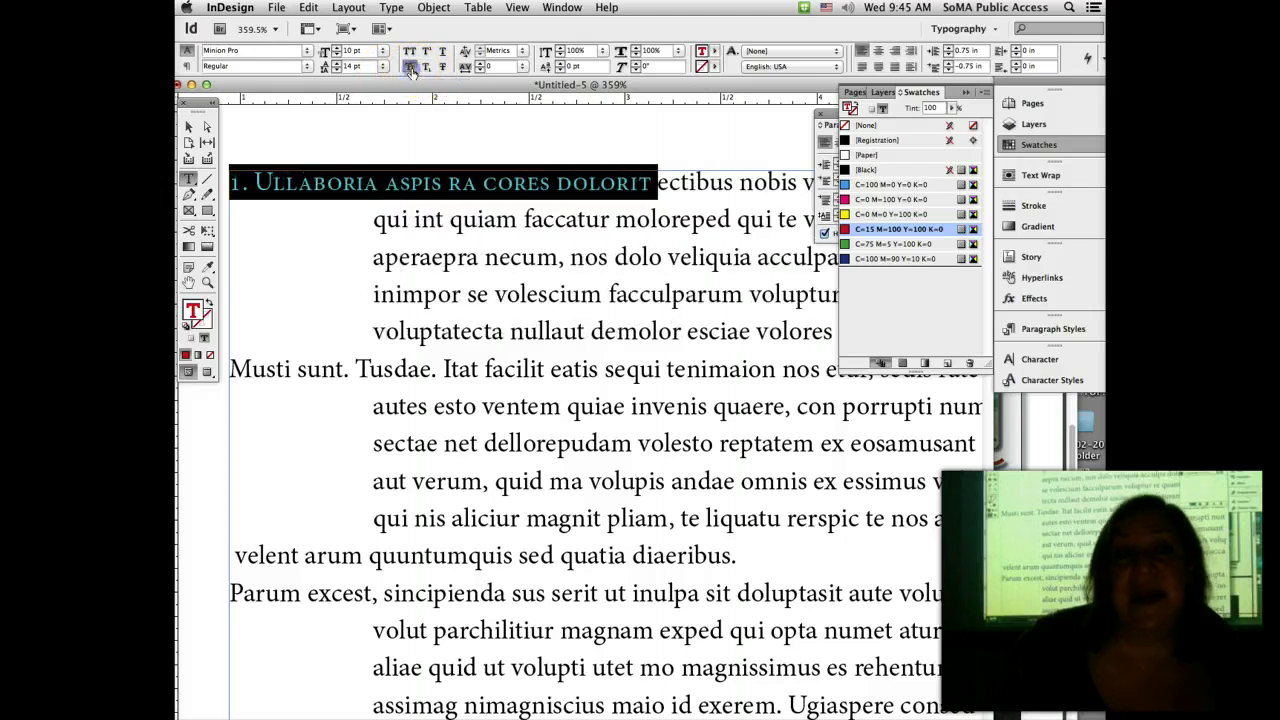
{"action": "left_click", "coordinate": [422, 125]}
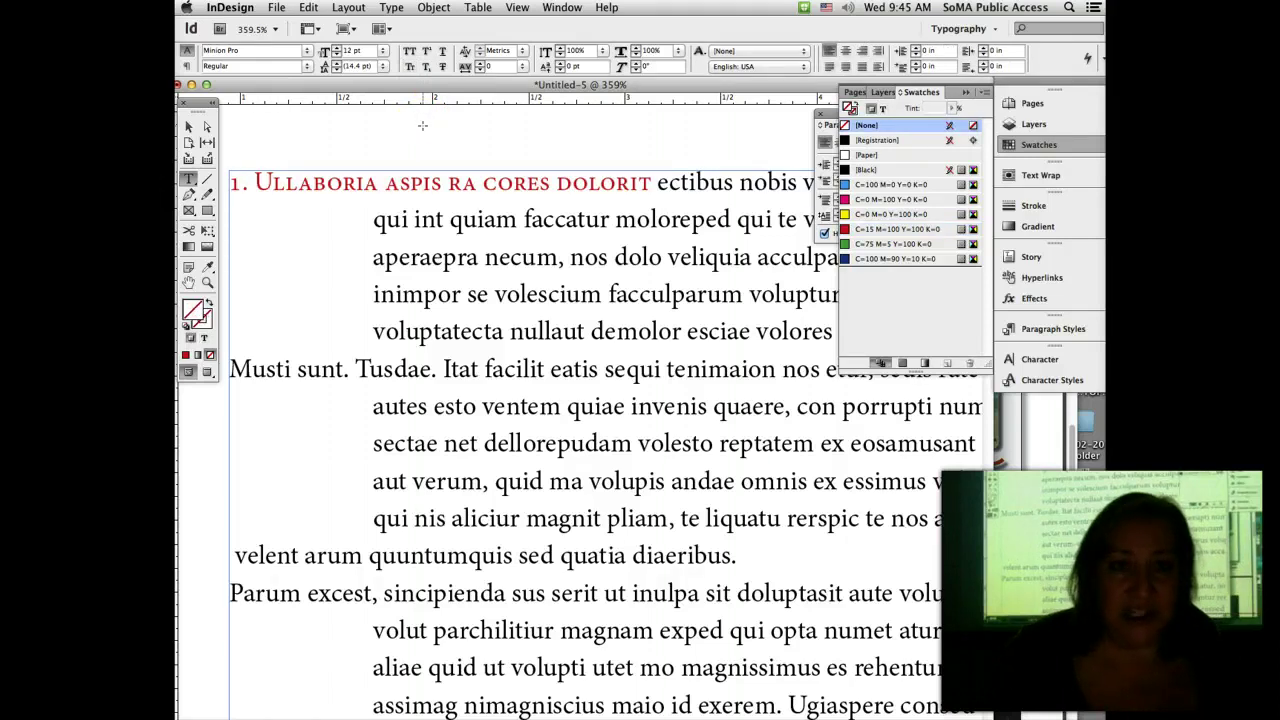
{"action": "key", "text": "super+0"}
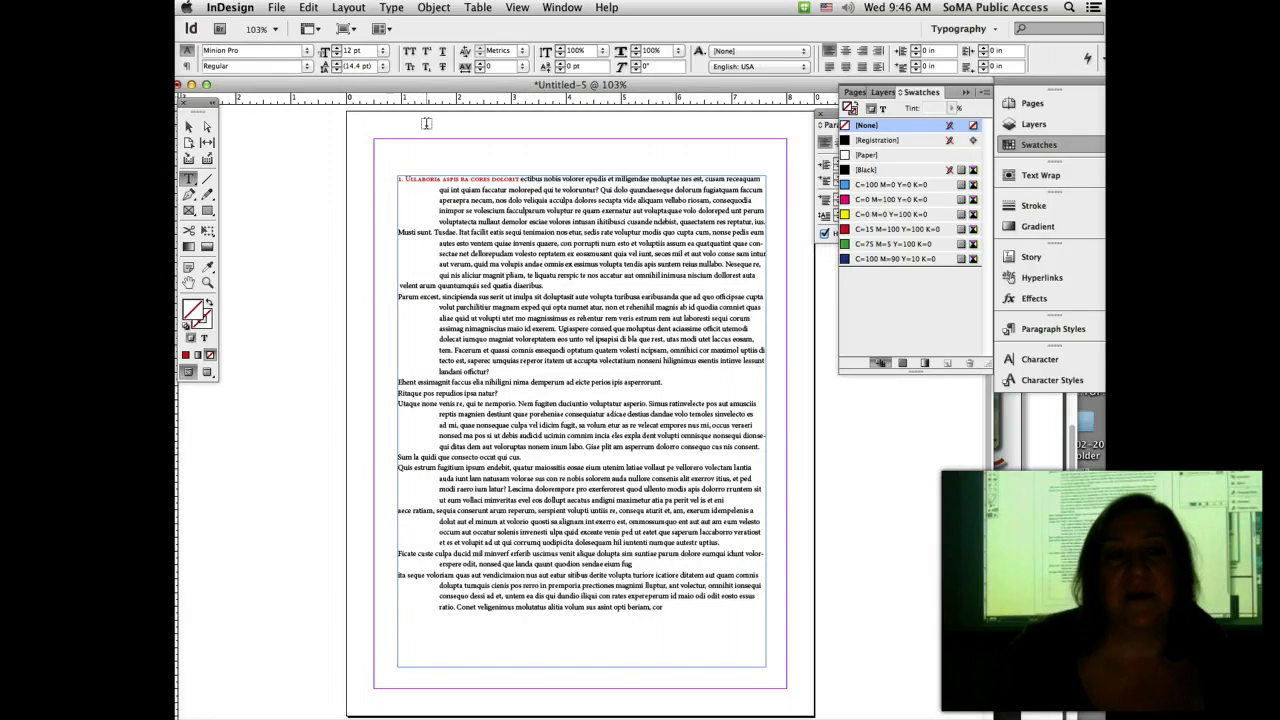
Step: Draw a page-sized rectangle frame filled with a 20% tint of yellow
{"action": "left_click", "coordinate": [188, 210]}
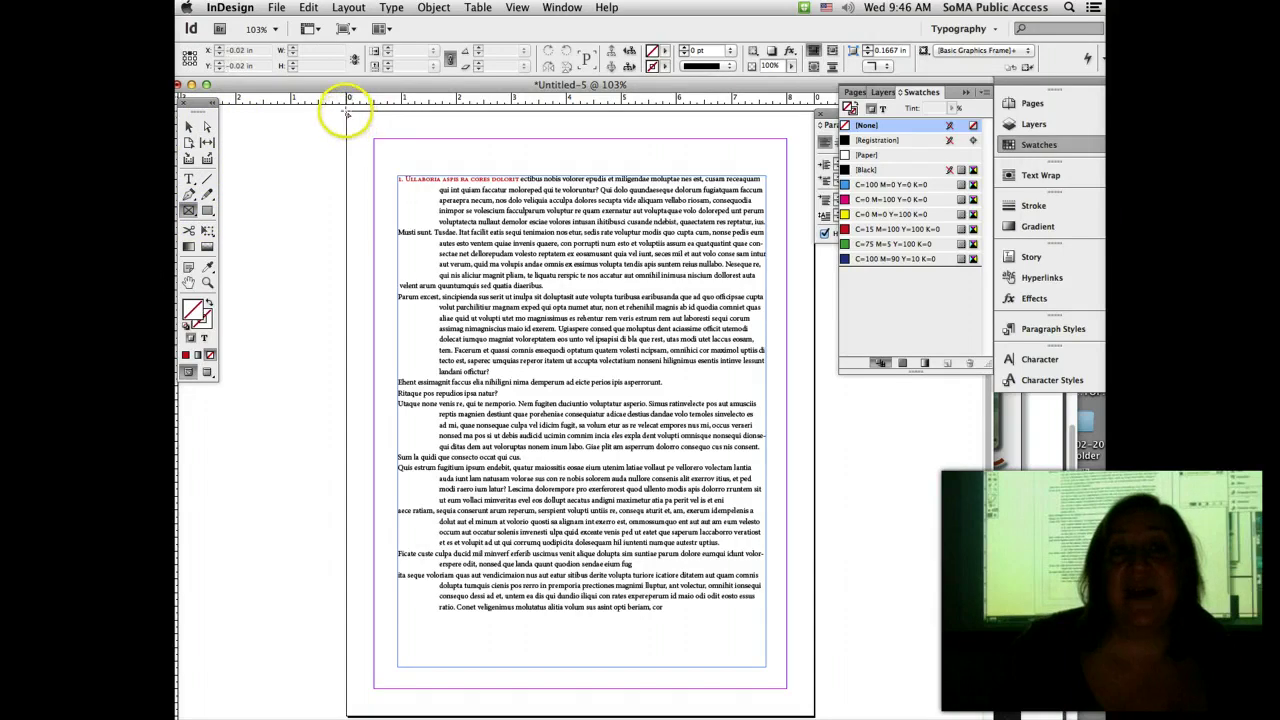
{"action": "left_click_drag", "start_coordinate": [347, 113], "coordinate": [815, 715]}
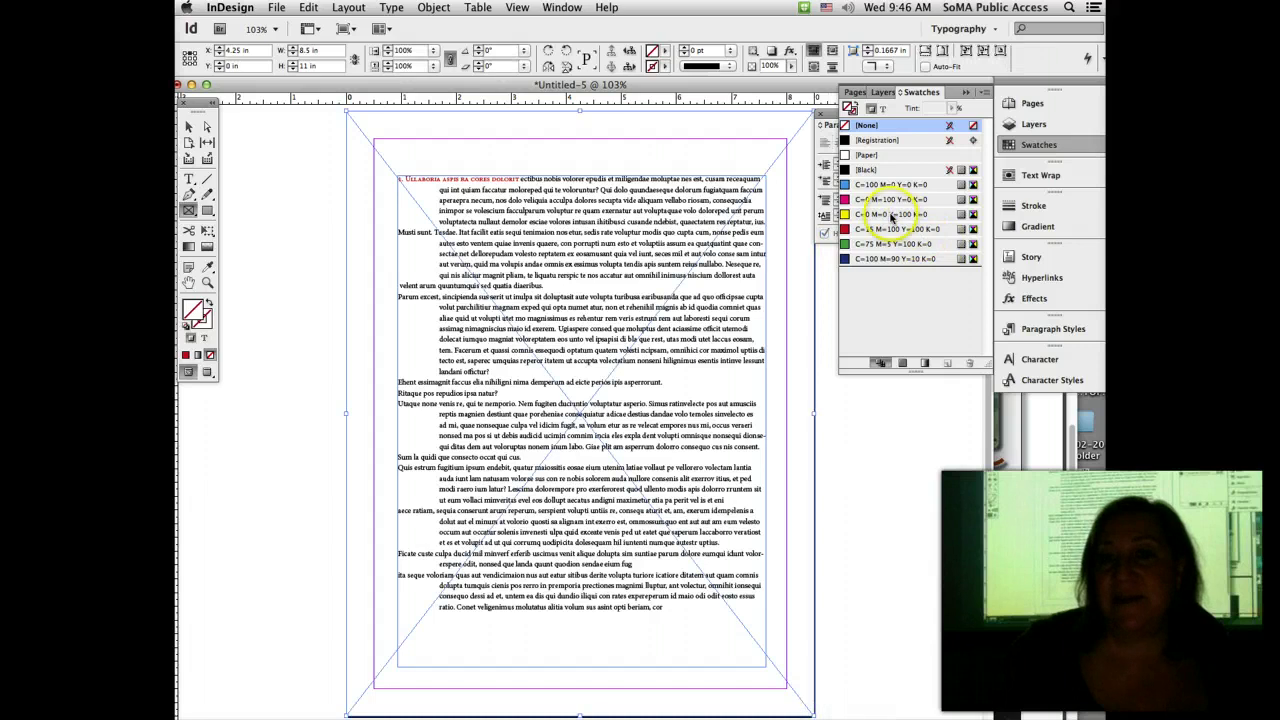
{"action": "left_click", "coordinate": [892, 214]}
{"action": "left_click", "coordinate": [929, 107]}
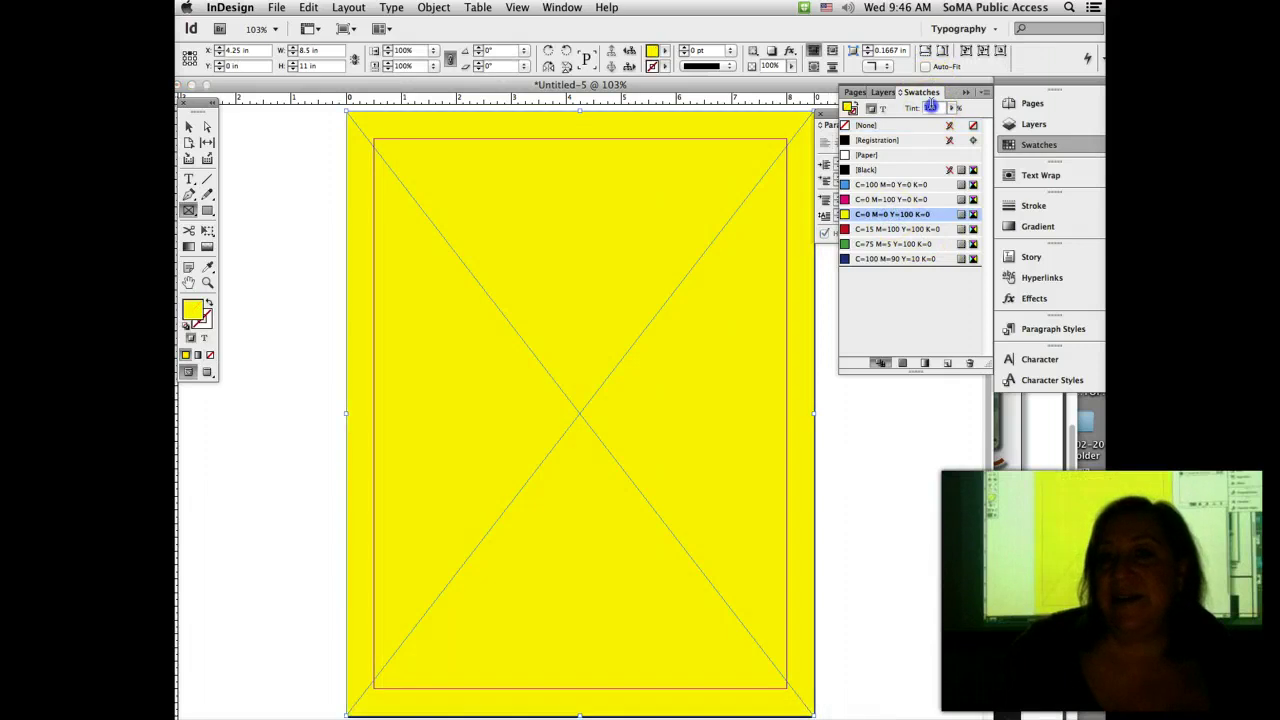
{"action": "type", "text": "20"}
{"action": "key", "text": "Return"}
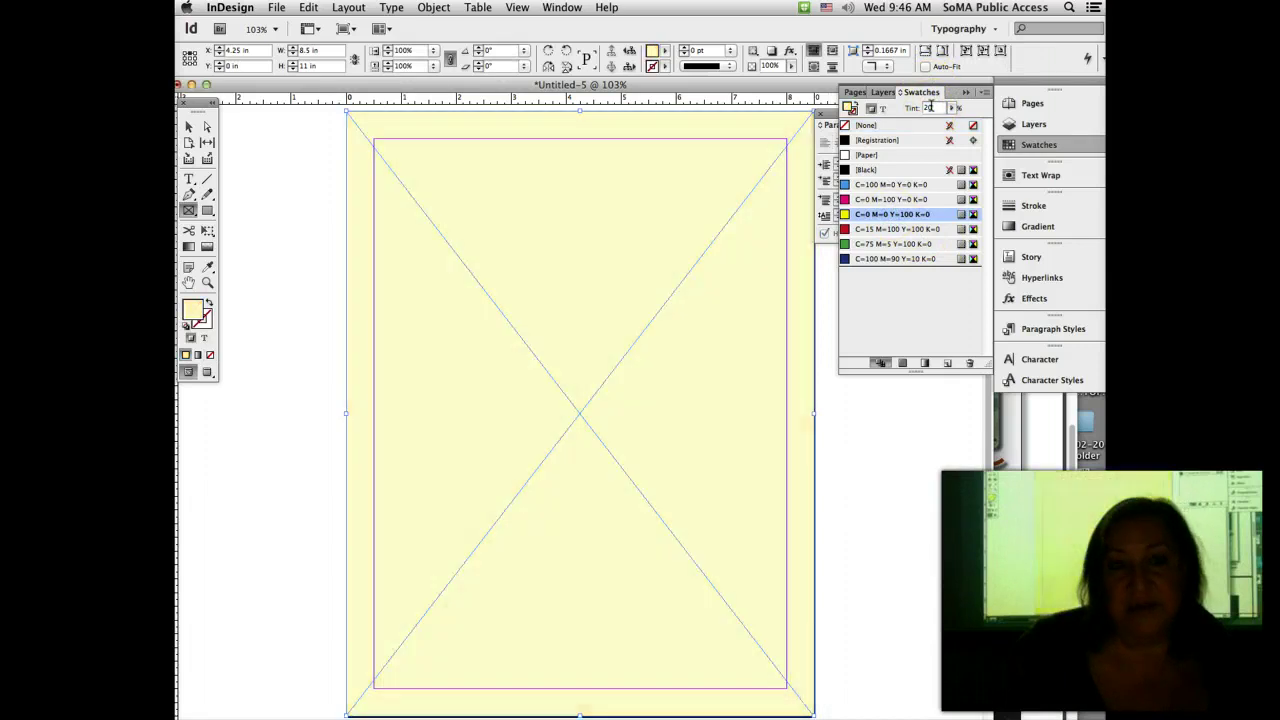
Step: Send the yellow frame to the back, behind the text frame
{"action": "left_click", "coordinate": [185, 127]}
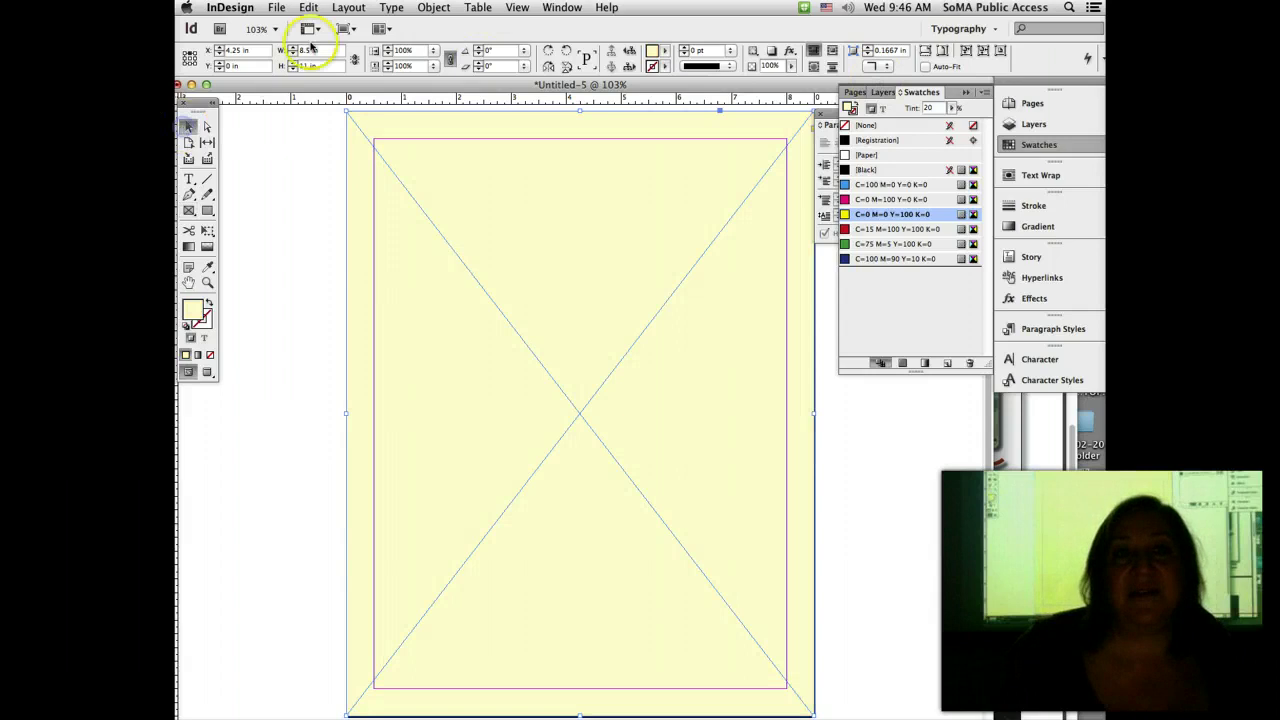
{"action": "left_click", "coordinate": [434, 7]}
{"action": "mouse_move", "coordinate": [456, 53]}
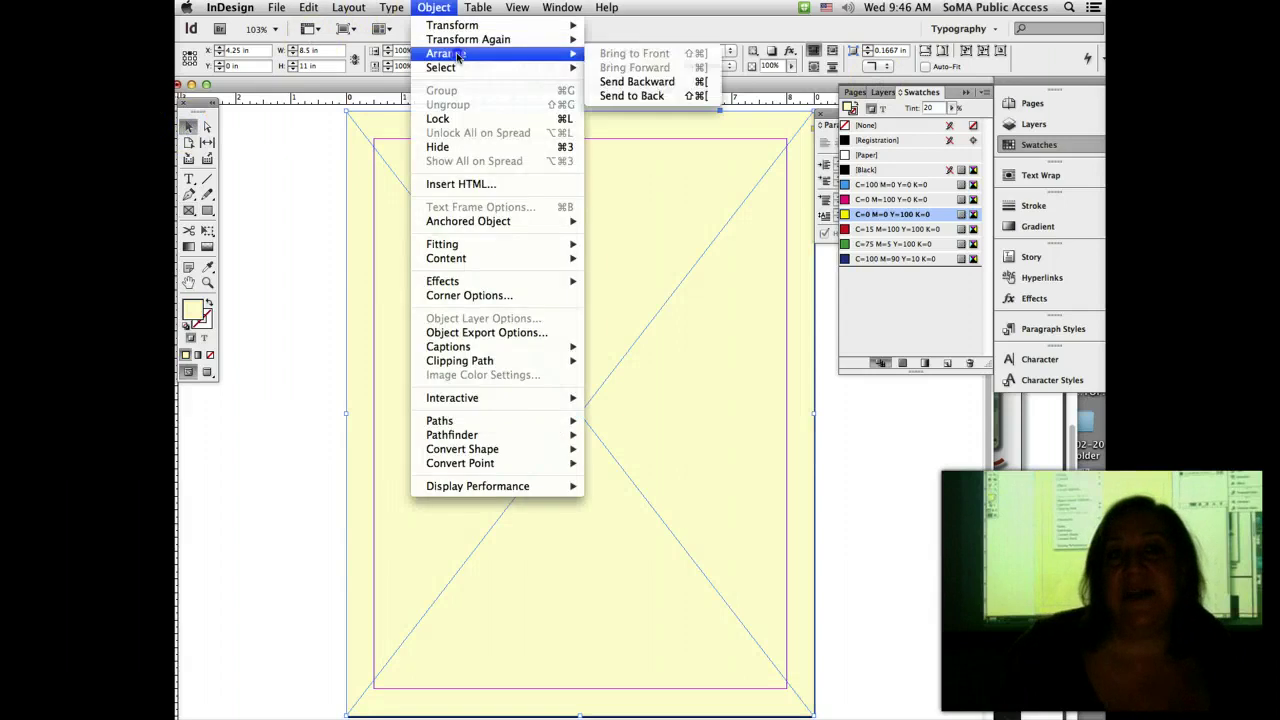
{"action": "left_click", "coordinate": [665, 97]}
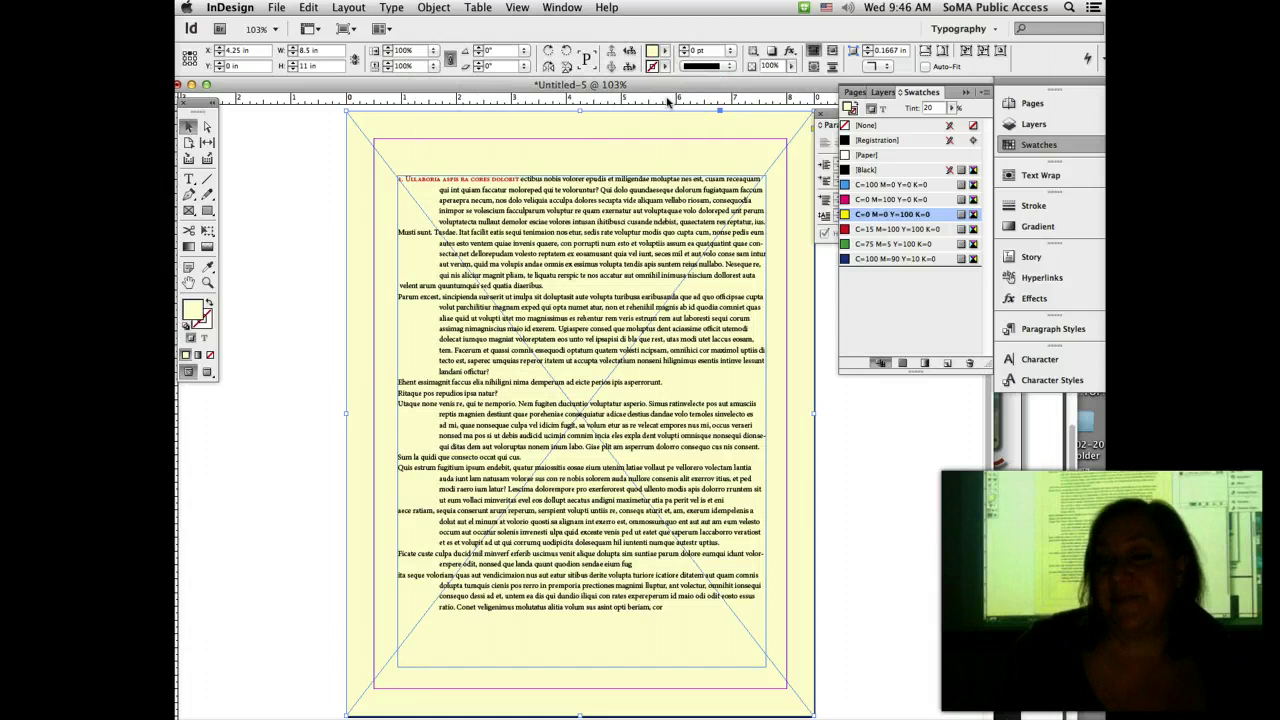
{"action": "left_click", "coordinate": [495, 247]}
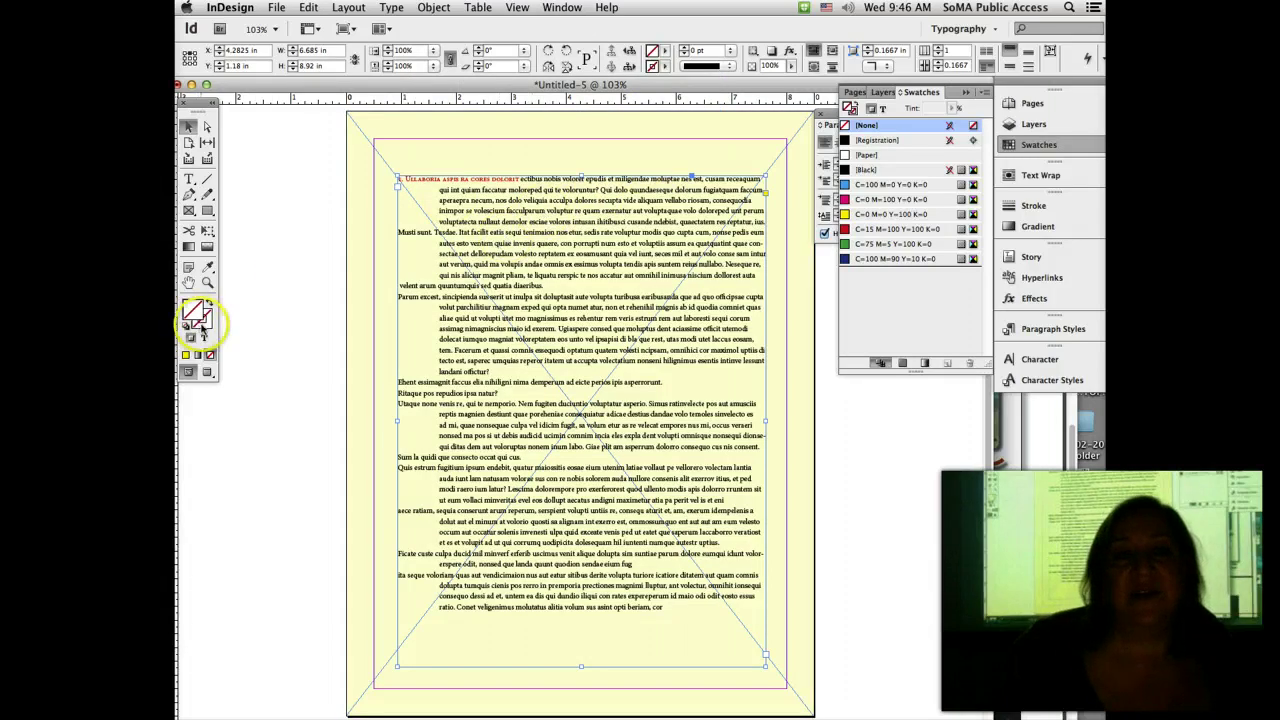
Step: Give the text frame a red 4 pt Thick - Thin border and switch to Preview mode
{"action": "left_click", "coordinate": [889, 230]}
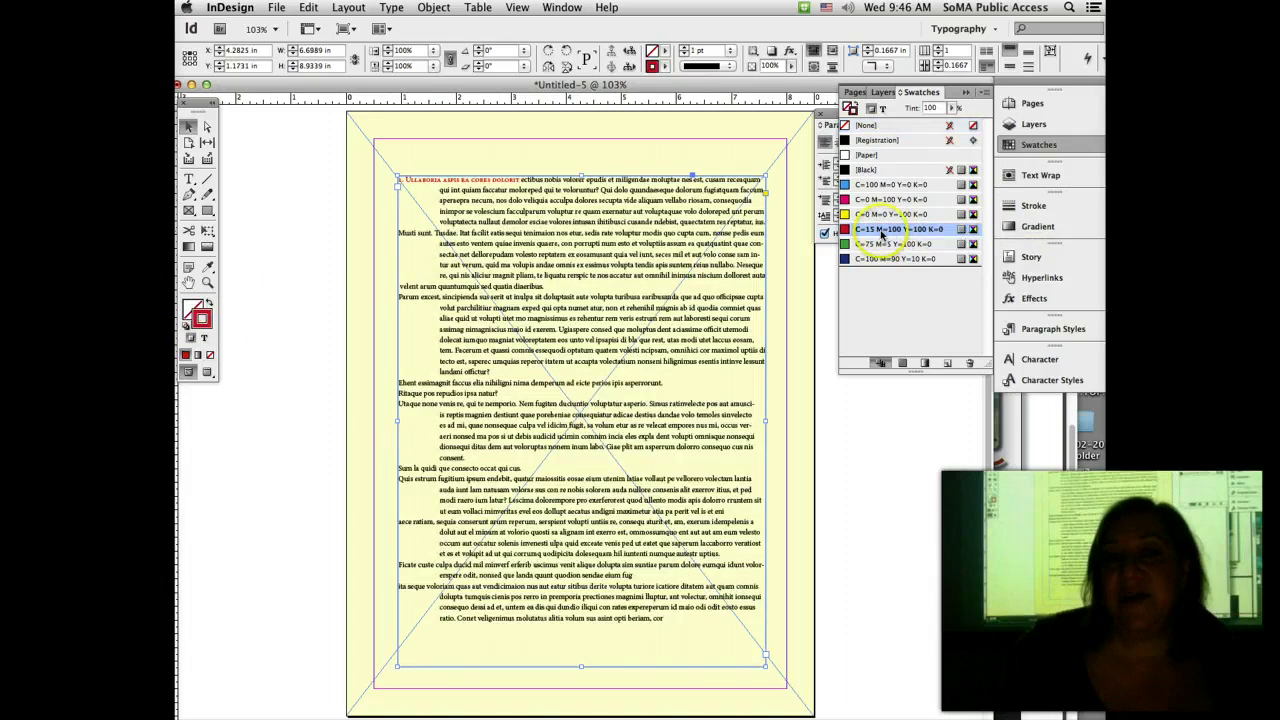
{"action": "left_click", "coordinate": [684, 47]}
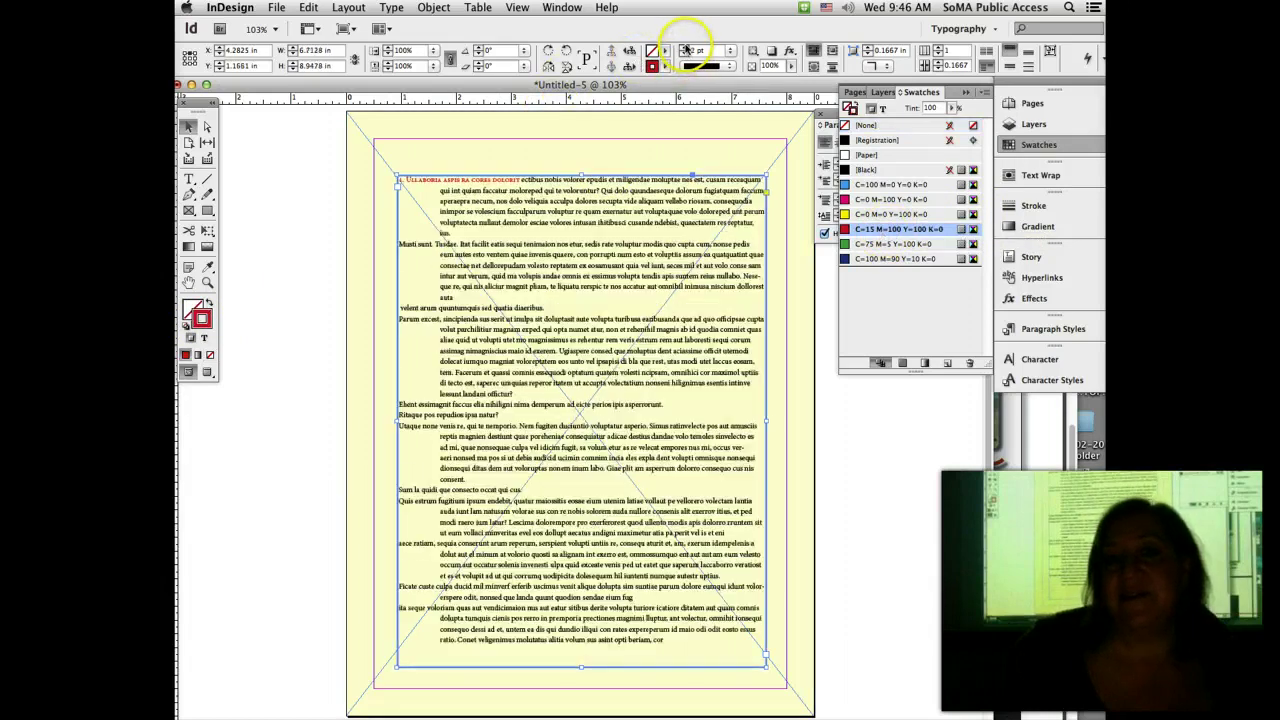
{"action": "left_click", "coordinate": [684, 47]}
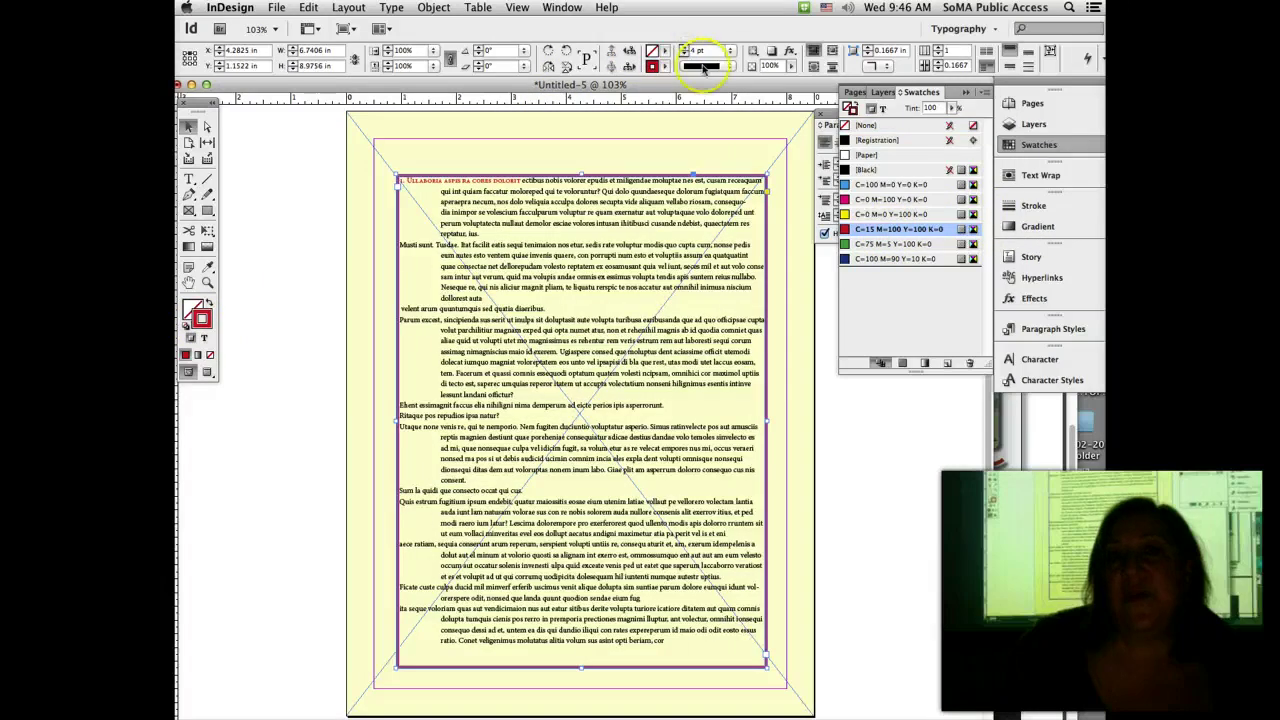
{"action": "left_click", "coordinate": [706, 66]}
{"action": "left_click", "coordinate": [717, 101]}
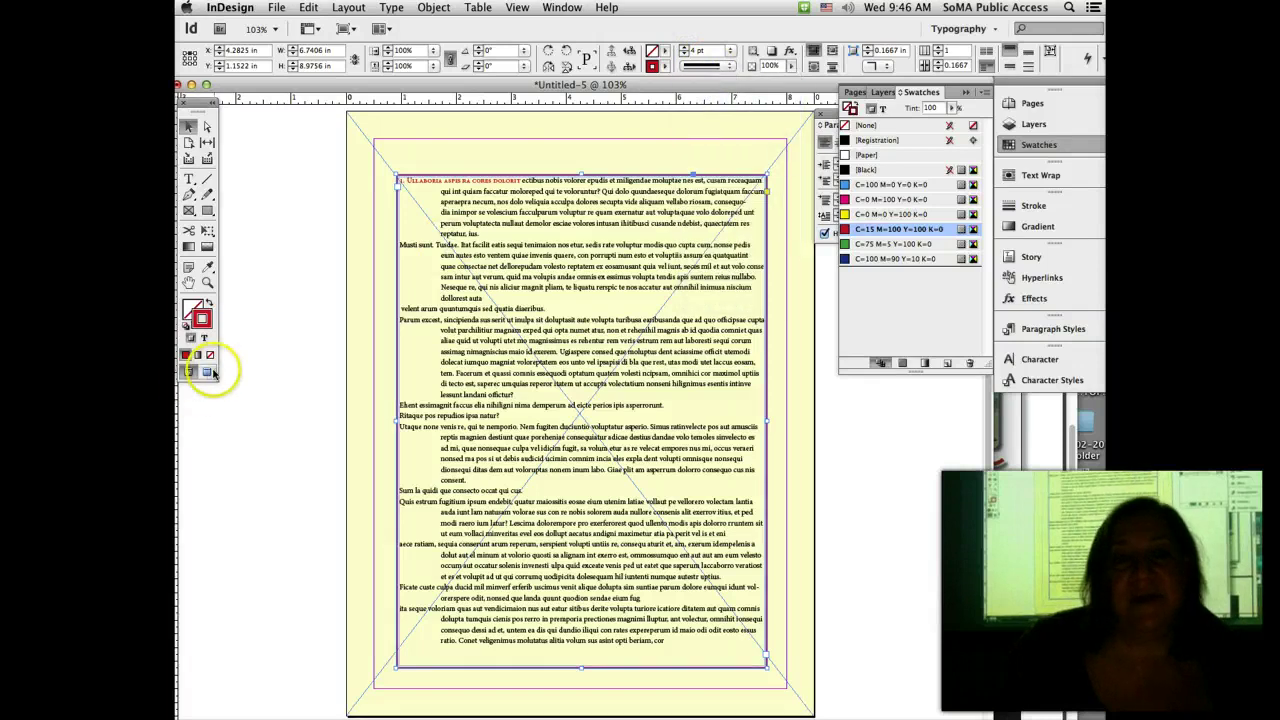
{"action": "left_click_drag", "start_coordinate": [206, 371], "coordinate": [243, 372]}
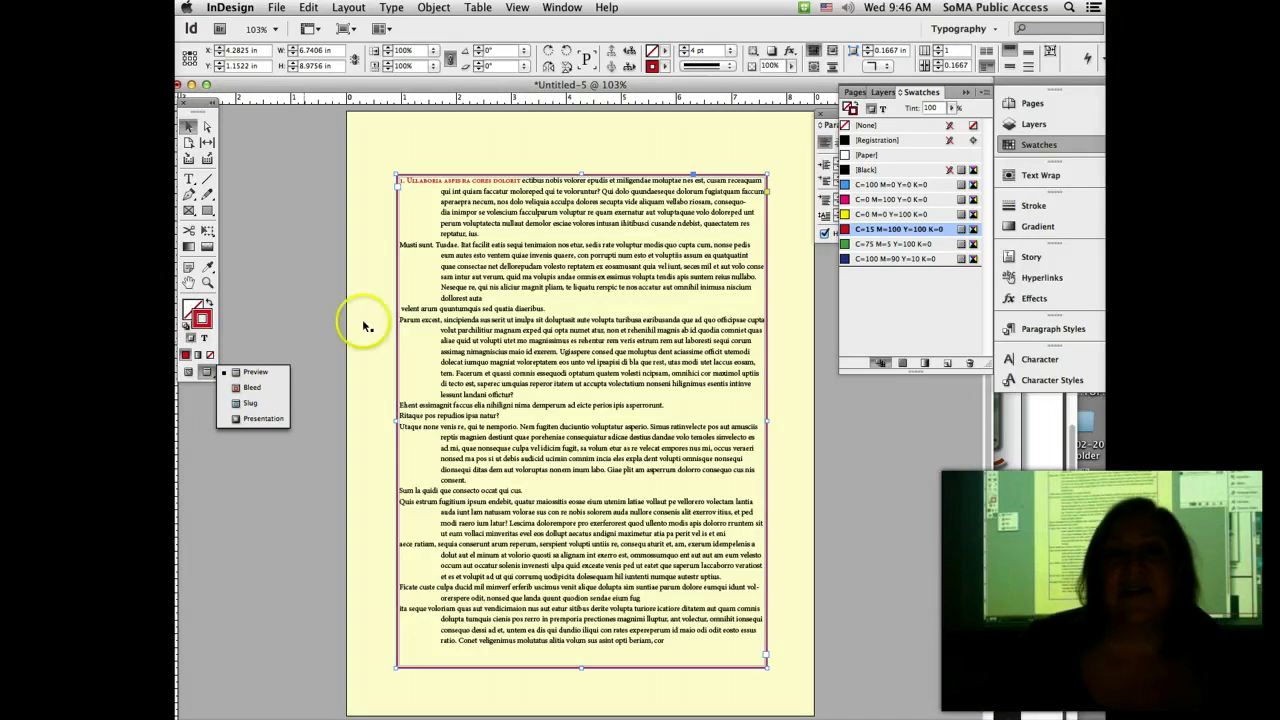
Step: Set the text frame's inset spacing to 0.6875 in on all sides in Text Frame Options
{"action": "left_click", "coordinate": [433, 7]}
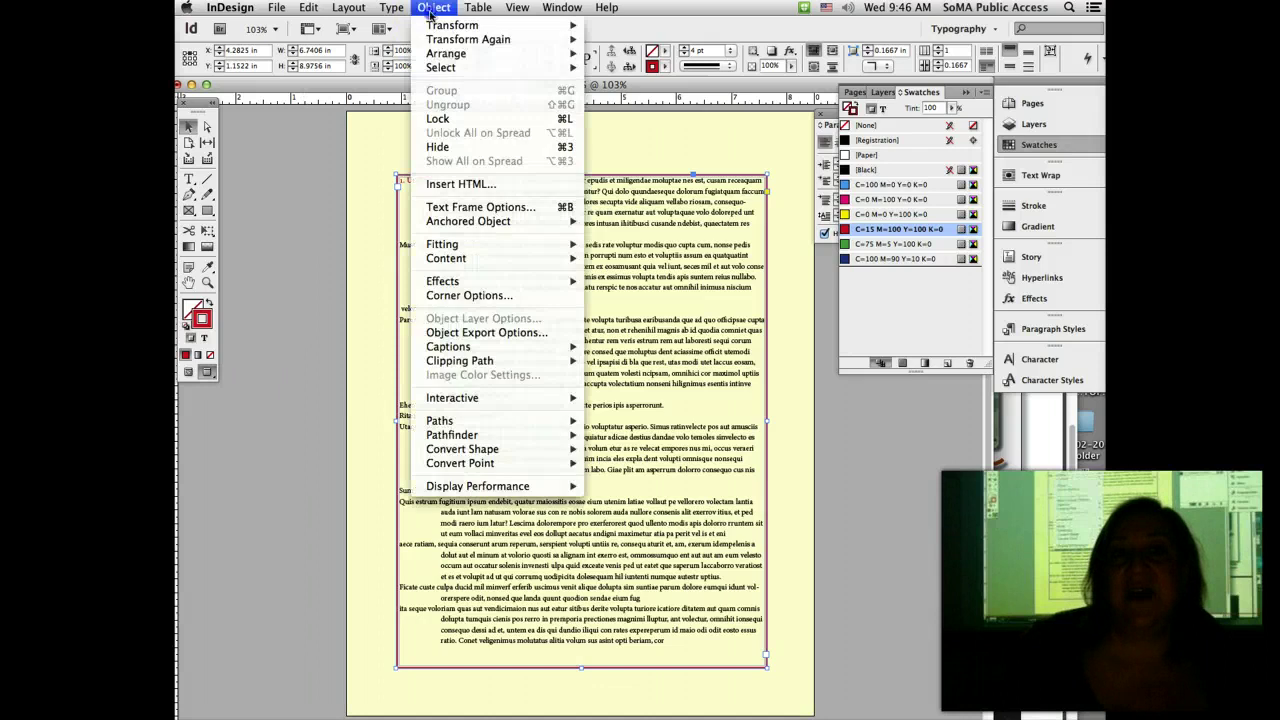
{"action": "left_click", "coordinate": [474, 208]}
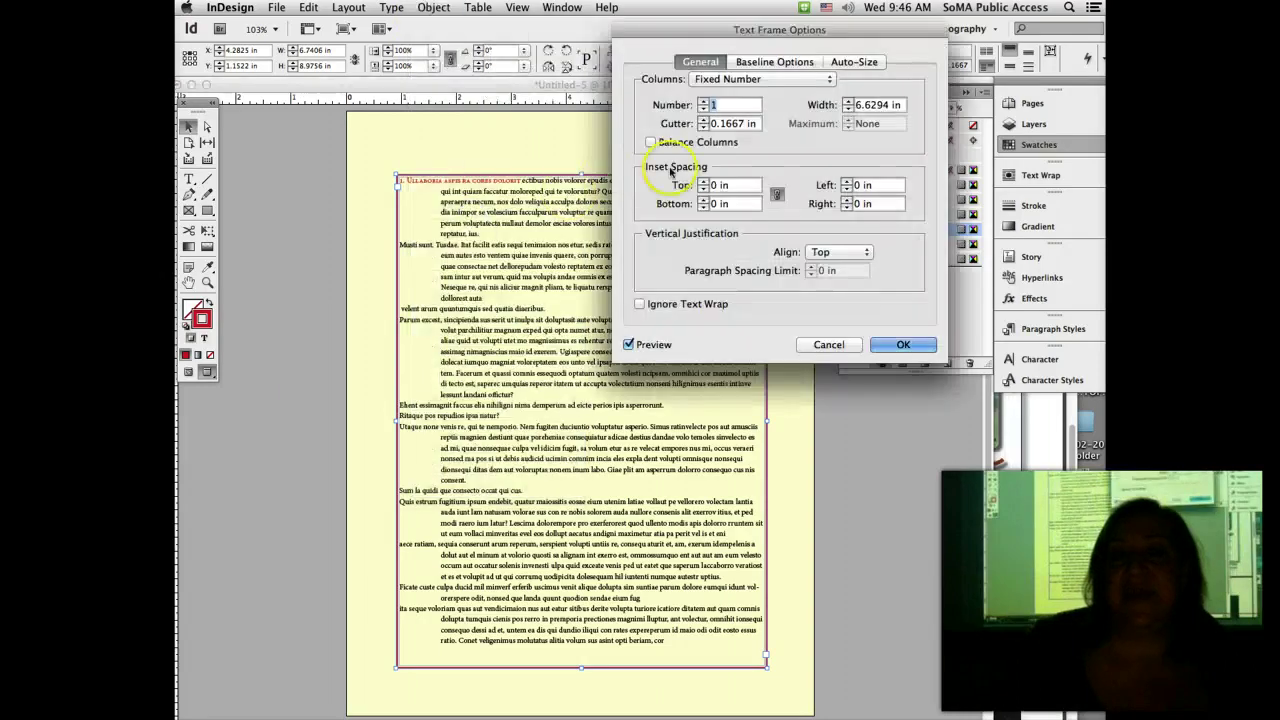
{"action": "left_click", "coordinate": [703, 182]}
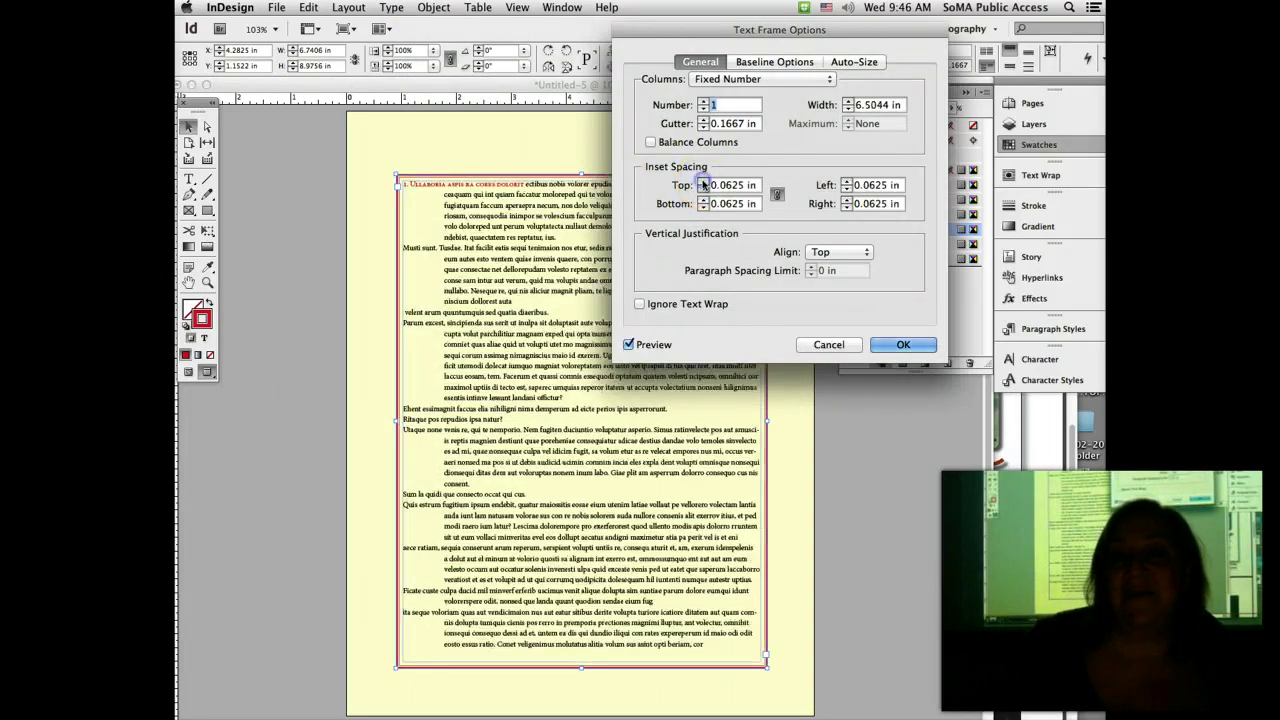
{"action": "left_click", "coordinate": [703, 182]}
{"action": "left_click", "coordinate": [703, 182]}
{"action": "left_click", "coordinate": [703, 182]}
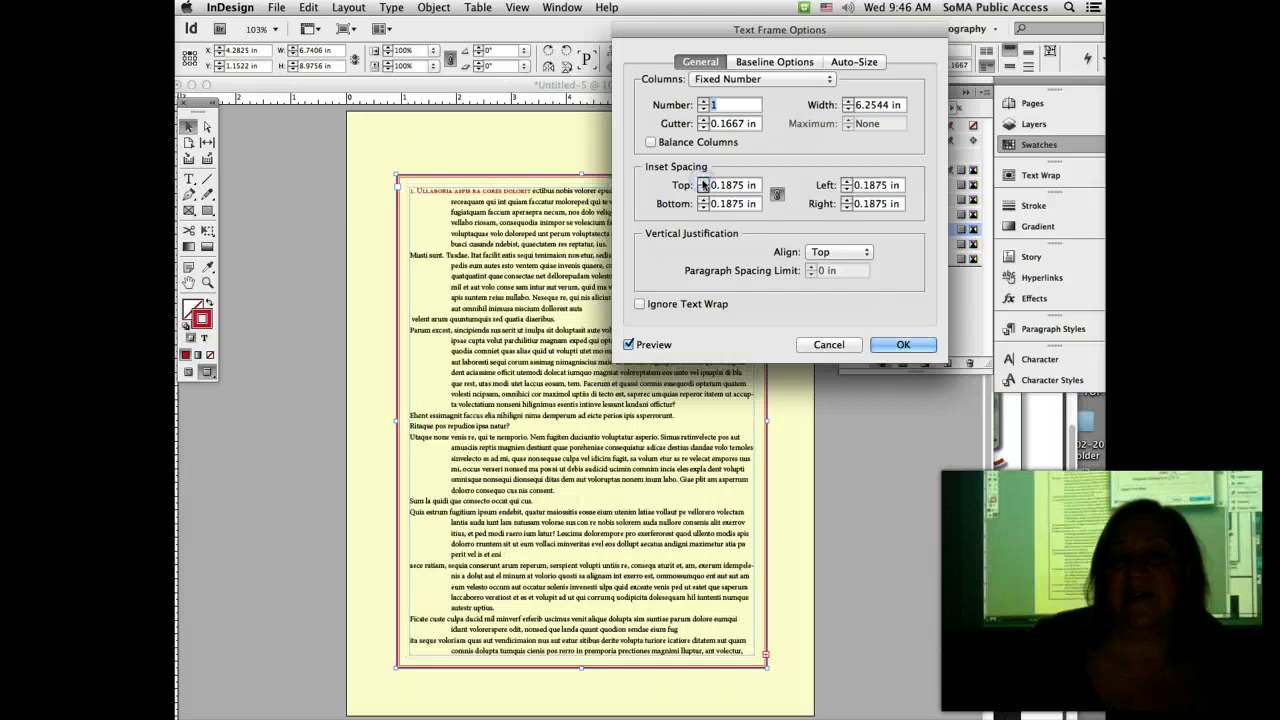
{"action": "left_click", "coordinate": [703, 182]}
{"action": "left_click", "coordinate": [703, 184]}
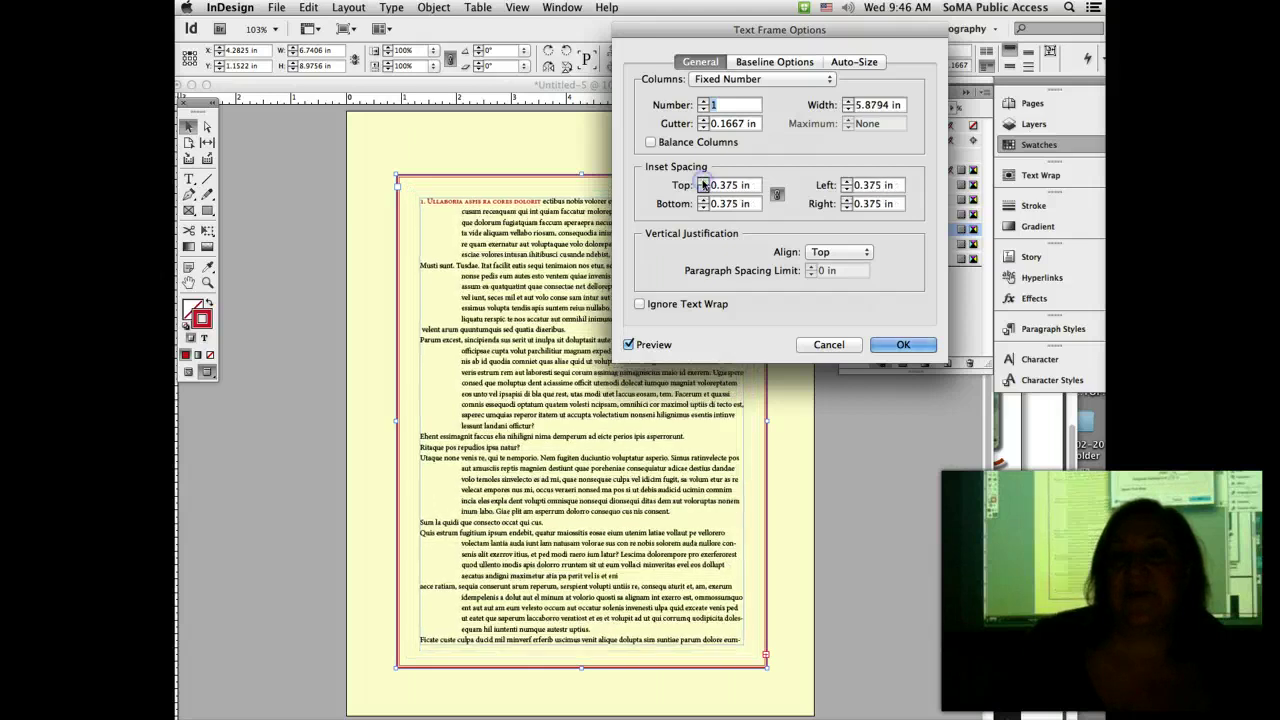
{"action": "left_click", "coordinate": [703, 184]}
{"action": "left_click", "coordinate": [703, 184]}
{"action": "left_click", "coordinate": [703, 184]}
{"action": "left_click", "coordinate": [703, 184]}
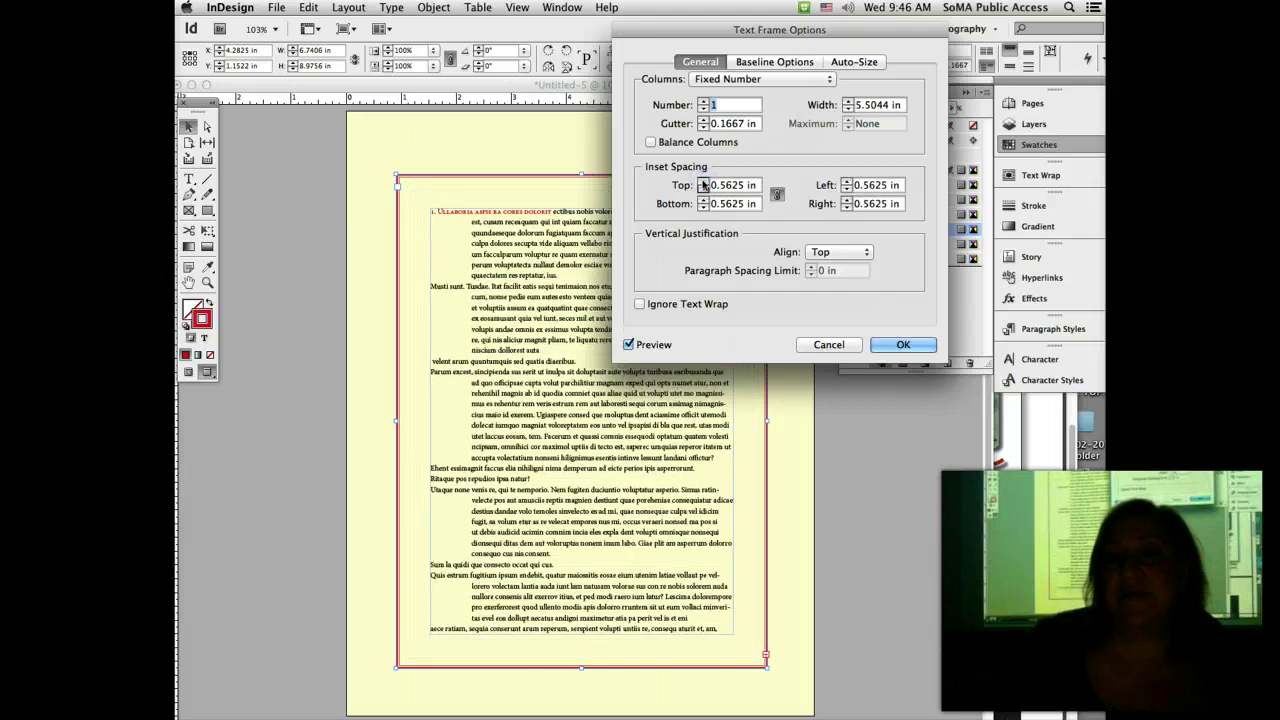
{"action": "left_click", "coordinate": [703, 184]}
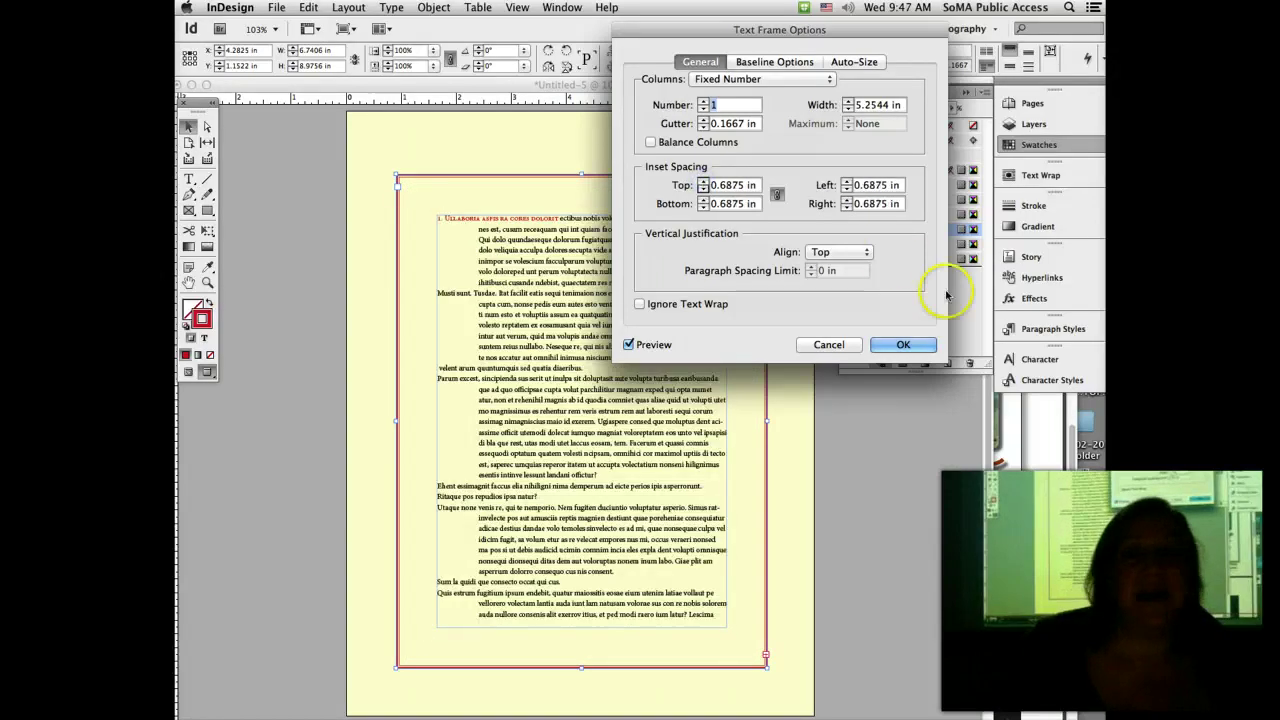
{"action": "left_click", "coordinate": [903, 344]}
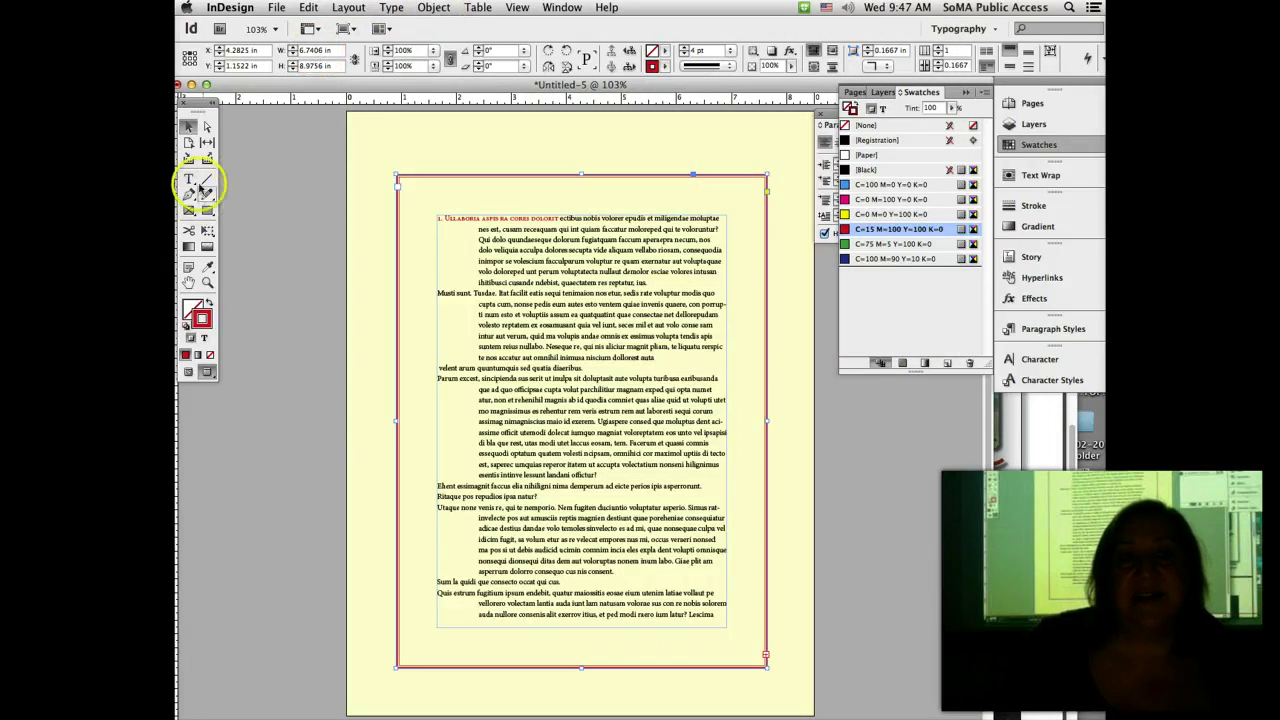
Step: Eyedropper the red small-caps heading style onto 'Musti sunt. Tundae. Itat facilit ratis'
{"action": "left_click", "coordinate": [188, 178]}
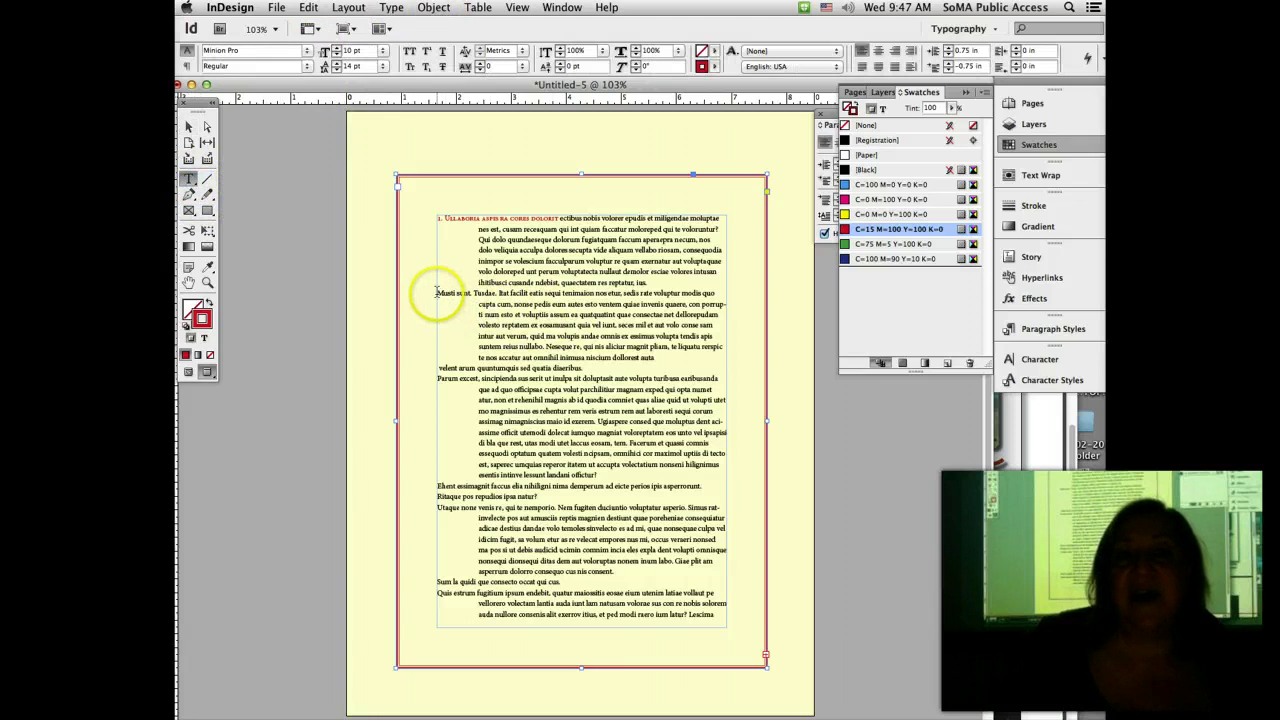
{"action": "left_click_drag", "start_coordinate": [437, 293], "coordinate": [441, 677]}
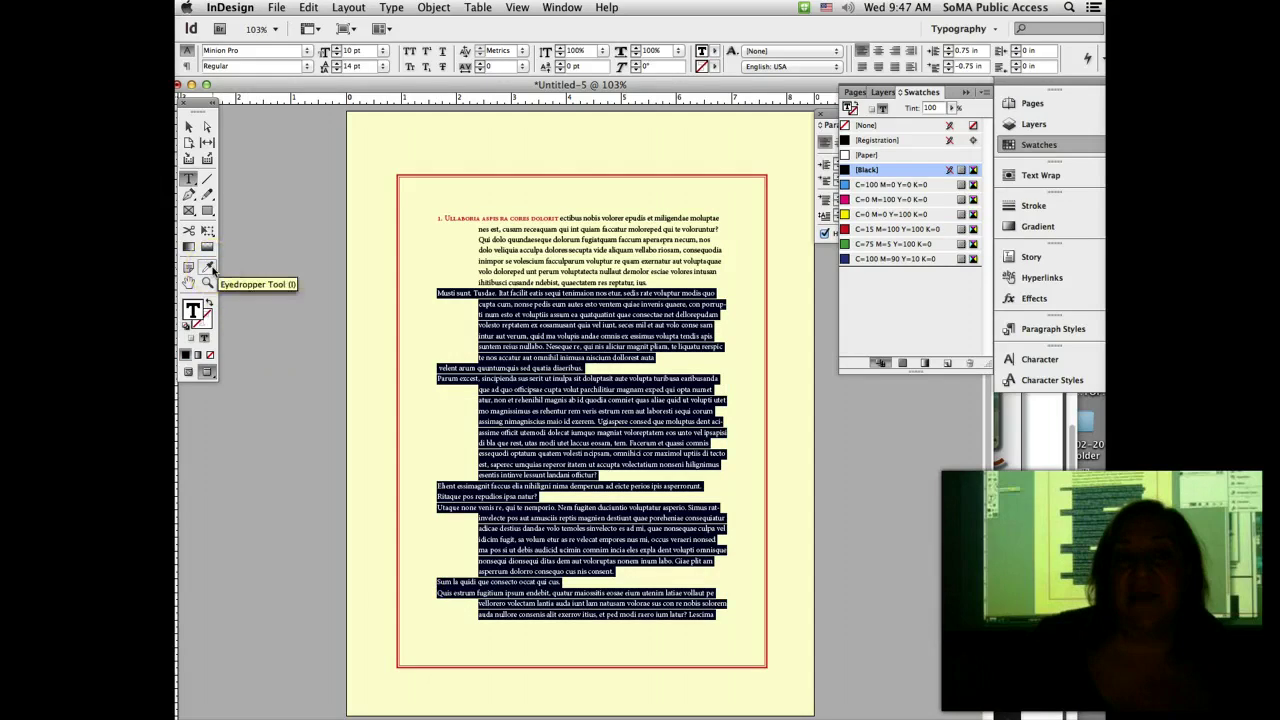
{"action": "left_click", "coordinate": [188, 178]}
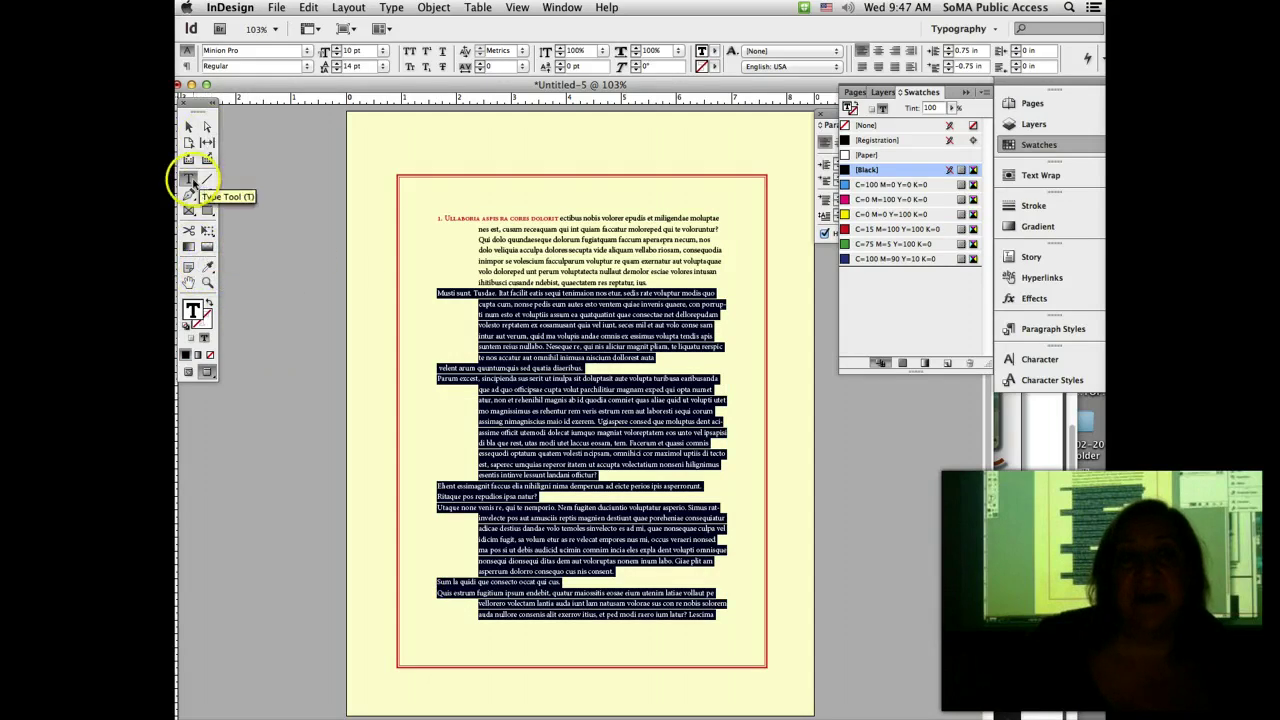
{"action": "left_click", "coordinate": [461, 318]}
{"action": "left_click", "coordinate": [440, 288]}
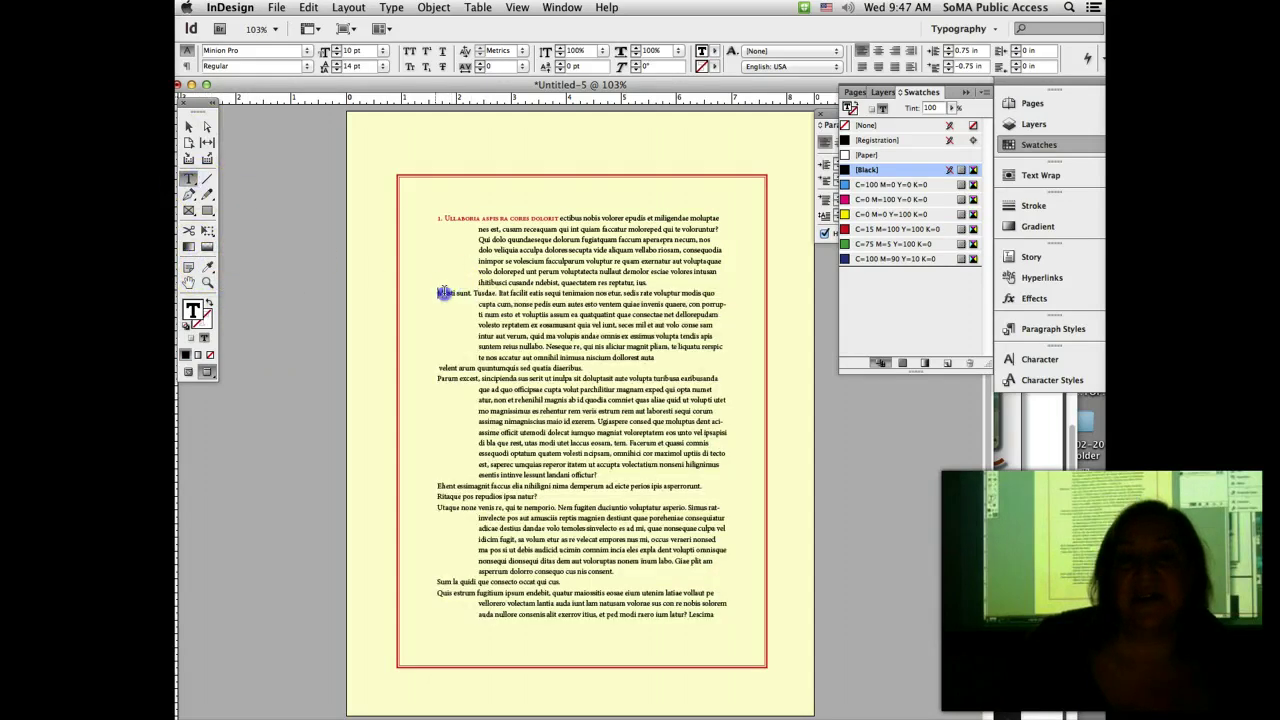
{"action": "left_click_drag", "start_coordinate": [443, 291], "coordinate": [535, 290]}
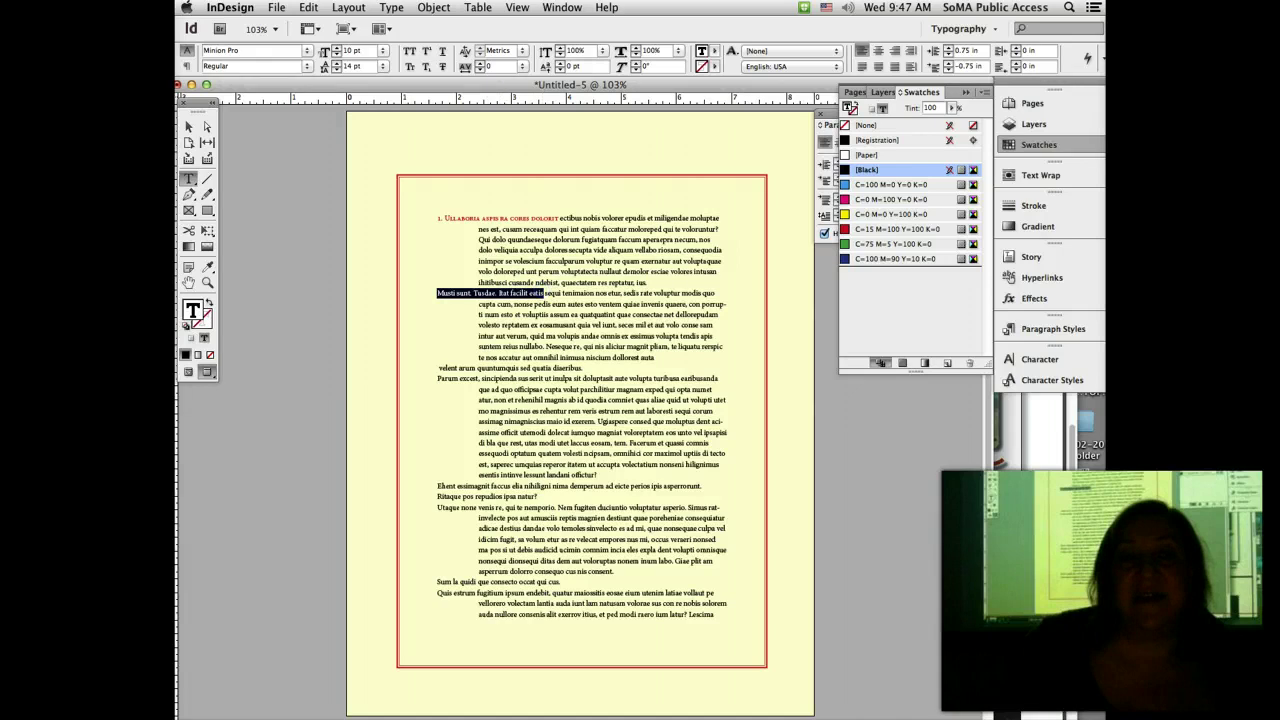
{"action": "left_click", "coordinate": [207, 266]}
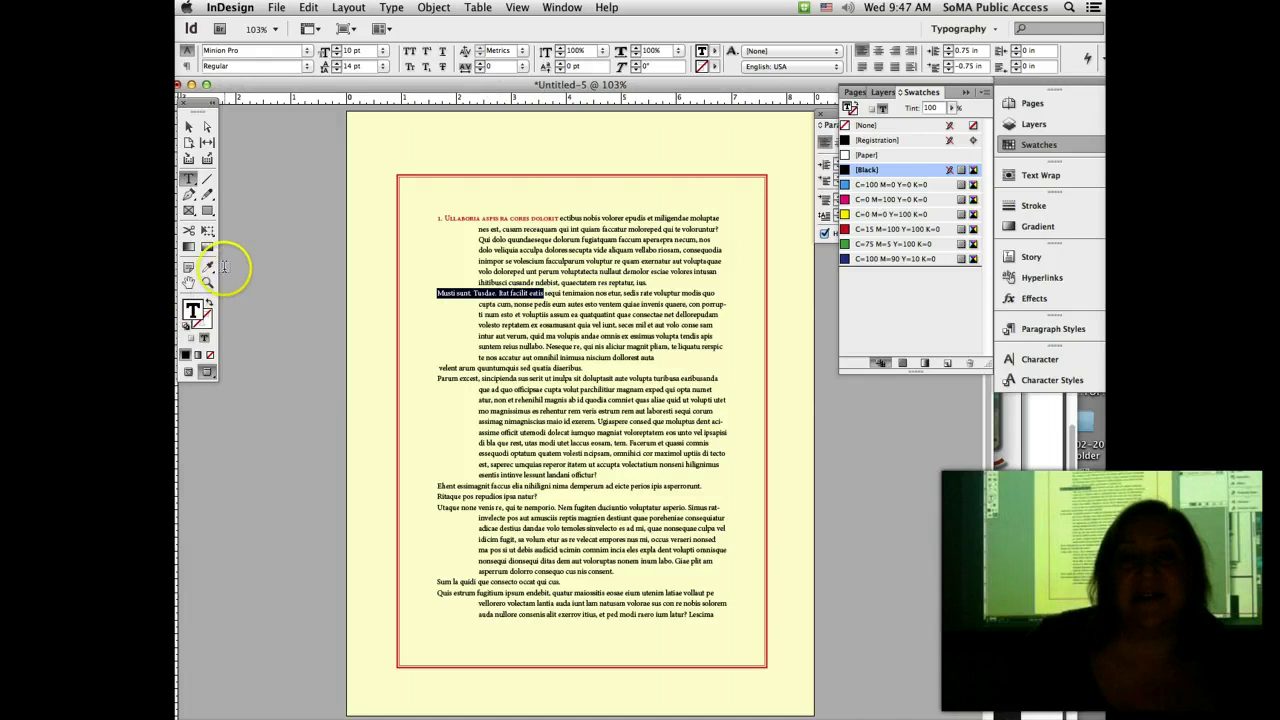
{"action": "left_click", "coordinate": [461, 211]}
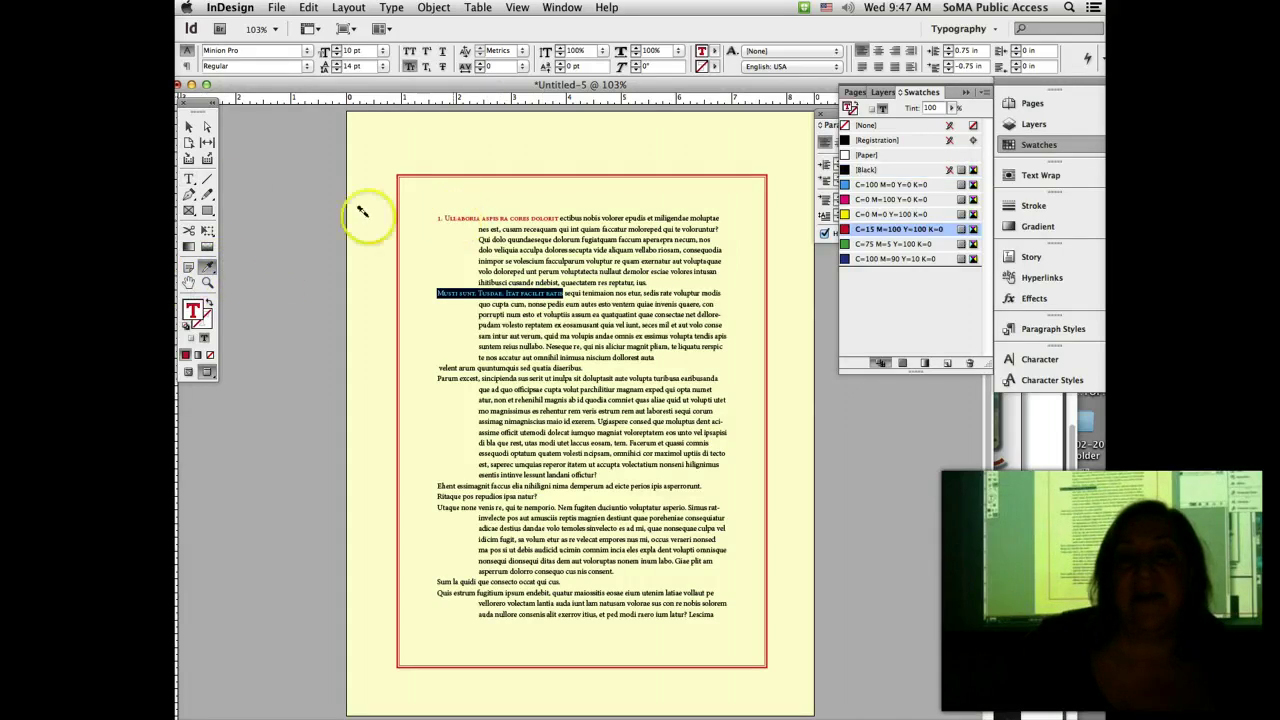
{"action": "left_click", "coordinate": [190, 179]}
{"action": "left_click", "coordinate": [603, 447]}
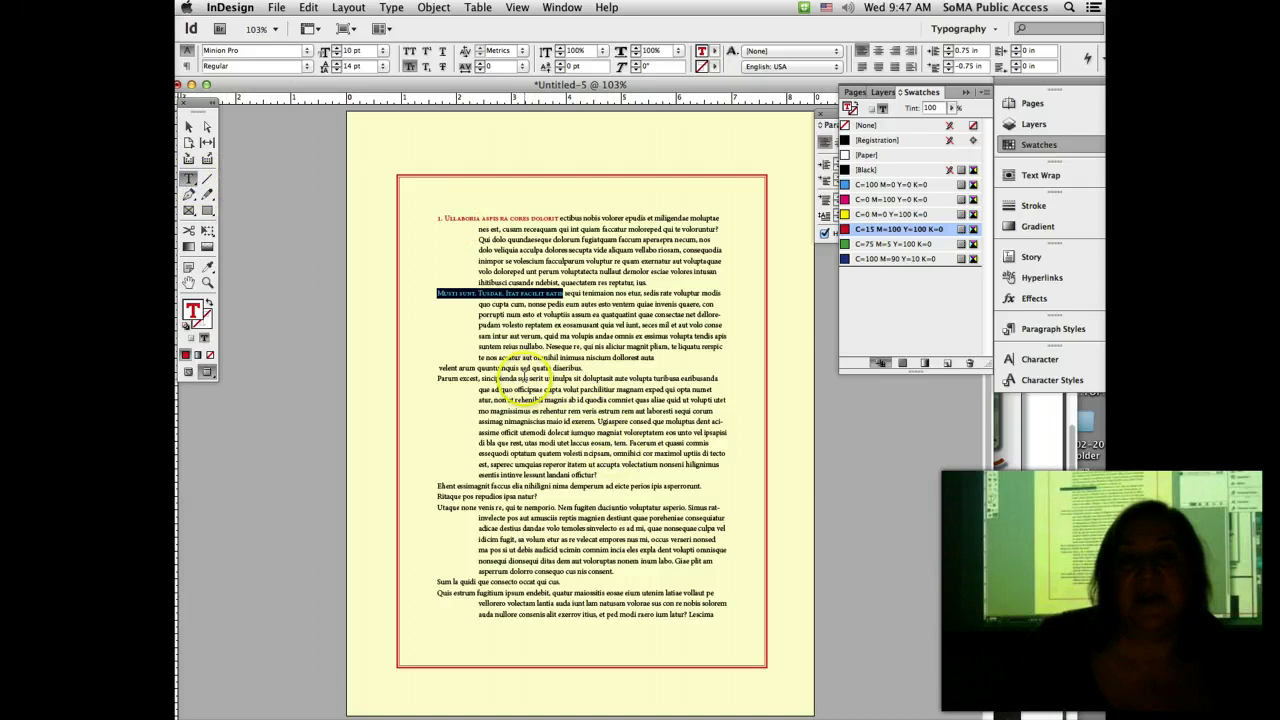
Step: Delete the stray velent arum line, then select the whole story's text
{"action": "left_click", "coordinate": [516, 378]}
{"action": "left_click_drag", "start_coordinate": [516, 378], "coordinate": [393, 369]}
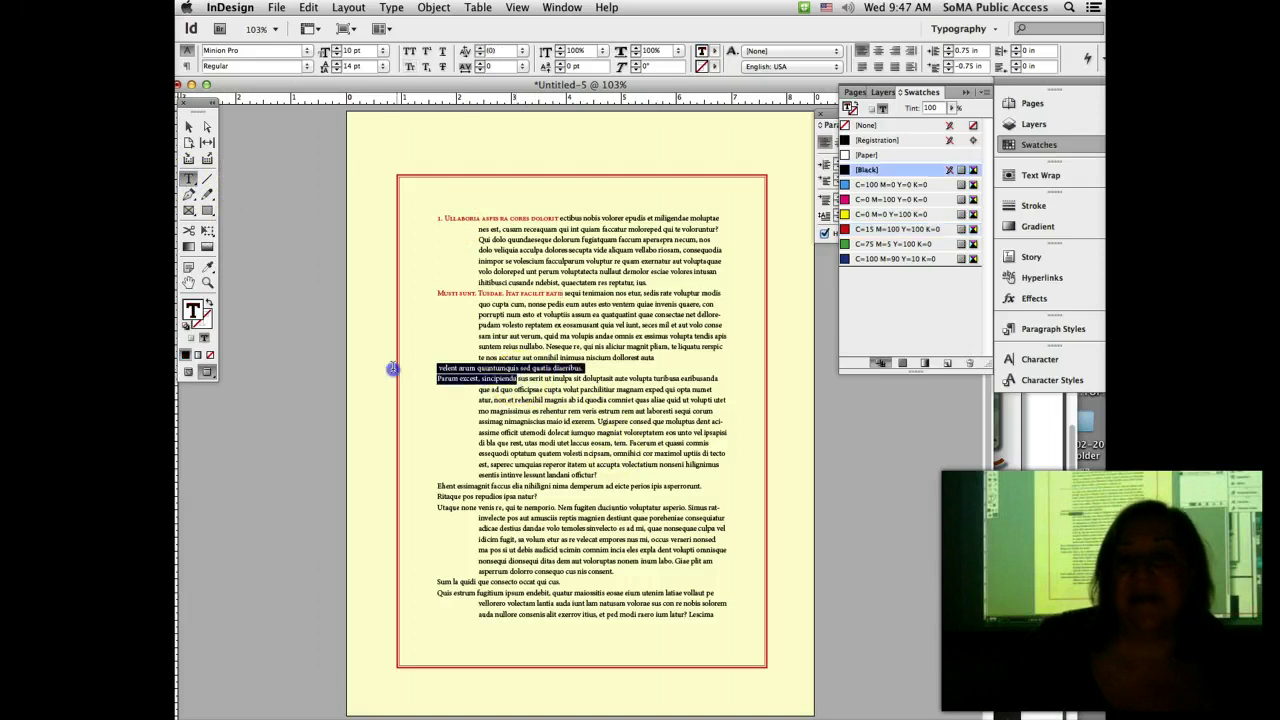
{"action": "triple_click", "coordinate": [453, 369]}
{"action": "key", "text": "BackSpace"}
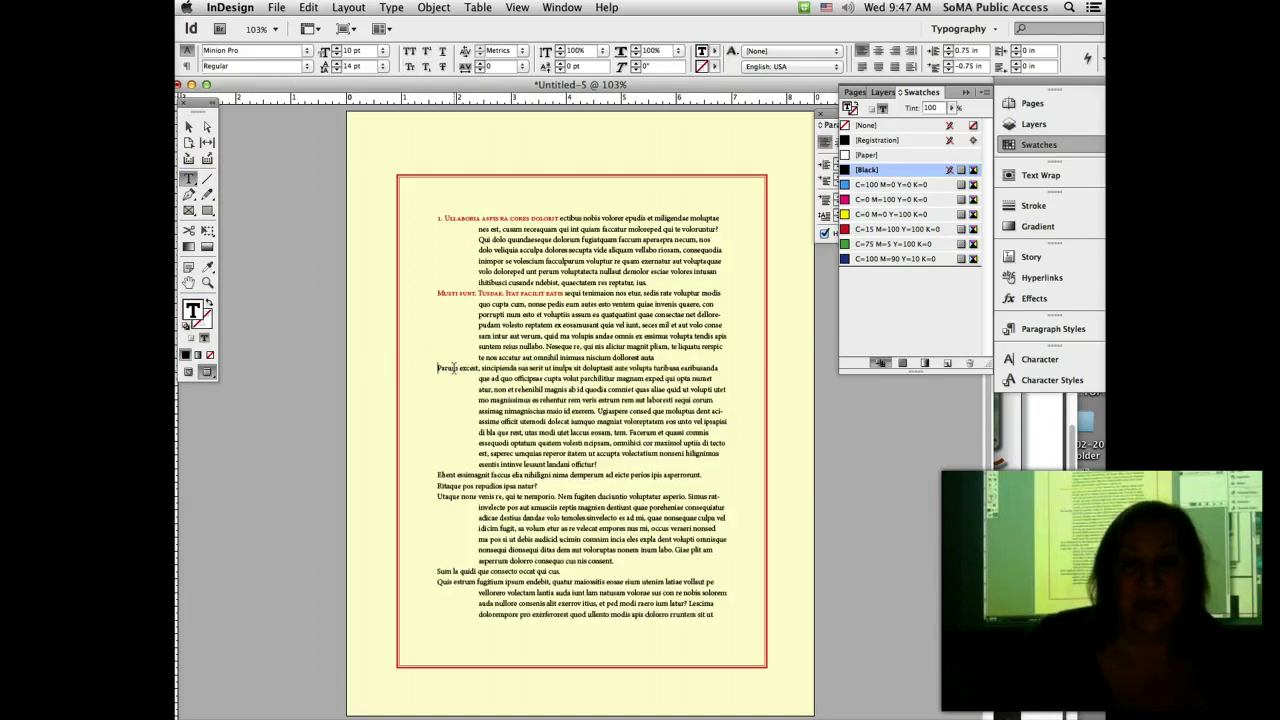
{"action": "left_click_drag", "start_coordinate": [428, 366], "coordinate": [500, 368]}
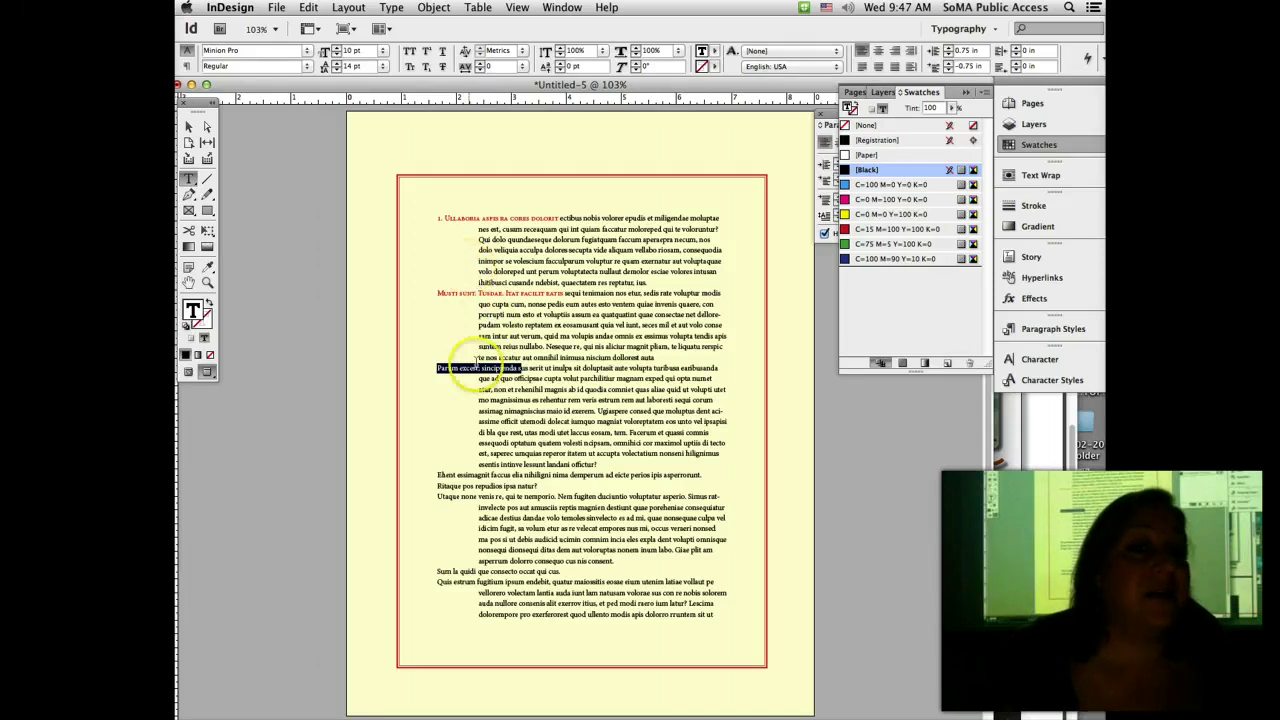
{"action": "left_click", "coordinate": [467, 374]}
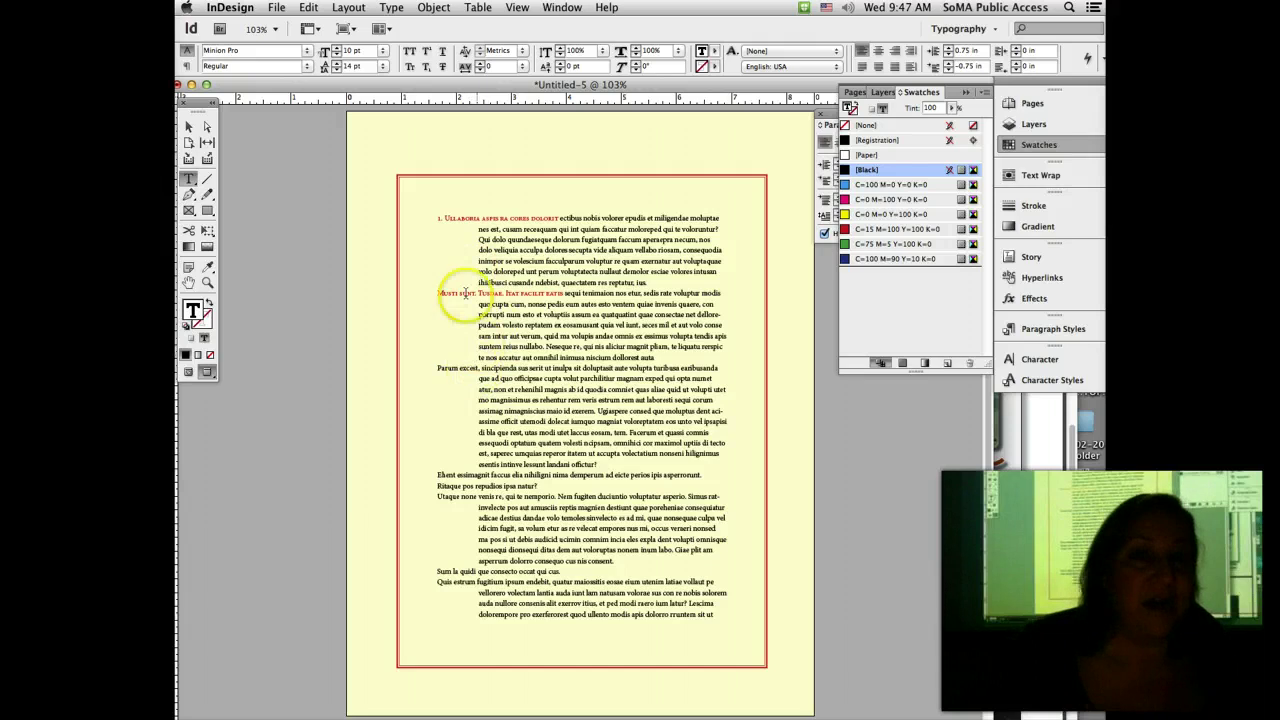
{"action": "left_click", "coordinate": [440, 218]}
{"action": "left_click_drag", "start_coordinate": [440, 218], "coordinate": [417, 640]}
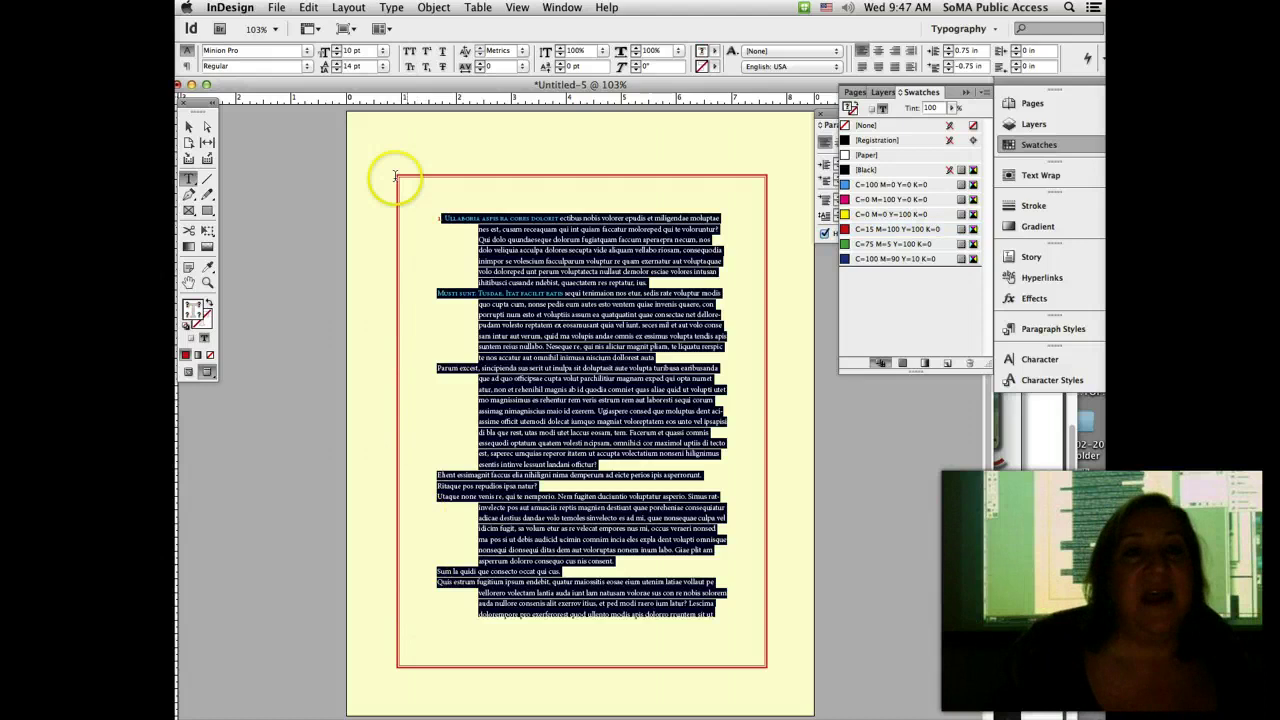
Step: Set the whole story's first-line indent to 0 and its left indent to 0.25 in
{"action": "left_click", "coordinate": [186, 66]}
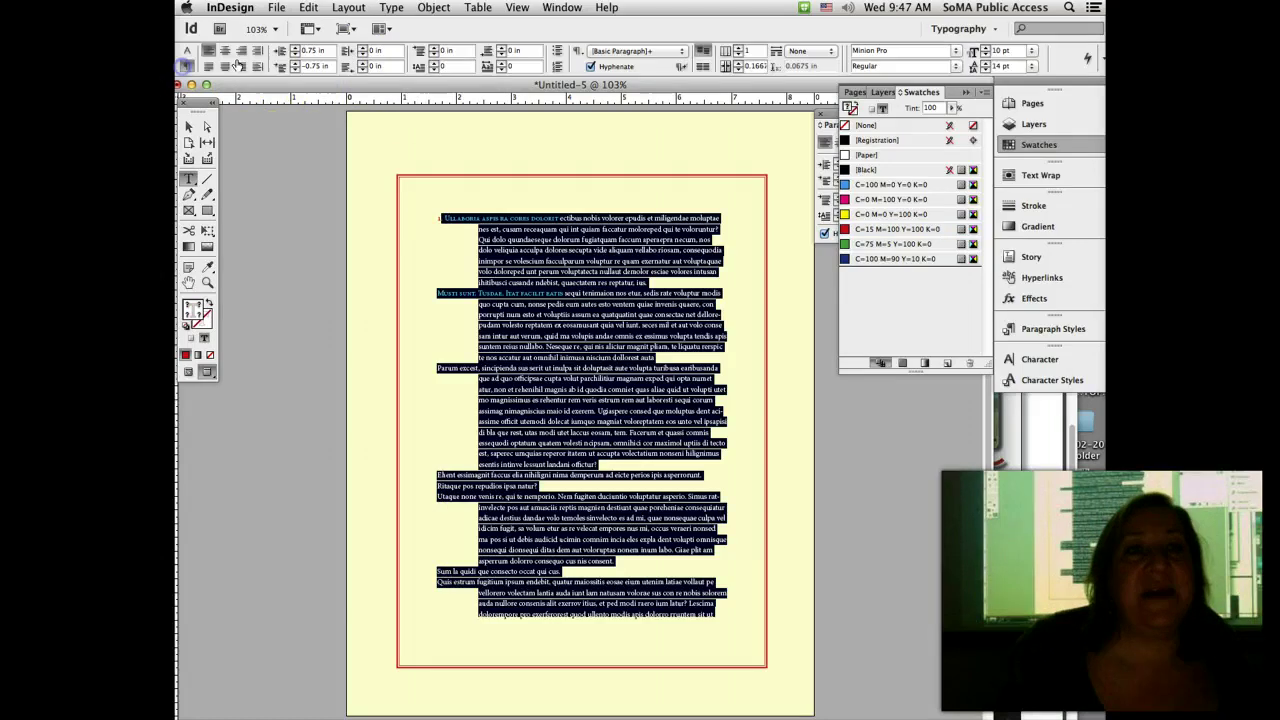
{"action": "left_click", "coordinate": [295, 68]}
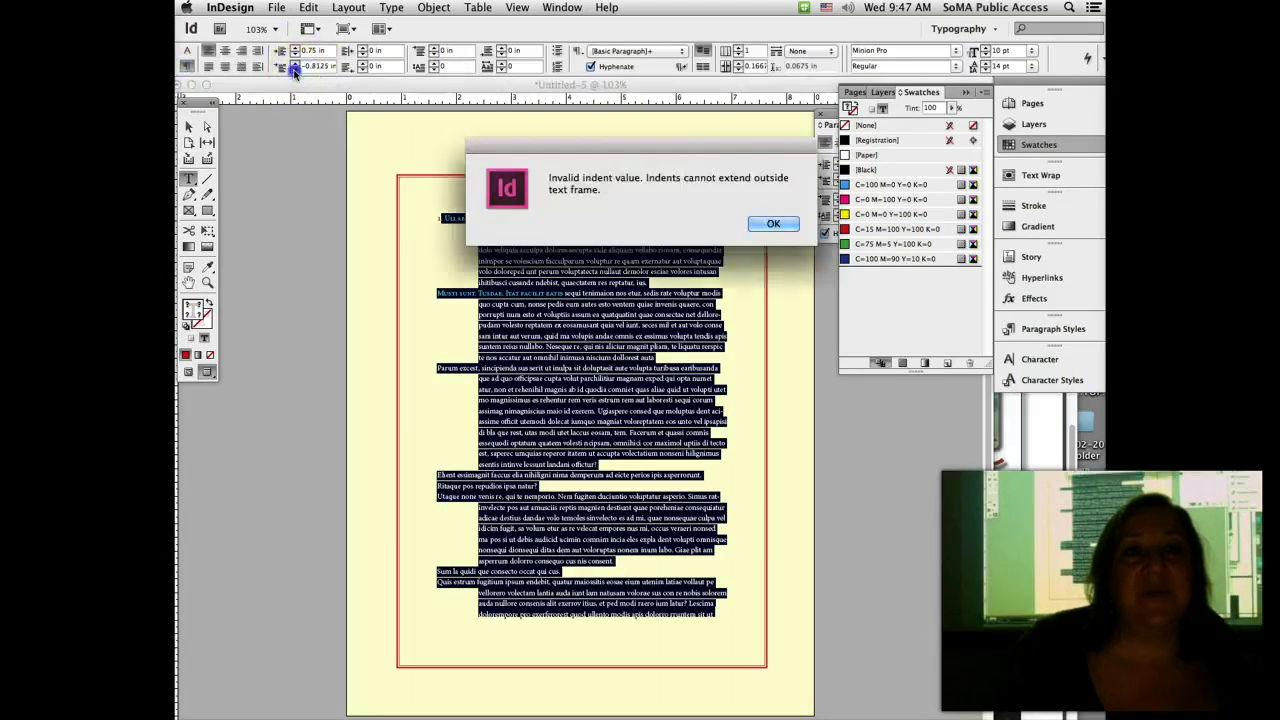
{"action": "left_click", "coordinate": [770, 222]}
{"action": "left_click", "coordinate": [294, 56]}
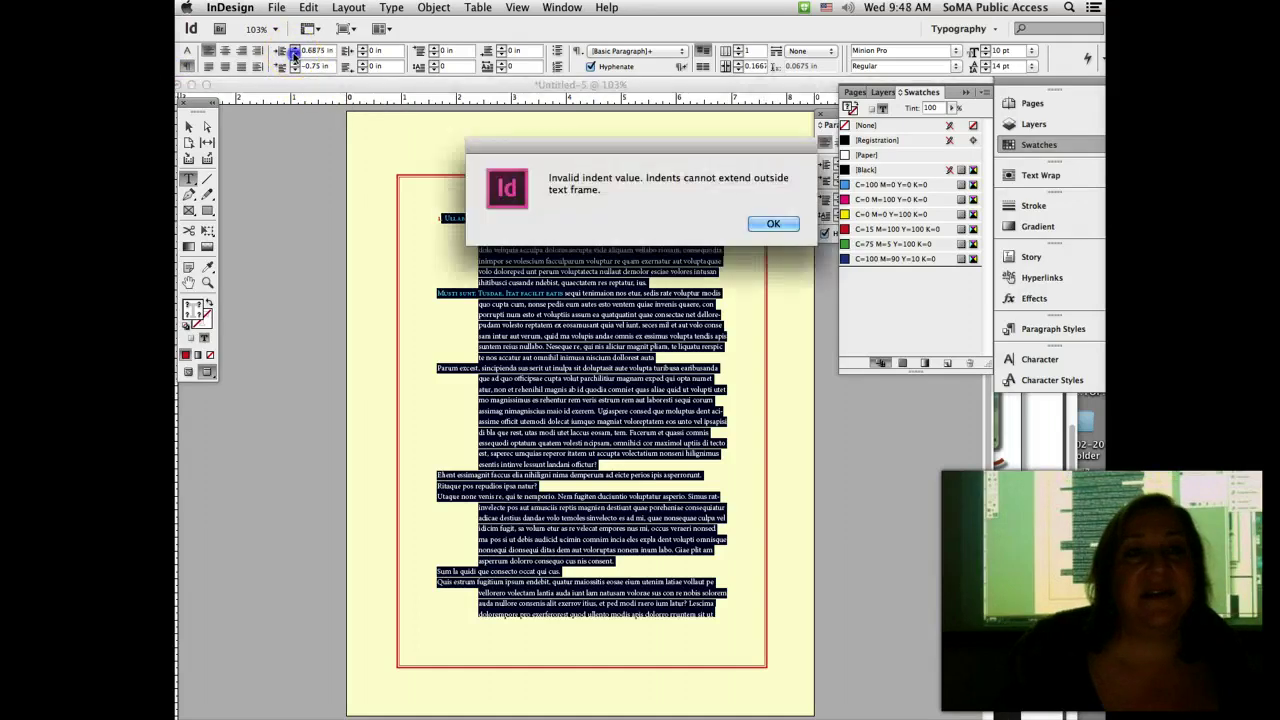
{"action": "left_click", "coordinate": [775, 223]}
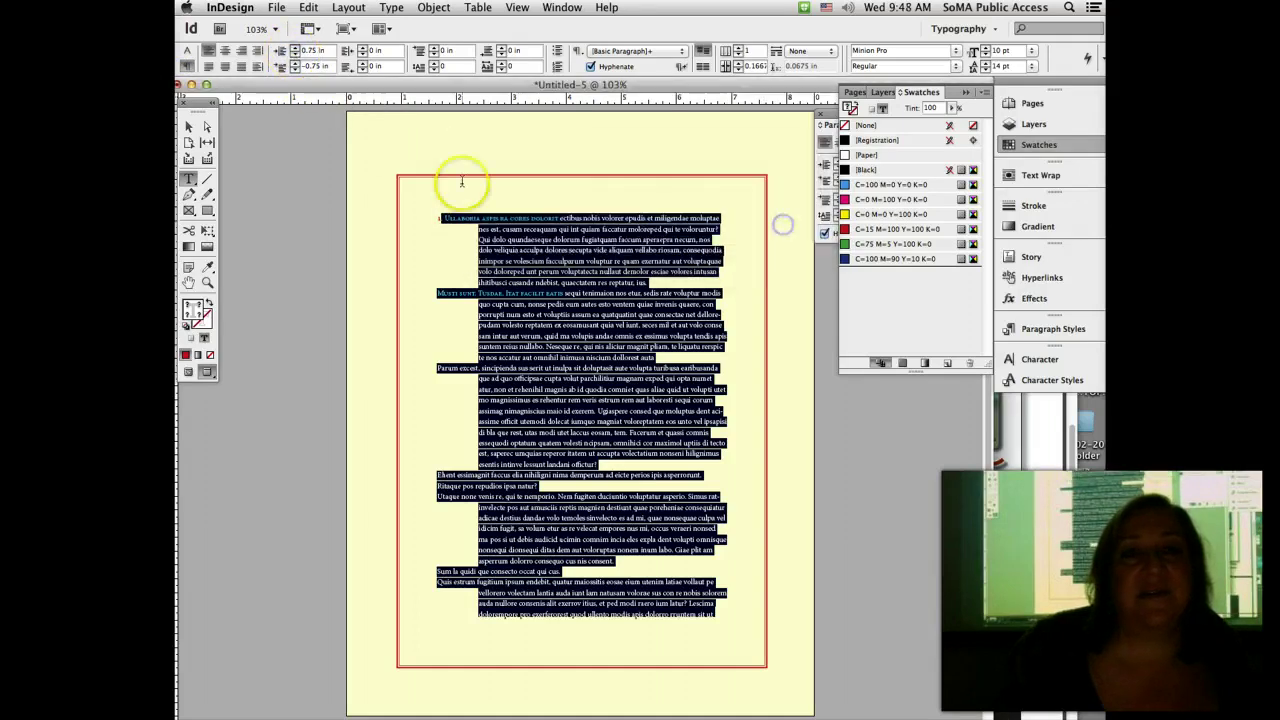
{"action": "left_click", "coordinate": [313, 66]}
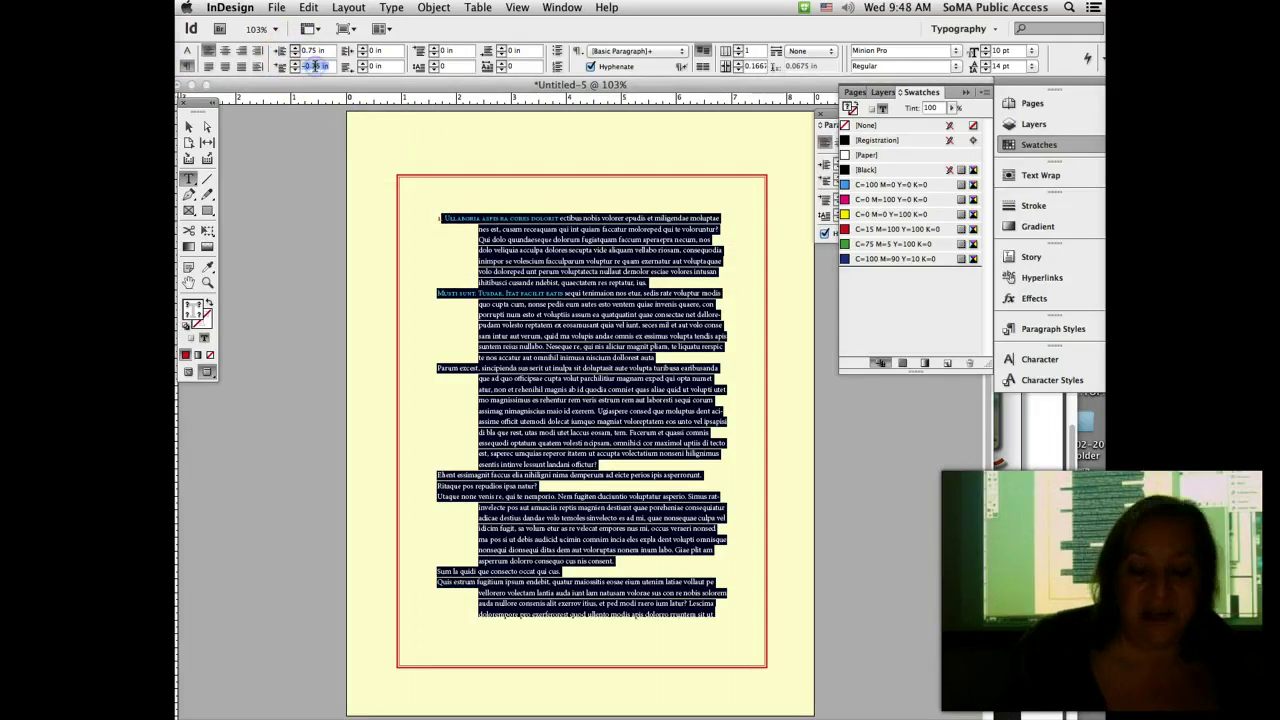
{"action": "type", "text": "0"}
{"action": "key", "text": "Return"}
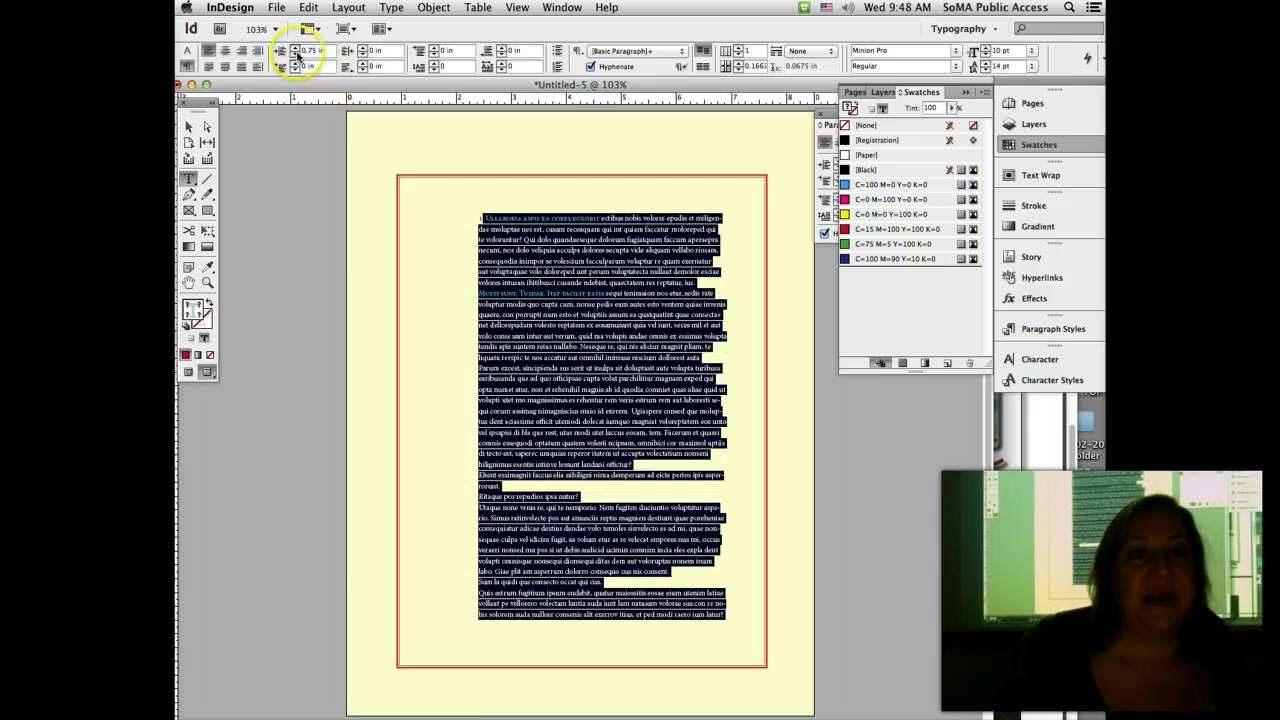
{"action": "left_click", "coordinate": [306, 50]}
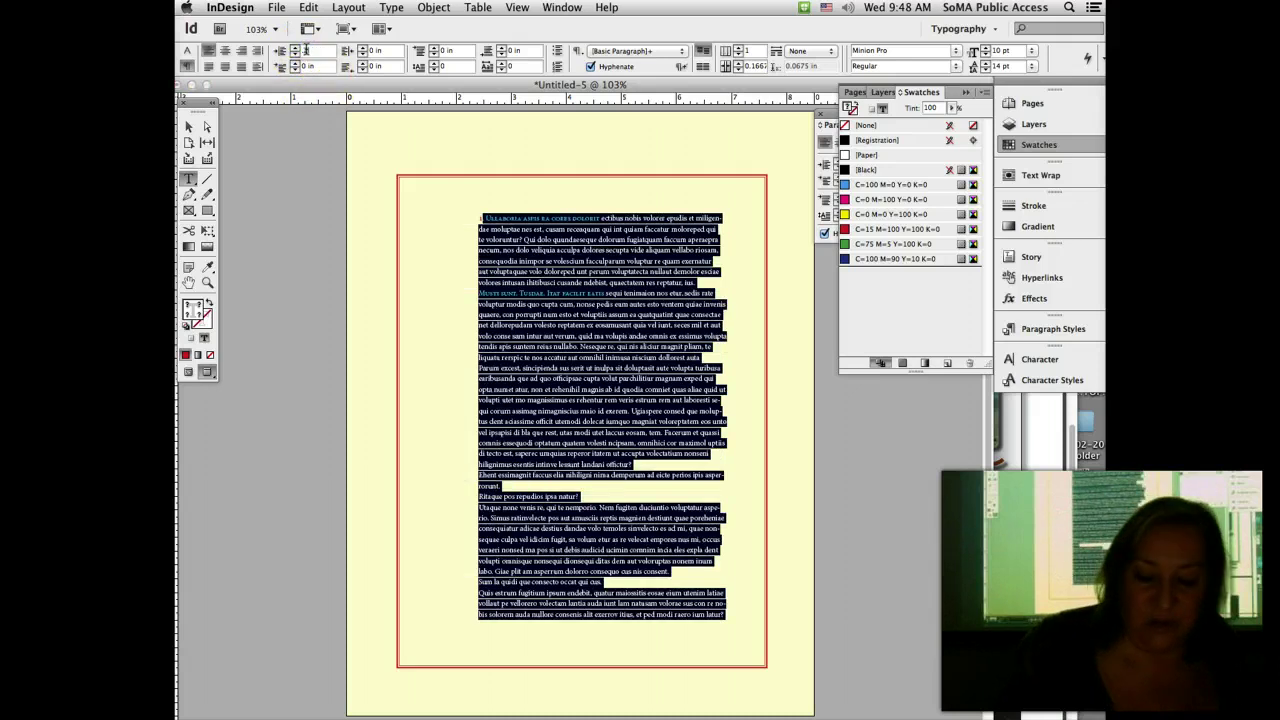
{"action": "type", "text": "0.25"}
{"action": "key", "text": "Return"}
{"action": "left_click", "coordinate": [423, 186]}
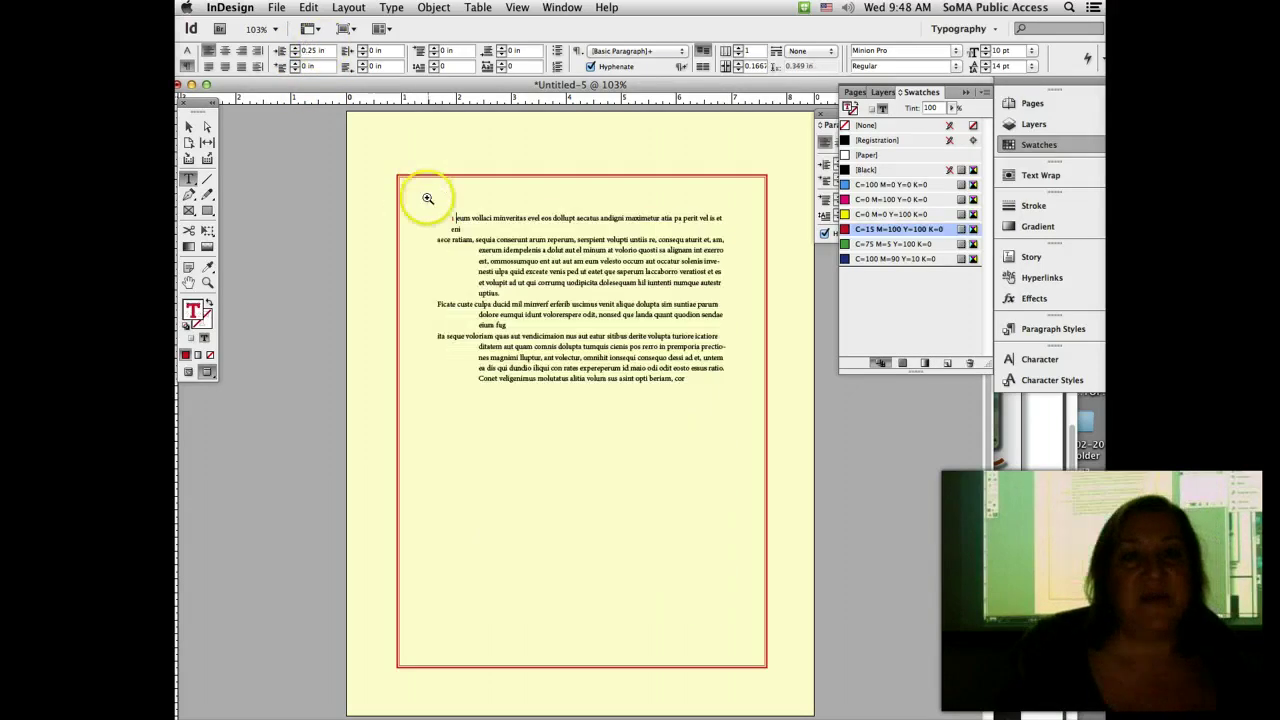
Step: Replace the space after the red '1.' with a tab
{"action": "left_click_drag", "start_coordinate": [427, 198], "coordinate": [500, 277]}
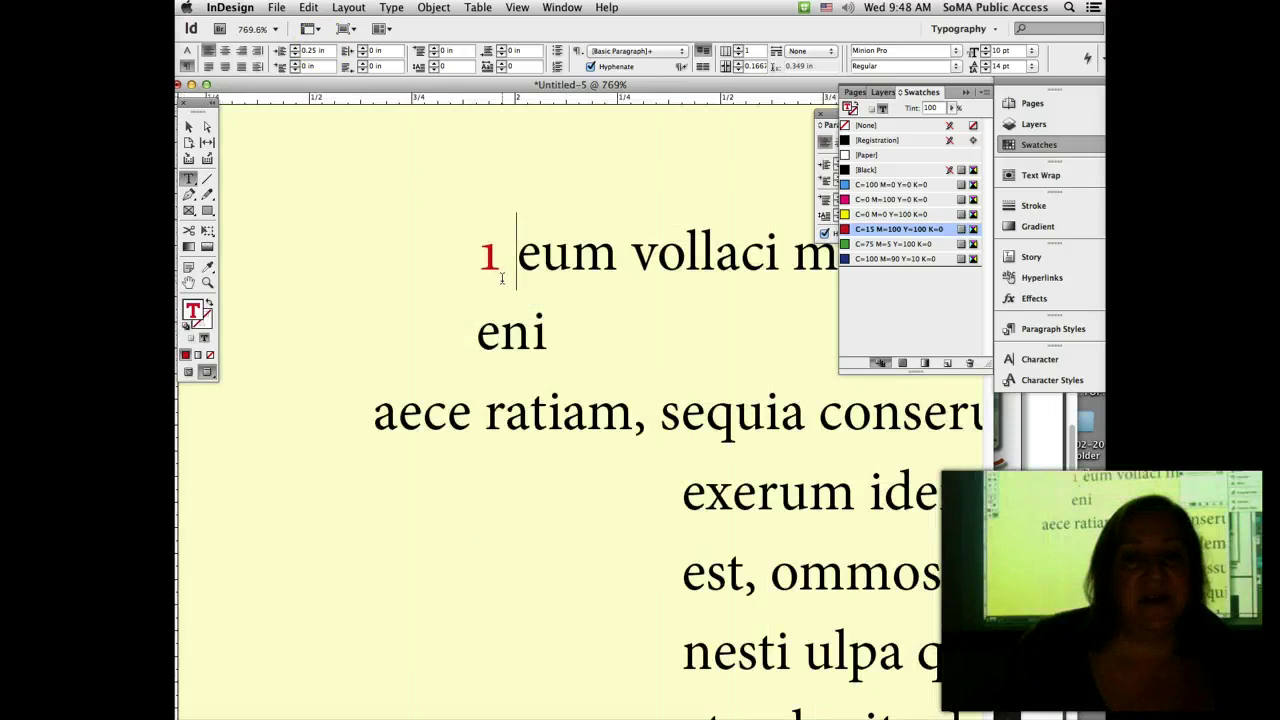
{"action": "left_click", "coordinate": [488, 259]}
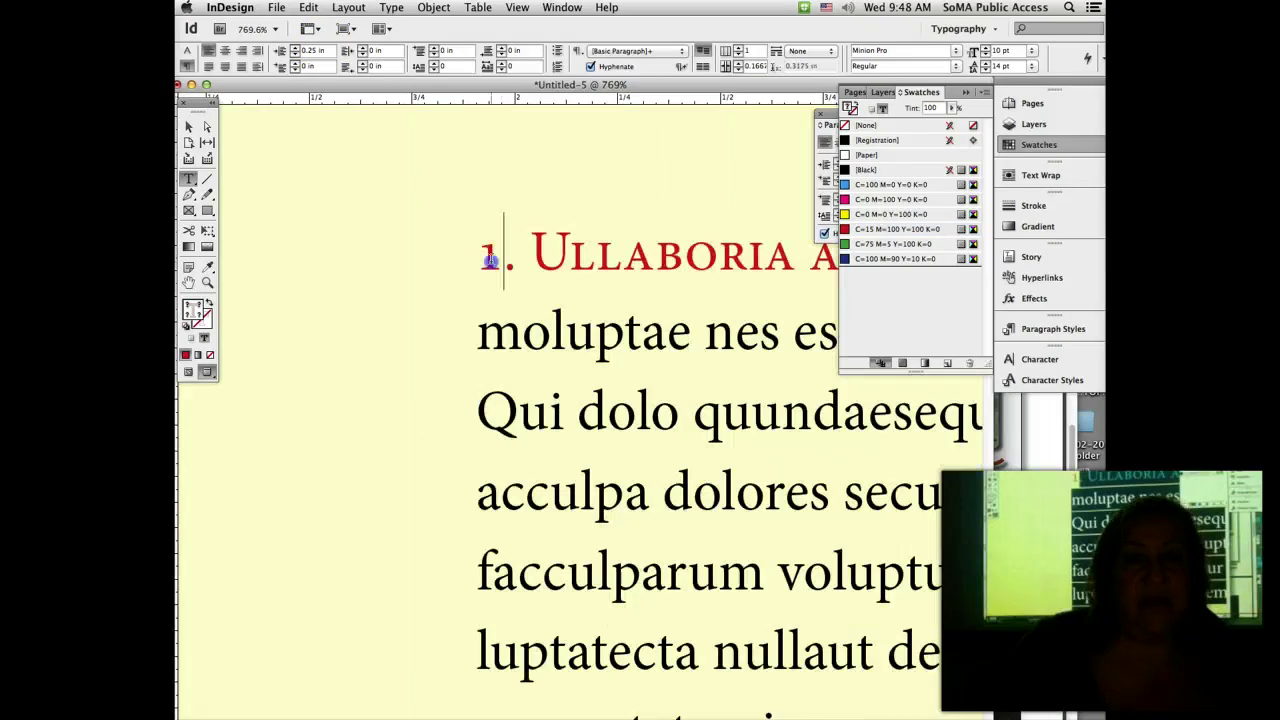
{"action": "left_click", "coordinate": [508, 259]}
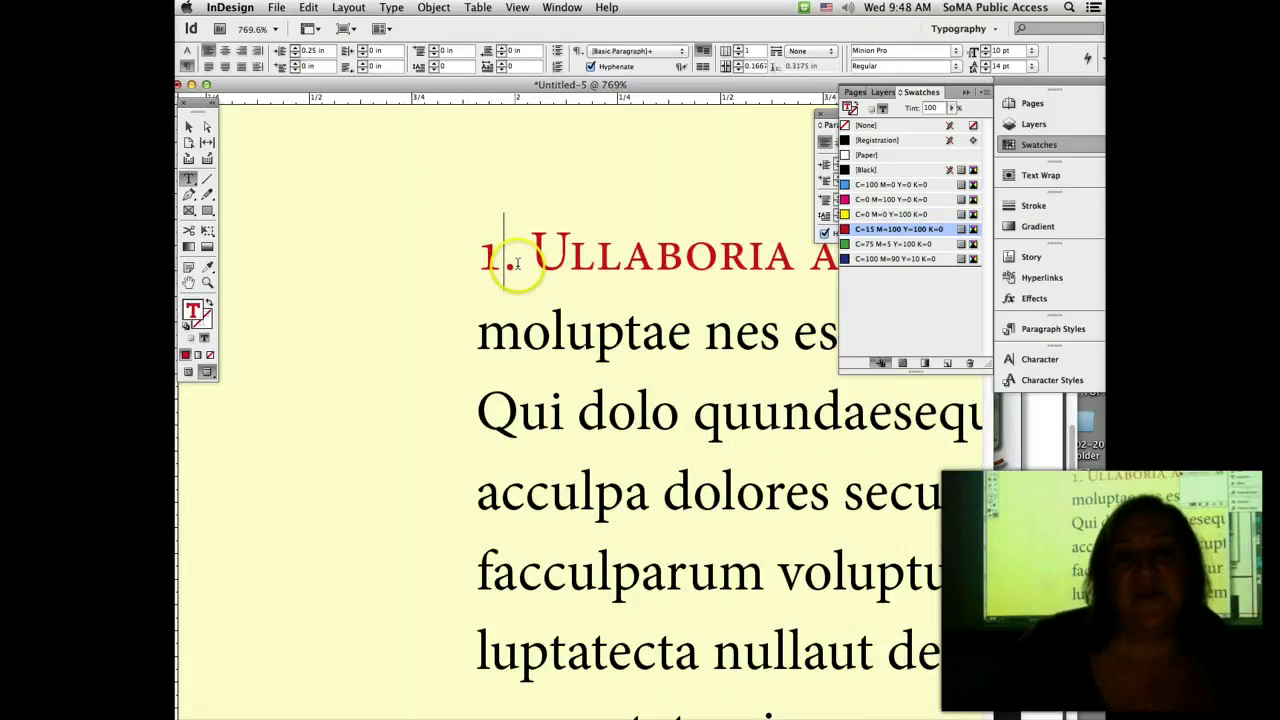
{"action": "left_click_drag", "start_coordinate": [517, 260], "coordinate": [531, 261]}
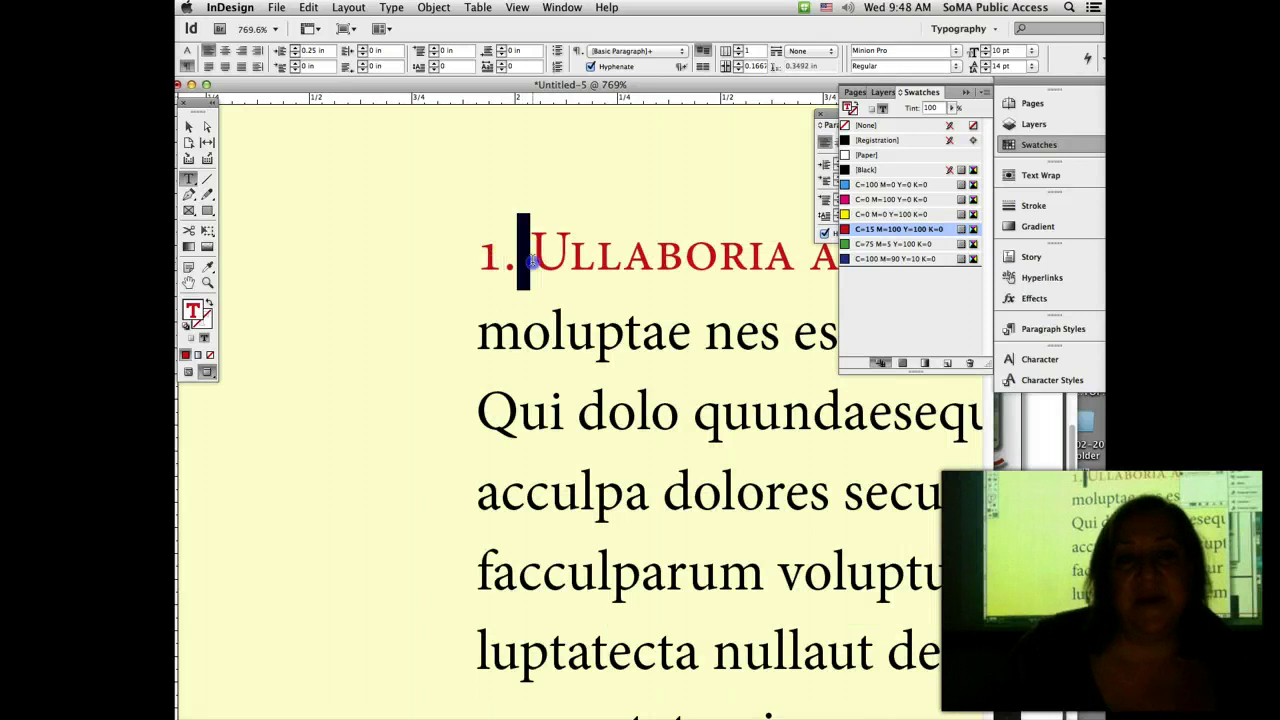
{"action": "key", "text": "Tab"}
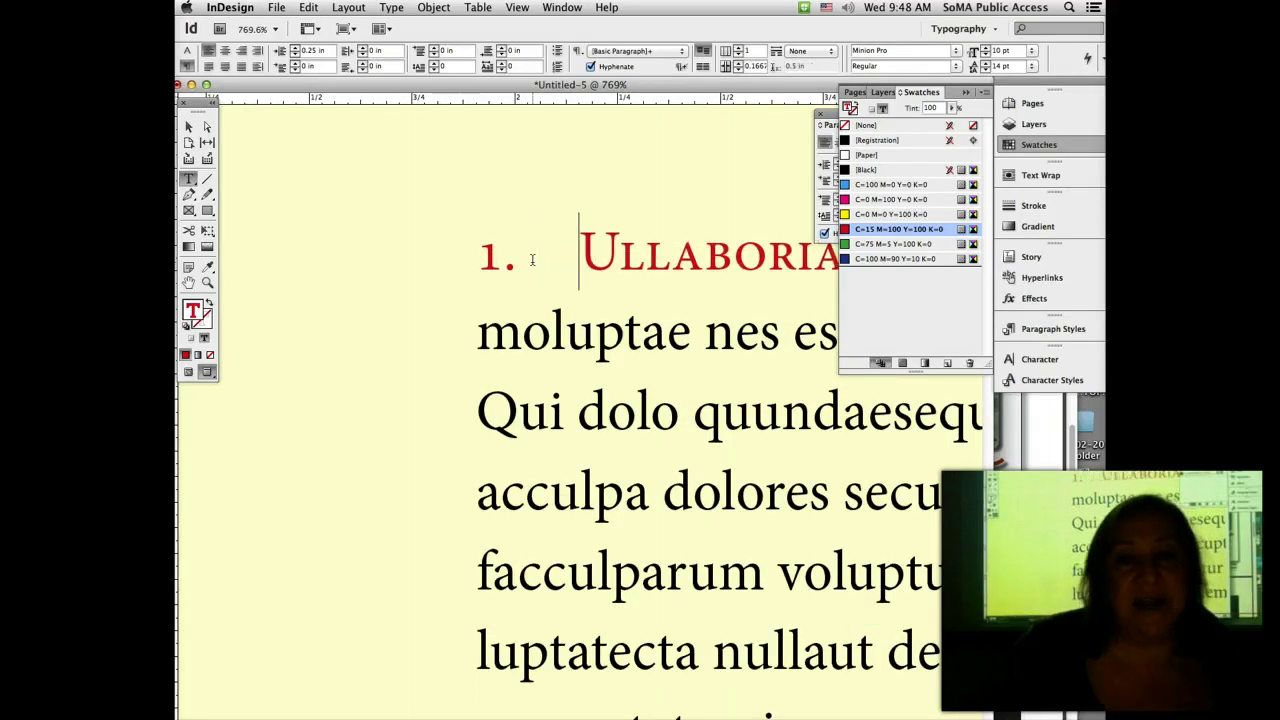
Step: Pull the heading's '1.' out with a negative first-line indent and fit the page in the window
{"action": "left_click", "coordinate": [295, 64]}
{"action": "left_click", "coordinate": [295, 69]}
{"action": "left_click", "coordinate": [295, 69]}
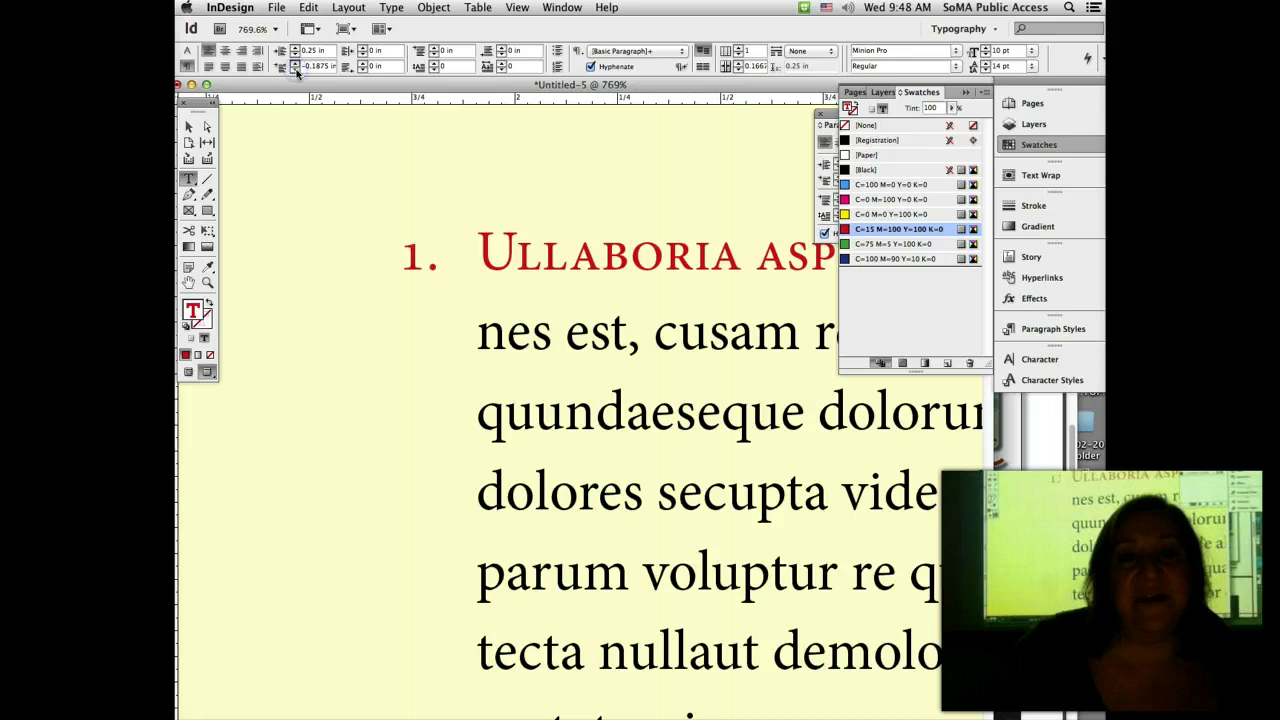
{"action": "left_click", "coordinate": [295, 69]}
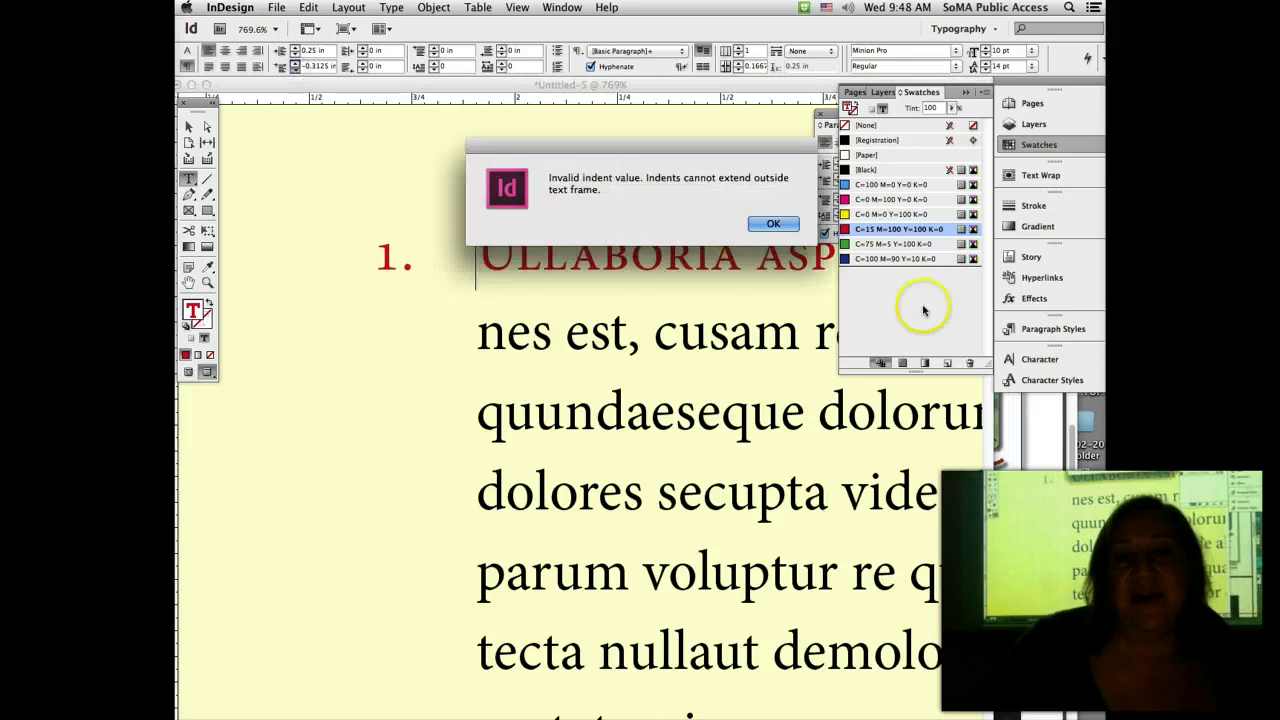
{"action": "left_click", "coordinate": [770, 222]}
{"action": "left_click", "coordinate": [482, 240]}
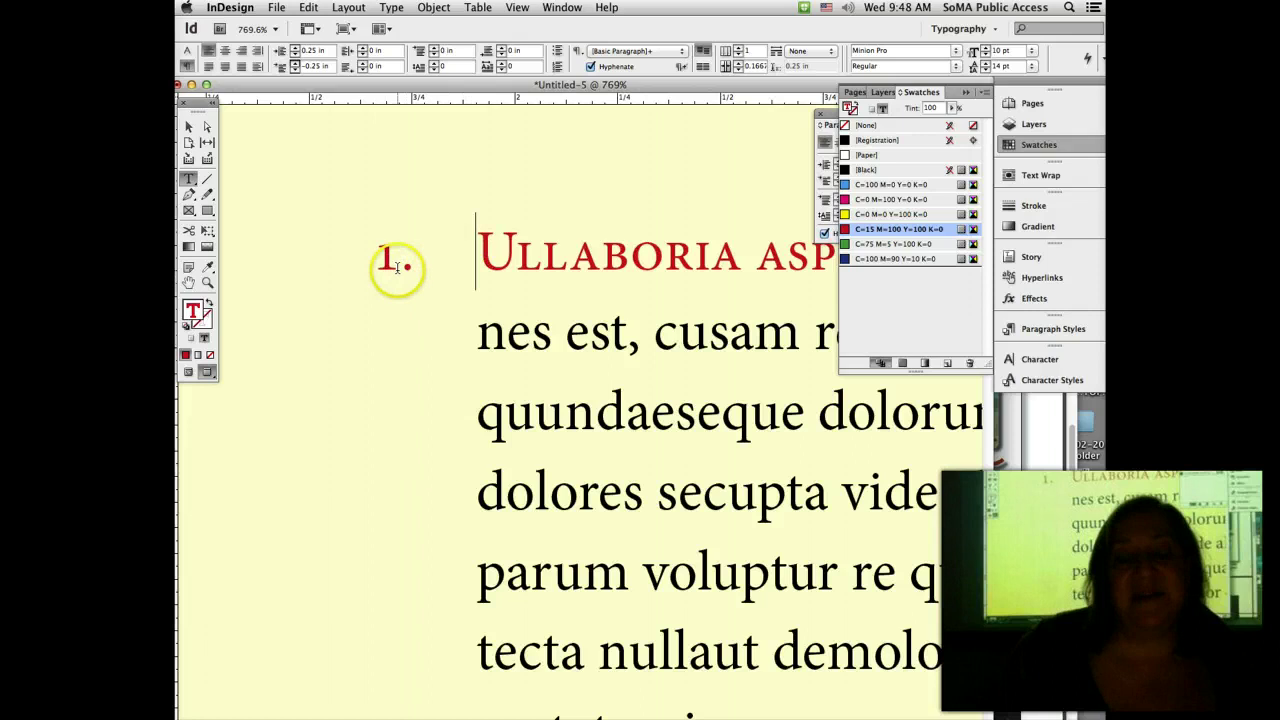
{"action": "key", "text": "super+0"}
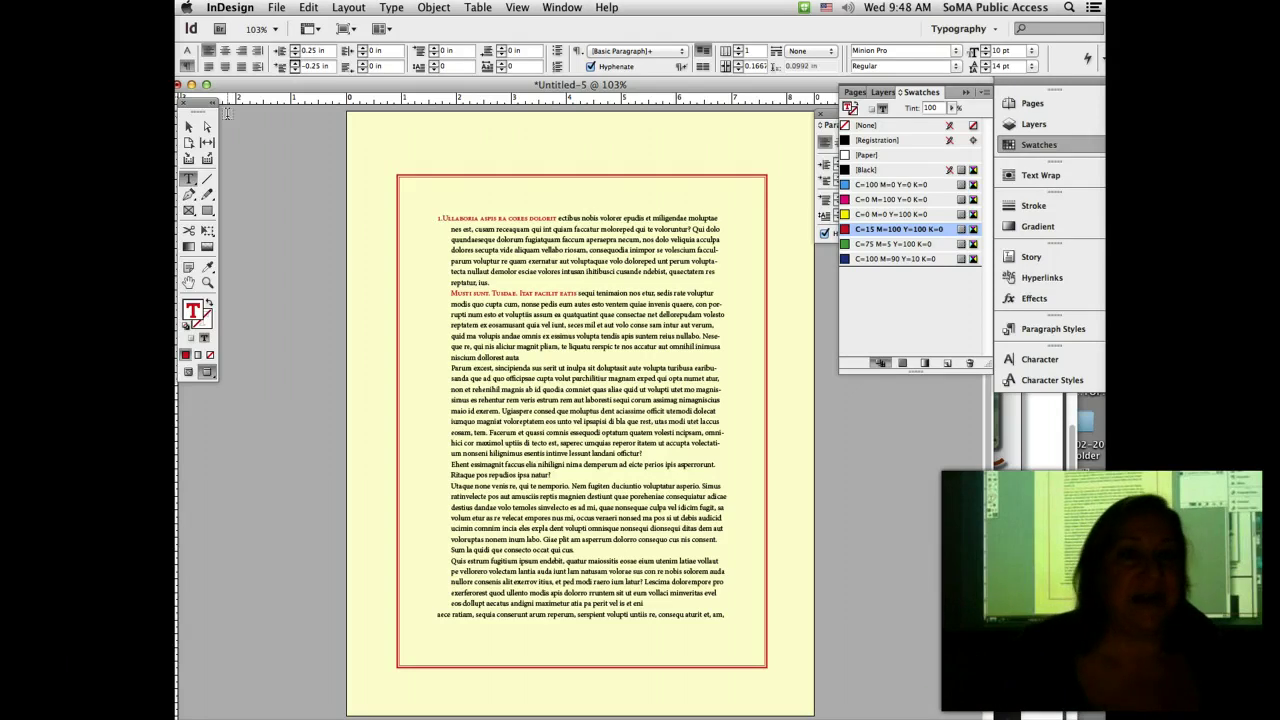
{"action": "key", "text": "super+z"}
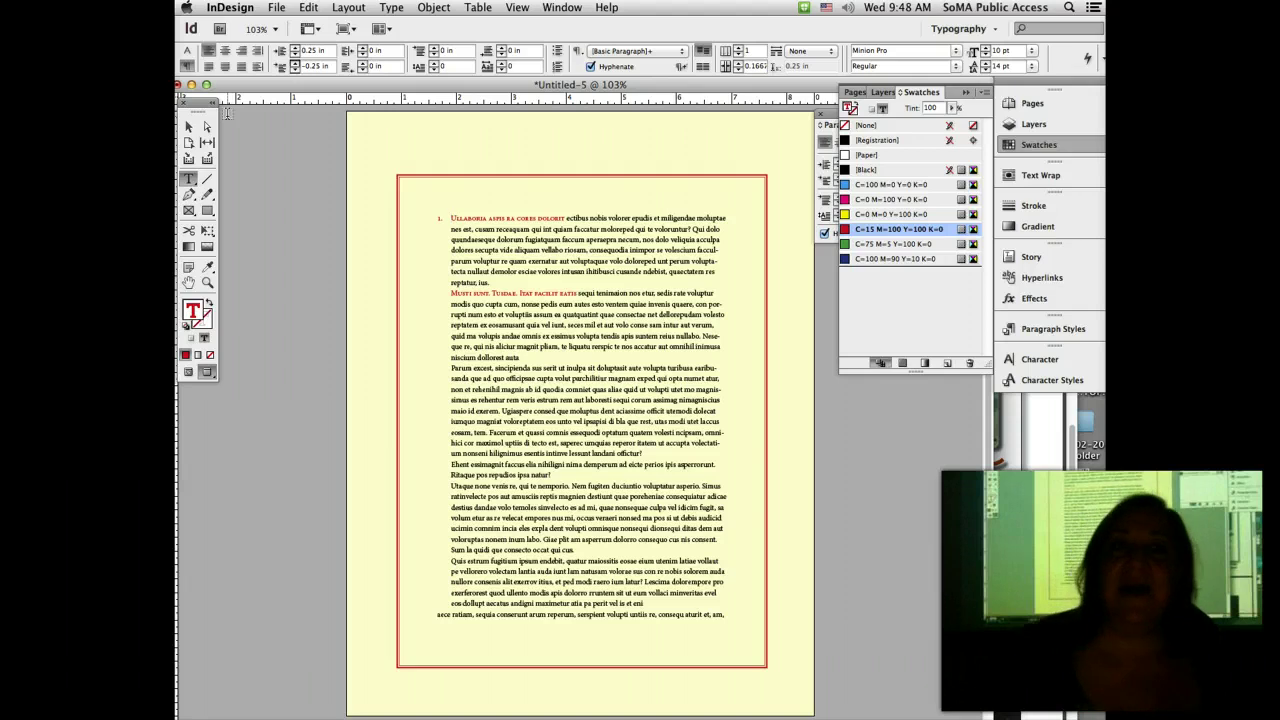
{"action": "left_click_drag", "start_coordinate": [251, 88], "coordinate": [281, 88]}
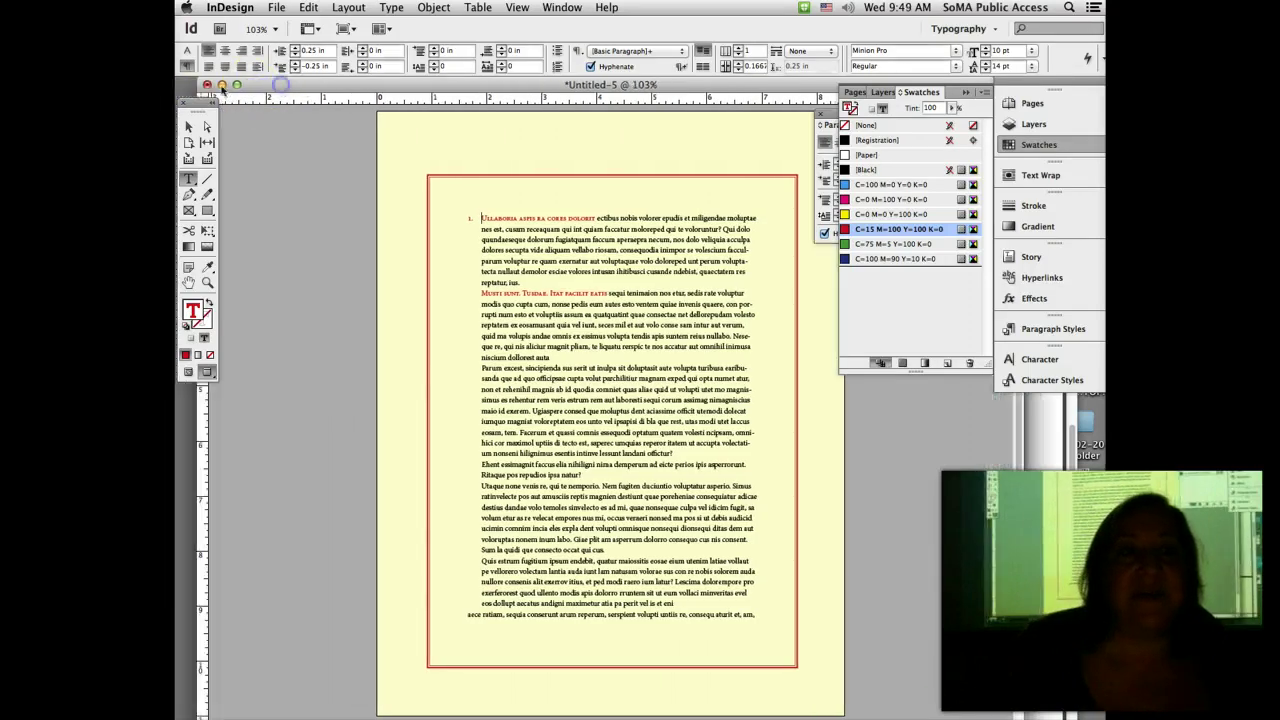
Step: Close the practice document without saving and open the 04D Monsters.indt template from Finder
{"action": "left_click", "coordinate": [206, 88]}
{"action": "left_click", "coordinate": [566, 224]}
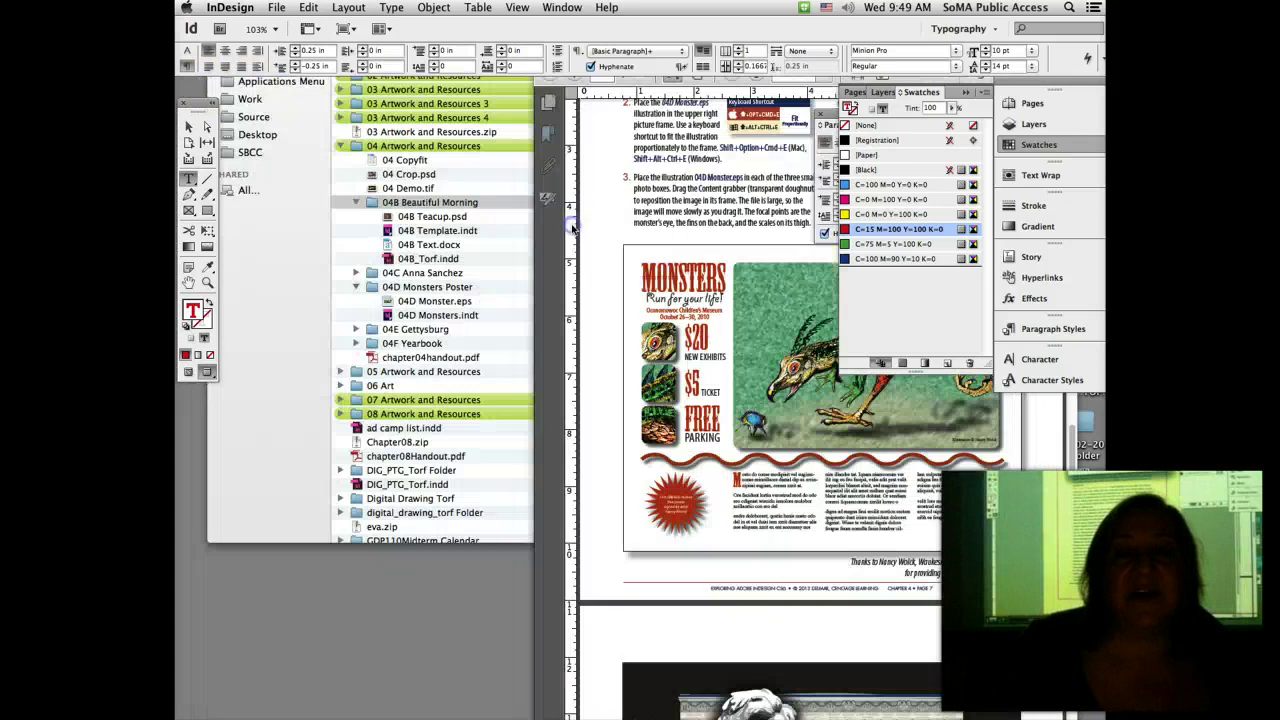
{"action": "left_click", "coordinate": [592, 410]}
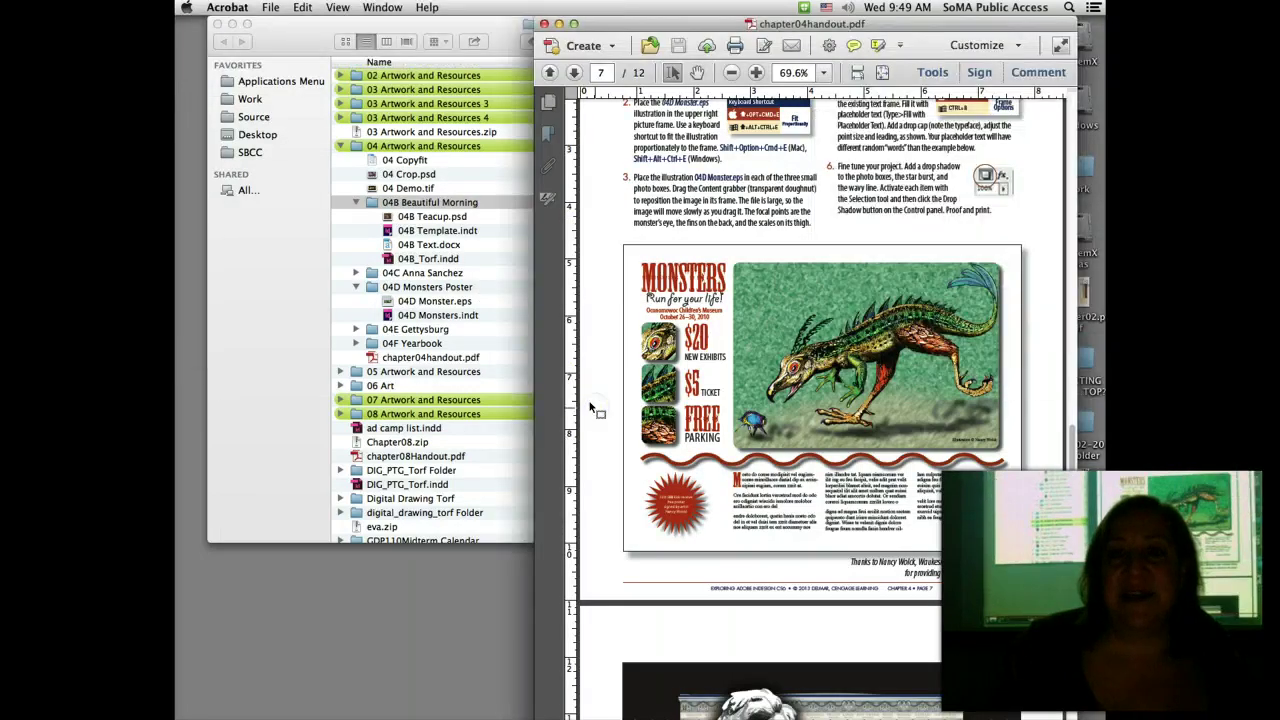
{"action": "left_click", "coordinate": [500, 359]}
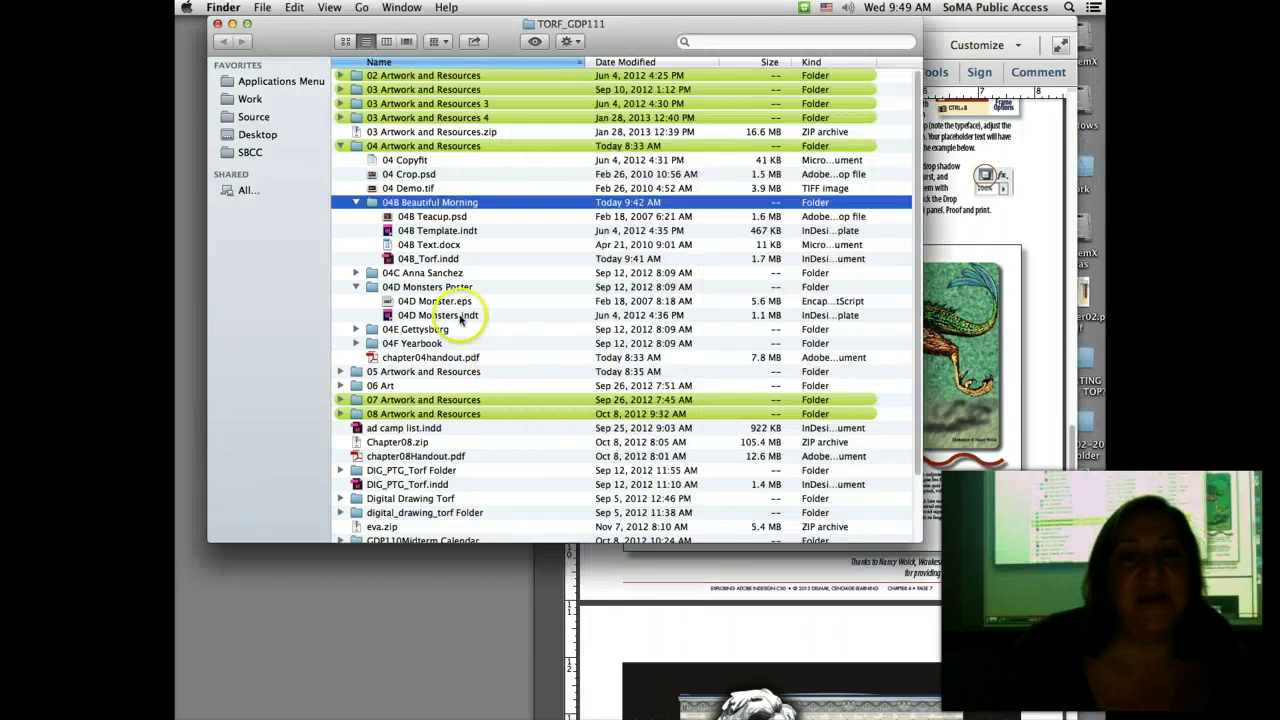
{"action": "double_click", "coordinate": [459, 316]}
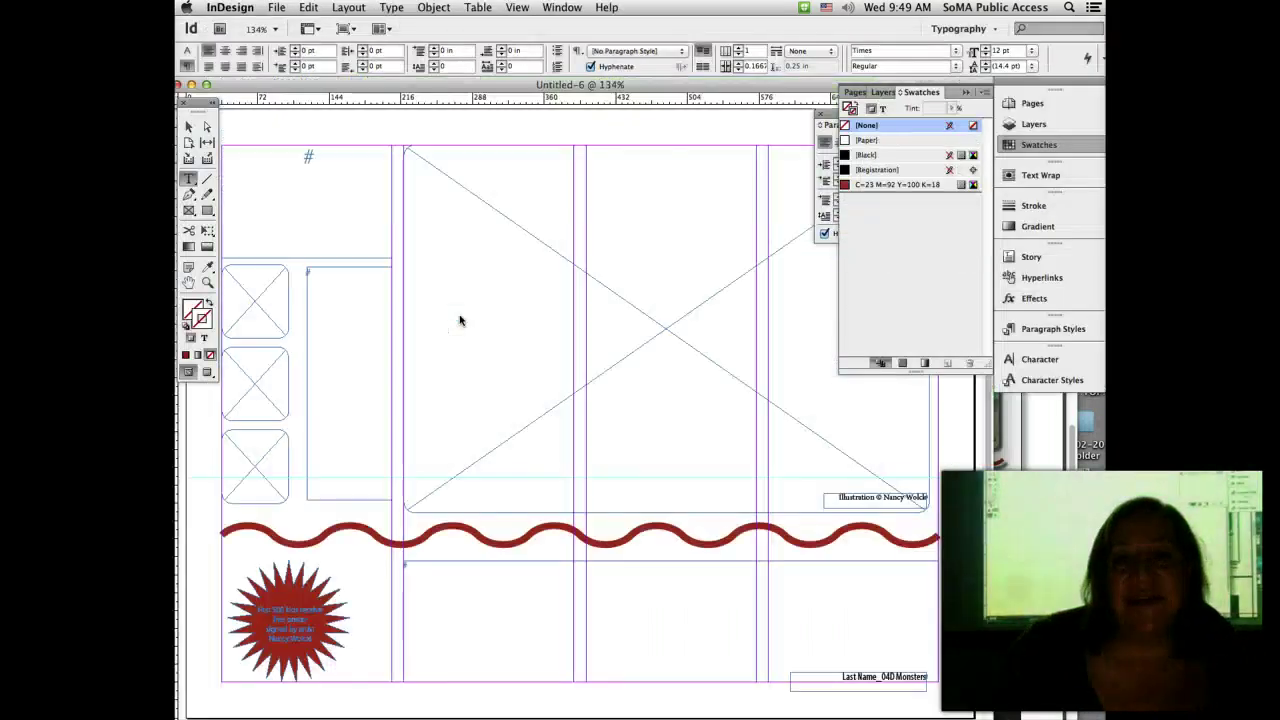
Step: Close the floating Swatches and Paragraph panels and switch to the chapter04handout PDF
{"action": "left_click", "coordinate": [966, 93]}
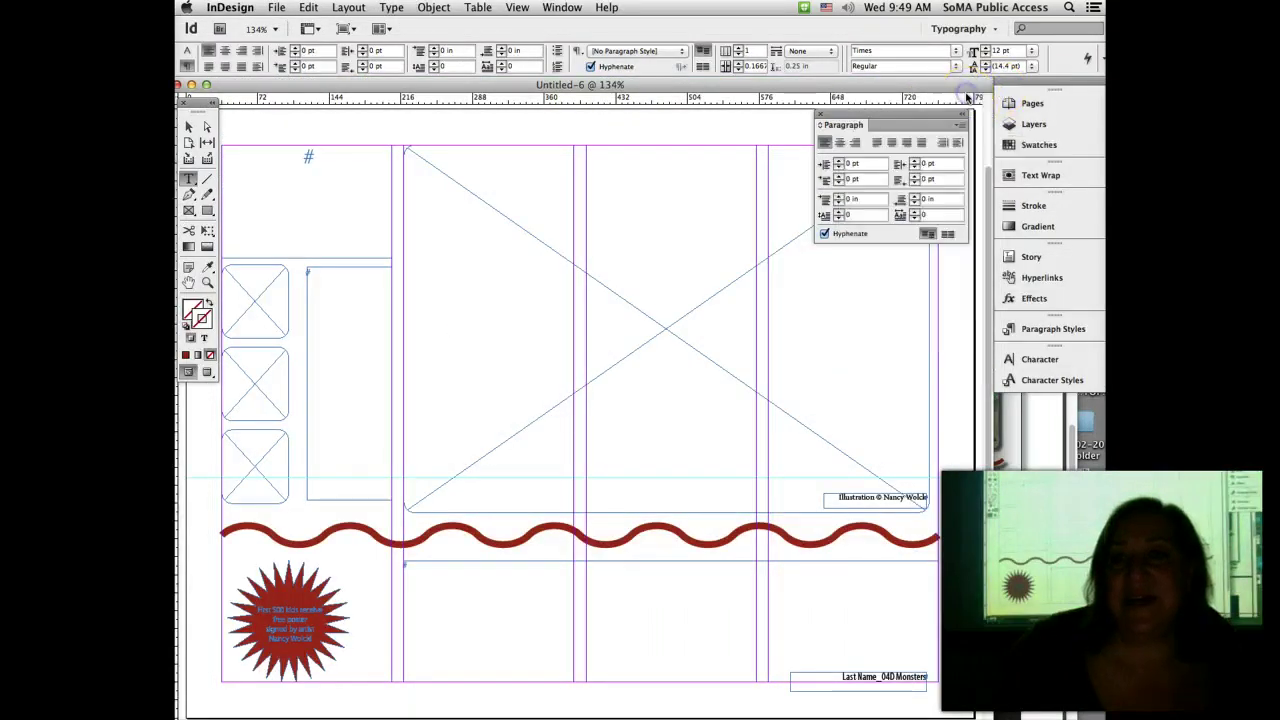
{"action": "left_click", "coordinate": [818, 113]}
{"action": "key", "text": "super+Tab"}
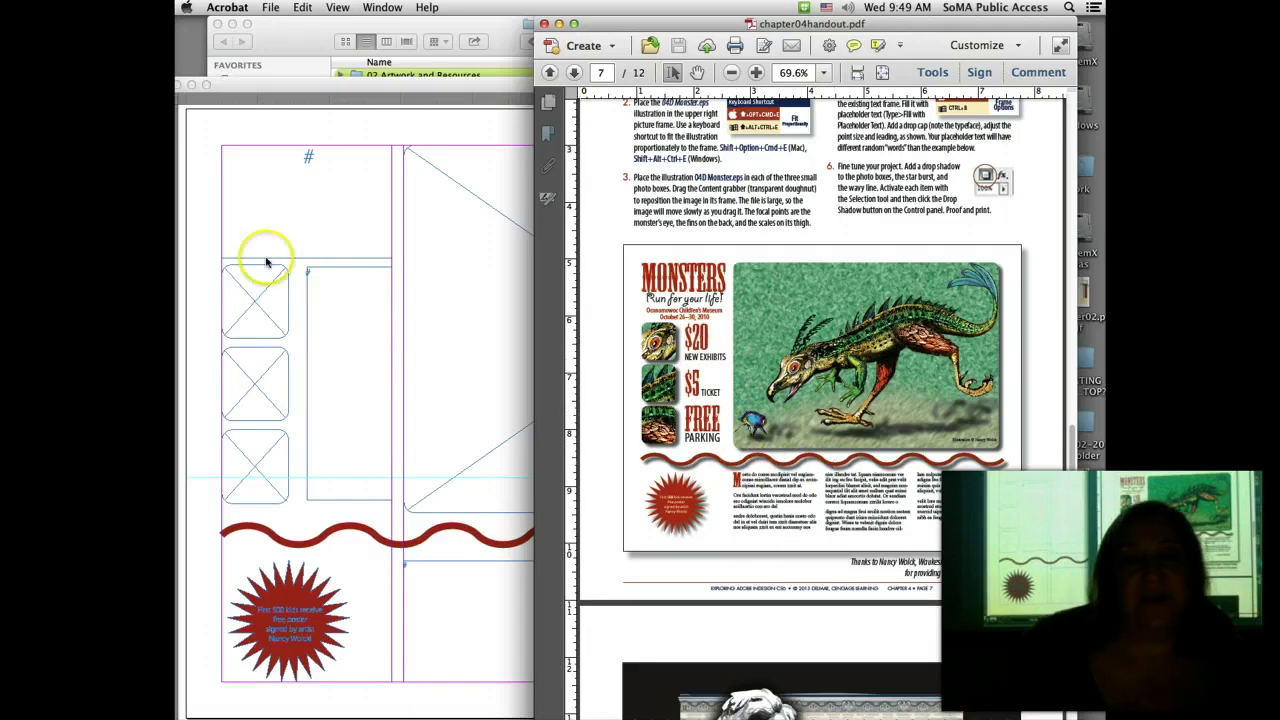
Step: Bring the InDesign Monsters poster template back in front of Acrobat
{"action": "left_click", "coordinate": [312, 126]}
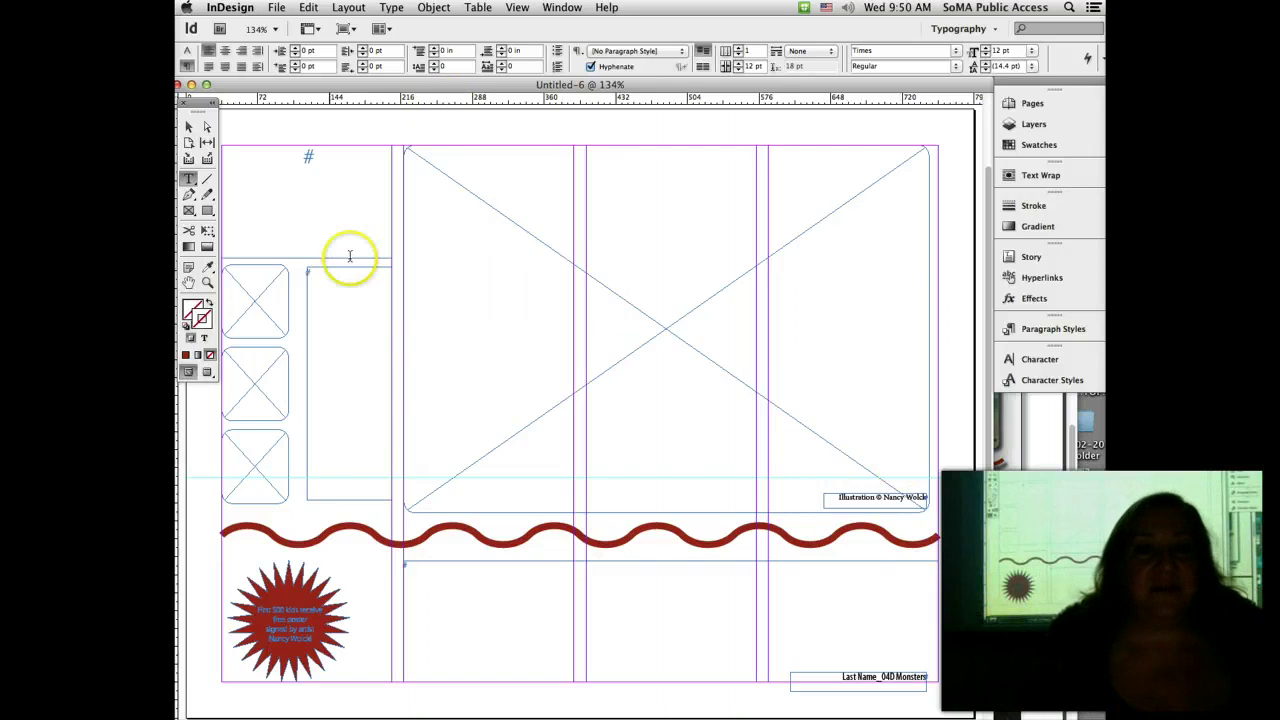
Step: Lock Layer 1, then make Layer 2 the active, visible layer
{"action": "left_click", "coordinate": [1045, 125]}
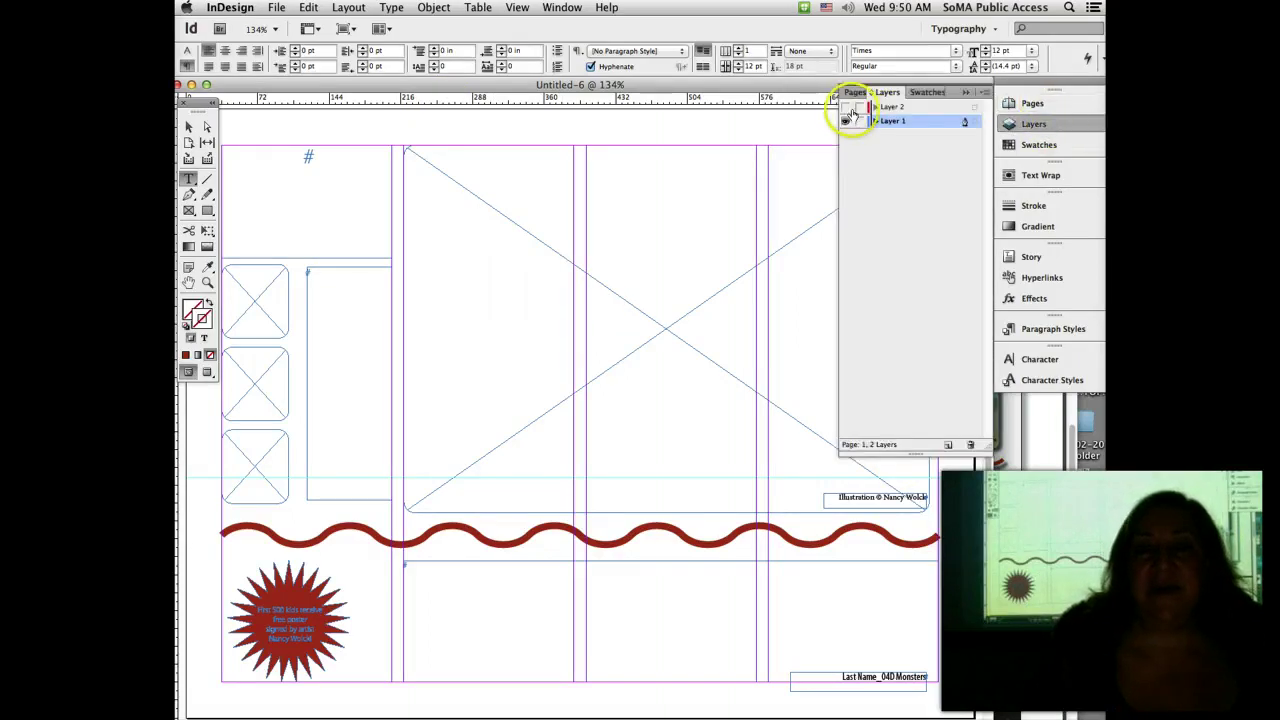
{"action": "left_click", "coordinate": [847, 121]}
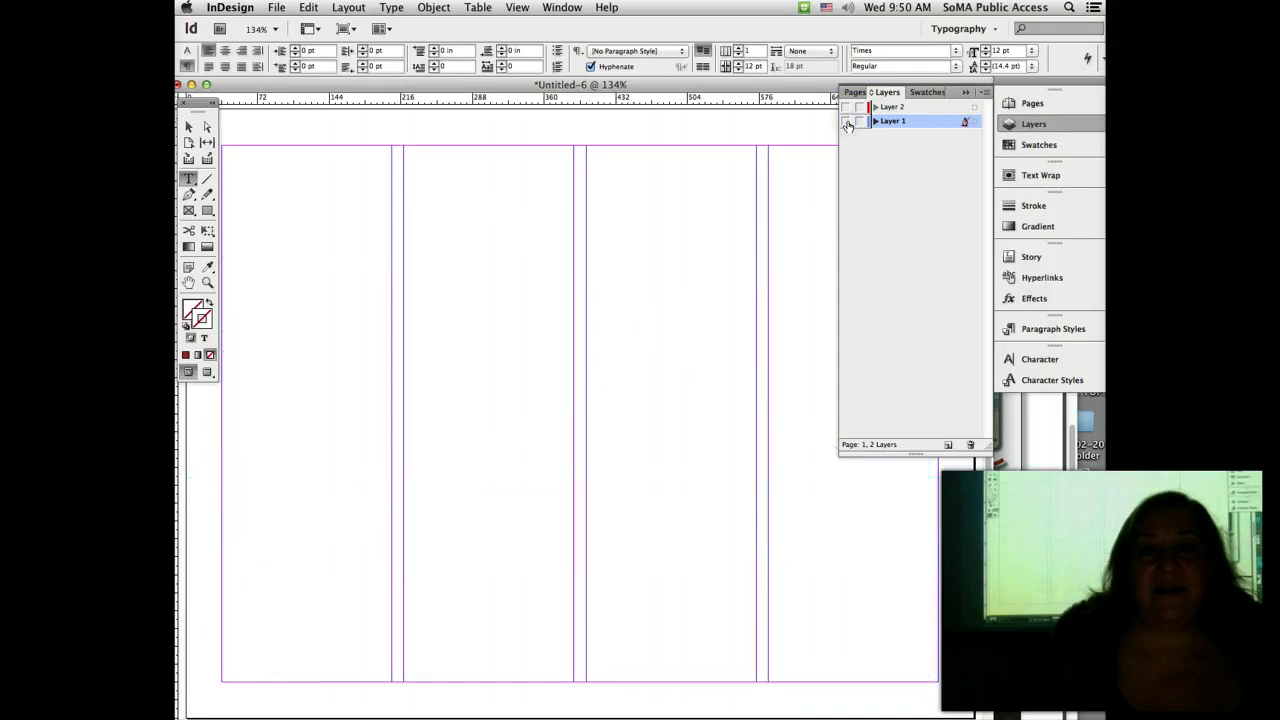
{"action": "left_click", "coordinate": [847, 121]}
{"action": "left_click", "coordinate": [845, 122]}
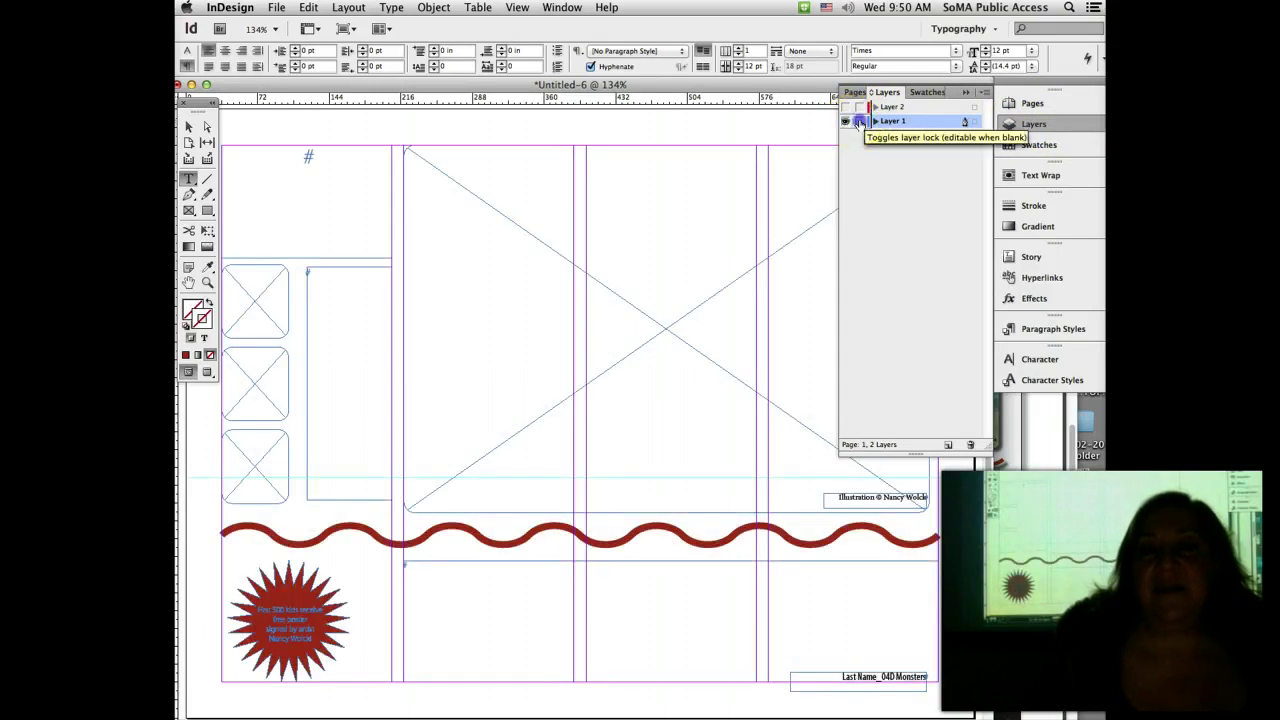
{"action": "left_click", "coordinate": [858, 121]}
{"action": "left_click", "coordinate": [207, 211]}
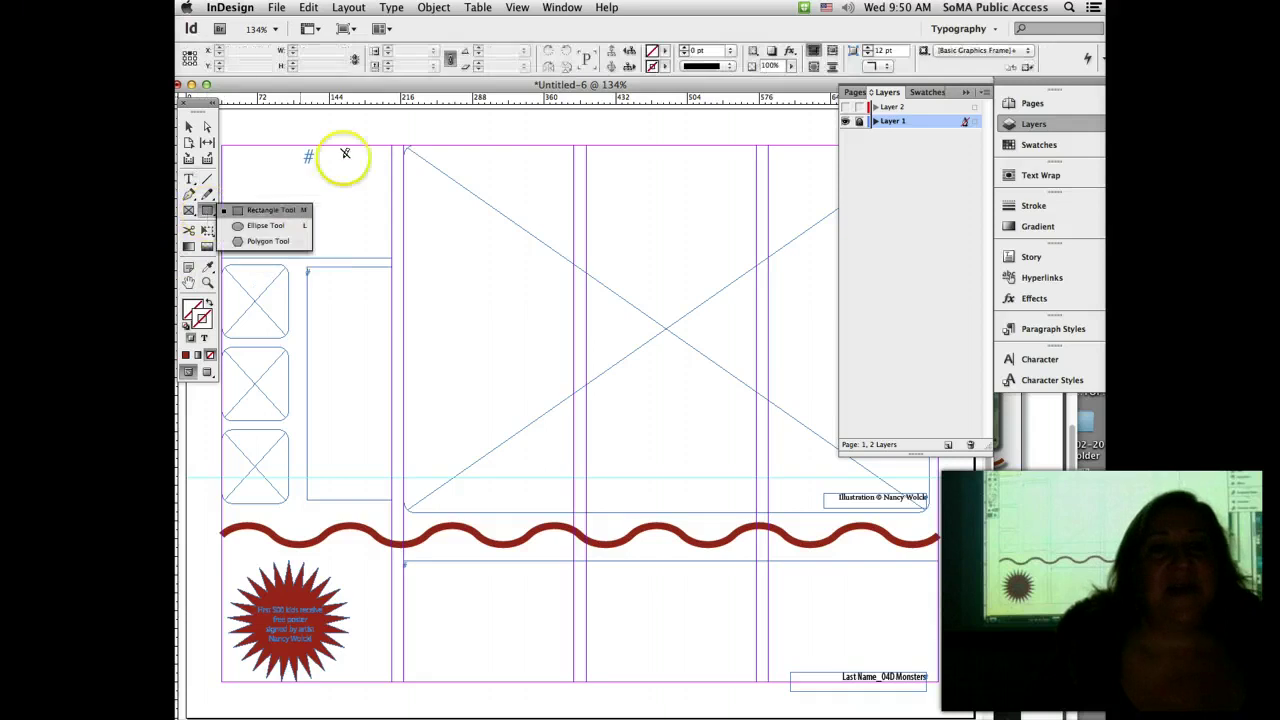
{"action": "left_click", "coordinate": [893, 106]}
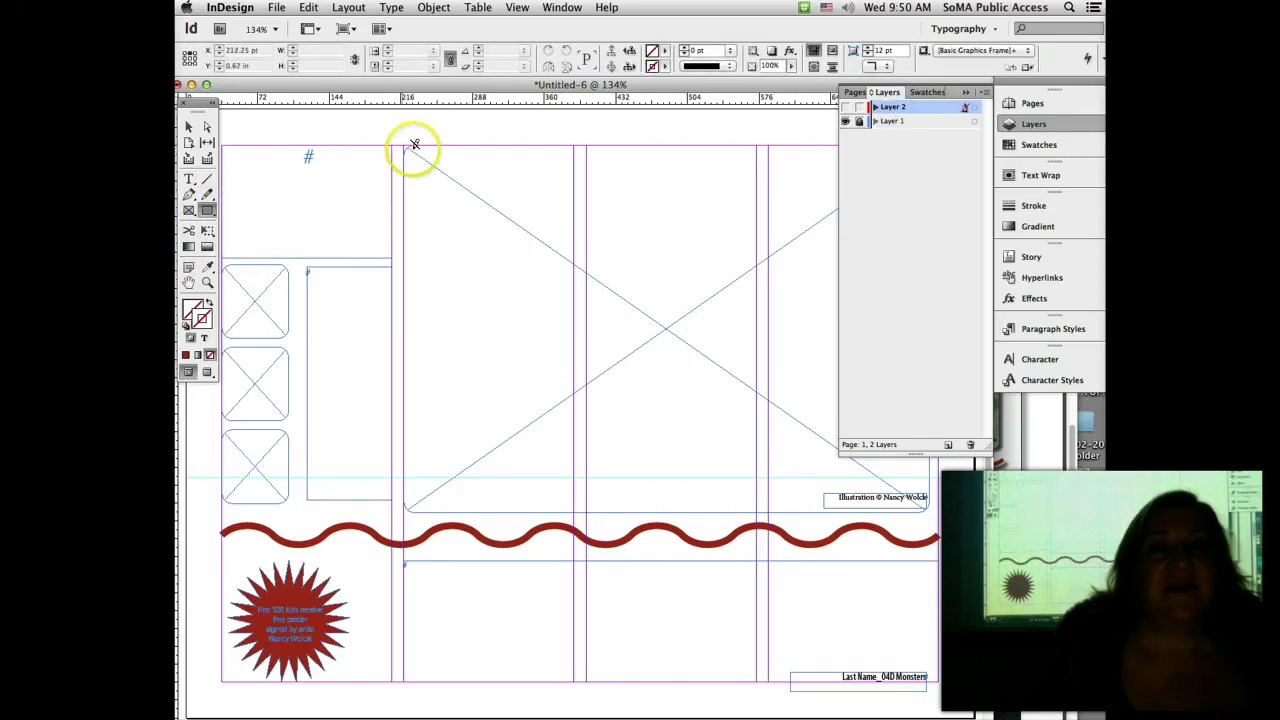
{"action": "left_click", "coordinate": [845, 107]}
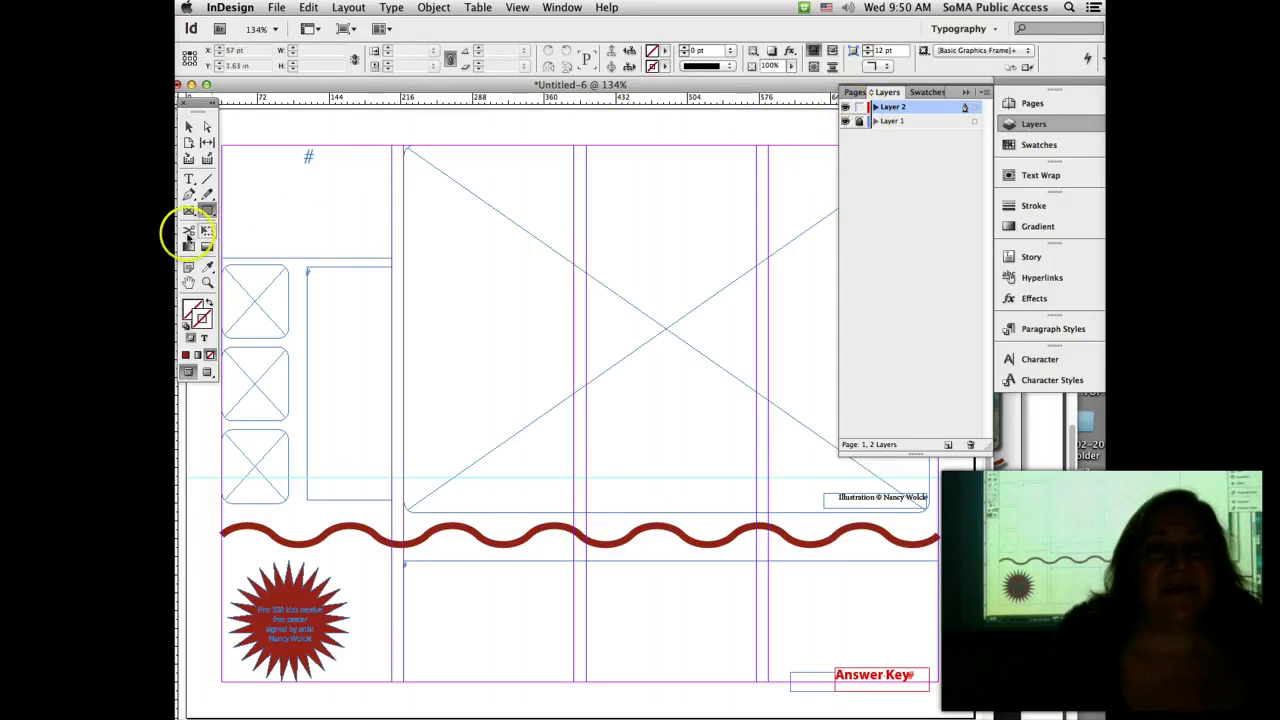
Step: On Layer 2, draw rectangles over the main picture area and first small frame, then hide Layer 1
{"action": "left_click", "coordinate": [189, 178]}
{"action": "left_click", "coordinate": [207, 210]}
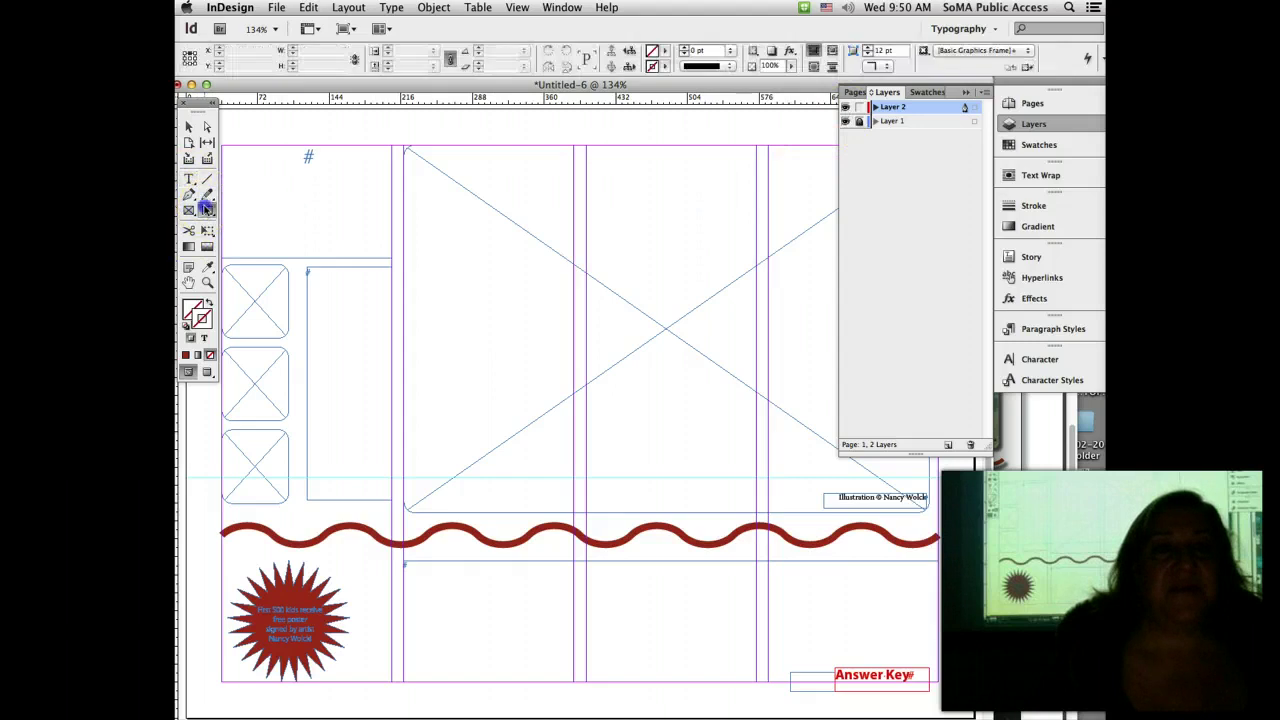
{"action": "left_click_drag", "start_coordinate": [404, 148], "coordinate": [928, 512]}
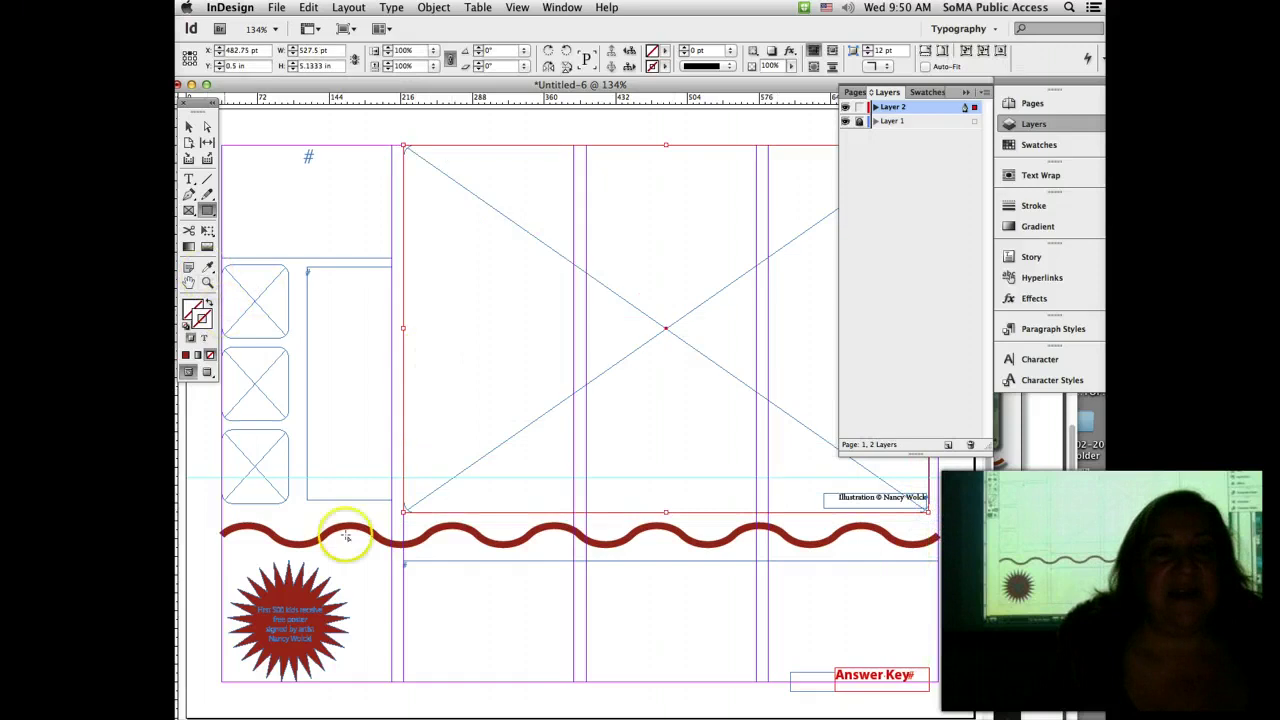
{"action": "scroll", "coordinate": [557, 686], "scroll_direction": "left", "scroll_amount": 3}
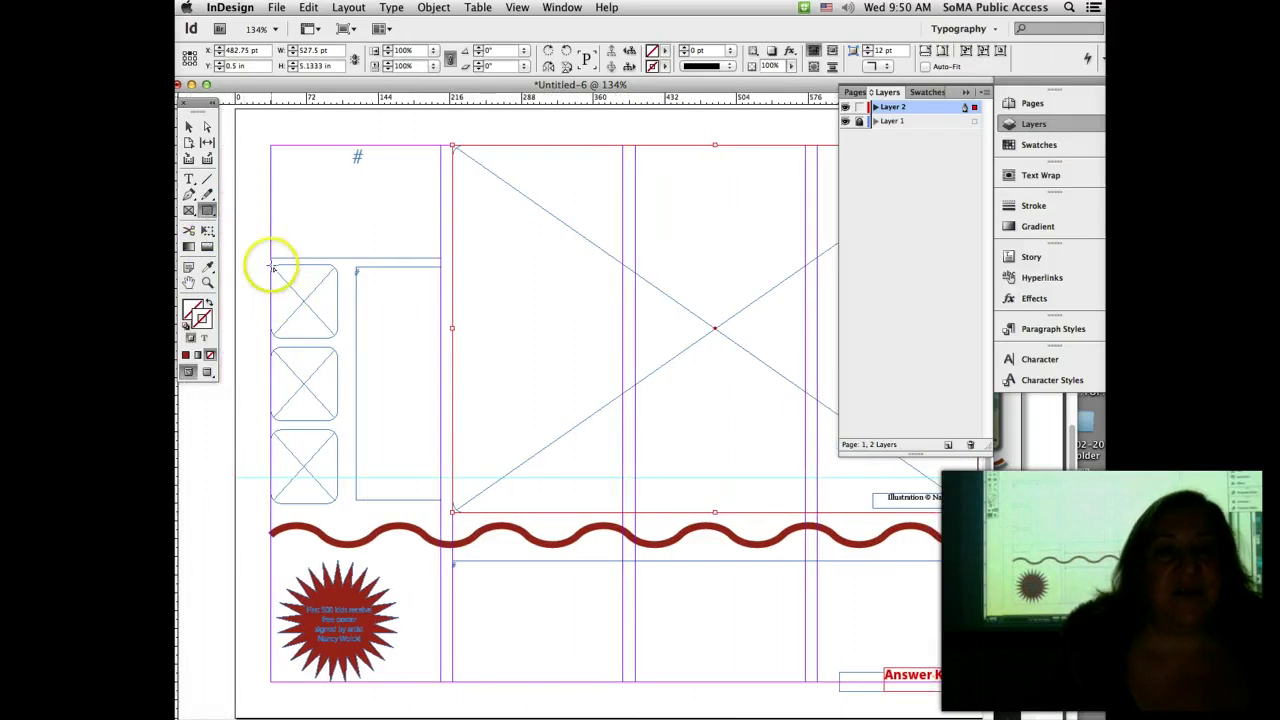
{"action": "left_click_drag", "start_coordinate": [272, 266], "coordinate": [337, 337]}
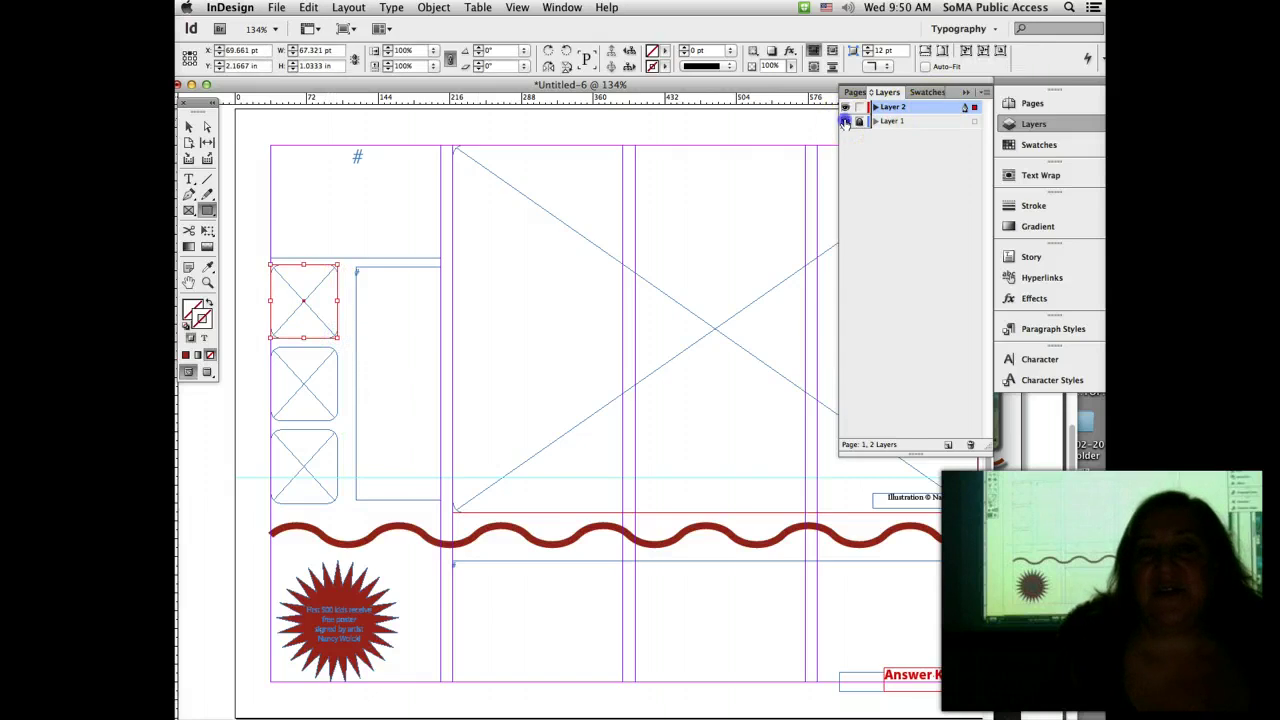
{"action": "left_click", "coordinate": [845, 121]}
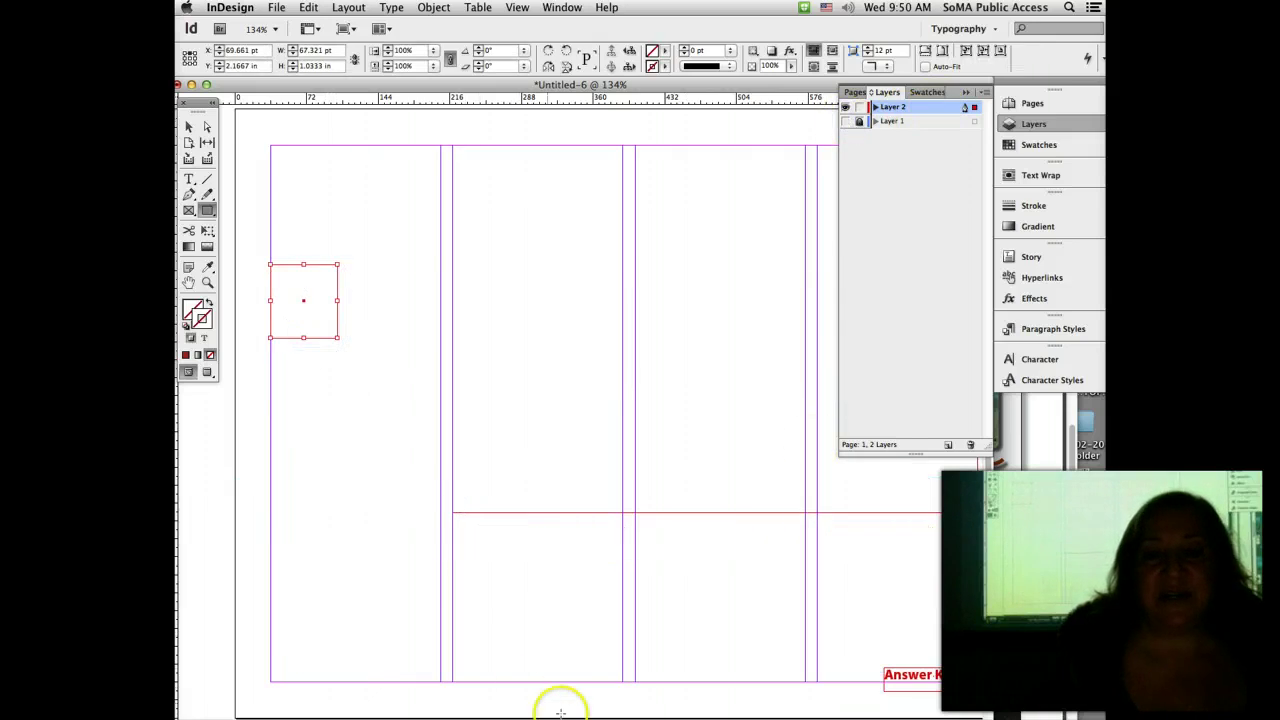
{"action": "scroll", "coordinate": [331, 306], "scroll_direction": "right", "scroll_amount": 3}
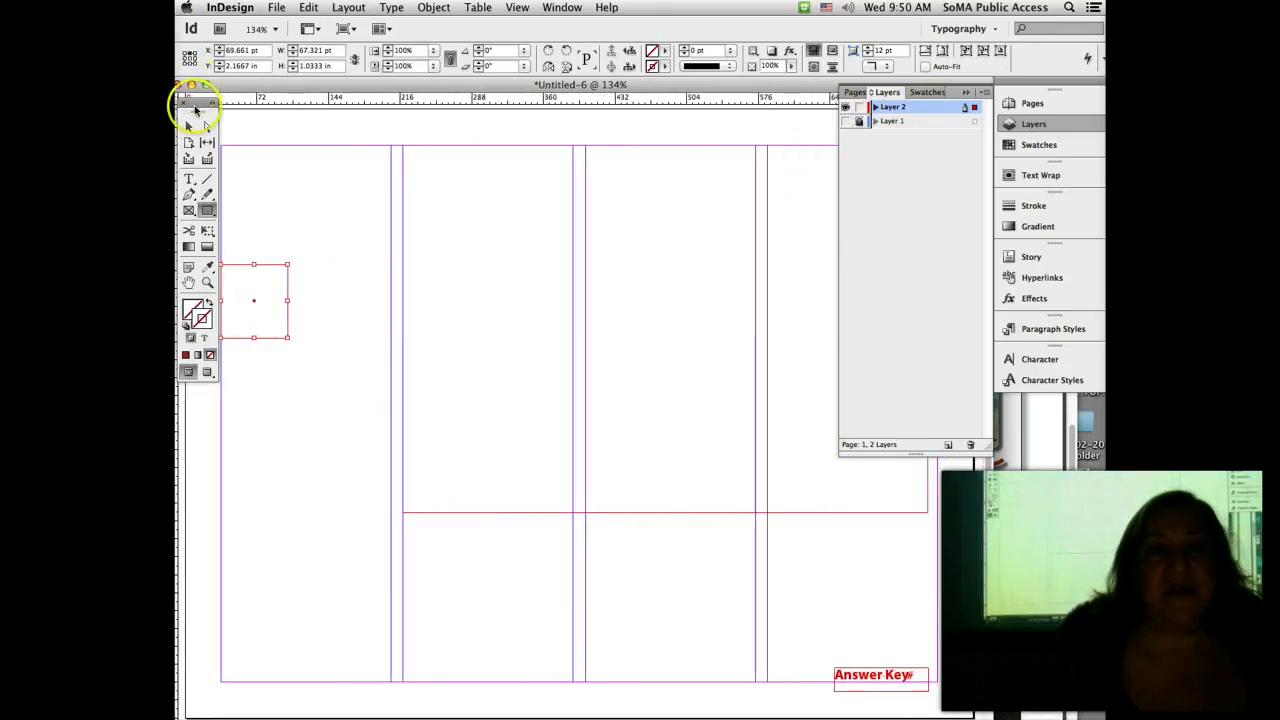
Step: Clear the selection and pick the dark red swatch in Swatches
{"action": "left_click", "coordinate": [190, 126]}
{"action": "left_click", "coordinate": [557, 249]}
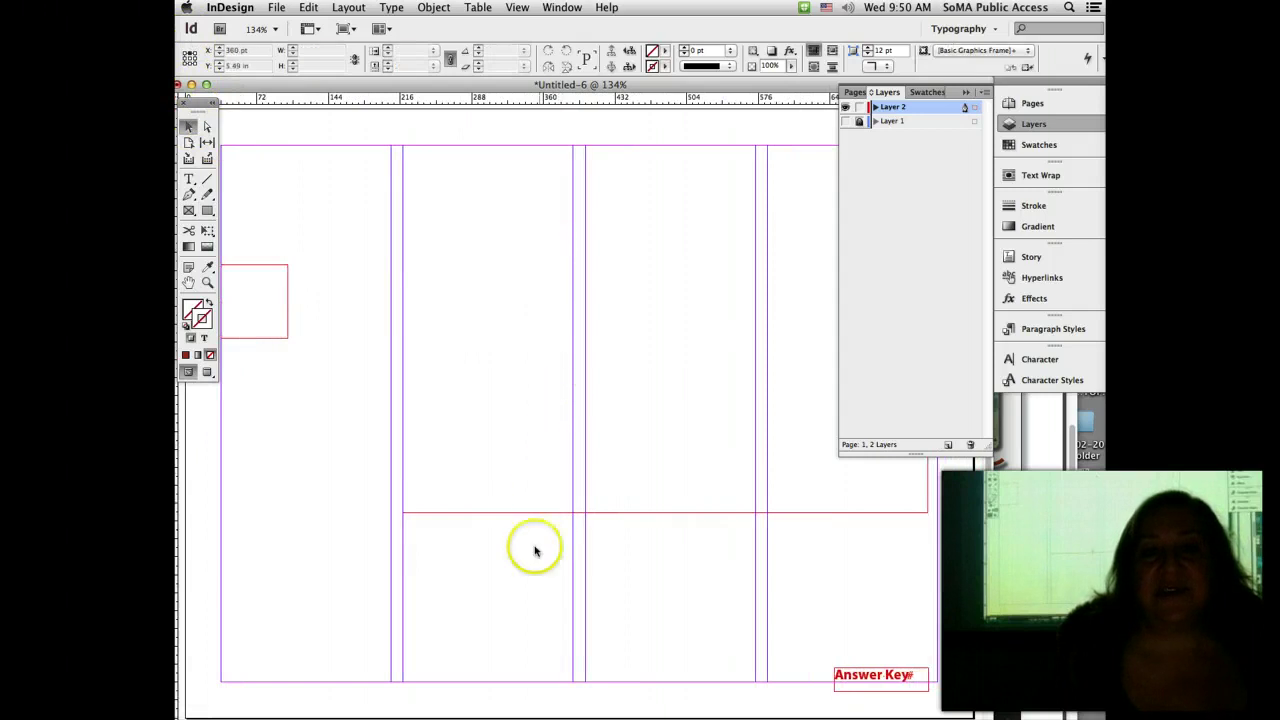
{"action": "left_click_drag", "start_coordinate": [529, 560], "coordinate": [585, 504]}
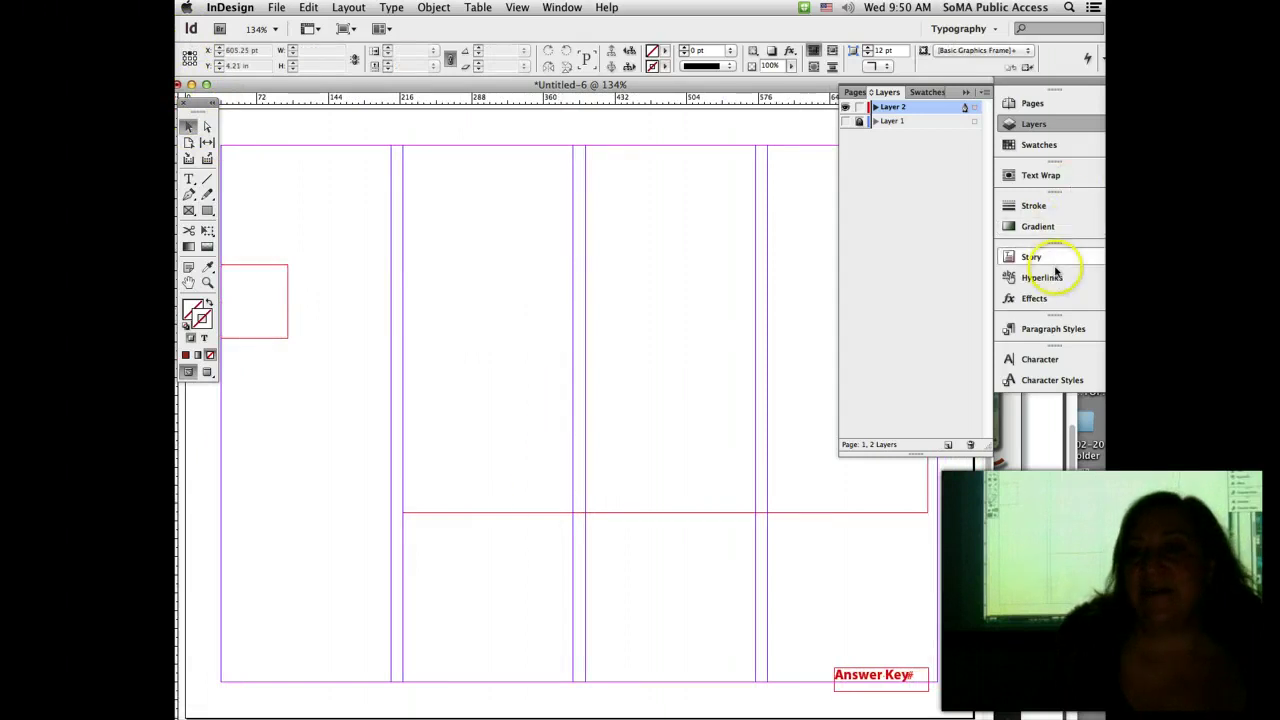
{"action": "left_click", "coordinate": [1055, 144]}
{"action": "left_click", "coordinate": [898, 185]}
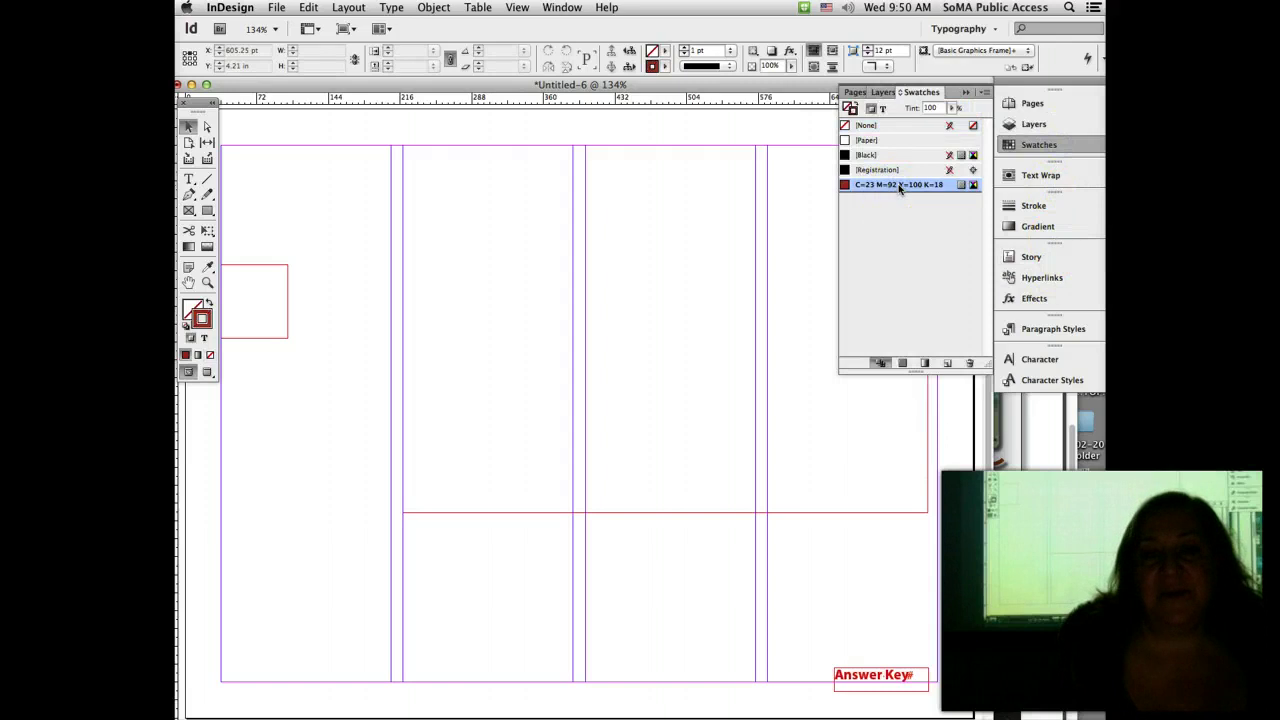
Step: Fill the large three-column frame with the dark red C=23 M=92 Y=100 K=18 swatch
{"action": "left_click", "coordinate": [187, 309]}
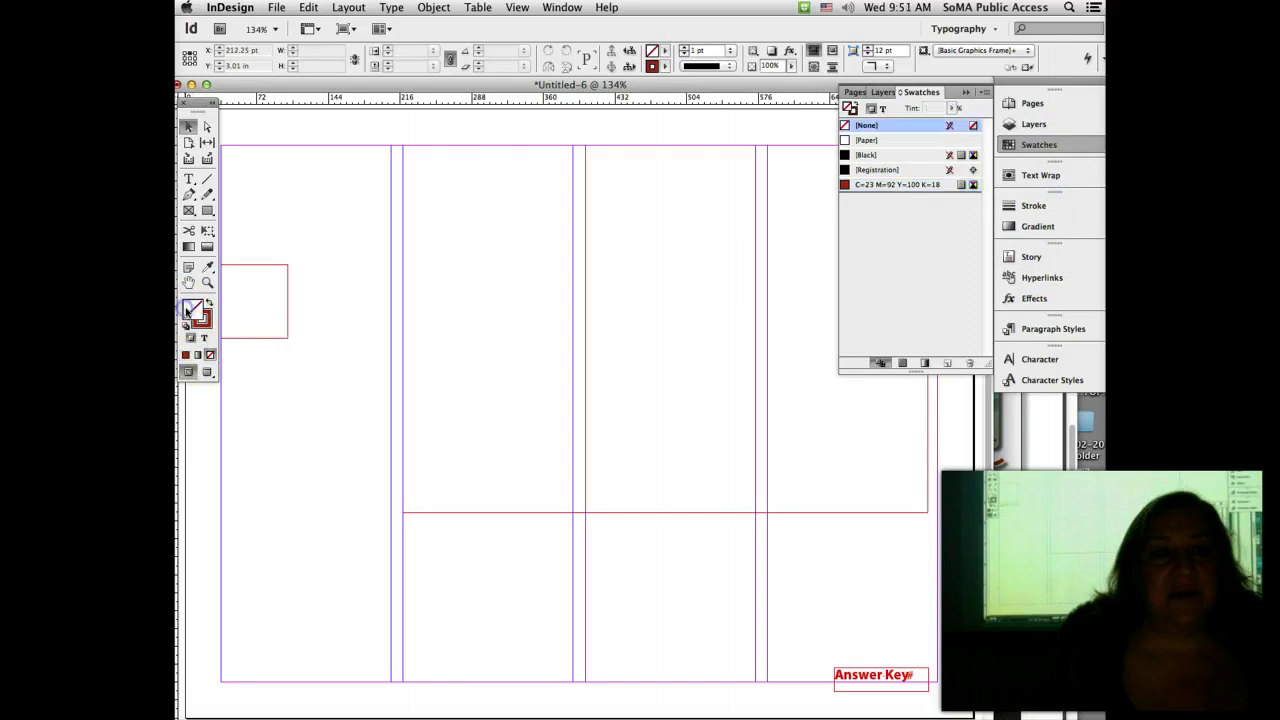
{"action": "left_click", "coordinate": [905, 185]}
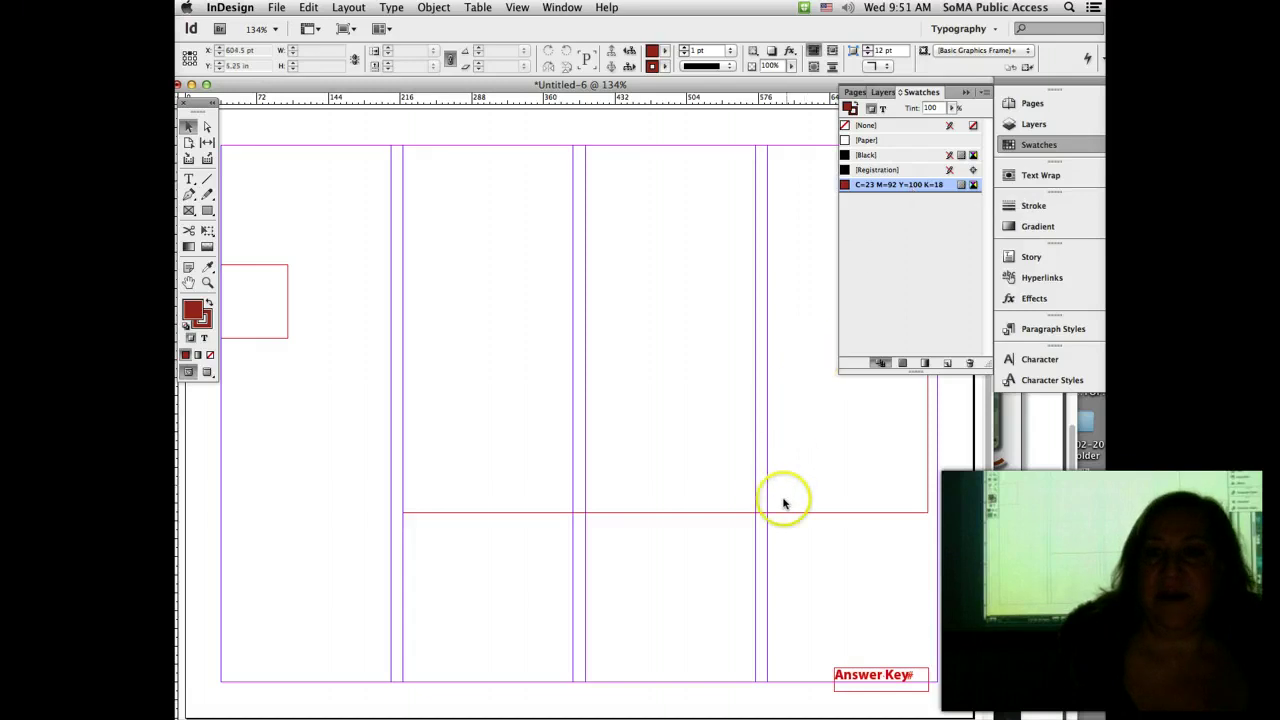
{"action": "left_click_drag", "start_coordinate": [786, 539], "coordinate": [903, 251]}
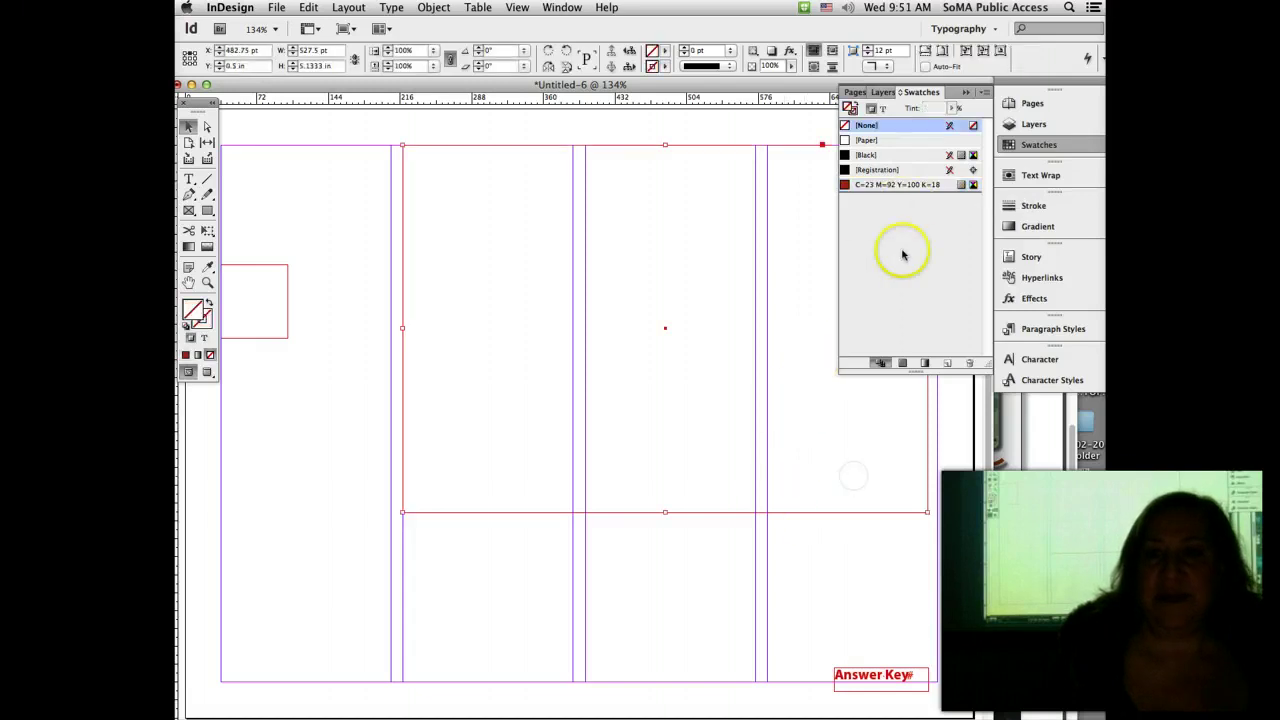
{"action": "left_click", "coordinate": [893, 185]}
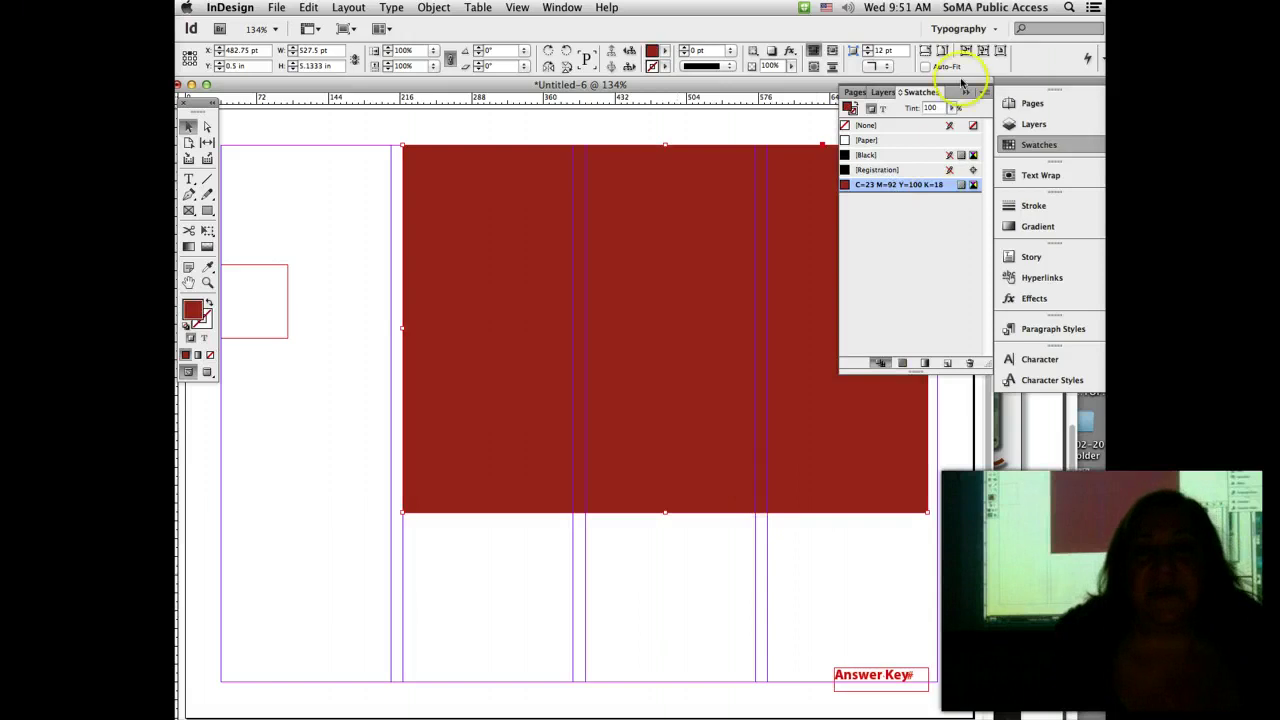
{"action": "left_click", "coordinate": [966, 91]}
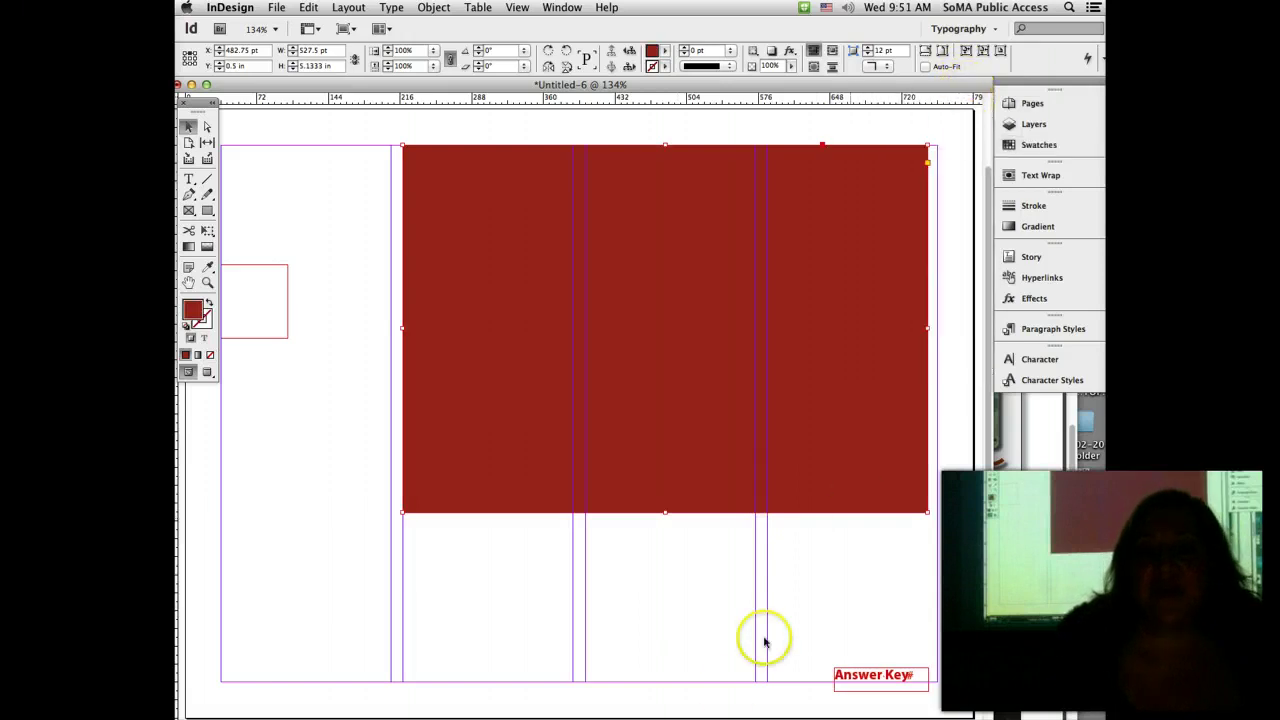
{"action": "scroll", "coordinate": [790, 480], "scroll_direction": "right", "scroll_amount": 4}
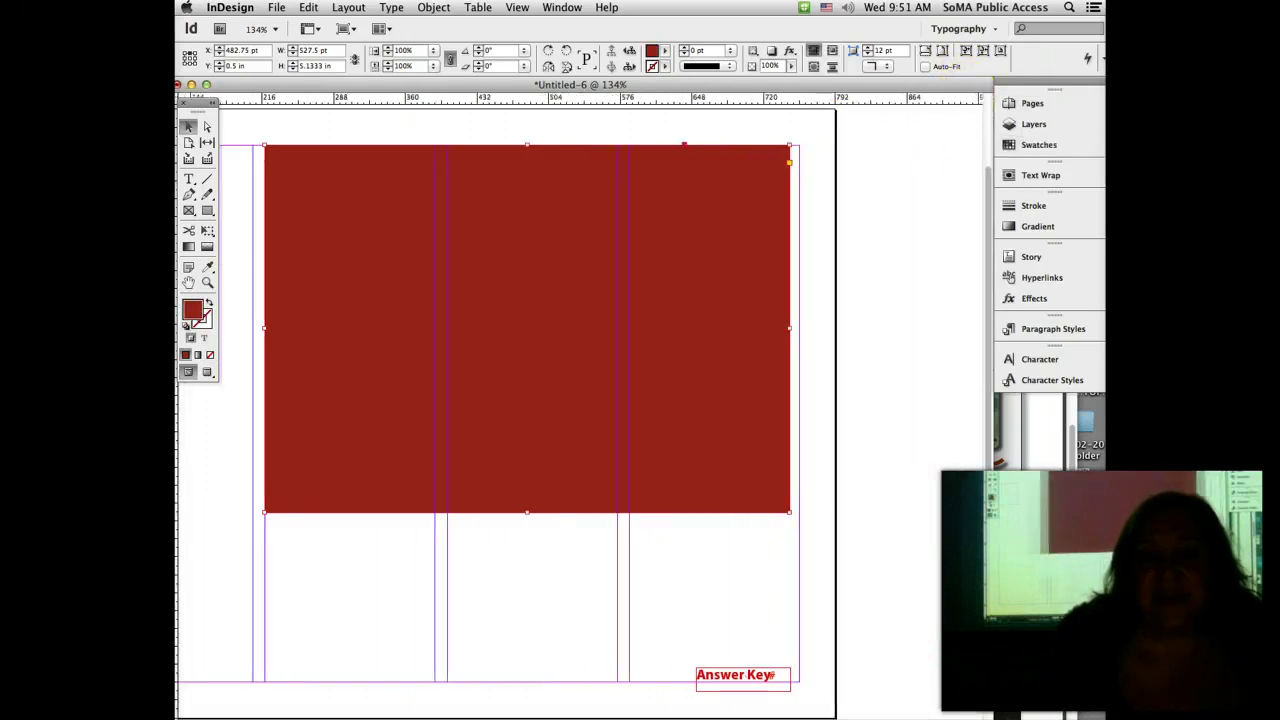
{"action": "left_click", "coordinate": [811, 355]}
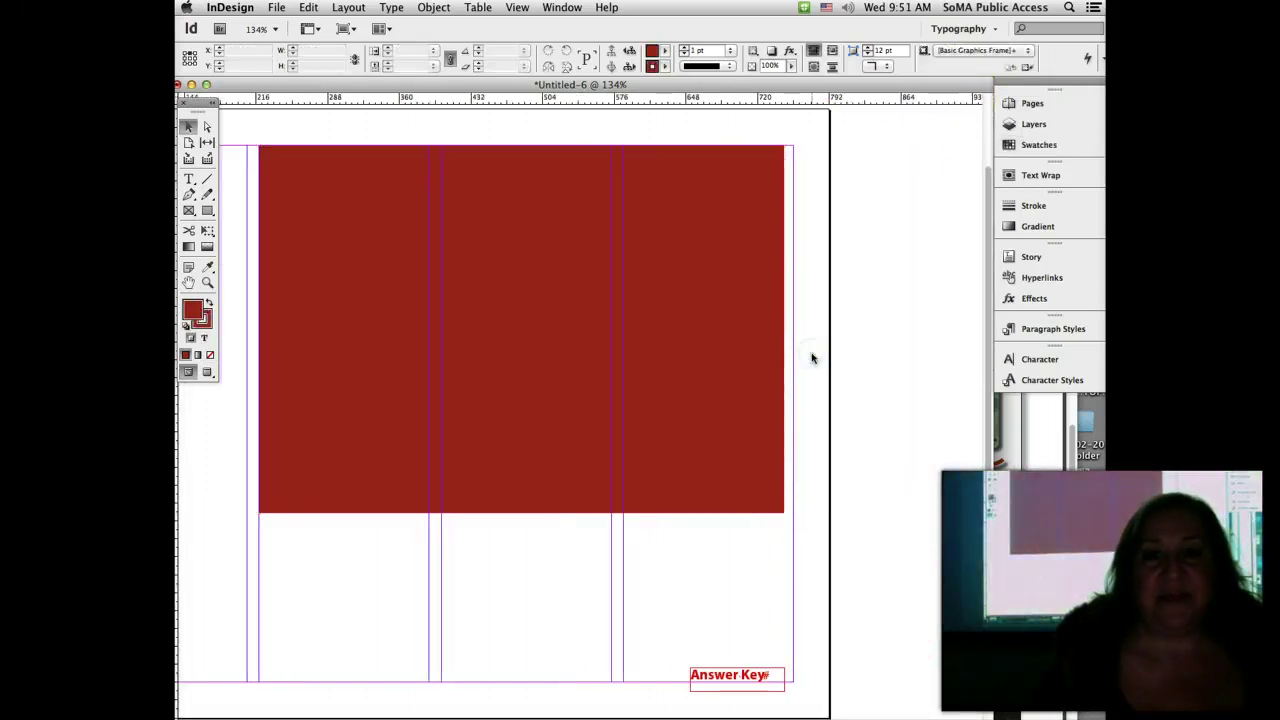
Step: Give the red frame large live-corner rounding, keeping top-left and bottom-right rounded and squaring the others
{"action": "left_click", "coordinate": [637, 191]}
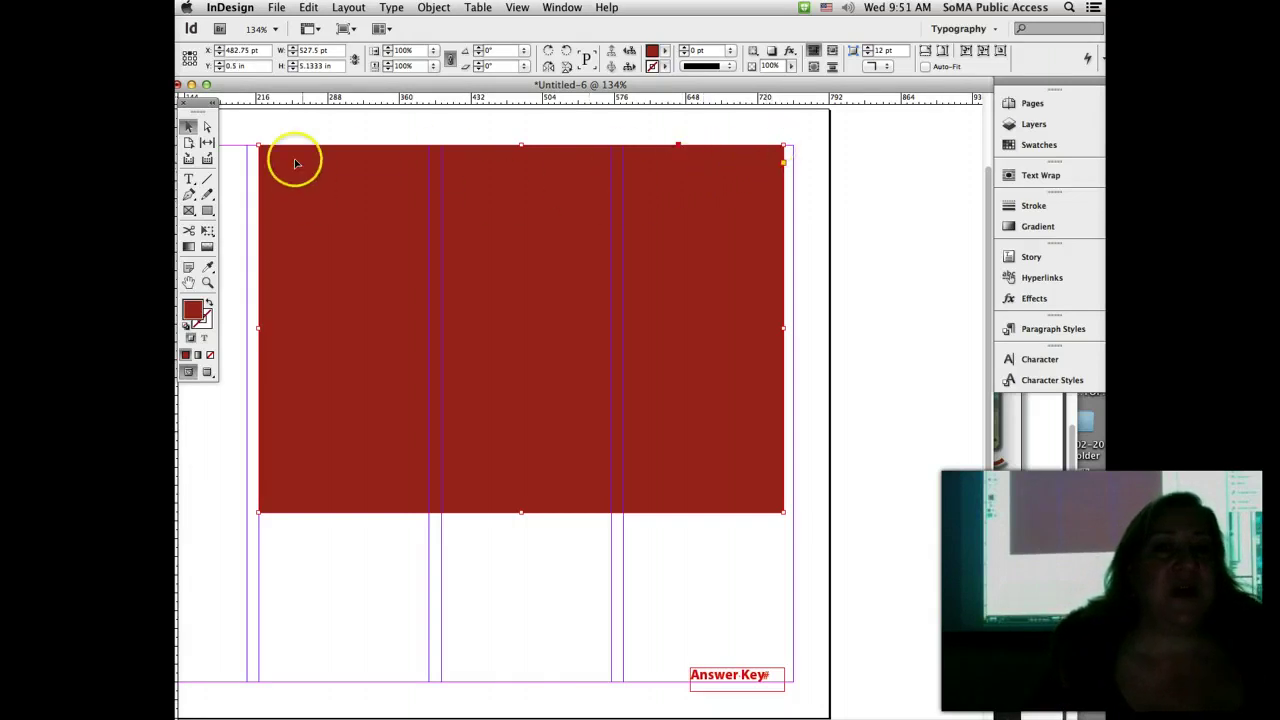
{"action": "mouse_move", "coordinate": [258, 328]}
{"action": "left_mouse_down"}
{"action": "mouse_move", "coordinate": [396, 325]}
{"action": "mouse_move", "coordinate": [260, 327]}
{"action": "left_mouse_up"}
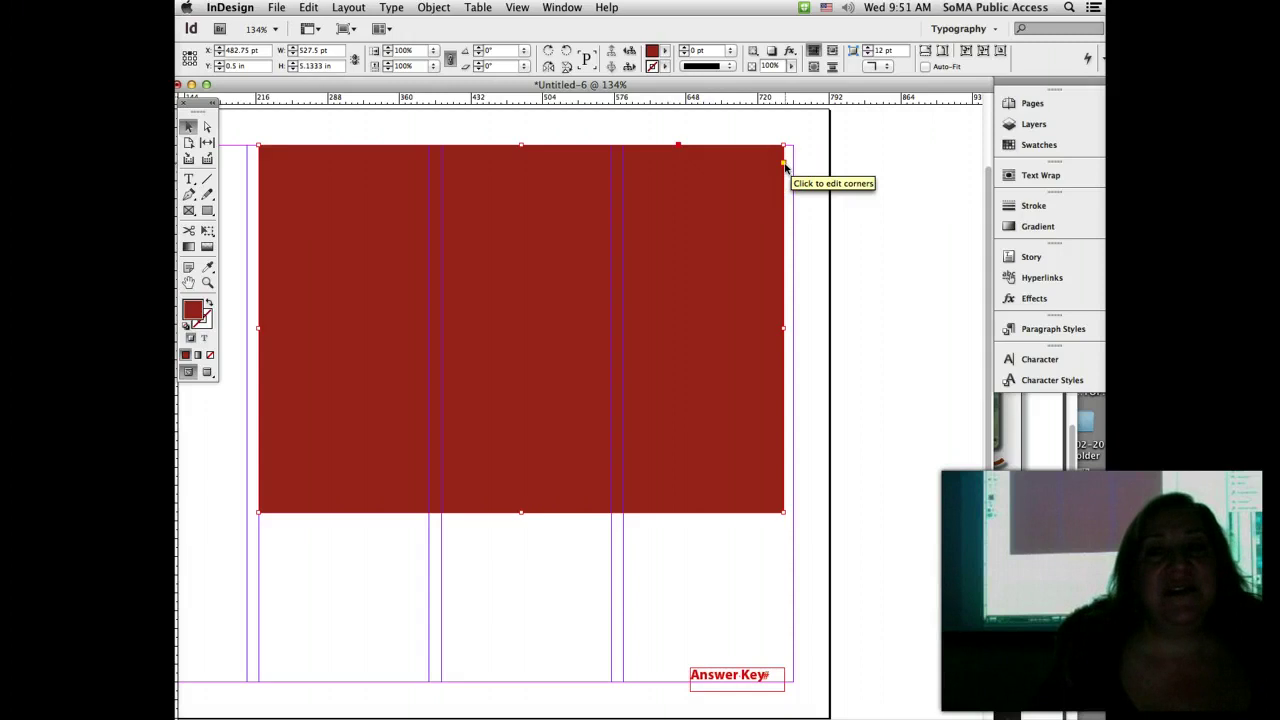
{"action": "left_click", "coordinate": [783, 164]}
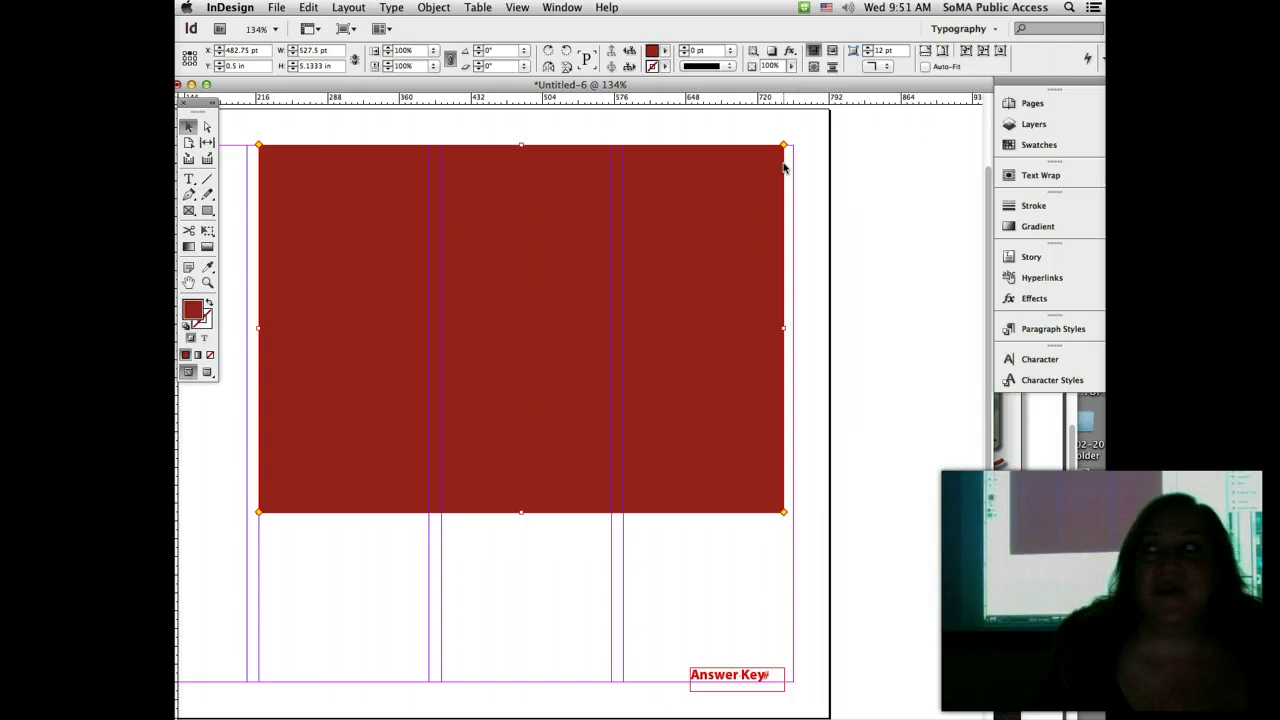
{"action": "left_click", "coordinate": [784, 148]}
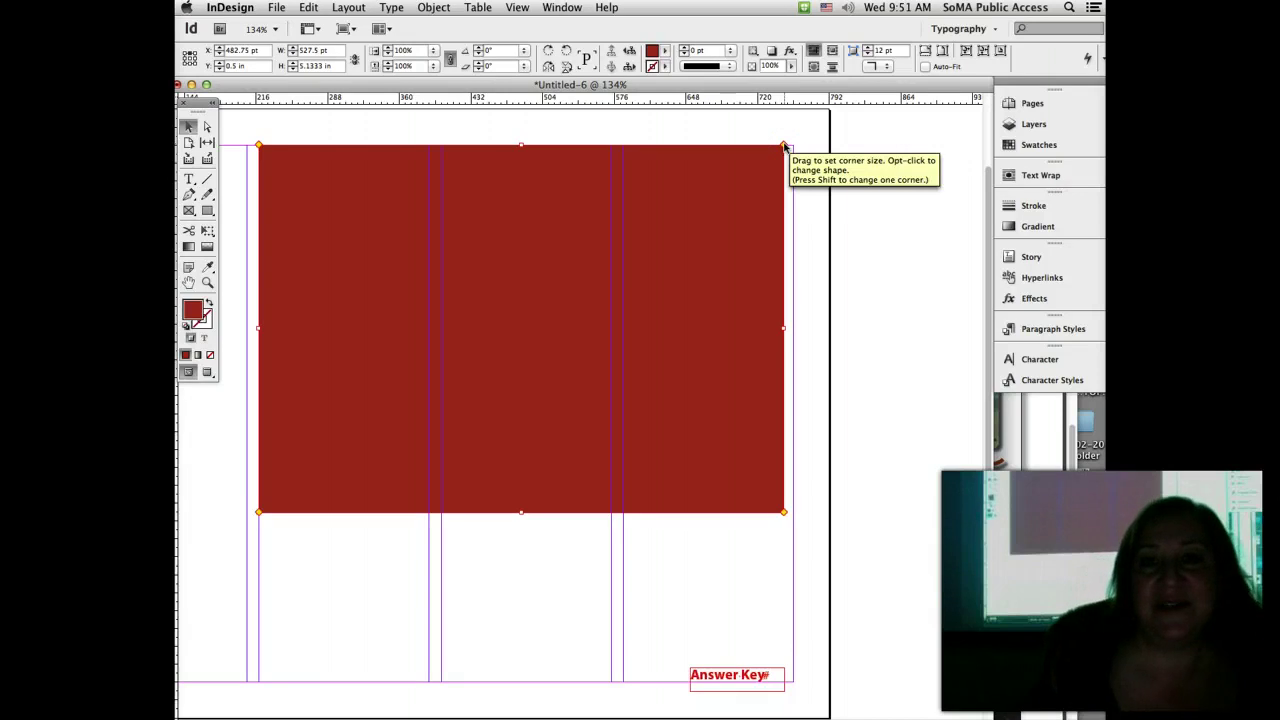
{"action": "left_click_drag", "start_coordinate": [784, 148], "coordinate": [692, 156]}
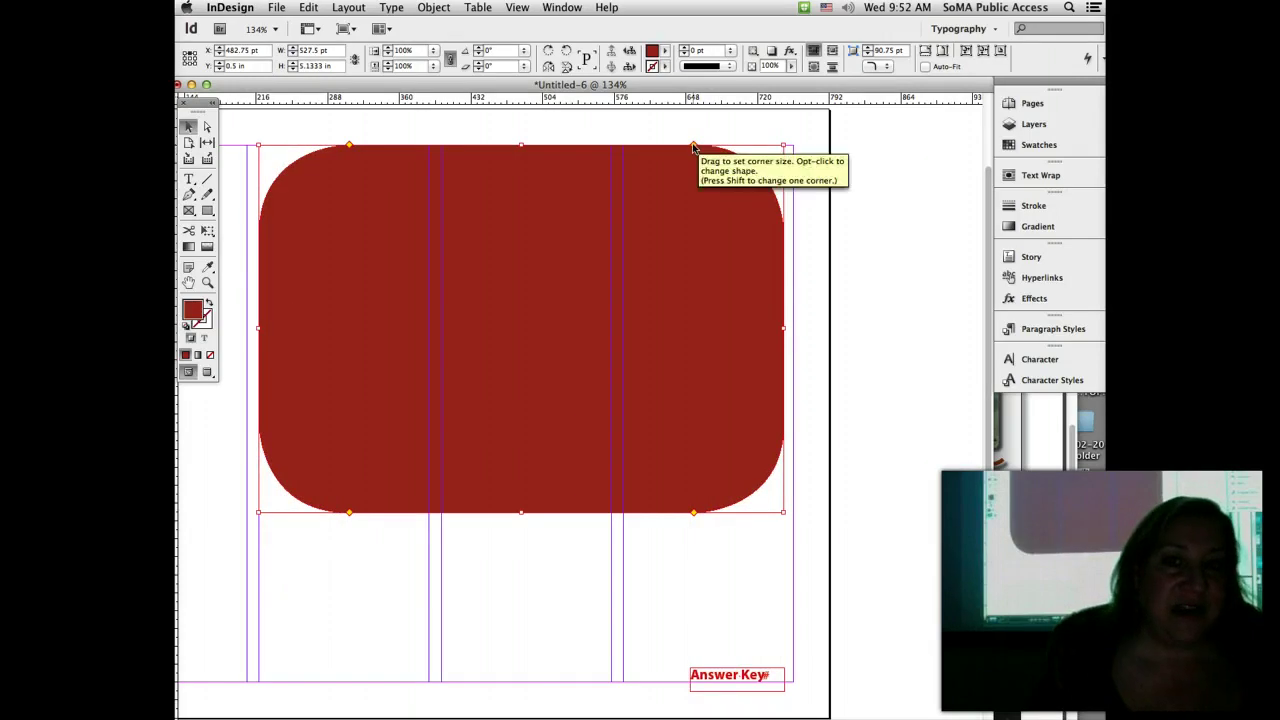
{"action": "left_click_drag", "start_coordinate": [693, 147], "coordinate": [799, 150]}
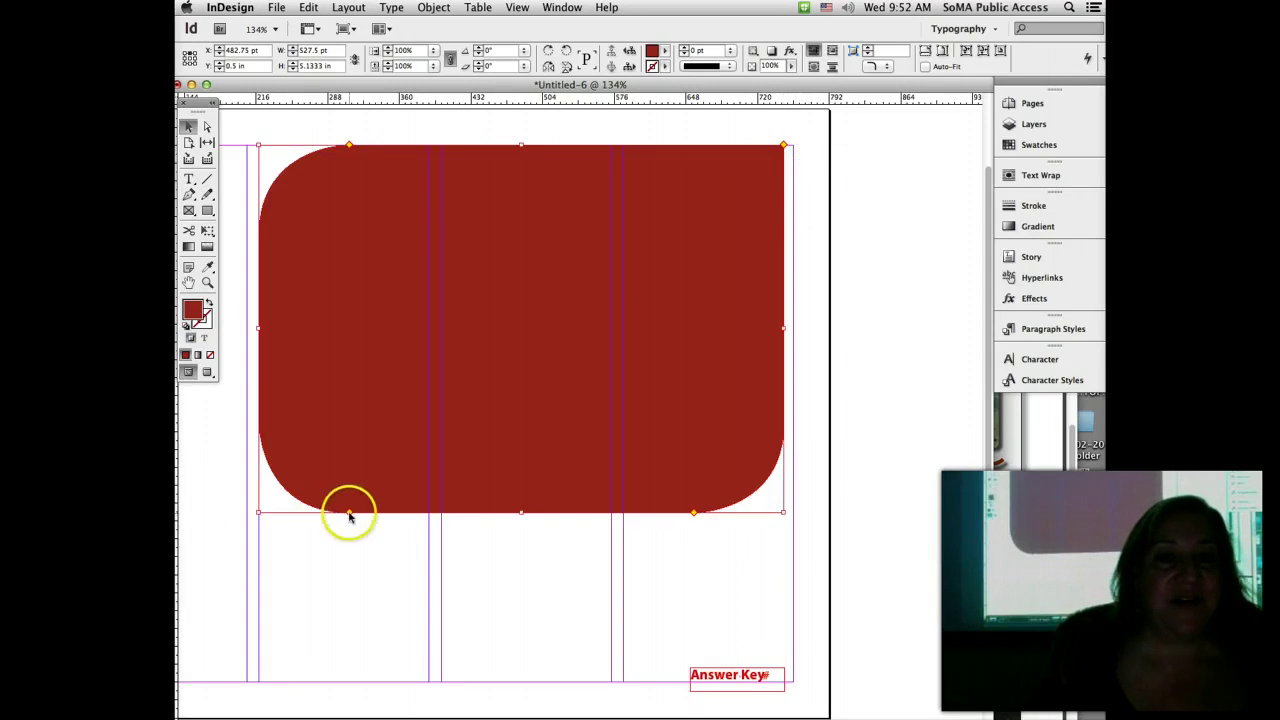
{"action": "left_click_drag", "start_coordinate": [349, 515], "coordinate": [236, 516]}
{"action": "left_click", "coordinate": [226, 528]}
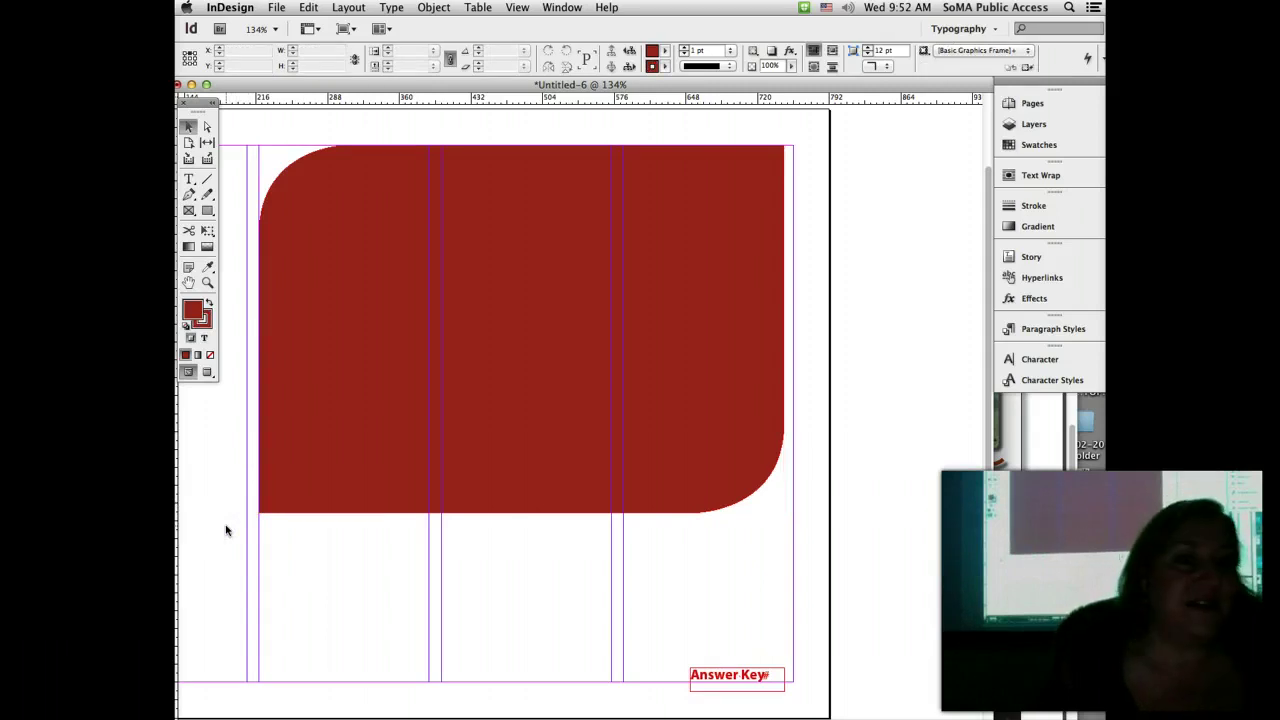
Step: Switch to Preview screen mode and undo both corner edits so the red frame is square
{"action": "left_click", "coordinate": [208, 371]}
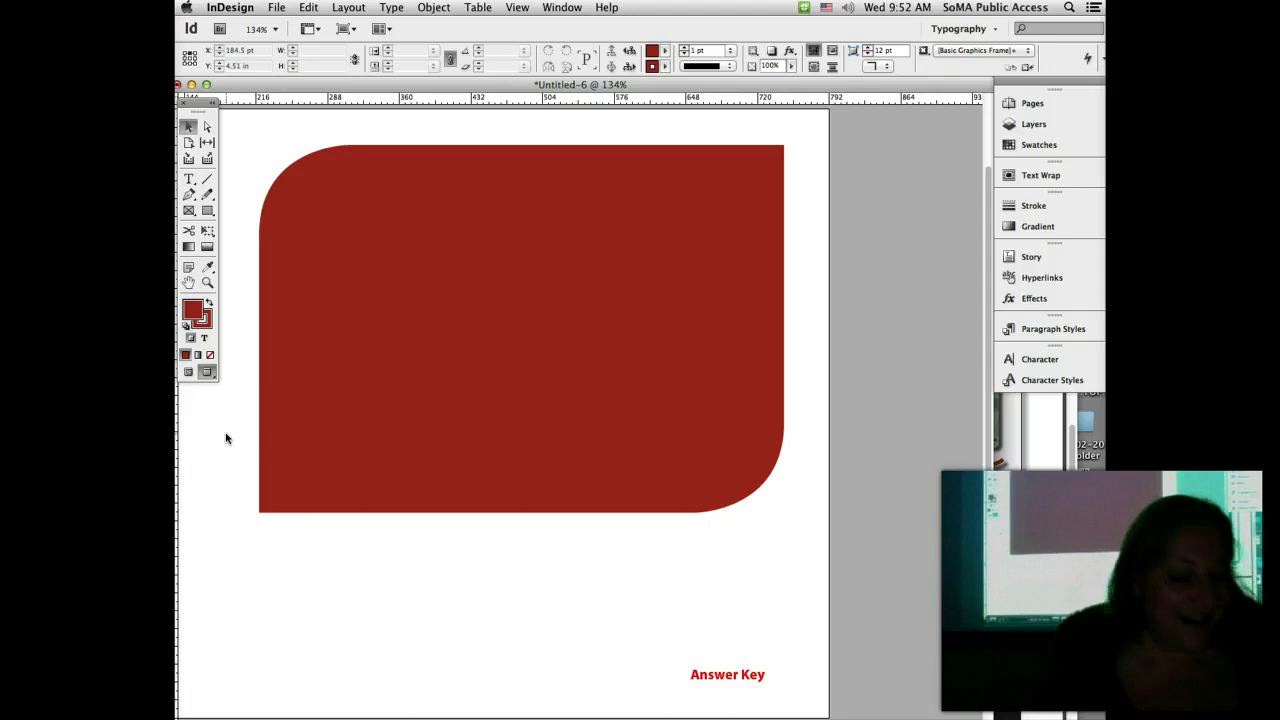
{"action": "left_click", "coordinate": [513, 529]}
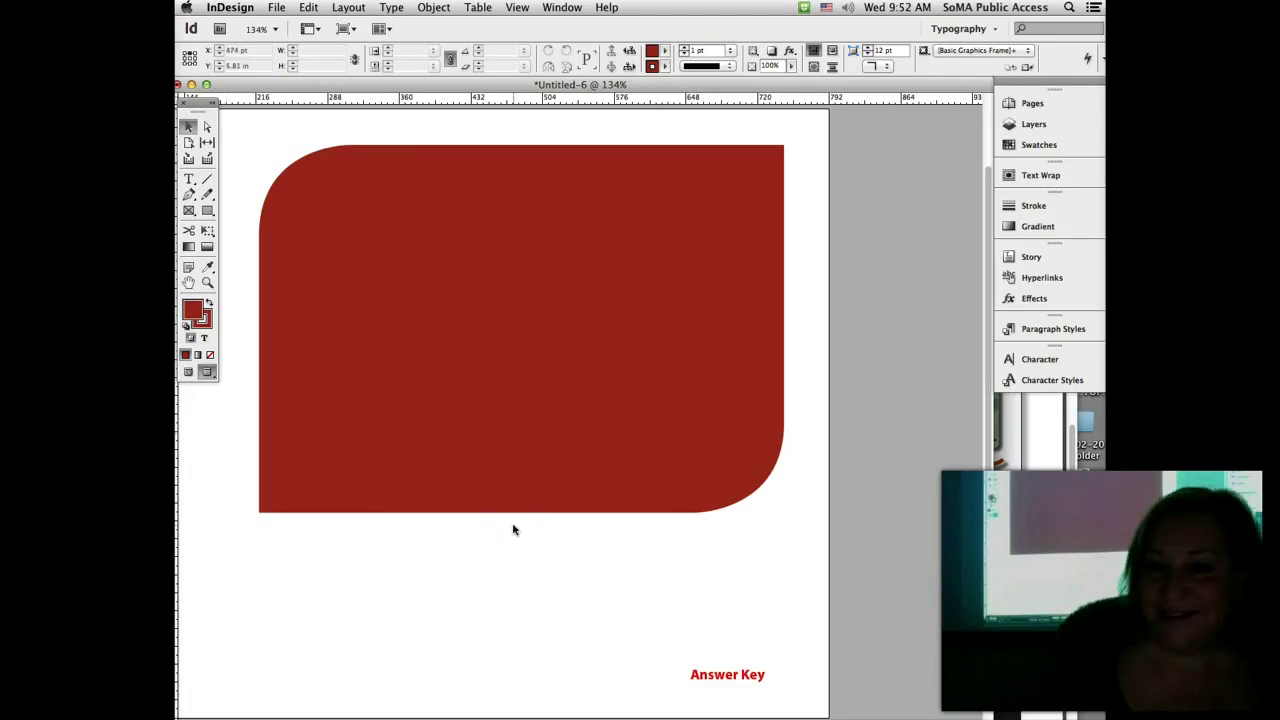
{"action": "left_click", "coordinate": [533, 535]}
{"action": "key", "text": "super+z"}
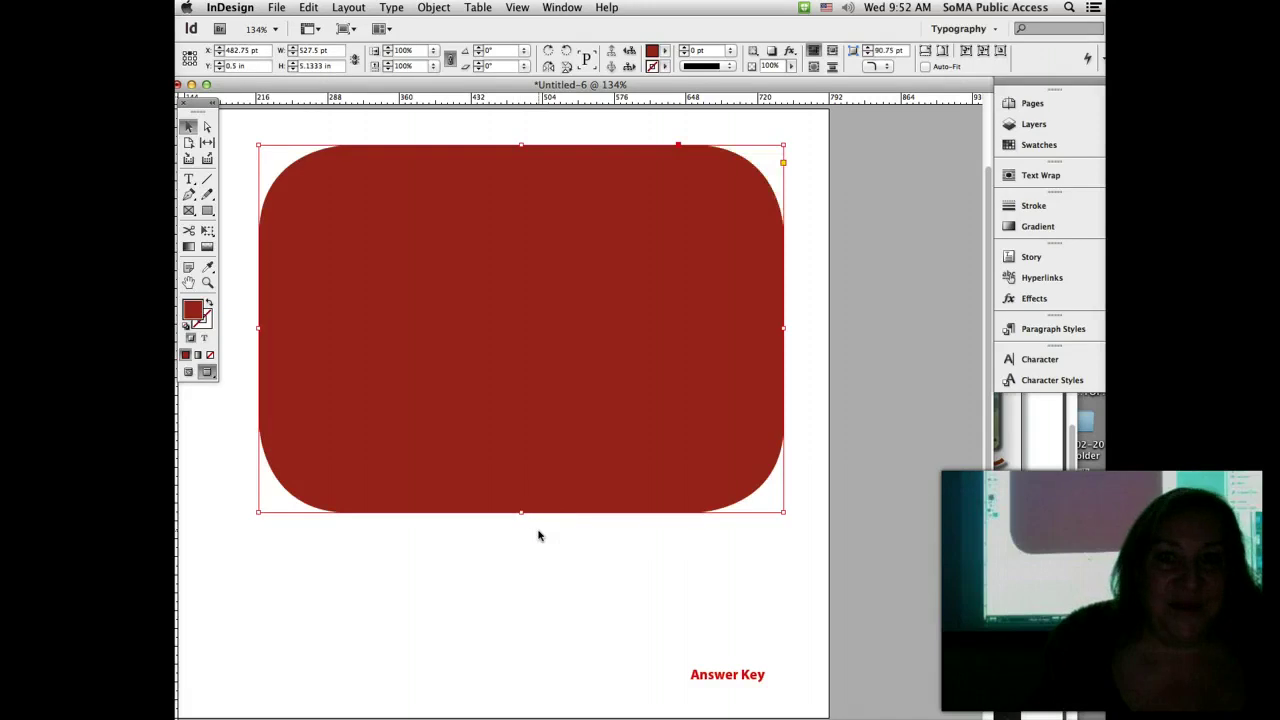
{"action": "key", "text": "super+z"}
{"action": "left_click", "coordinate": [537, 561]}
{"action": "left_click", "coordinate": [537, 561]}
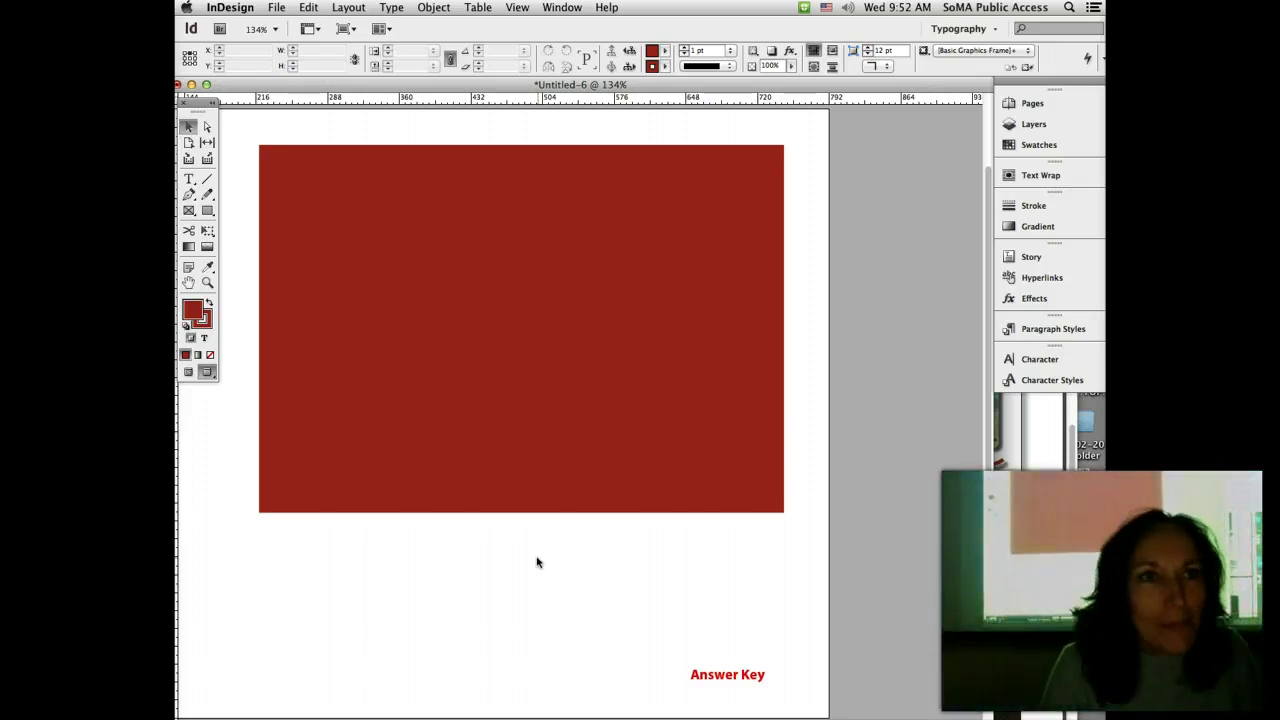
Step: Give the red rectangle large rounded corners, leaving only its top-right corner square
{"action": "left_click", "coordinate": [862, 104]}
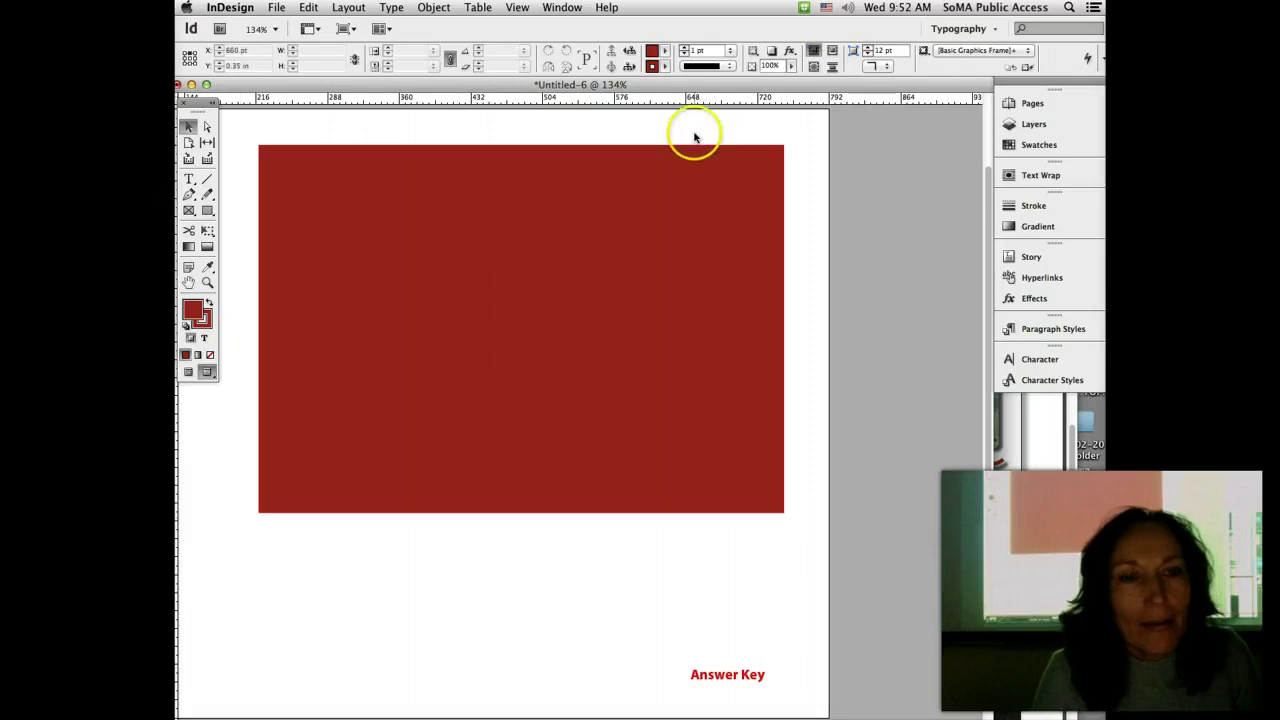
{"action": "left_click", "coordinate": [427, 329]}
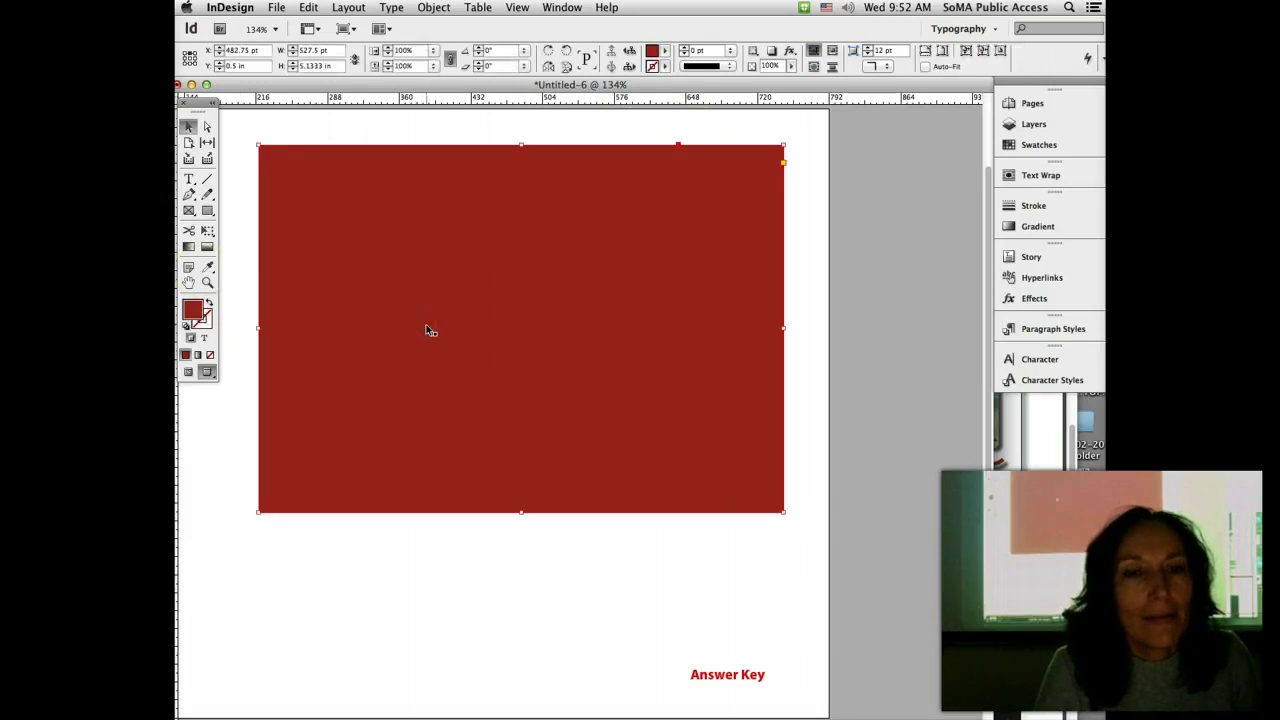
{"action": "left_click", "coordinate": [526, 238]}
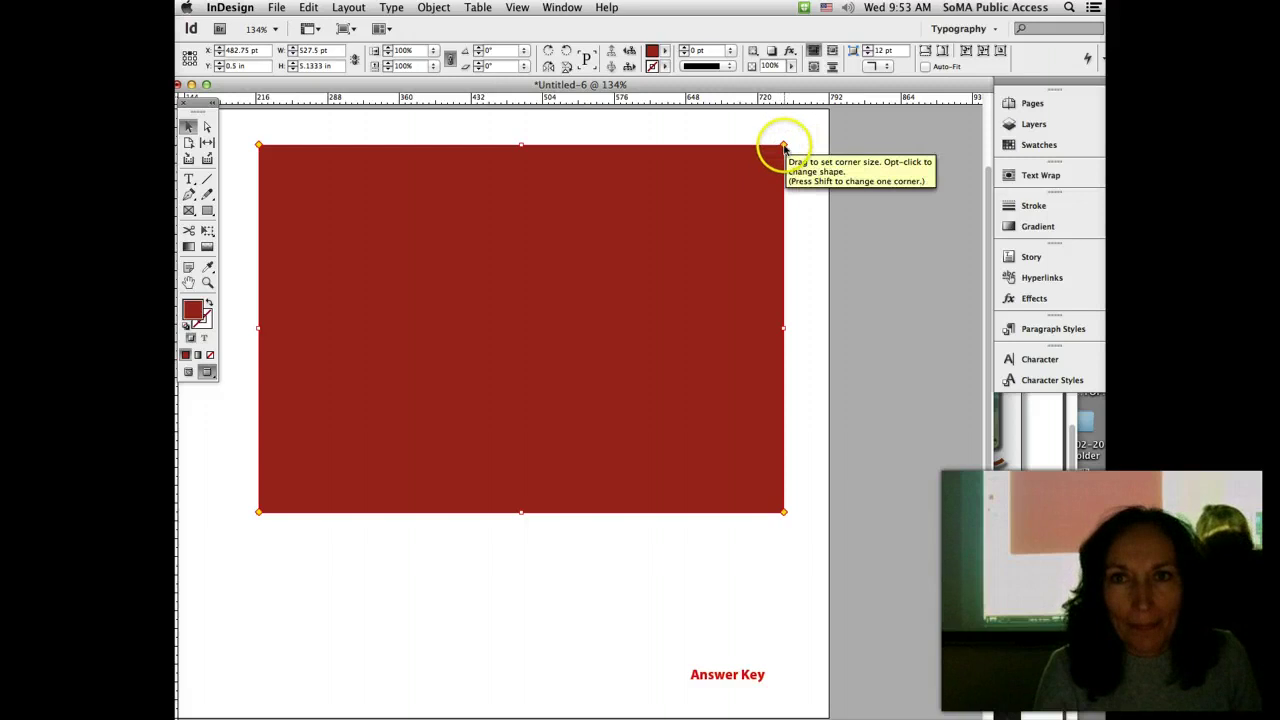
{"action": "left_click", "coordinate": [784, 147]}
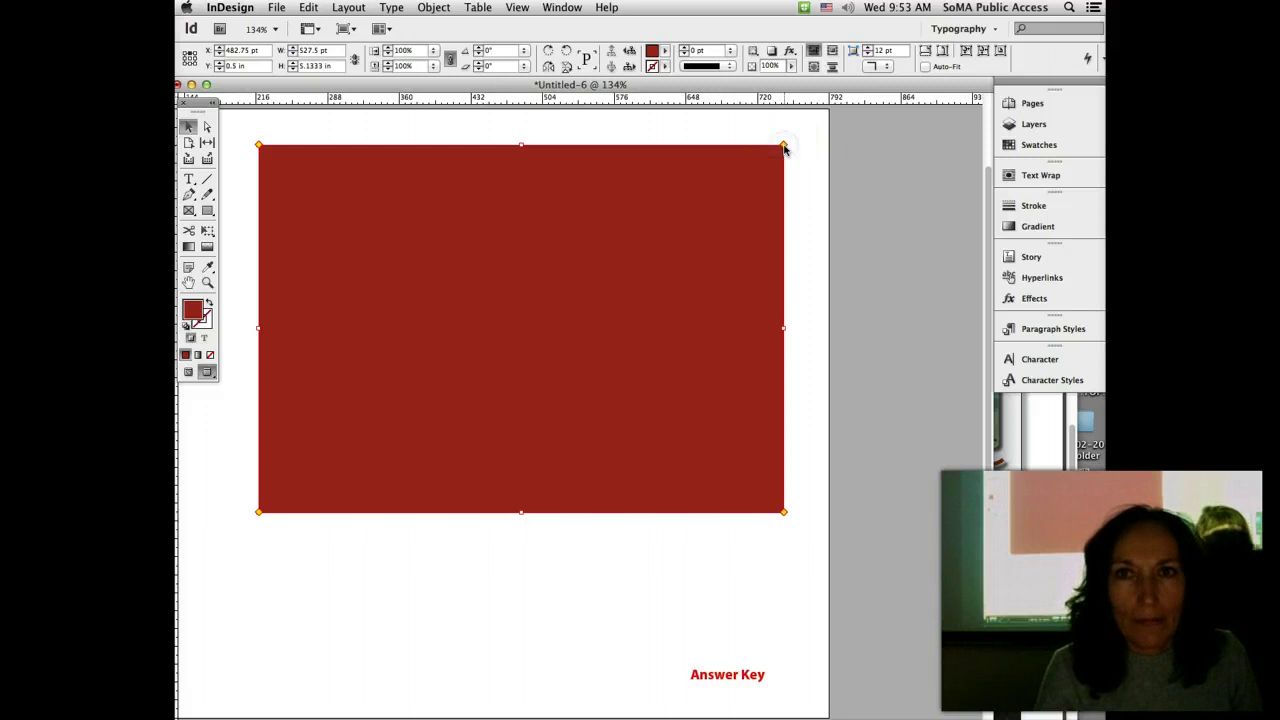
{"action": "left_click_drag", "start_coordinate": [785, 148], "coordinate": [778, 158]}
{"action": "left_click", "coordinate": [777, 154]}
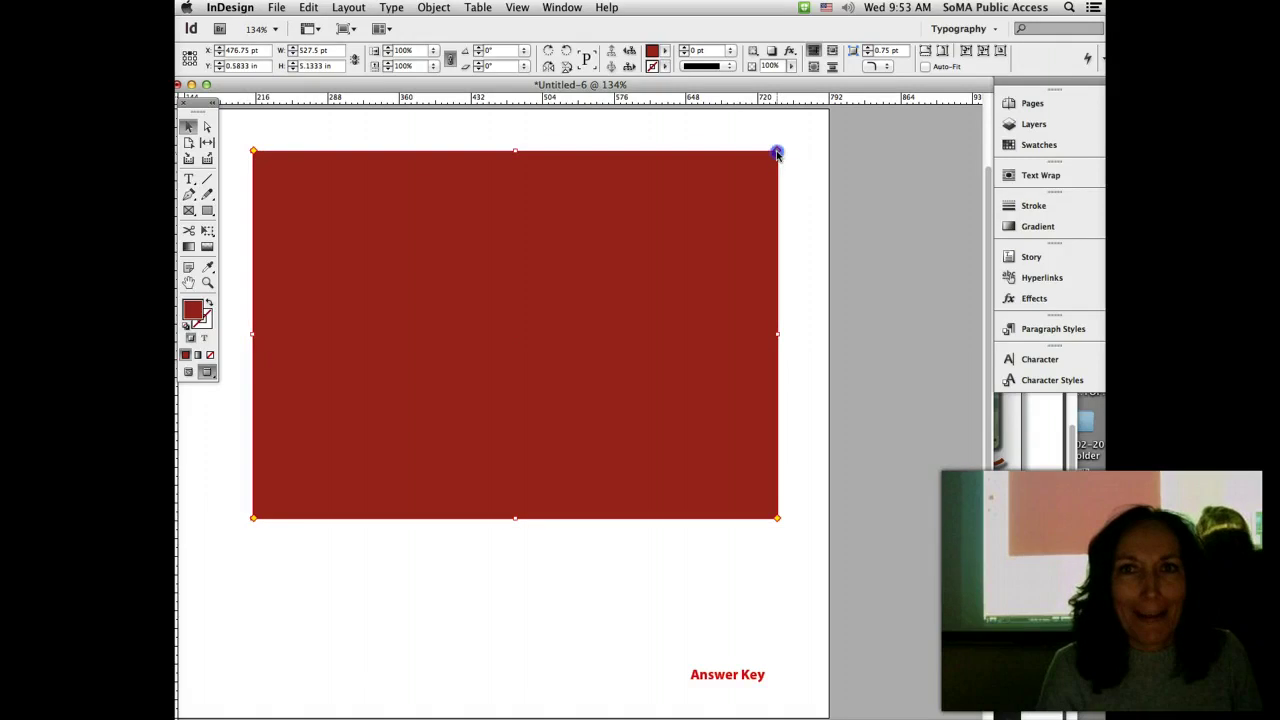
{"action": "left_click_drag", "start_coordinate": [777, 154], "coordinate": [675, 147]}
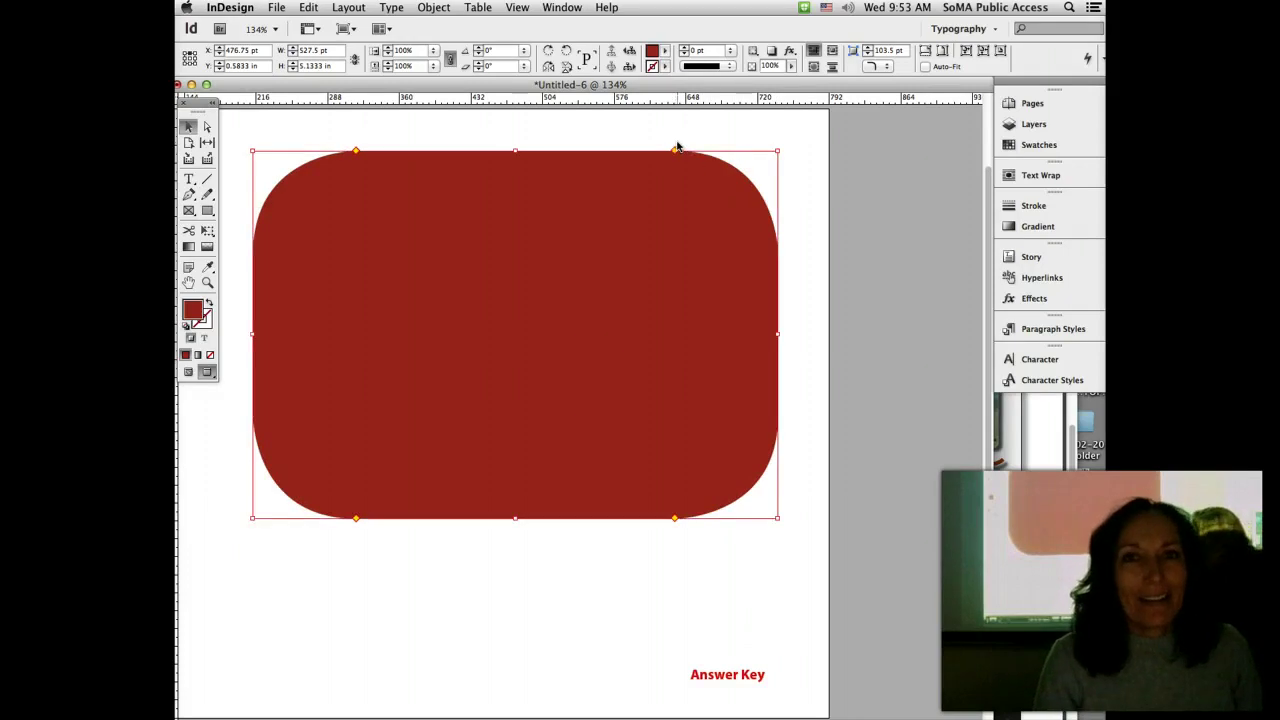
{"action": "left_click", "coordinate": [677, 155]}
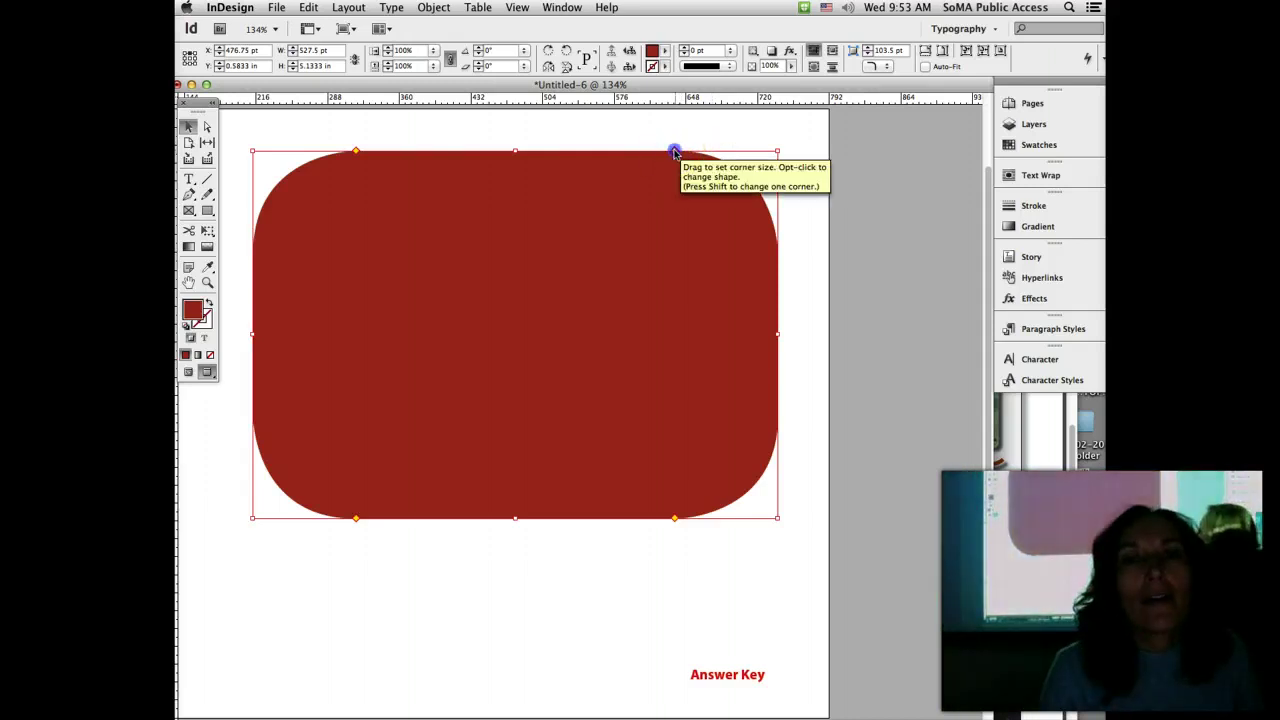
{"action": "left_click_drag", "start_coordinate": [676, 152], "coordinate": [787, 172]}
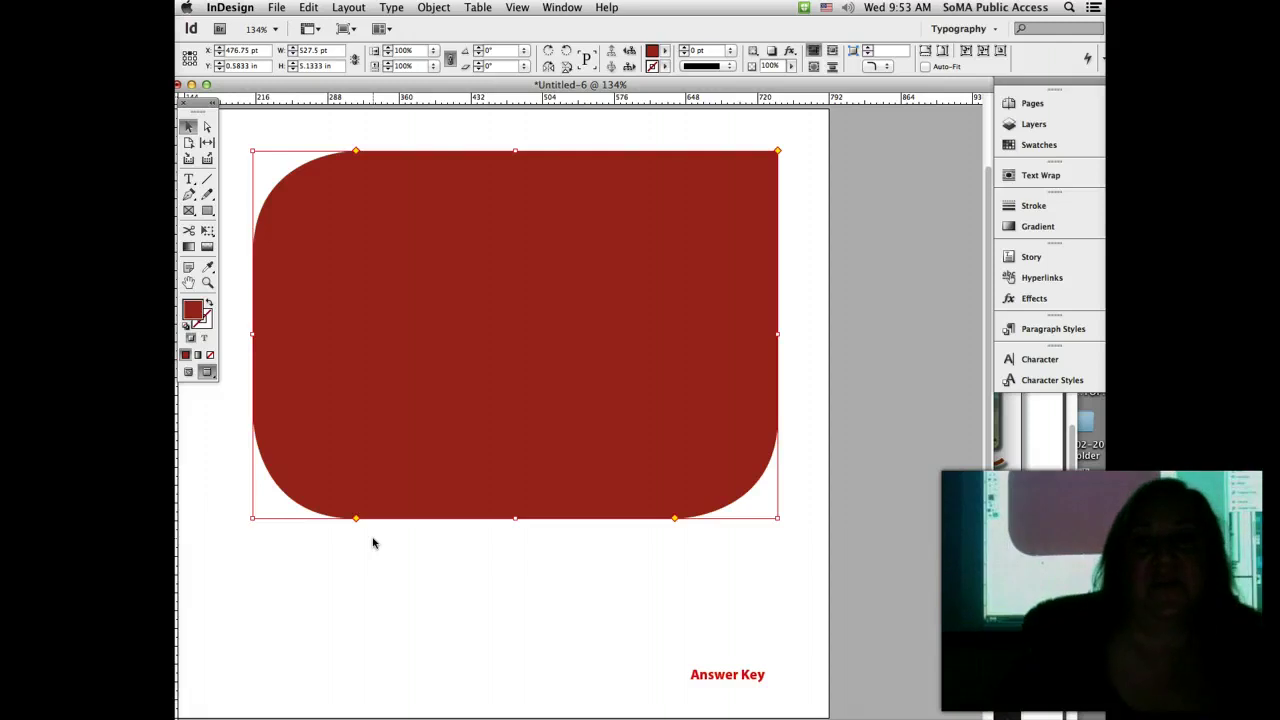
Step: Try Inverse Rounded and Bevel corner shapes, settling on Inverse Rounded
{"action": "left_click", "coordinate": [887, 68]}
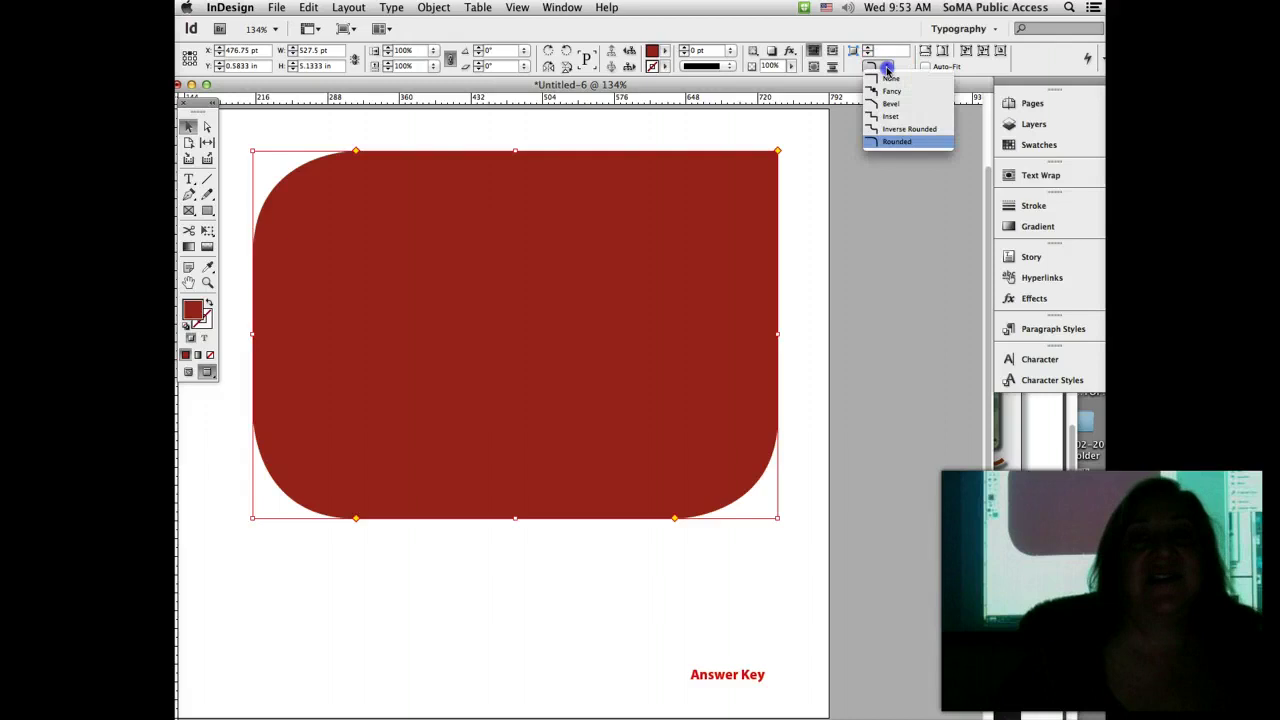
{"action": "left_click", "coordinate": [903, 130]}
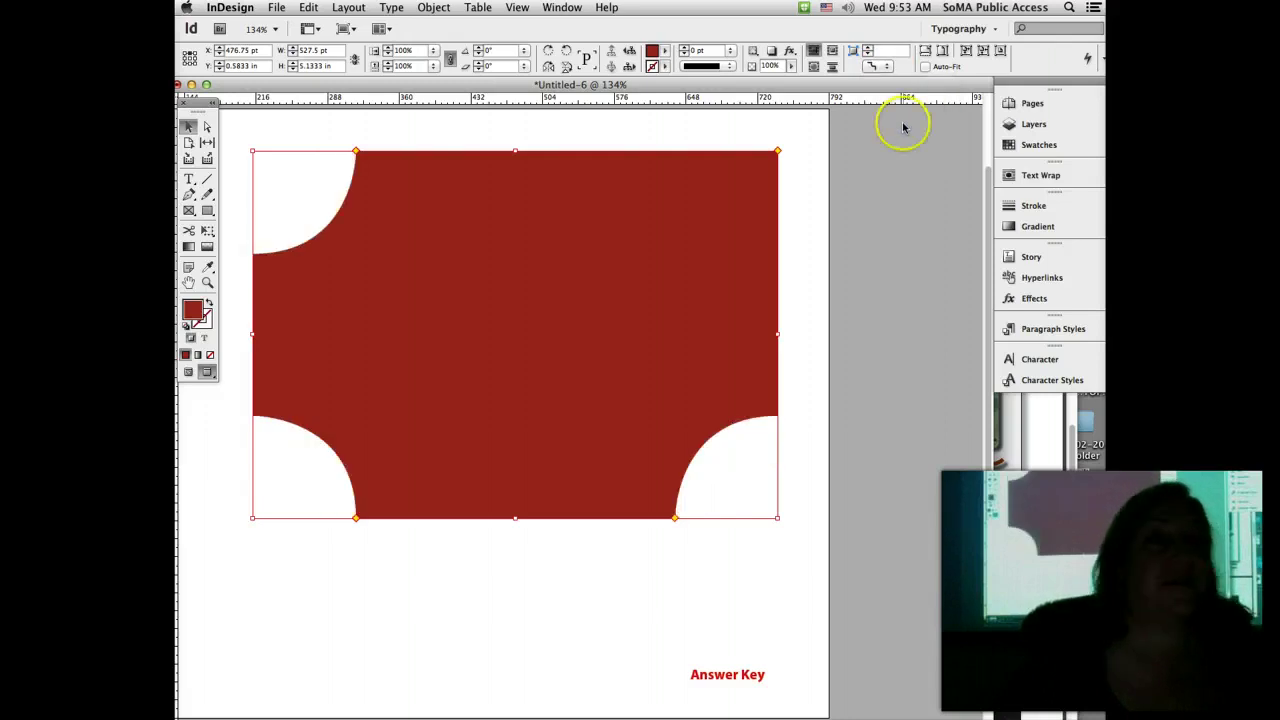
{"action": "left_click", "coordinate": [887, 66]}
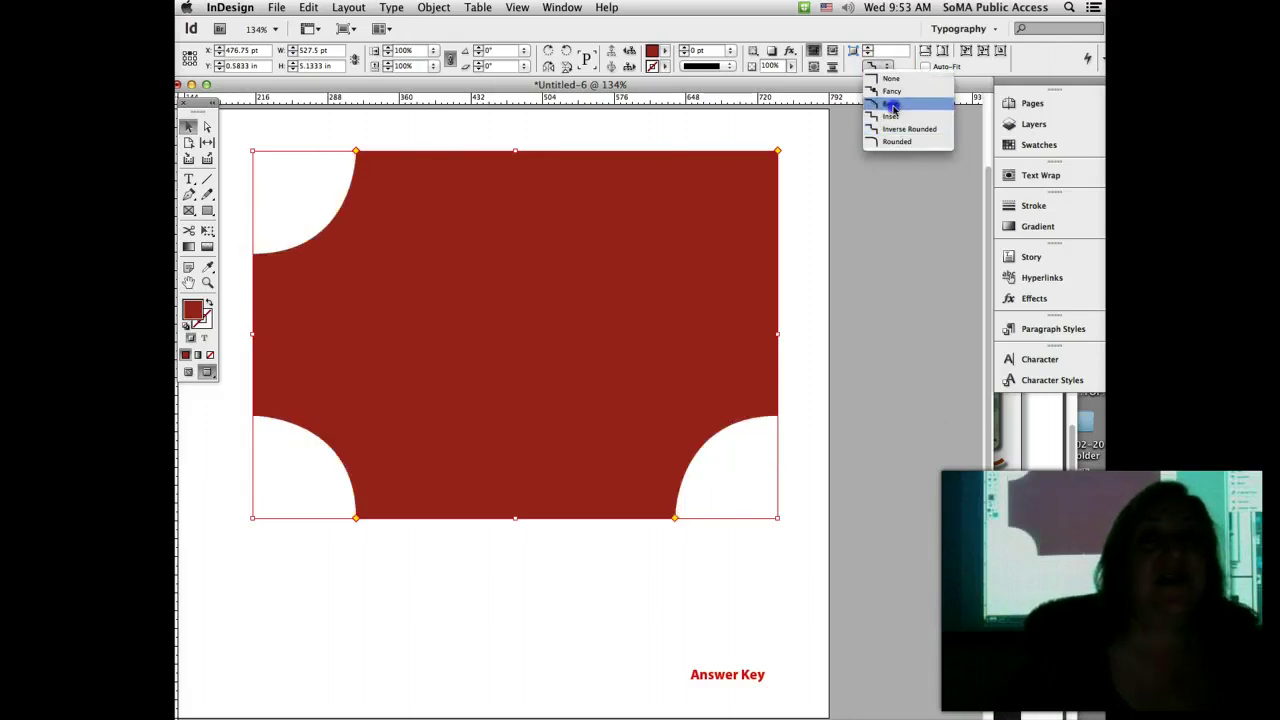
{"action": "left_click", "coordinate": [892, 104]}
{"action": "left_click", "coordinate": [886, 68]}
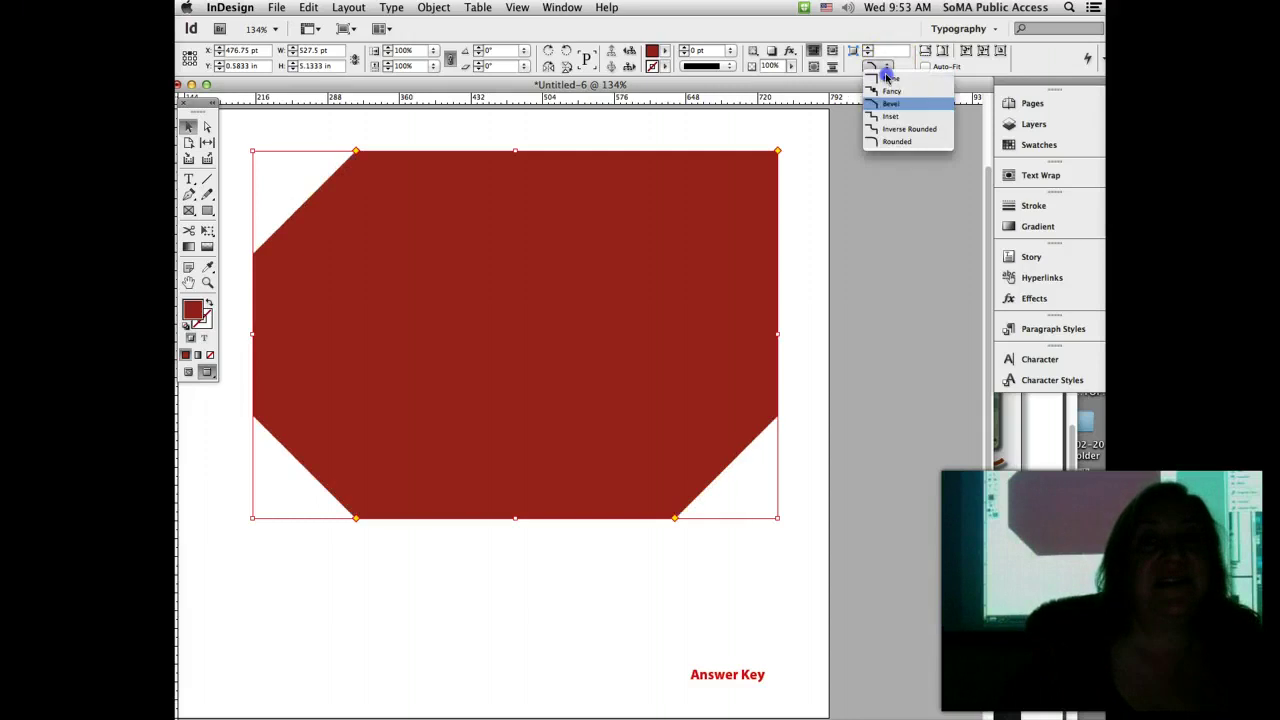
{"action": "left_click", "coordinate": [894, 130]}
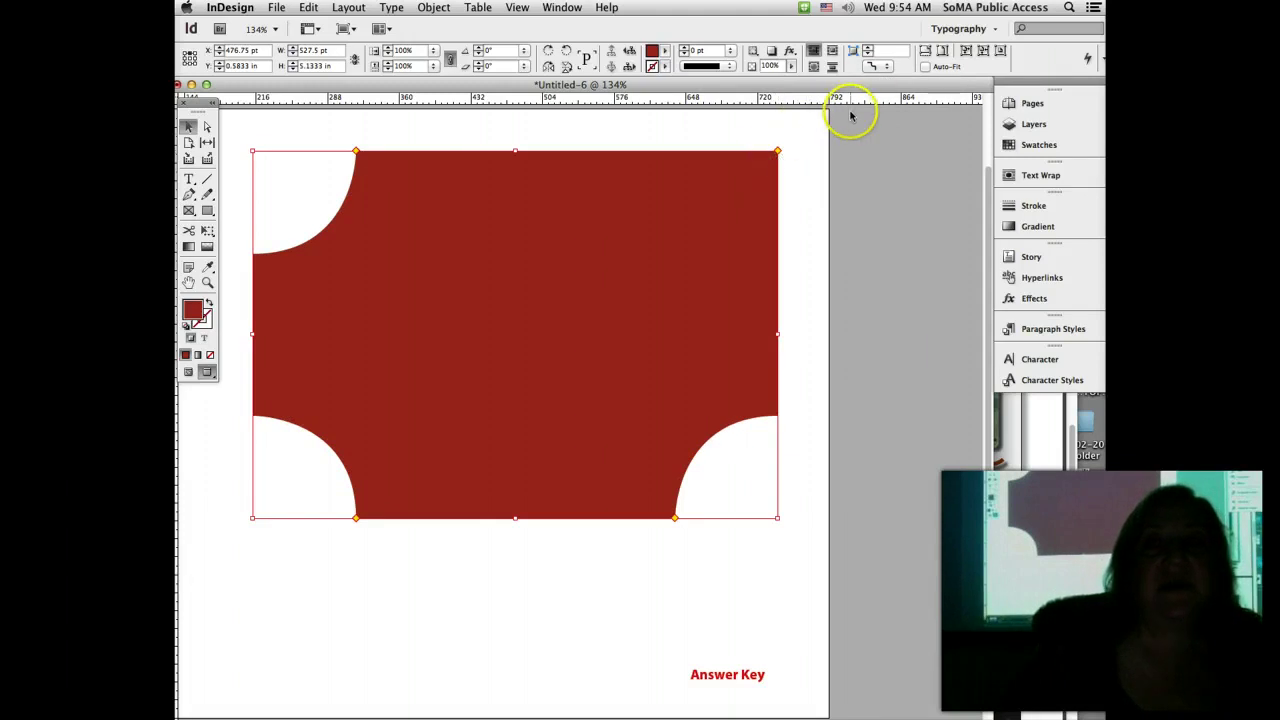
{"action": "left_click", "coordinate": [886, 67]}
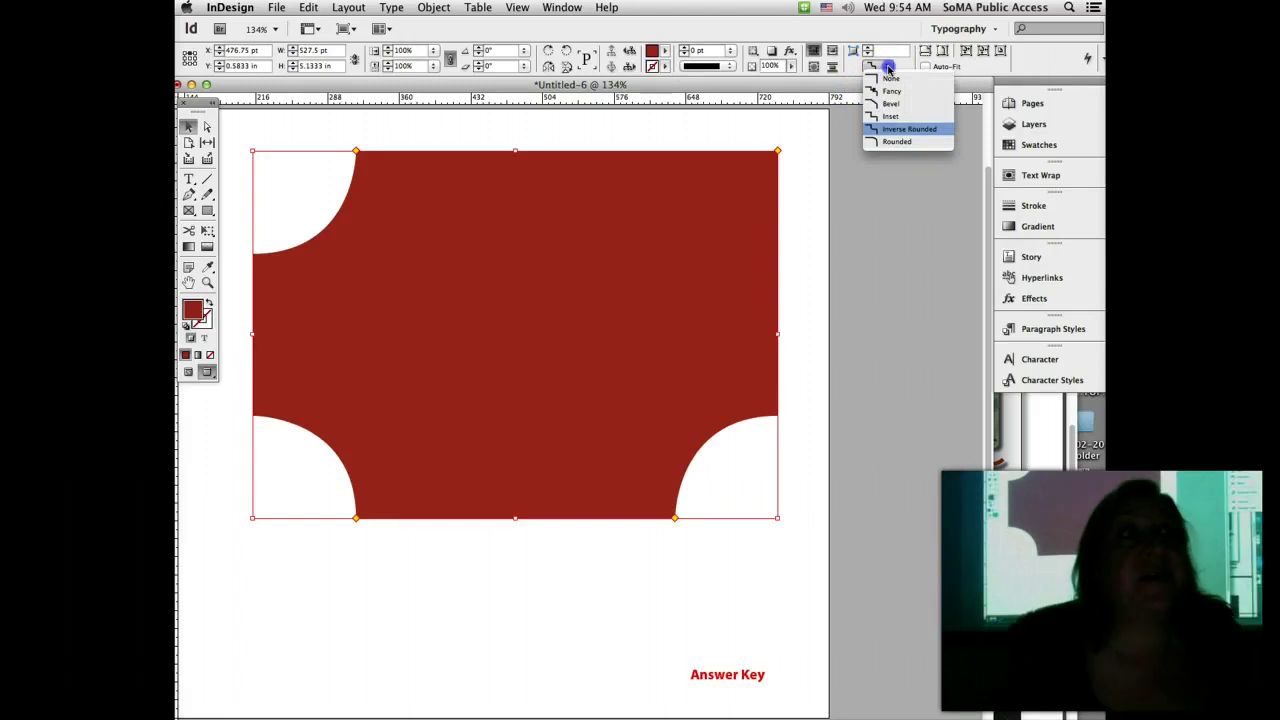
{"action": "left_click", "coordinate": [888, 67]}
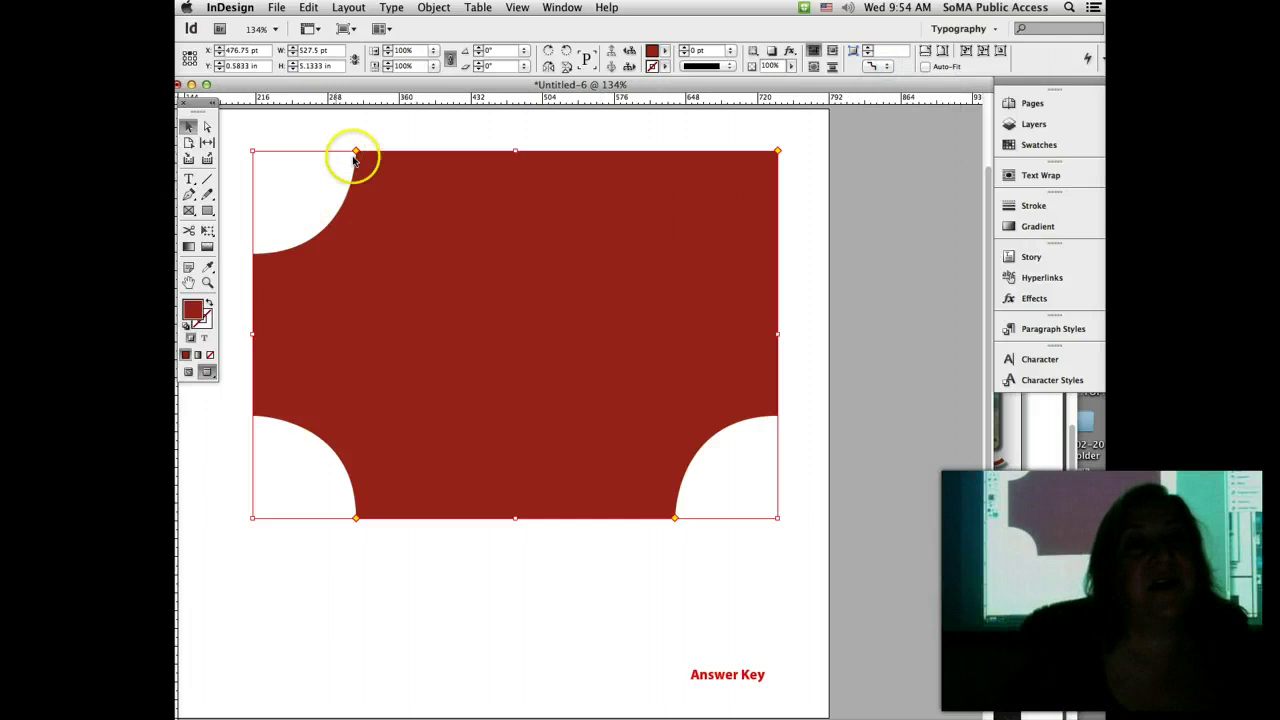
Step: Shrink all four inverse-rounded corner cutouts to 52.5 pt
{"action": "left_click_drag", "start_coordinate": [357, 152], "coordinate": [316, 156]}
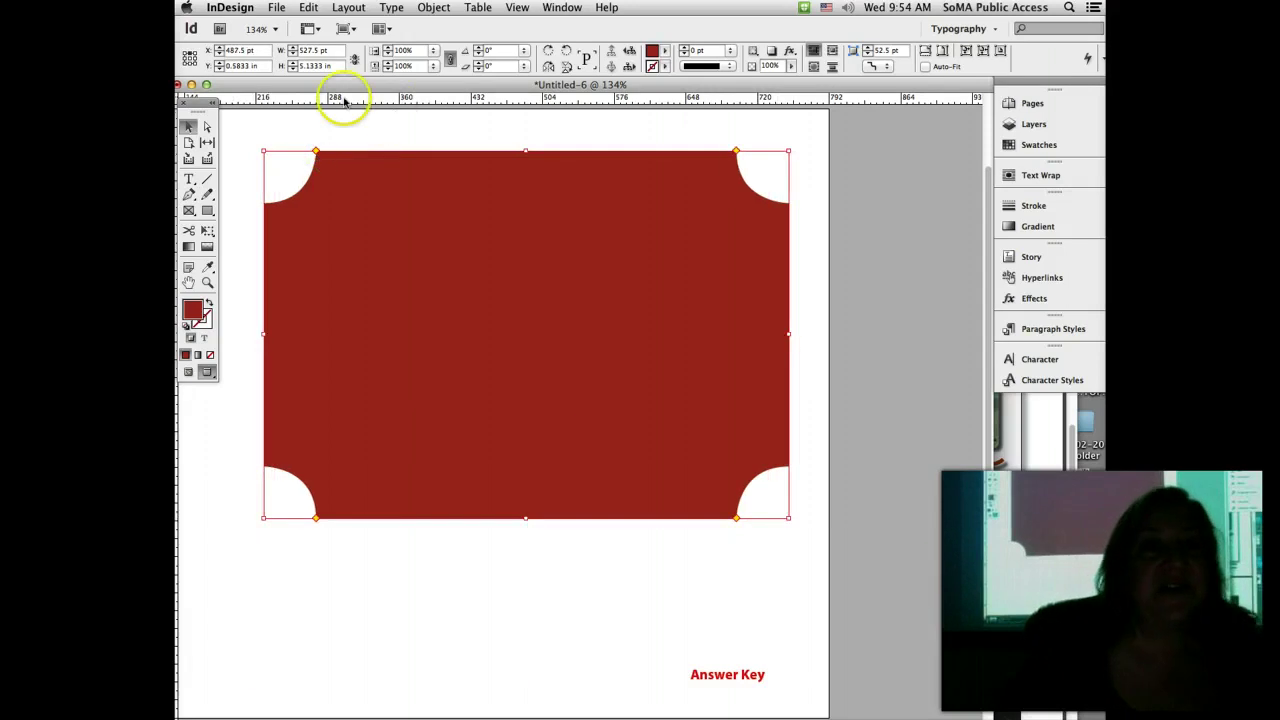
{"action": "left_click_drag", "start_coordinate": [230, 84], "coordinate": [287, 85]}
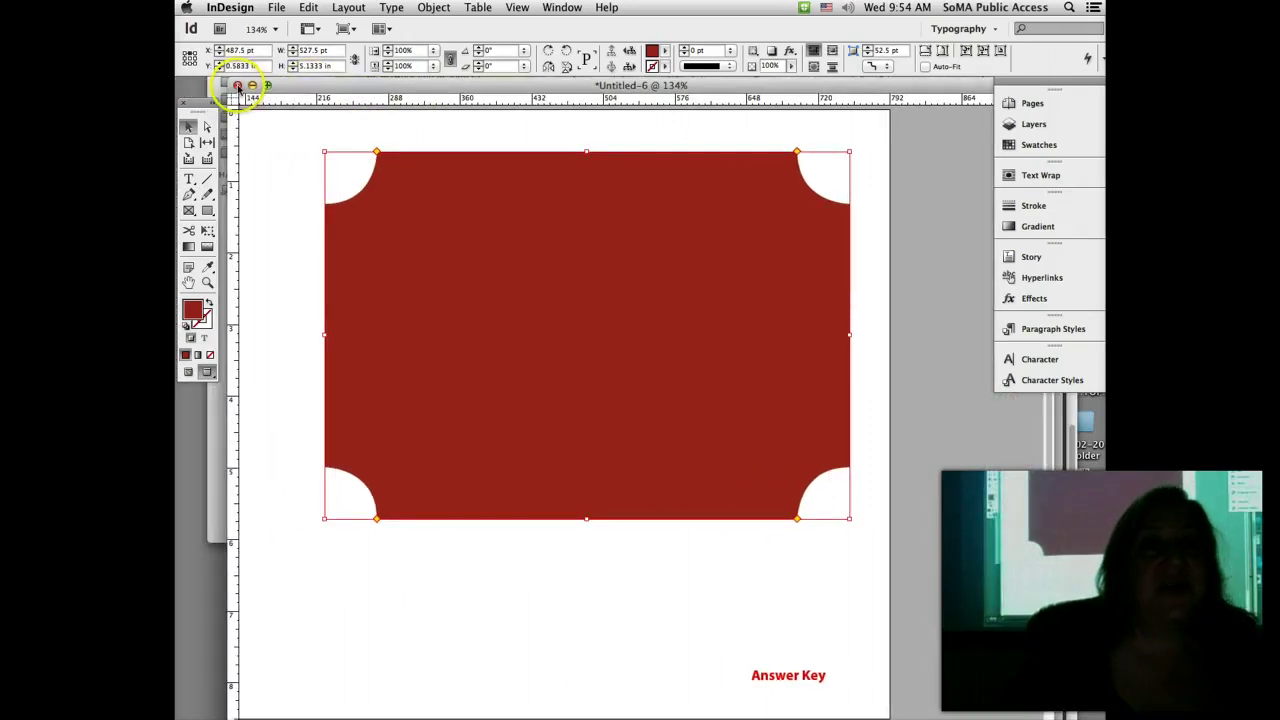
{"action": "left_click", "coordinate": [1032, 103]}
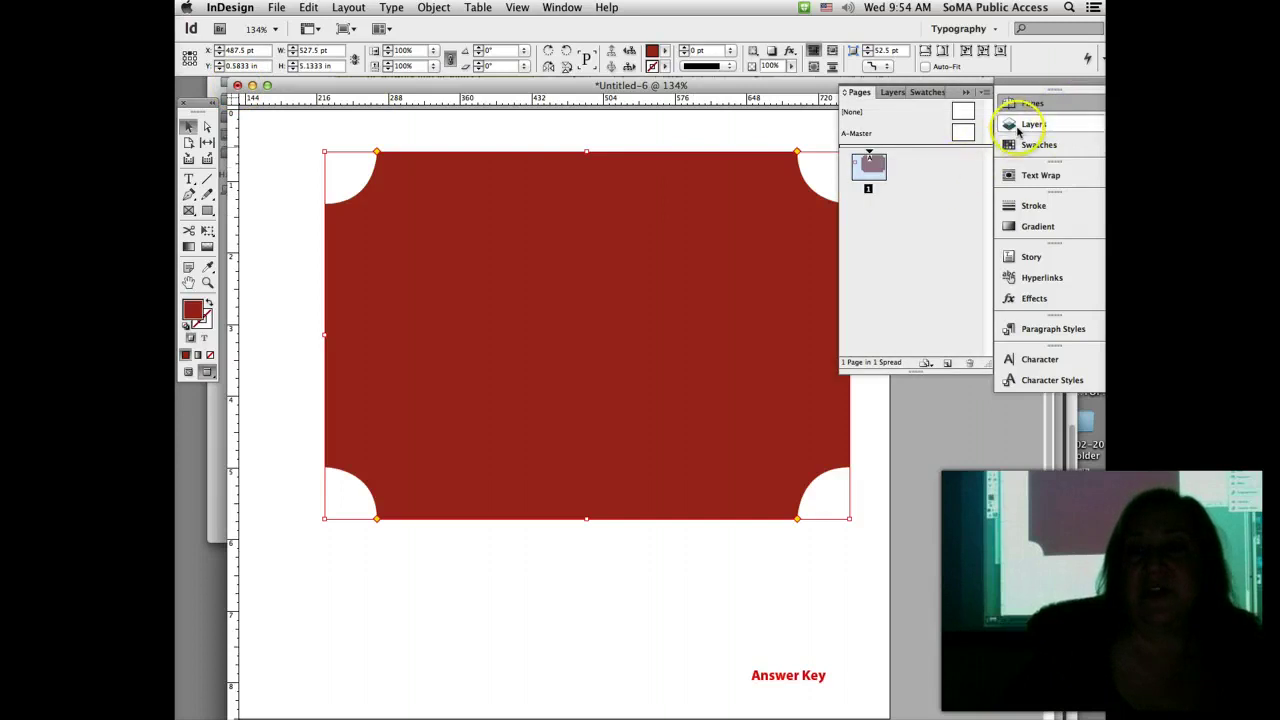
Step: Hide Layer 2, show and activate Layer 1, and return to Normal screen mode
{"action": "left_click", "coordinate": [1022, 124]}
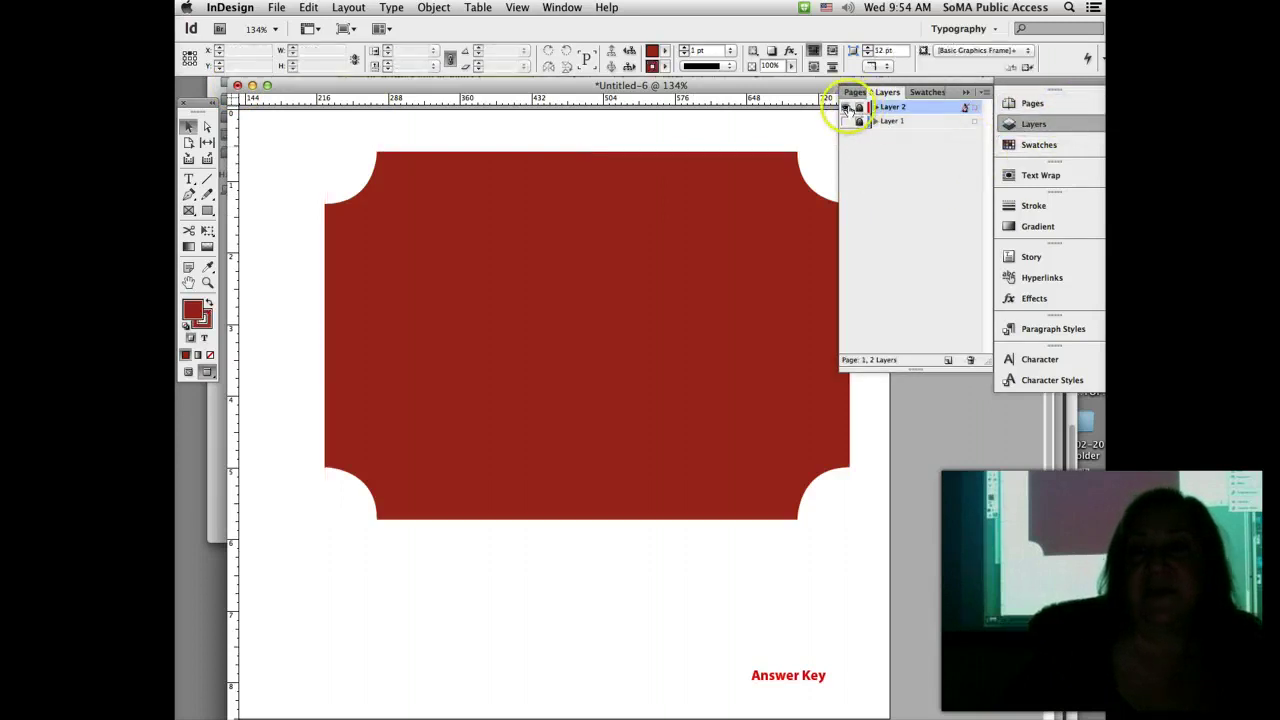
{"action": "left_click", "coordinate": [846, 107]}
{"action": "left_click", "coordinate": [846, 121]}
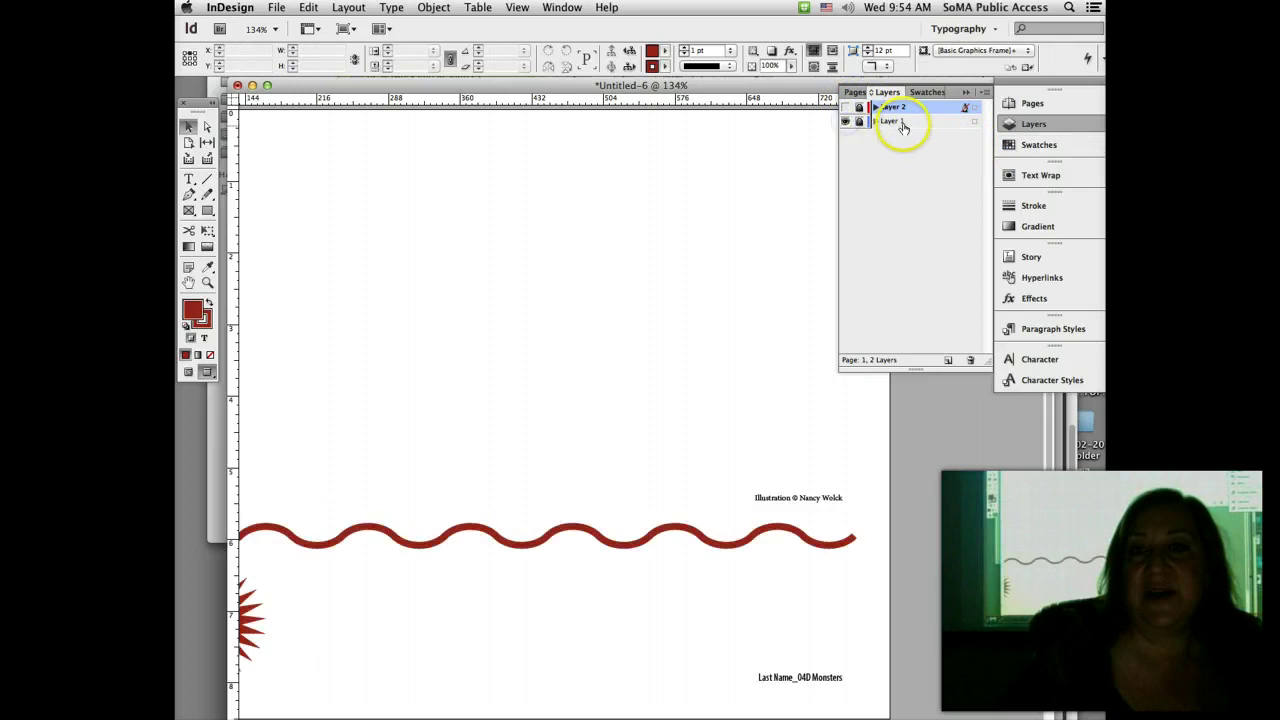
{"action": "left_click", "coordinate": [892, 121]}
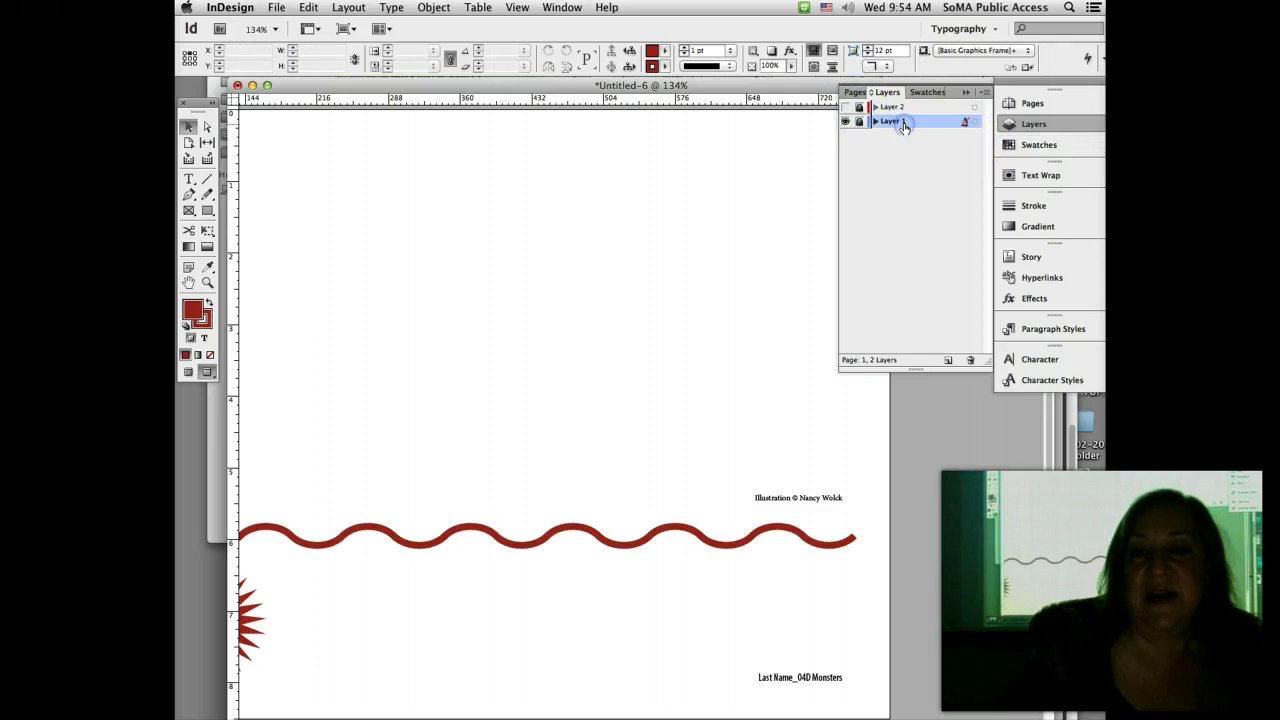
{"action": "left_click", "coordinate": [188, 371]}
{"action": "scroll", "coordinate": [456, 450], "scroll_direction": "left", "scroll_amount": 3}
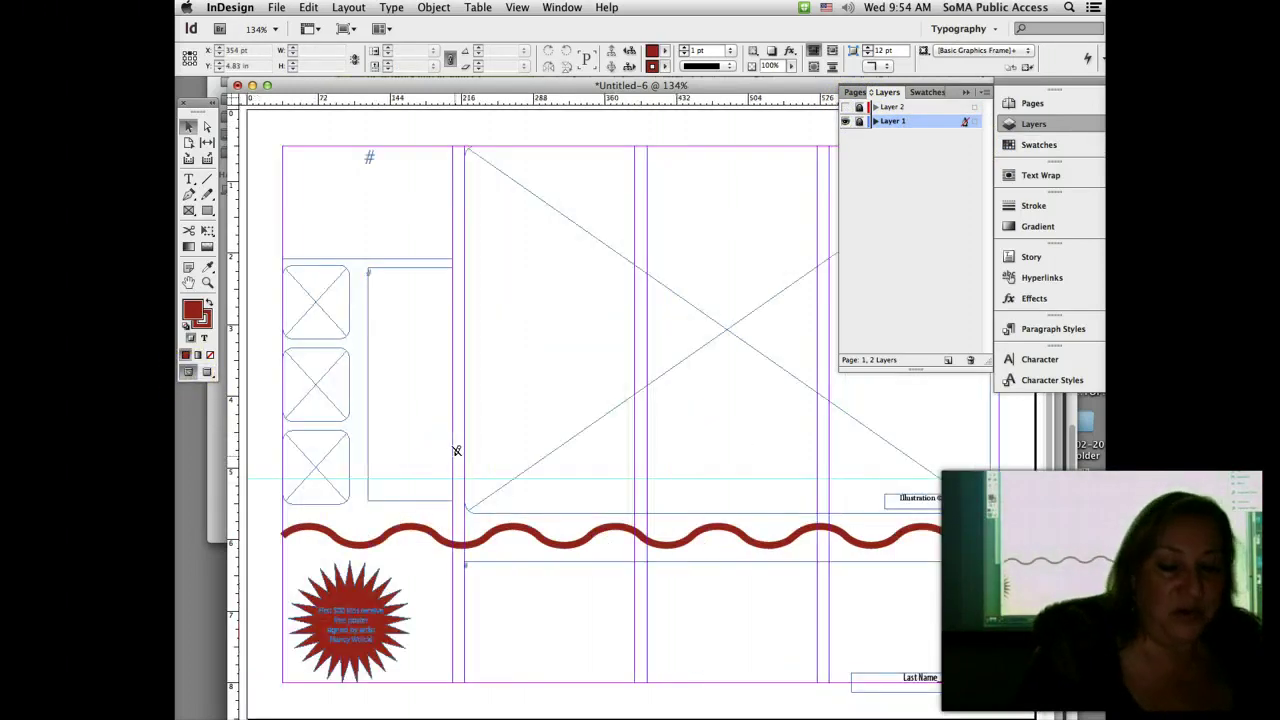
{"action": "left_click", "coordinate": [969, 92]}
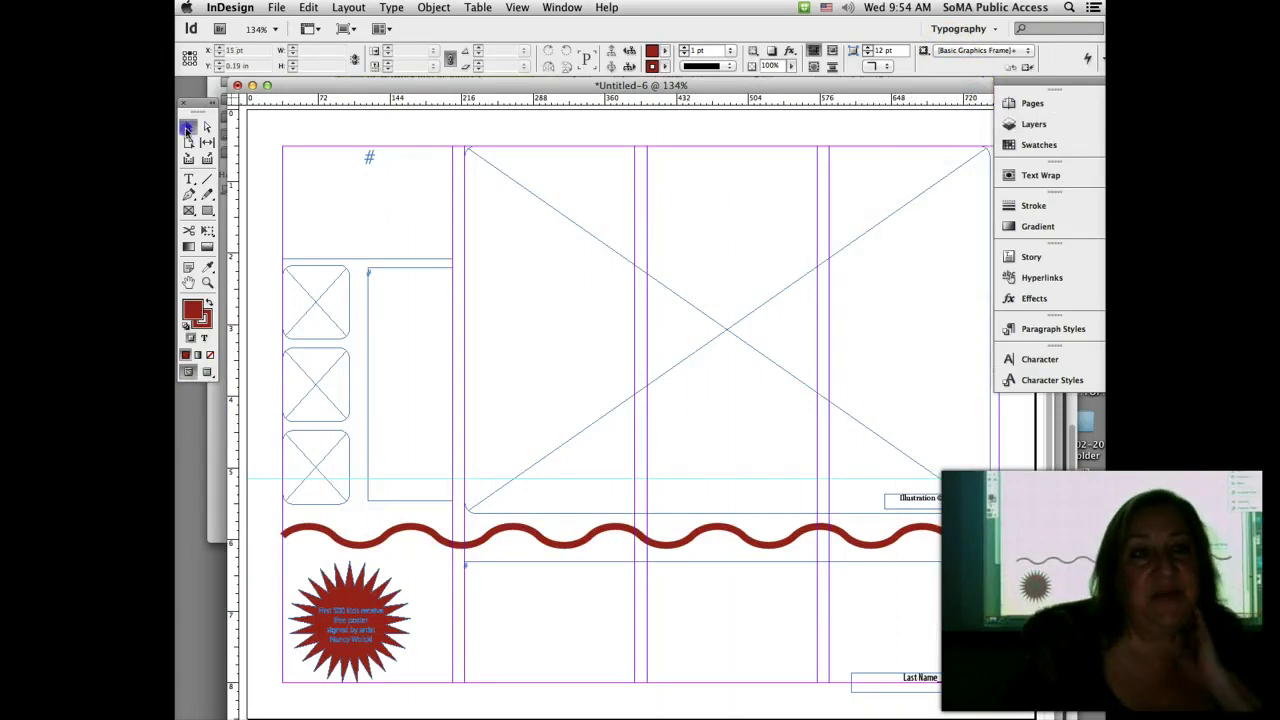
{"action": "left_click", "coordinate": [881, 658]}
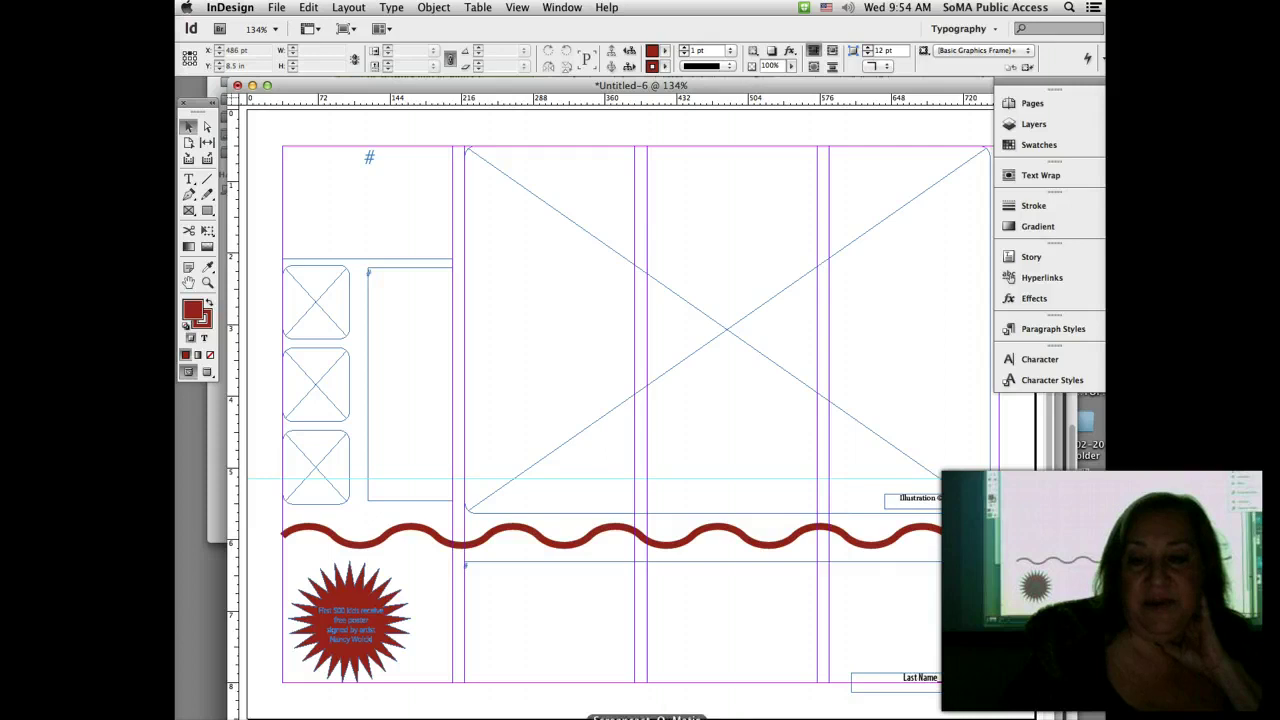
{"action": "left_click", "coordinate": [630, 716]}
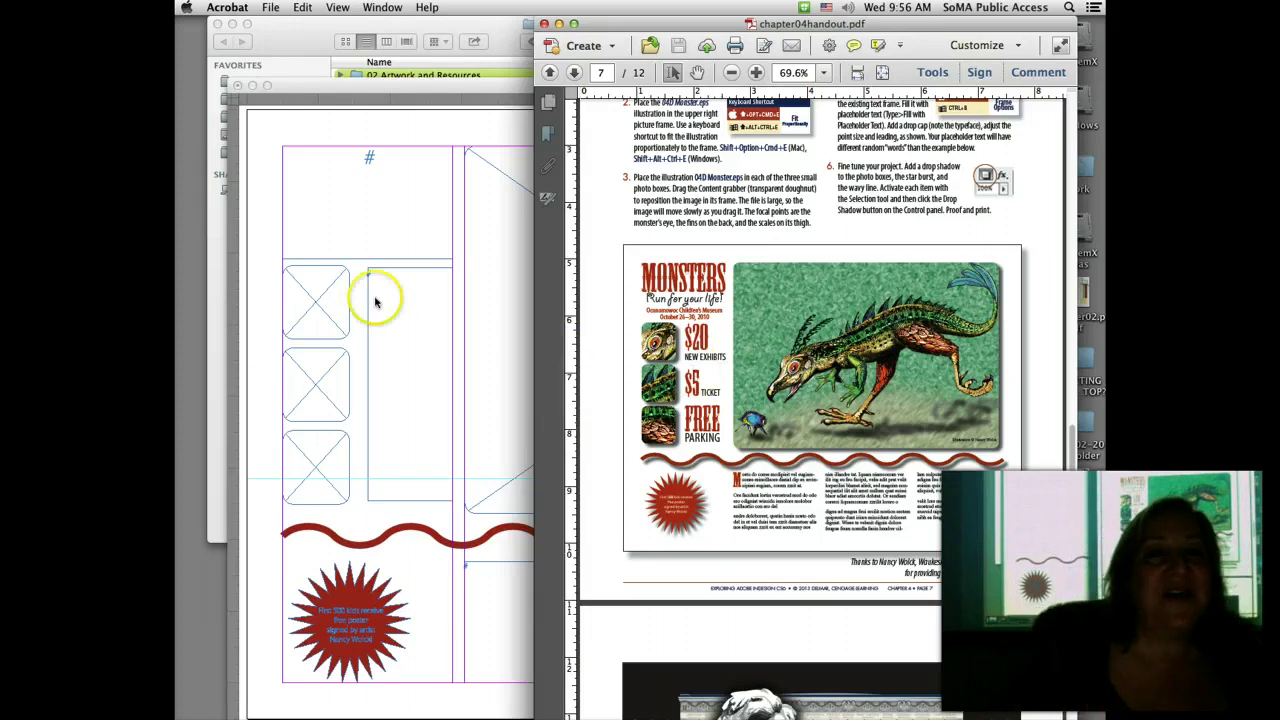
{"action": "left_click", "coordinate": [255, 290]}
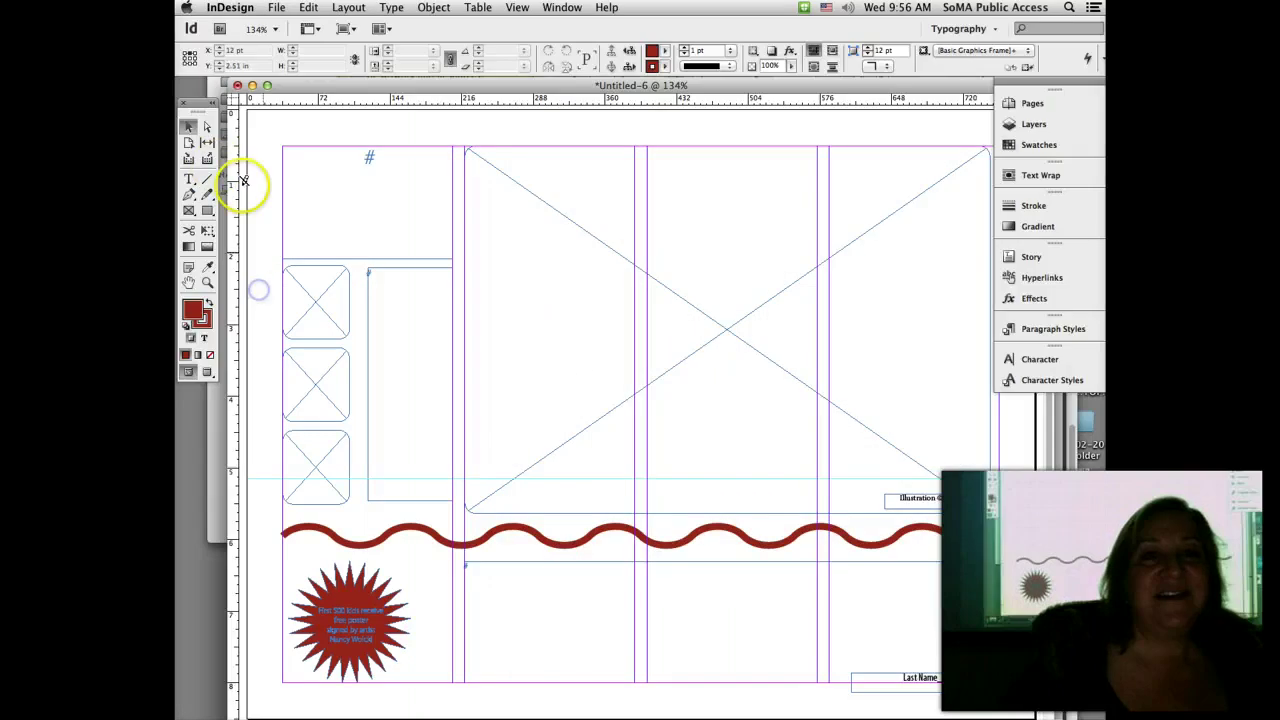
Step: Unlock Layer 1 and select the large main picture frame
{"action": "left_click", "coordinate": [188, 127]}
{"action": "left_click", "coordinate": [1034, 124]}
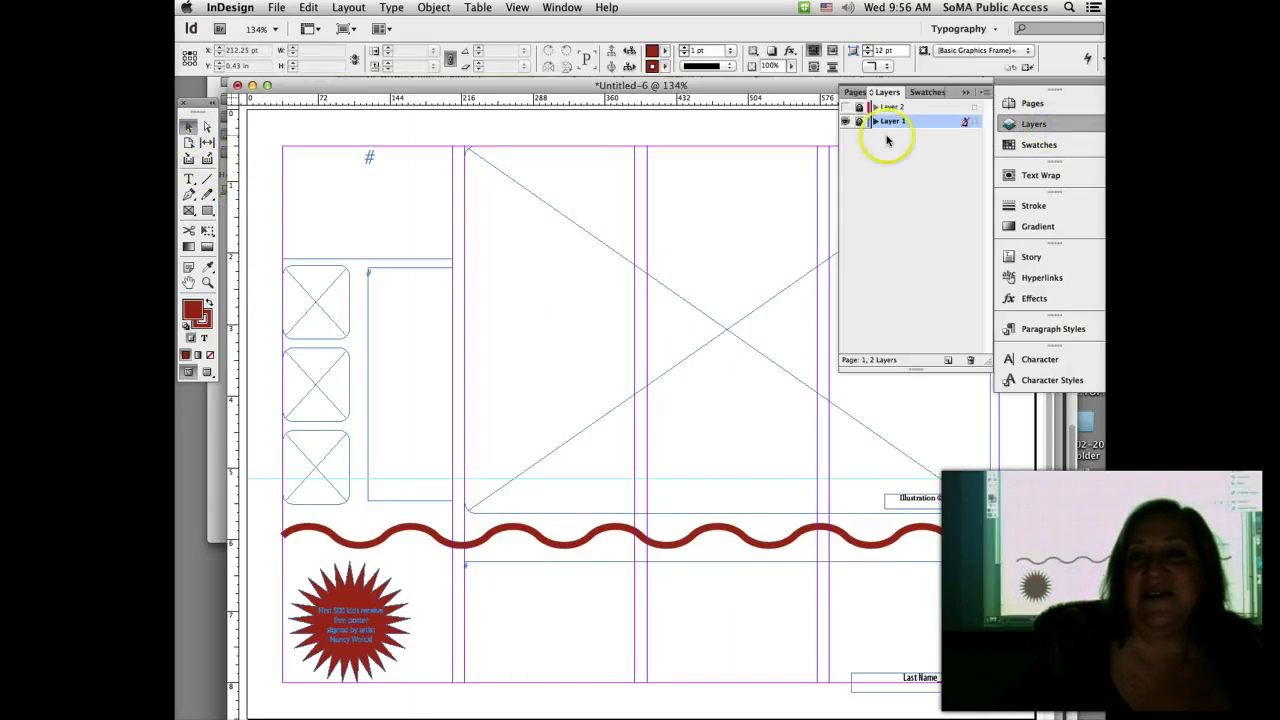
{"action": "left_click", "coordinate": [858, 121]}
{"action": "left_click", "coordinate": [474, 133]}
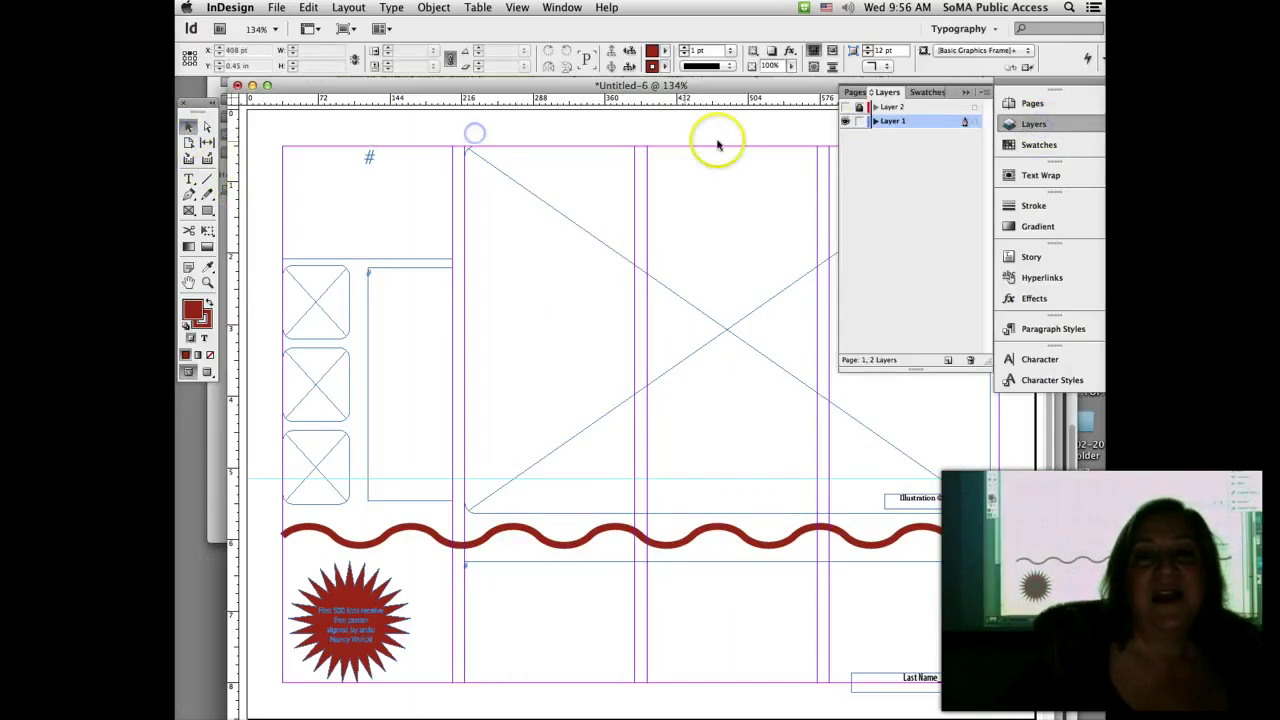
{"action": "left_click", "coordinate": [966, 92]}
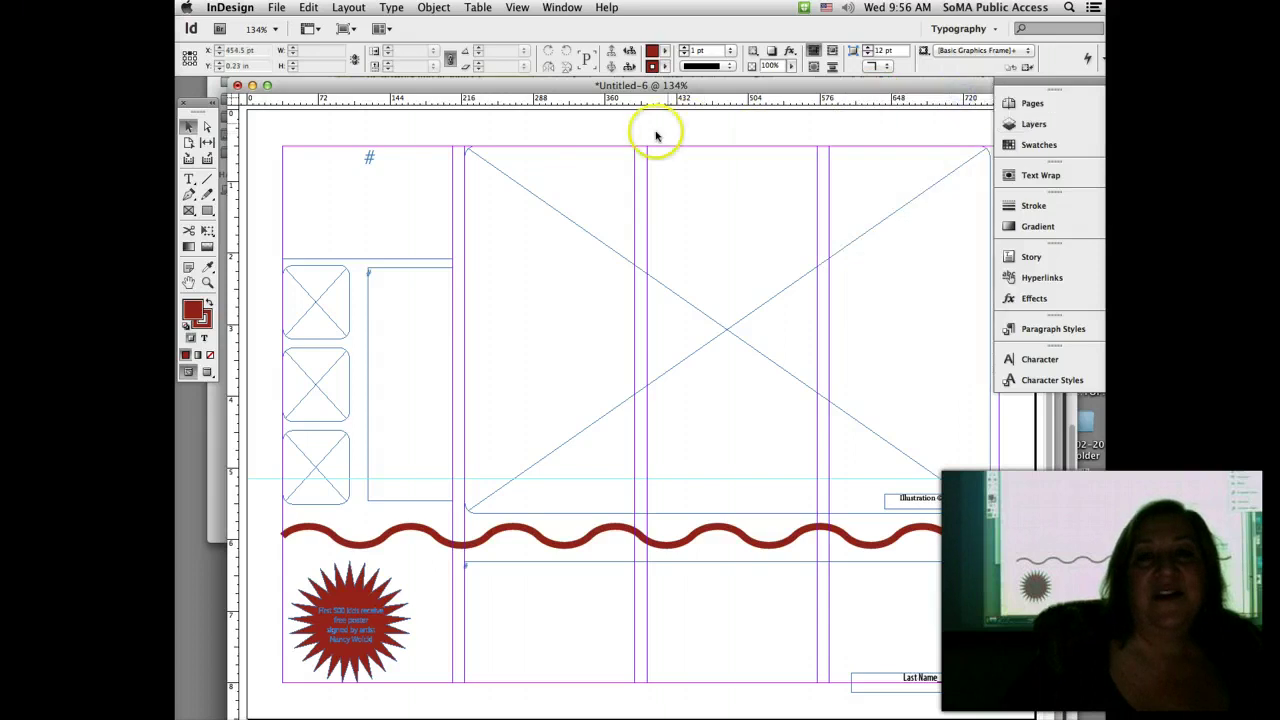
{"action": "left_click", "coordinate": [625, 190]}
Step: Place 04D Monster.eps from the 04D Monsters Poster folder, without import options, into the main frame
{"action": "left_click", "coordinate": [283, 40]}
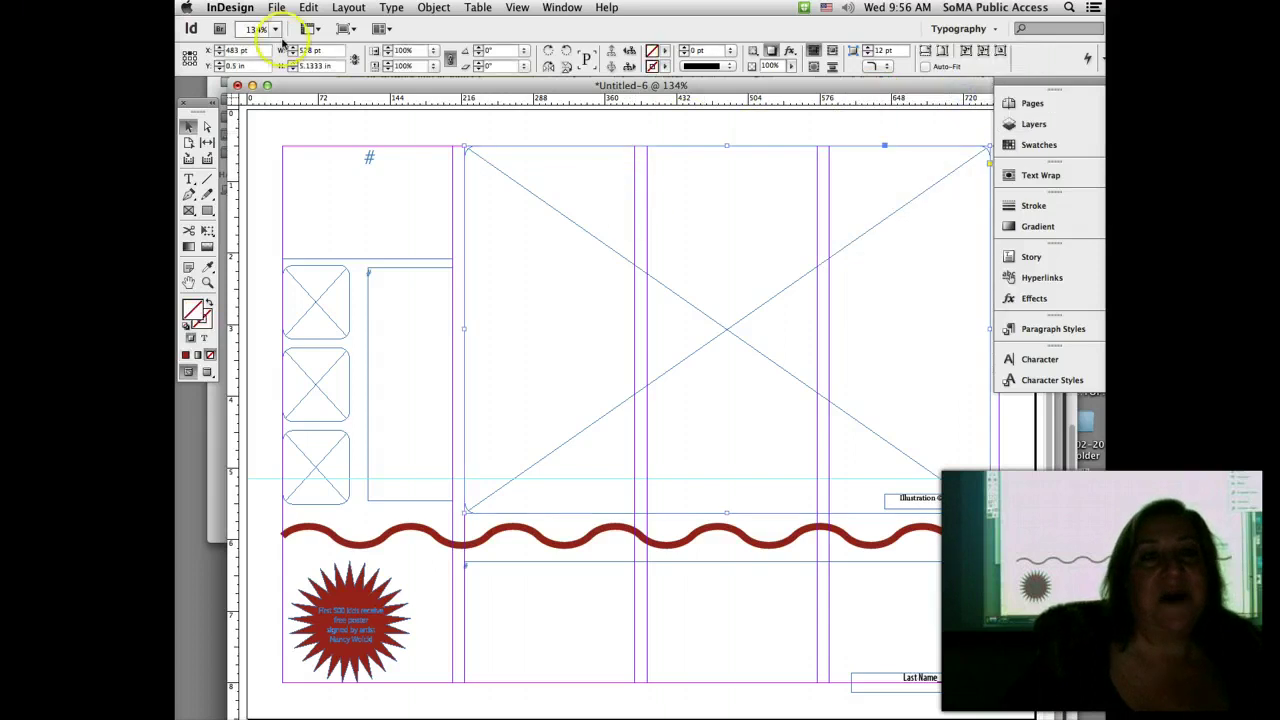
{"action": "left_click", "coordinate": [276, 7]}
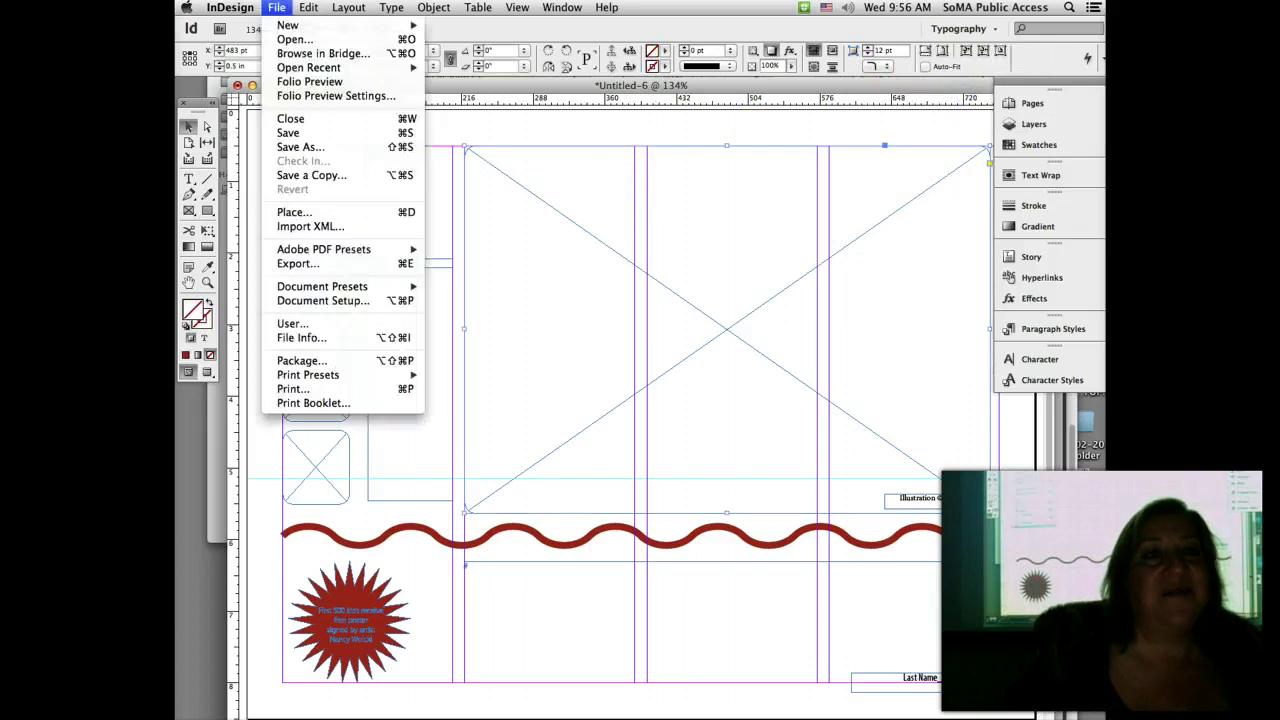
{"action": "left_click", "coordinate": [320, 209]}
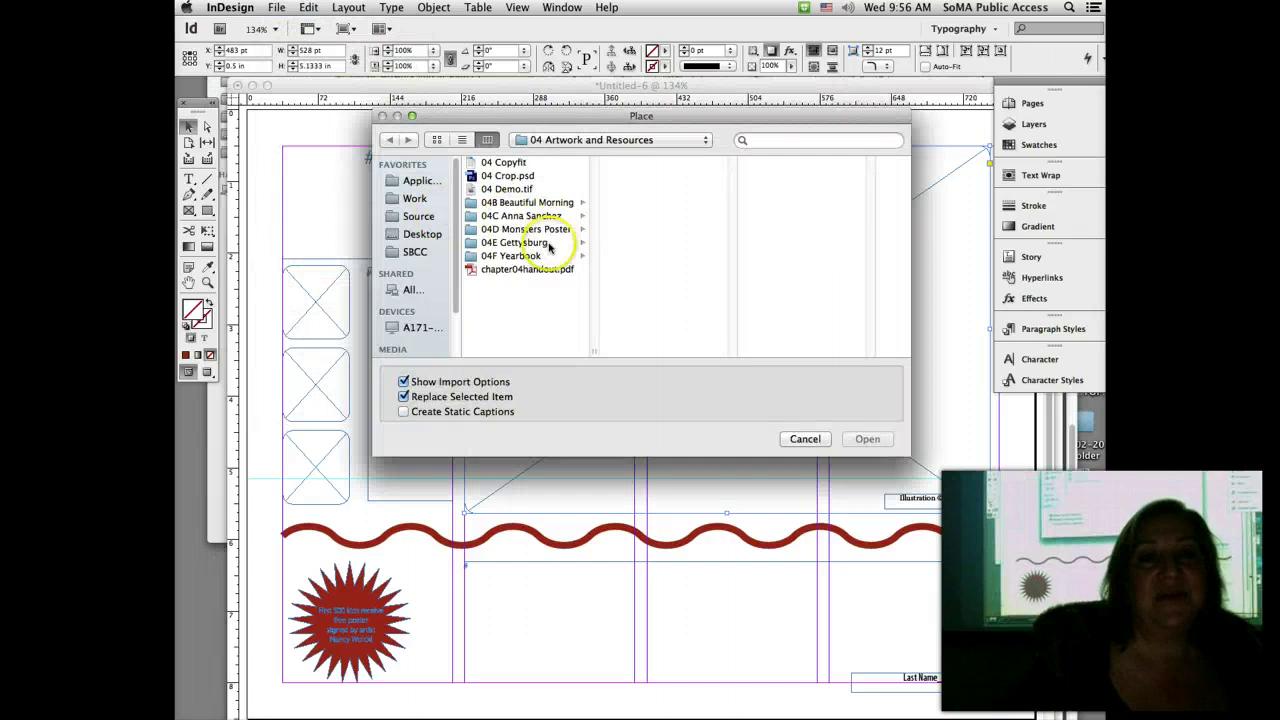
{"action": "left_click", "coordinate": [551, 229]}
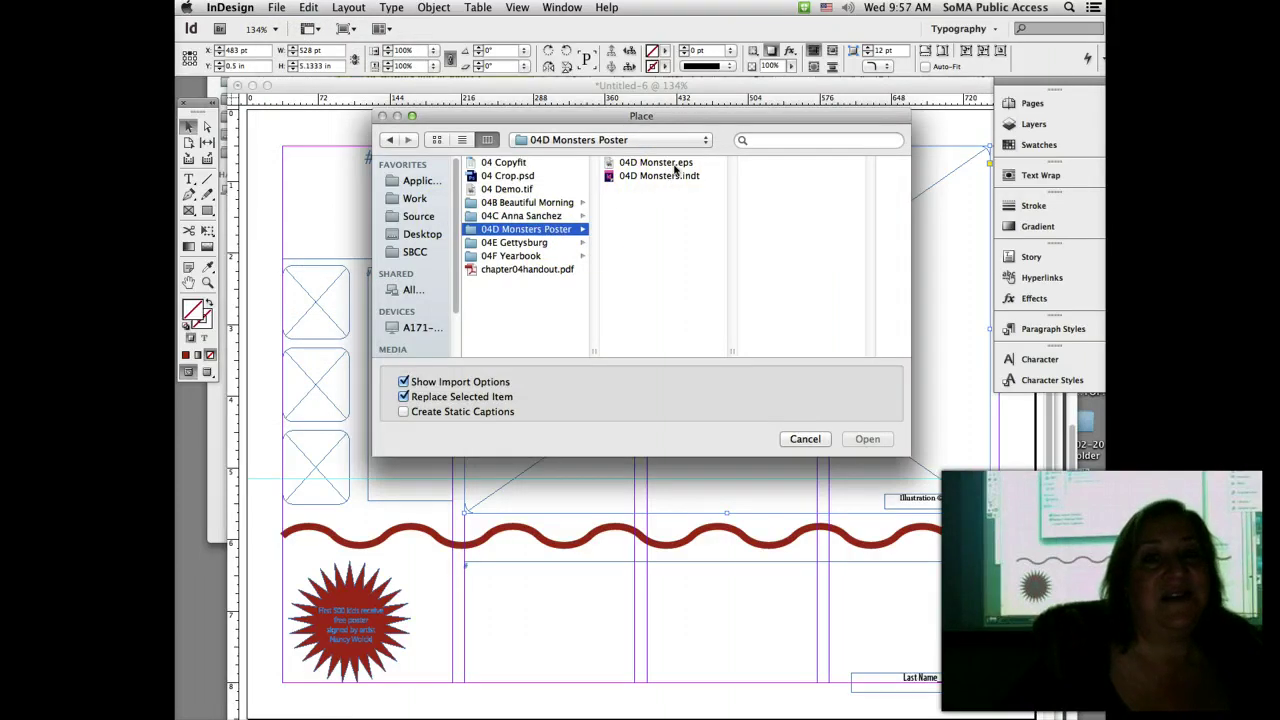
{"action": "left_click", "coordinate": [403, 382]}
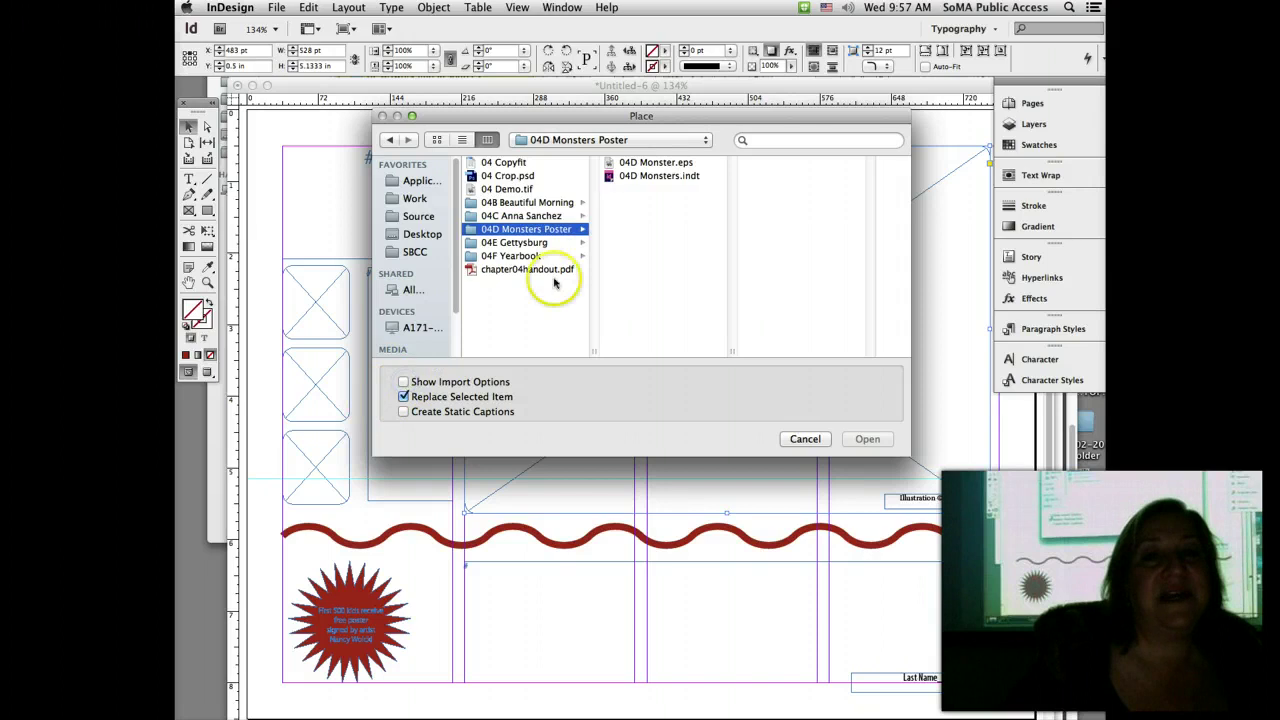
{"action": "left_click", "coordinate": [668, 163]}
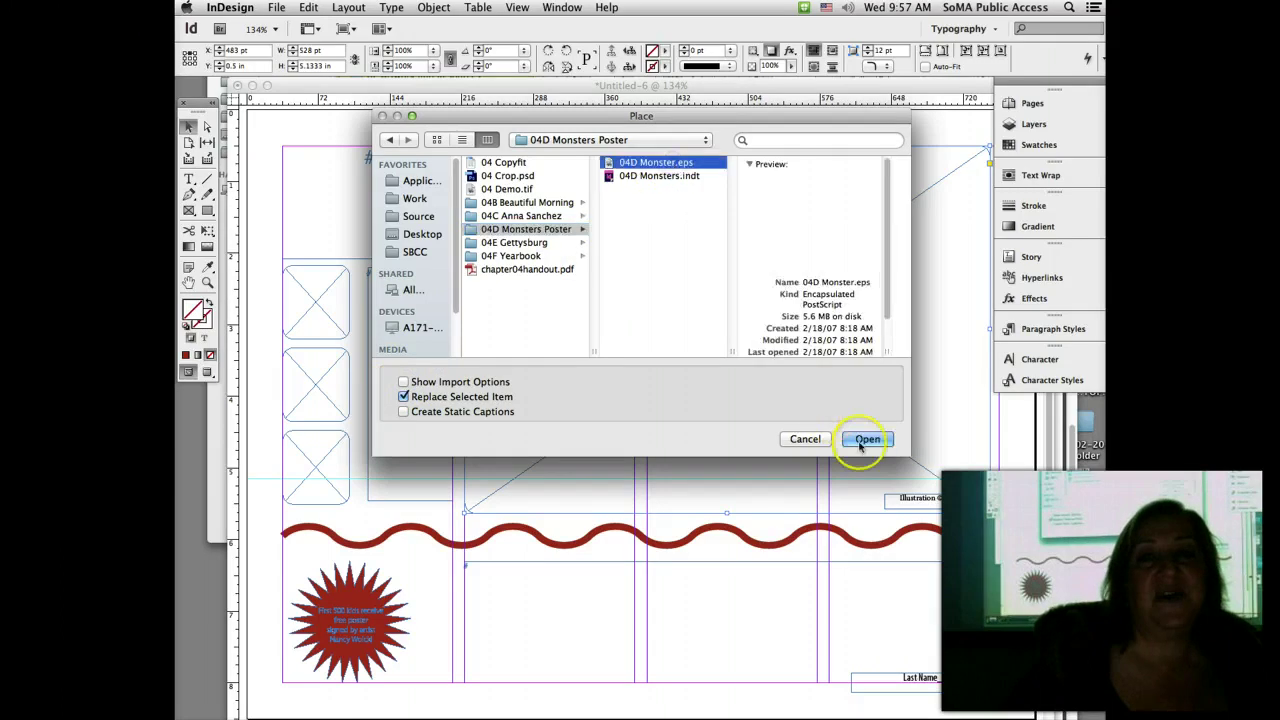
{"action": "left_click", "coordinate": [862, 441]}
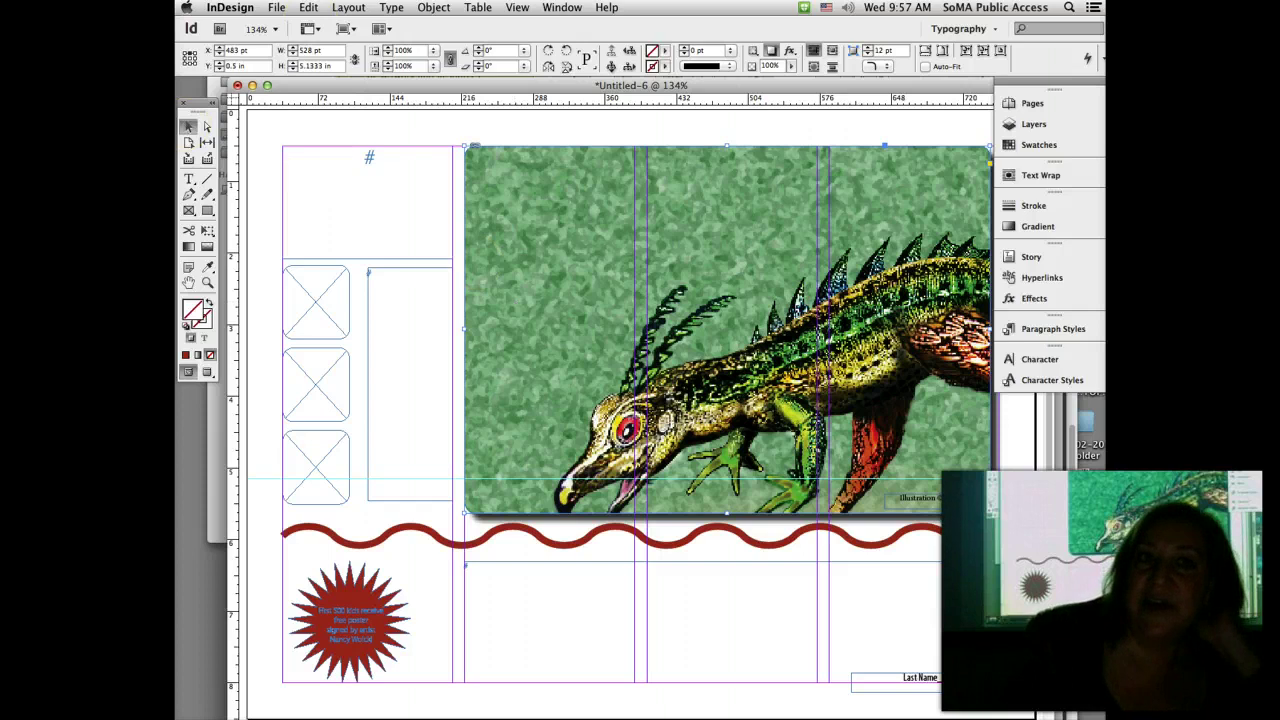
Step: Fit the 04D Monster.eps illustration proportionally to fill the main frame at 73.3333% scale
{"action": "left_click", "coordinate": [434, 7]}
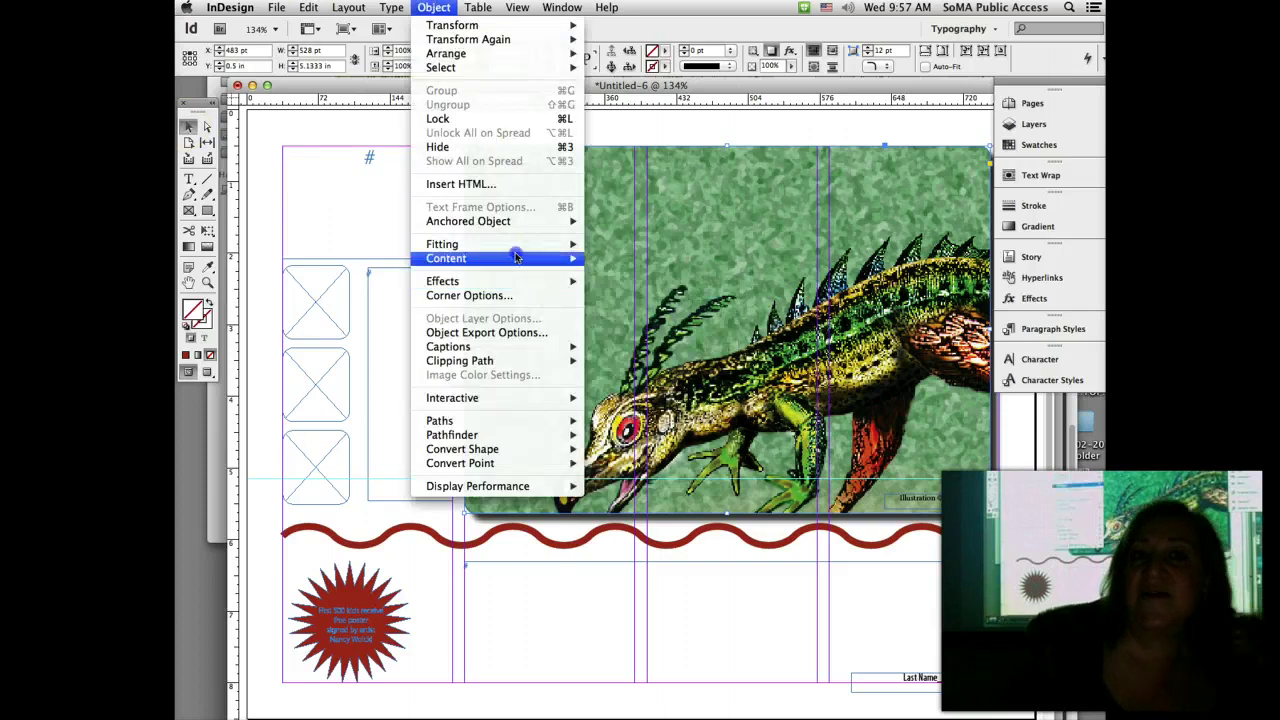
{"action": "mouse_move", "coordinate": [518, 250]}
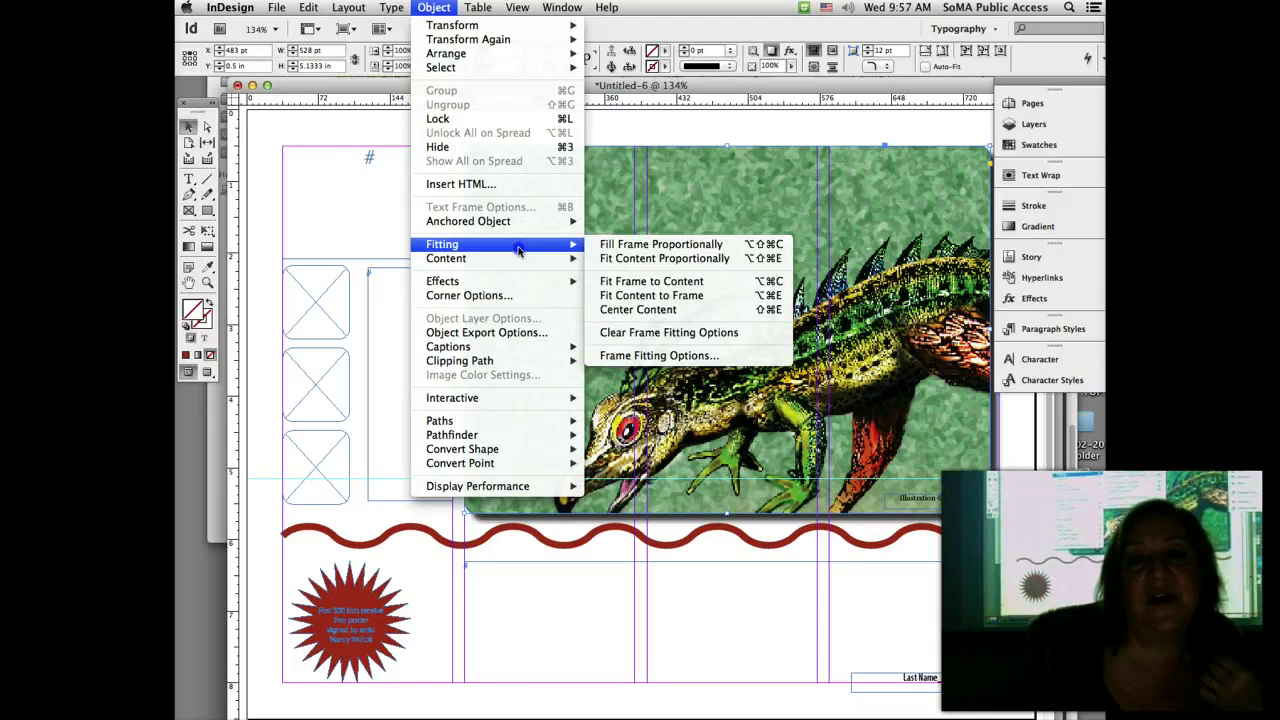
{"action": "left_click", "coordinate": [635, 245]}
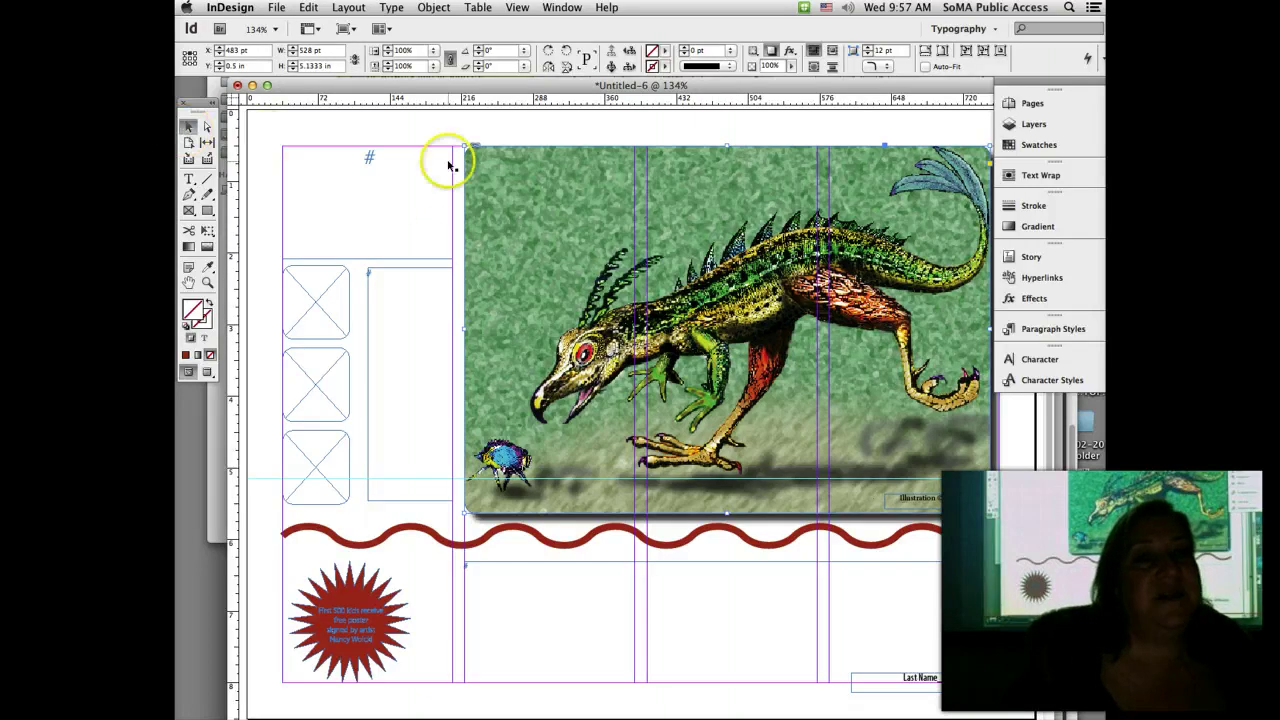
{"action": "left_click", "coordinate": [730, 323]}
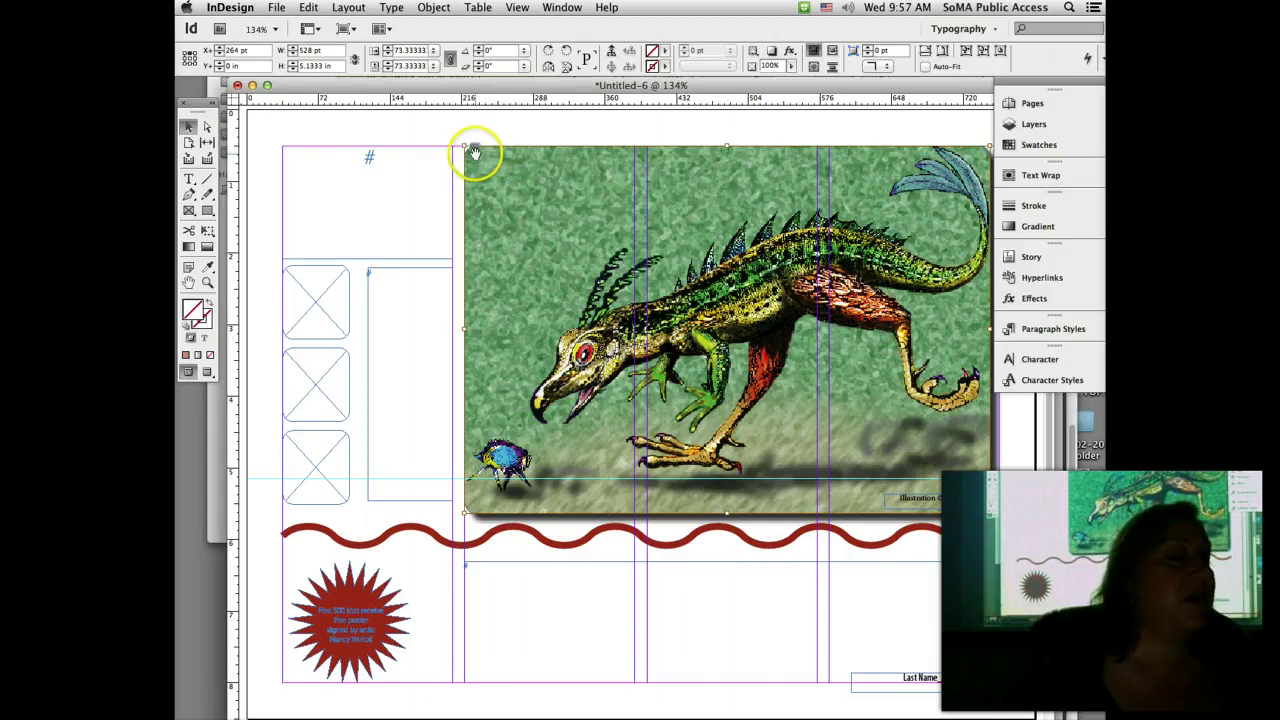
Step: Copy the monster illustration and paste it into the top-left small picture frame
{"action": "left_click", "coordinate": [308, 7]}
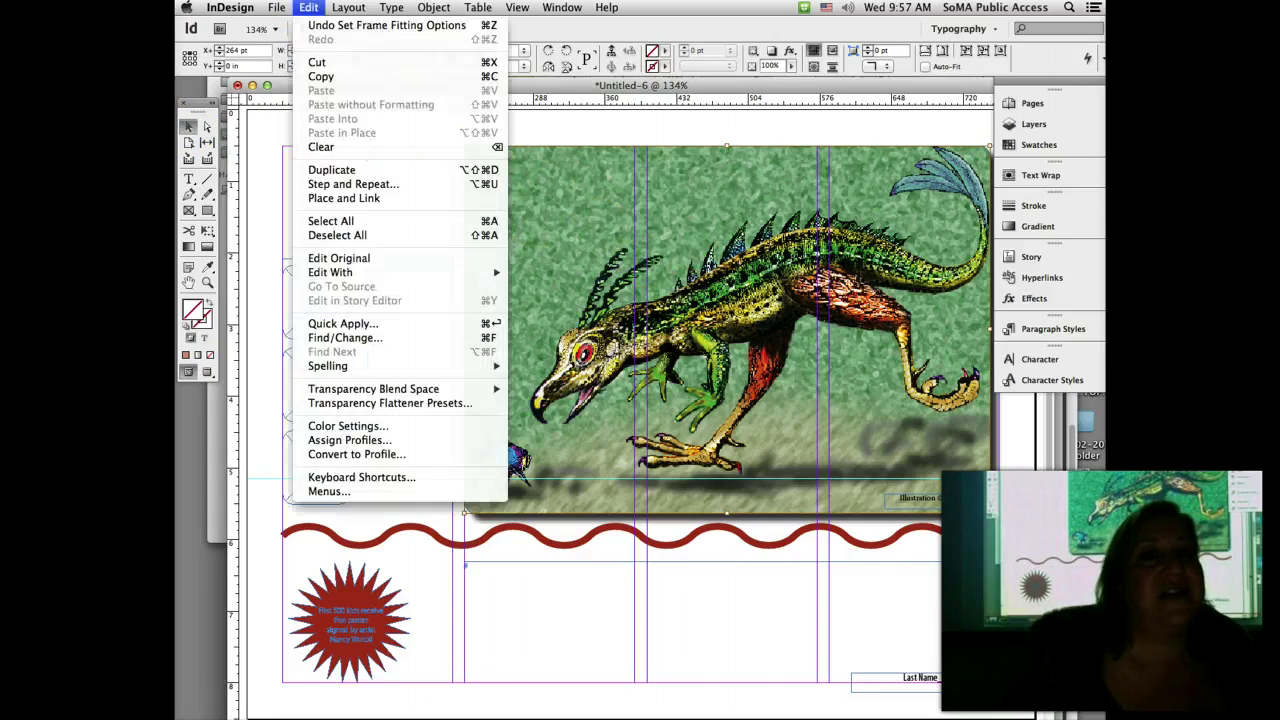
{"action": "left_click", "coordinate": [322, 77]}
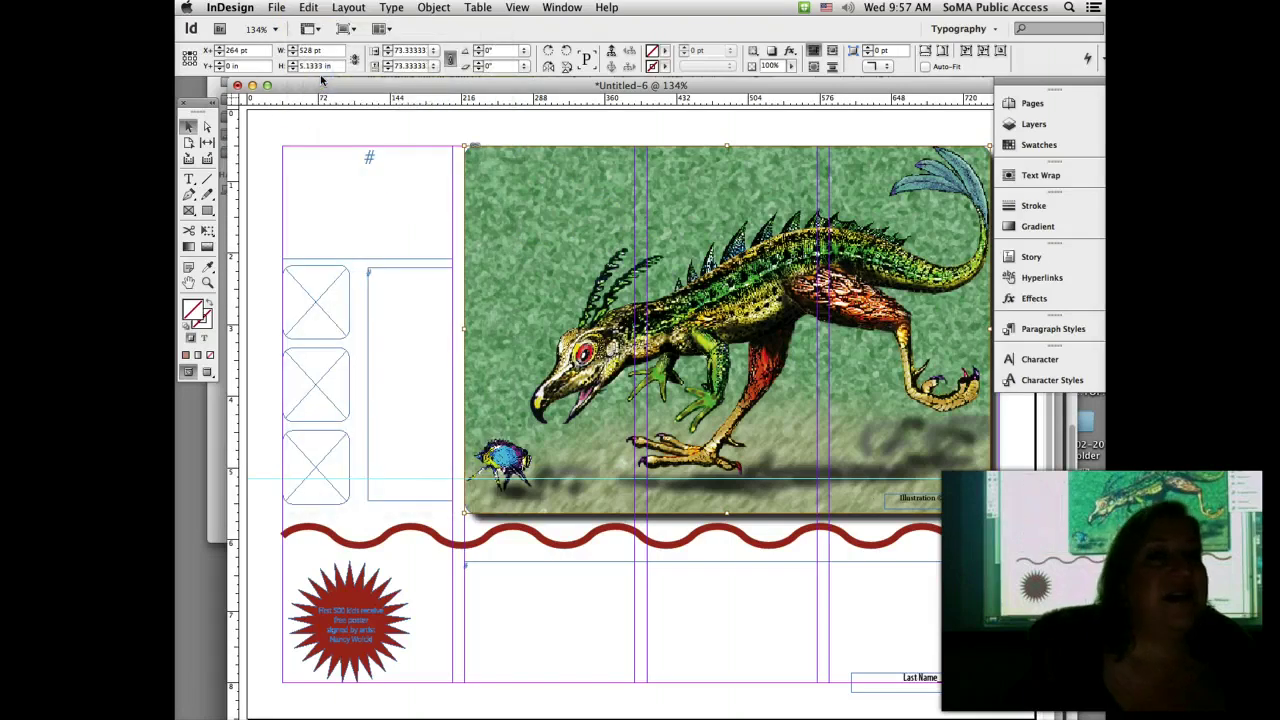
{"action": "left_click", "coordinate": [188, 127]}
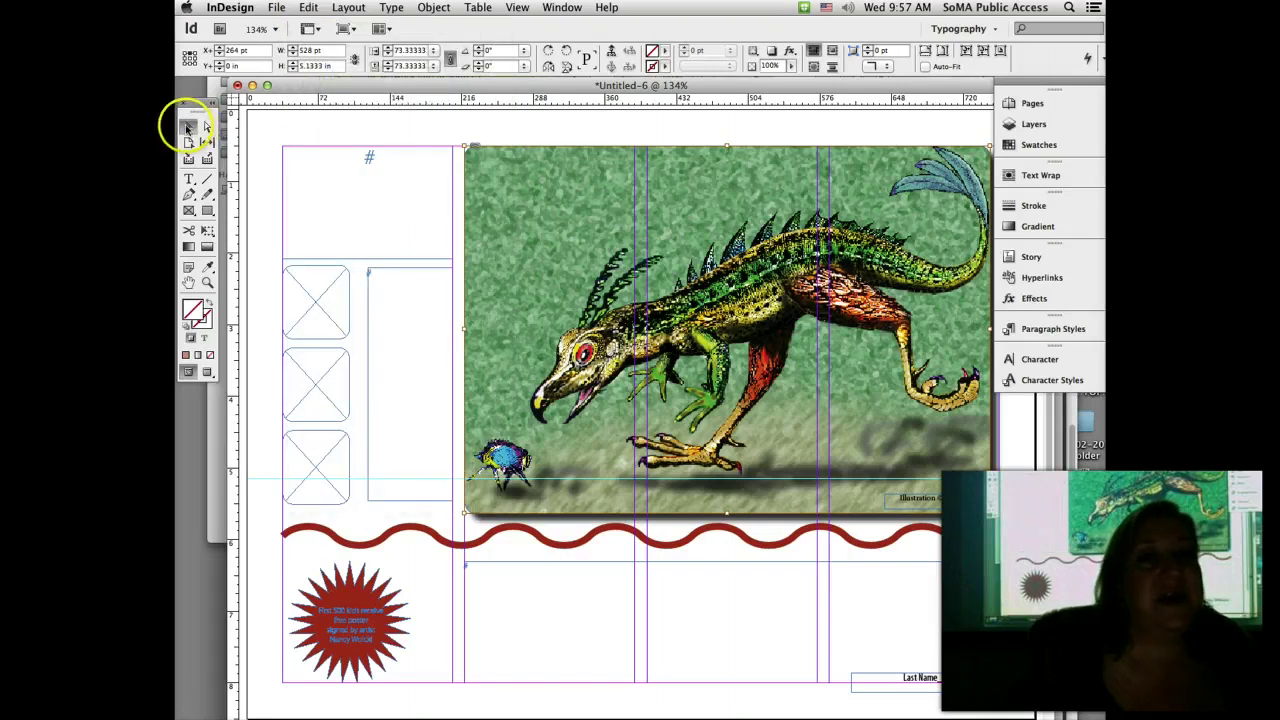
{"action": "left_click", "coordinate": [313, 270]}
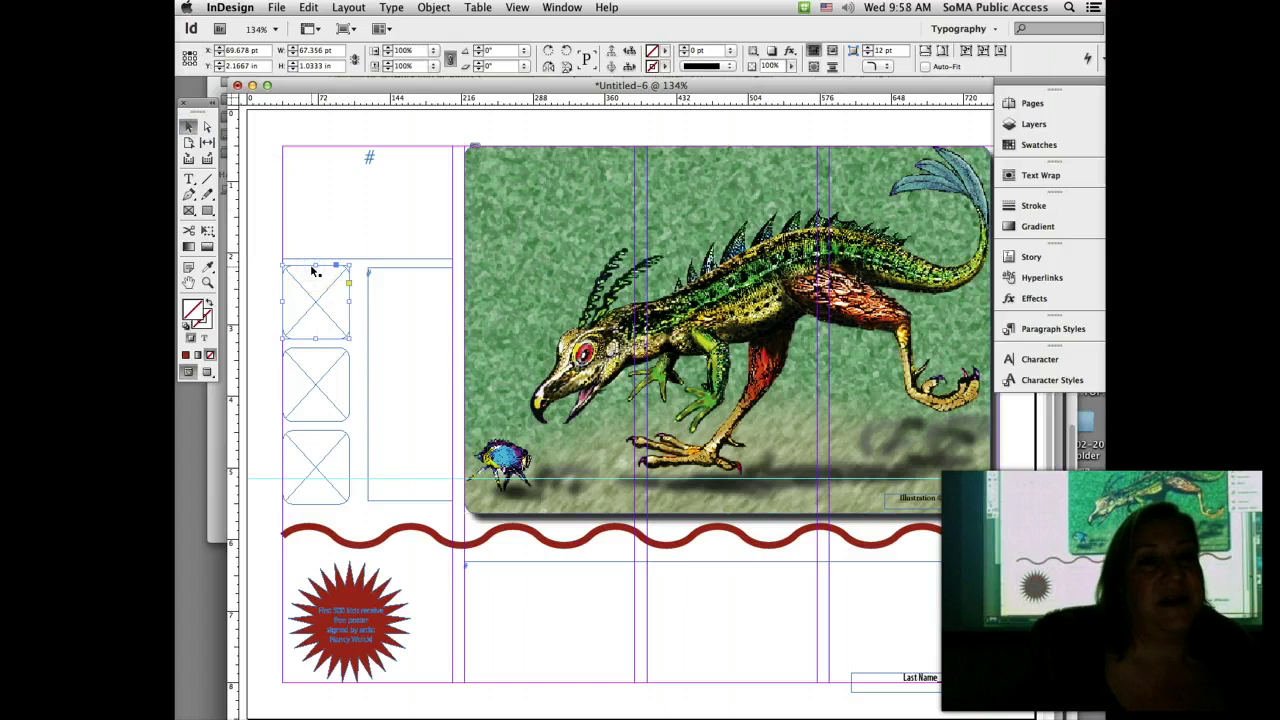
{"action": "left_click", "coordinate": [309, 8]}
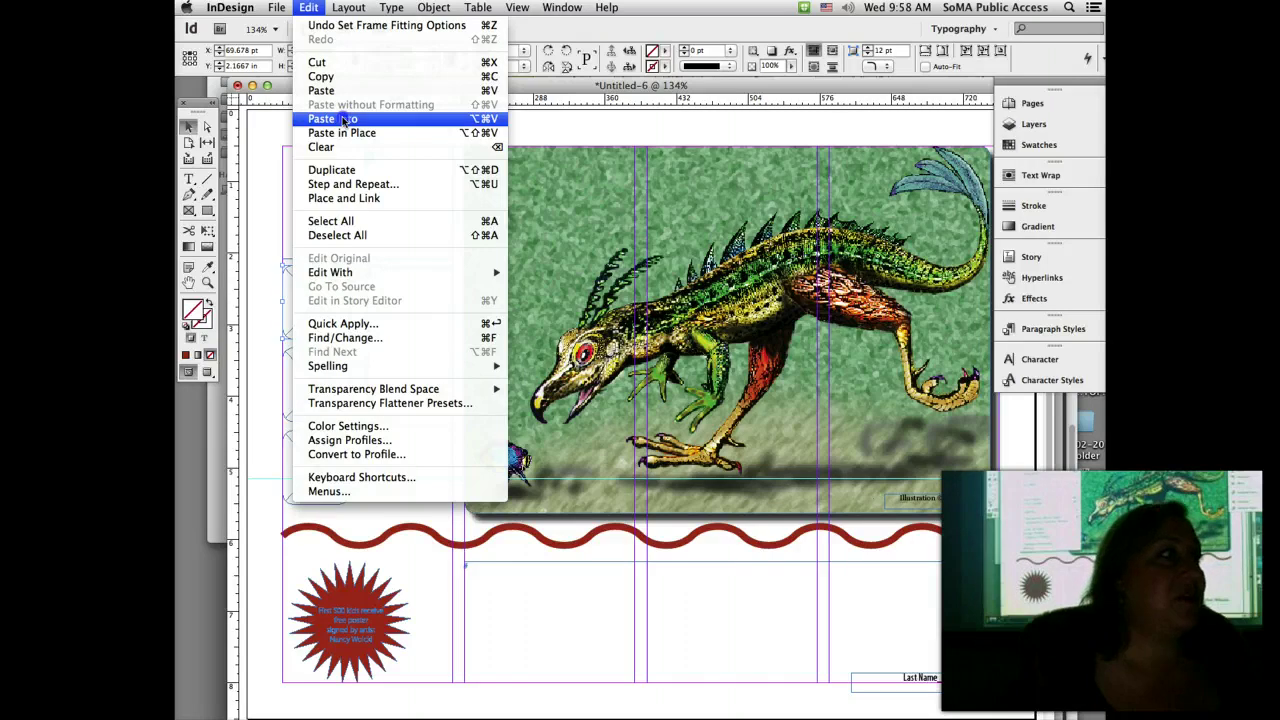
{"action": "left_click", "coordinate": [343, 119]}
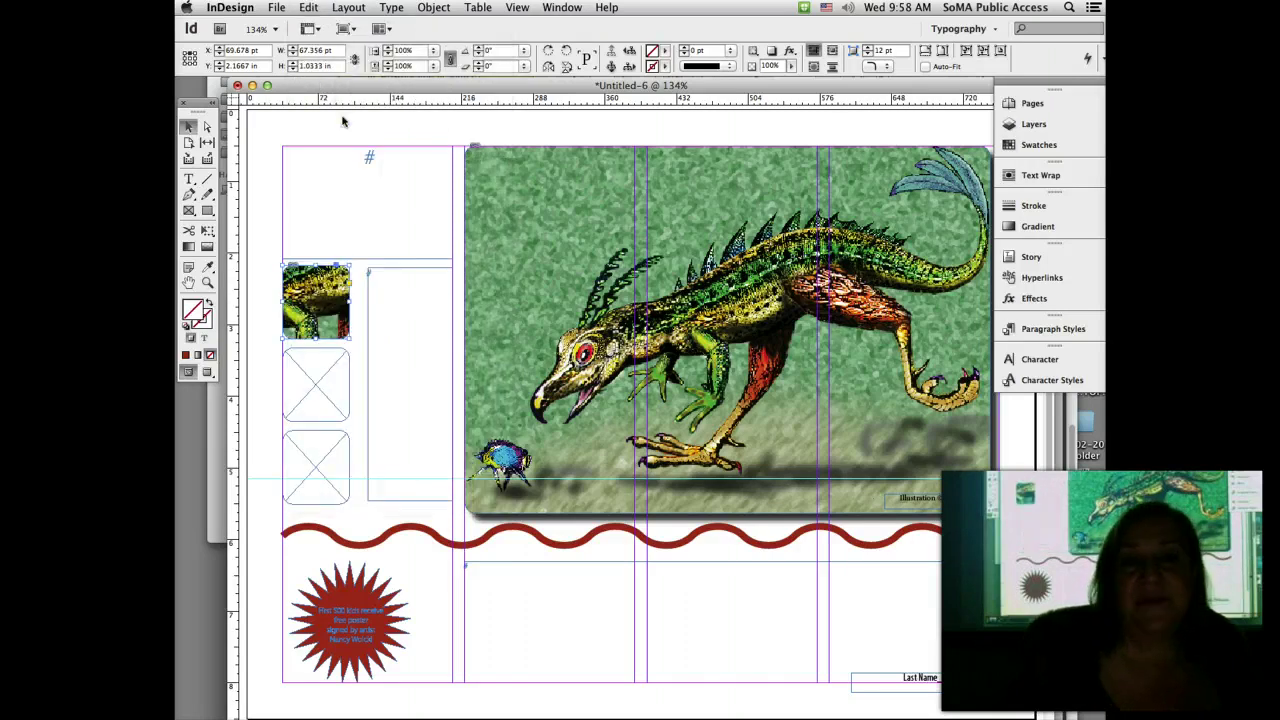
Step: Reposition the illustration inside the first thumbnail to show the monster's head and red eye
{"action": "scroll", "coordinate": [343, 119], "scroll_direction": "left", "scroll_amount": 5}
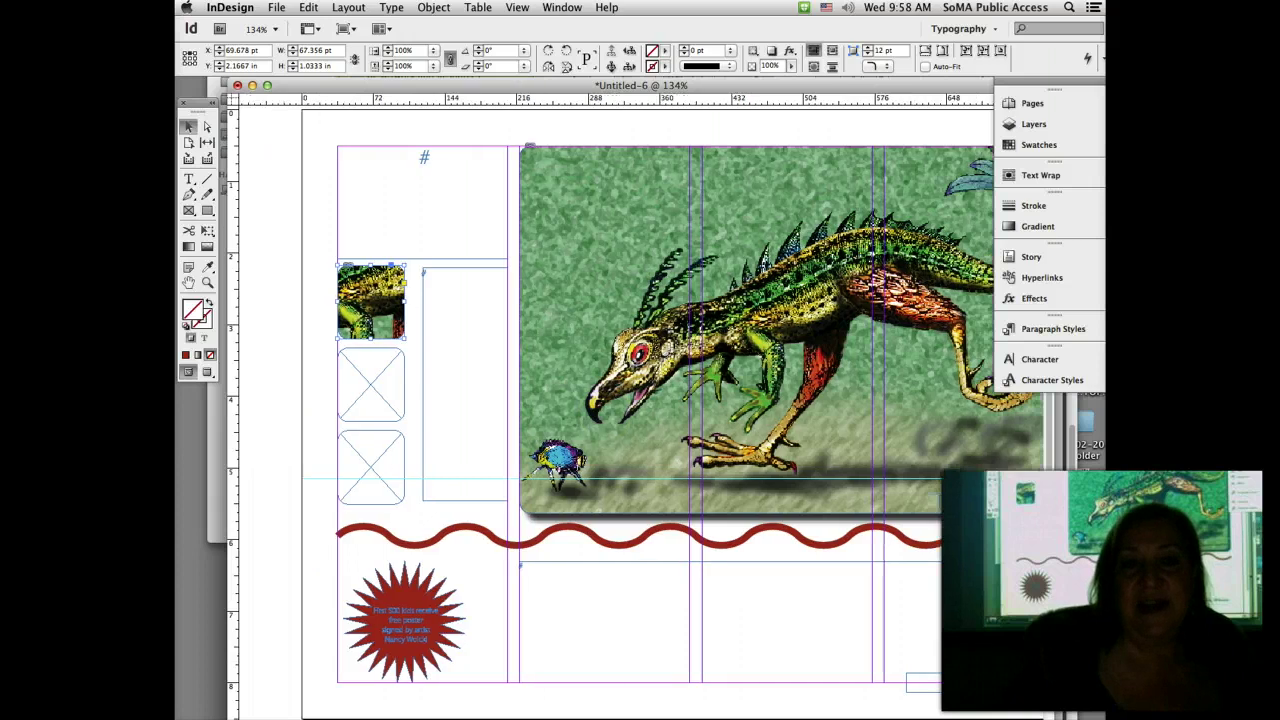
{"action": "scroll", "coordinate": [427, 378], "scroll_direction": "left", "scroll_amount": 2}
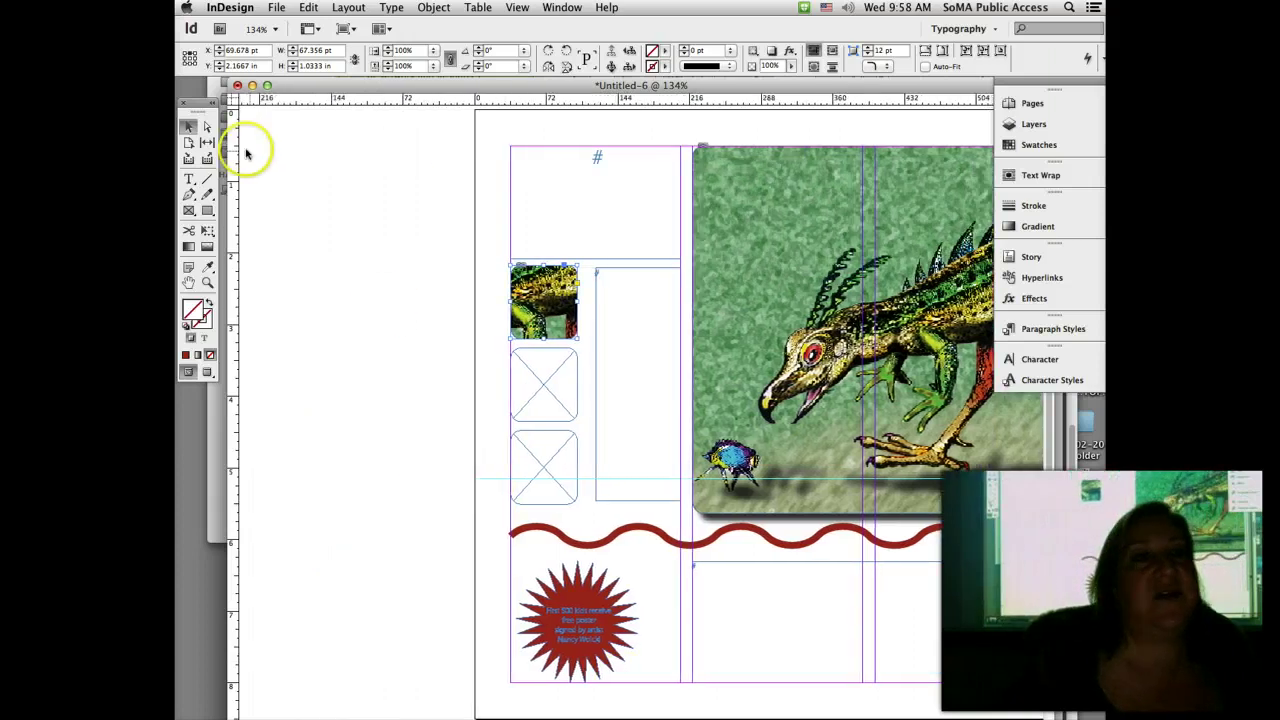
{"action": "left_click", "coordinate": [207, 128]}
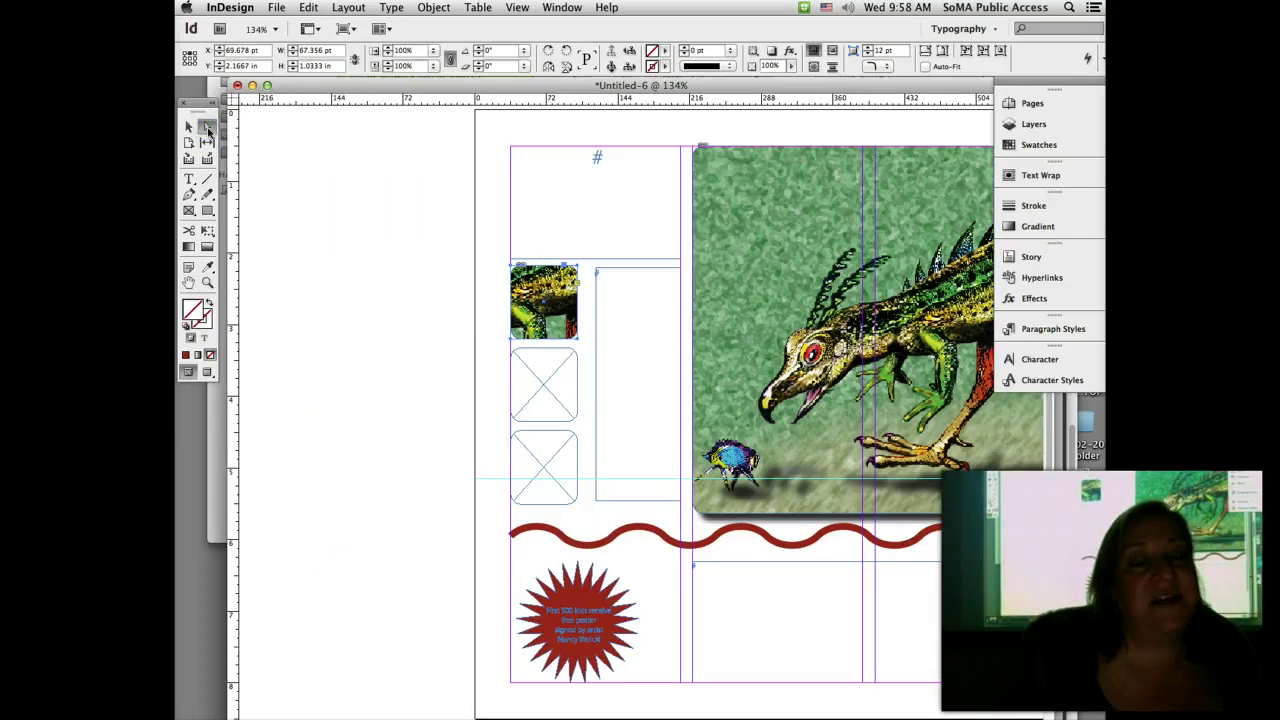
{"action": "left_click_drag", "start_coordinate": [531, 271], "coordinate": [546, 305]}
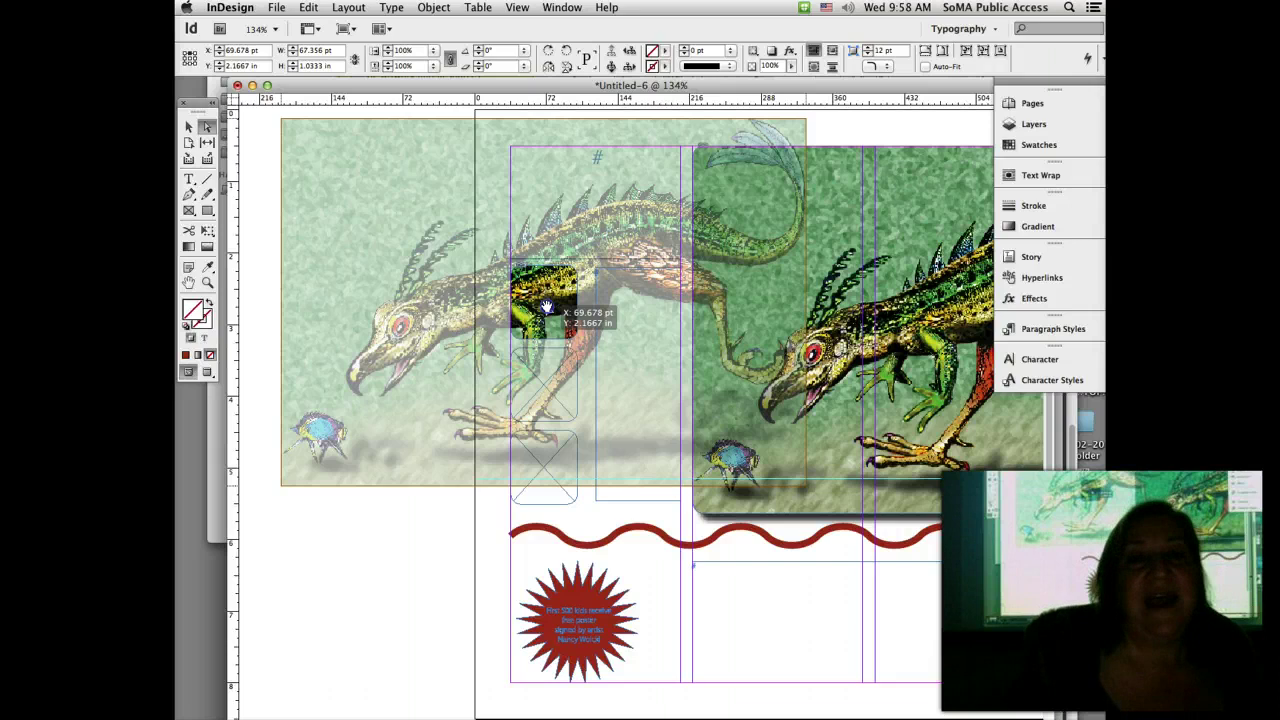
{"action": "left_click_drag", "start_coordinate": [549, 310], "coordinate": [696, 289]}
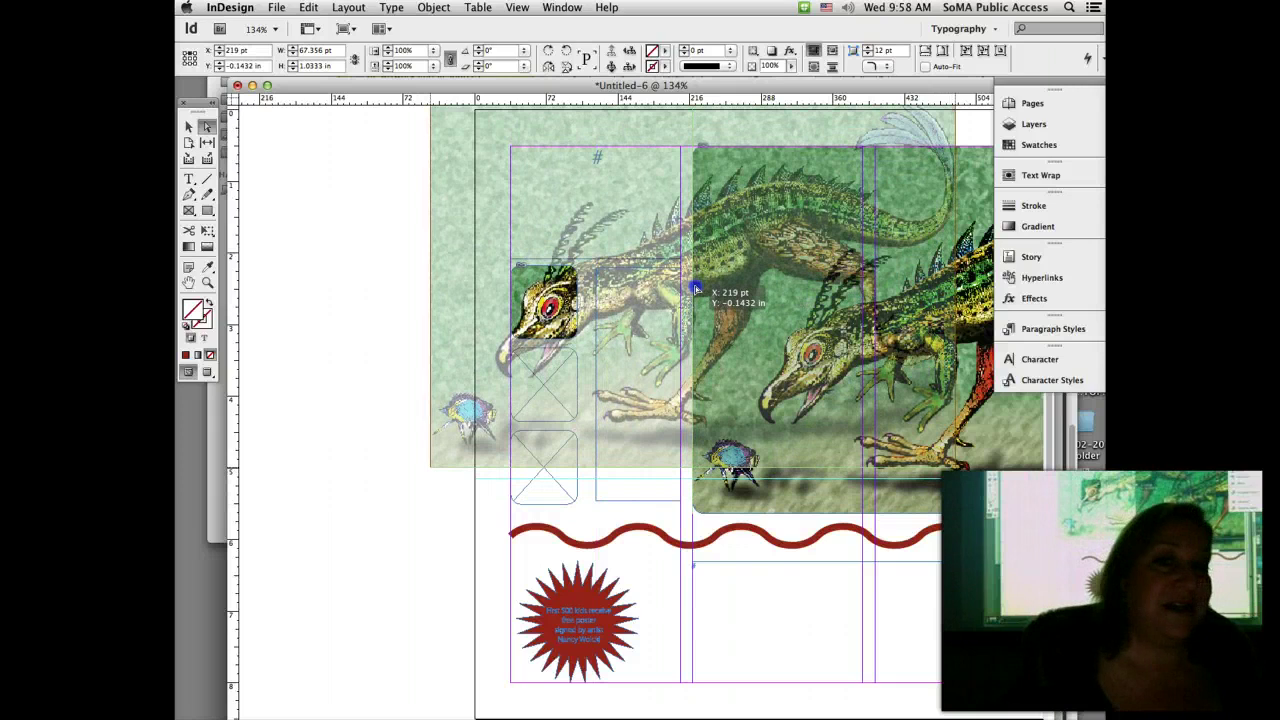
{"action": "left_click_drag", "start_coordinate": [696, 290], "coordinate": [697, 291]}
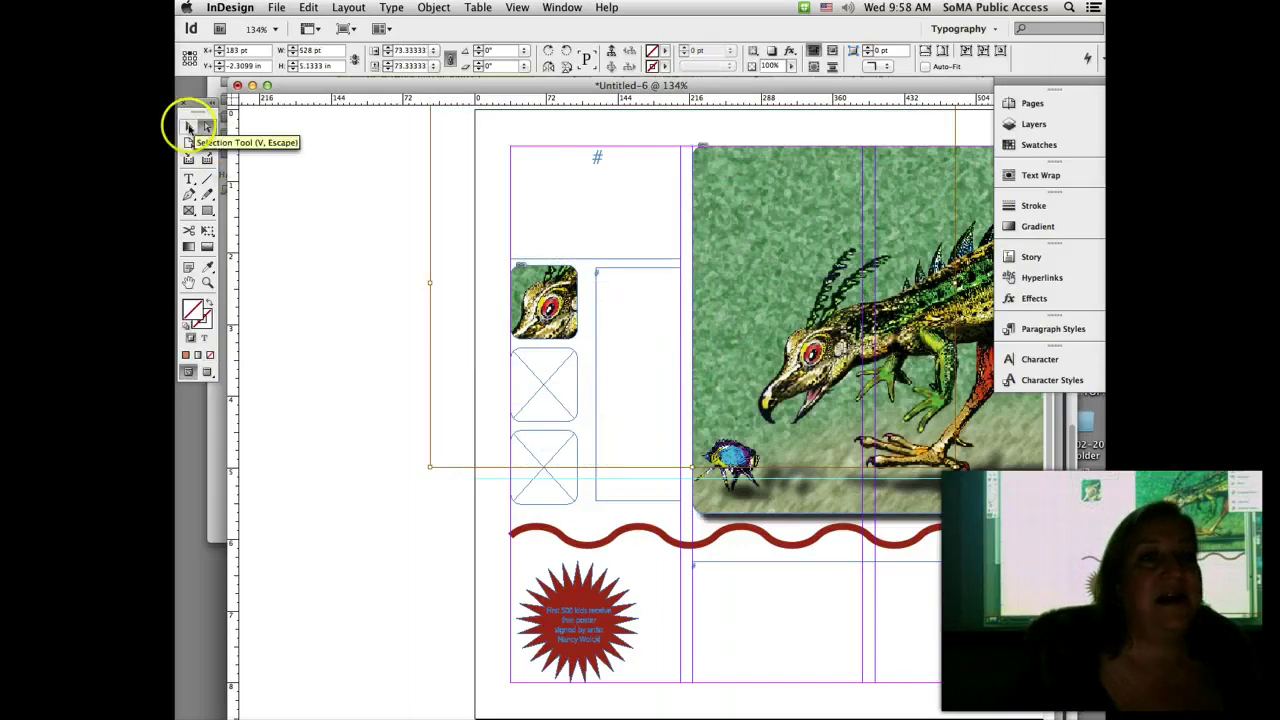
{"action": "left_click", "coordinate": [188, 126]}
{"action": "left_click", "coordinate": [543, 425]}
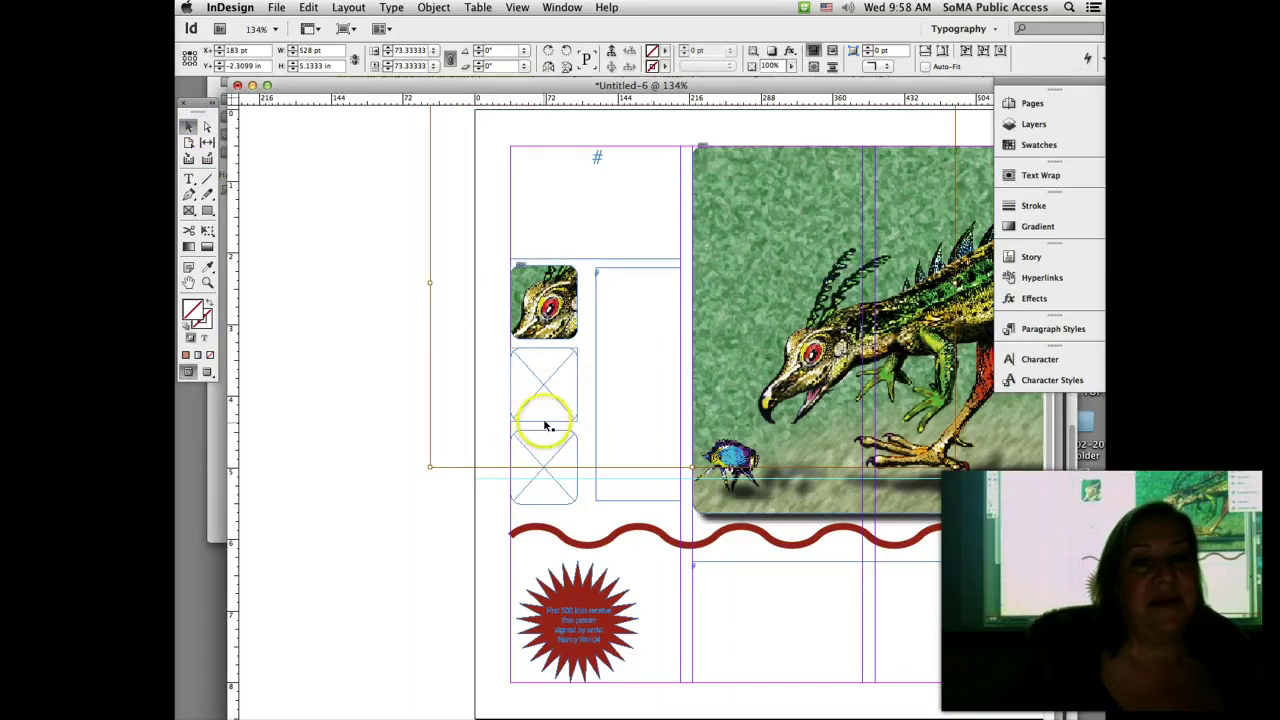
Step: Paste the illustration into the second small frame and crop it to the blue beetle
{"action": "left_click", "coordinate": [308, 8]}
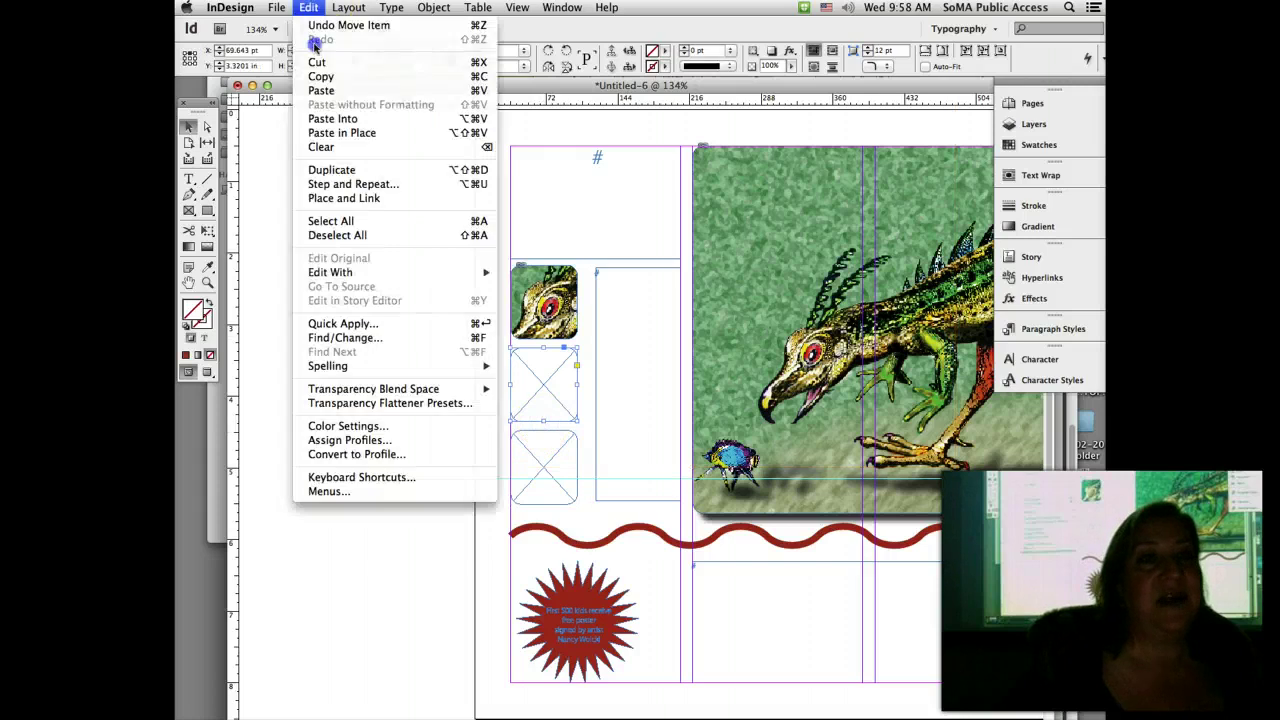
{"action": "left_click", "coordinate": [330, 119]}
{"action": "left_click", "coordinate": [207, 127]}
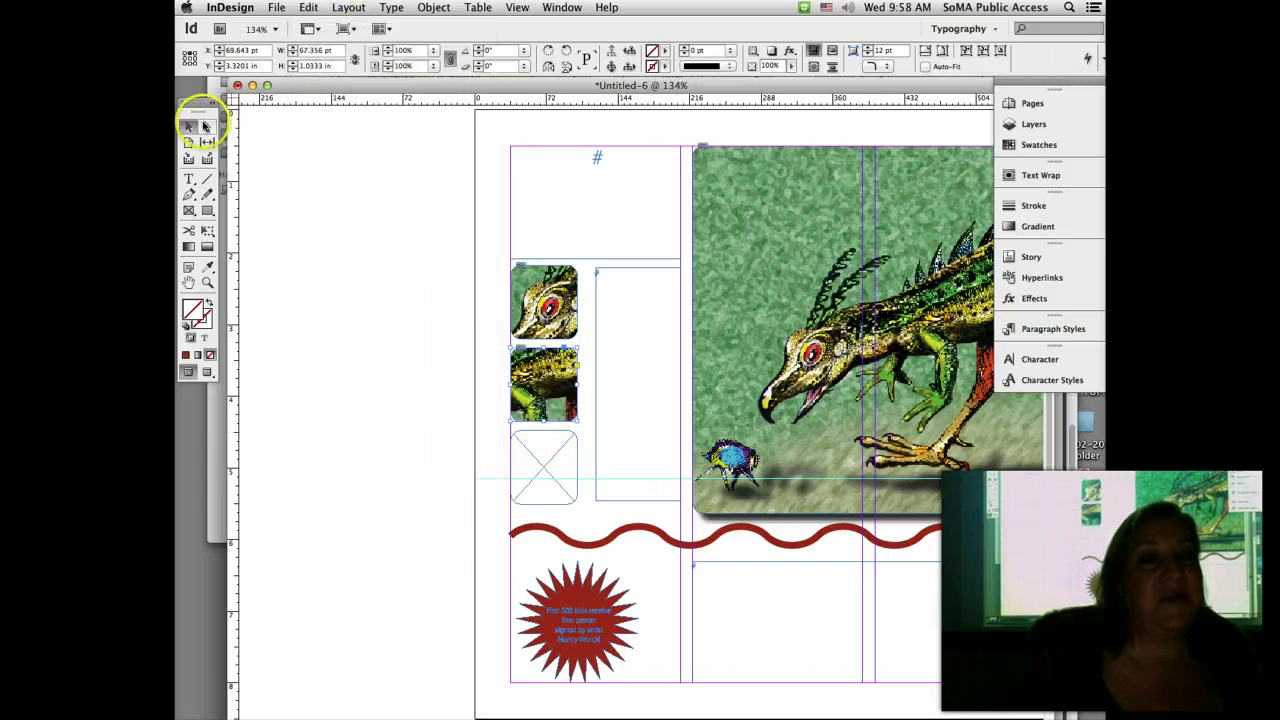
{"action": "left_click", "coordinate": [535, 372]}
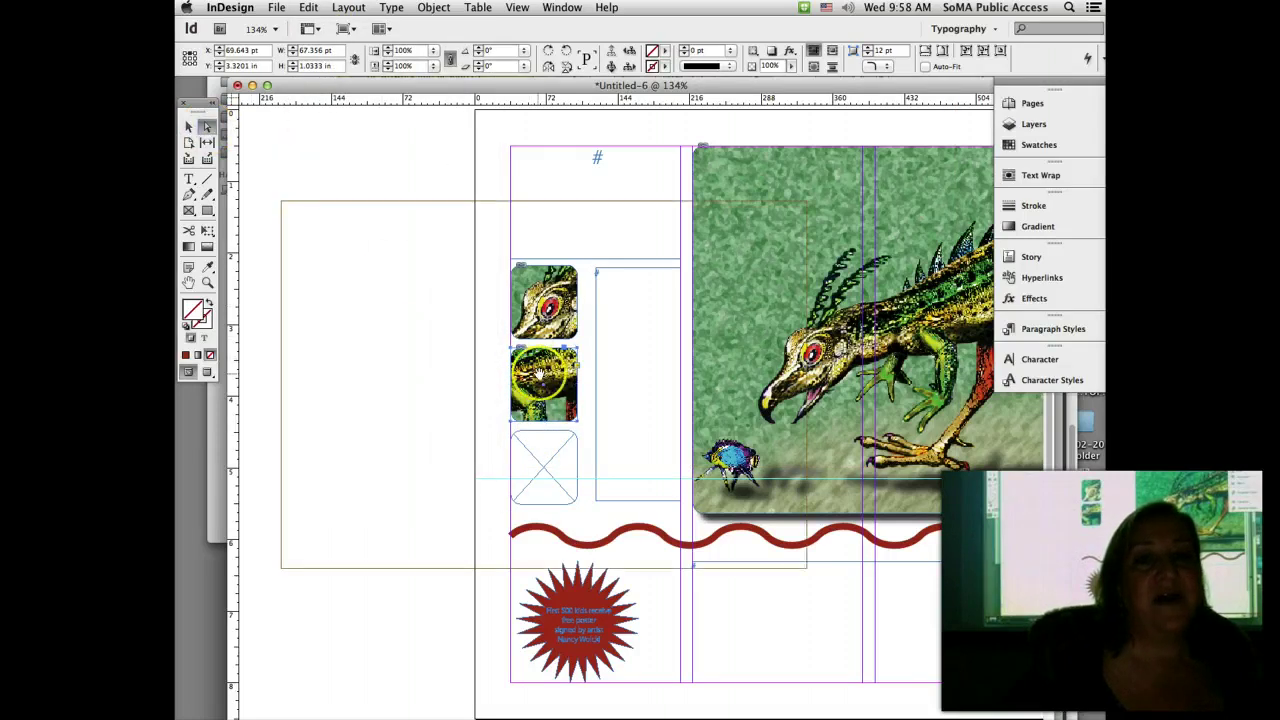
{"action": "left_click_drag", "start_coordinate": [537, 373], "coordinate": [766, 246]}
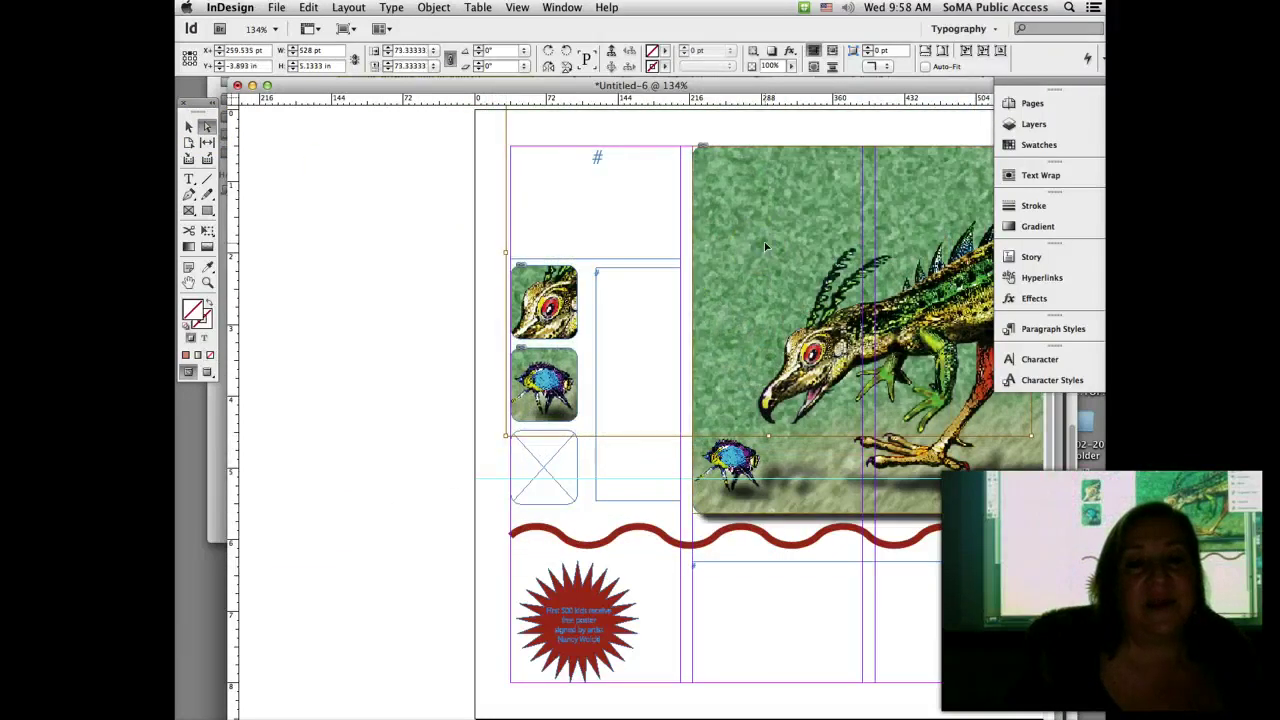
Step: Paste the illustration into the third small frame and shift it to show the monster's claws
{"action": "left_click", "coordinate": [537, 498]}
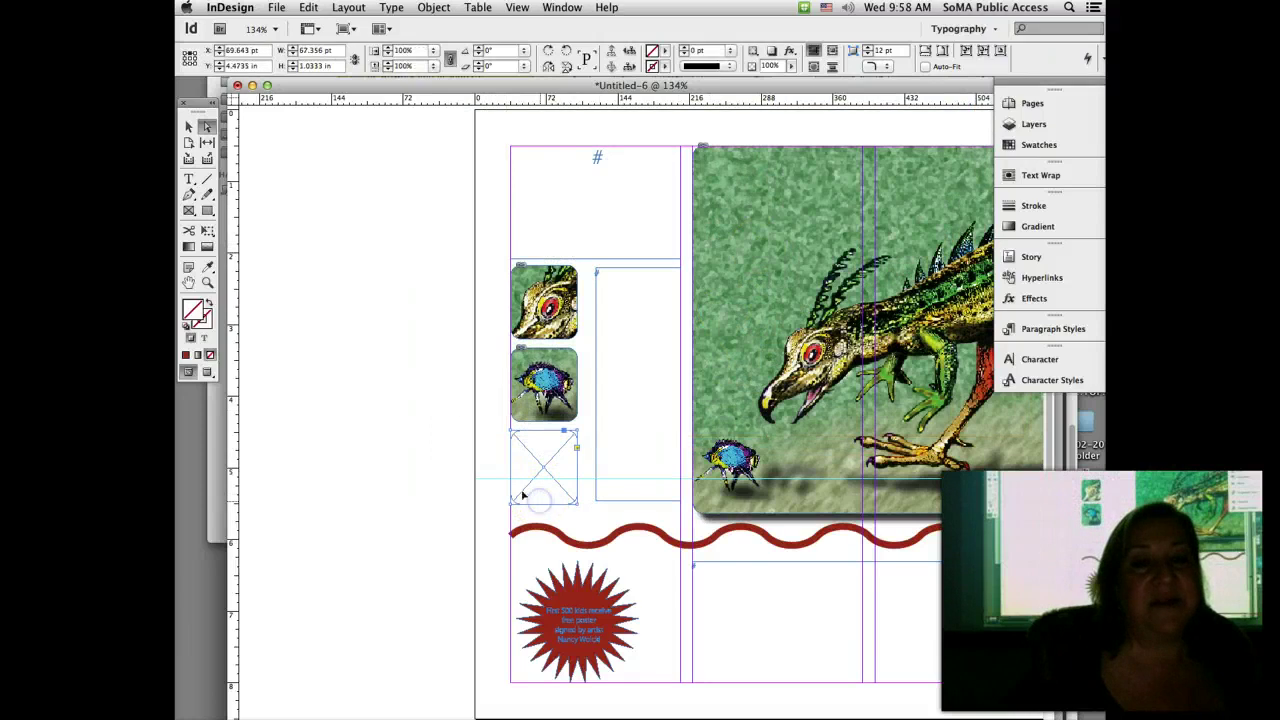
{"action": "left_click", "coordinate": [308, 7]}
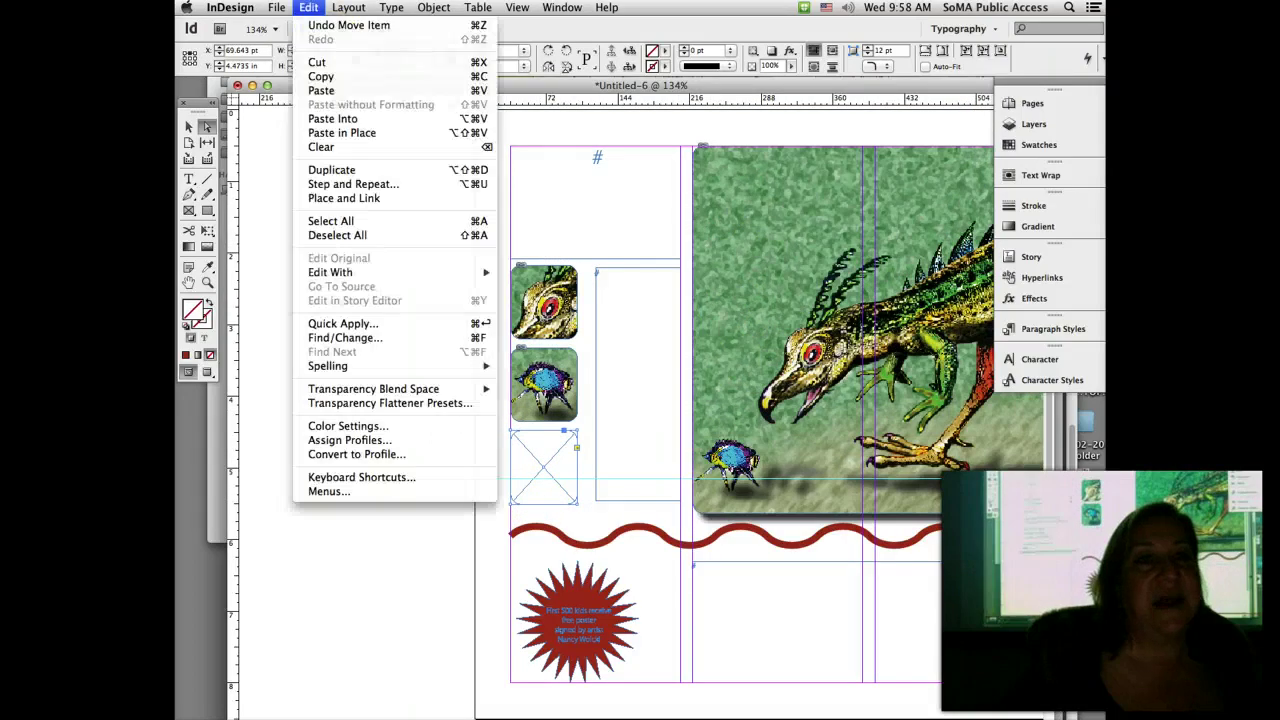
{"action": "left_click", "coordinate": [322, 118]}
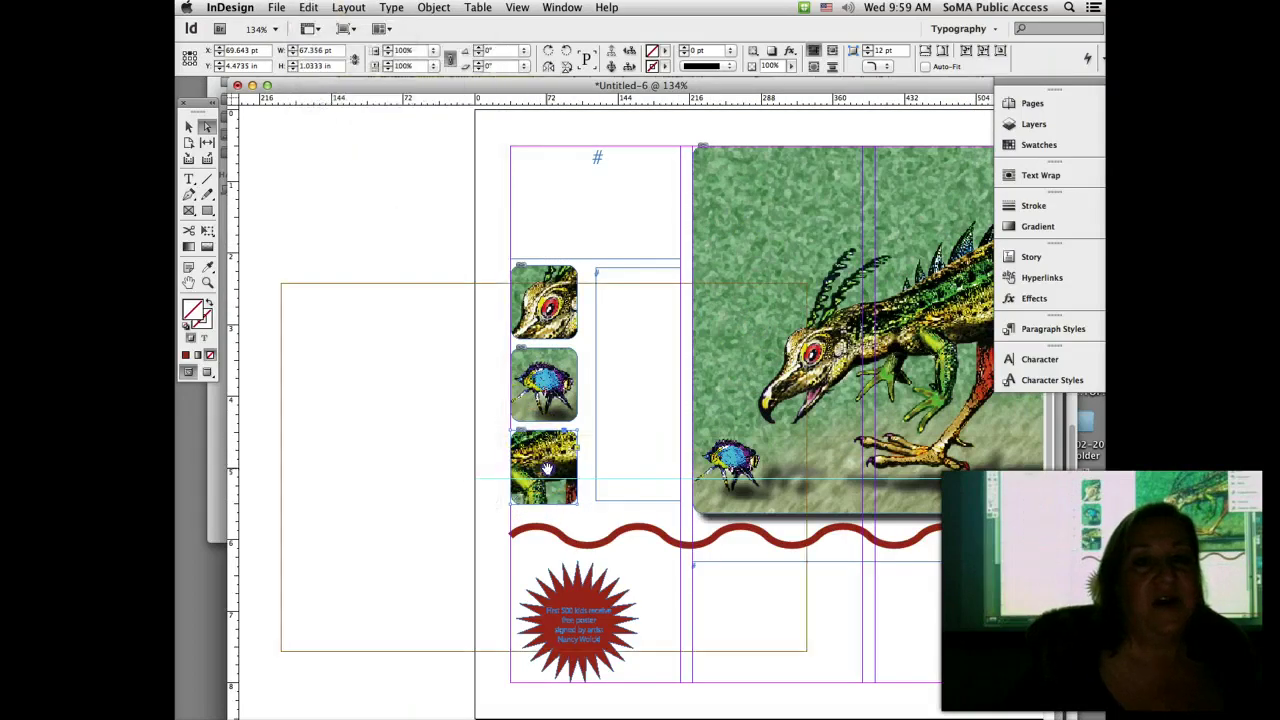
{"action": "left_click_drag", "start_coordinate": [547, 469], "coordinate": [716, 413]}
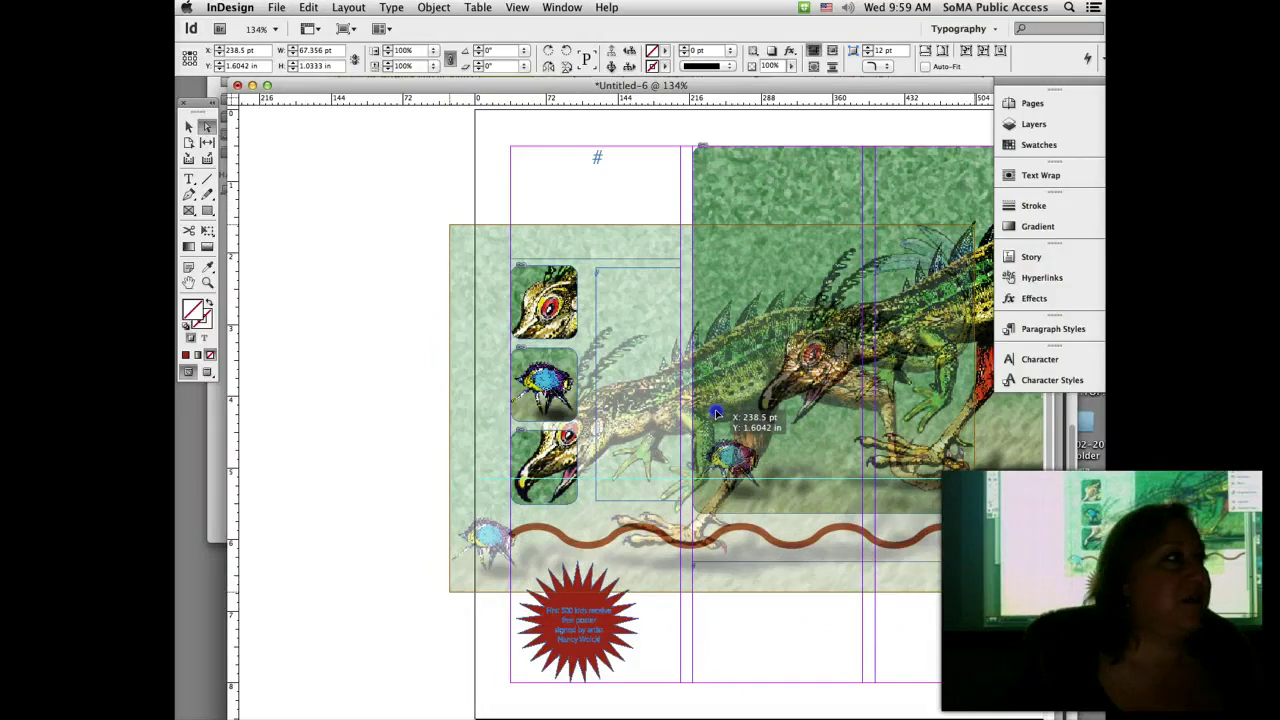
{"action": "left_click_drag", "start_coordinate": [716, 413], "coordinate": [716, 413]}
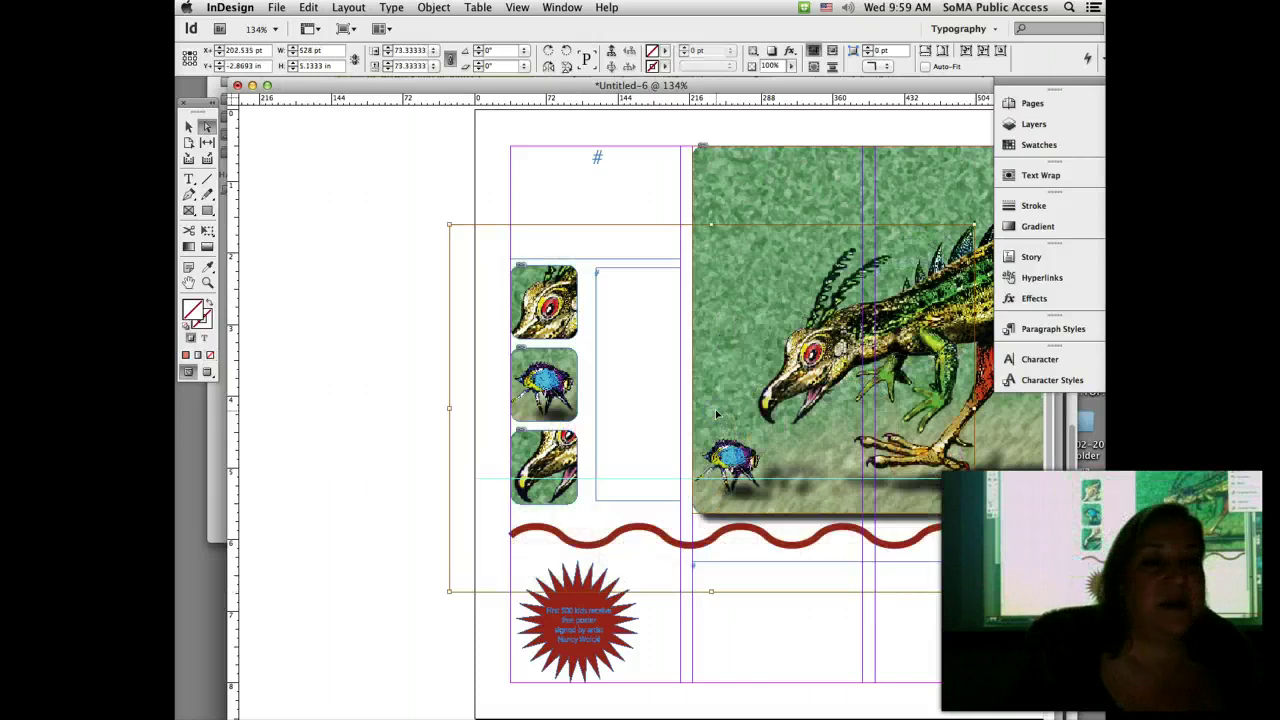
{"action": "left_click", "coordinate": [614, 466]}
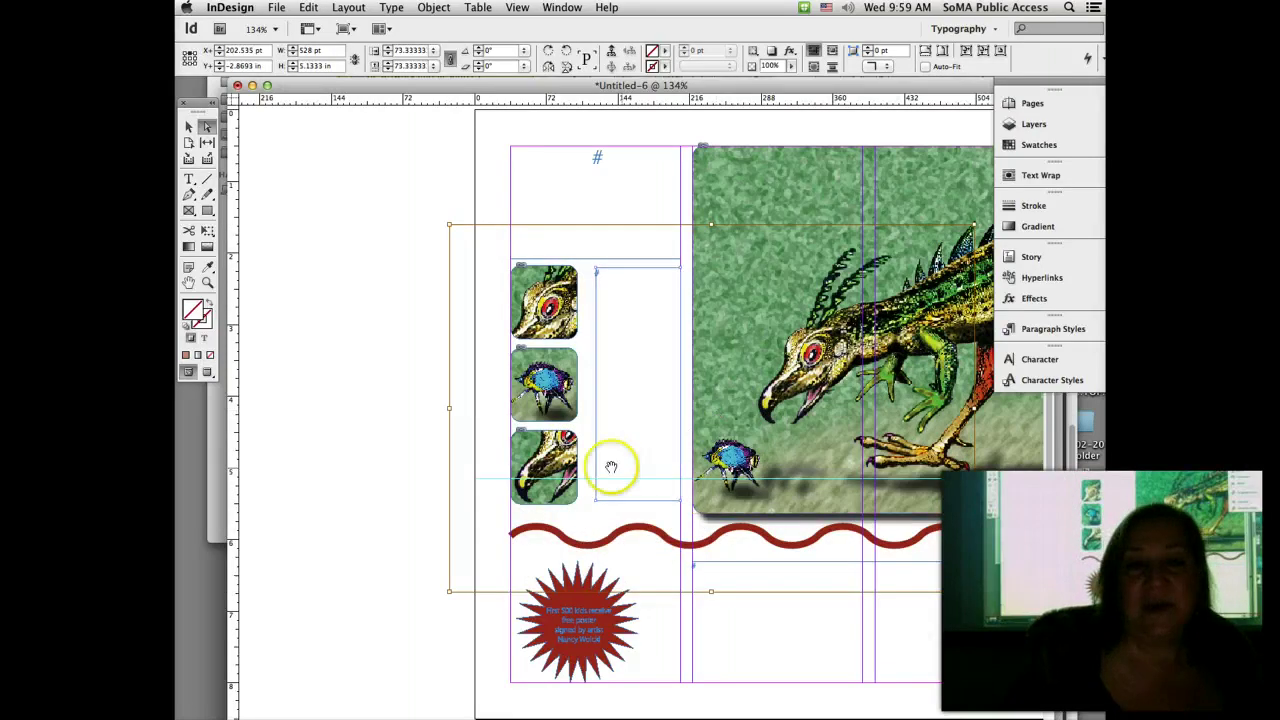
{"action": "left_click_drag", "start_coordinate": [548, 461], "coordinate": [455, 420]}
{"action": "left_click", "coordinate": [289, 489]}
Step: Deselect everything and select the wavy red line with the Selection tool
{"action": "left_click", "coordinate": [382, 558]}
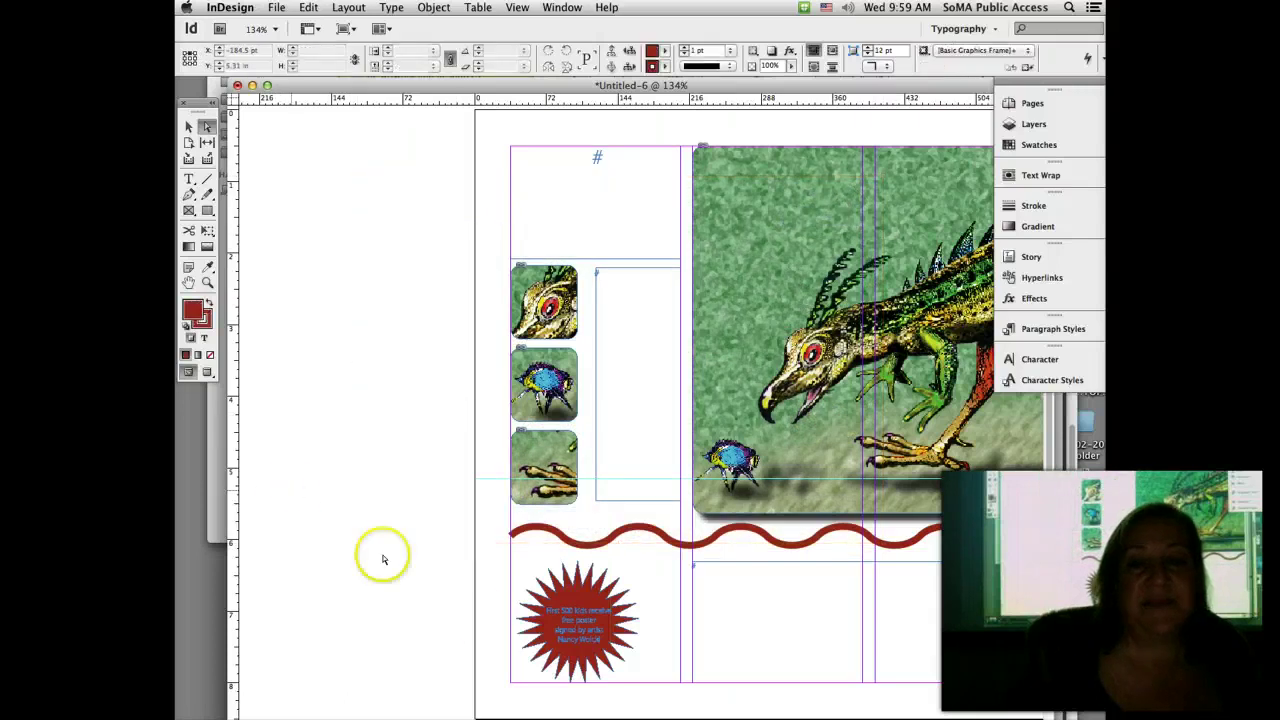
{"action": "scroll", "coordinate": [640, 400], "scroll_direction": "right", "scroll_amount": 5}
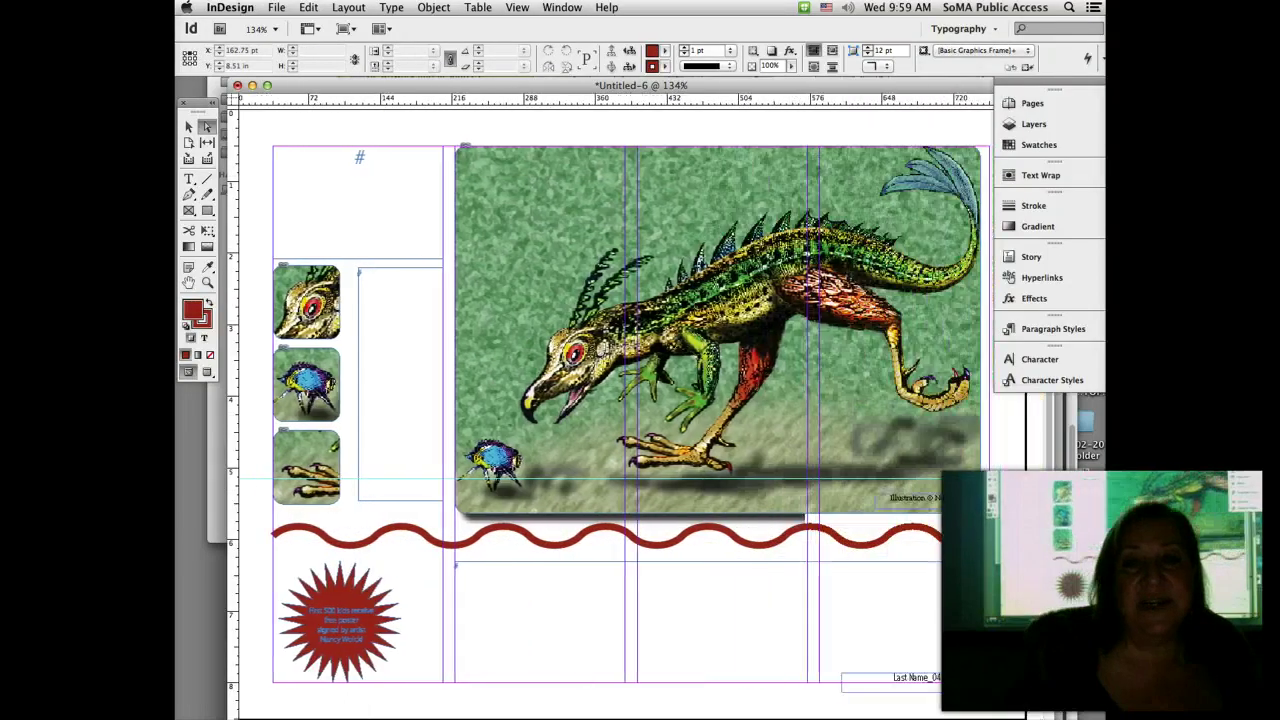
{"action": "left_click", "coordinate": [622, 627]}
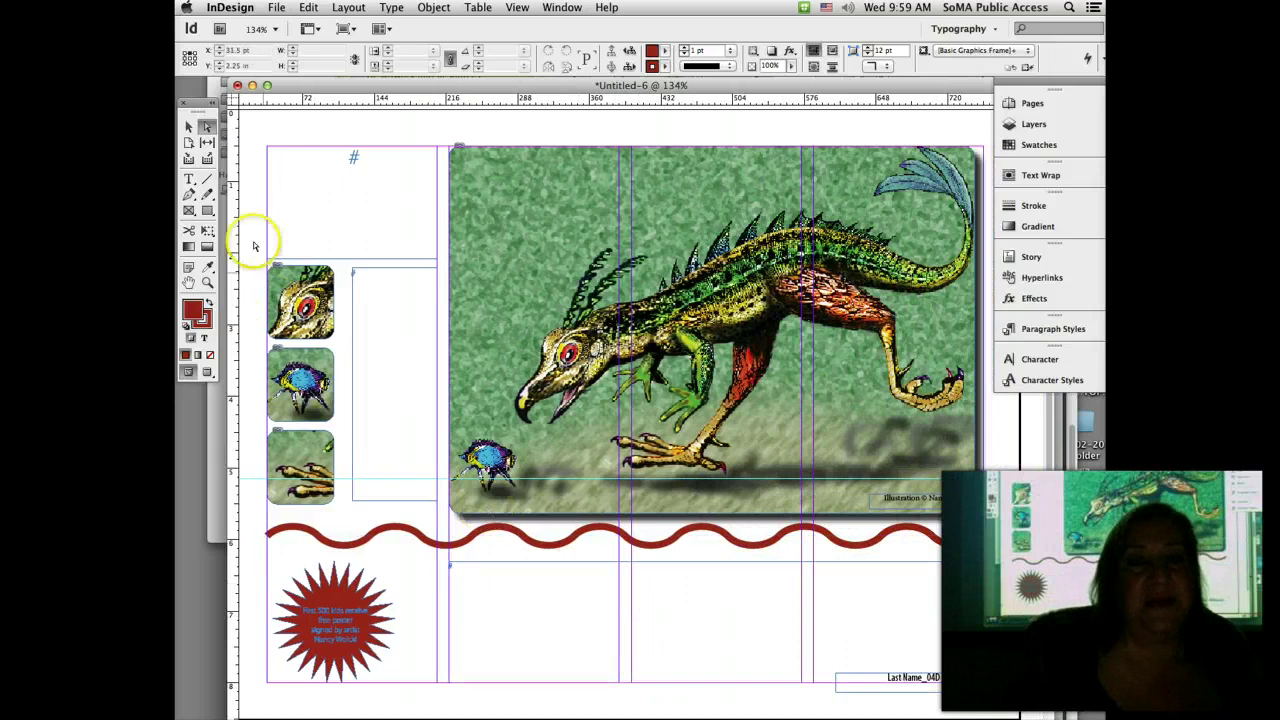
{"action": "left_click", "coordinate": [190, 127]}
{"action": "left_click", "coordinate": [815, 577]}
{"action": "mouse_move", "coordinate": [815, 577]}
{"action": "left_mouse_down"}
{"action": "mouse_move", "coordinate": [846, 523]}
{"action": "mouse_move", "coordinate": [849, 537]}
{"action": "left_mouse_up"}
{"action": "left_click", "coordinate": [848, 543]}
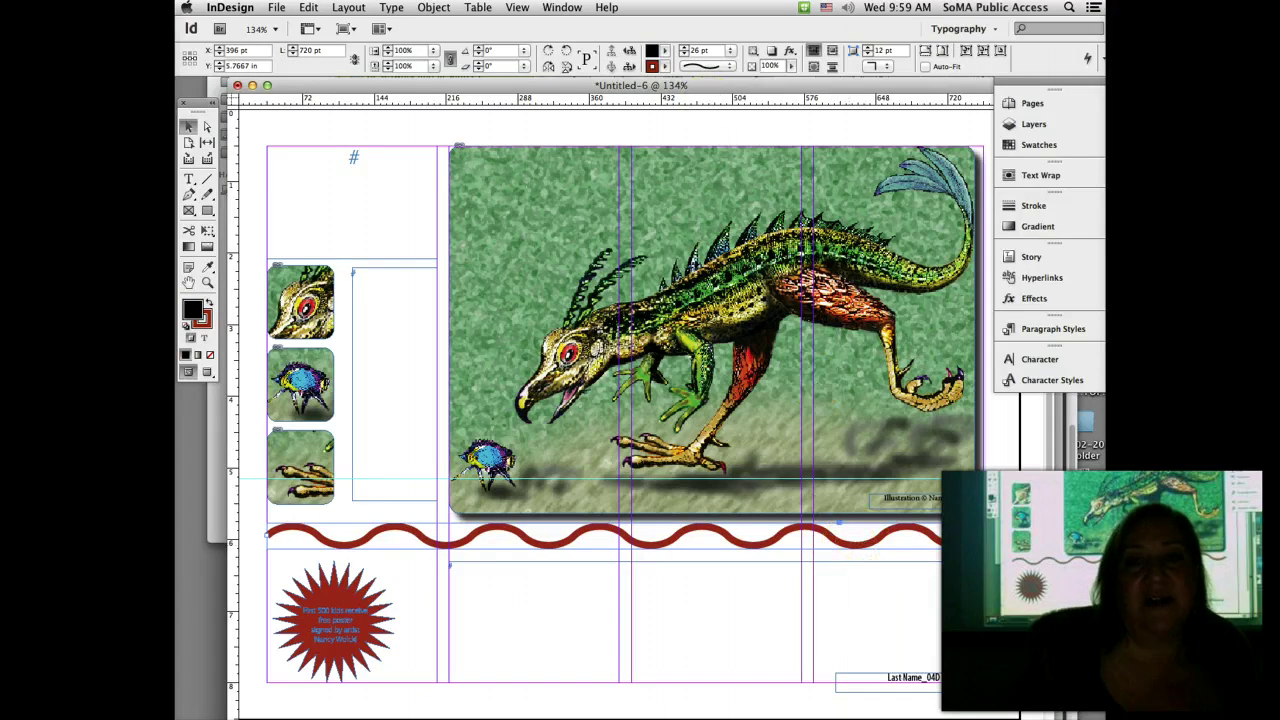
Step: Add a Drop Shadow effect to the line and preview it at 75% opacity, 5 pt size
{"action": "left_click", "coordinate": [562, 7]}
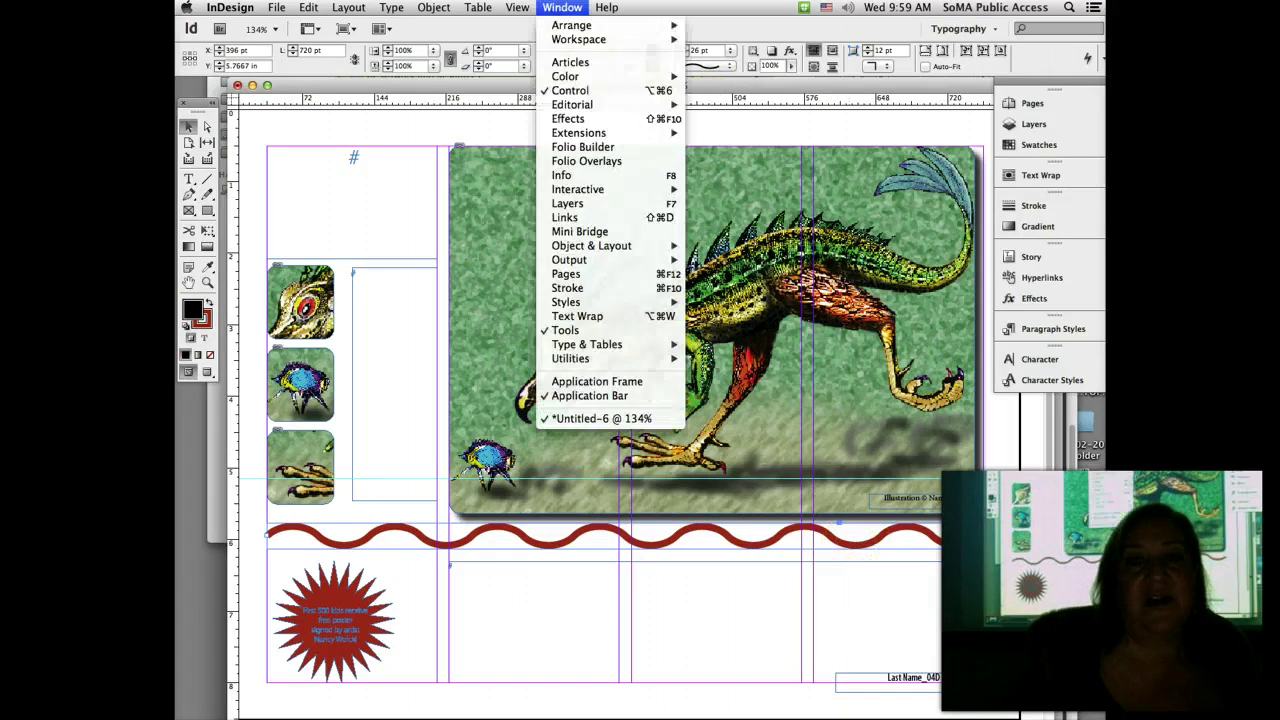
{"action": "left_click", "coordinate": [583, 119]}
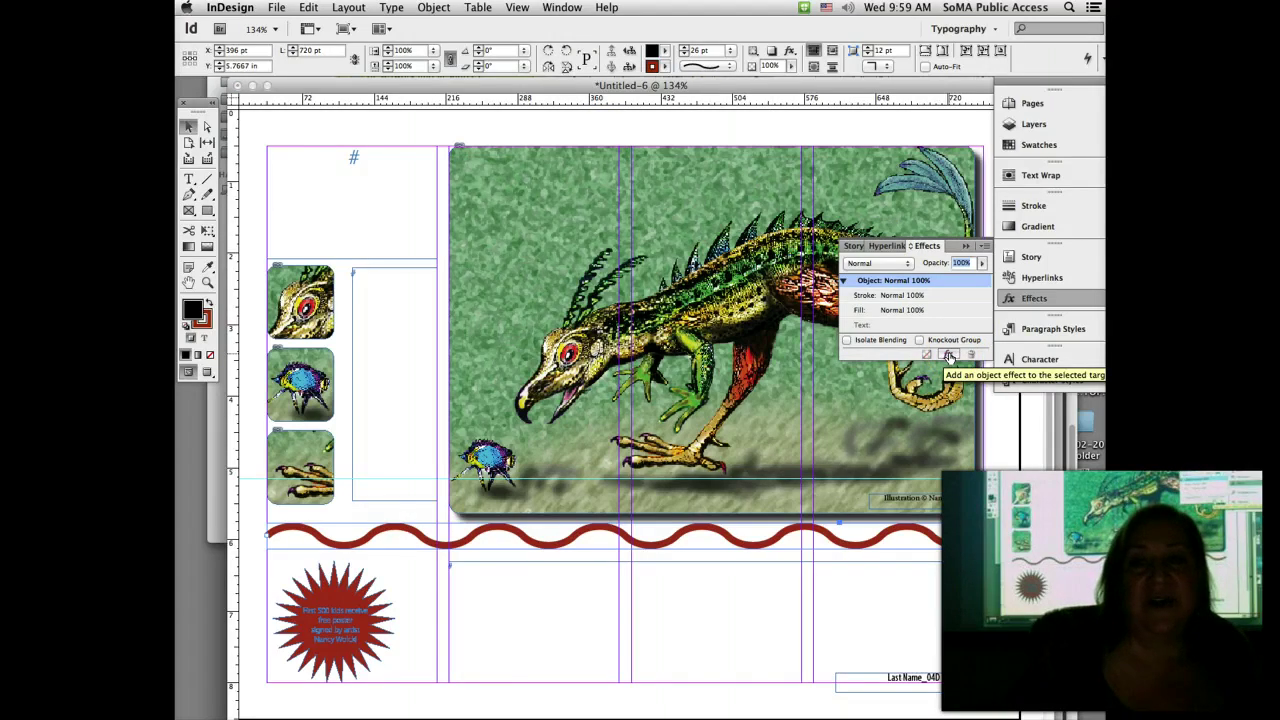
{"action": "left_click", "coordinate": [950, 356]}
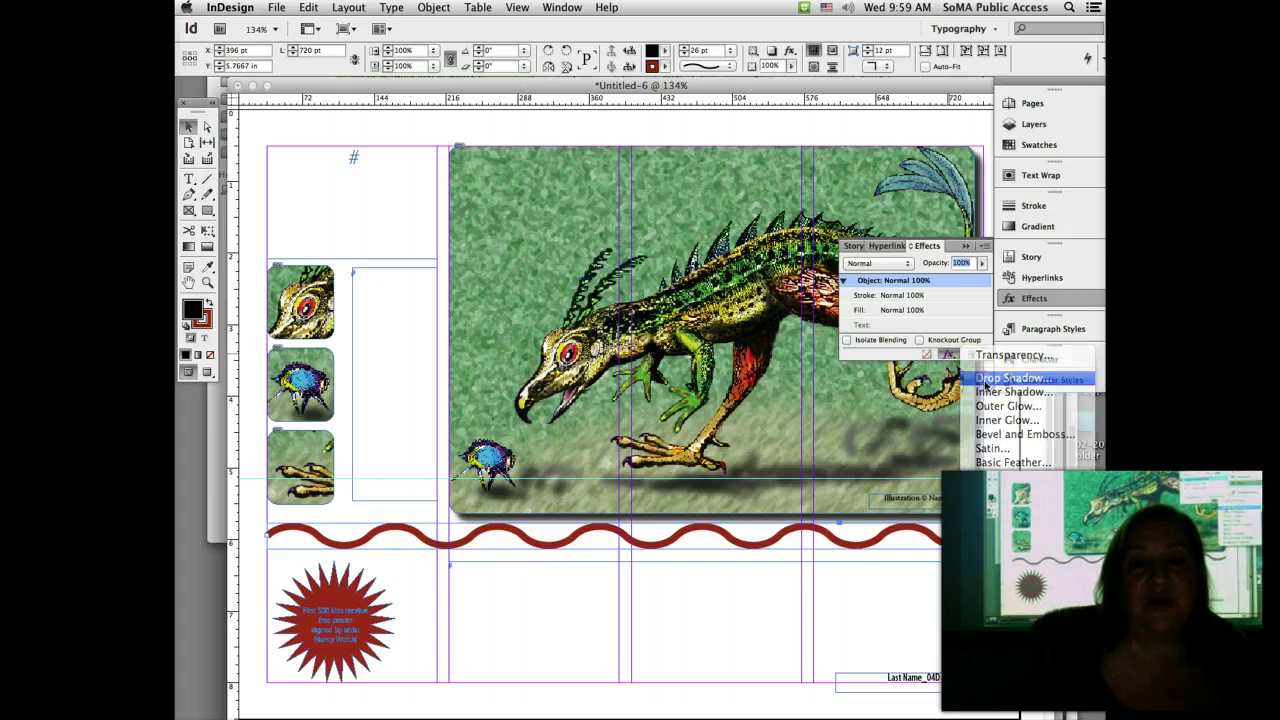
{"action": "left_click", "coordinate": [988, 379]}
{"action": "left_click_drag", "start_coordinate": [668, 250], "coordinate": [643, 86]}
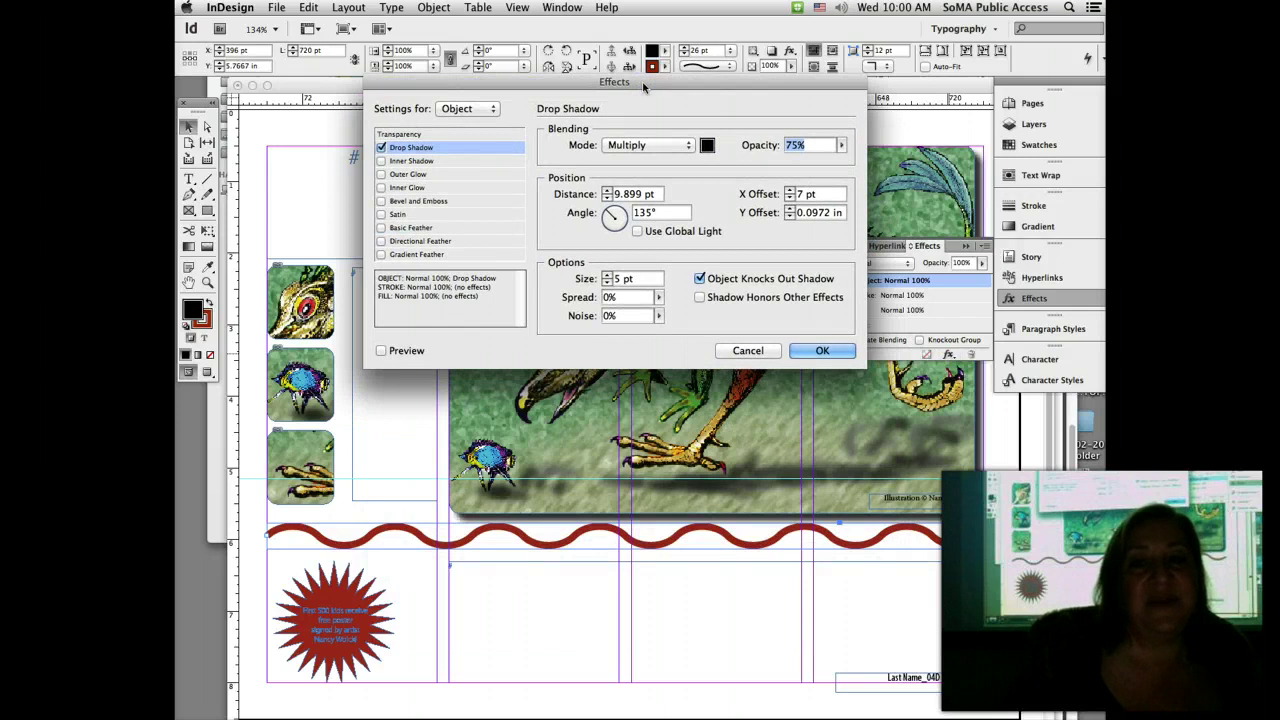
{"action": "left_click", "coordinate": [381, 351]}
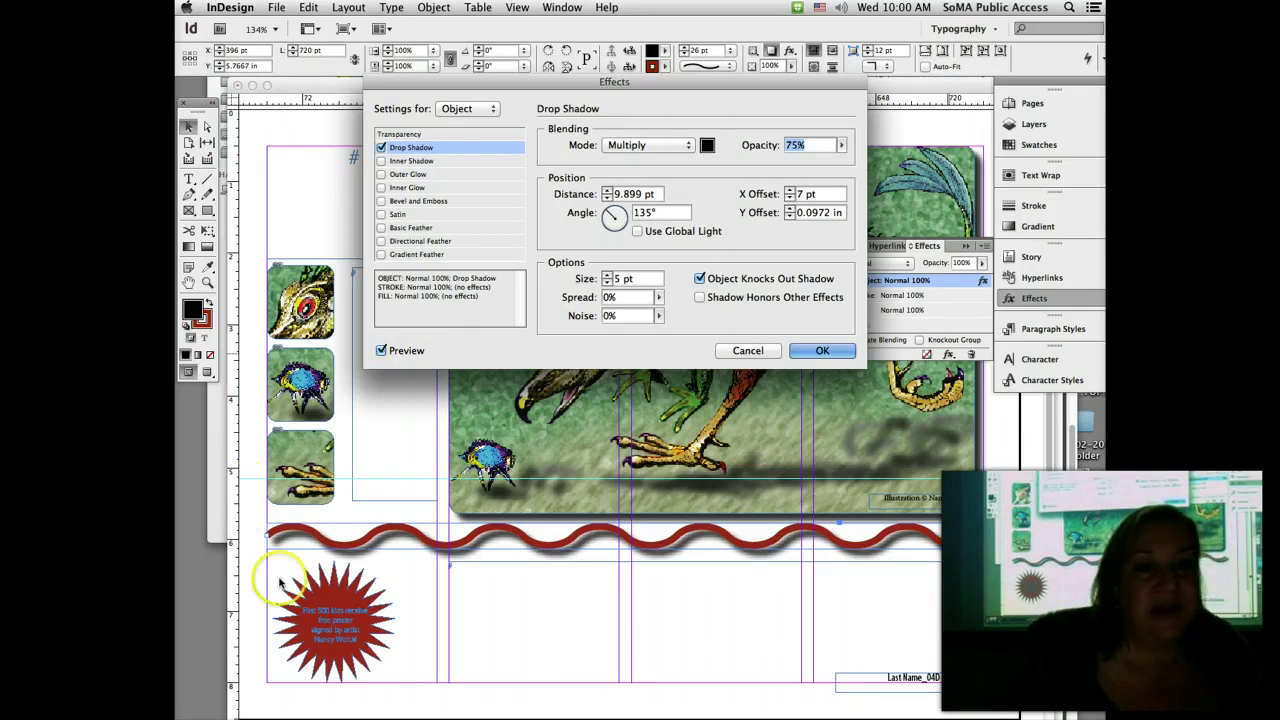
Step: Bring the chapter04handout PDF forward and scroll up to the 04D Monsters Poster drop shadow instructions
{"action": "left_click", "coordinate": [572, 714]}
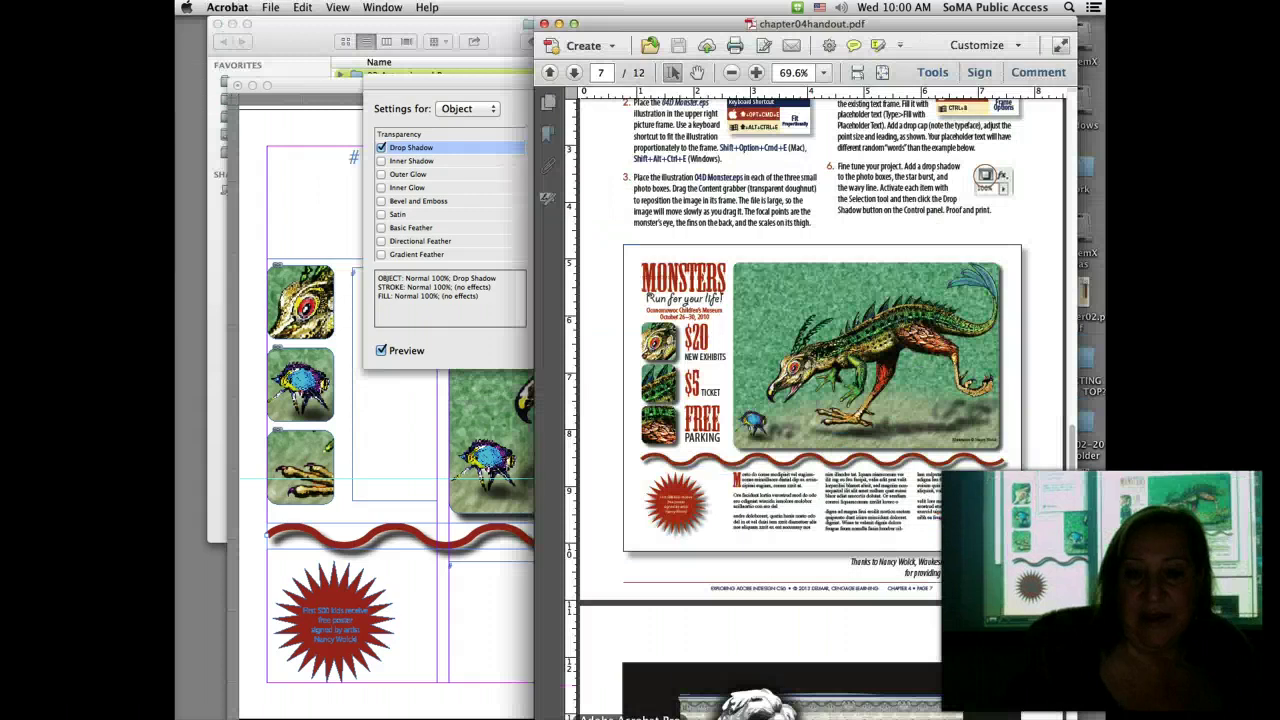
{"action": "scroll", "coordinate": [878, 253], "scroll_direction": "up", "scroll_amount": 5}
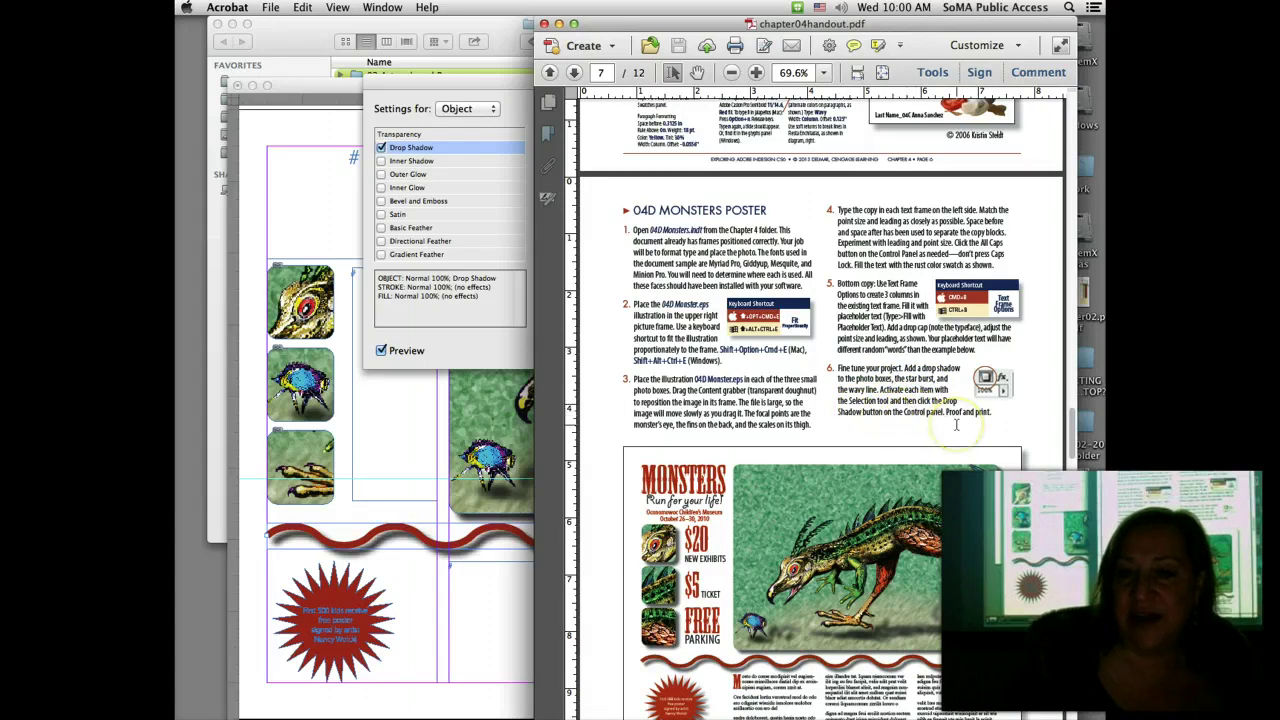
Step: Return to the Monsters poster and confirm the drop shadow on the wavy red line
{"action": "left_click", "coordinate": [398, 400]}
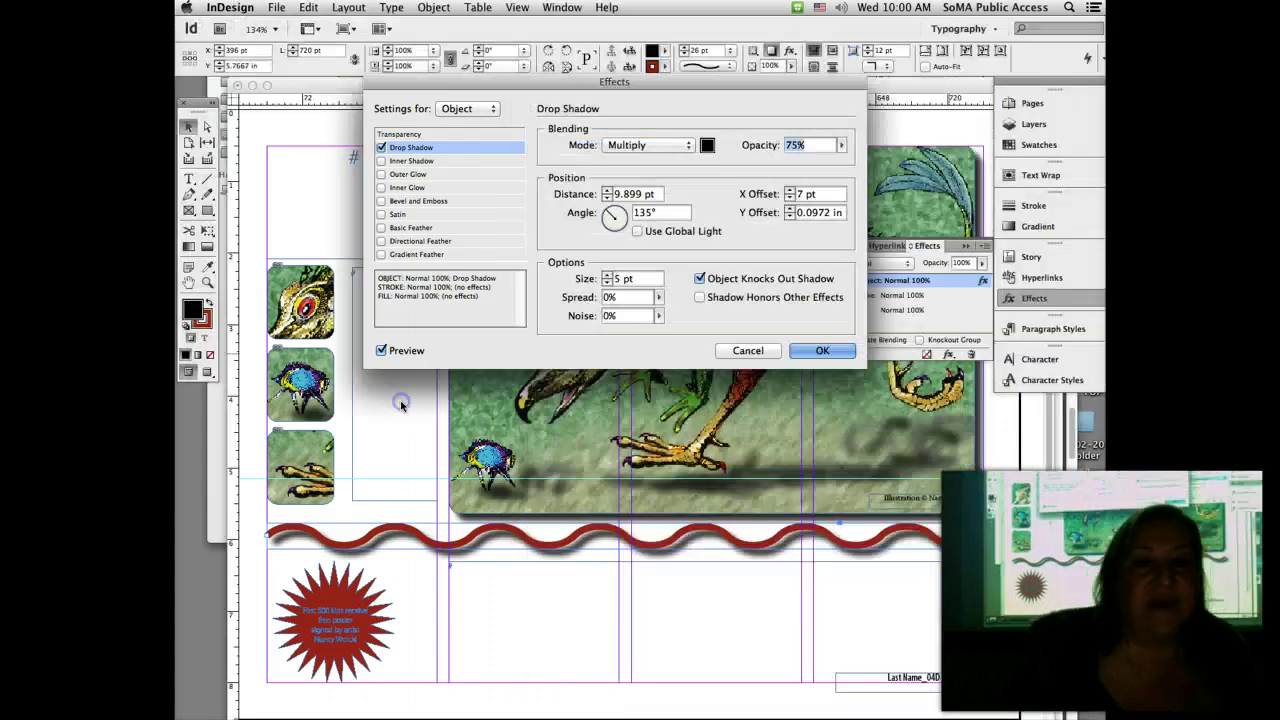
{"action": "left_click", "coordinate": [815, 351]}
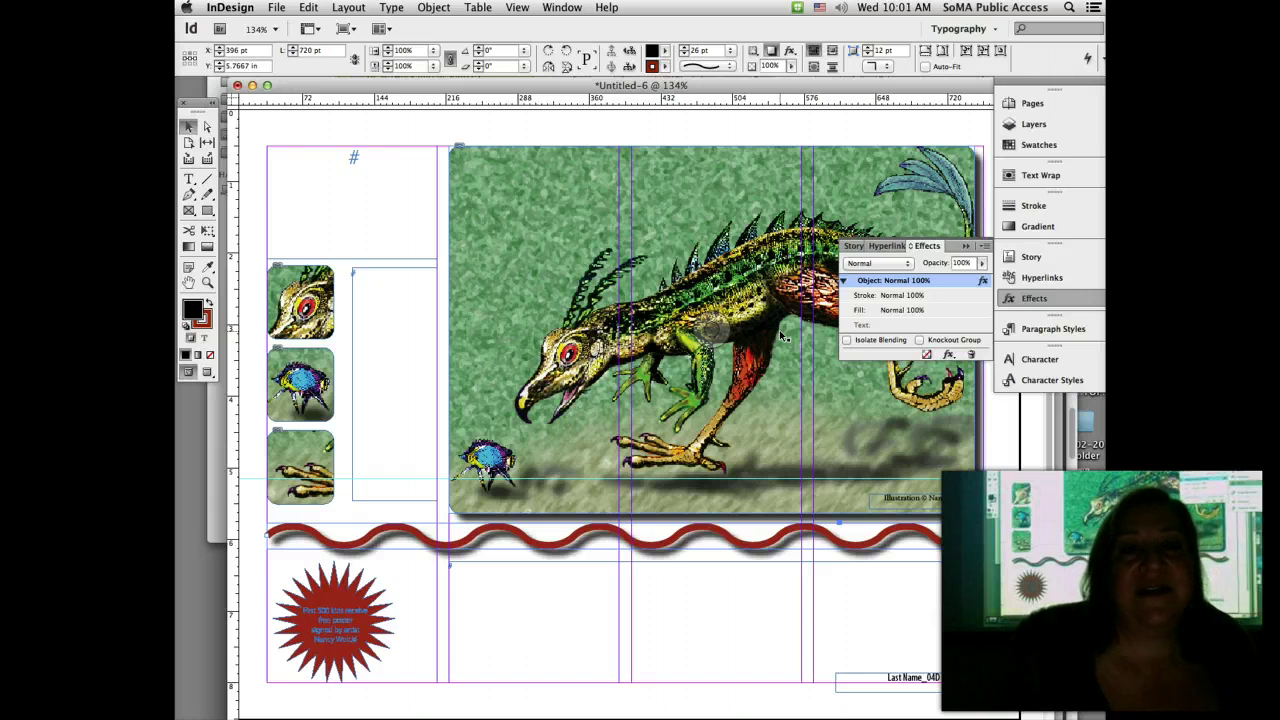
{"action": "left_click", "coordinate": [286, 671]}
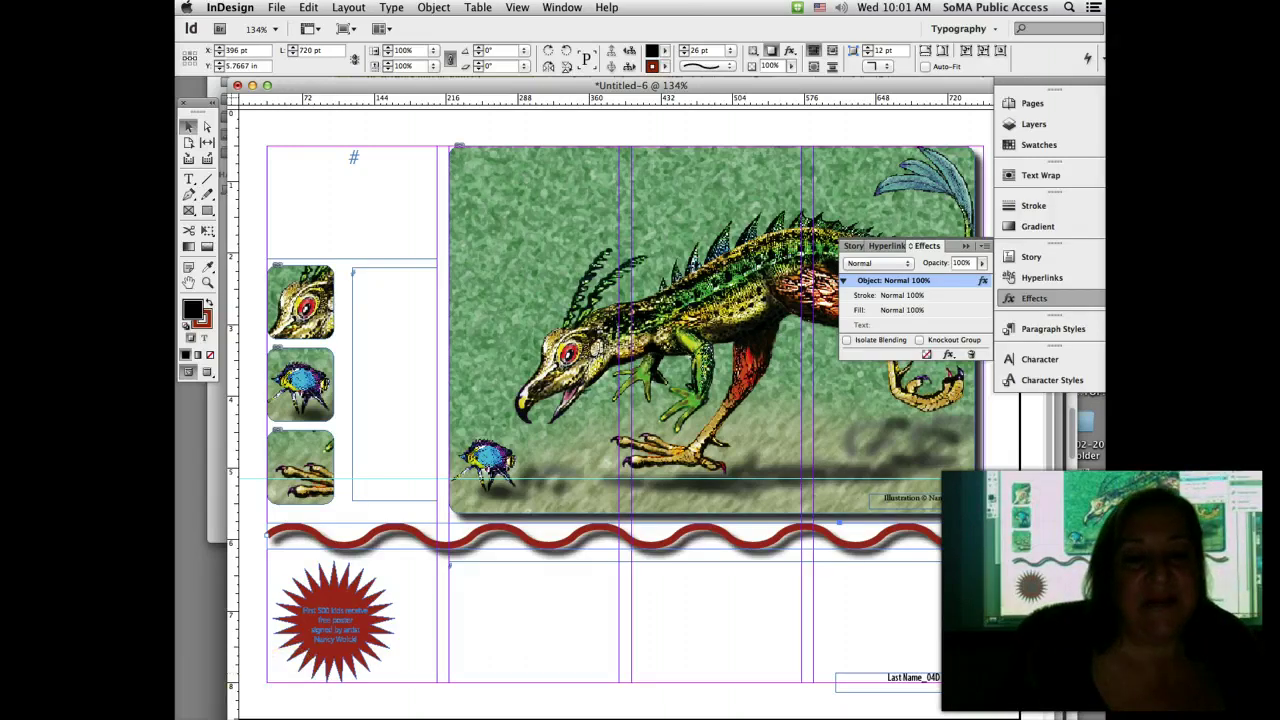